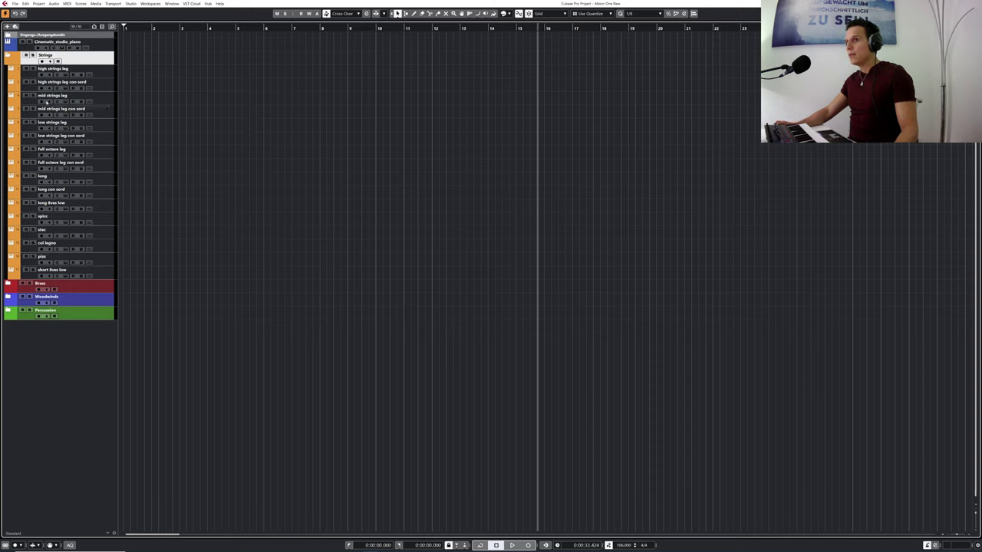
- Open the synth pad track's Kontakt instrument and expand the first Spitfire library's list of instruments
click(31, 48)
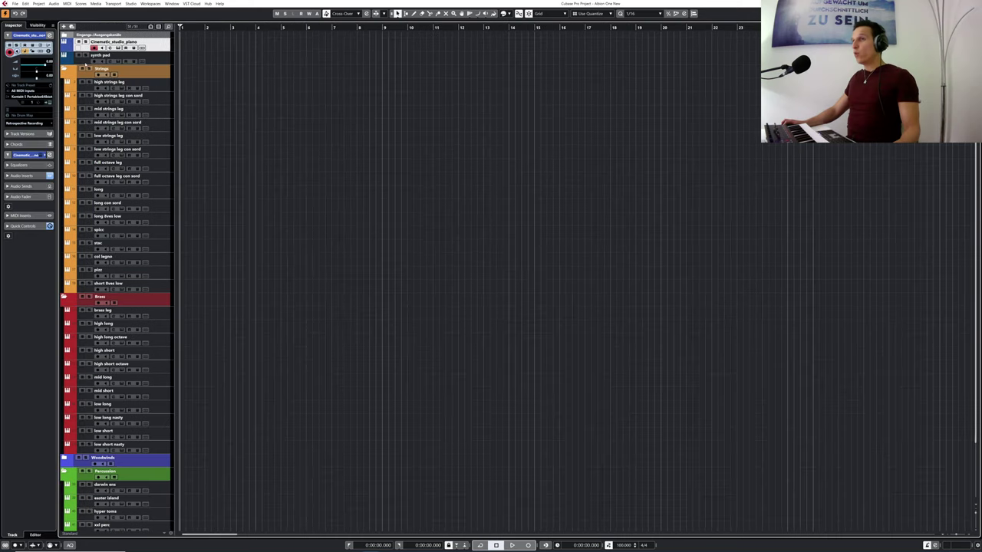
click(115, 59)
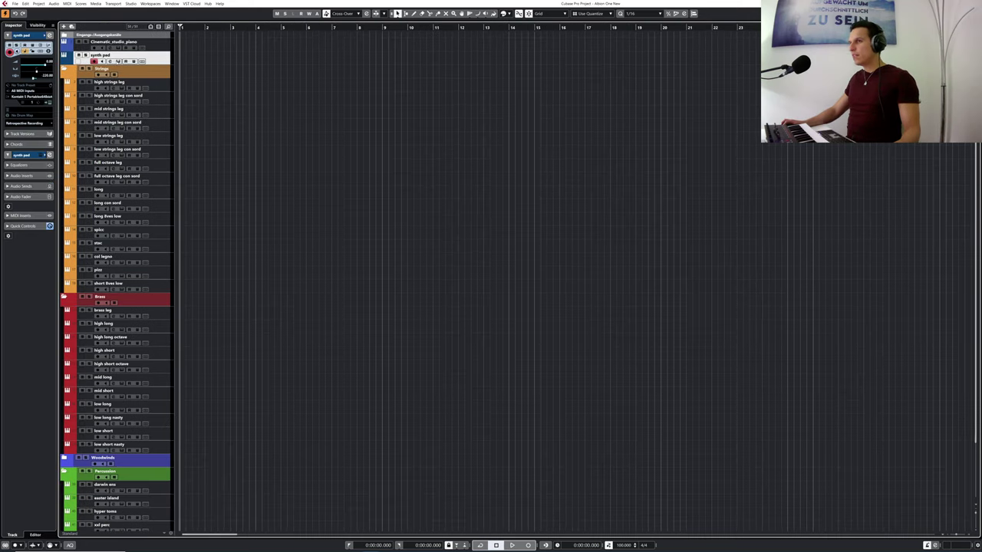
click(117, 61)
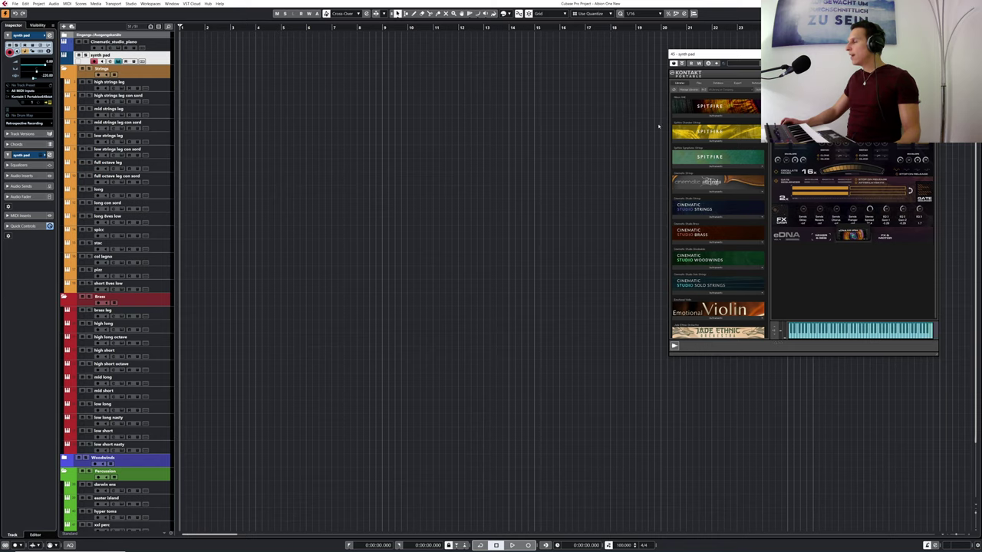
click(703, 115)
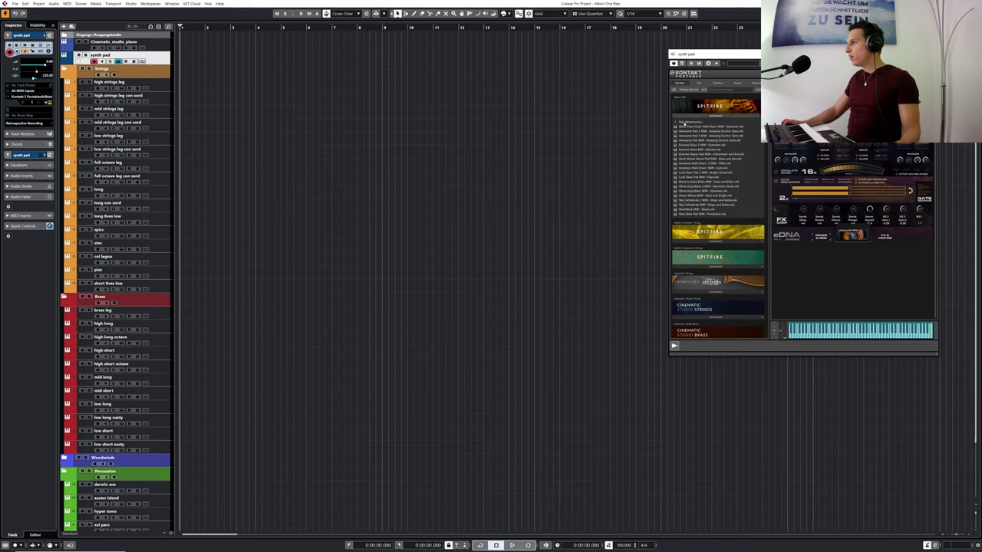
- Look through the library's Hybrid Orchestra folder and return to the Epic Adventures patches
click(680, 122)
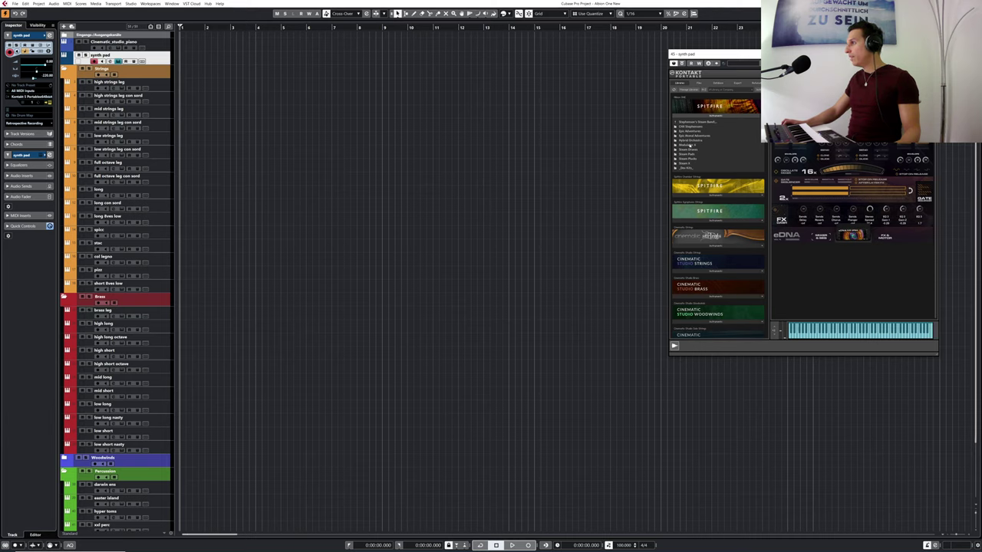
click(690, 140)
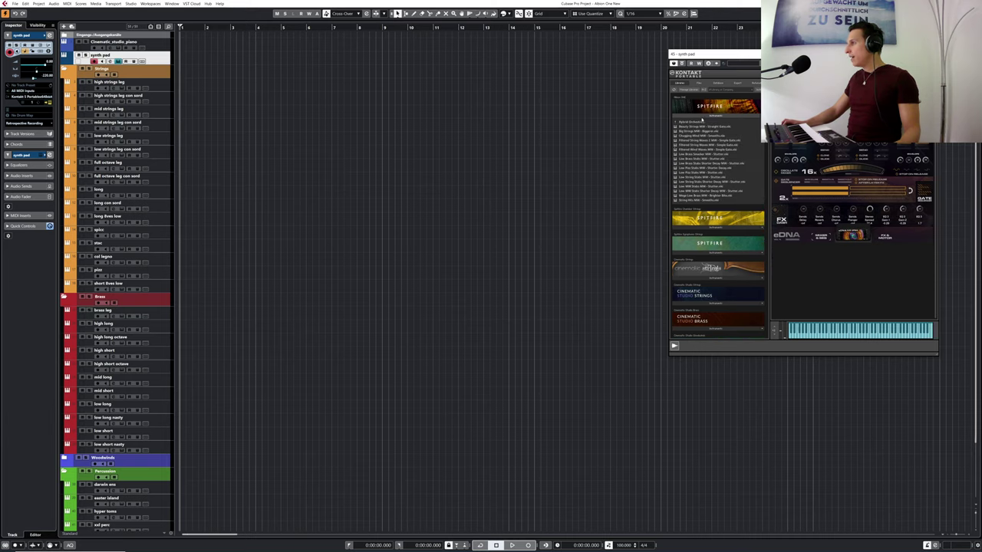
click(688, 124)
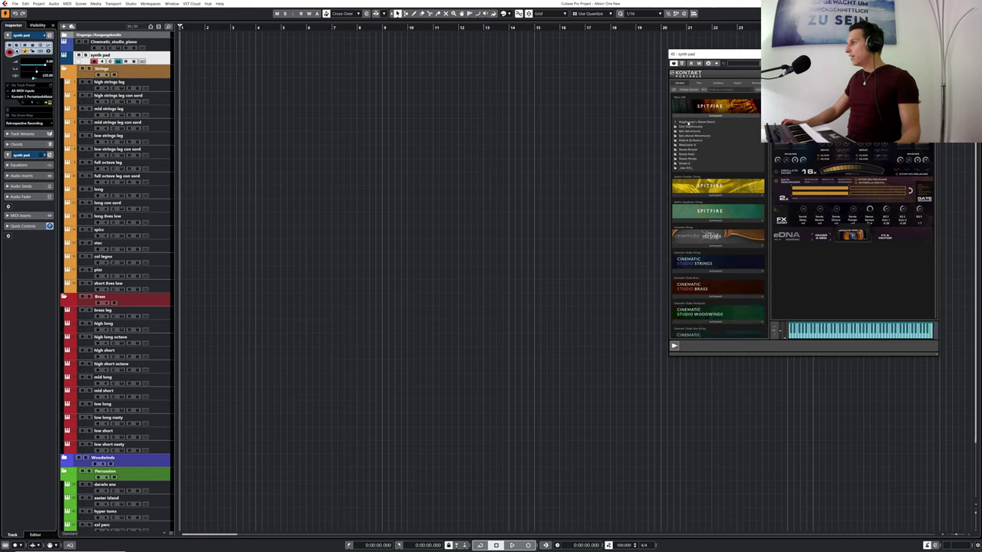
click(695, 134)
double_click(695, 135)
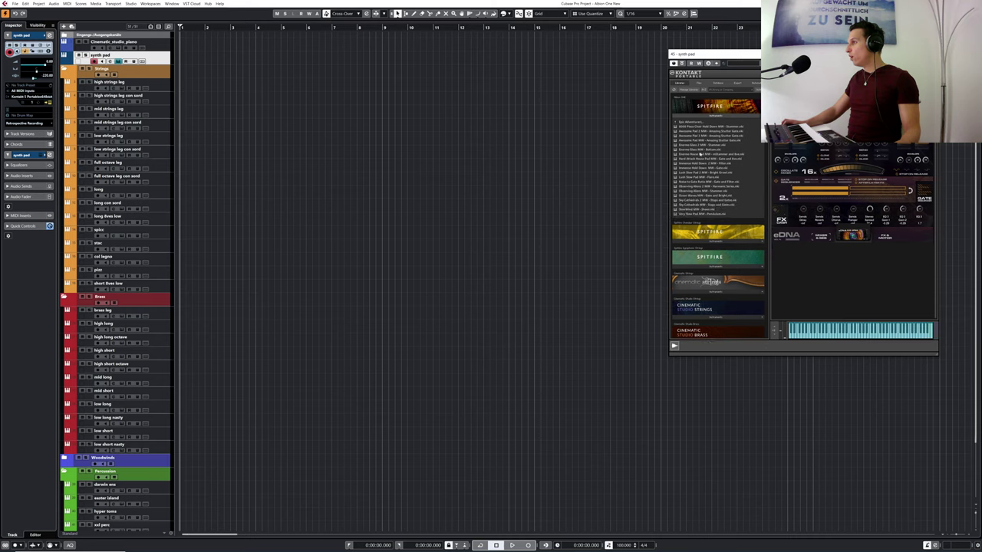
- Audition an Immense Hold Down, an Observing and a Sky Cathedrals patch, each loaded in place of the current instrument
double_click(742, 166)
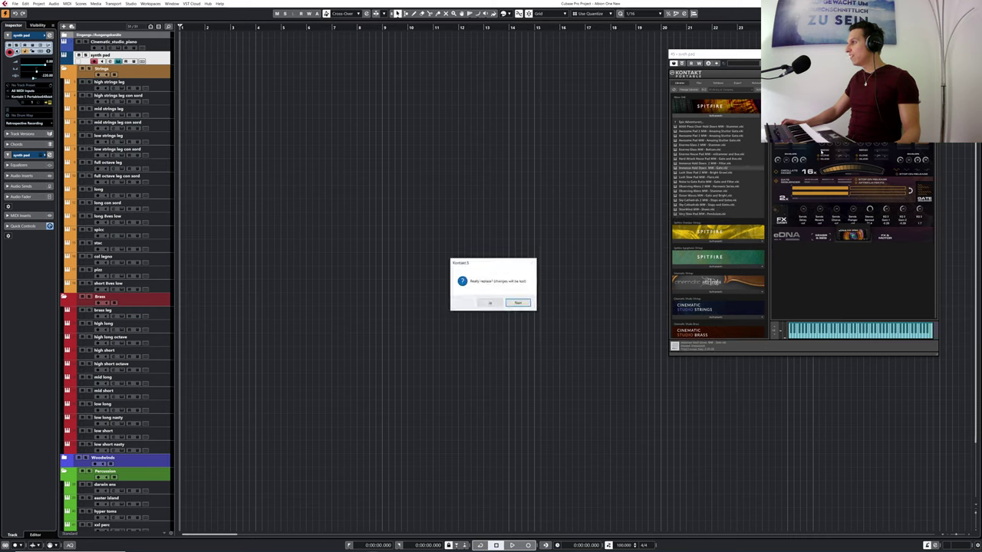
click(491, 305)
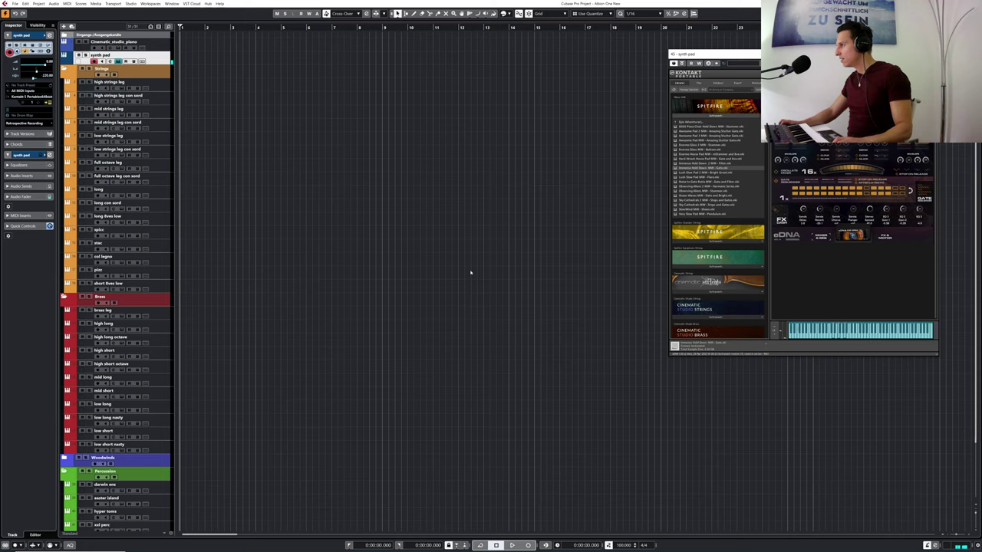
double_click(691, 193)
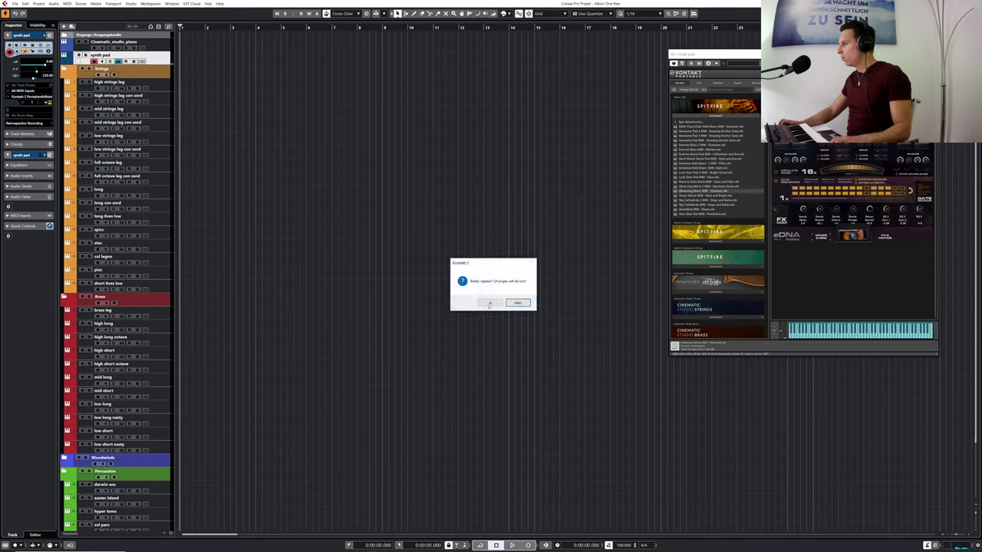
click(489, 303)
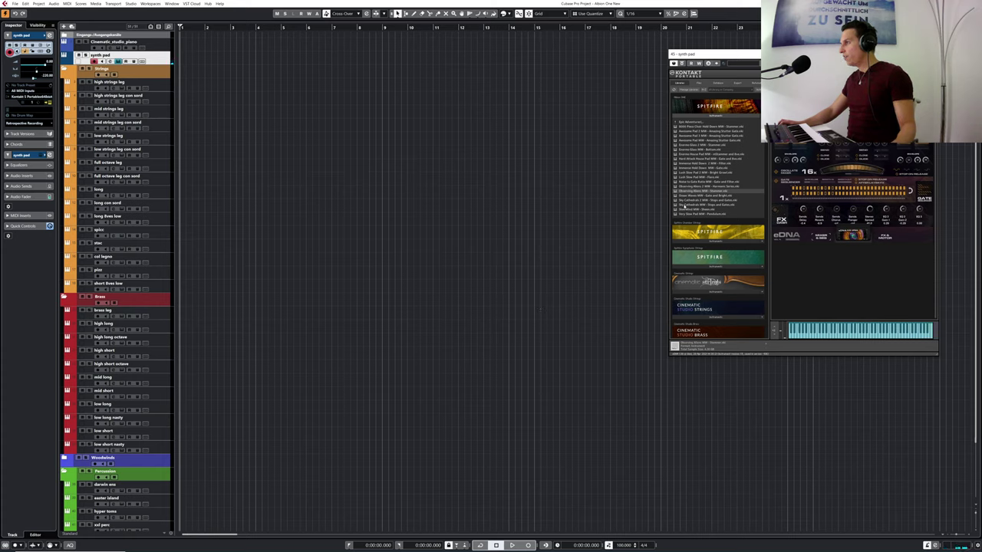
double_click(685, 205)
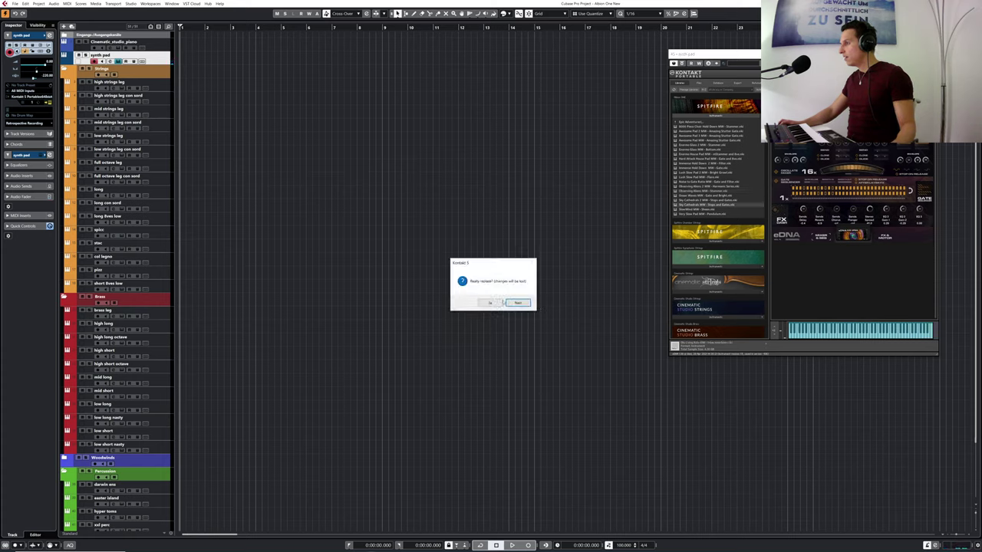
click(495, 302)
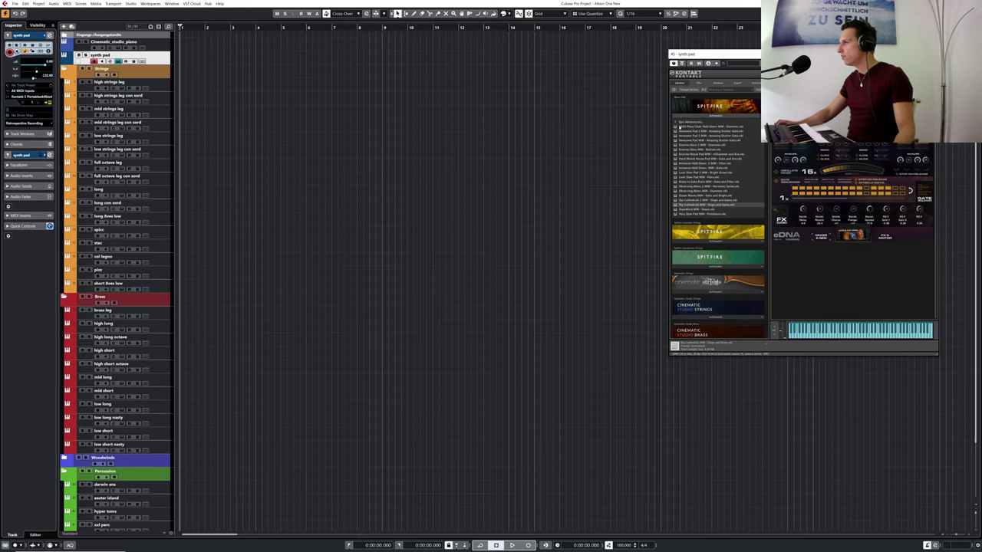
- Replace the synth pad's patch with Awesome Pad 2 MW - Amazing Stutter Gate and close the instrument window
double_click(686, 133)
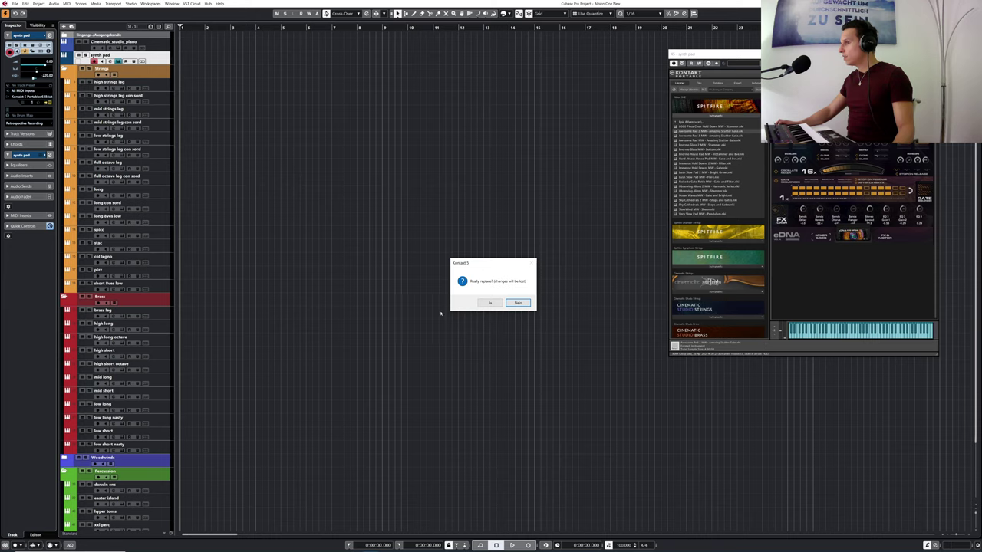
click(491, 303)
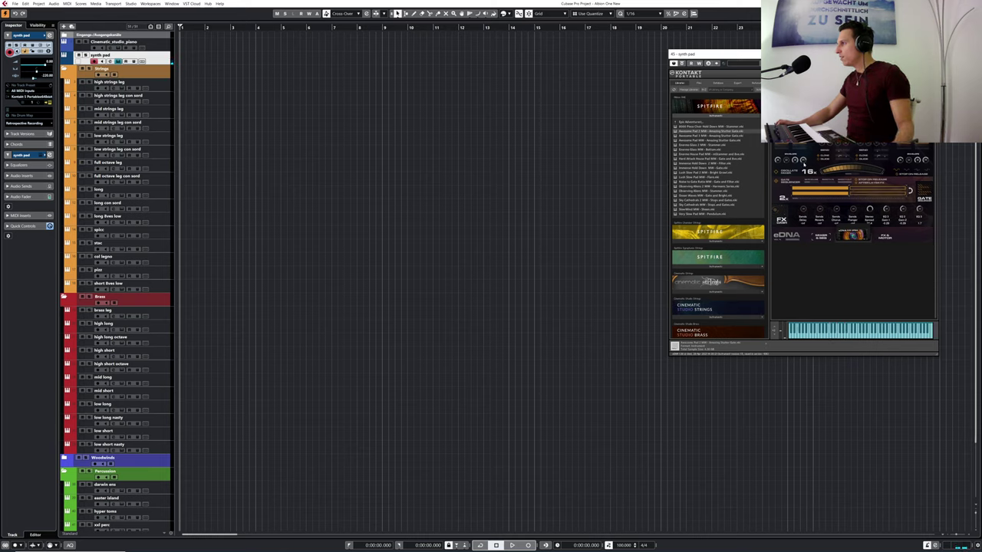
mouse_move(803, 161)
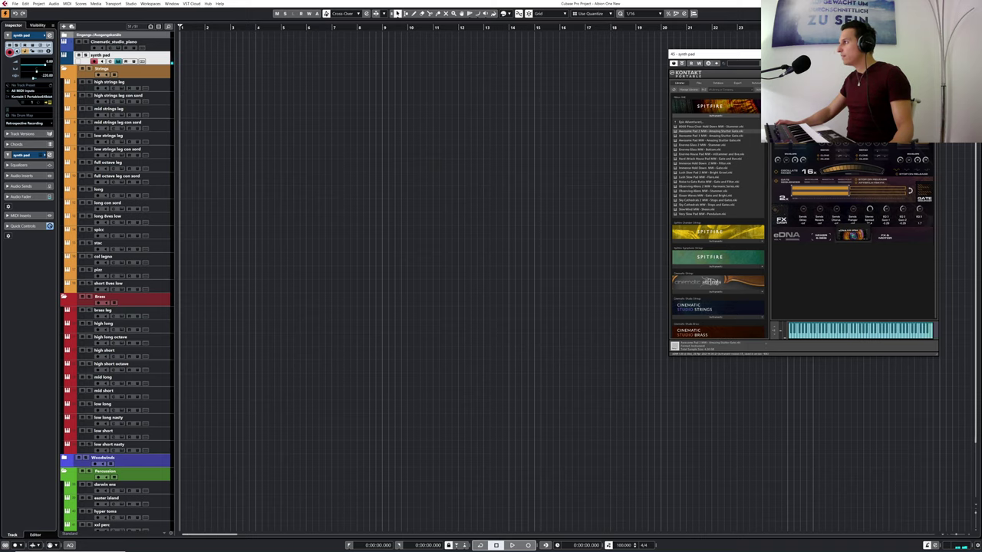
click(931, 54)
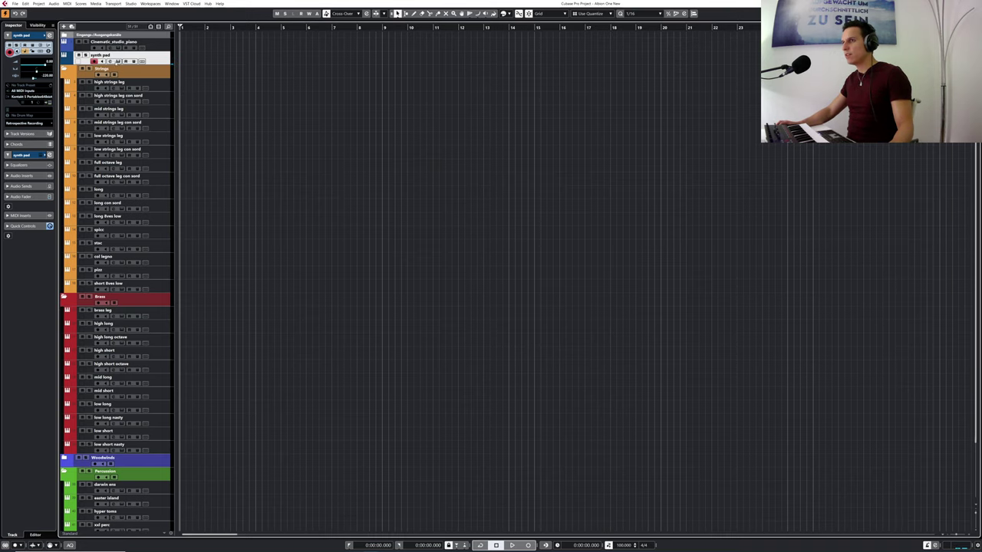
click(117, 60)
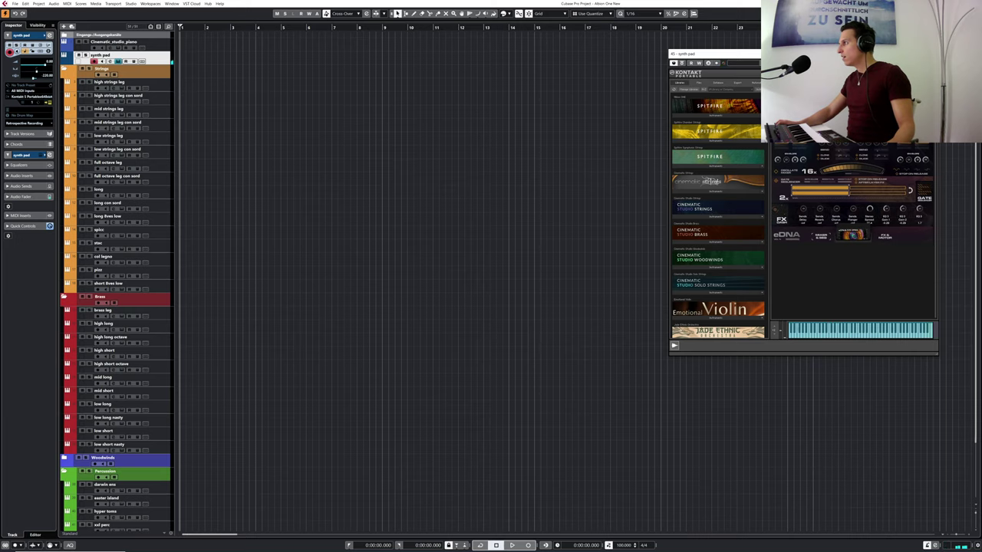
click(932, 53)
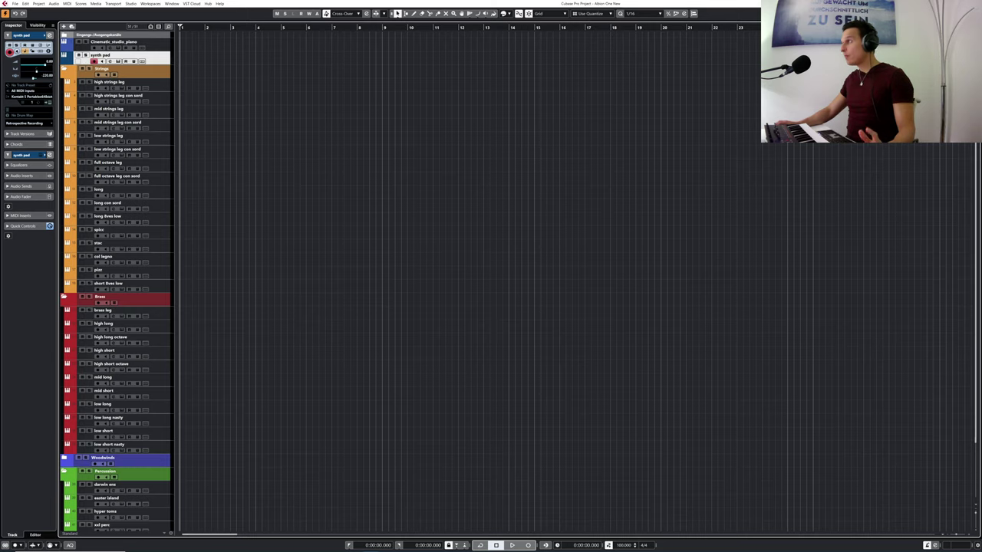
- Show the Chord Pads below the project and play the Amin, C and G chords on the synth pad
key(ctrl+alt+e)
click(181, 534)
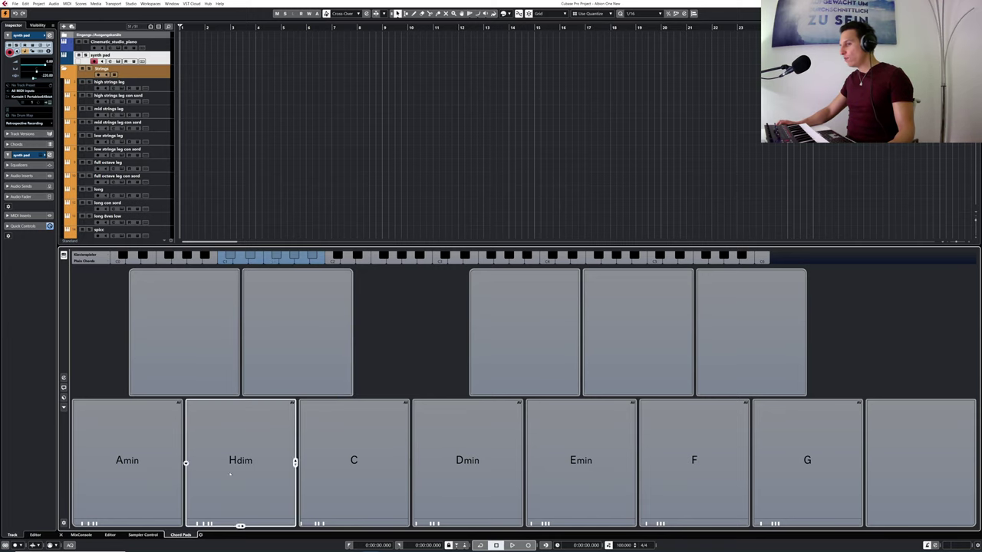
click(135, 464)
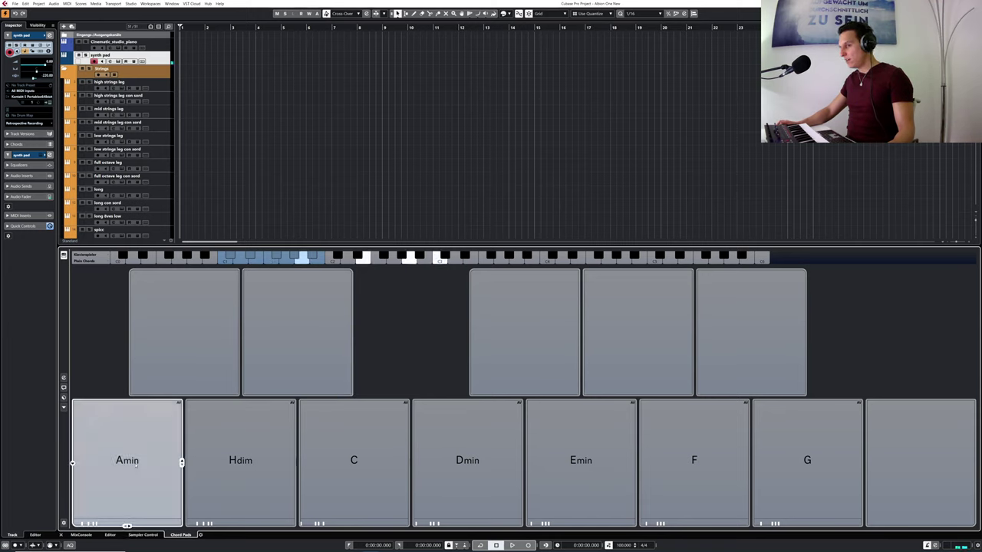
click(353, 492)
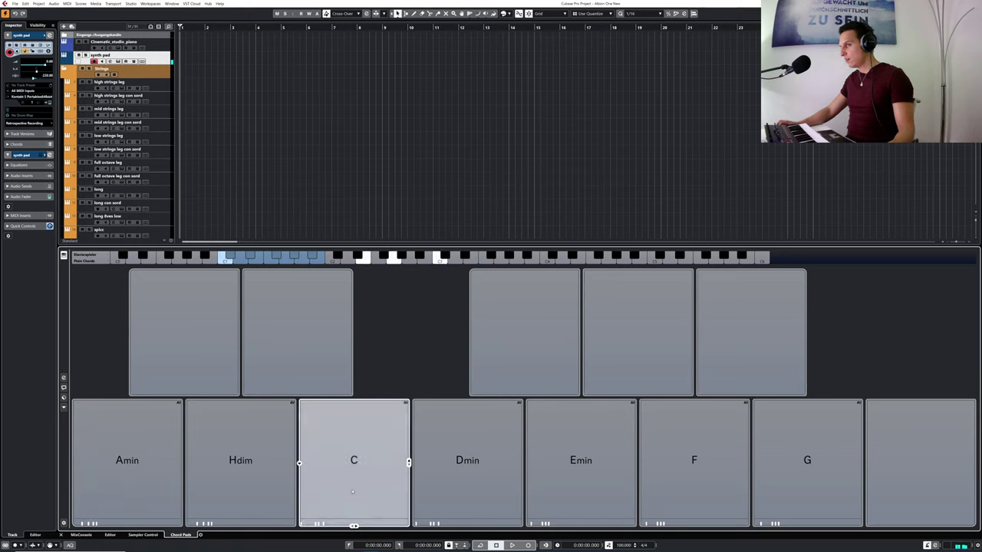
click(818, 469)
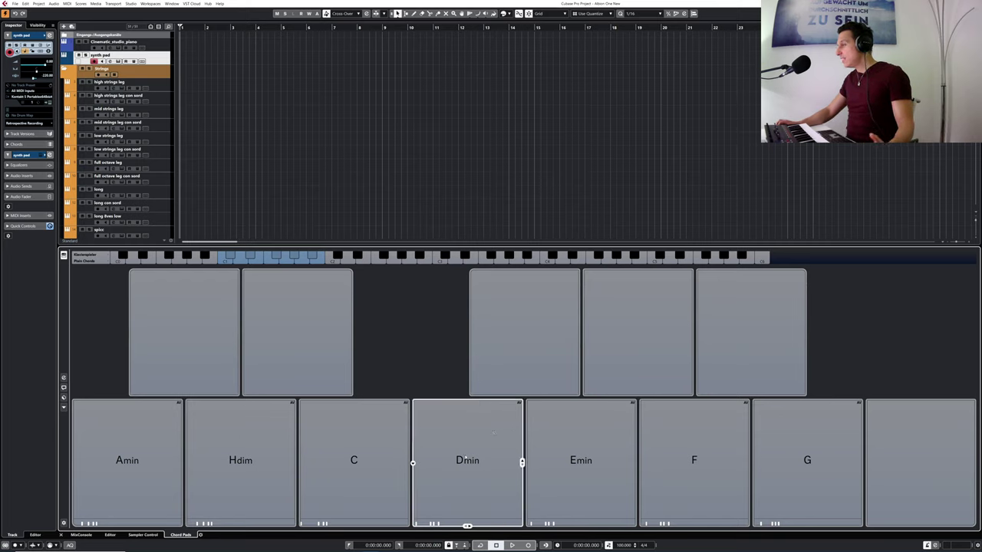
- Assign an Es major chord to the empty pad above Dmin and Emin
click(469, 333)
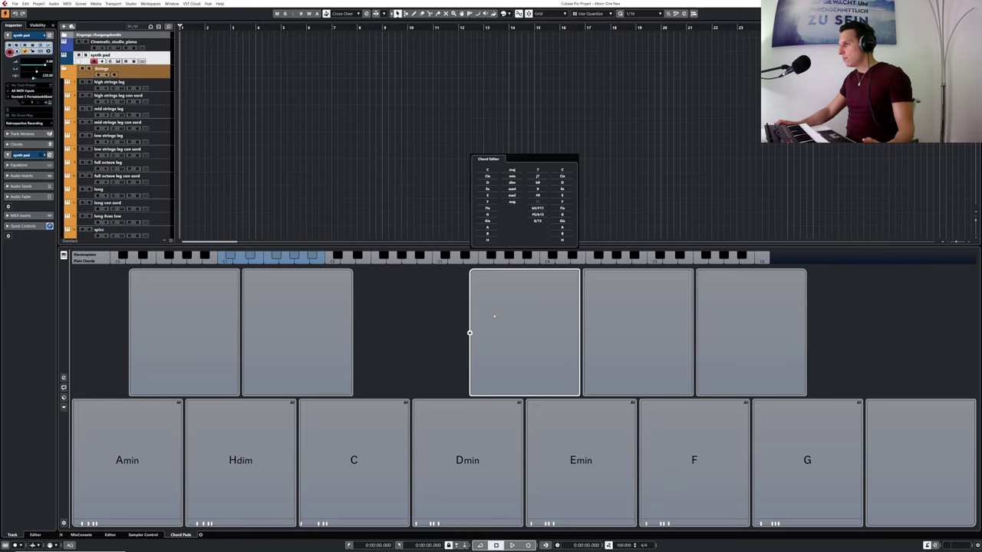
click(488, 190)
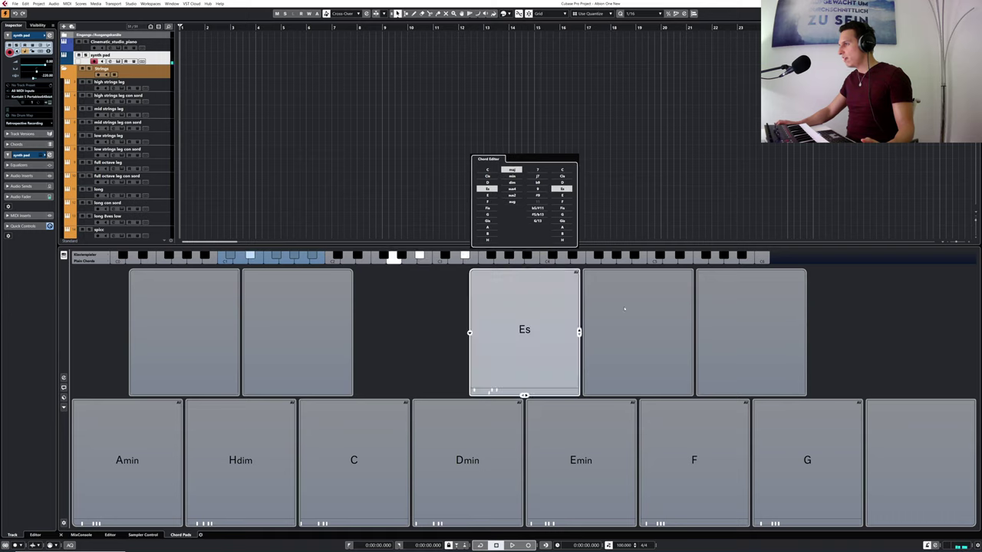
click(908, 322)
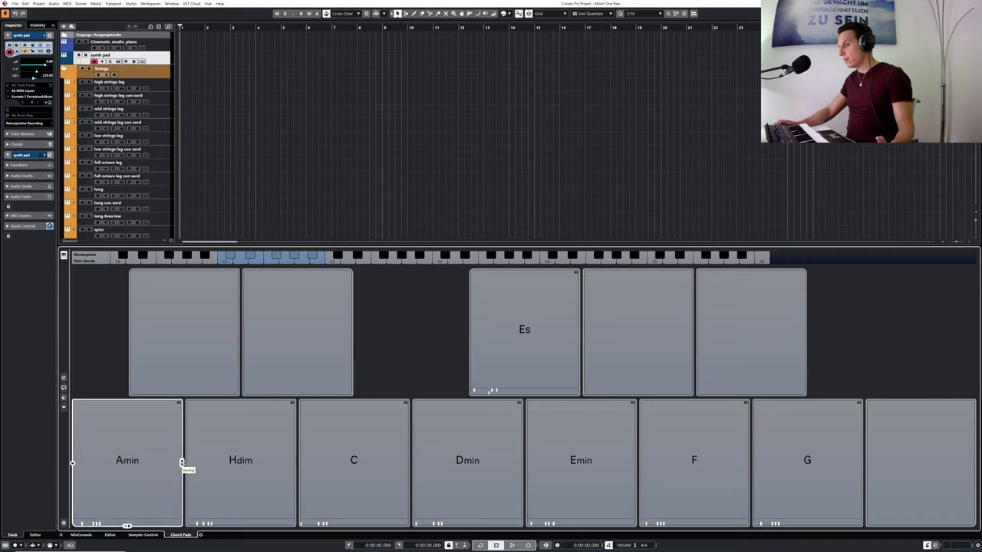
- Change the voicing of the Amin chord pad and play the chord to hear it
click(182, 461)
click(182, 462)
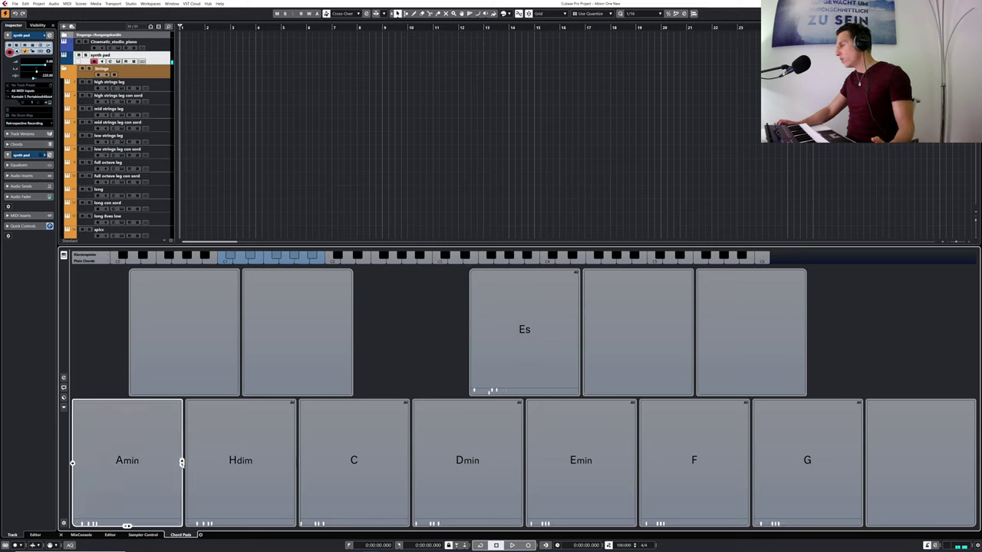
click(118, 459)
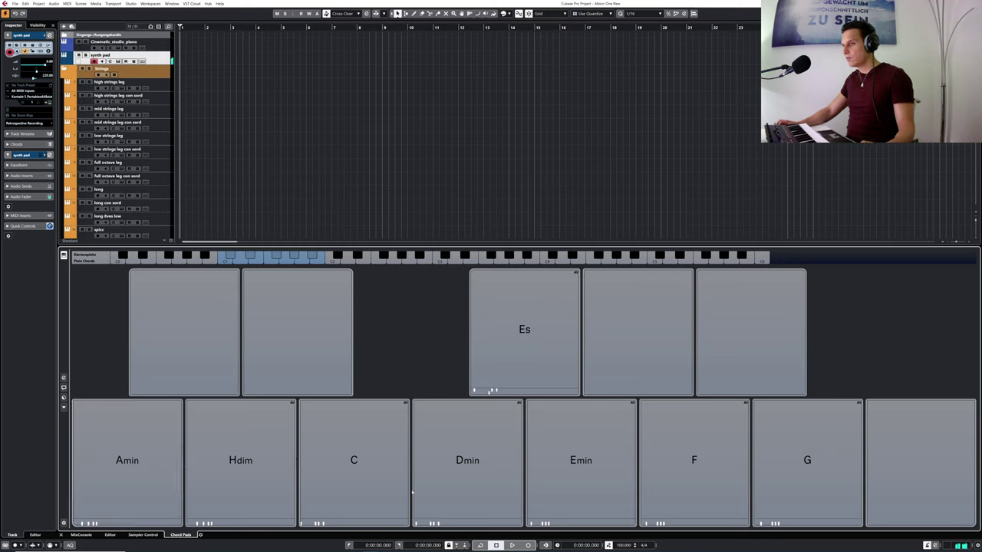
- Try out a progression by playing the Emin, Dmin, F and C chord pads
click(583, 477)
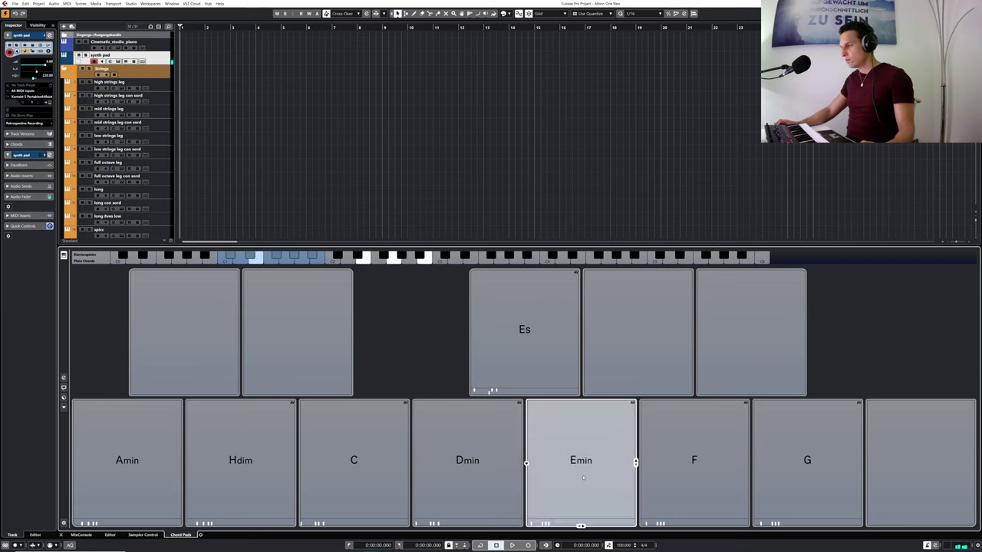
click(440, 444)
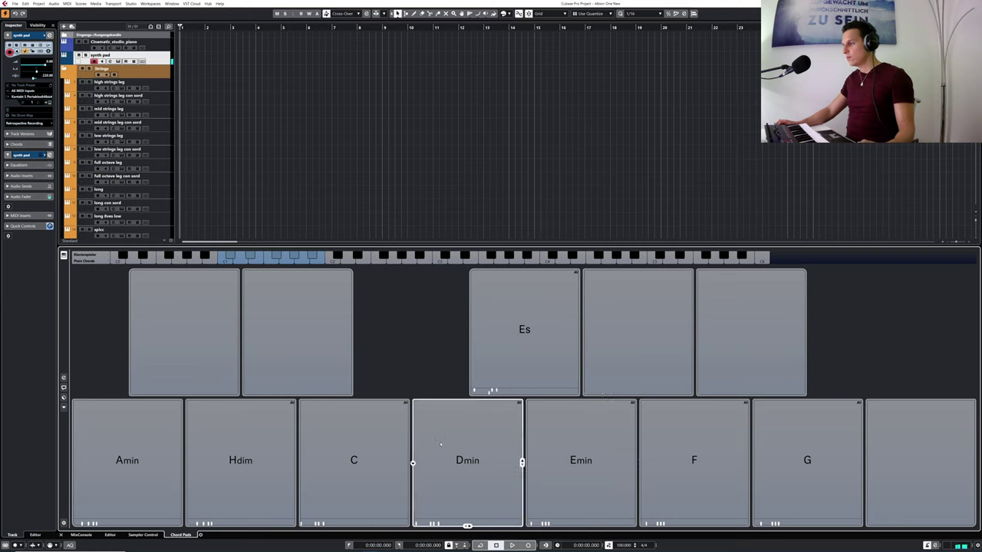
click(681, 452)
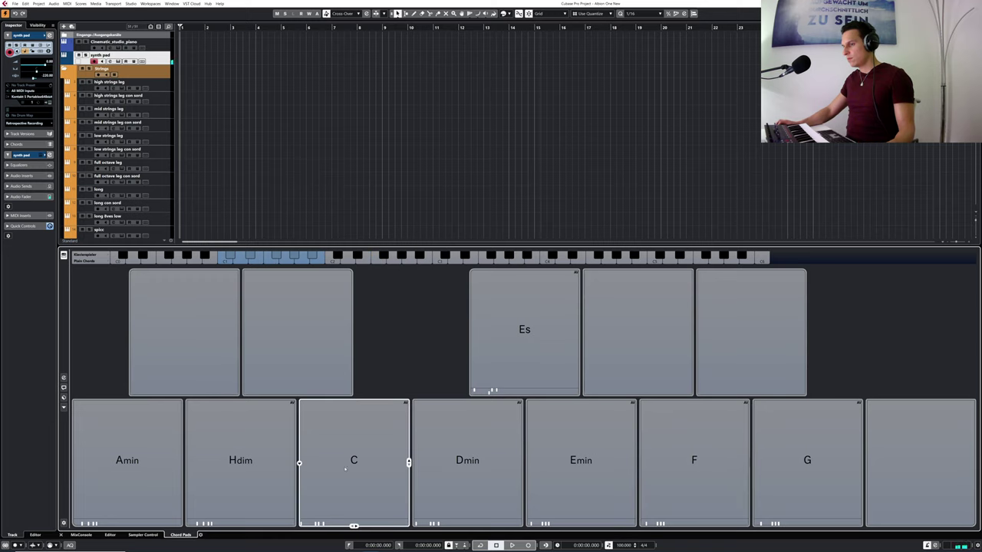
click(345, 469)
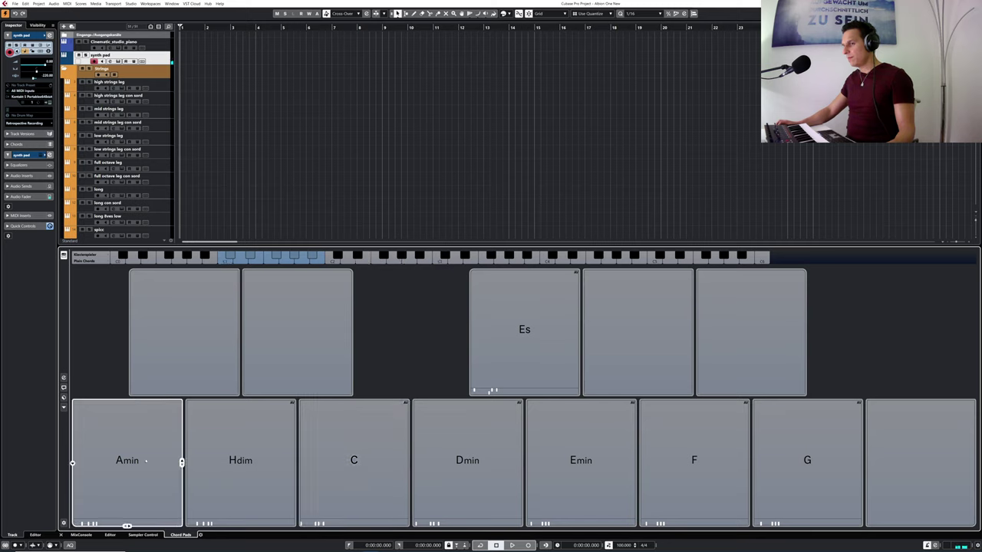
- Place the Amin chord from its pad onto the synth pad track at bar 2
click(114, 463)
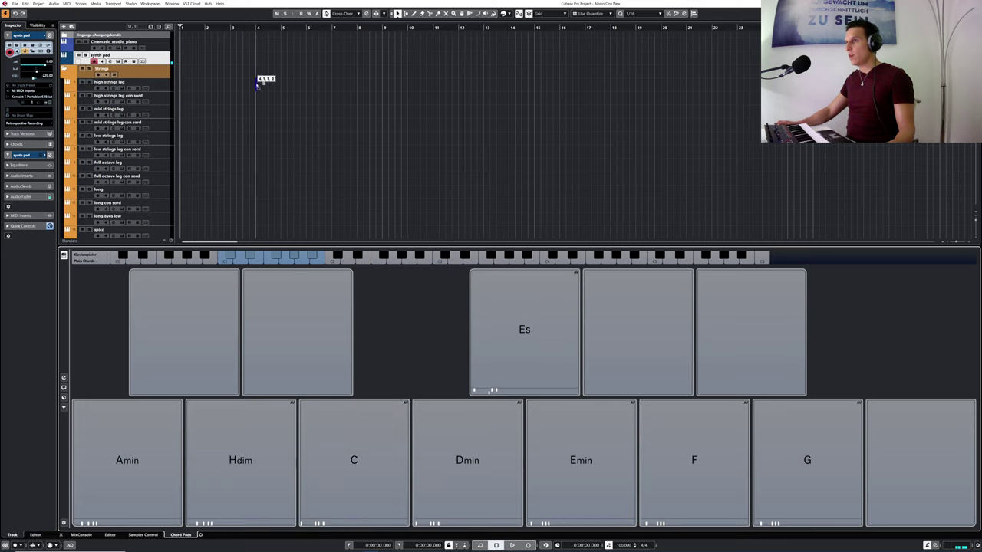
drag(206, 61, 208, 61)
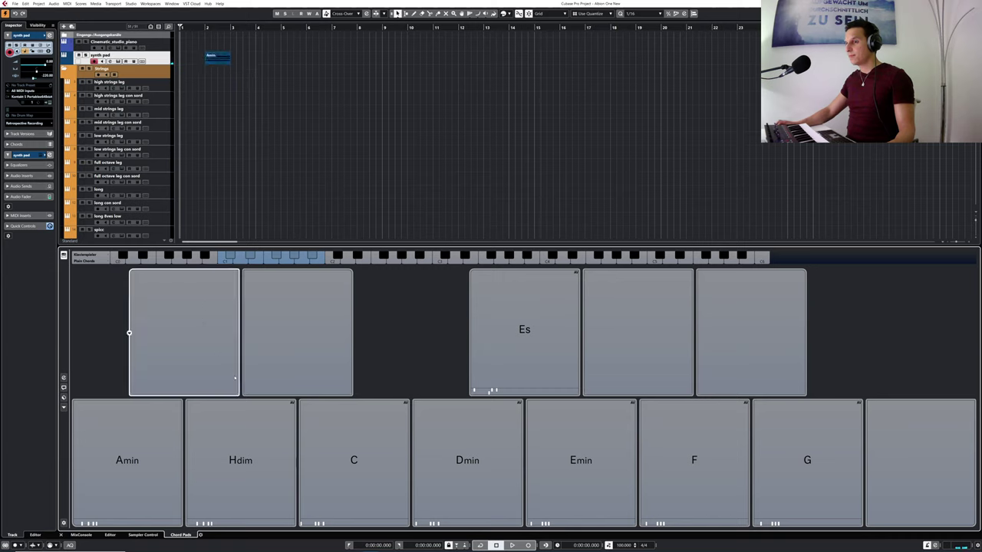
- Place the Emin chord at bar 4, F at bar 6 and C at bar 8 on the synth pad track
drag(573, 467, 259, 60)
drag(697, 478, 309, 59)
drag(348, 452, 357, 65)
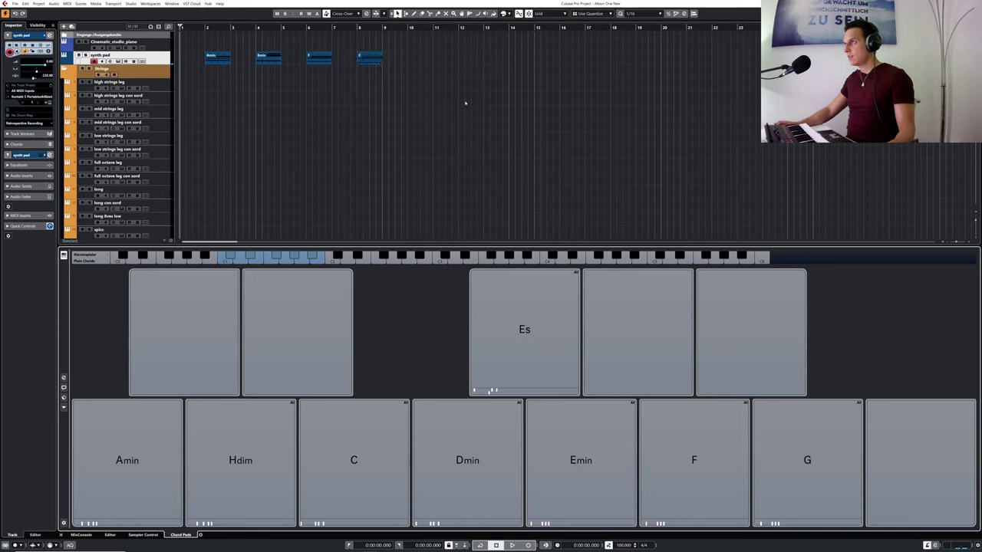
- Set the project's quantize preset to 1/8
click(631, 14)
click(636, 49)
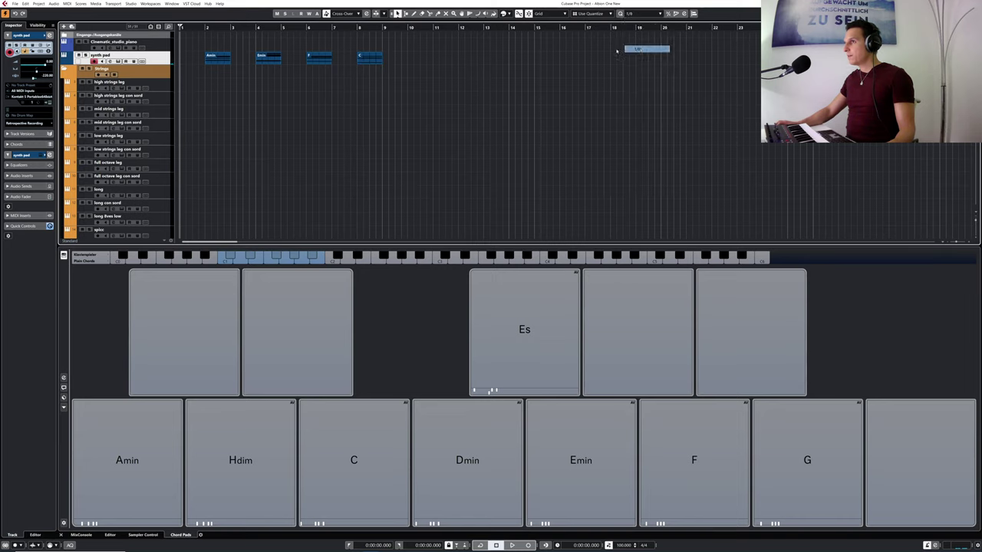
drag(381, 122, 219, 35)
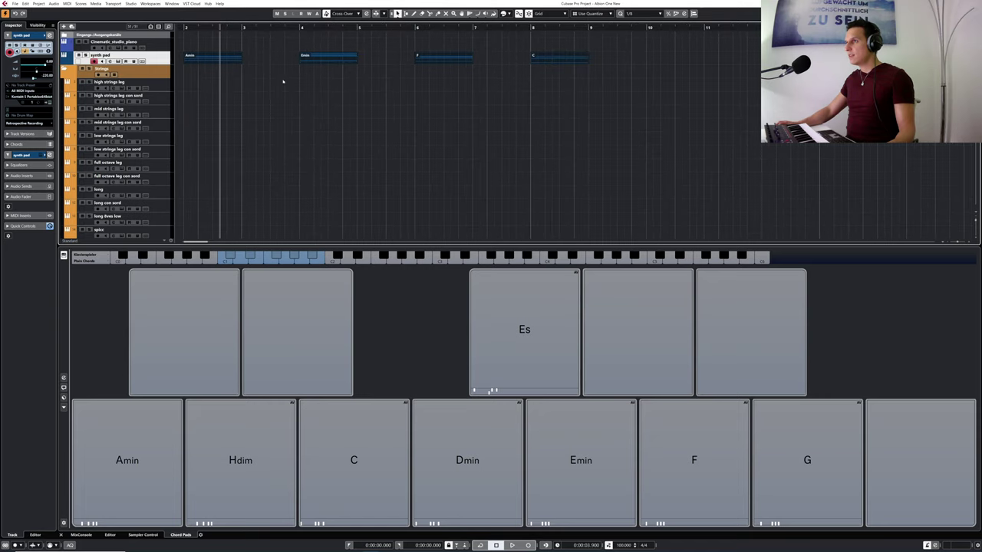
- Extend the four chord parts on the synth pad track to two bars each and open them together in the key editor
click(239, 63)
drag(230, 43, 544, 100)
drag(221, 37, 613, 86)
drag(471, 62, 530, 61)
key(Return)
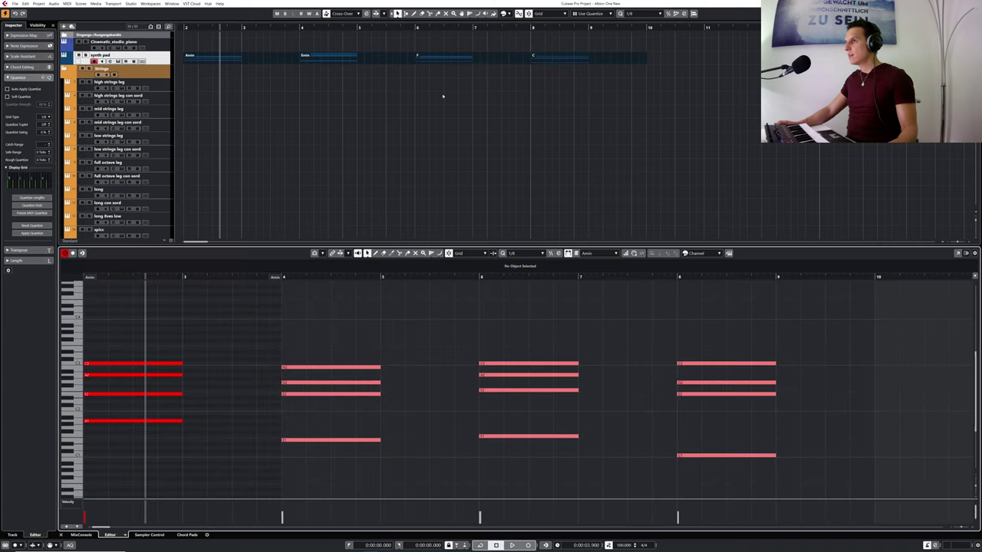
- Select all notes of the four chords and lengthen them to 1.3.0.0, ending just before the following chord
drag(245, 277, 245, 258)
drag(215, 339, 390, 468)
scroll(245, 327, up, 2)
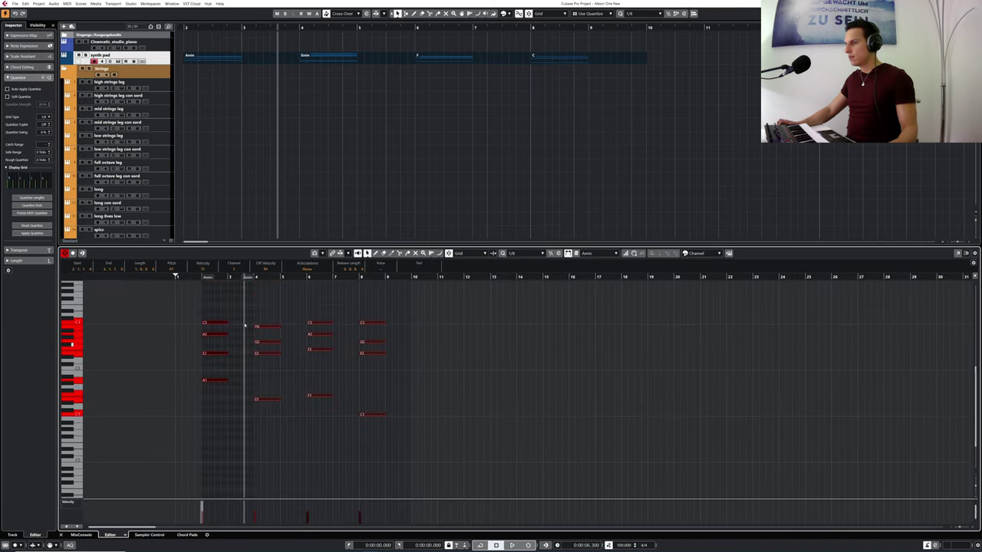
drag(279, 330, 299, 328)
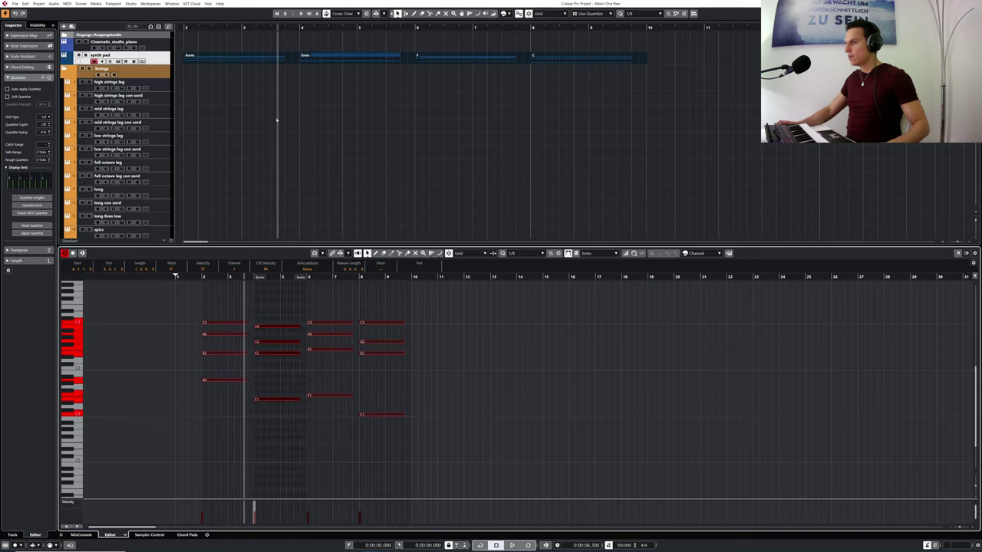
- Play back the synth pad chord progression repeatedly from around bar 2 to check how it sounds
drag(203, 29, 177, 35)
key(space)
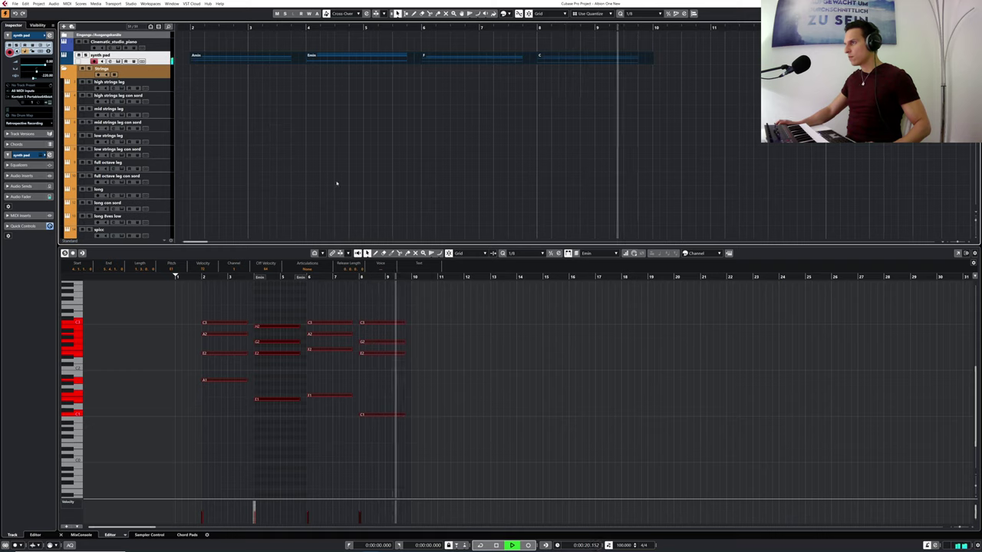
key(space)
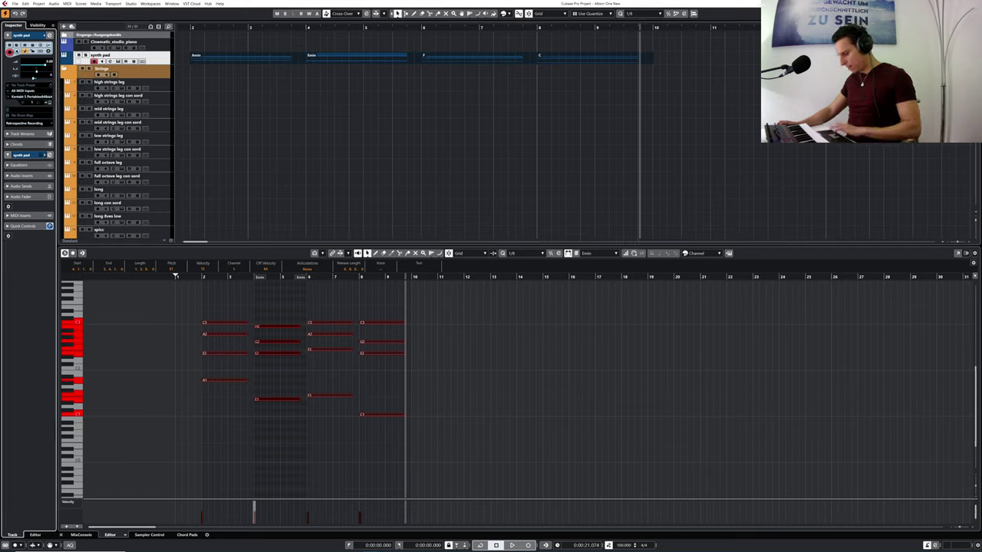
click(182, 29)
mouse_move(182, 29)
mouse_down()
mouse_move(198, 32)
mouse_move(184, 32)
mouse_up()
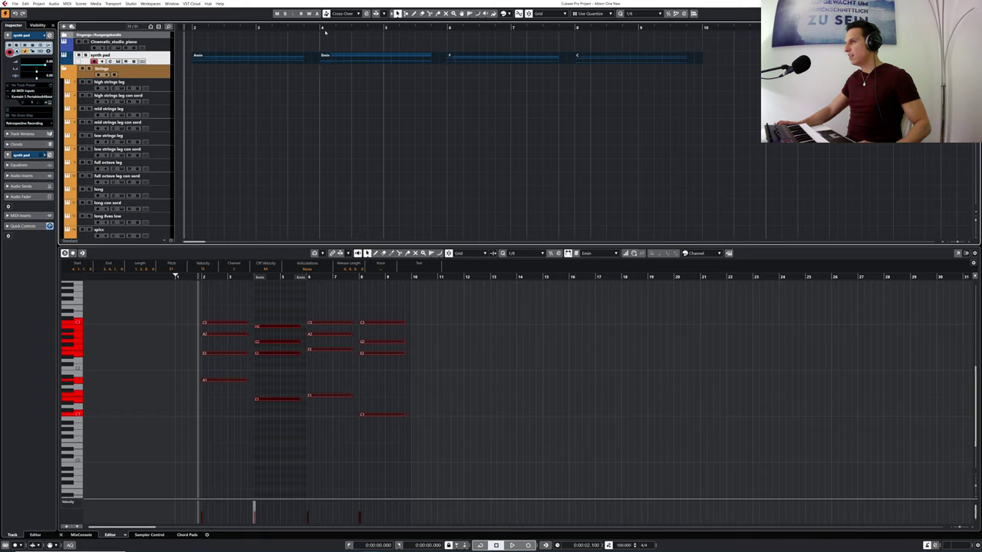
key(space)
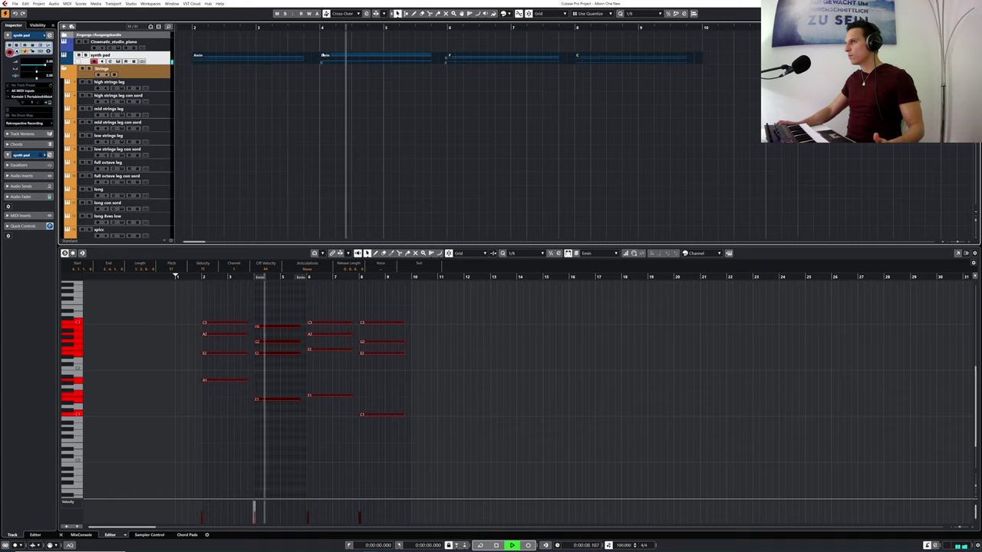
key(space)
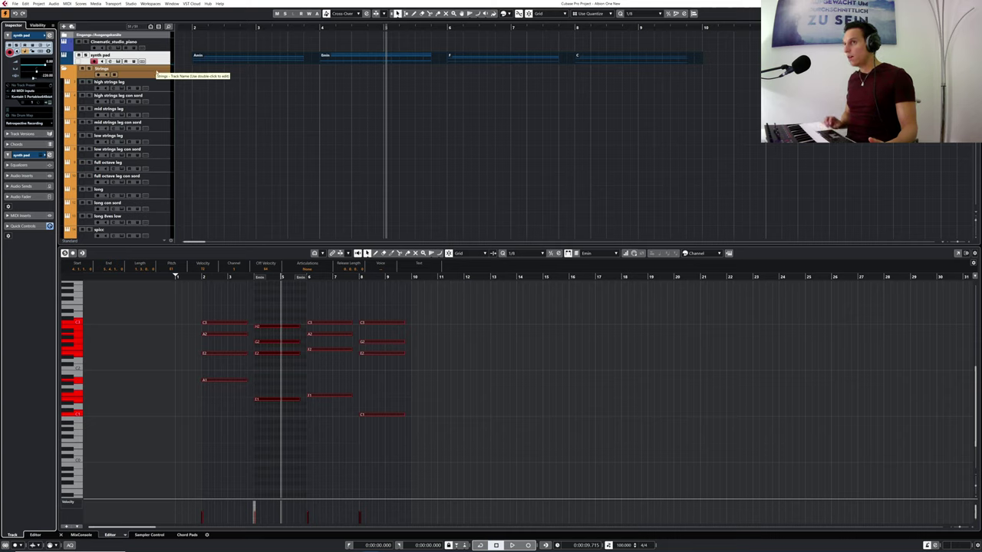
click(192, 32)
key(space)
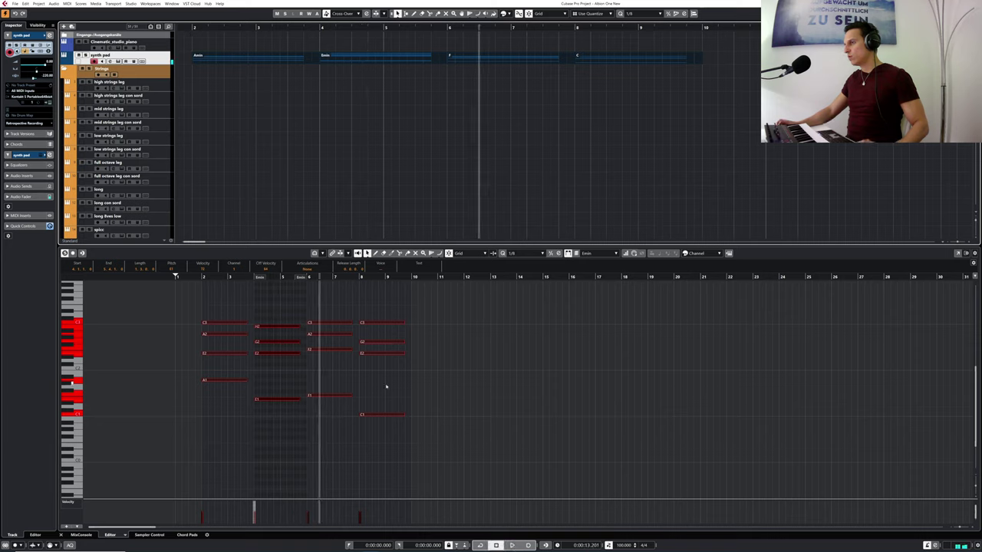
- Delete the A2 note from the Amin chord and the E2 note from the Emin chord
click(231, 349)
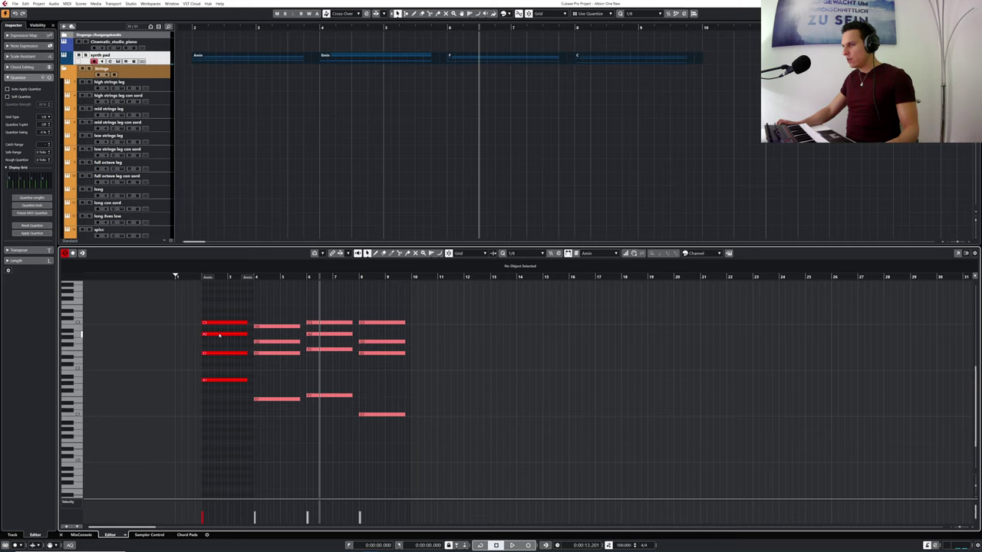
click(226, 334)
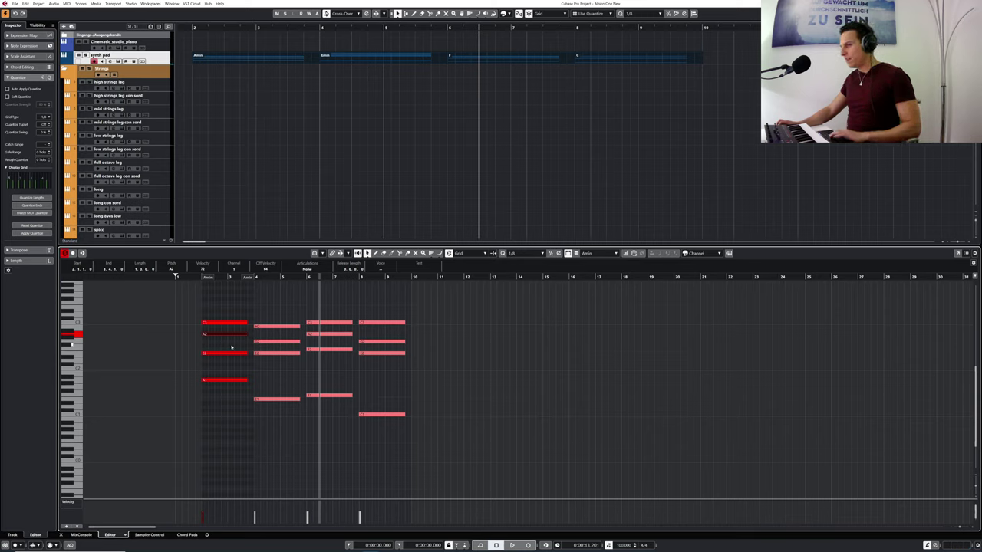
key(Up)
key(Up)
key(Up)
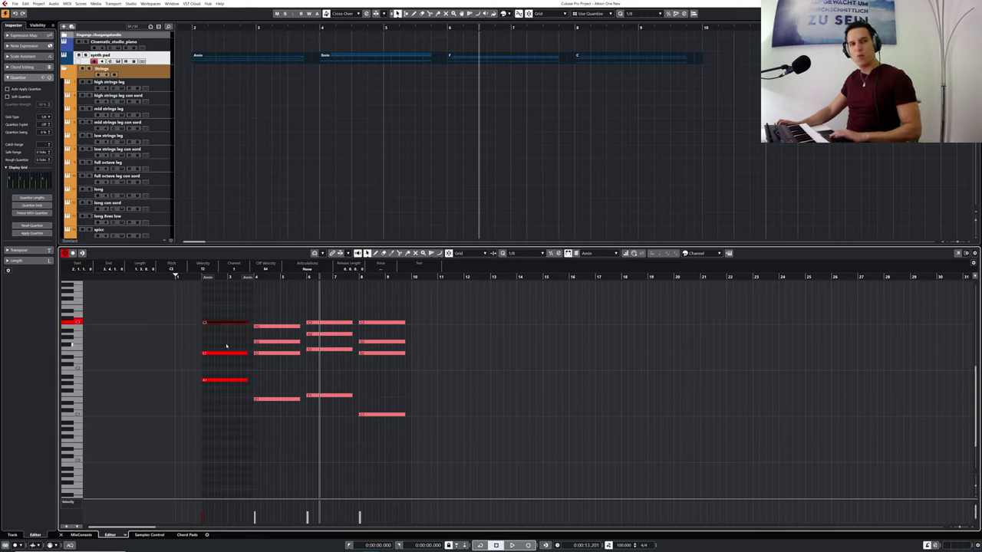
click(265, 353)
click(265, 354)
key(Up)
key(Up)
key(Up)
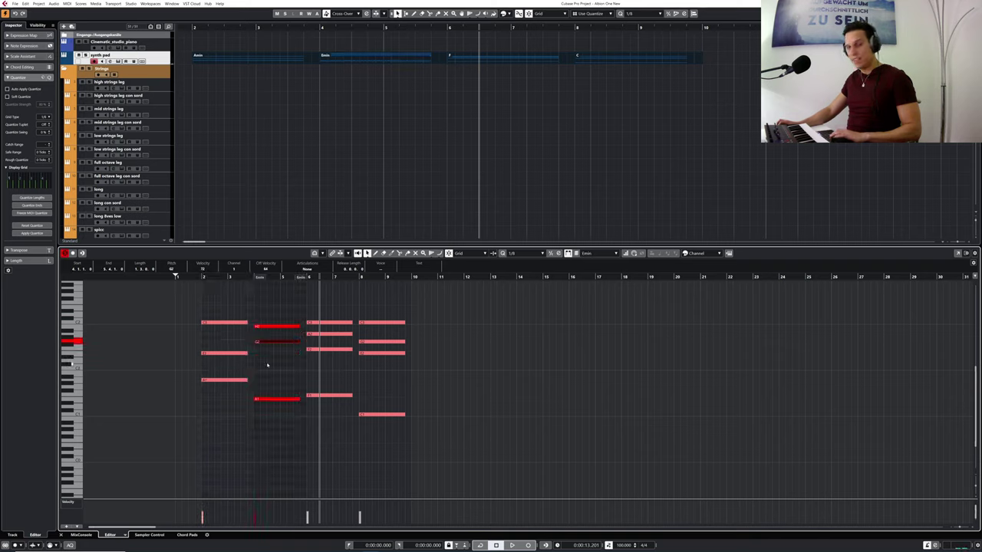
- Delete the A2 note from the F chord and the C3 note from the C chord
click(328, 334)
key(Up)
key(Up)
key(Up)
click(372, 322)
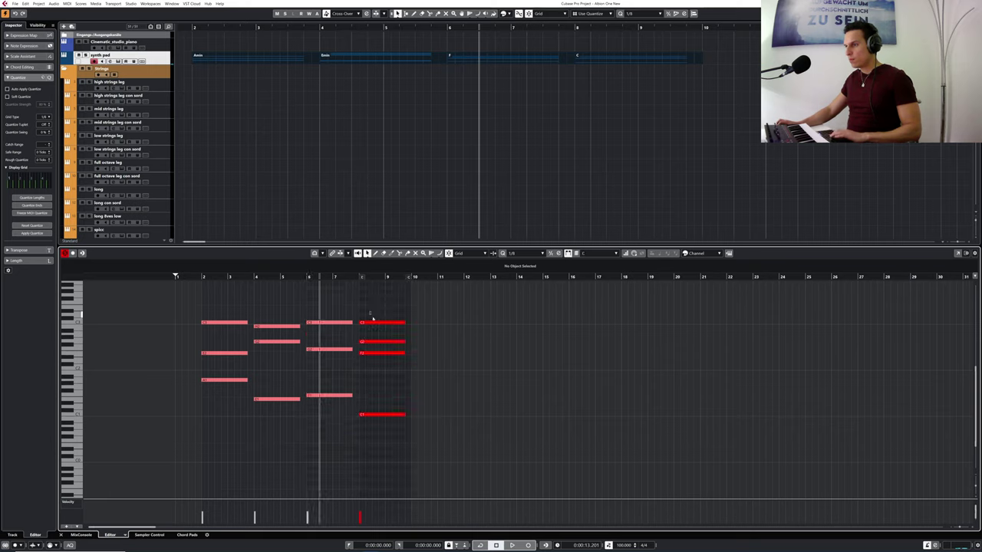
key(Delete)
- Play back the thinned-out chord progression from bar 2 through the C chord
click(197, 275)
key(space)
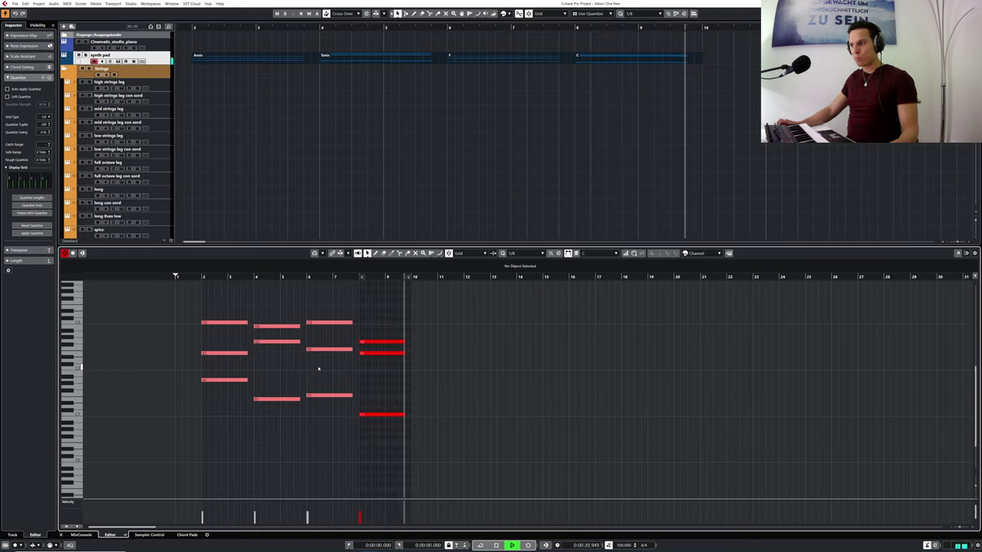
key(space)
- Select all the chord notes, listen briefly from bar 2 again, and close the key editor
drag(206, 296, 406, 431)
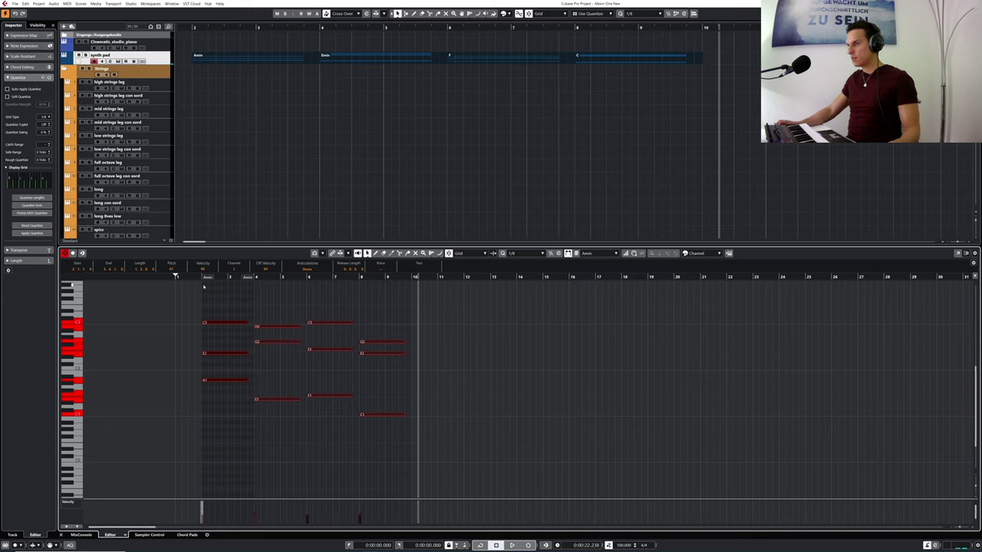
click(196, 278)
key(space)
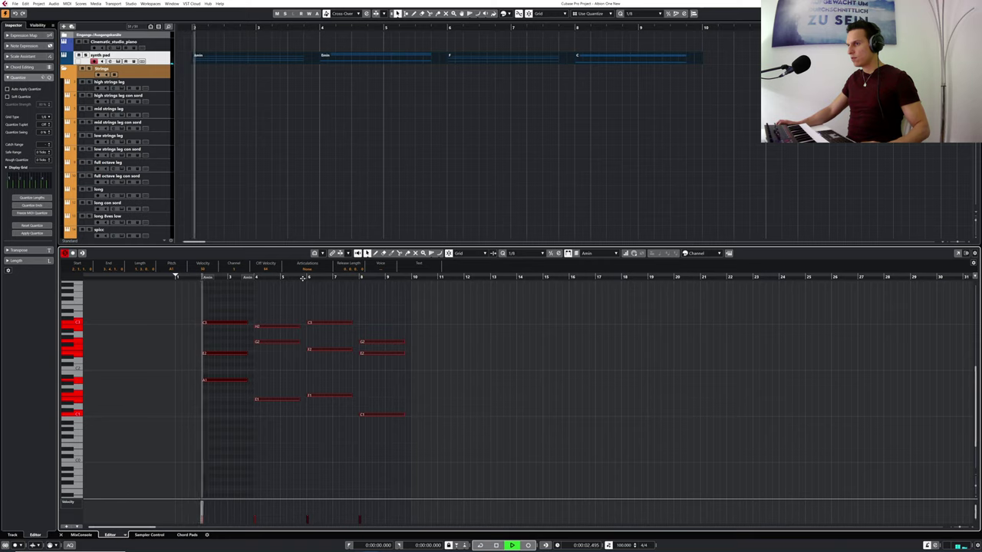
key(space)
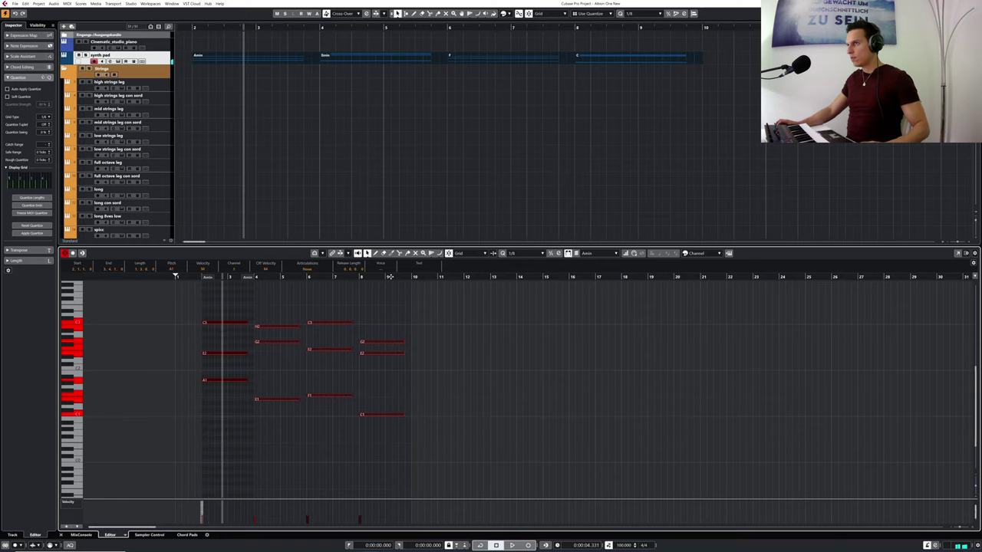
key(Return)
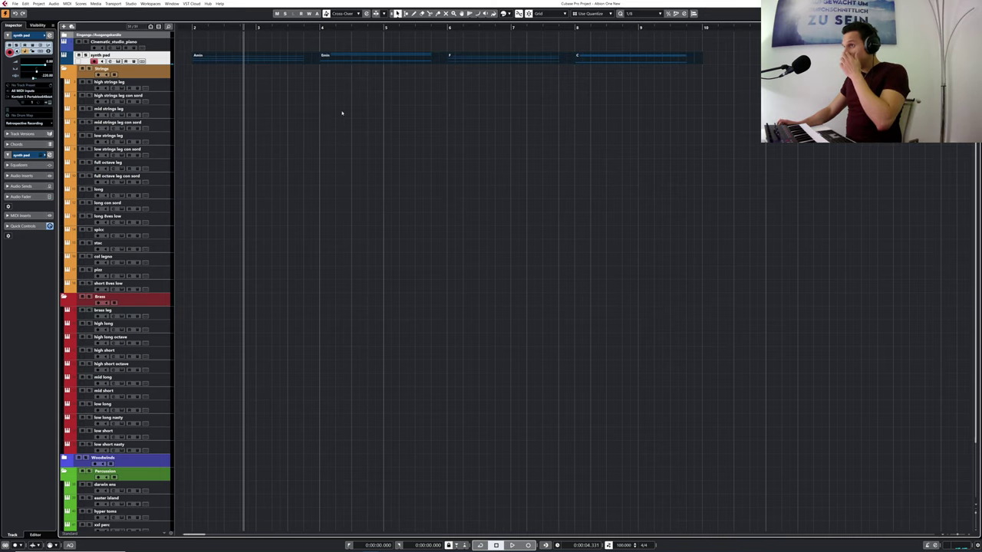
- Return the playhead to the project start and open the Kontakt instrument of the darwin ens percussion track
drag(206, 30, 156, 19)
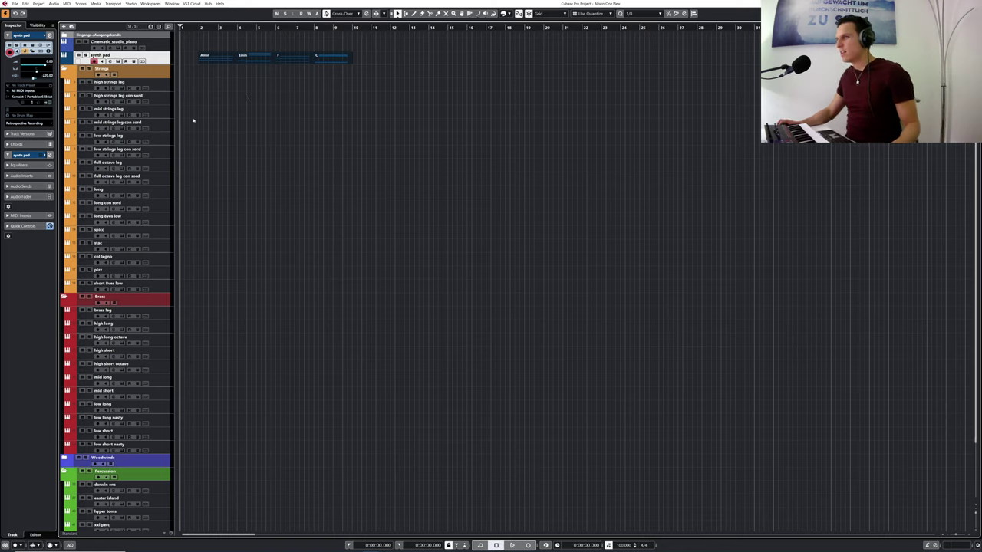
scroll(240, 294, down, 3)
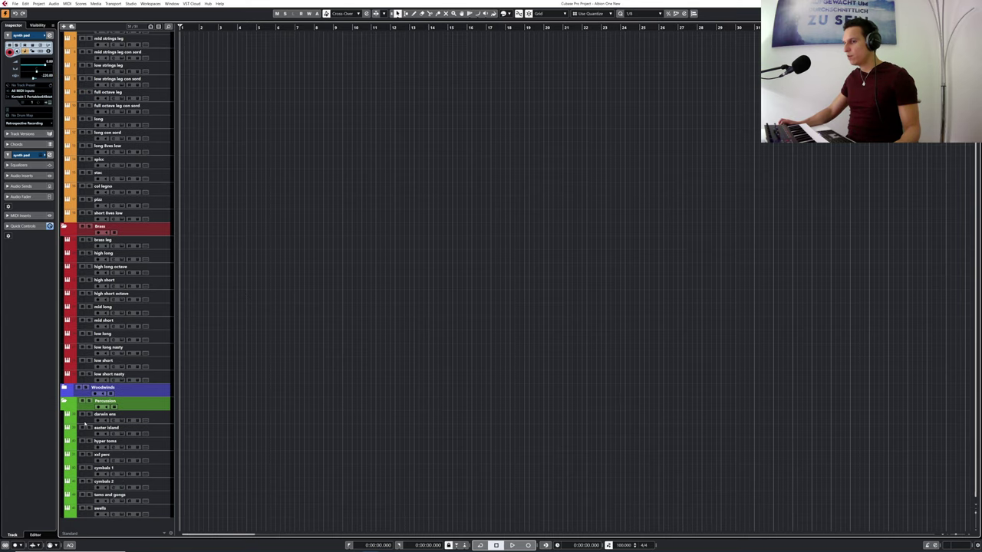
click(115, 415)
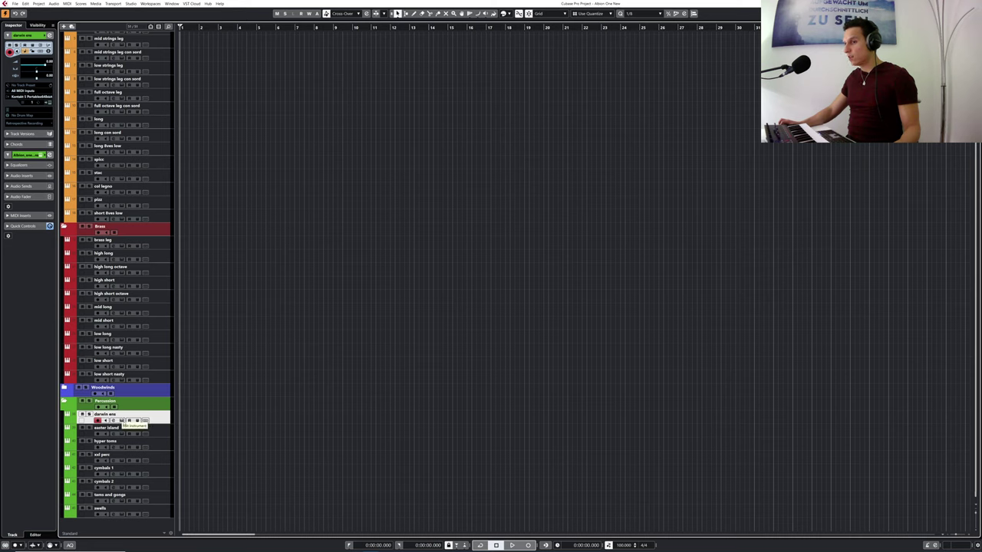
click(121, 420)
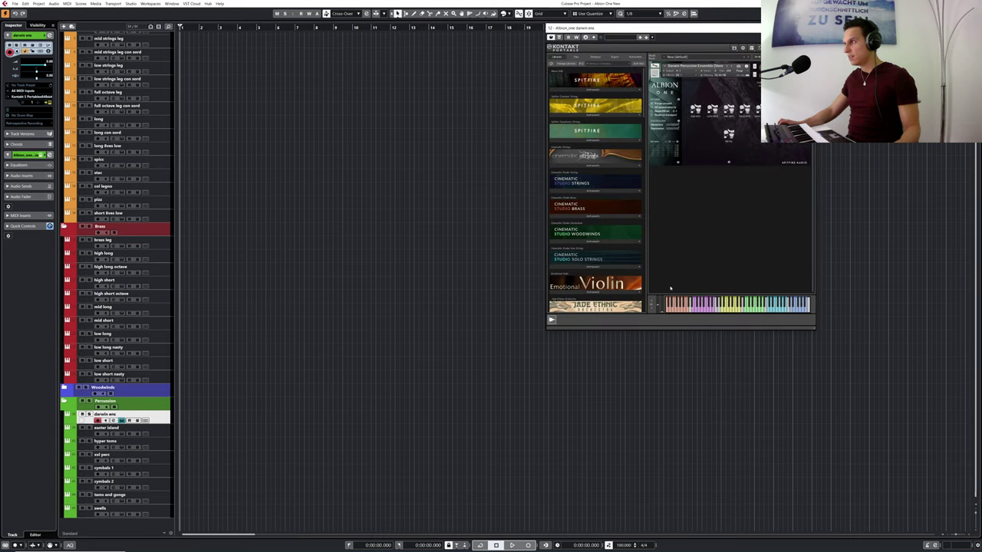
- Audition the percussion sounds and record a short drum pattern on the darwin ens track from the project start
click(705, 312)
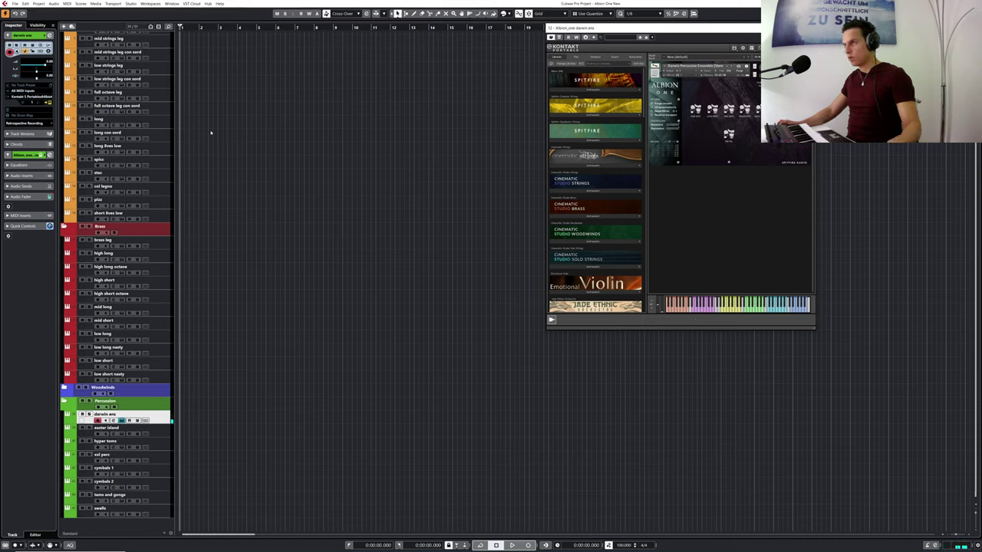
key(KP_Multiply)
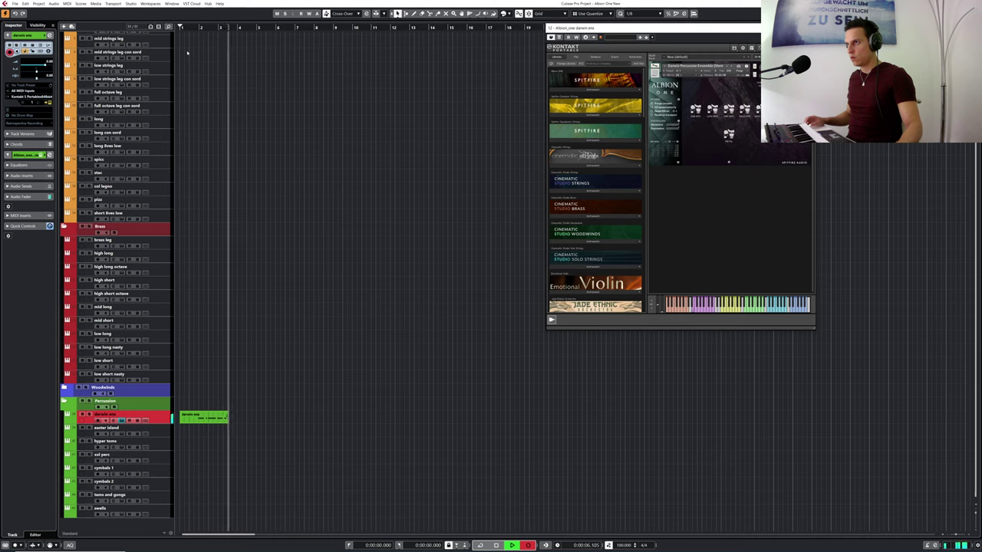
key(space)
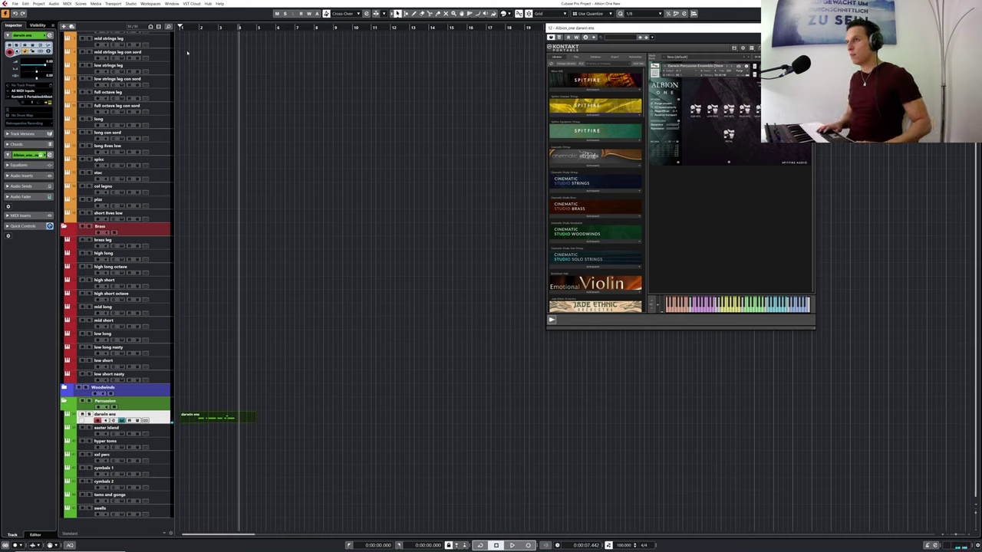
- Open the recorded darwin ens part in the key editor and quantize all its notes to 1/8
click(208, 419)
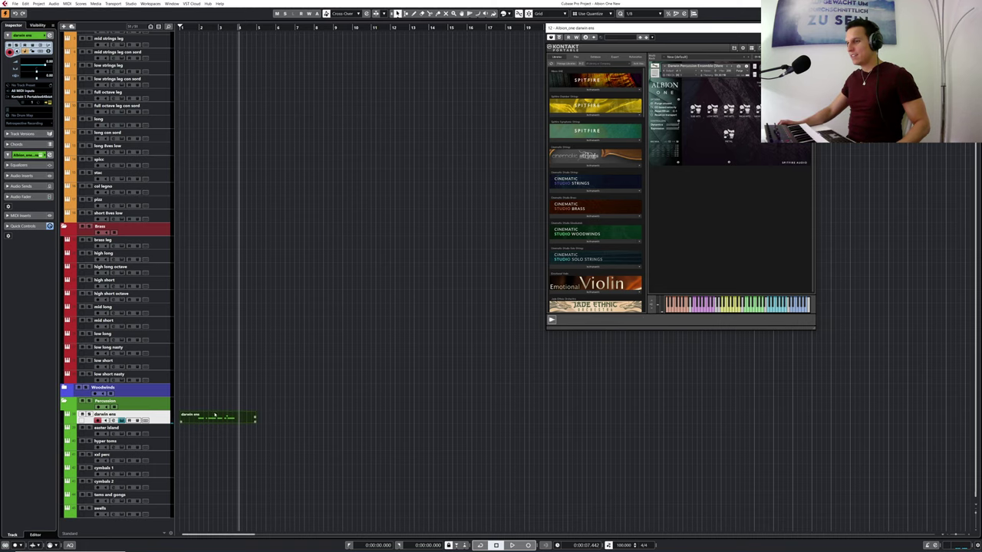
double_click(207, 418)
drag(110, 277, 371, 442)
key(q)
key(q)
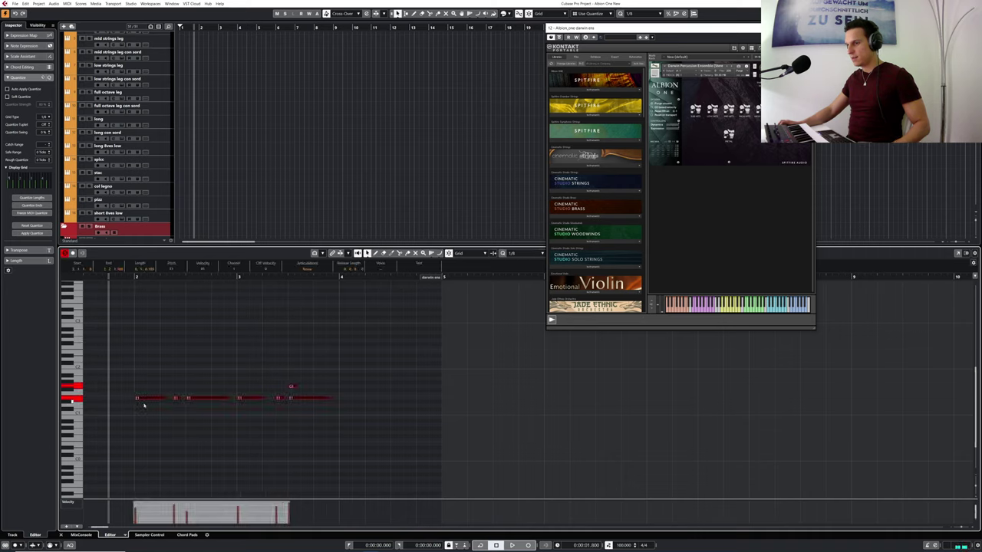
- Move the third note of the darwin ens pattern up to F1 and adjust its velocity
click(200, 415)
click(175, 399)
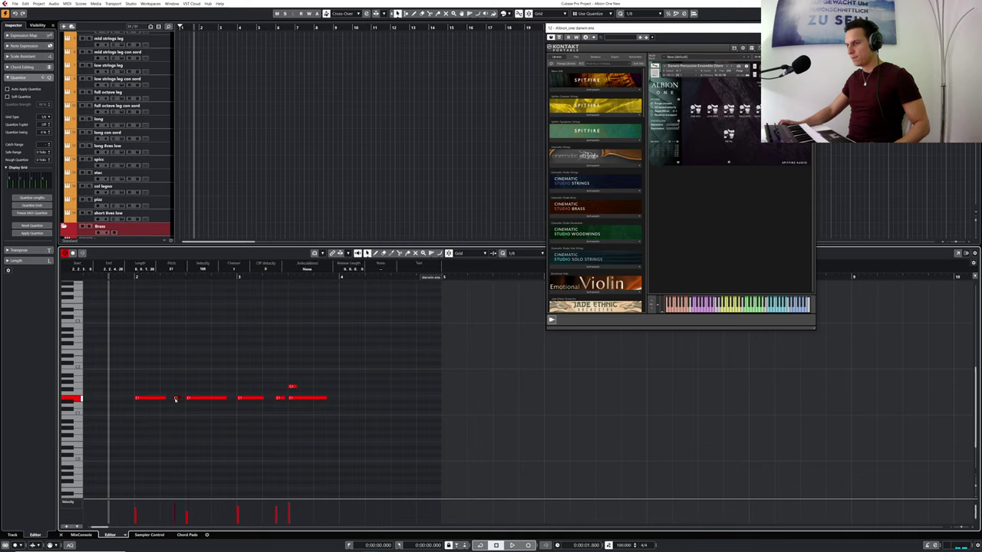
click(201, 403)
drag(201, 403, 200, 396)
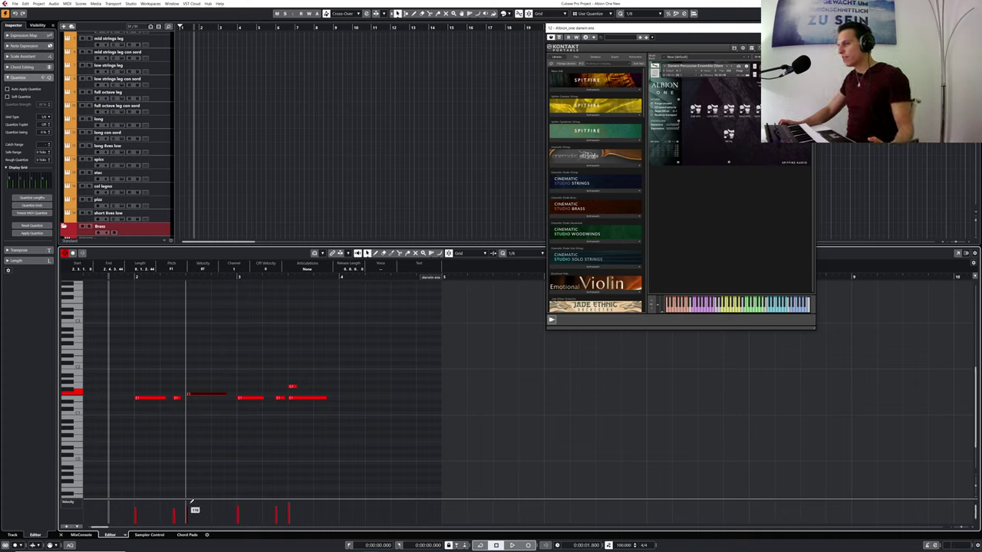
drag(190, 504, 191, 500)
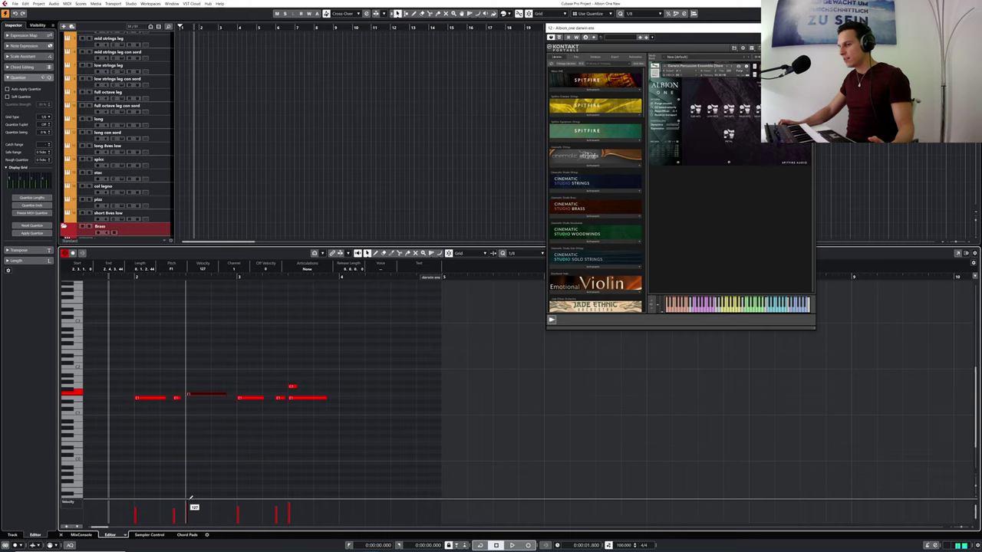
mouse_move(190, 513)
mouse_down()
mouse_move(196, 497)
mouse_move(195, 509)
mouse_up()
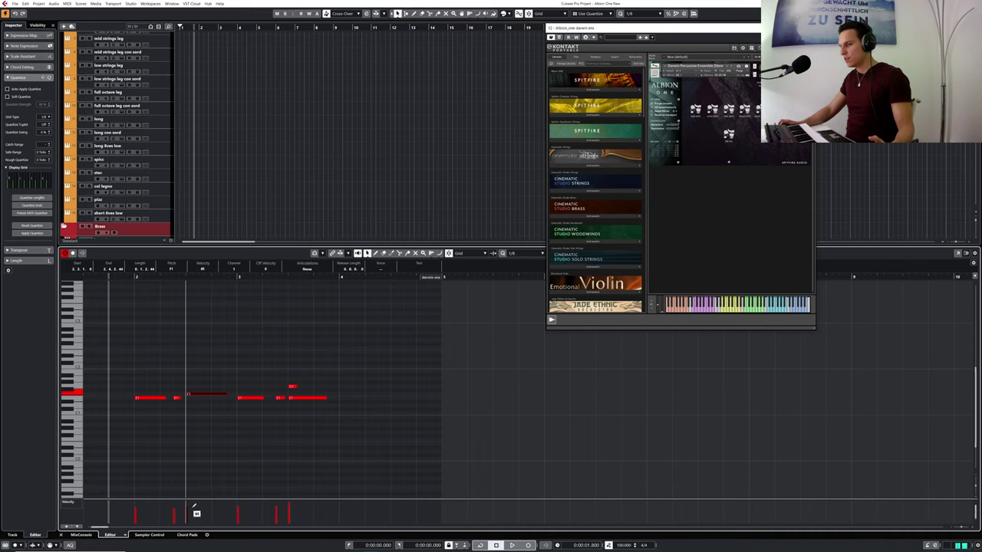
- Play the pattern from just before bar 2 to hear the raised third note
click(128, 277)
key(space)
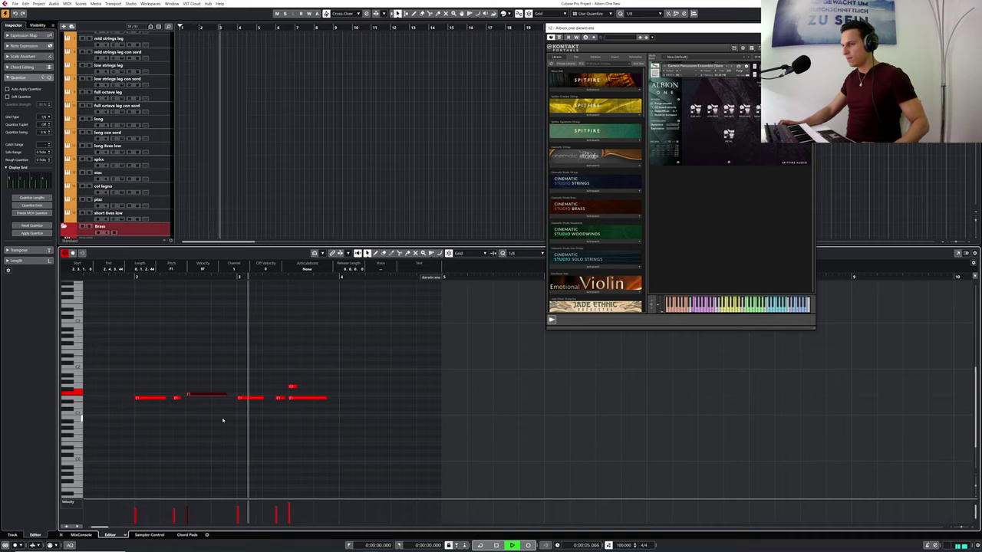
key(space)
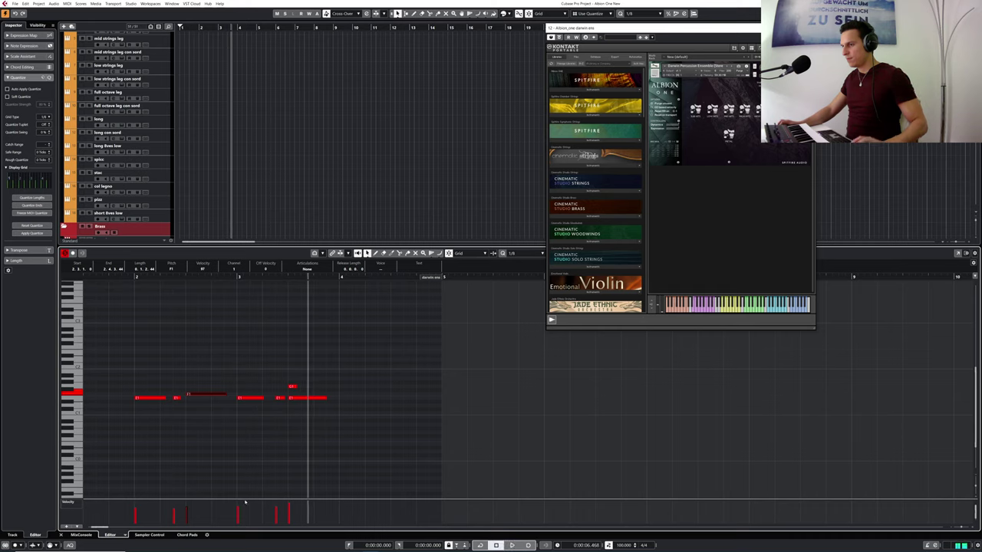
- Fine-tune the velocities of the fourth and first E1 notes, listening to the pattern around bar 2
key(Right)
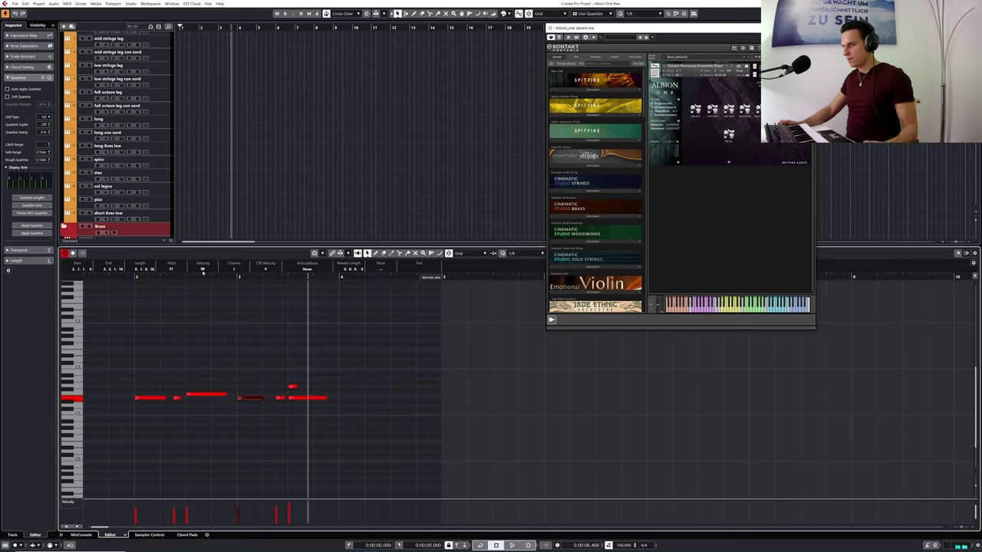
key(Left)
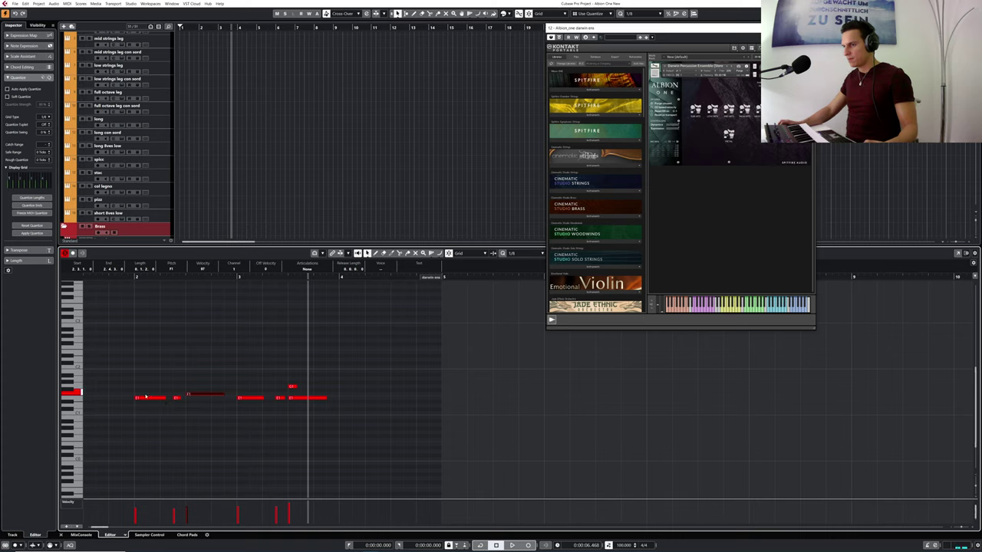
key(Left)
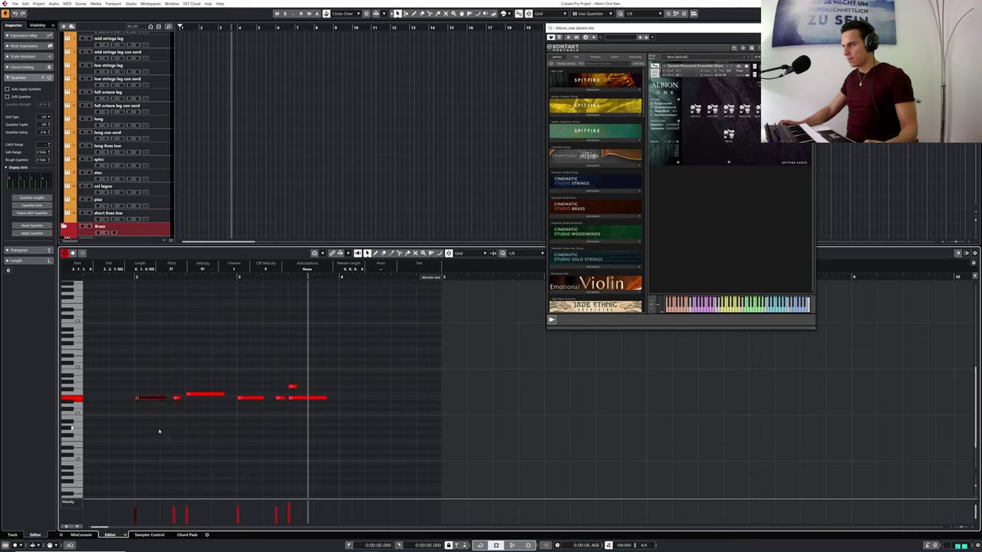
key(Right)
click(156, 397)
click(125, 276)
key(space)
key(space)
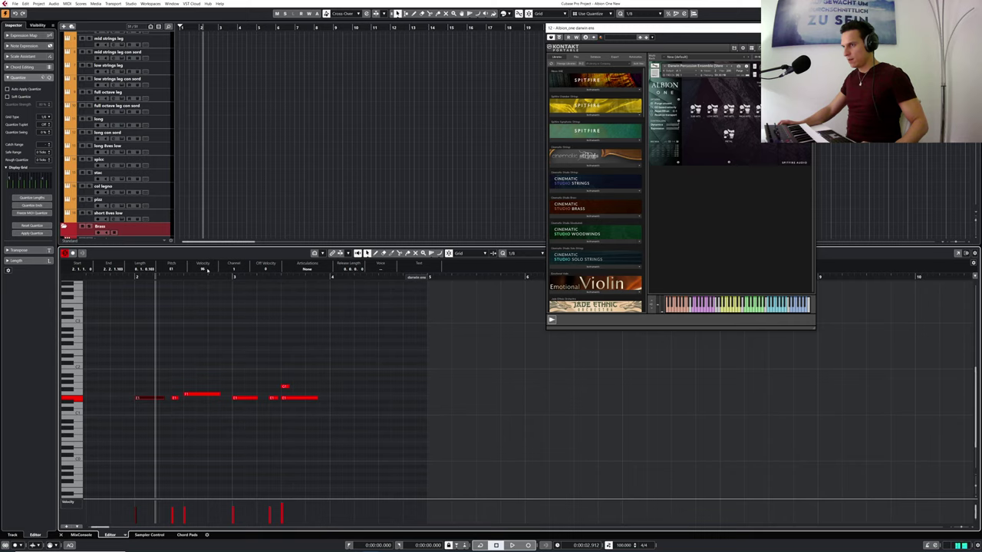
click(135, 276)
key(space)
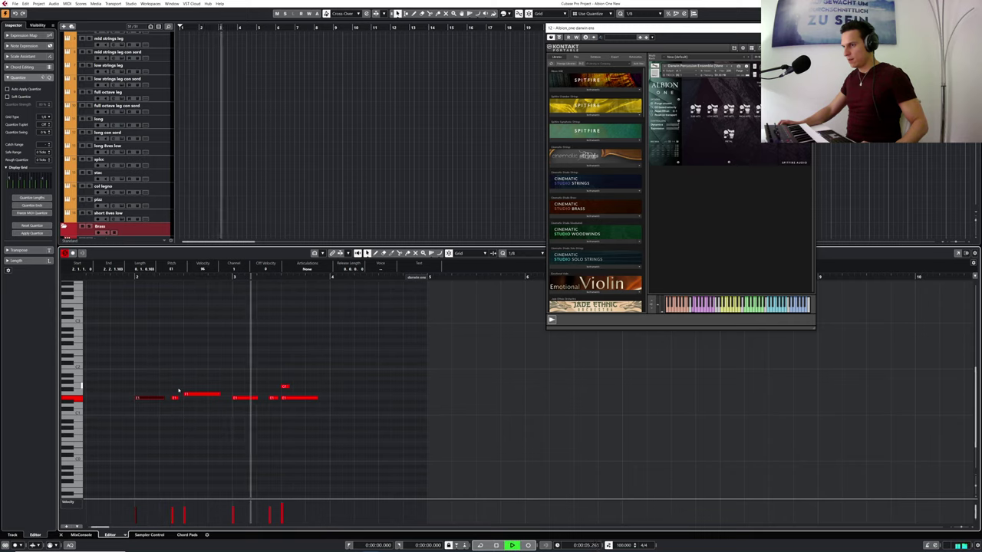
key(space)
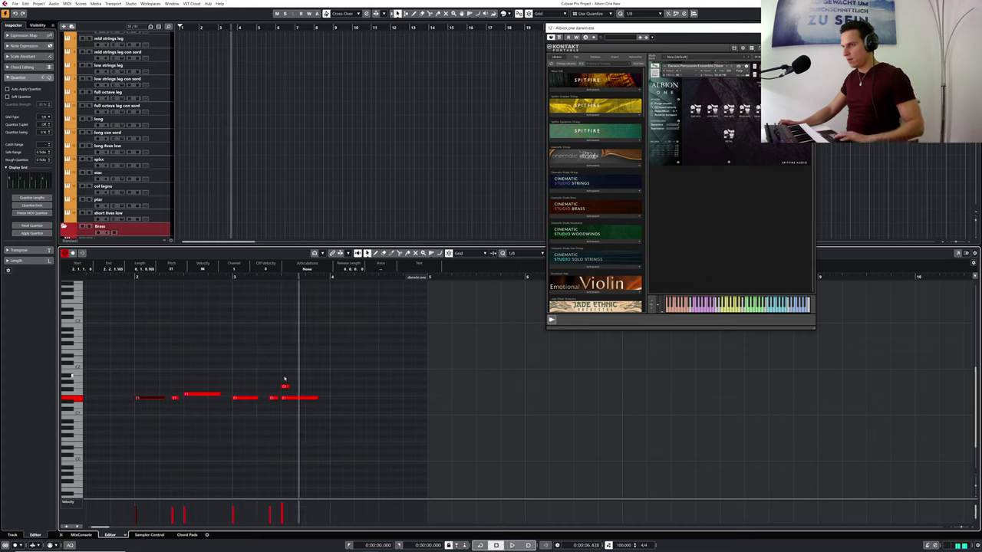
- Delete the last E1 note, replace it with the higher note moved to F1 and lengthened to 0.1.2.0, and adjust its velocity
click(289, 398)
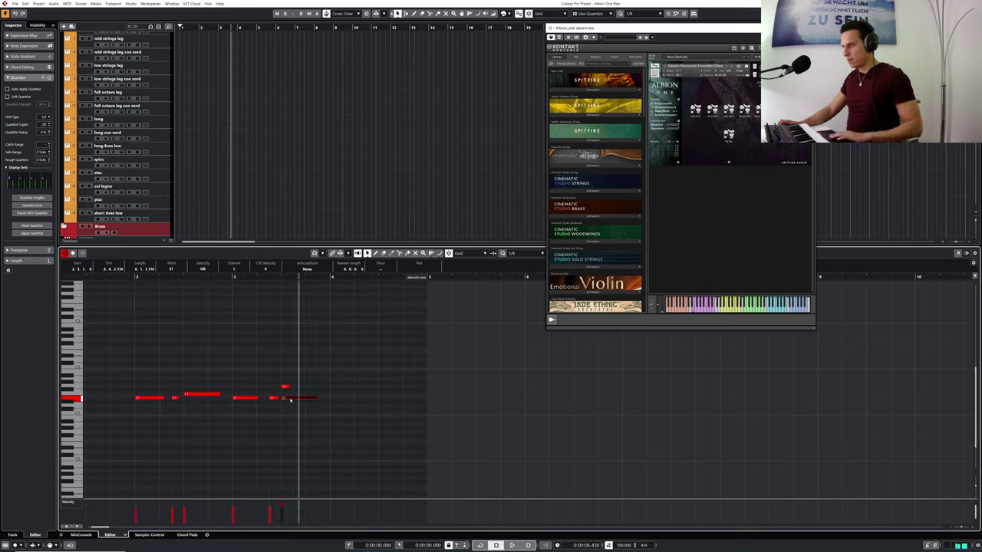
key(Delete)
click(284, 387)
drag(285, 390, 318, 396)
drag(282, 508, 286, 505)
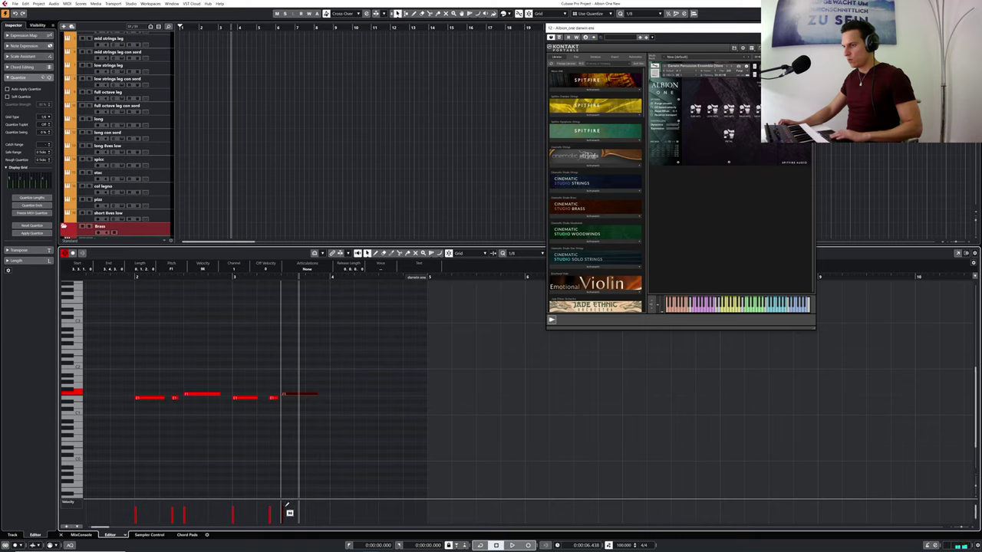
- With the quantize grid at 1/16, shorten the short E1 note before the last F1 and duplicate it one sixteenth after
click(272, 397)
drag(269, 277, 263, 287)
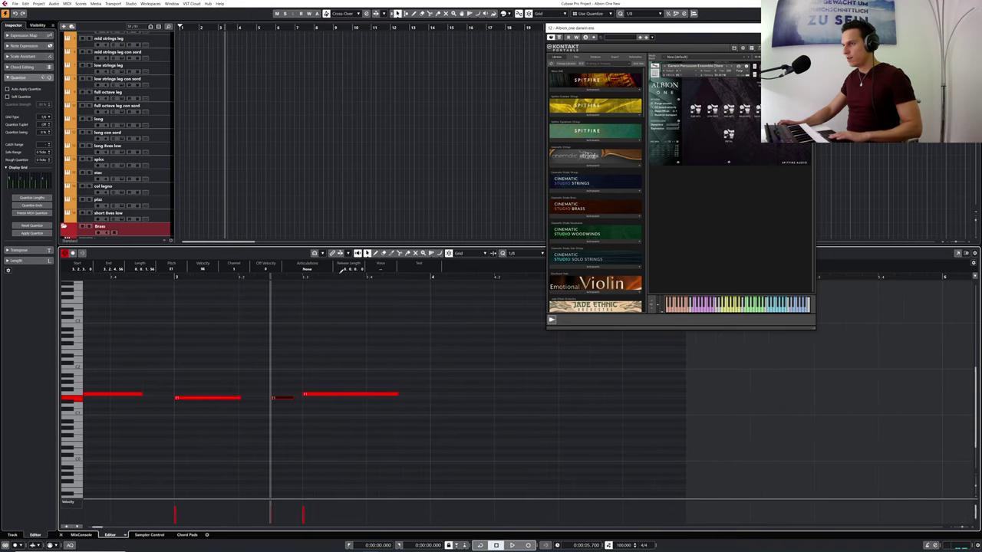
click(522, 253)
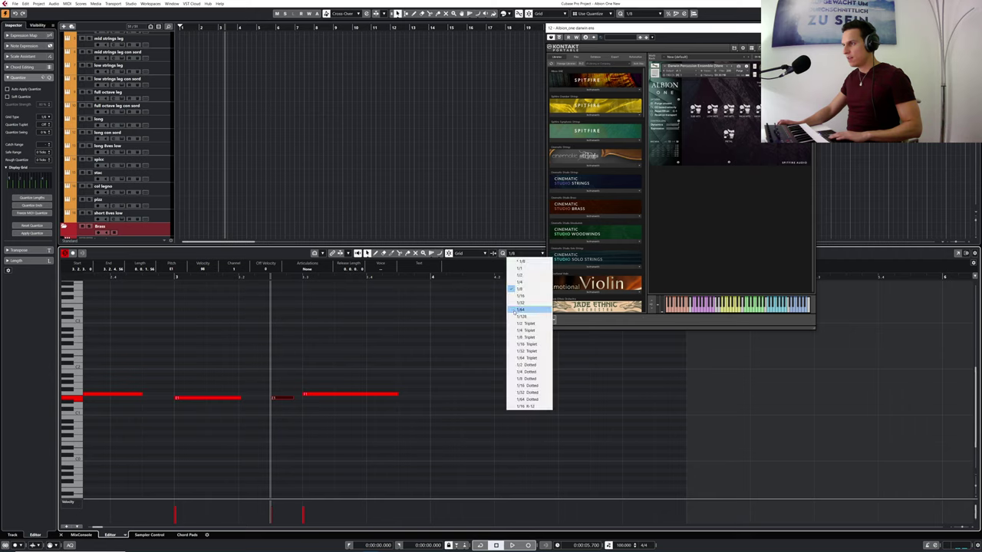
click(521, 296)
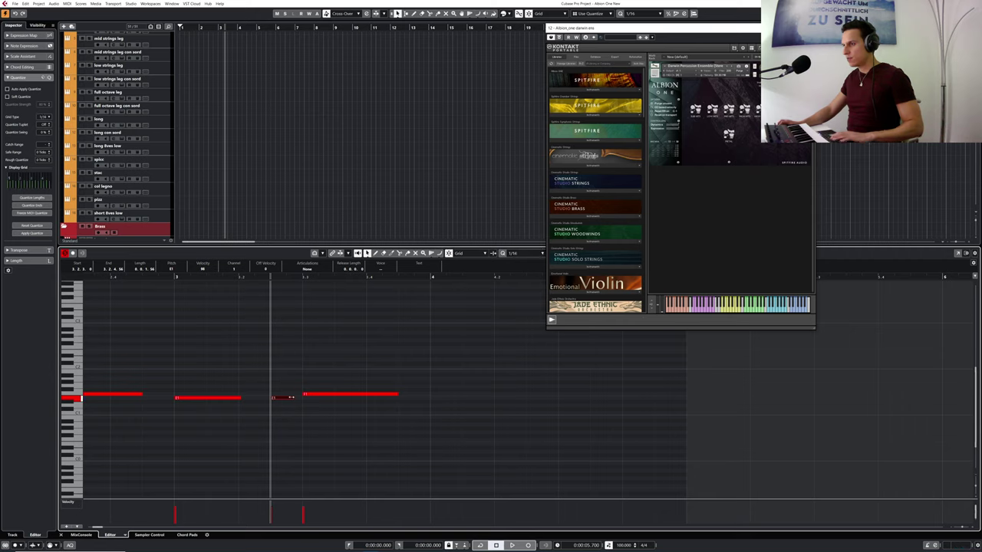
drag(293, 398, 292, 406)
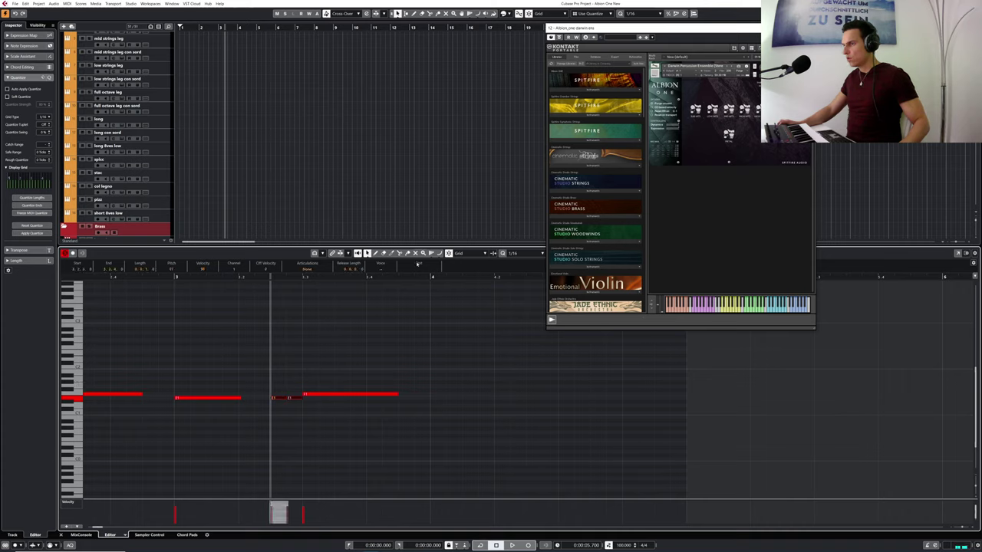
drag(286, 401, 283, 399)
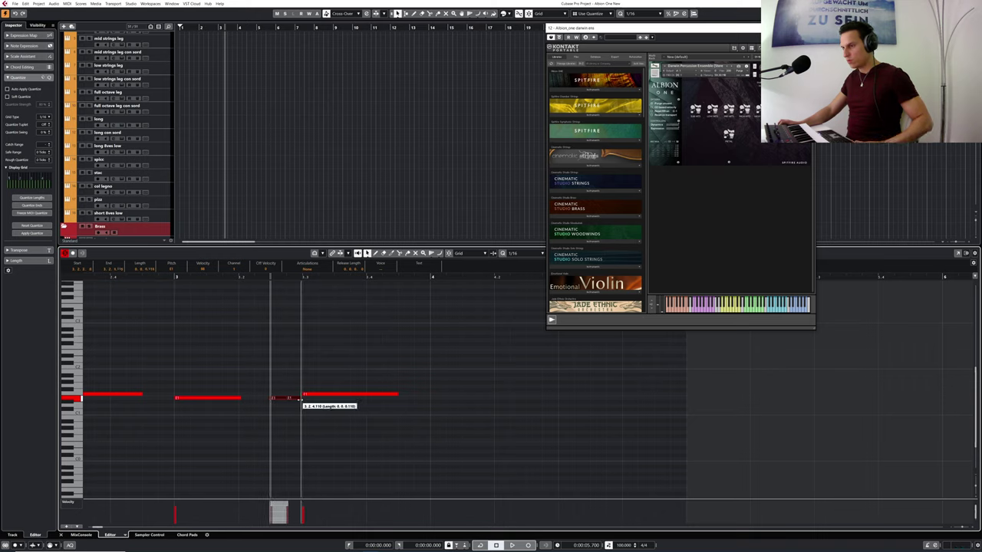
- Play the pattern from just before bar 2 to check the doubled sixteenth notes
key(space)
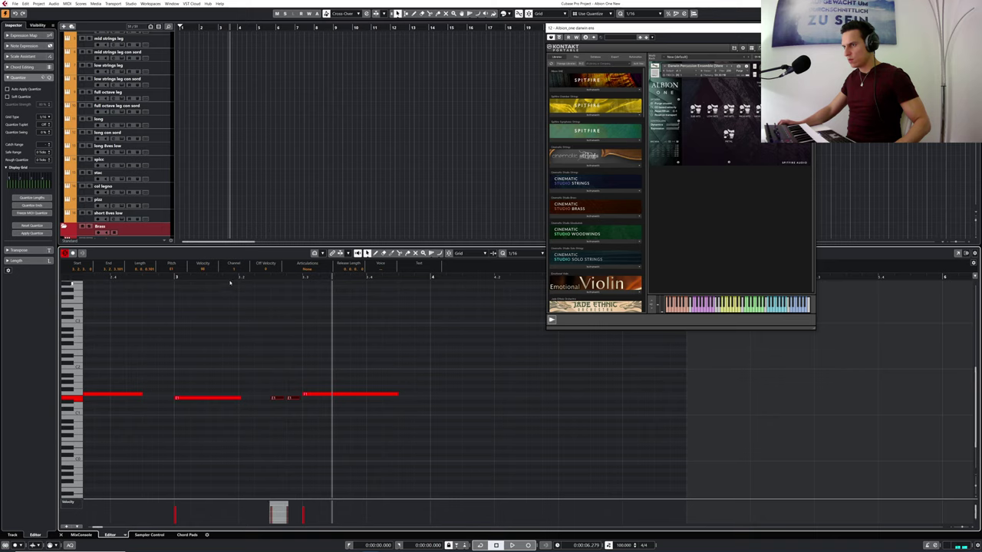
drag(191, 276, 96, 276)
key(space)
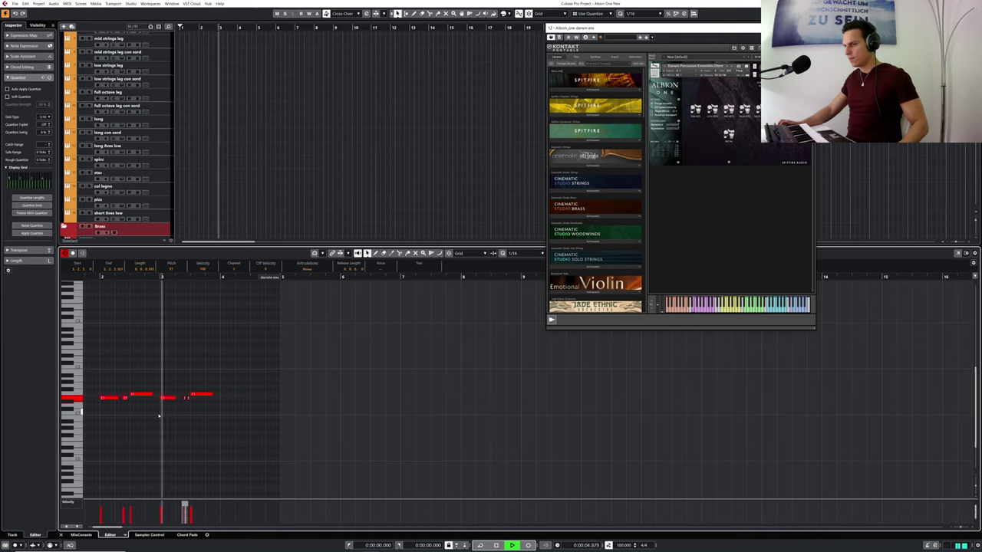
key(space)
- Select both F1 notes, adjust their velocity together, and listen from before bar 2
click(205, 394)
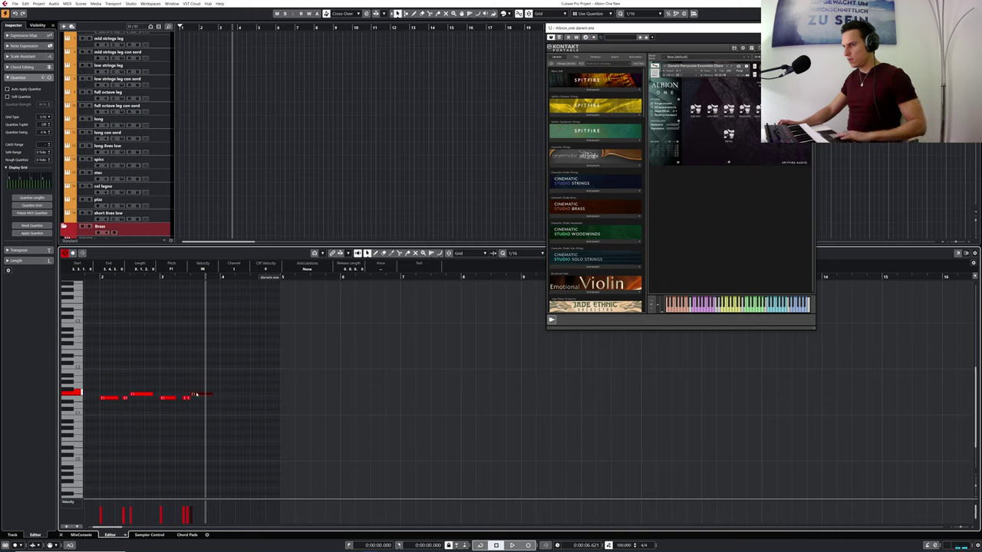
shift+click(141, 395)
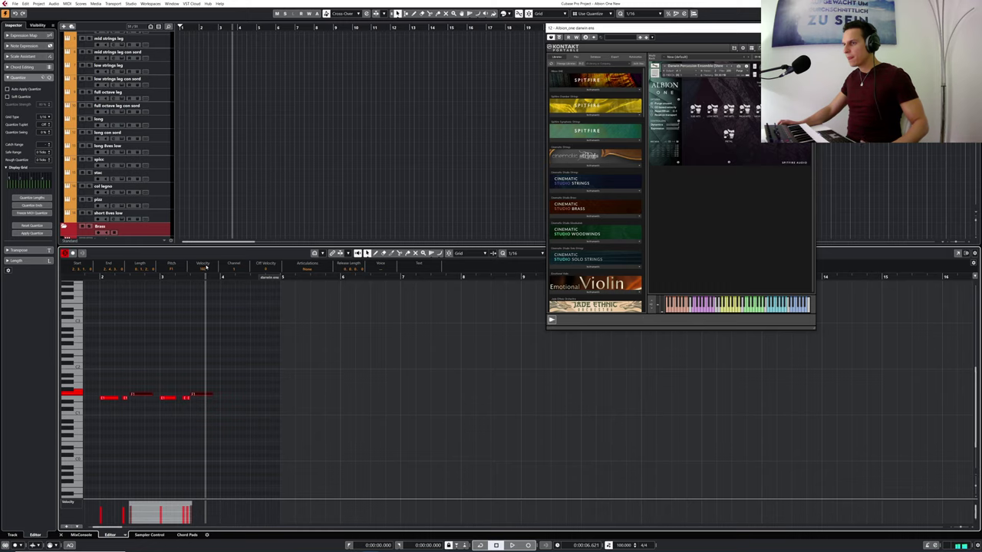
drag(117, 277, 90, 278)
key(space)
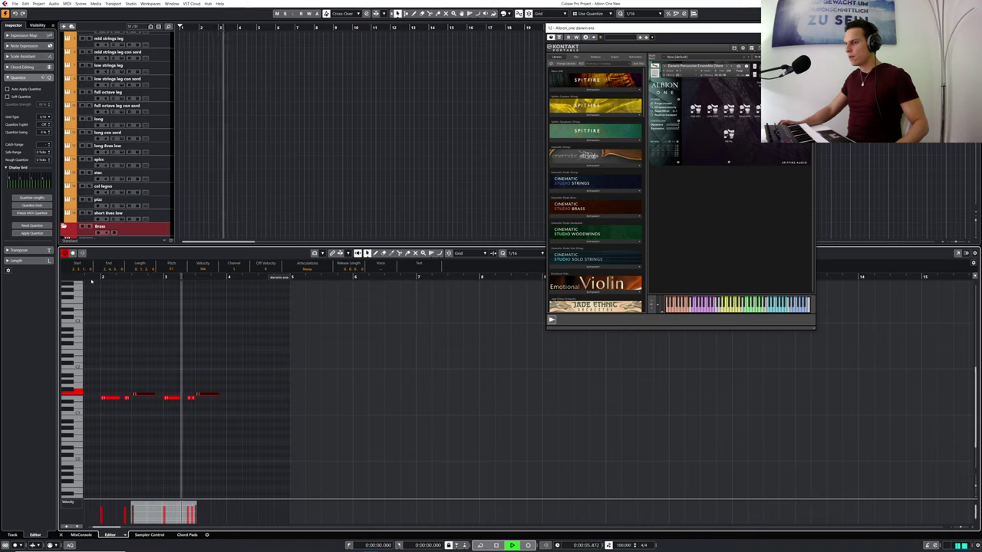
key(space)
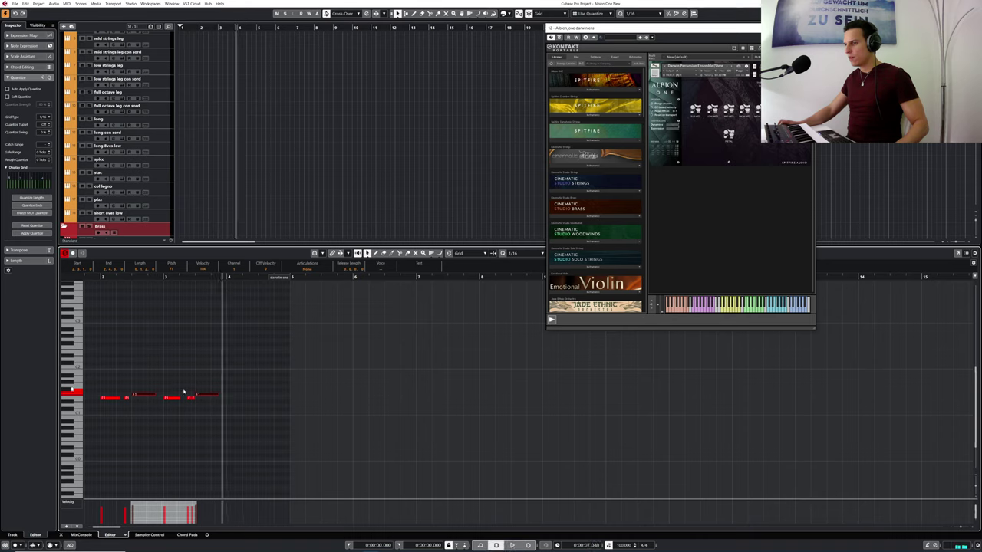
- Select all notes of the pattern, adjust their overall velocity, and play them back
drag(106, 375, 225, 419)
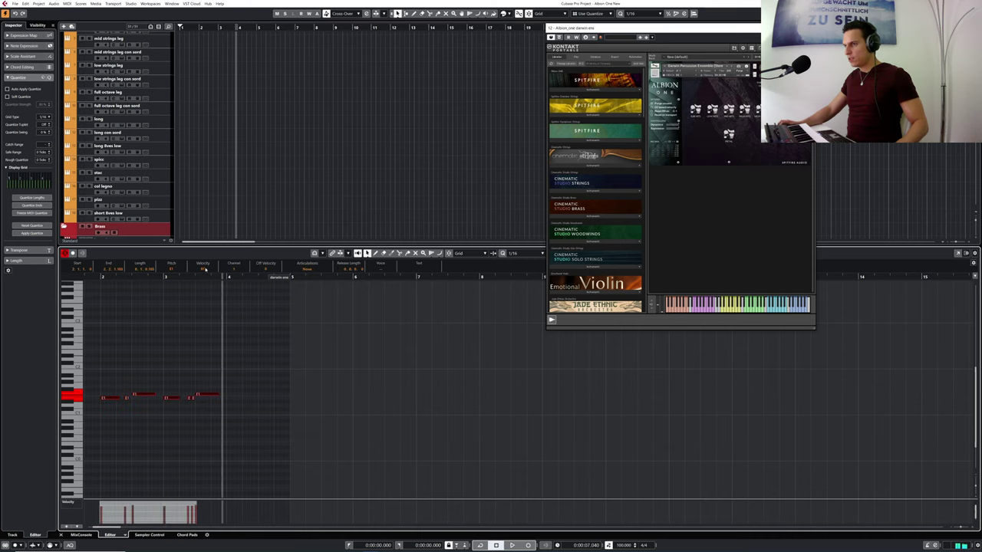
drag(144, 278, 98, 278)
key(space)
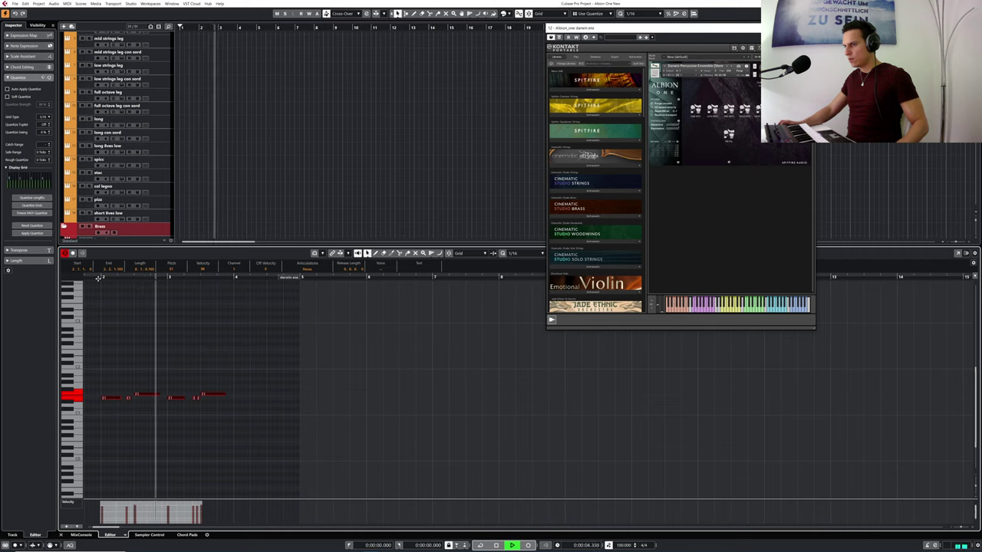
key(space)
- Adjust the velocity of the E1 note at bar 3 and listen to the pattern from bar 2
click(176, 385)
click(171, 398)
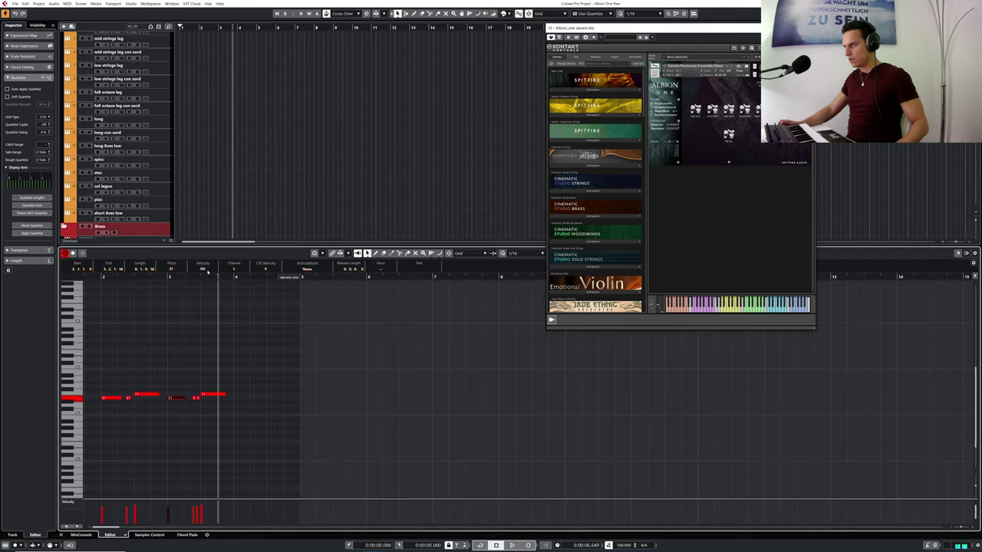
drag(190, 277, 102, 279)
key(space)
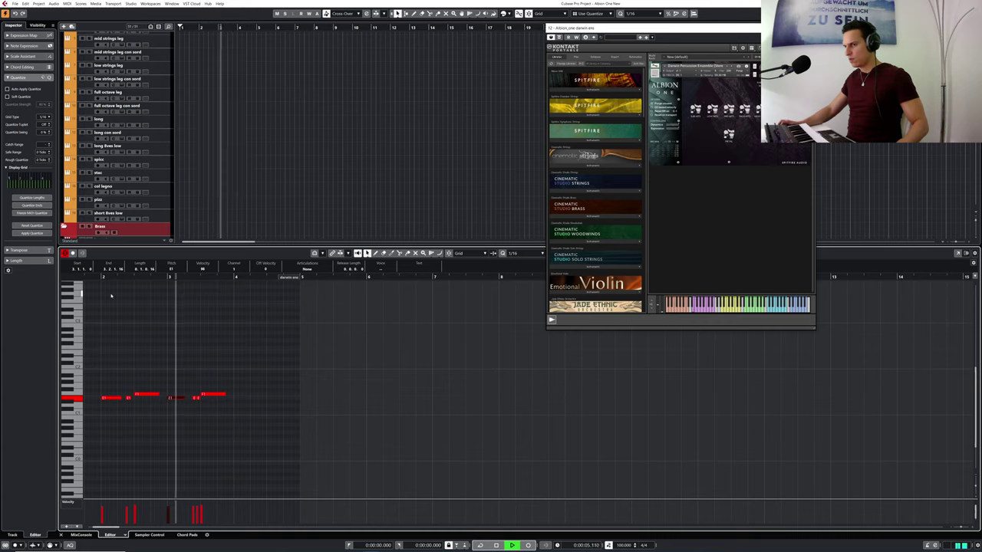
key(space)
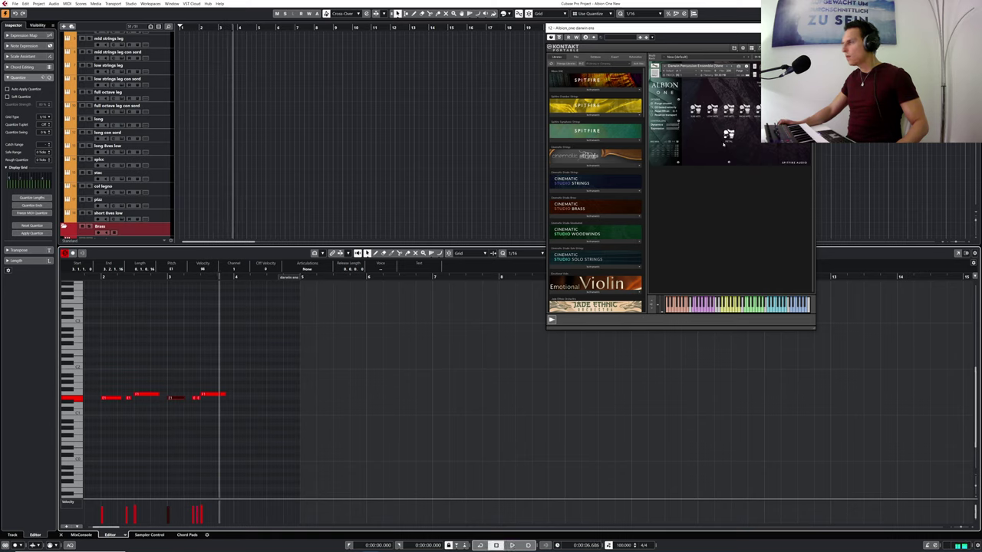
- Copy the whole two-bar pattern to start at bar 4, extending the darwin ens part to hold the copied notes
click(116, 364)
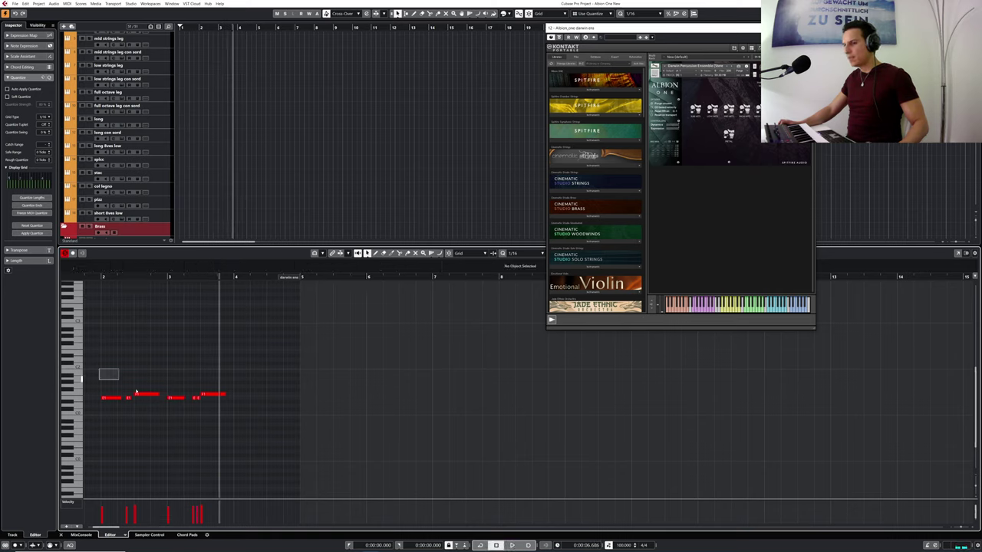
drag(99, 369, 212, 425)
drag(106, 399, 238, 399)
click(424, 284)
click(471, 295)
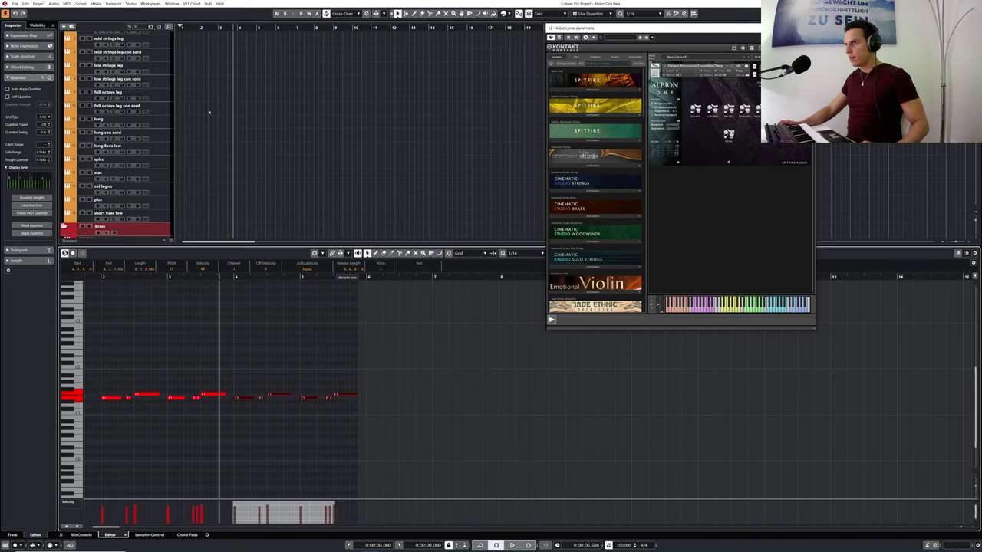
- Trim the start of the darwin ens part to bar 2 and extend its end to bar 6 in the project window
scroll(208, 112, down, 6)
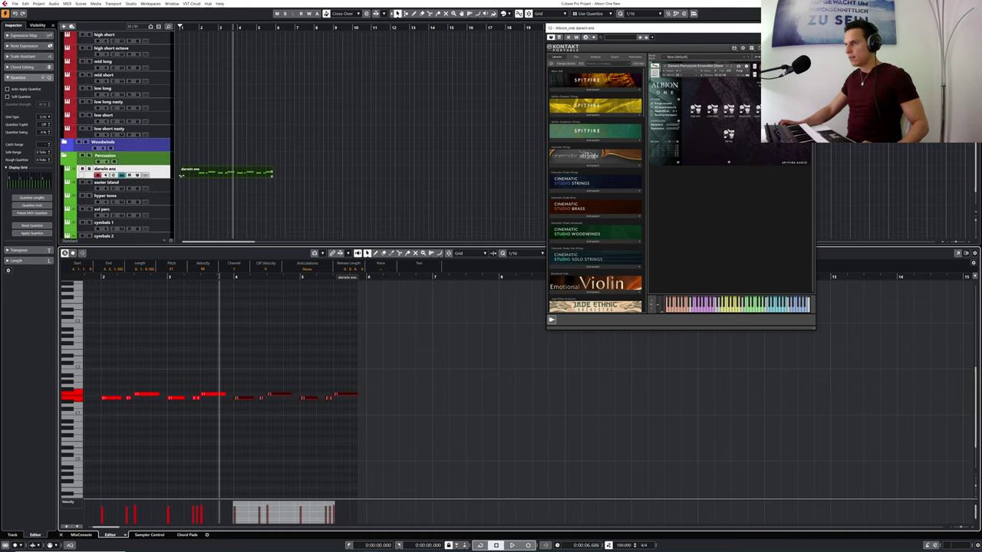
drag(182, 174, 200, 176)
drag(197, 28, 198, 32)
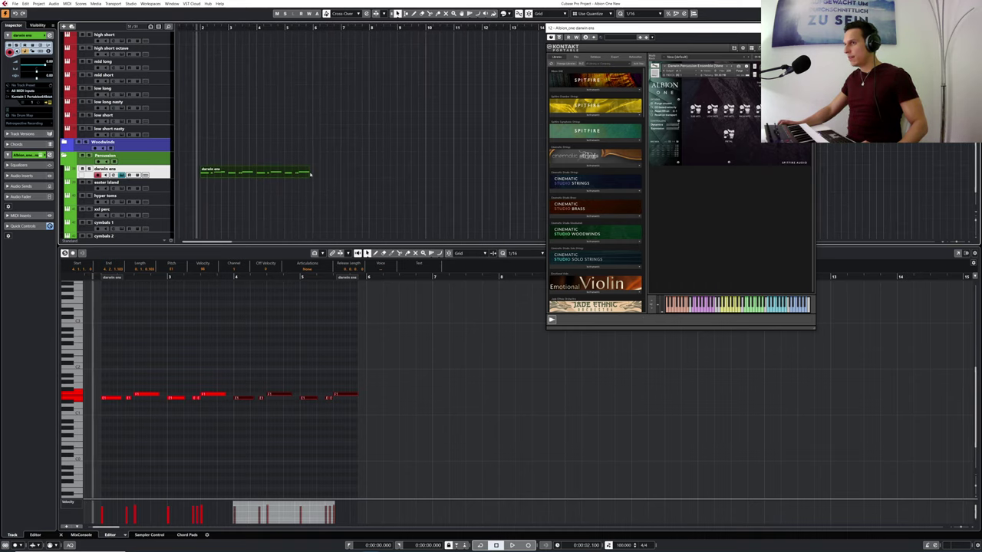
drag(308, 176, 311, 176)
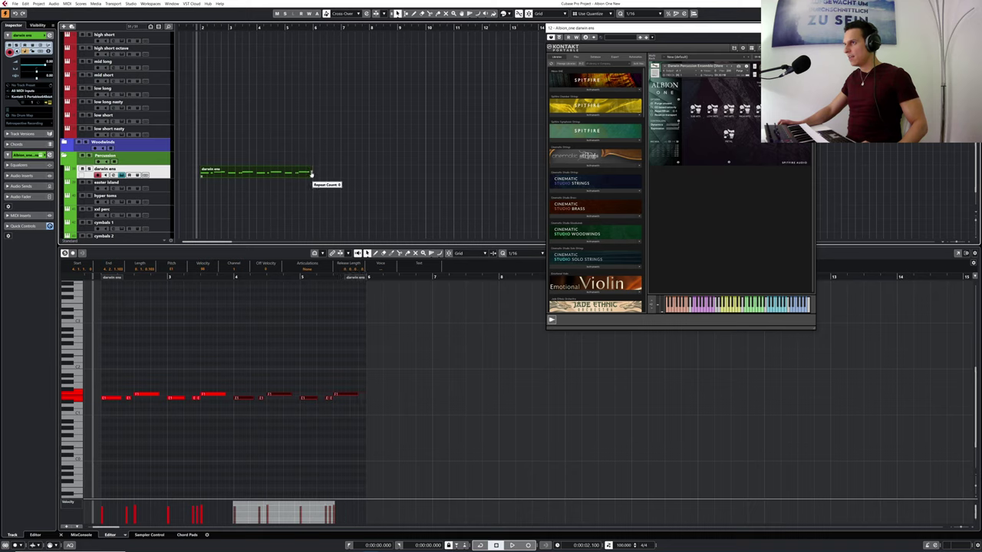
- Repeat the darwin ens part once from bar 6, listen to the pattern, and delete the copy
drag(311, 176, 324, 175)
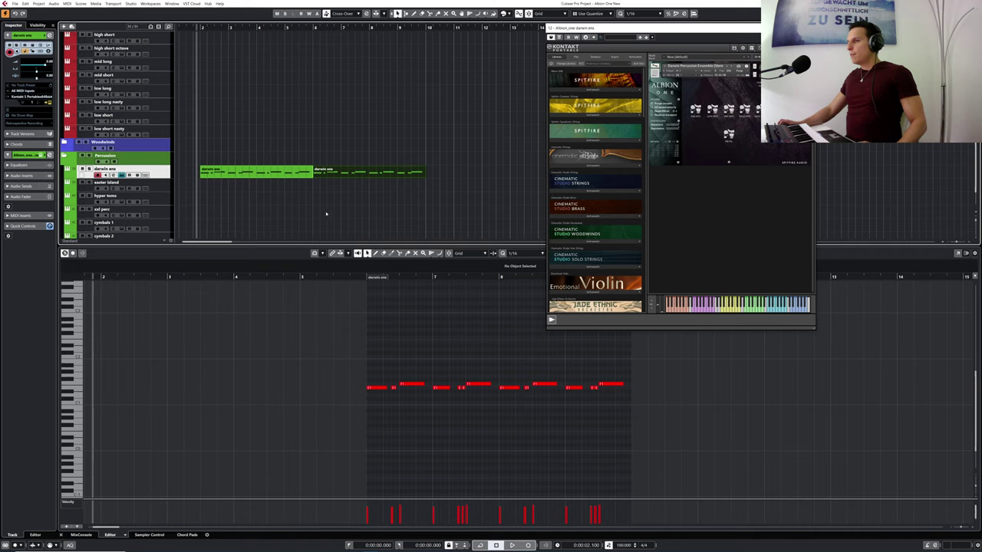
key(space)
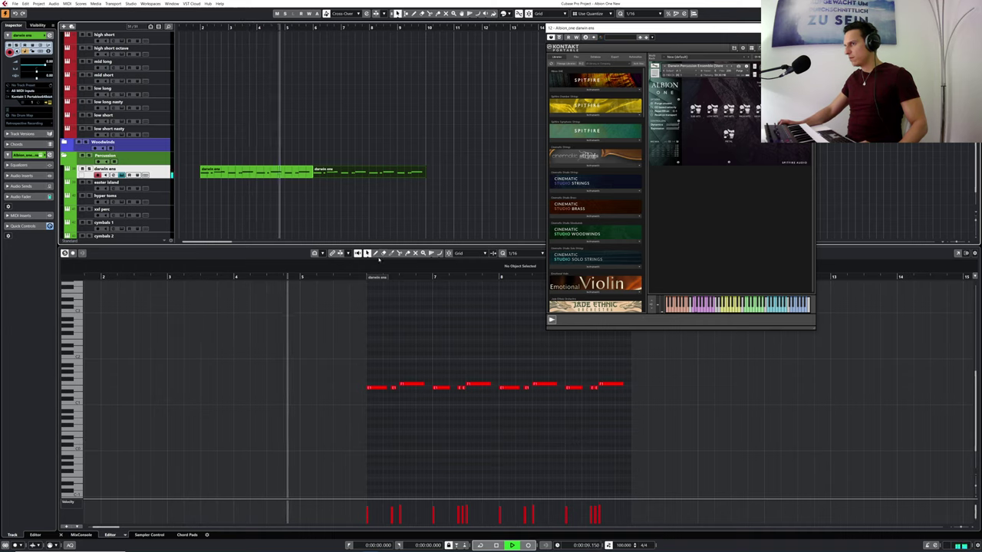
key(space)
click(261, 175)
click(345, 174)
key(Delete)
- In the darwin ens part, raise the two short notes in bar 3 to F1, lower the long note after them to E1, and play it back
click(261, 172)
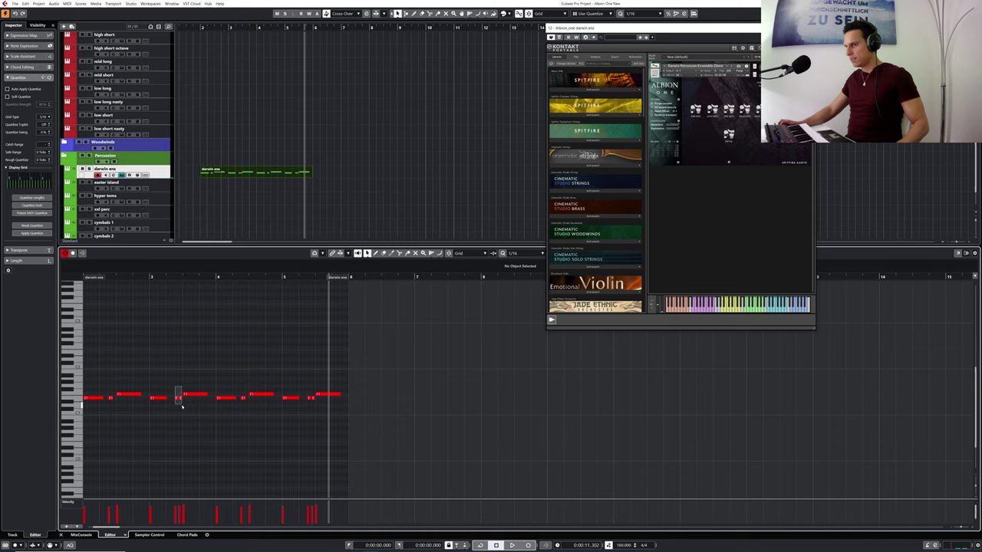
drag(181, 404, 203, 414)
key(Up)
key(Down)
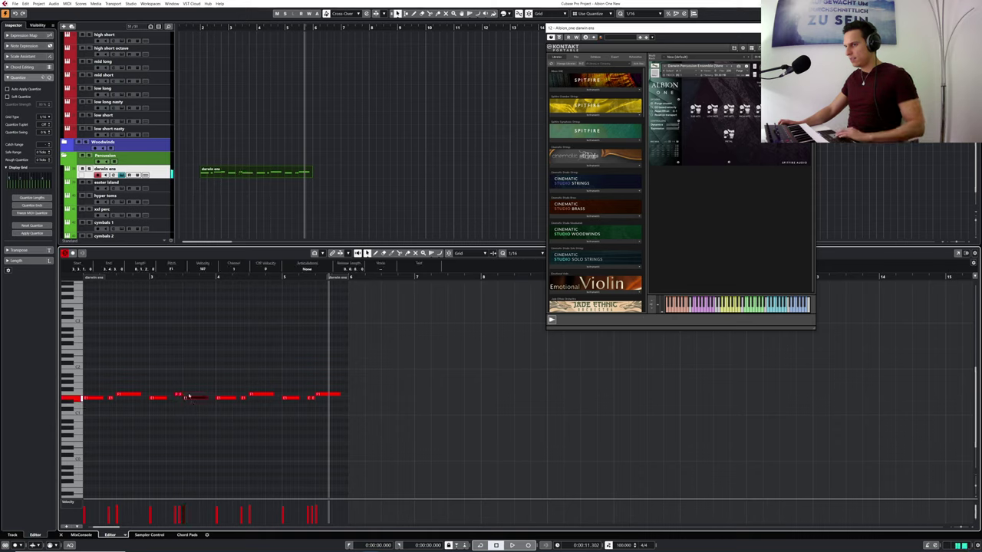
click(148, 278)
key(space)
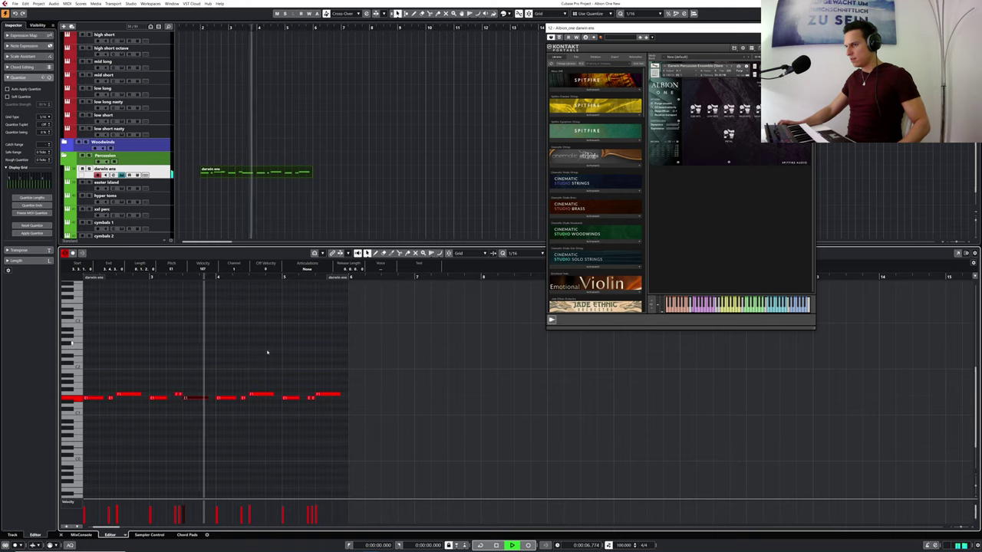
- Raise the two short notes in bar 5 to F1 and lower the long final note to E1
drag(305, 388, 319, 401)
key(Down)
key(space)
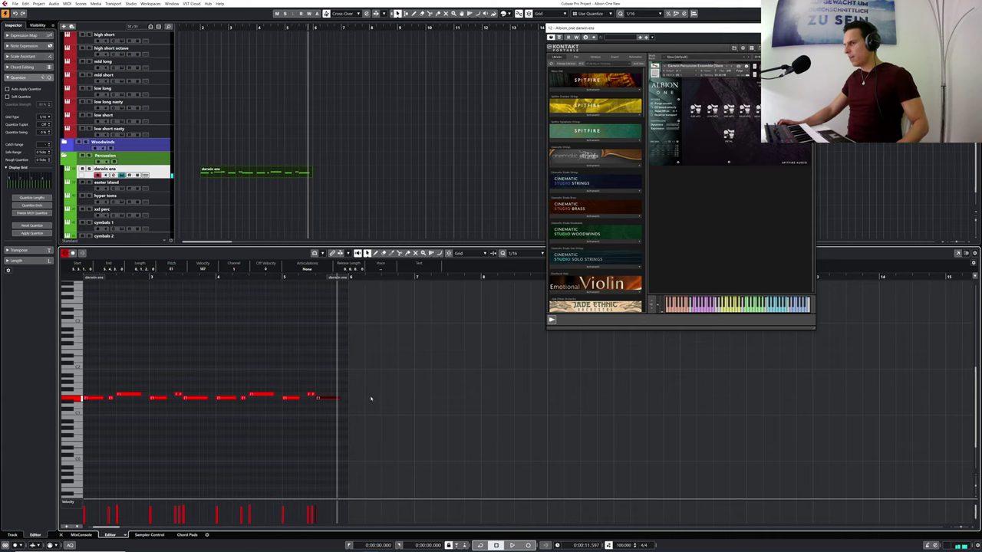
- Duplicate the revised darwin ens part to bar 6, close its instrument window, and return the playhead to the project start
click(292, 176)
key(ctrl+d)
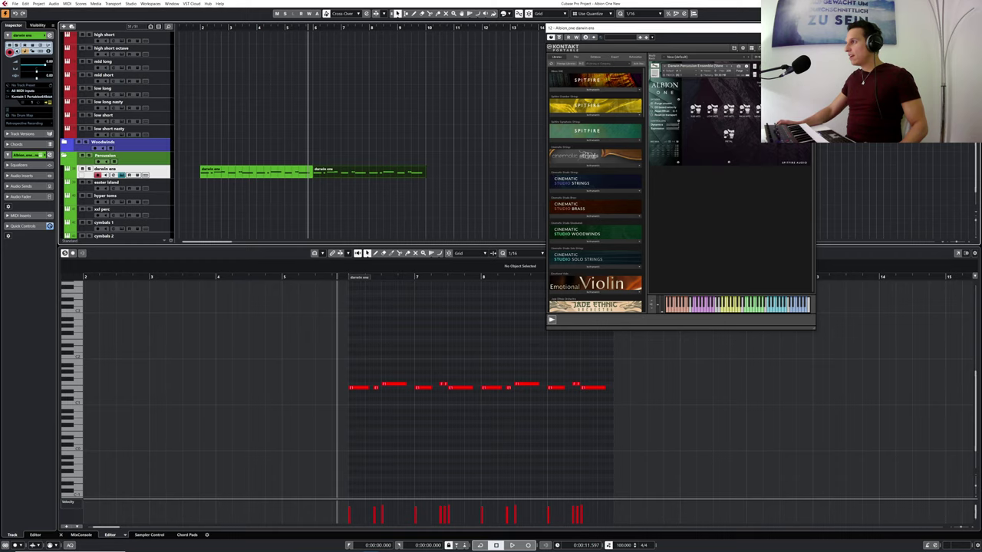
click(809, 29)
drag(198, 29, 161, 31)
- Open the easter island instrument and record a D3 hit on each bar from bar 2 to bar 4
click(91, 188)
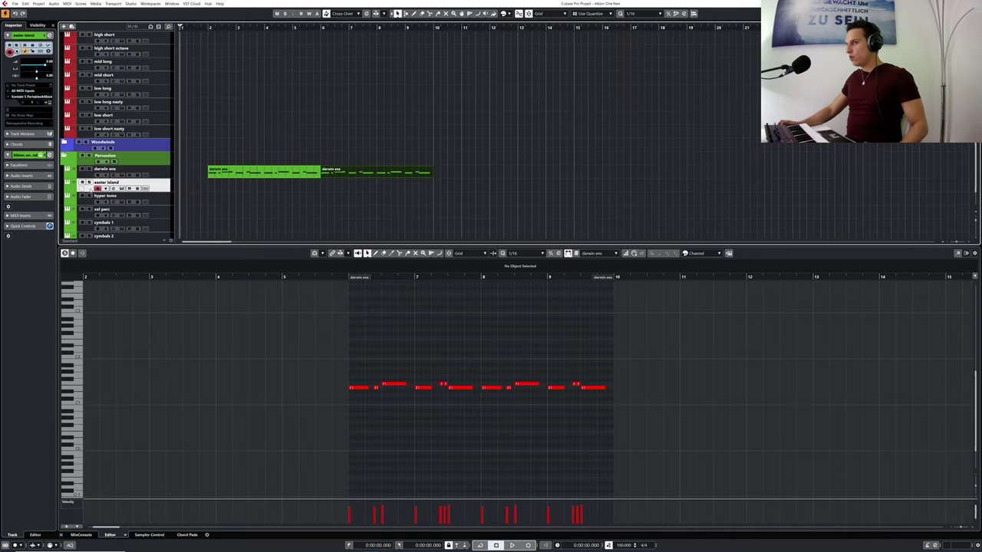
click(121, 189)
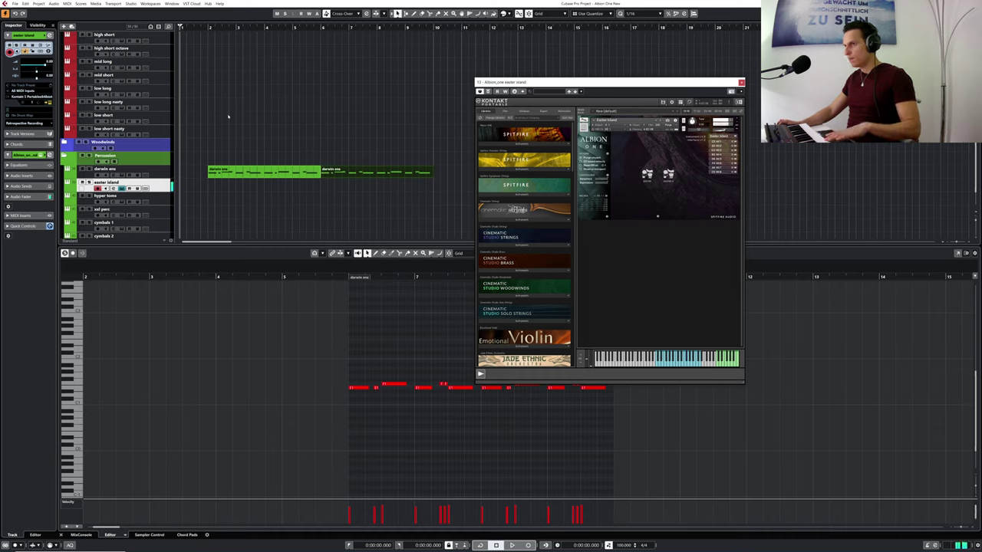
drag(182, 28, 175, 31)
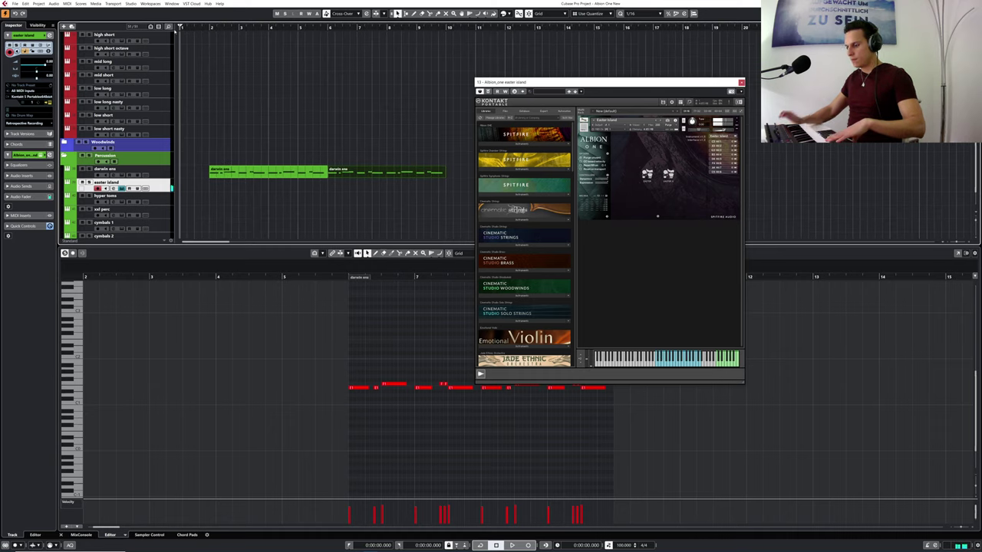
key(KP_Multiply)
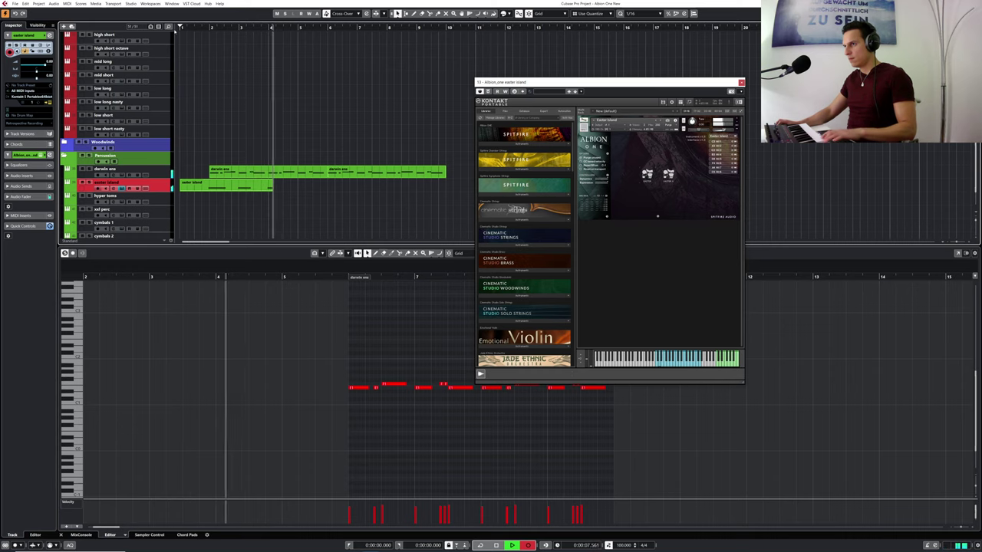
key(space)
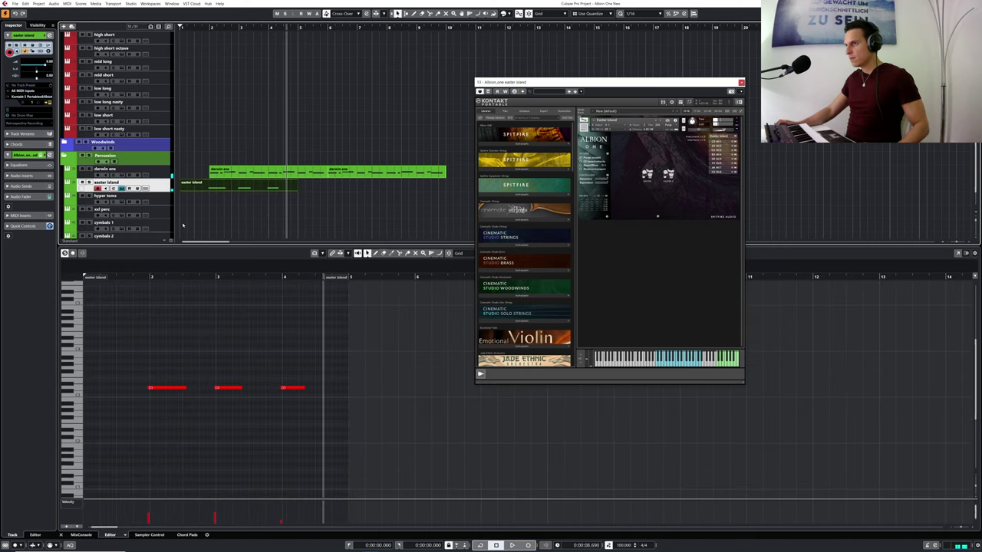
- Quantize the first two easter island notes, lengthen them, and quantize their ends
drag(149, 345, 246, 418)
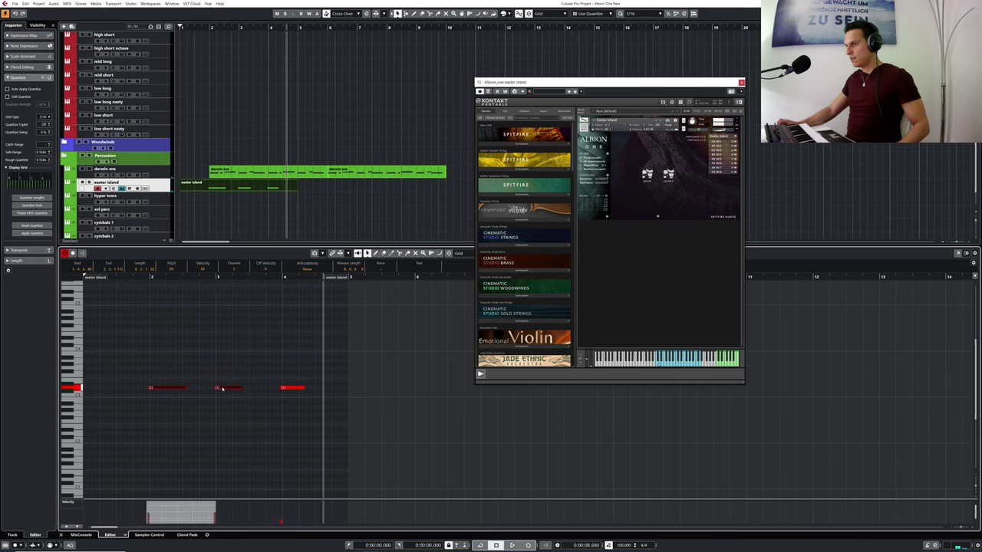
key(q)
drag(185, 387, 201, 388)
click(179, 367)
drag(161, 357, 247, 426)
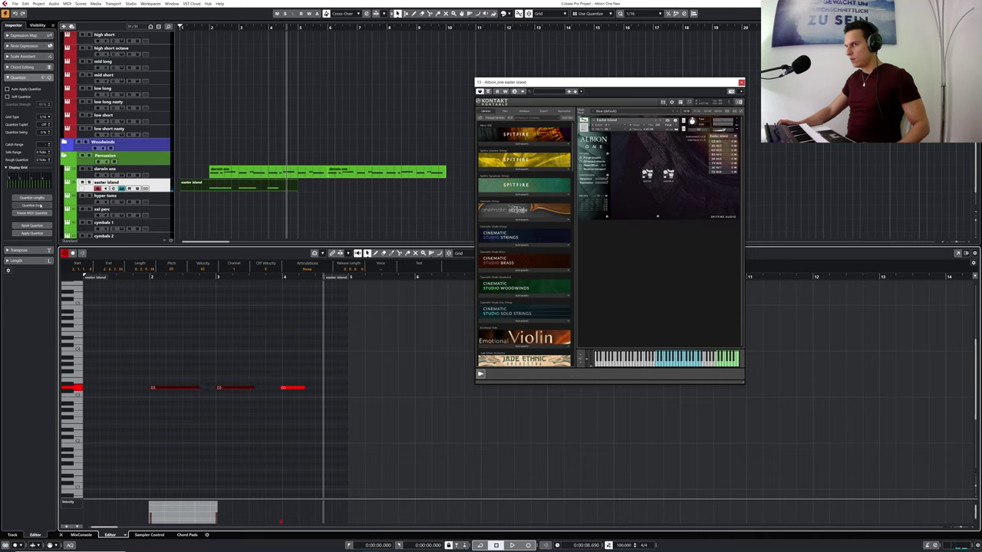
click(40, 208)
- Lengthen the D3 notes at bars 2 and 3 to 0.3.2.0 and delete the third note at bar 4
click(164, 348)
drag(198, 388, 201, 389)
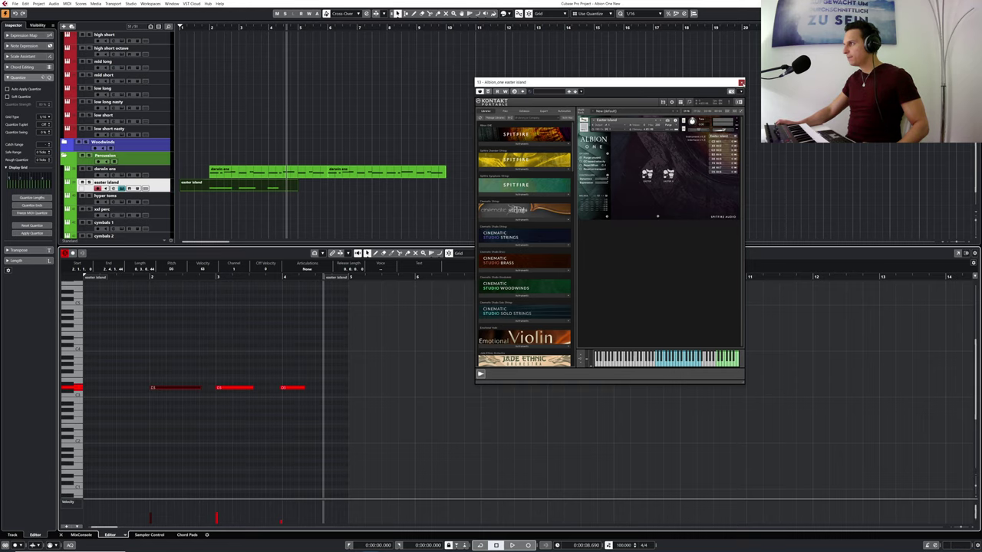
click(741, 82)
drag(199, 389, 274, 388)
drag(293, 376, 296, 411)
key(Delete)
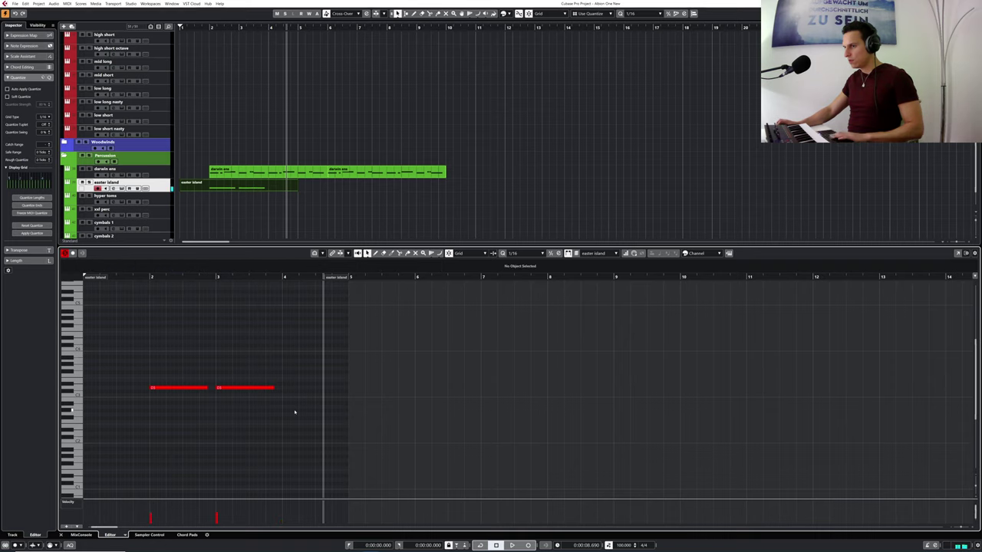
- Lower the velocity of both easter island notes together and listen to them with the darwin ens pattern
drag(160, 364, 235, 409)
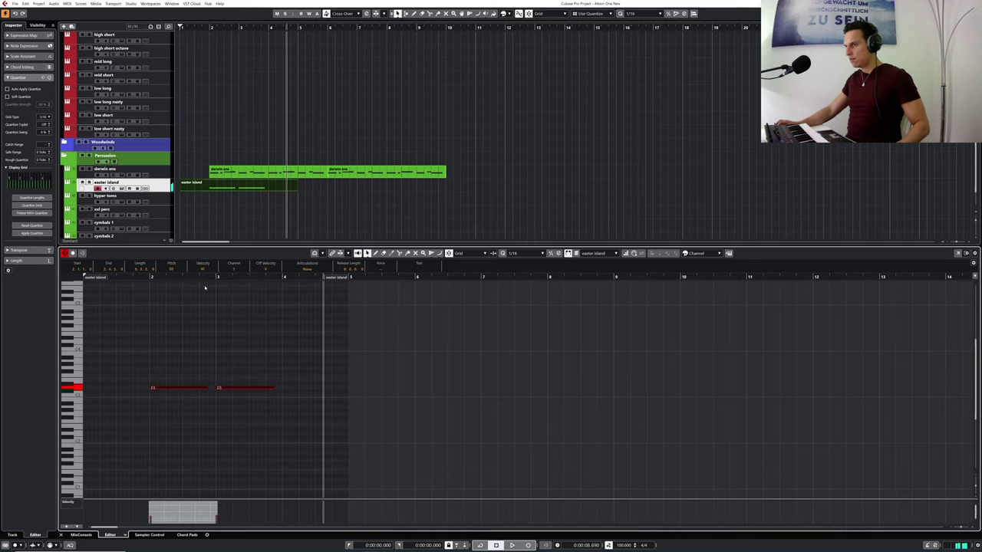
click(201, 28)
key(space)
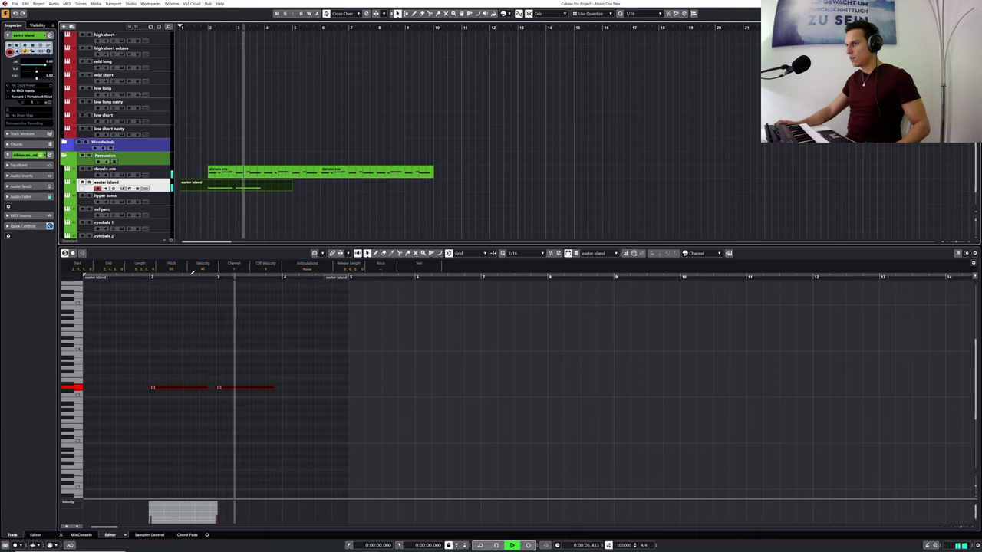
key(space)
- Fine-tune the velocities of the D3 notes at bars 2 and 3 individually
drag(230, 367, 218, 413)
drag(178, 358, 180, 403)
drag(232, 368, 244, 408)
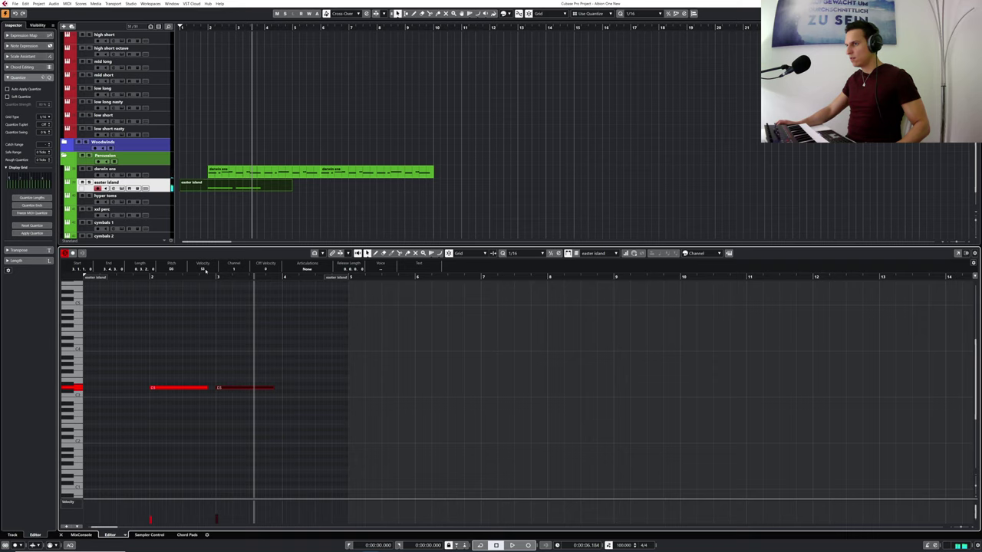
drag(197, 350, 196, 403)
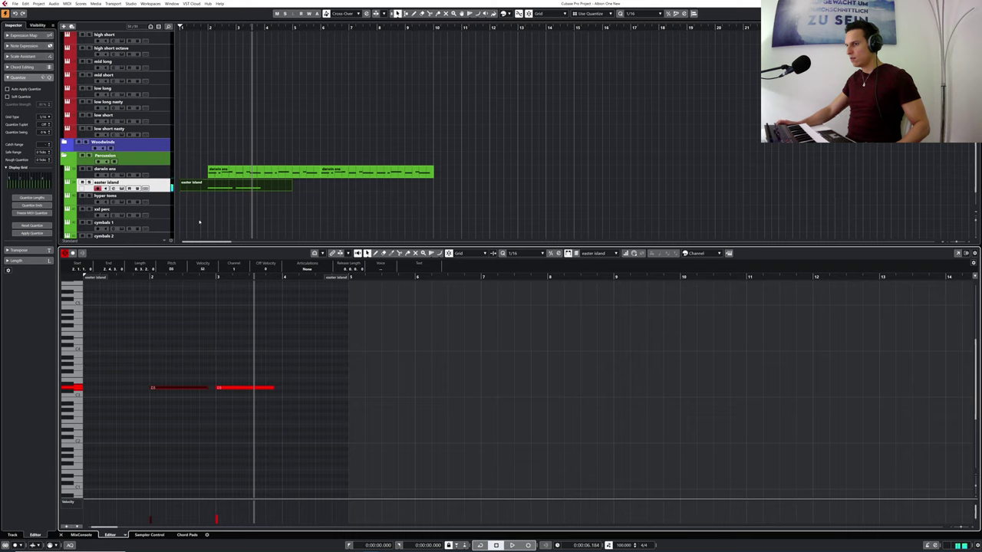
- Trim the easter island part to span bars 2 to 4 and repeat it until bar 10
drag(183, 186, 217, 196)
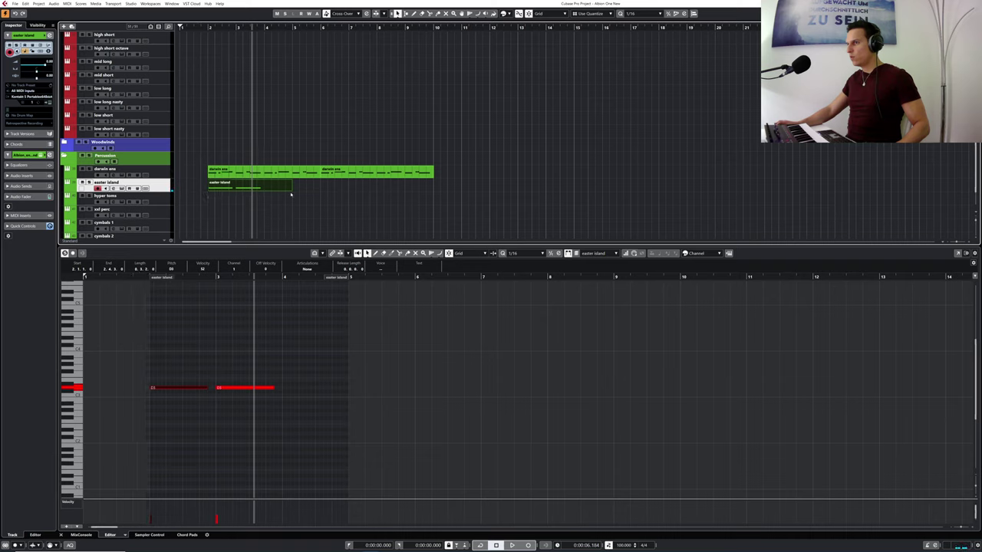
drag(294, 190, 202, 196)
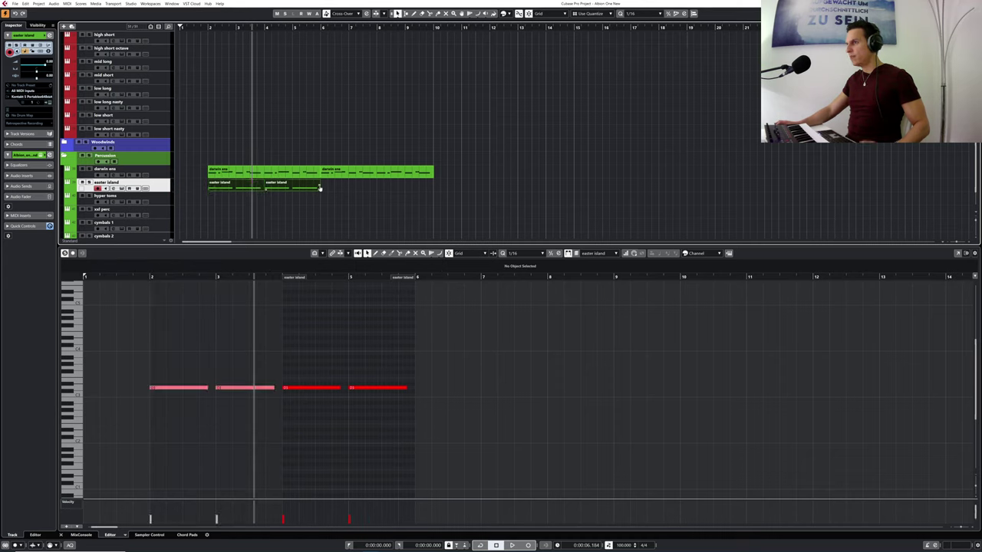
key(ctrl+d)
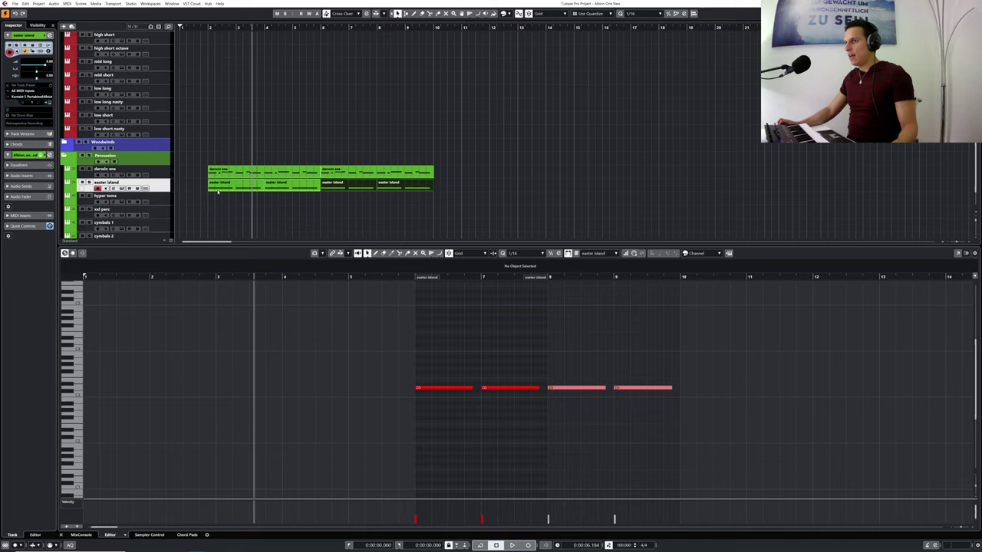
- Open the darwin ens parts and instrument, and copy the short E1 note in bar 2 to the start of the bar at pitch C5
drag(196, 171, 424, 176)
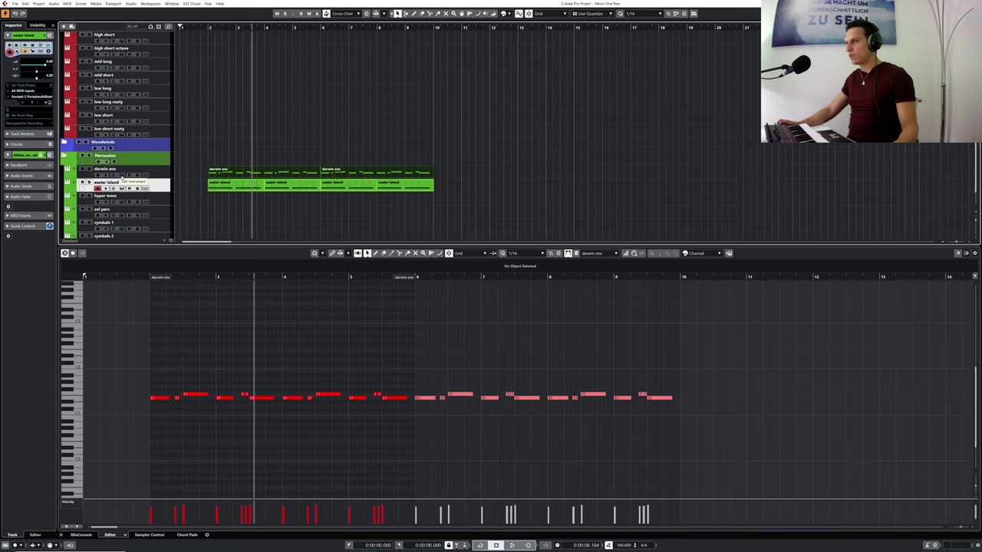
click(119, 177)
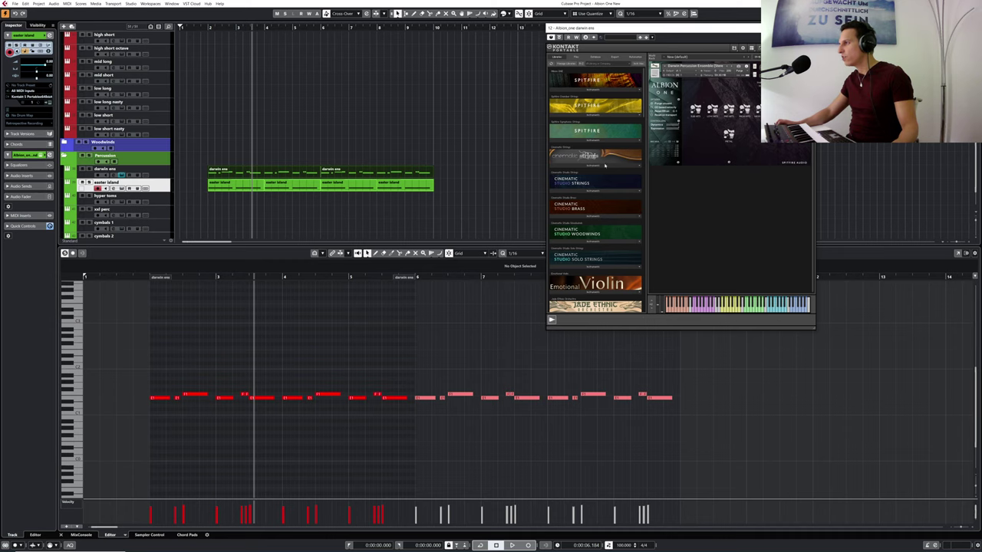
click(177, 398)
drag(177, 400, 157, 306)
key(Up)
key(Up)
key(Up)
key(Up)
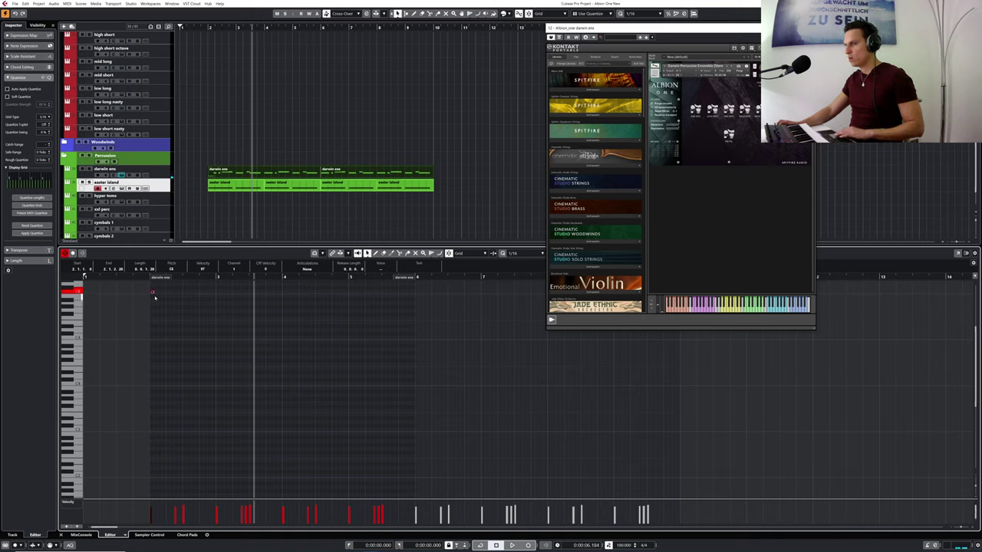
drag(152, 293, 153, 339)
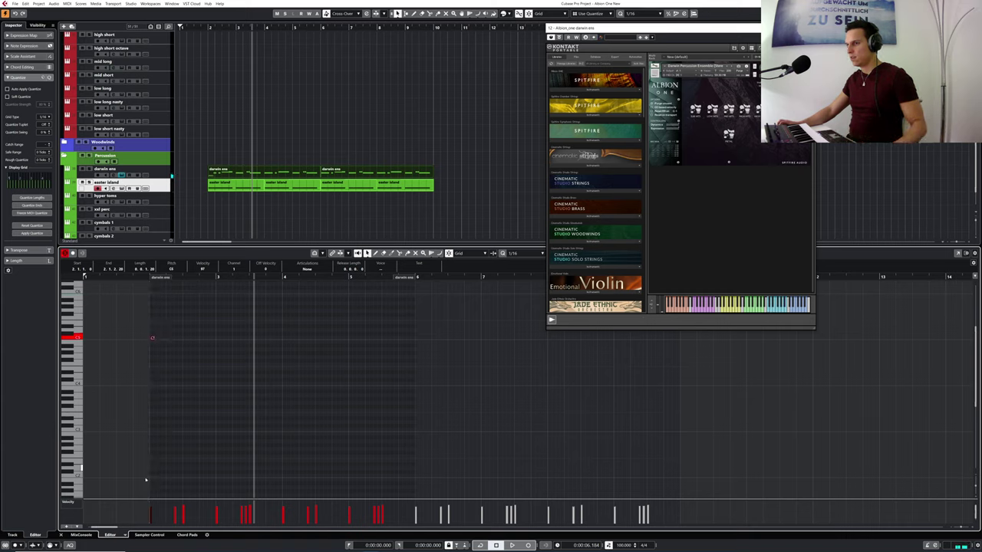
- Turn the C5 note into two consecutive sixteenth notes from bar 2, reduce their velocity, and listen to them
drag(154, 520, 155, 524)
drag(154, 338, 157, 339)
drag(146, 278, 213, 358)
key(space)
key(space)
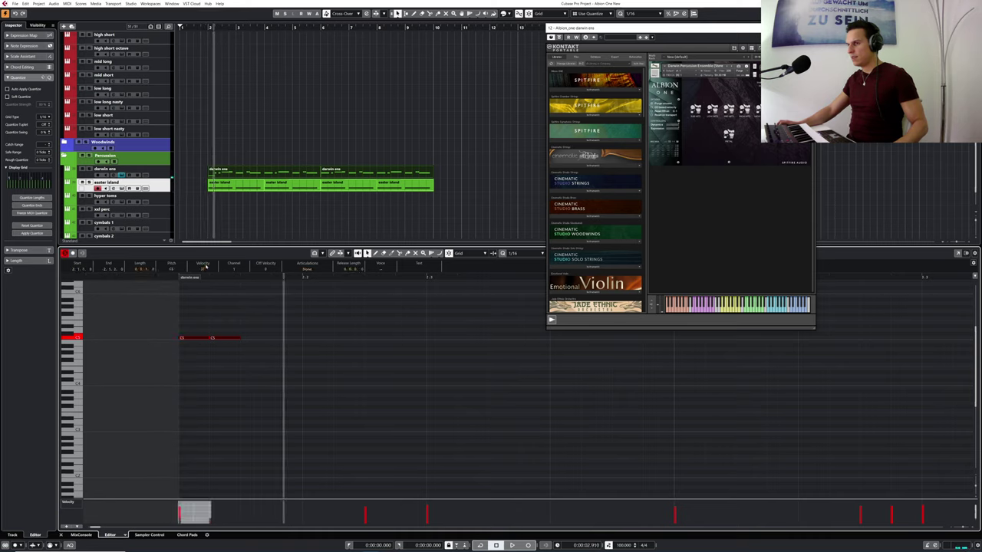
key(space)
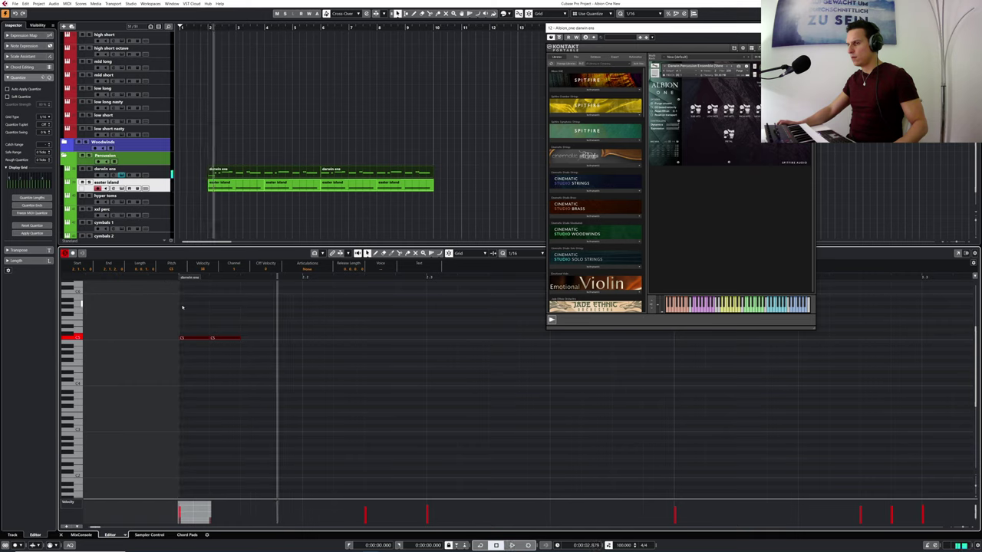
- Adjust the velocities of the first and second C5 notes individually
click(194, 342)
click(193, 338)
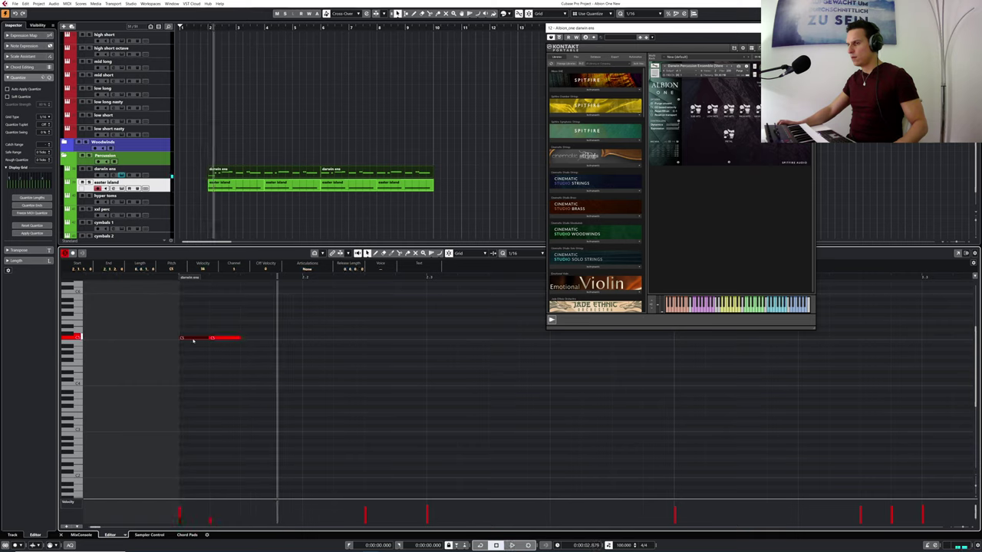
click(221, 339)
- Copy the pair of C5 notes directly after itself to make four consecutive sixteenths, and play them back
drag(188, 321, 222, 348)
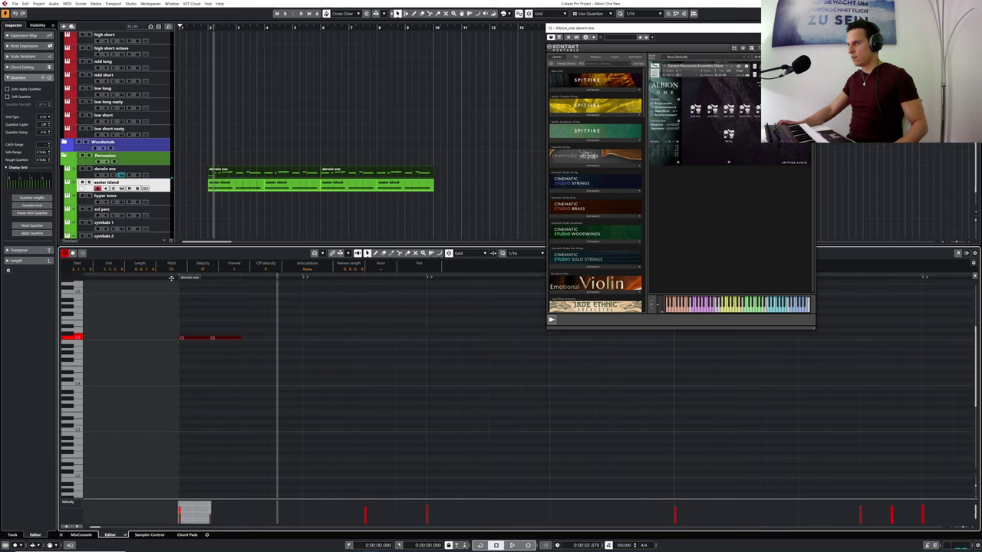
drag(187, 330, 254, 340)
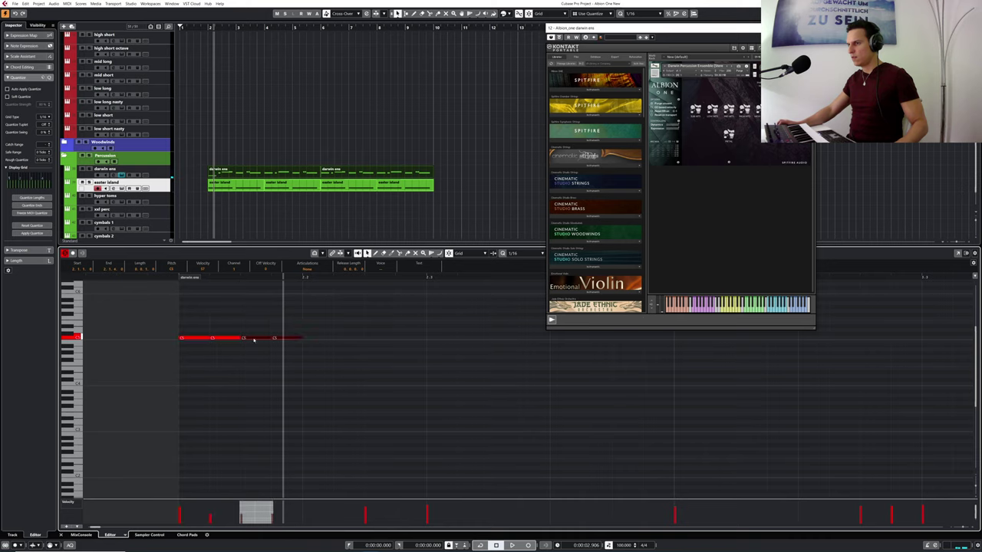
key(space)
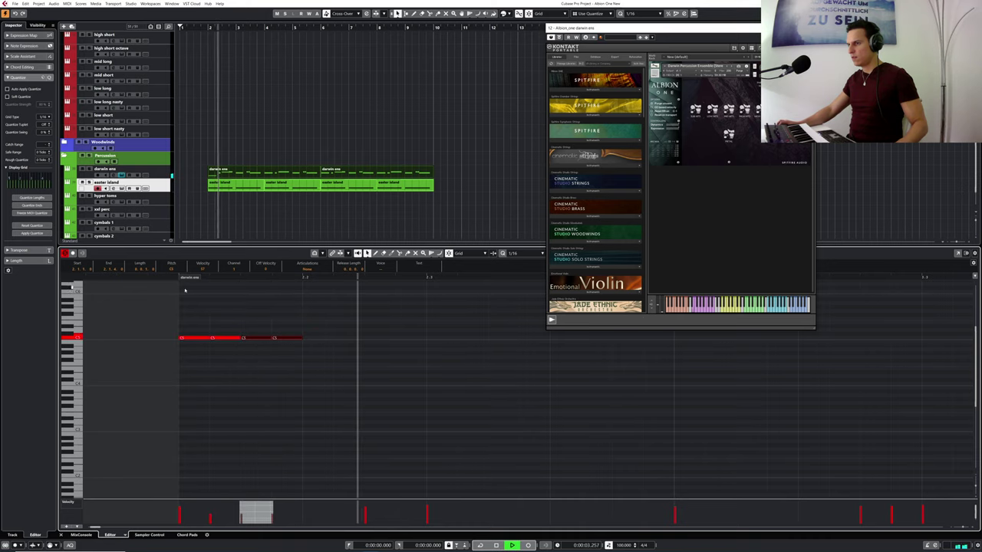
- Select all four C5 notes, adjust their overall velocity, and listen from the start of bar 2
drag(184, 307, 278, 364)
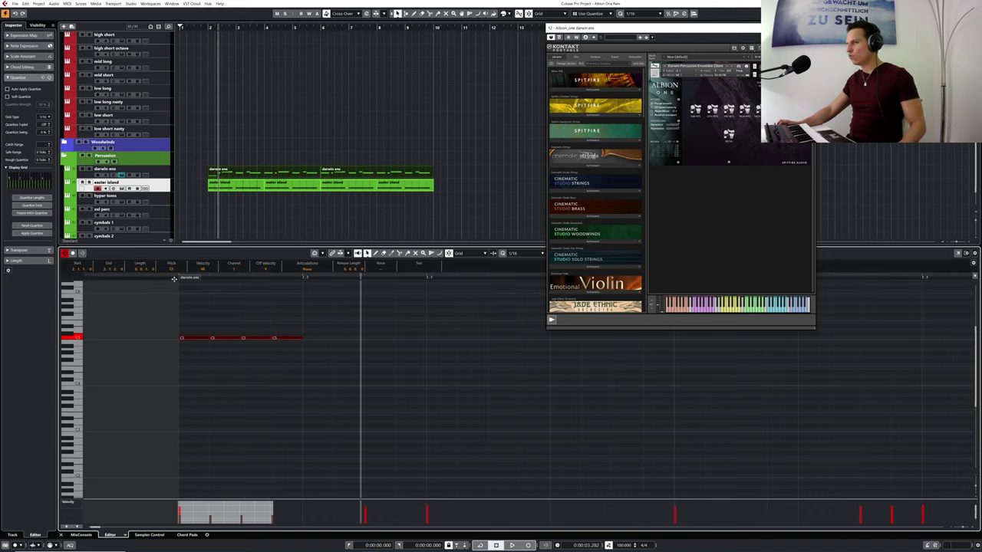
drag(174, 280, 171, 283)
key(space)
key(space)
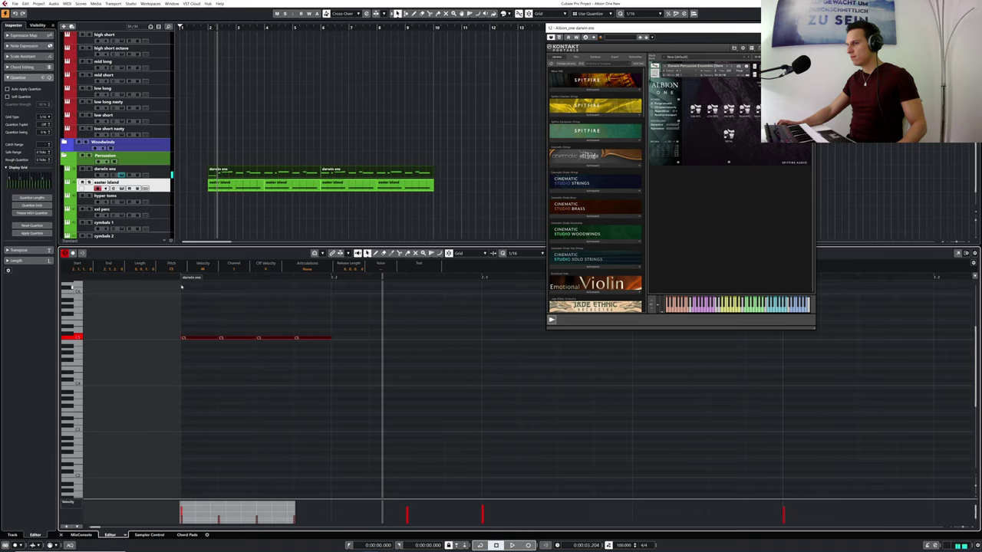
- Adjust the velocities of the four C5 notes in bar 2 one by one, then play the pattern back
click(200, 310)
click(202, 337)
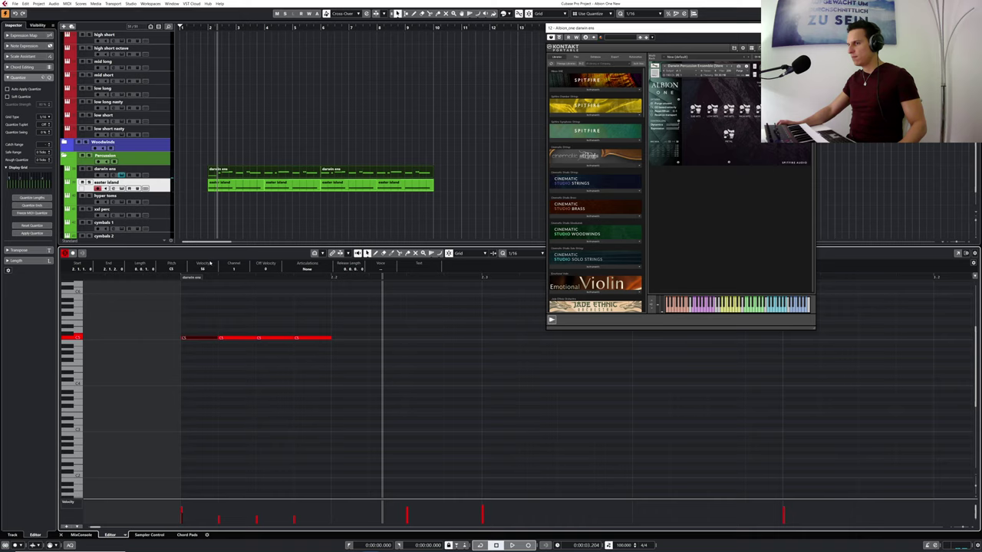
click(241, 338)
click(271, 338)
click(330, 337)
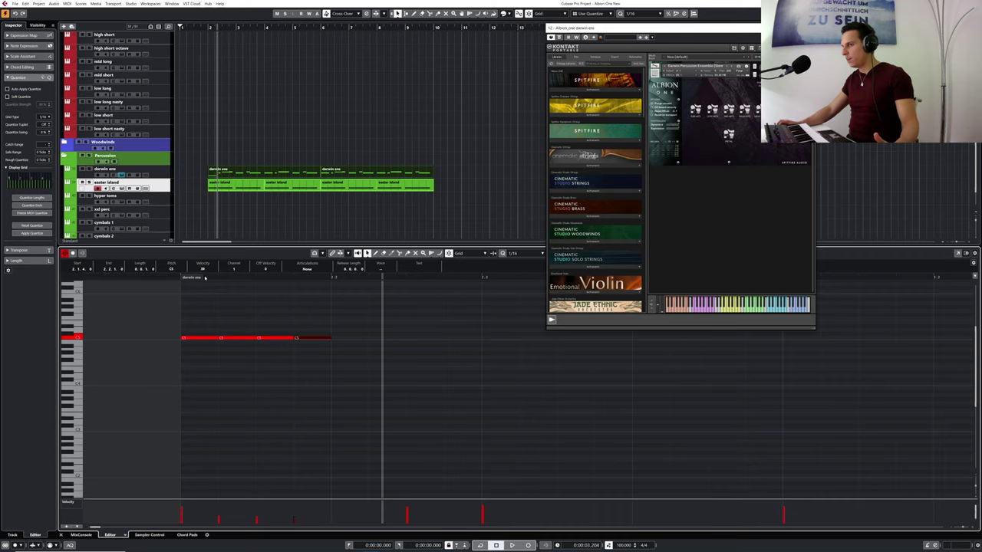
click(208, 339)
key(space)
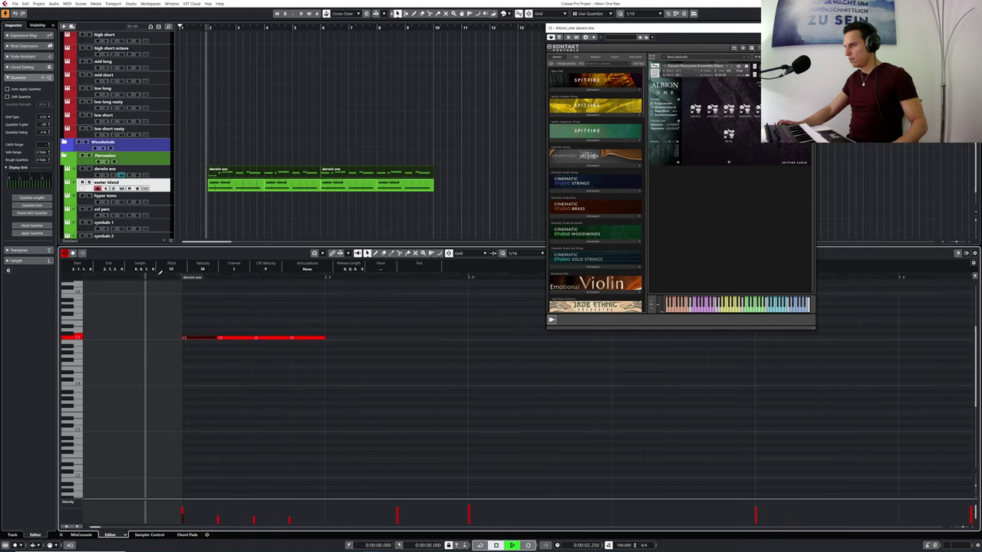
- Adjust the velocity of the fourth C5 note and listen to the group from the start of bar 2
drag(263, 305, 278, 343)
drag(276, 307, 317, 356)
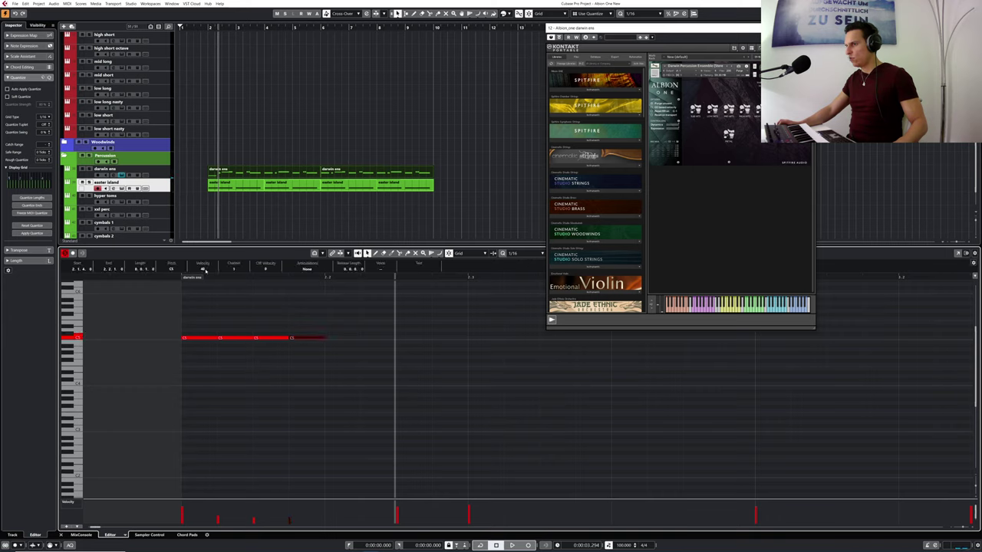
click(168, 277)
key(space)
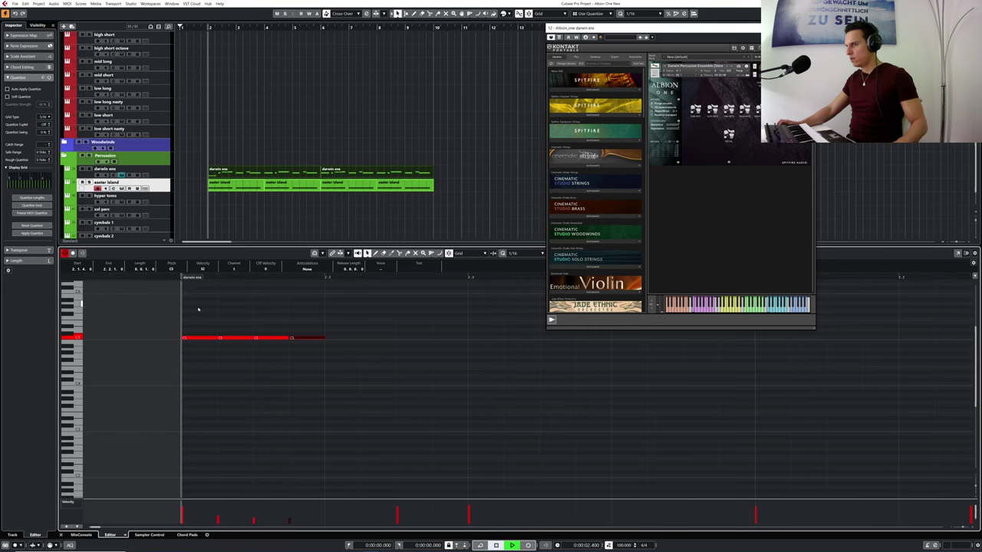
key(space)
- Adjust the velocity of the second C5 note, then of the third and fourth together, and play them back
drag(223, 328, 234, 342)
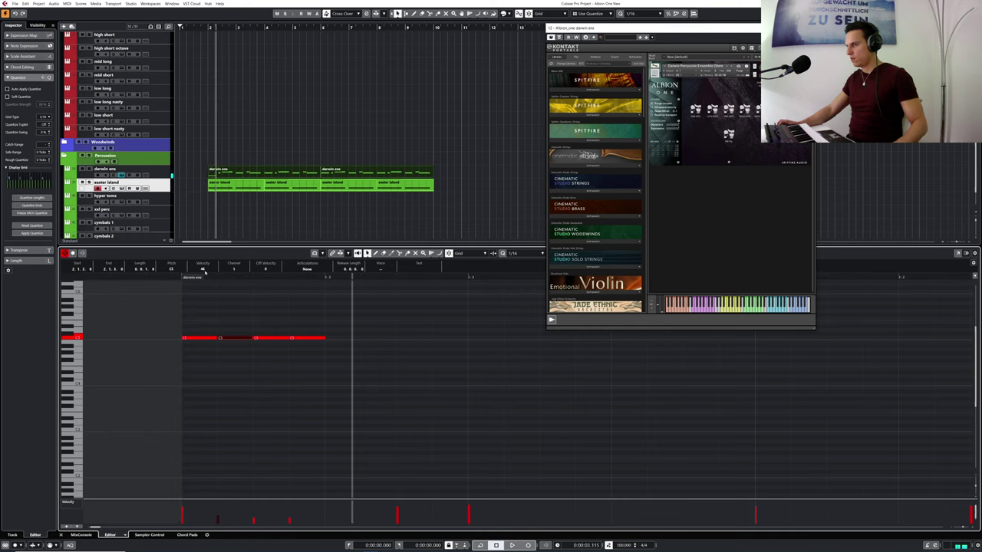
drag(277, 320, 308, 350)
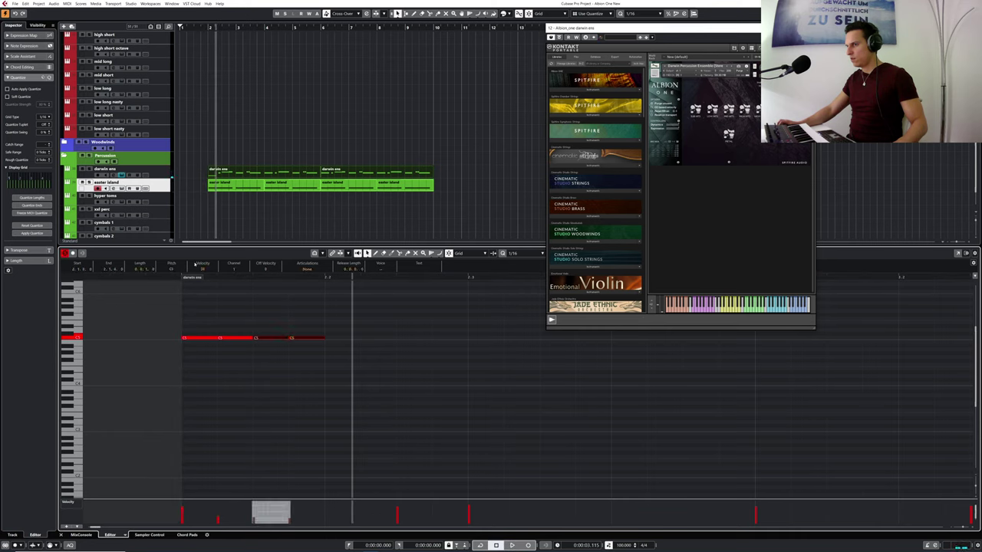
click(174, 277)
key(space)
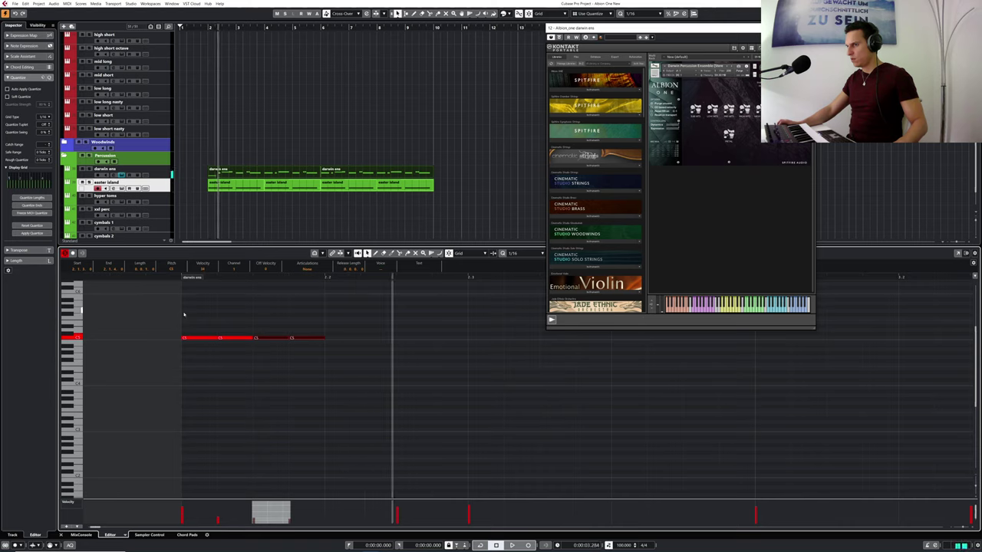
- Copy the group of four C5 notes to beat 2 of bar 2 and listen from the start of bar 2
drag(178, 317, 275, 353)
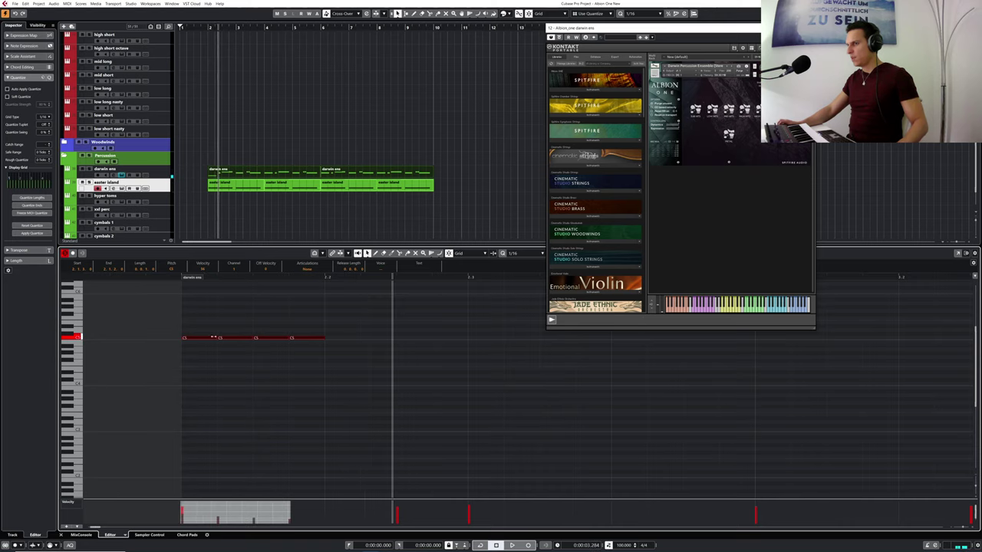
drag(199, 339, 329, 340)
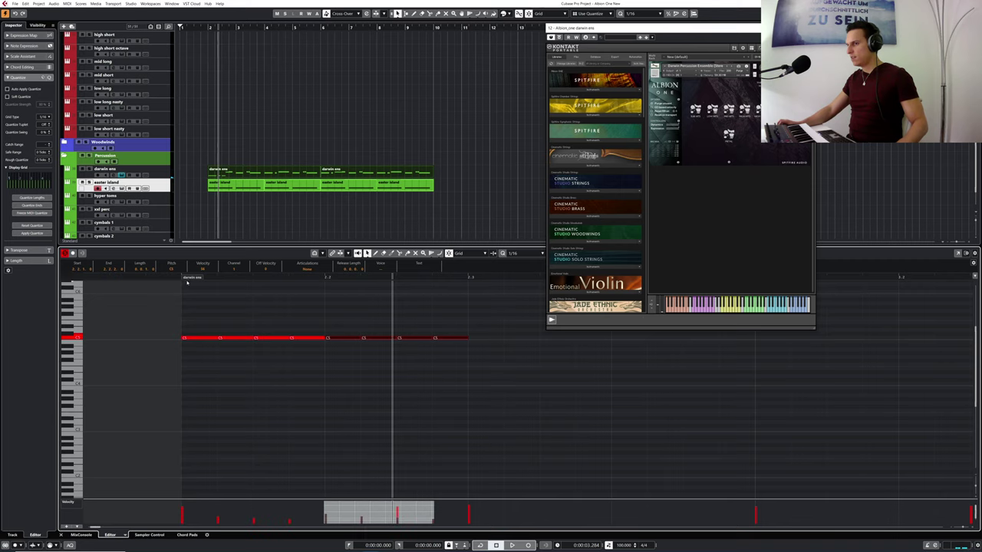
key(space)
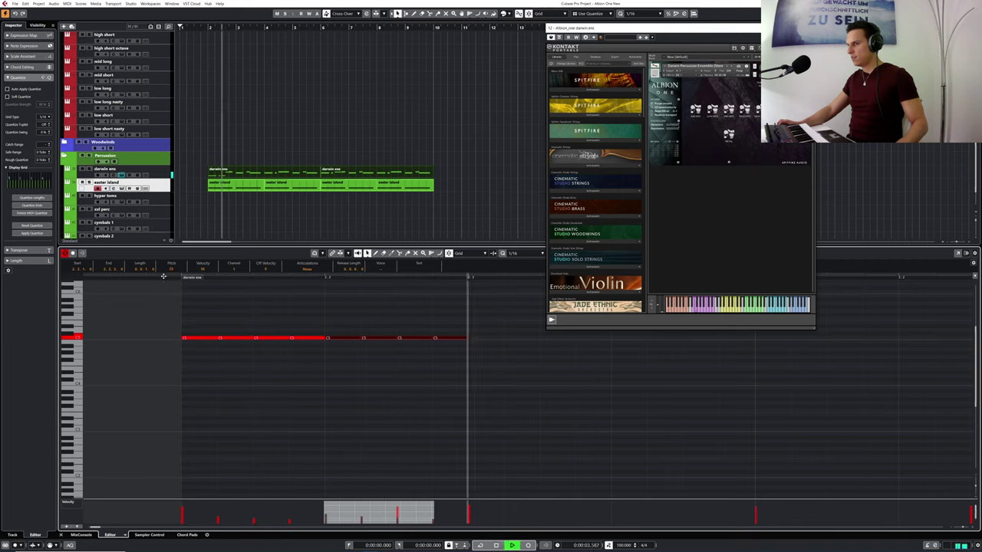
key(space)
drag(207, 28, 204, 35)
key(space)
key(space)
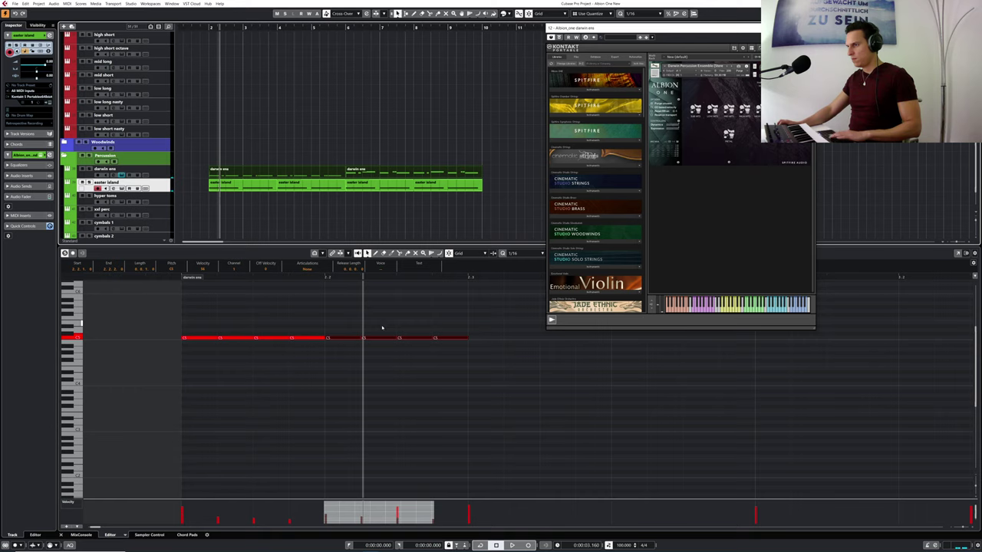
- Delete the second C5 note of the group on beat 2 and listen from just before bar 2
click(376, 337)
key(Delete)
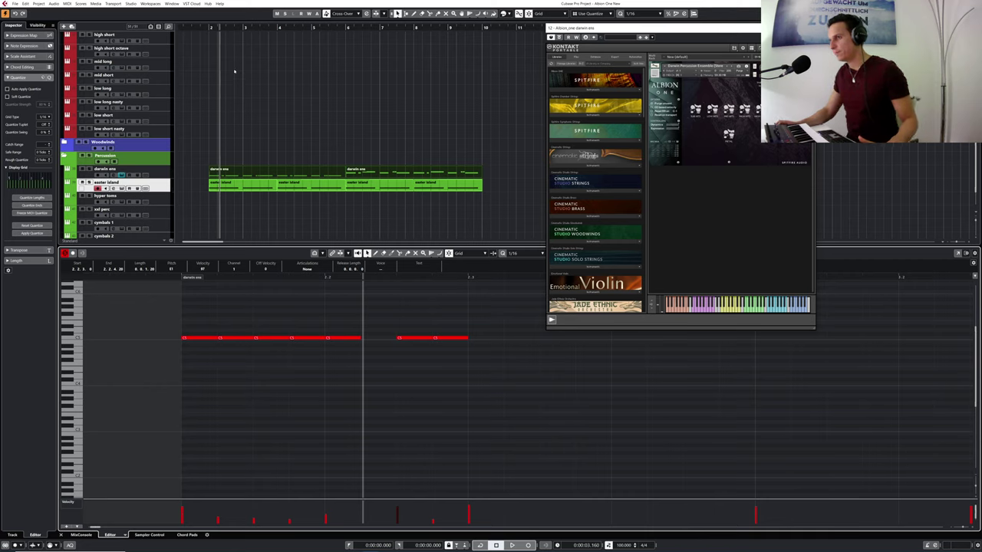
click(207, 29)
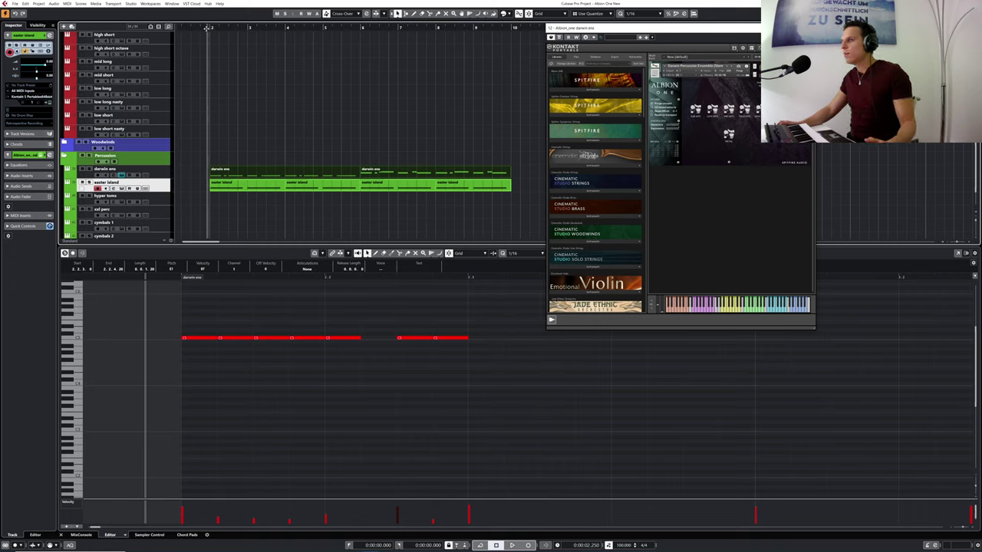
key(space)
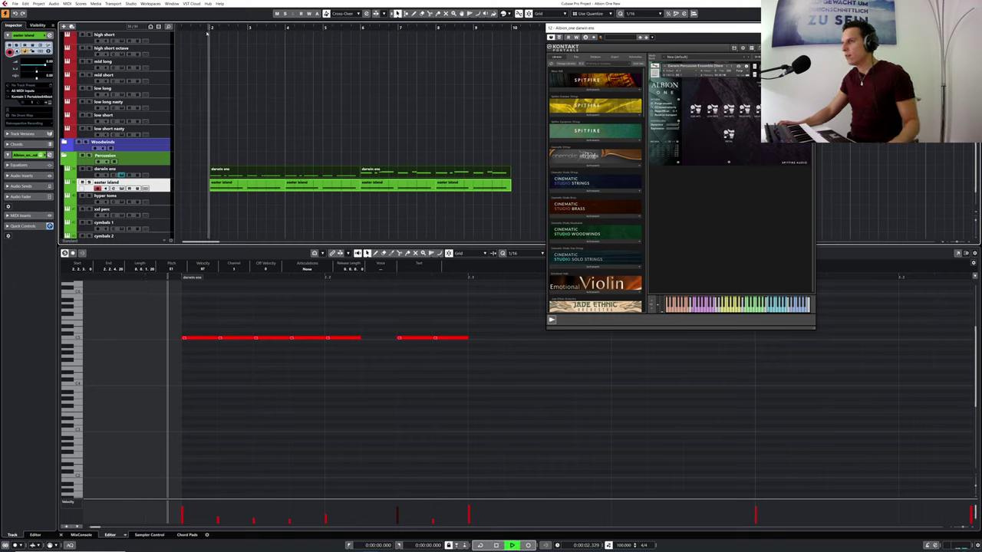
key(space)
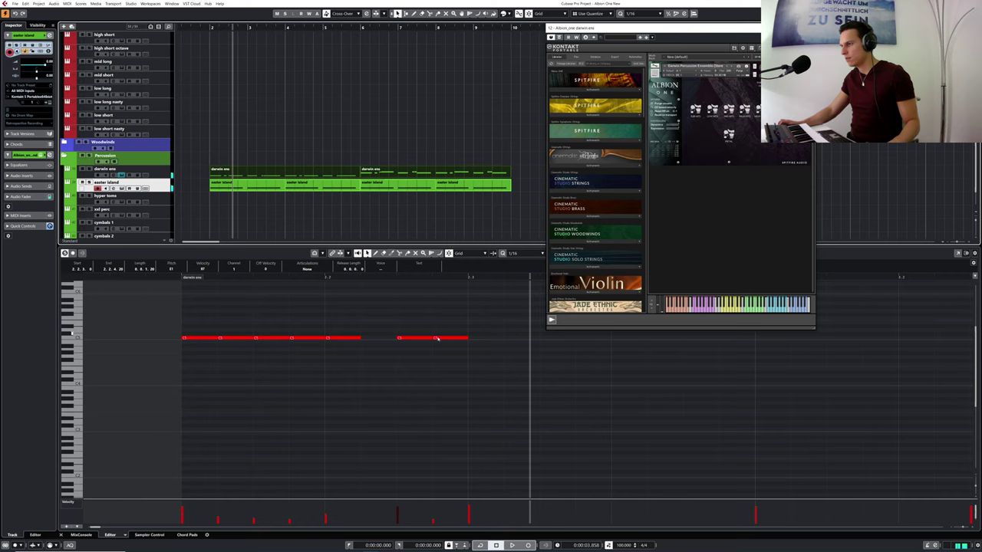
- Copy the first C5 note to beat 3 of bar 2 and play the pattern back
drag(200, 342, 486, 338)
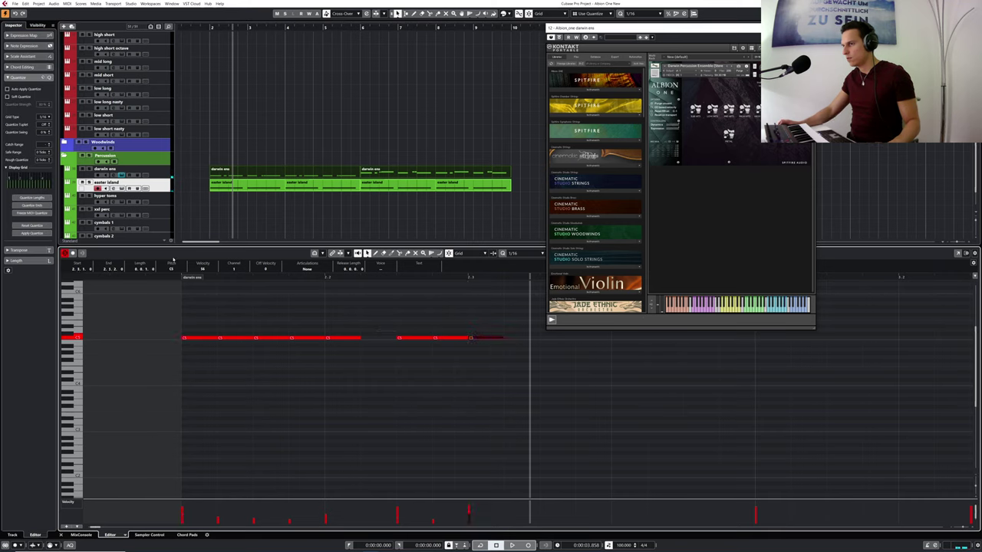
key(space)
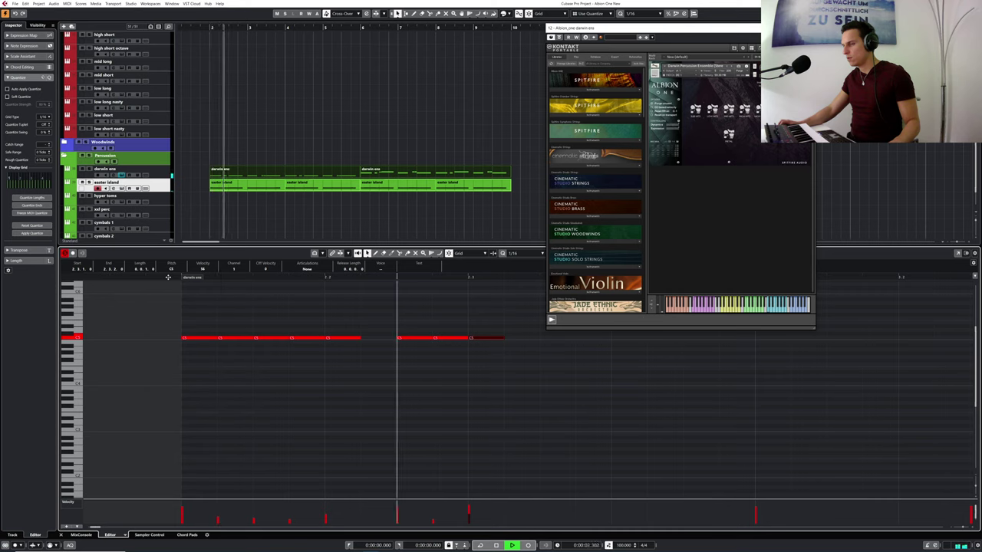
key(space)
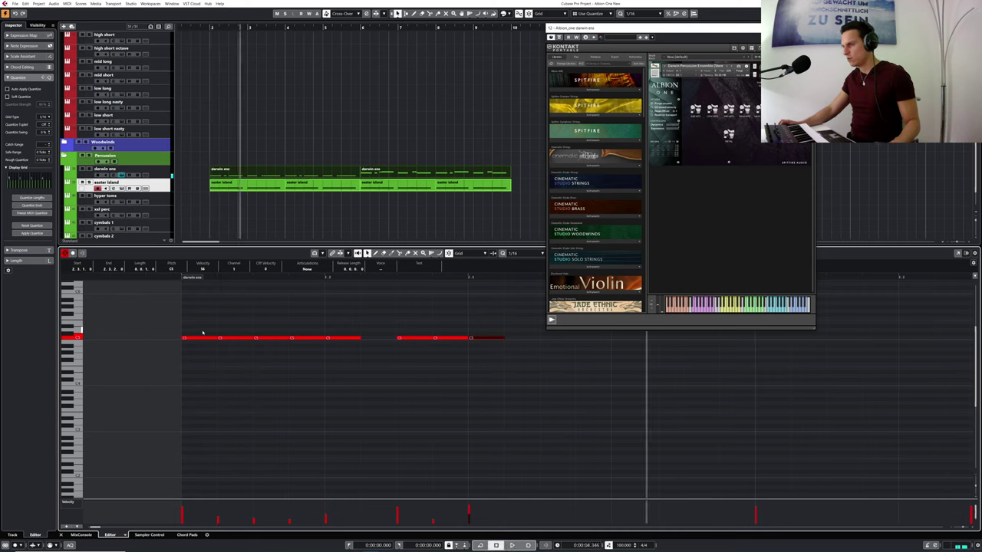
- Copy three consecutive C5 sixteenths to beat 4 of bar 2 and listen to the whole bar
drag(195, 328, 675, 343)
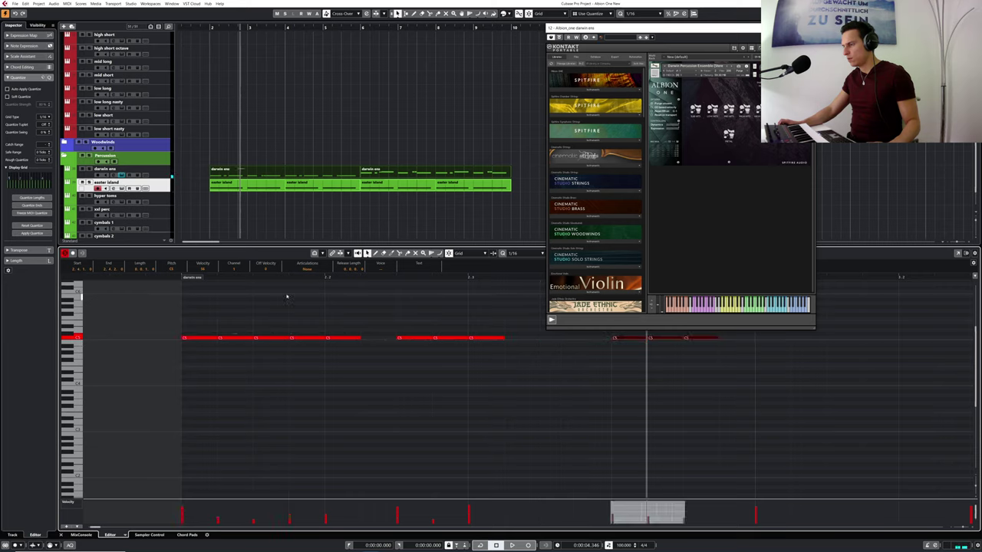
click(155, 276)
key(space)
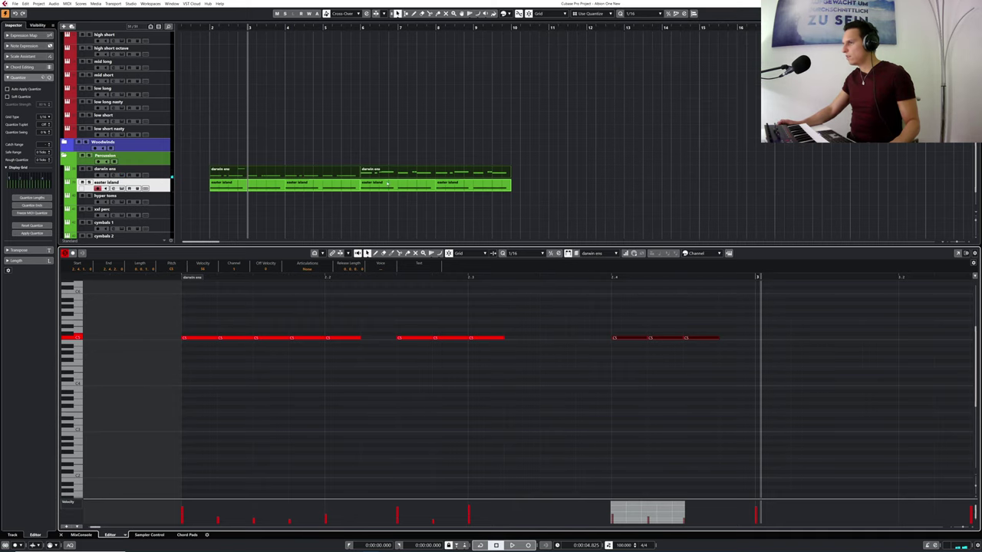
drag(252, 278, 208, 277)
key(space)
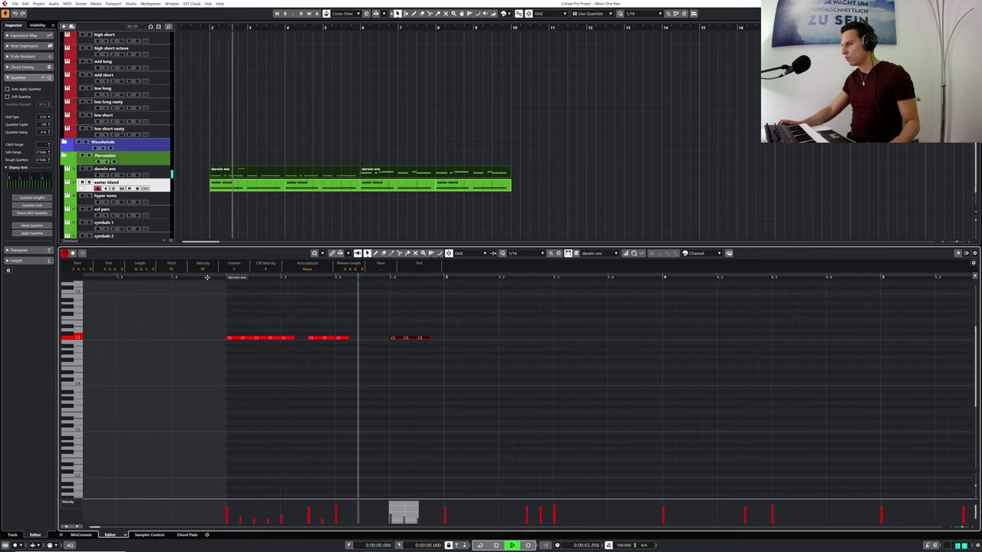
key(space)
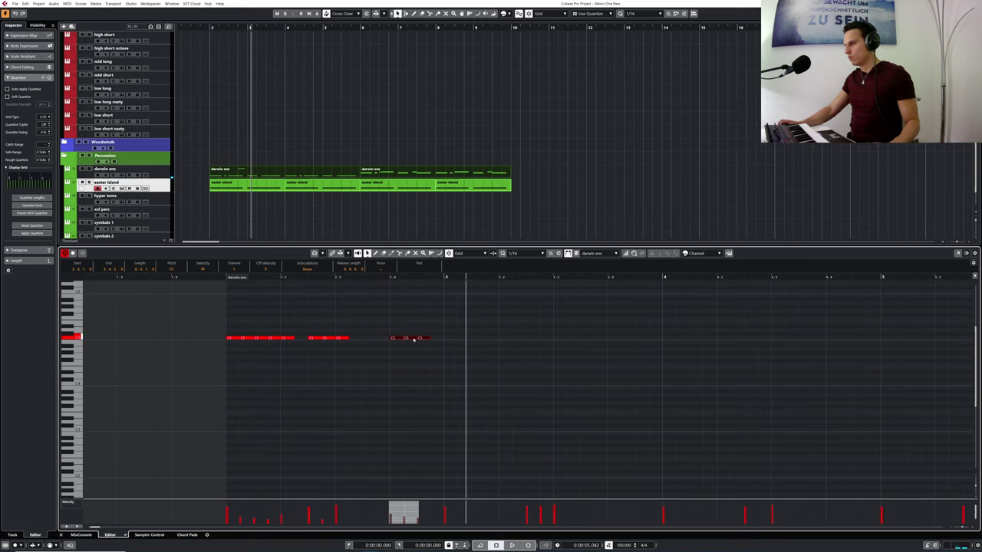
- Copy all the C5 notes of bar 2 to the start of bar 3 and play both bars
drag(224, 320, 442, 381)
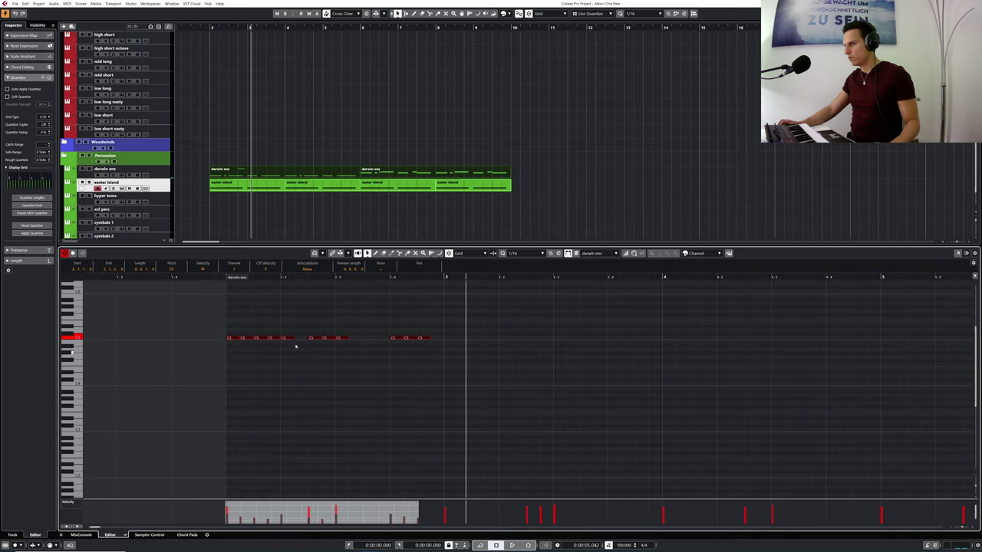
drag(234, 339, 452, 339)
key(space)
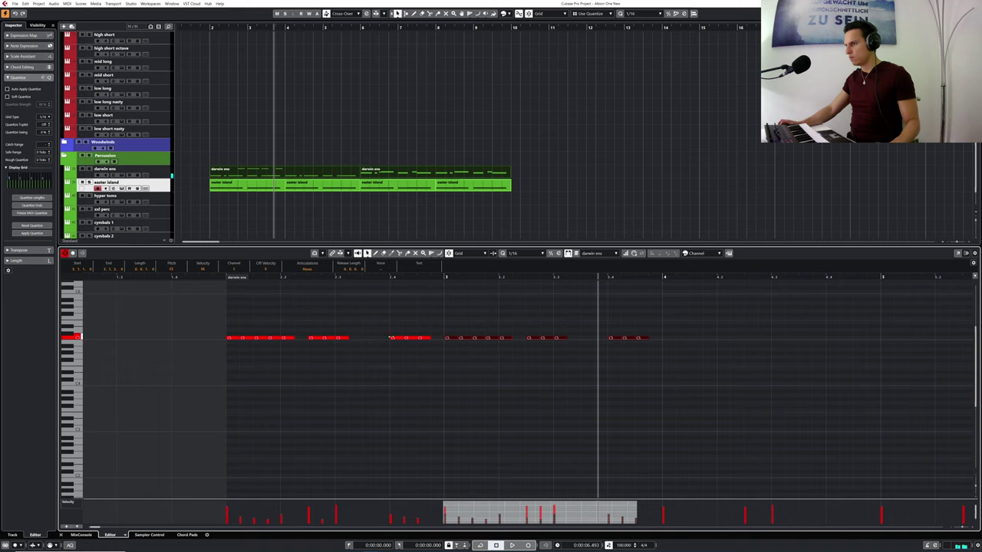
- Copy a C5 note to the sixteenth just before beat 4 of bar 2 and listen from the start
drag(392, 338, 378, 337)
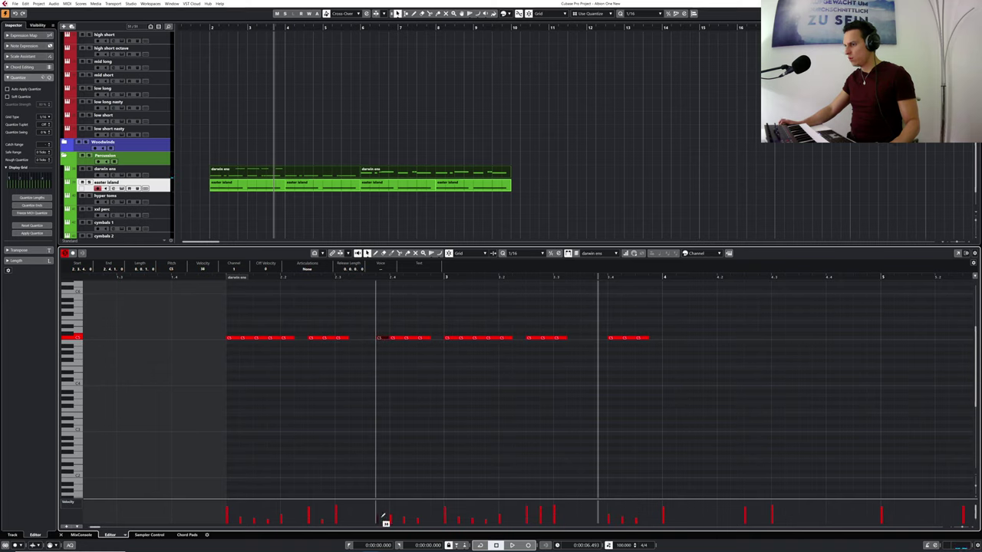
drag(224, 278, 215, 277)
key(space)
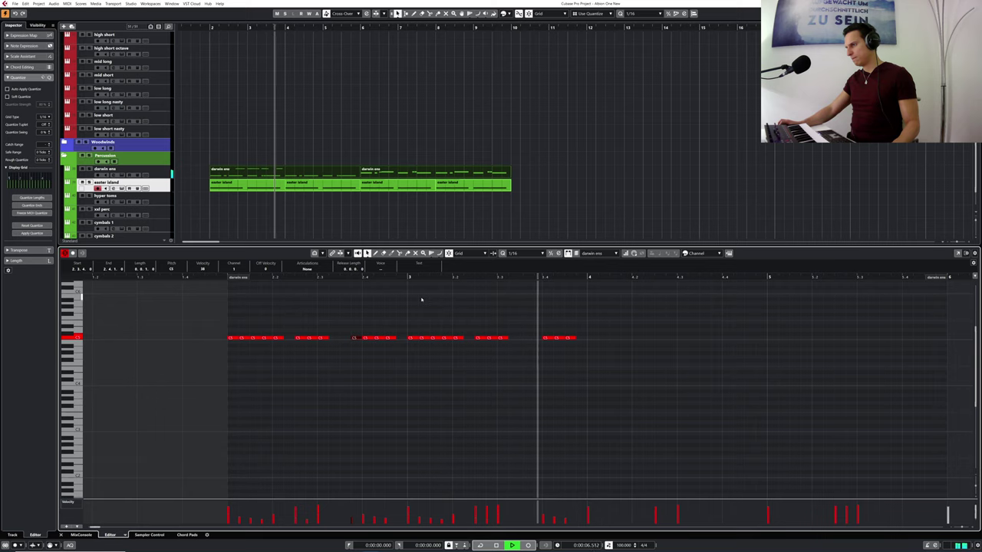
drag(214, 278, 212, 276)
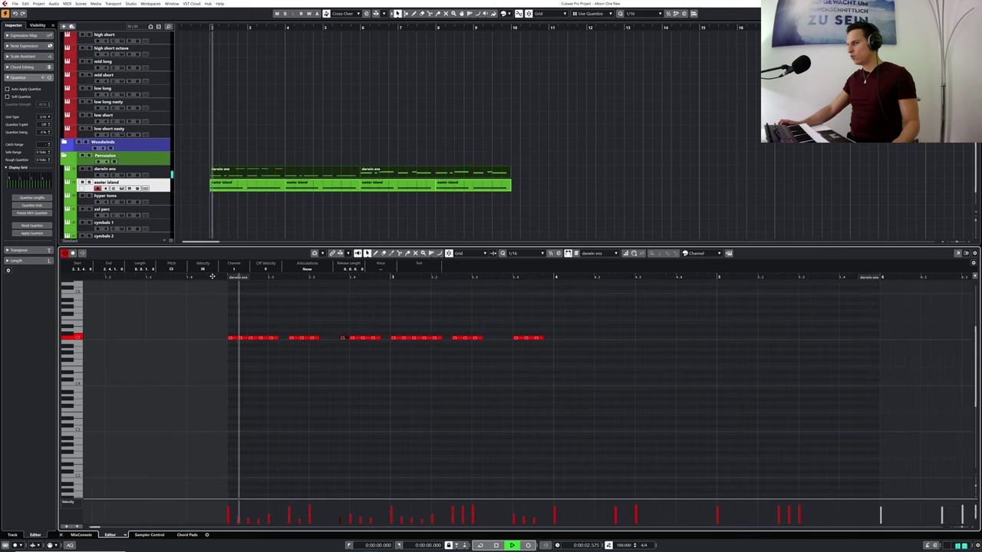
key(space)
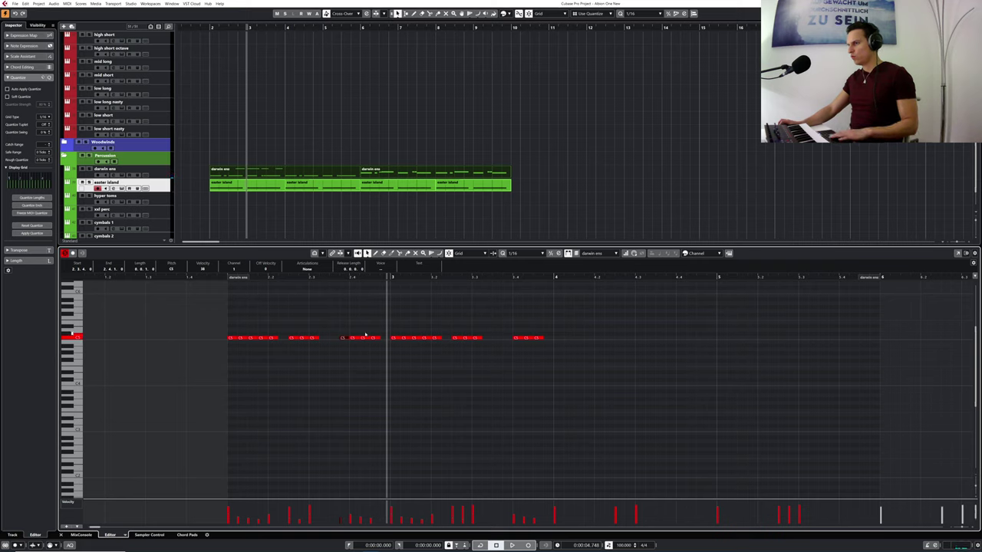
- Remove the second C5 sixteenth of beat 4 in bar 2, copy the third to the fourth sixteenth, and listen to the pattern
click(363, 337)
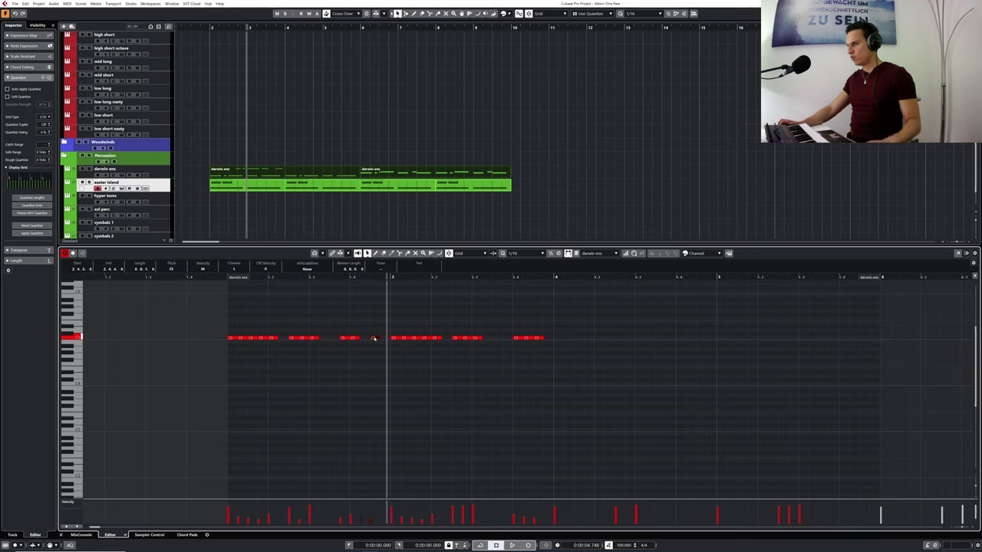
drag(373, 338, 382, 338)
click(221, 277)
key(space)
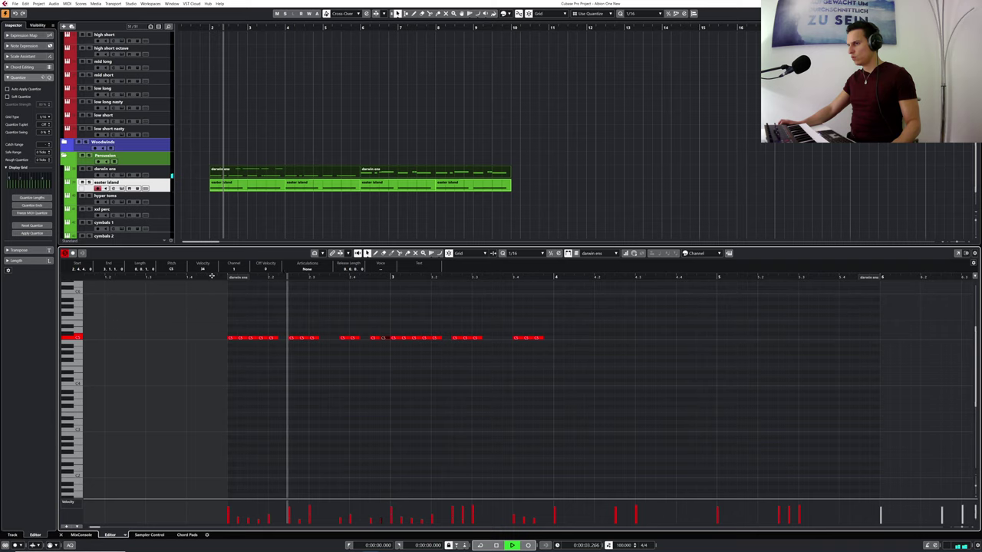
key(space)
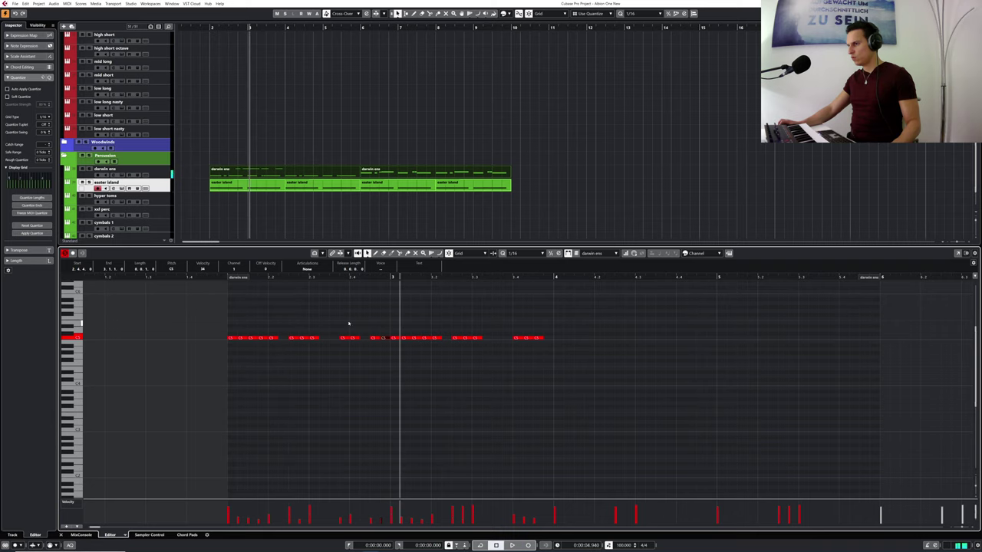
click(207, 277)
key(space)
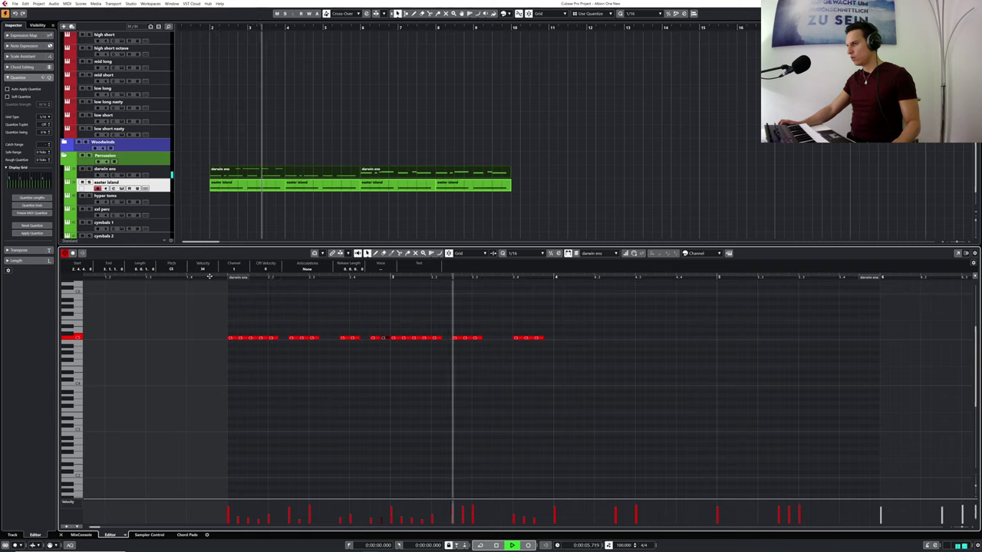
key(space)
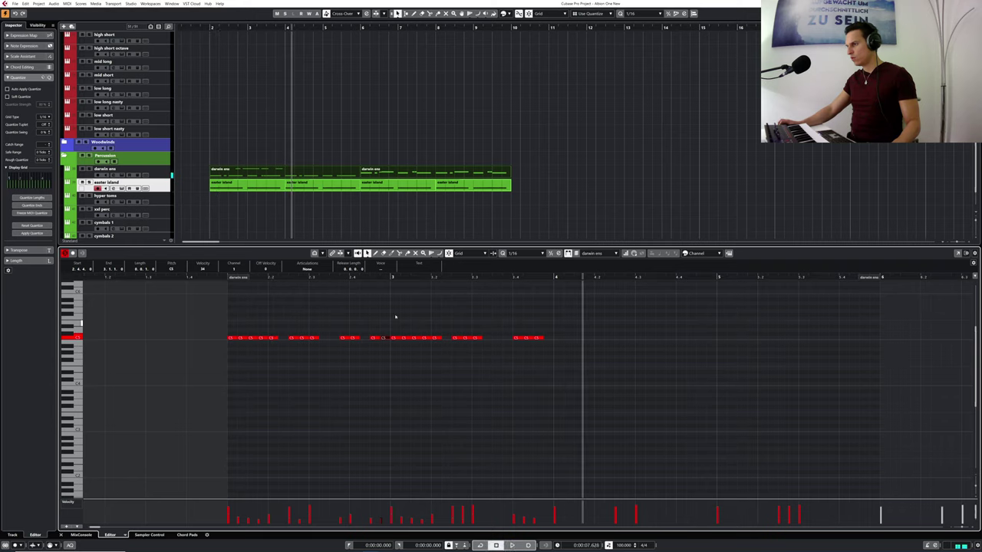
drag(200, 311, 545, 377)
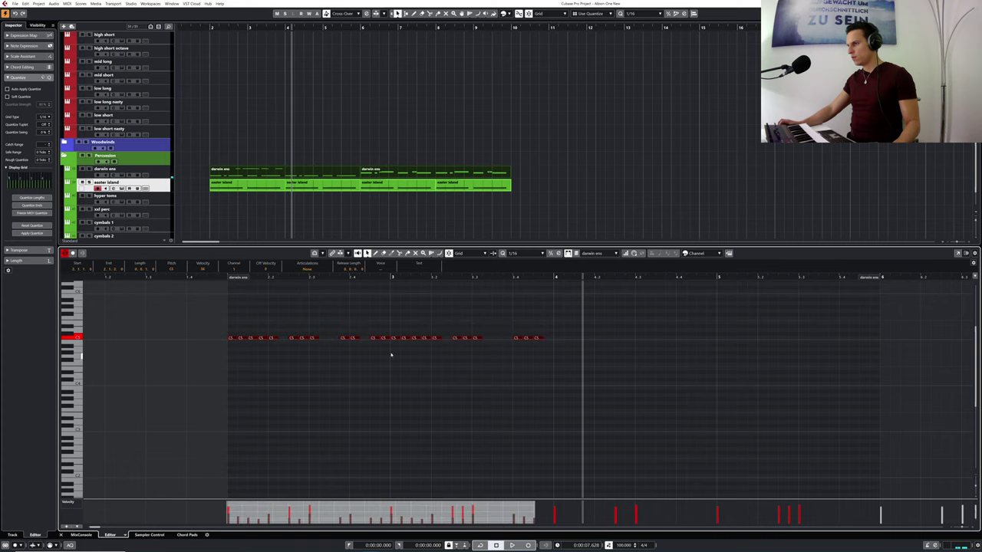
drag(229, 339, 552, 338)
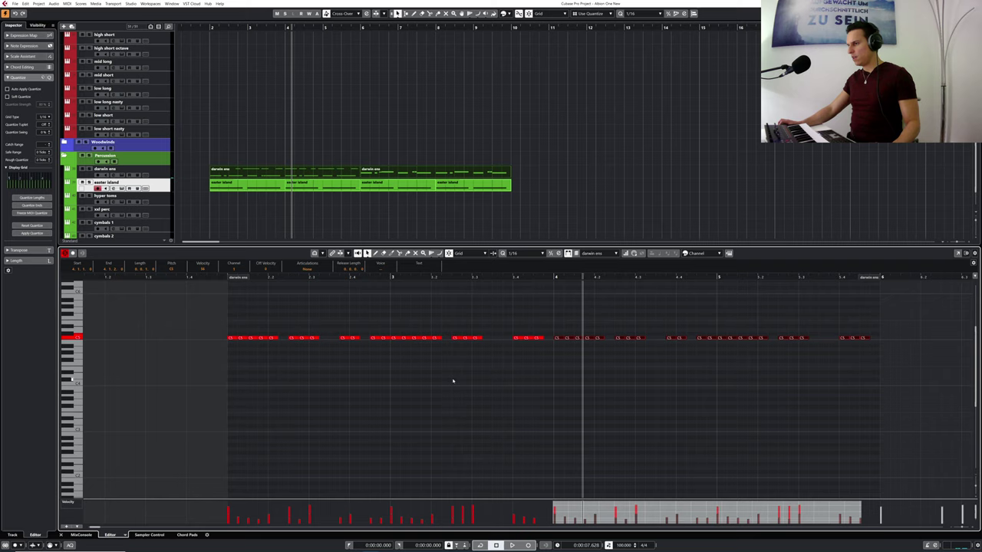
drag(221, 320, 563, 388)
click(355, 393)
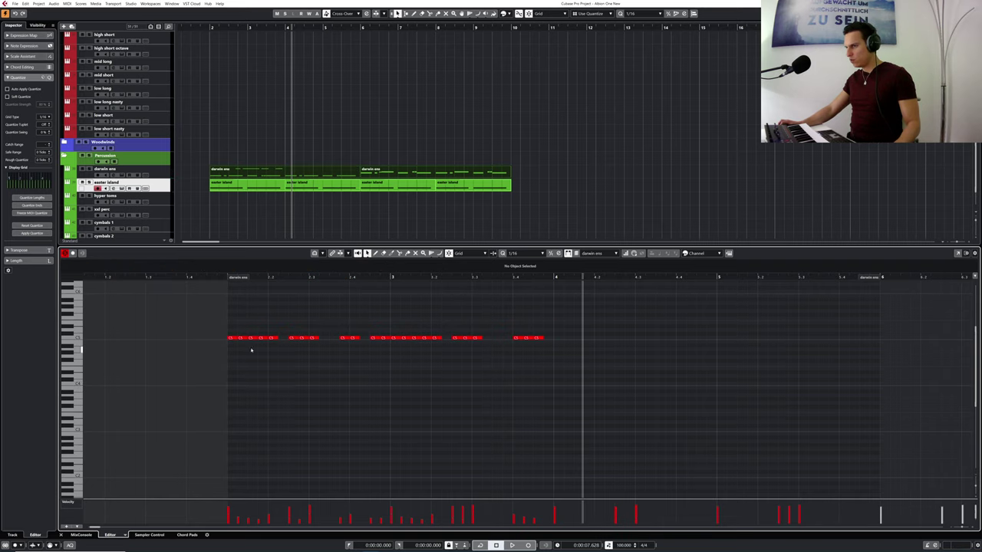
- Check the velocity of the first C5 note in each sixteenth group across bars 2 and 3
click(230, 337)
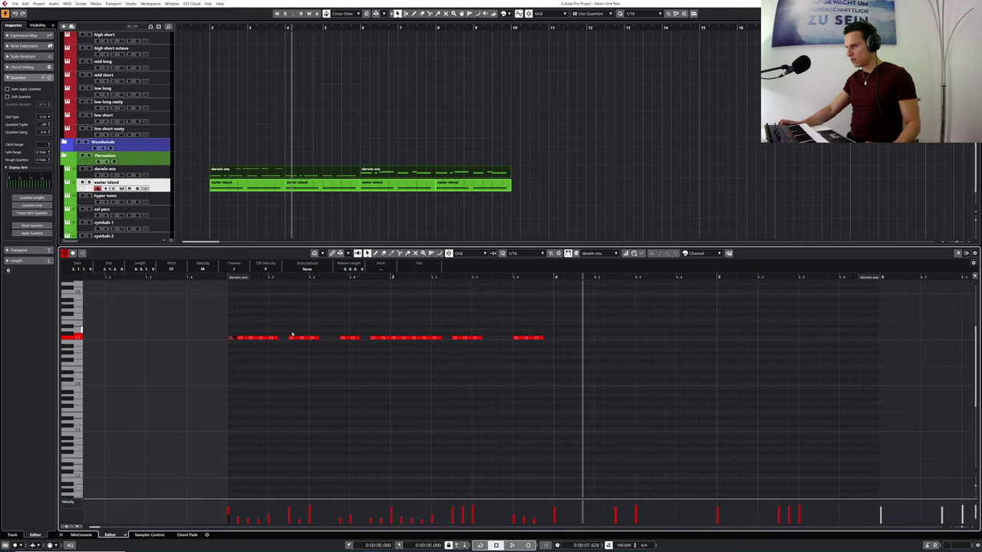
click(292, 334)
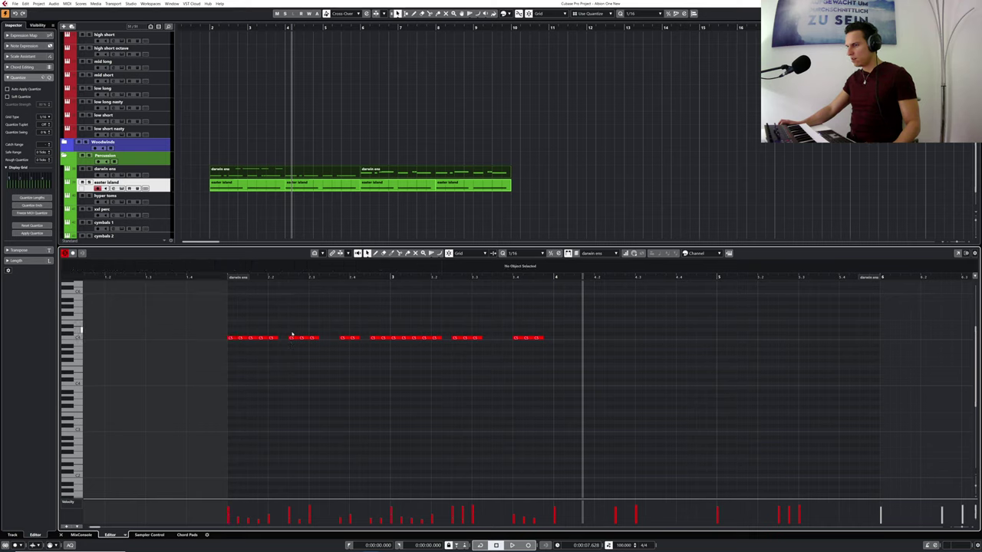
click(292, 337)
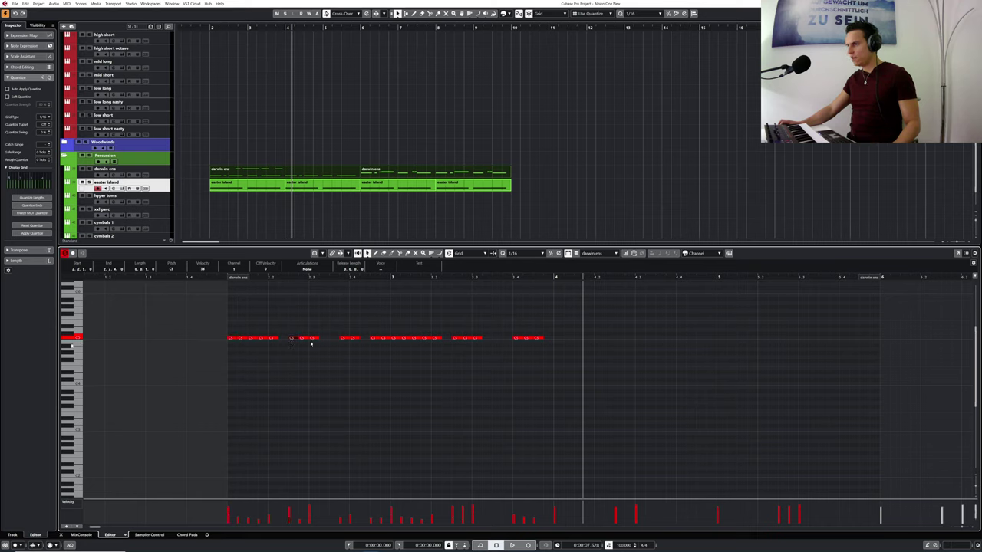
click(343, 337)
click(374, 337)
click(393, 338)
click(456, 335)
click(519, 325)
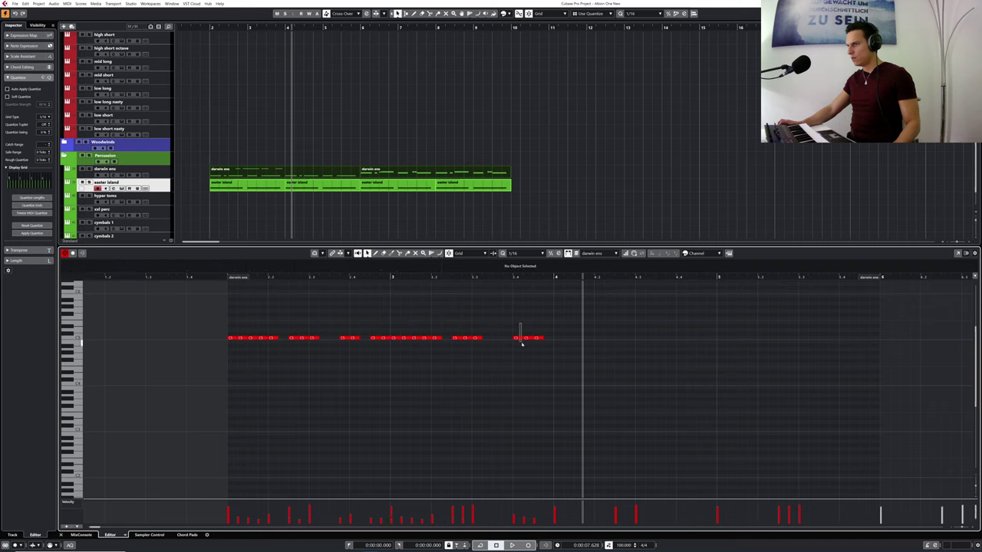
- Adjust the velocity of the C5 notes on beat 1 of bars 2 and 3 and beat 4 of bar 3, and listen
drag(518, 347, 518, 350)
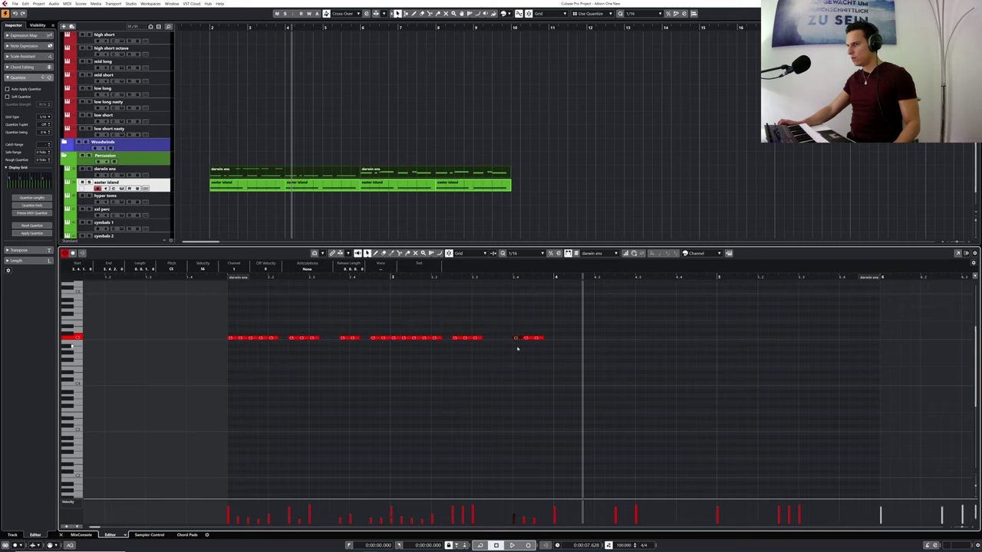
shift+click(393, 339)
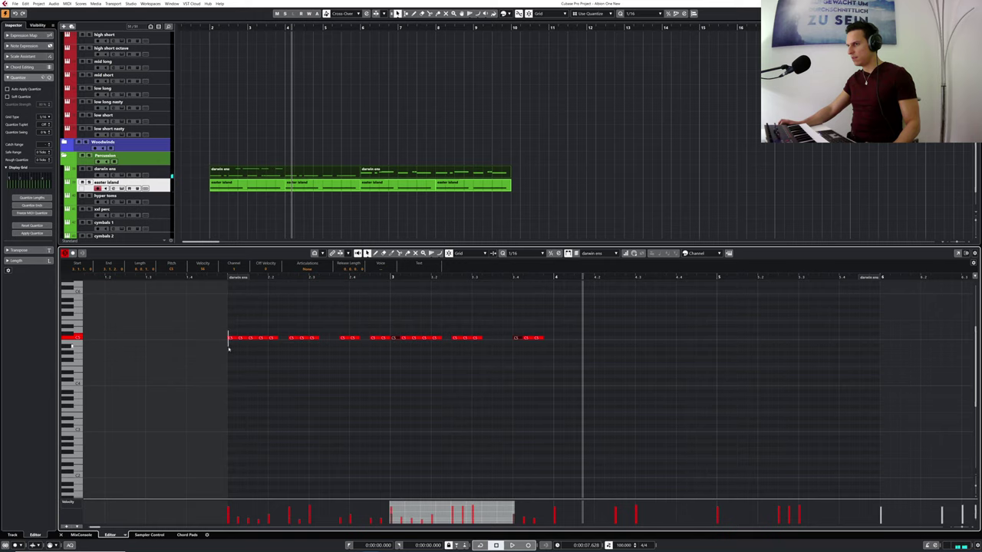
shift+click(230, 339)
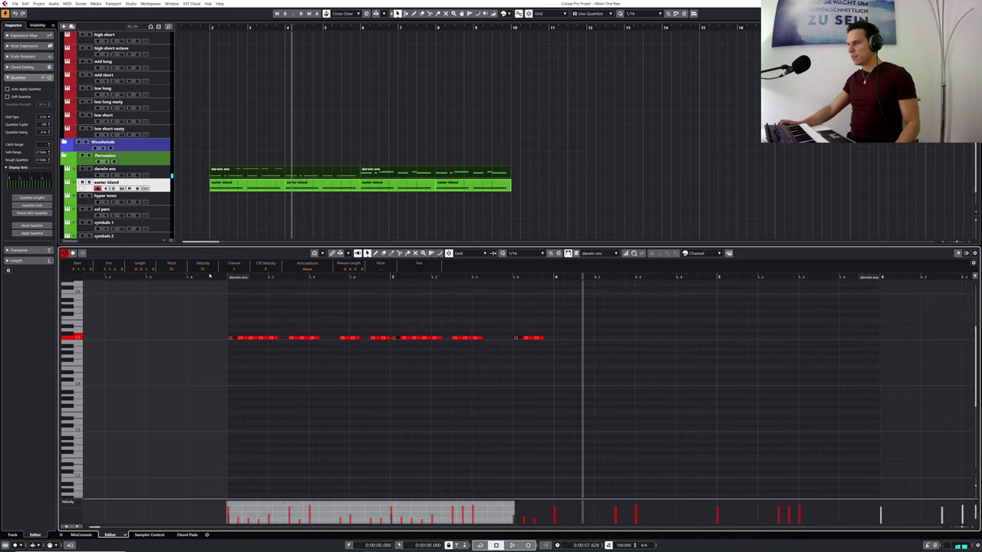
drag(217, 278, 202, 273)
key(space)
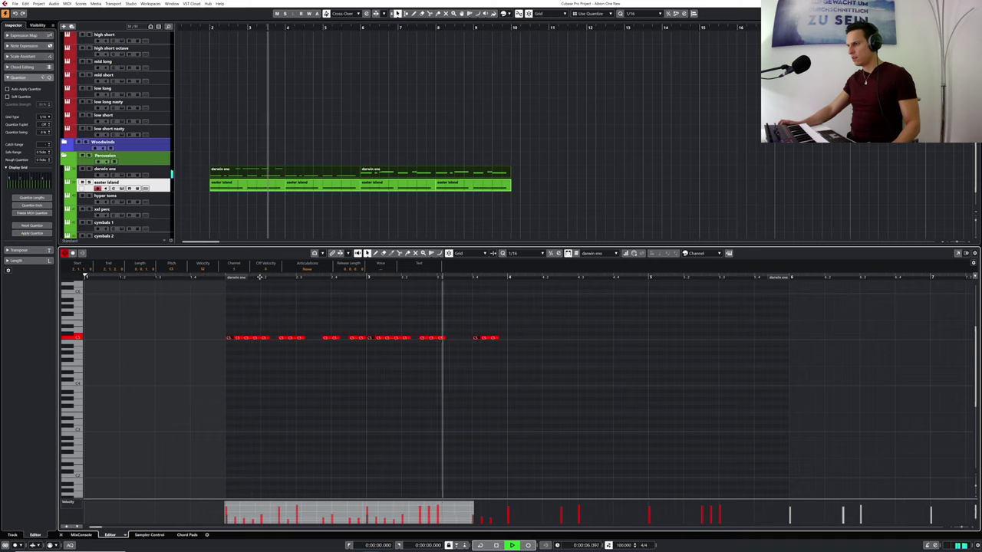
key(space)
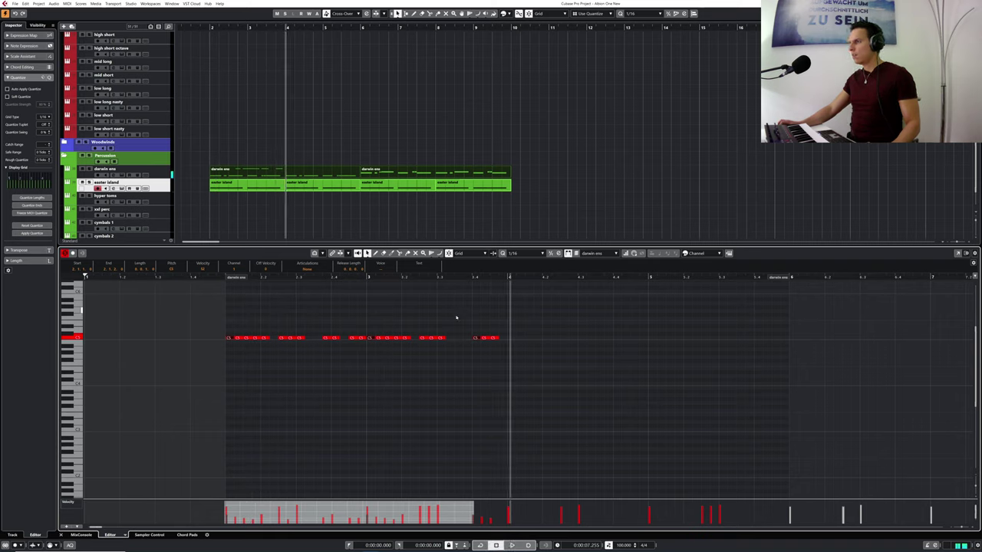
drag(779, 280, 501, 293)
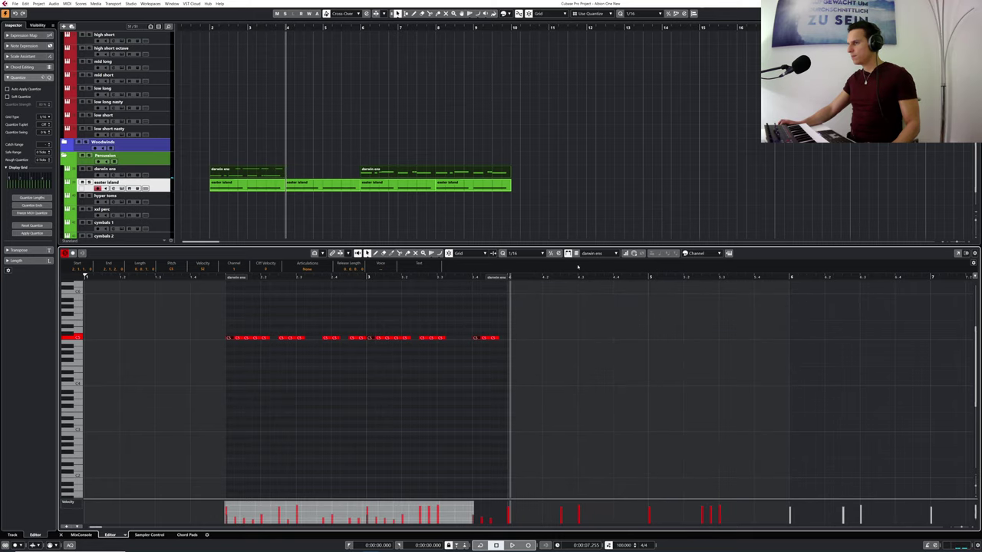
key(ctrl+e)
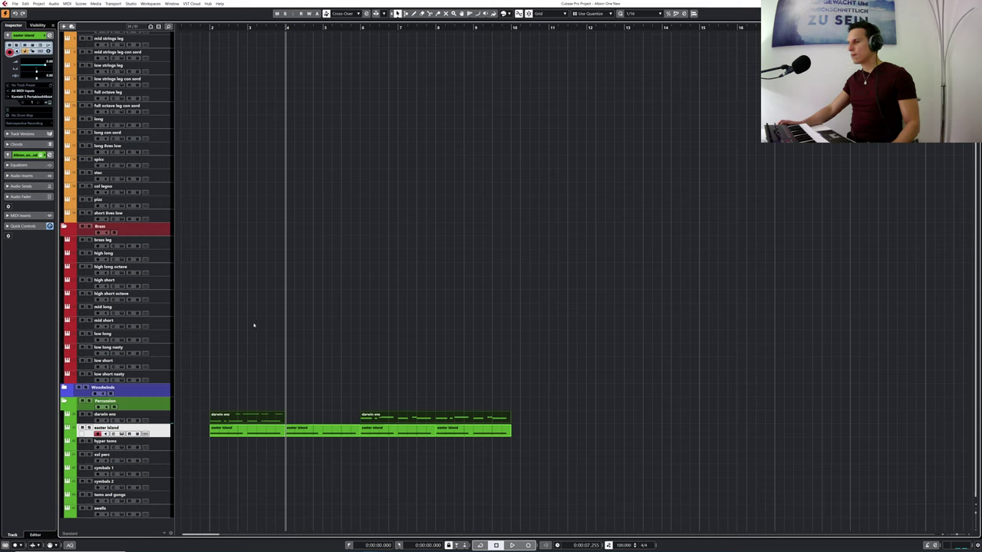
click(267, 371)
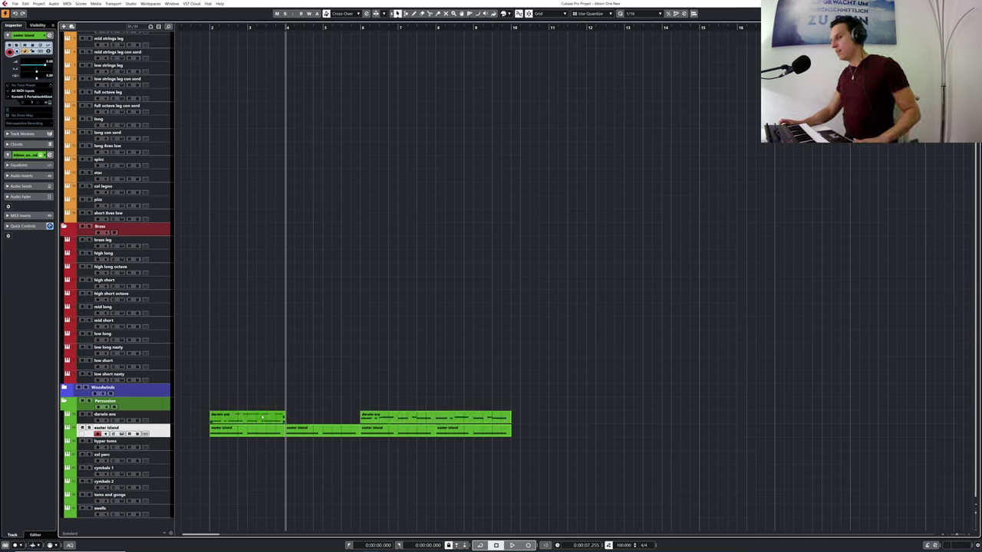
key(ctrl+z)
- Copy all the C5 notes of bars 2 and 3 to the start of bar 4 in the first darwin ens part, and listen
double_click(295, 418)
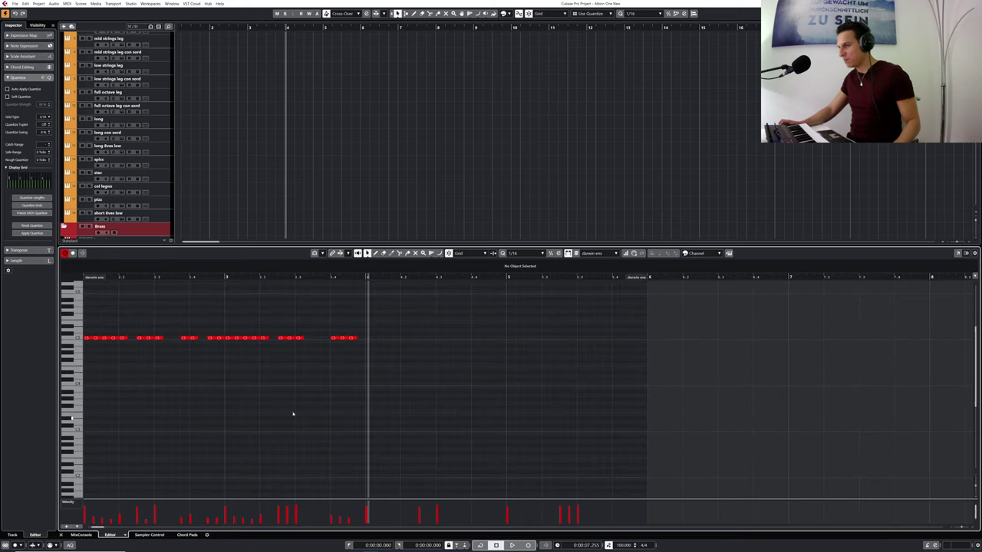
scroll(384, 337, down, 2)
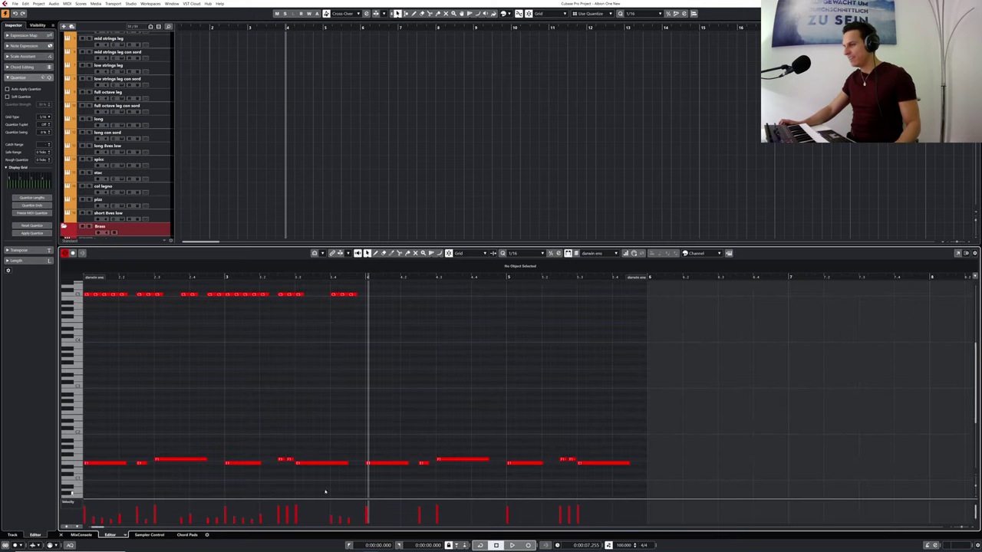
scroll(387, 360, up, 2)
drag(390, 390, 554, 341)
drag(518, 279, 437, 278)
key(space)
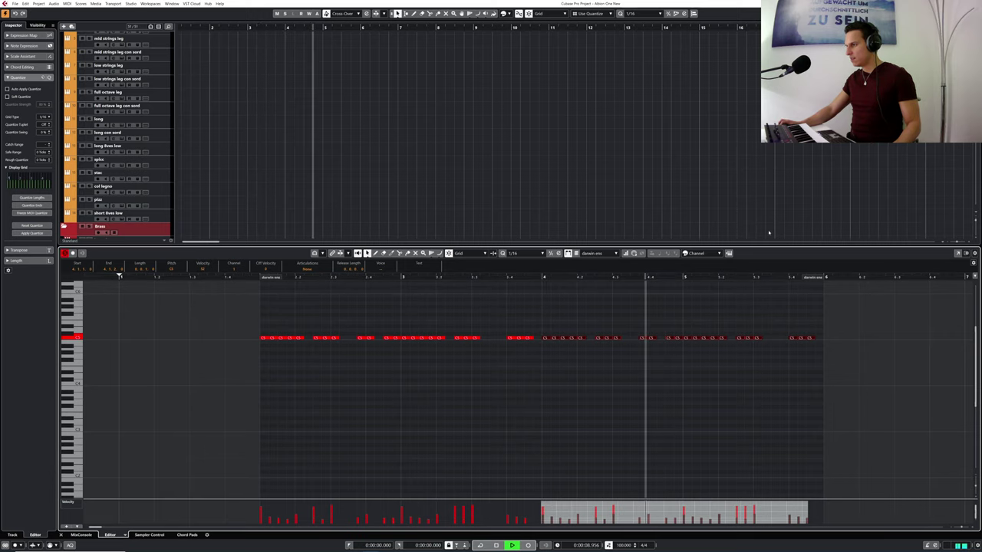
key(Return)
key(space)
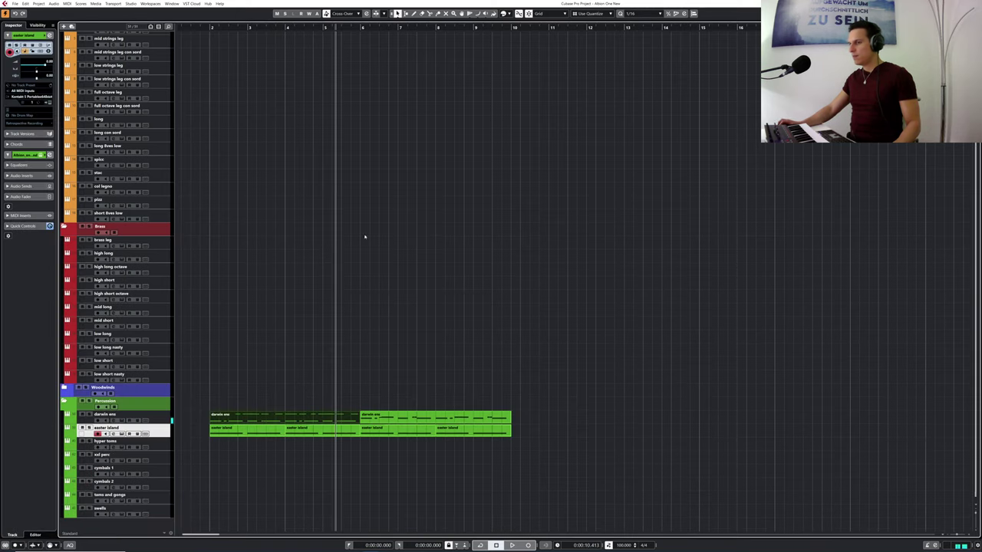
- Play the darwin ens and easter island parts together from just before bar 2
click(295, 252)
click(203, 29)
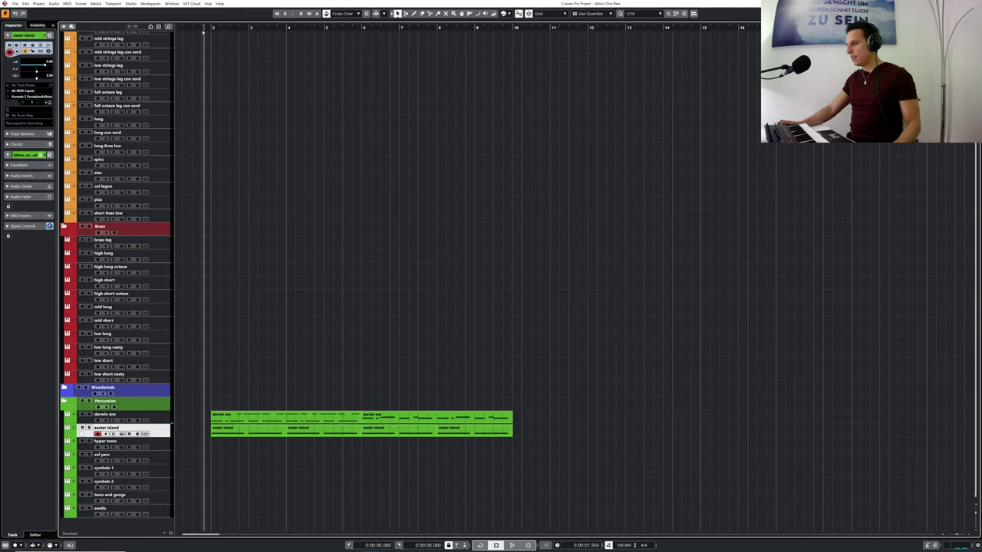
key(space)
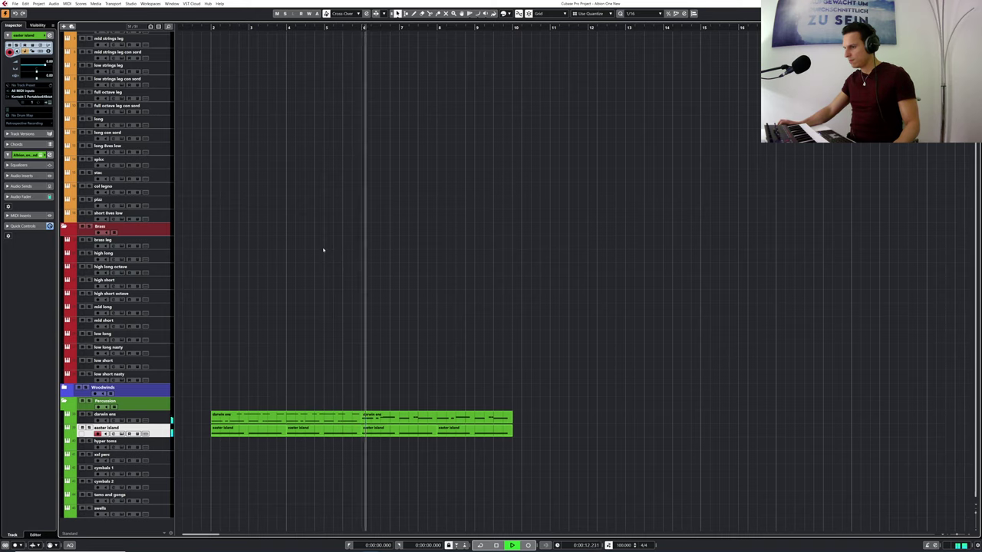
key(space)
- Open the easter island parts and adjust the velocity of the notes in bars 3, 5, 7 and 9
double_click(480, 432)
drag(177, 278, 177, 275)
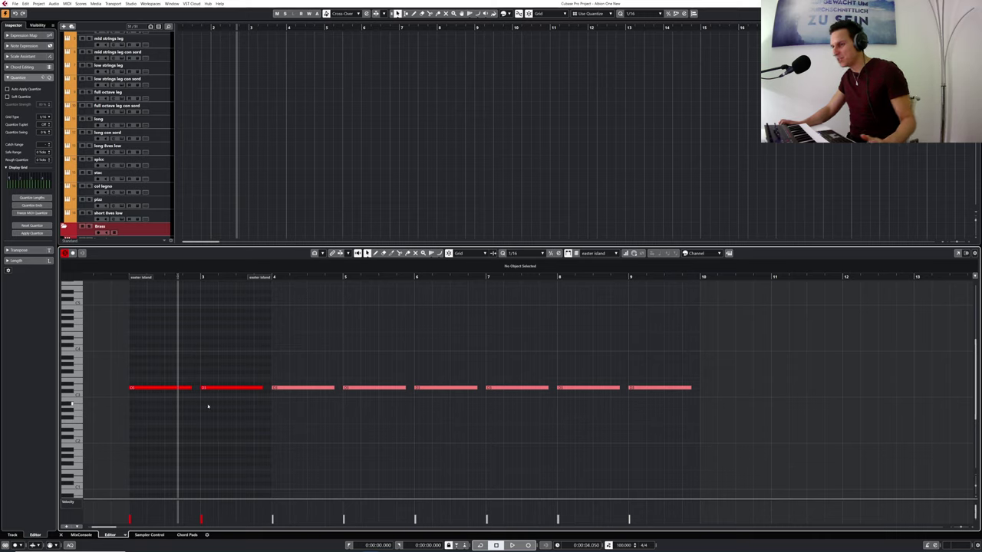
click(231, 387)
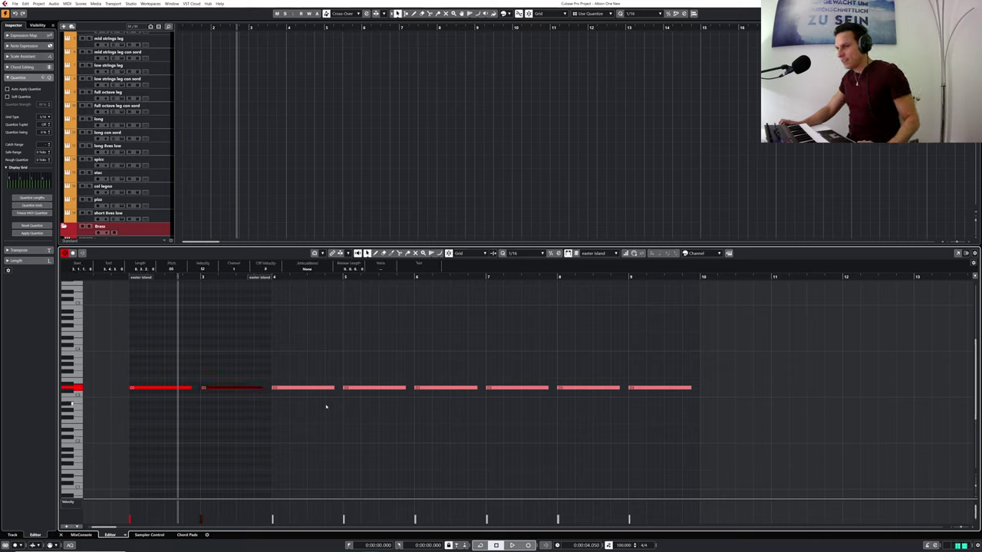
click(376, 388)
click(537, 387)
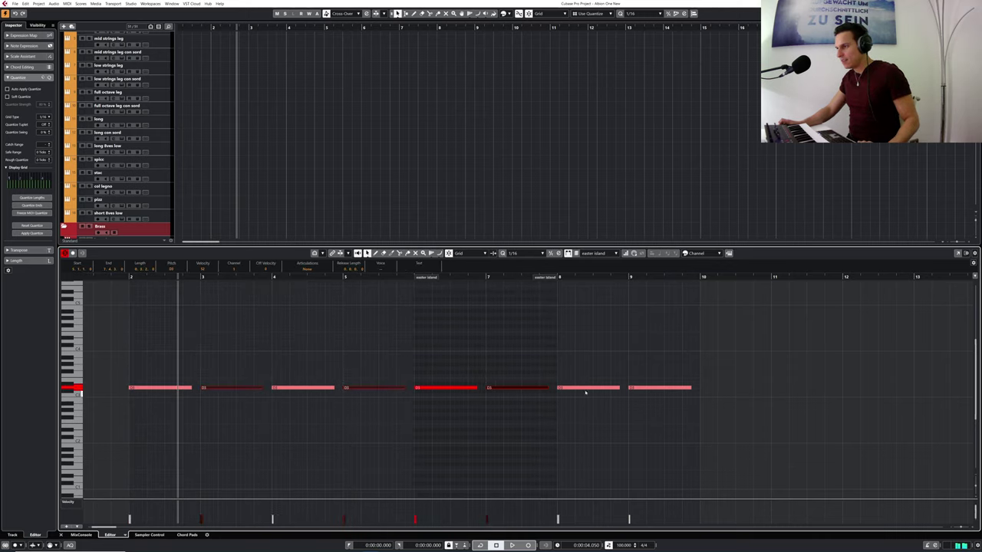
click(650, 387)
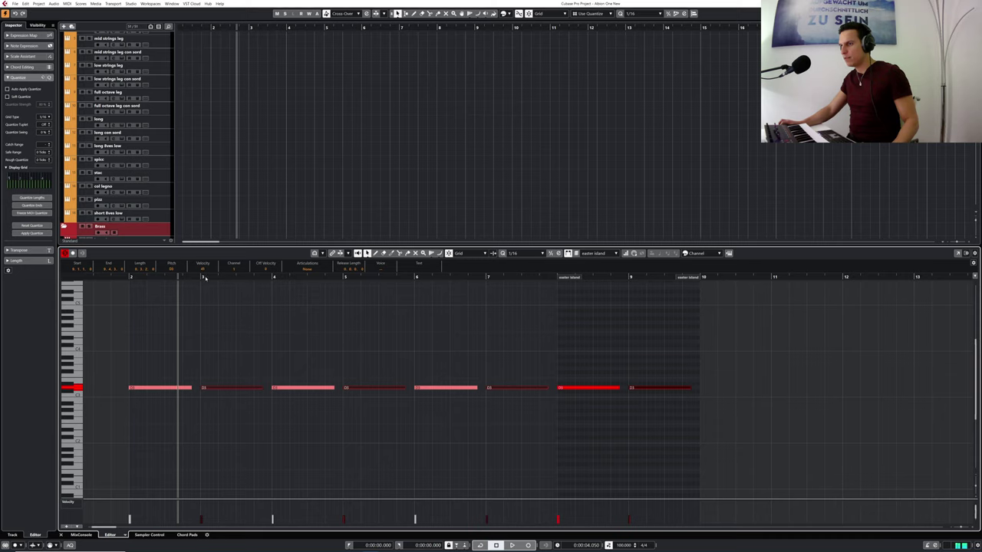
- Listen to the easter island velocity change from just before bar 2 and return to the full arrangement
drag(153, 279, 117, 275)
key(space)
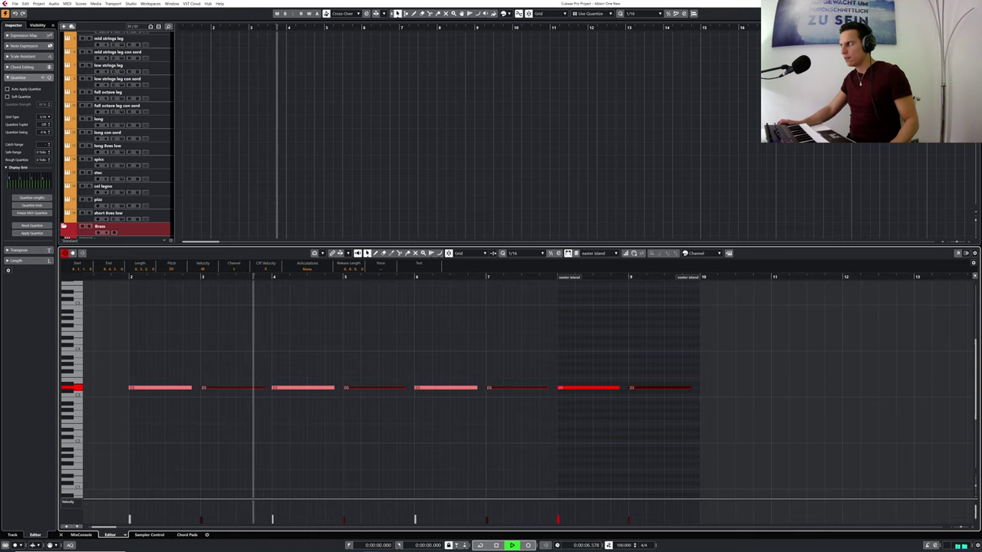
key(Return)
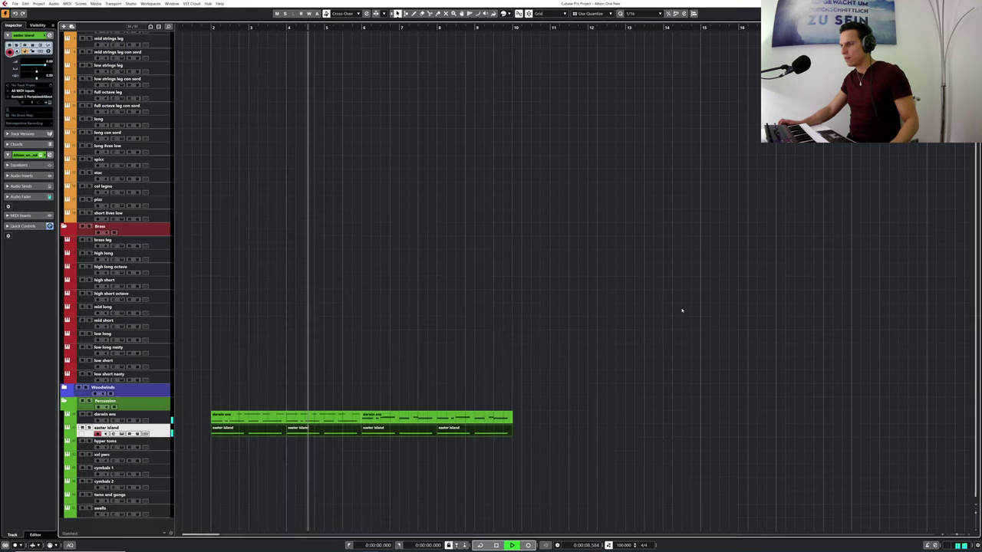
click(676, 320)
key(space)
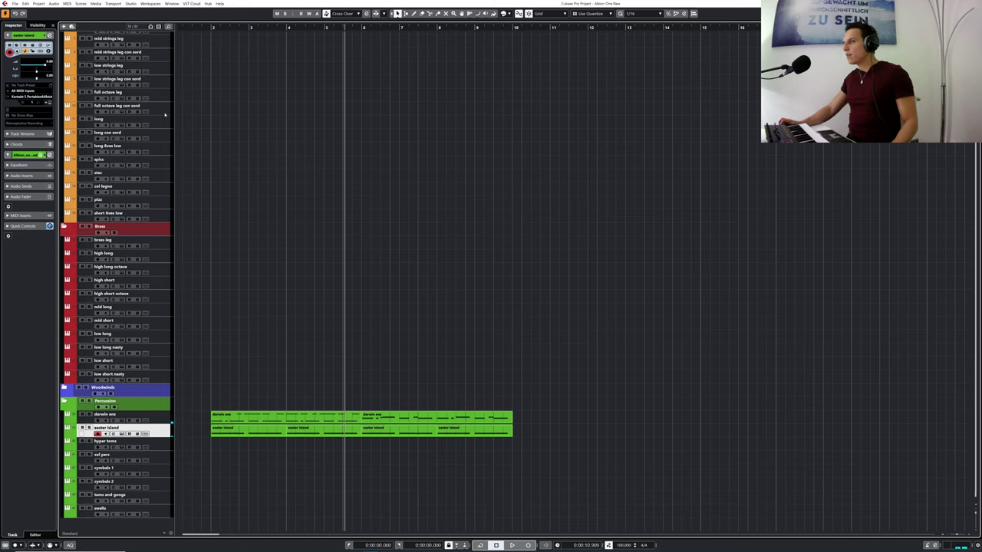
- Save the project
scroll(248, 125, up, 3)
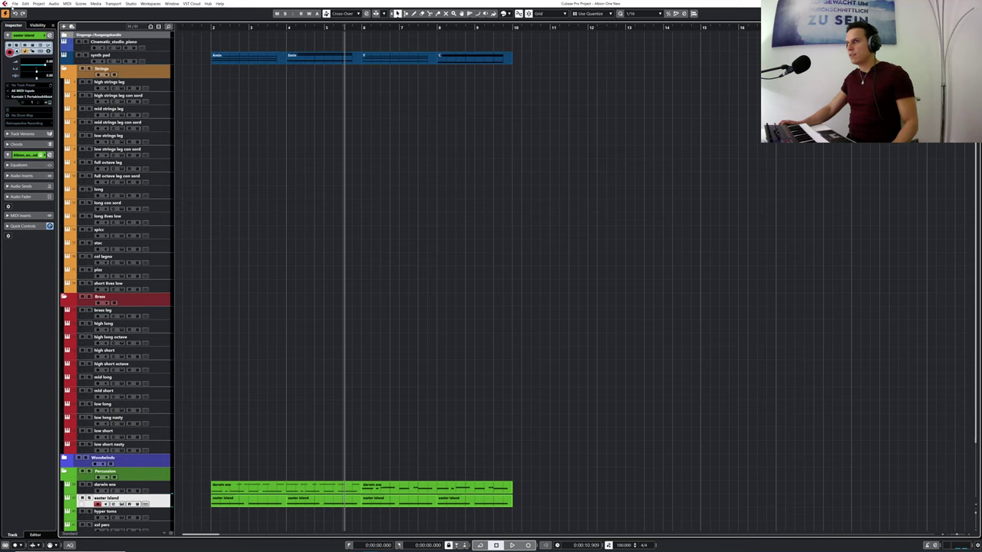
click(15, 4)
click(26, 48)
key(Return)
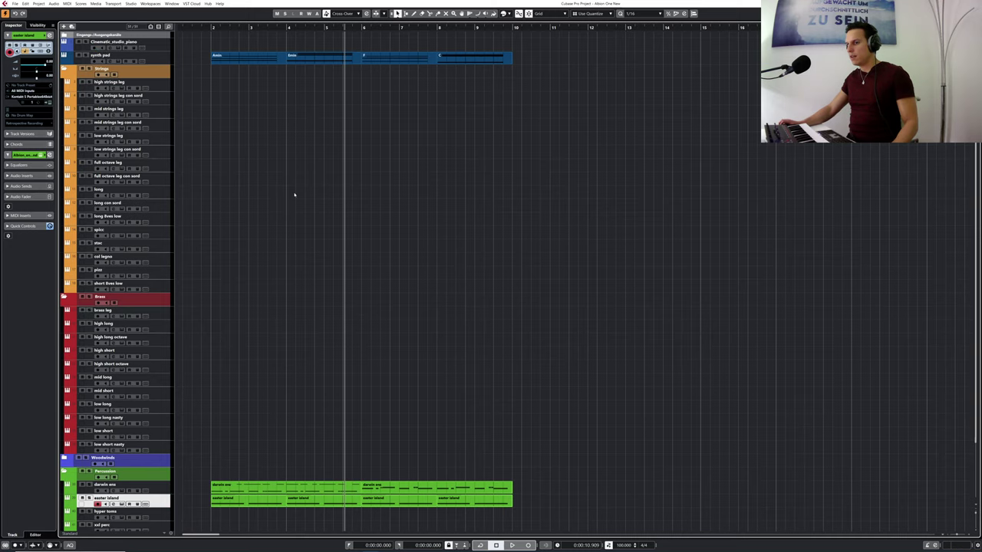
- Open the brass leg track's instrument, move its window clear of the parts, and set the playback position just before bar 2
scroll(294, 194, down, 3)
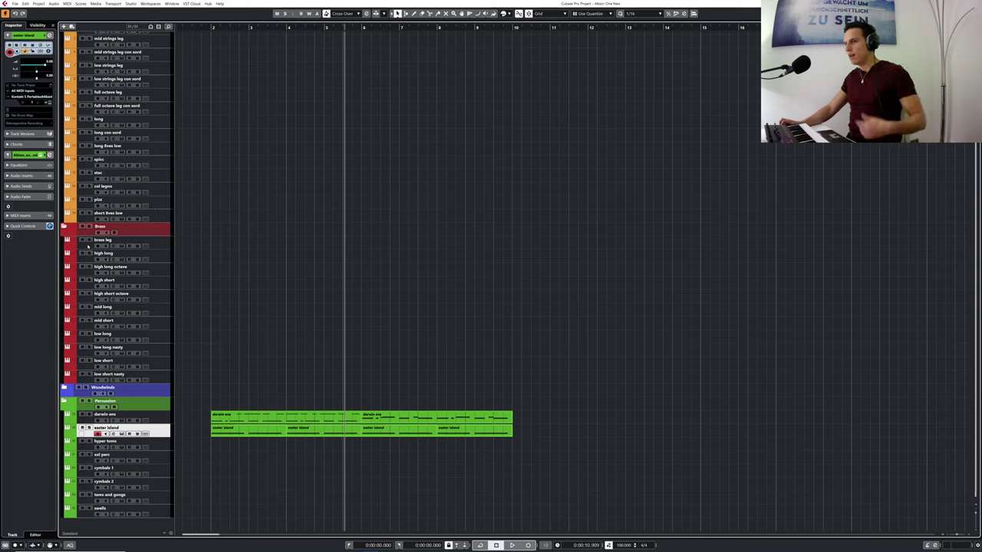
click(87, 250)
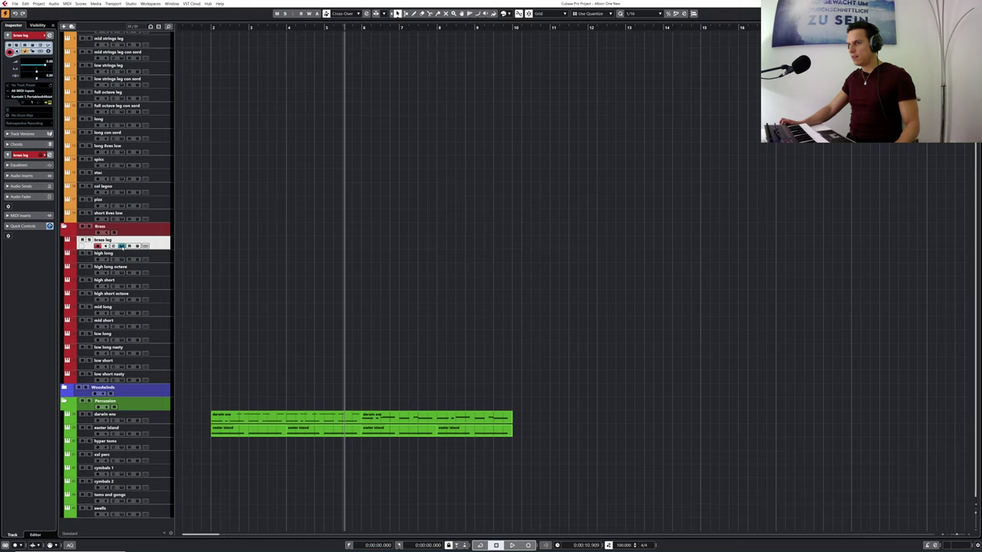
drag(418, 140, 634, 89)
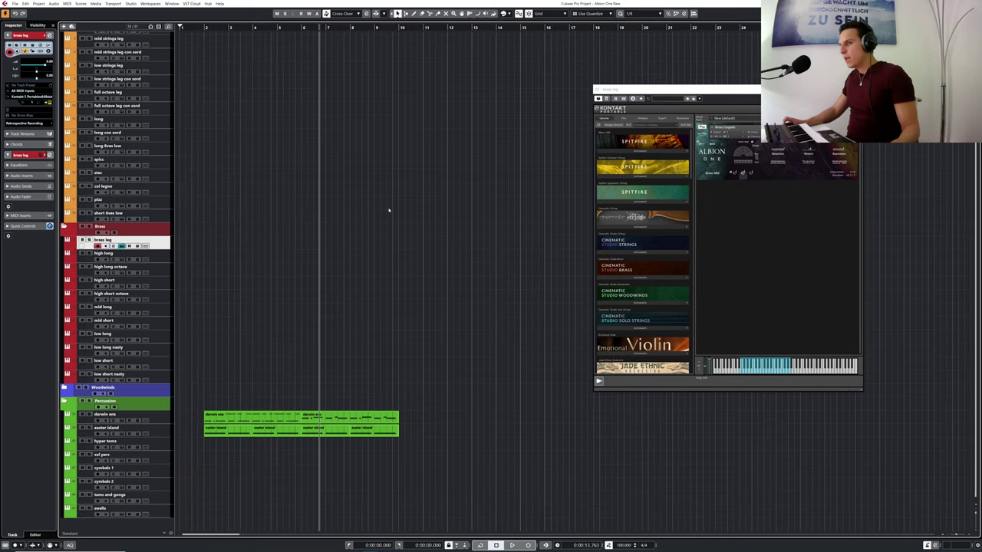
scroll(389, 210, up, 3)
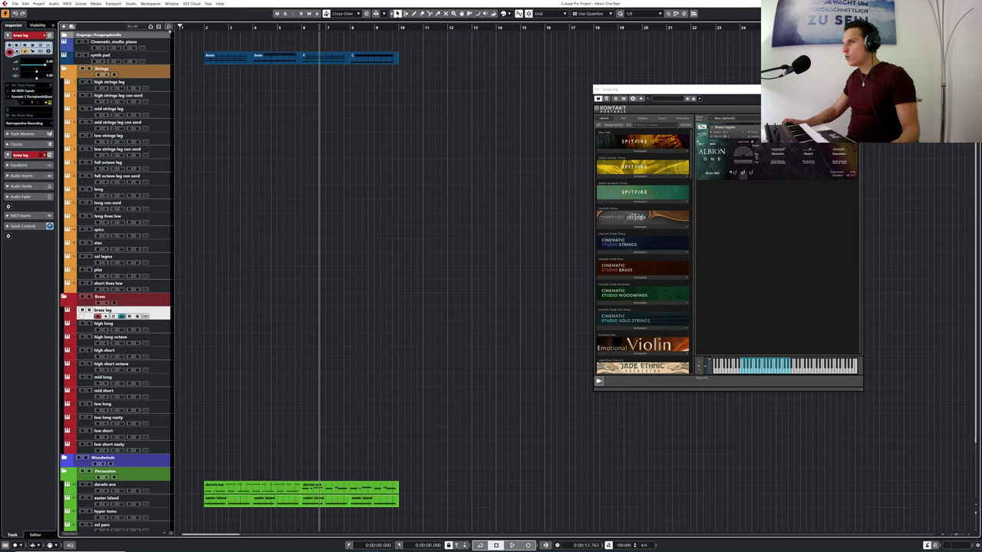
click(201, 28)
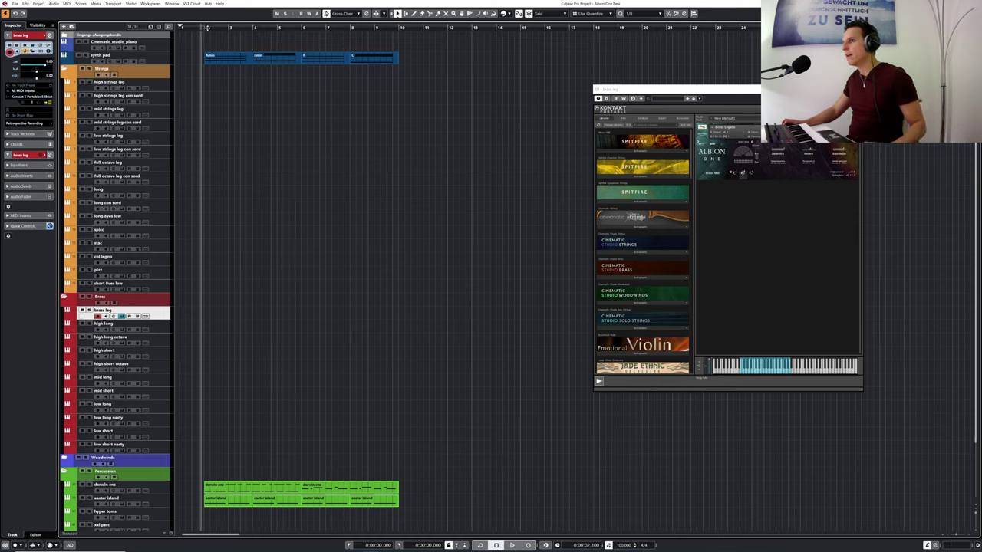
- Listen from before bar 2, shorten the four synth pad chord parts to one bar each, and trim all their notes to fit
key(space)
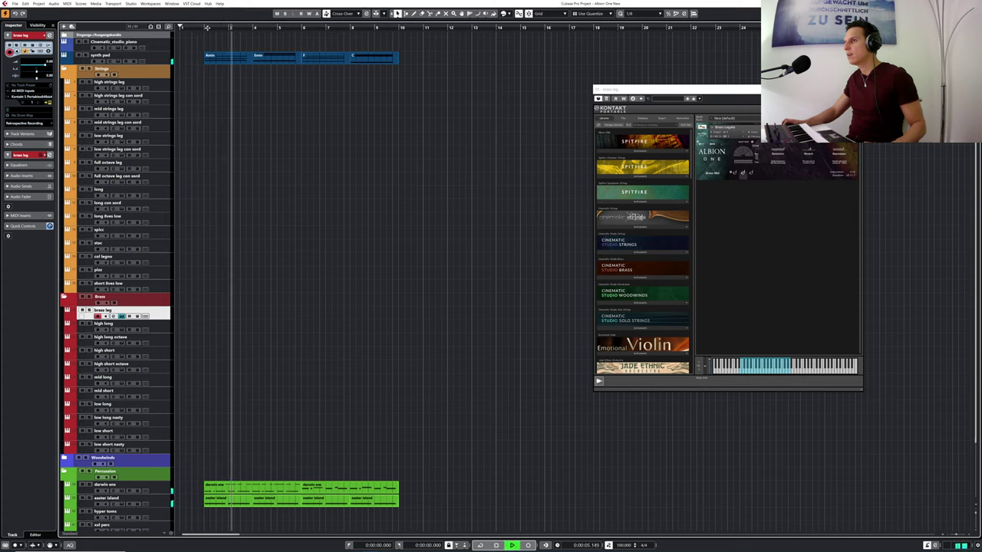
key(space)
drag(218, 39, 323, 70)
double_click(216, 58)
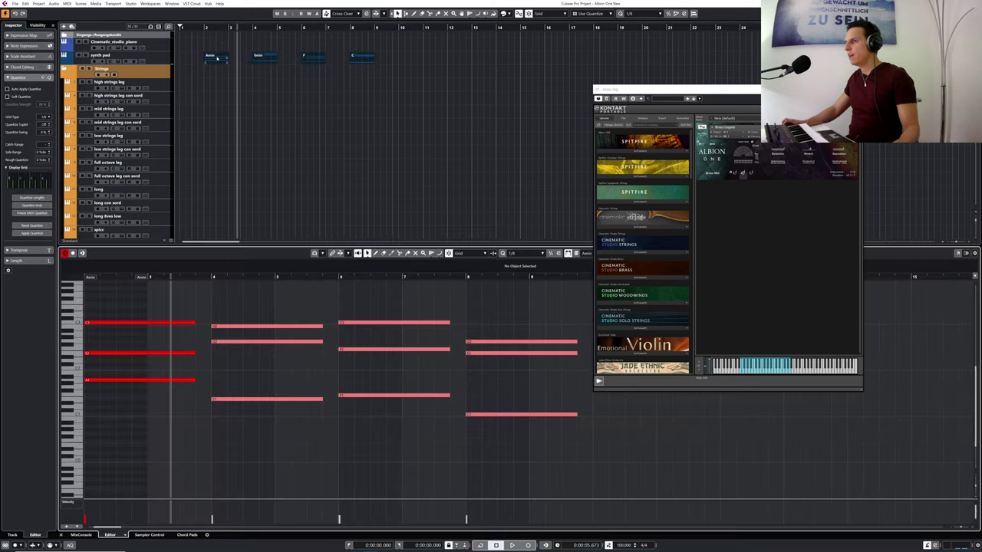
drag(134, 277, 130, 265)
drag(148, 301, 348, 448)
key(ctrl+a)
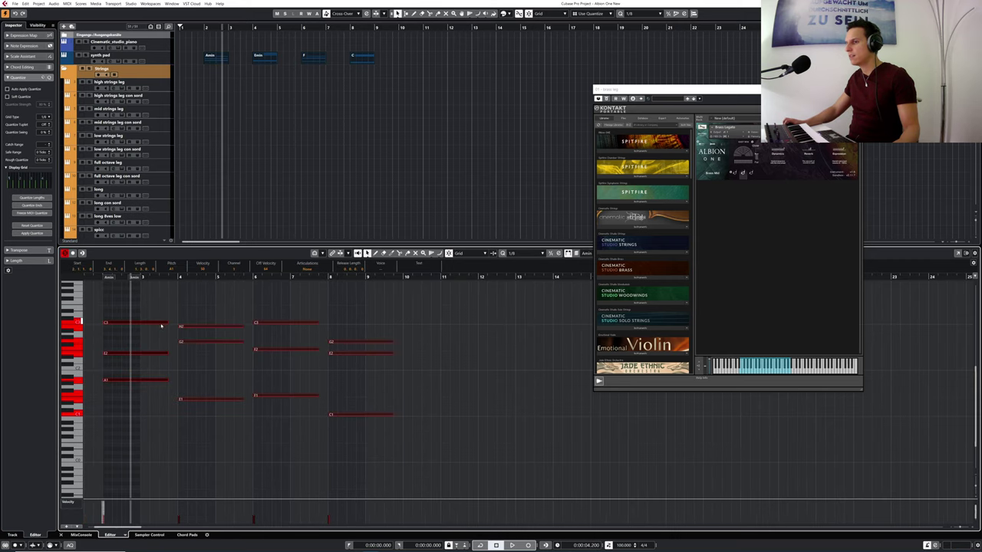
drag(165, 322, 134, 323)
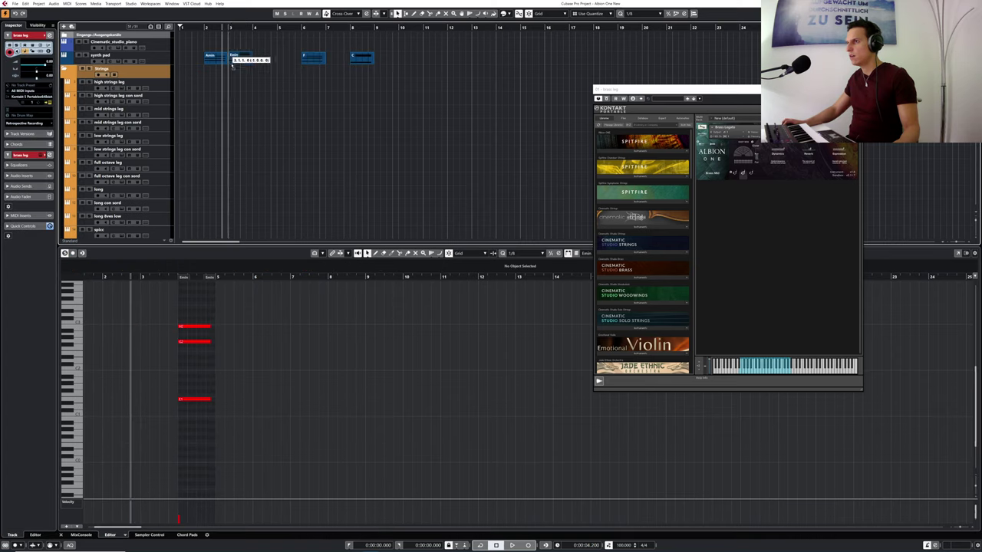
- Move the Emin, F and C chord parts to bars 3, 4 and 5, and repeat the four-chord sequence once from bar 6
drag(233, 66, 231, 65)
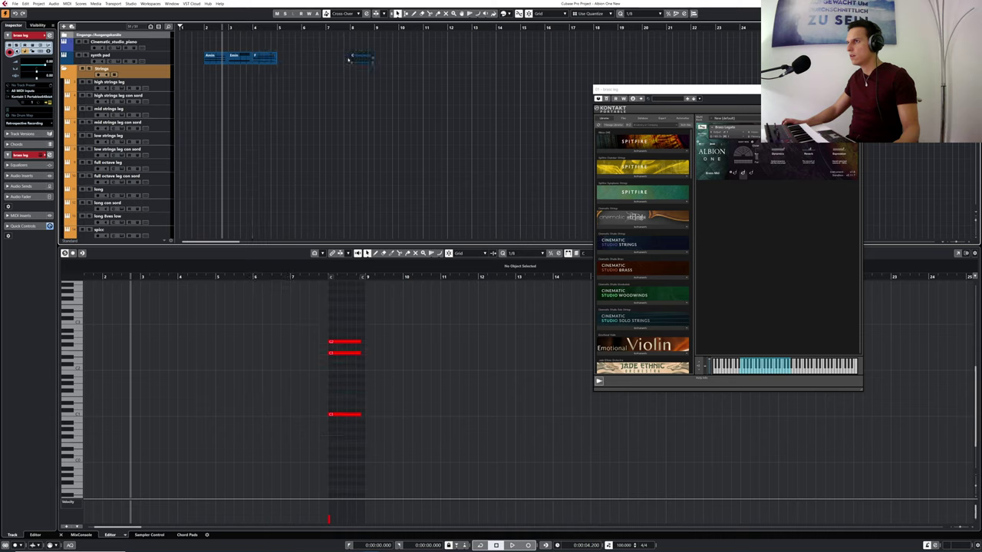
drag(349, 60, 218, 58)
key(ctrl+d)
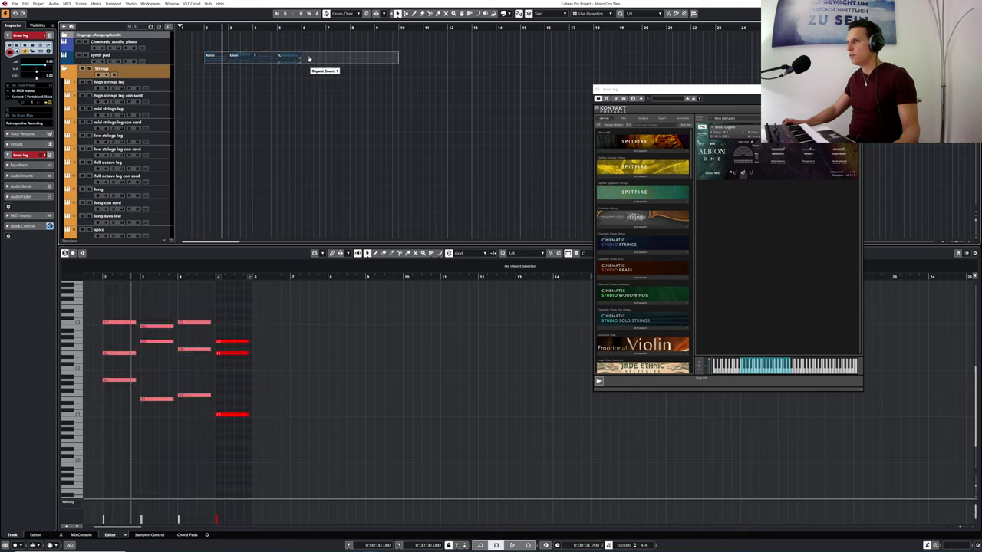
- Listen to the tightened synth pad progression from just before bar 2
click(198, 25)
key(space)
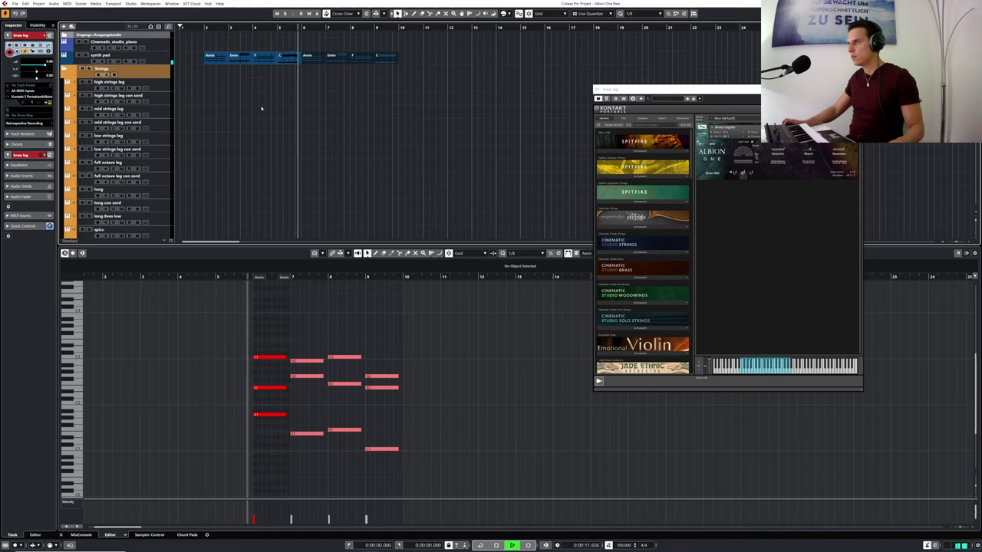
key(space)
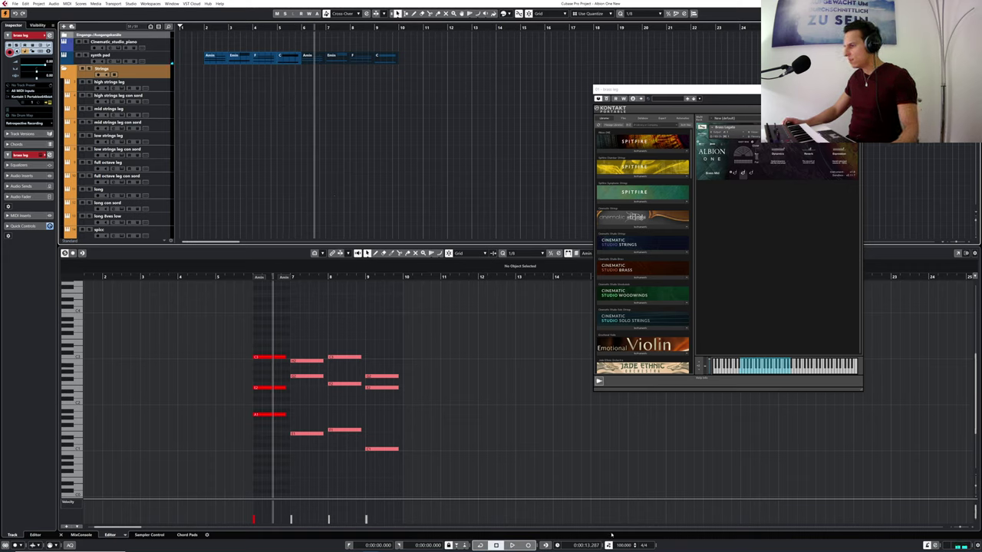
- Set the project tempo to 106 BPM and listen to the synth pad progression at that speed
scroll(634, 545, down, 2)
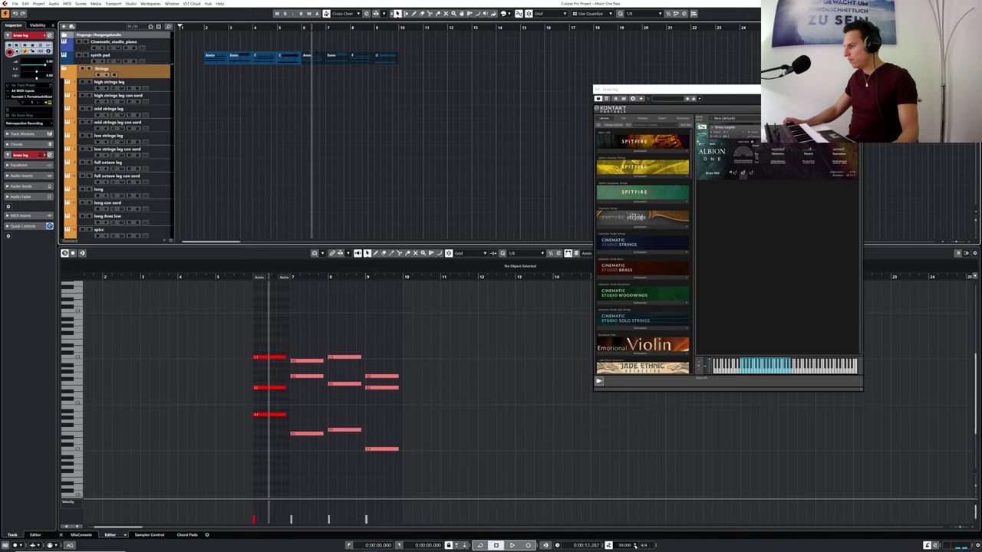
scroll(635, 544, up, 7)
scroll(635, 545, up, 1)
key(space)
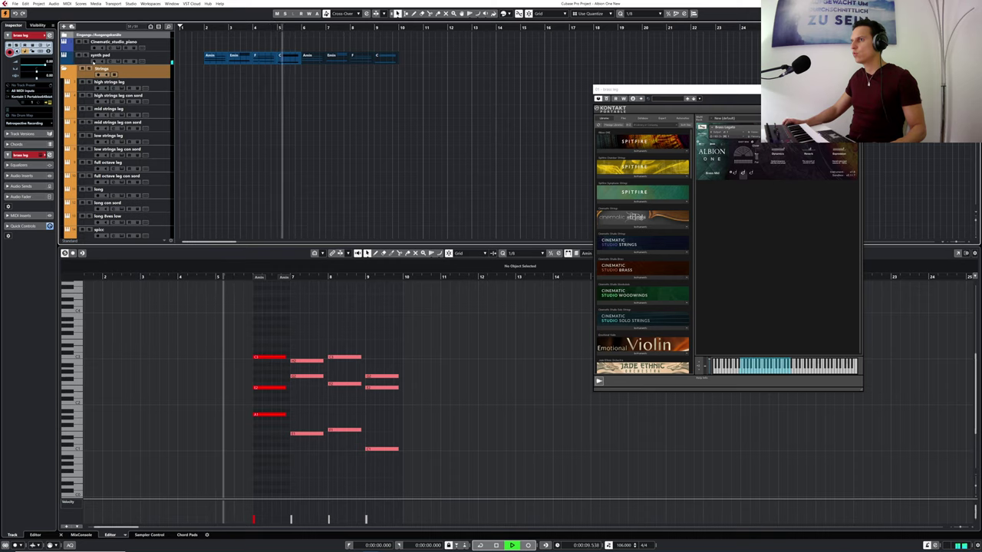
click(95, 60)
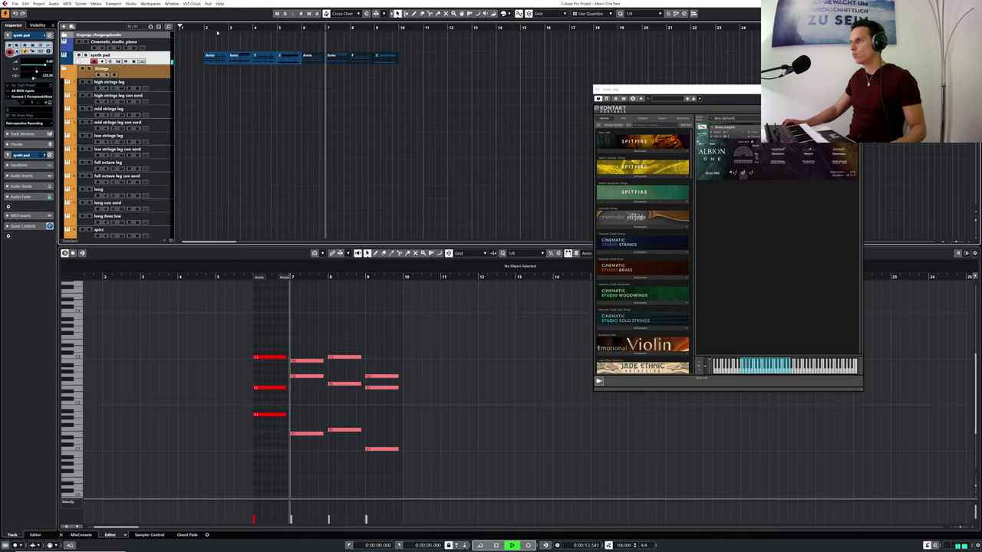
key(space)
- Return to the start, select the brass leg track, and play a brass melody over the chord progression
drag(202, 30, 187, 35)
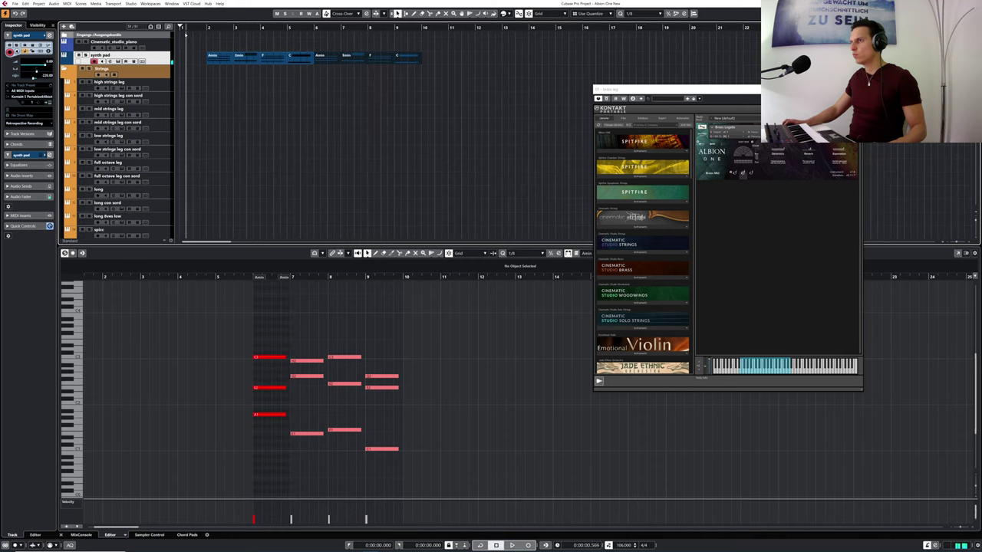
scroll(292, 164, down, 5)
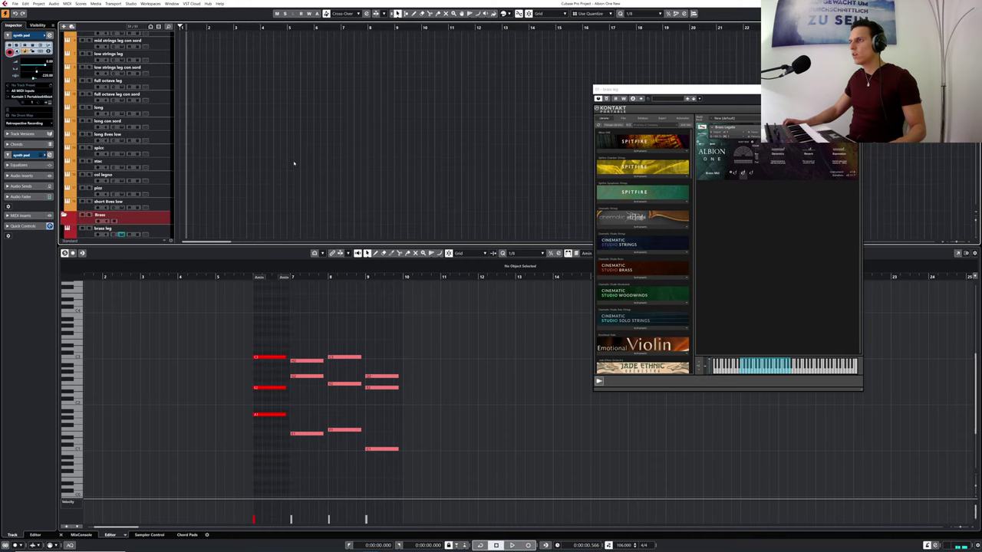
click(86, 197)
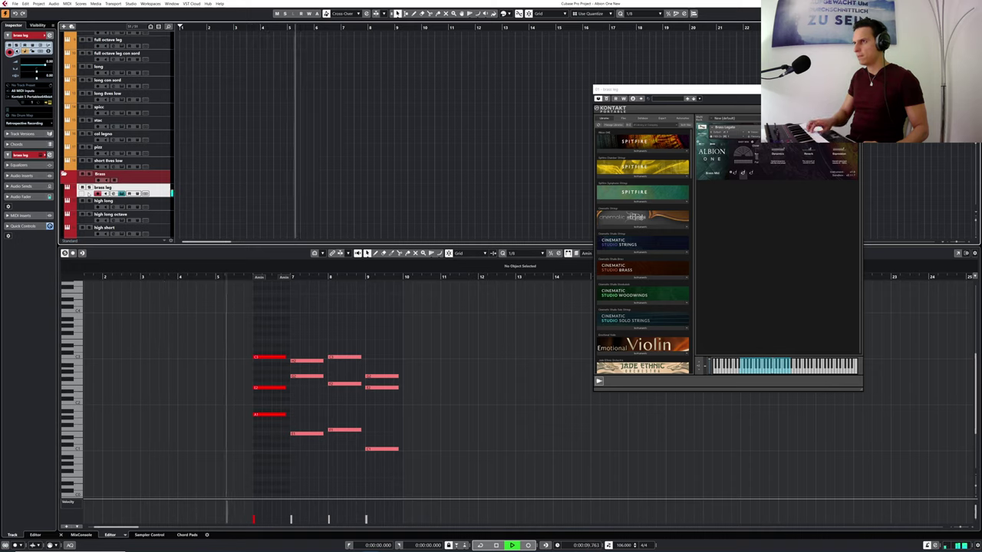
key(space)
key(KP_Subtract)
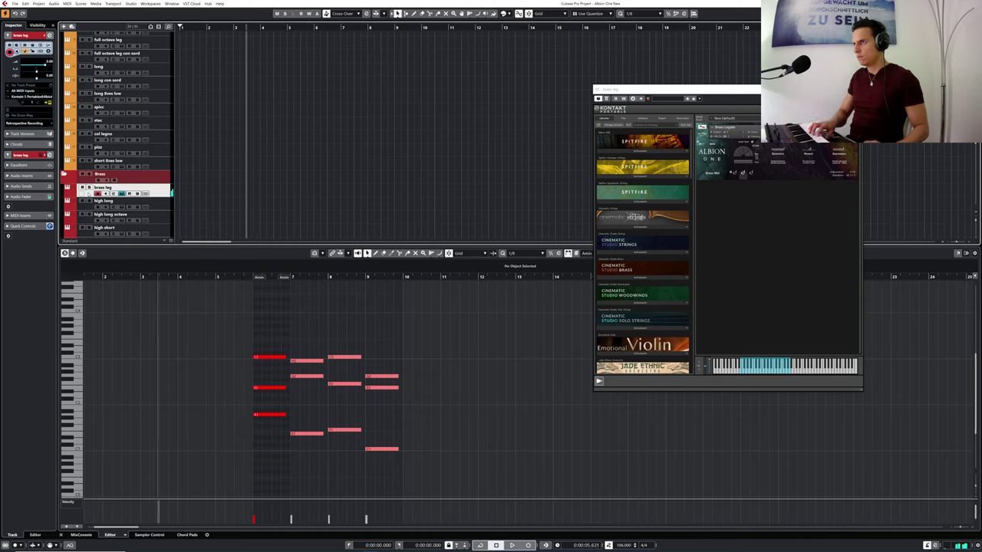
key(space)
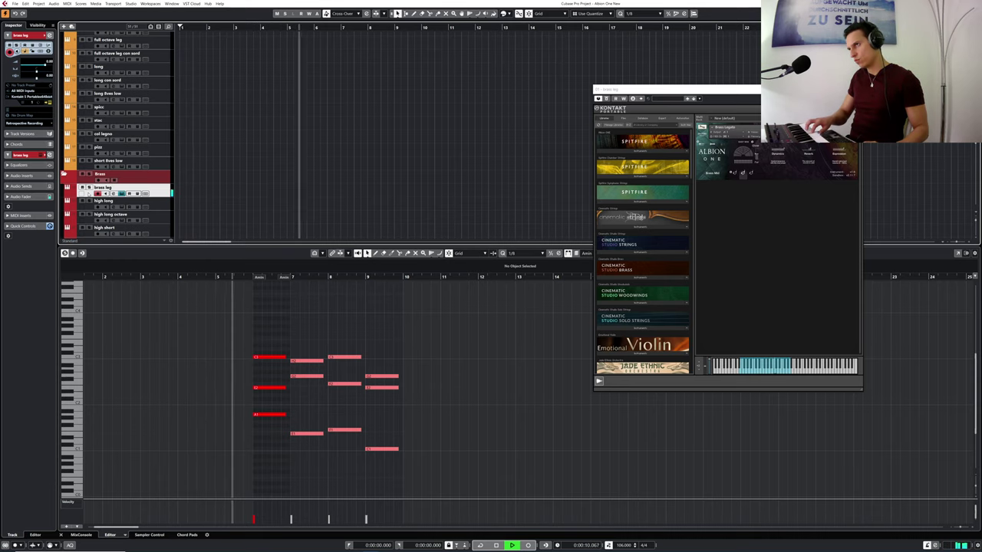
key(space)
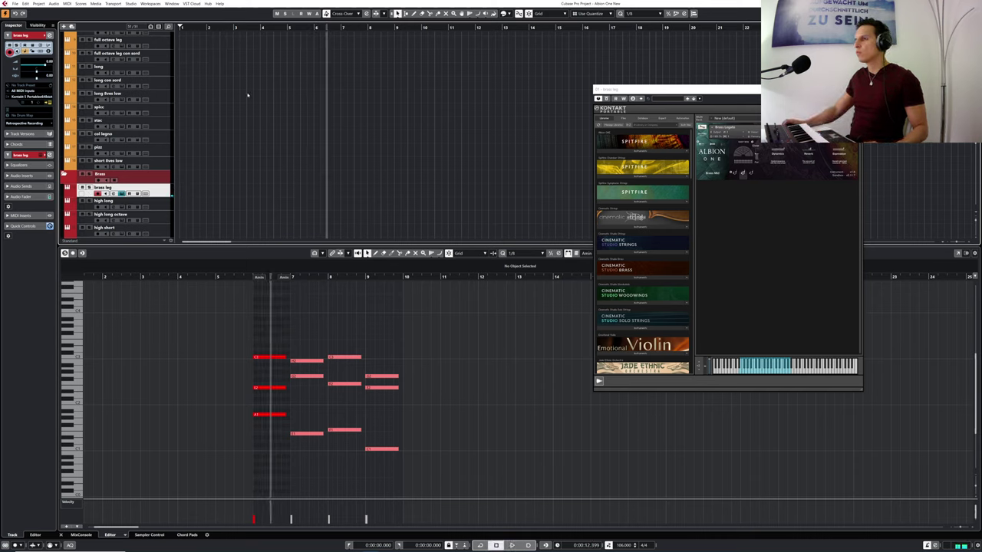
- Insert the retrospective recording on the brass leg track as a part from bar 1 and open it for note editing
scroll(253, 94, down, 2)
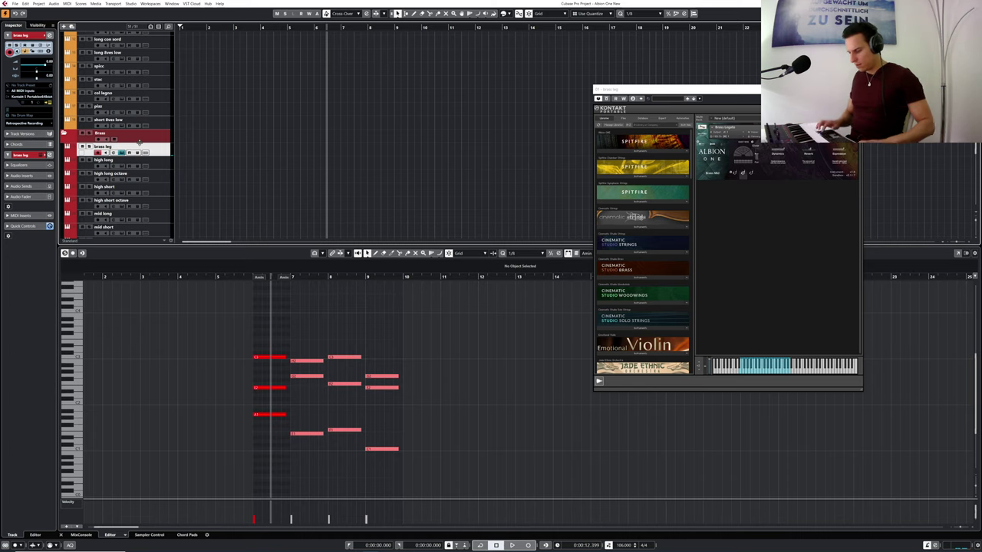
key(shift+KP_Multiply)
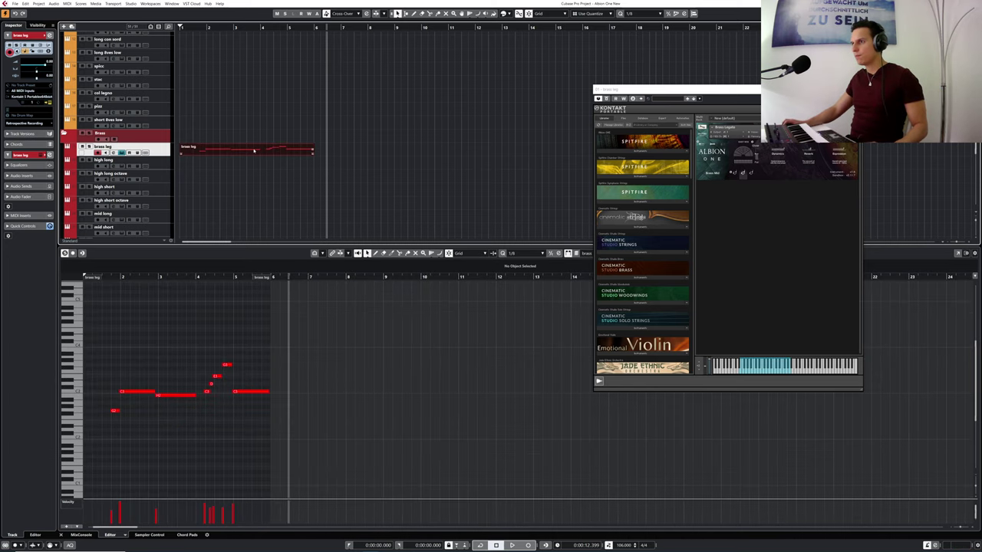
double_click(254, 151)
- Quantize all the recorded brass leg notes to 1/8 and set the playback position just before the first note
drag(108, 352, 256, 427)
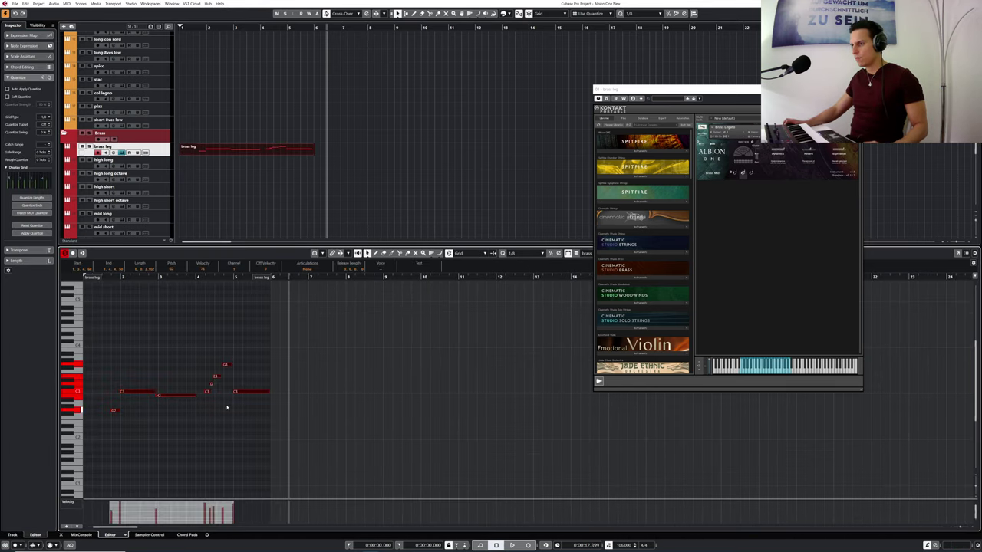
drag(125, 281, 174, 377)
key(ctrl+Right)
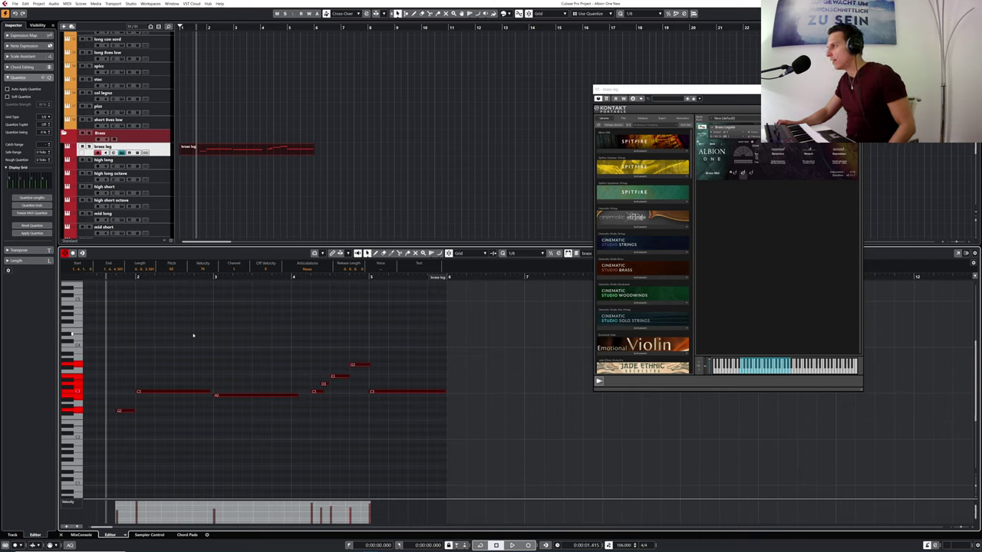
click(122, 375)
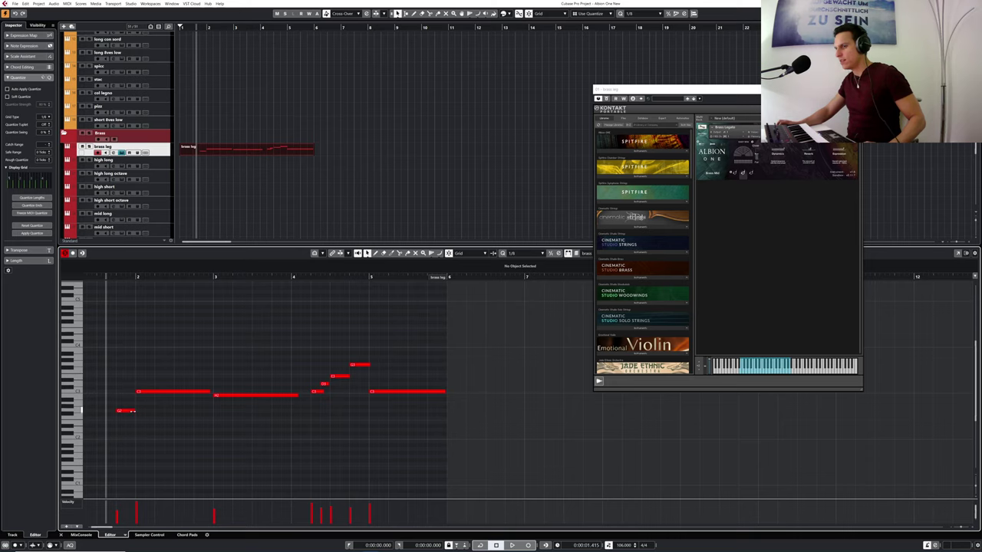
- Turn off snapping, shorten the first brass leg note to end just before bar 2, and listen to the transition
click(134, 412)
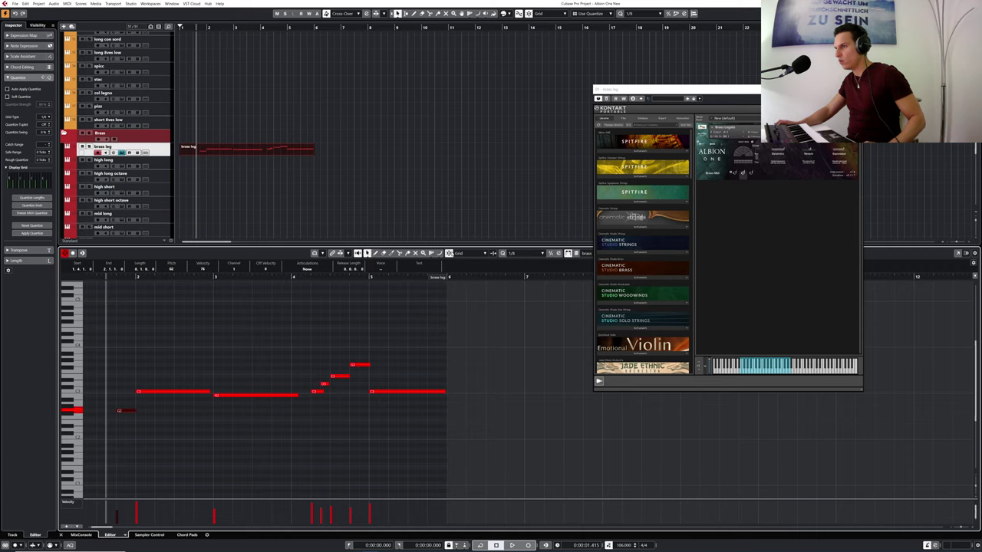
drag(135, 412, 132, 411)
key(space)
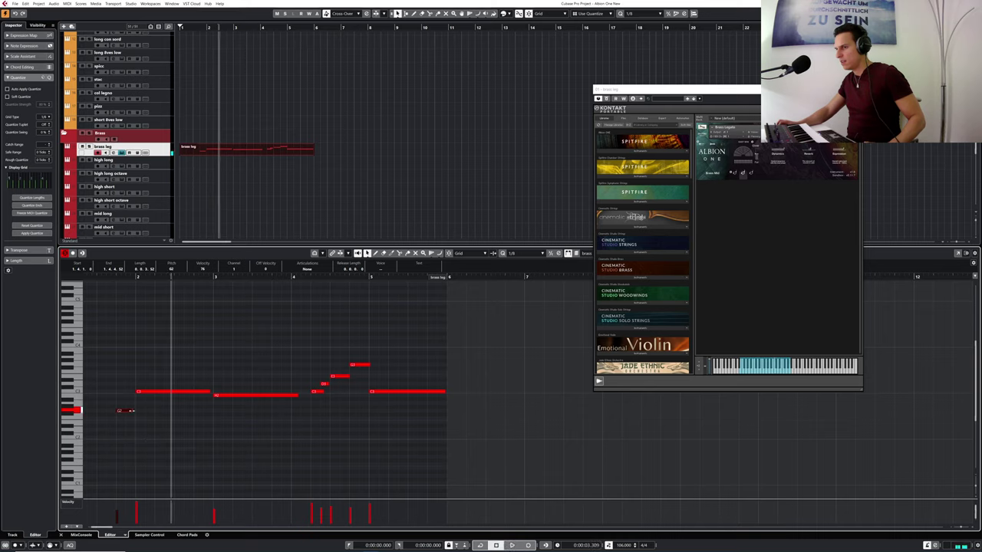
drag(132, 411, 134, 411)
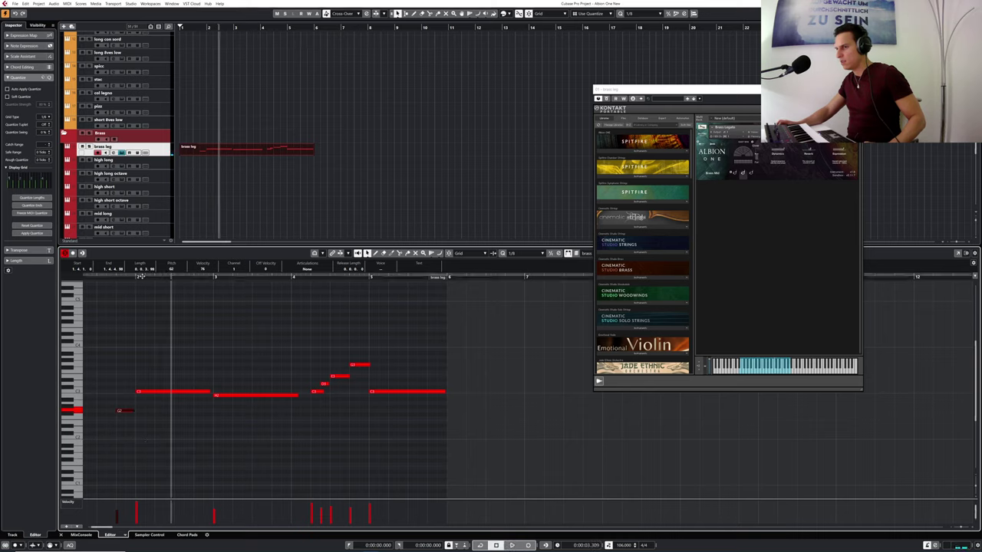
click(108, 276)
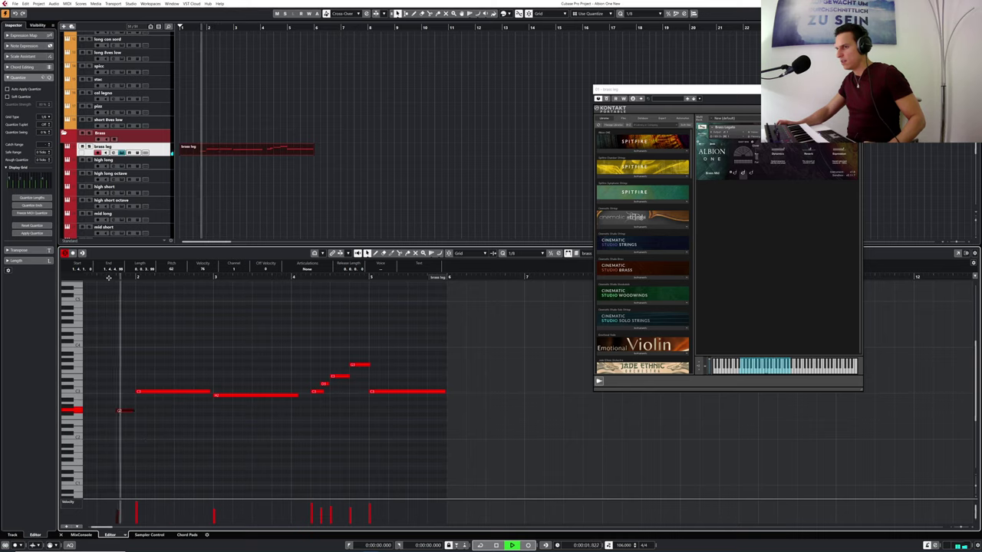
- Extend the first brass leg note slightly past the start of bar 2 to overlap the next note, and listen to the legato
drag(132, 411, 139, 411)
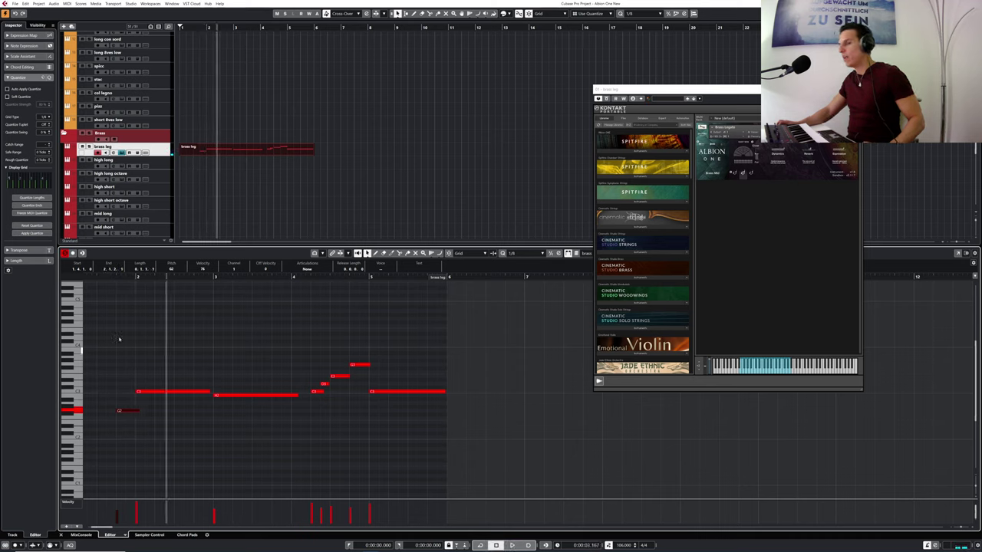
double_click(109, 278)
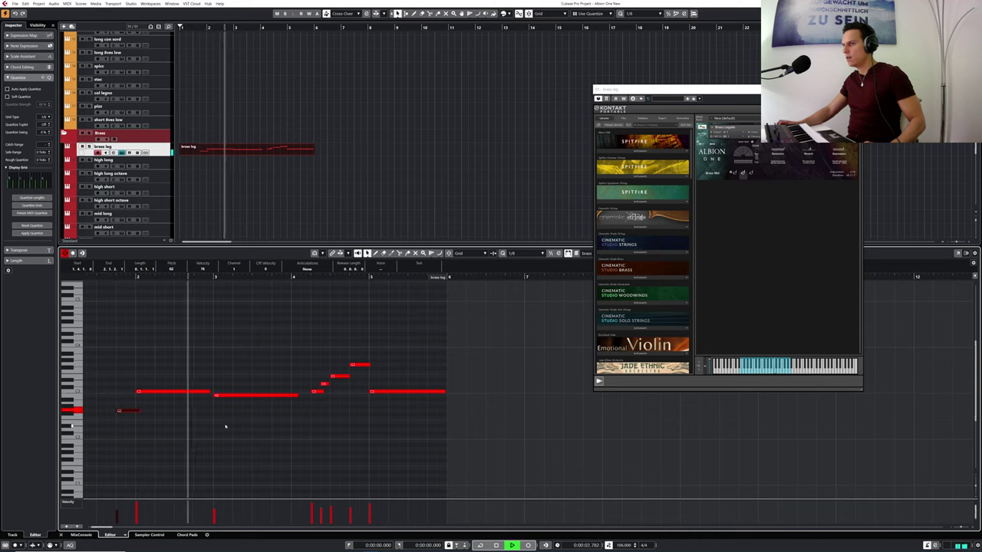
key(space)
- Extend the bar 2 note slightly into bar 3, listen to the transition, and trim the bar 3 note to the start of bar 4
click(207, 392)
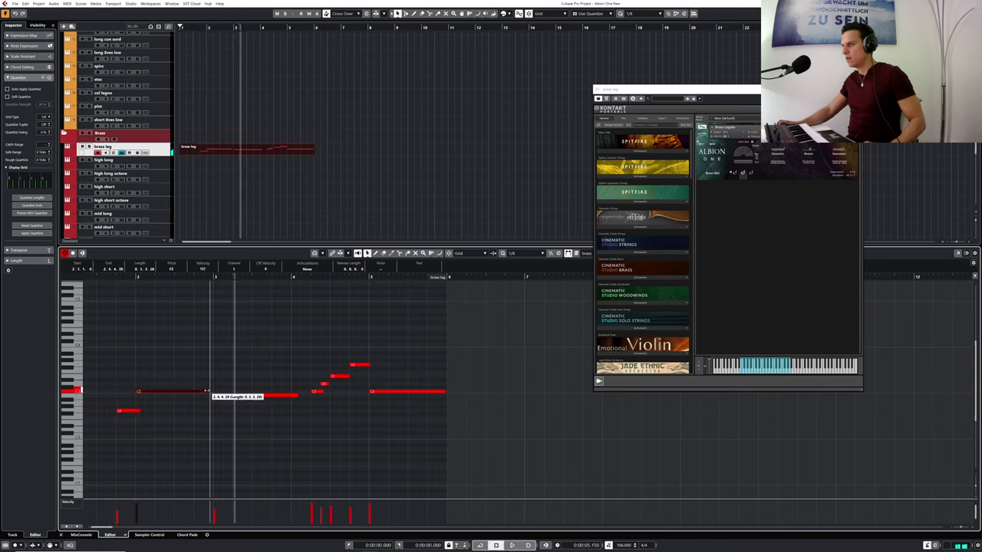
drag(110, 278, 112, 284)
key(space)
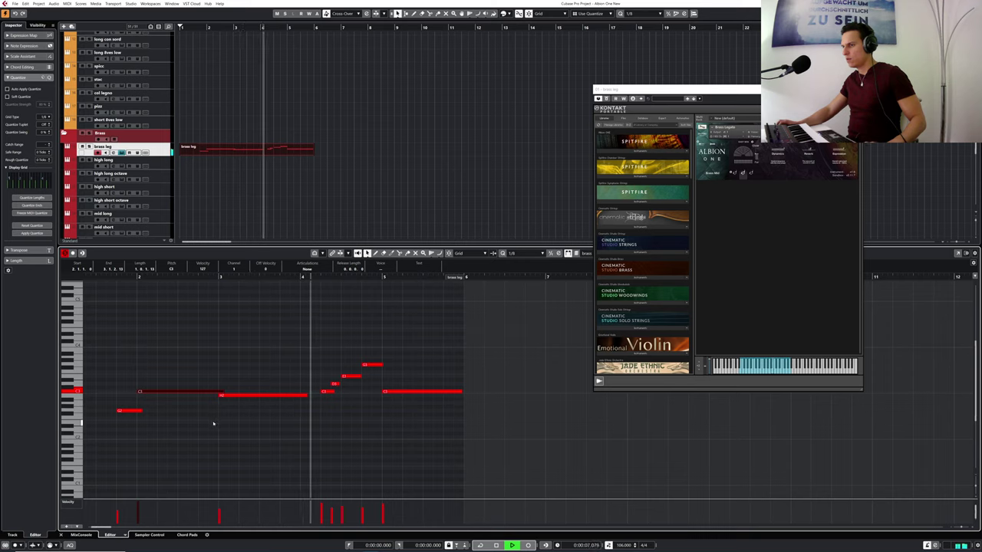
drag(304, 395, 300, 398)
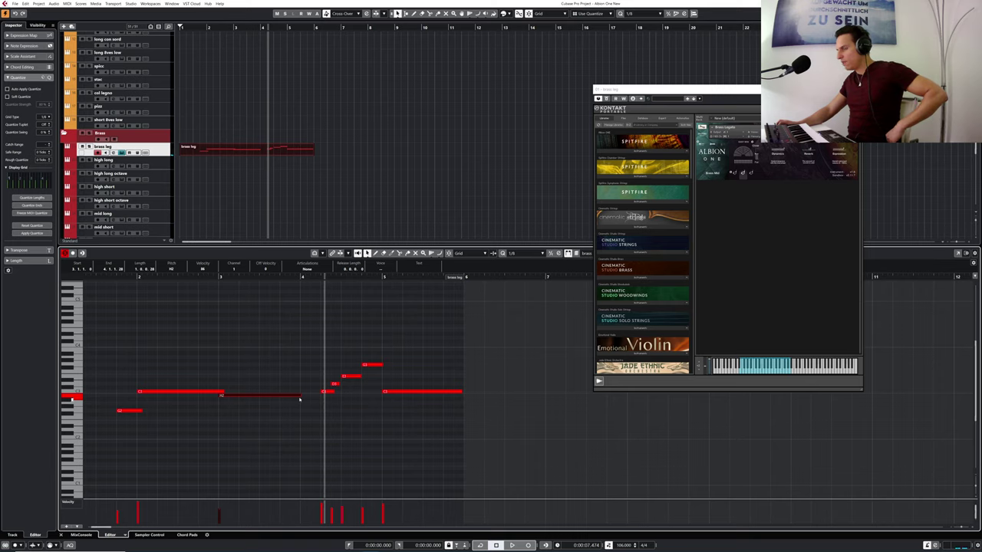
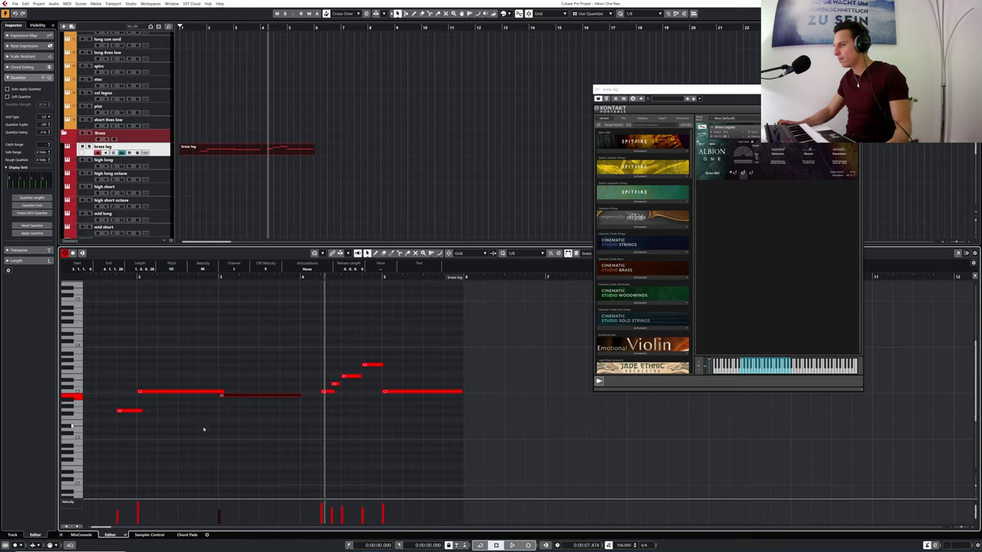
- Extend the short ascending brass leg notes in bar 4 so each slightly overlaps the next note, and listen to the melody
drag(315, 331, 370, 437)
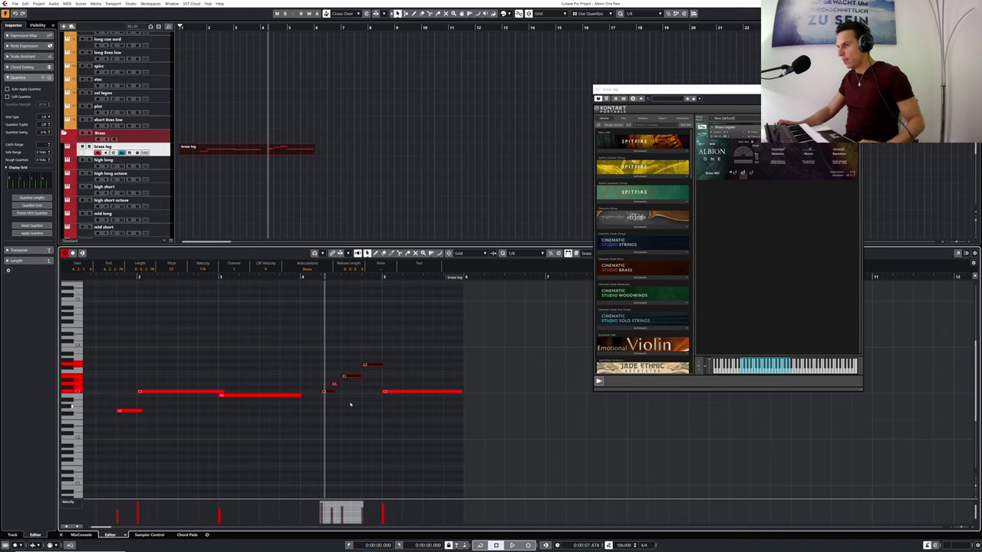
click(397, 392)
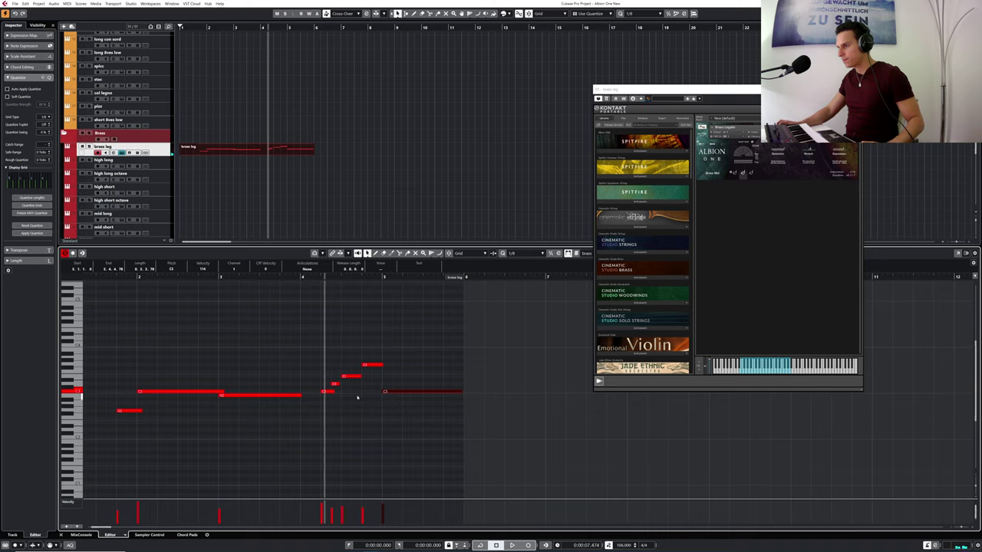
drag(317, 341, 344, 401)
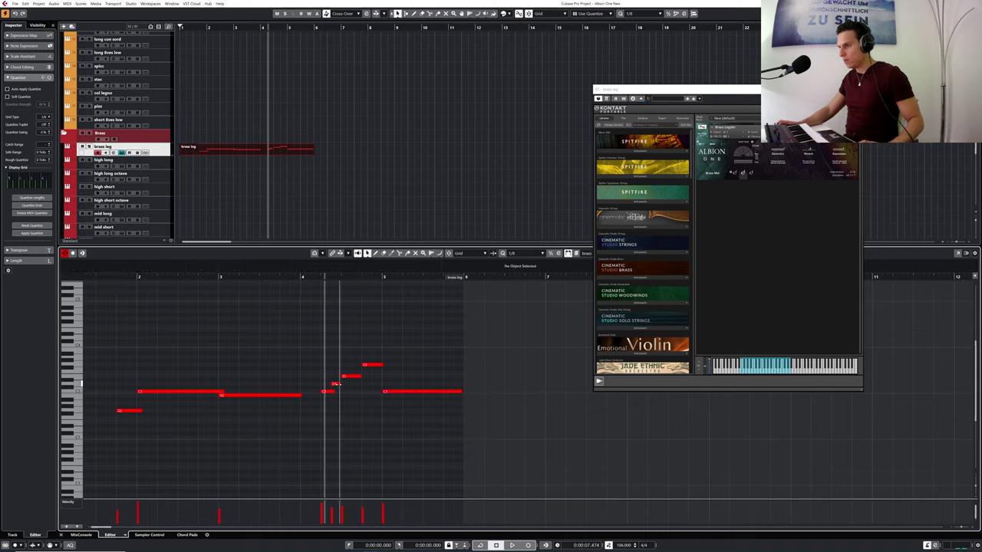
click(334, 384)
drag(359, 376, 363, 377)
drag(348, 284, 336, 285)
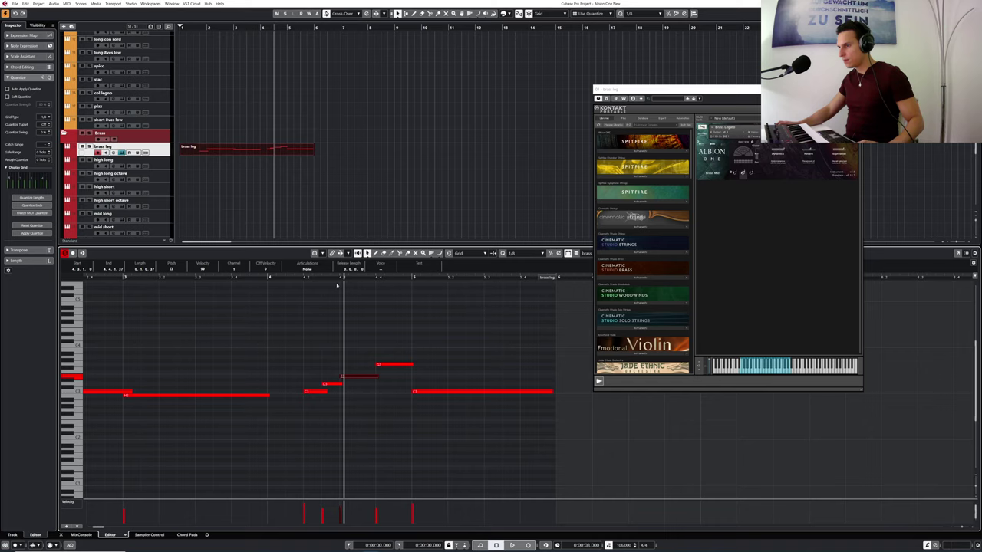
click(337, 384)
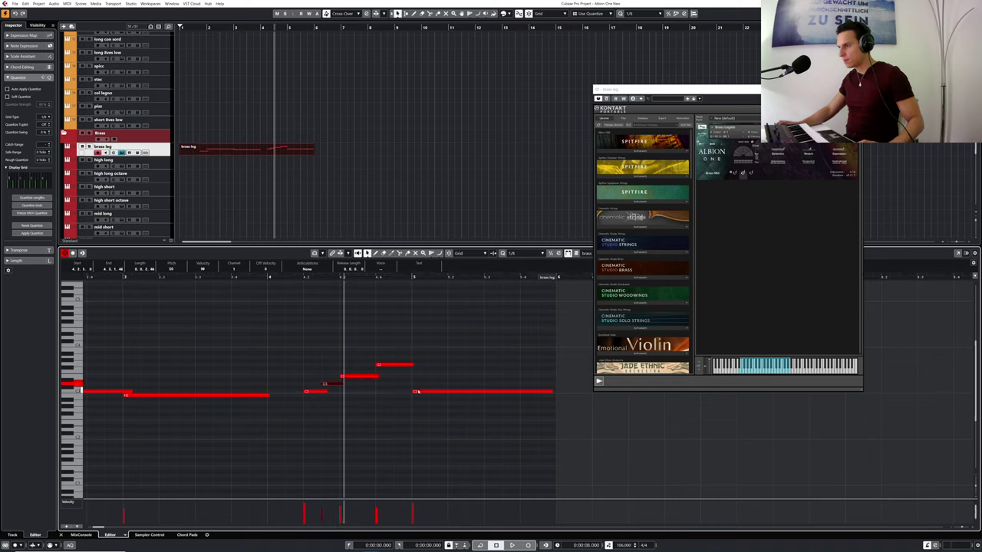
drag(412, 365, 419, 365)
drag(215, 278, 142, 274)
key(space)
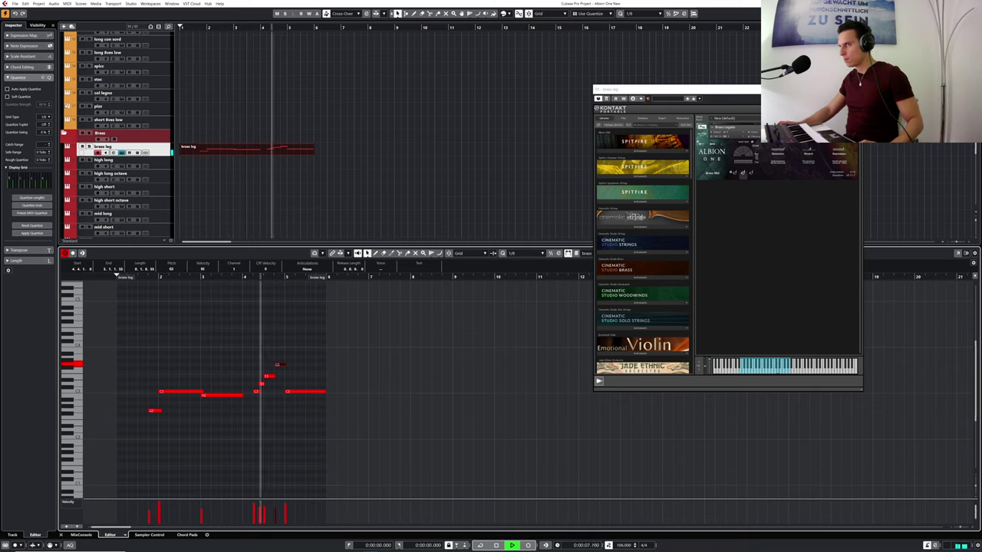
key(space)
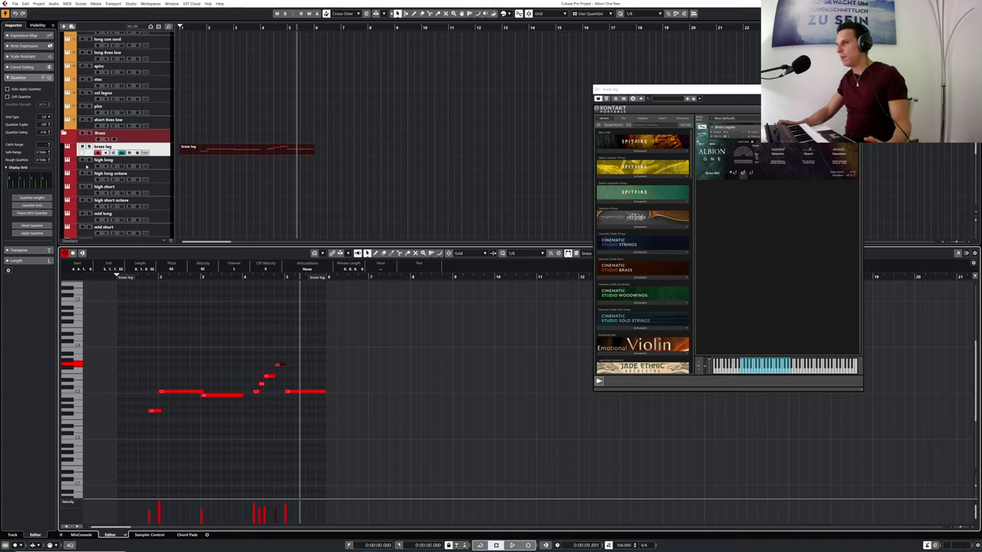
- Try a track delay of -60 ms on the brass leg track and listen from the project start
click(89, 153)
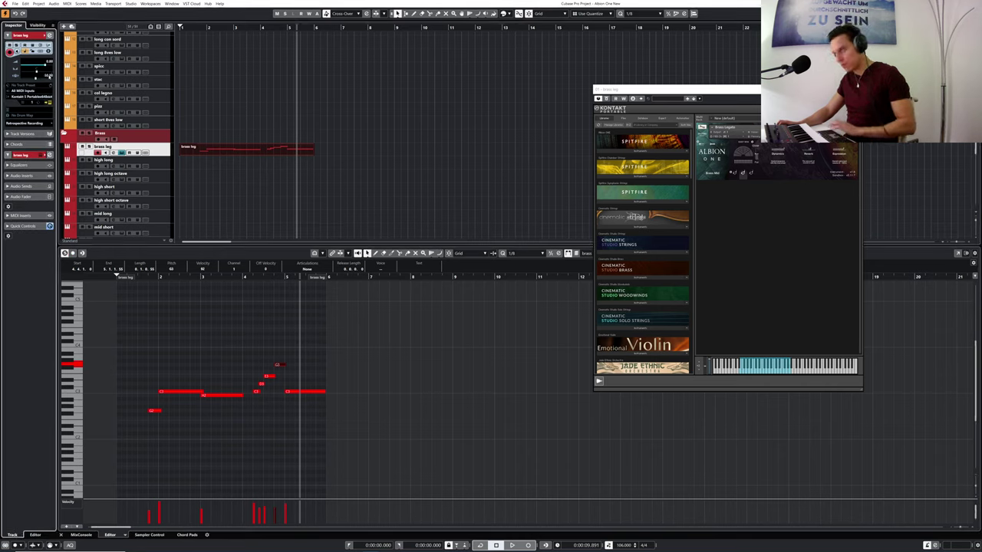
double_click(180, 27)
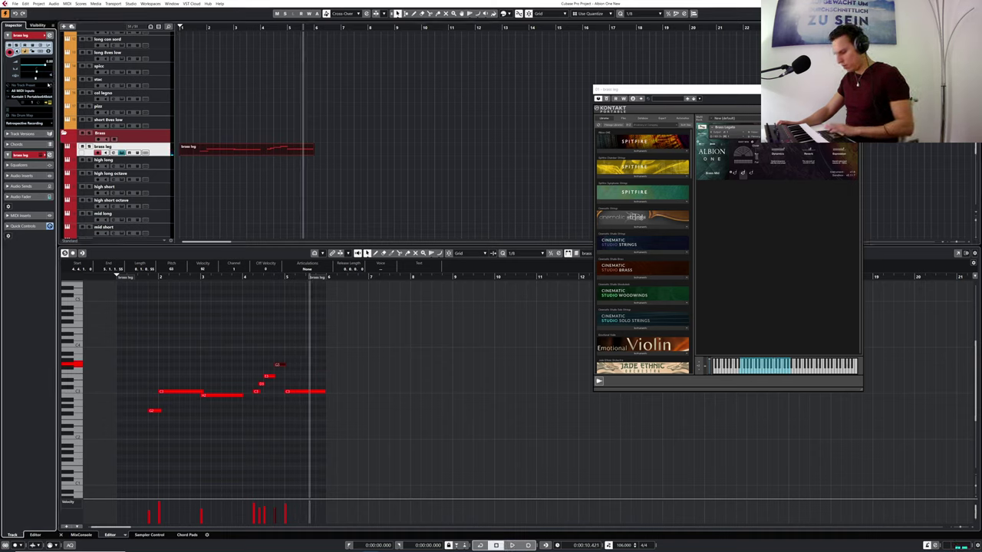
click(182, 27)
key(space)
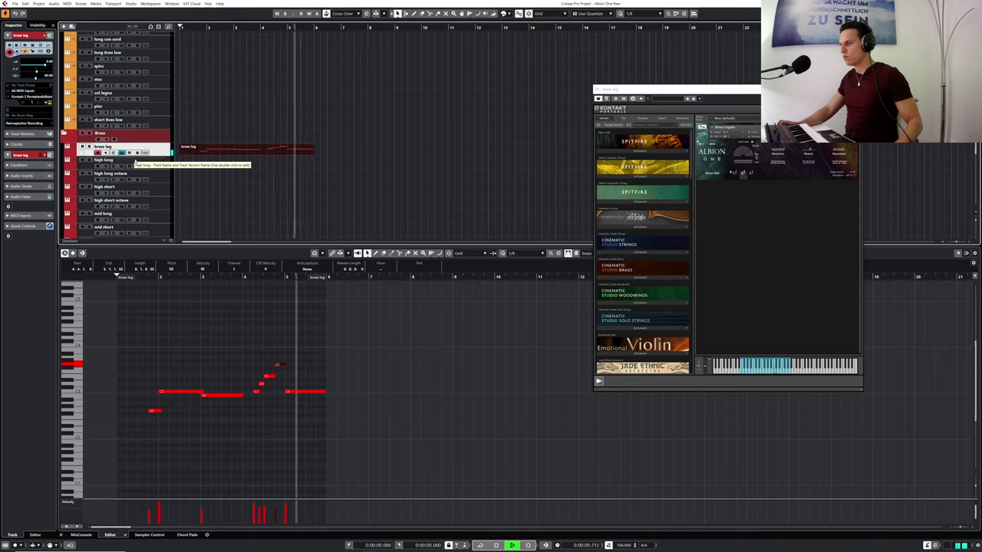
key(space)
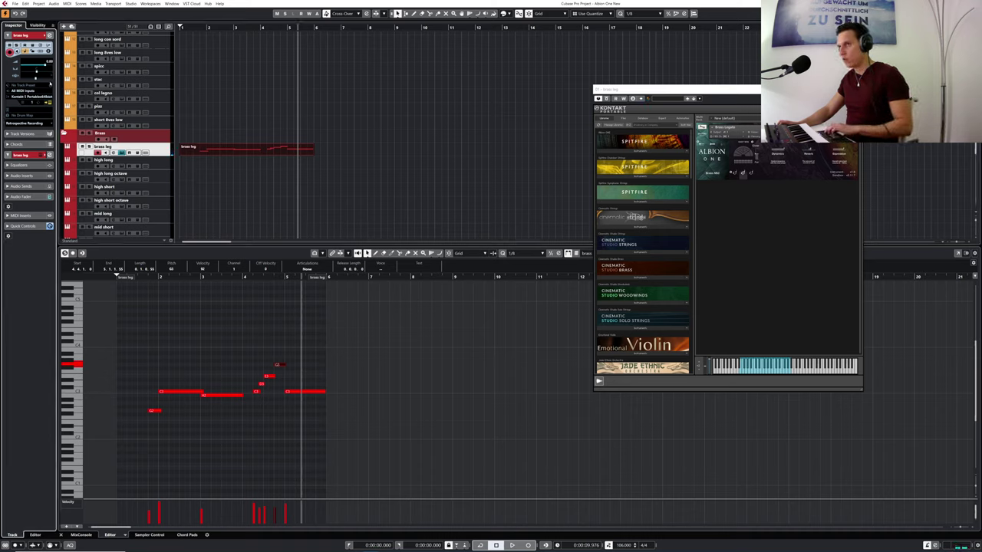
- Try a brass leg track delay of -75 ms, listening to the melody soloed and with the other tracks
key(space)
click(90, 146)
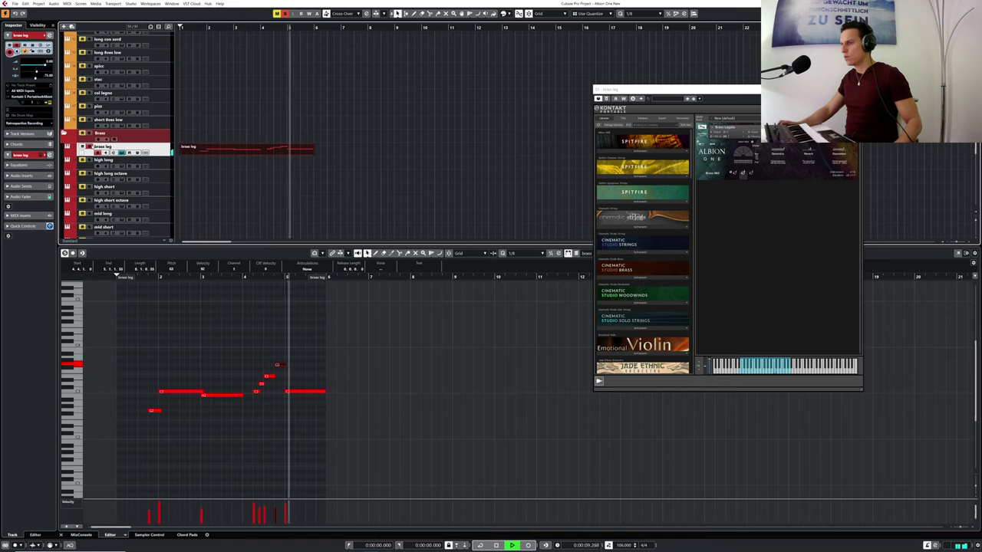
key(space)
drag(265, 30, 262, 34)
key(space)
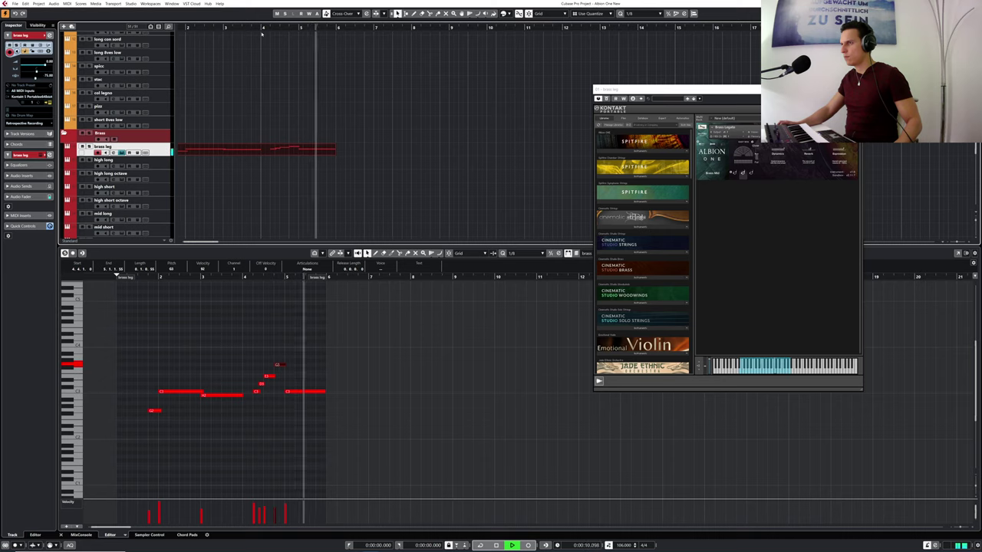
- Set the brass leg track delay to -80 ms and listen to the melody with the arrangement from the start
click(239, 28)
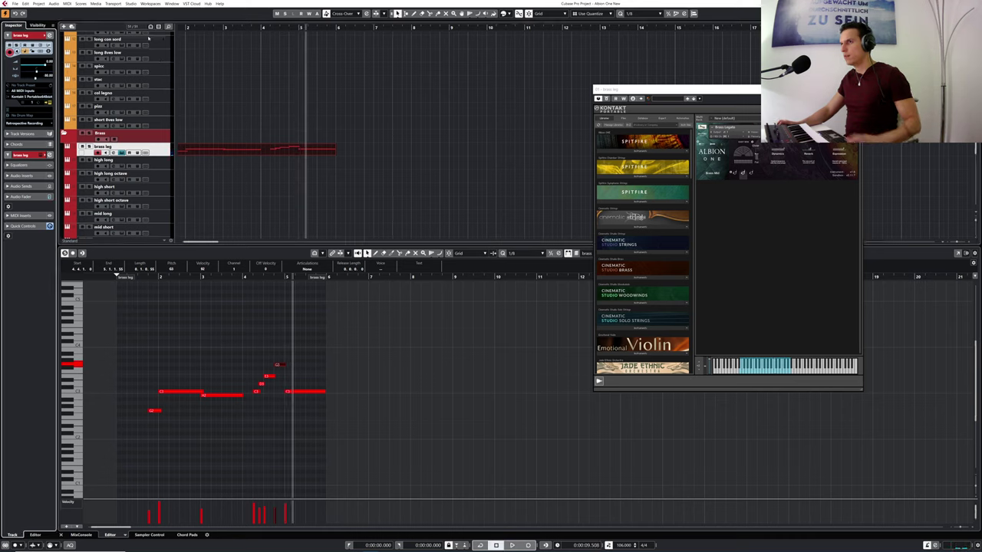
click(184, 28)
key(space)
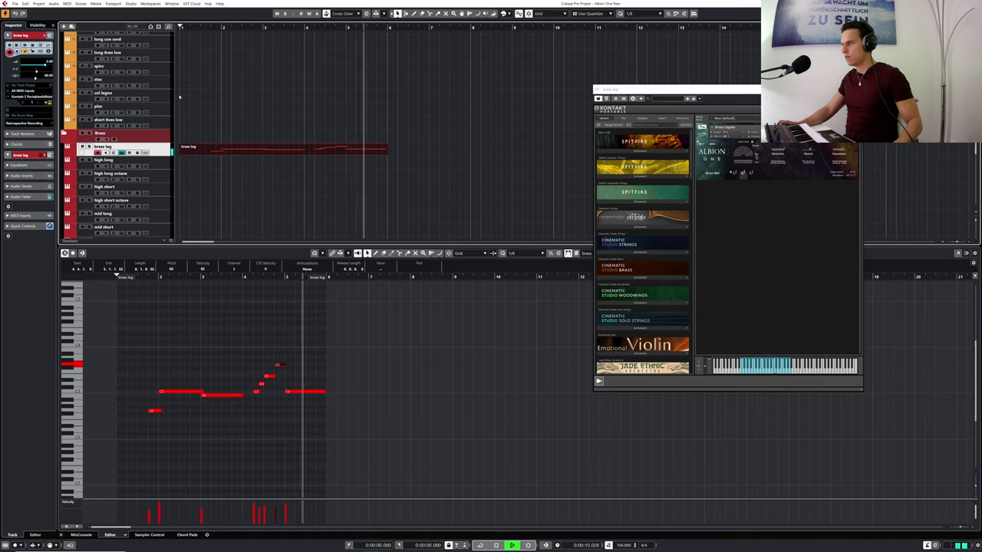
key(space)
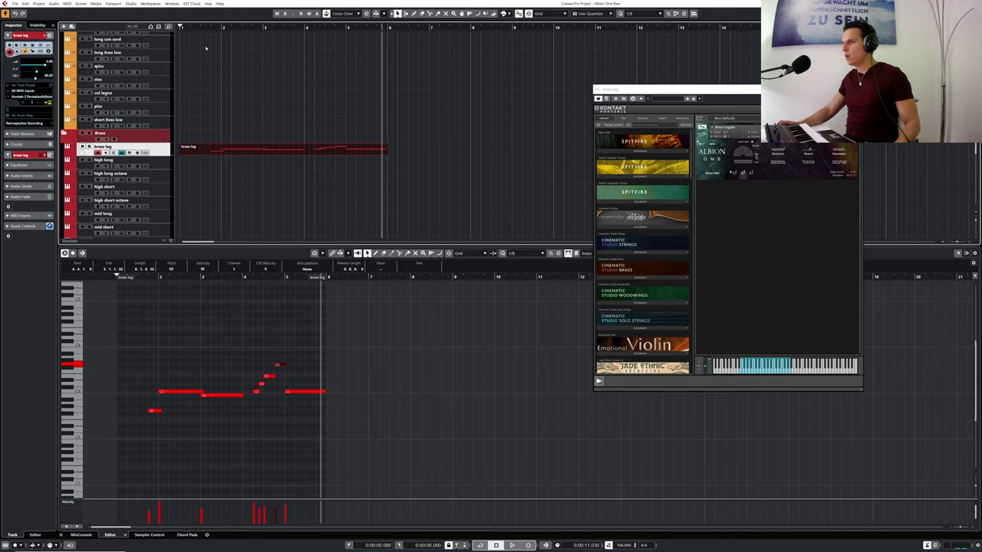
- Return to the full project view, select the strings long track, and open its Kontakt instrument beside the arrangement
drag(210, 29, 166, 30)
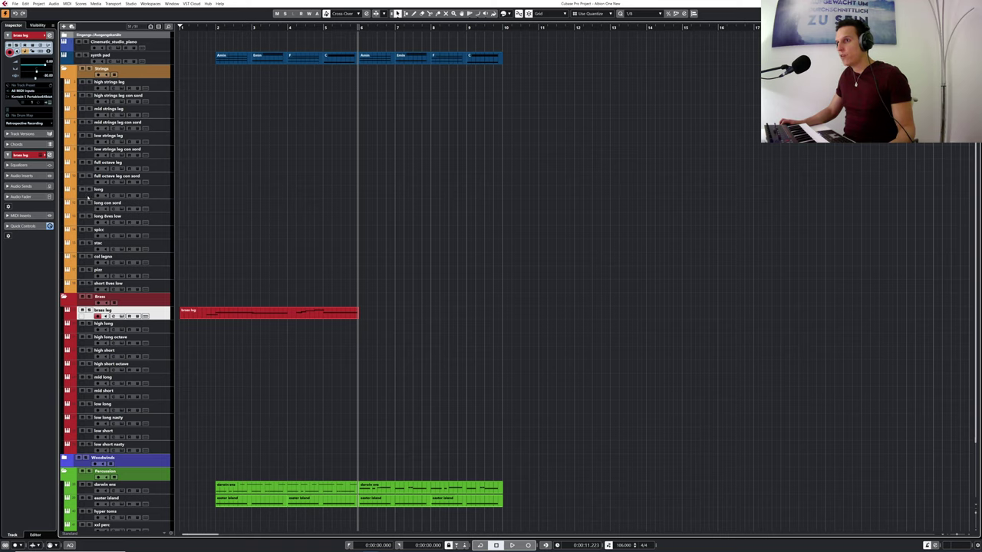
click(89, 196)
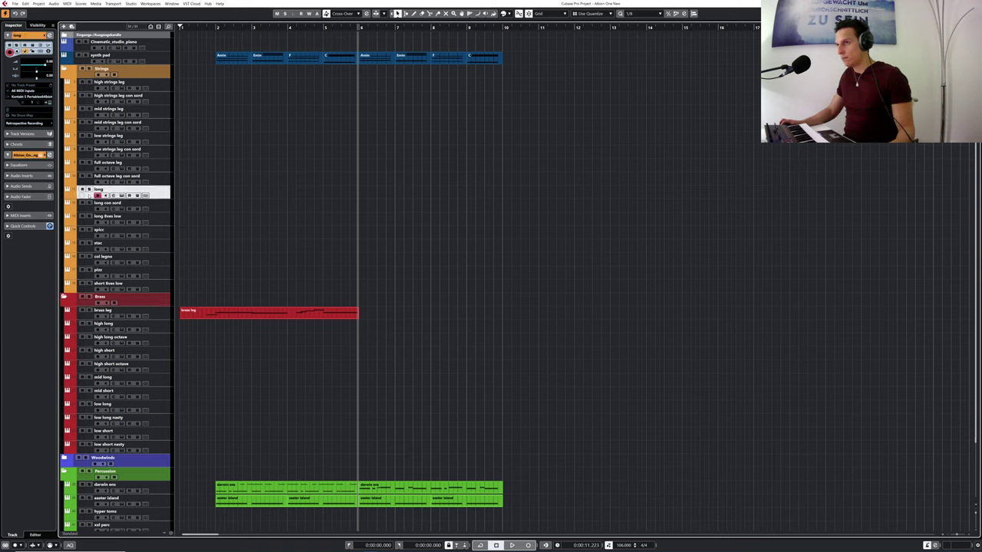
click(120, 194)
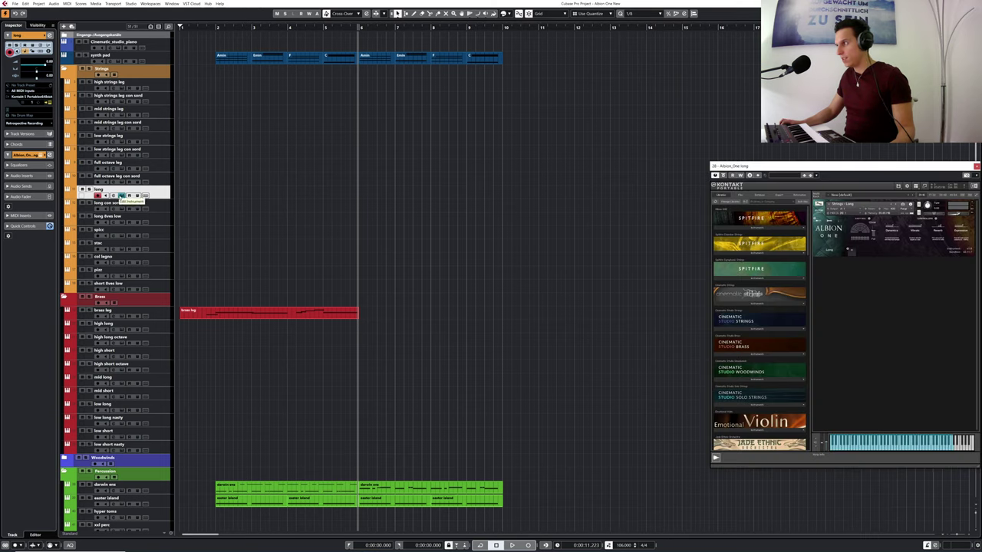
drag(840, 176, 681, 68)
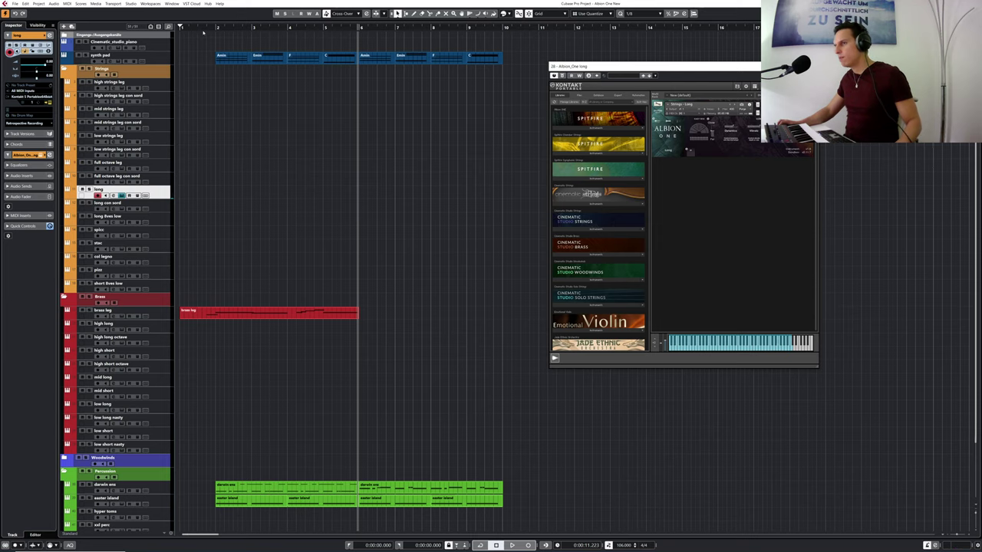
- Play the arrangement from bar 1 to hear the brass melody with the synth pad and percussion
drag(203, 32, 194, 30)
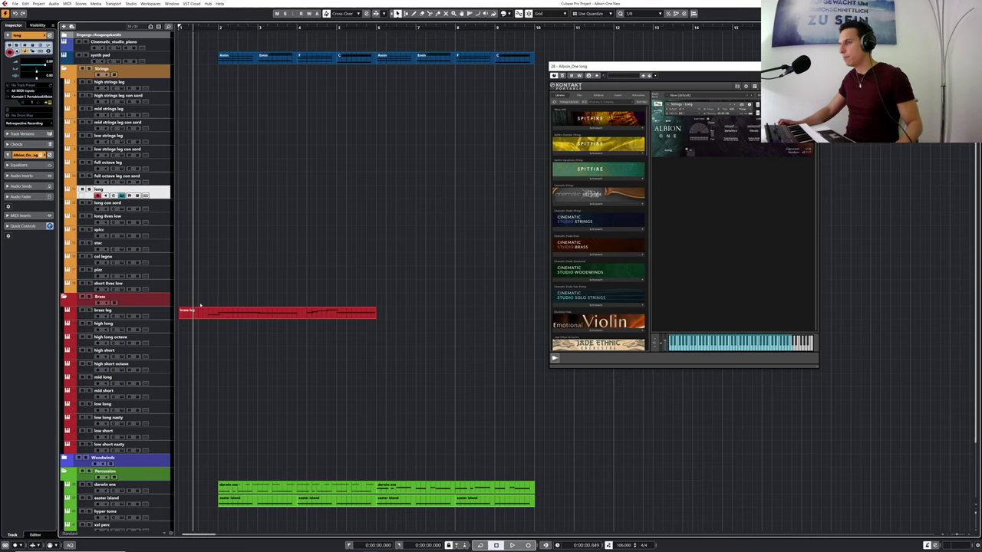
key(space)
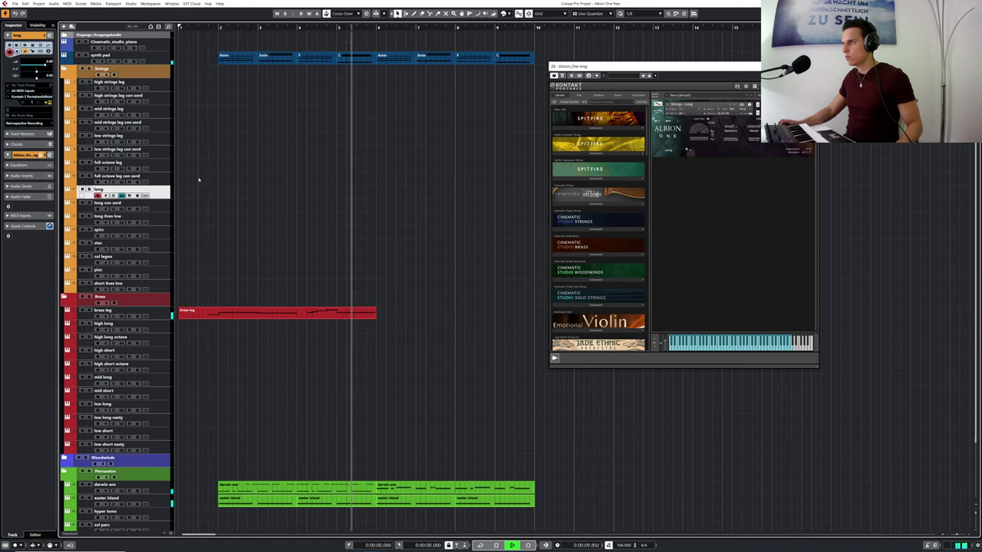
key(space)
- Try recording a chord take on the strings long track from the project start, and delete the recorded clip
drag(193, 29, 166, 33)
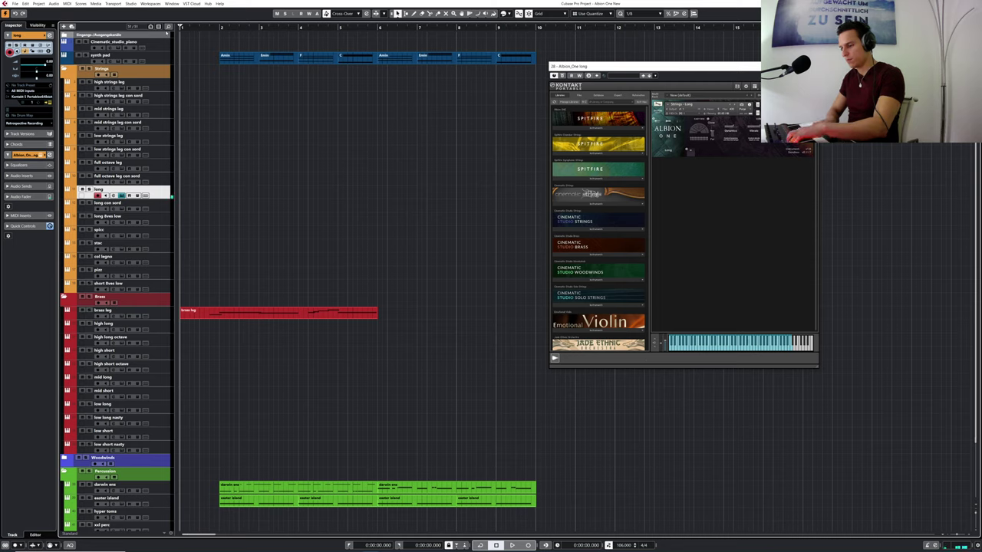
key(KP_Multiply)
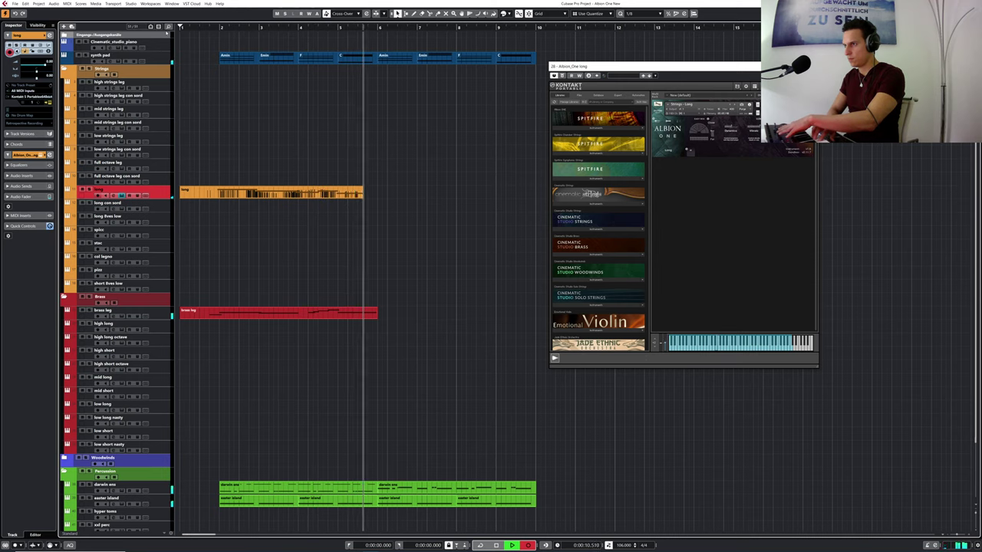
key(space)
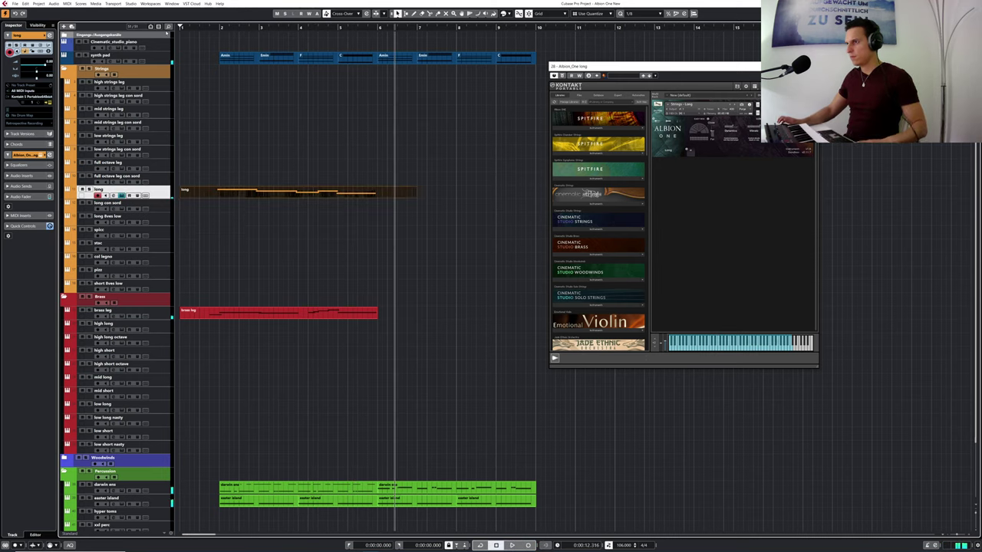
click(247, 193)
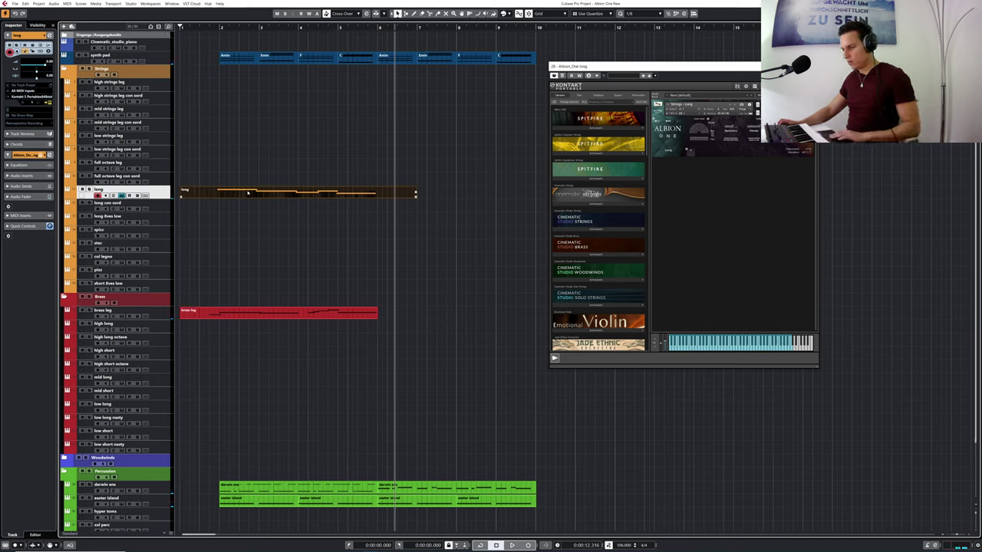
key(Delete)
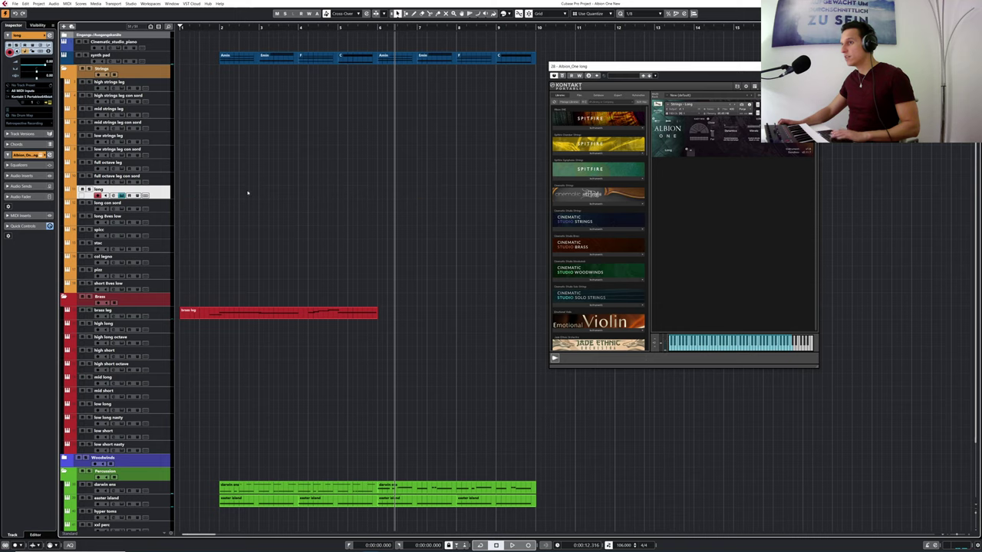
- Solo the synth pad and strings long tracks and set the playback position just before bar 2
drag(213, 30, 175, 32)
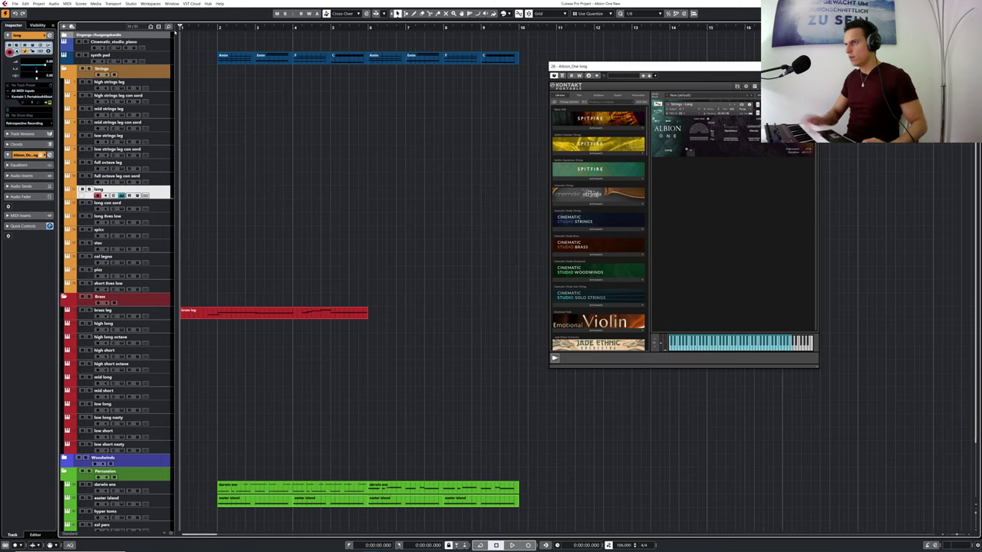
click(86, 56)
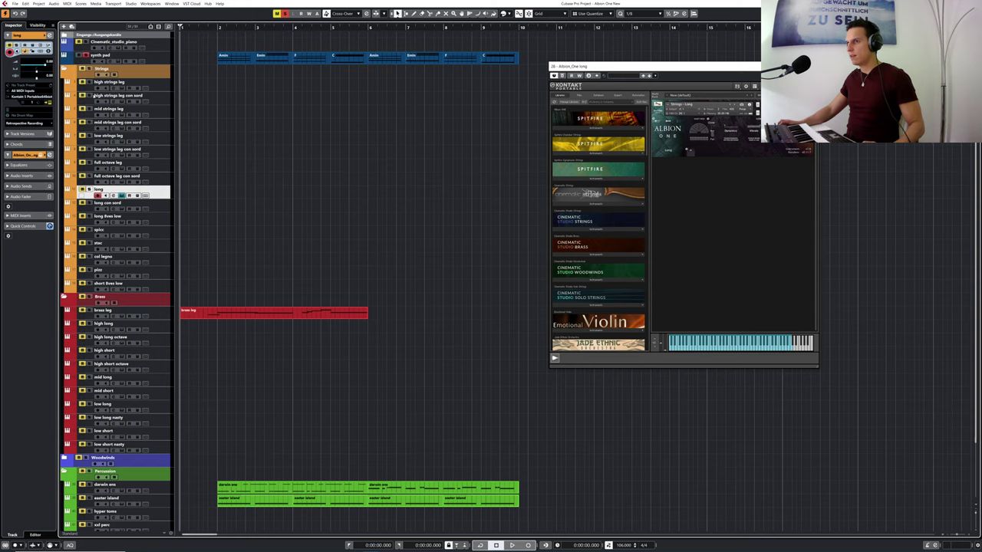
click(89, 189)
drag(213, 27, 213, 29)
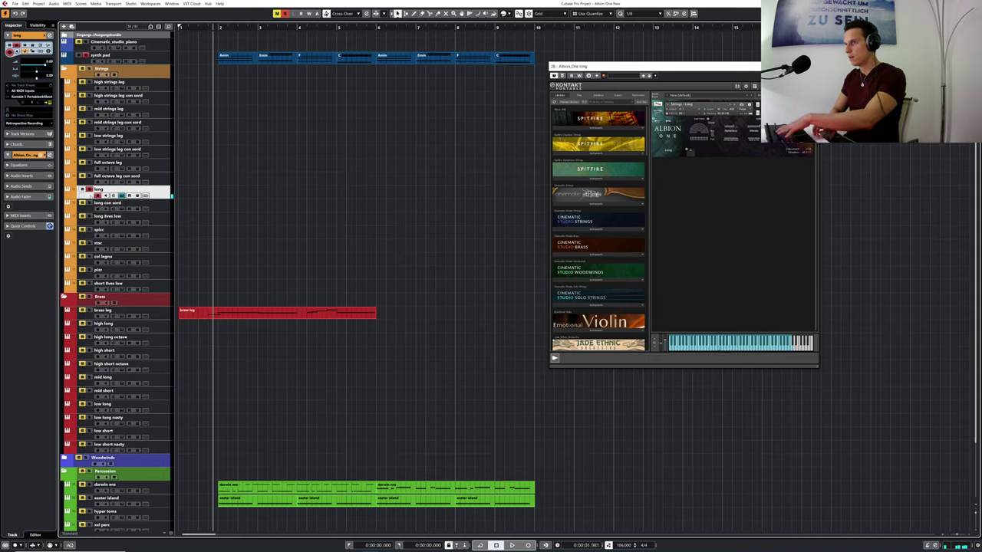
key(KP_Subtract)
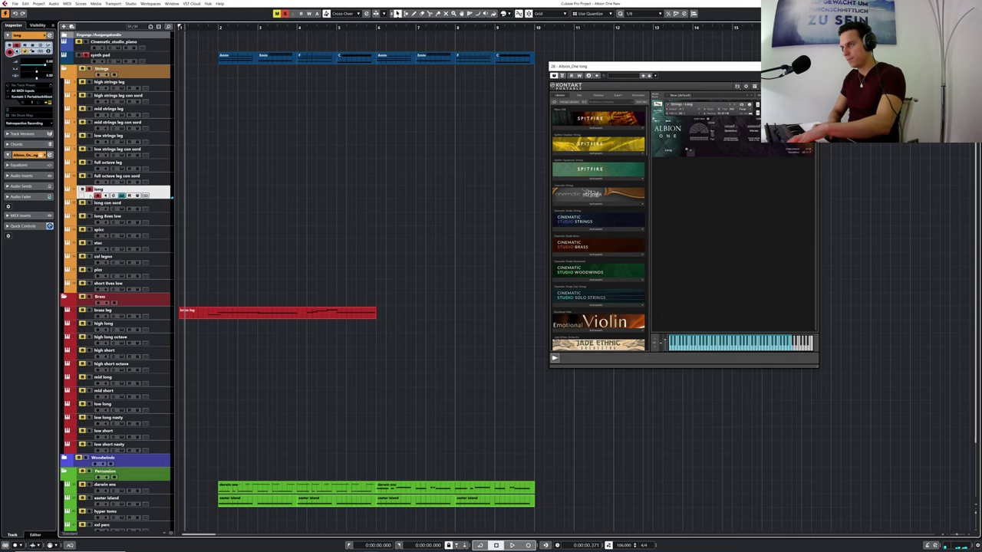
key(KP_Multiply)
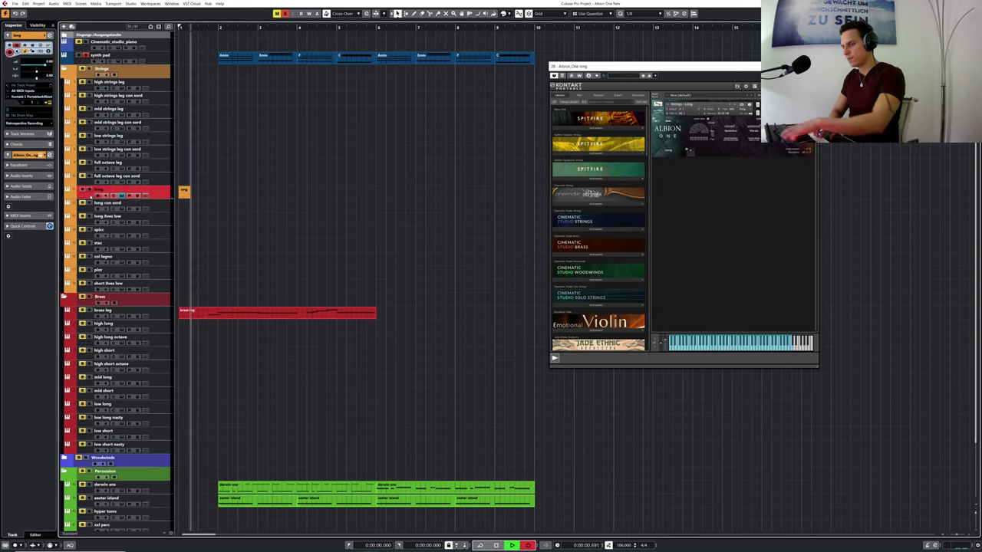
key(KP_0)
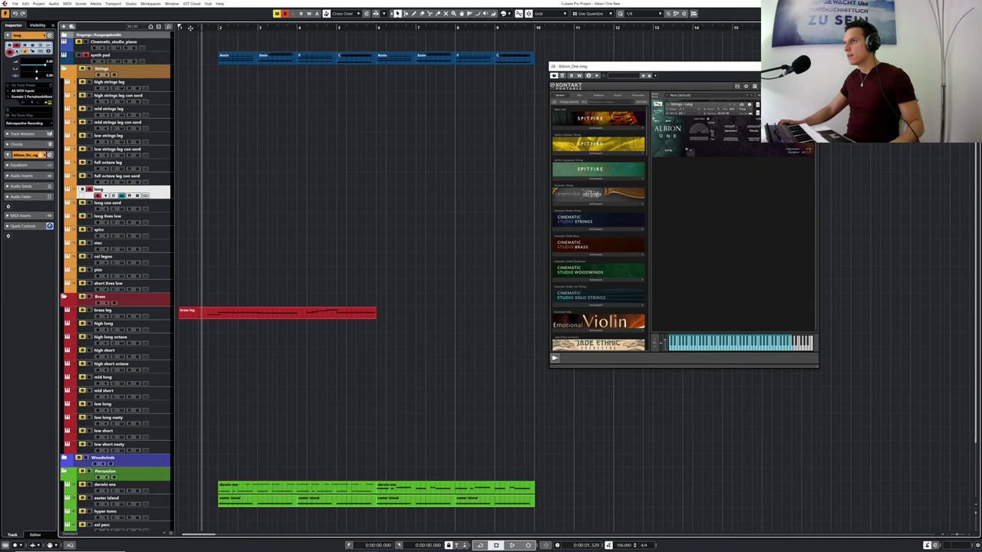
- Perform the string chords over playback from the project start and place the take as a clip on the long track
drag(190, 29, 173, 31)
key(space)
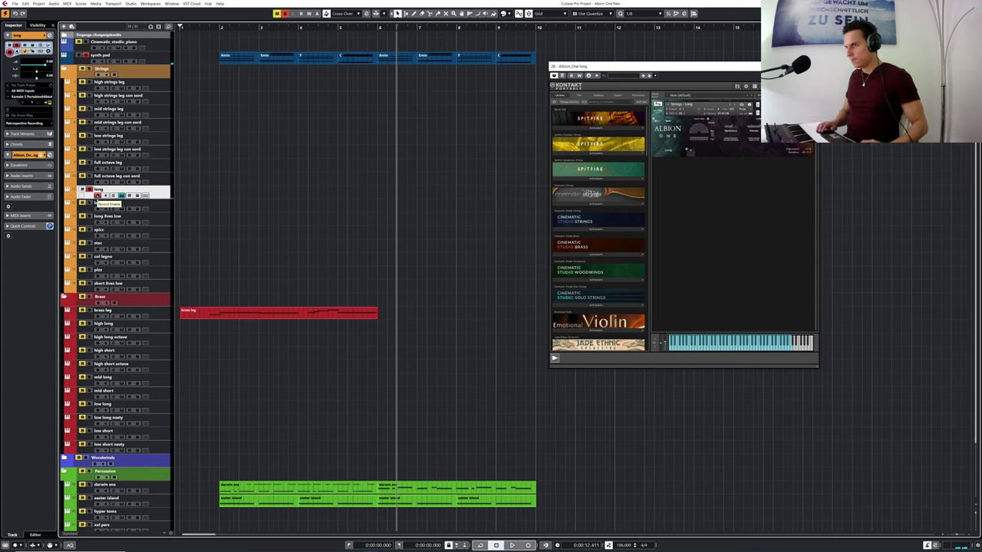
key(ctrl+v)
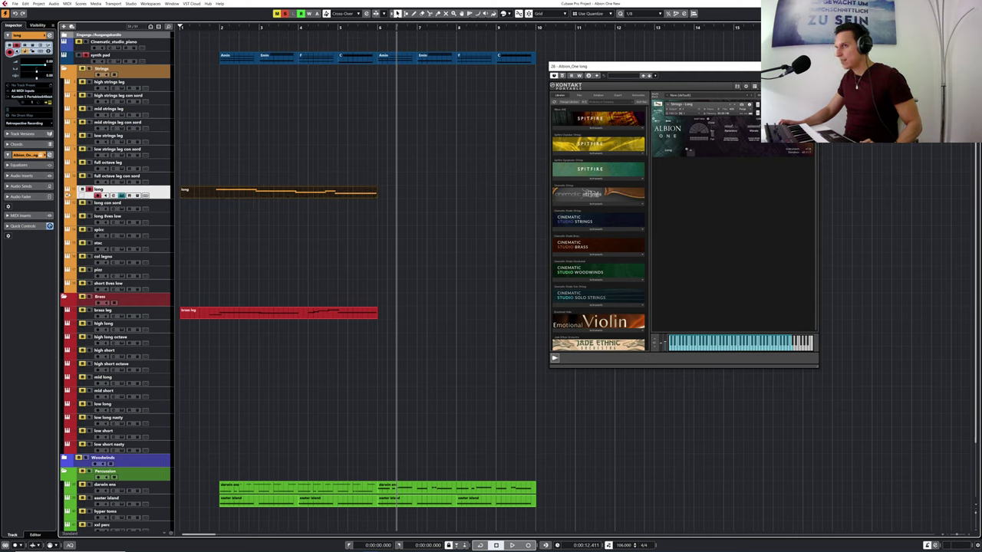
- Show the modulation and expression automation lanes of the strings long track and enlarge both
click(69, 197)
click(116, 205)
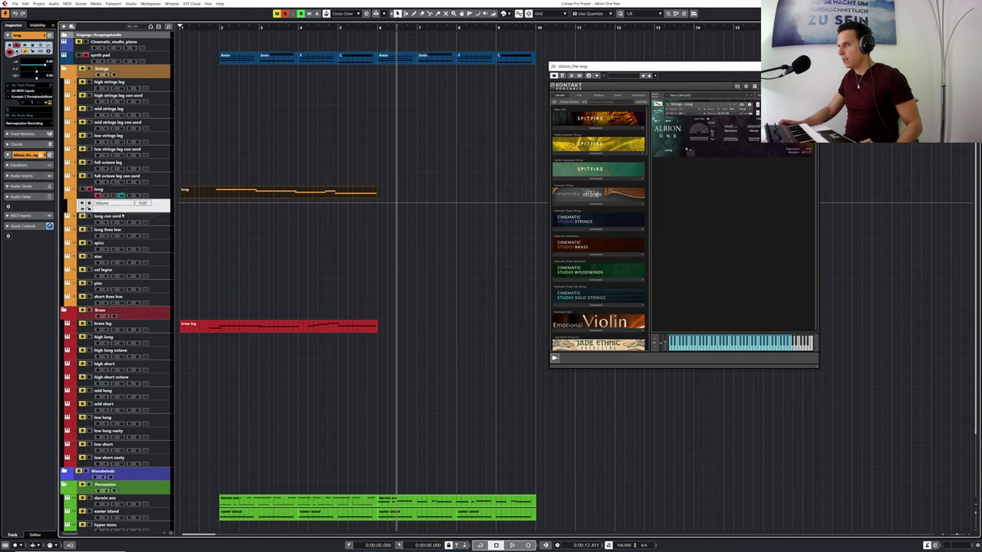
click(108, 203)
click(119, 209)
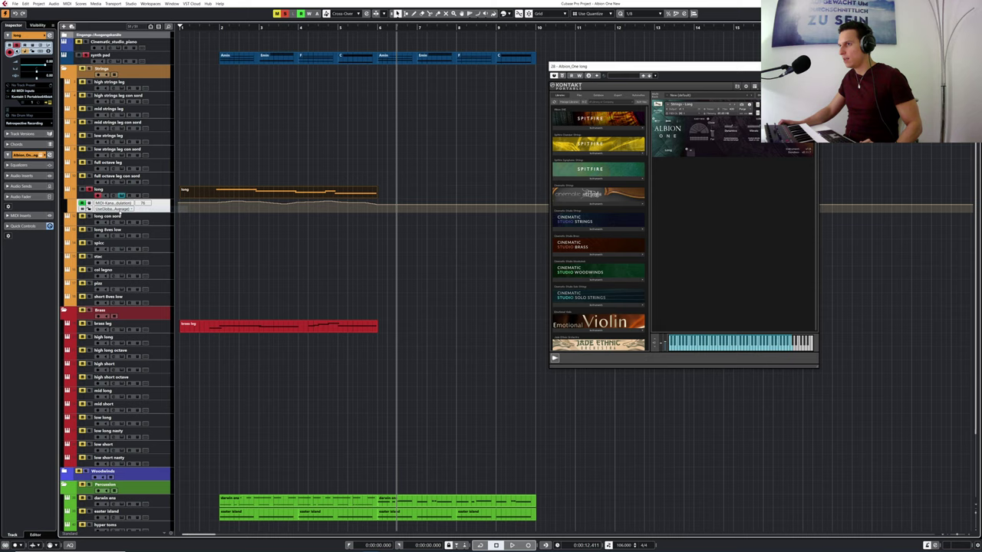
drag(135, 213, 135, 249)
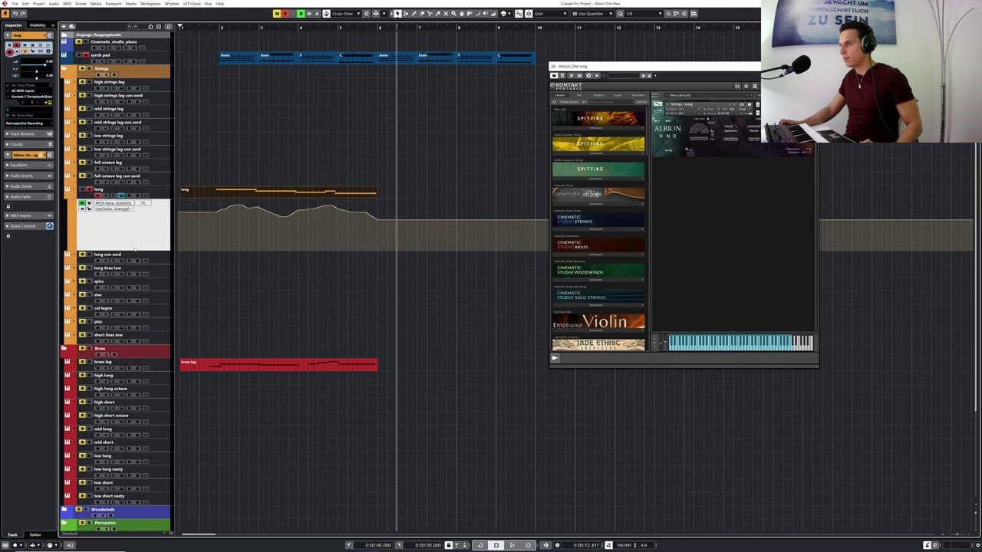
click(70, 249)
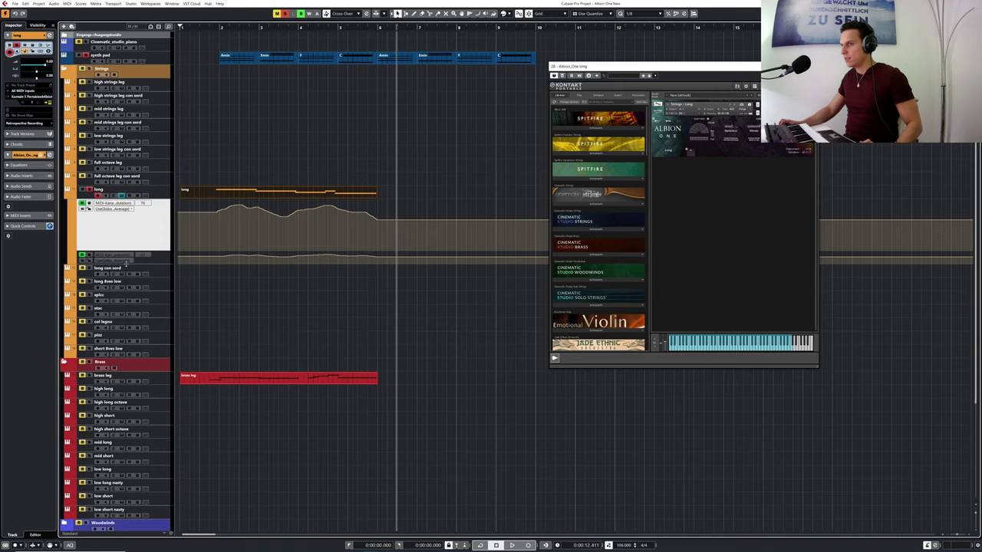
drag(132, 262, 136, 311)
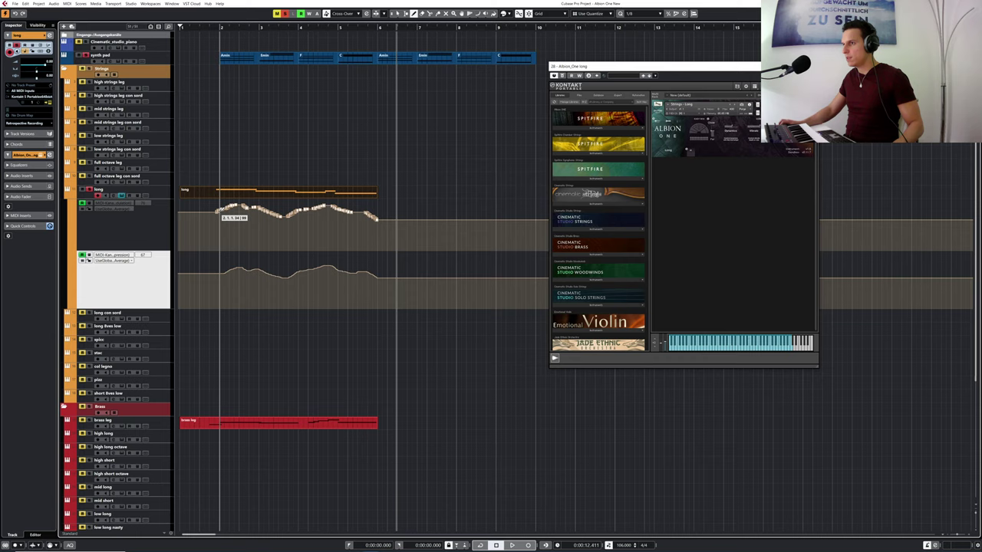
- Clear all solos and play the arrangement from just before bar 2 to hear the long strings in context
click(213, 28)
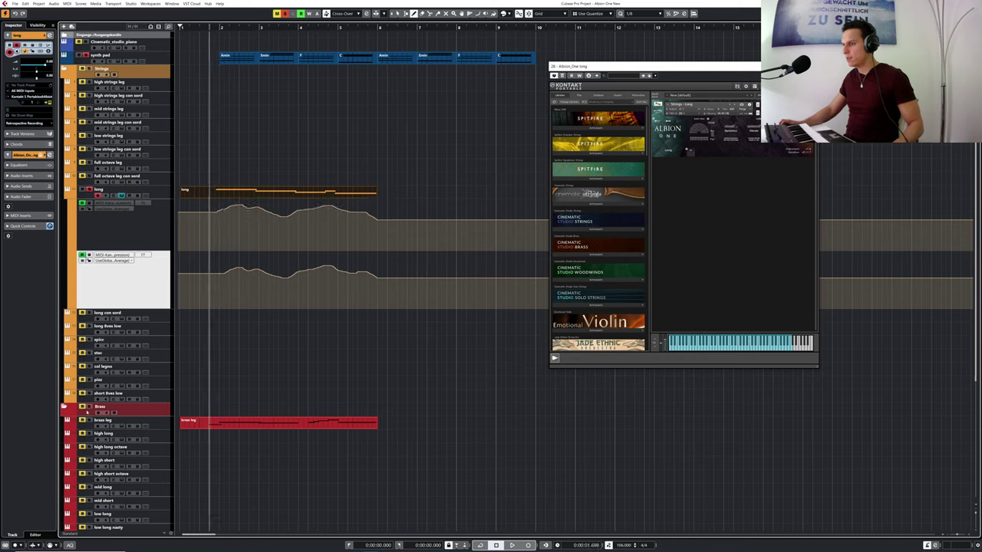
key(space)
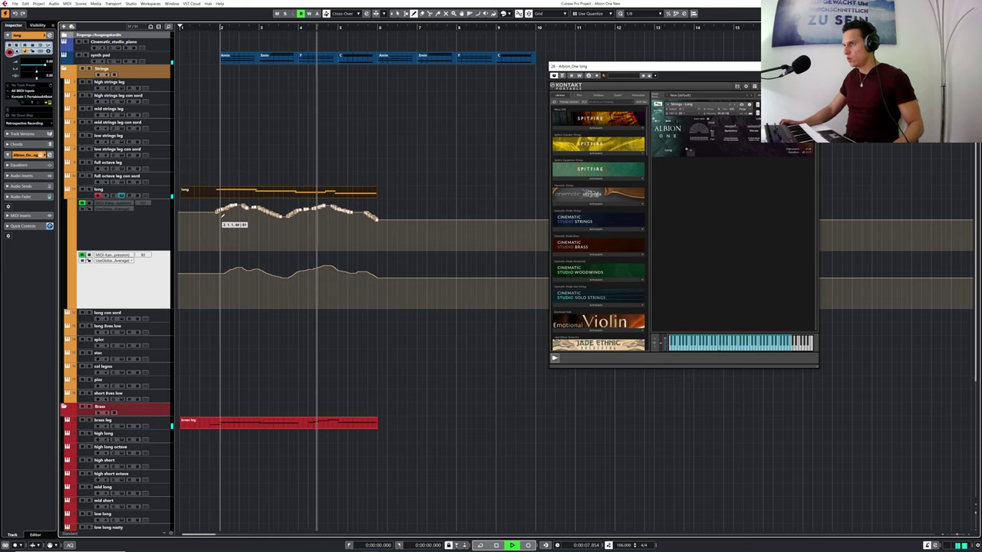
key(space)
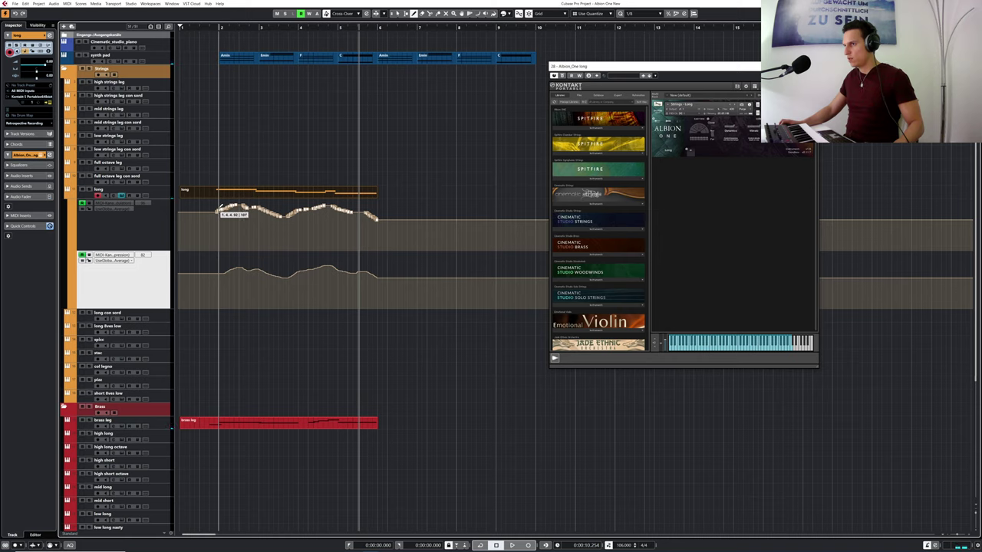
- Redraw the modulation and expression curves as smooth swells from bar 2 to bar 6, deleting the lower lead-in points before bar 2
click(219, 207)
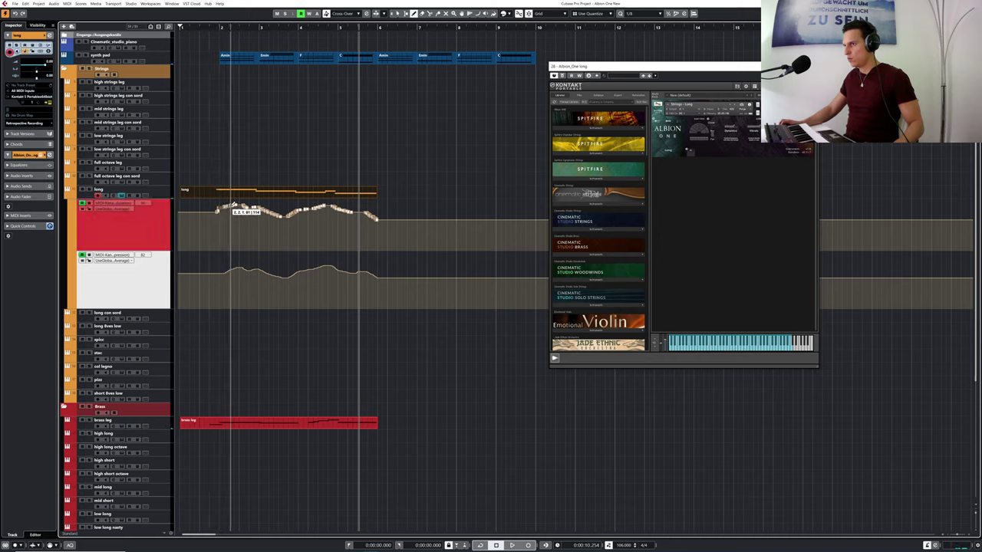
mouse_move(269, 215)
mouse_down()
mouse_move(313, 206)
mouse_move(376, 221)
mouse_up()
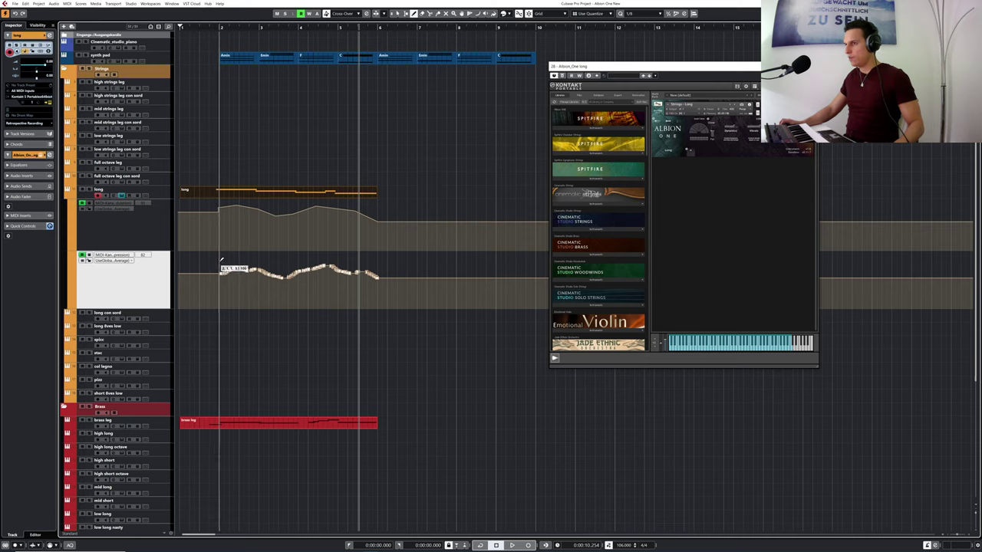
mouse_move(221, 261)
mouse_down()
mouse_move(349, 256)
mouse_move(429, 273)
mouse_up()
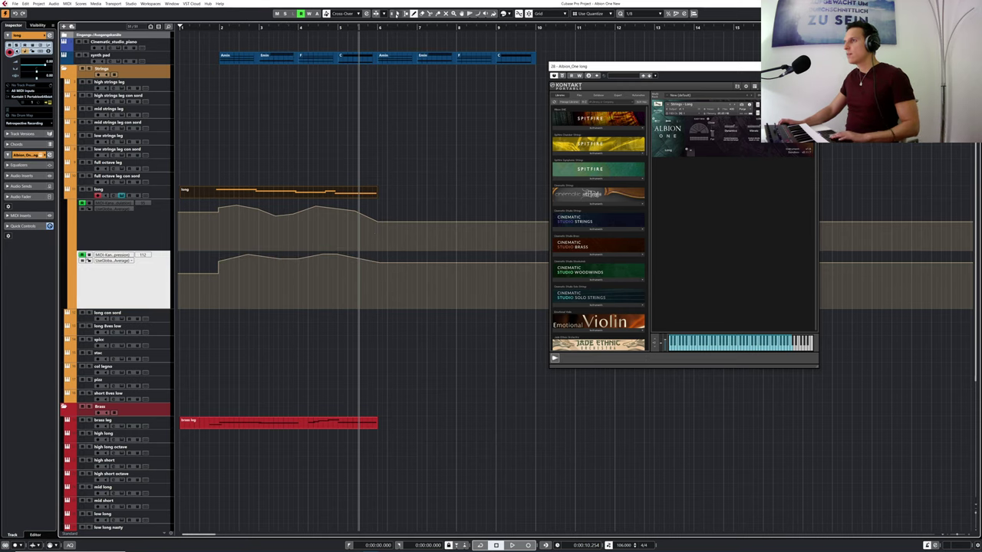
click(218, 274)
key(Delete)
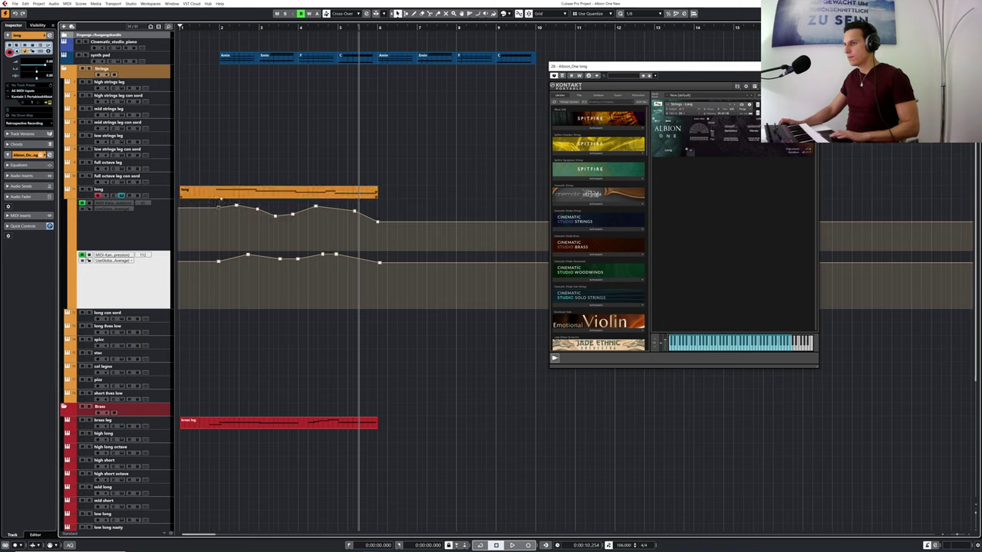
- Fine-tune the low point of the modulation curve in the middle of bar 3
click(227, 196)
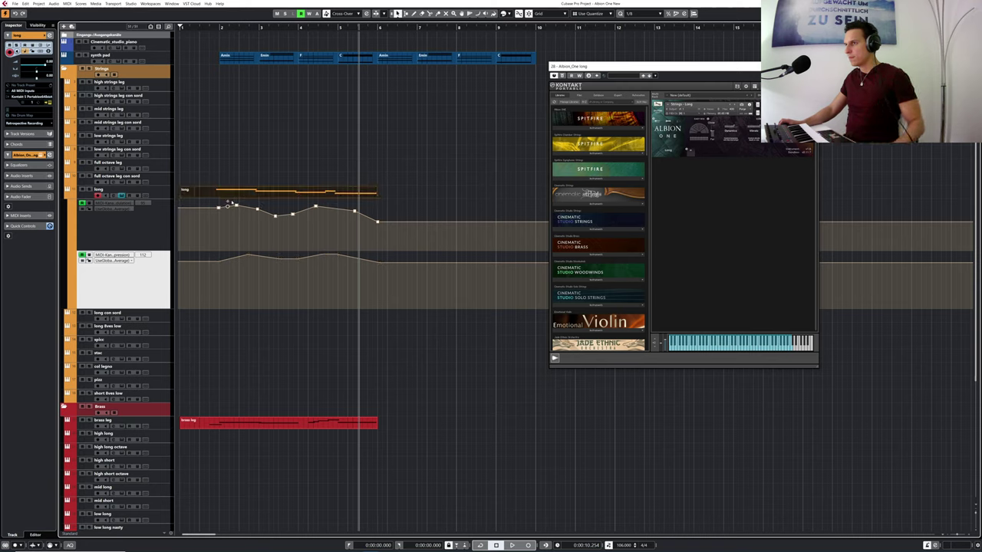
click(274, 219)
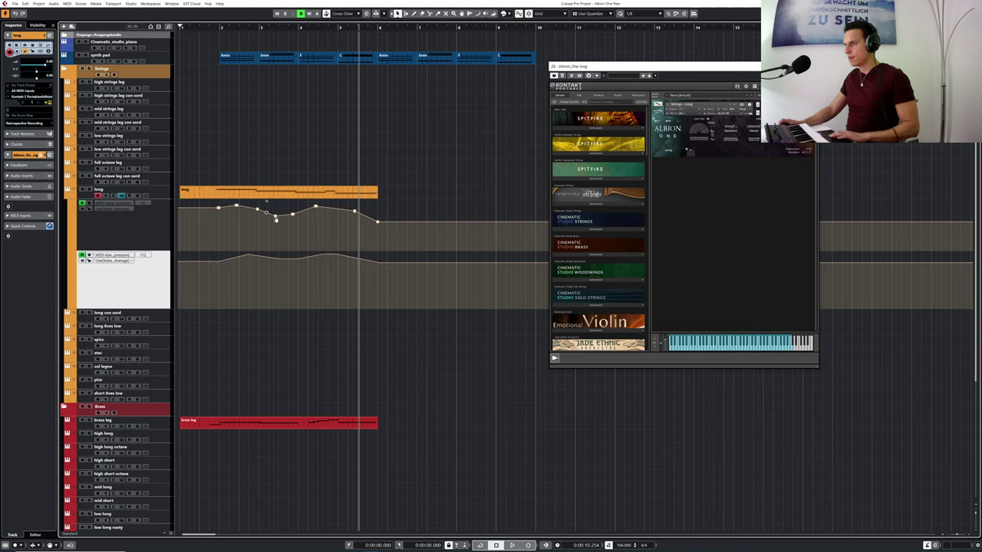
click(283, 227)
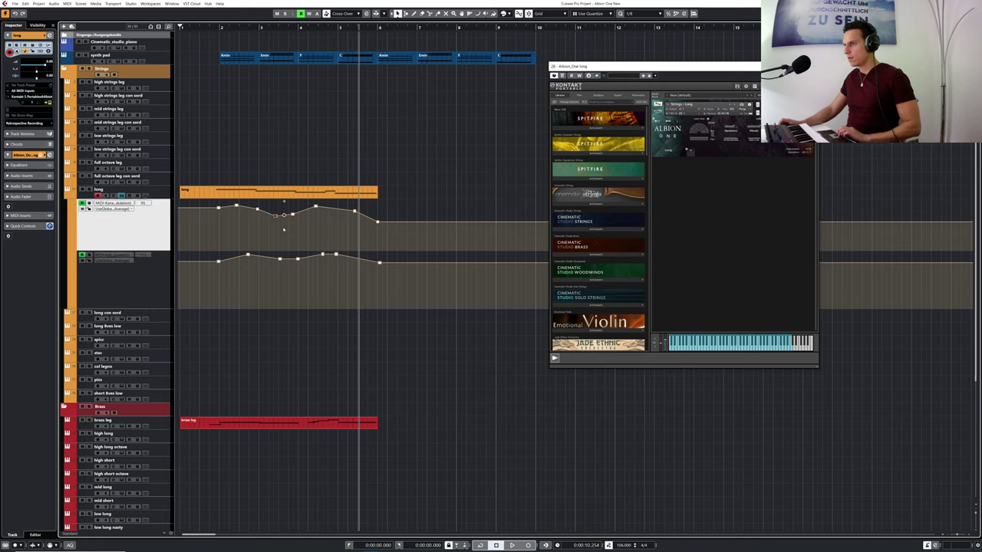
click(276, 218)
- Open the strings long clip for editing and move all its notes onto the grid, with the first starting at bar 2
click(216, 29)
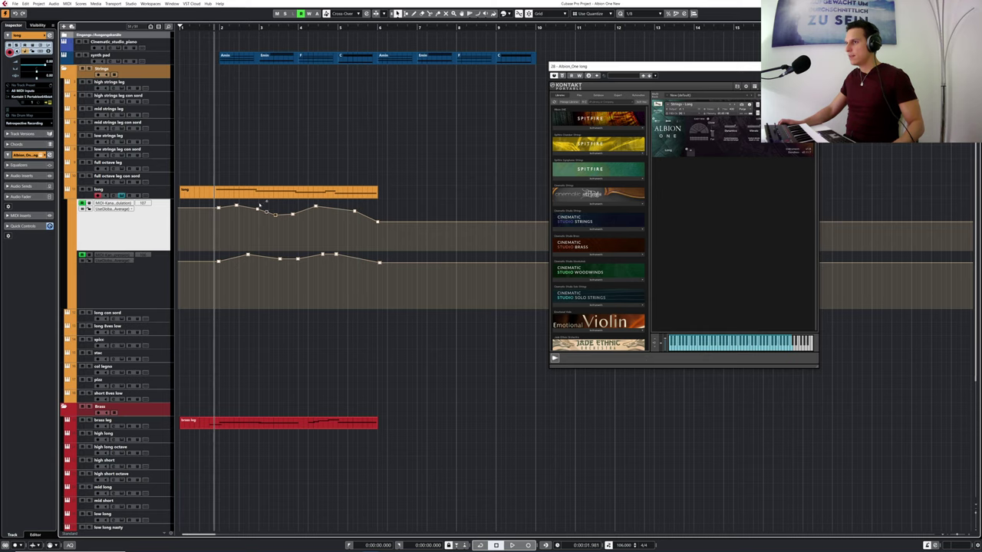
double_click(215, 193)
drag(164, 362, 448, 418)
key(ctrl+Right)
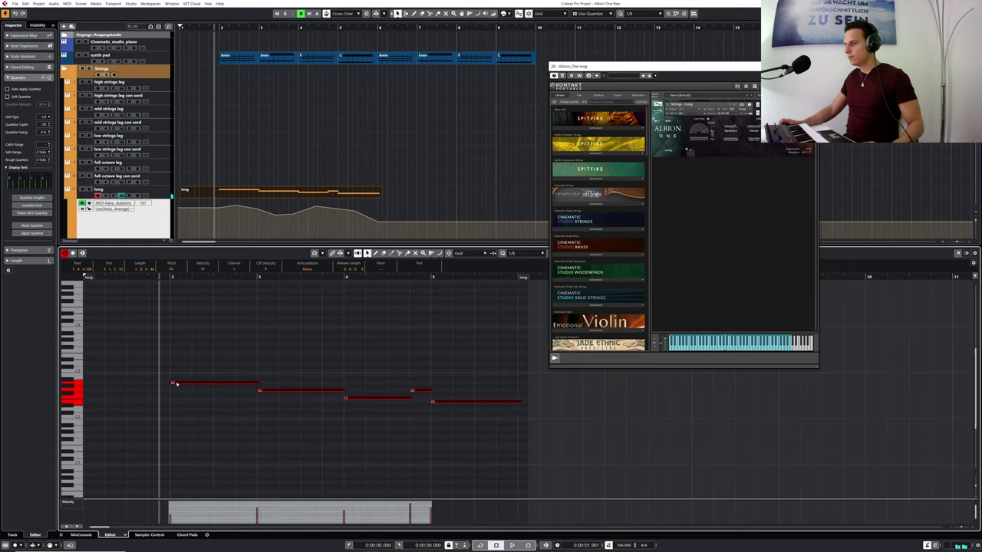
- Play the edited string notes twice from just before bar 2 to check their timing and blend with the other tracks
key(space)
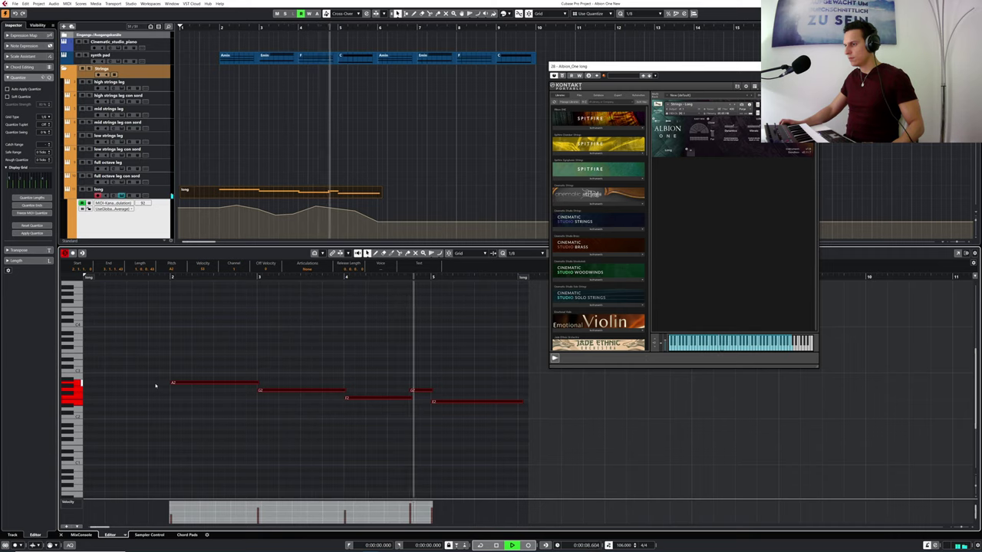
key(space)
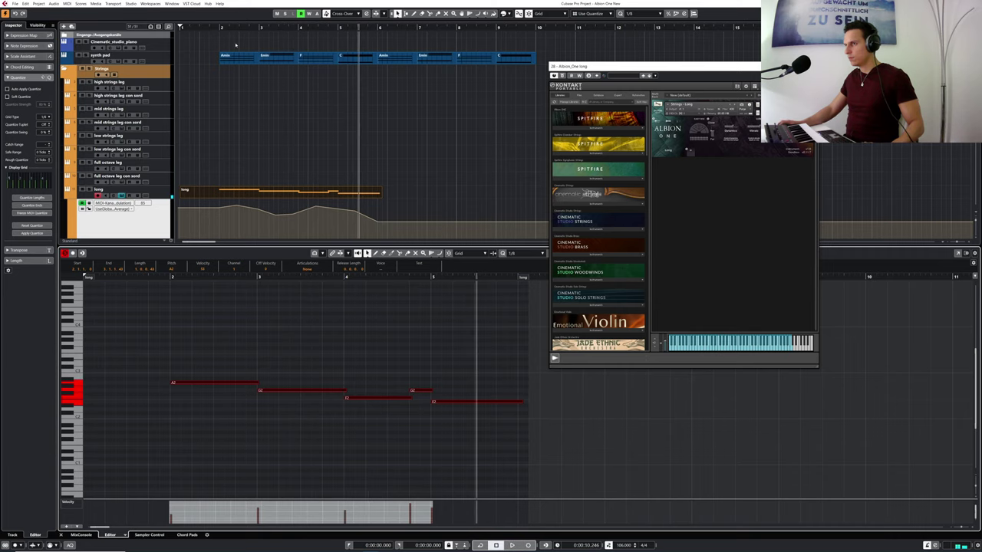
click(212, 28)
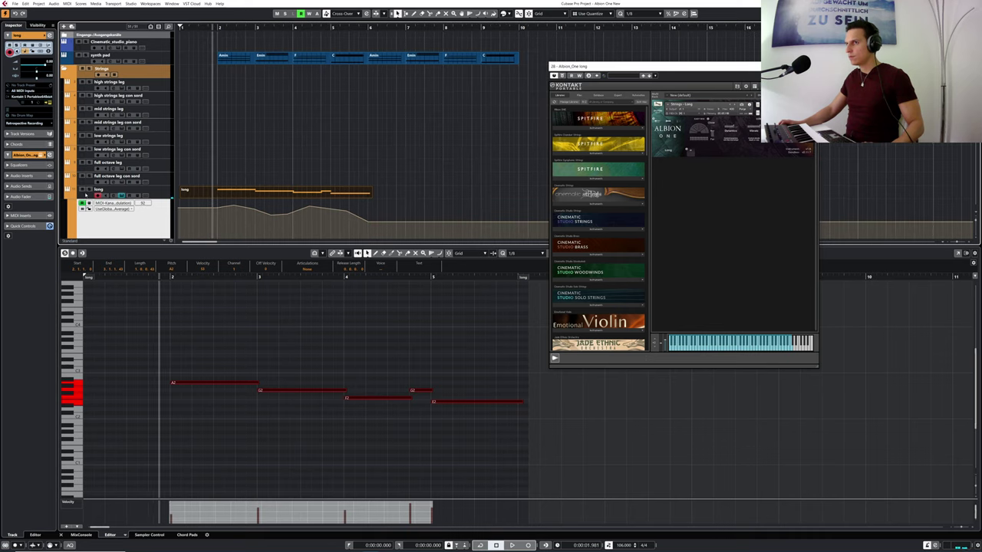
click(89, 197)
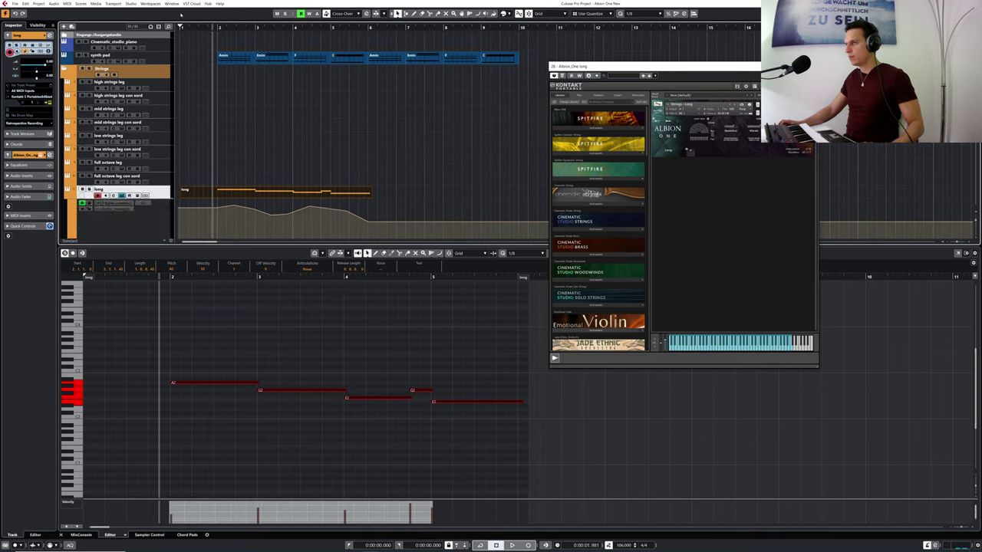
key(space)
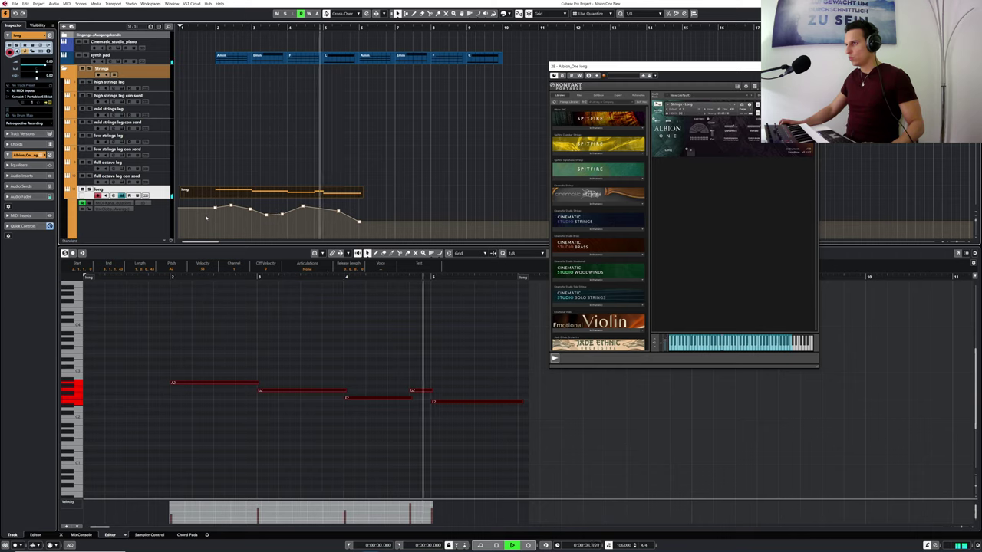
key(space)
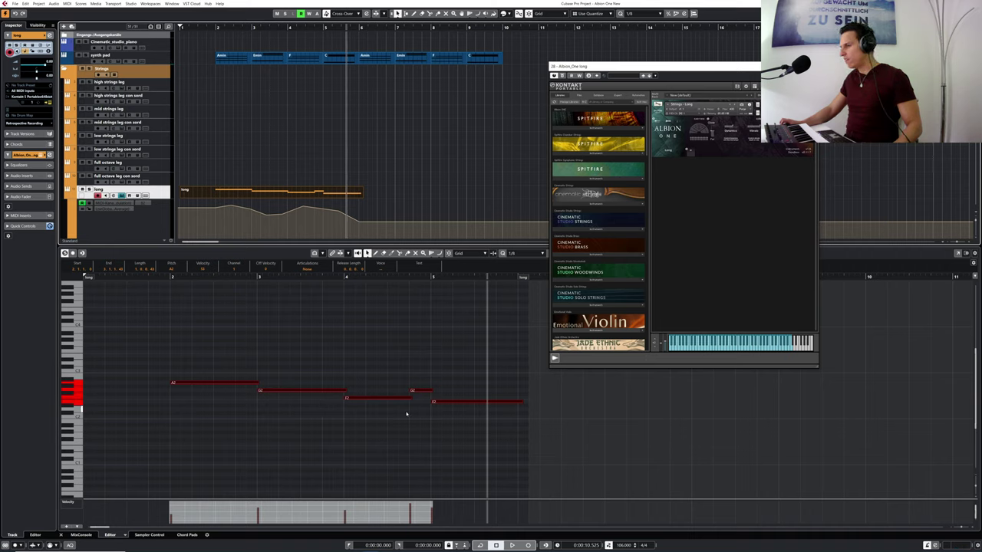
- Lower the modulation point at bar 2, shift the following peak slightly later, and play from before bar 2
click(443, 392)
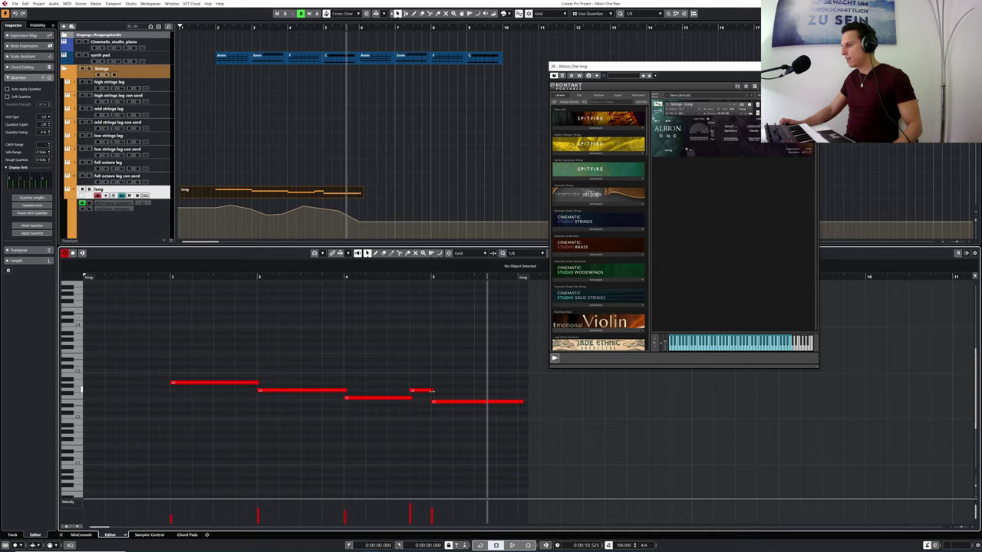
click(432, 392)
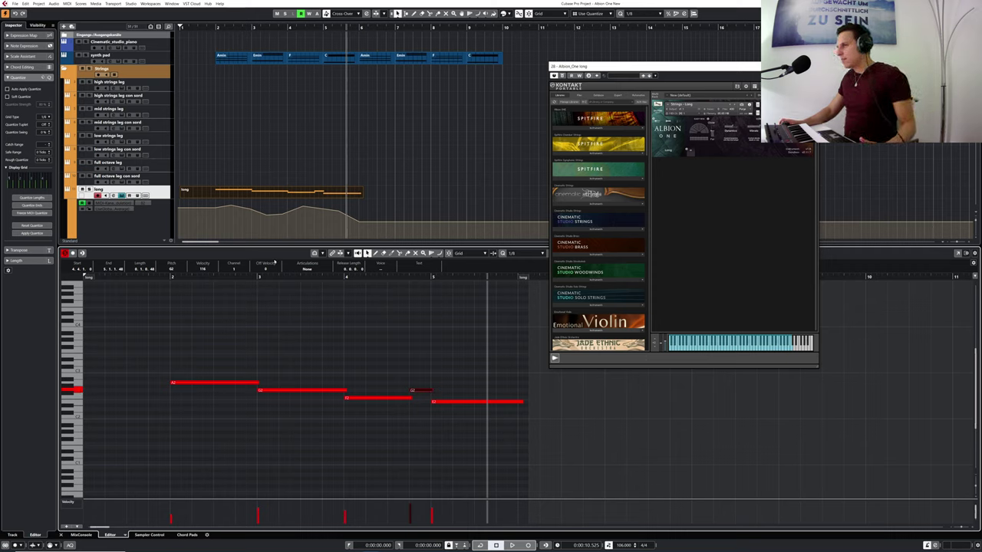
click(216, 211)
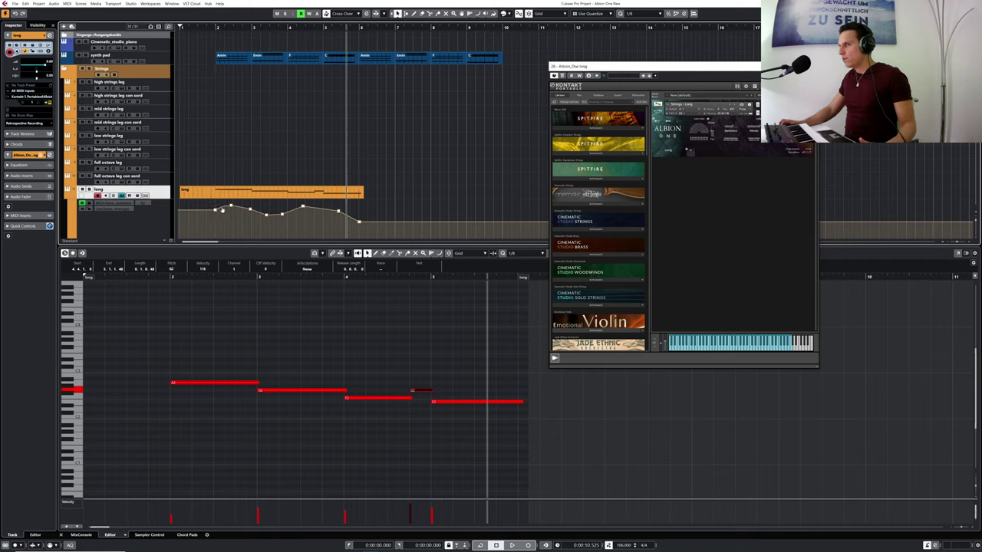
drag(223, 206, 233, 207)
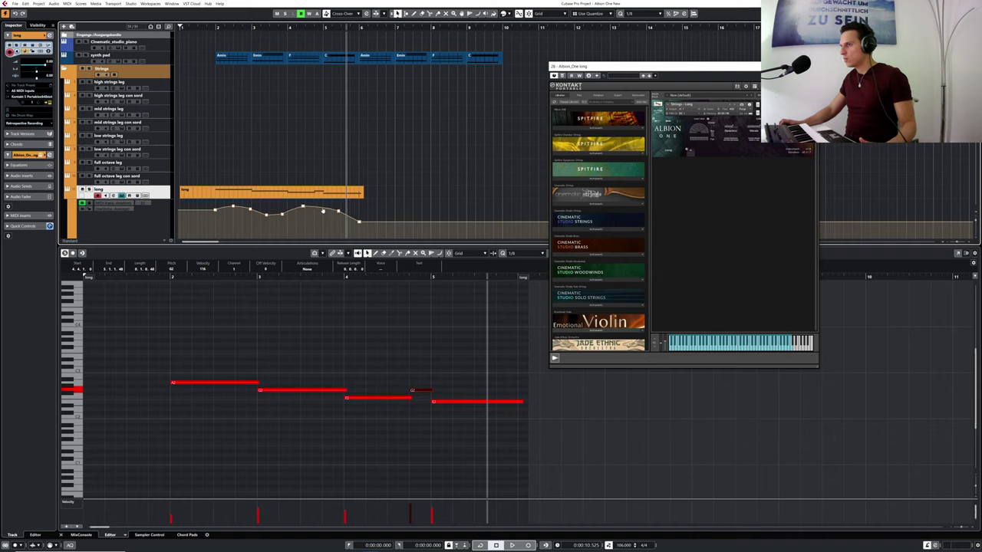
click(207, 28)
key(space)
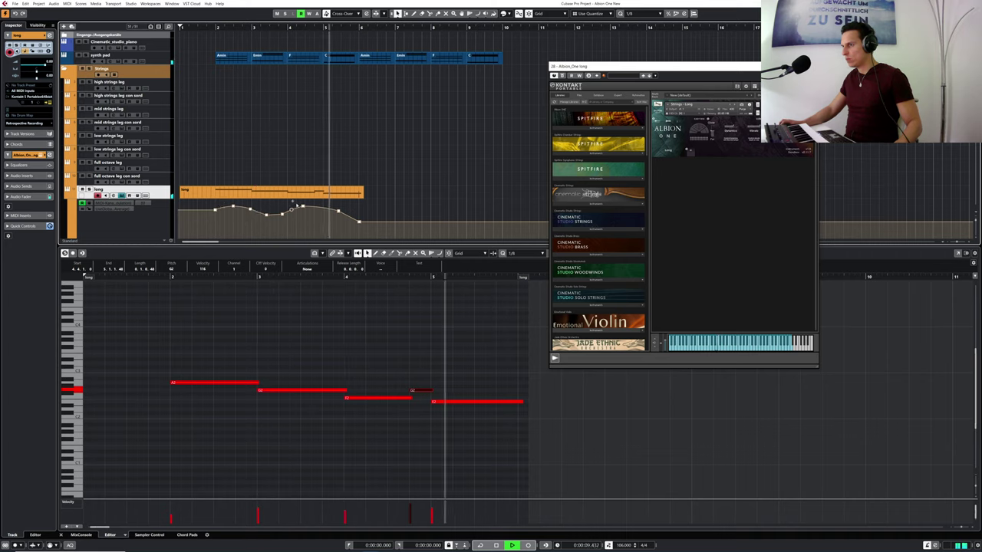
- Lower the group of modulation points from bar 4 to bar 6 slightly, and also those from bar 2 to bar 3
drag(296, 204, 361, 228)
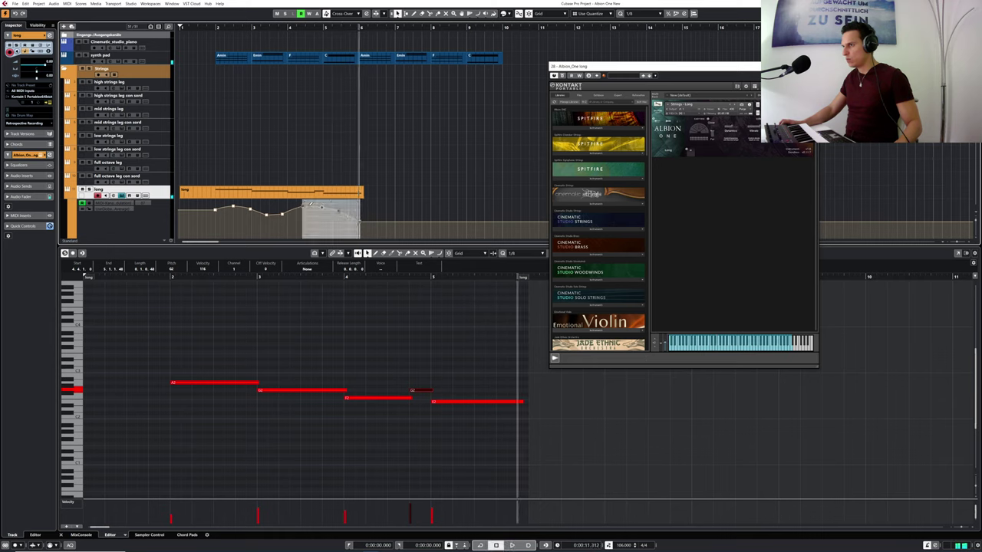
drag(303, 210, 306, 213)
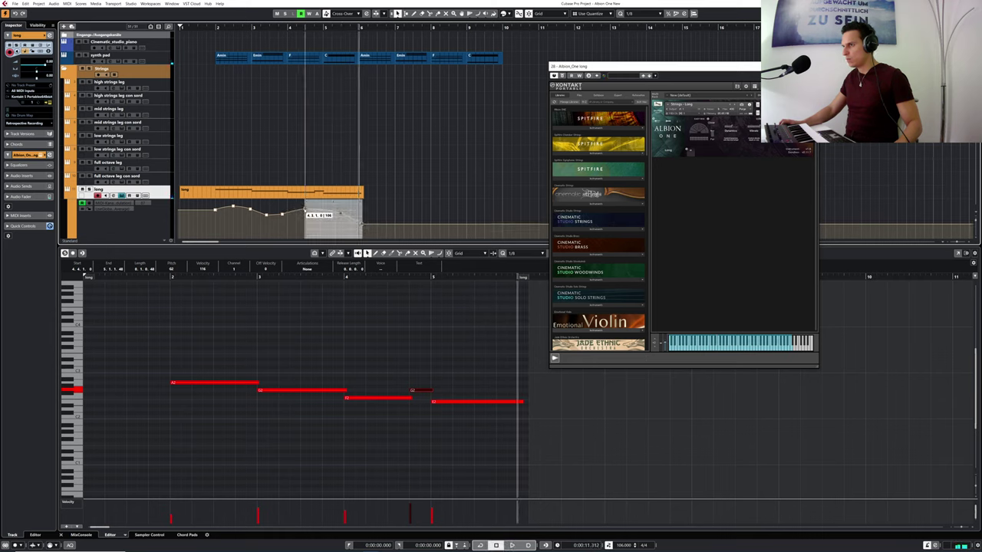
click(403, 212)
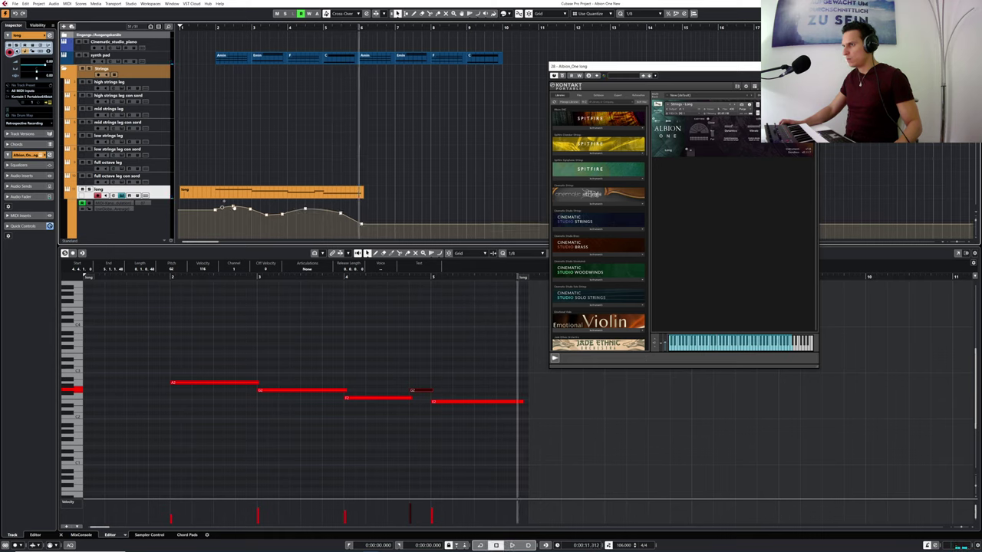
drag(261, 215, 252, 214)
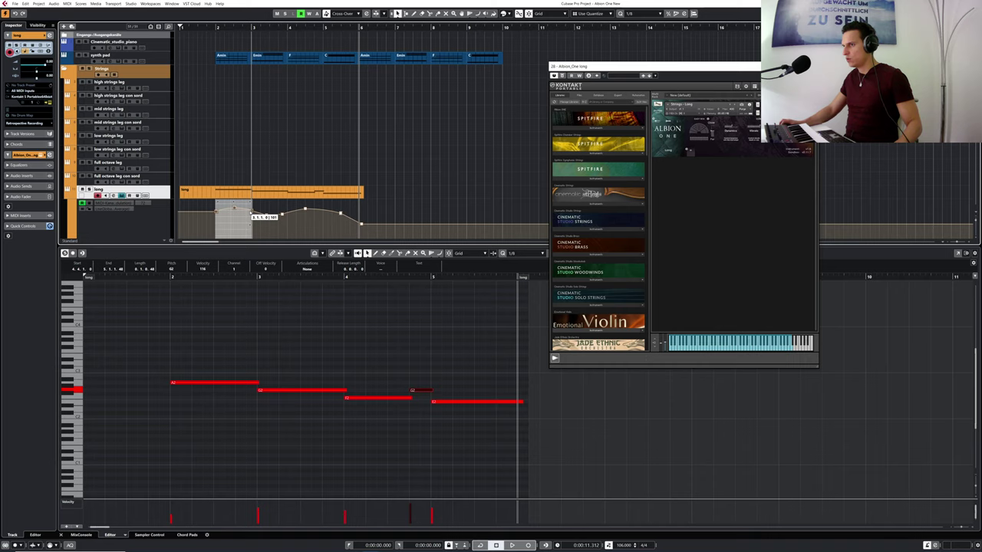
- Solo the strings long track and play it from the middle of bar 1 to hear the revised modulation
double_click(196, 27)
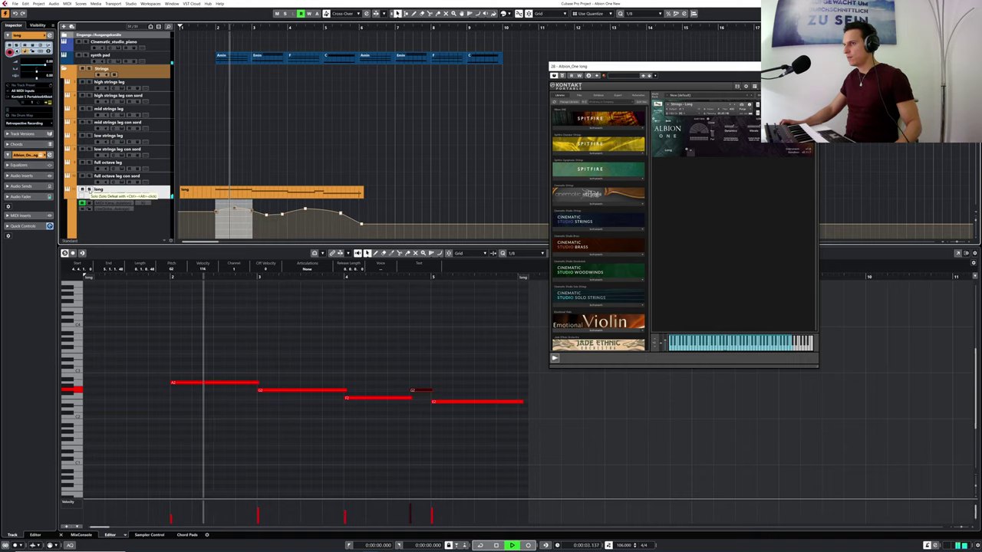
click(89, 189)
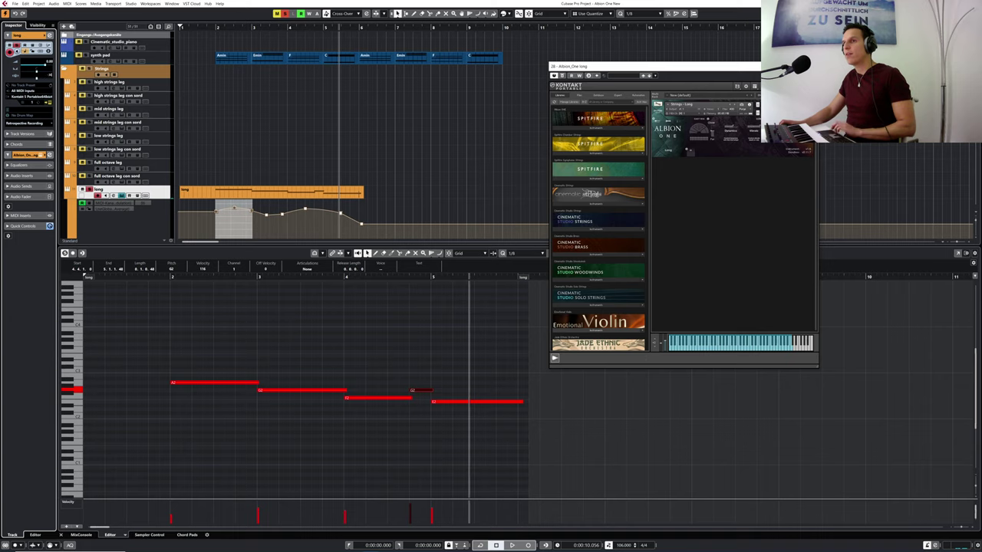
click(196, 27)
key(space)
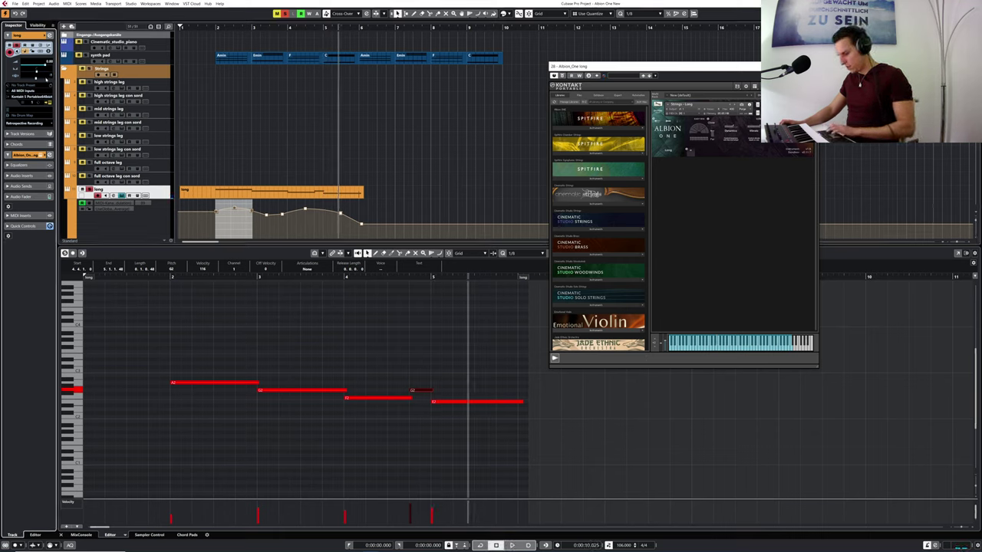
- Play the soloed long strings twice from around bar 2 to check the modulation and dynamics curves
click(219, 218)
scroll(218, 211, down, 1)
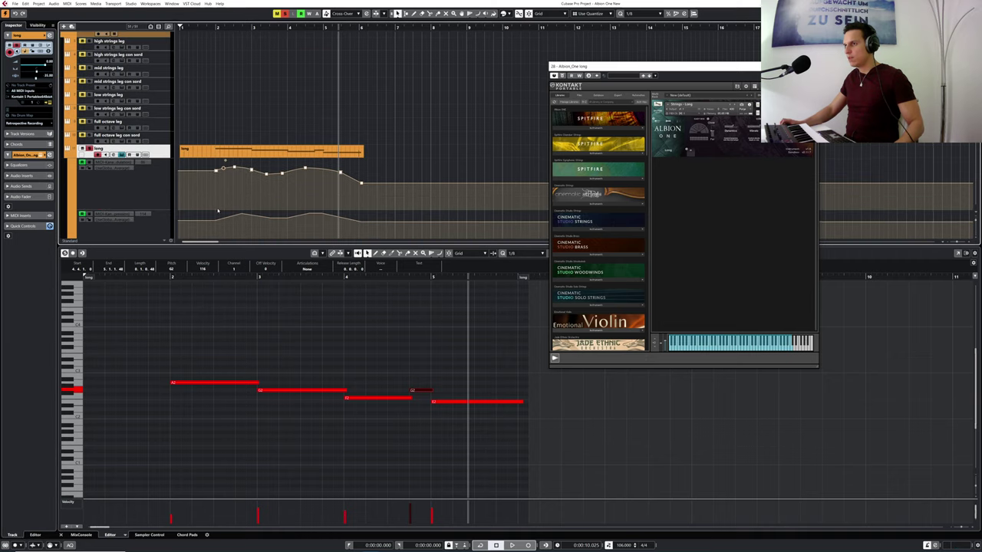
click(217, 221)
click(215, 28)
key(space)
key(space)
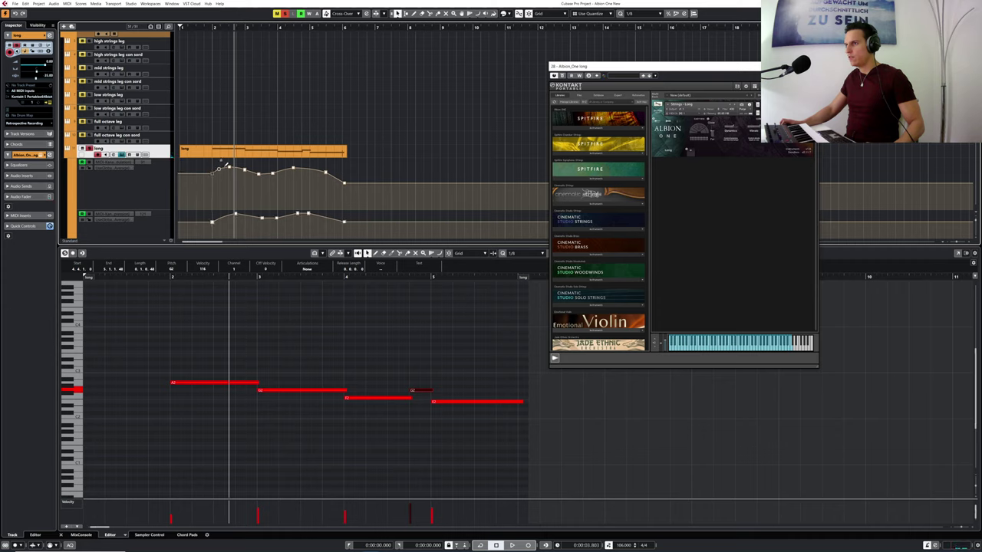
click(203, 28)
key(space)
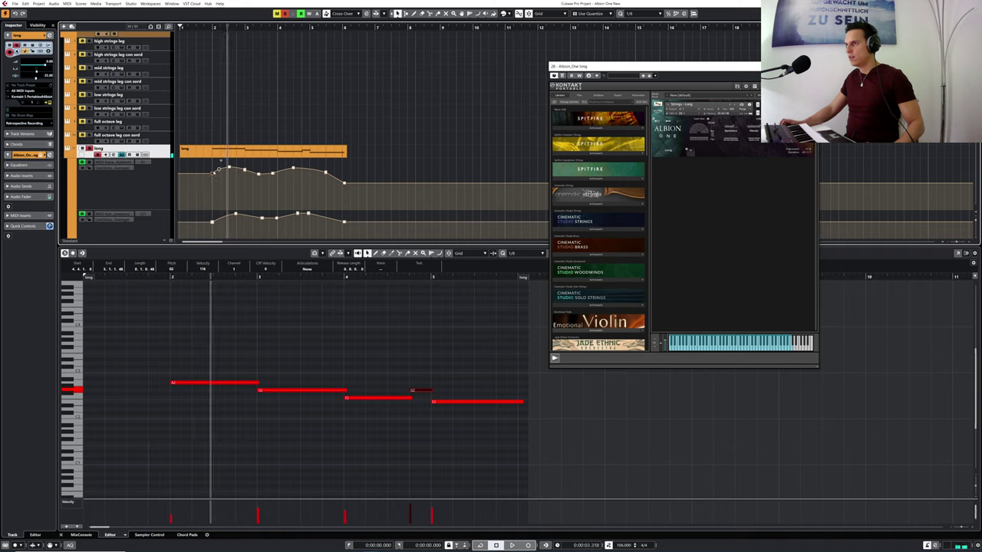
- Lower the modulation point at bar 2 slightly, clear the solo, and play the full arrangement from bar 1
drag(213, 176, 213, 180)
key(space)
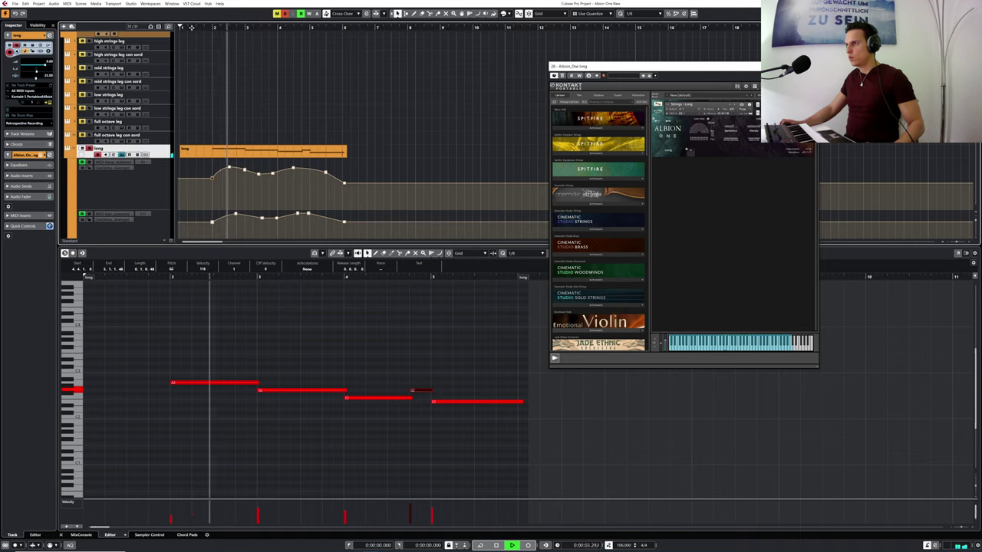
click(180, 28)
click(284, 15)
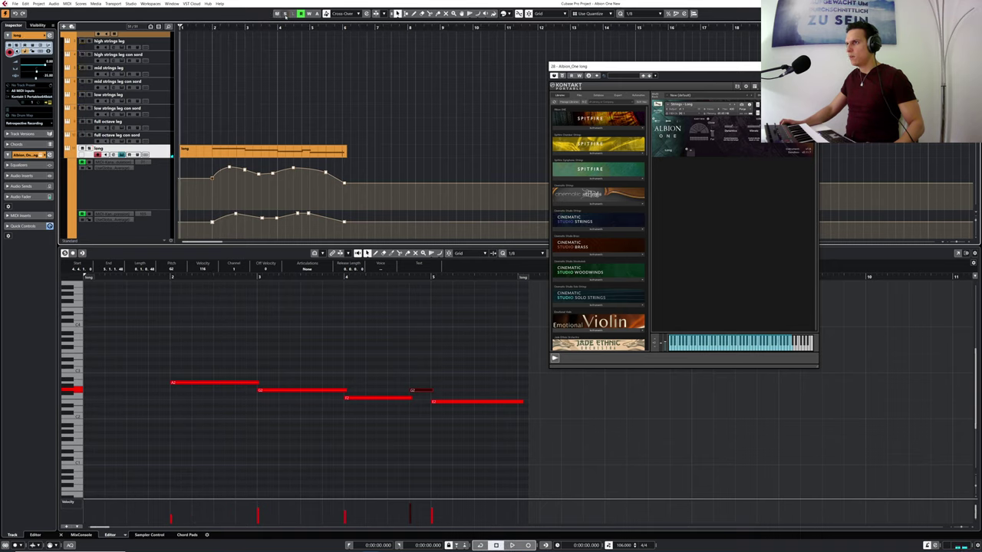
key(space)
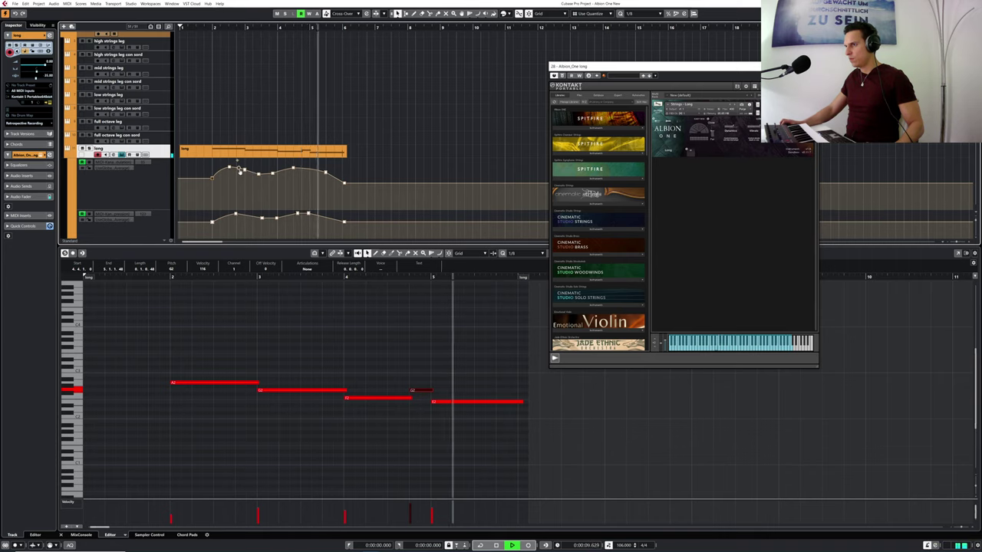
- Lower the modulation peak just after bar 2 slightly, then hide the long strings' automation lanes and instrument window
drag(238, 165, 214, 178)
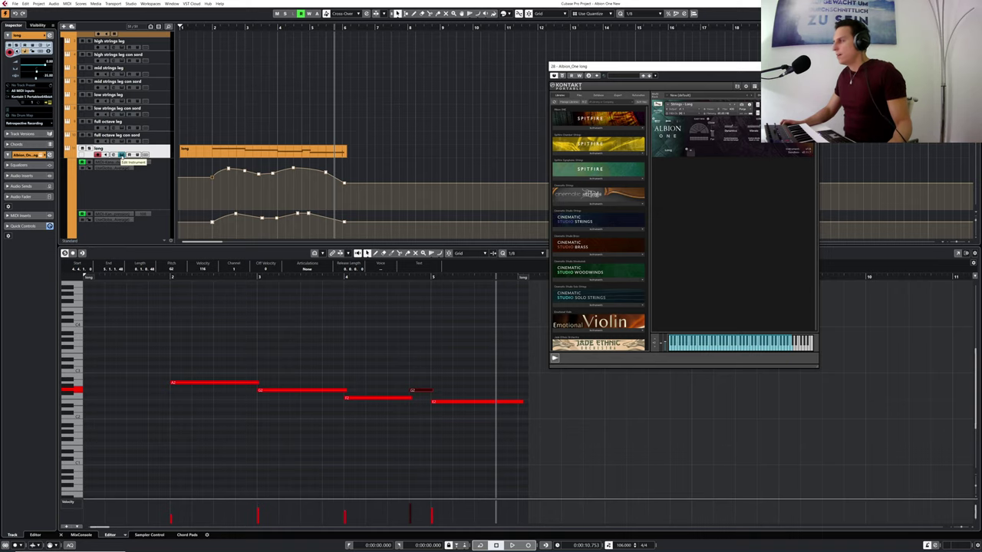
click(120, 155)
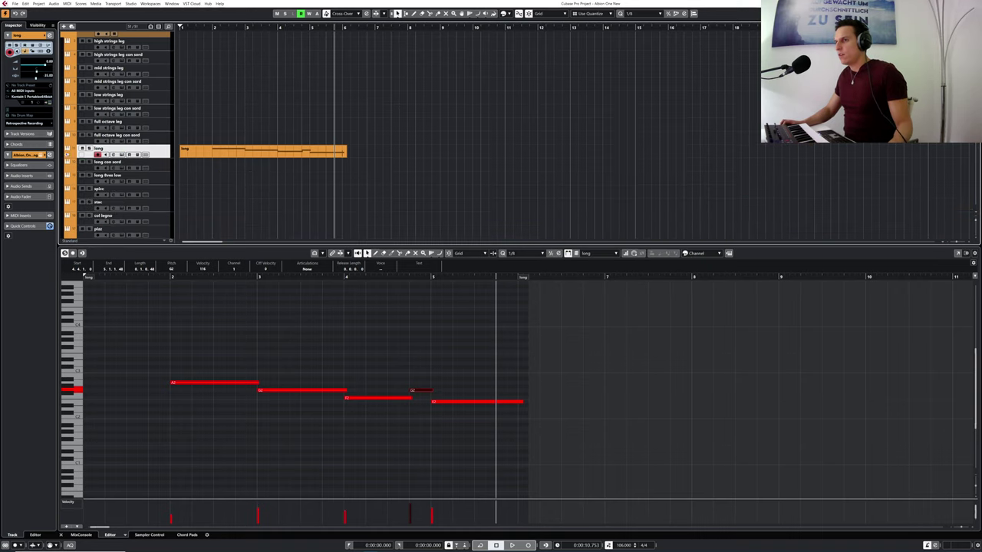
scroll(246, 126, up, 2)
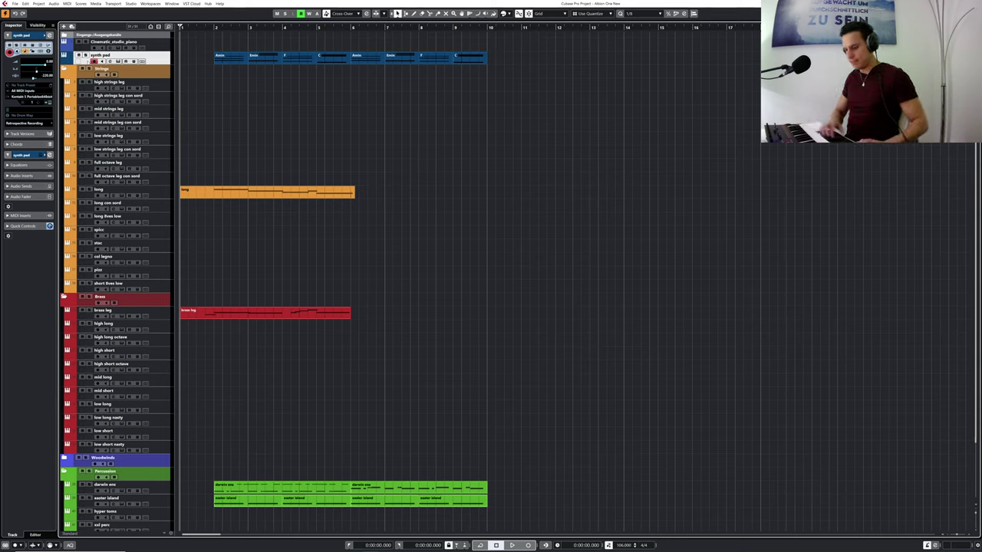
- Add a Kontakt 5 Portable instrument track below the synth pad and list the first Spitfire library's instruments
key(t)
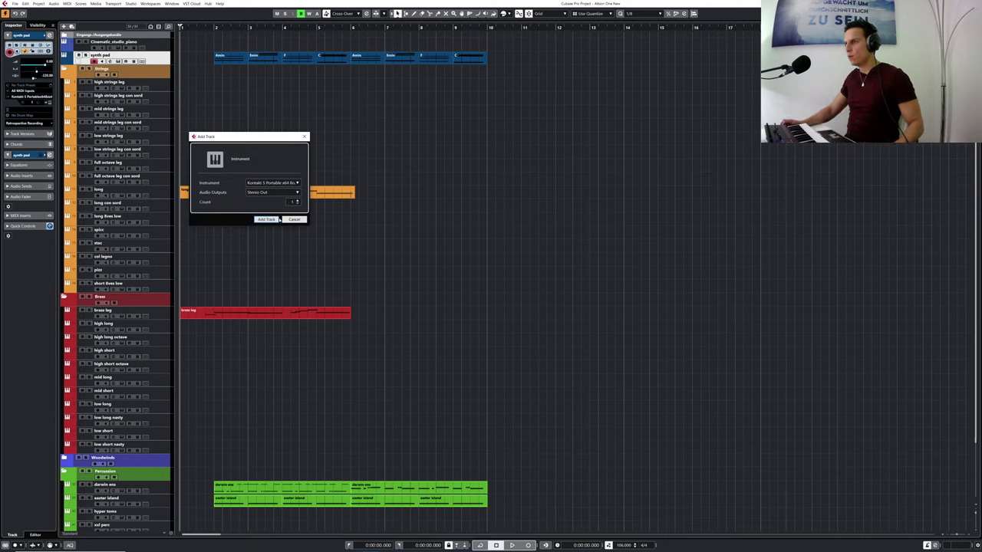
click(270, 219)
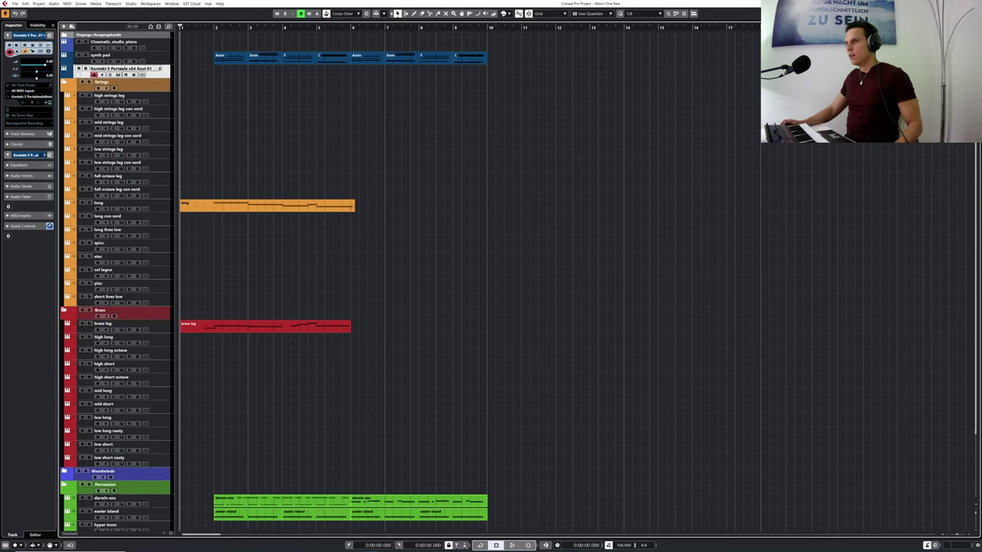
click(405, 186)
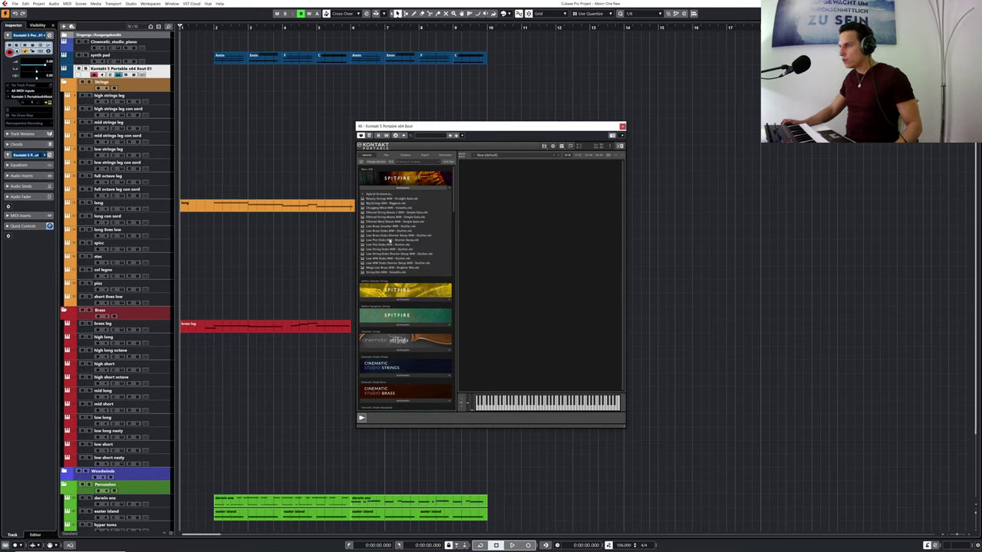
- Try the Beauty Strings patch on the new track, then load the Big Strings patch in its place
click(382, 199)
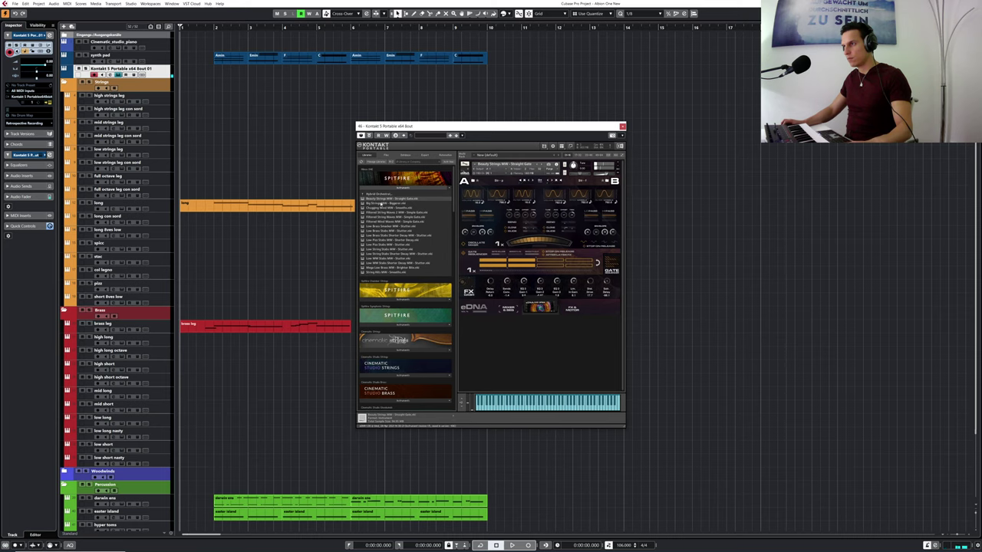
double_click(378, 203)
click(489, 303)
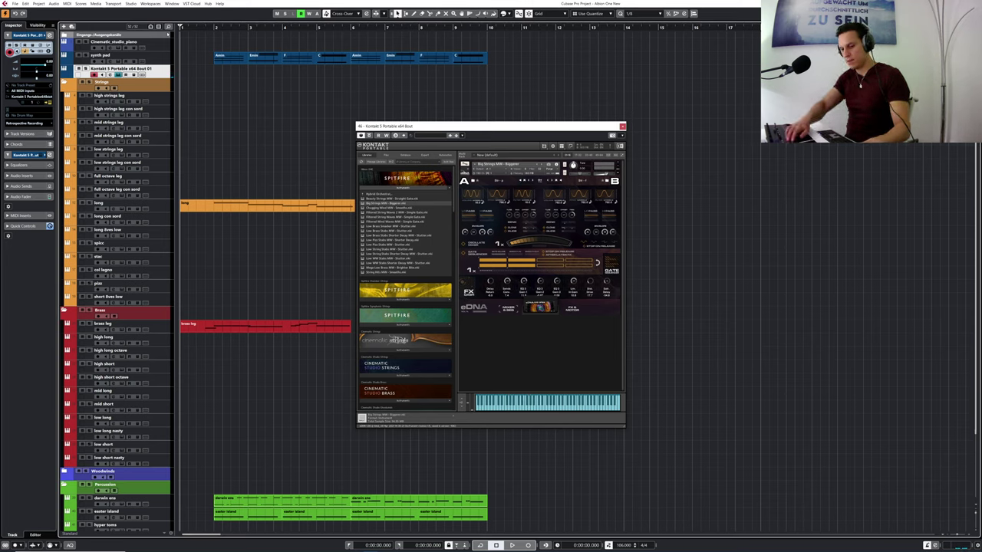
- Record an A, G, F, G octave line on the new track from bar 1 and close the instrument window
key(KP_Multiply)
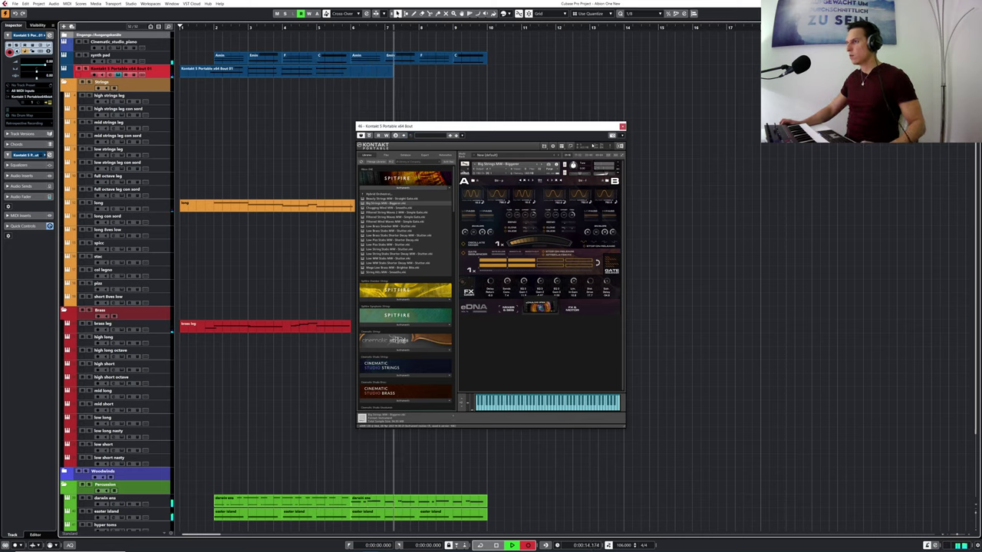
key(space)
click(622, 127)
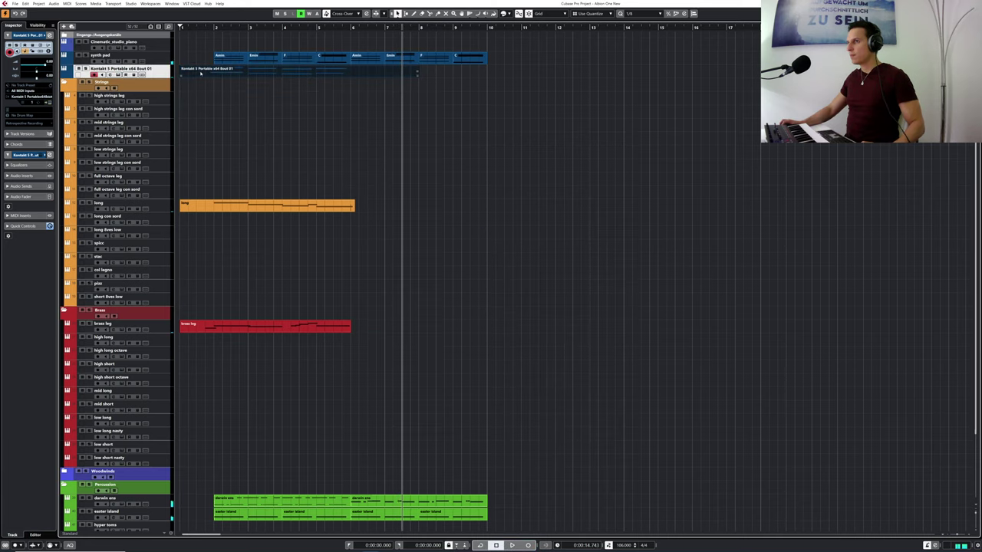
- Open the newly recorded part for editing and quantize the starts of all its notes
double_click(204, 74)
drag(184, 329, 503, 491)
drag(178, 363, 182, 365)
key(q)
click(278, 356)
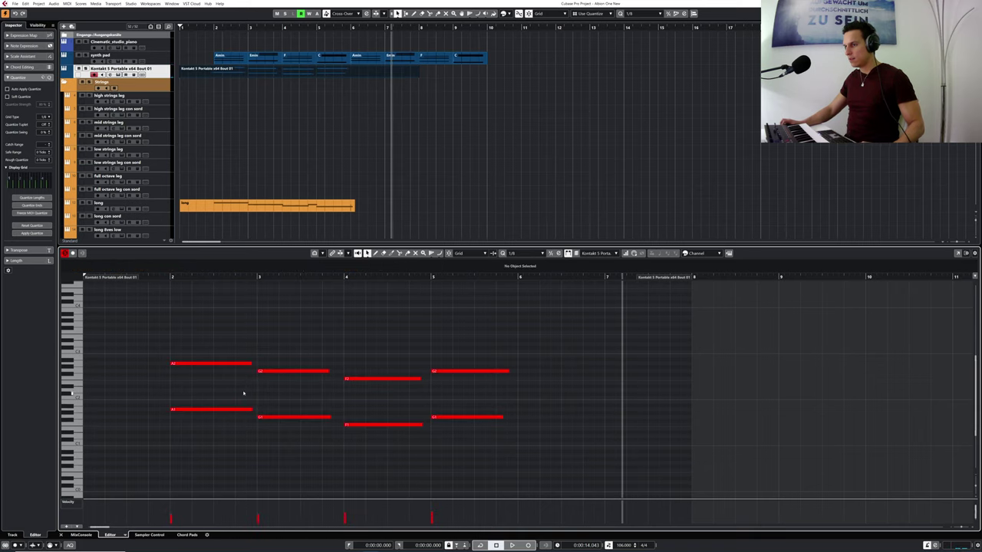
- Quantize the note ends, stretch each note to fill its bar, and play from just before bar 2
drag(446, 425, 457, 447)
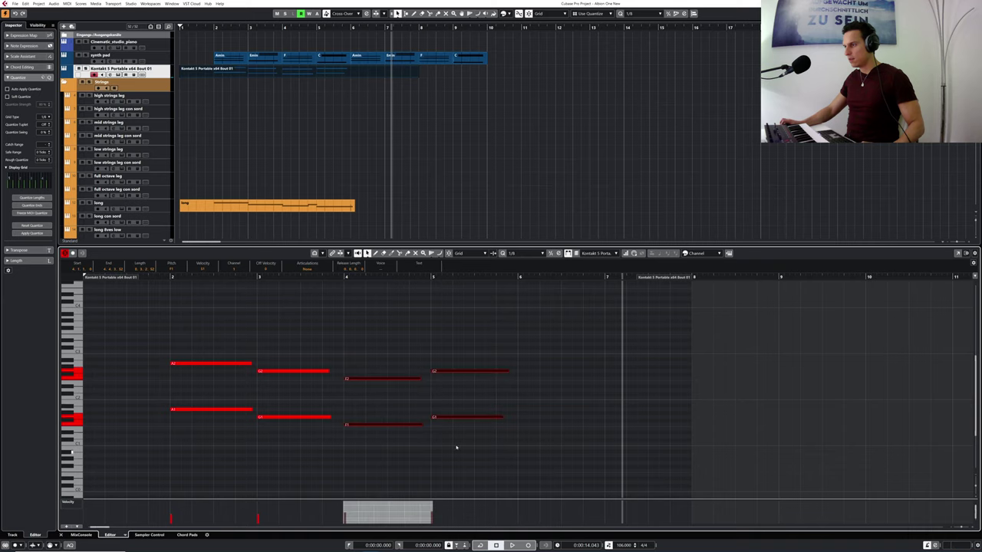
drag(329, 371, 334, 372)
drag(218, 341, 537, 465)
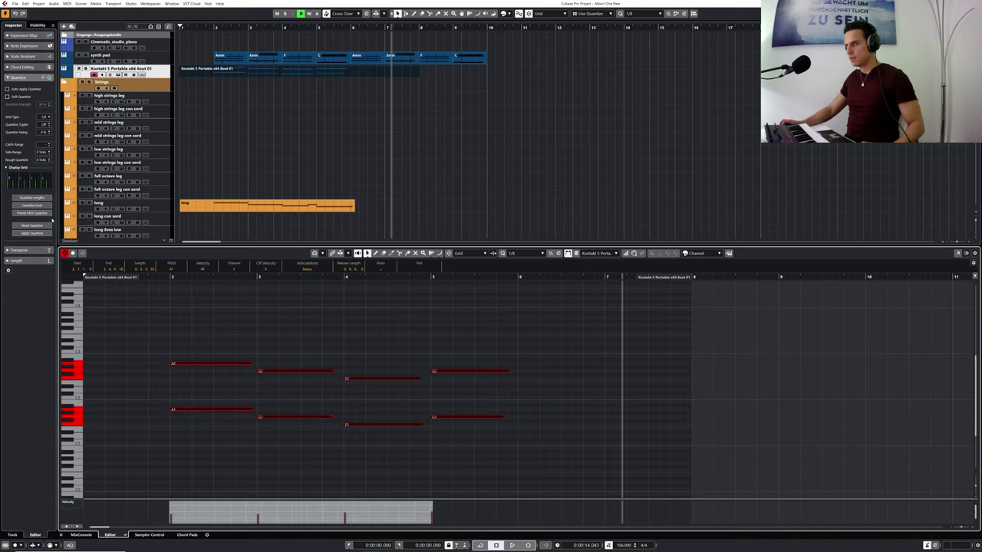
click(38, 208)
click(233, 330)
drag(304, 351, 460, 440)
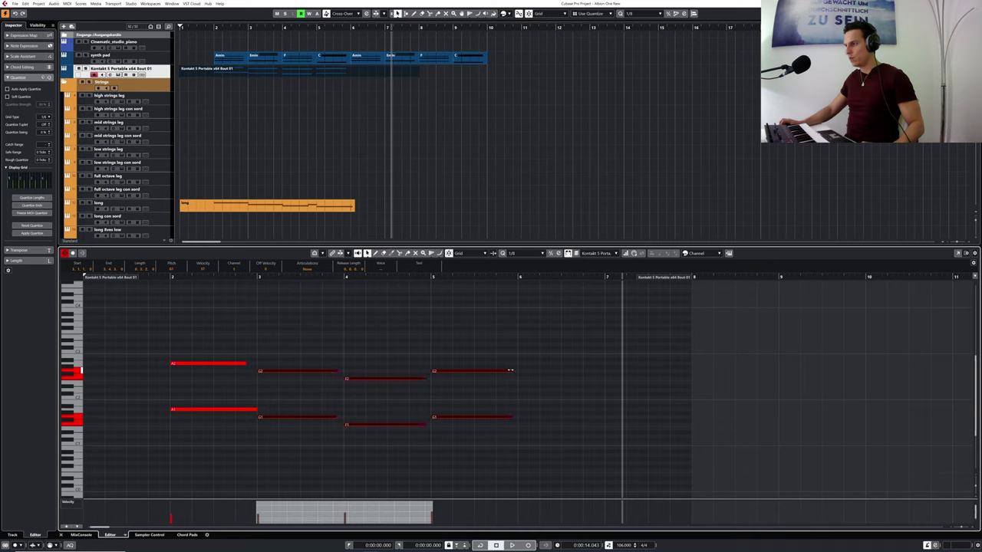
click(230, 366)
click(162, 276)
key(space)
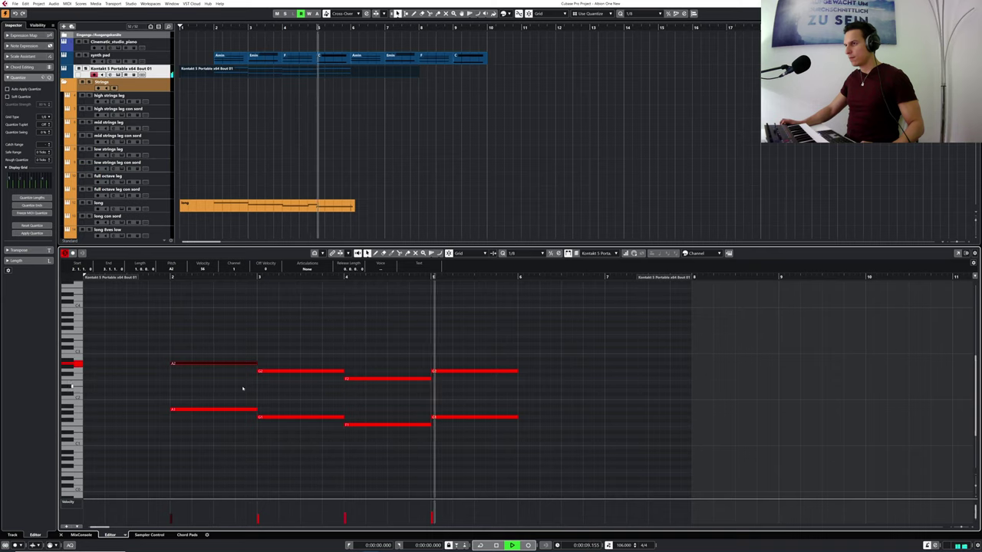
- Lower and level the velocities of all notes from bar 2 to bar 6, then play from just before bar 2
click(171, 310)
drag(171, 310, 477, 475)
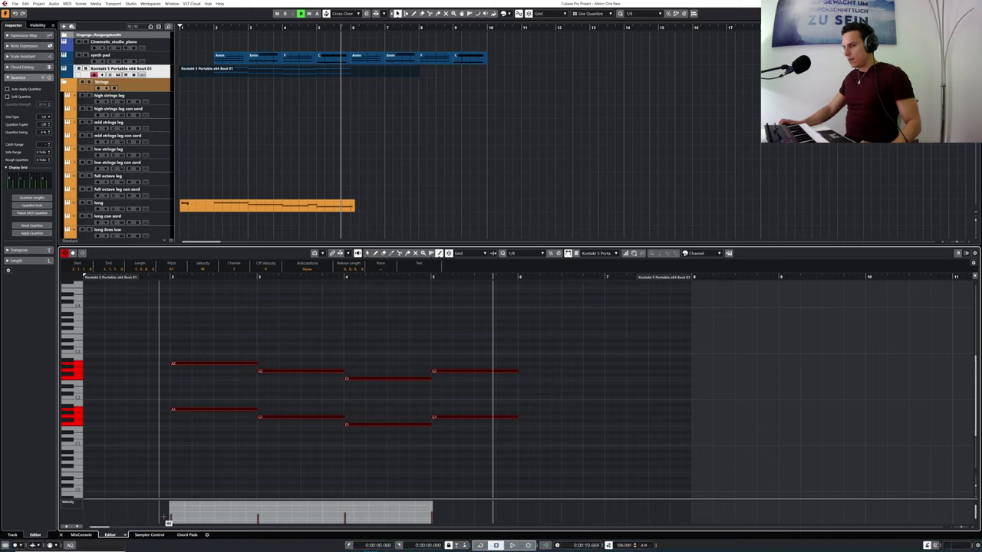
drag(432, 516, 475, 516)
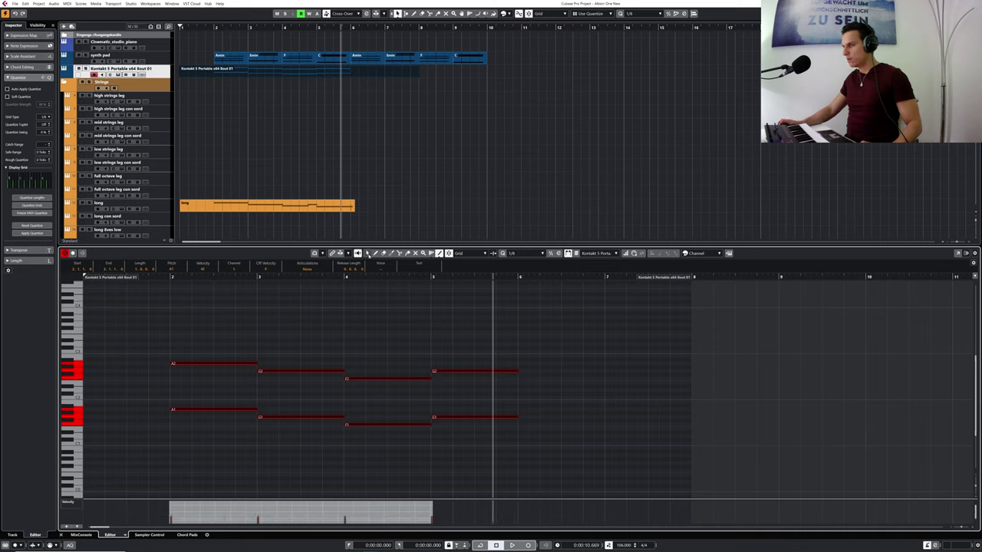
click(176, 279)
key(space)
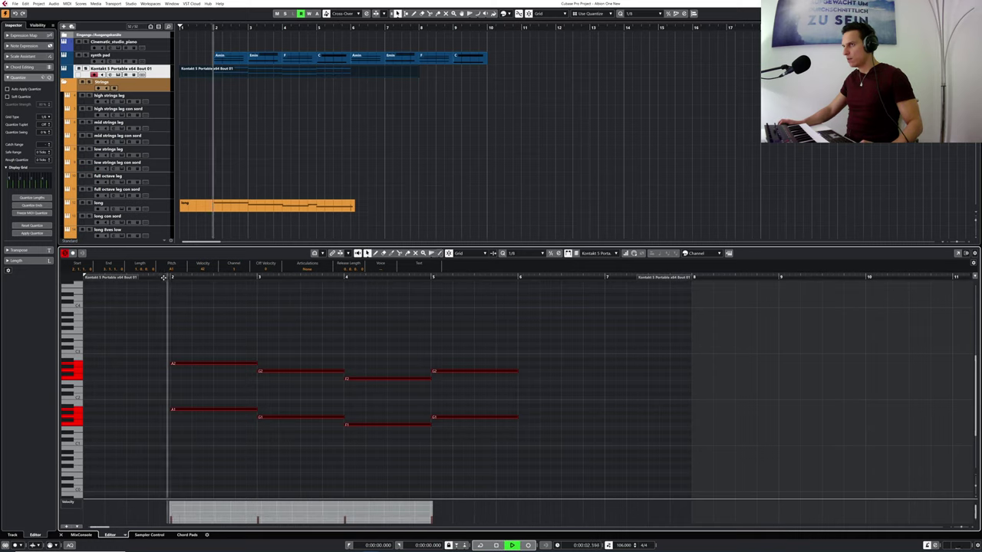
key(space)
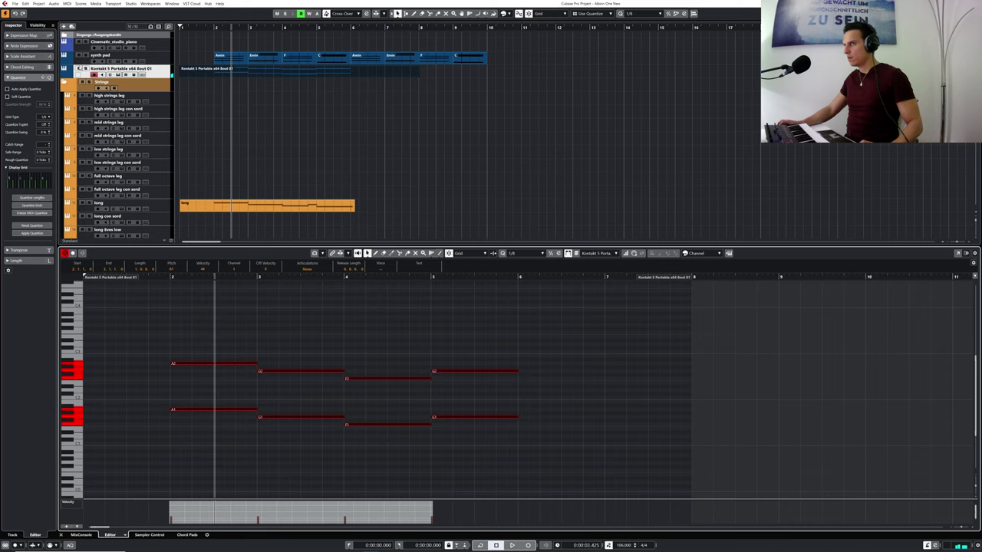
- Compare playback with the new strings track muted and unmuted, then solo it and play from just before bar 2
click(79, 69)
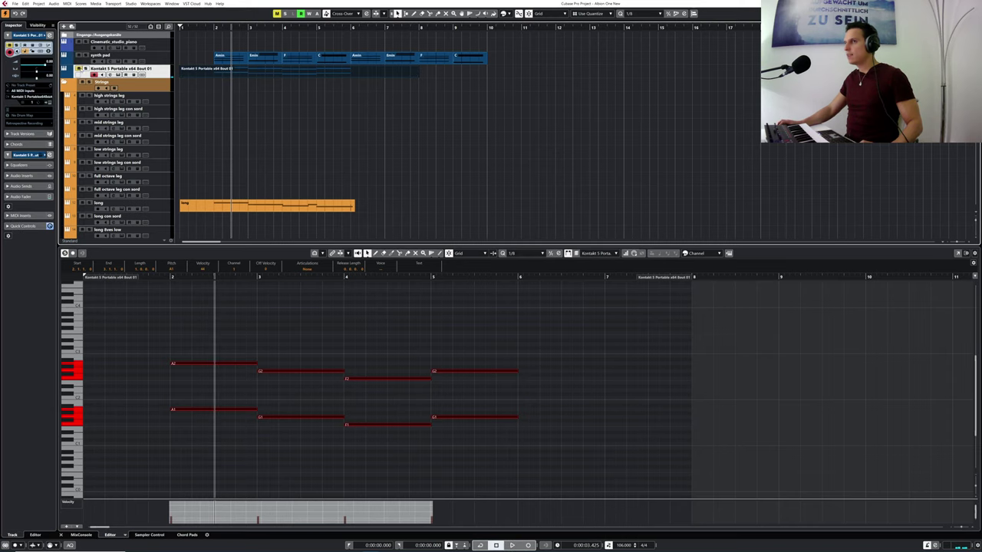
drag(213, 27, 179, 27)
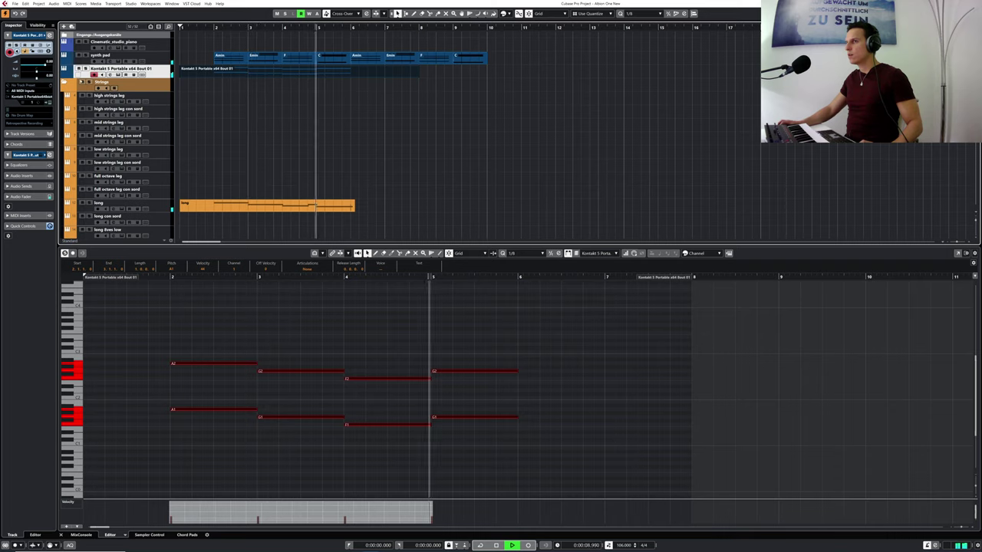
click(86, 69)
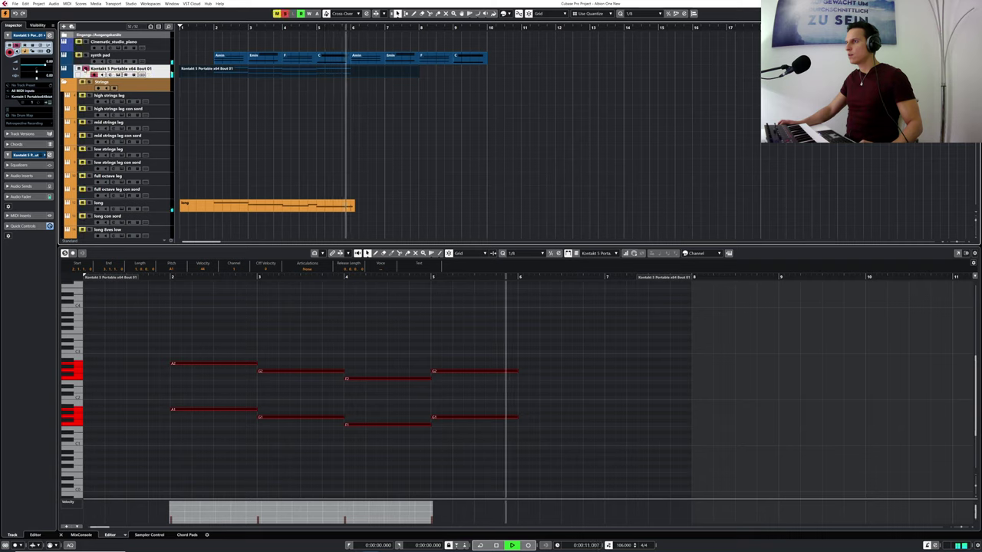
click(209, 28)
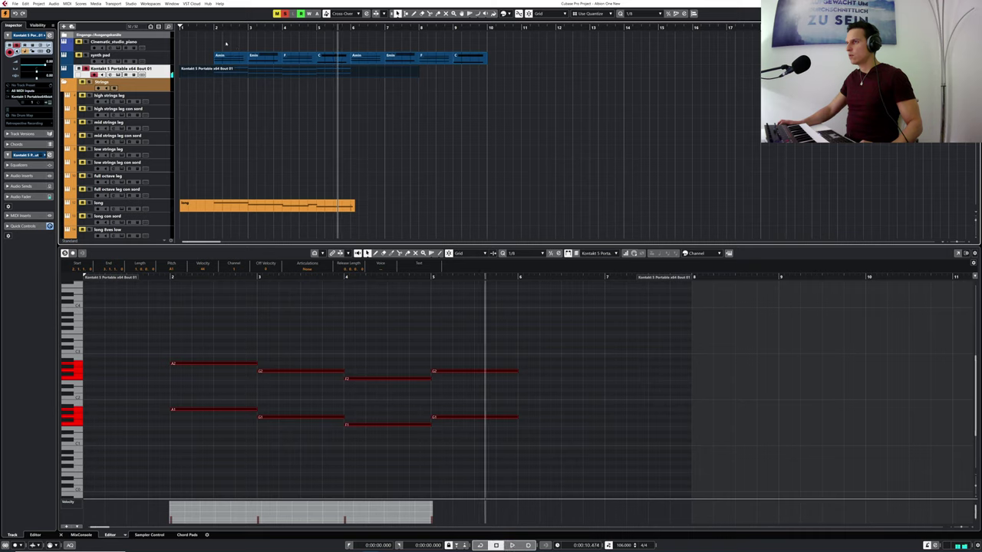
- Set the new strings track's delay to -100 ms, clear its solo, and play it with the other tracks
drag(217, 28, 205, 27)
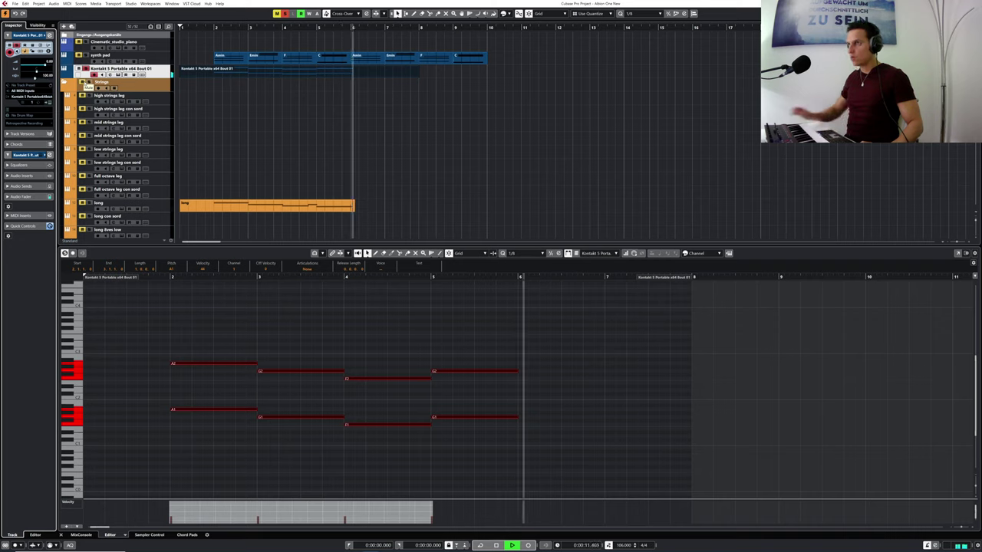
click(198, 28)
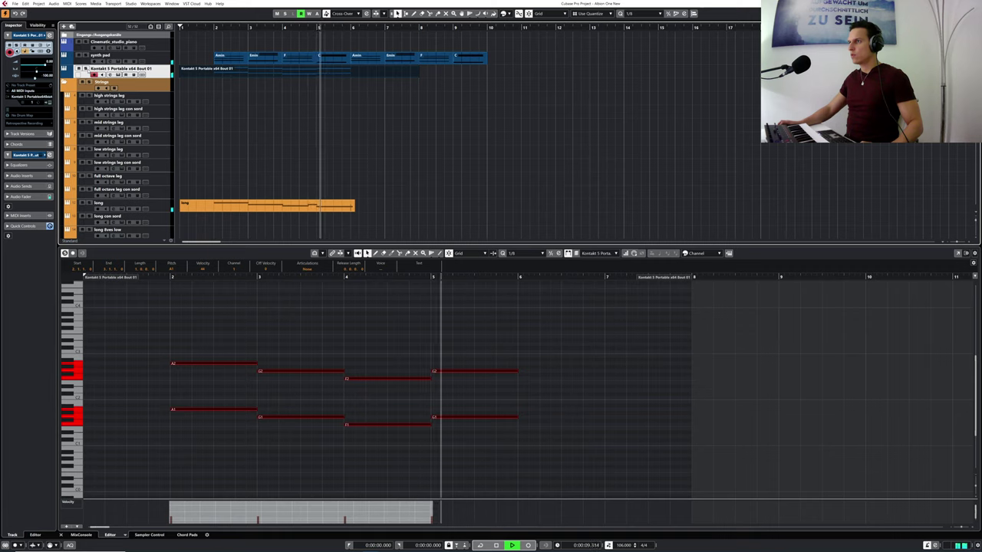
key(space)
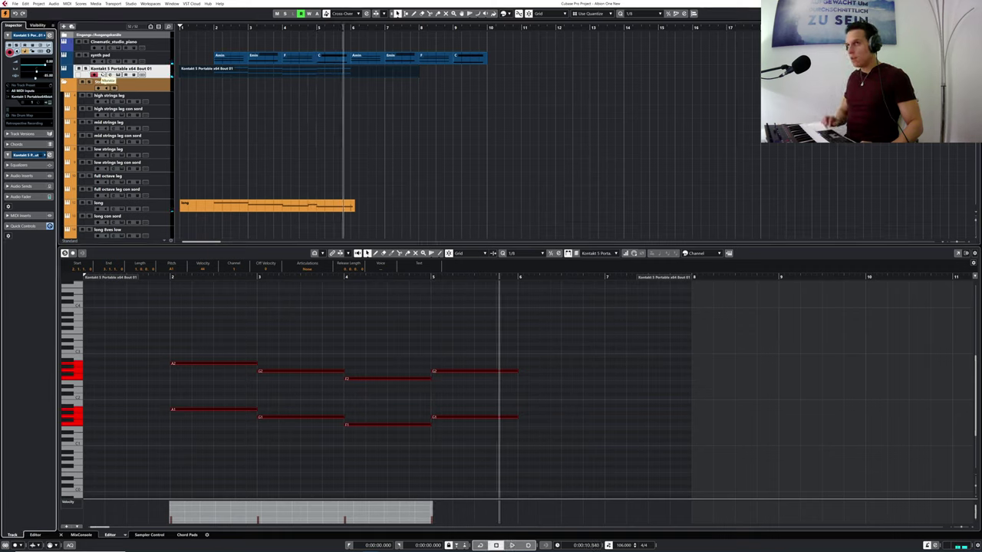
- Play from just before bar 2 and fine-tune the new strings track's delay against the other tracks
drag(210, 28, 208, 27)
key(space)
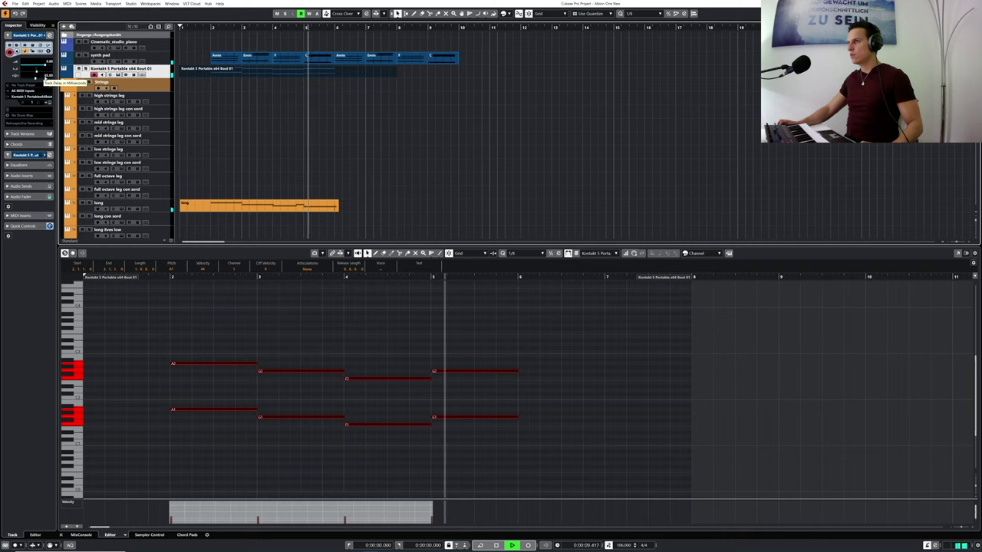
key(space)
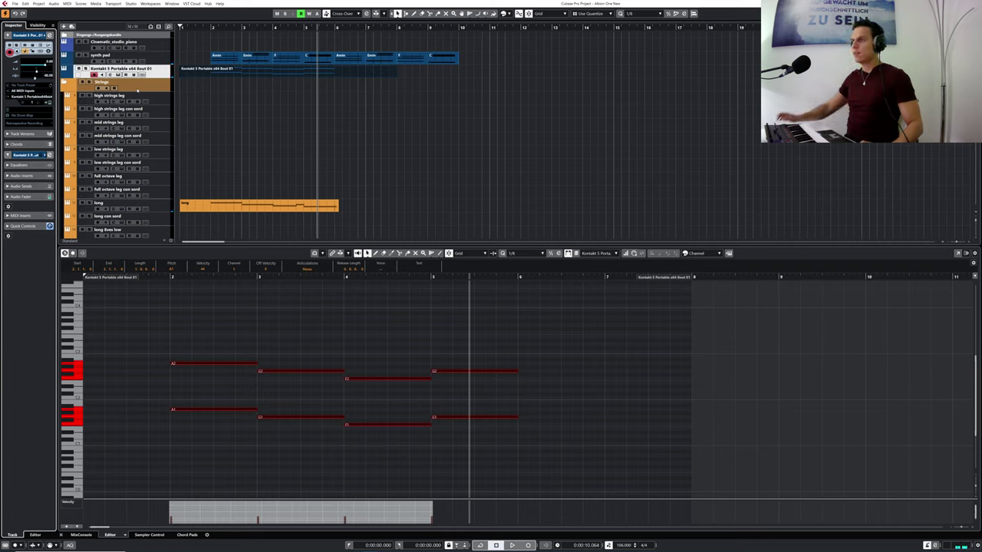
- Trim the new strings part to run from bar 2 to bar 6 and rename its track low pad
drag(181, 75, 212, 80)
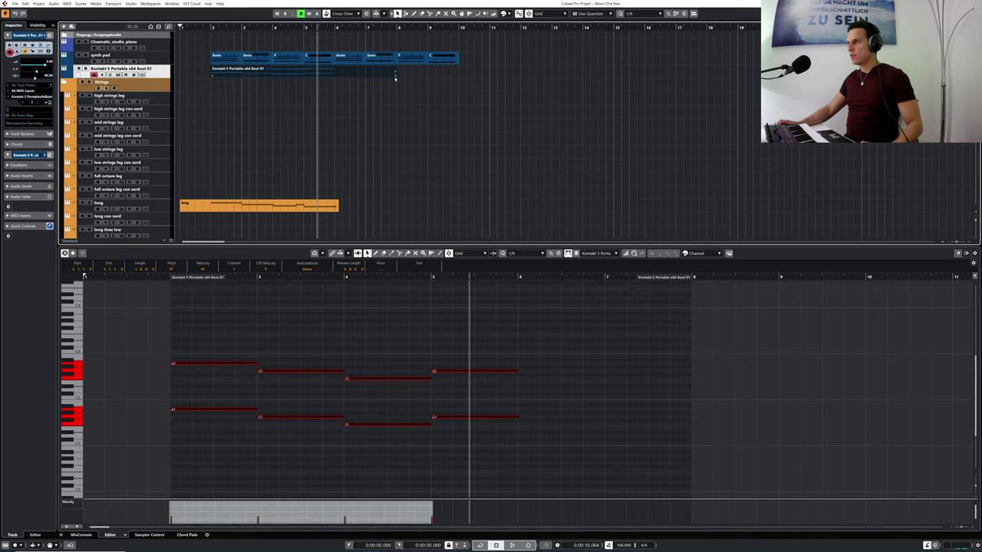
drag(394, 76, 331, 80)
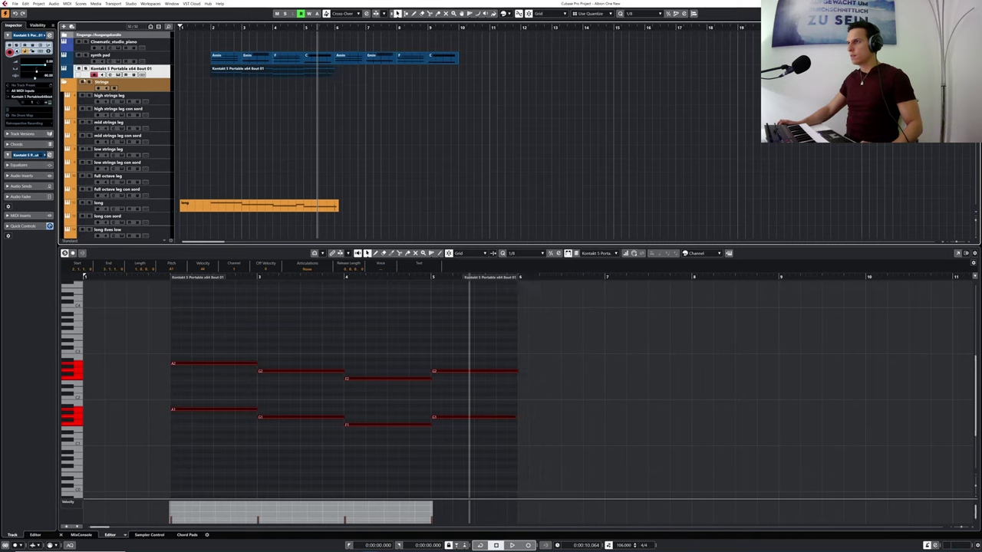
click(117, 74)
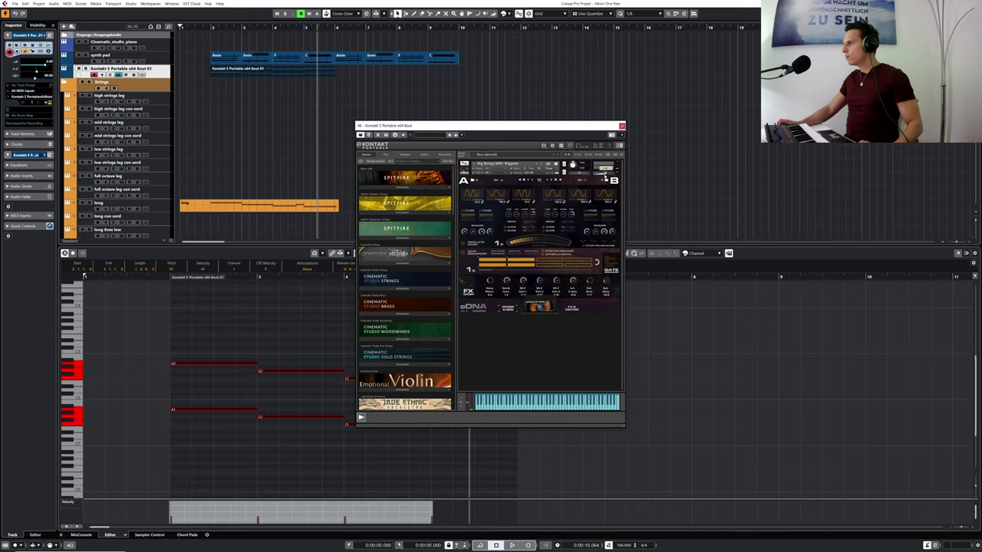
click(621, 126)
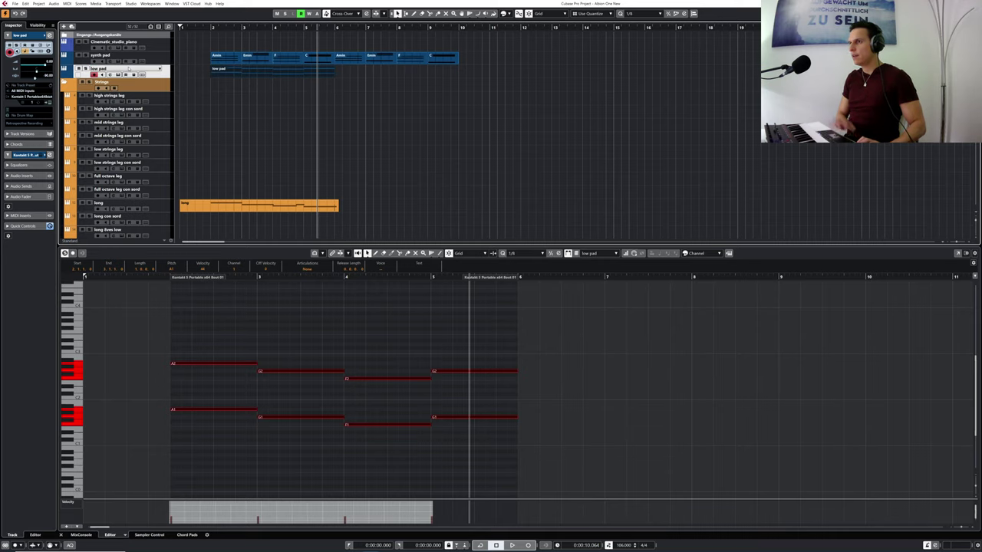
- Repeat the low pad part from bar 6 to bar 10, close the note editor and play the arrangement from the start
drag(334, 74, 341, 74)
key(ctrl+e)
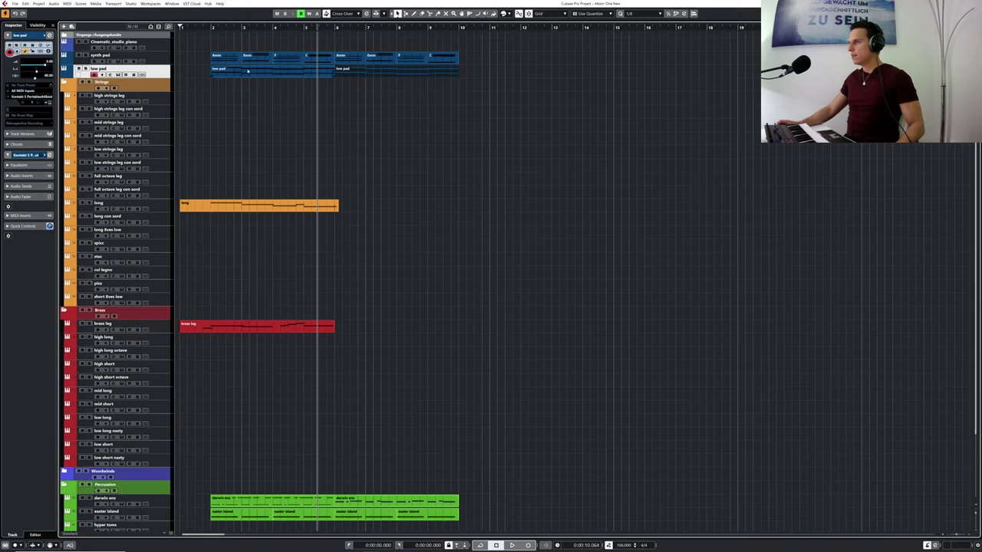
drag(210, 28, 183, 27)
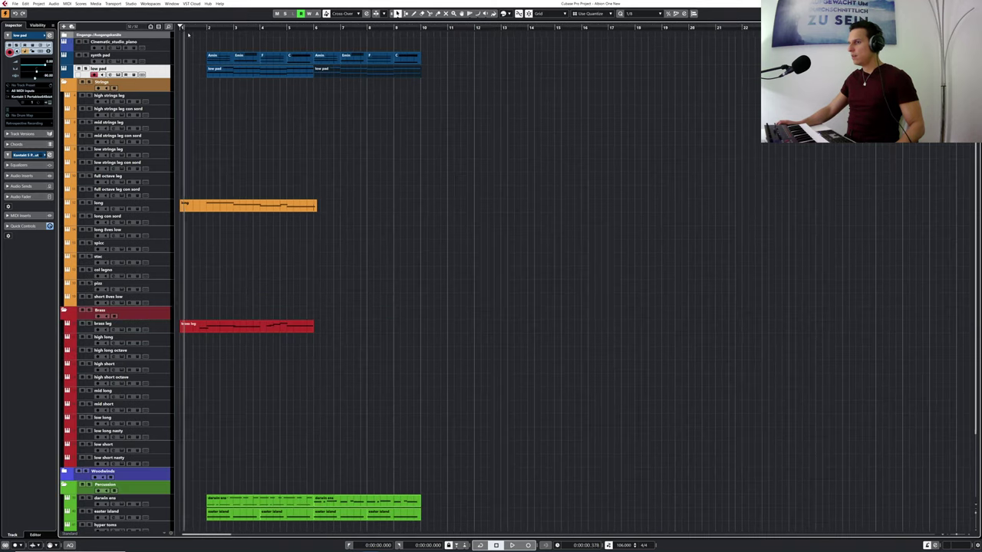
scroll(287, 159, down, 3)
scroll(288, 159, up, 3)
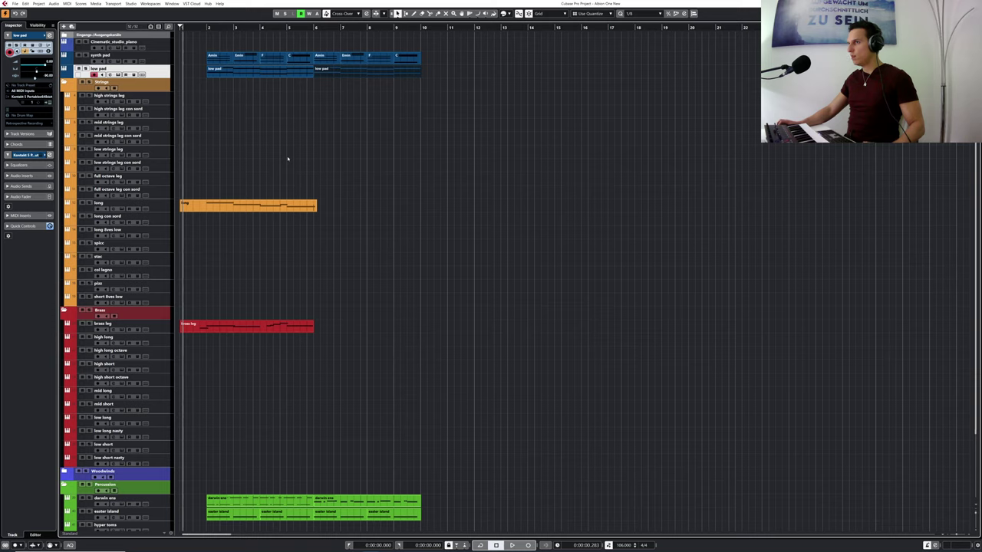
key(space)
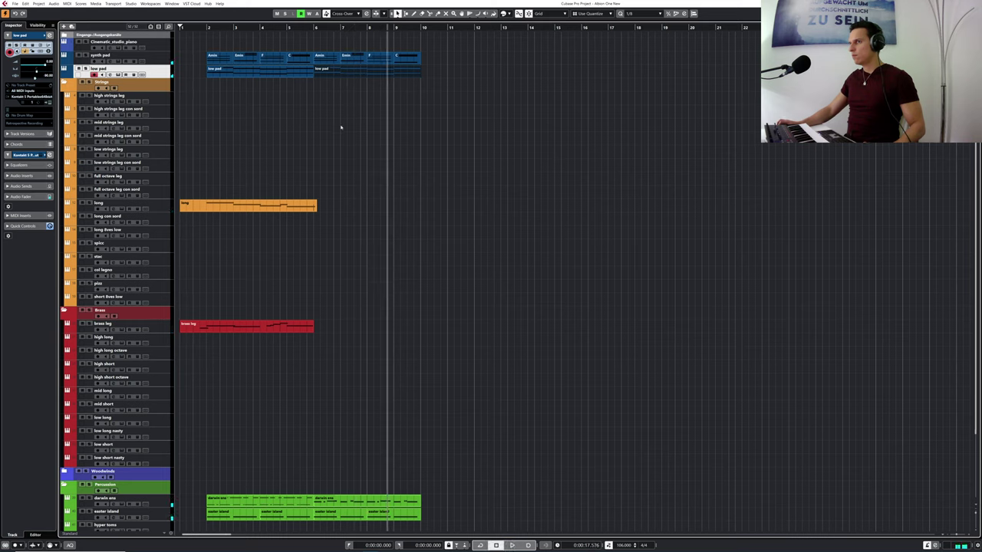
- Select the brass leg track, try brass ideas over playback from bar 4, and open its Kontakt instrument
drag(290, 28, 261, 32)
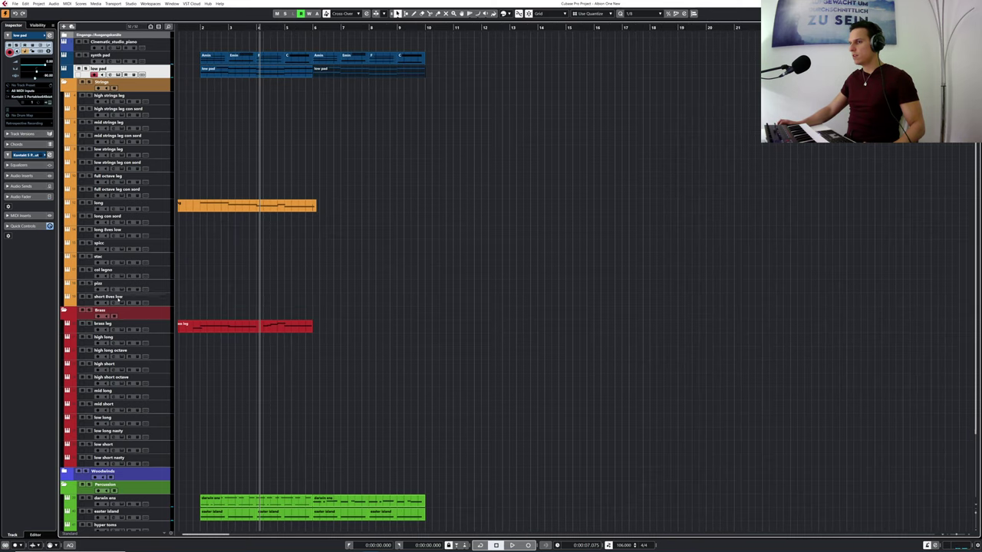
click(89, 333)
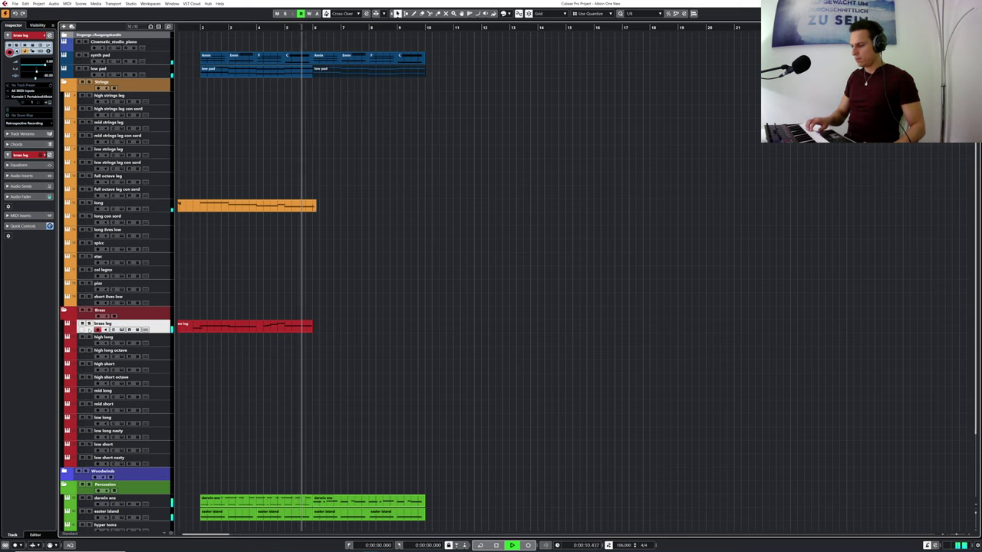
key(space)
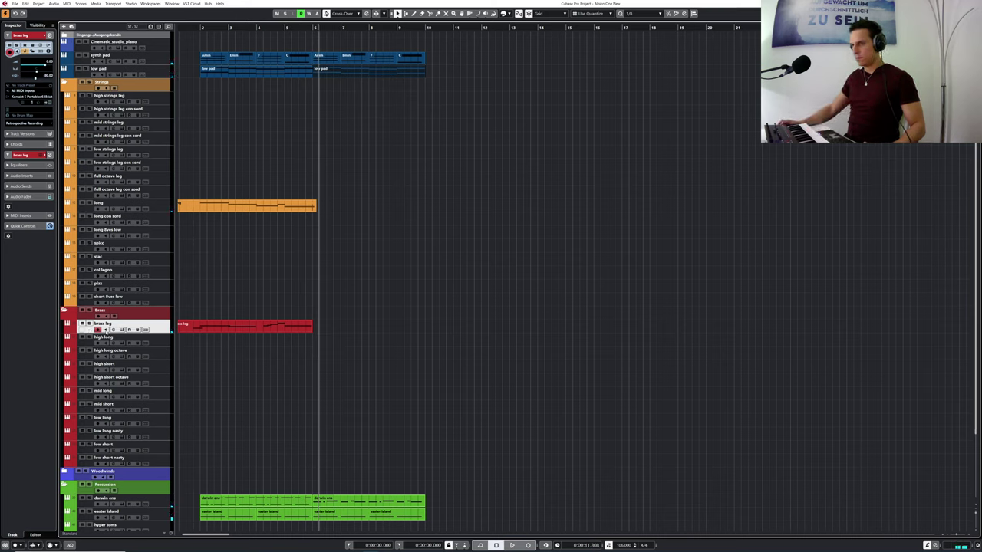
click(121, 330)
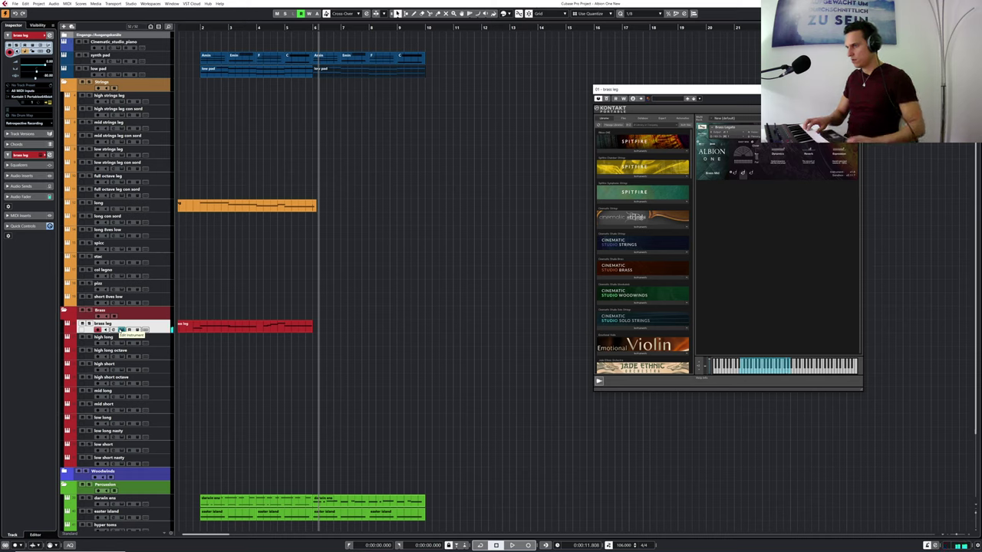
- Perform a brass leg melody over playback from bar 6 to bar 10 and insert it from the retrospective recording
key(space)
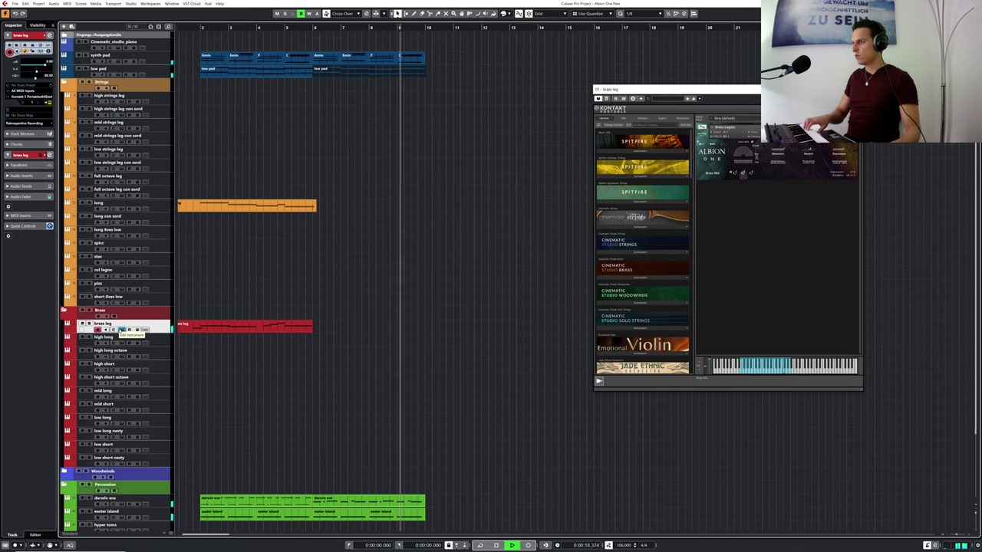
key(space)
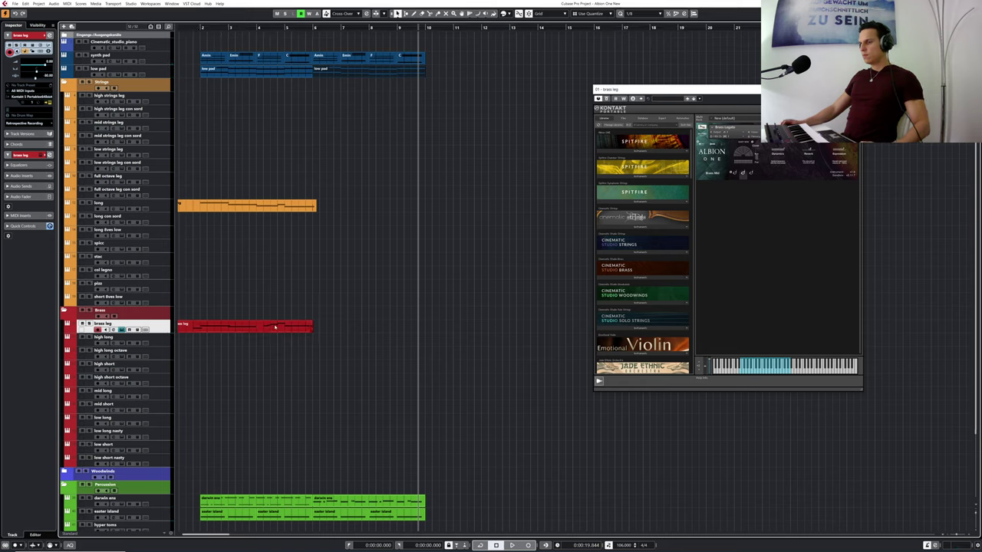
key(shift+KP_Multiply)
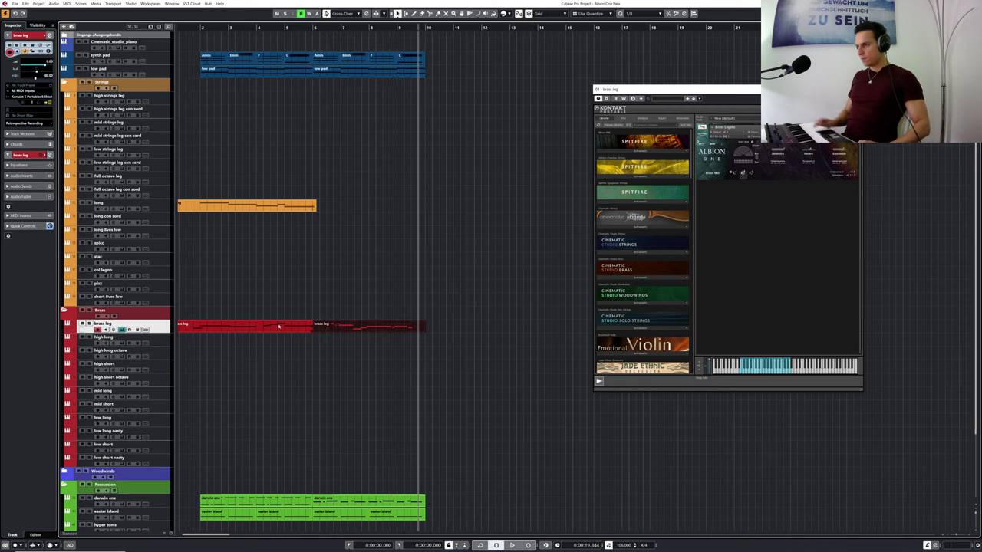
- Open the new brass leg part for editing and quantize all its notes to 1/16
double_click(349, 329)
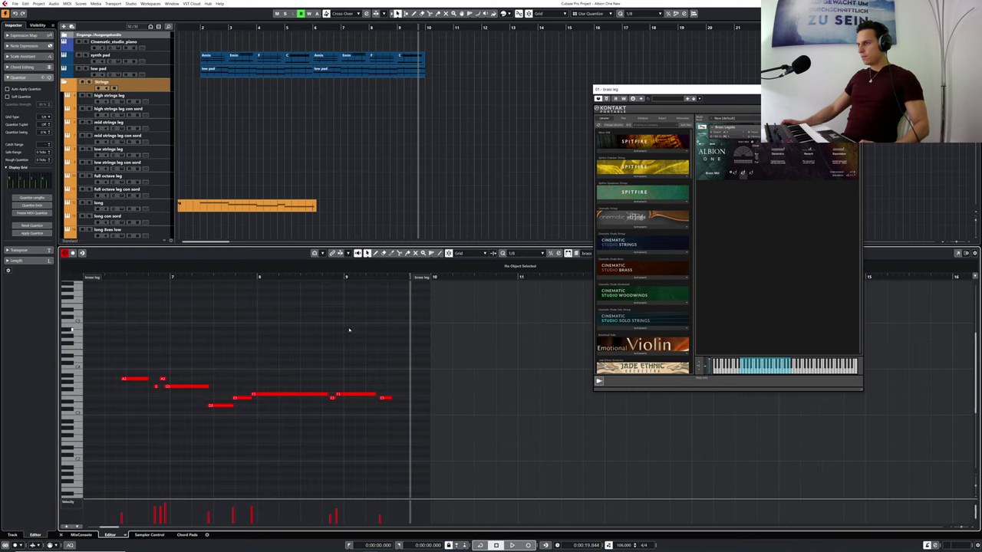
click(115, 277)
key(h)
drag(121, 299, 443, 437)
drag(189, 388, 196, 388)
click(534, 253)
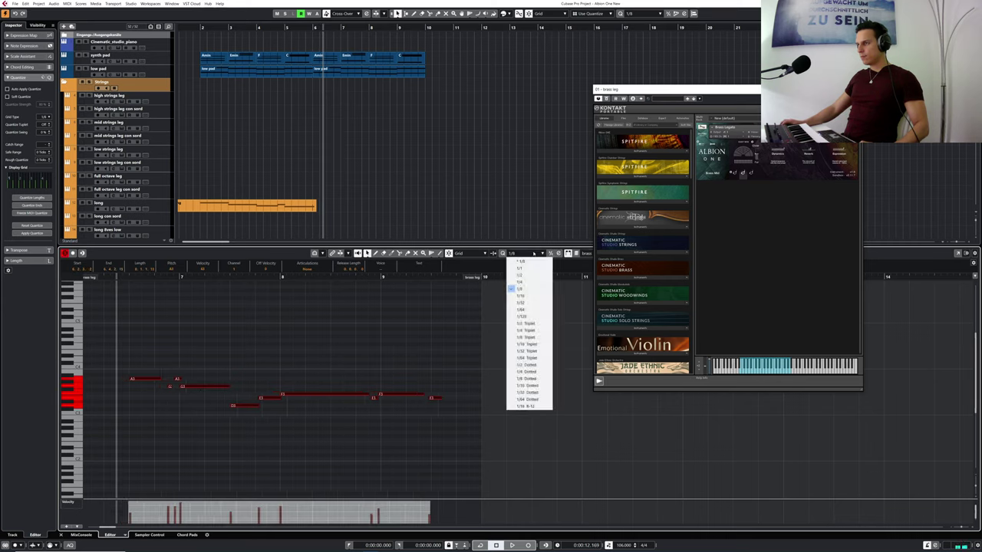
click(521, 295)
- Play the quantized melody and trim the ends of the two short notes just before bar 7
key(space)
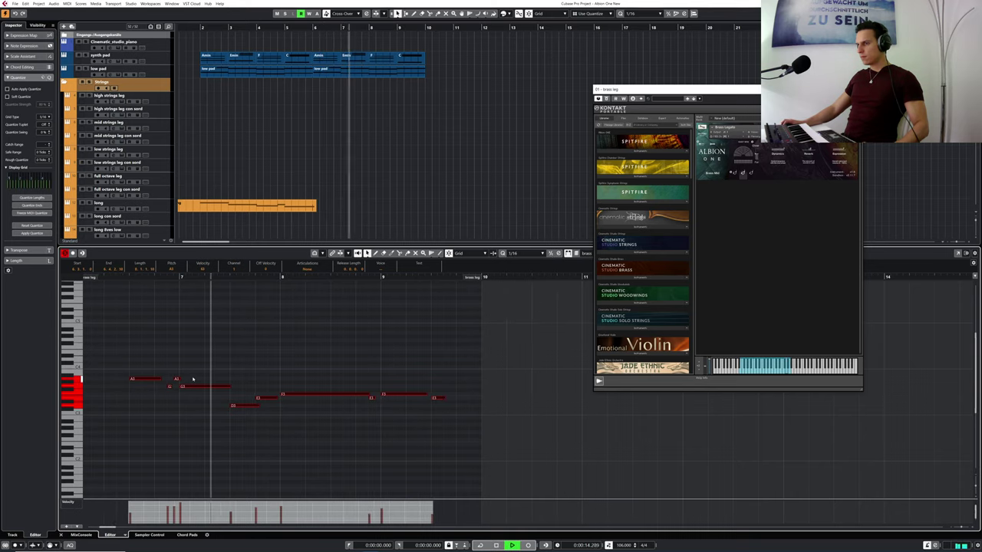
click(202, 368)
drag(124, 277, 126, 286)
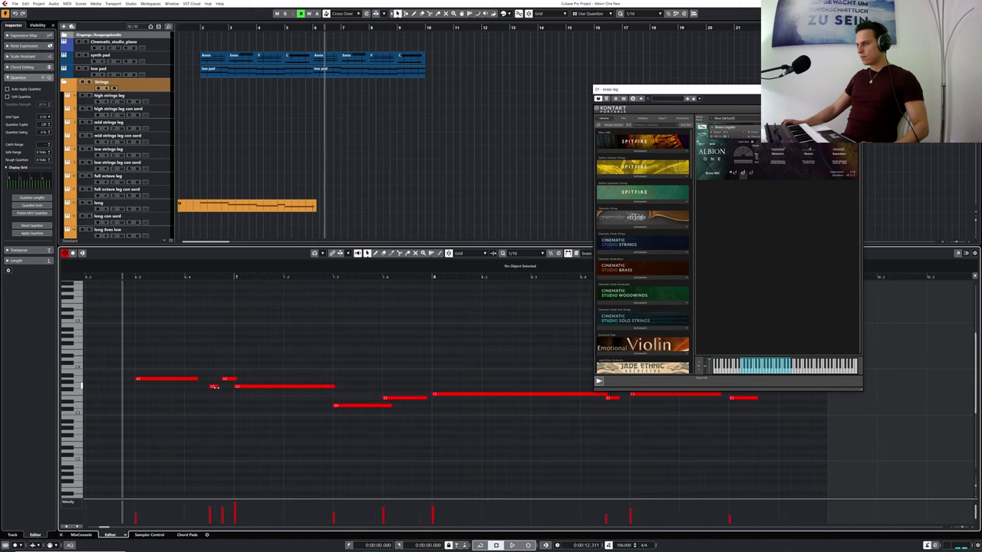
click(217, 386)
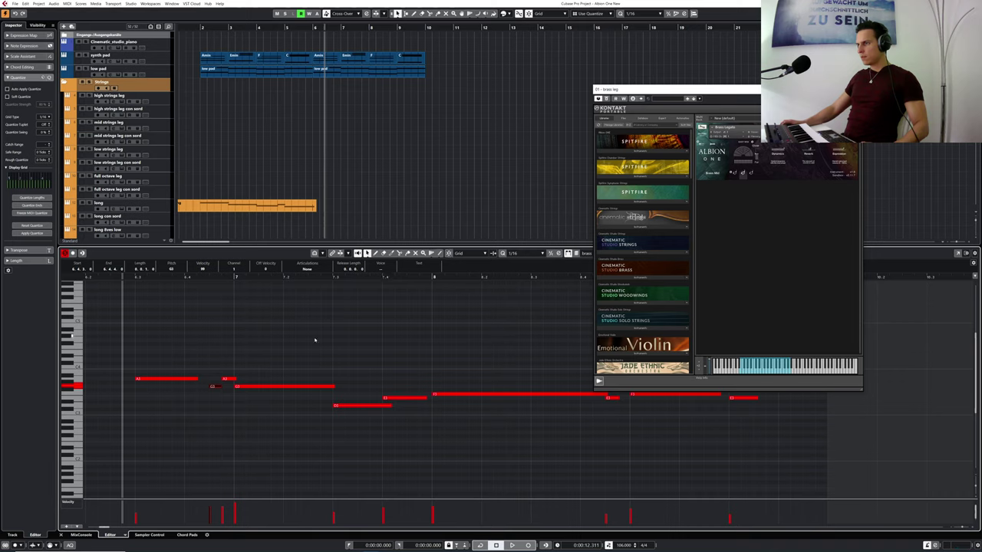
click(235, 379)
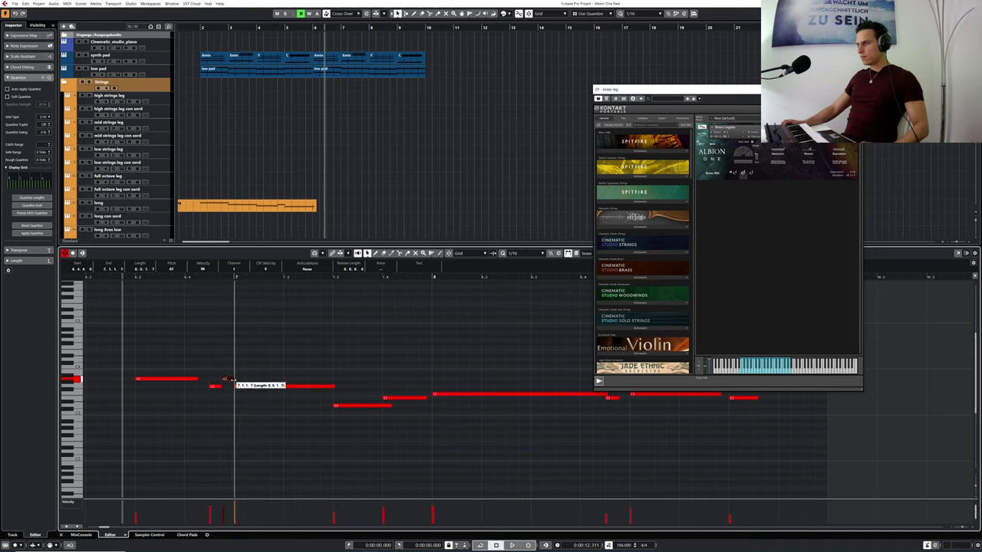
key(space)
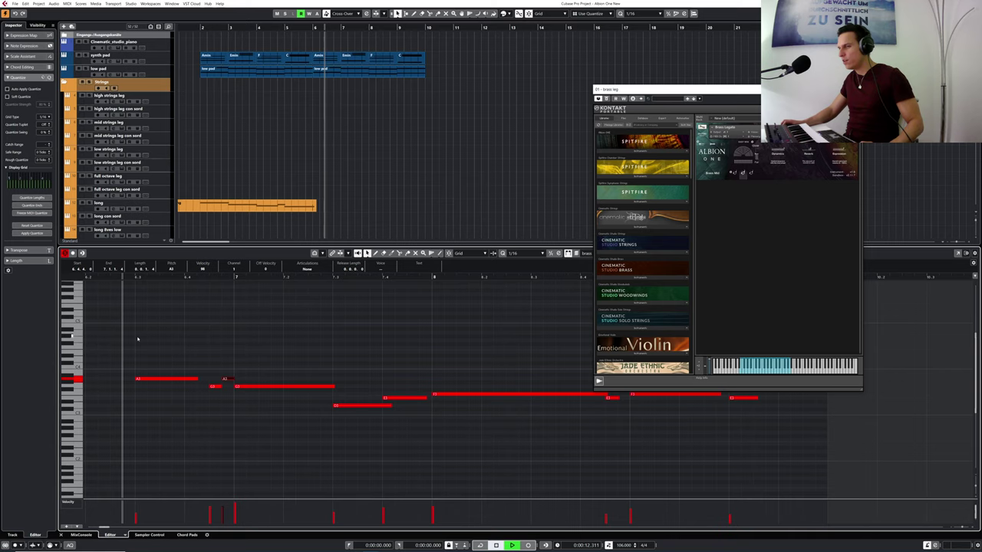
key(space)
- Shorten the two short notes just before bar 7 further, checking them by playing from bar 6 beat 3
click(217, 386)
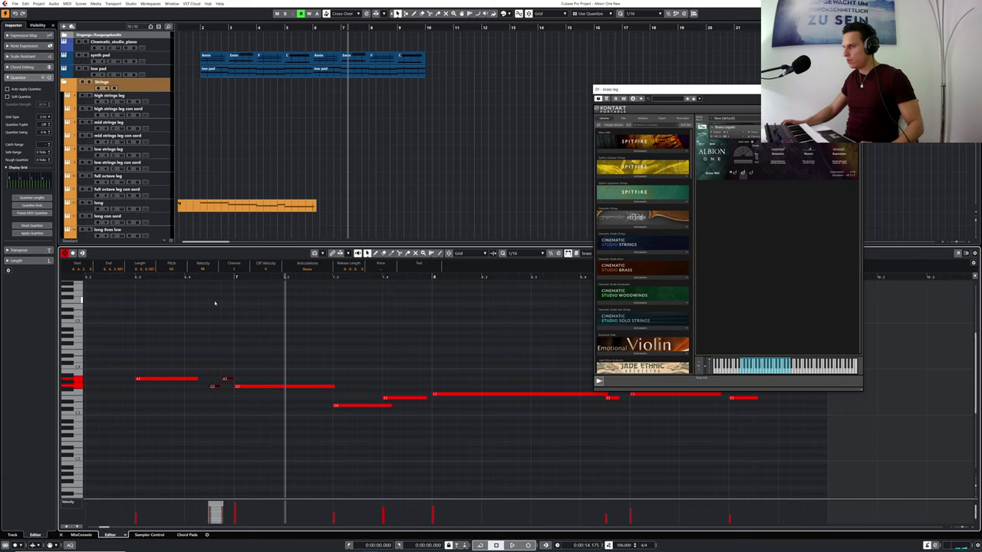
drag(135, 277, 131, 284)
key(space)
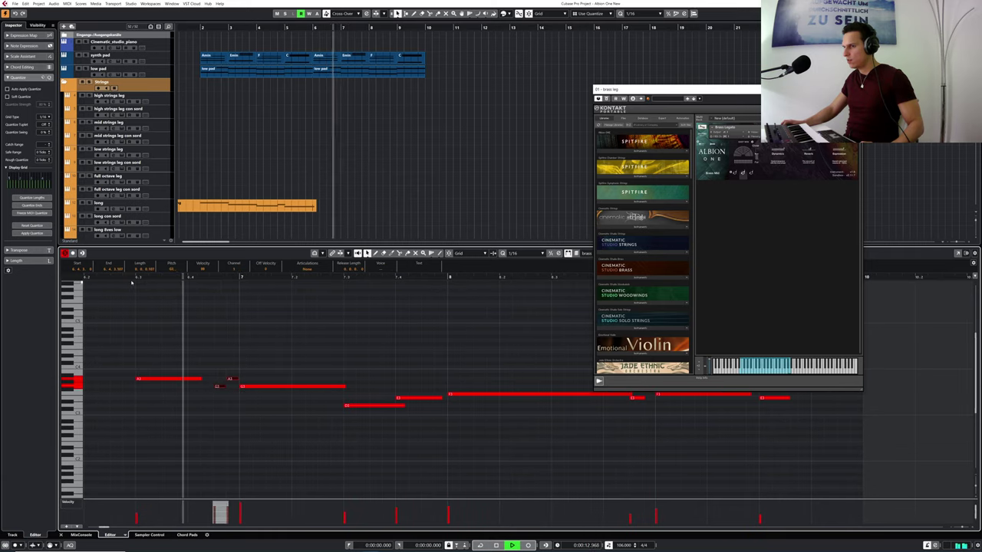
key(space)
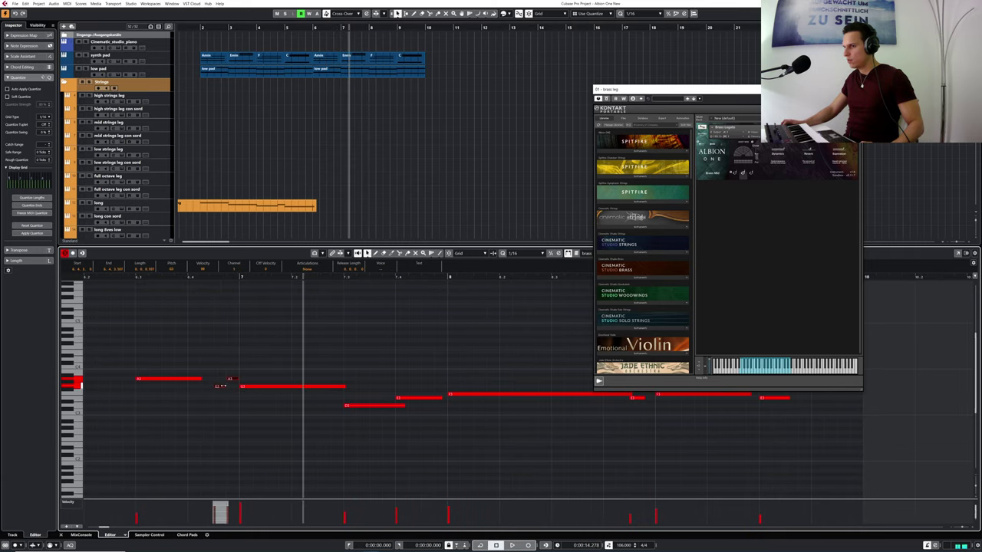
click(131, 277)
key(space)
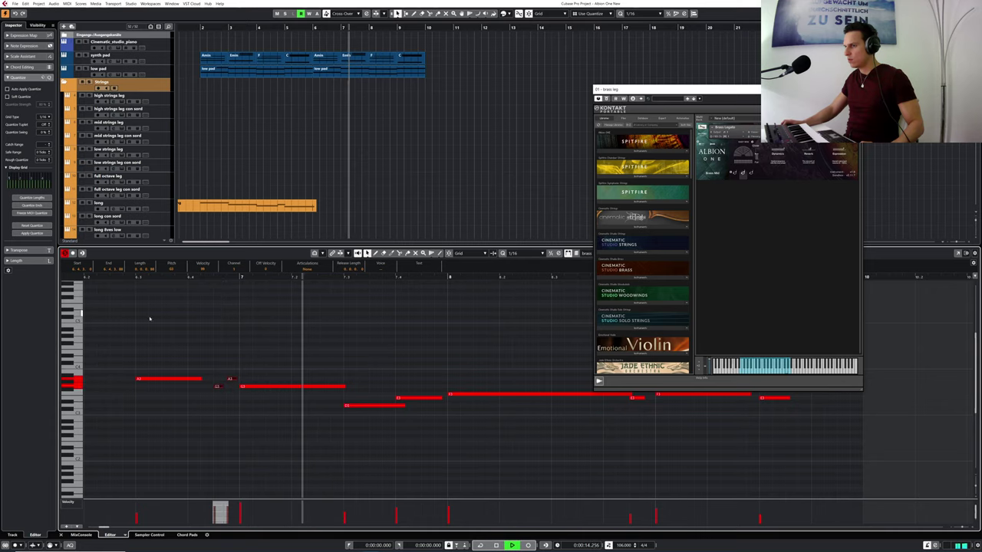
key(space)
- Shorten the long note at bar 7, start the following low note earlier to meet it, and play the passage
drag(343, 389, 332, 405)
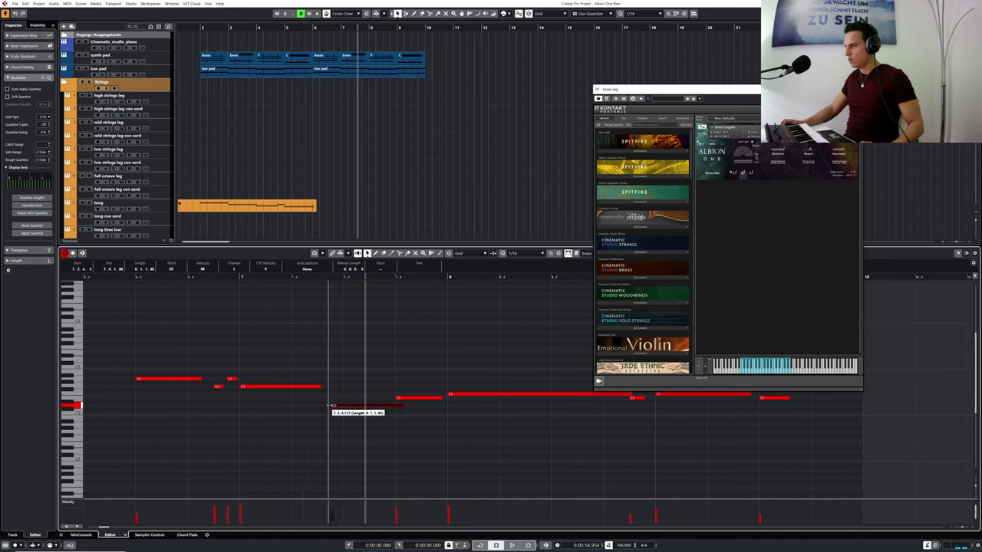
click(143, 277)
key(space)
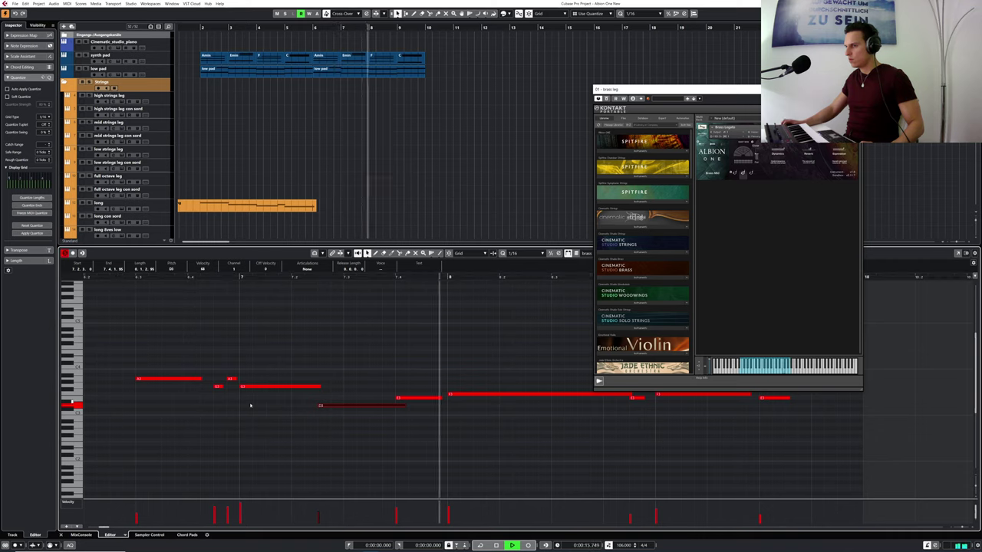
- Refit the ends of the low note in bar 7, the note leading into bar 8 and the melody's first note, then play it
drag(441, 399, 397, 409)
drag(200, 378, 197, 382)
drag(262, 278, 197, 278)
key(space)
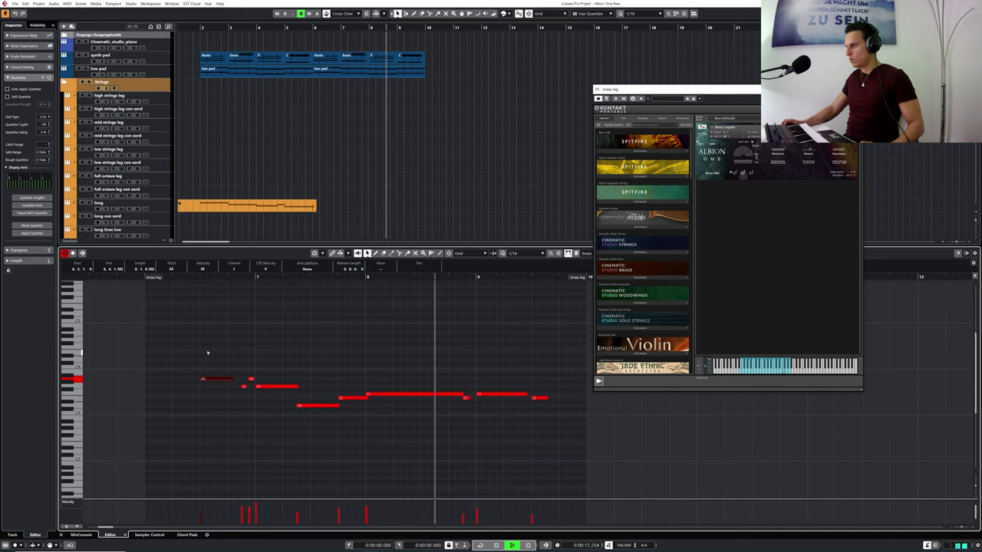
- Shorten bar 8's long note, turn the next short note into a longer D3, lower bar 9's note to E3, delete the last note, and play
drag(461, 394, 424, 394)
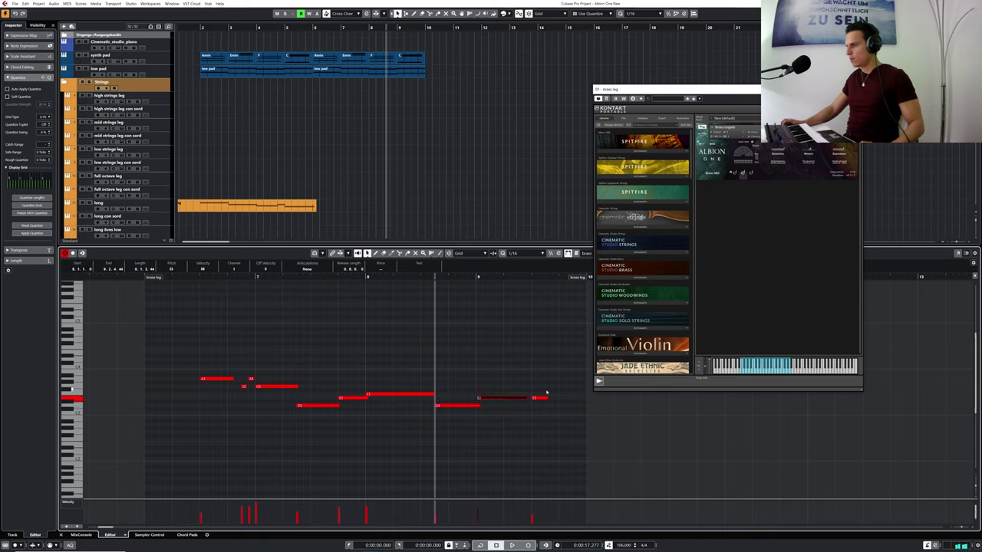
key(Delete)
click(355, 278)
key(space)
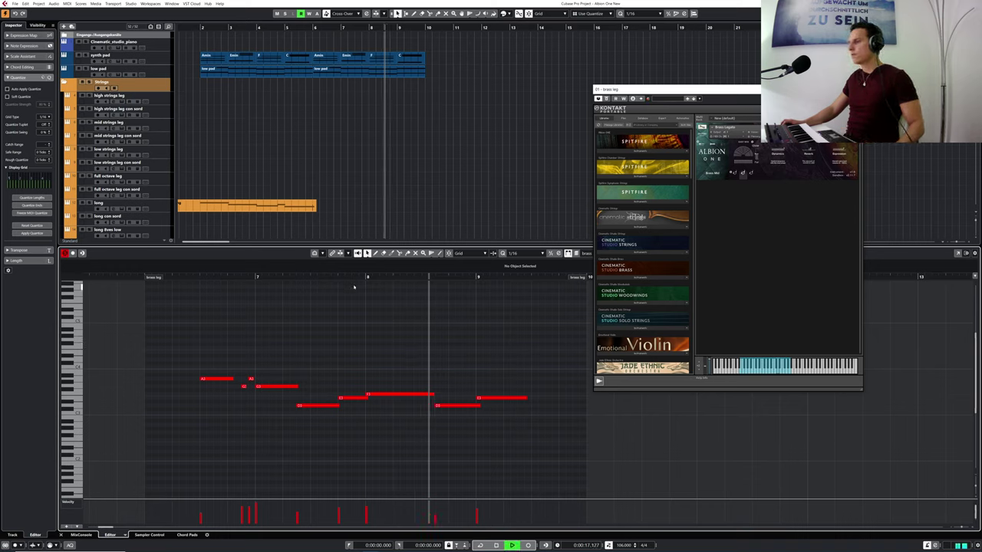
key(space)
- Move the D3 note to beat 4 of bar 8, end it at bar 9, refit the preceding long note's end, and play
mouse_move(442, 407)
mouse_down()
mouse_move(460, 409)
mouse_move(434, 395)
mouse_up()
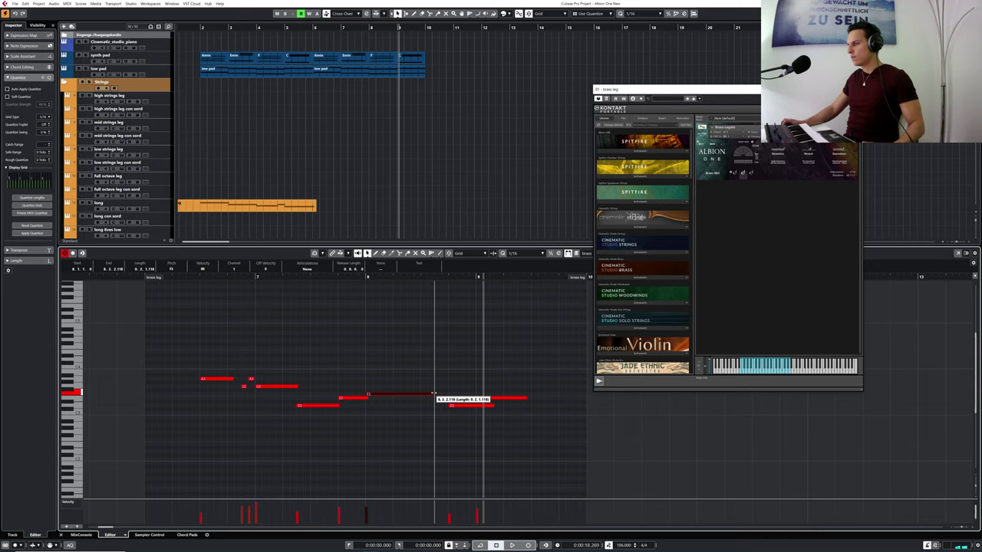
drag(490, 407, 492, 406)
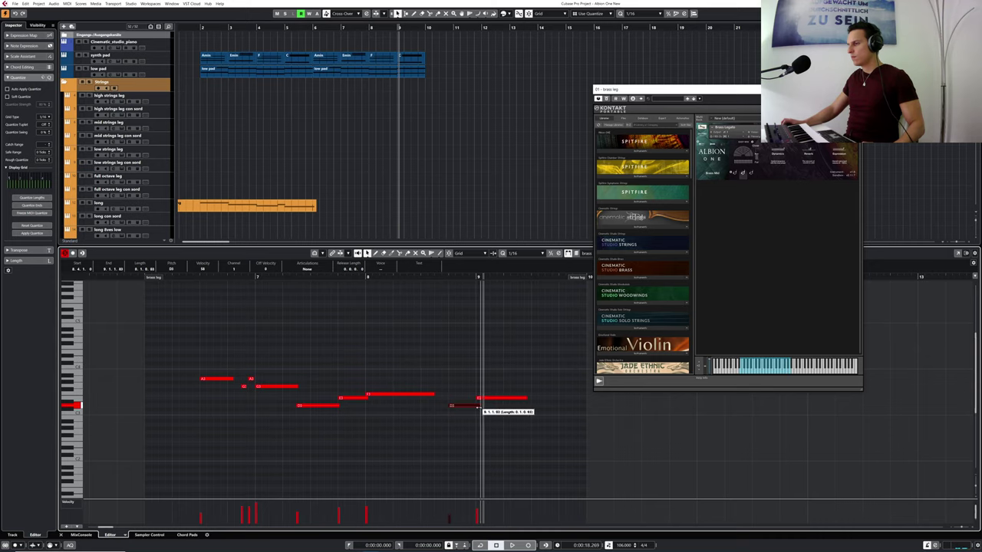
click(343, 277)
key(space)
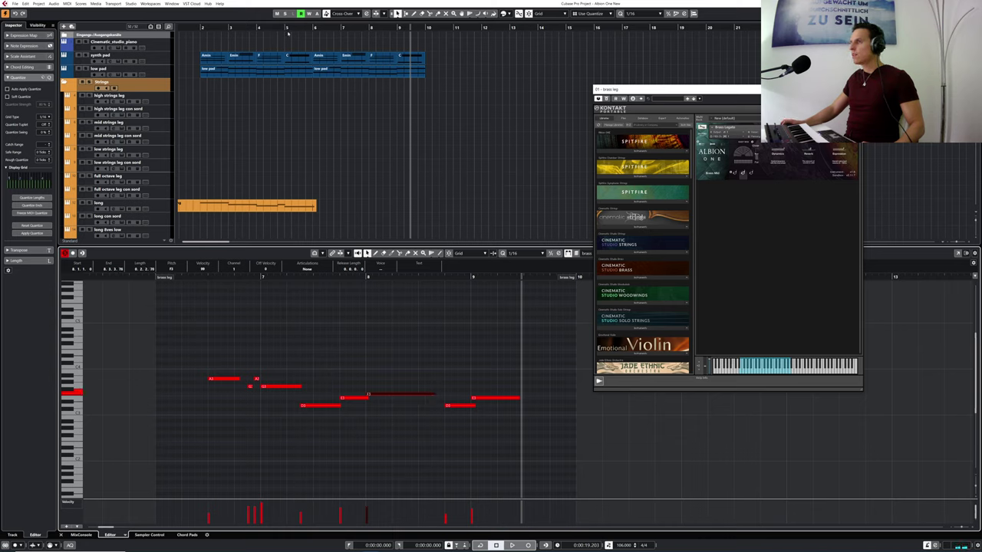
- Play the whole arrangement with the edited brass melody from about bar 3
drag(286, 28, 241, 29)
key(space)
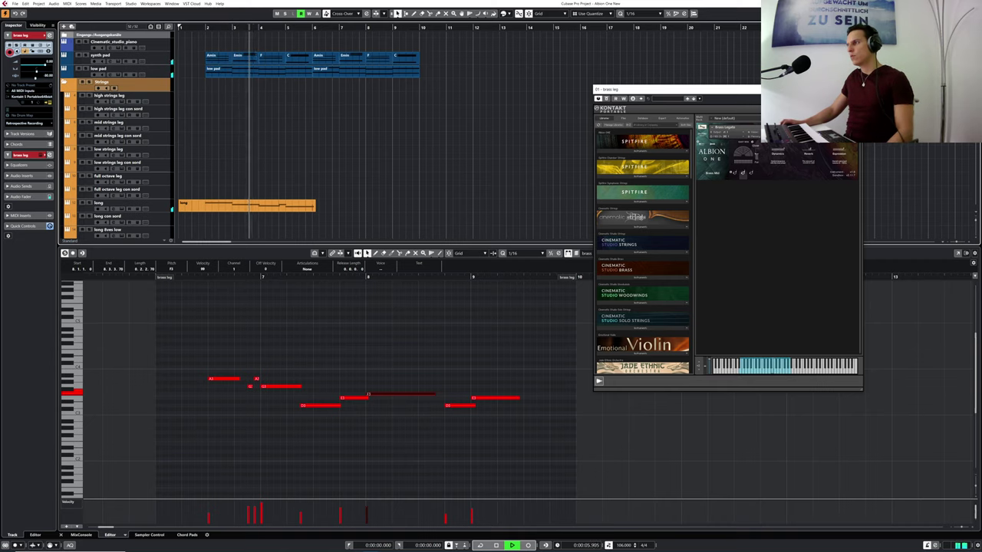
- Extend bar 9's E3 note in the second brass leg part to about beat 4, and play the passage from about bar 7
key(Return)
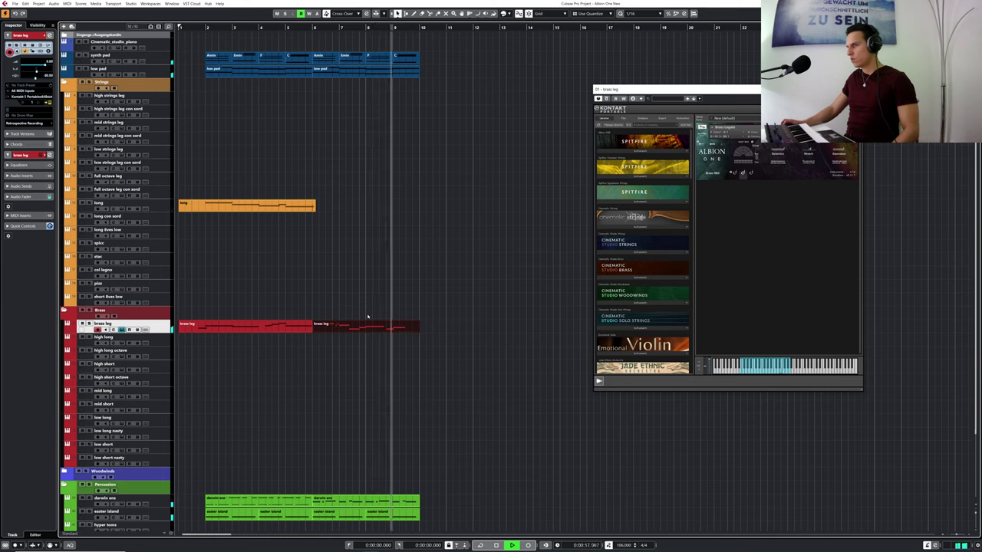
key(space)
double_click(406, 329)
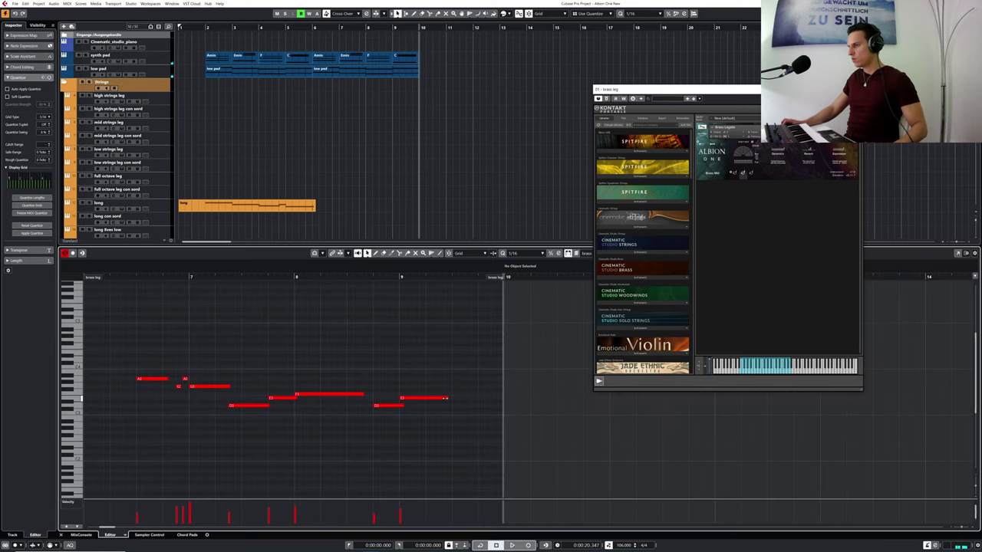
drag(448, 397, 449, 398)
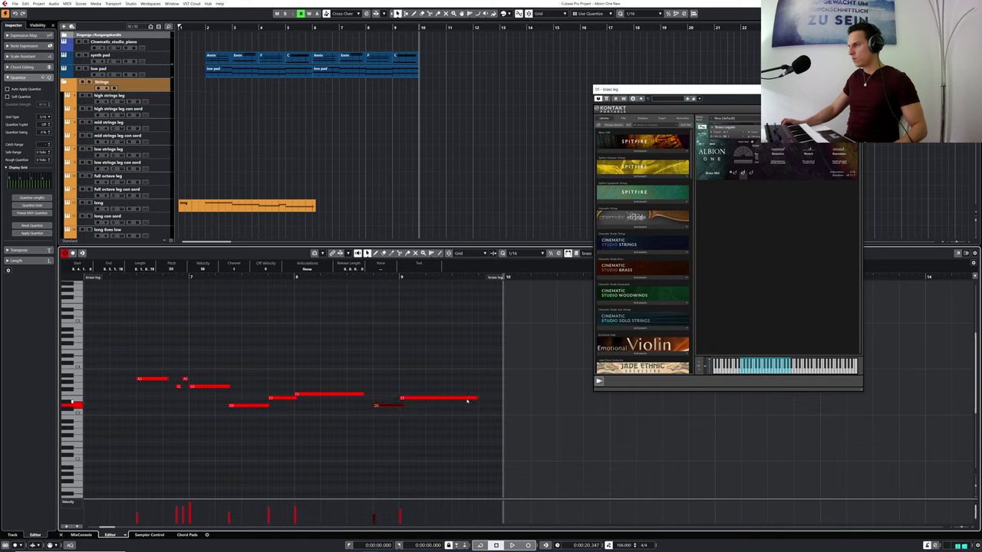
key(space)
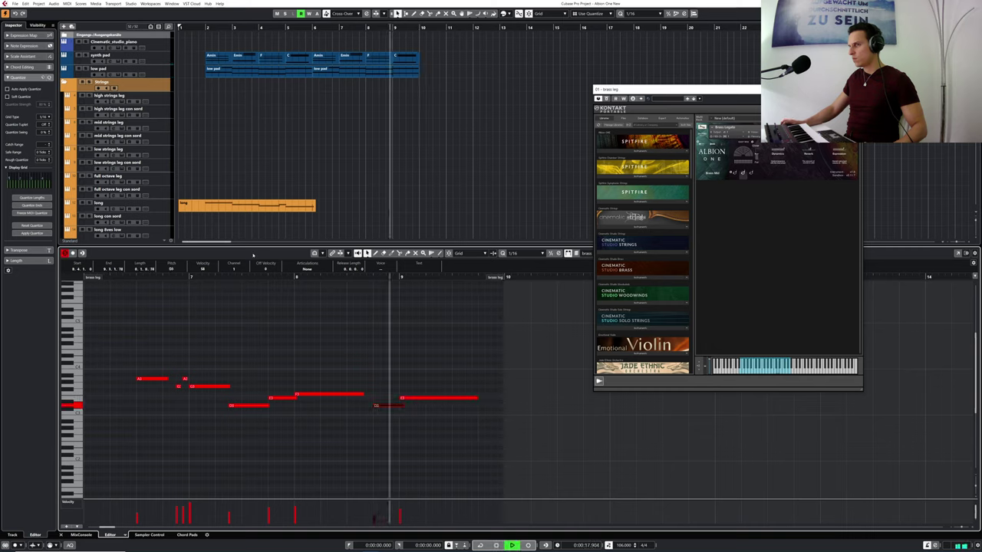
click(343, 199)
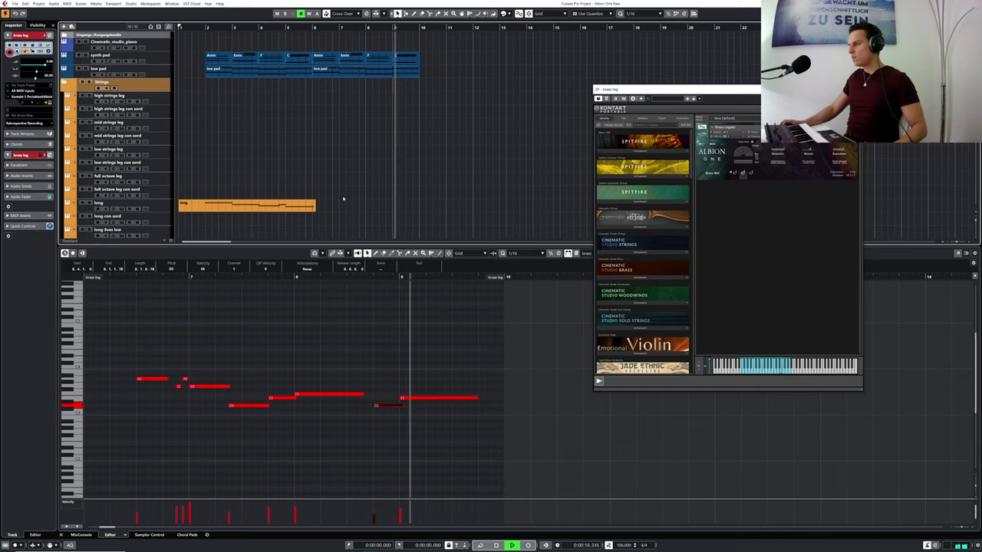
click(358, 29)
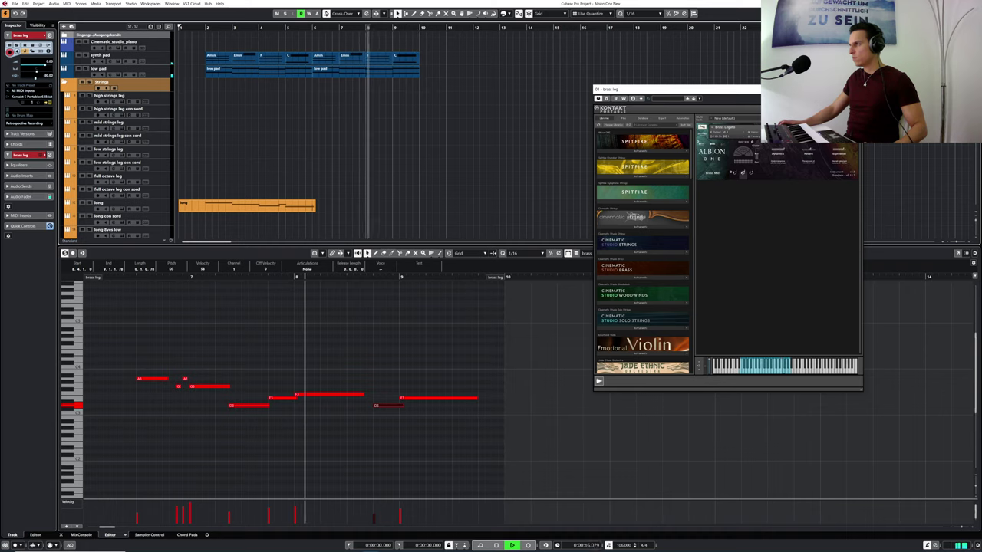
- Slightly shorten the long F3 note in bar 8 of the second brass leg part, and play from about bar 7
key(Return)
key(space)
click(386, 325)
double_click(387, 326)
drag(364, 394, 362, 396)
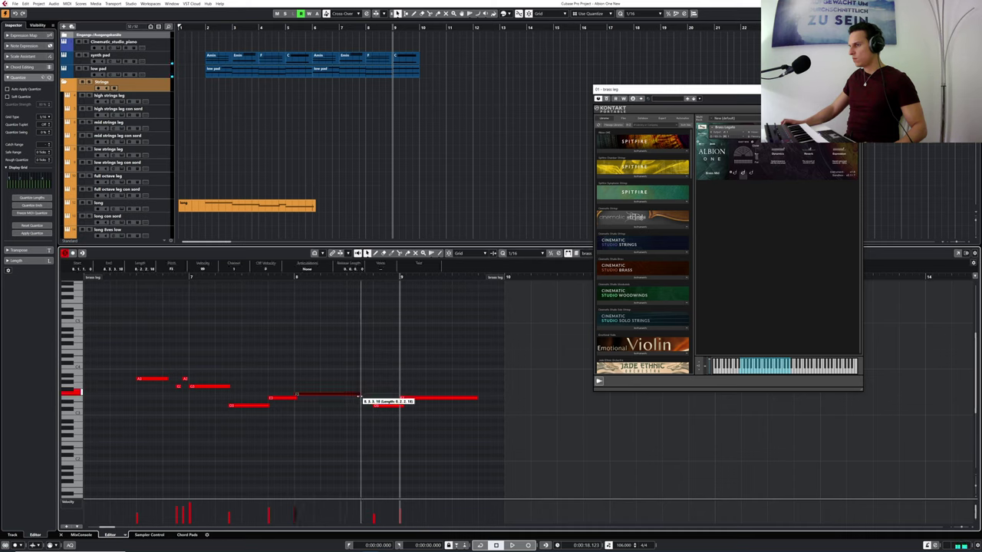
click(352, 27)
key(space)
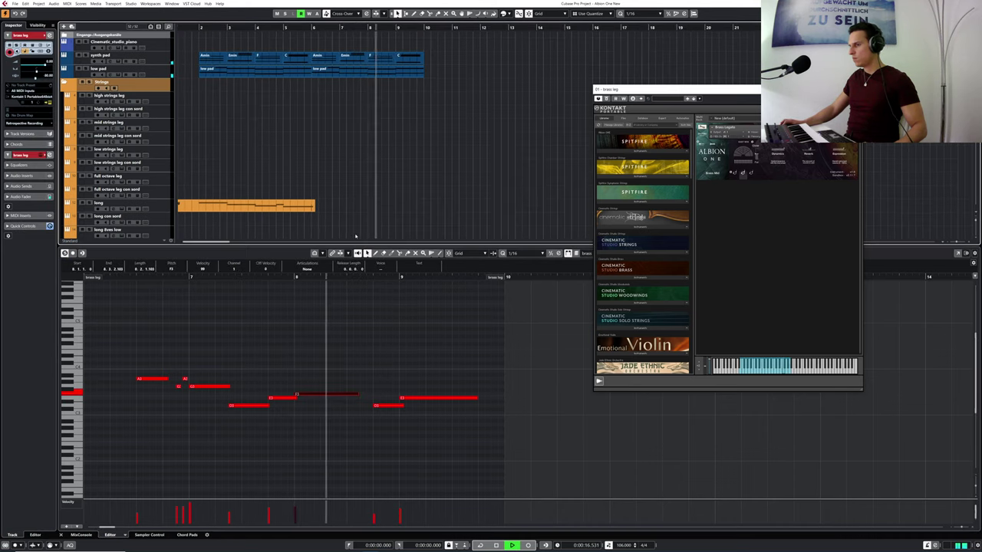
- Fine-tune the end of bar 8's long F3 note, play from about bar 6, and close the note editor
click(358, 397)
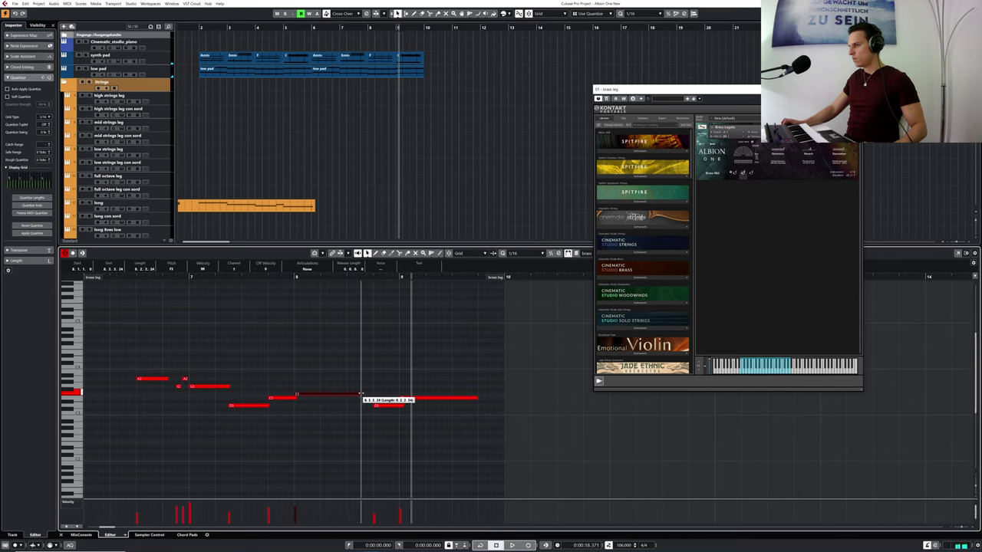
click(328, 27)
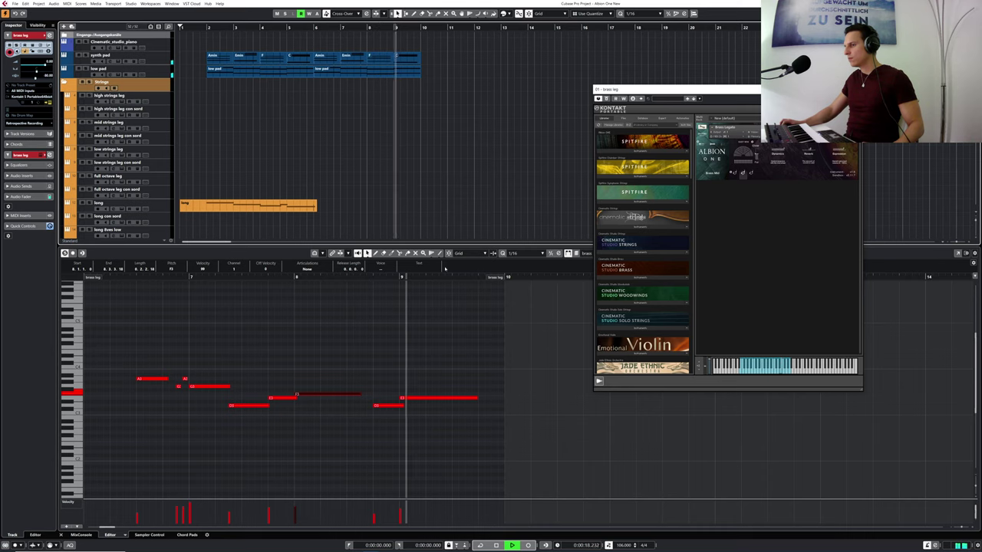
key(space)
click(383, 405)
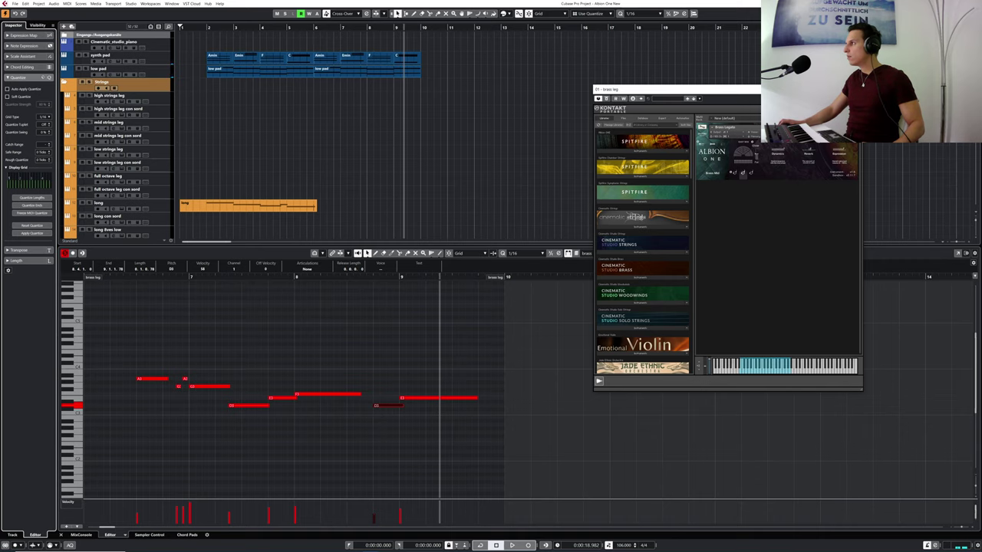
key(Return)
- Replace the second darwin ens part with a repeat of the first one from bar 6 to bar 10, and play the arrangement
scroll(335, 443, down, 3)
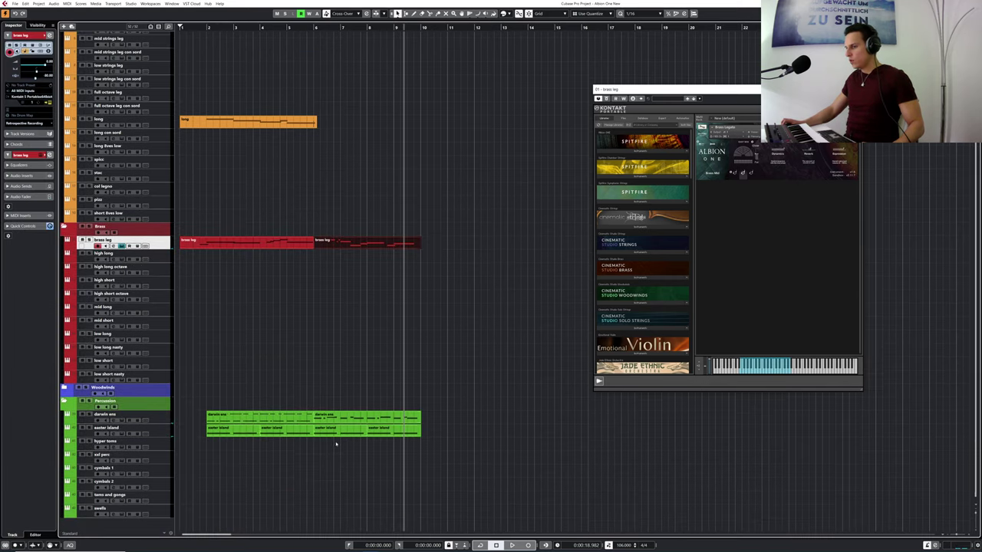
click(338, 420)
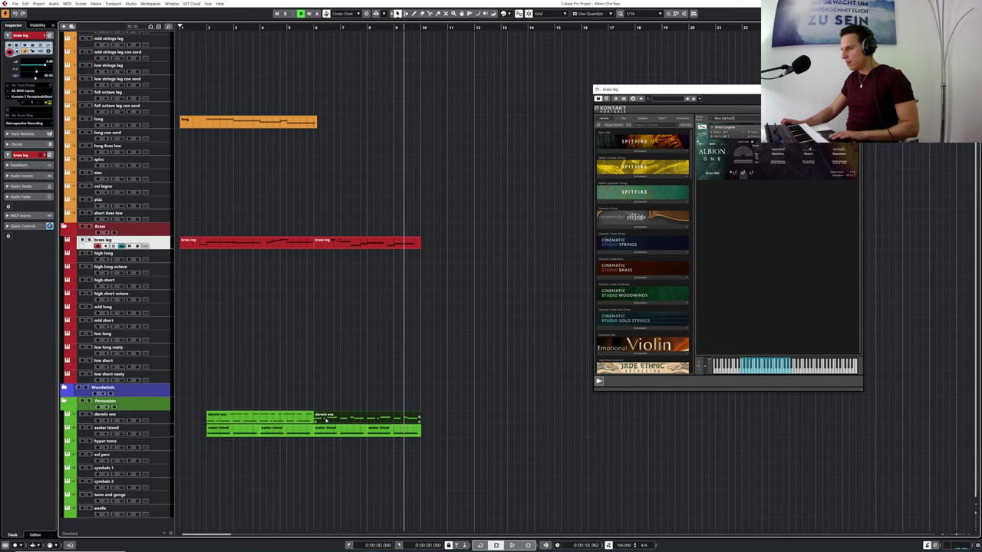
click(310, 420)
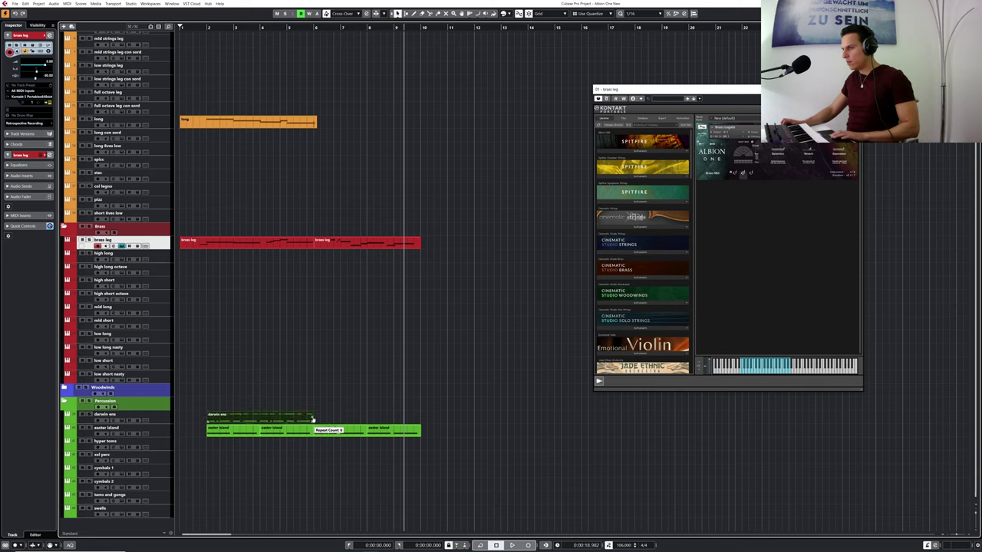
key(ctrl+d)
drag(311, 26, 279, 33)
key(space)
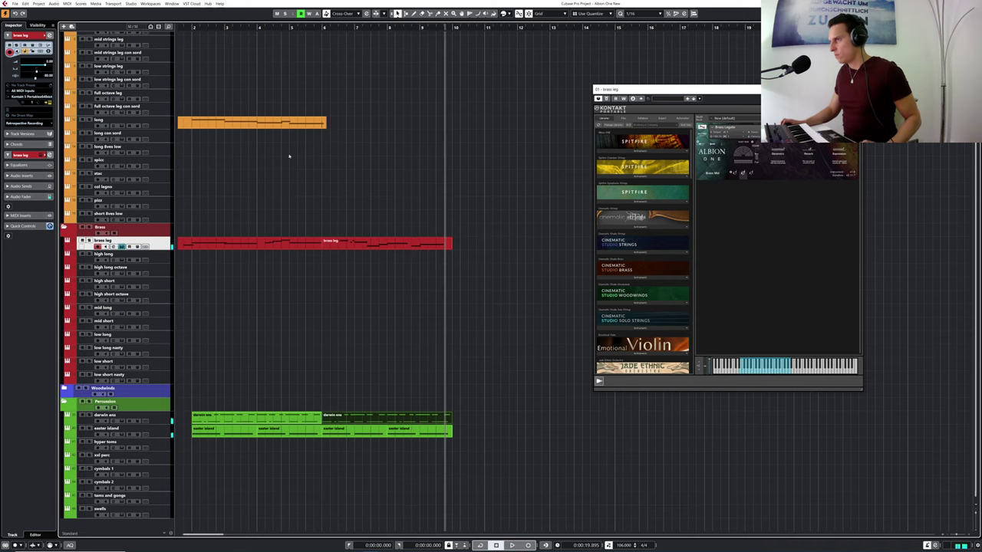
- Return the playhead to the project start and trim the beginning of the long strings part to bar 2
scroll(288, 168, up, 3)
drag(194, 29, 175, 27)
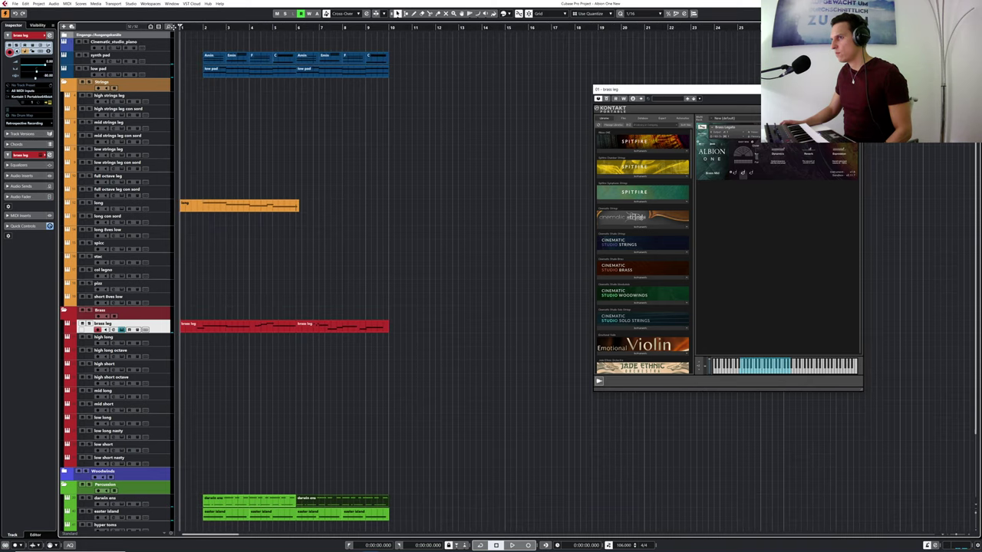
drag(181, 210, 204, 209)
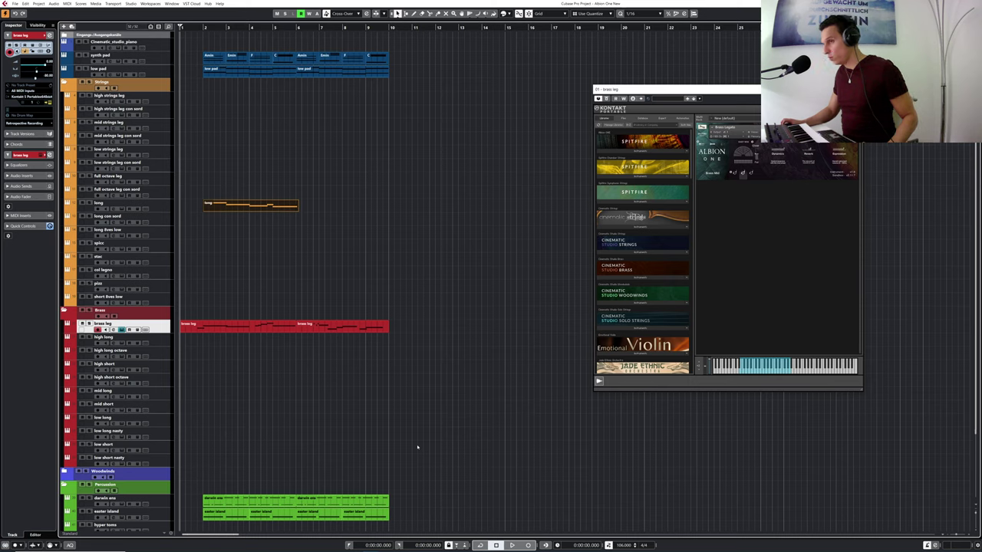
- Trim the start of the first brass leg part to just before bar 2 and close its instrument window
click(187, 329)
drag(187, 332, 199, 331)
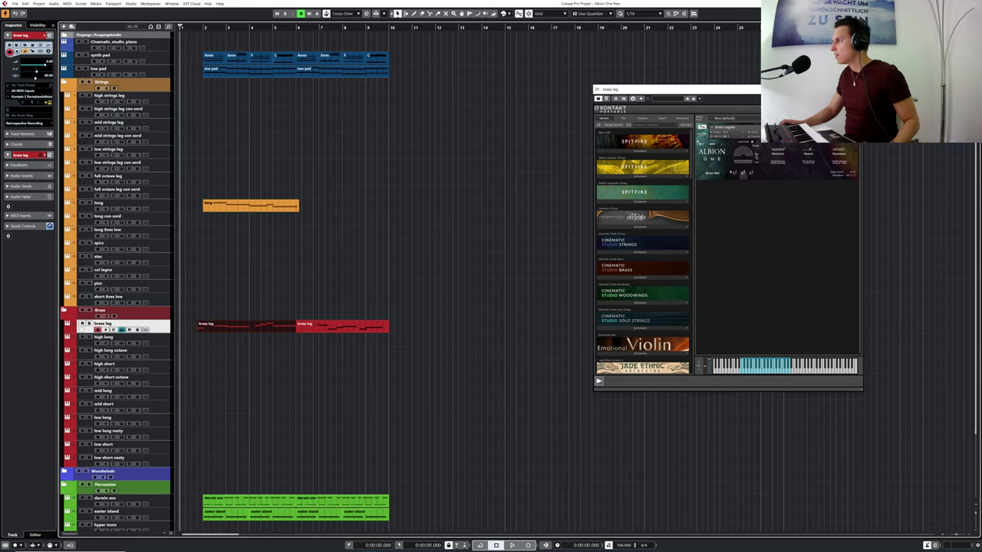
click(857, 90)
click(362, 310)
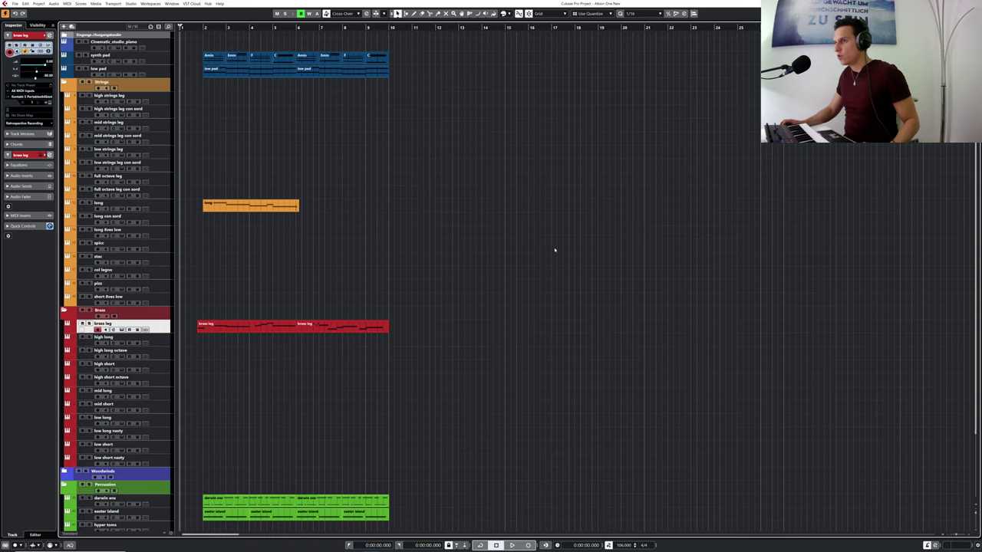
- Hide the track inspector and play the arrangement from the beginning to nearly bar 6
scroll(554, 250, down, 3)
scroll(555, 251, up, 3)
click(15, 5)
click(43, 49)
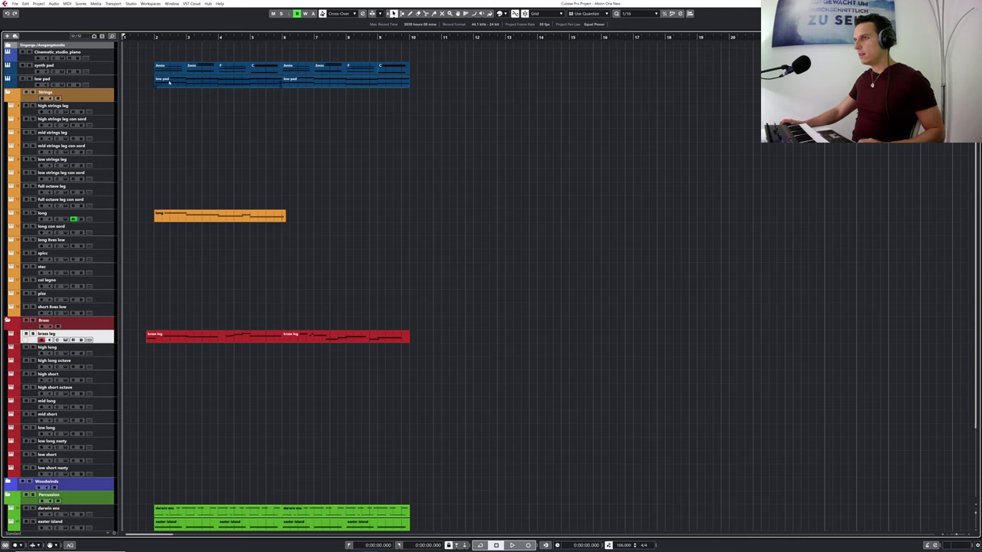
key(space)
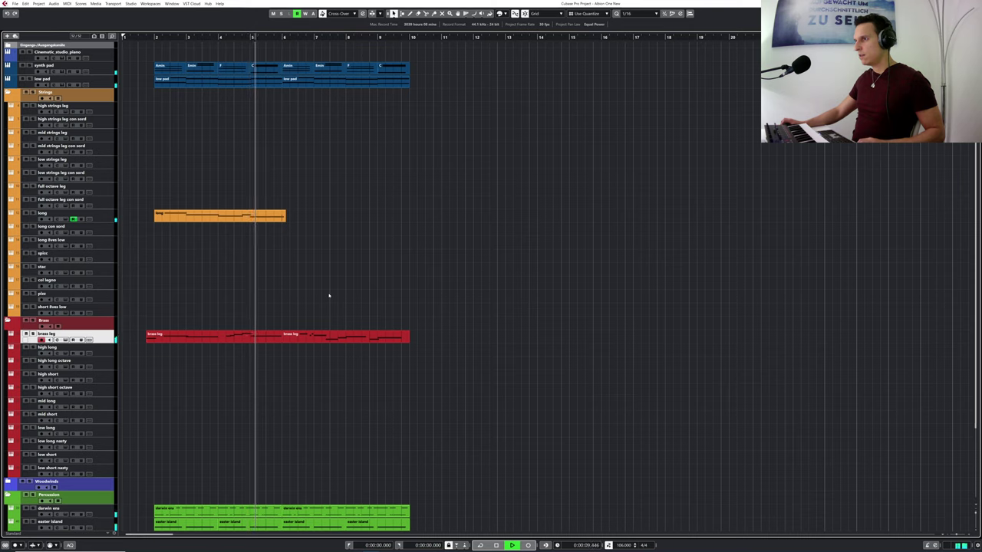
key(space)
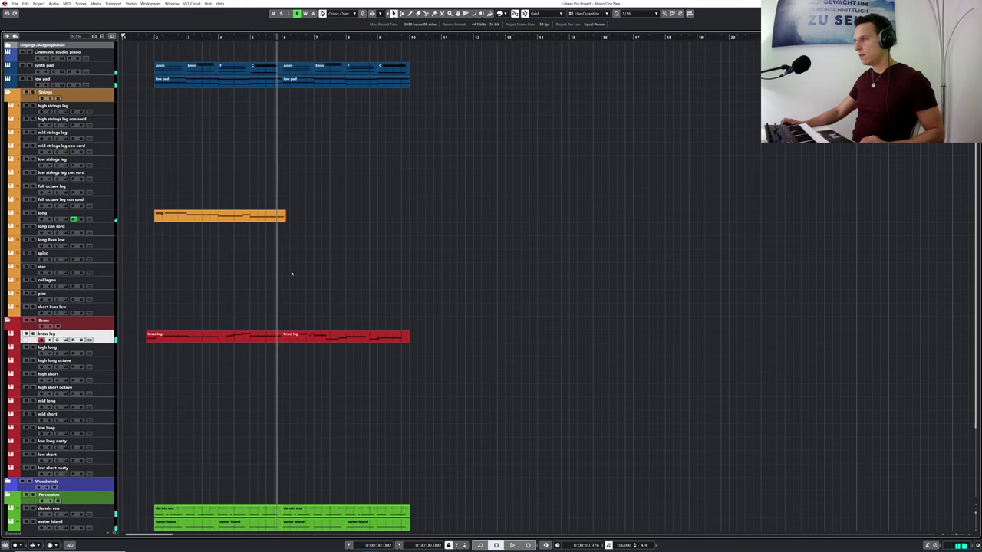
- Select the mid long brass track and open its Kontakt instrument
click(32, 407)
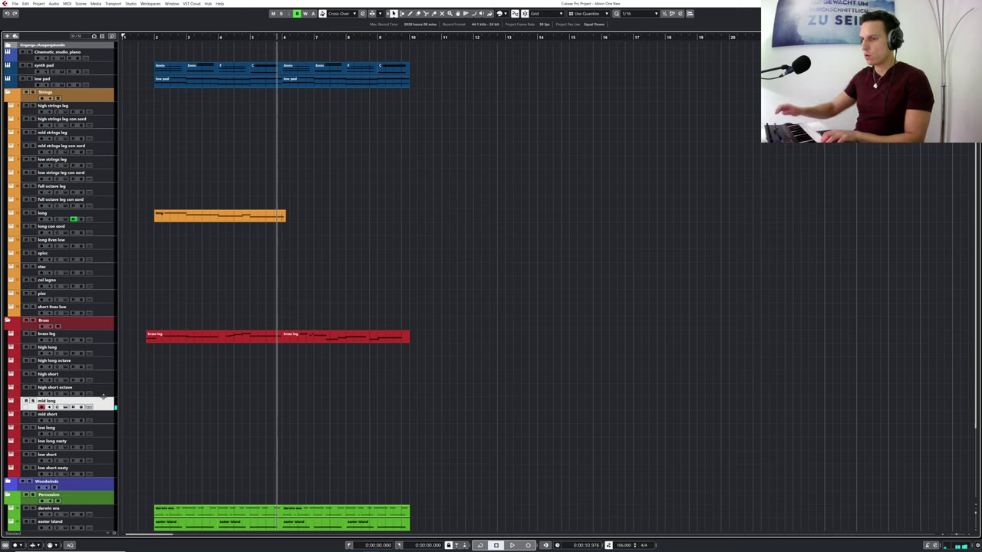
click(66, 407)
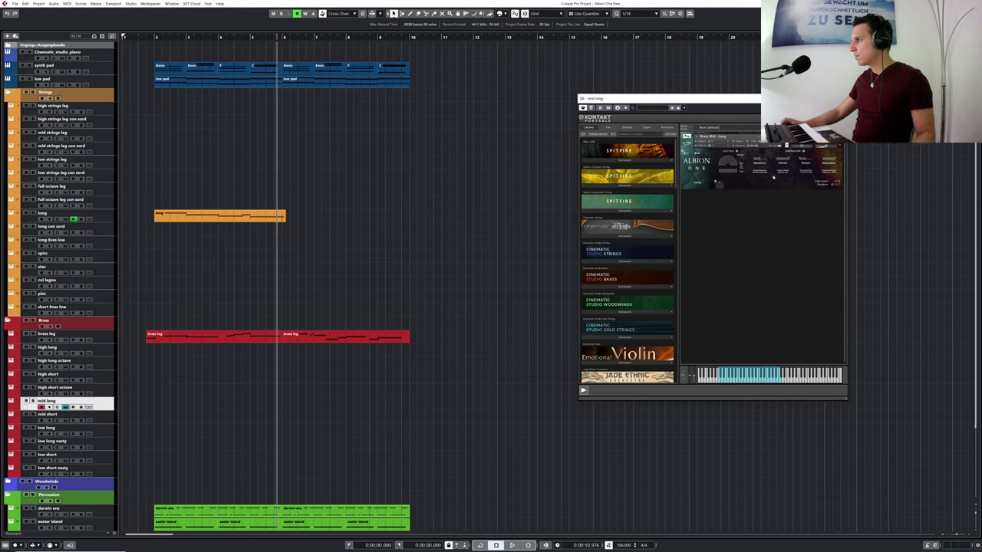
scroll(384, 206, down, 3)
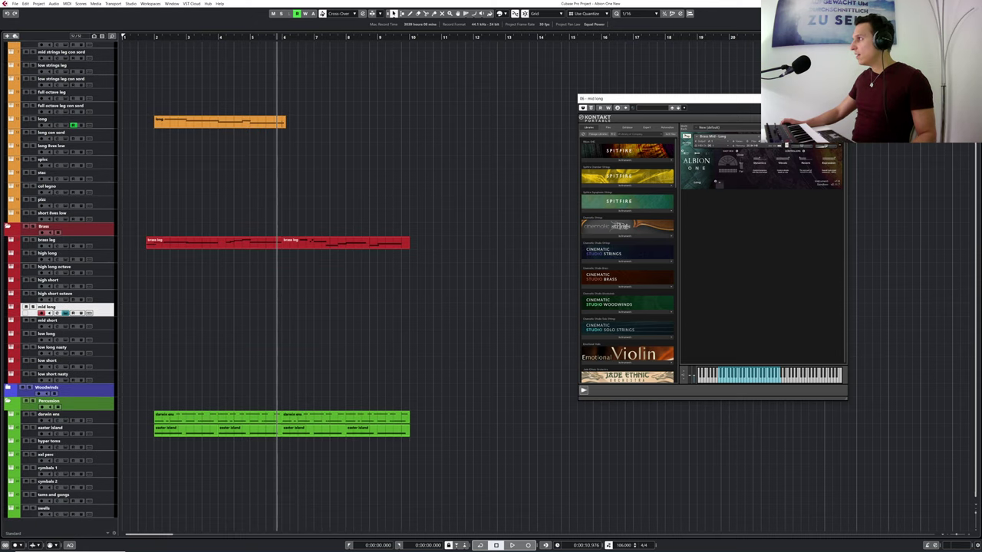
- Show the chord pads and place the Amin chord at bar 2 on the mid long track
click(958, 13)
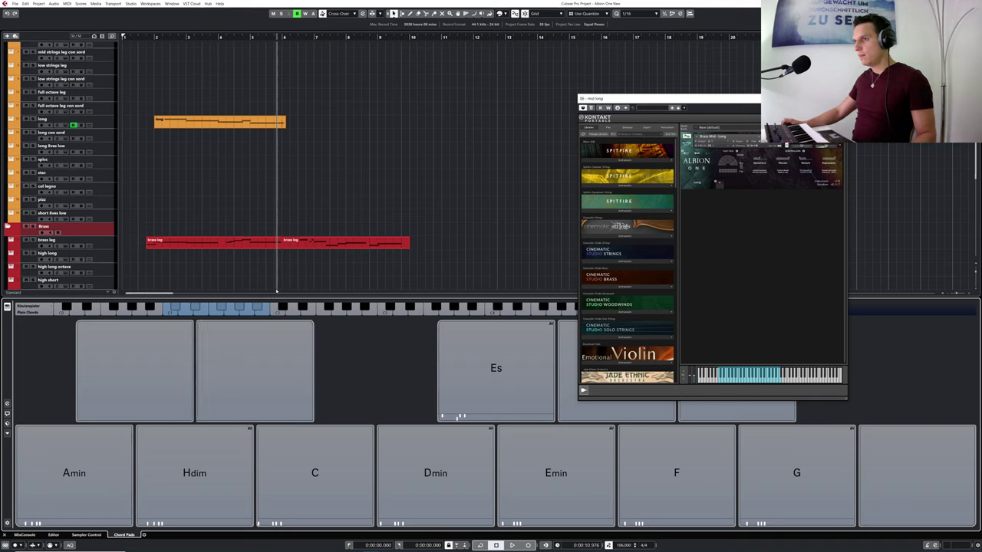
scroll(213, 191, down, 6)
scroll(213, 191, up, 2)
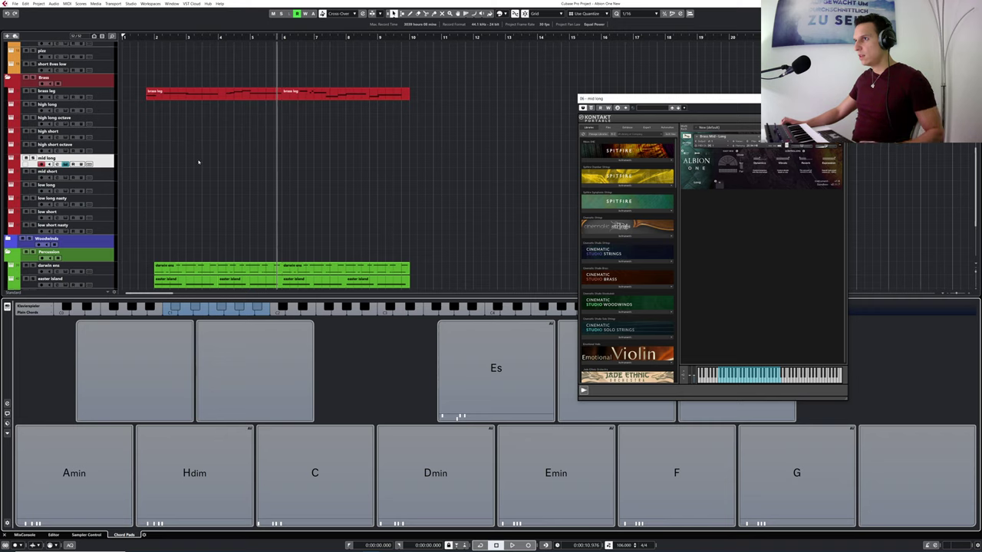
scroll(198, 161, up, 6)
scroll(198, 162, down, 7)
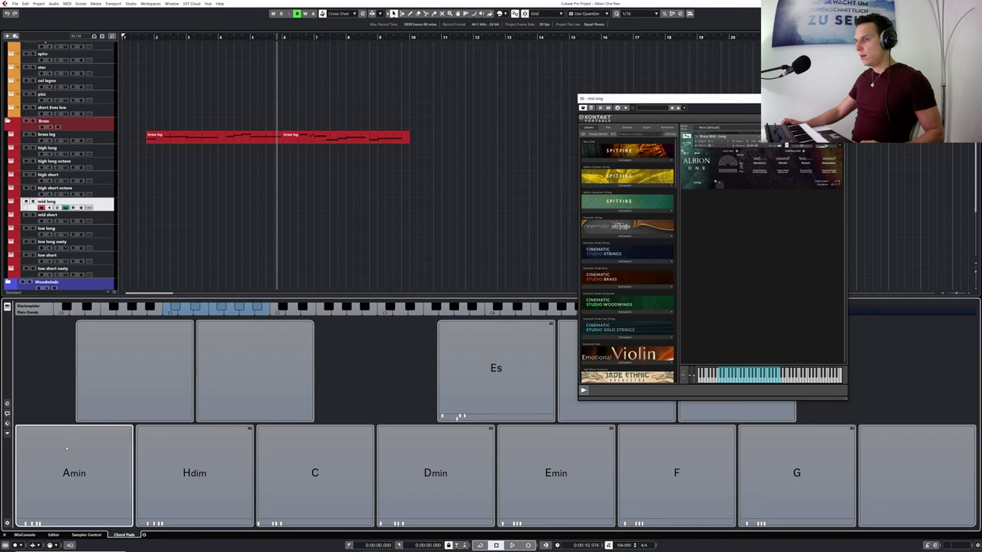
click(66, 462)
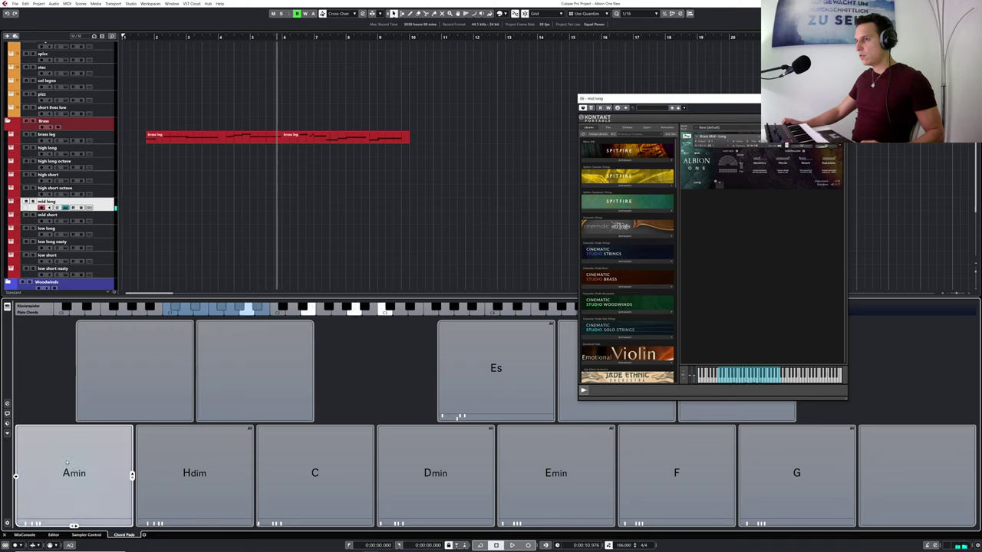
drag(67, 462, 155, 204)
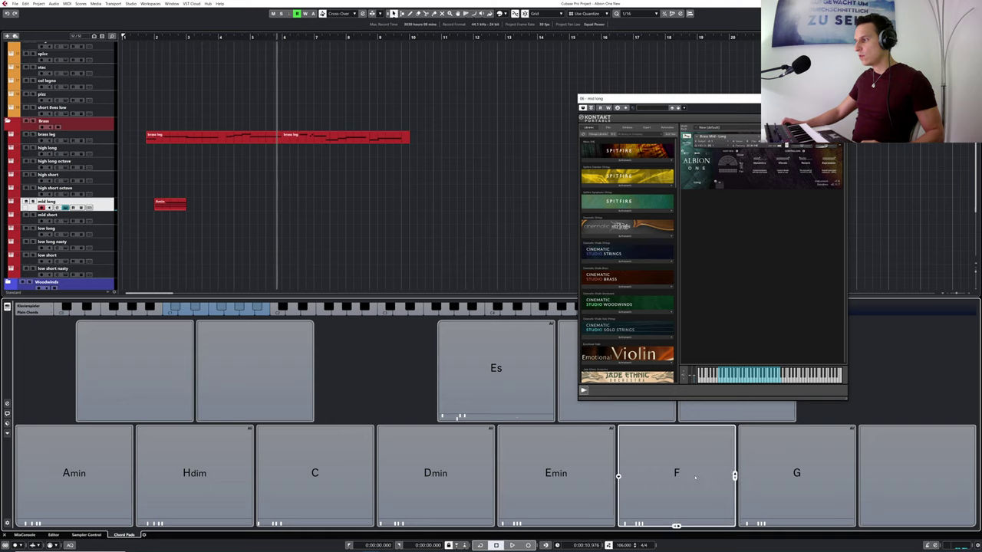
- Audition several chord pads and place the G chord at bar 3 on the mid long track
click(803, 485)
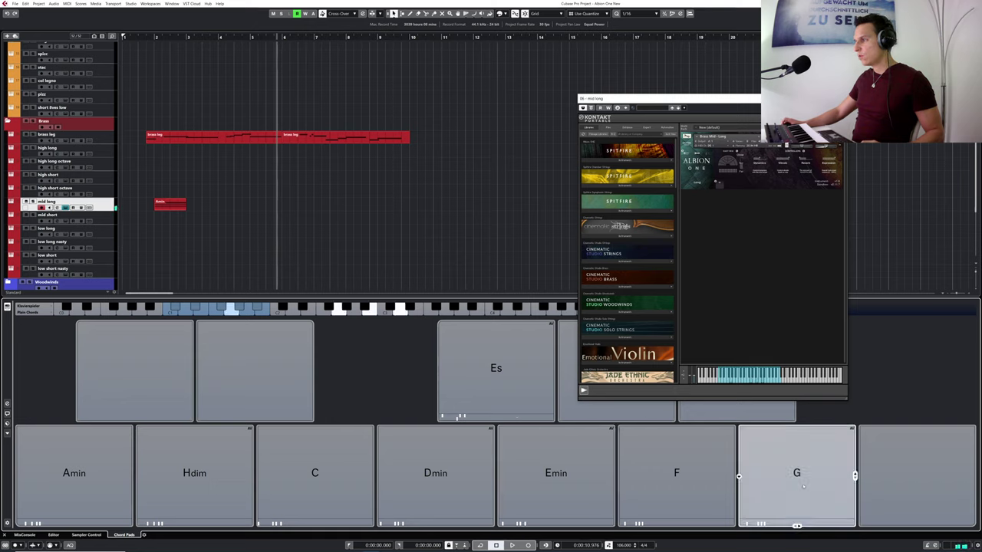
click(679, 485)
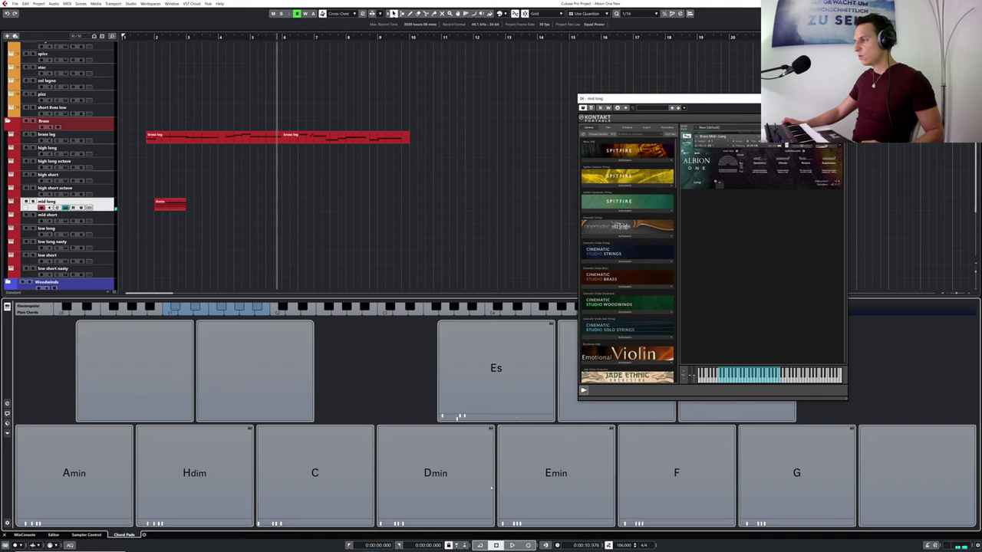
click(223, 454)
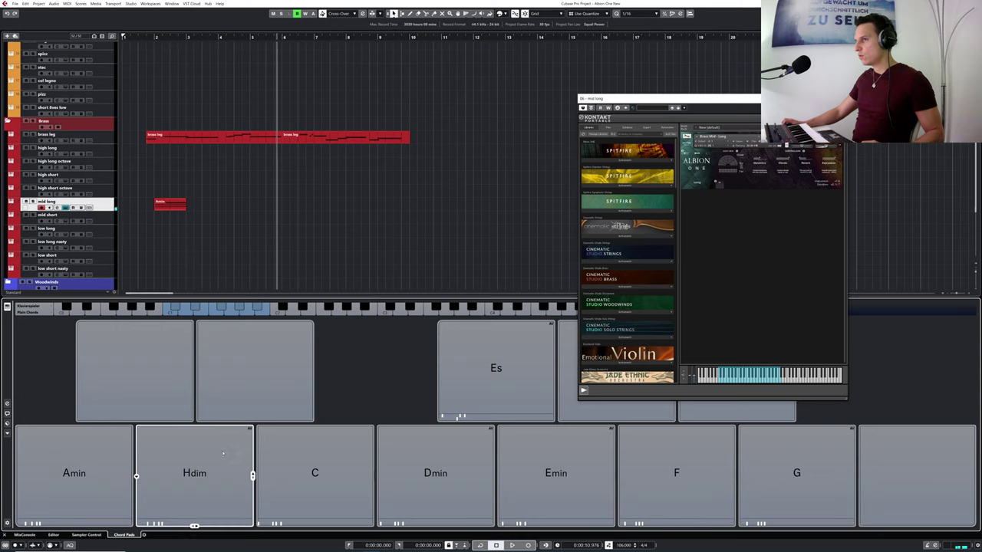
click(803, 494)
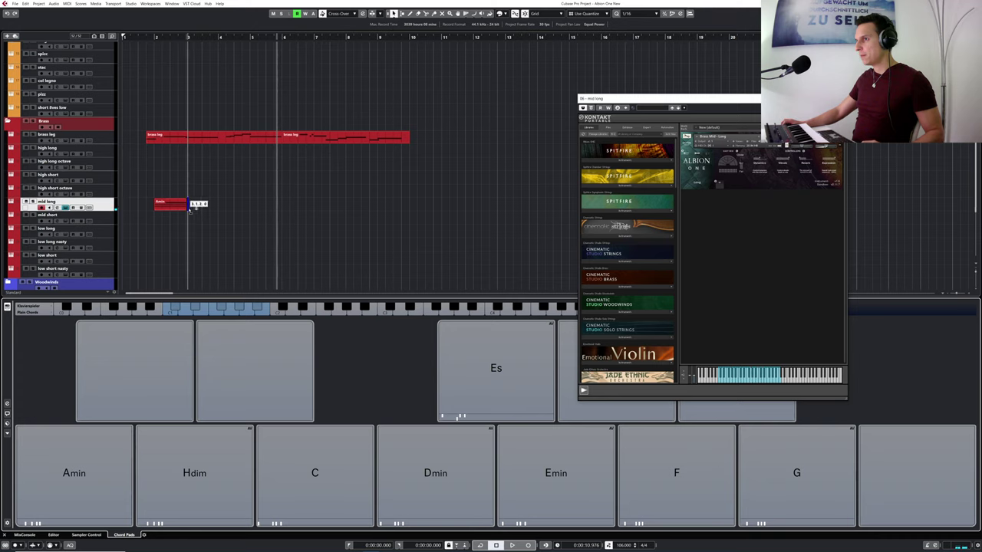
drag(189, 205, 217, 205)
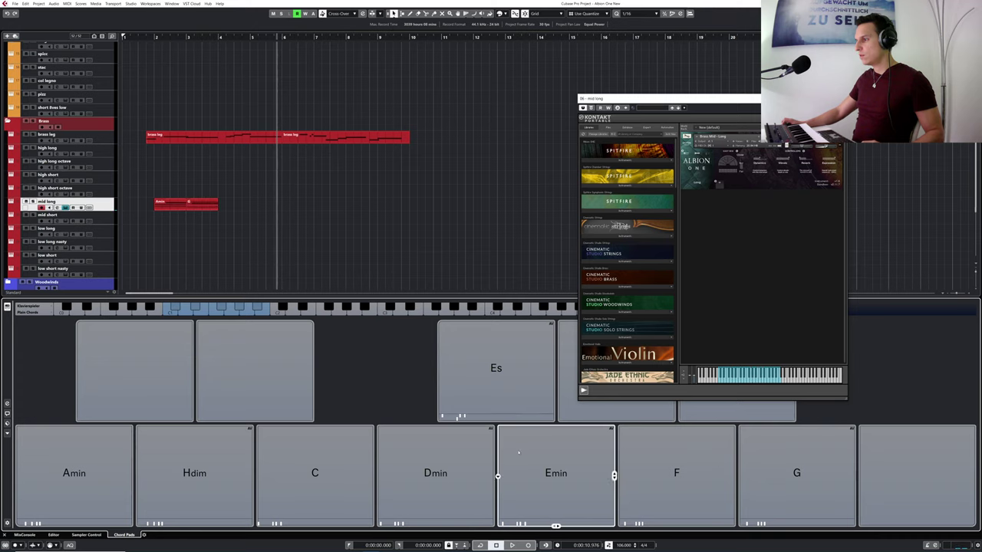
- Add the F chord at bar 4 and the C chord at bar 5 on the mid long track
click(681, 470)
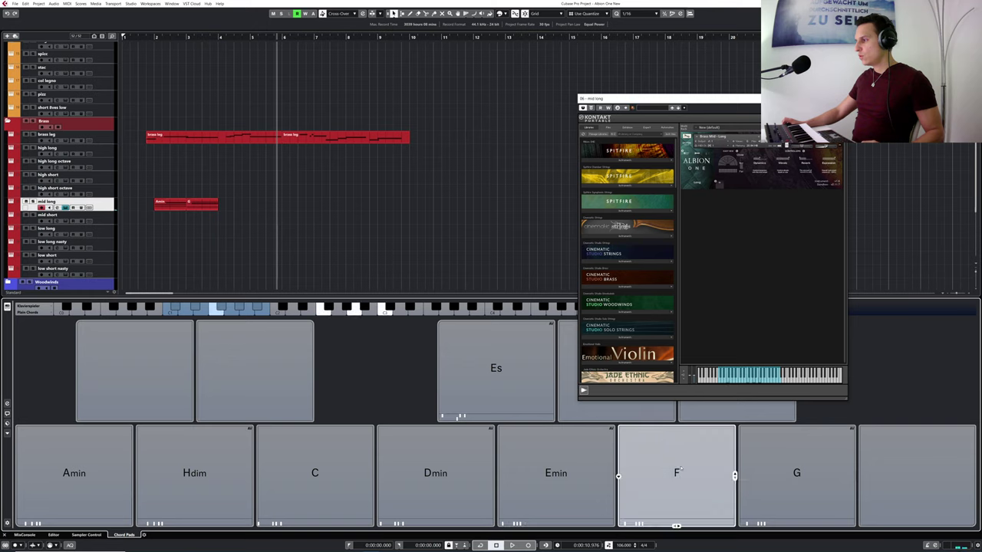
drag(680, 468, 221, 208)
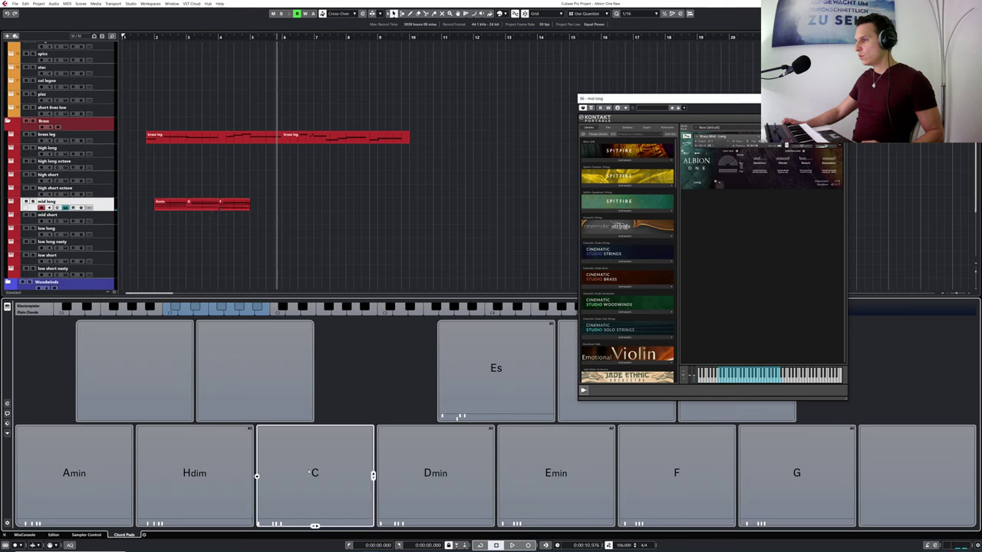
click(308, 473)
drag(312, 472, 252, 203)
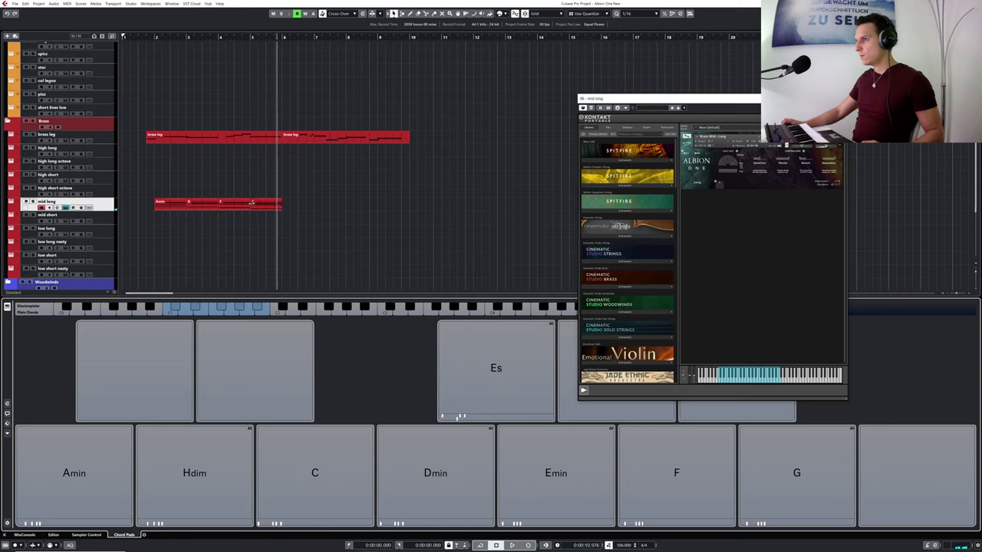
- Play the arrangement from before bar 2 and solo the mid long track to hear its chords
drag(144, 38, 143, 41)
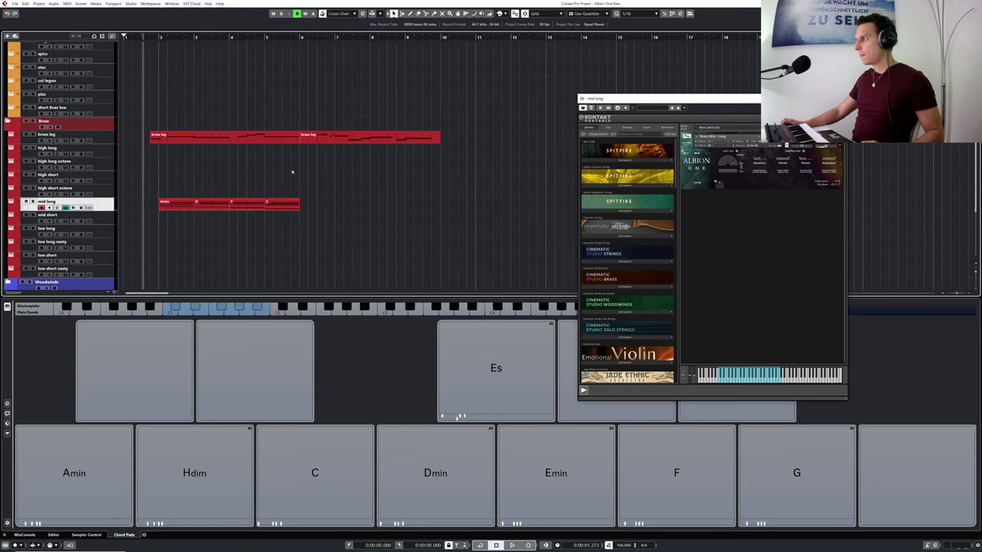
scroll(312, 199, up, 4)
scroll(313, 200, down, 2)
key(space)
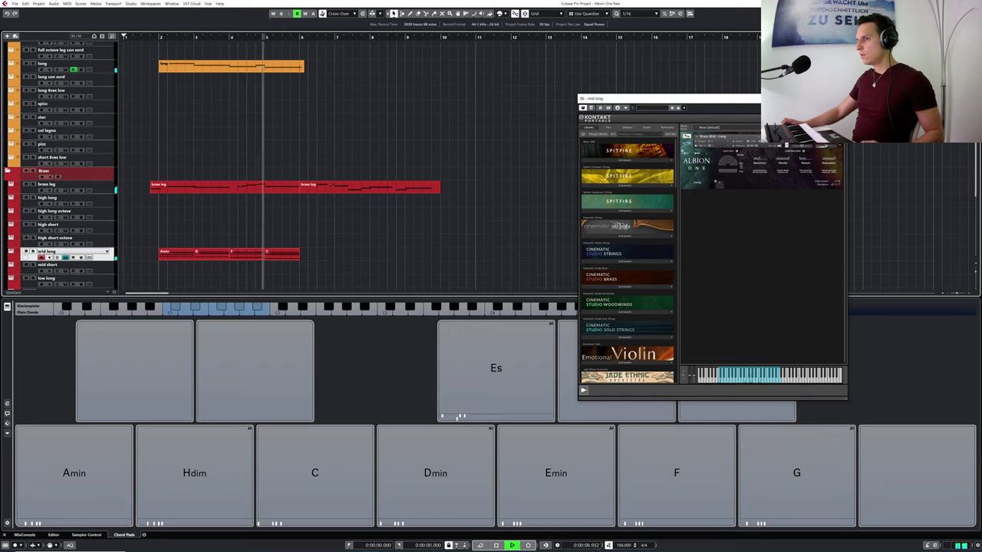
click(33, 251)
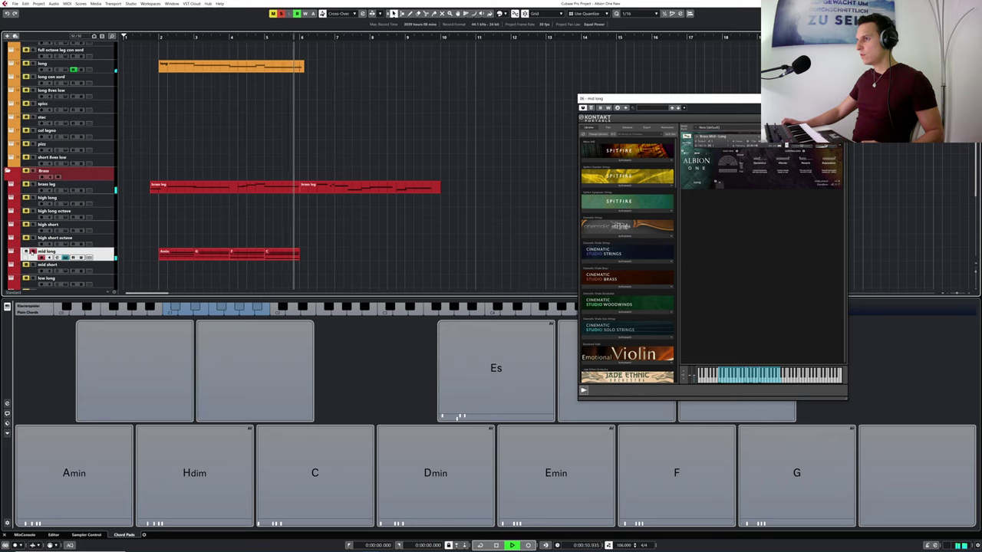
key(space)
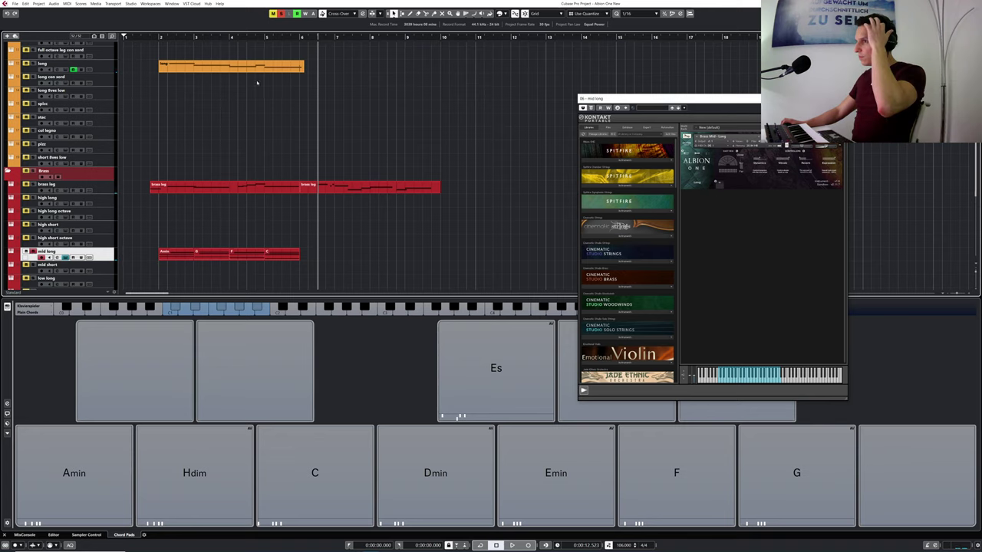
- Replay the soloed mid long chords from just before bar 2 and again from around bar 5
click(156, 36)
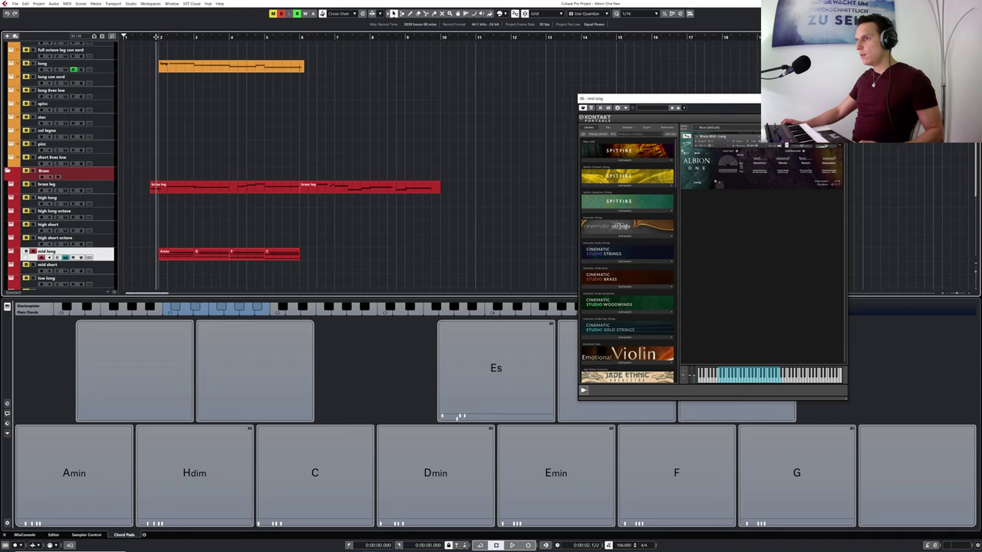
key(space)
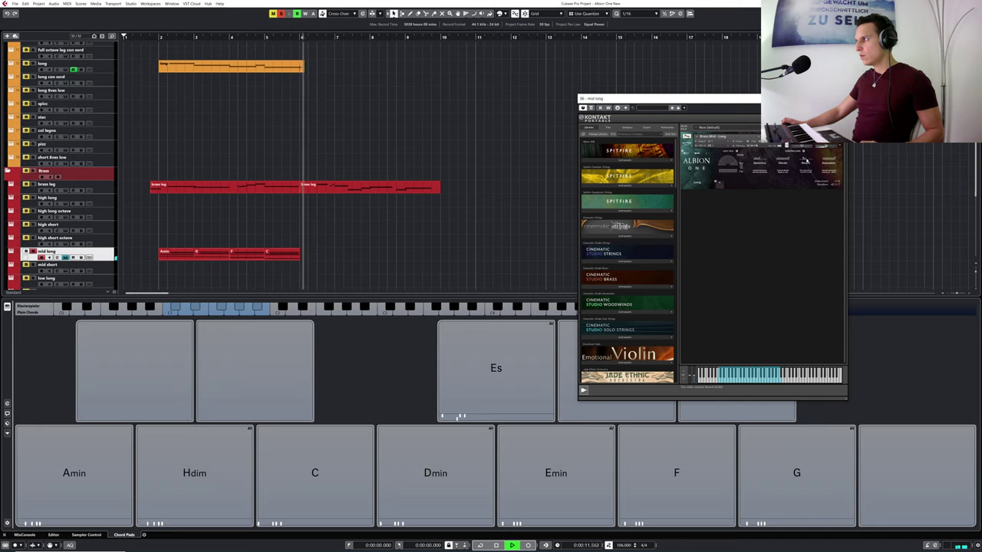
click(263, 37)
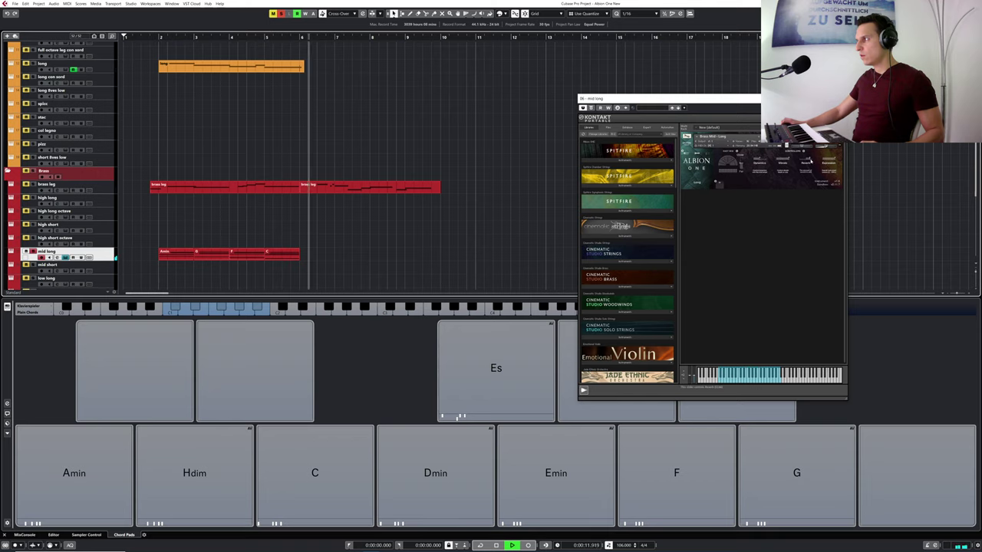
key(space)
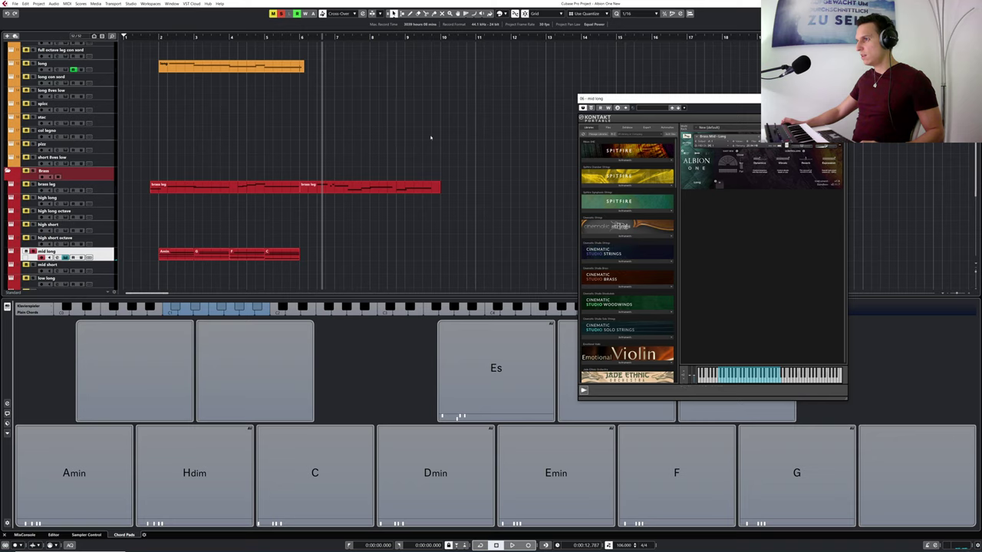
key(space)
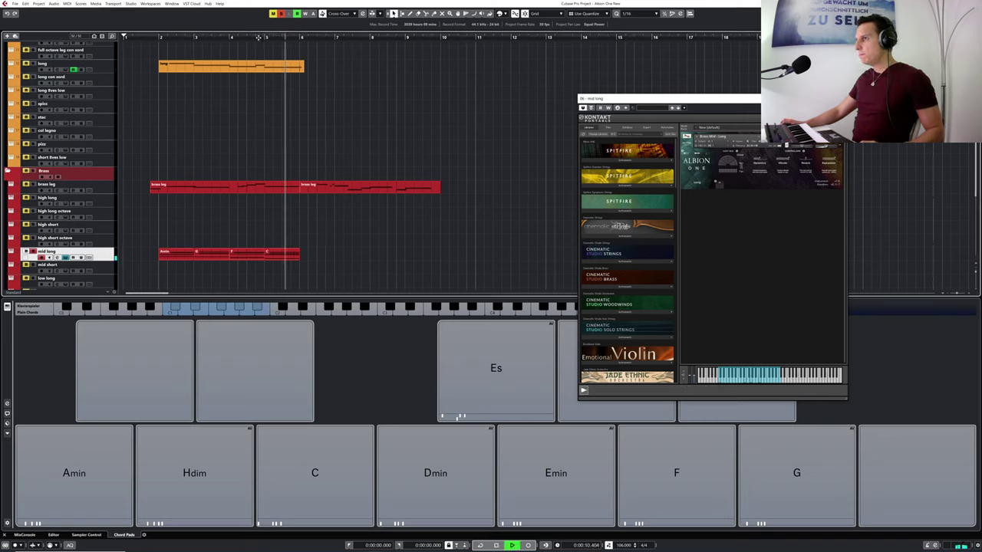
key(space)
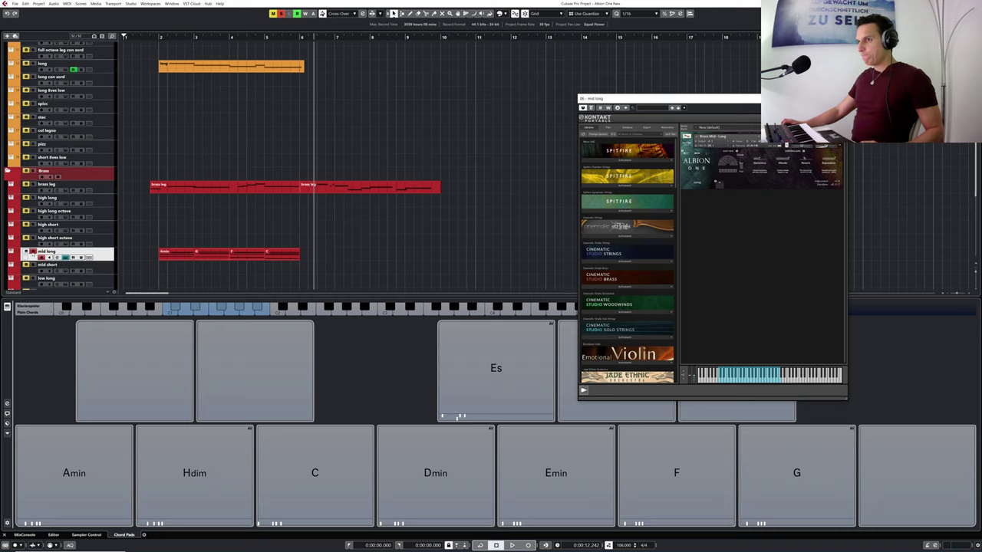
- Unsolo the mid long track and open its four chord parts together in an enlarged Key Editor
click(33, 252)
drag(150, 257, 281, 259)
double_click(270, 253)
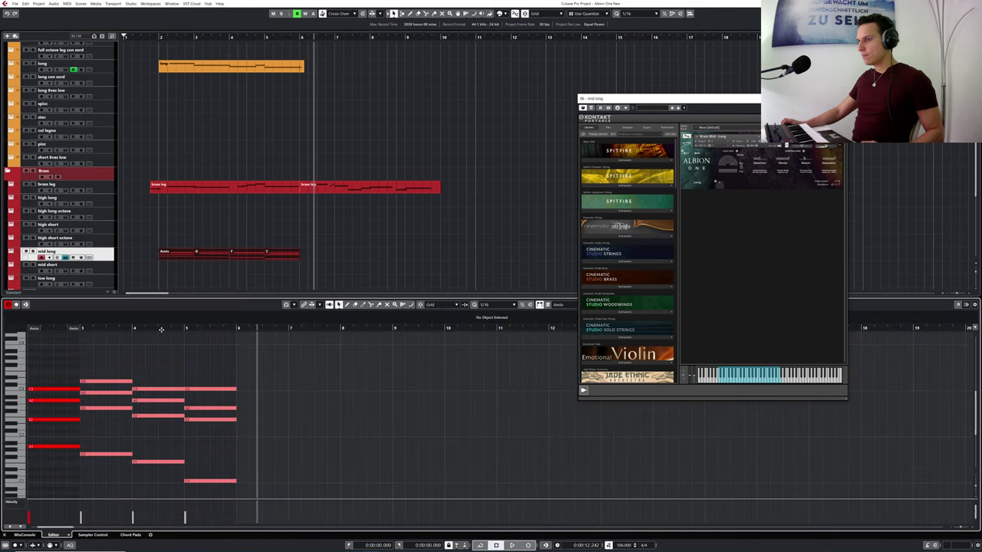
drag(51, 331, 31, 331)
drag(225, 299, 219, 251)
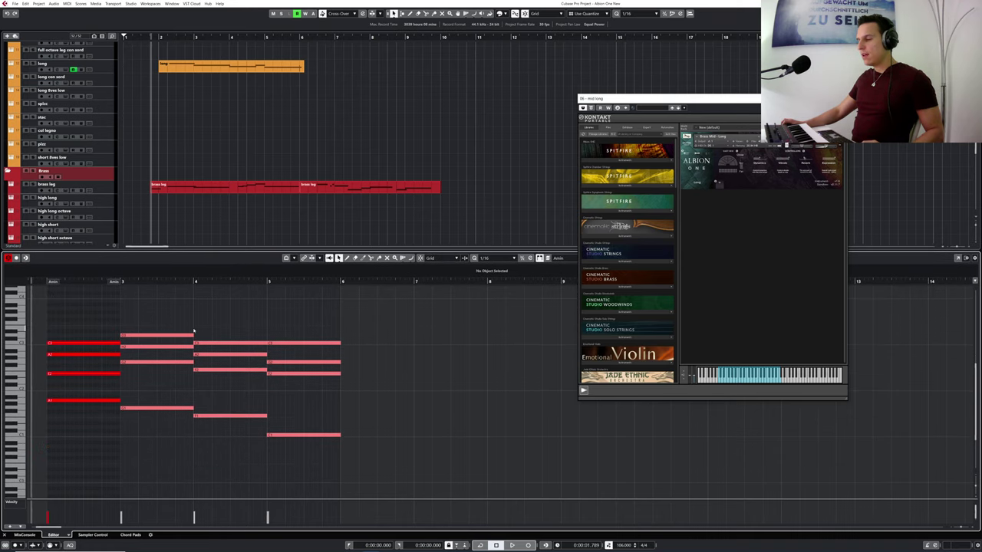
- Close the Kontakt window, select all the mid long chord notes, and choose the 1/16 R-12 quantize preset
click(840, 99)
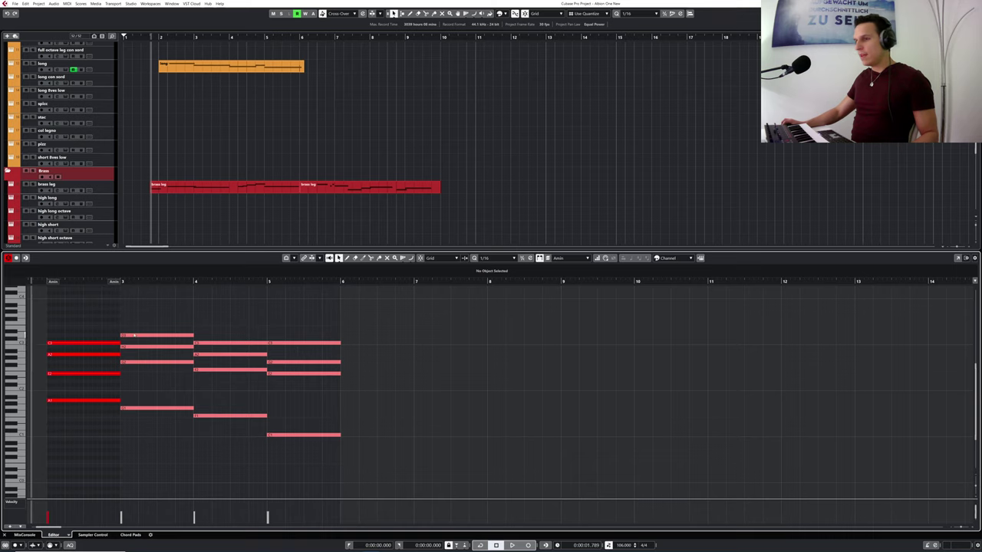
drag(52, 313, 292, 450)
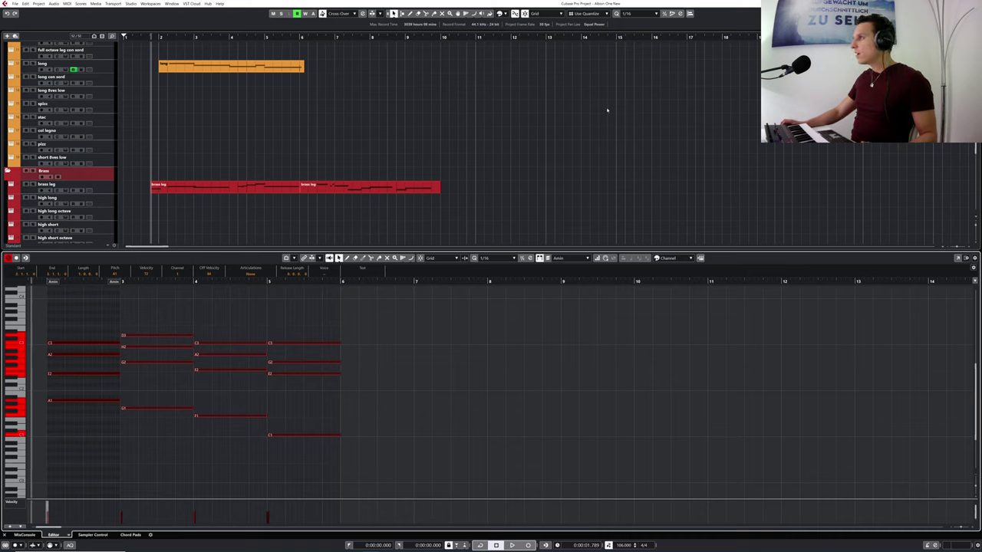
click(629, 14)
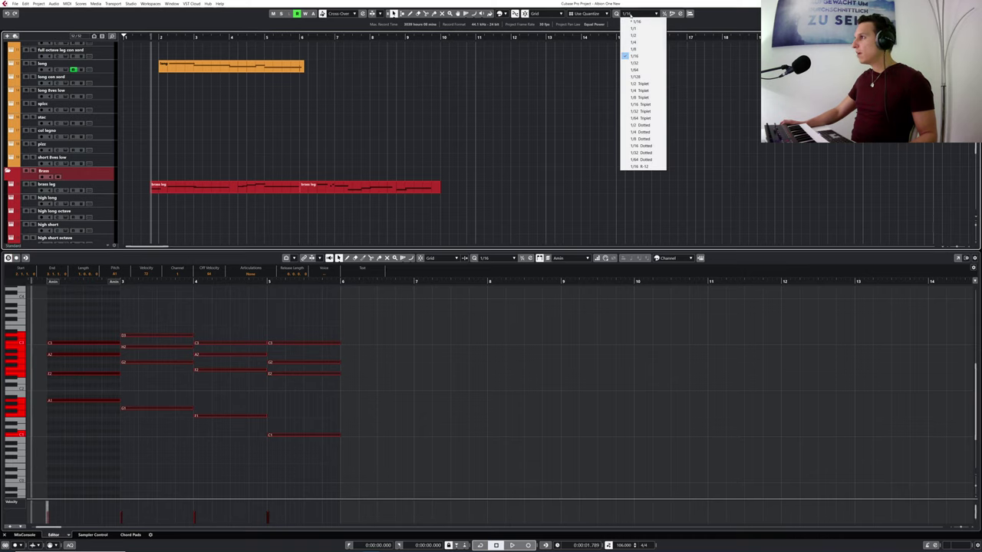
click(639, 165)
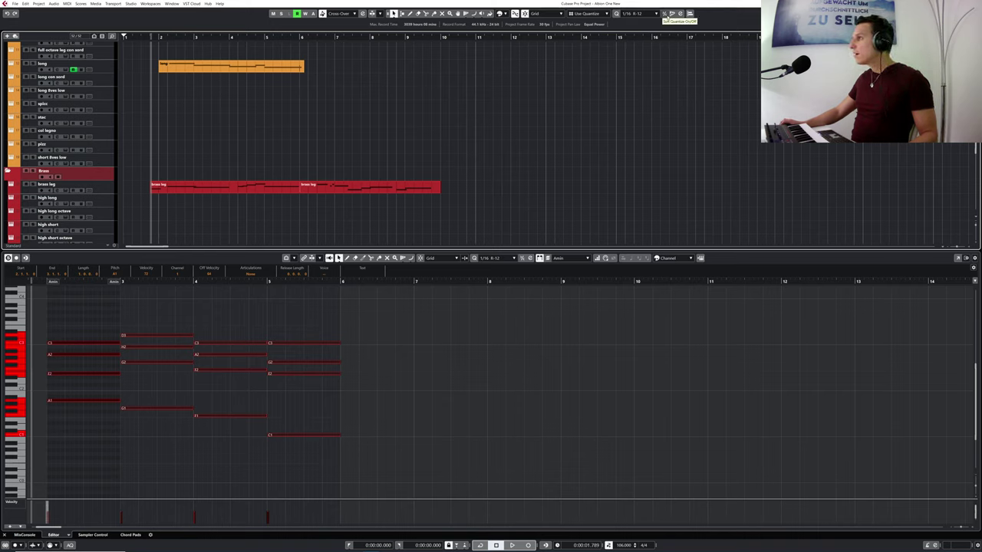
- Examine the Rough setting of the 1/16 R-12 preset in the Quantize Panel and look over the preset list
click(680, 14)
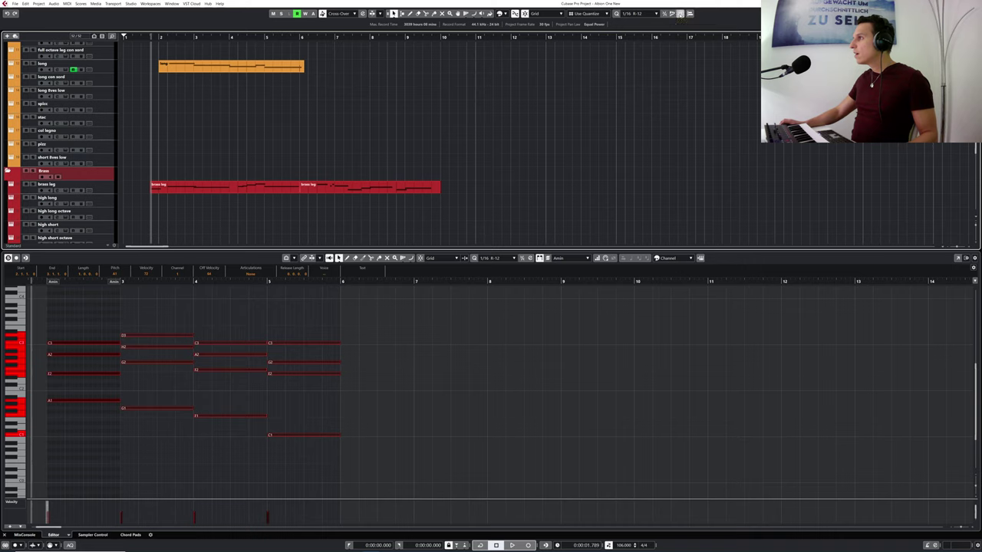
drag(449, 56, 615, 66)
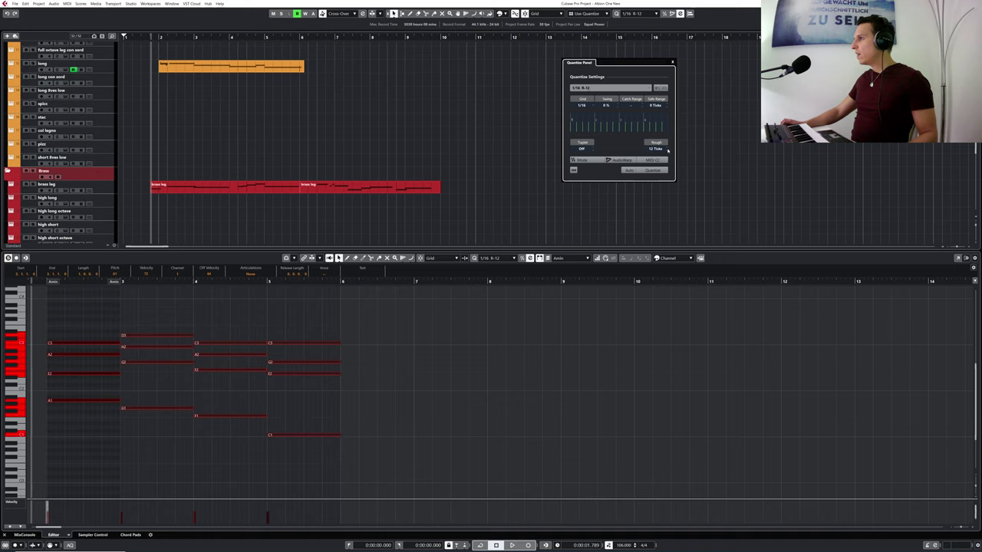
scroll(667, 149, up, 3)
scroll(667, 153, down, 2)
click(673, 62)
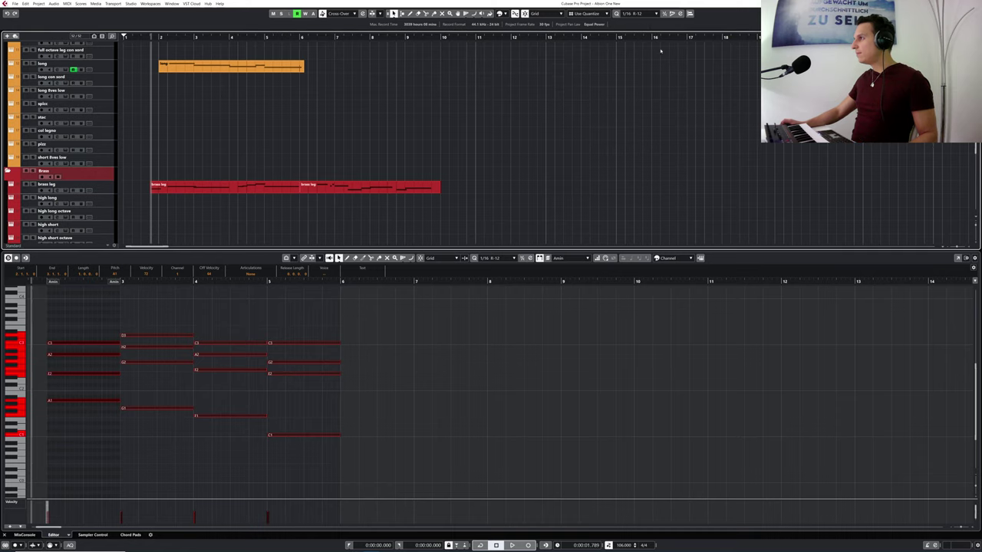
click(641, 13)
click(693, 151)
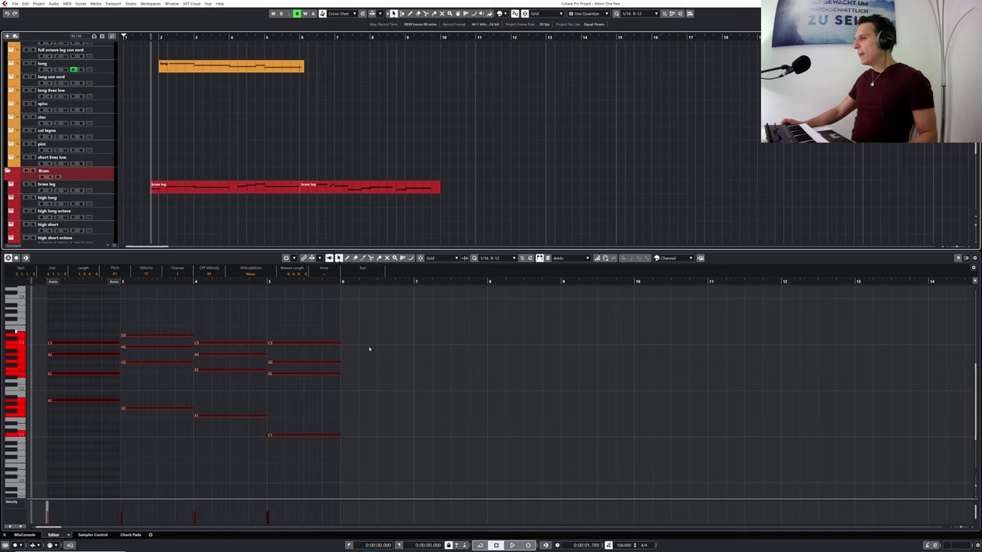
- Select all the chord notes and quantize them repeatedly with the current preset to vary their timing
drag(56, 312, 311, 447)
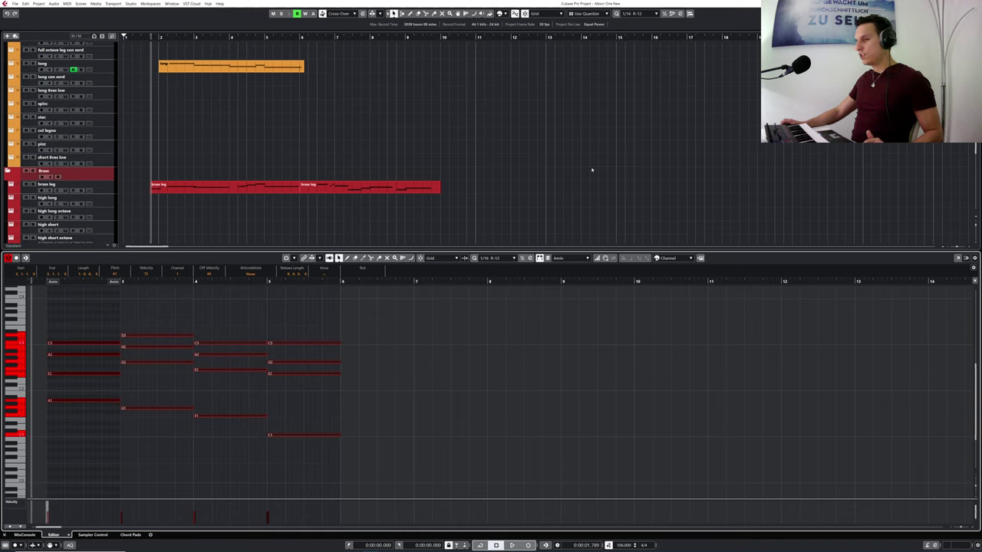
key(q)
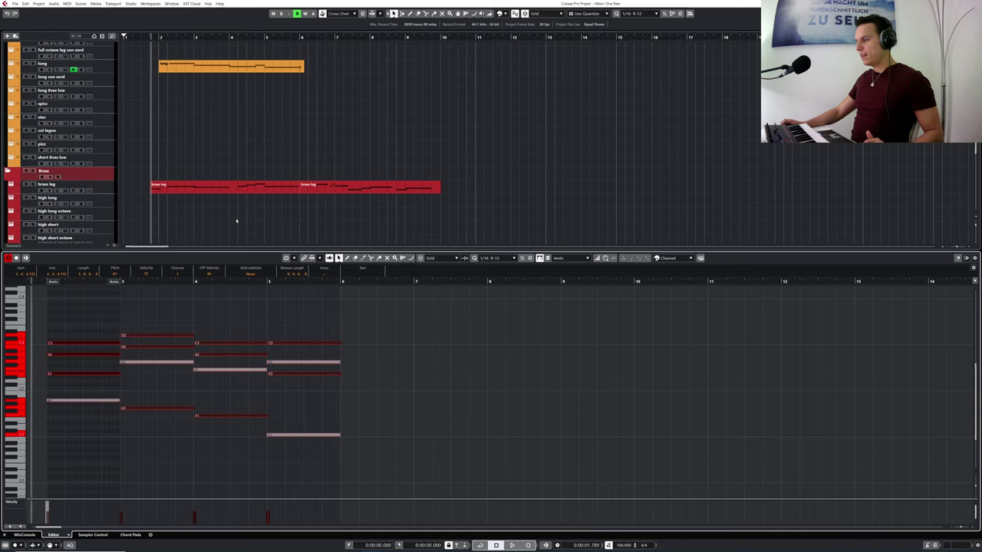
key(q)
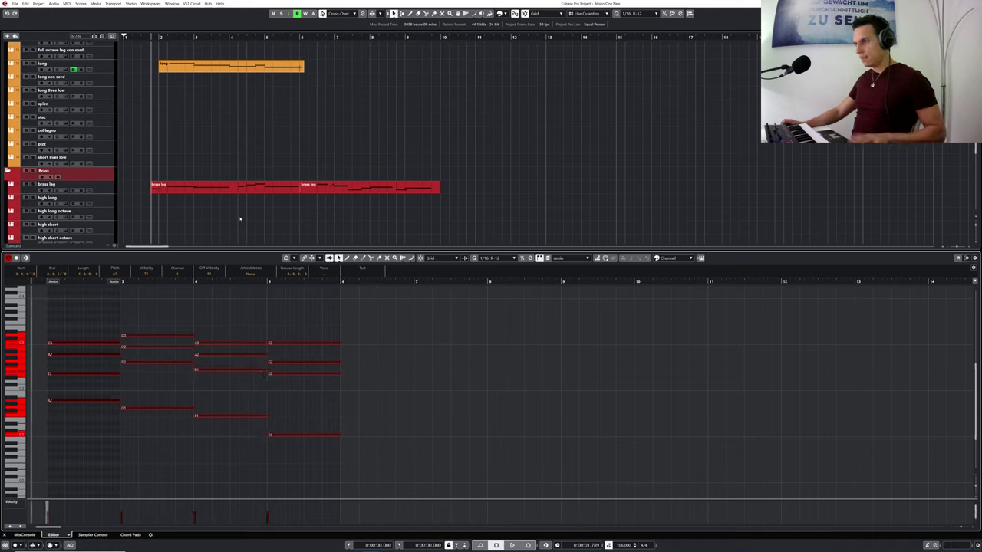
- Glue the Amin, G, F and C parts on the mid long track into a single part
scroll(241, 220, down, 1)
scroll(241, 220, down, 1)
drag(167, 153, 265, 194)
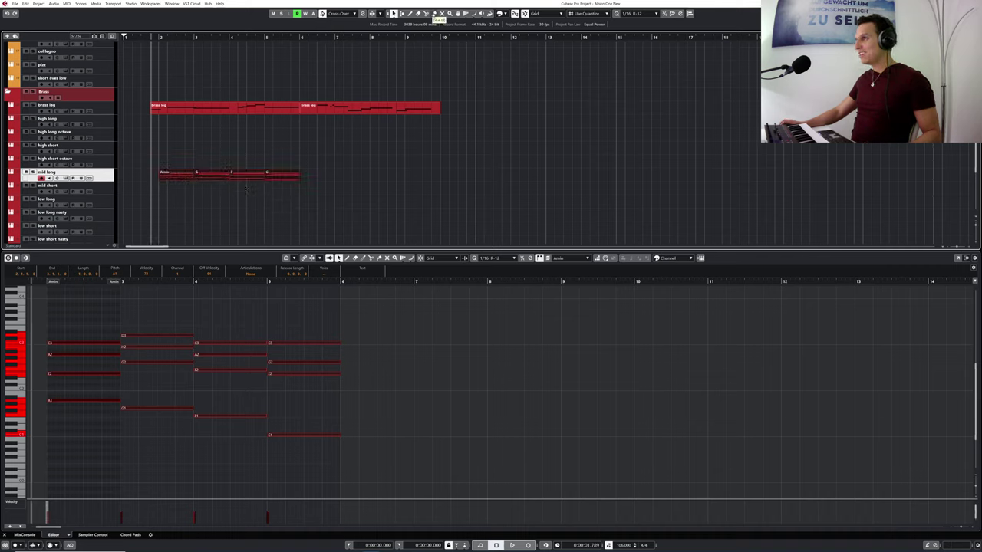
click(434, 14)
click(223, 174)
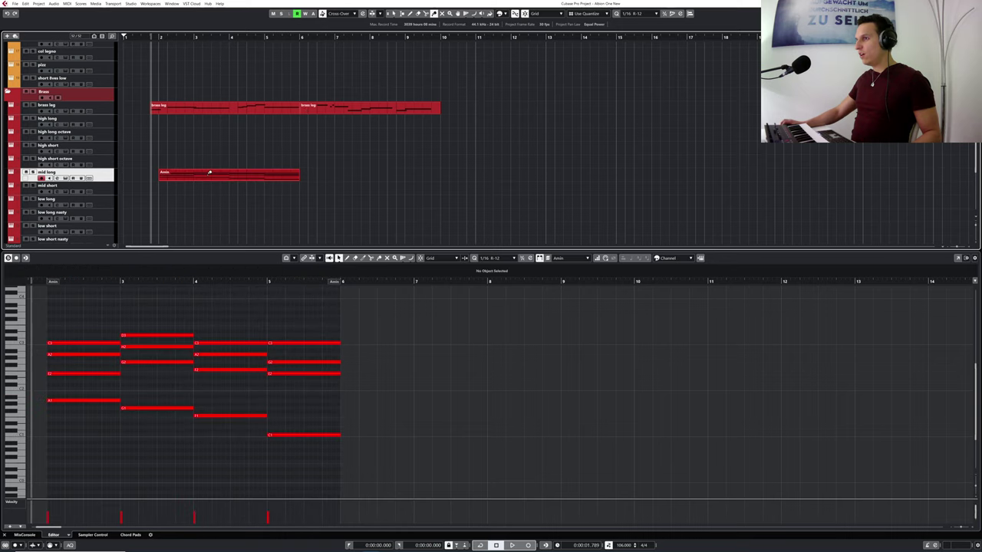
- Extend the glued mid long part slightly before bar 2 and slightly past bar 6
click(393, 14)
drag(158, 180, 155, 180)
drag(299, 179, 302, 179)
- Select all notes in the glued part and requantize them several times while checking the randomized starts around bar 3
drag(66, 312, 279, 441)
drag(55, 286, 74, 350)
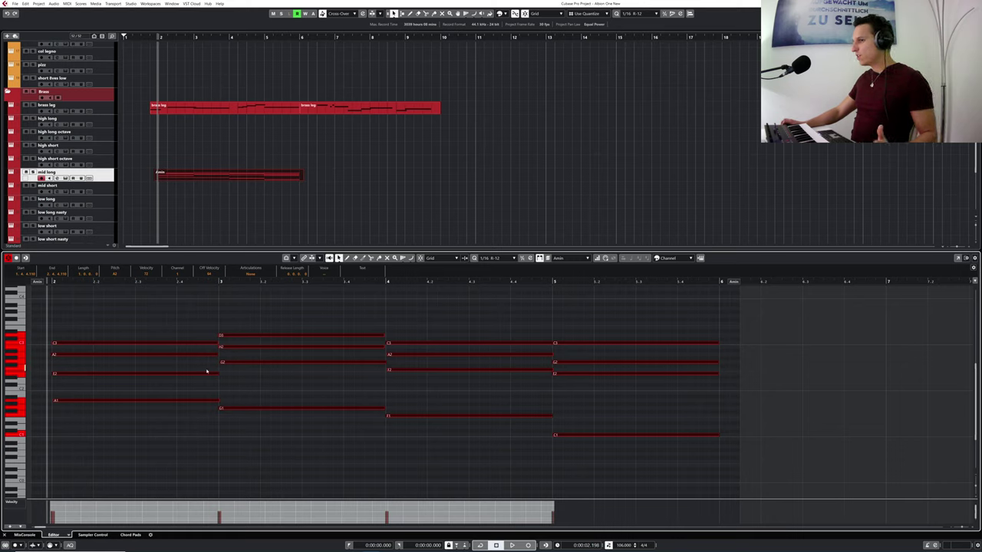
drag(87, 281, 195, 370)
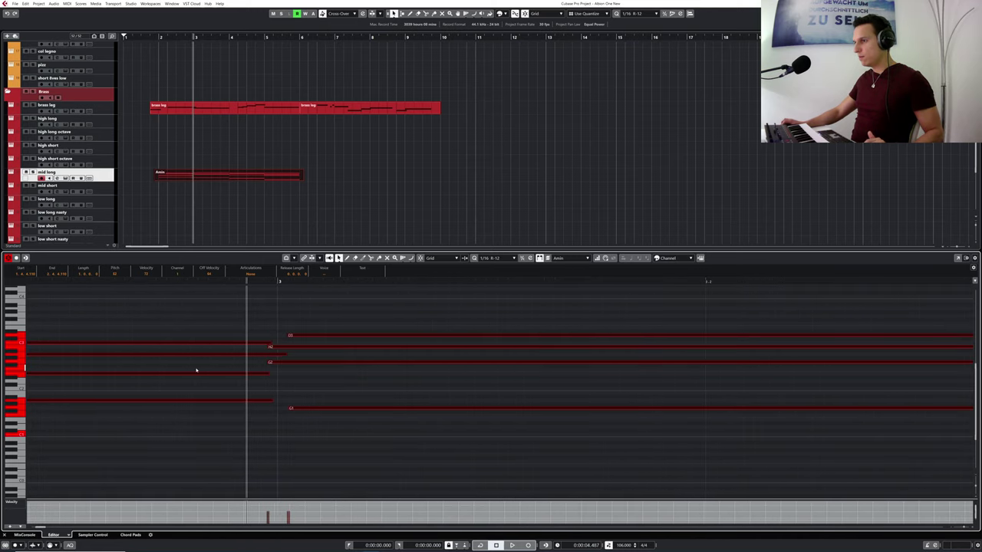
key(q)
key(q)
key(q)
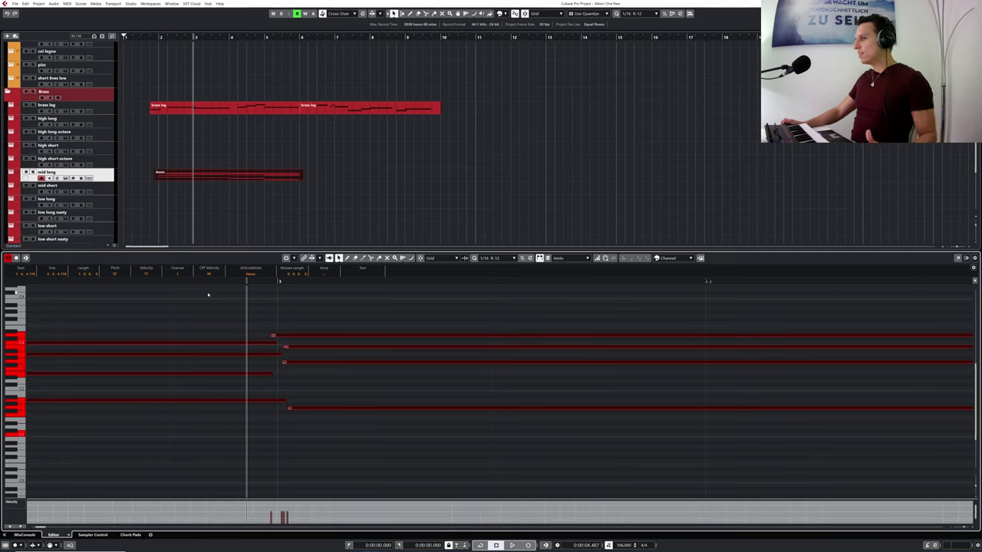
- Reselect all the chord notes, lengthen them slightly so each chord overlaps the next, and play the result from before bar 2
drag(198, 282, 198, 264)
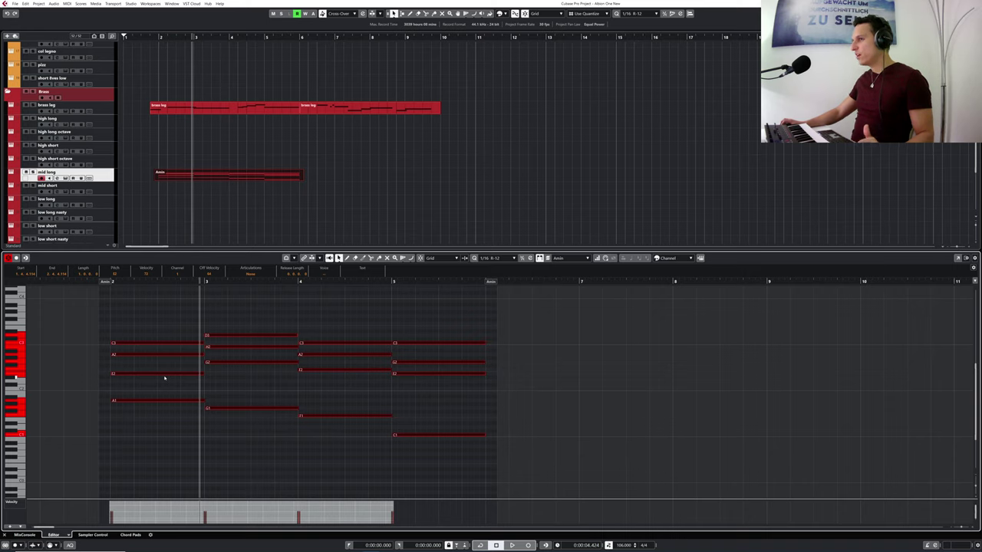
click(158, 330)
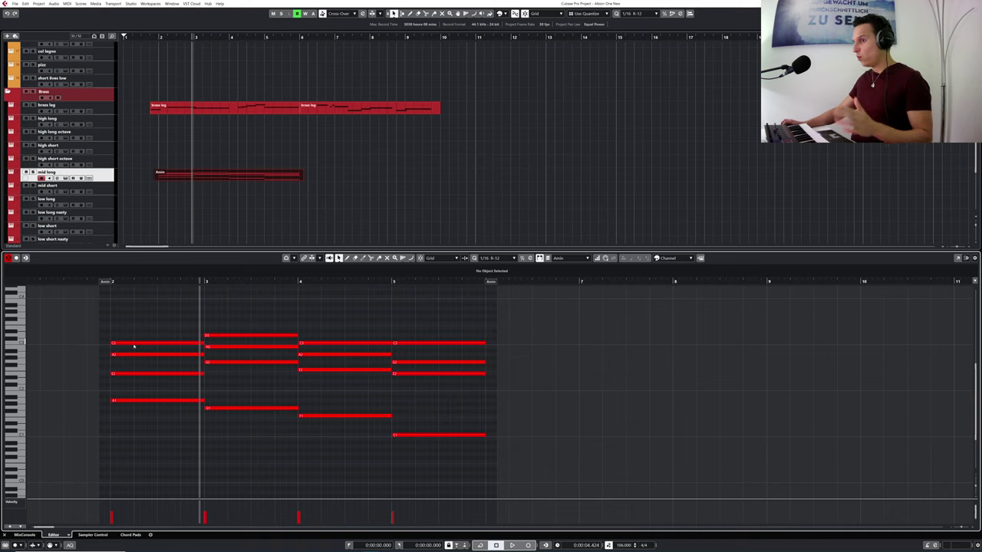
drag(109, 297, 451, 461)
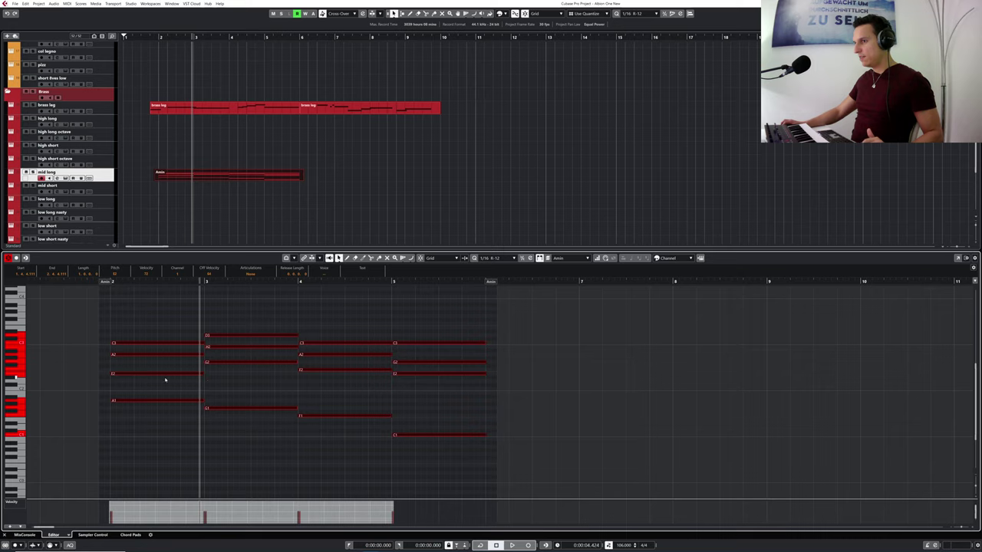
drag(115, 283, 296, 296)
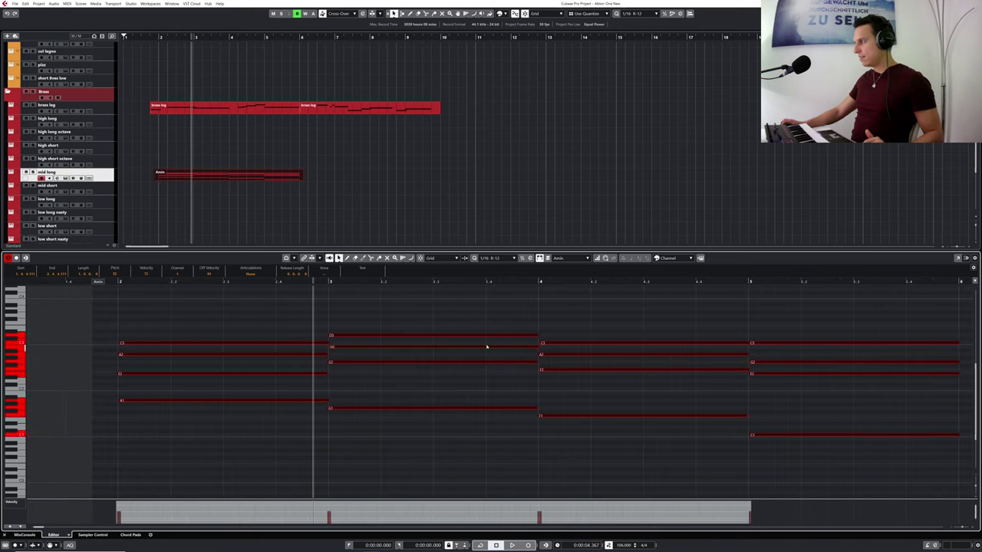
drag(537, 335, 542, 336)
click(102, 282)
key(space)
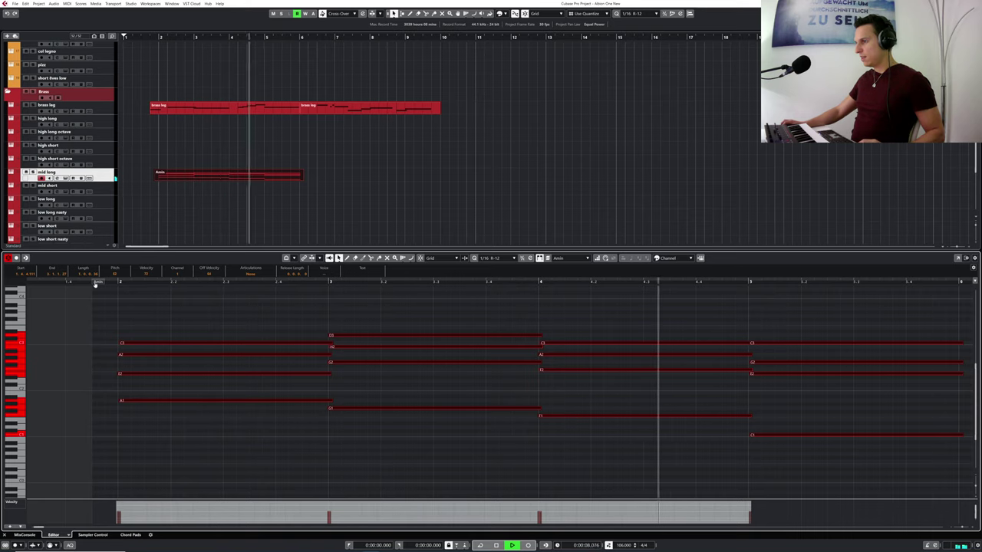
key(space)
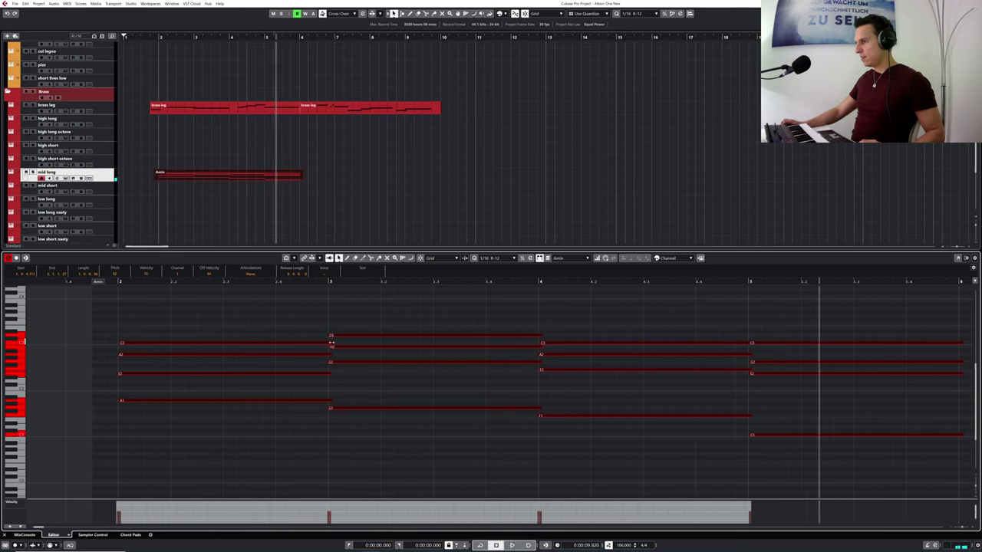
- Shorten all the selected chord notes slightly to reduce the overlaps and replay them from bar 2
drag(330, 347, 329, 346)
click(121, 283)
key(space)
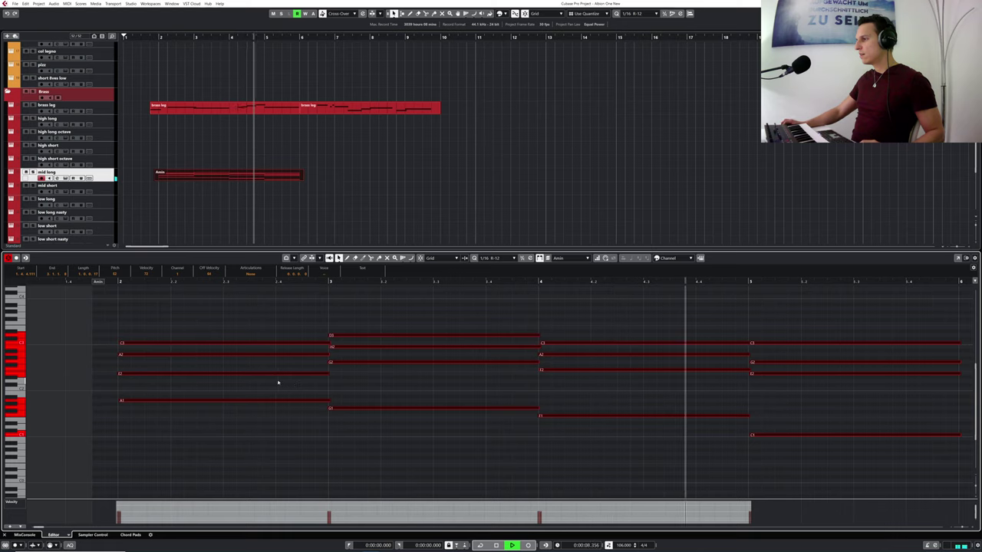
key(space)
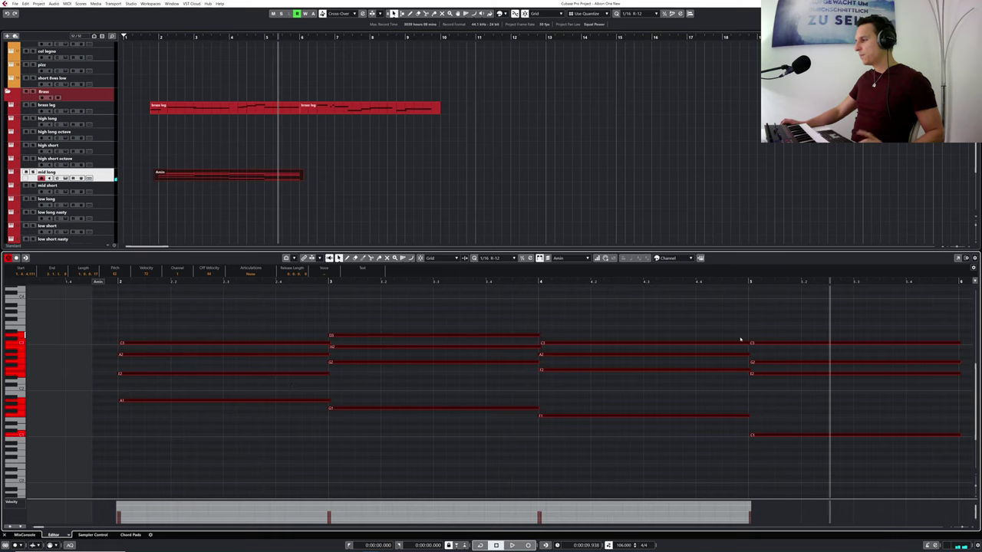
- Shorten only the C3 note in bar 4 so it ends before bar 5, and play the transition from before bar 4
click(743, 347)
click(743, 345)
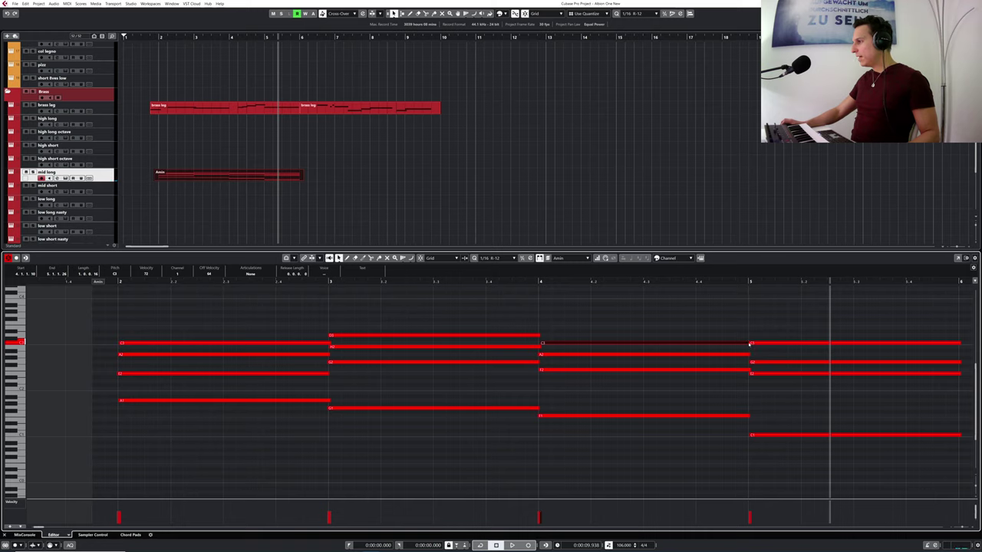
drag(747, 343, 746, 345)
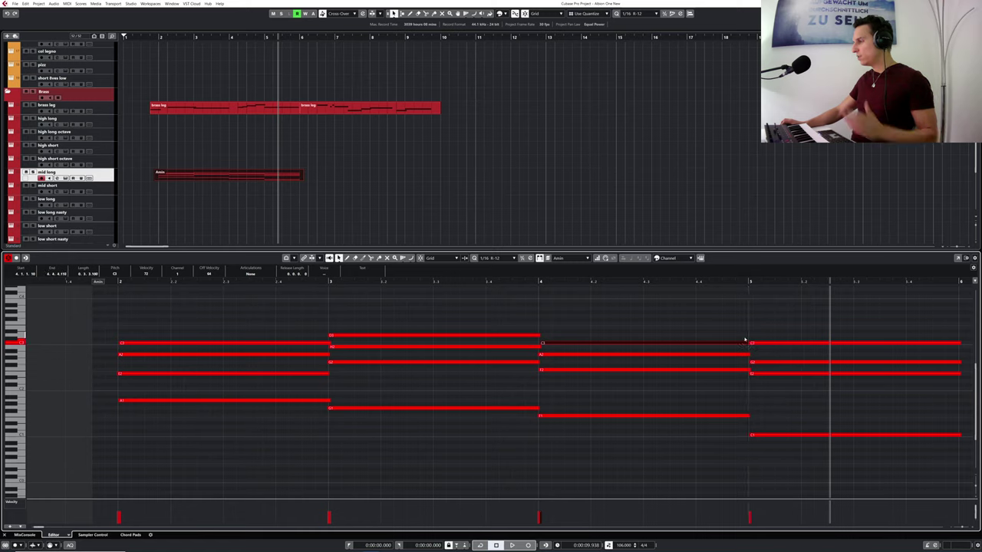
click(530, 283)
drag(530, 282, 526, 276)
key(space)
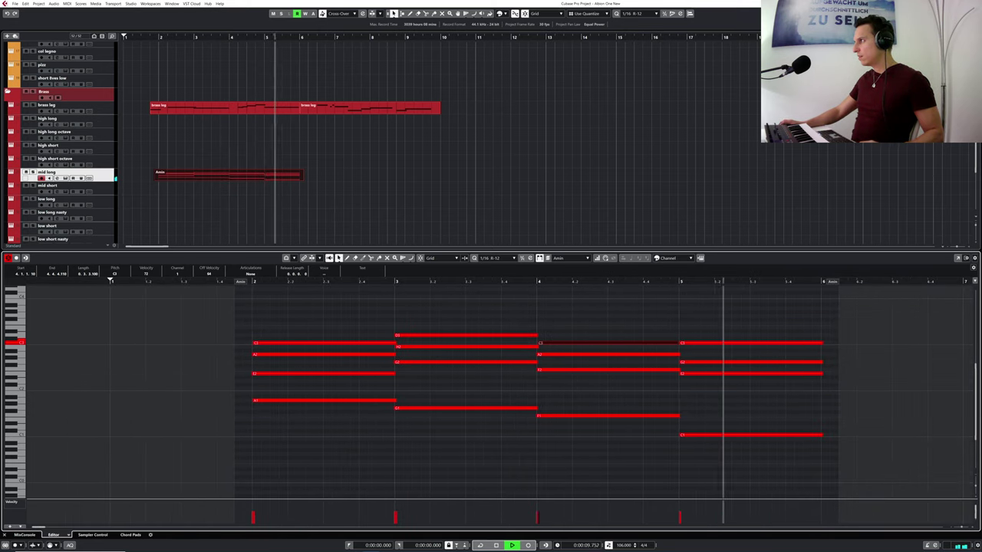
key(space)
- Close the Key Editor and reveal the mid long track's automation lane and the Inspector
key(Return)
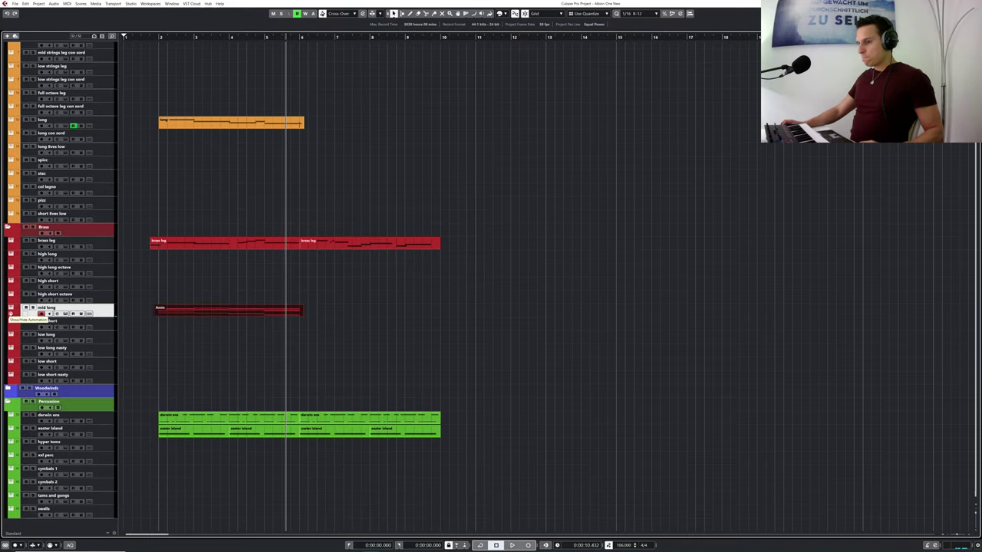
click(10, 315)
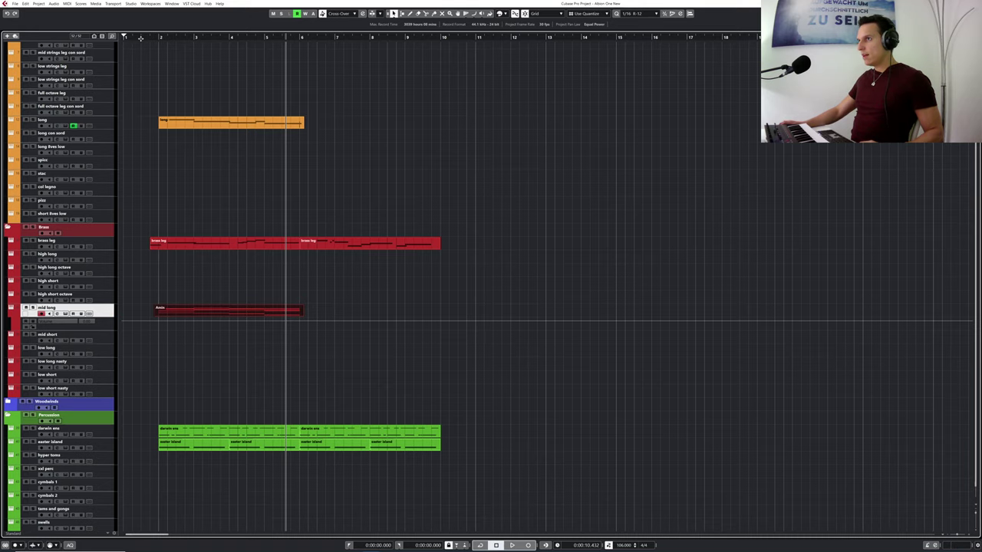
drag(133, 36, 133, 39)
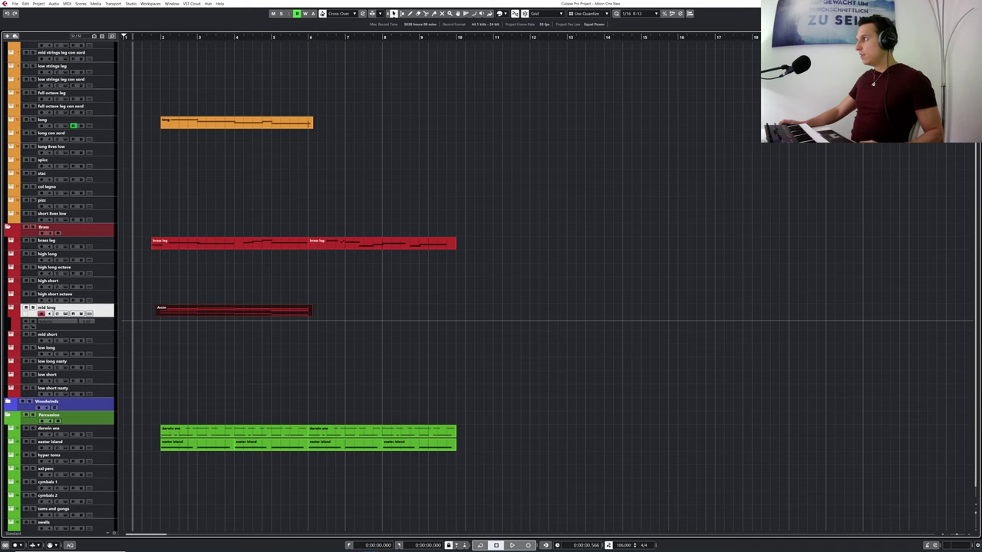
key(alt+i)
- Play the arrangement from the project start and solo the mid long track during playback
key(space)
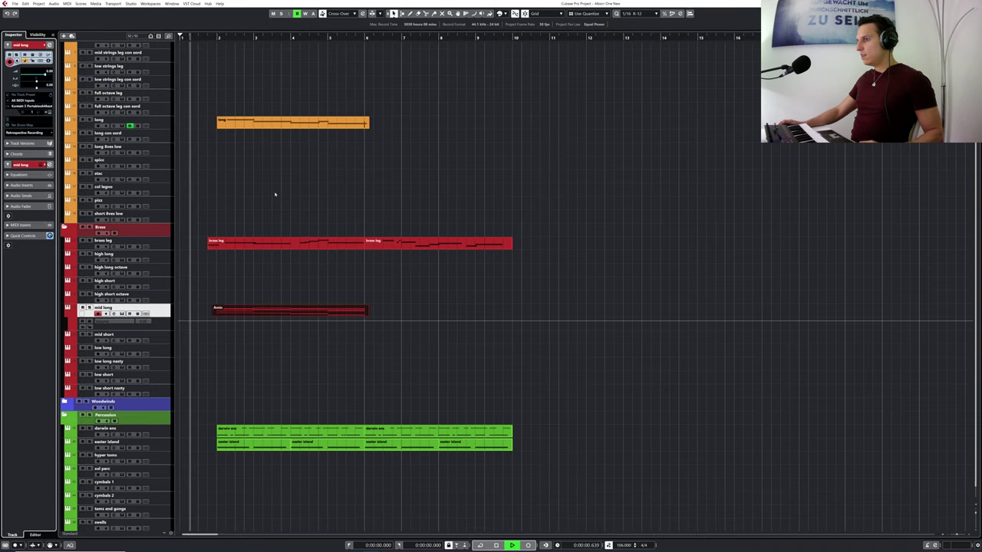
key(space)
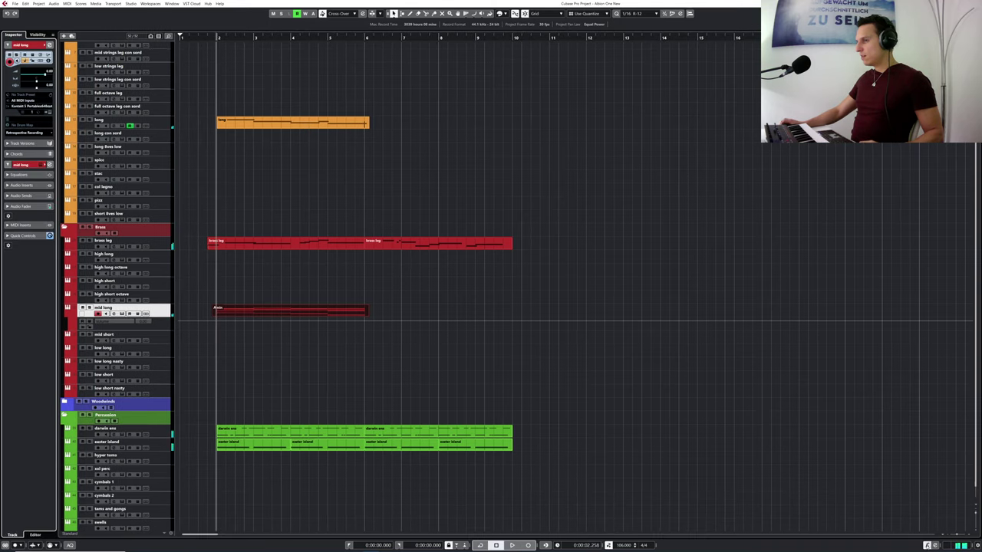
key(period)
key(space)
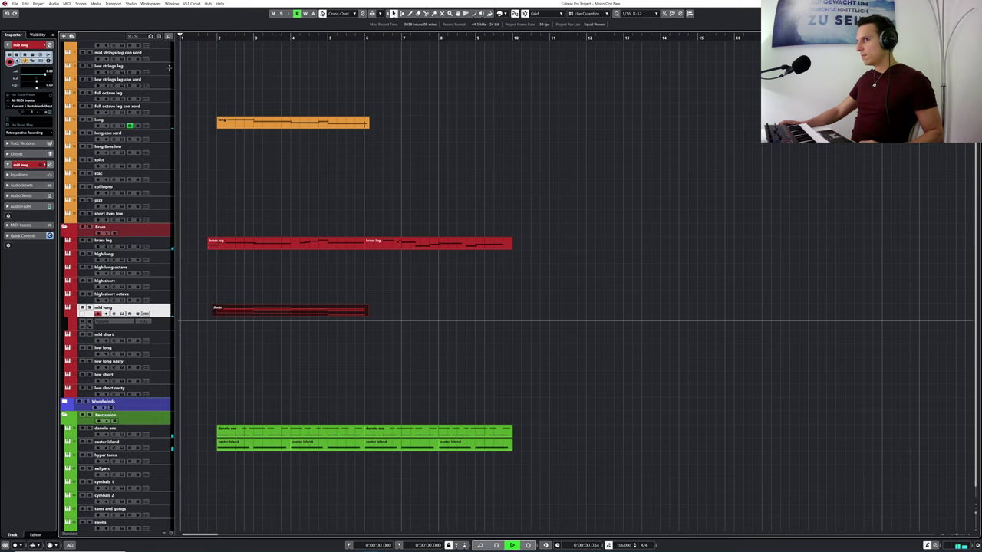
click(89, 307)
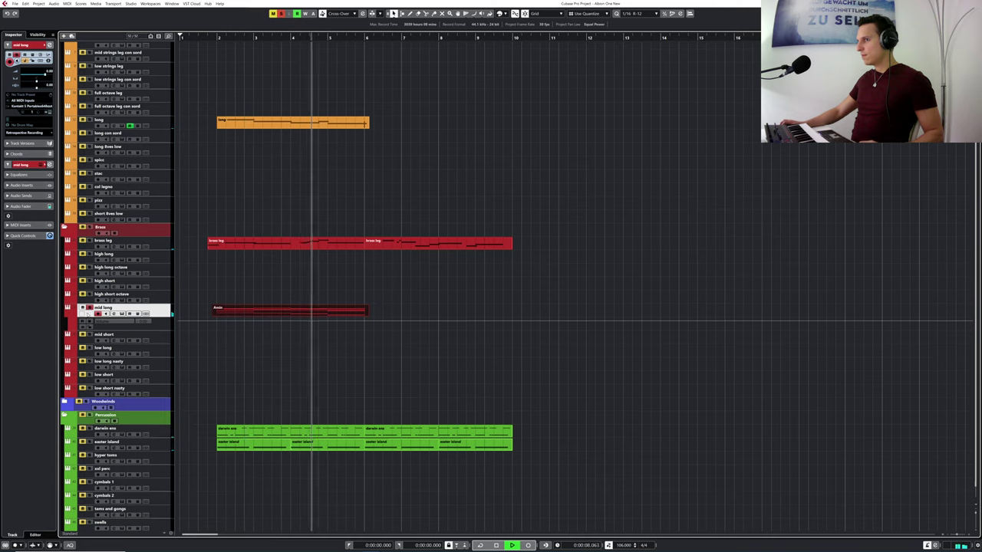
key(space)
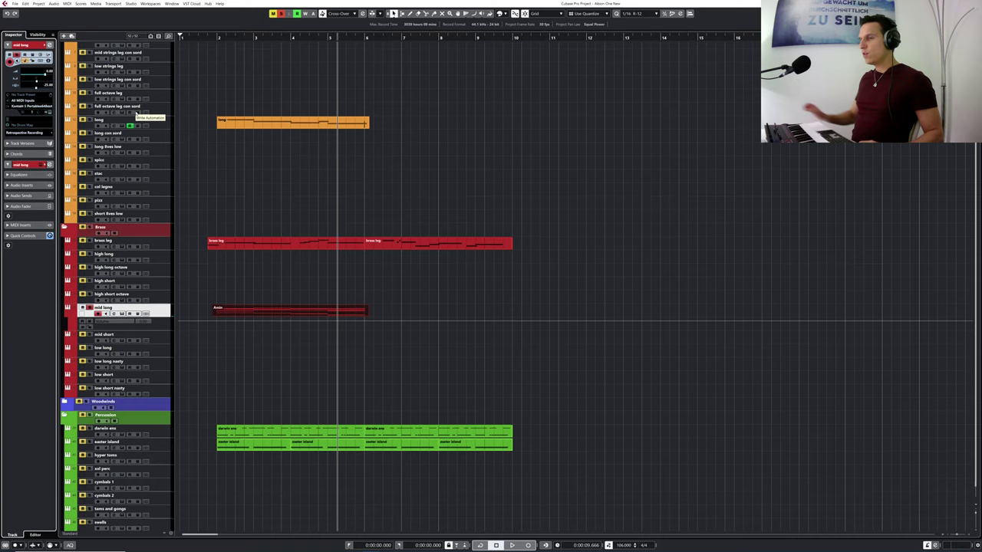
- Replay the soloed mid long part from before bar 2 to bar 6 and inspect its first chord in the Key Editor
drag(210, 39, 195, 44)
key(space)
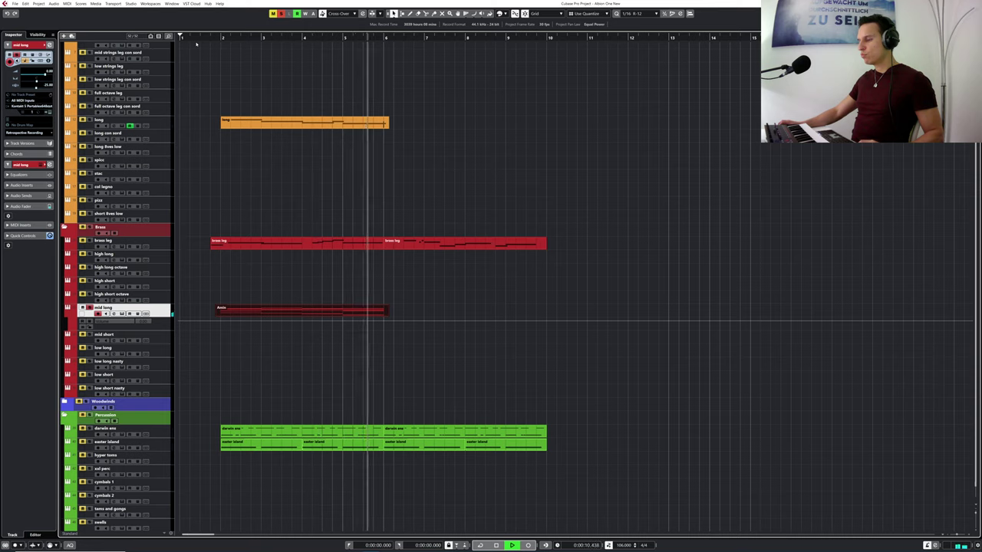
key(space)
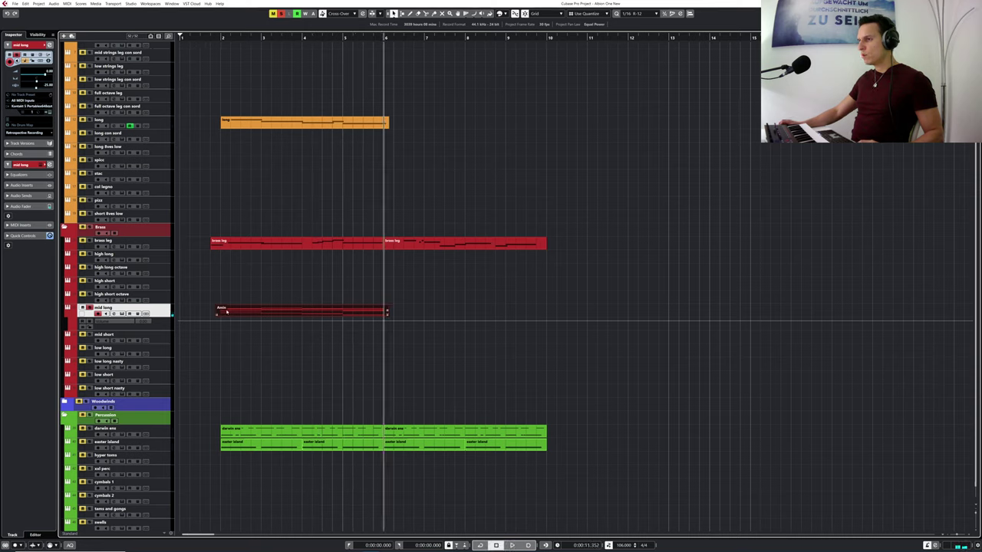
double_click(230, 311)
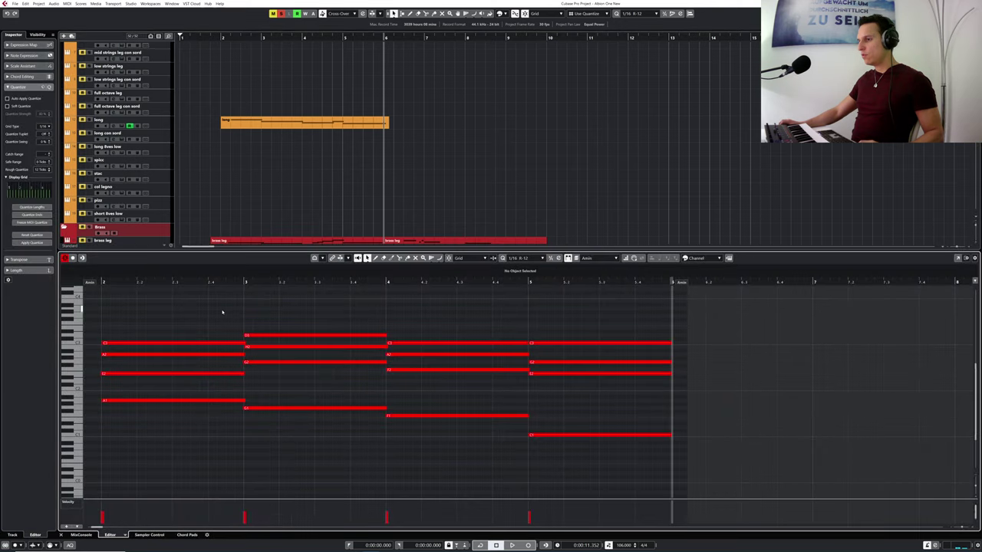
drag(146, 313, 199, 424)
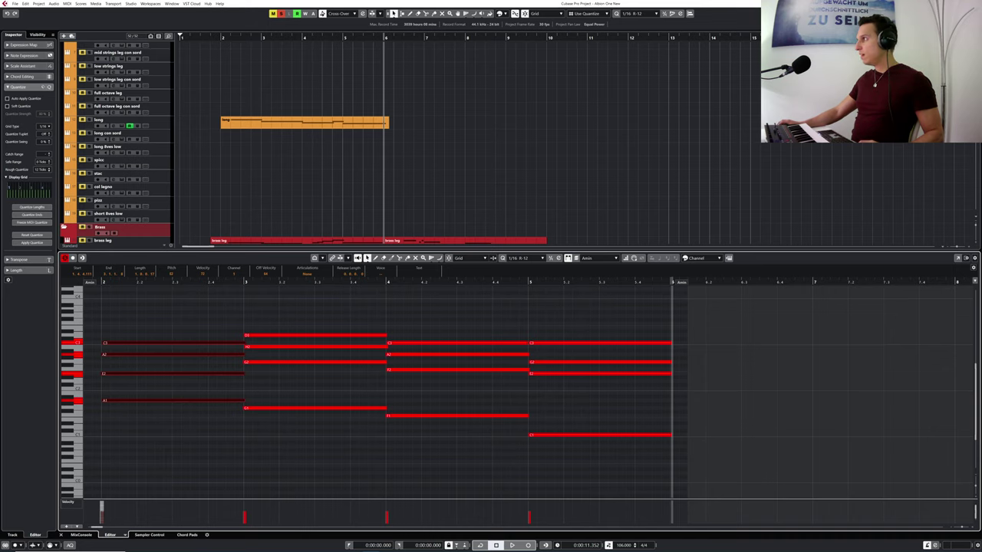
key(Return)
click(250, 280)
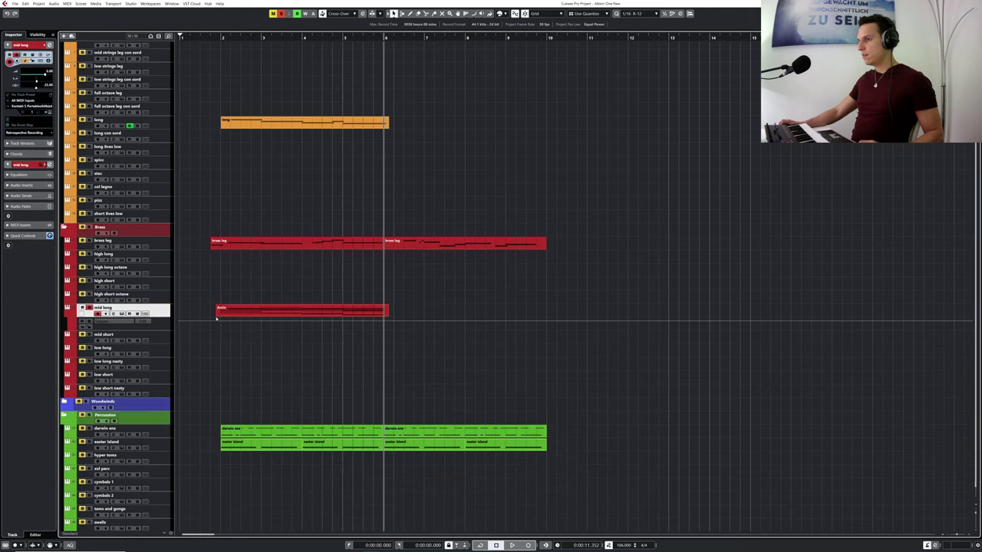
- Trim the start and end of the mid long part closer to bars 2 and 6, and switch off the track's solo
drag(216, 314, 221, 315)
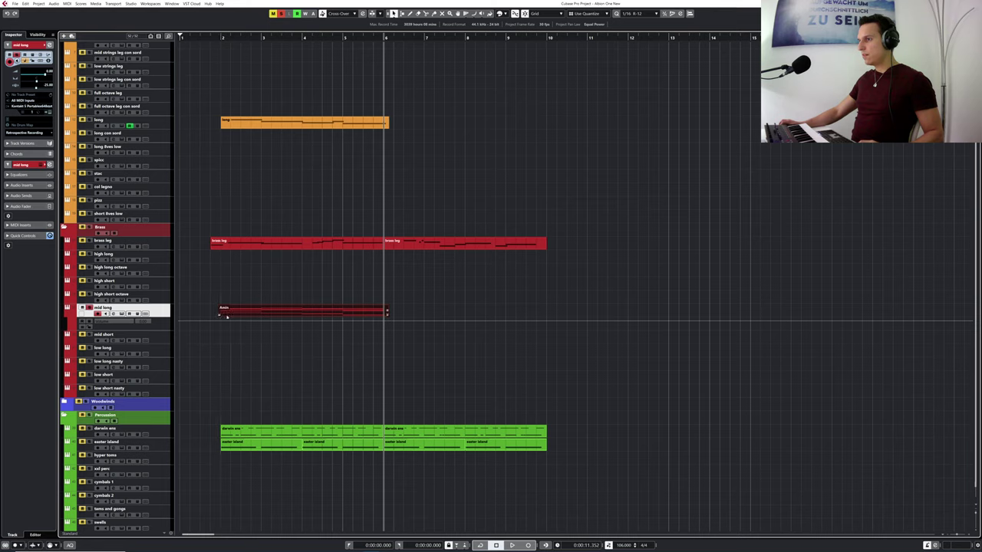
drag(387, 317, 385, 316)
click(90, 307)
click(203, 36)
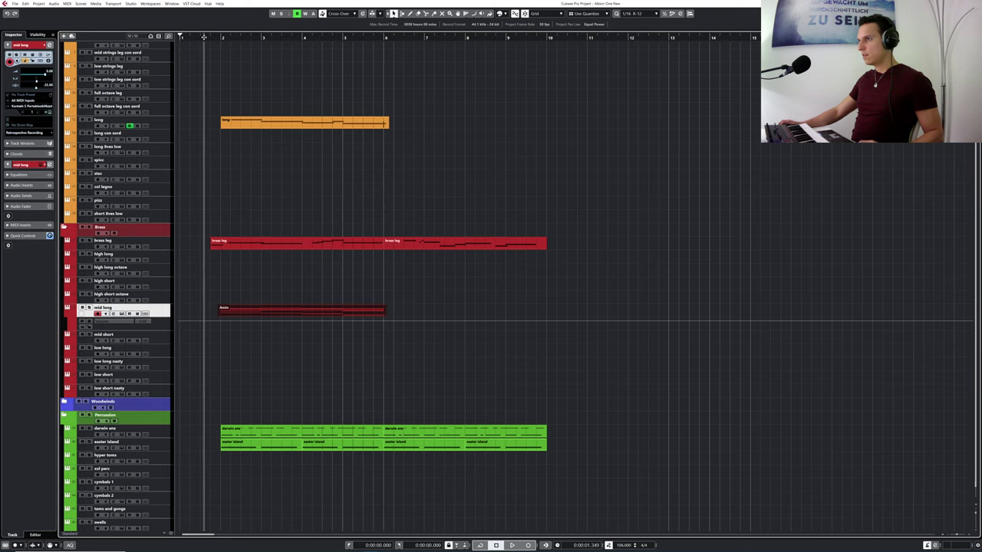
scroll(292, 121, up, 3)
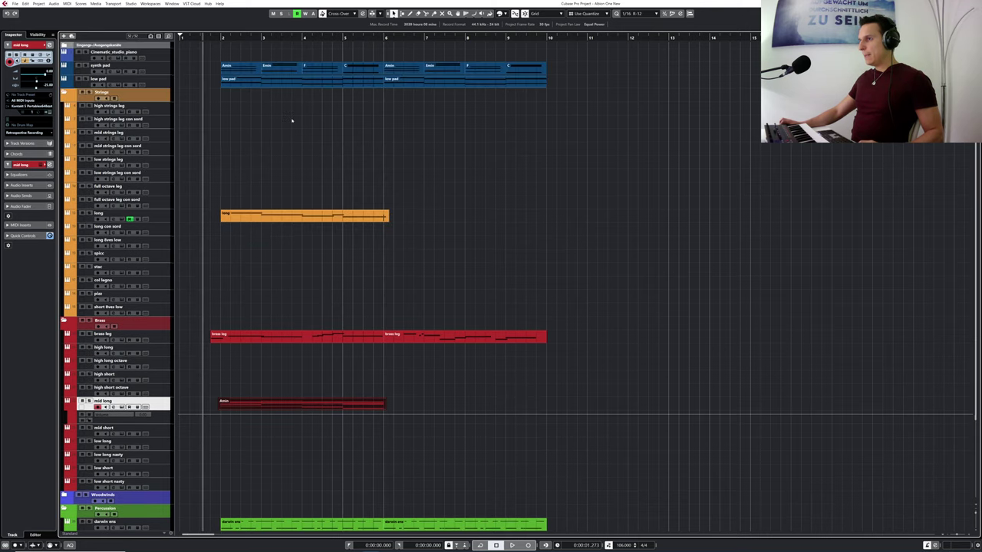
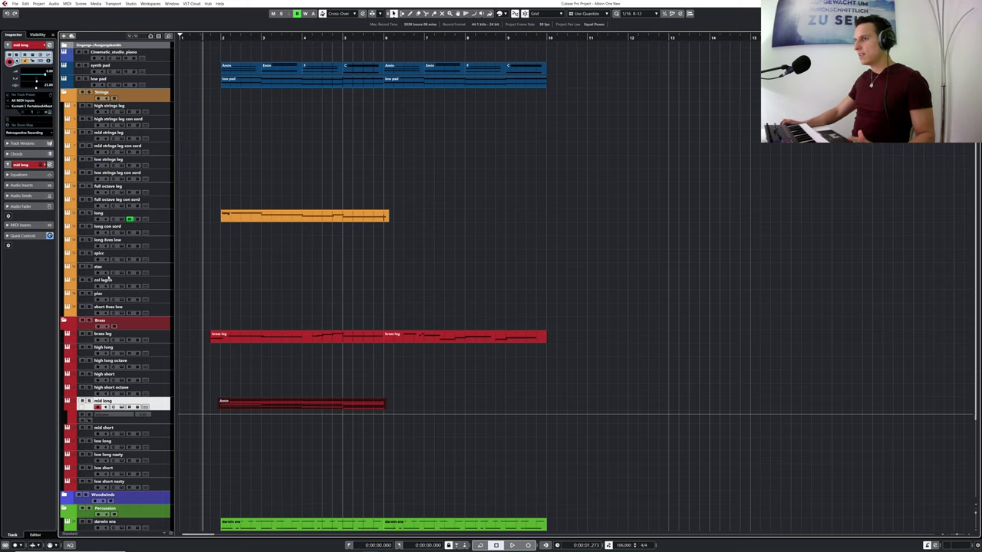
- Audition the spicc, short 8ves low and stac string tracks for a short-note part
click(94, 262)
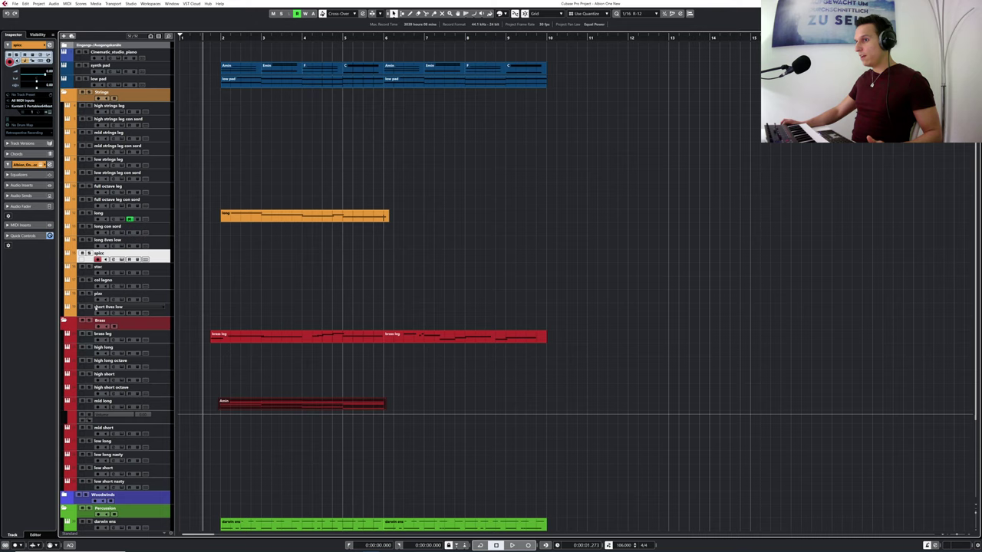
click(115, 311)
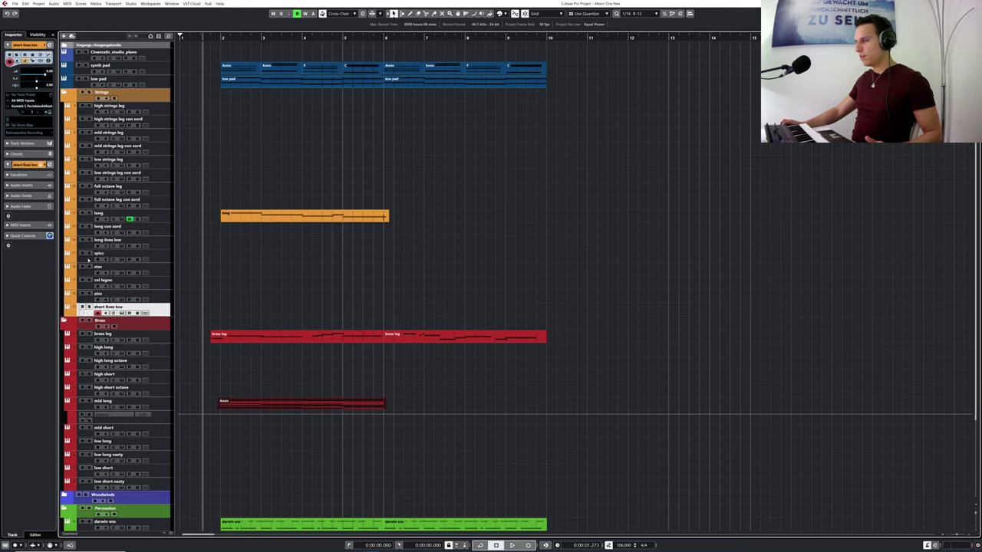
click(88, 260)
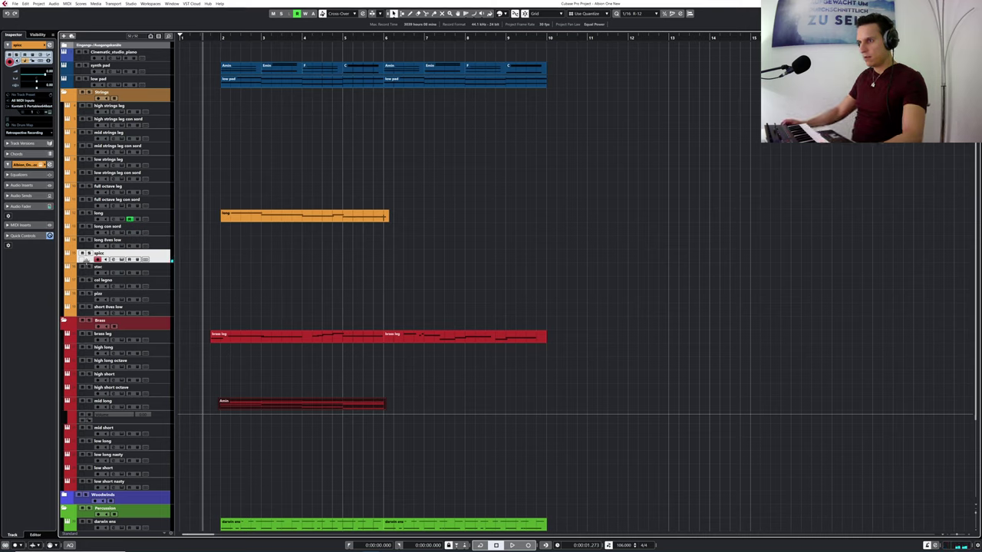
click(88, 266)
click(88, 267)
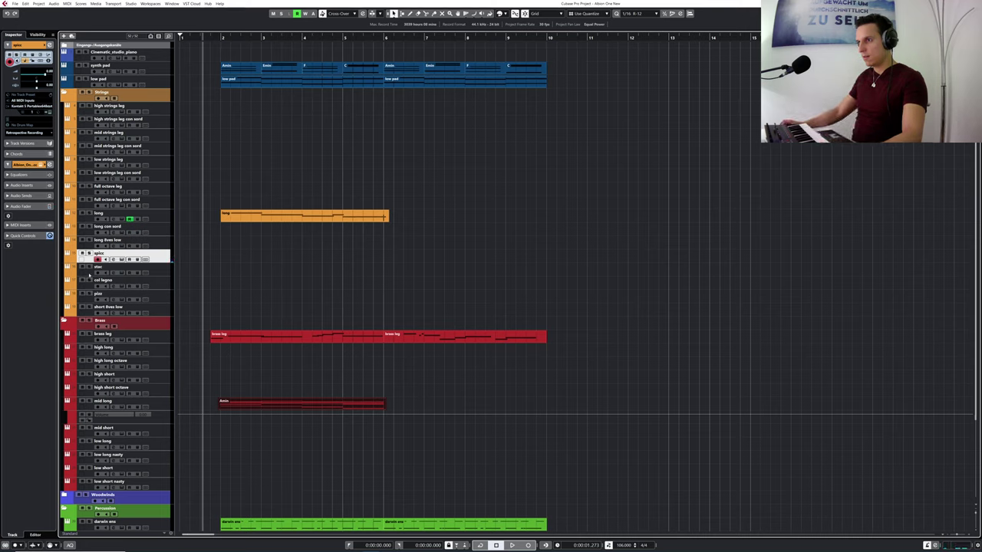
click(91, 270)
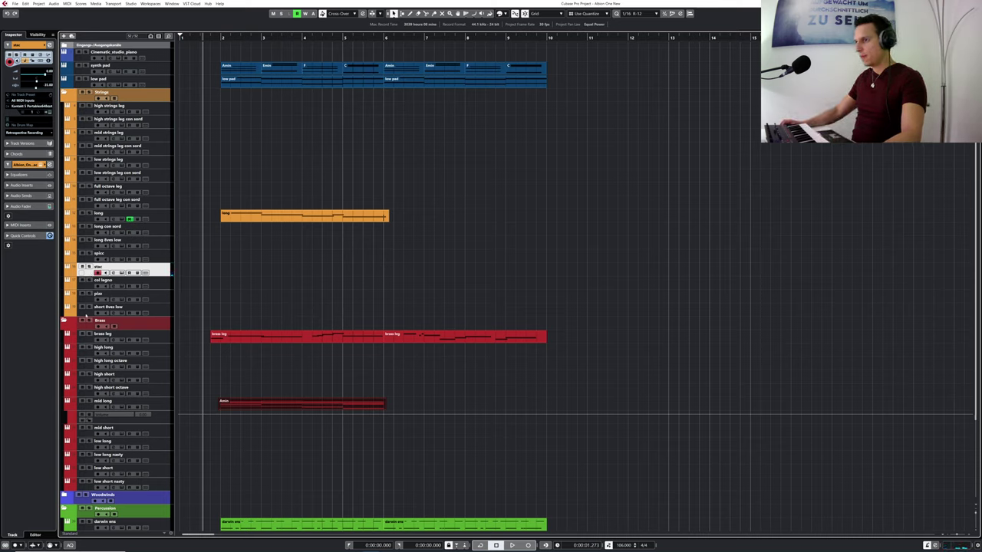
- Select the short 8ves low track, view its Albion One instrument in Kontakt, and close the instrument window
click(86, 312)
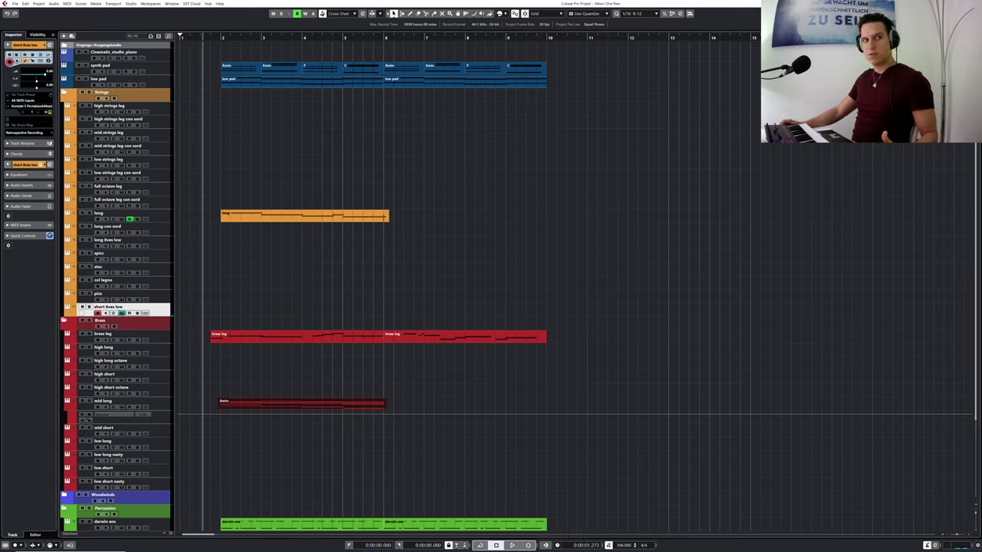
drag(451, 170, 633, 124)
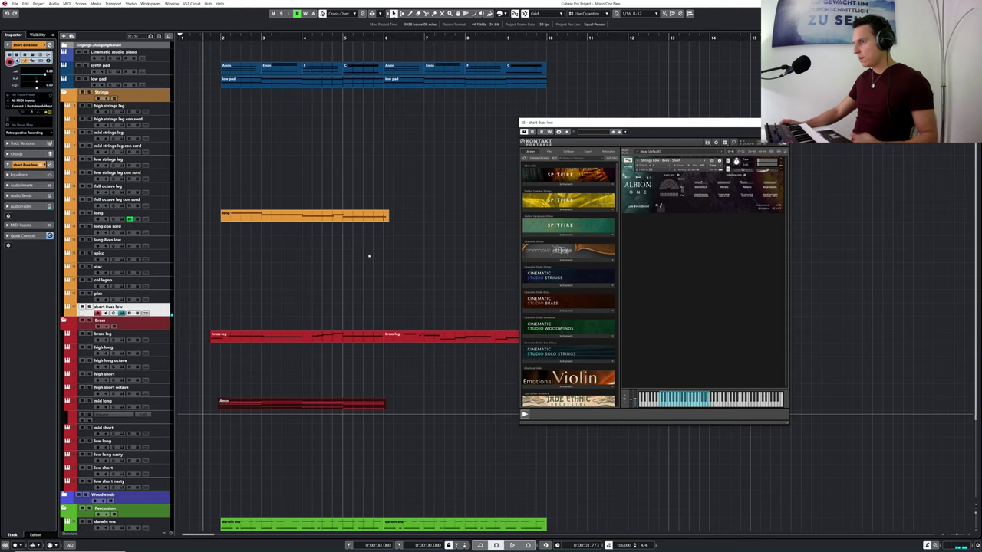
click(121, 314)
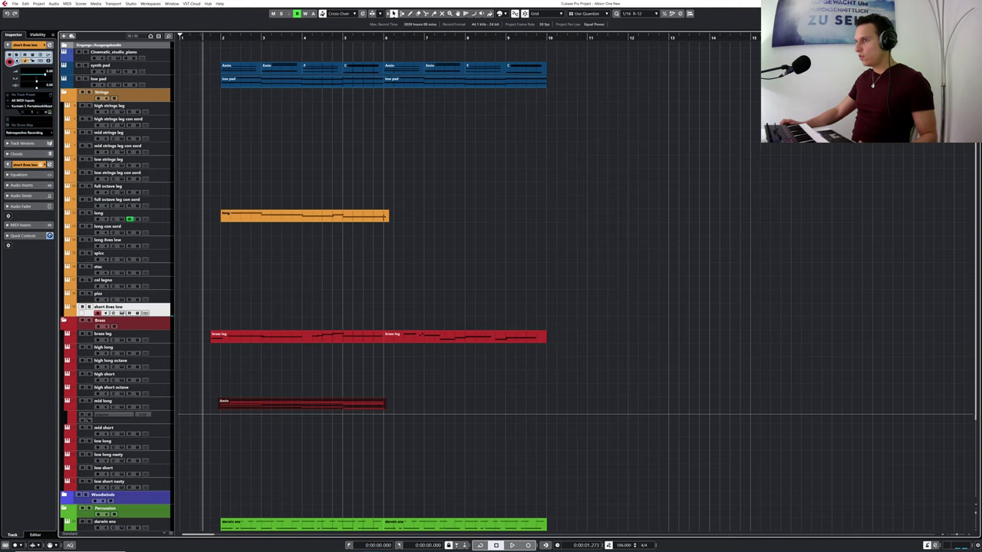
- Rehearse a staccato figure on the stac track during playback and insert the played notes with Retrospective Recording
click(90, 268)
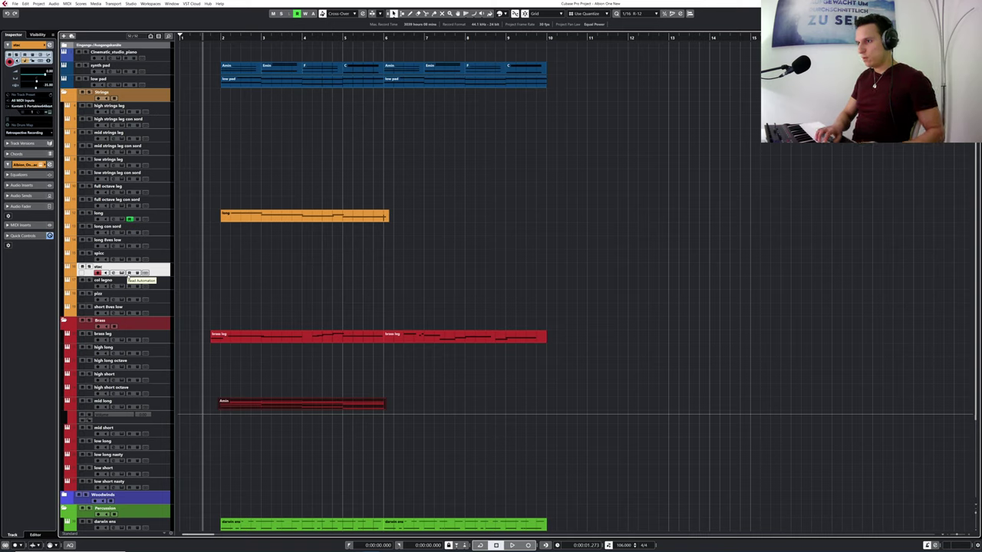
key(space)
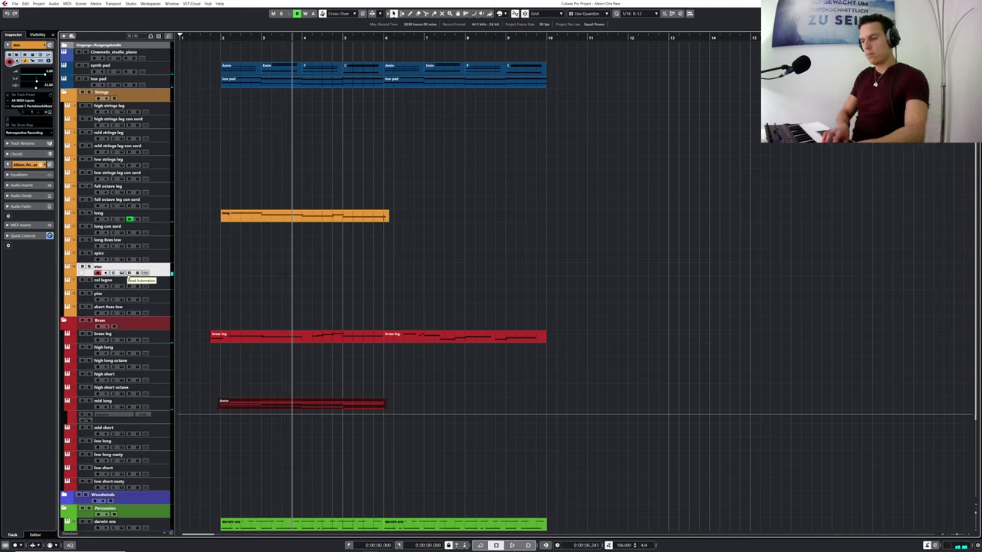
key(KP_Subtract)
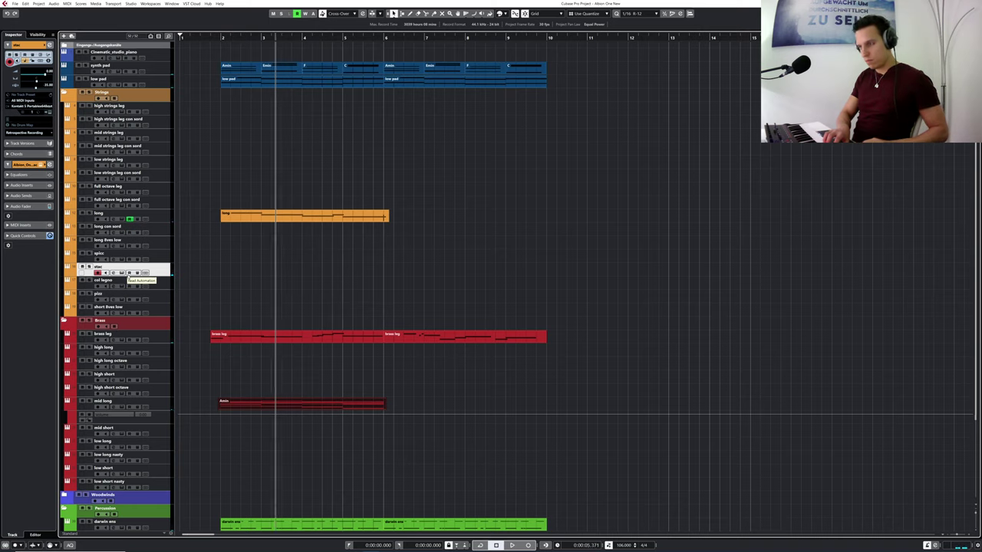
key(space)
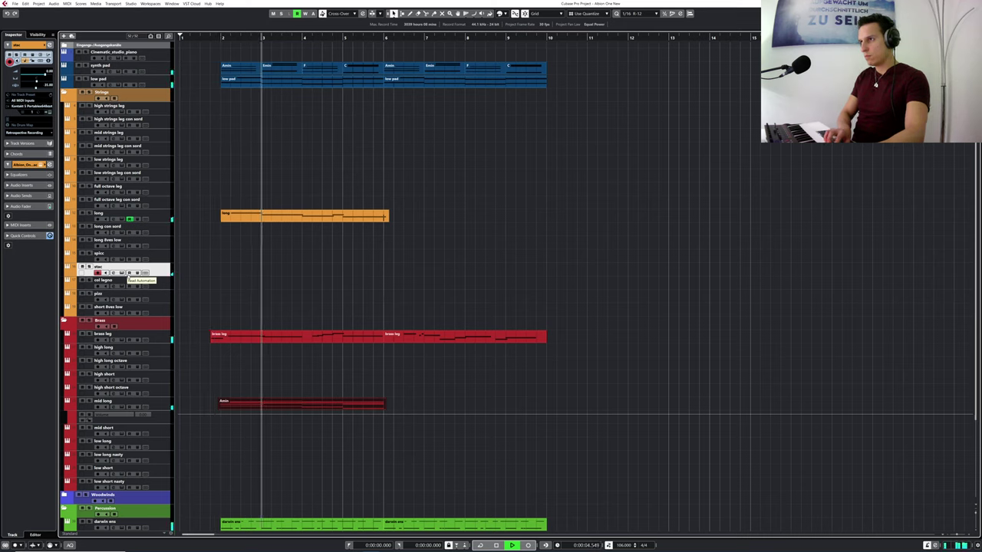
key(space)
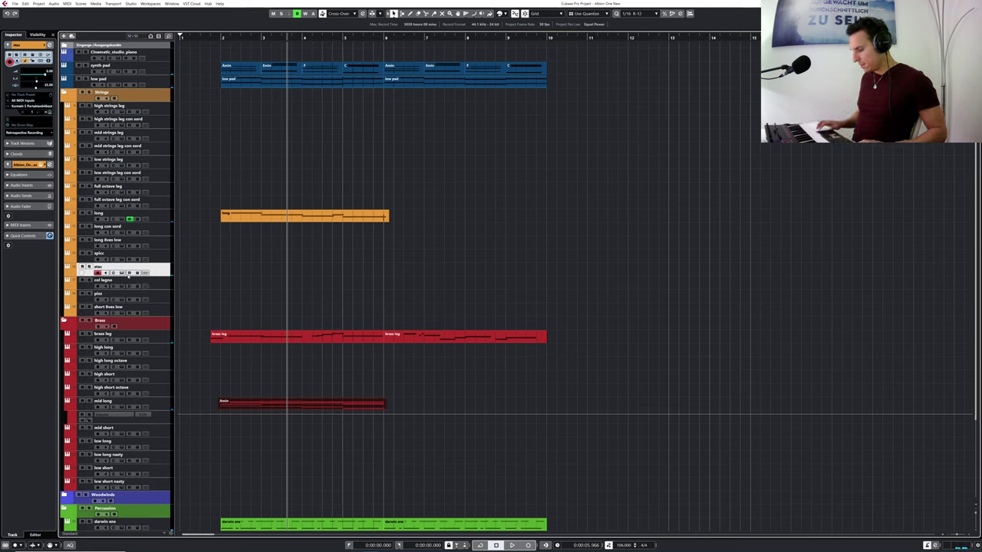
key(shift+KP_Multiply)
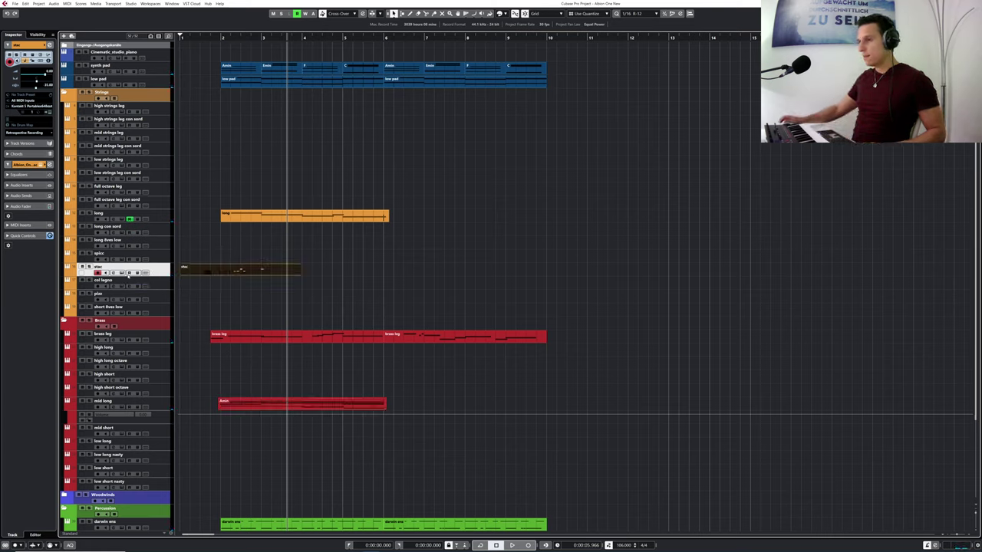
- Open the stac part in the Key Editor and move its selected notes earlier so the figure starts just before bar 2
double_click(229, 272)
drag(203, 282, 198, 293)
drag(289, 355, 552, 434)
drag(333, 406, 217, 405)
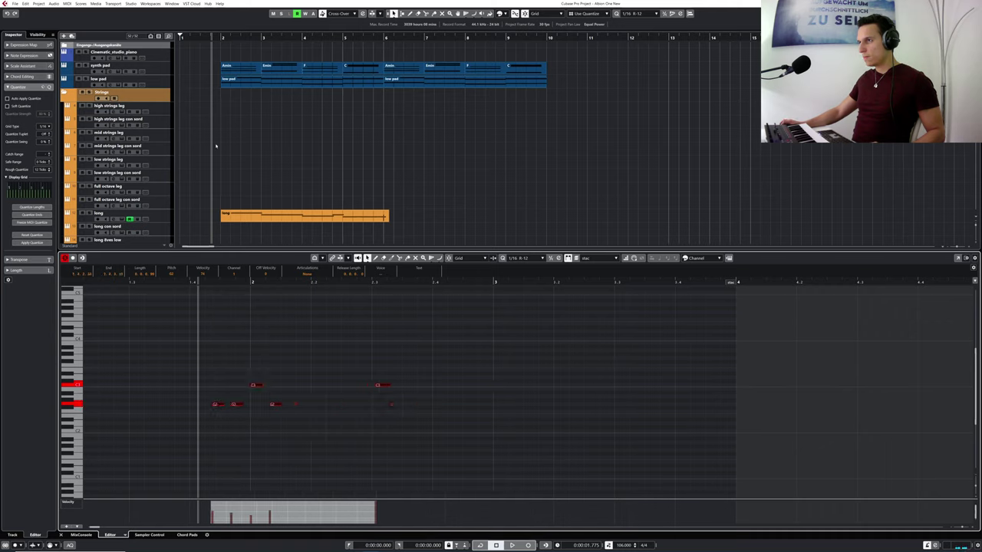
- Play the stac figure repeatedly from before bar 2 to check its timing against the arrangement
click(192, 38)
key(space)
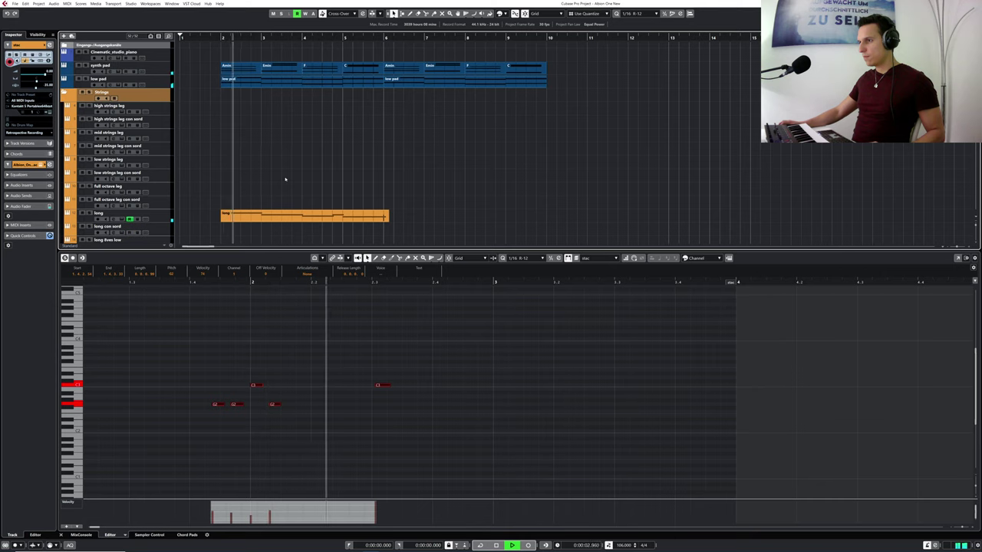
key(space)
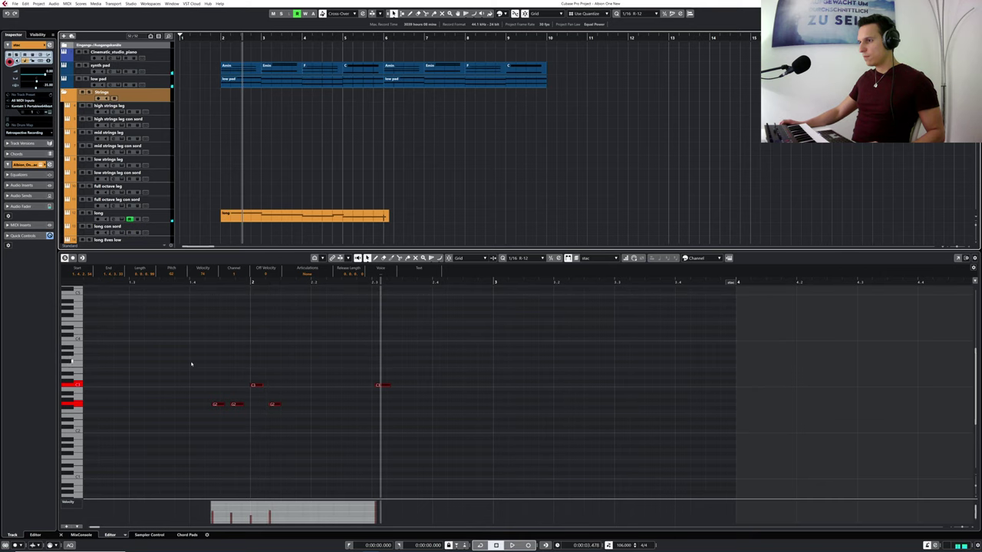
drag(202, 282, 132, 282)
key(space)
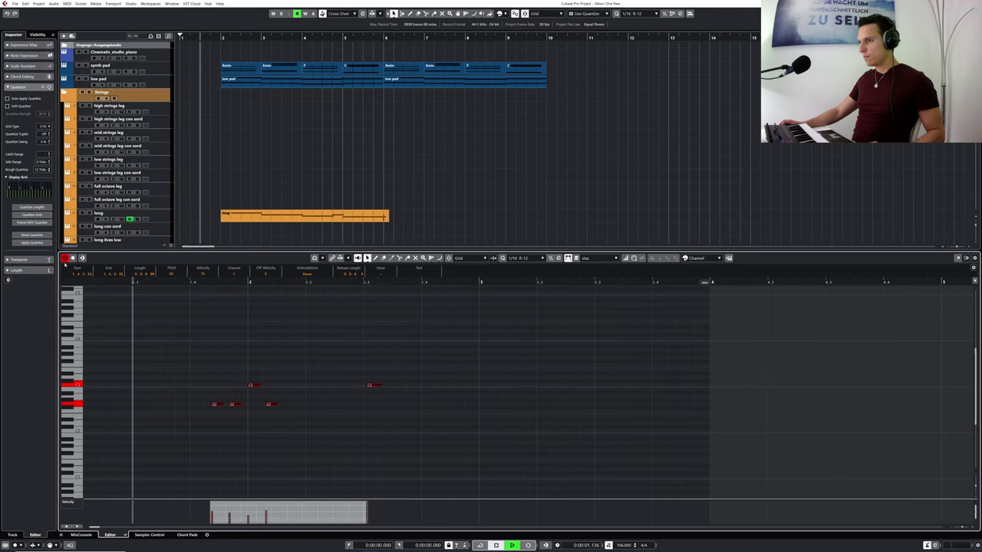
key(space)
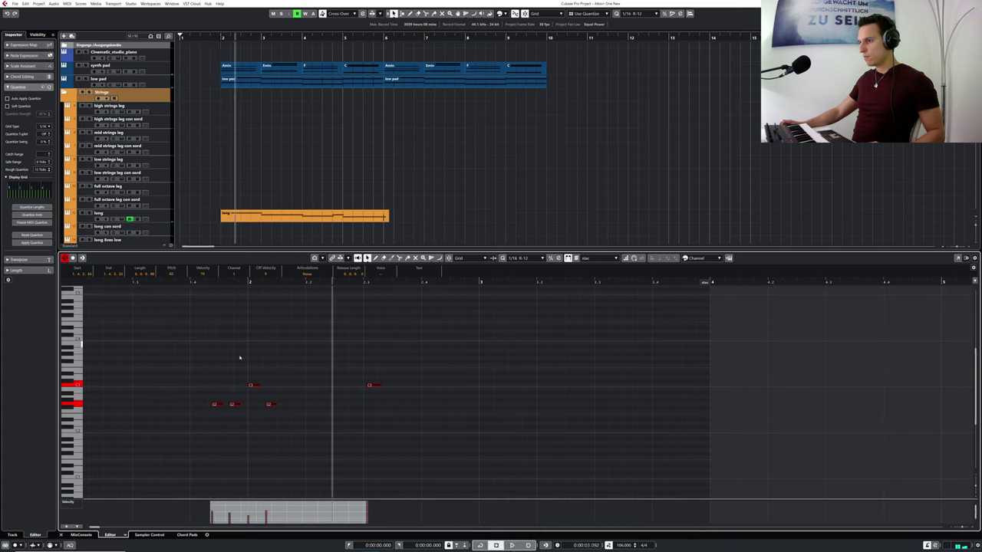
click(102, 283)
key(space)
key(space)
drag(115, 284, 89, 282)
key(space)
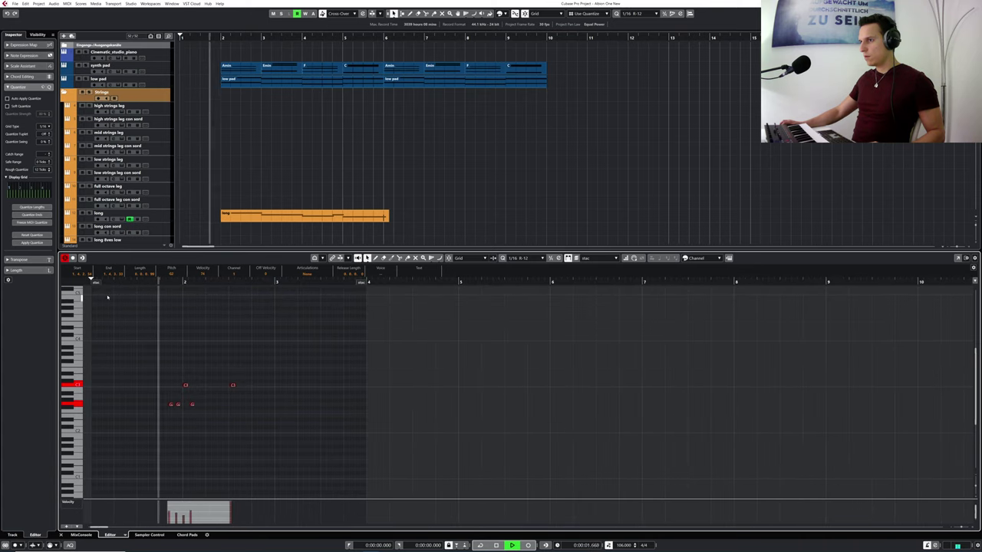
key(space)
- Move the two G2 pickup notes before bar 2 slightly later and quantize them to 1/16
drag(155, 282, 187, 347)
drag(217, 391, 261, 420)
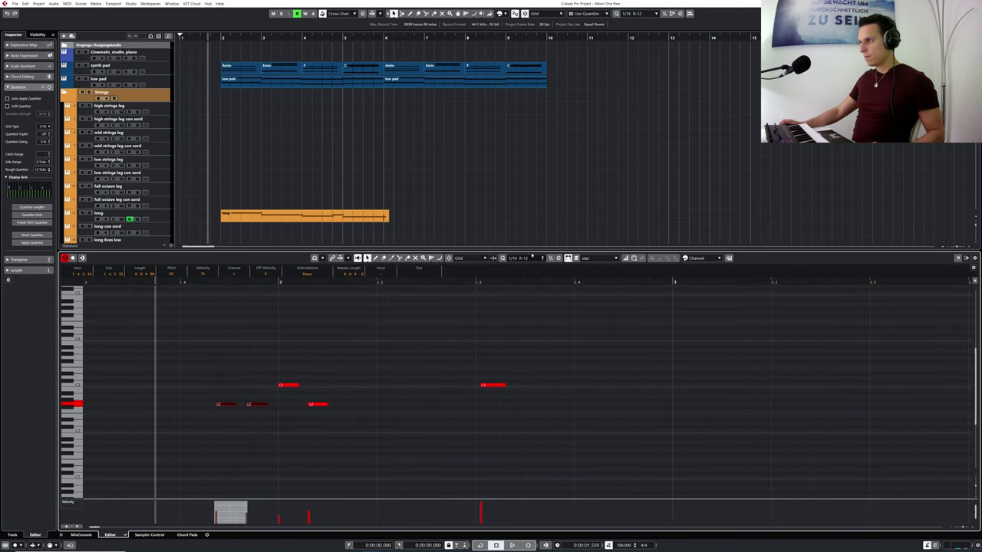
click(514, 262)
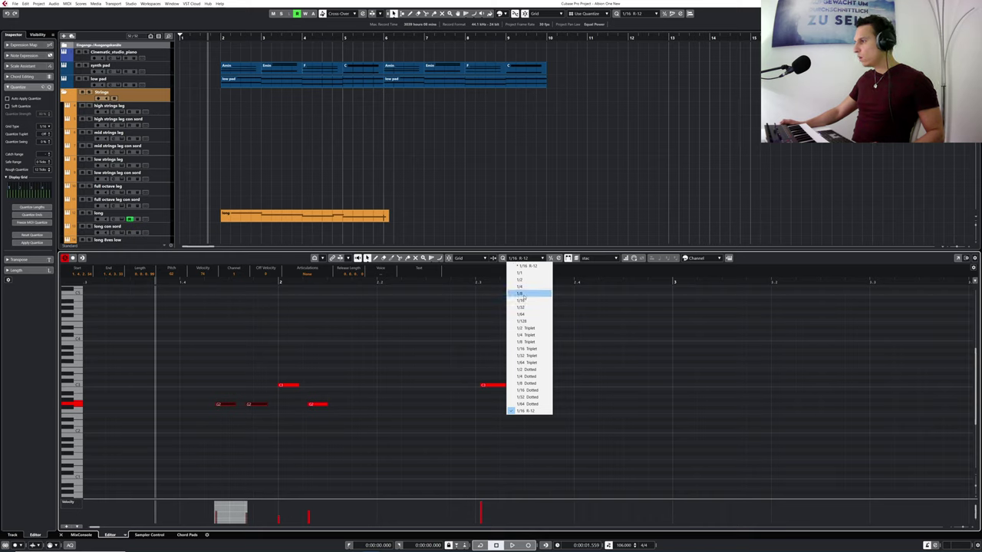
click(525, 296)
click(524, 258)
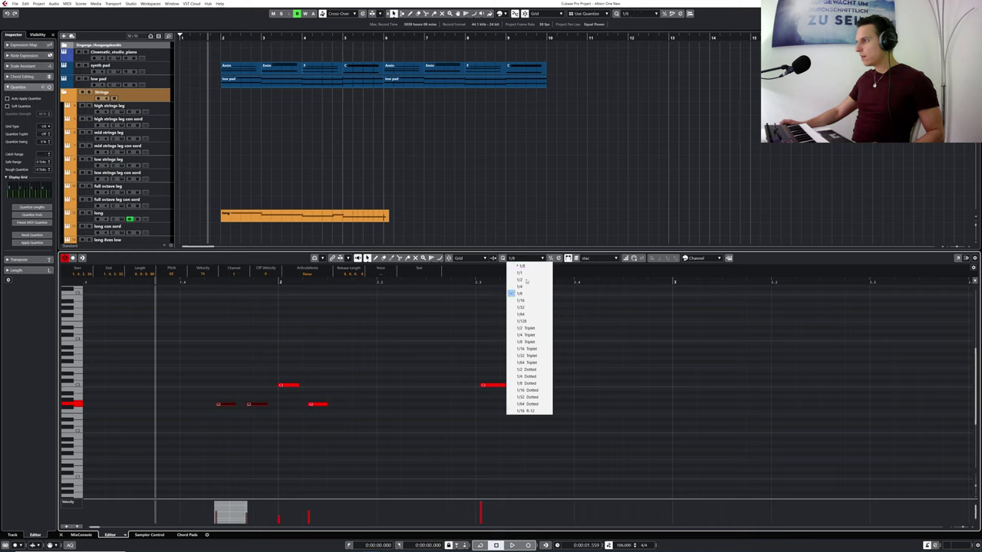
click(525, 300)
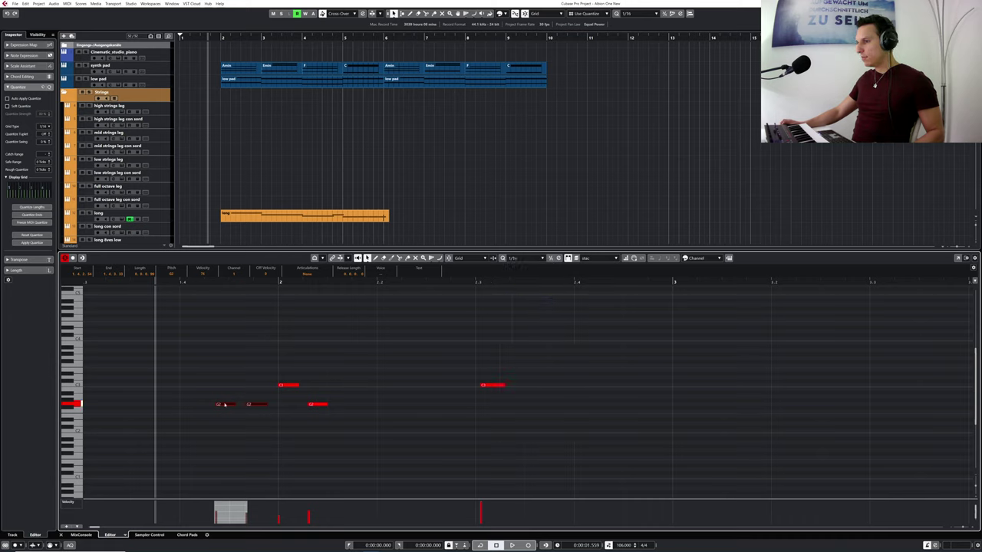
drag(224, 405, 237, 404)
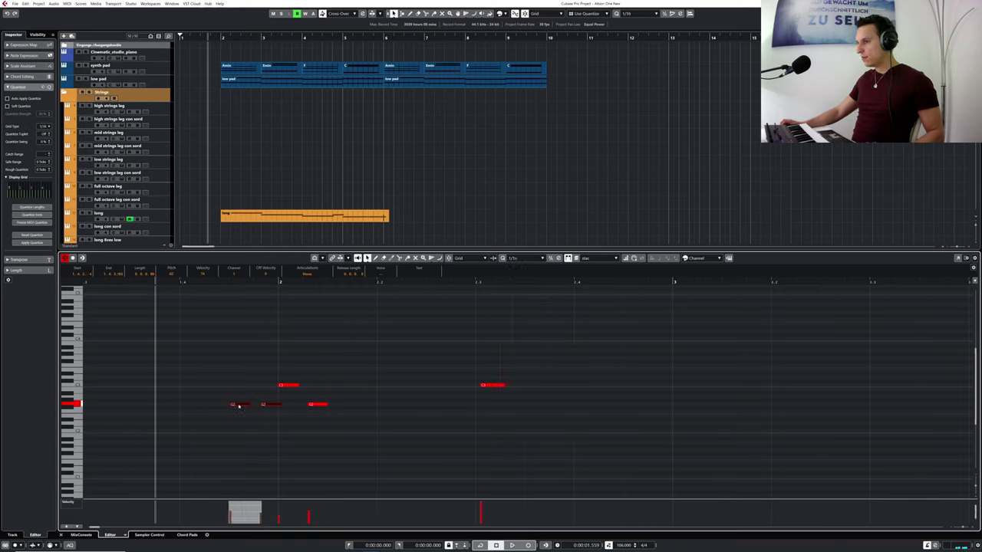
key(j)
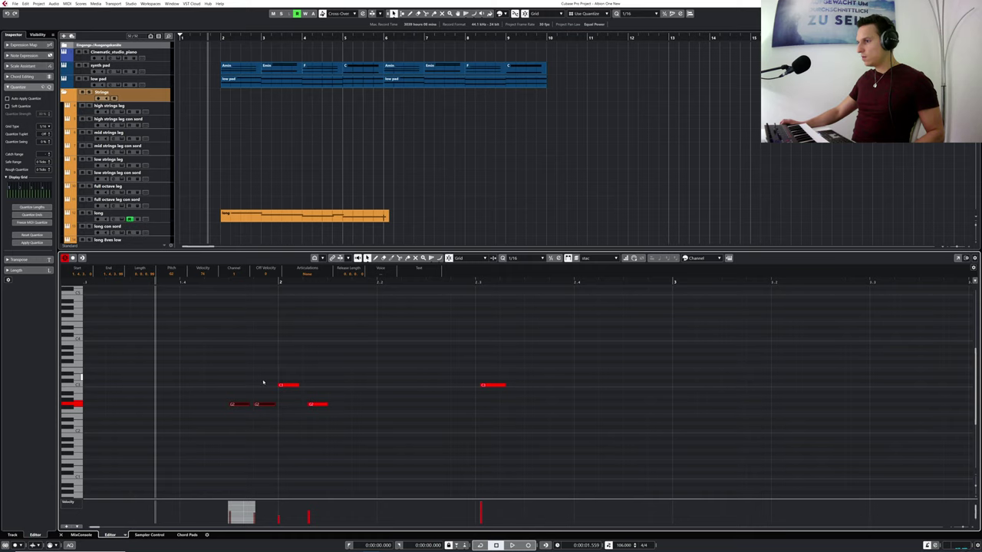
- Move the G2 note following the bar 2 downbeat later to position 2.1.3
click(290, 386)
click(310, 404)
drag(313, 406, 334, 407)
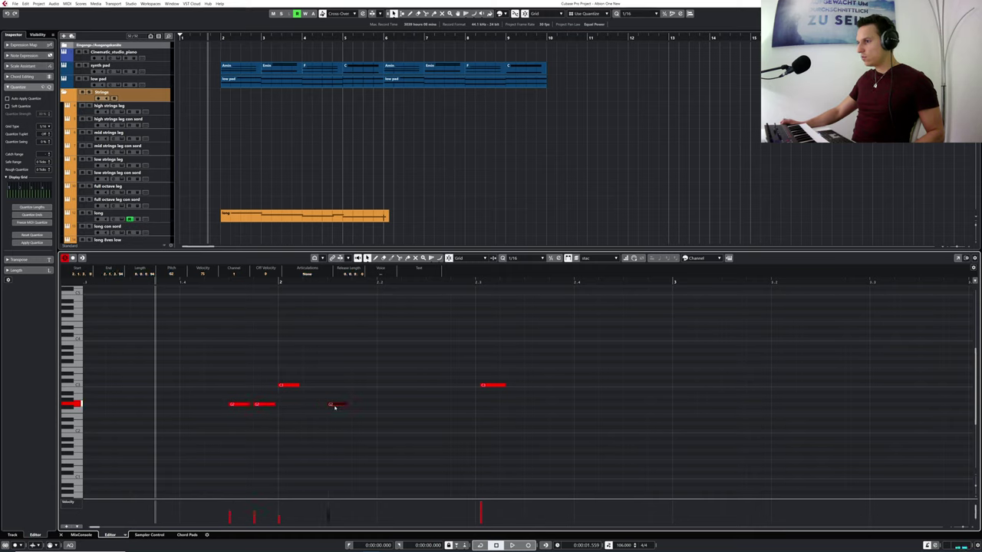
- Play the adjusted staccato figure from just before bar 2 to check its timing against the arrangement
drag(226, 283, 197, 283)
key(space)
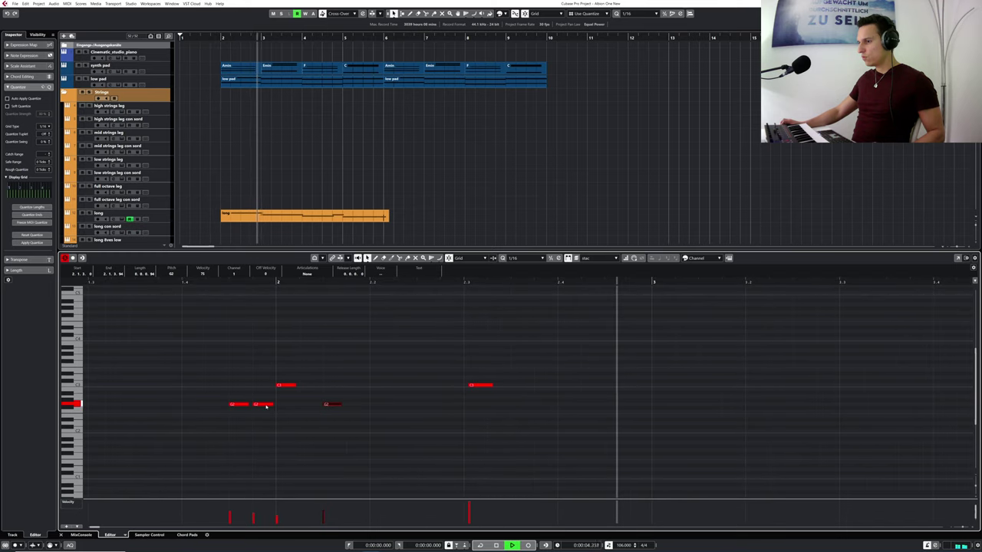
key(space)
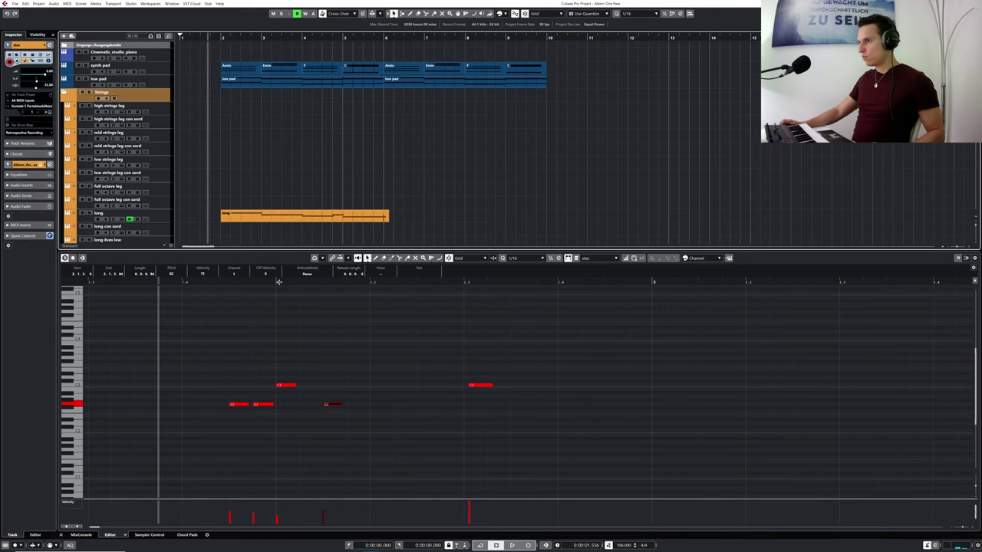
click(278, 283)
drag(278, 282, 69, 284)
drag(130, 287, 131, 284)
drag(216, 39, 214, 36)
key(space)
key(space)
- Raise the velocities of the figure's first four notes together and play the figure back
click(442, 406)
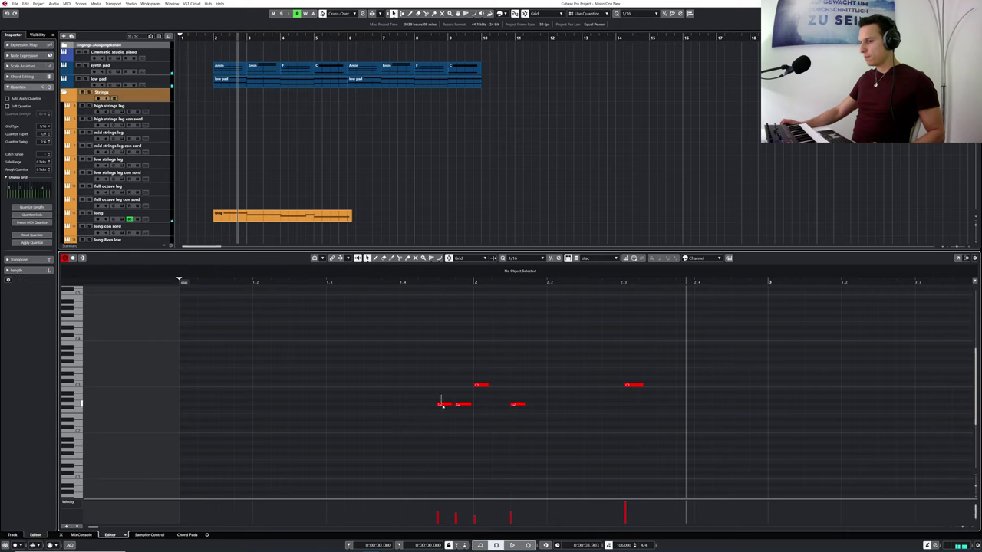
click(442, 405)
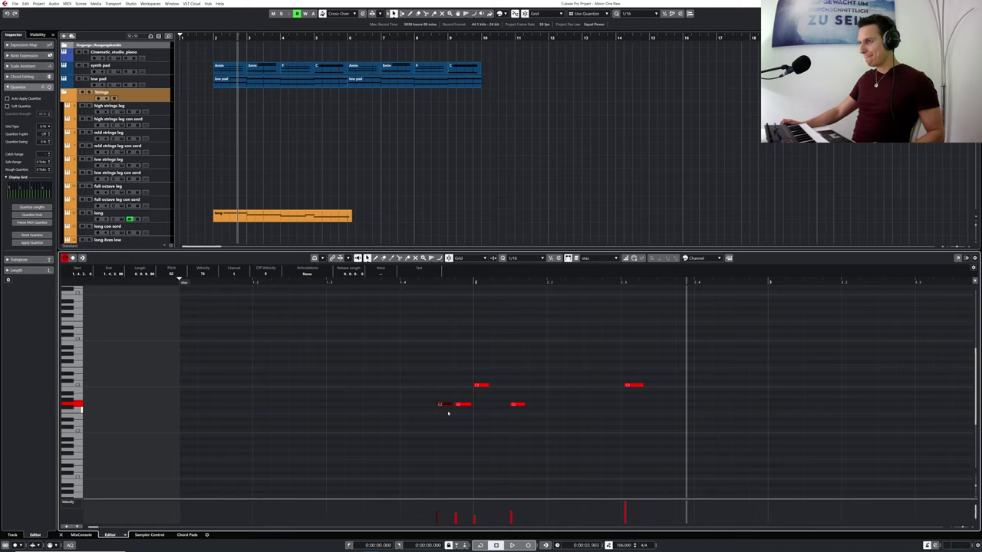
drag(414, 365, 560, 427)
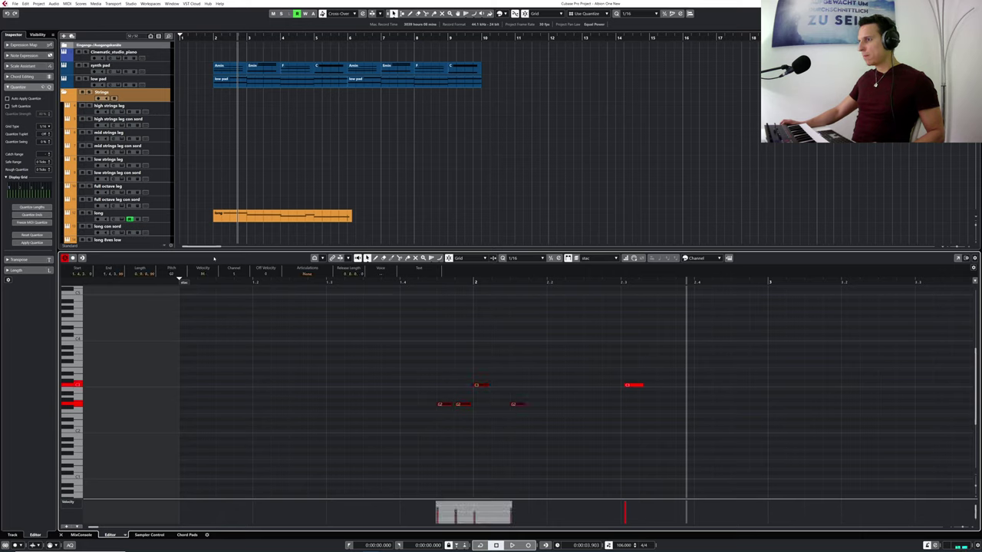
click(405, 282)
key(space)
key(space)
- Lengthen the C3 on the bar 2 downbeat, shorten the two G2 pickup notes, and play the figure
click(474, 386)
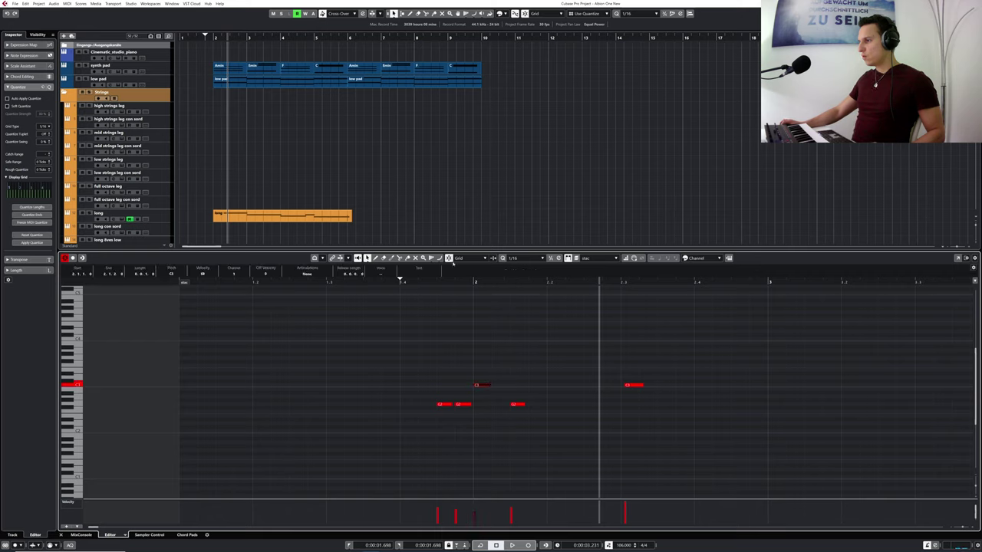
drag(492, 385, 450, 406)
drag(424, 282, 402, 282)
key(space)
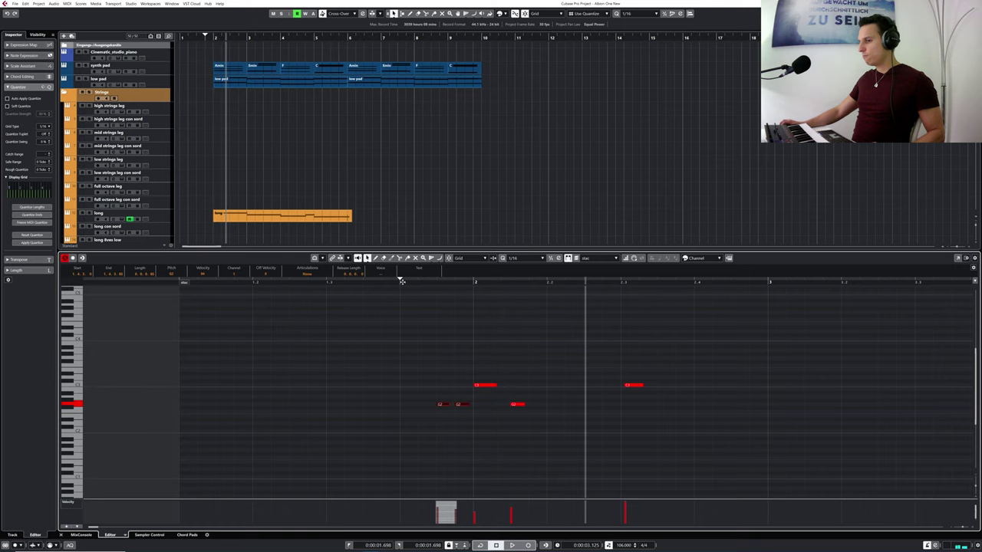
drag(412, 283, 389, 280)
key(space)
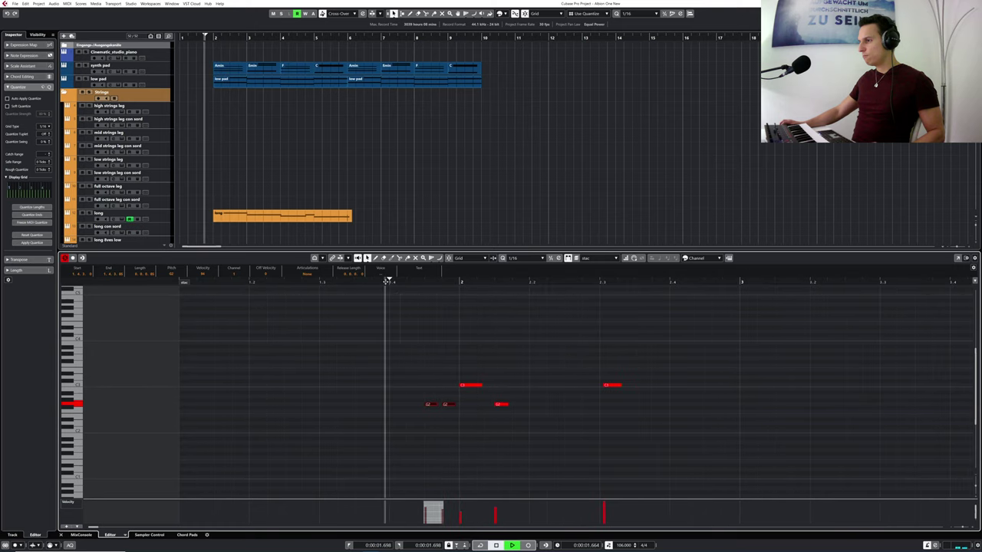
key(space)
- Adjust the velocities of the two G2 pickup notes one by one and play the result
click(425, 399)
click(428, 403)
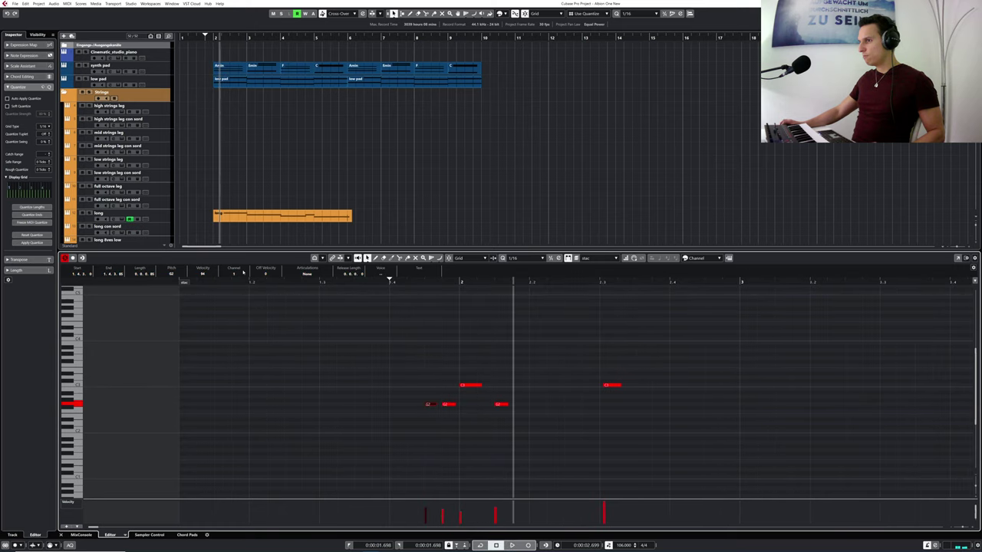
click(446, 405)
click(392, 281)
key(space)
key(space)
- Raise the velocity of the C3 on the bar 2 downbeat, checking the accent by playback
click(474, 378)
click(471, 384)
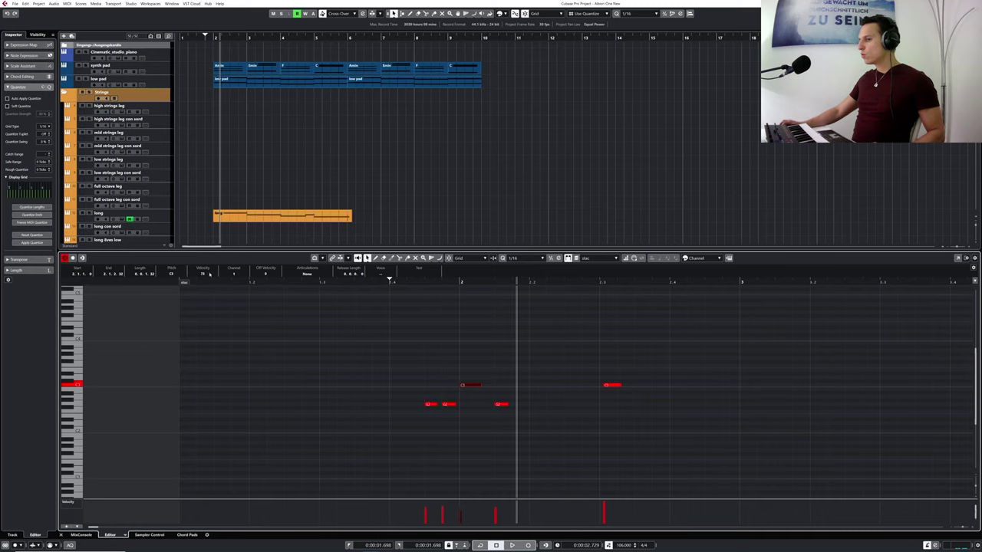
click(422, 284)
key(space)
key(space)
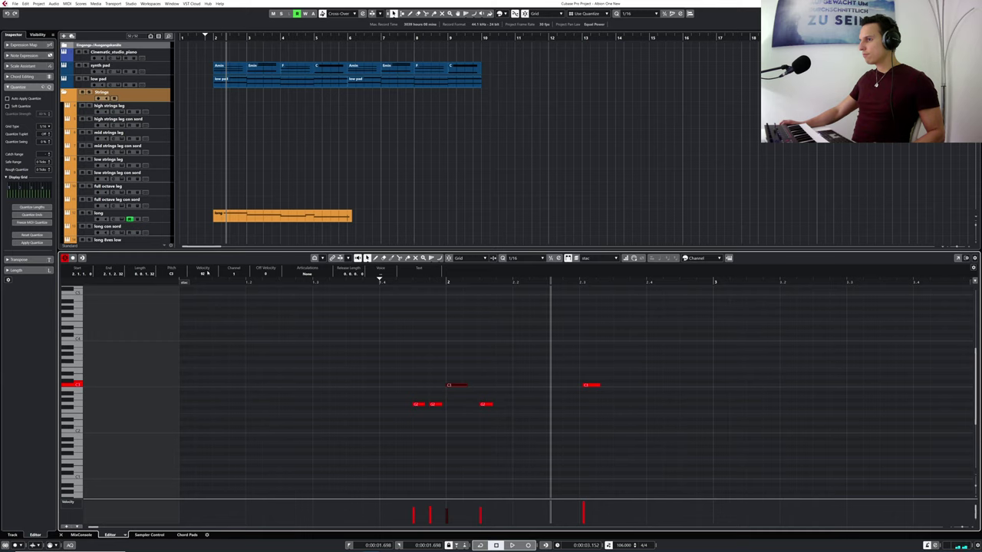
click(352, 283)
key(space)
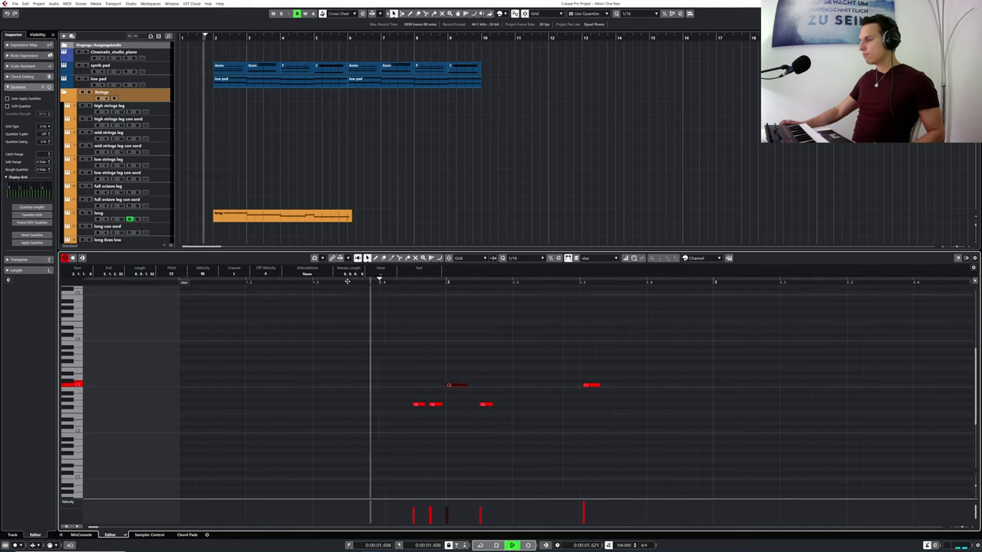
- Lower the velocity of the G2 note at 2.1.3 and lengthen it slightly
click(484, 405)
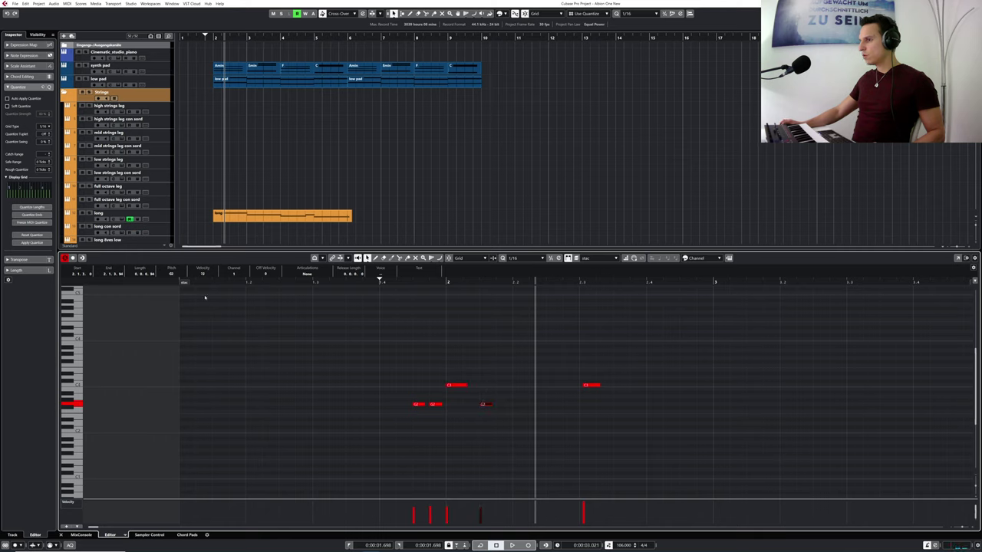
click(511, 420)
click(488, 405)
- Delete the C3 near beat 2.3 and copy the four-note figure two beats later in its place
drag(613, 425, 574, 374)
key(Delete)
drag(413, 360, 535, 445)
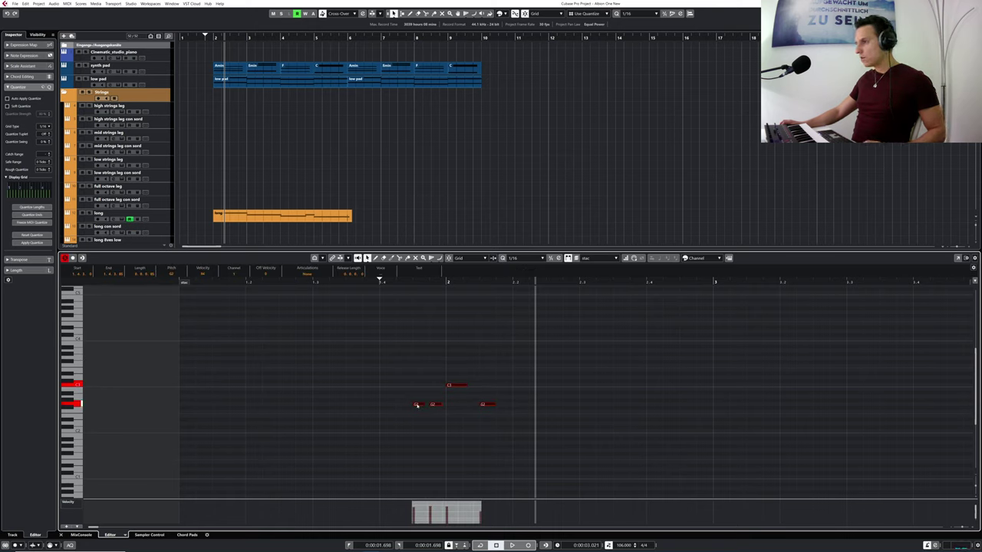
drag(416, 406, 548, 408)
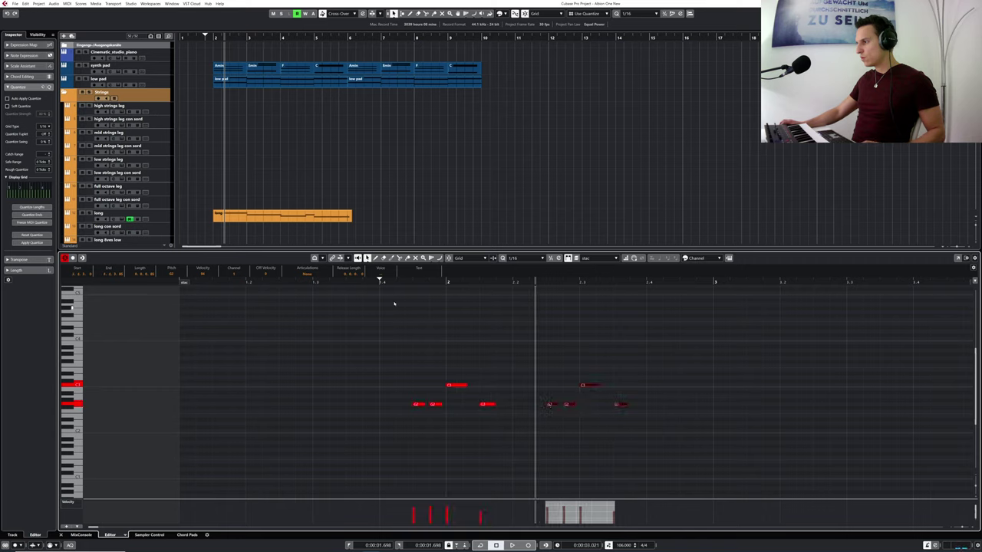
- Play both repetitions of the staccato figure together with the arrangement from before bar 2
drag(412, 281, 396, 282)
key(space)
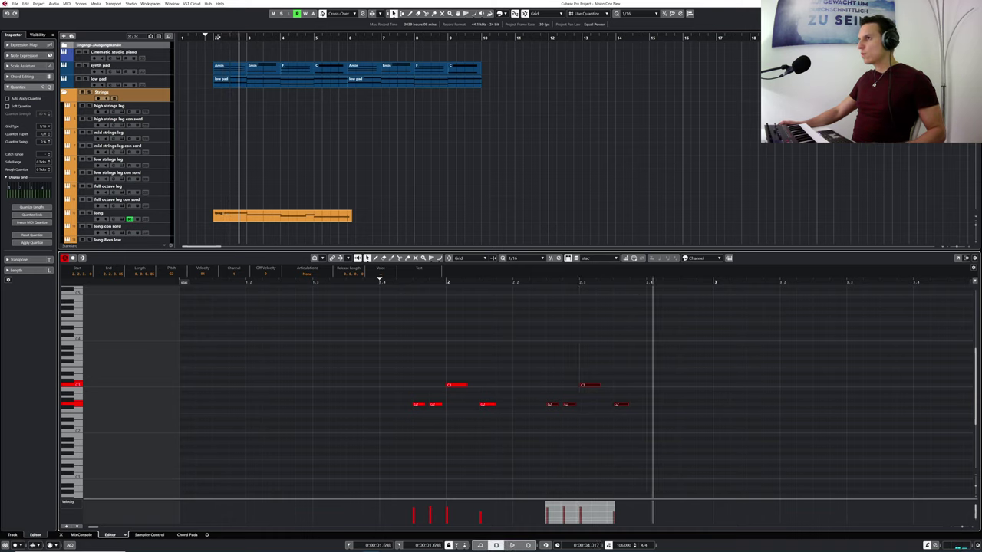
click(210, 37)
key(space)
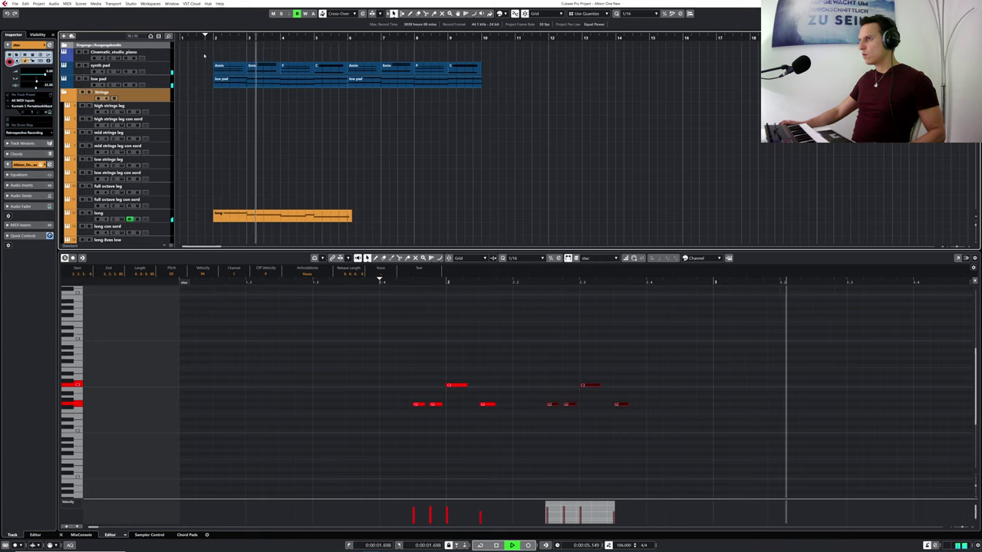
click(186, 39)
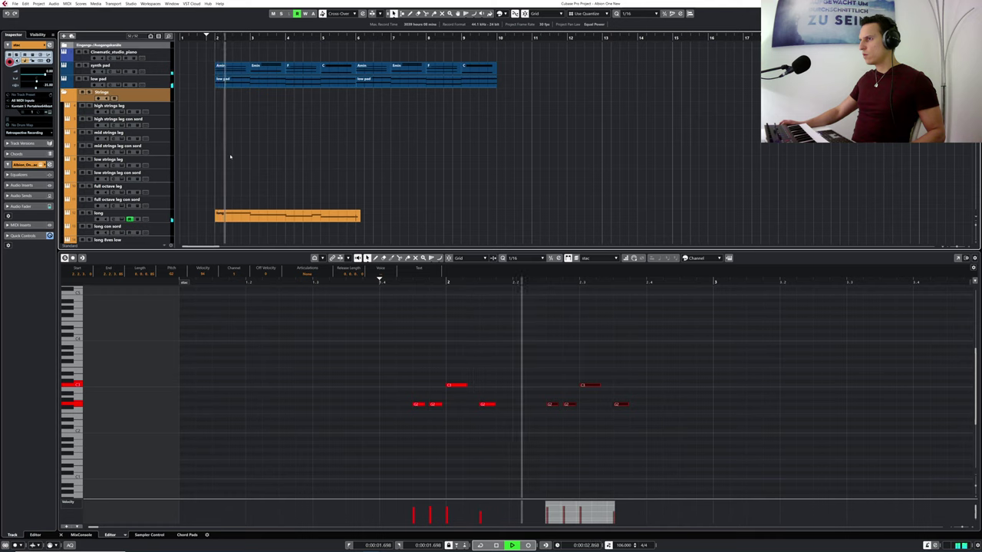
scroll(230, 156, down, 2)
scroll(231, 157, down, 4)
key(space)
- Open the brass leg instrument and assign CC 11 (Expression) to an automation lane of that track
click(95, 218)
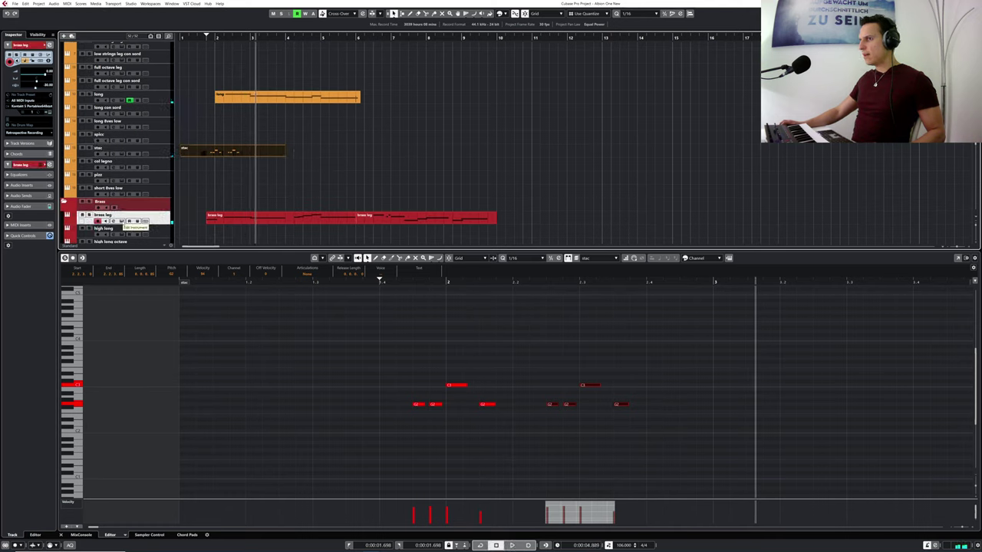
click(122, 221)
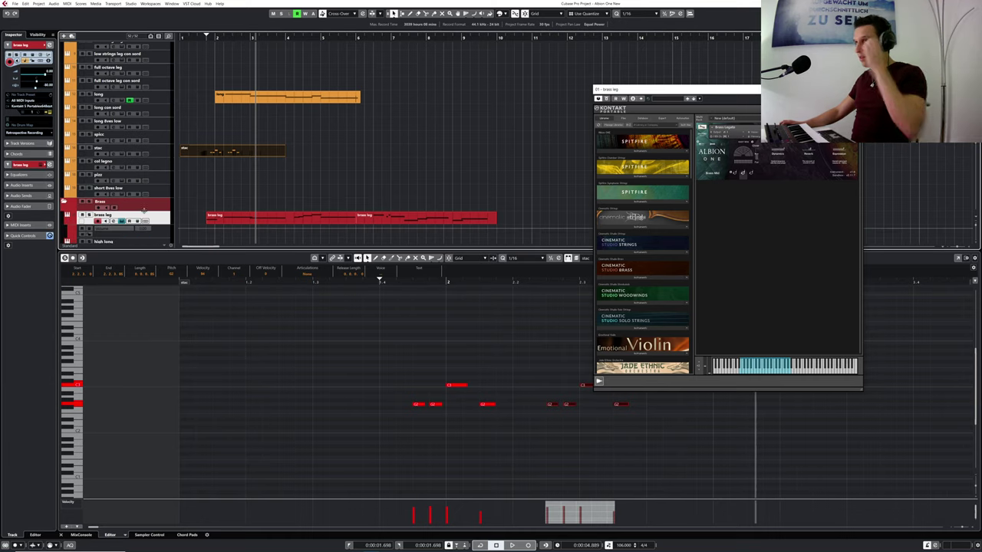
right_click(102, 231)
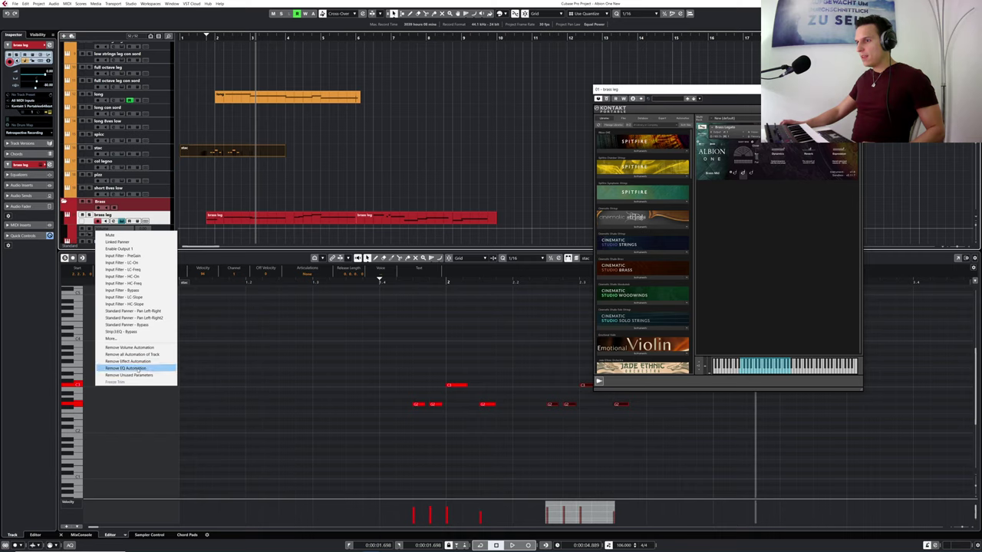
click(126, 340)
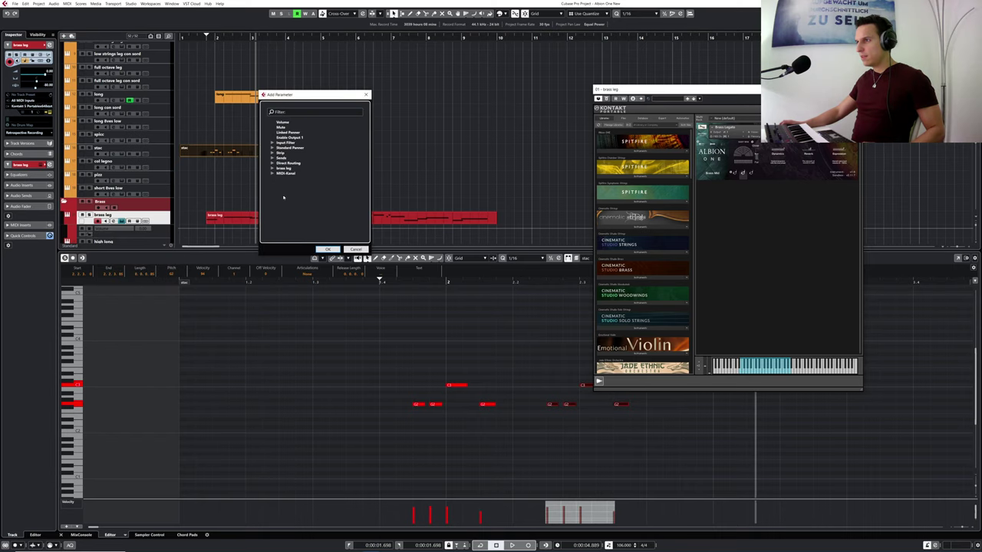
click(286, 113)
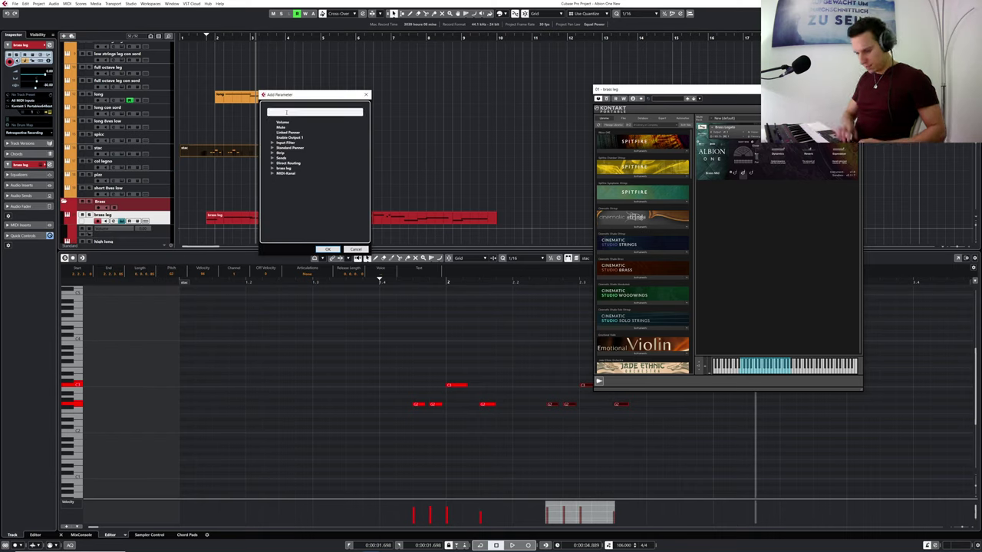
text(exp)
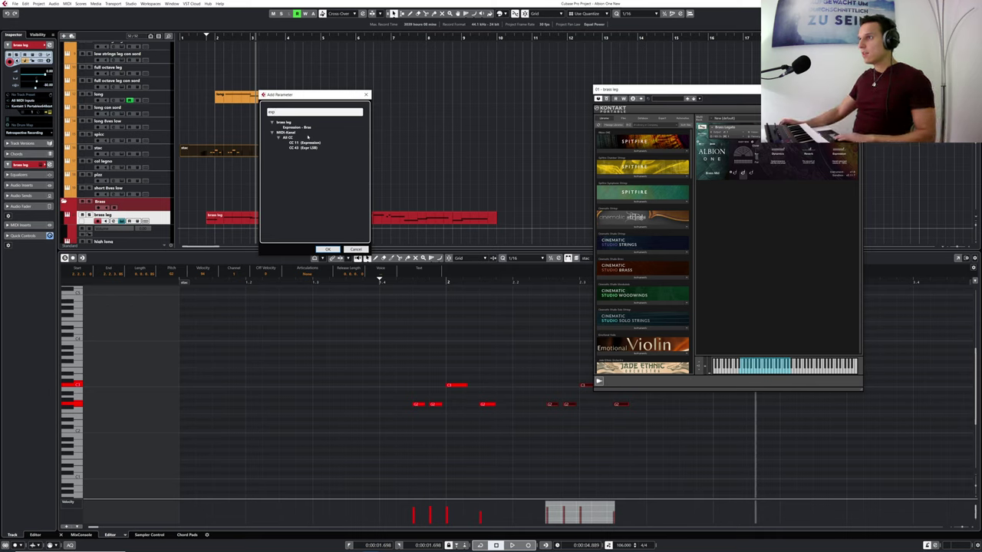
double_click(305, 143)
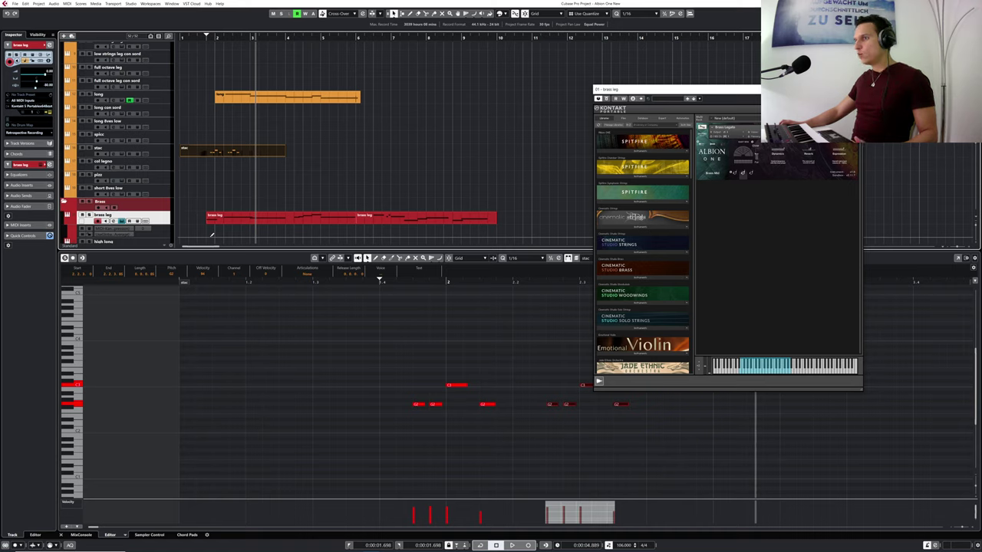
- Draw a high expression automation value at the start of the brass leg part and audition the track soloed, then unsoloed
mouse_move(211, 234)
mouse_down()
mouse_move(204, 218)
mouse_move(208, 228)
mouse_up()
drag(205, 37, 203, 38)
key(space)
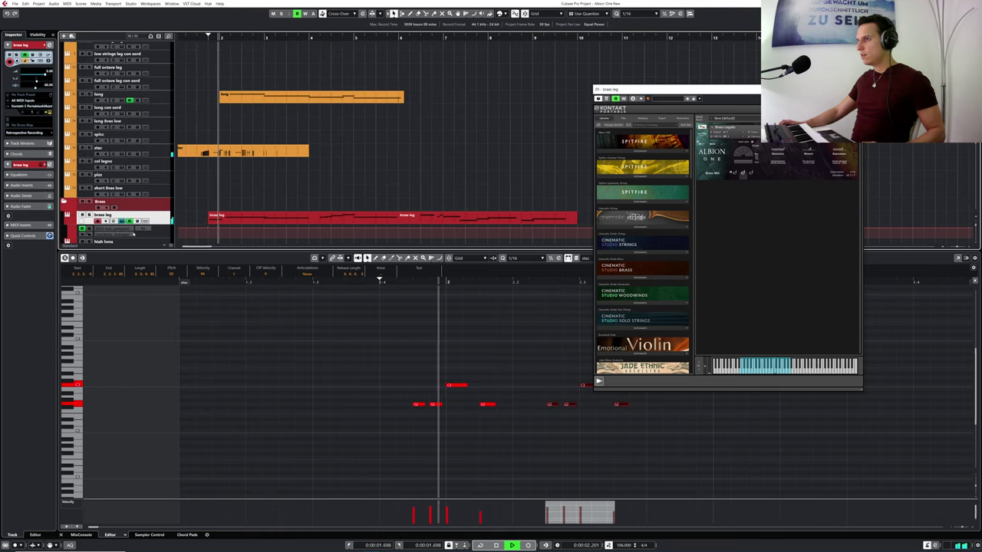
click(90, 215)
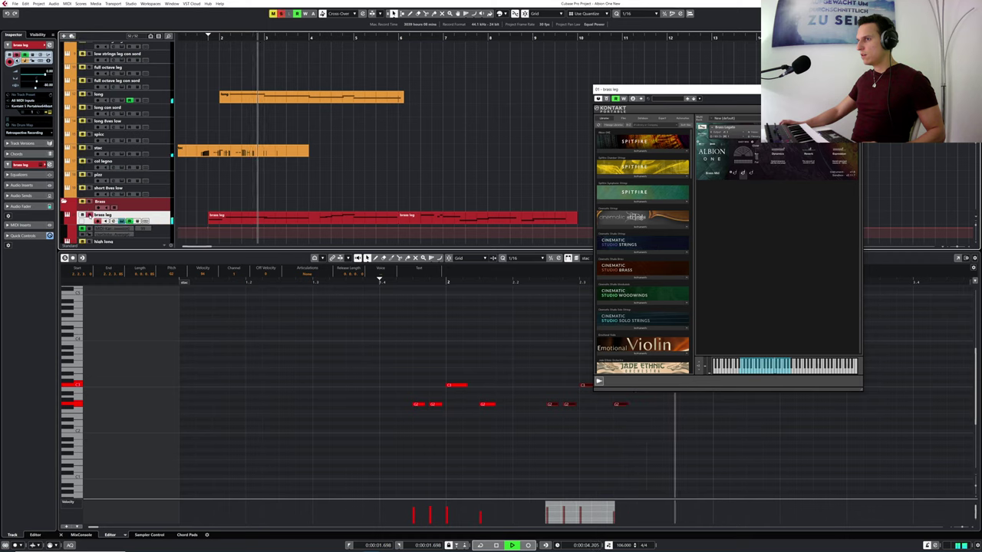
click(90, 215)
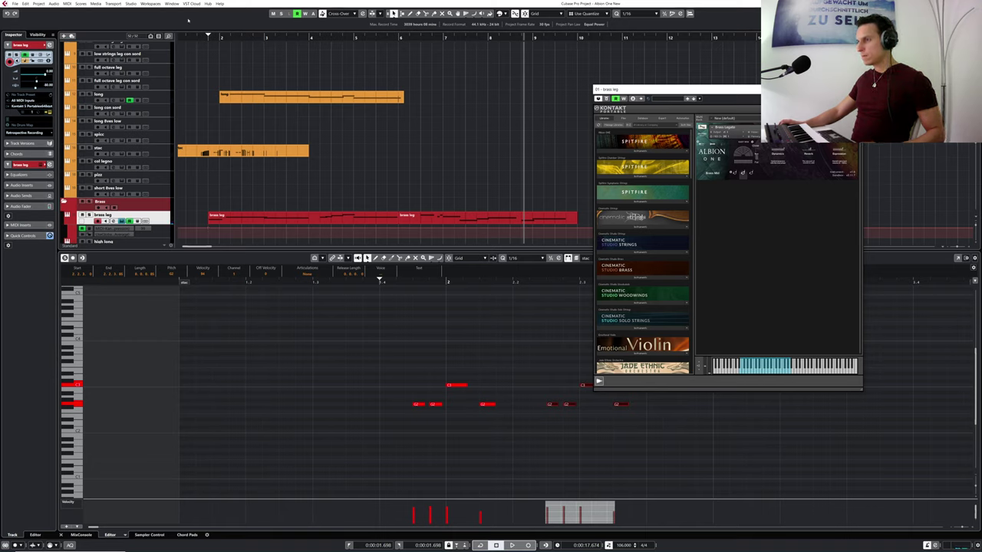
- Replay the arrangement from before bar 2 and solo the stac track to hear its figure alone
drag(195, 36, 194, 34)
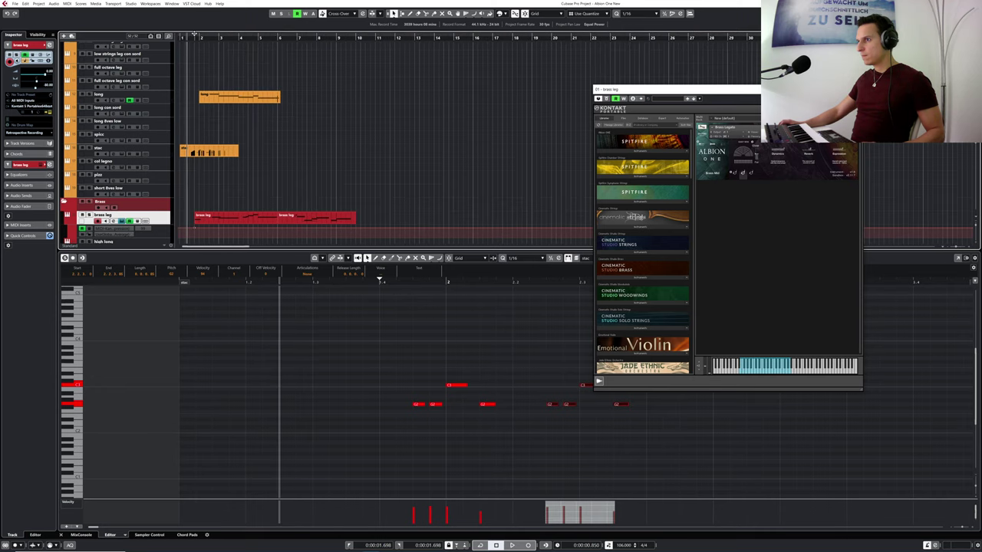
key(space)
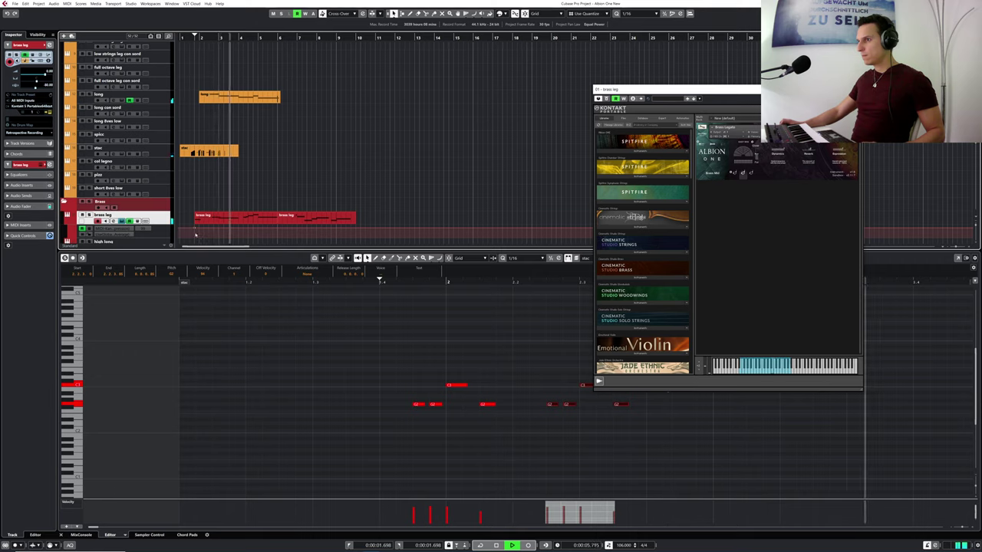
key(space)
scroll(191, 44, up, 2)
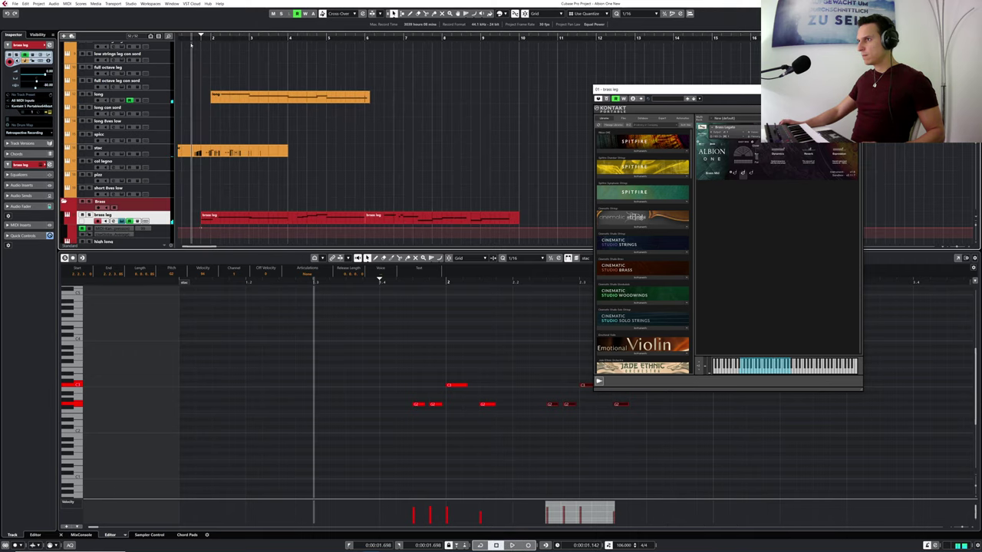
key(space)
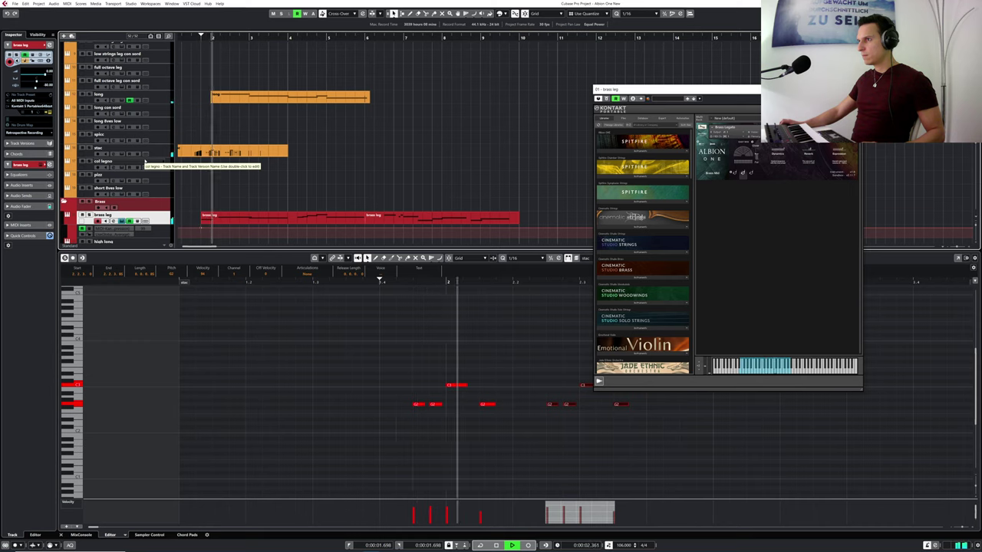
click(89, 148)
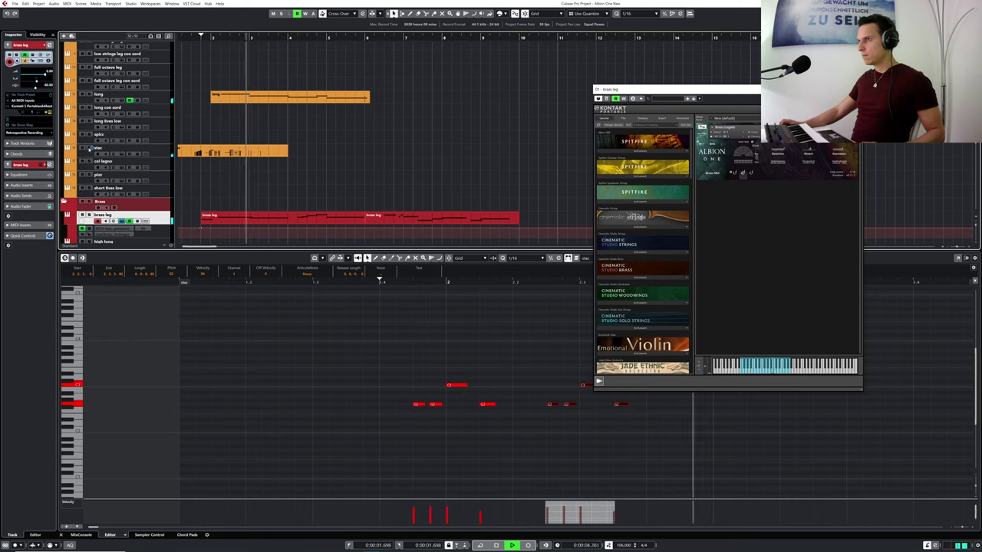
key(h)
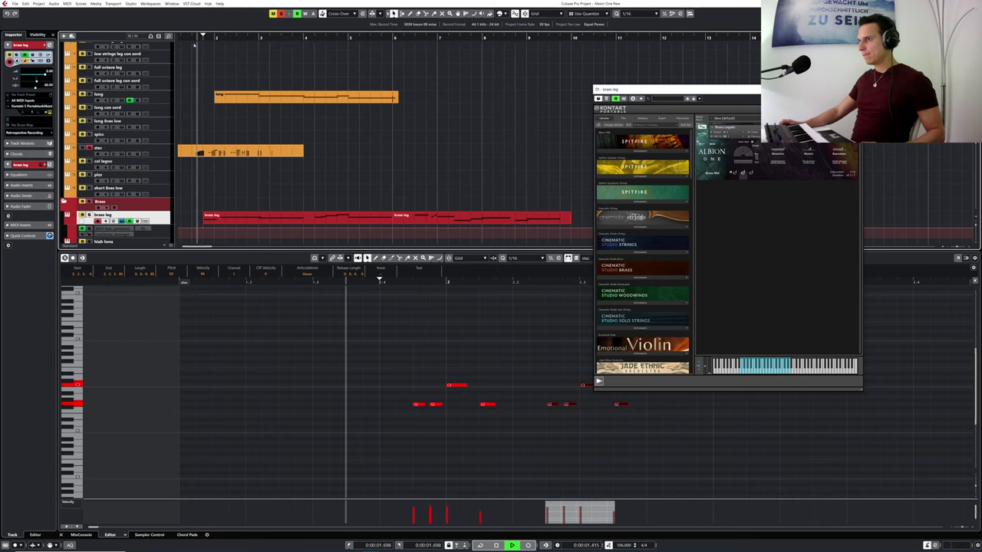
- Stop the soloed playback, unsolo the stac track and replay the full arrangement from before bar 2
click(107, 150)
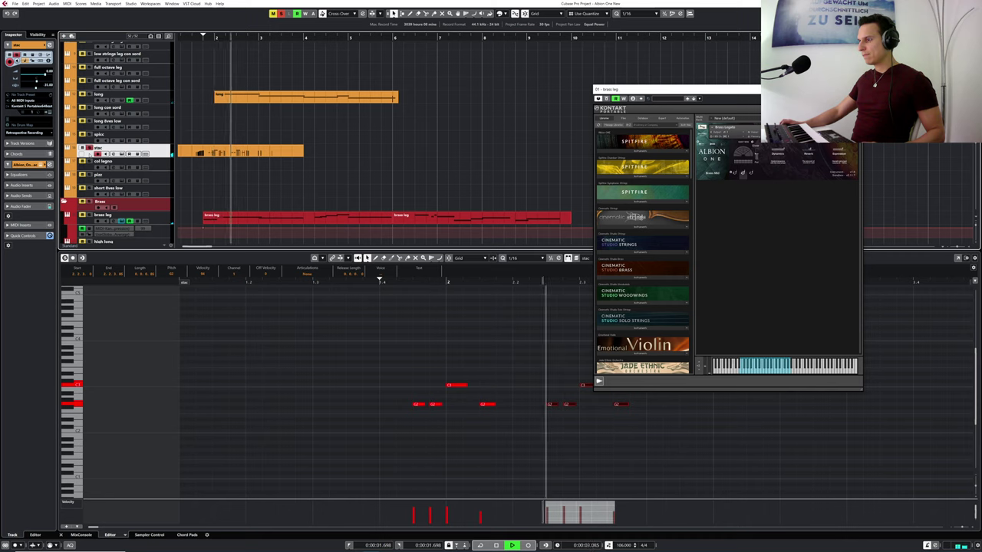
key(space)
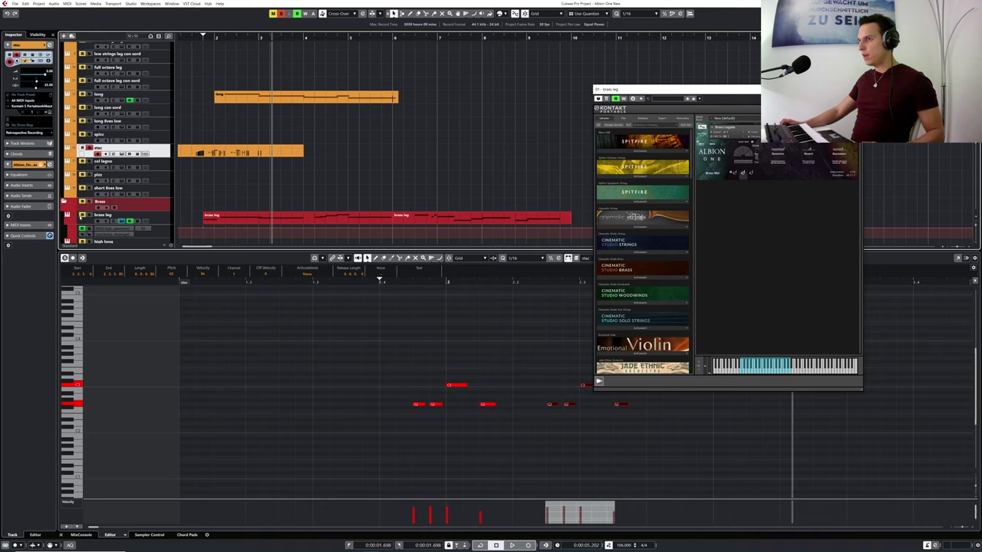
click(90, 149)
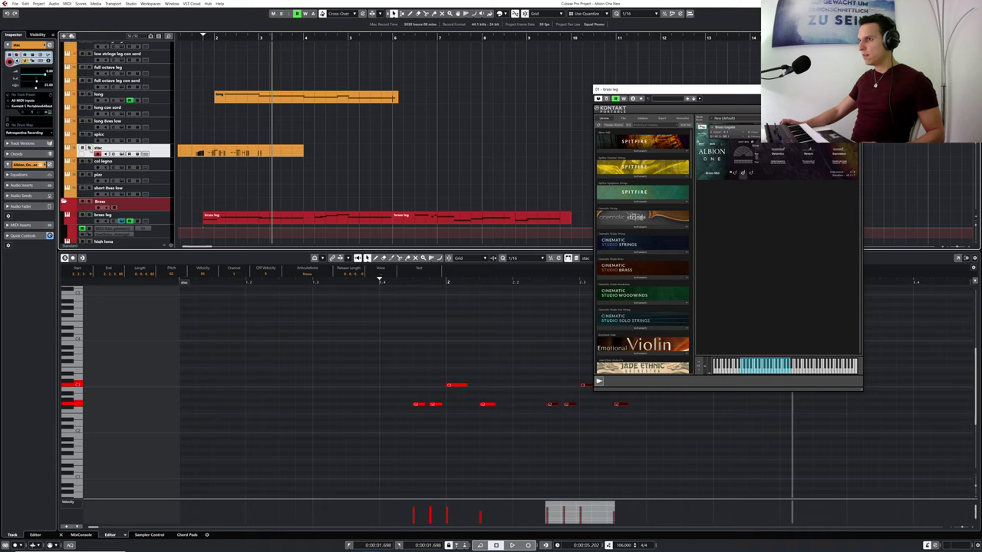
click(91, 221)
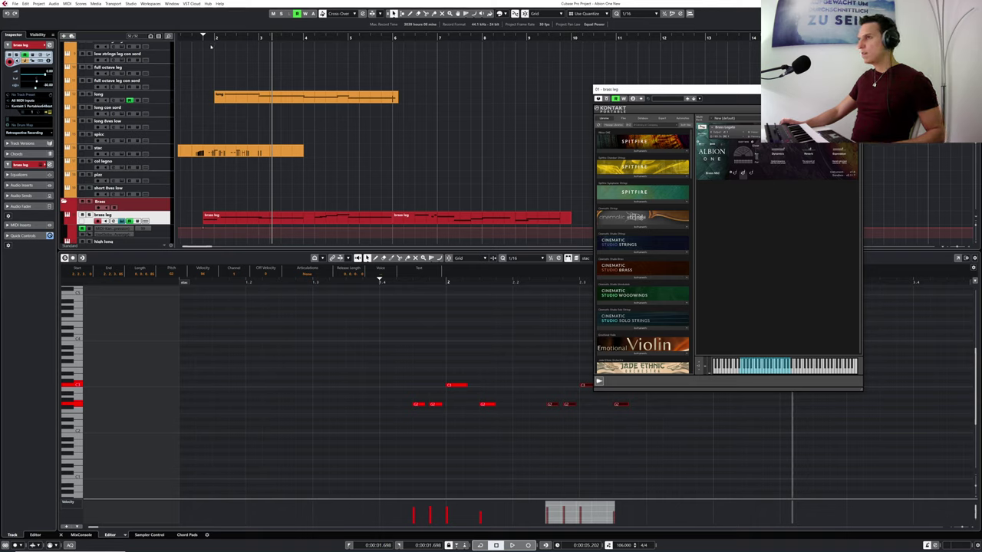
drag(190, 36, 187, 39)
key(space)
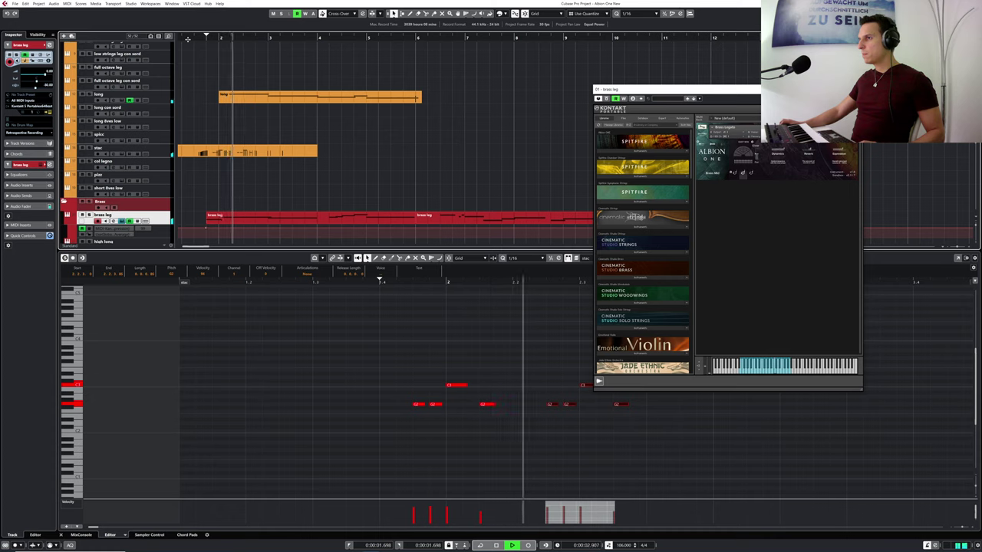
- Solo the stac track and copy its two staccato figures one bar later, so they repeat around bar 3
click(91, 148)
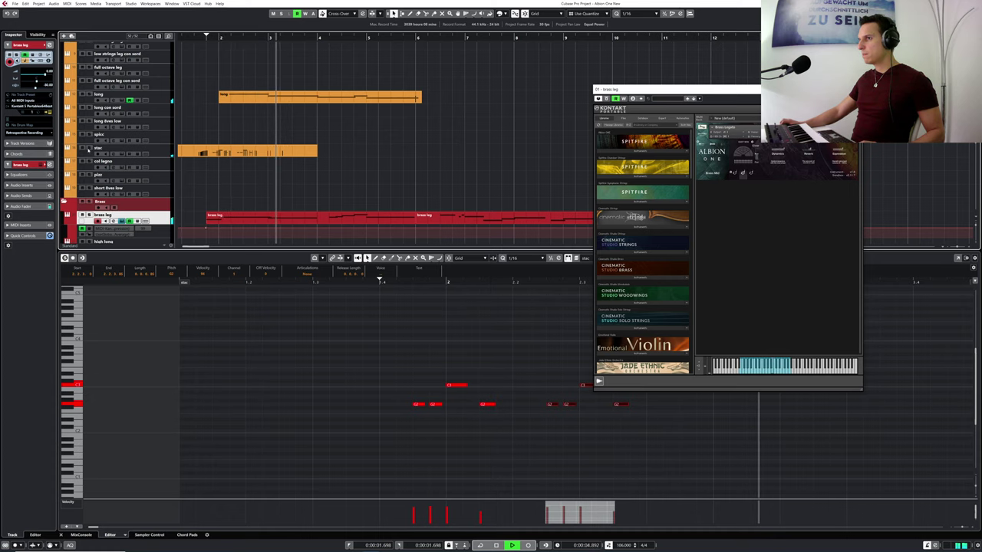
key(space)
click(232, 153)
drag(284, 347, 543, 417)
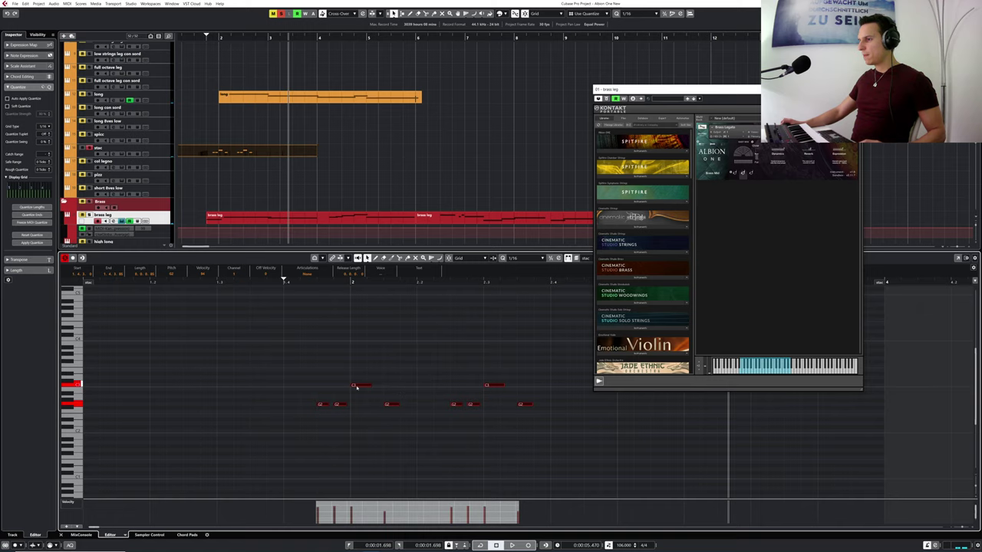
click(857, 90)
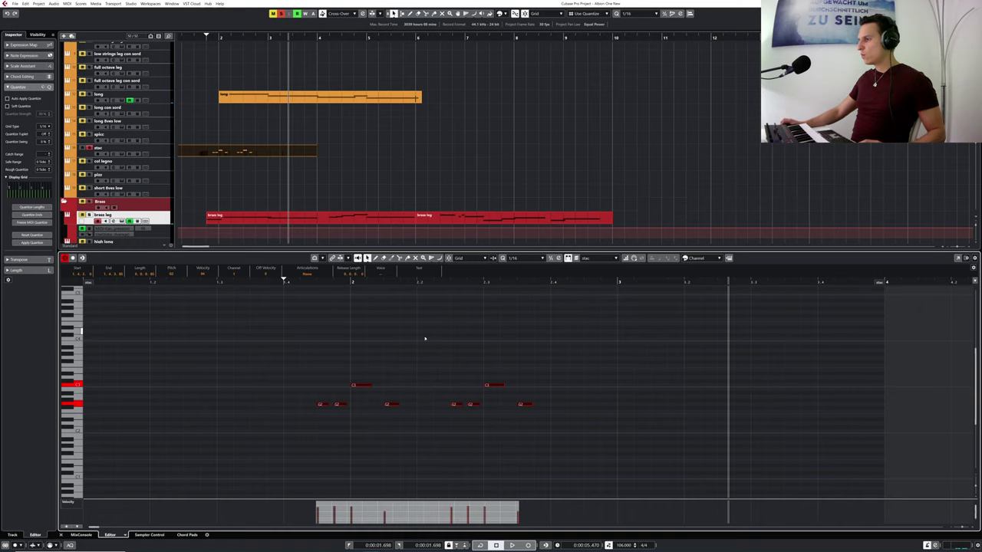
drag(497, 386, 764, 388)
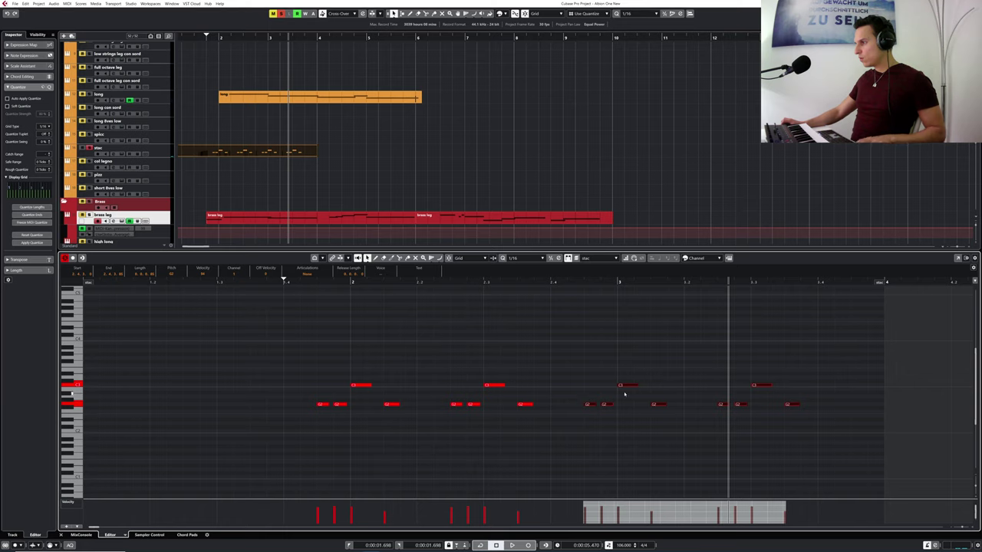
- Lower the upper notes at 3.1 and 3.3 of the copied staccato figures to H2, auditioning the passage between the edits
click(570, 382)
click(590, 404)
click(625, 385)
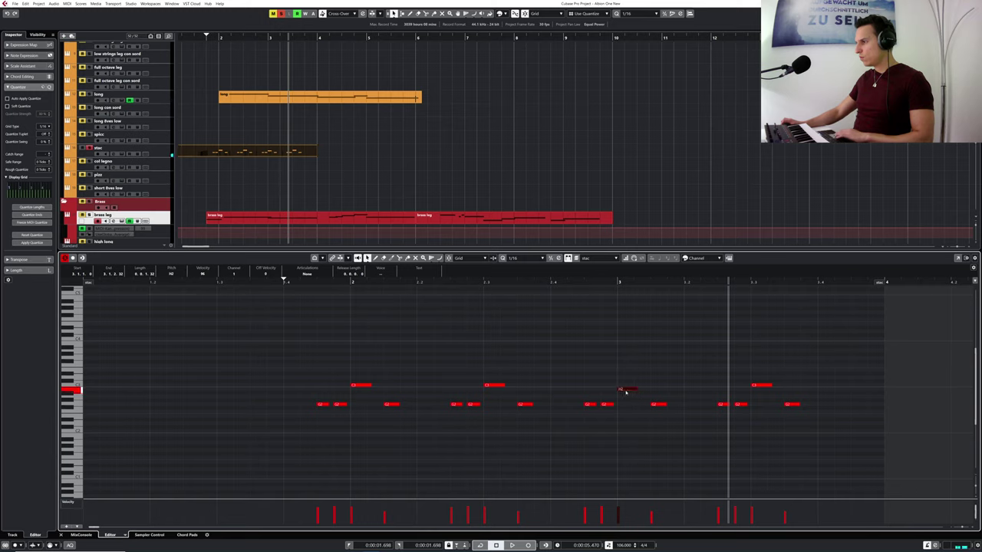
click(656, 405)
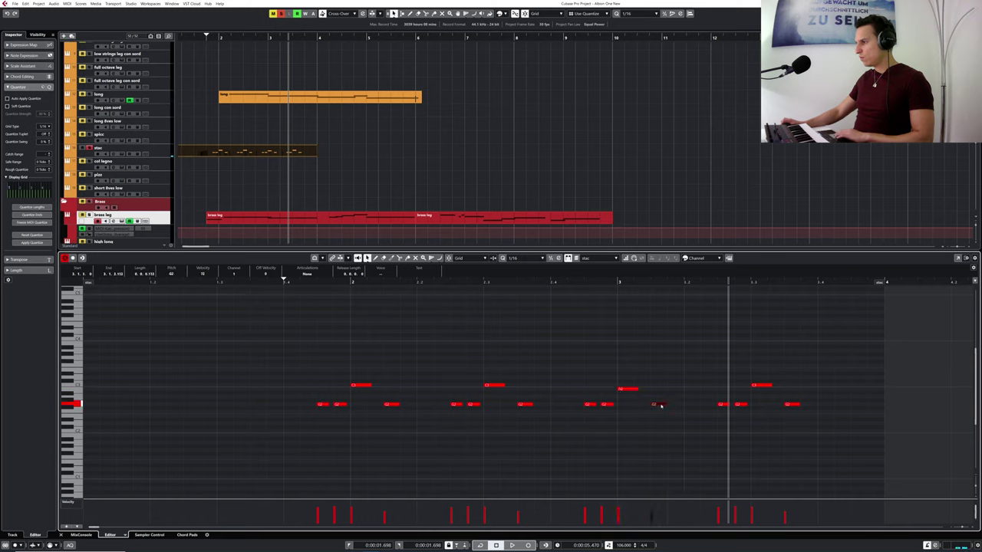
click(563, 293)
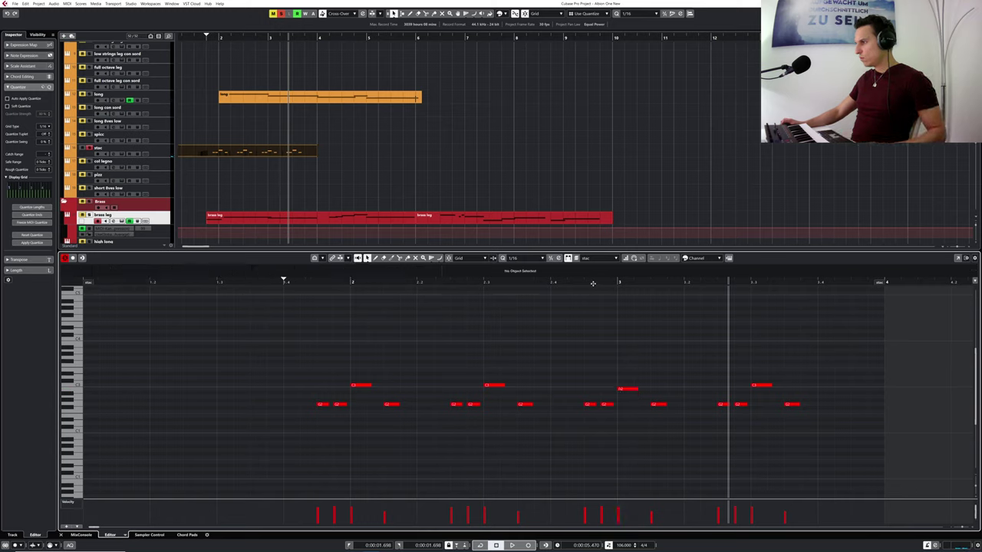
key(space)
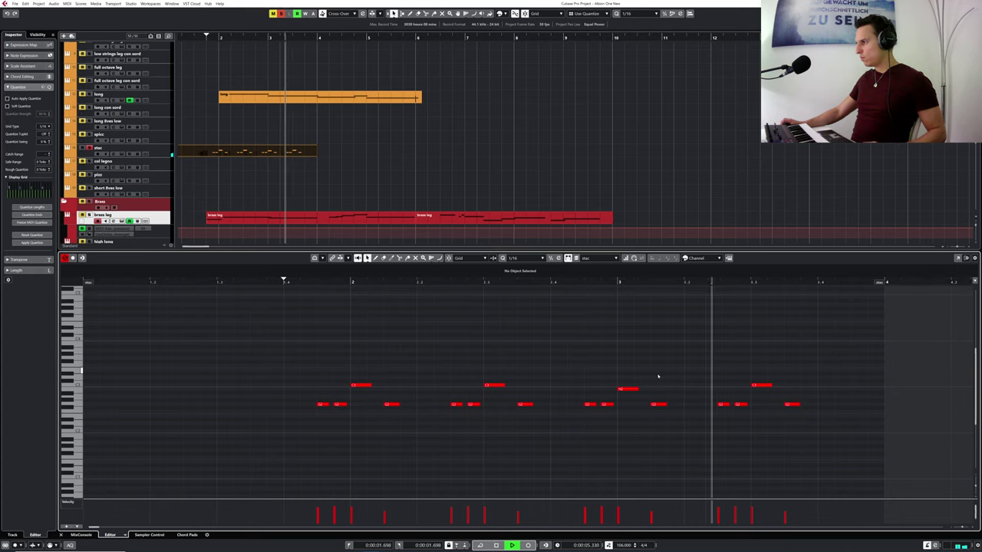
key(space)
drag(756, 383, 760, 390)
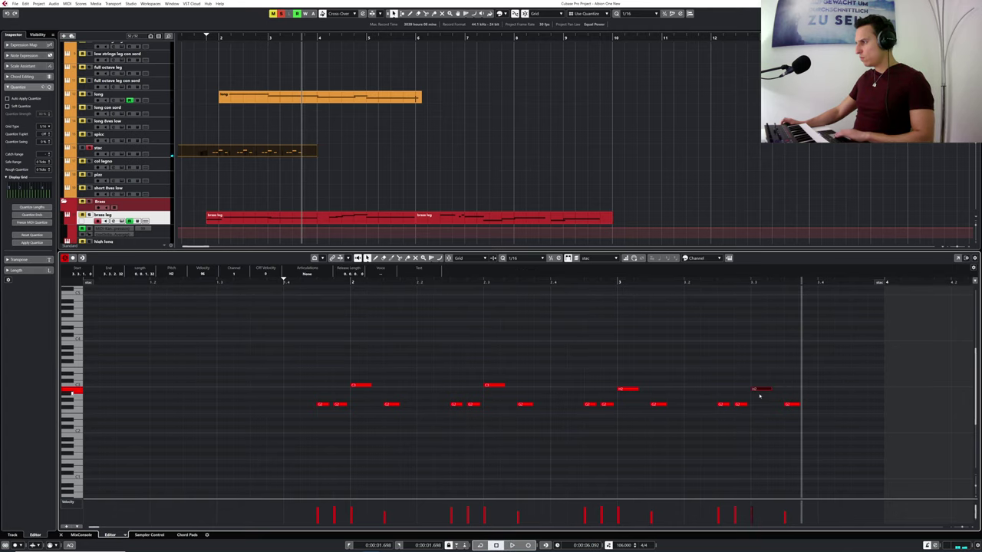
- Turn off the solo and play the varied staccato figure with the arrangement from before bar 2
drag(218, 38, 204, 41)
click(281, 14)
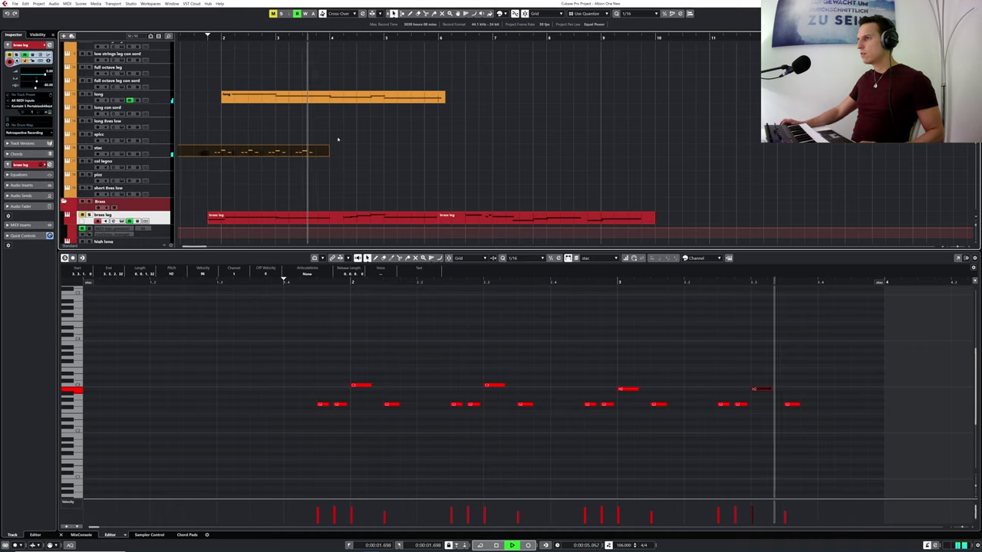
key(space)
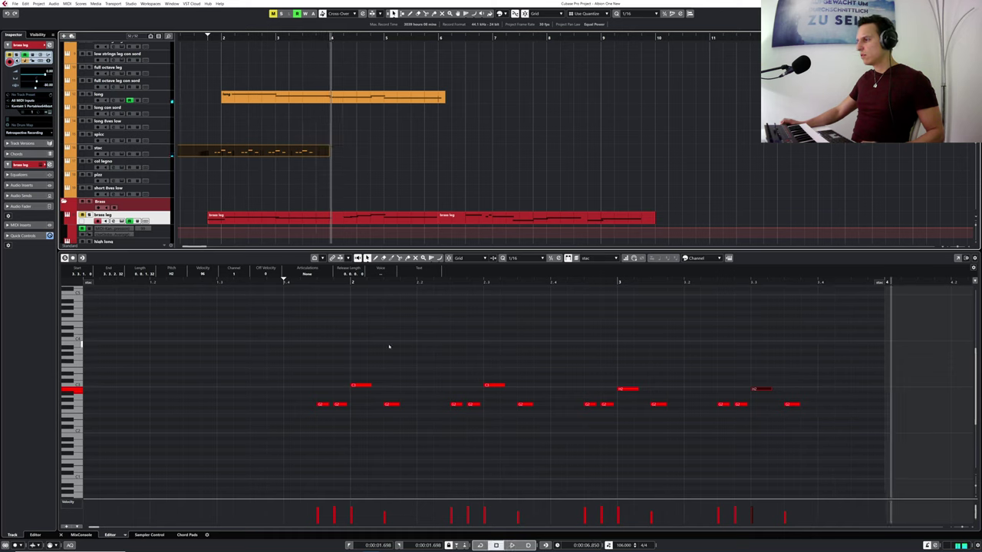
- Copy all four staccato figures two bars later, covering bars 4 and 5, and enlarge the stac part to contain them
drag(305, 351, 801, 438)
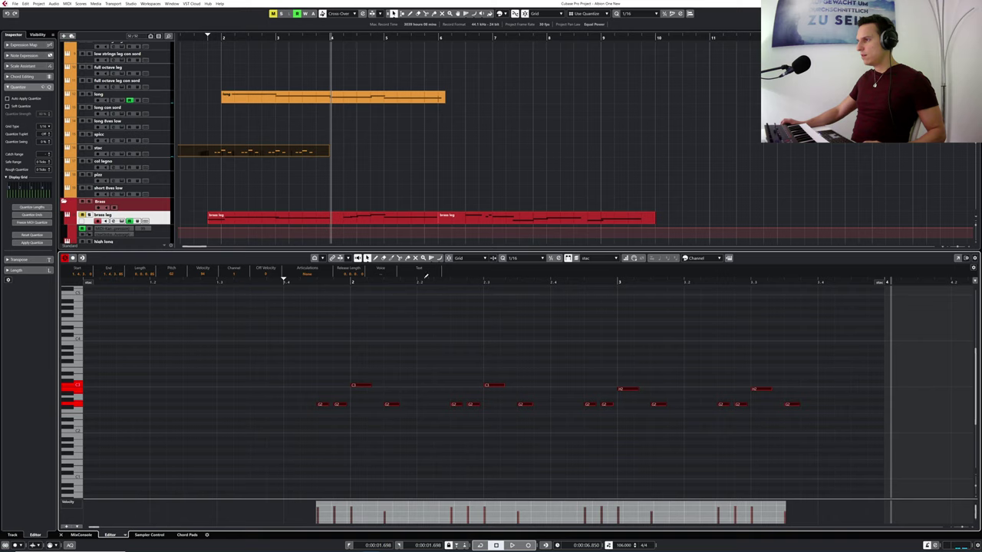
drag(400, 285, 400, 280)
drag(400, 279, 290, 279)
click(376, 337)
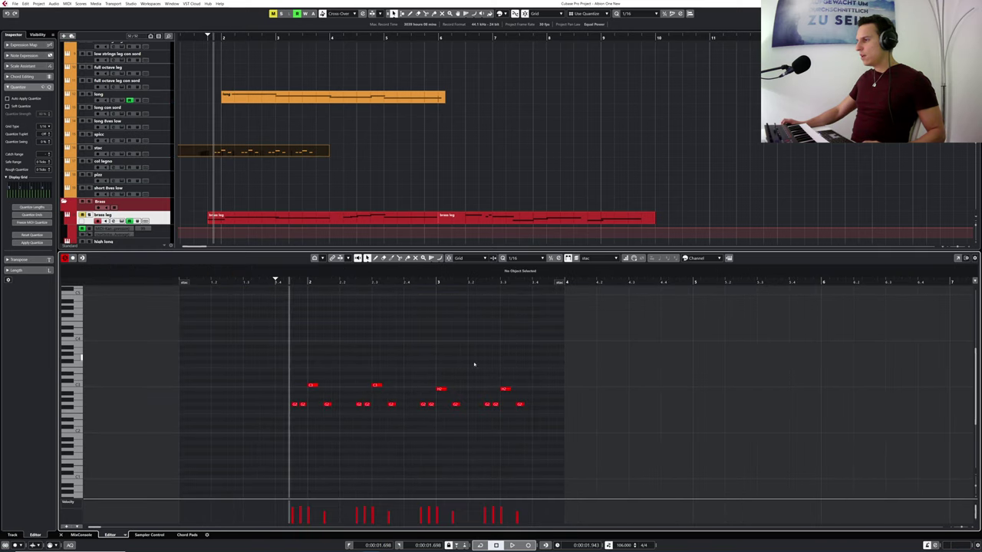
drag(270, 370, 556, 442)
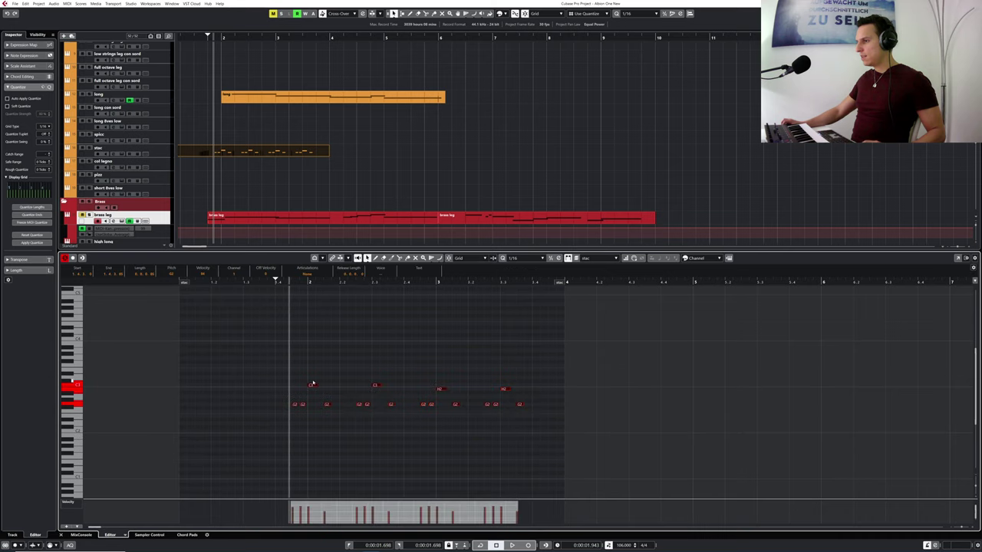
drag(310, 386, 572, 391)
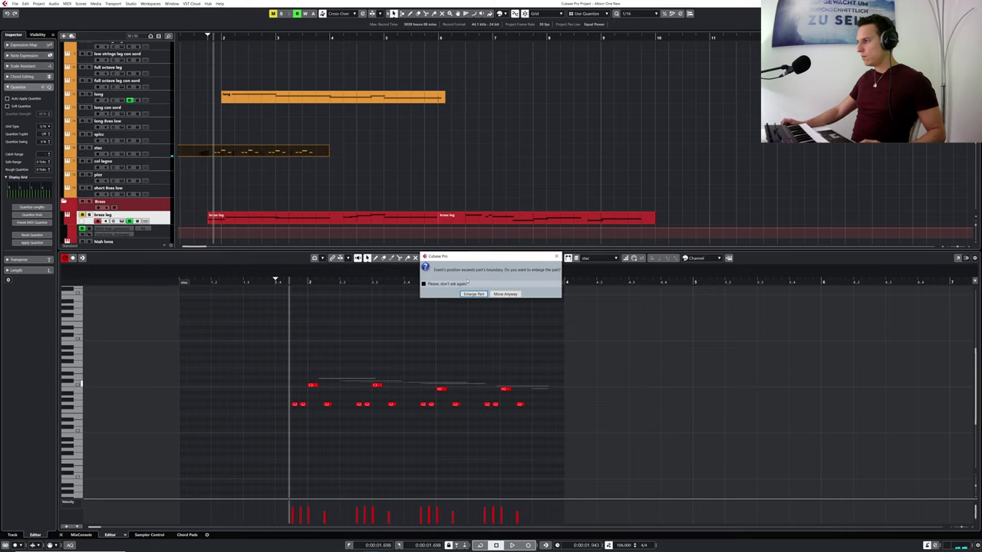
click(473, 294)
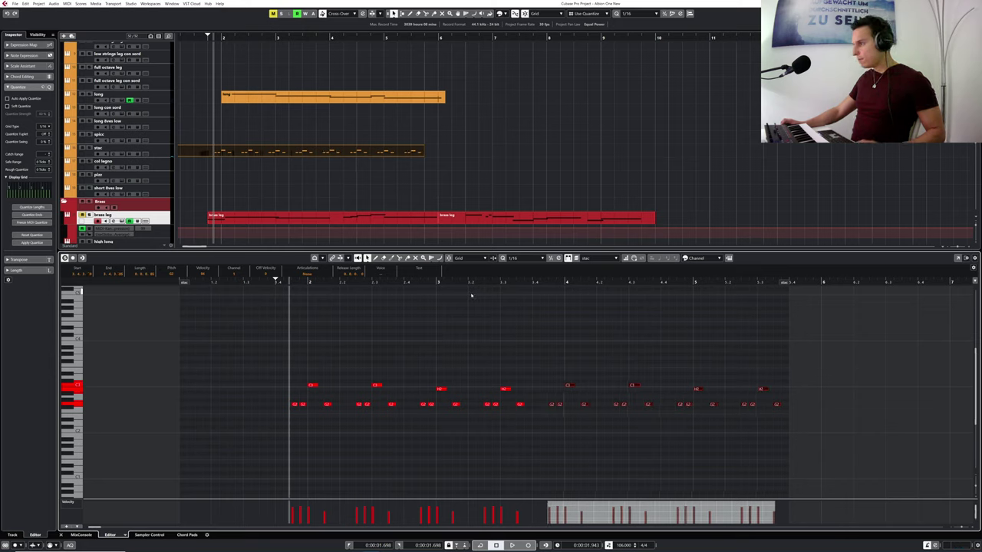
- Play the extended stac part twice with the arrangement from before bar 2 to check the copied bars
key(space)
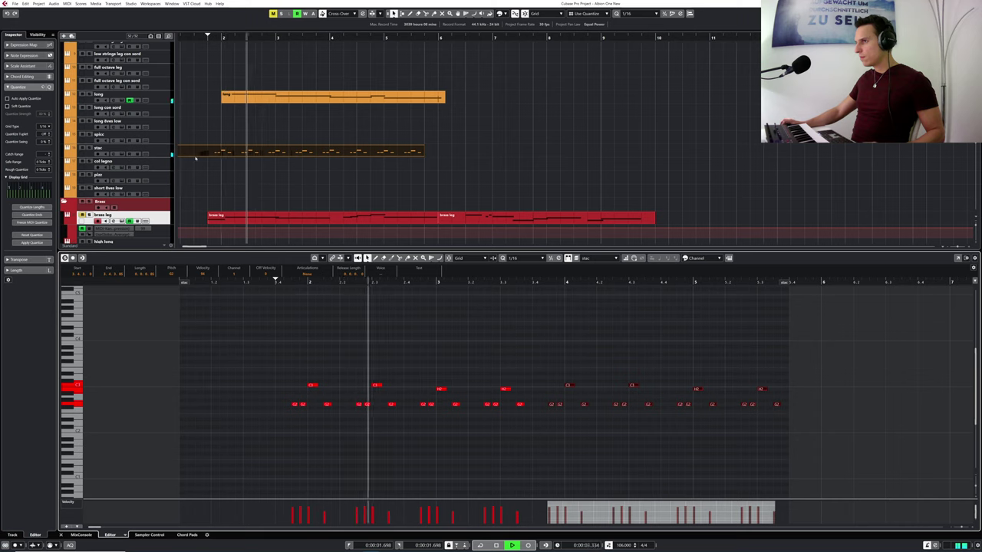
click(89, 153)
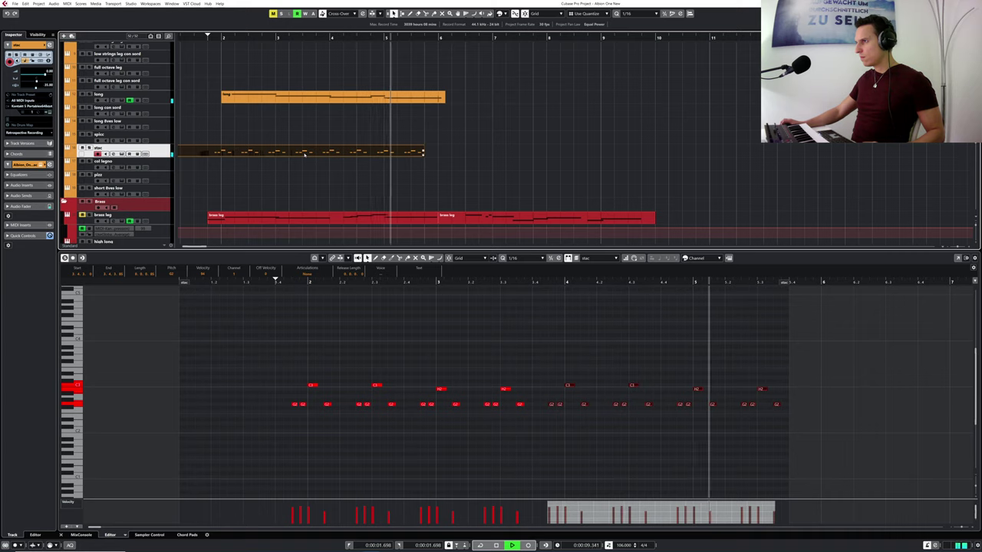
key(space)
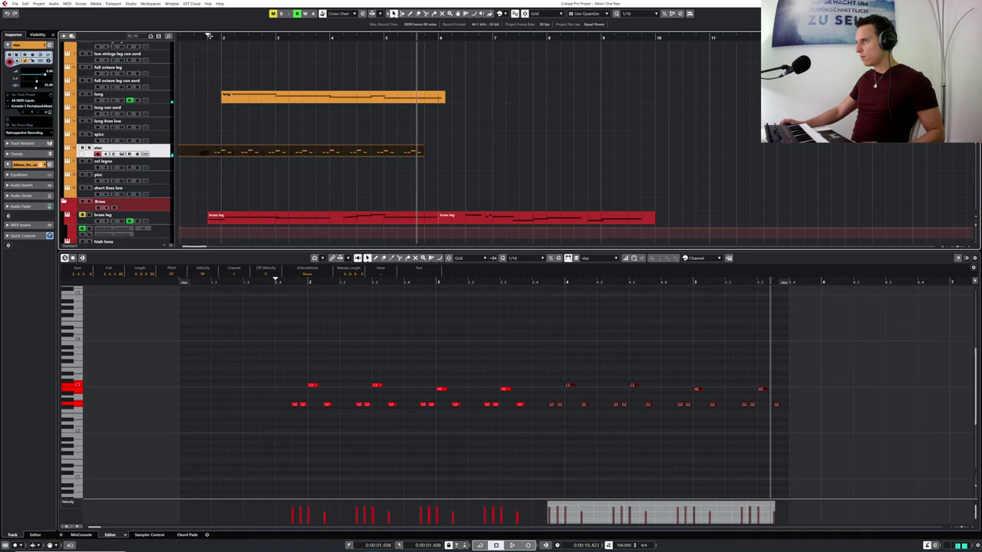
drag(211, 36, 214, 43)
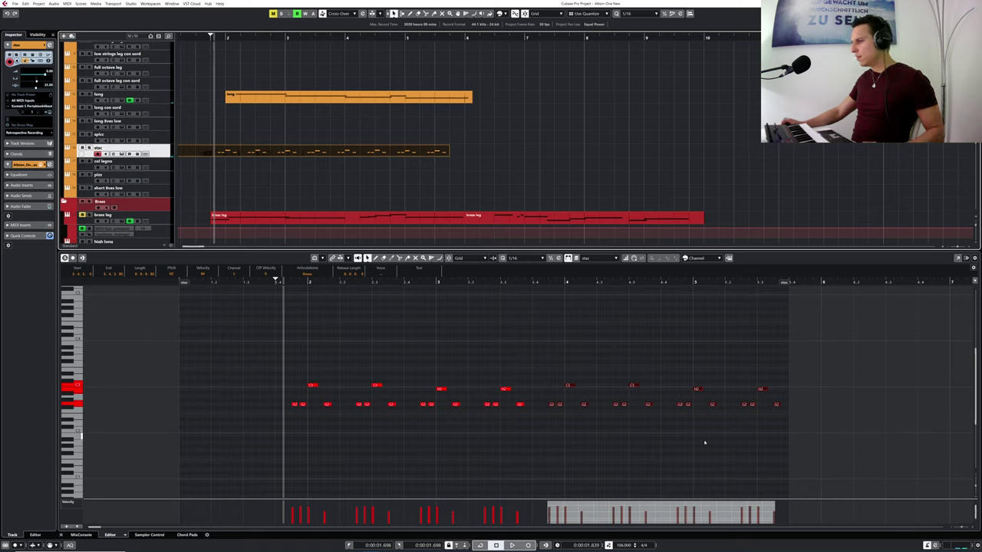
key(space)
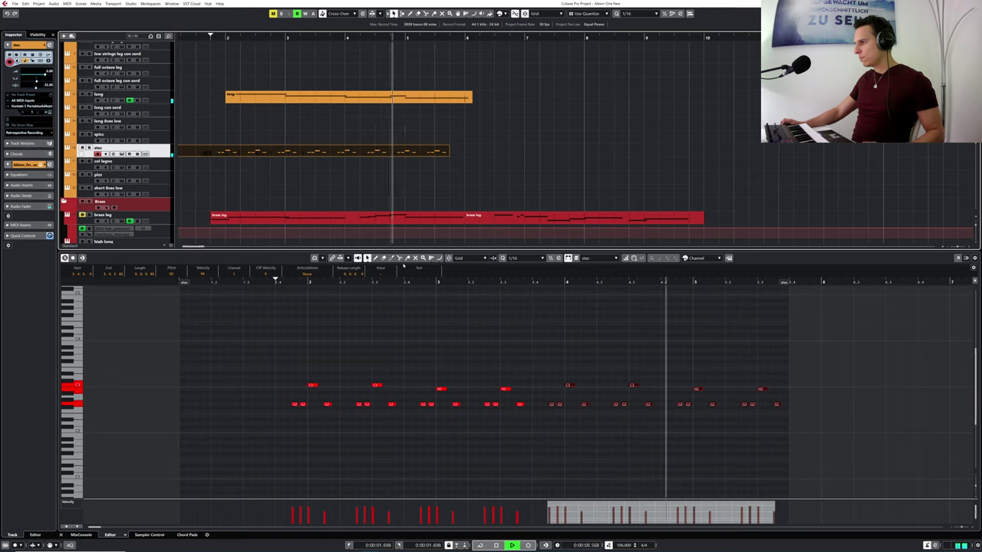
key(space)
- Raise the two upper H2 notes in bar 5 of the stac part to C3 and audition from just before bar 4
drag(686, 374, 787, 400)
click(714, 405)
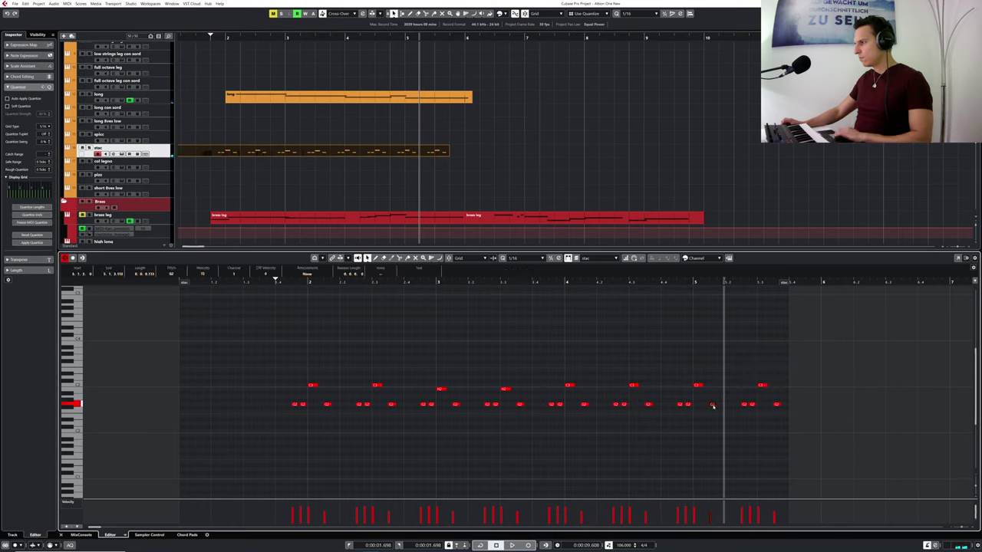
click(549, 283)
key(space)
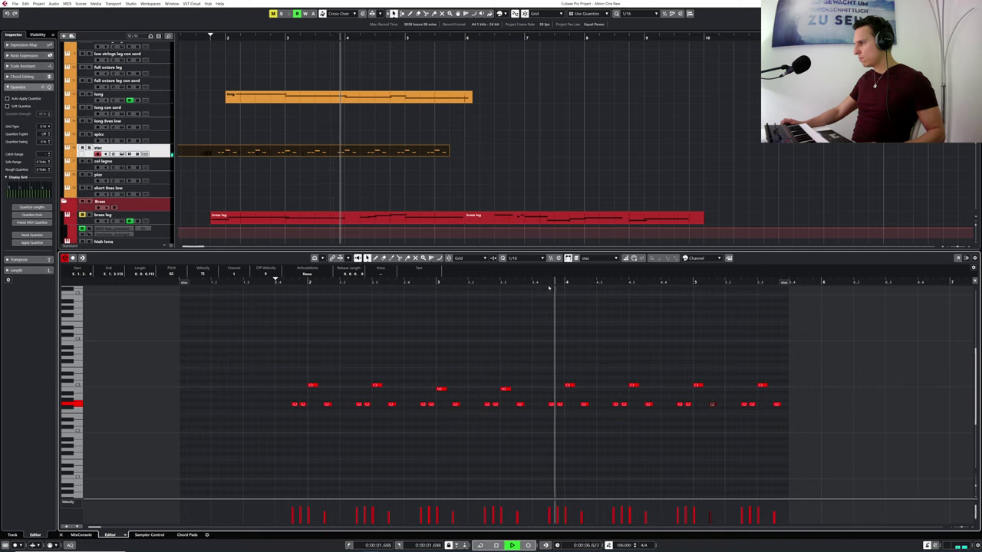
key(space)
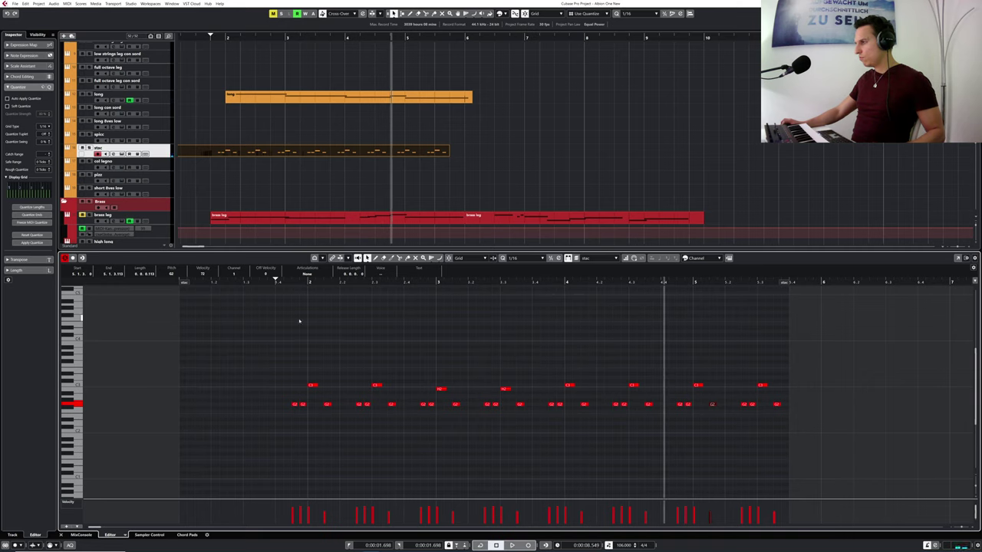
drag(261, 327, 871, 447)
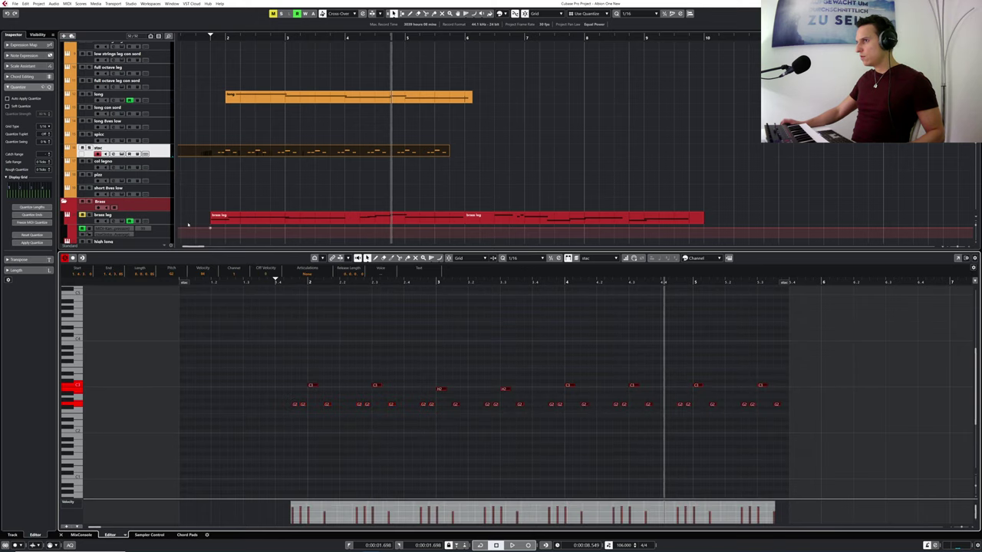
- Show the CC 1 (Modulation) automation lane of the stac track and delete all its recorded automation points
click(66, 153)
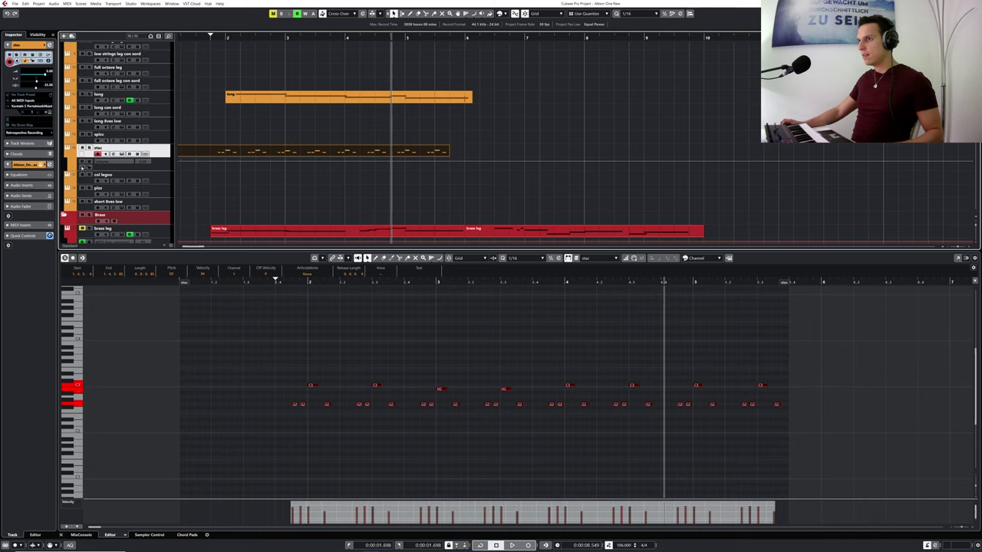
click(113, 167)
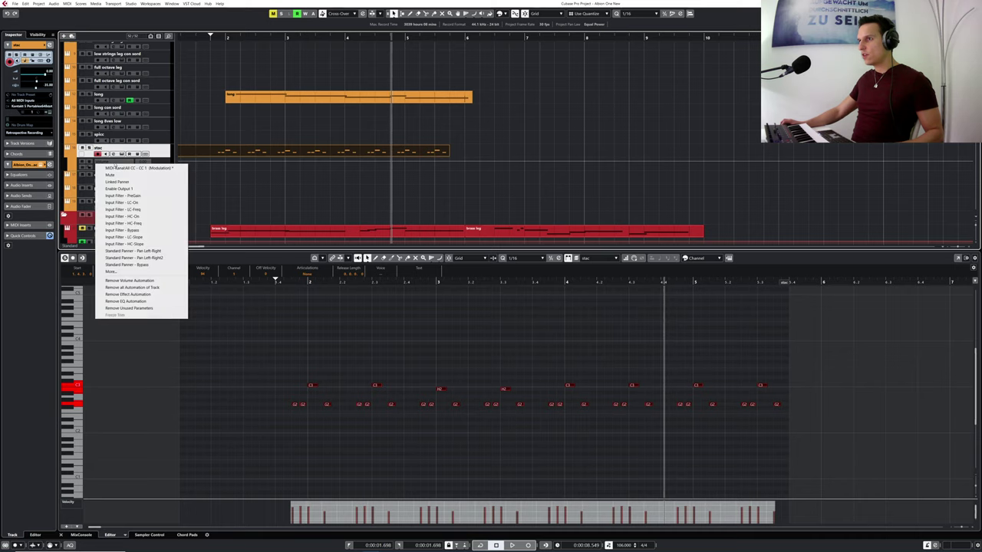
click(119, 168)
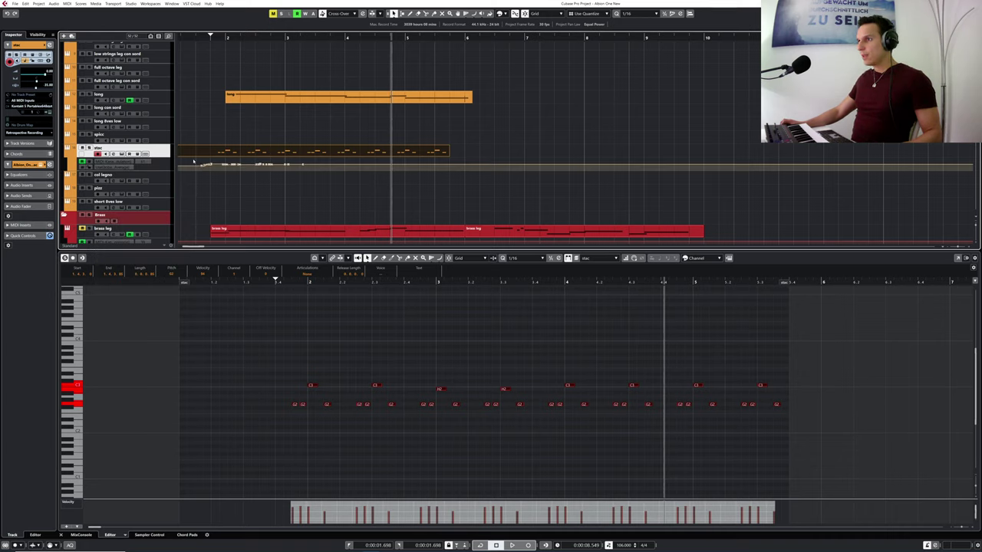
drag(194, 162, 321, 173)
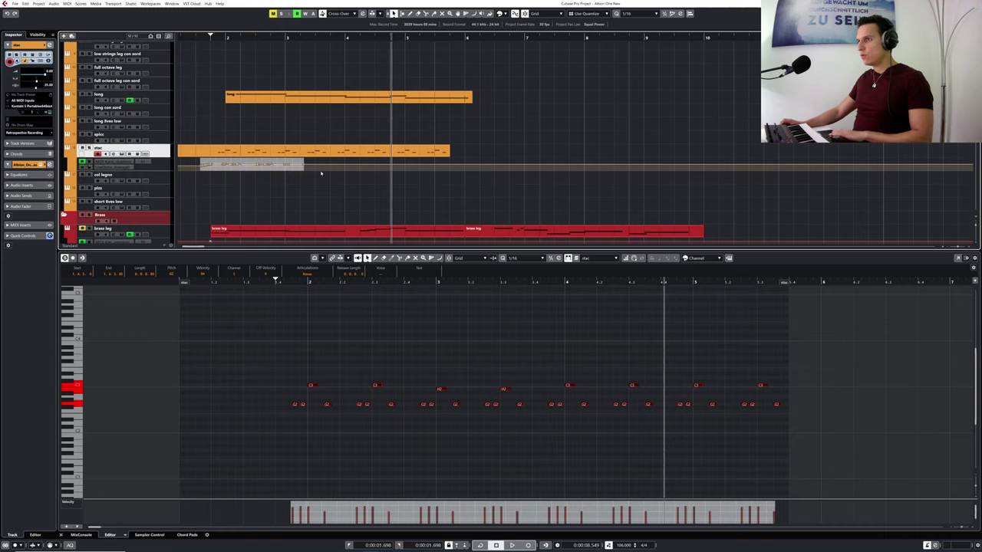
key(Delete)
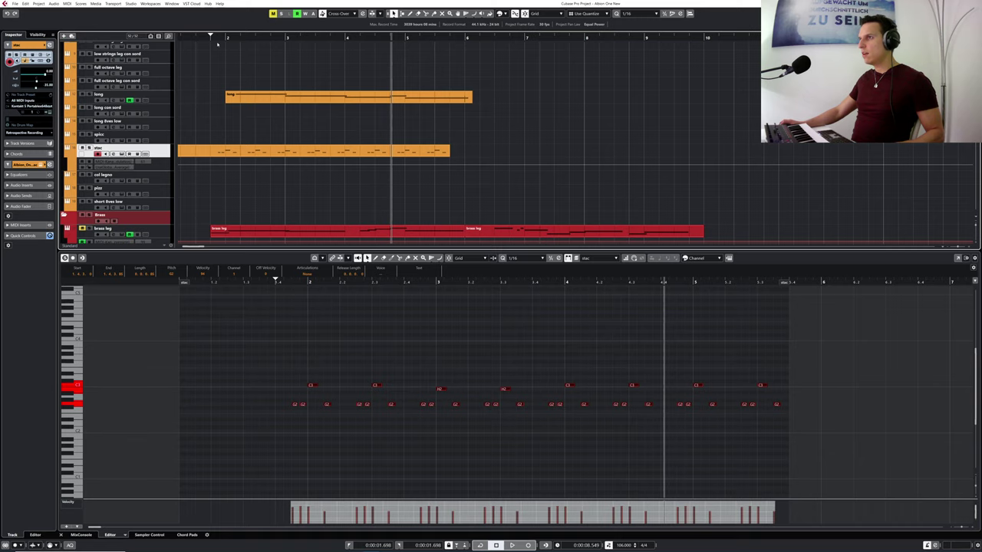
- Trim the start of the stac part to the beginning of the brass leg part, just before bar 2
drag(179, 152, 215, 157)
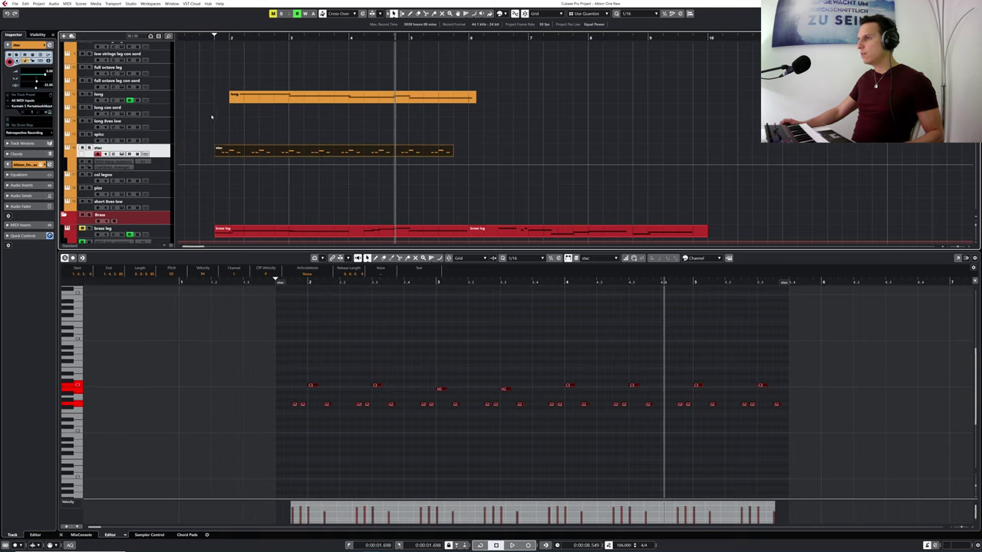
drag(204, 38, 207, 58)
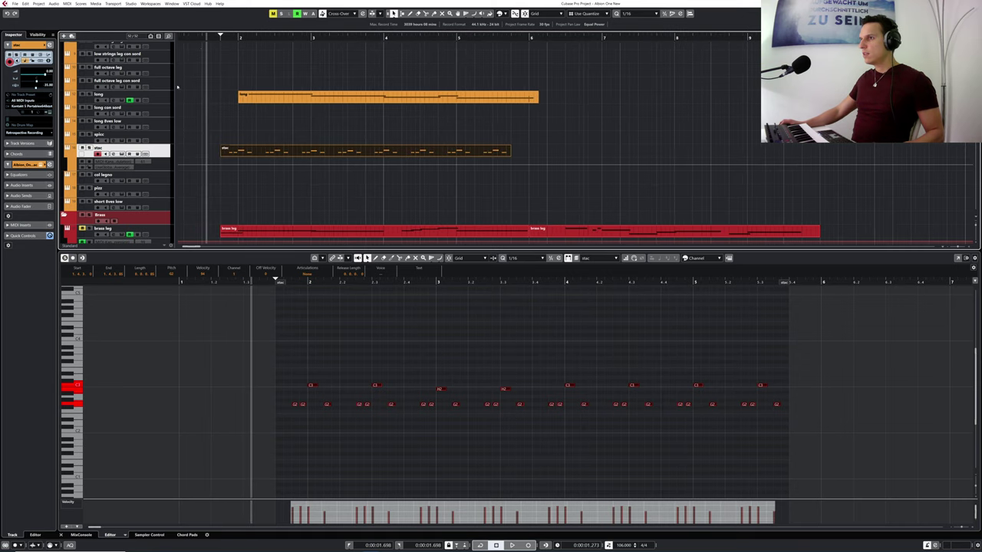
- Set the stac track's modulation automation to 127 ahead of the part while auditioning the track soloed with its Kontakt instrument open
click(122, 154)
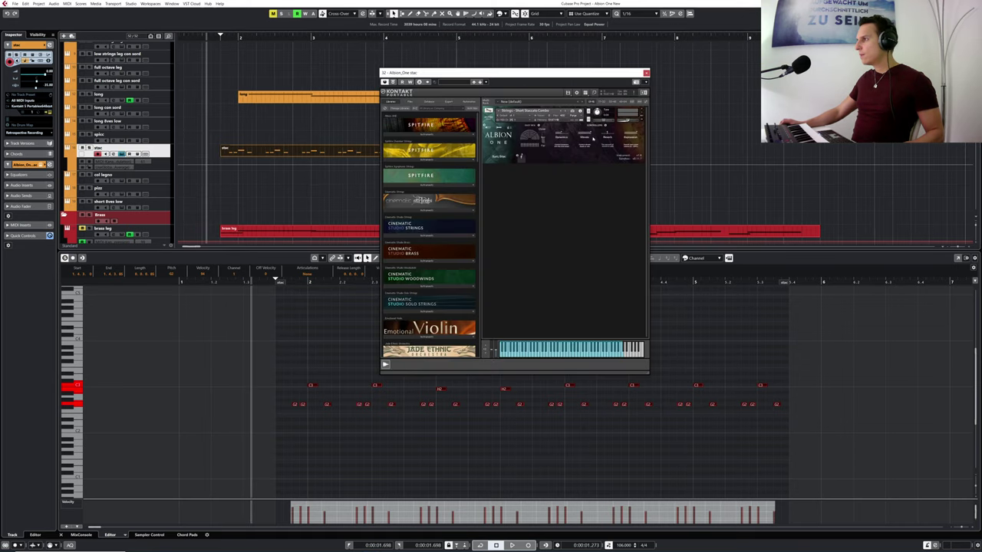
key(space)
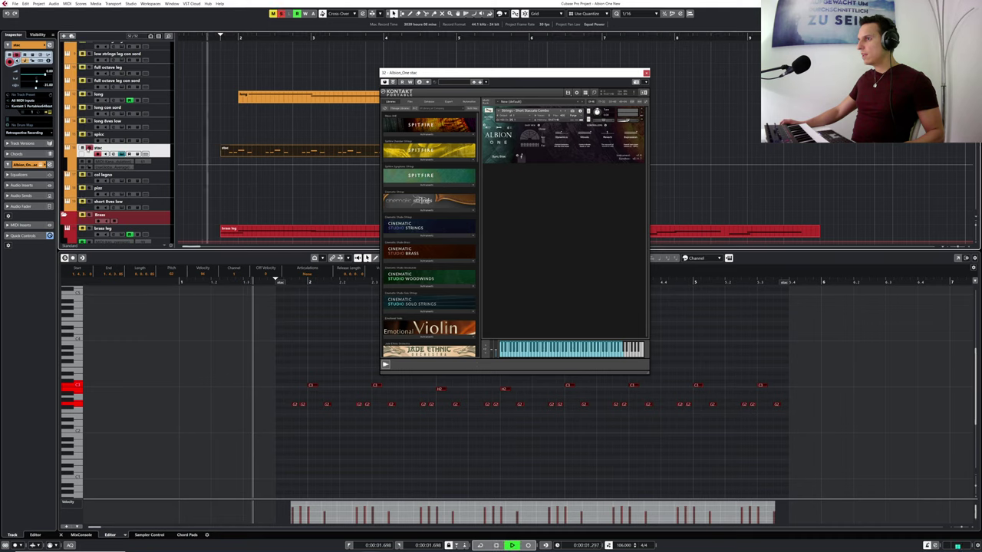
click(216, 161)
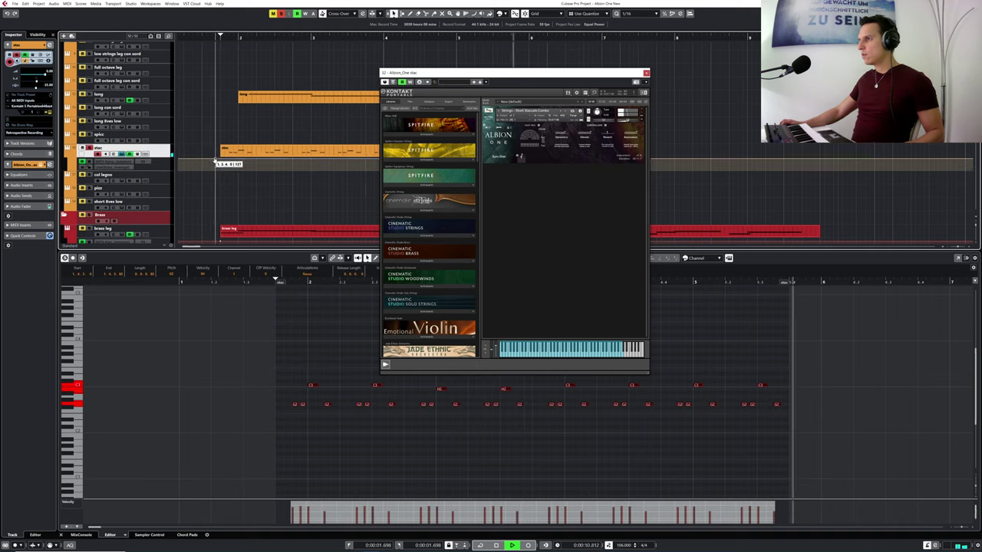
key(space)
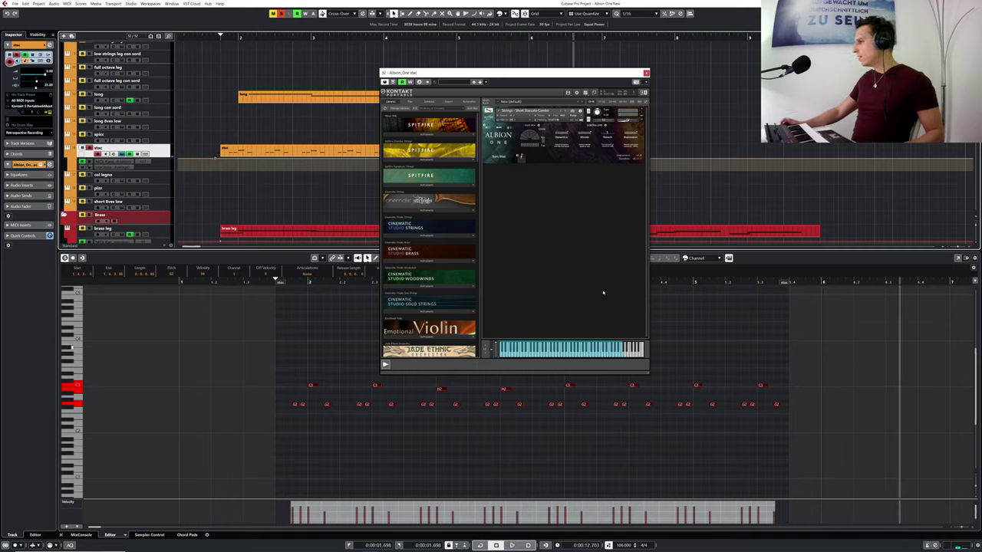
click(221, 38)
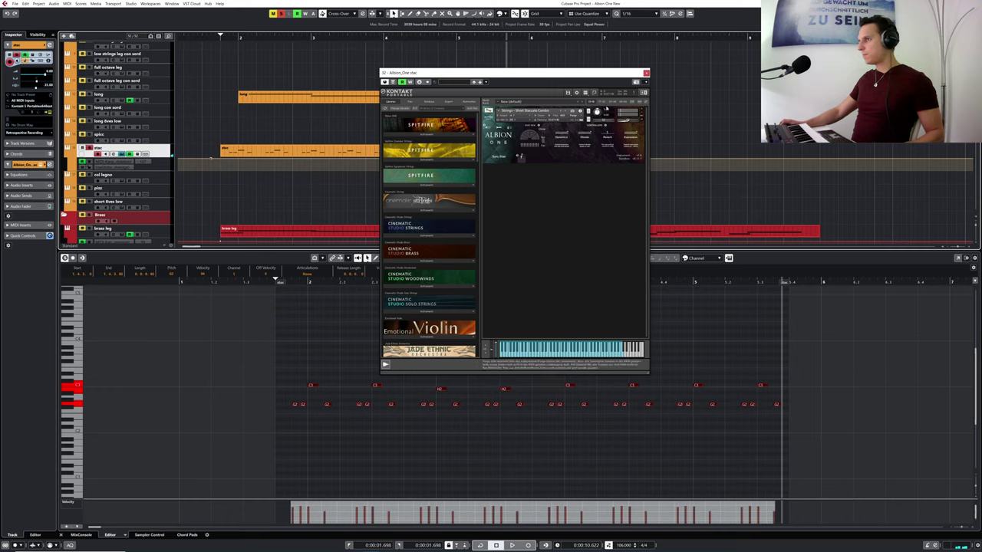
click(647, 74)
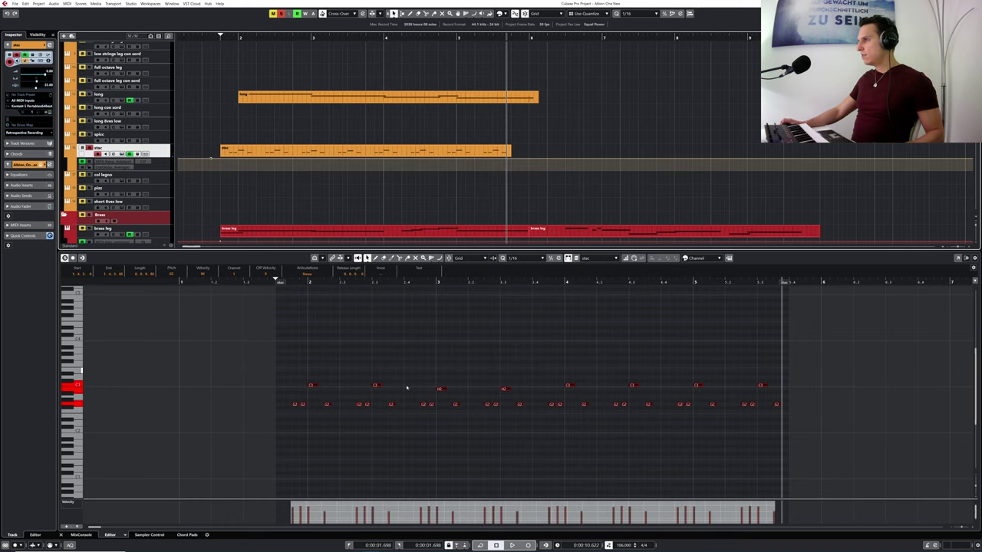
- Try doubling all the stac notes one octave higher, audition the result and delete the copies
drag(277, 360, 715, 425)
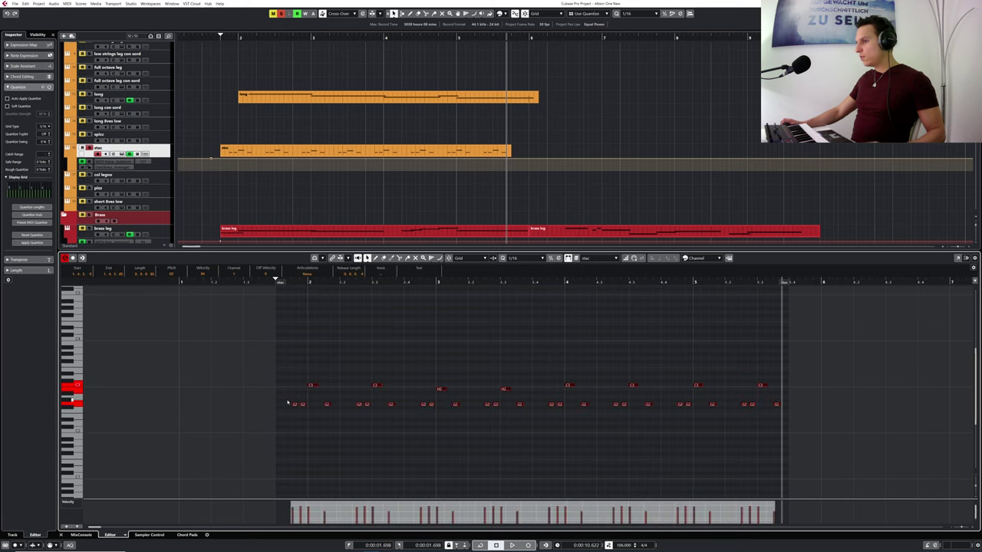
drag(295, 406, 294, 359)
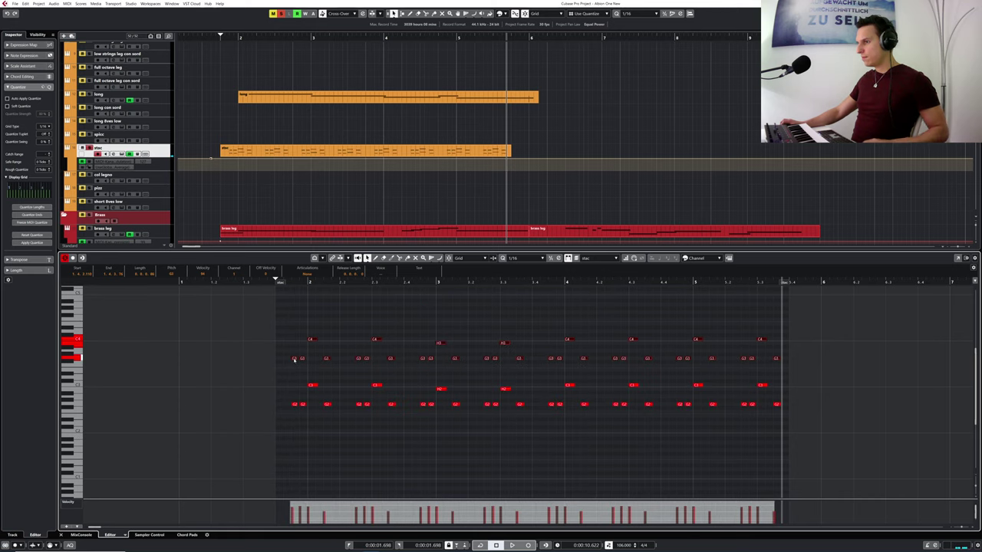
click(283, 282)
key(space)
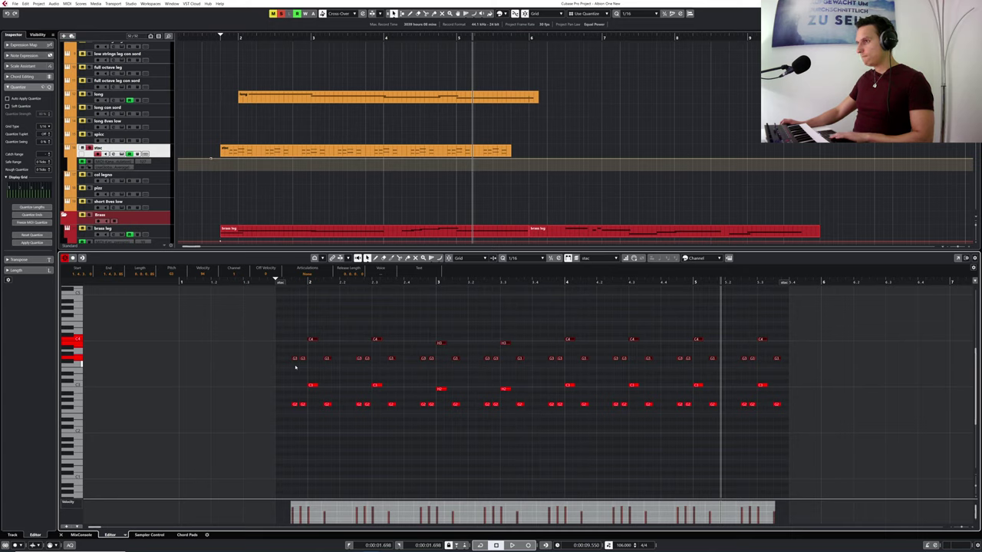
key(Delete)
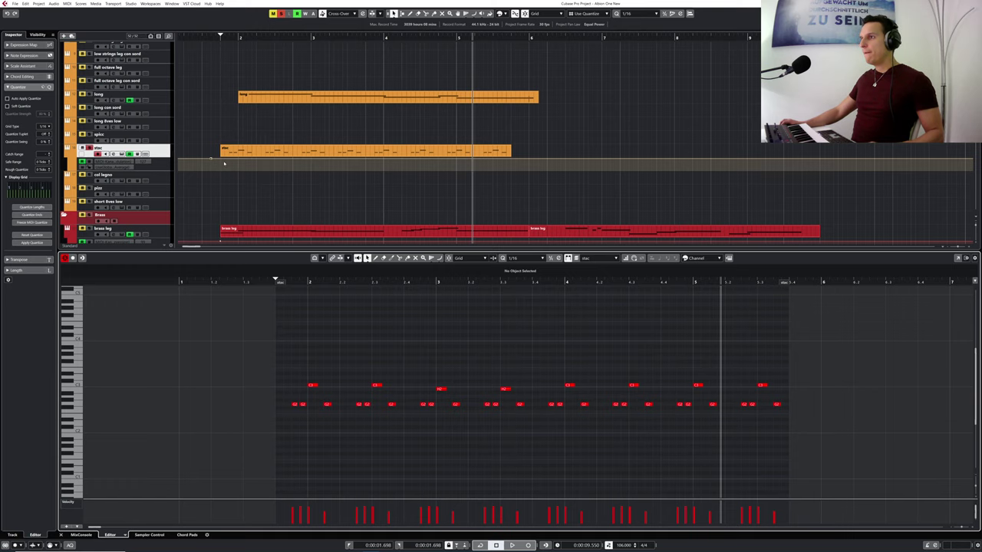
- Copy the first figure's C3 and following G2 one octave lower to C2 and G1, and audition from just before bar 2
drag(220, 38, 218, 37)
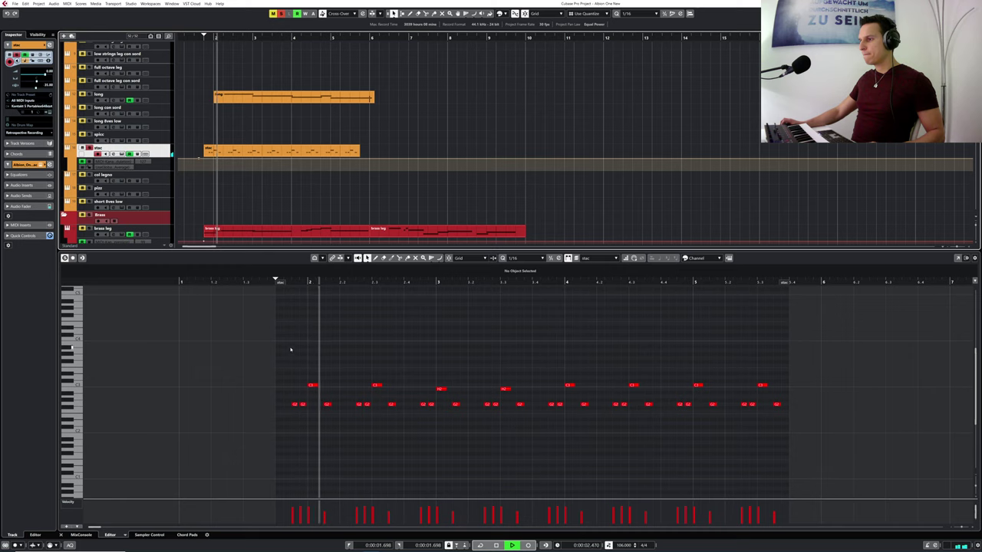
scroll(306, 358, down, 2)
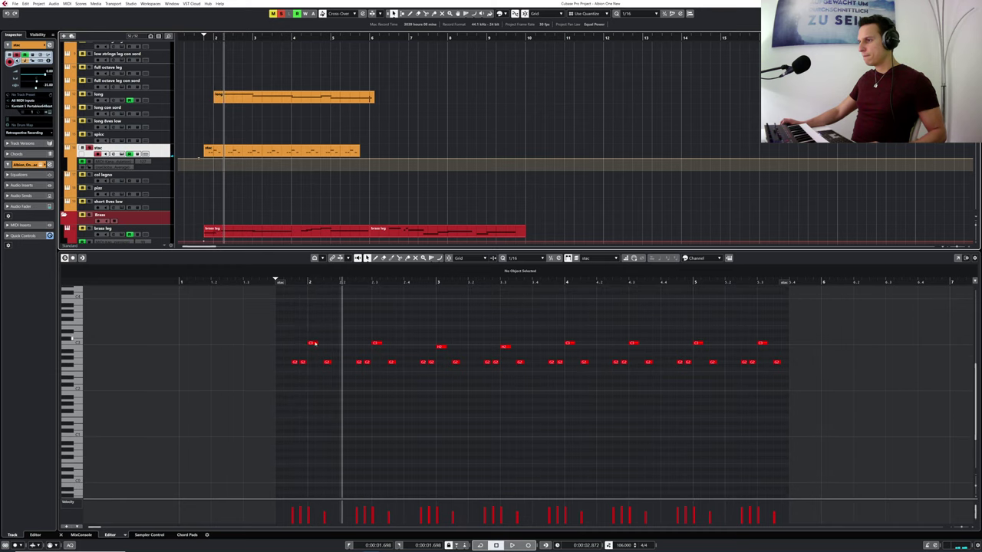
drag(312, 332, 311, 390)
drag(291, 285, 299, 398)
key(space)
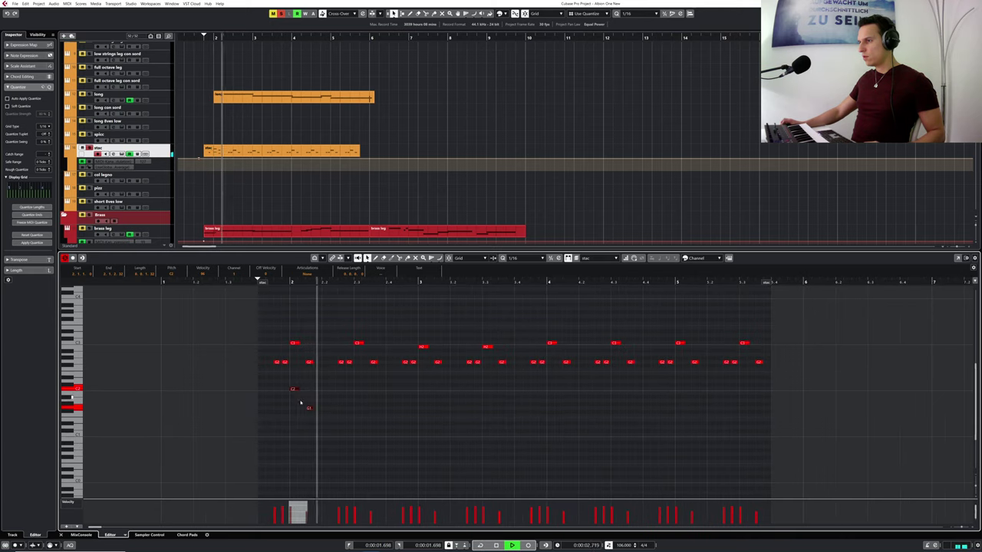
key(space)
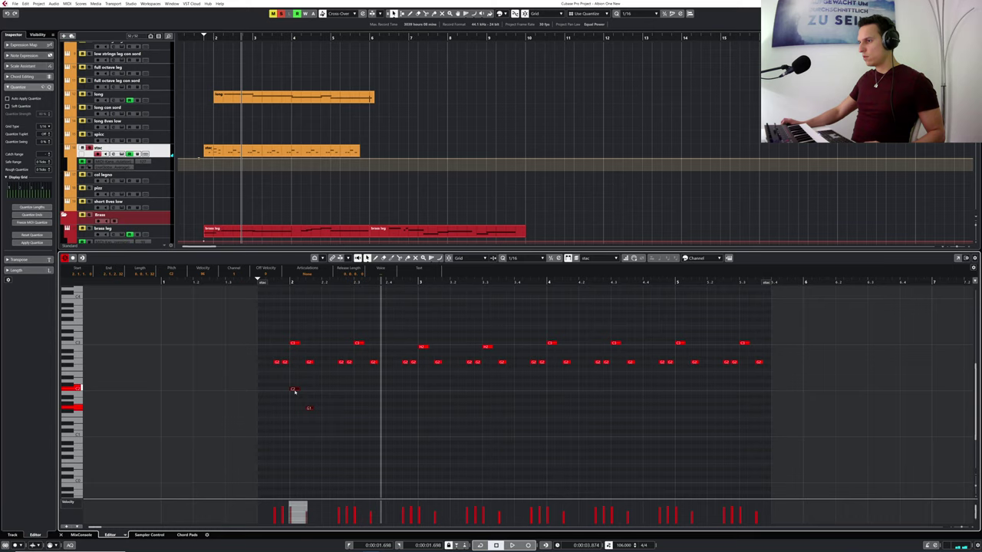
- Shorten the low C2 note at bar 2 of the stac part and audition the figure from just before the bar
click(300, 391)
drag(298, 390, 294, 390)
drag(276, 281, 271, 292)
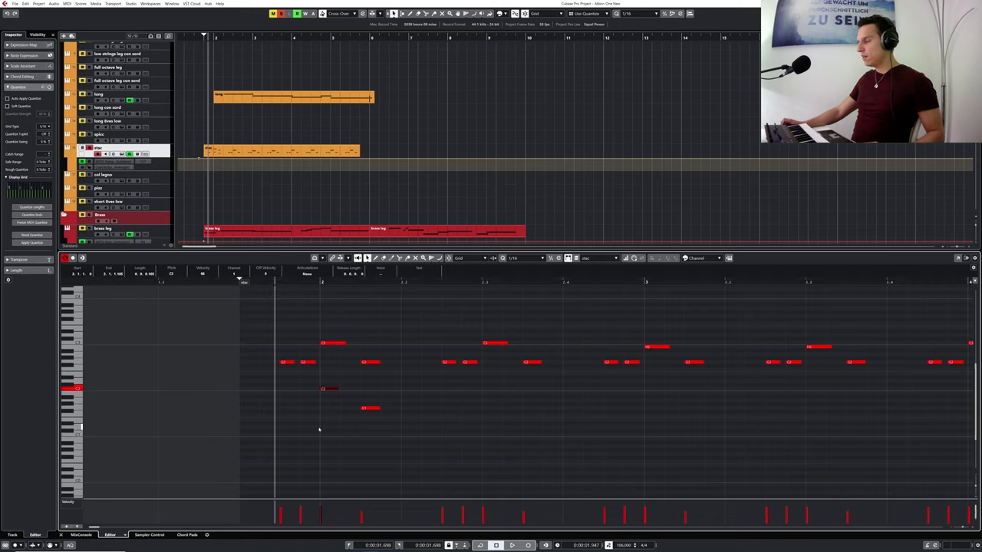
drag(337, 389, 336, 390)
click(259, 283)
key(space)
drag(345, 400, 375, 416)
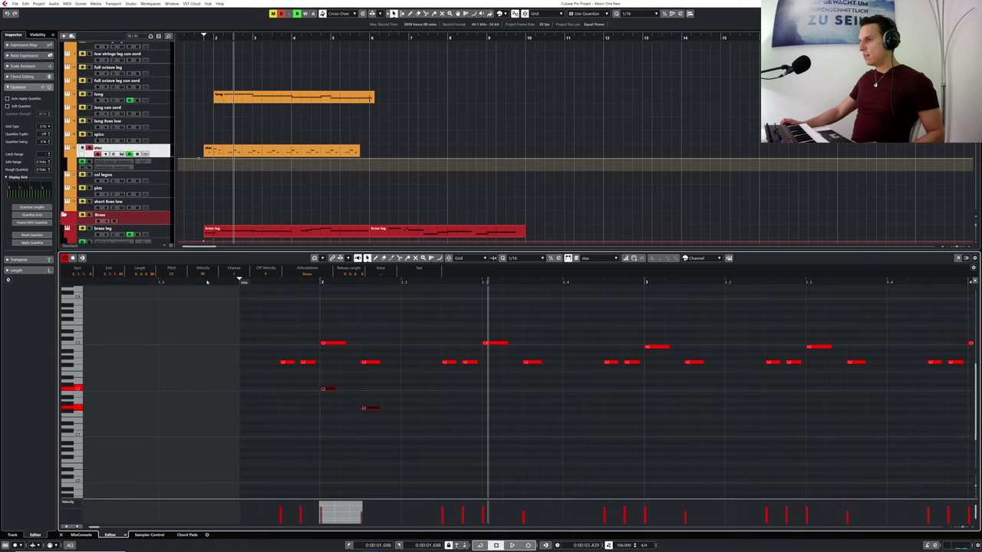
drag(254, 284, 235, 279)
key(space)
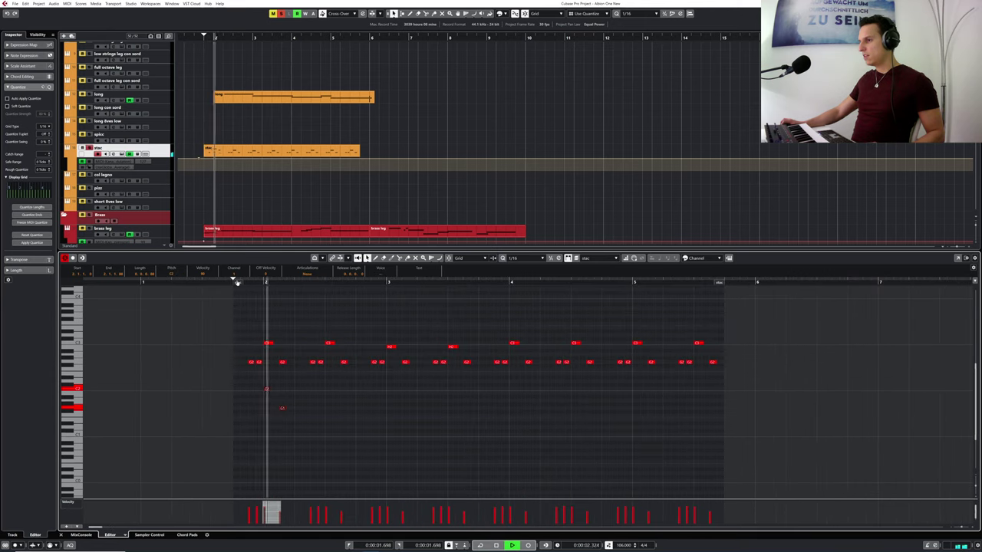
key(space)
- Copy the low C2 and G1 pair through bars 2 and 3, and lower the two C2 copies in bar 3 to H1
drag(259, 375, 297, 424)
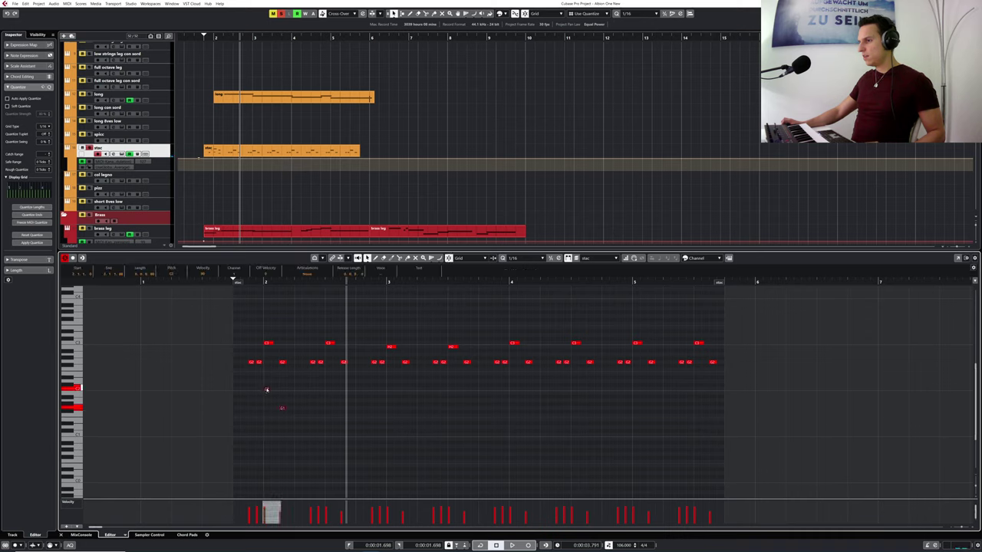
drag(266, 390, 328, 390)
drag(236, 378, 349, 420)
drag(265, 390, 453, 398)
key(Down)
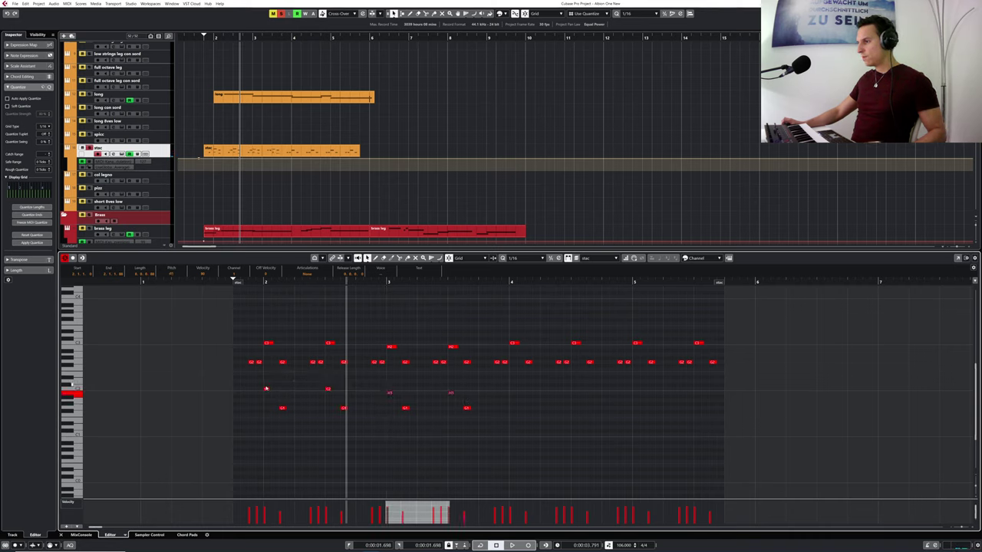
- Copy bar 2's four low stac notes into bars 4 and 5 and audition from just before bar 4
drag(245, 379, 367, 424)
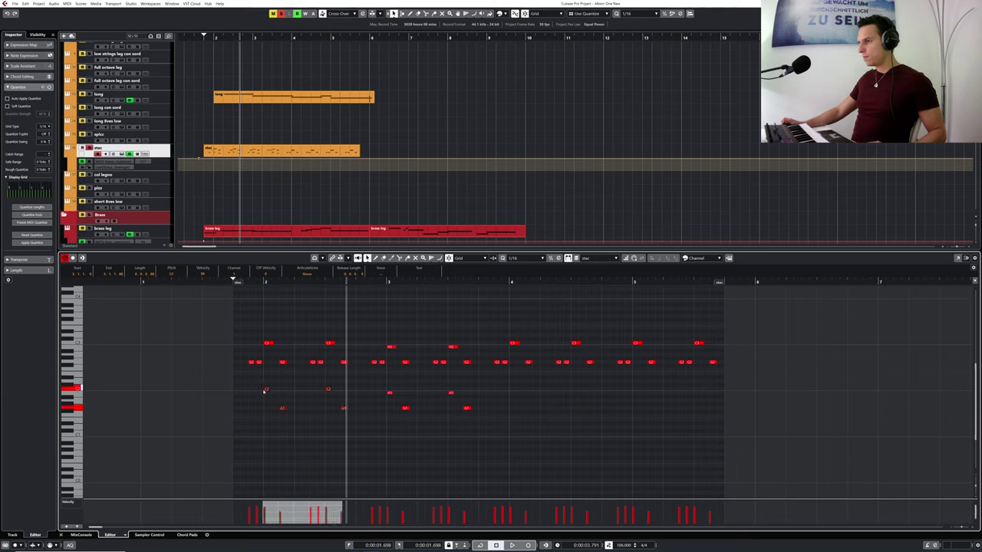
drag(266, 390, 632, 391)
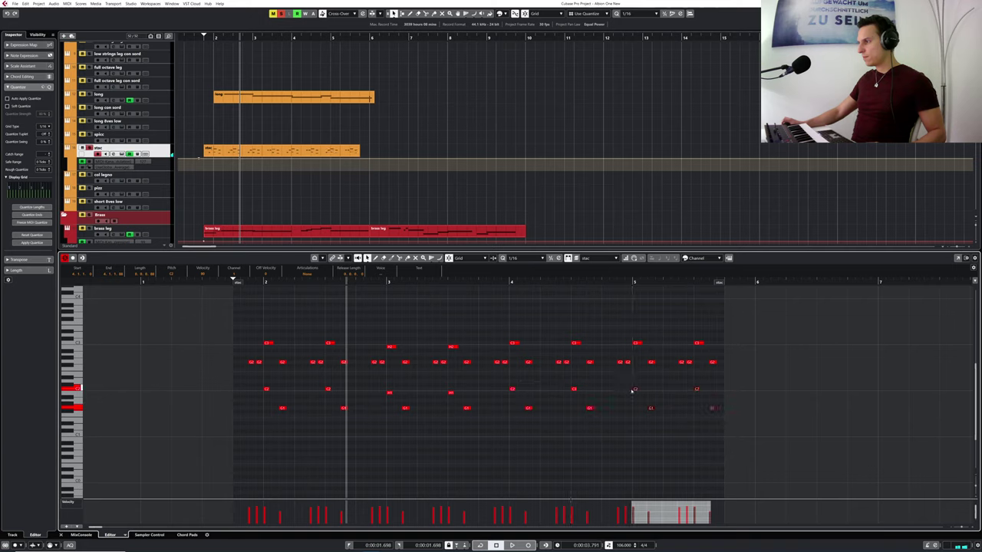
click(493, 281)
key(space)
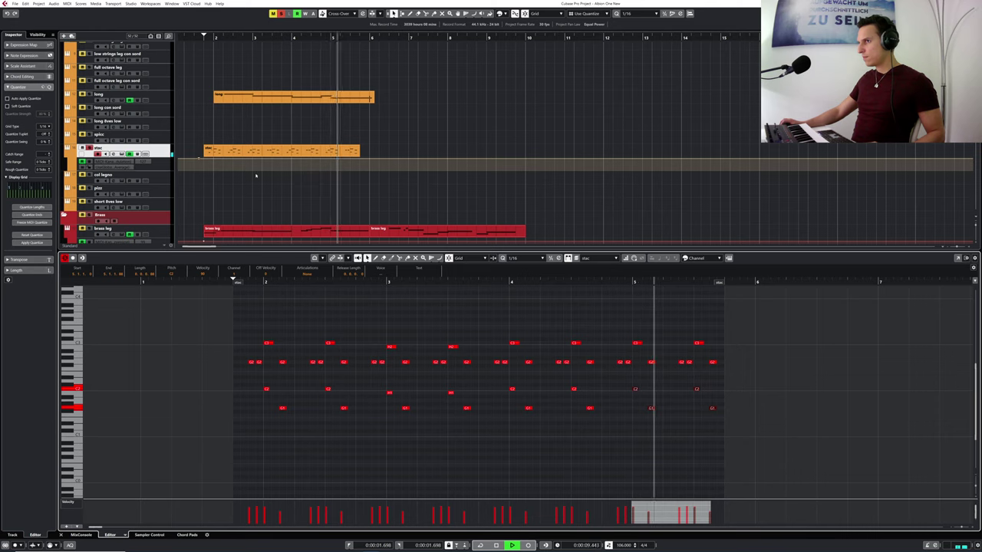
key(space)
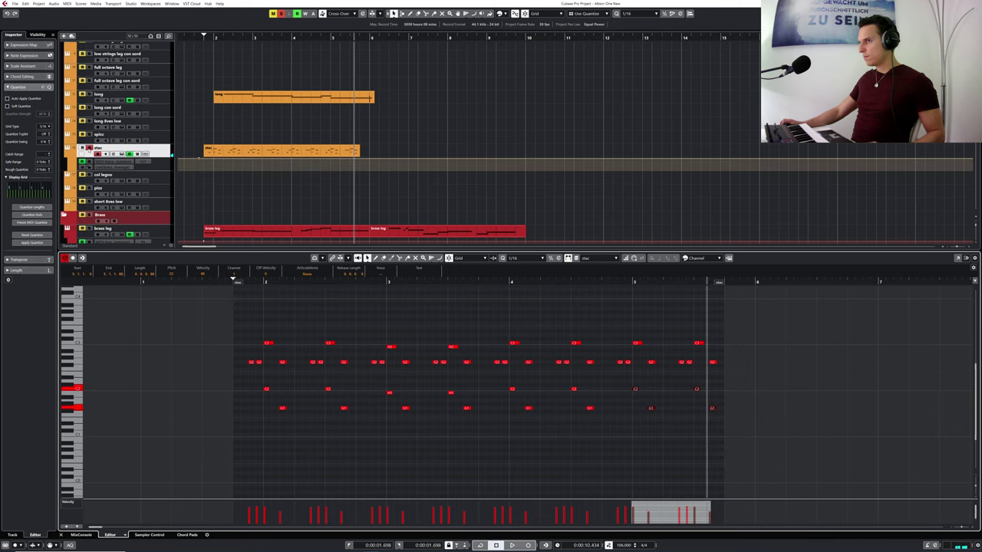
- Turn off solo on the stac track, hide its automation lane and return the playhead to just before bar 2
click(89, 149)
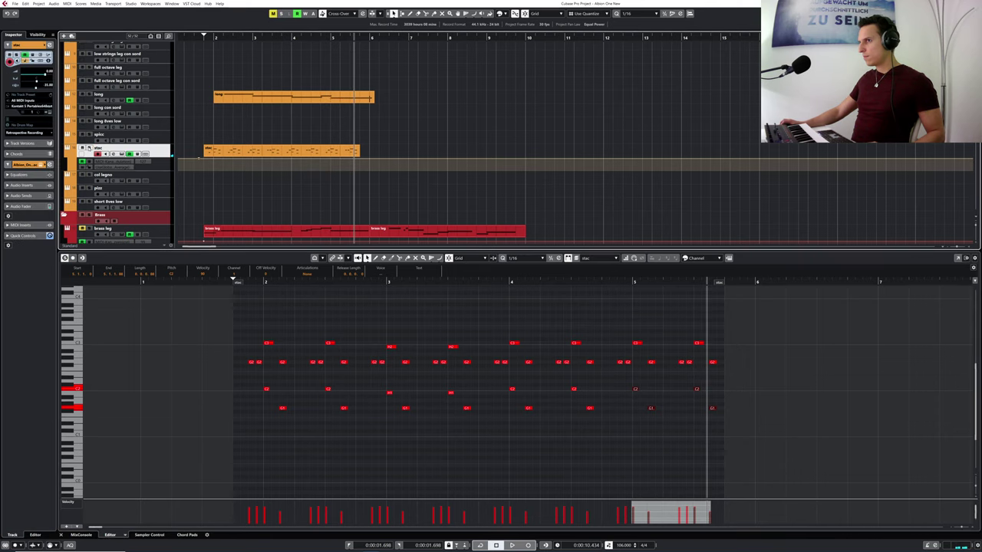
click(67, 155)
click(201, 37)
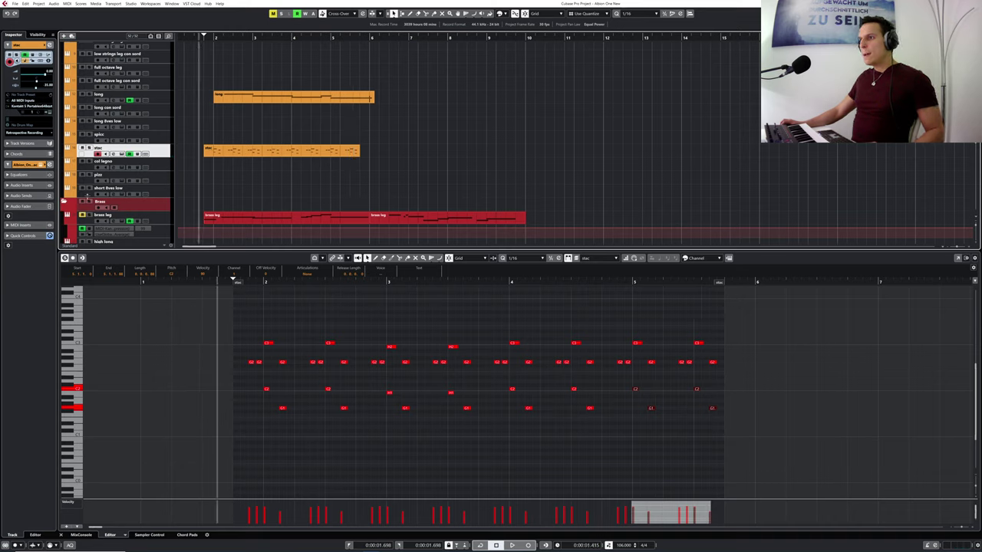
- Play a low C2 and G1 line on the short 8ves low track with the arrangement and insert it using Retrospective Record
click(91, 194)
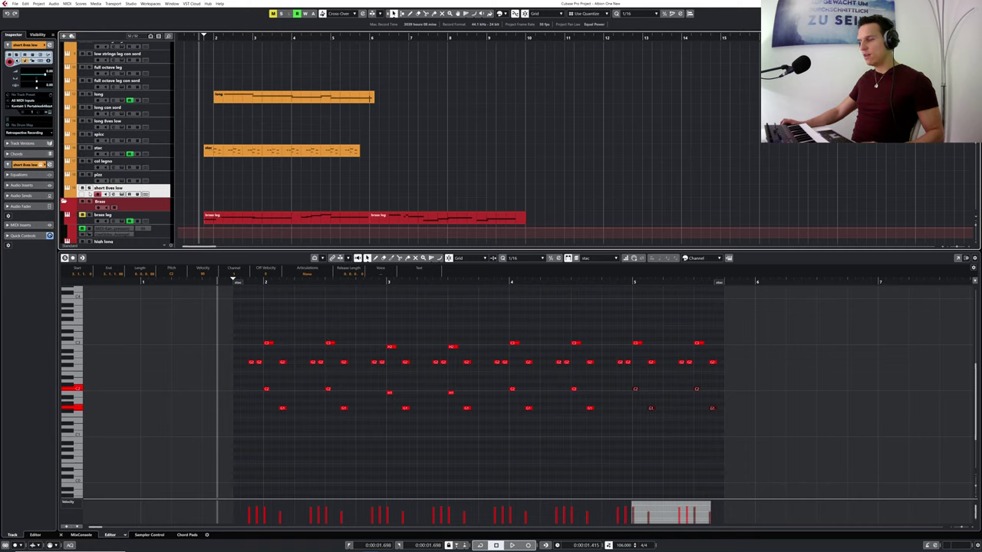
key(space)
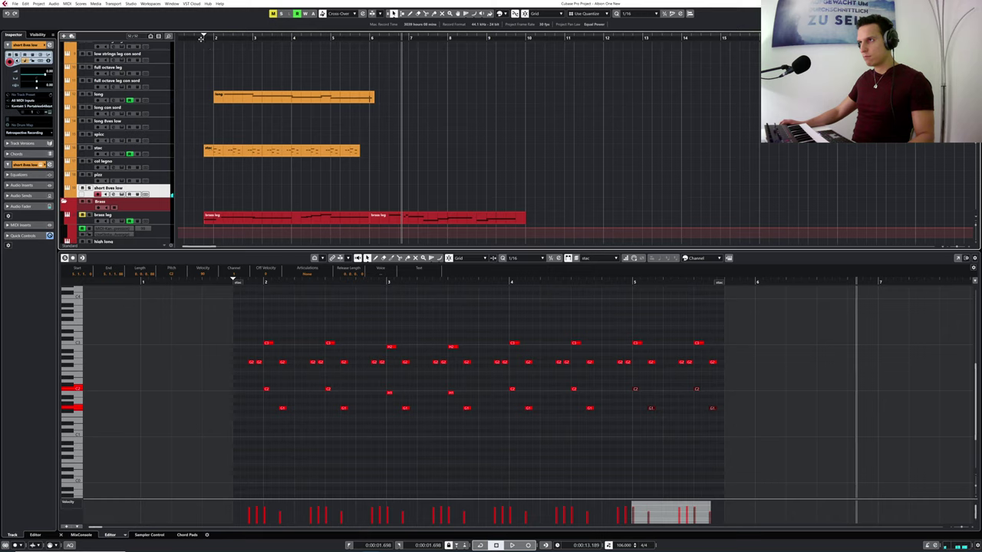
drag(201, 38, 185, 43)
key(space)
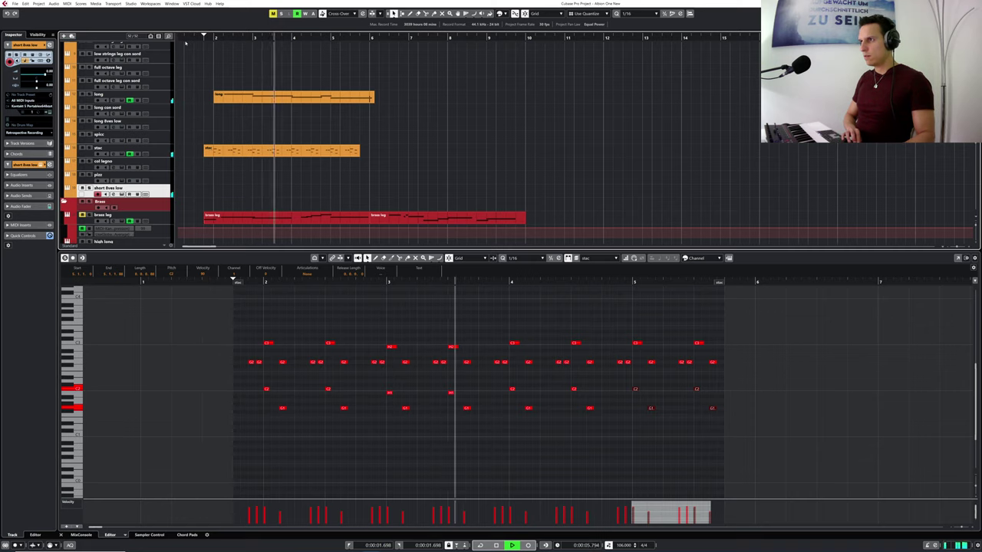
key(space)
key(shift+KP_Multiply)
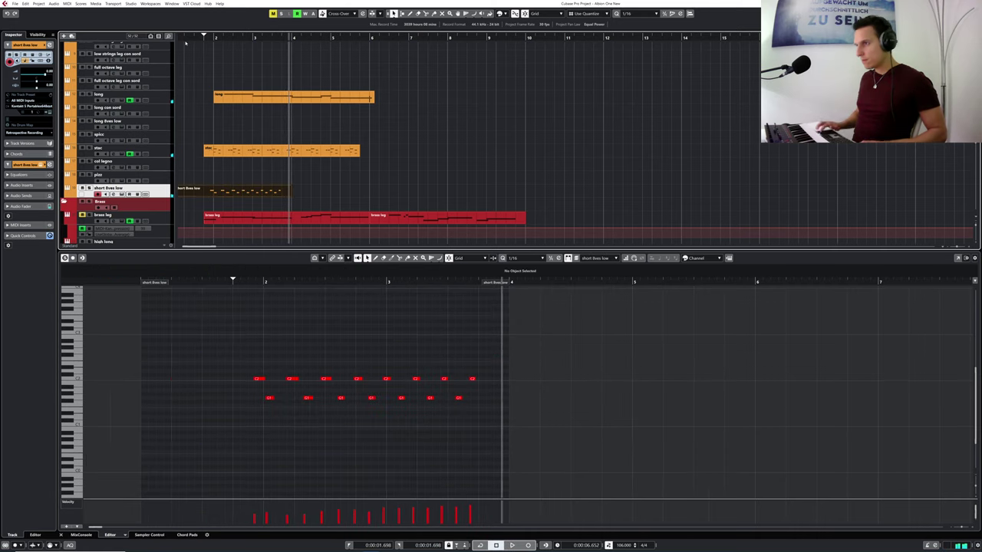
- Audition the short 8ves low part, then move all its notes later together so the first C2 starts on bar 2
double_click(217, 195)
click(153, 287)
key(space)
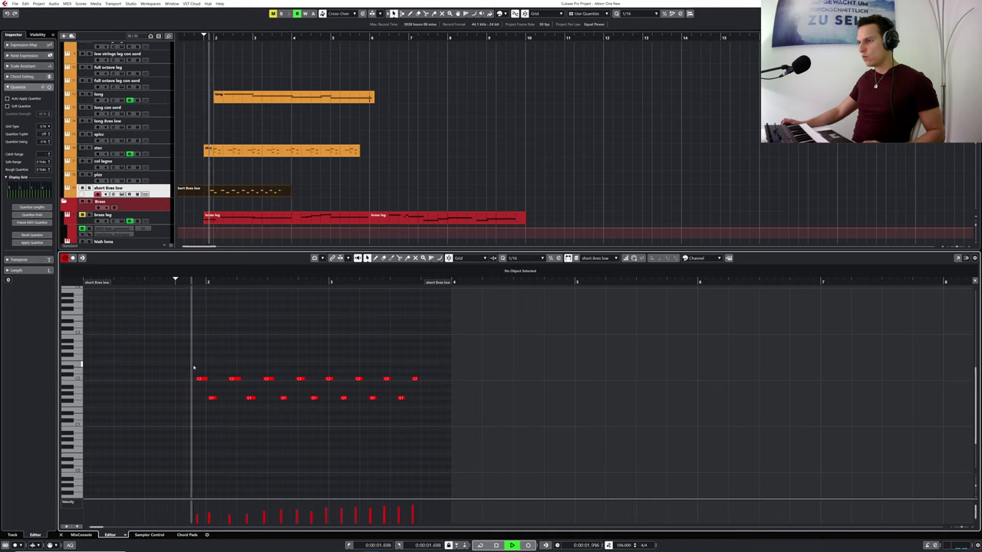
key(space)
drag(171, 343, 445, 420)
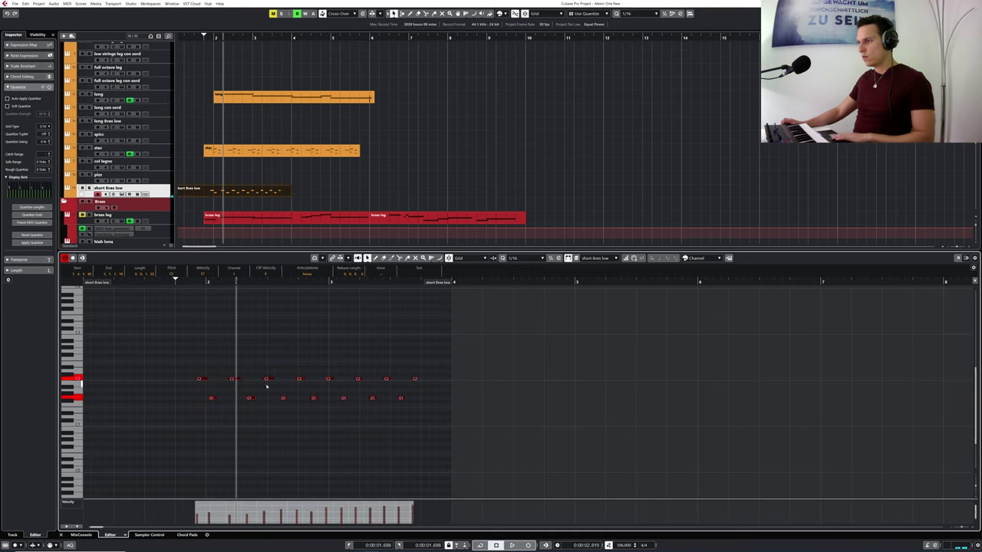
drag(205, 380, 215, 380)
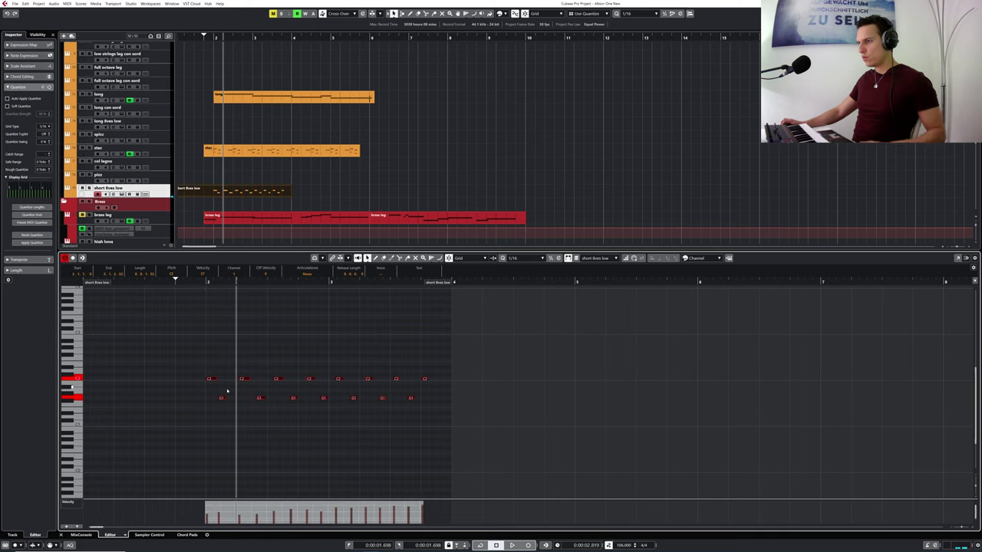
drag(200, 36, 161, 44)
drag(160, 283, 65, 294)
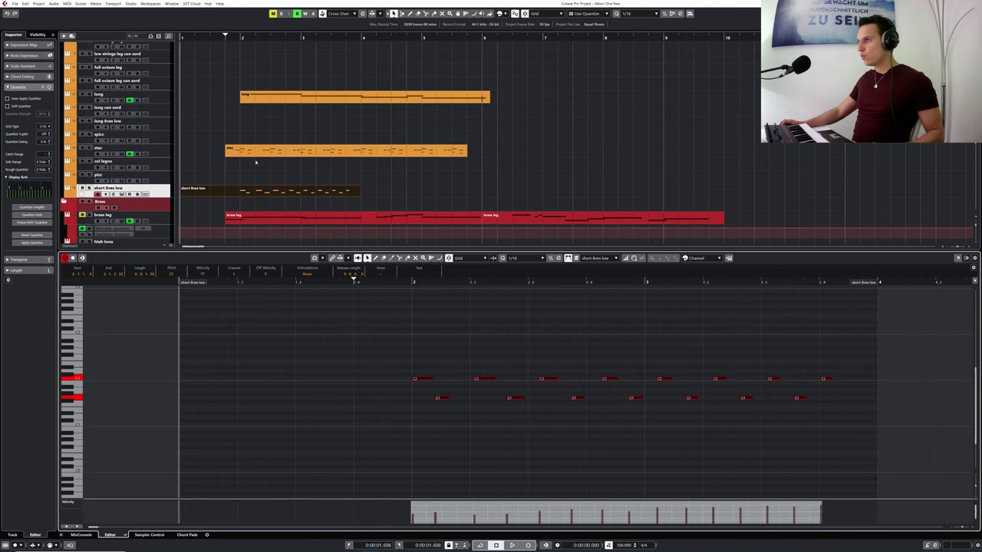
- Solo the short 8ves low track and audition its notes from just before bar 2
click(227, 176)
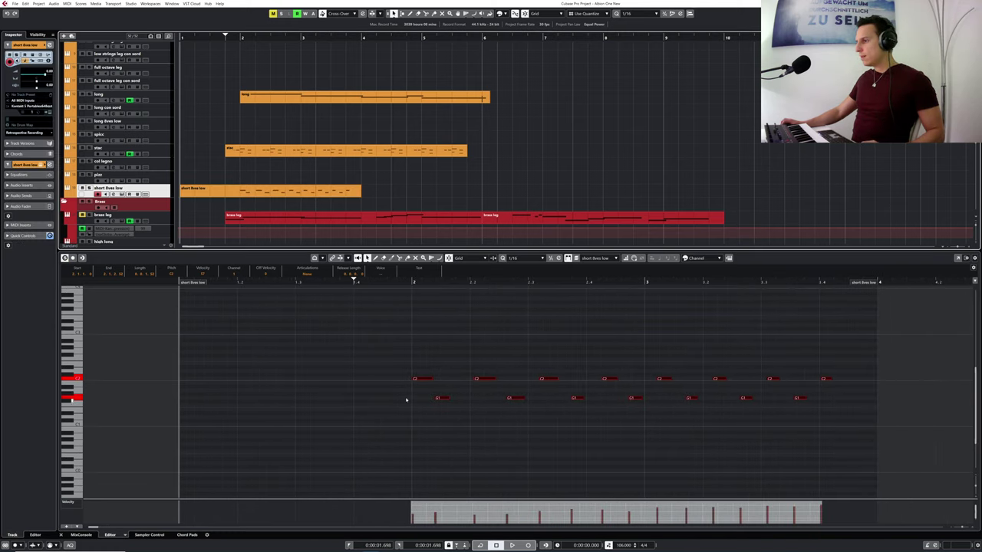
drag(341, 282, 331, 281)
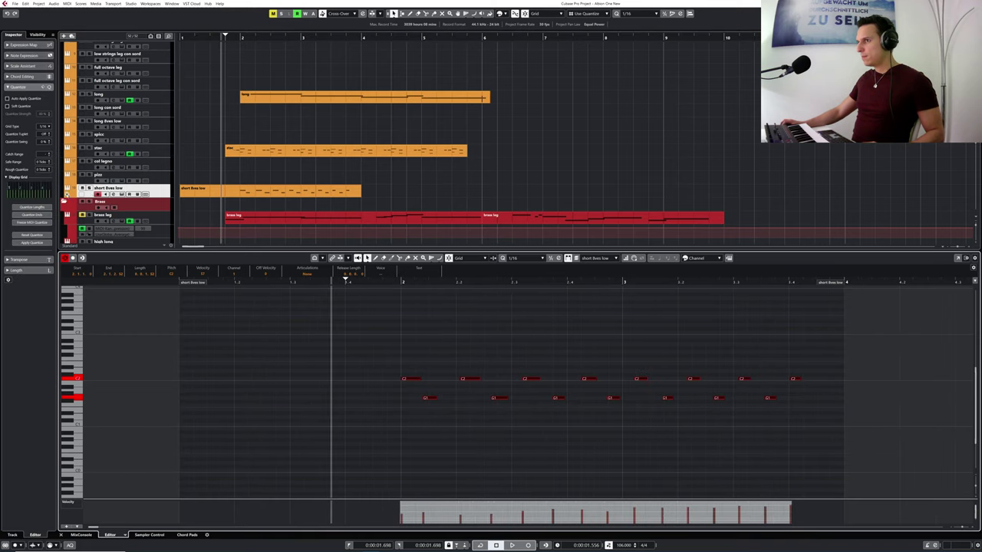
key(space)
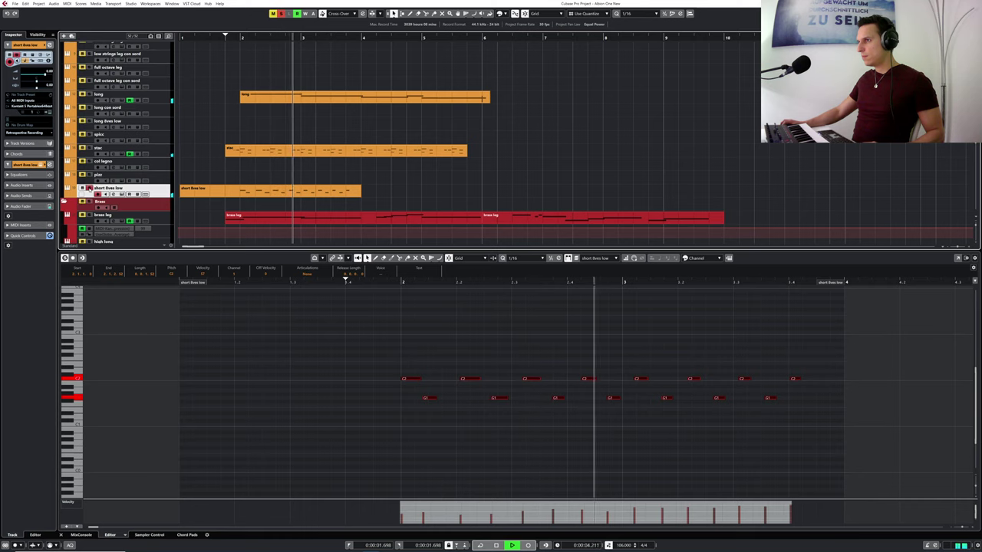
key(space)
drag(382, 283, 361, 281)
key(space)
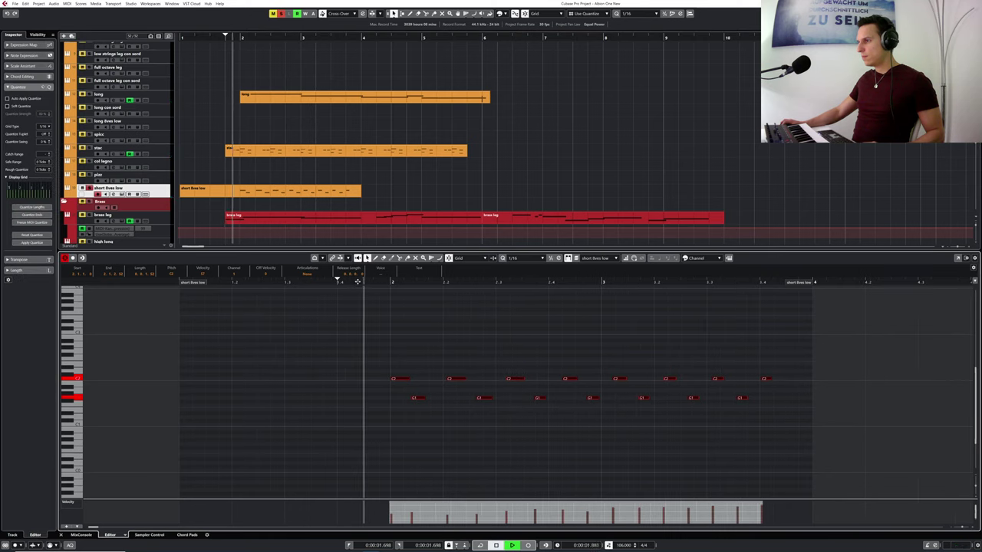
key(space)
click(370, 356)
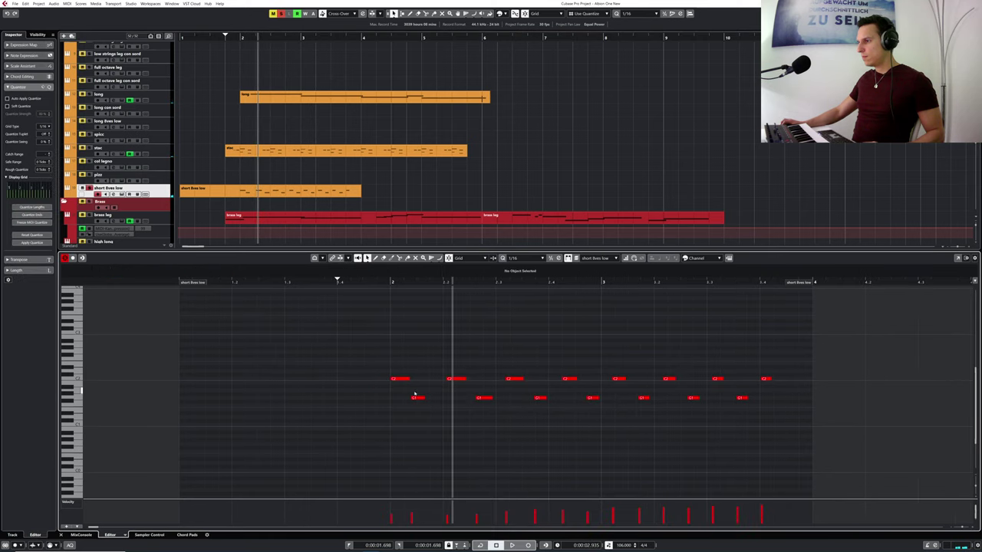
- Delete all short 8ves low notes after the first four and quantize the remaining four to the 1/16 grid
drag(382, 338, 806, 455)
drag(502, 344, 824, 454)
key(Delete)
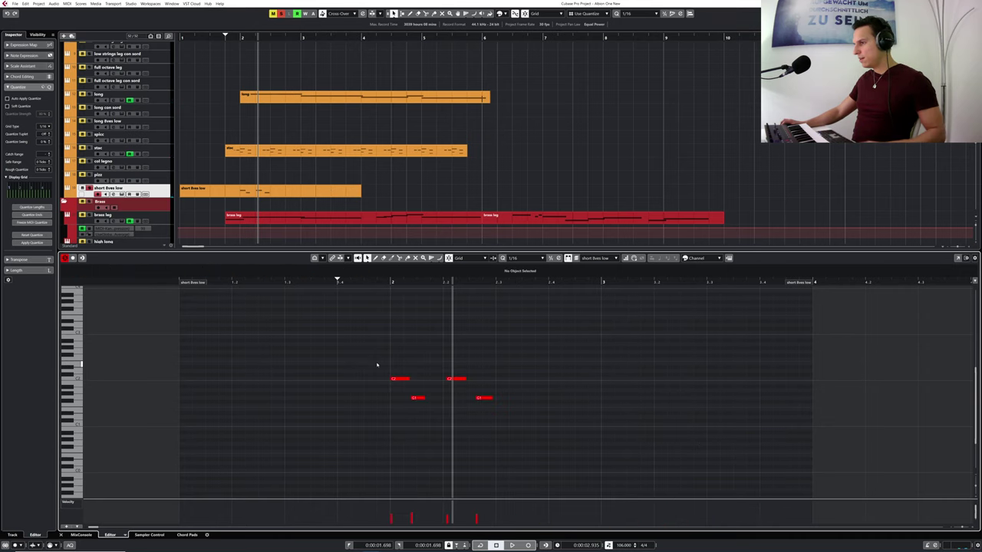
drag(377, 365, 484, 414)
click(439, 404)
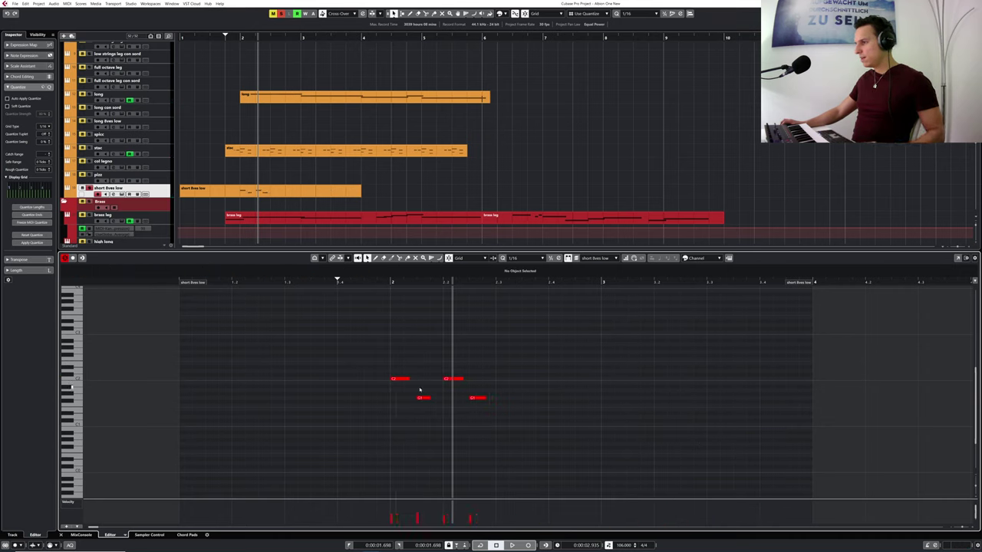
- Audition the four quantized notes and lengthen them so each nearly reaches the start of the following note
key(space)
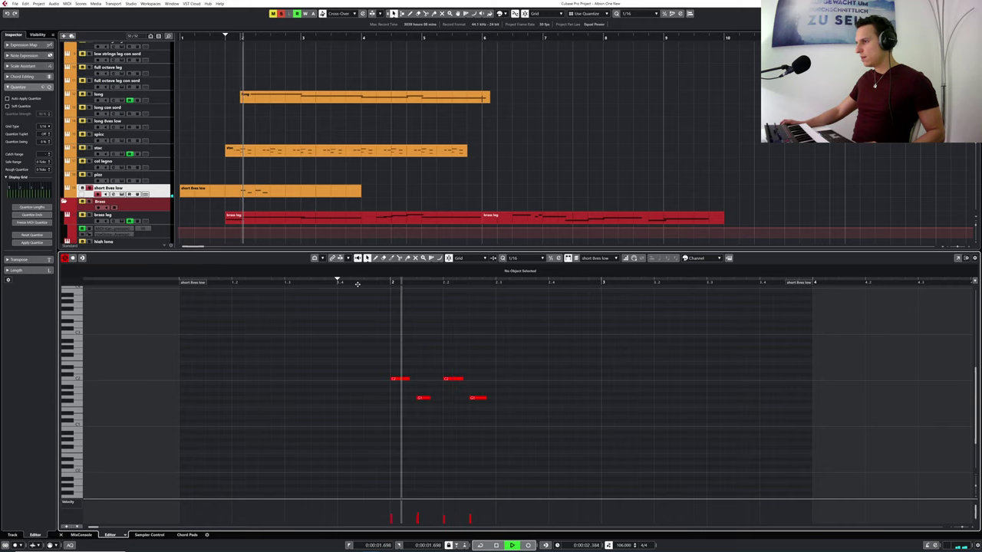
key(space)
drag(401, 379, 425, 396)
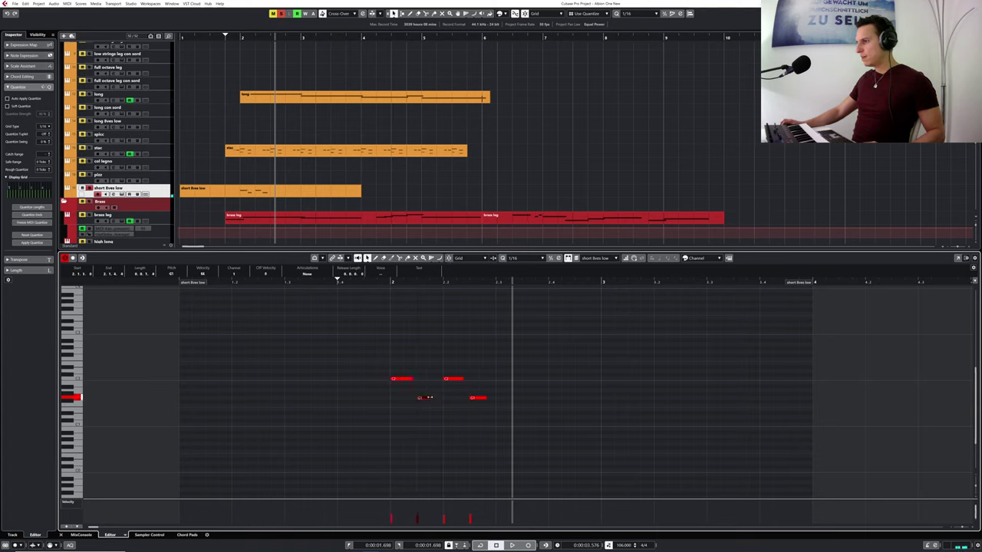
drag(422, 363, 493, 400)
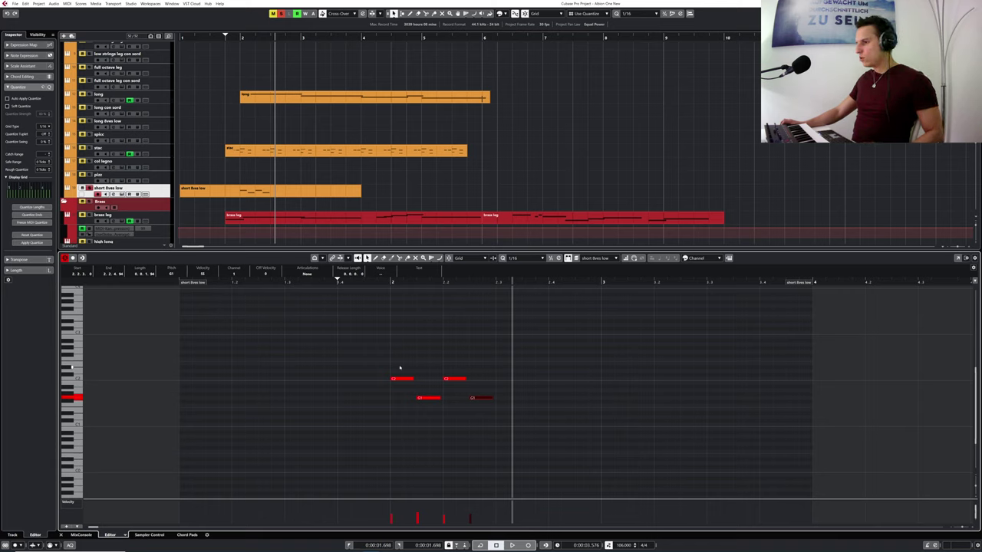
- Play the four-note figure from before bar 2 and copy it into the second half of bar 2
drag(303, 287, 304, 278)
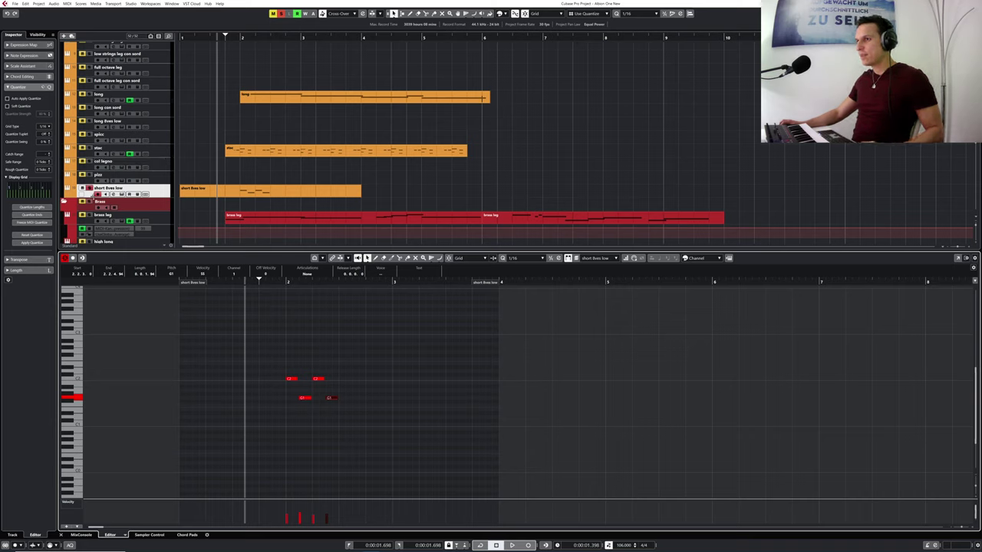
key(space)
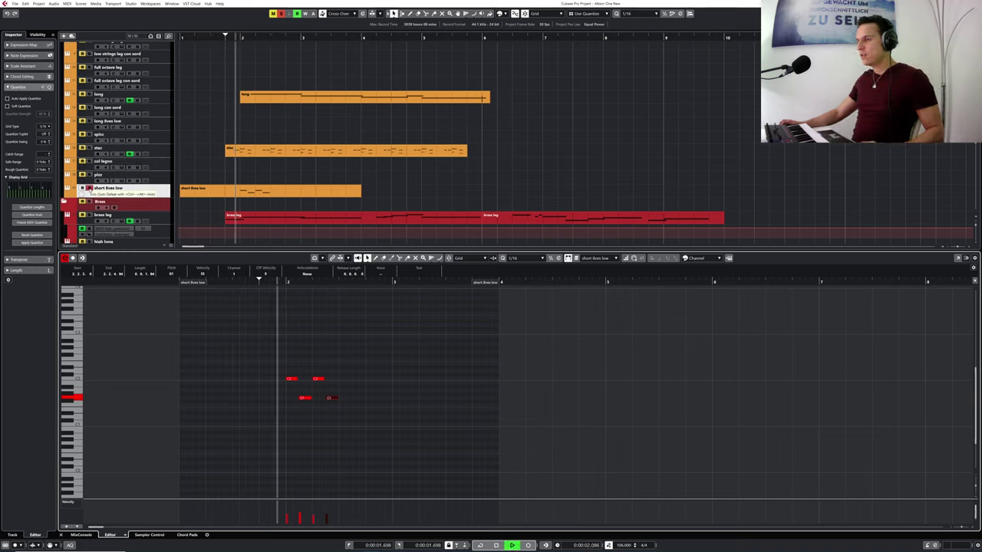
key(space)
drag(275, 359, 339, 402)
drag(290, 379, 341, 380)
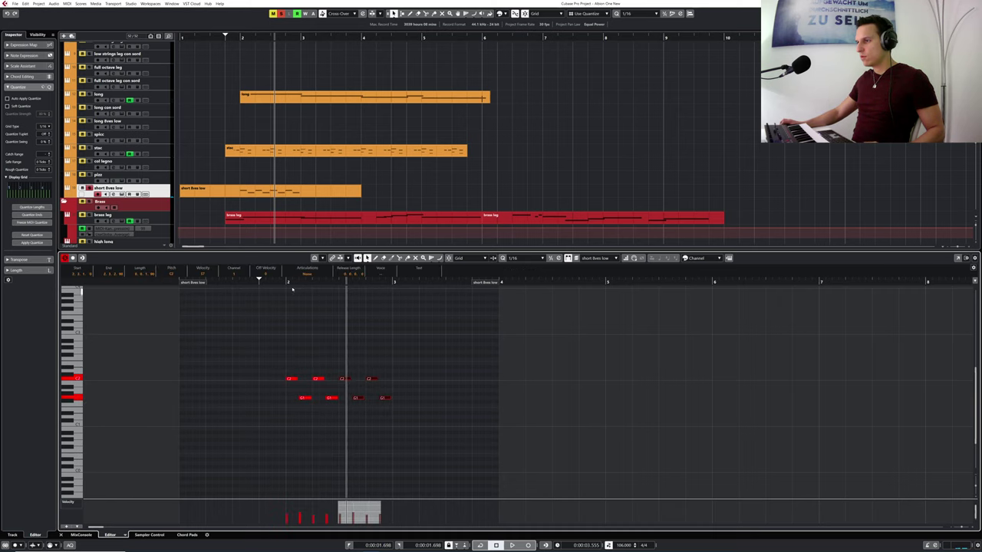
click(279, 282)
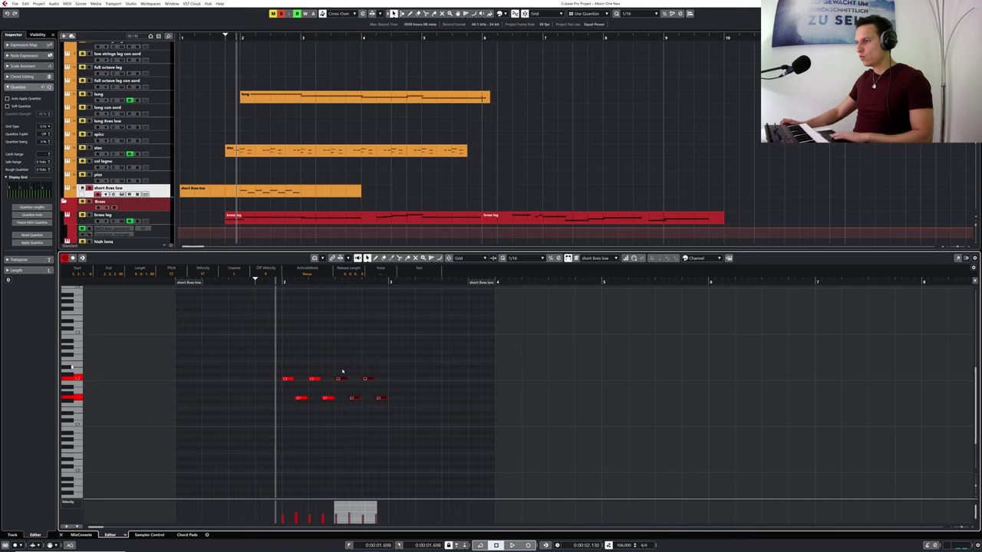
- Lower the velocities of the four G1 notes in bar 2 and audition the figure
drag(217, 281, 66, 285)
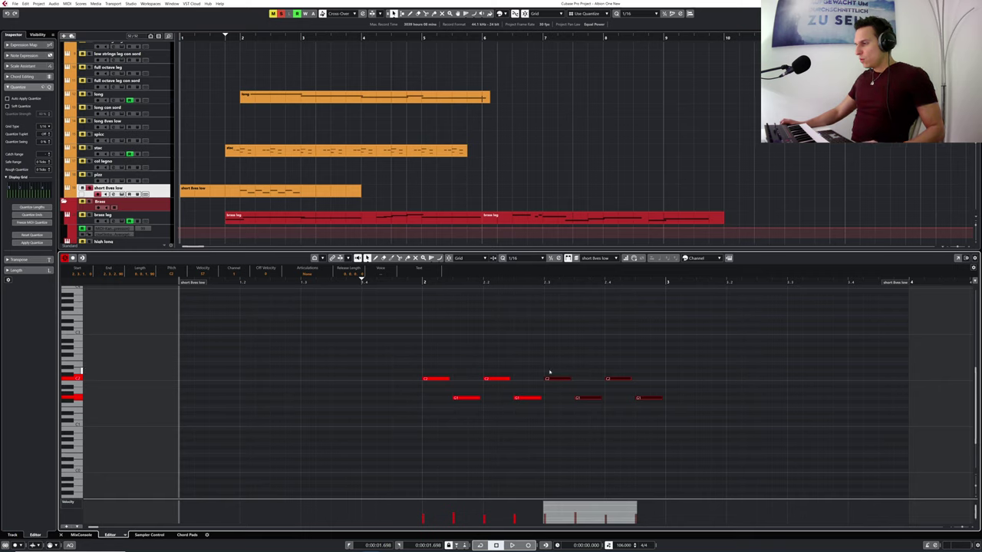
click(434, 379)
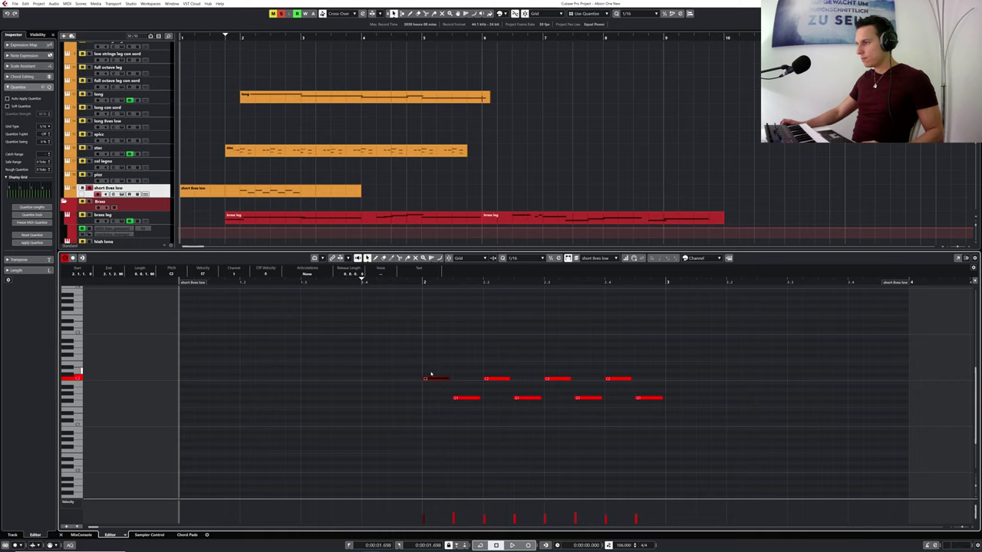
click(465, 398)
click(418, 282)
key(space)
key(space)
drag(455, 390, 665, 424)
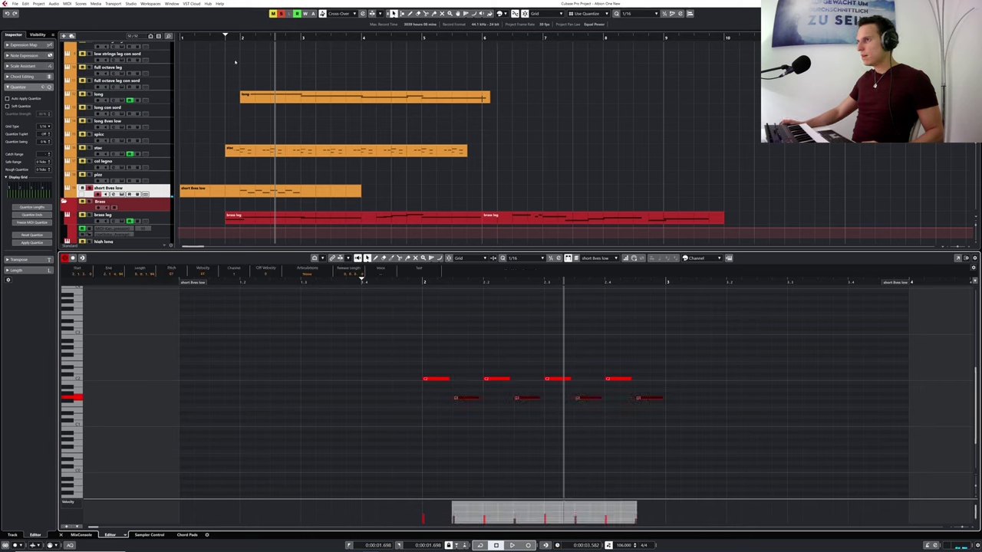
key(space)
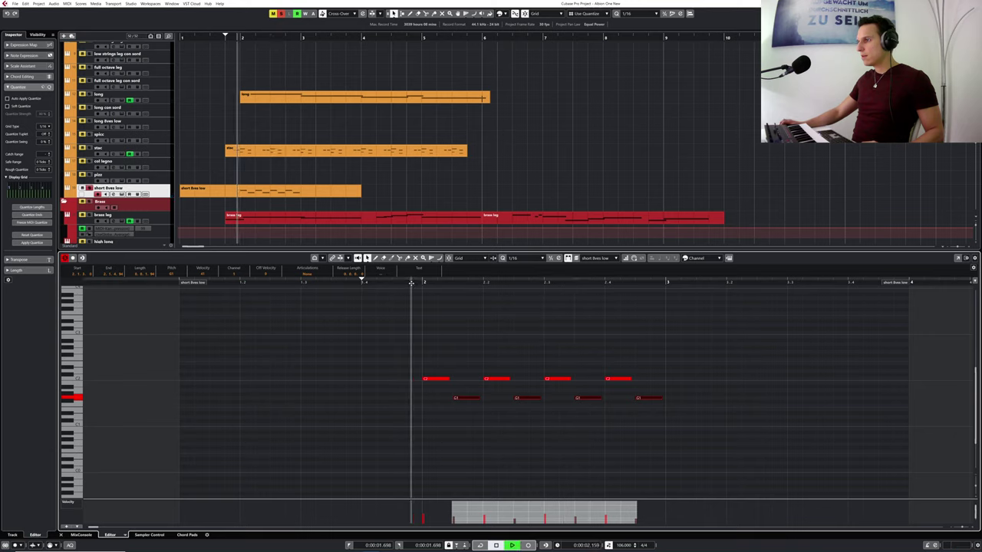
- Raise the velocities of all eight notes in bar 2 together and audition the bar
drag(416, 339, 683, 418)
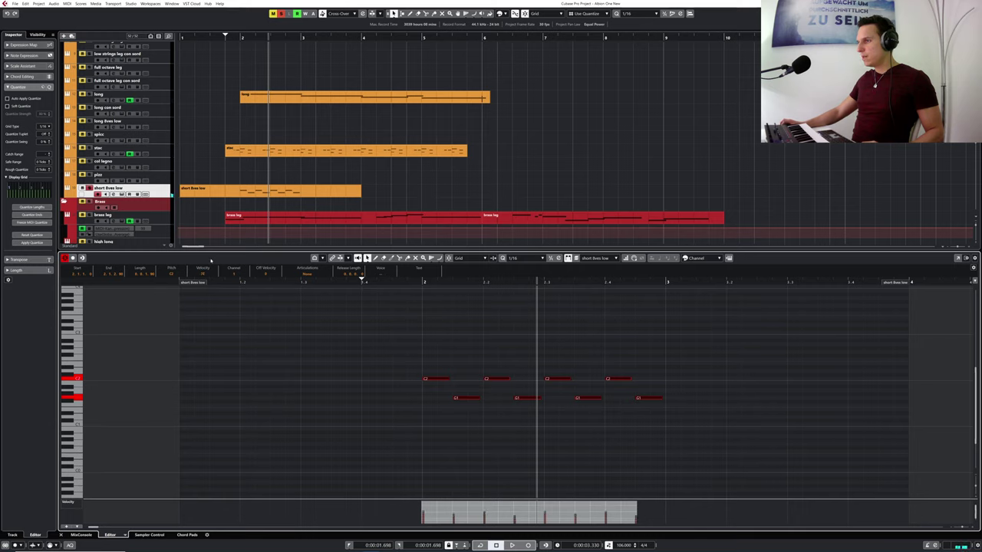
drag(396, 282, 376, 282)
key(space)
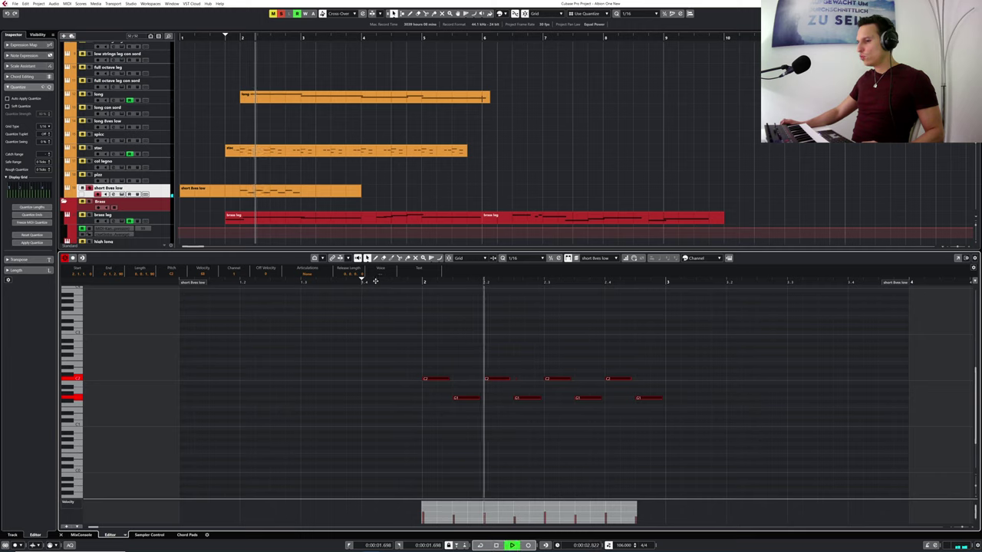
key(space)
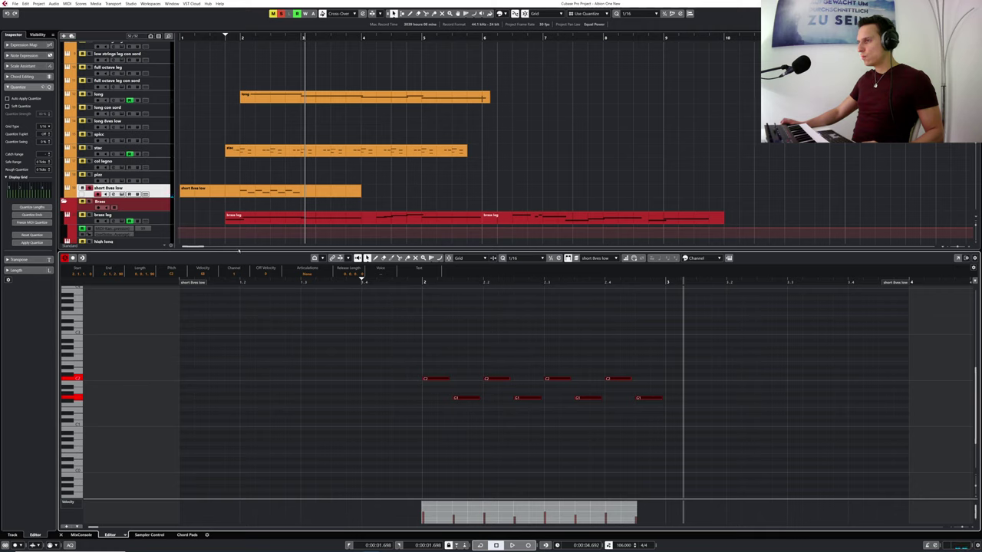
- Open the Kontakt instrument of the short 8ves low track and audition the line with it in view
click(121, 195)
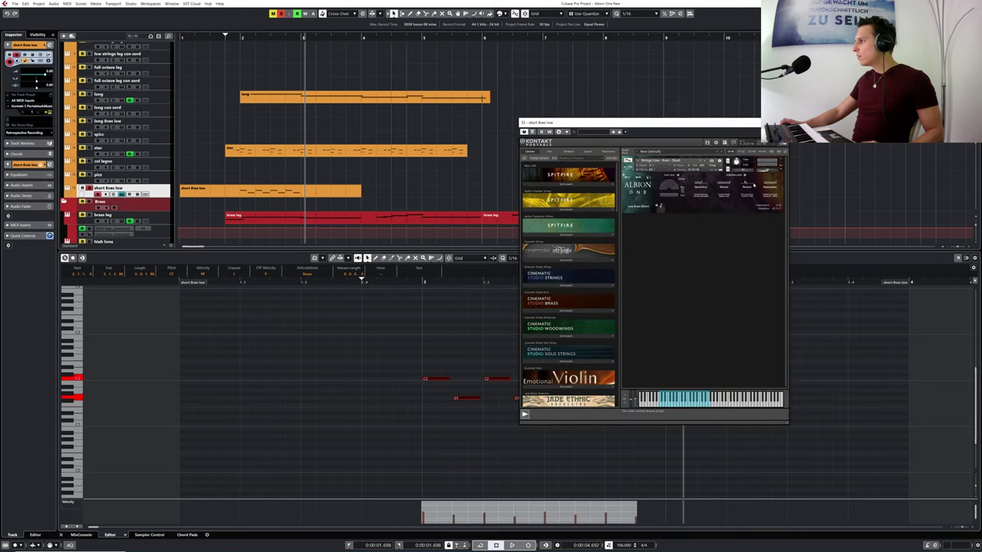
click(414, 281)
key(space)
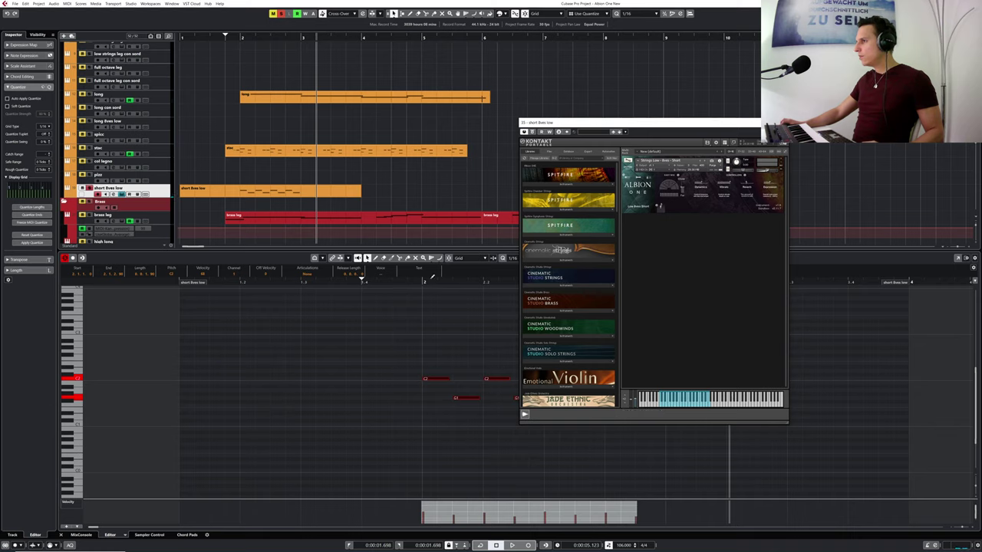
key(space)
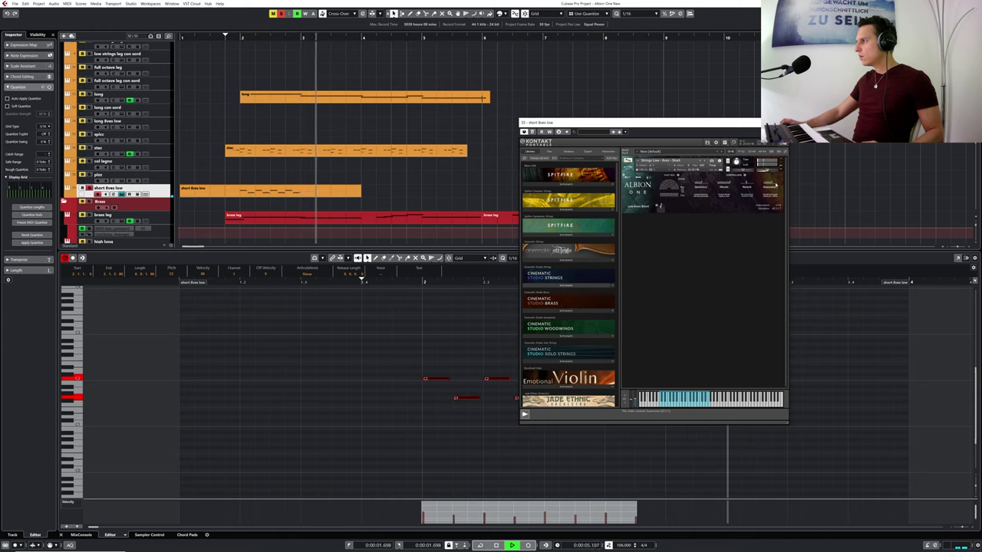
key(space)
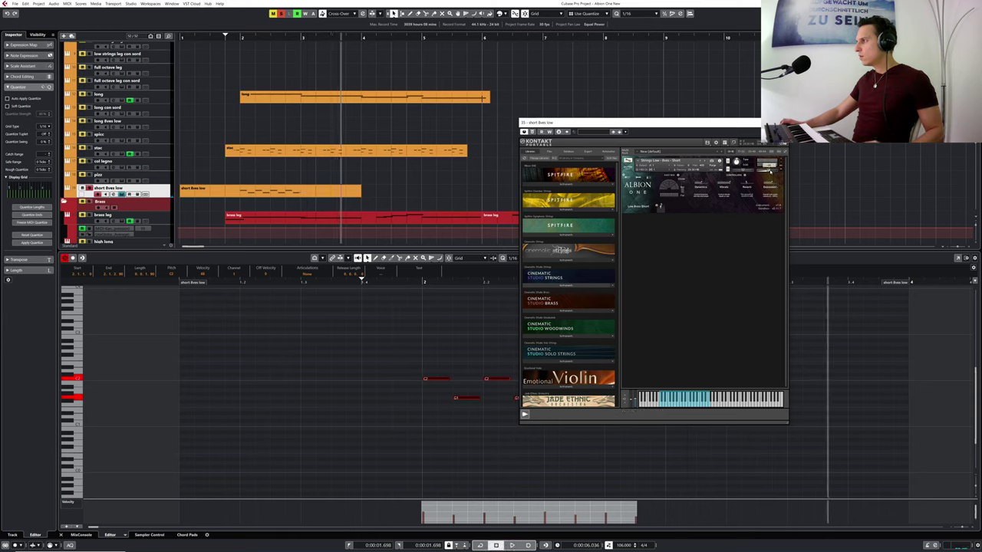
- Solo the stac track as well and play both string parts together from before bar 2
click(226, 36)
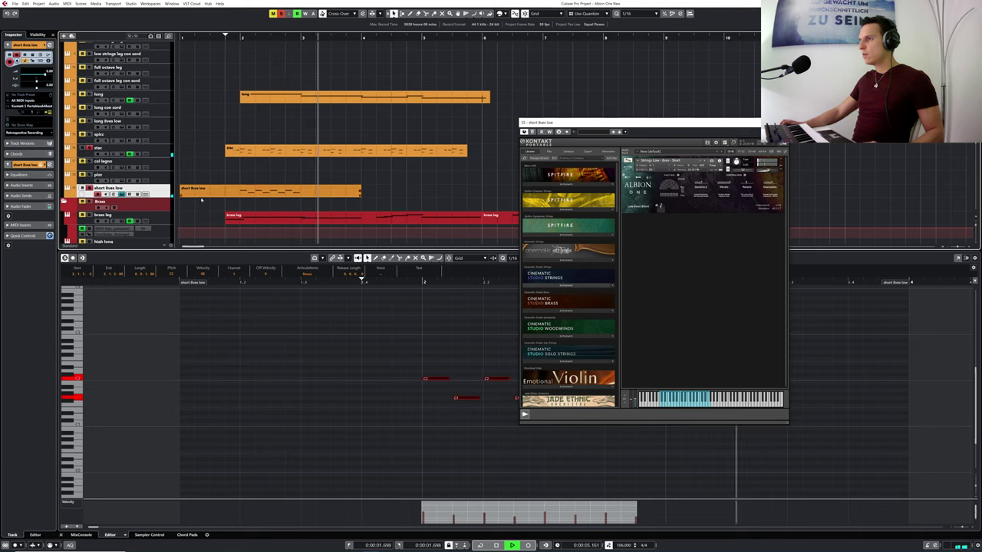
click(206, 37)
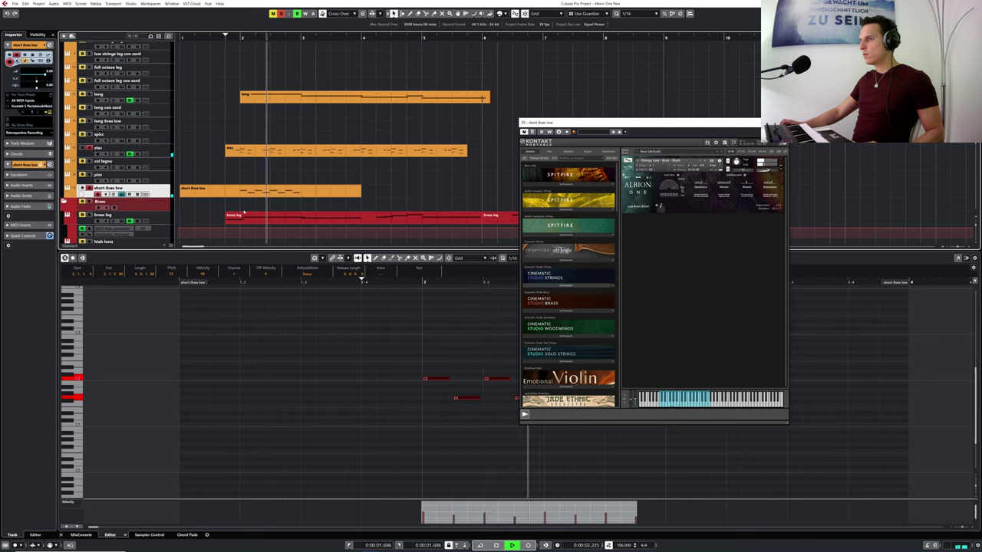
key(space)
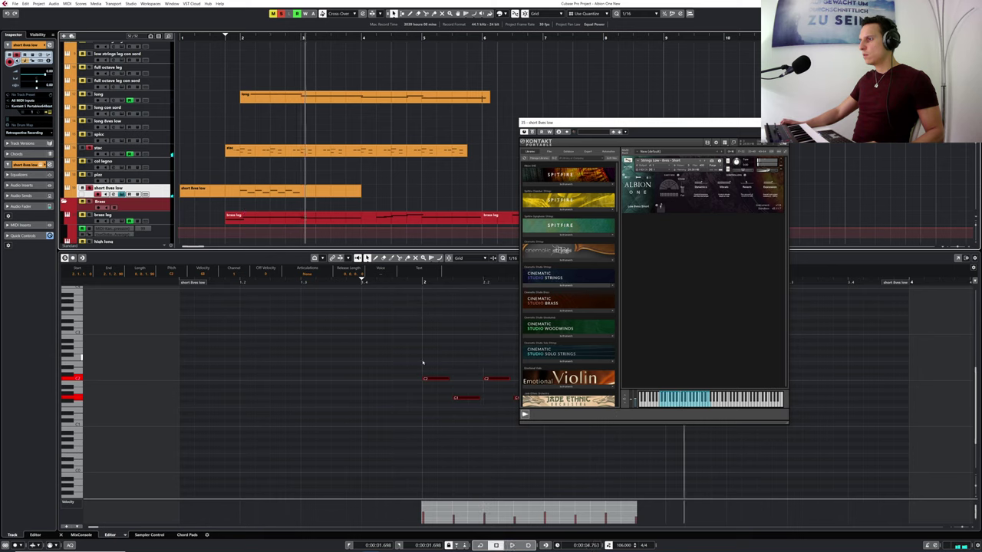
- Offset the short 8ves low track's delay by 30 ms, comparing its timing with the stac track from before bar 2
click(387, 282)
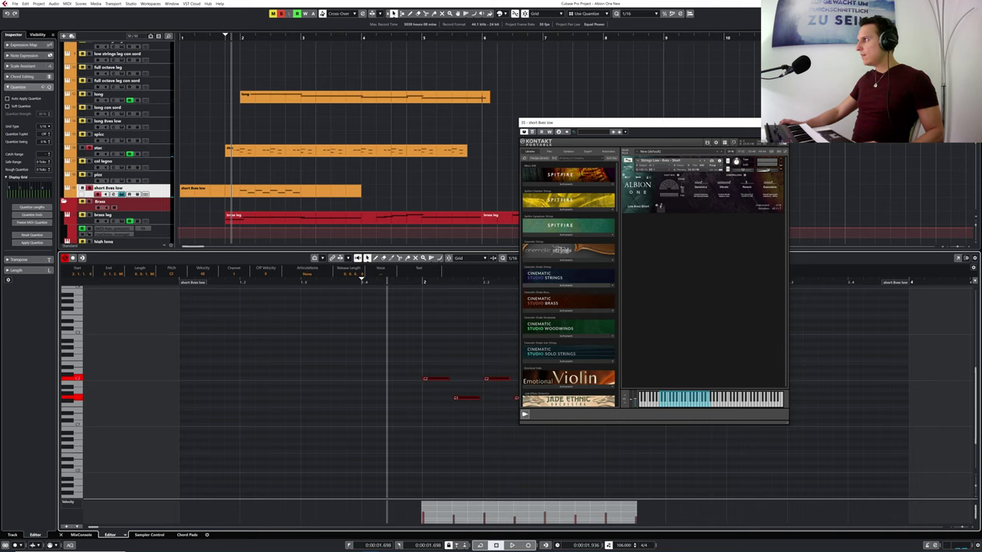
key(ctrl+alt+l)
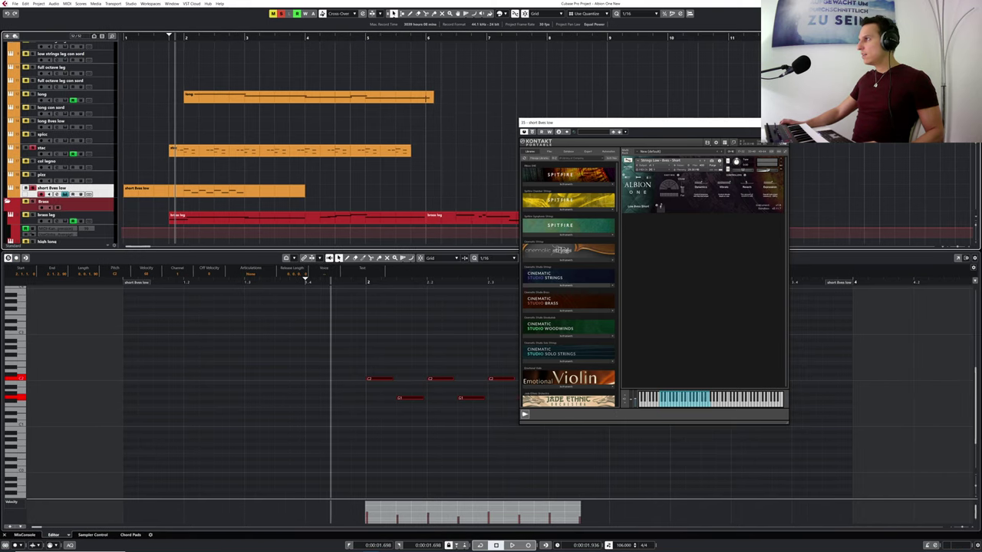
key(ctrl+alt+l)
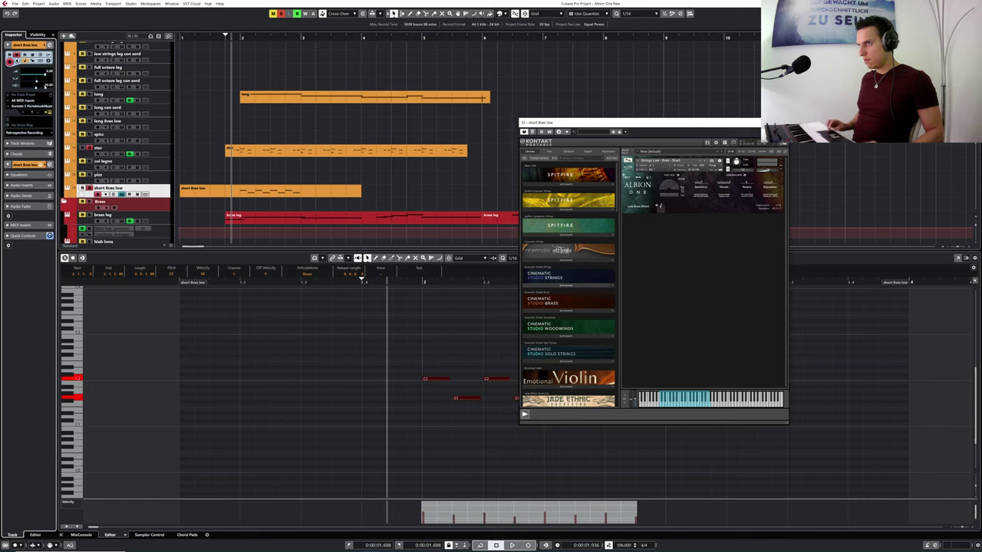
click(215, 37)
click(202, 37)
key(space)
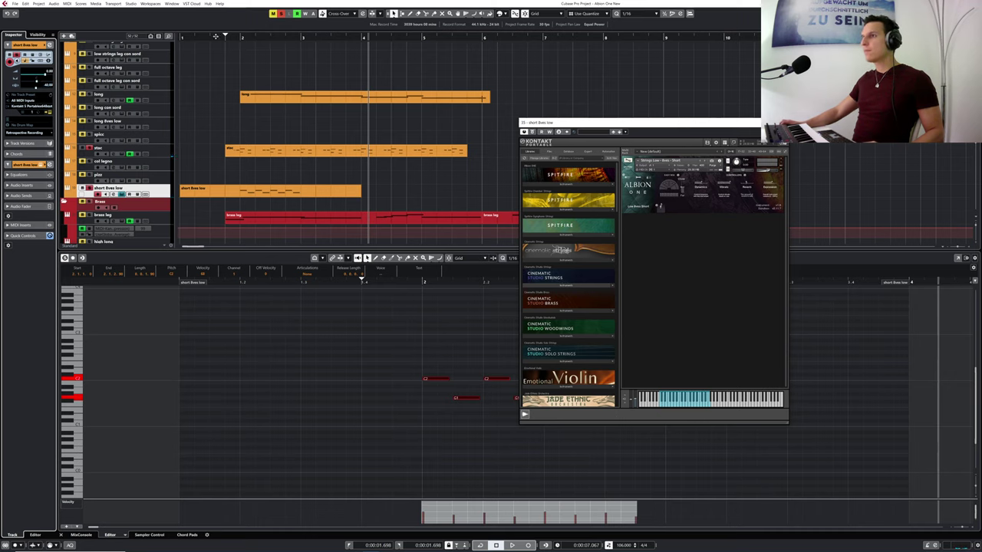
drag(216, 36, 211, 43)
key(space)
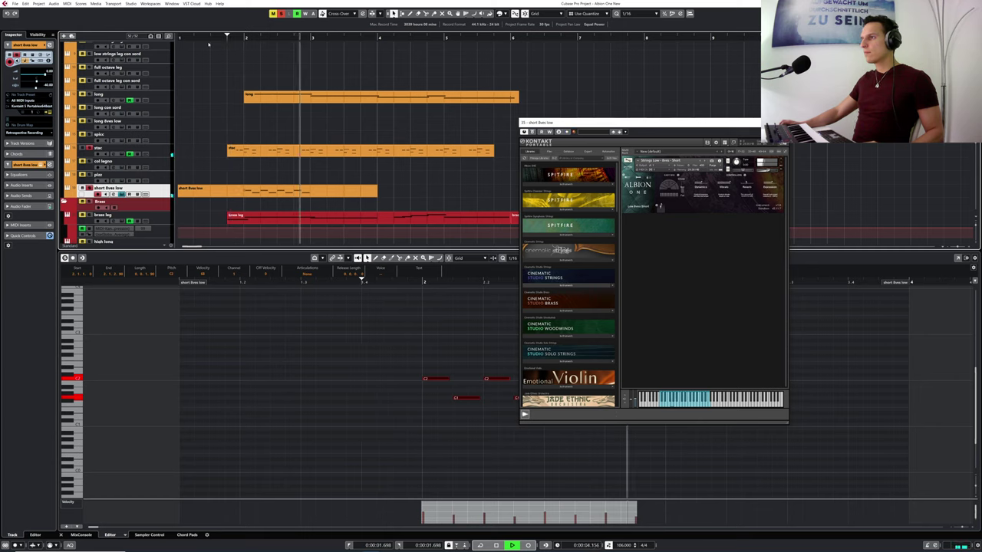
key(space)
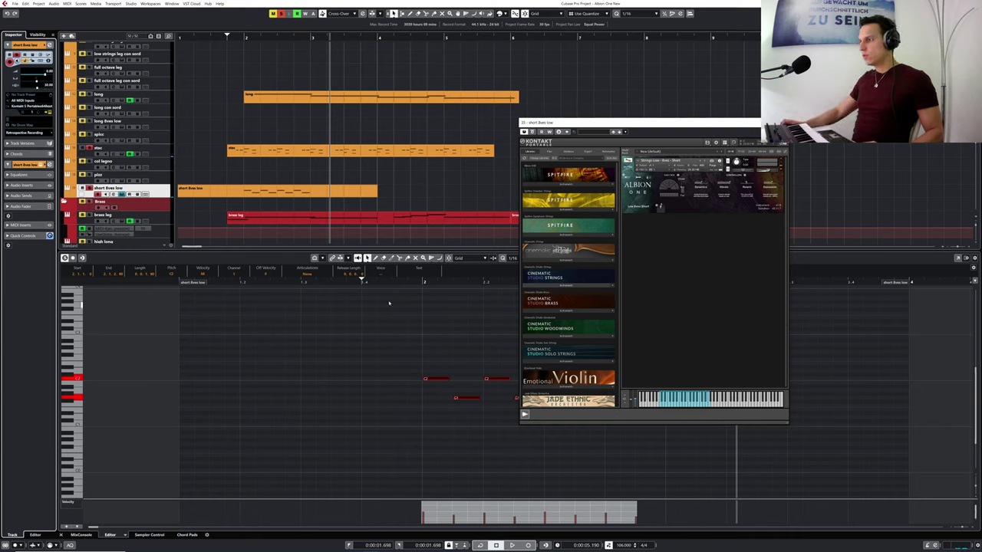
- Play the short 8ves low notes with the stac part once more from before bar 2
drag(340, 284, 340, 277)
key(space)
click(65, 258)
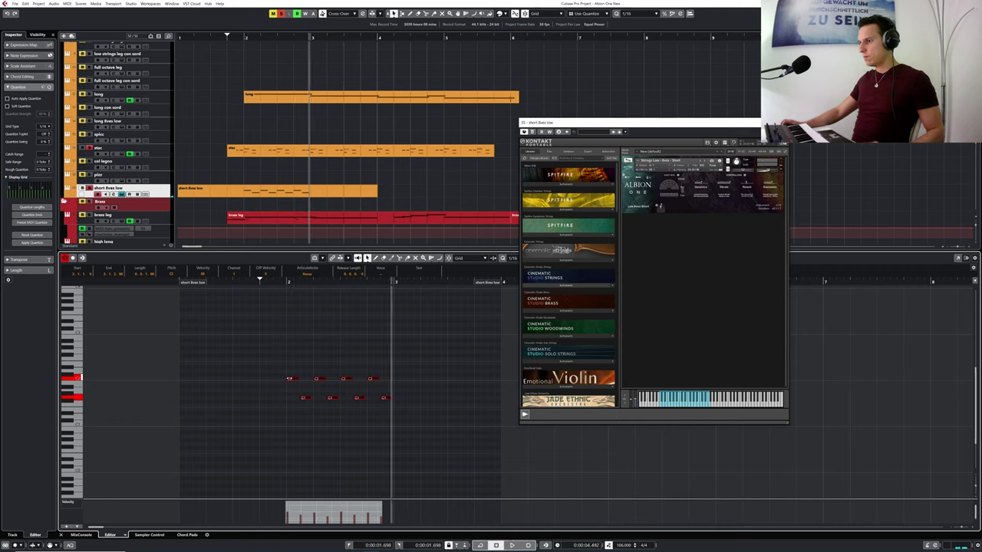
- Copy the bar 2 short 8ves low figure into bar 3, lower its upper notes by a semitone, and audition the result
drag(290, 378, 413, 384)
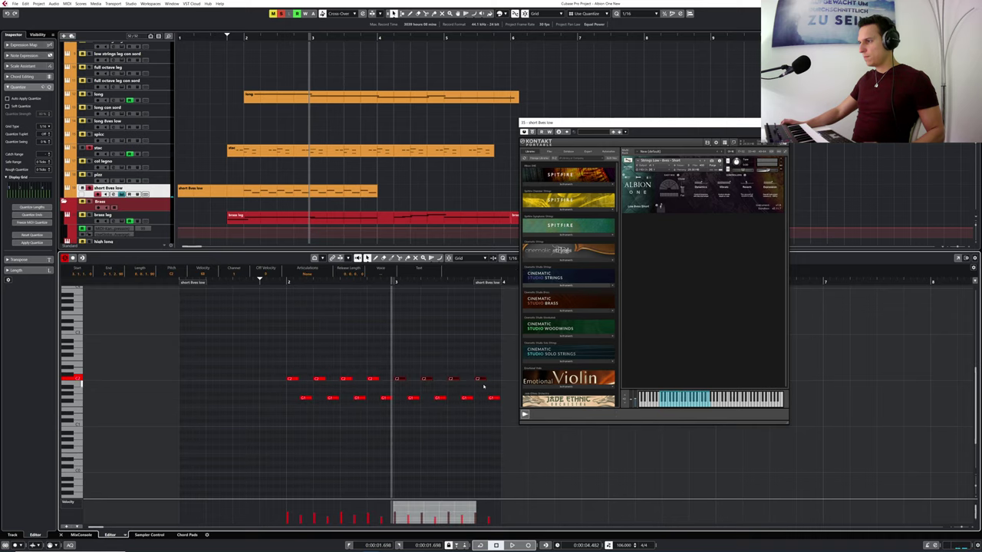
key(space)
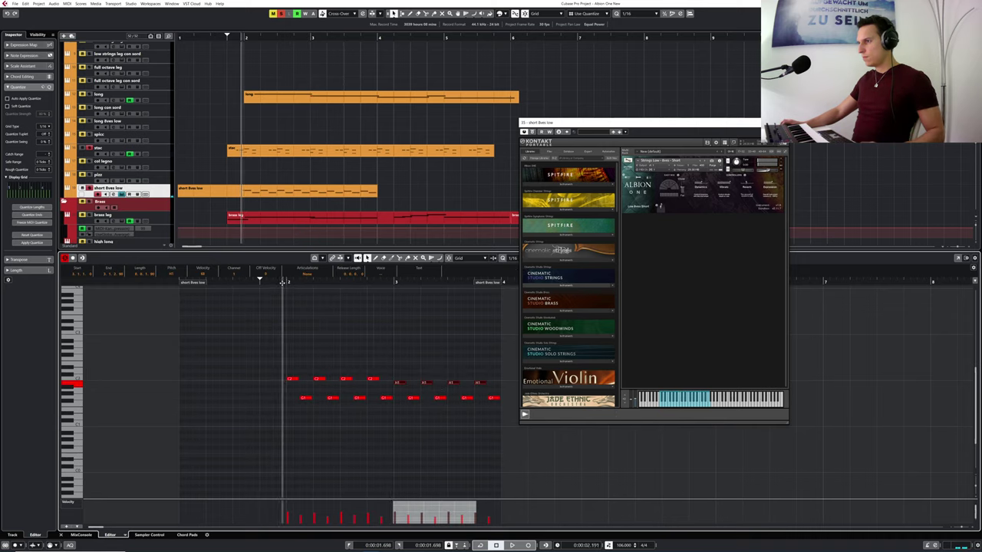
drag(689, 125, 834, 207)
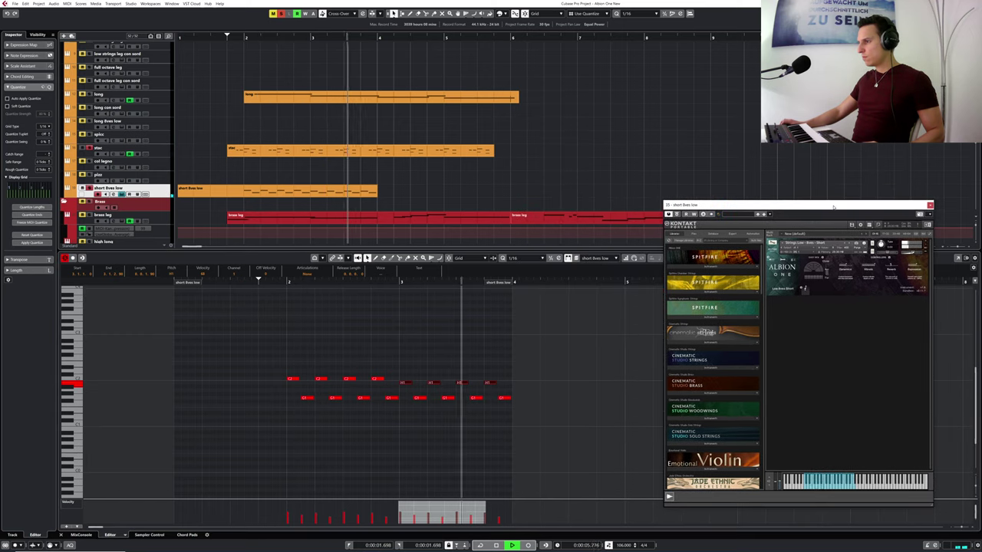
key(space)
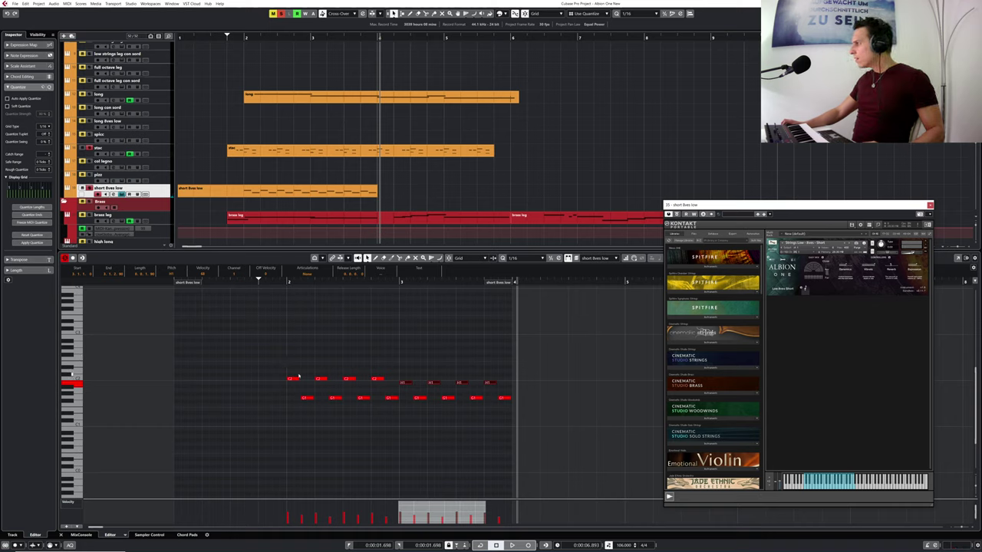
- Select all the short 8ves low notes in bars 2 and 3 and audition them from before bar 2
drag(265, 355, 537, 417)
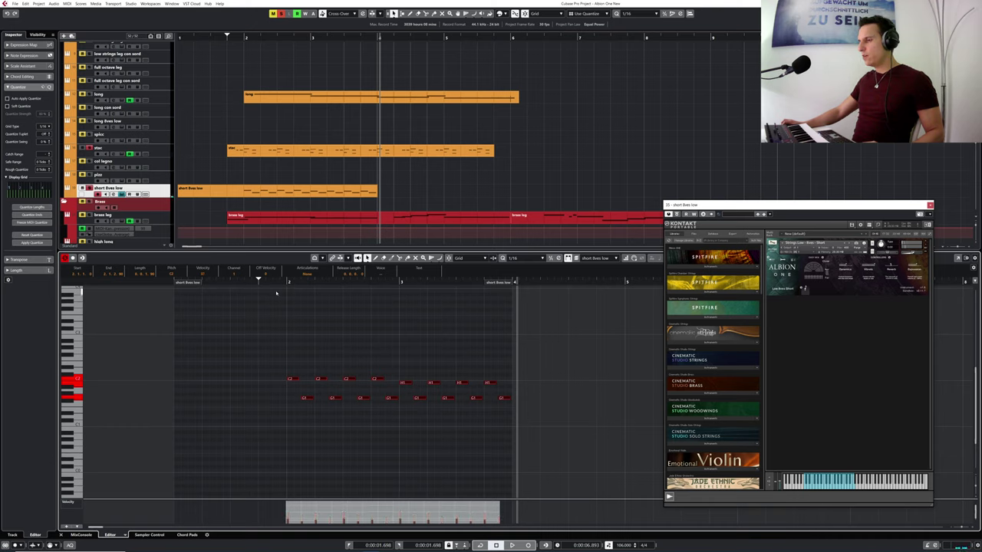
drag(282, 283, 271, 285)
key(space)
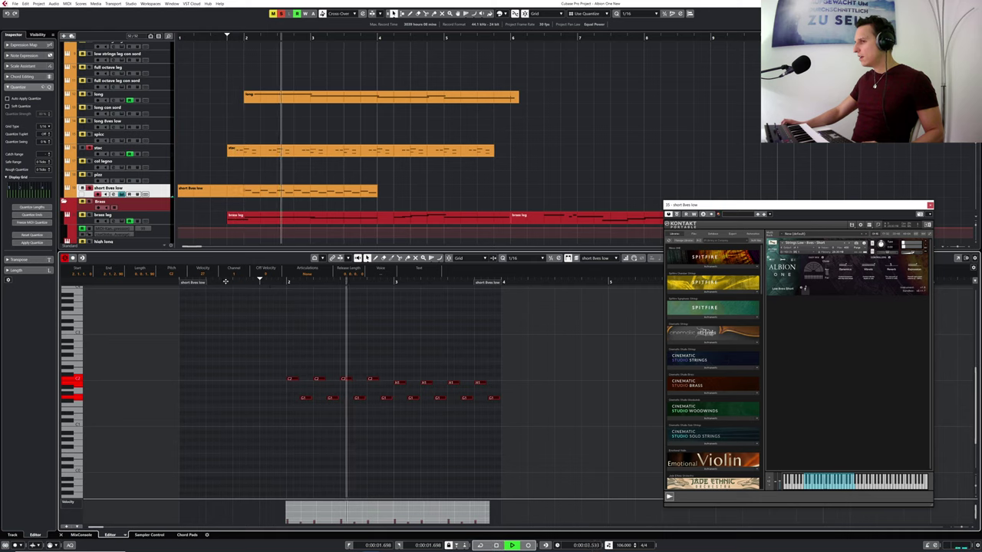
key(space)
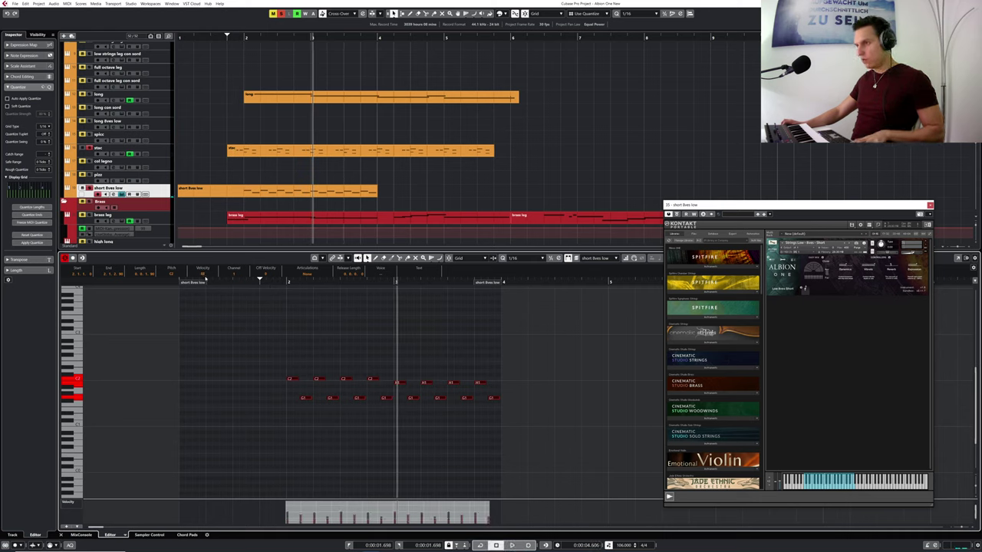
- Replay the two-bar short 8ves low figure against the stac part, starting just before bar 2
click(269, 283)
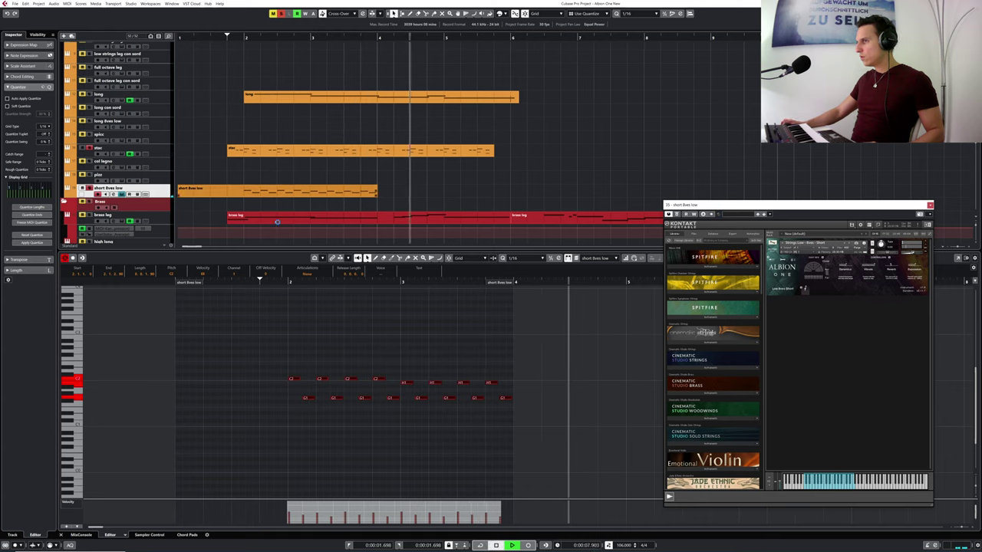
key(space)
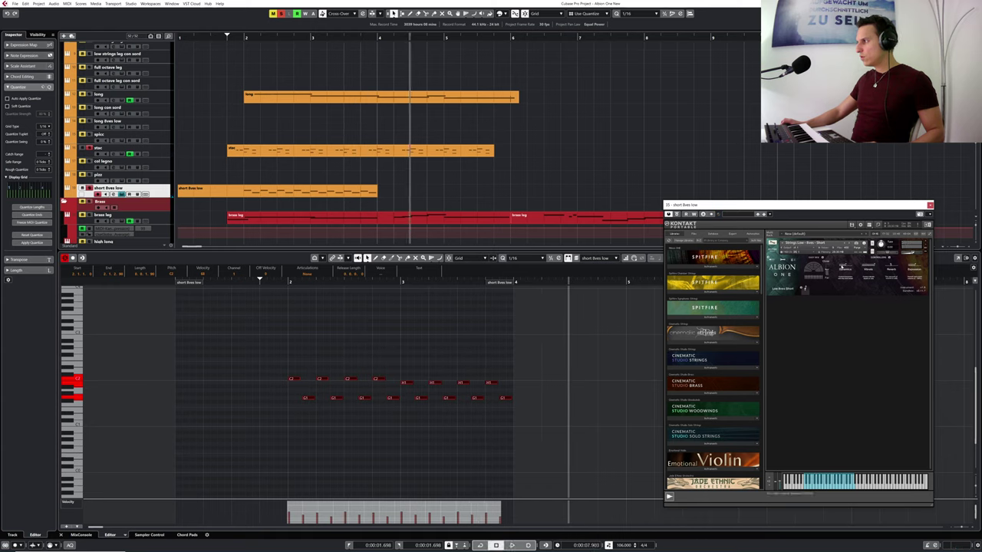
click(272, 284)
key(space)
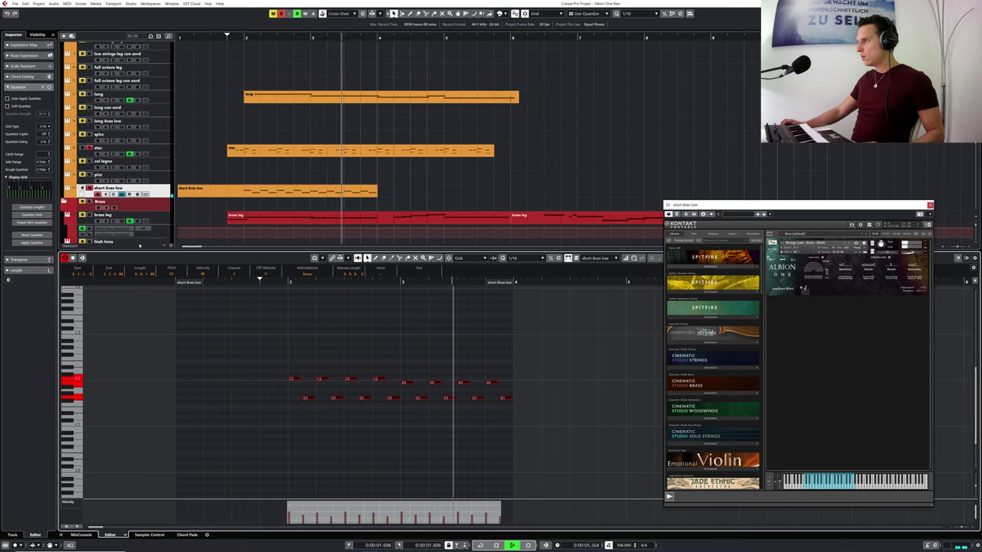
key(space)
- Compare the stac part with and without the short 8ves low line by toggling that track's solo around playback
click(228, 37)
key(space)
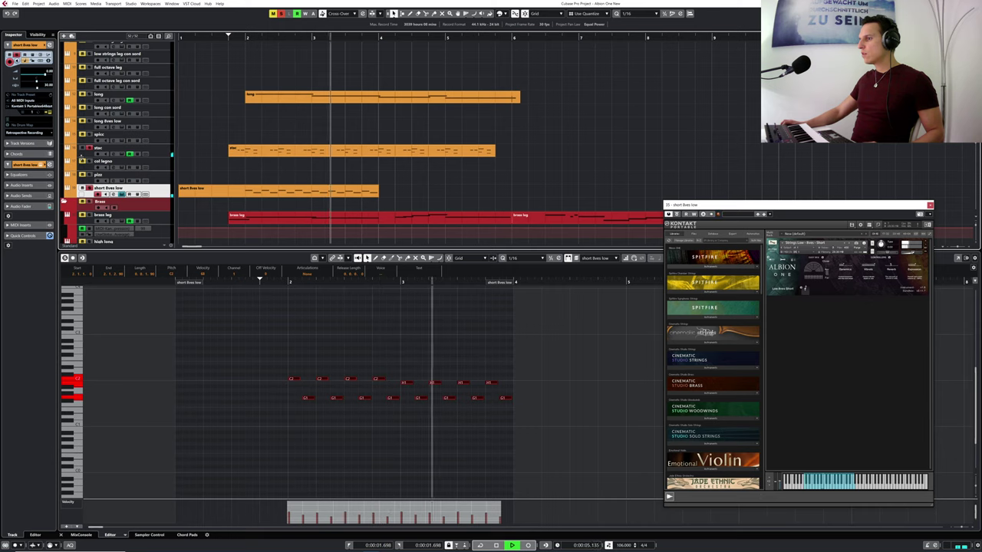
key(space)
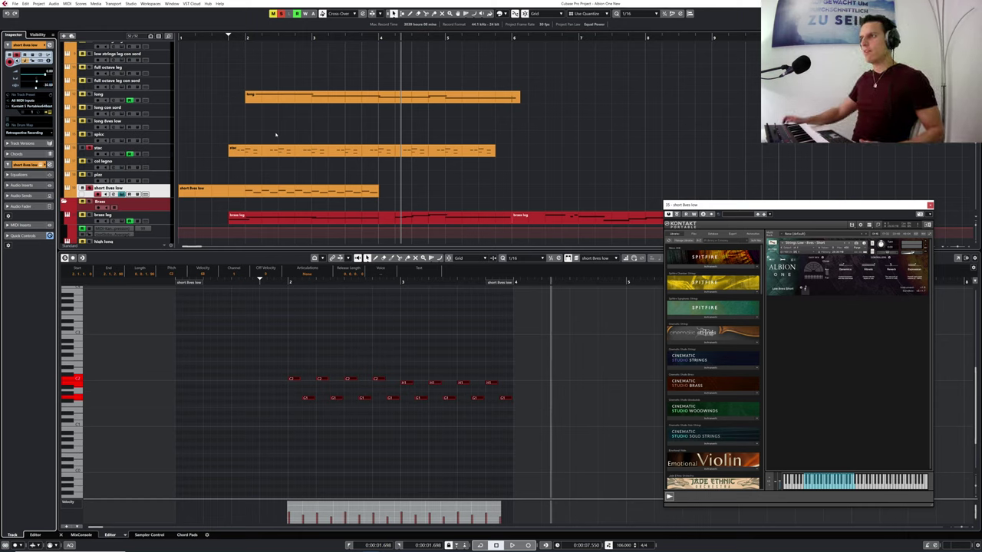
click(225, 37)
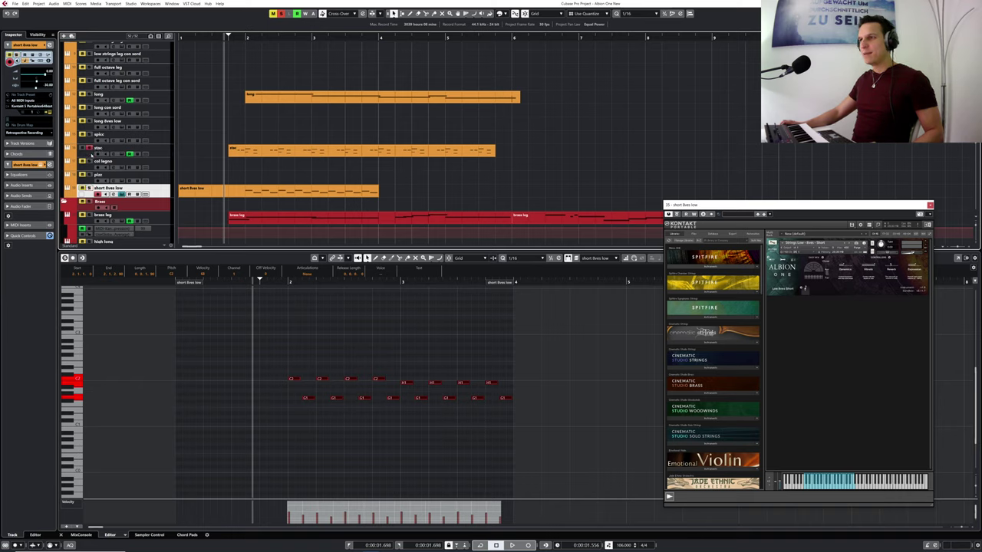
key(space)
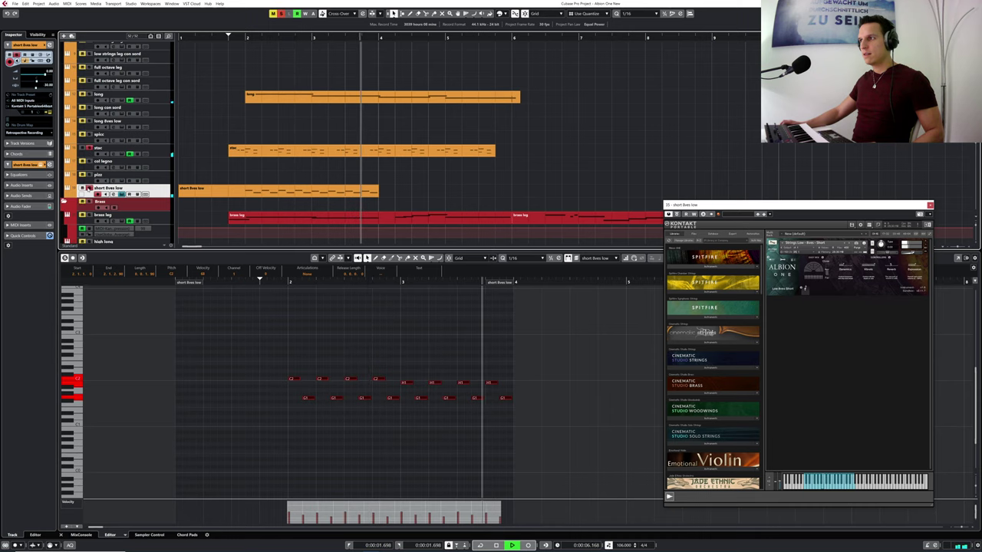
key(space)
- Duplicate the two-bar short 8ves low figure into bars 4 and 5
drag(287, 356, 548, 428)
drag(291, 379, 517, 381)
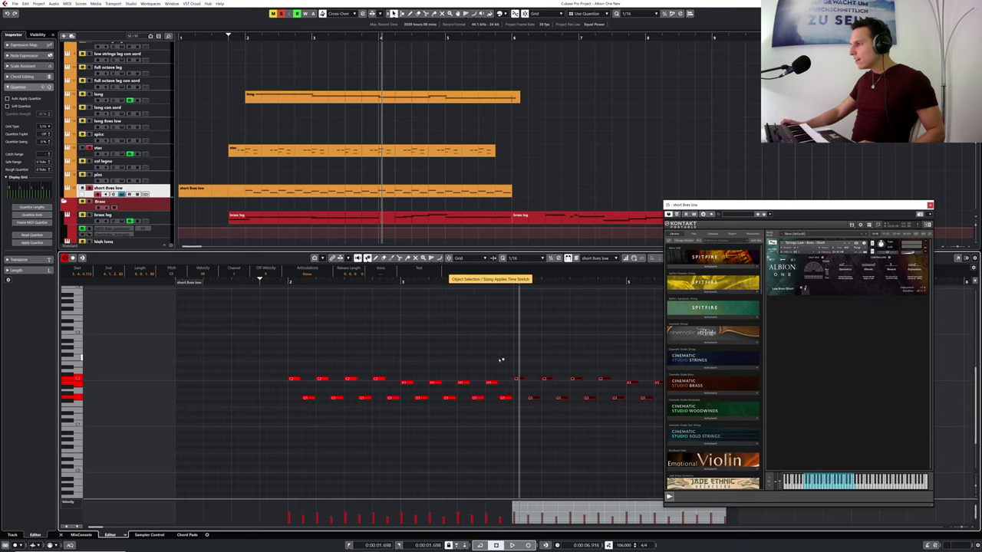
drag(407, 283, 408, 277)
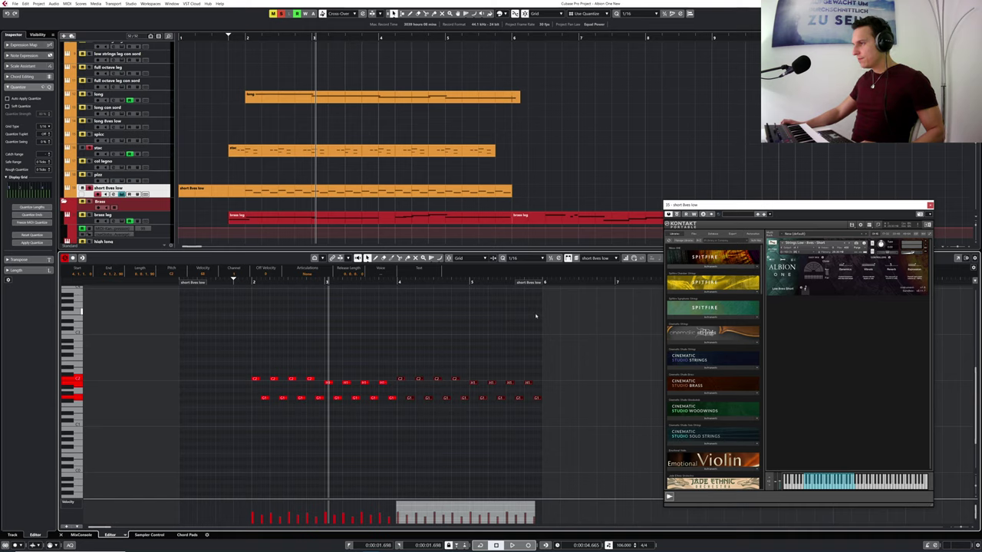
- Trim the empty start of the short 8ves low part to bar 2 and audition the four-bar line
drag(192, 283, 257, 292)
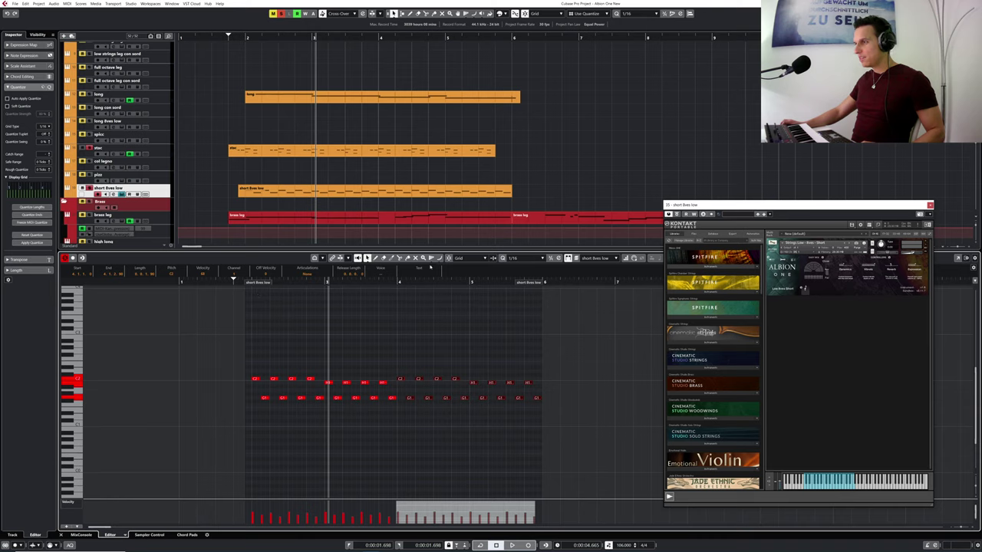
drag(252, 356, 549, 420)
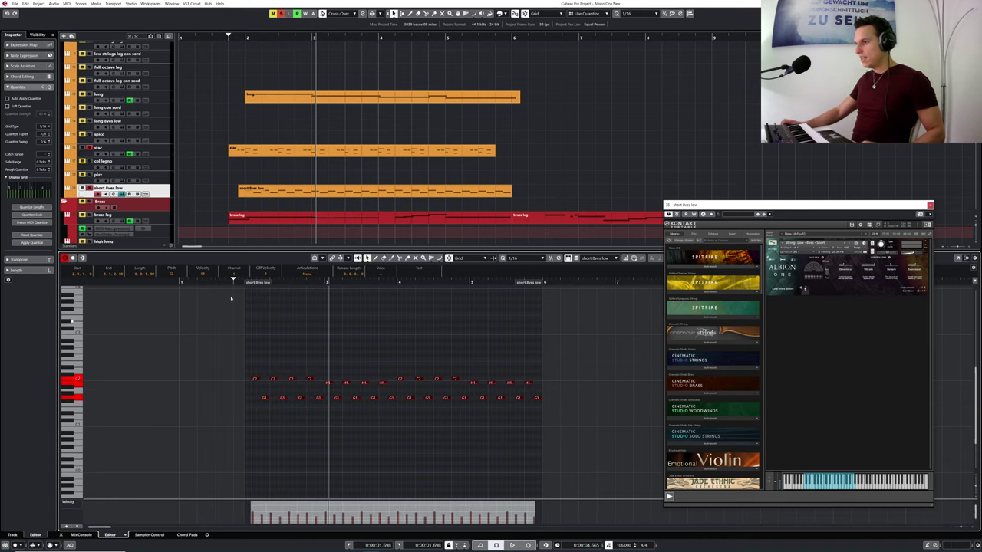
drag(258, 284, 240, 283)
key(space)
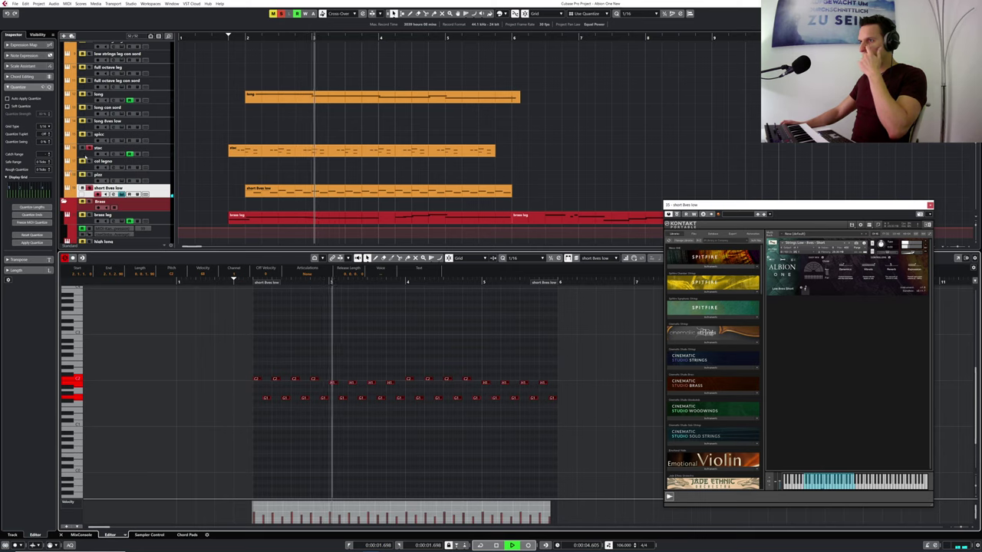
click(227, 187)
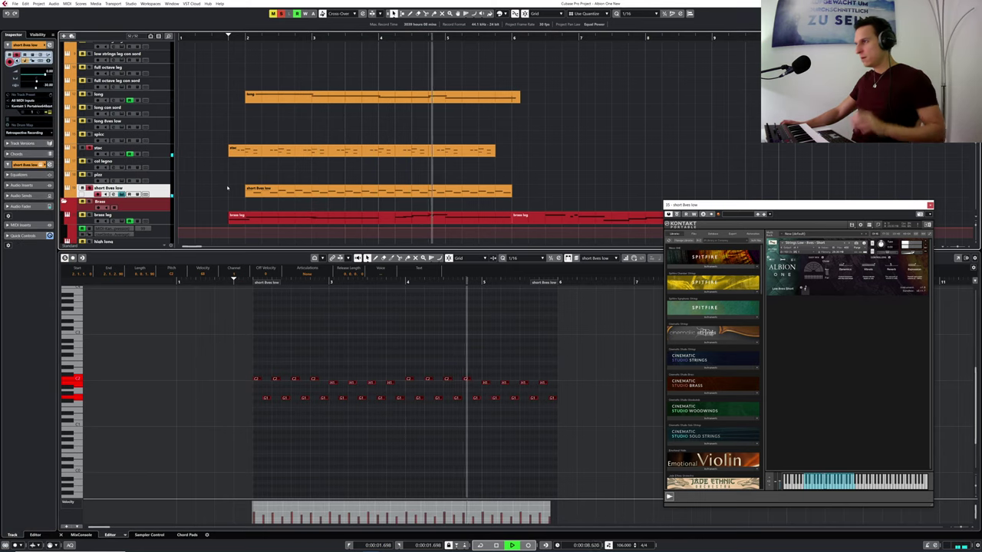
key(space)
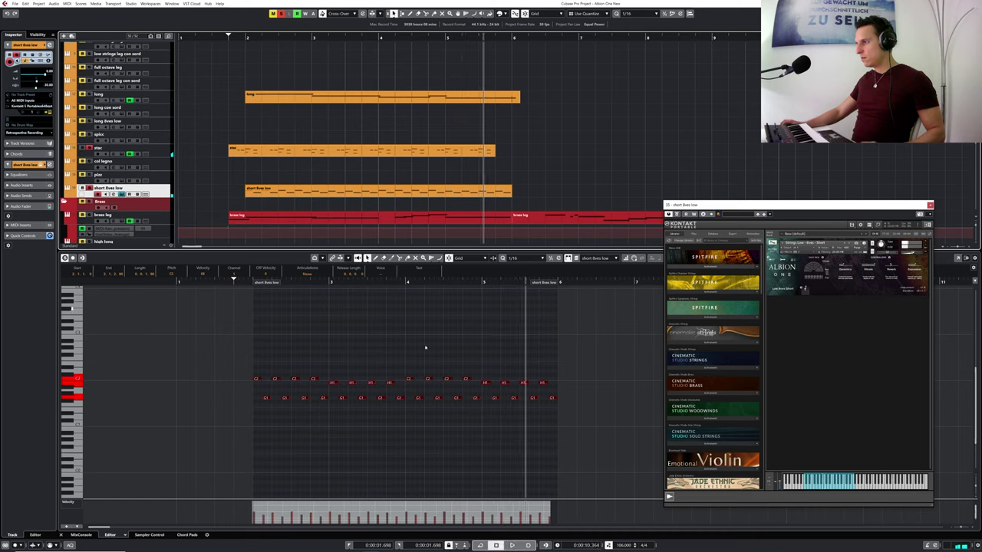
- Raise the four upper short 8ves low notes in bar 5 to C2 and audition the line
drag(485, 372, 558, 391)
key(Up)
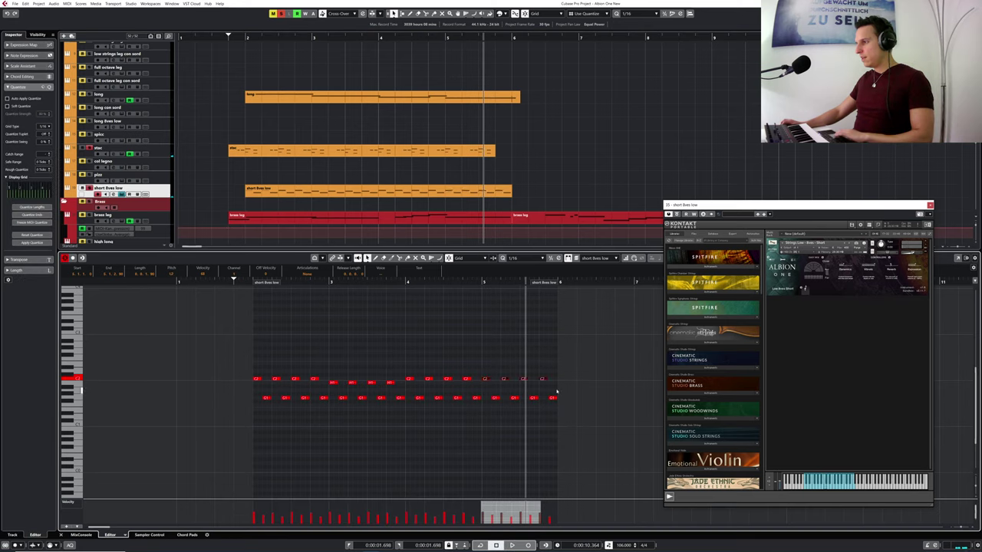
key(space)
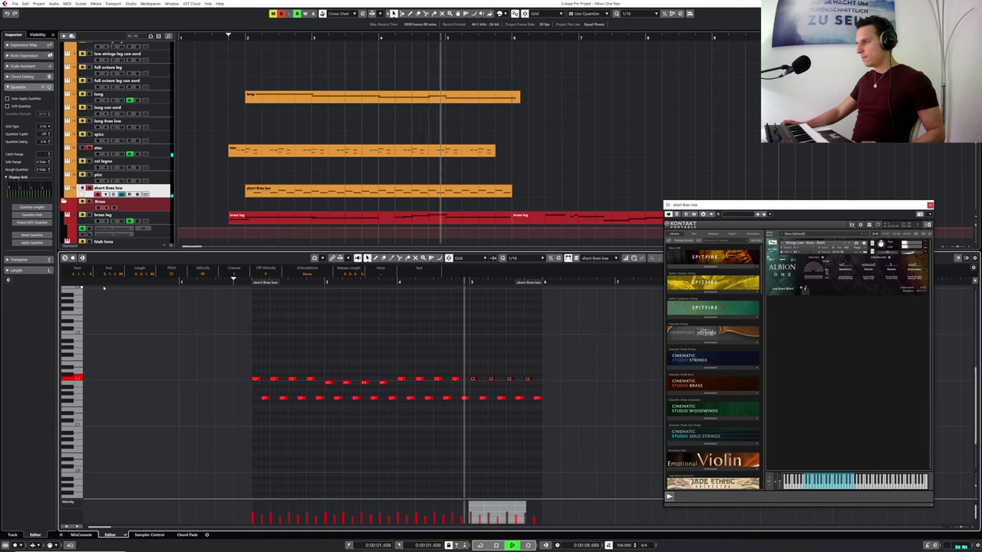
key(space)
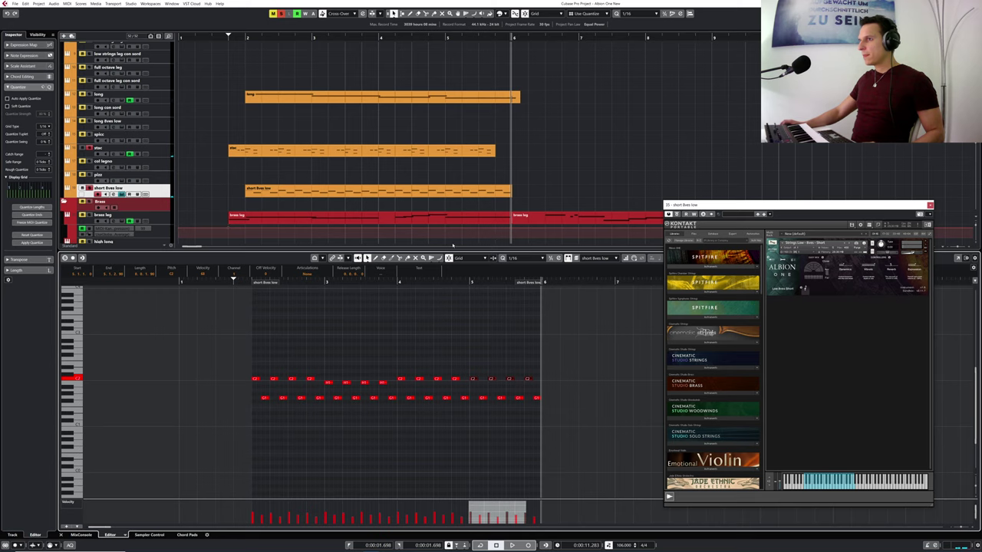
- Clear the string tracks' solos and close the short 8ves low instrument and the note editor
mouse_move(212, 39)
mouse_down()
mouse_move(181, 35)
mouse_move(195, 32)
mouse_up()
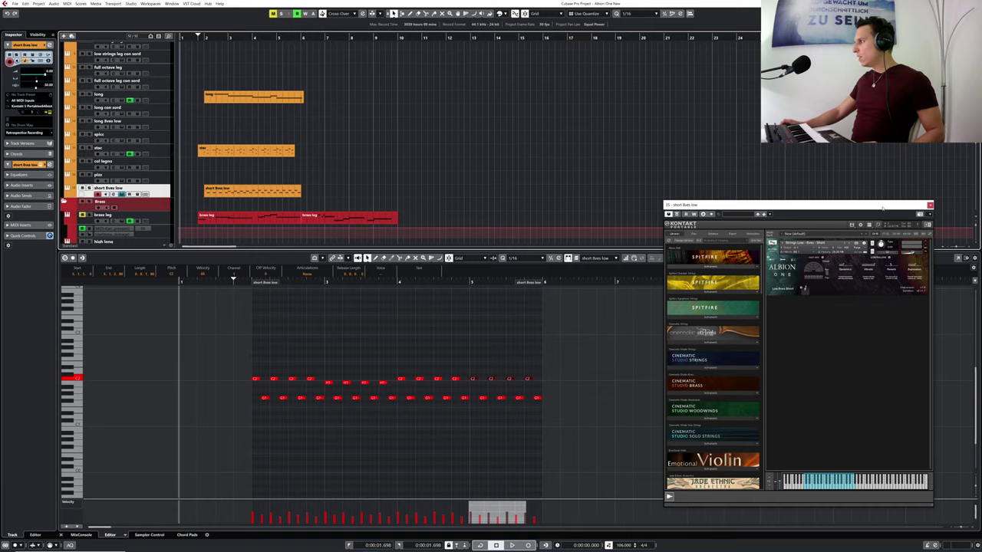
click(930, 205)
key(Return)
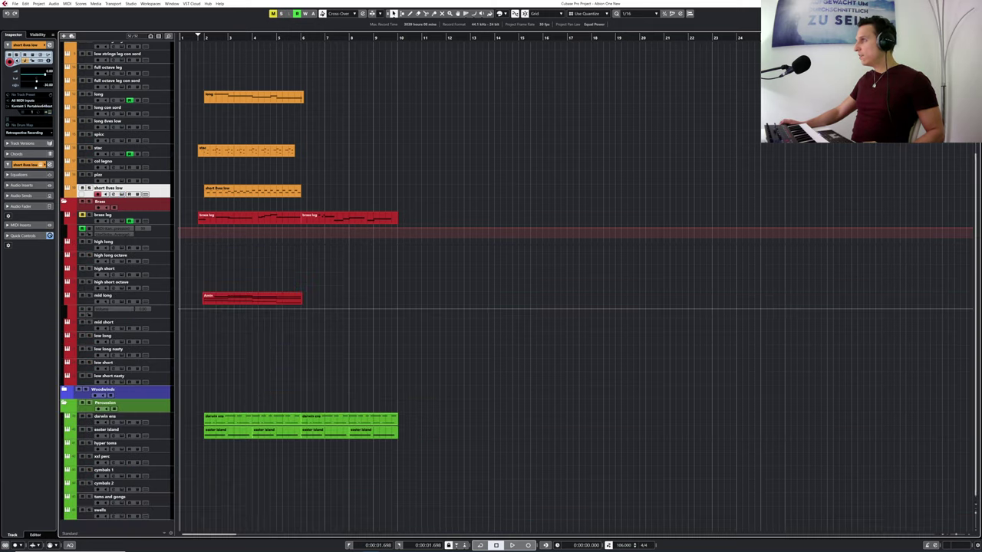
- Play the arrangement from the start and solo the stac track to hear it in isolation
key(space)
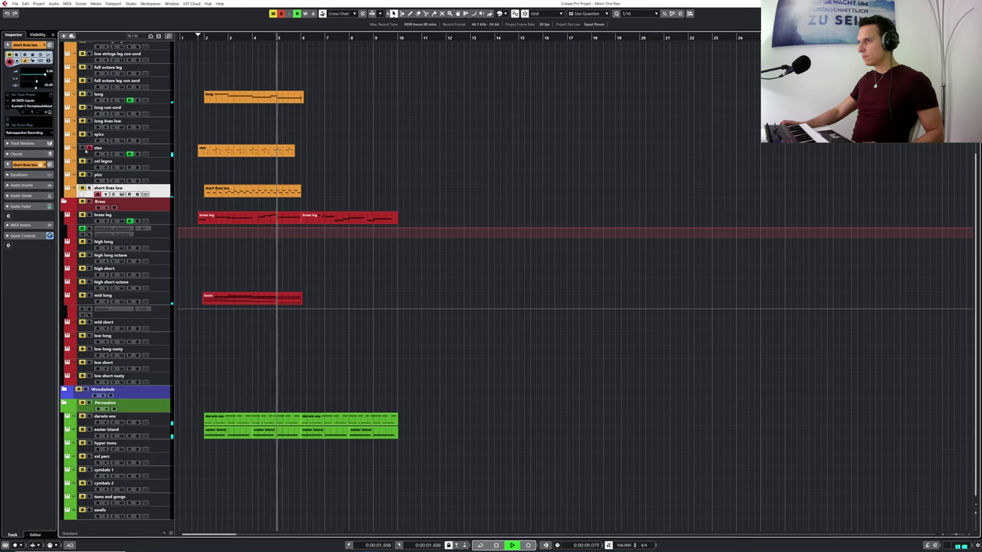
click(121, 155)
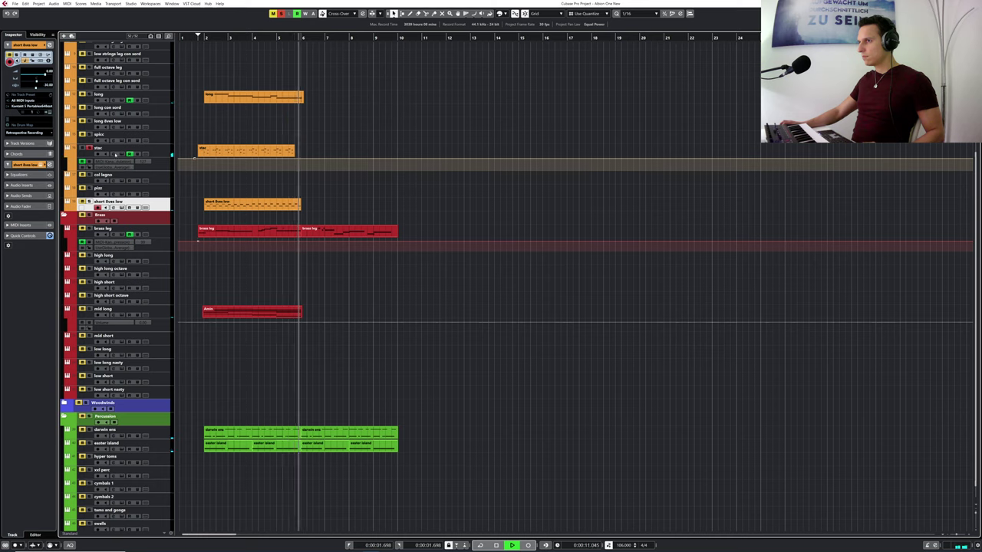
key(space)
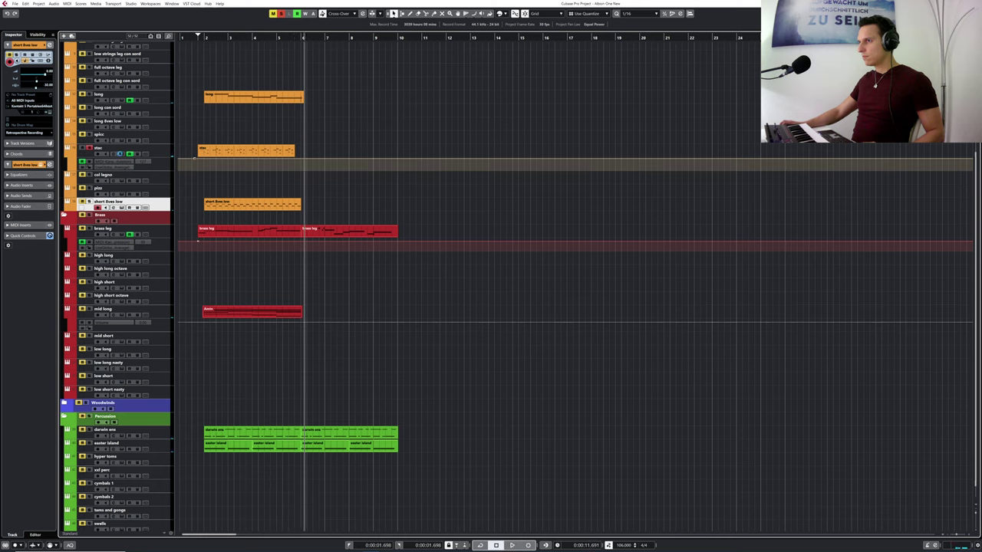
- Open the stac track's Kontakt instrument, play the full unsoloed arrangement with it in view, and close it
click(120, 154)
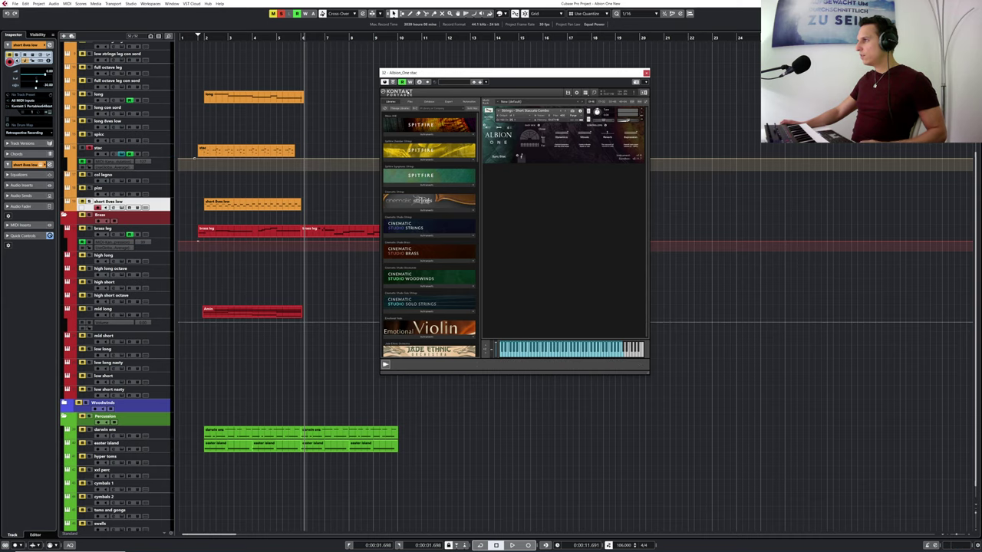
click(194, 37)
key(space)
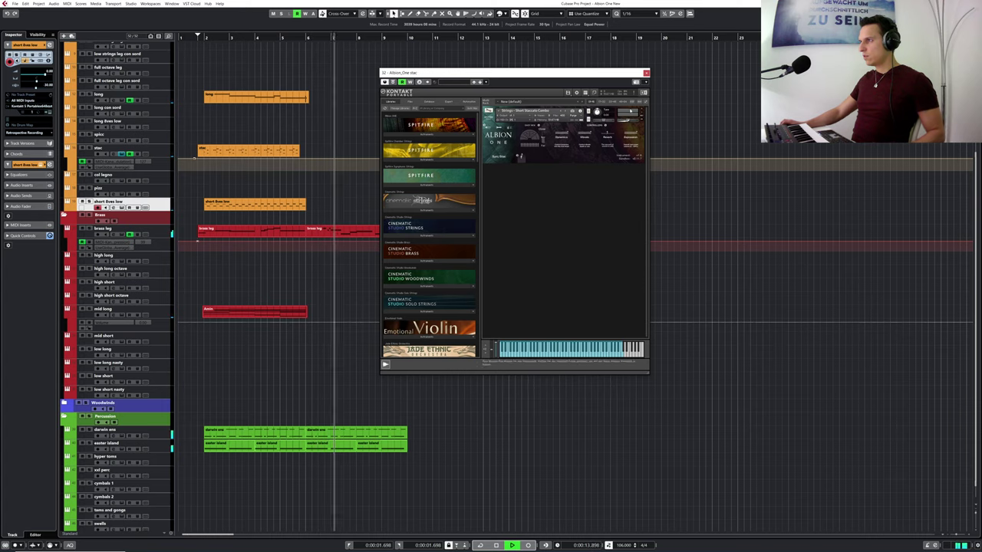
click(647, 73)
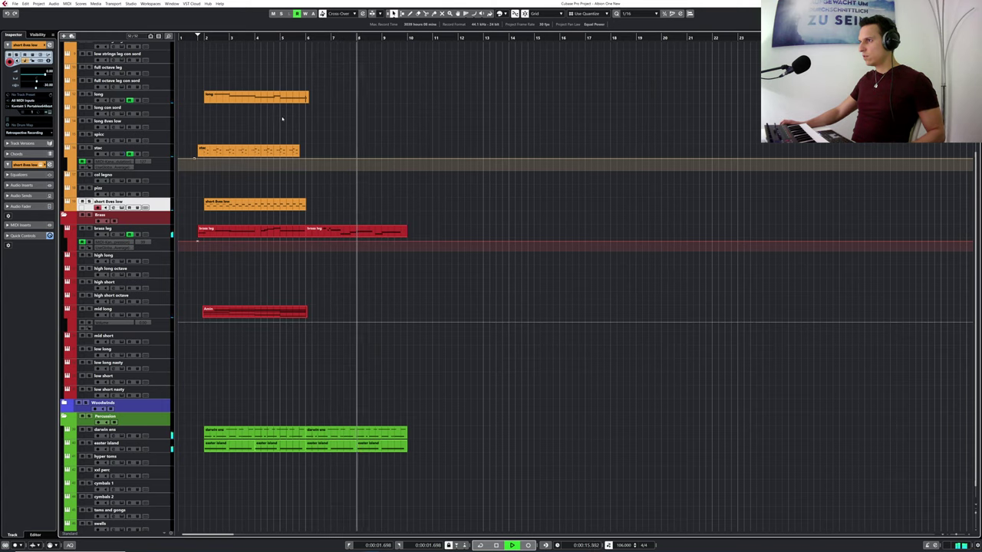
- Return to the start, collapse the stac track's automation lane, and select the stac part
drag(254, 38, 147, 76)
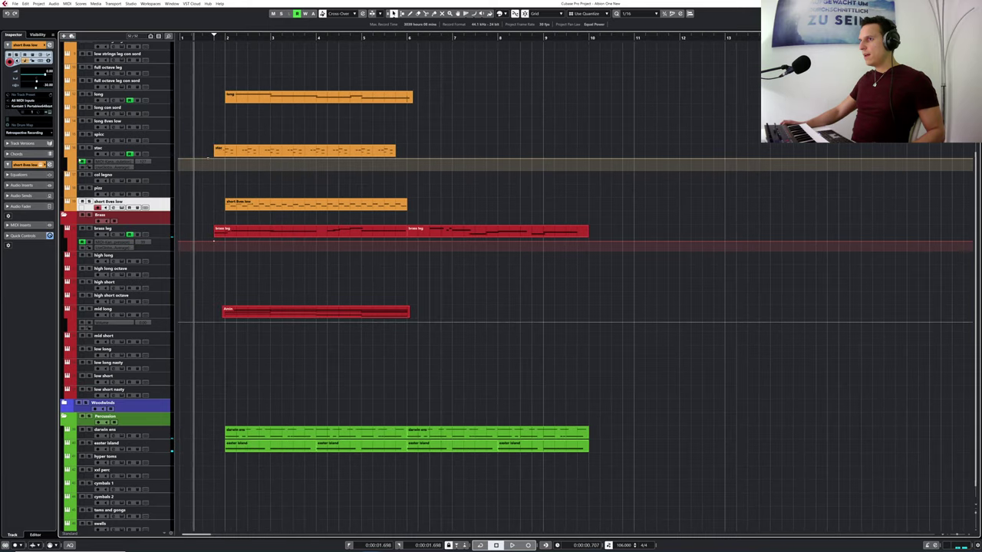
scroll(69, 154, down, 1)
click(227, 149)
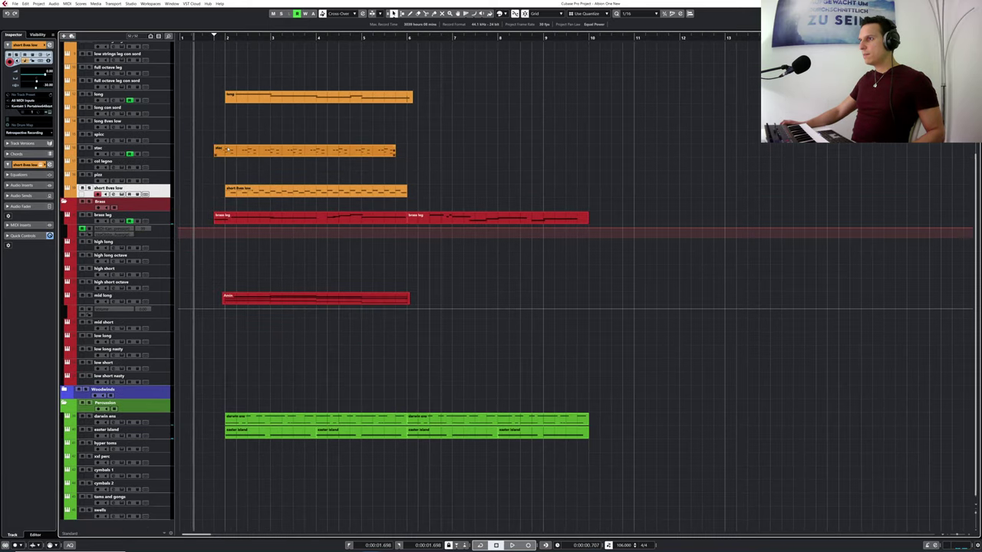
click(242, 151)
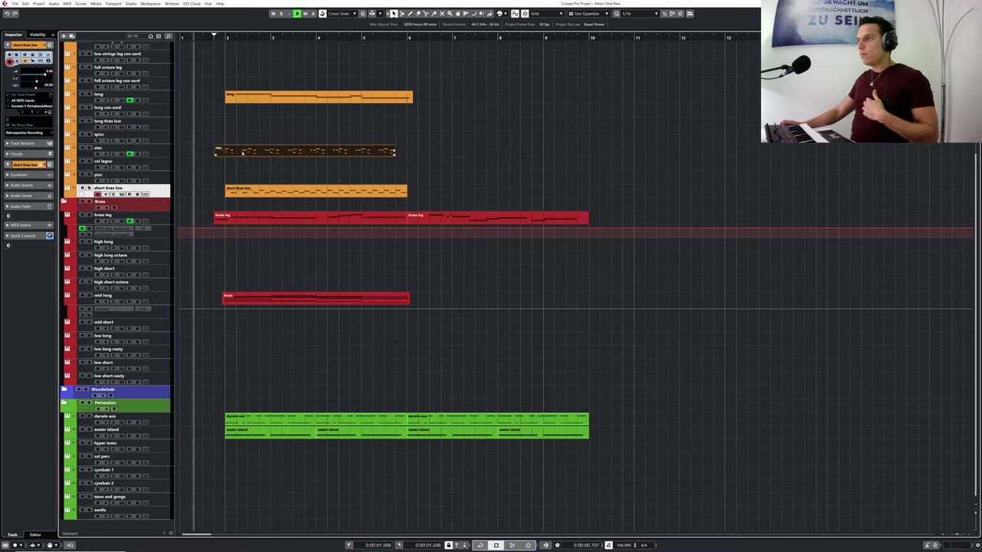
- Delete the repeated G2 pair just before beat 3 of bar 2 in the stac part and play it back with brass leg muted
double_click(242, 151)
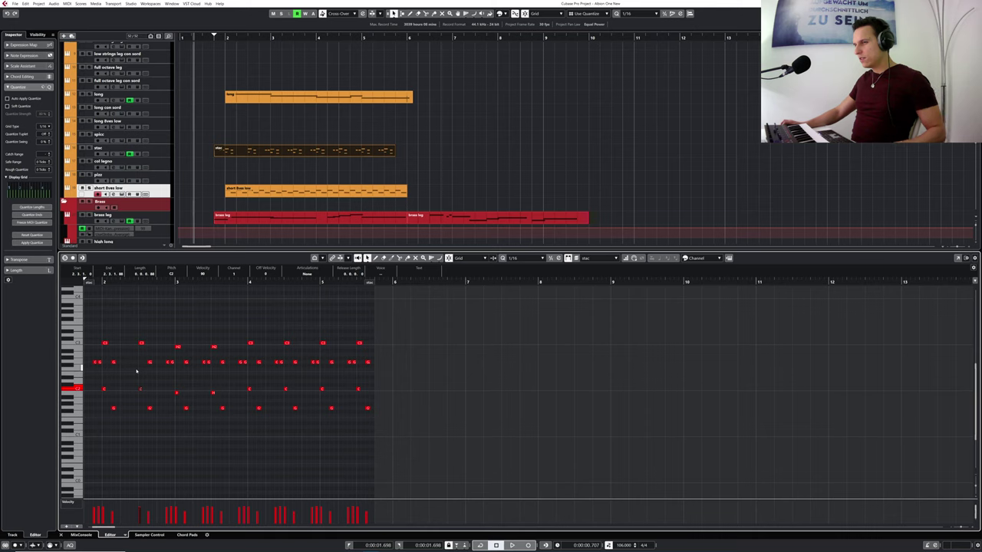
drag(212, 38, 212, 43)
key(space)
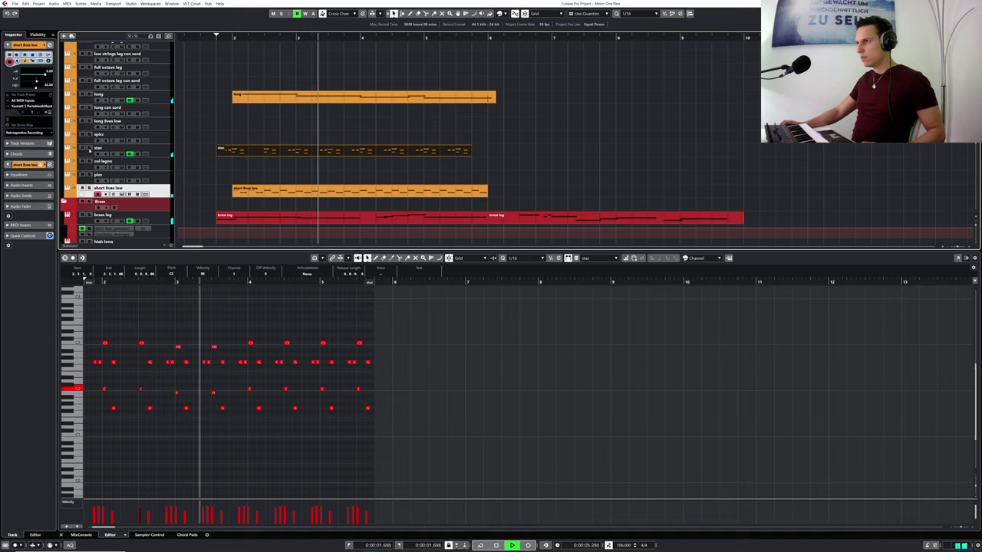
key(space)
click(204, 37)
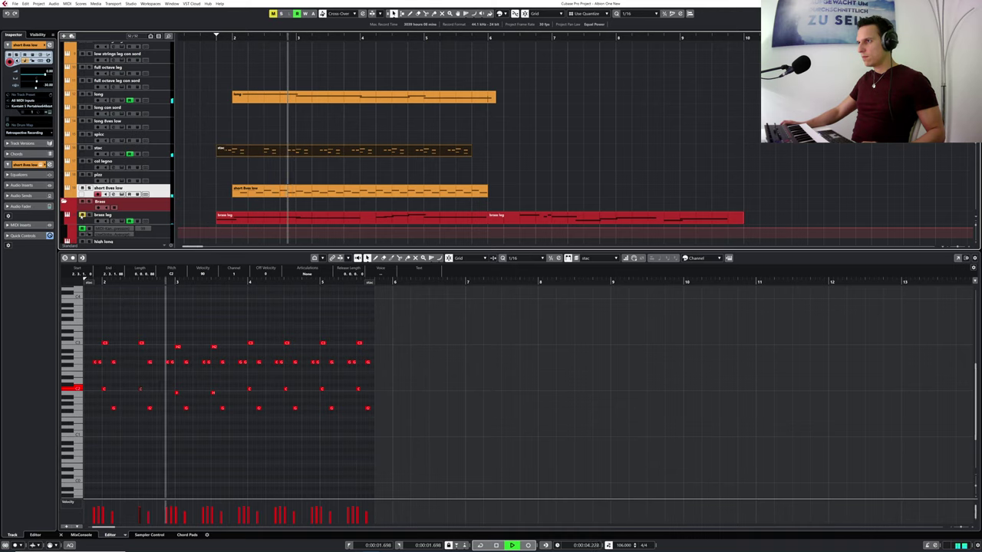
key(space)
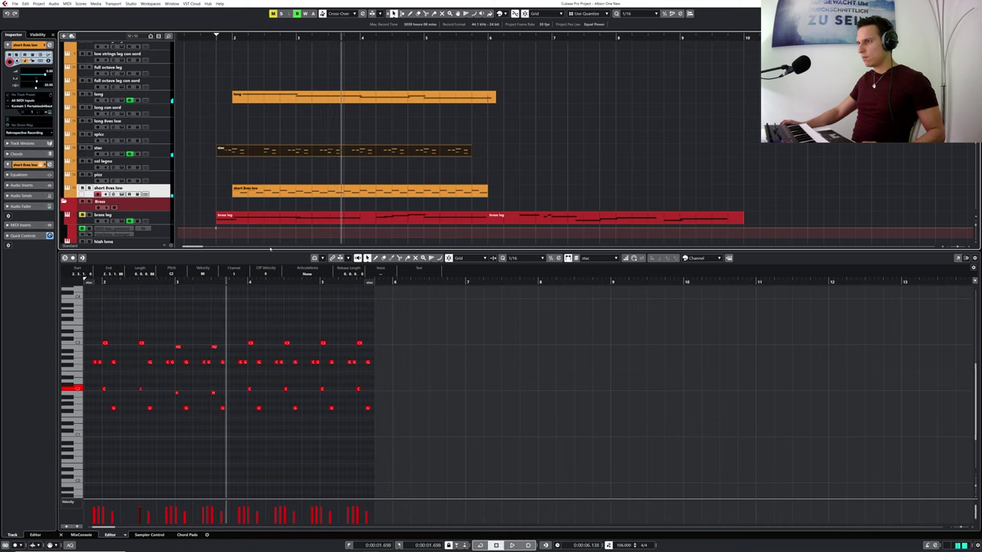
- Delete the repeated G2 pair just before beat 3 of bar 3 in the stac part and play the figure from the start
click(211, 366)
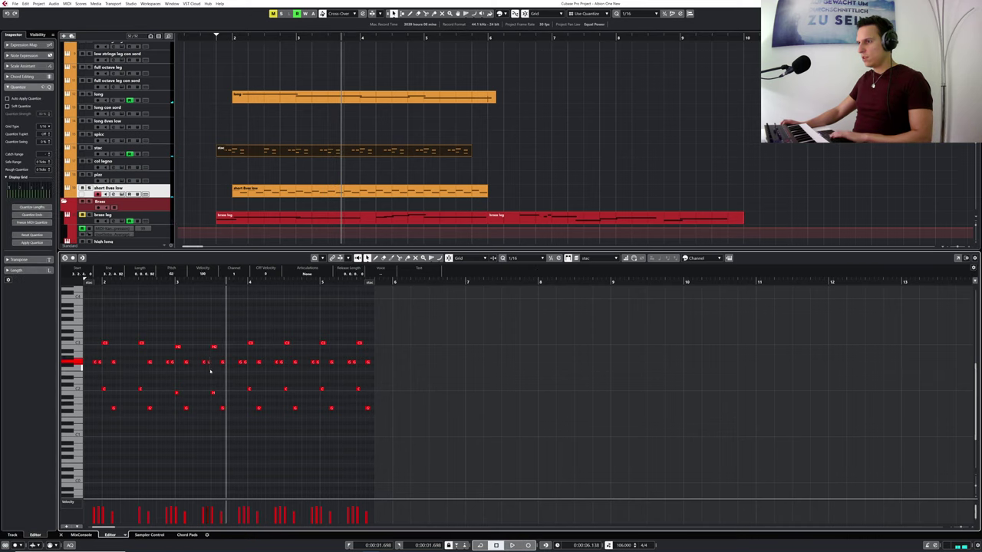
drag(121, 282, 85, 283)
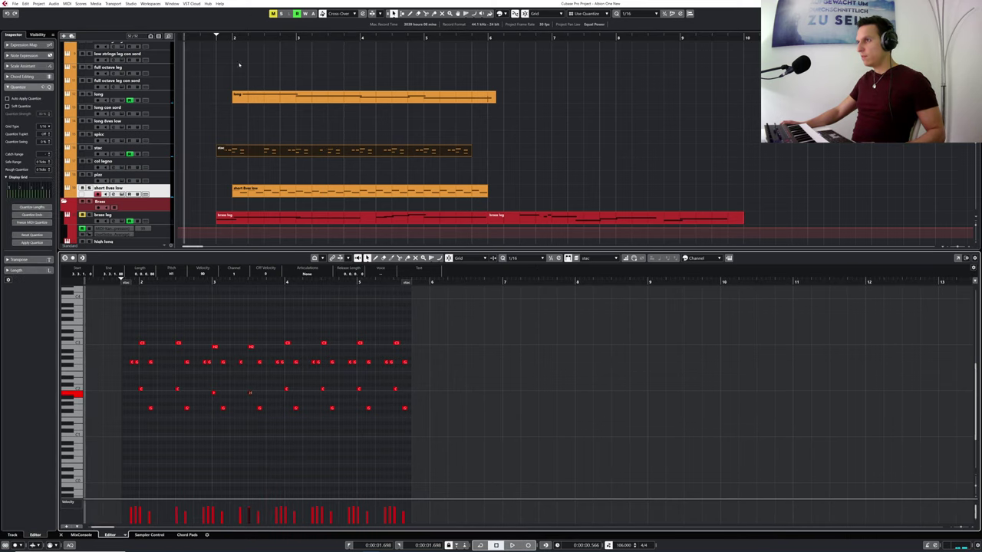
key(space)
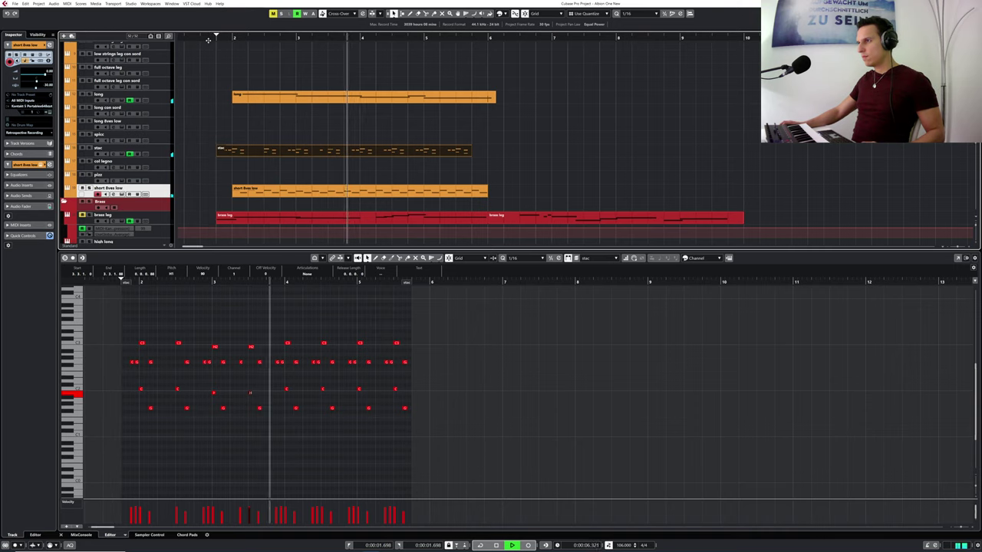
click(242, 367)
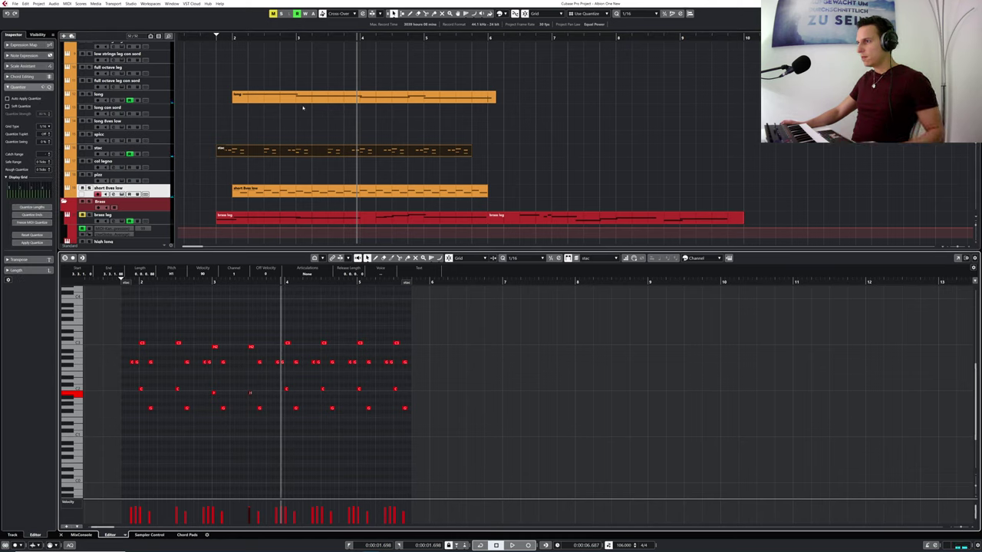
drag(212, 39, 213, 46)
key(space)
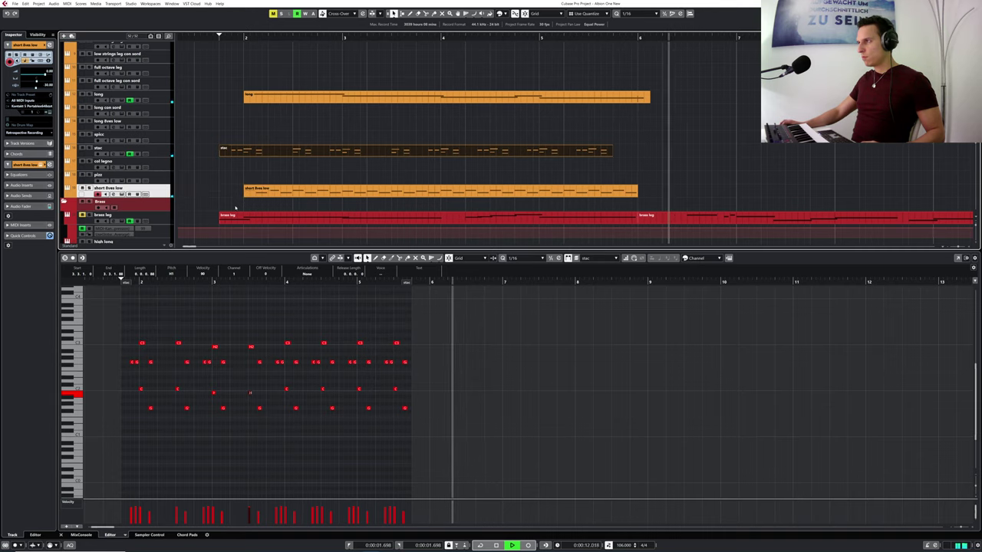
key(space)
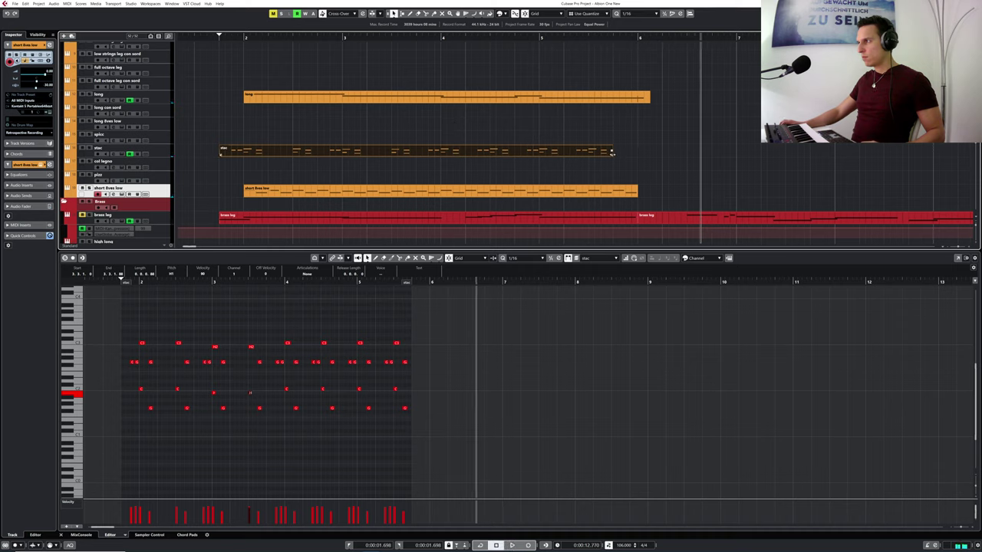
- Duplicate the four-bar stac and short 8ves low parts so that each copy directly follows its original
drag(612, 154, 635, 158)
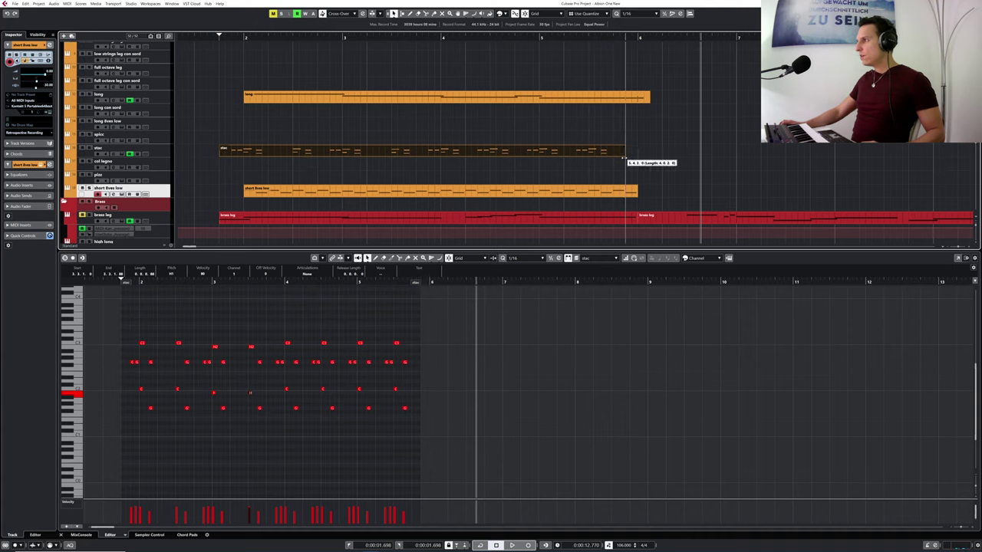
drag(625, 159, 619, 159)
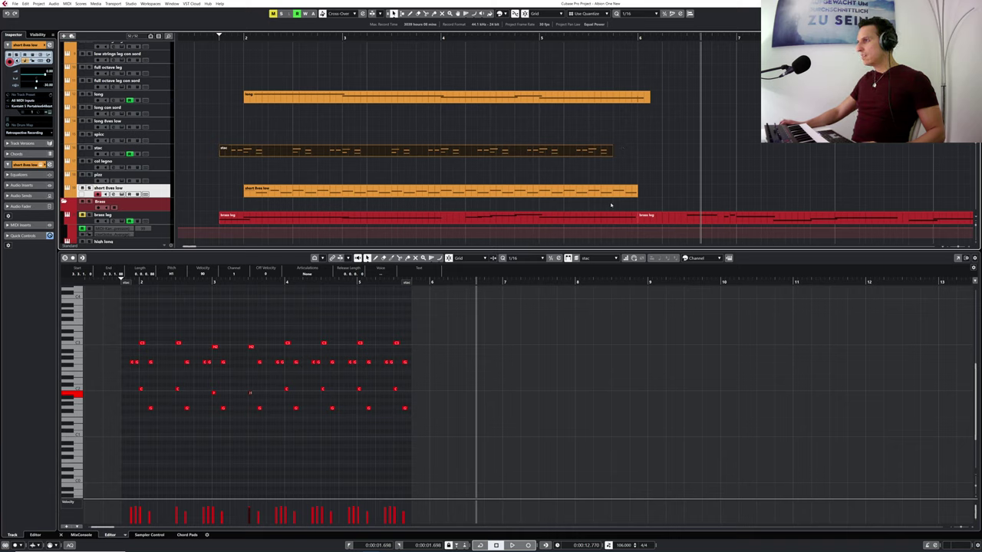
drag(611, 153, 623, 153)
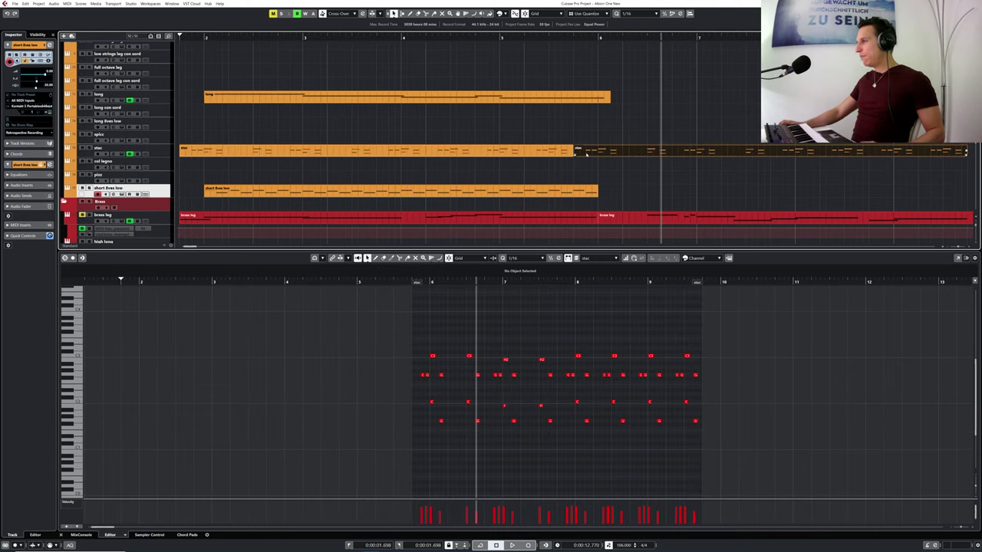
drag(502, 37, 481, 33)
drag(377, 194, 393, 195)
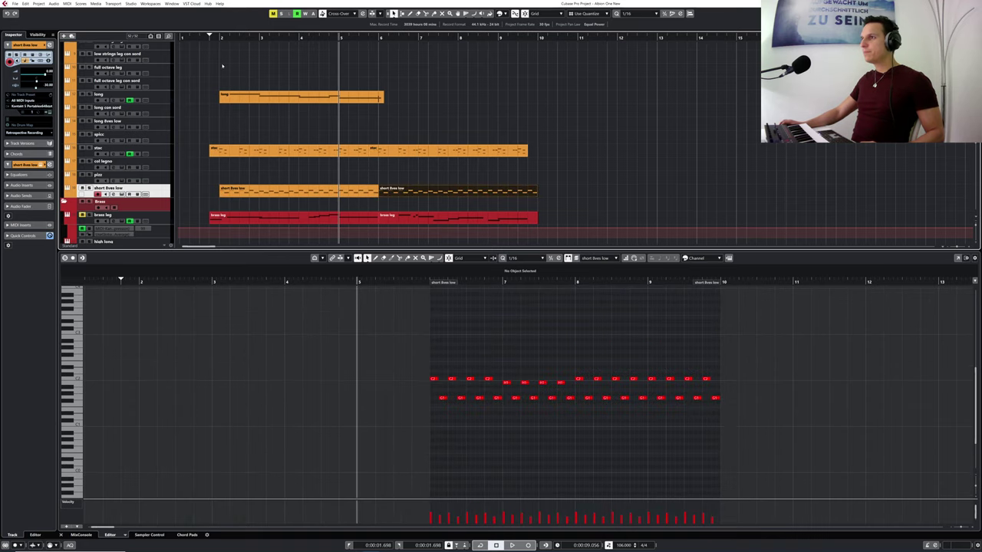
- Close the note editor and collapse the automation lanes of the brass leg and mid long tracks
click(61, 536)
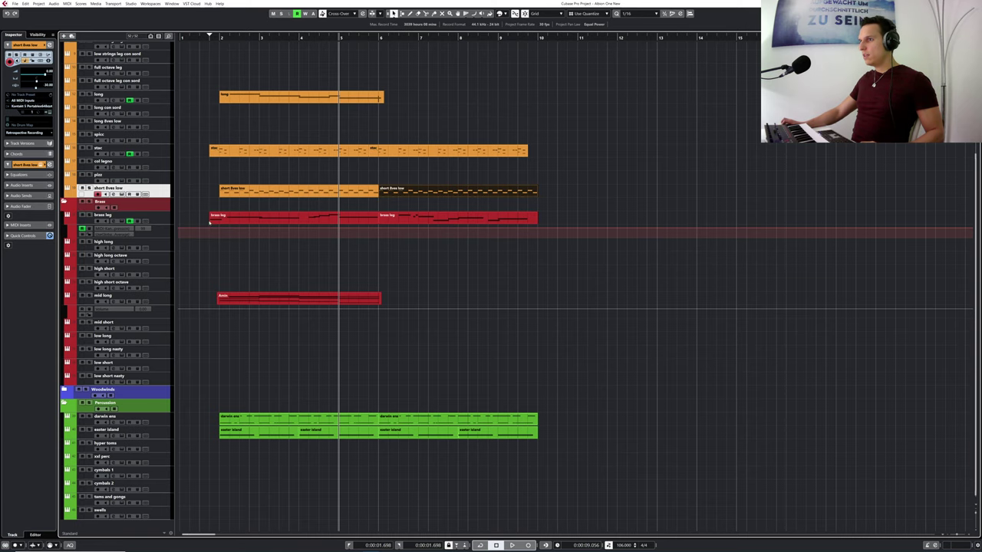
scroll(204, 218, up, 5)
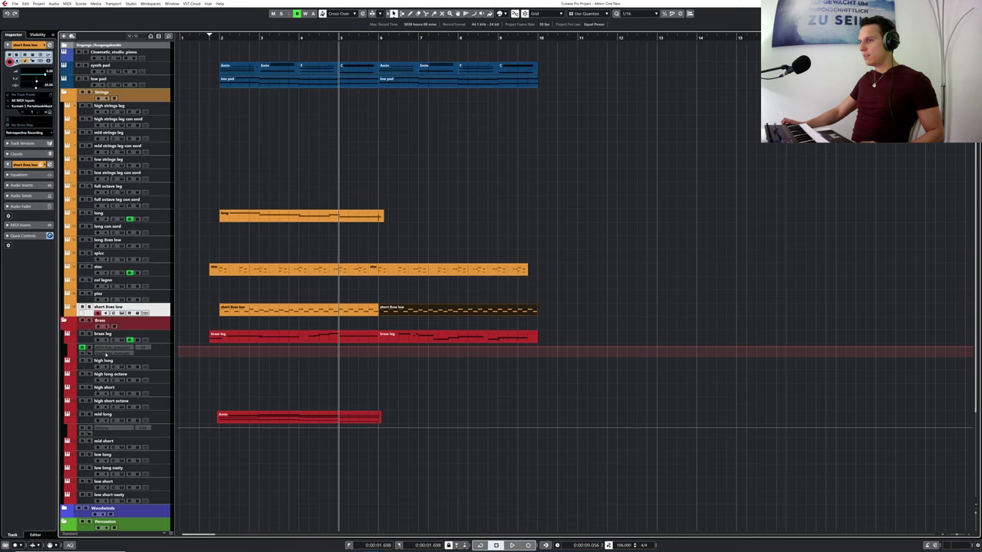
click(112, 353)
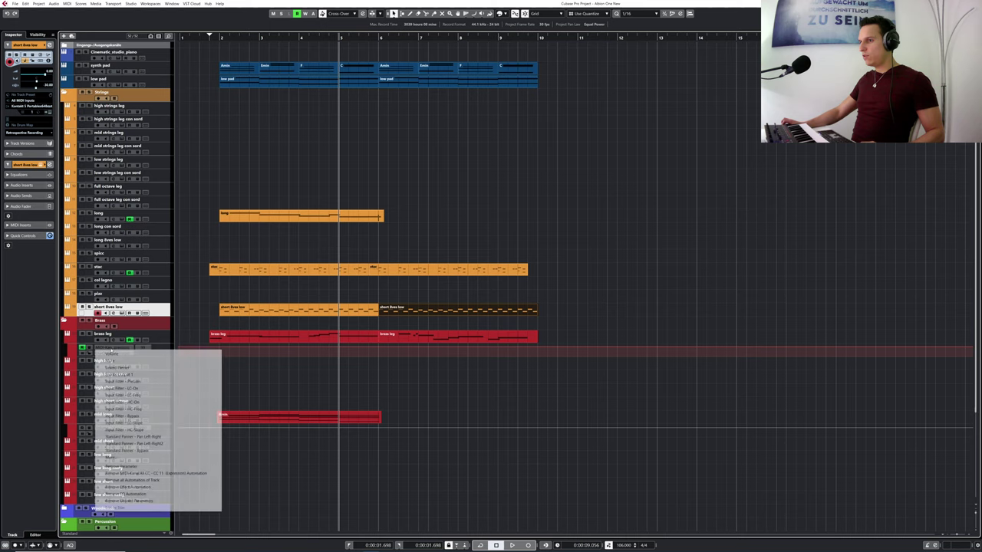
click(66, 342)
click(67, 341)
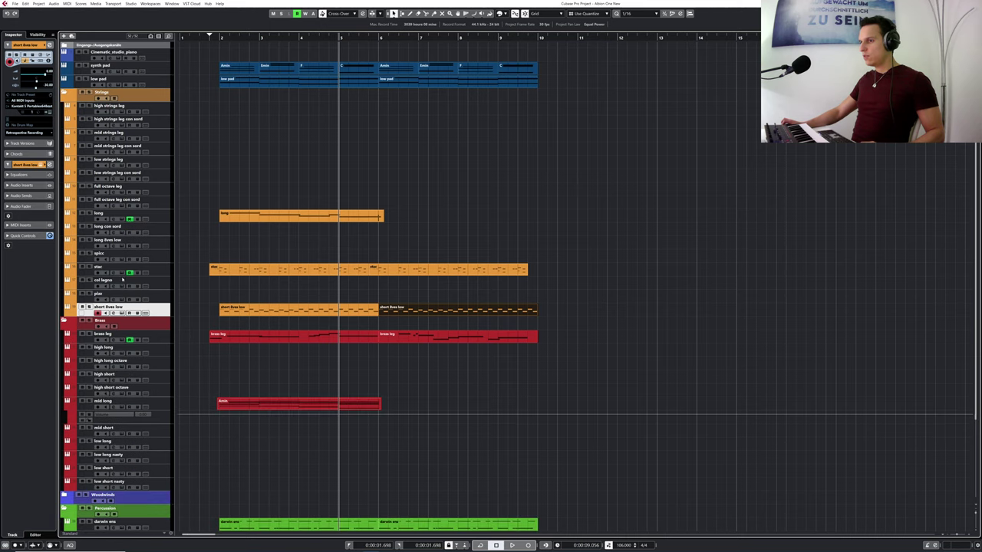
click(67, 408)
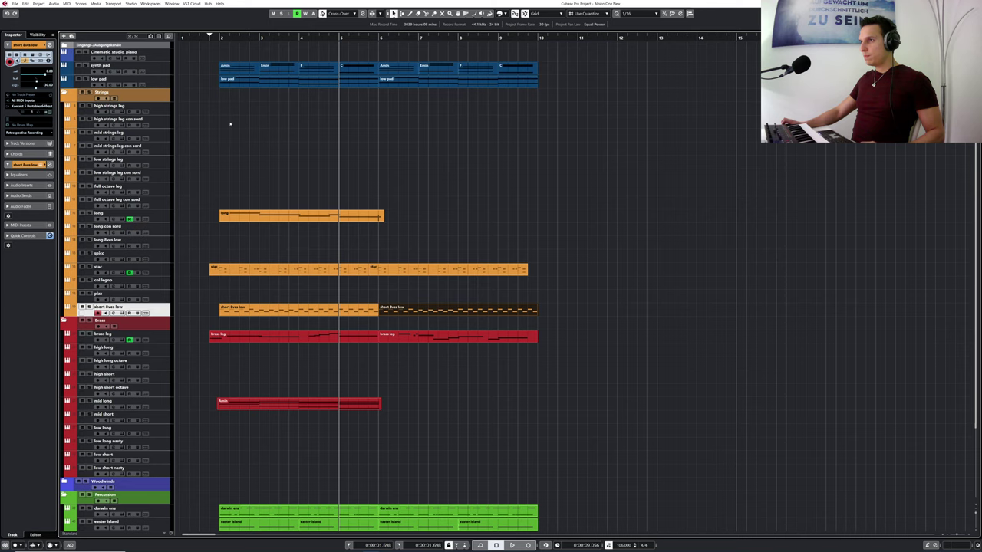
- Save the project and return the playhead to the start of the timeline
click(14, 4)
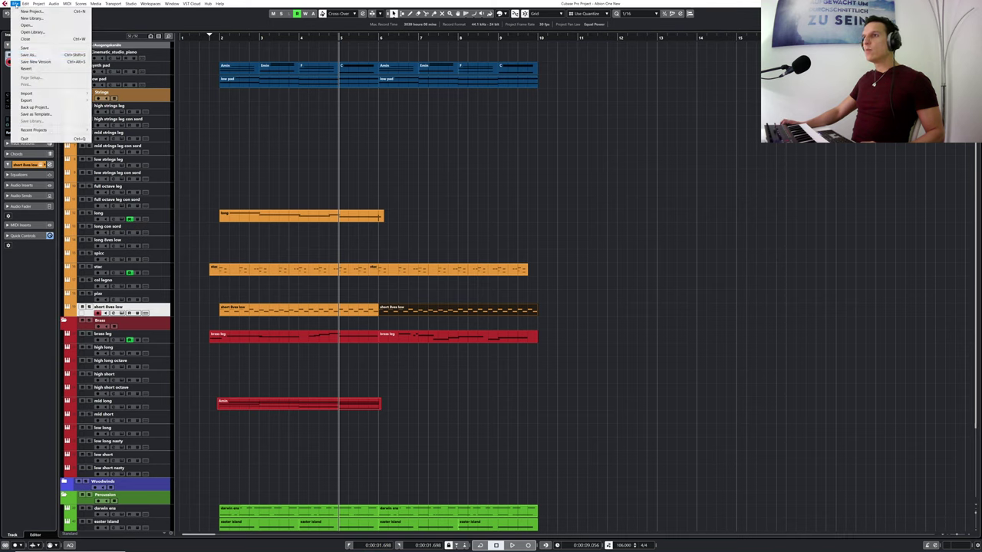
click(41, 45)
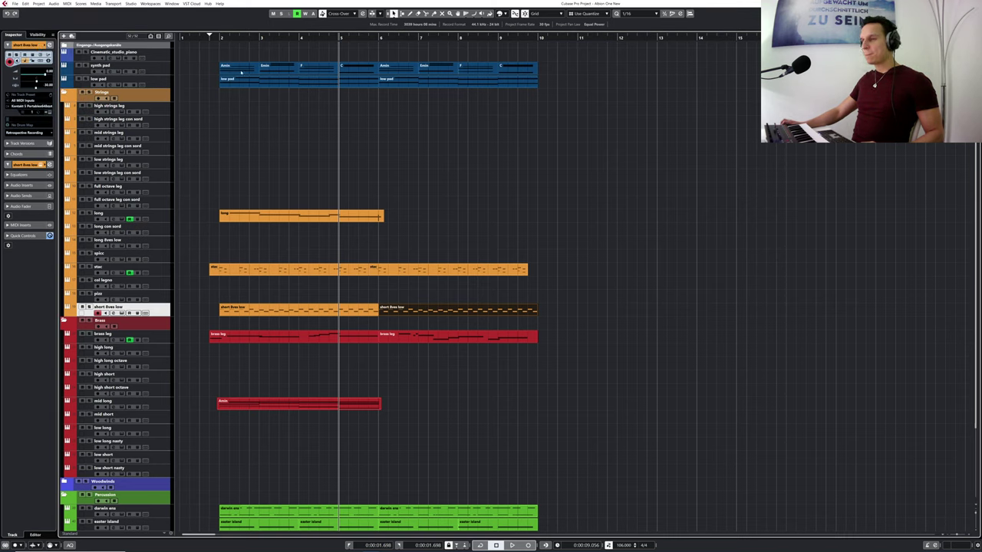
drag(215, 38, 162, 38)
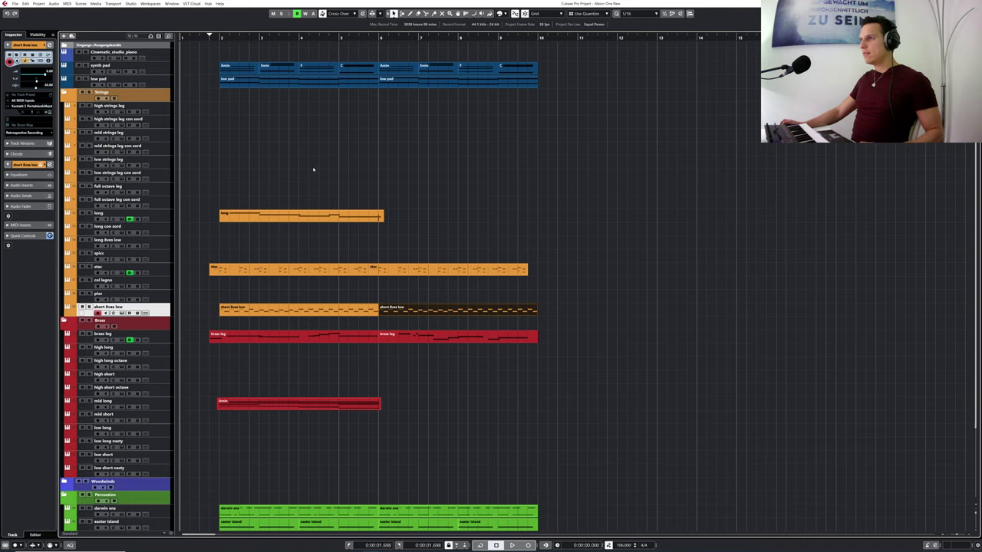
- Select all parts on every track and move them two bars later, so the arrangement begins at bar 4
drag(194, 54, 579, 497)
scroll(478, 243, up, 3)
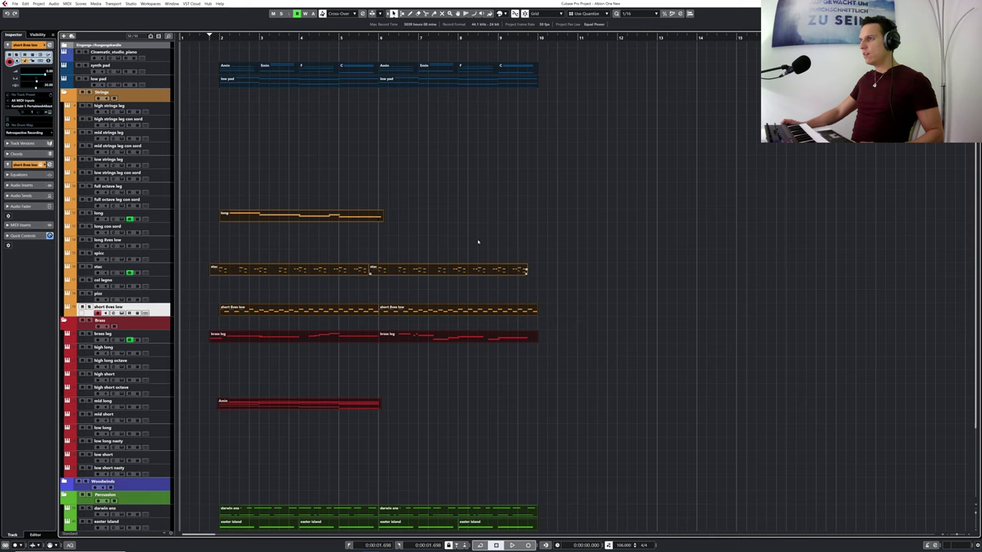
drag(234, 69, 314, 69)
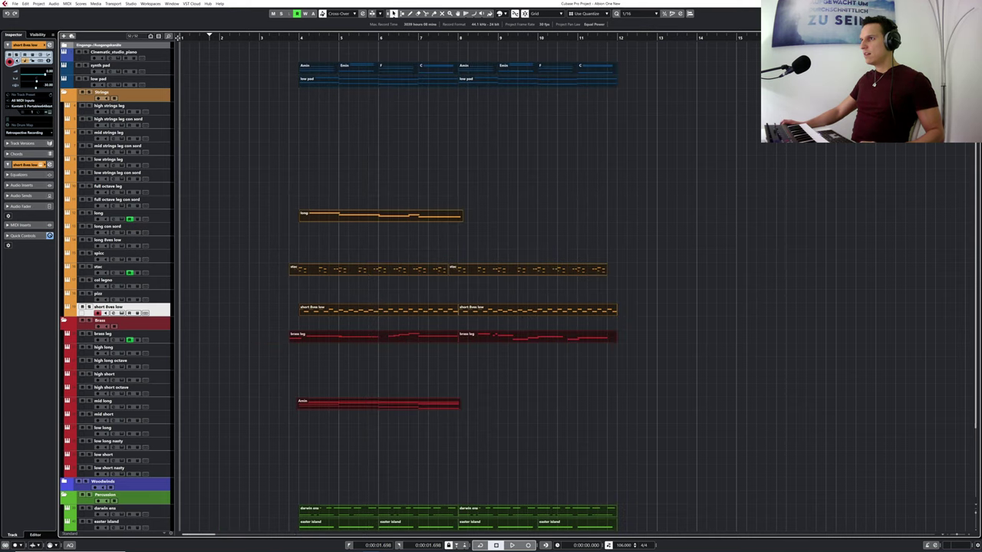
- Play the shifted arrangement, then restart from the beginning to listen to the empty lead-in and the entry at bar 4
key(space)
click(199, 55)
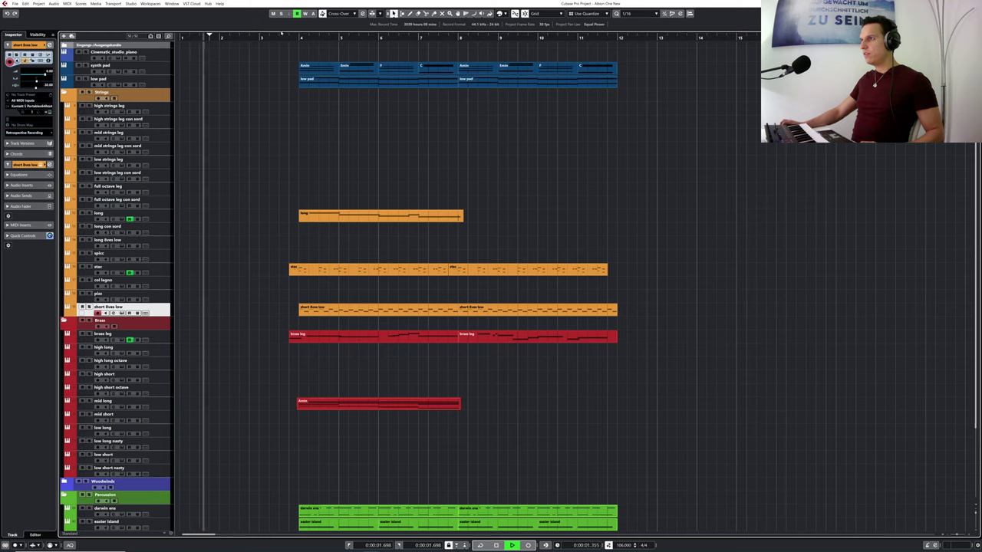
key(space)
key(space)
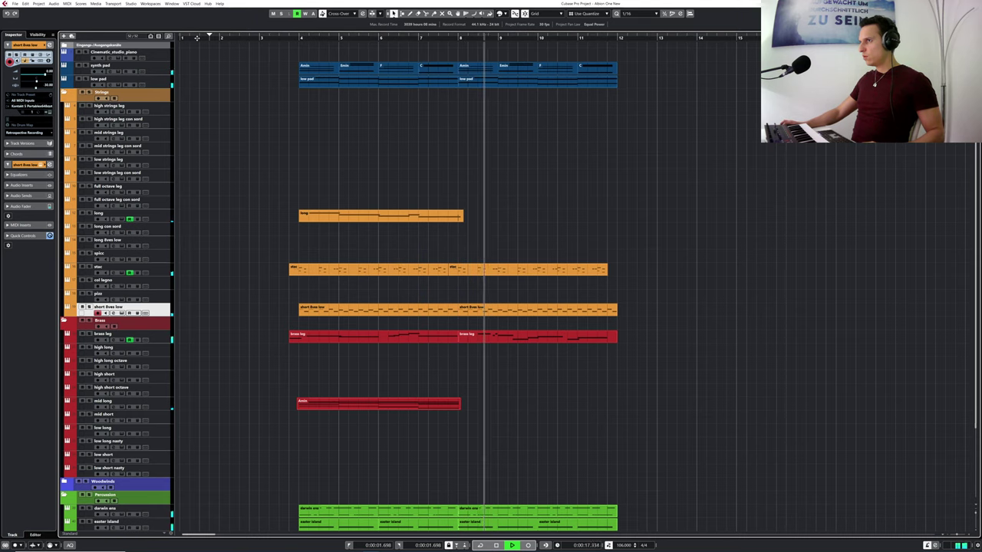
drag(197, 38, 169, 37)
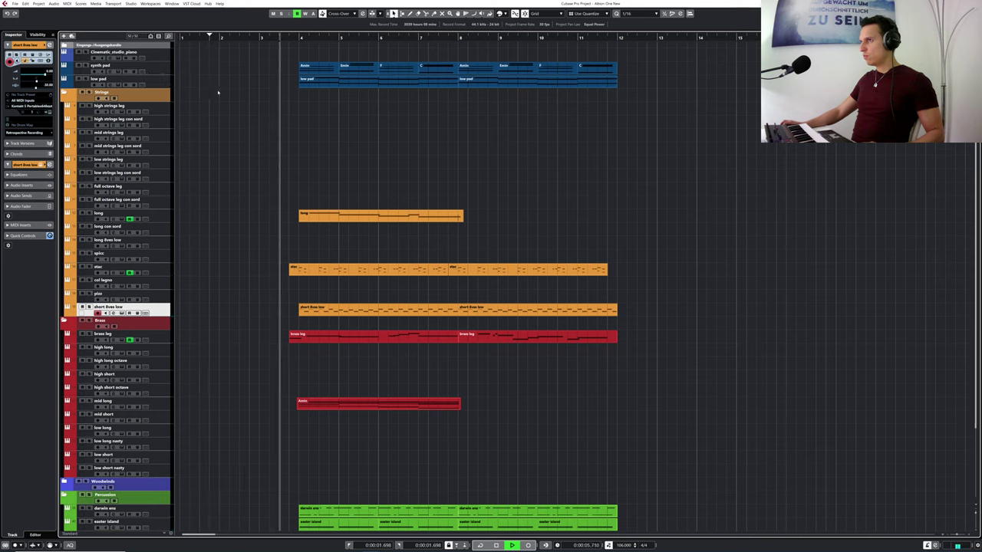
key(space)
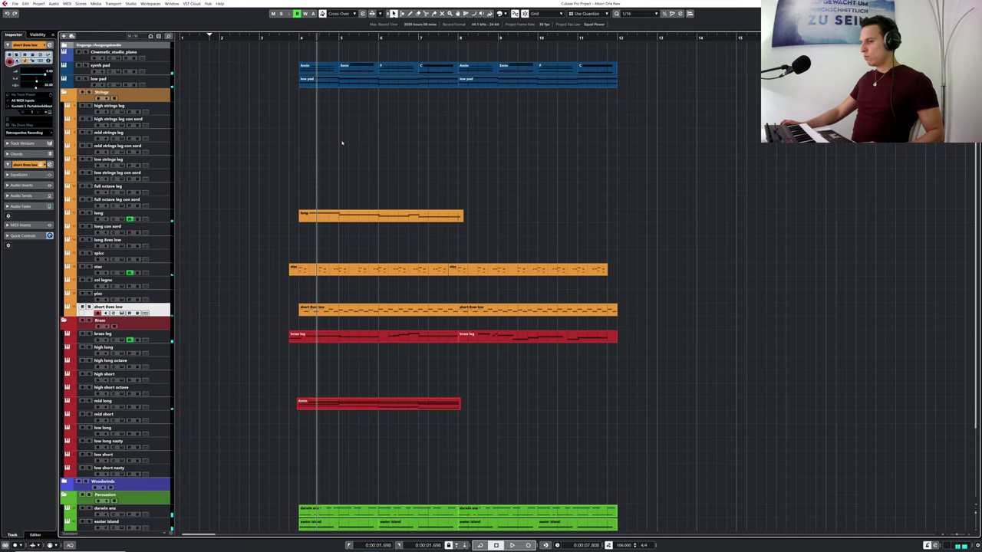
scroll(312, 165, down, 3)
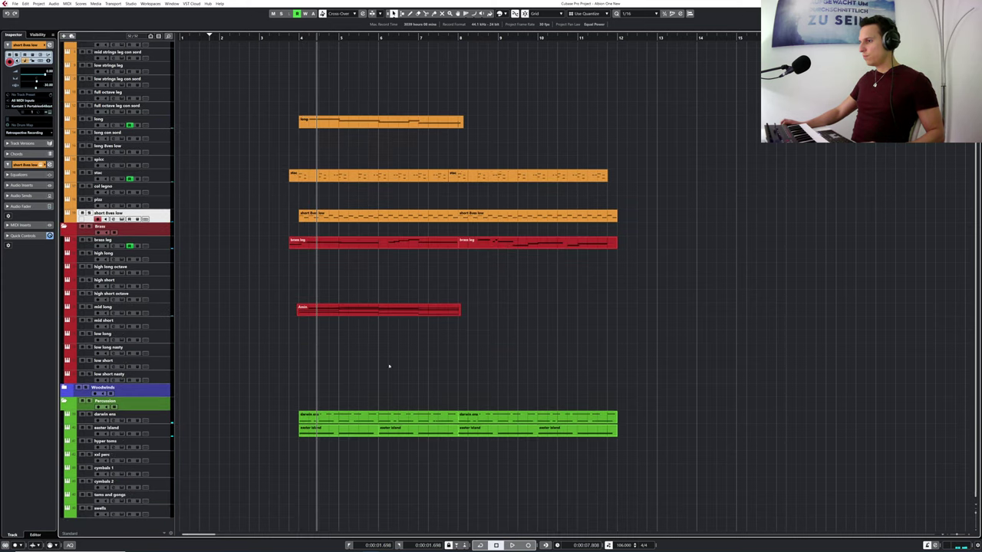
click(325, 419)
drag(325, 419, 235, 424)
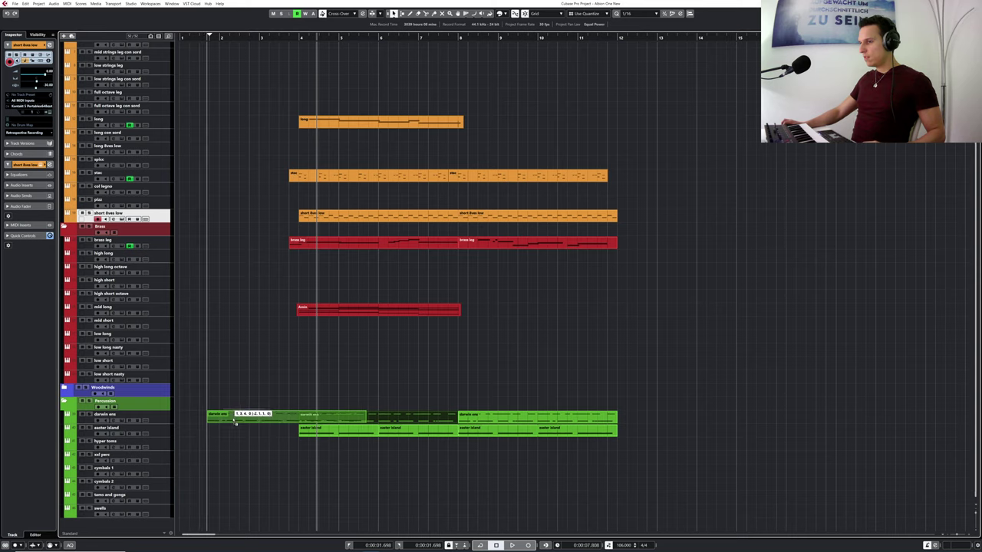
drag(237, 422, 194, 421)
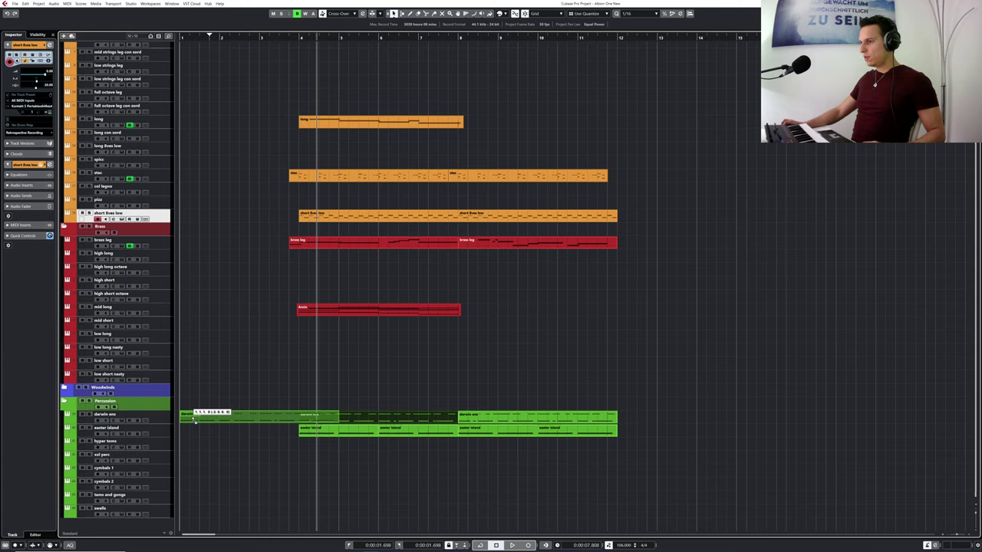
drag(208, 419, 208, 418)
key(ctrl+z)
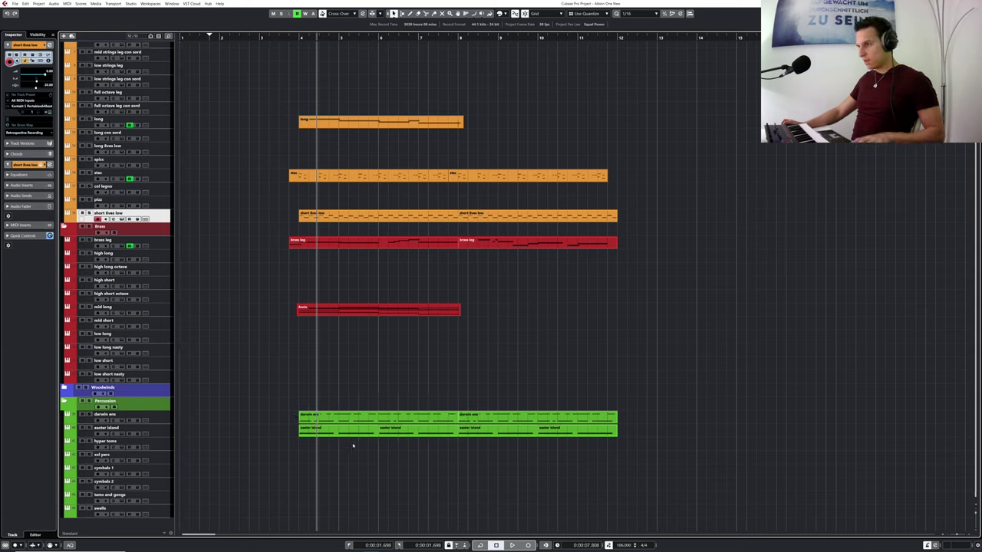
- Extend the first darwin ens part back to bar 2 and copy its opening three low drum notes into bars 2 and 3
drag(299, 421, 219, 422)
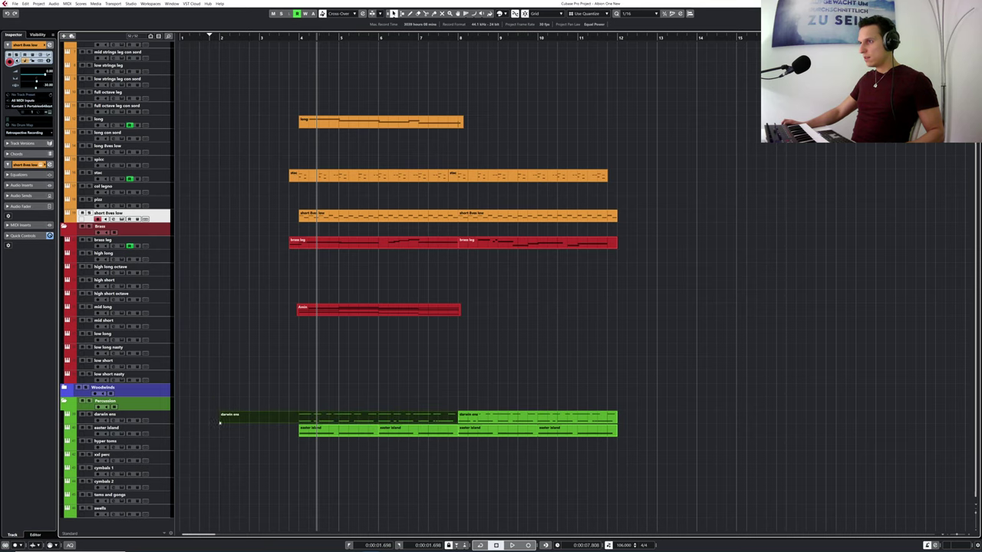
double_click(333, 421)
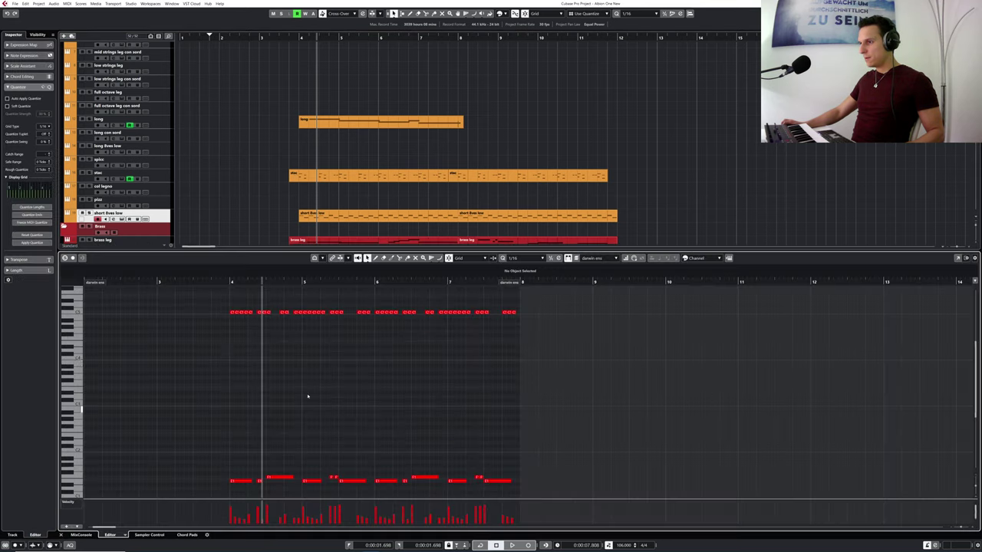
scroll(234, 338, down, 4)
click(240, 354)
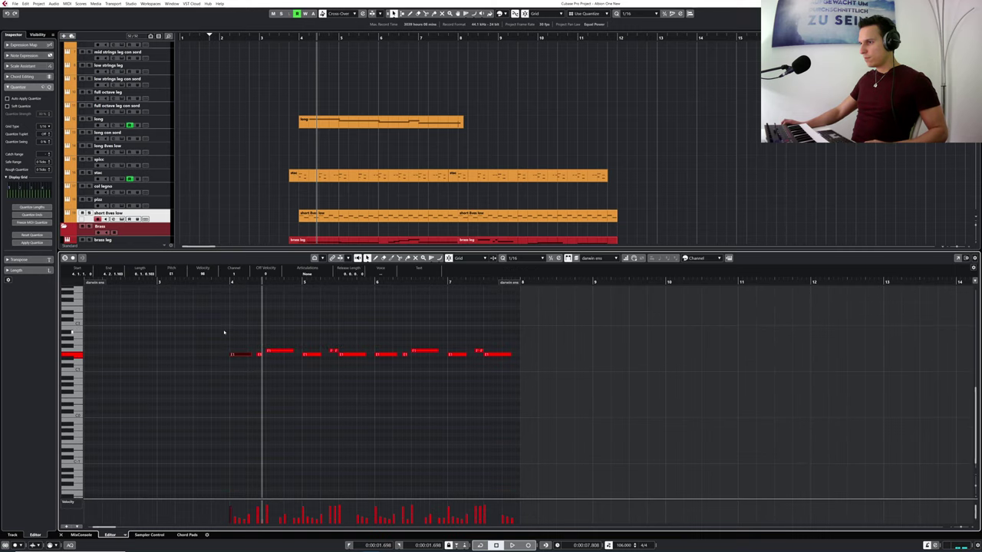
drag(219, 319, 280, 351)
drag(160, 283, 75, 288)
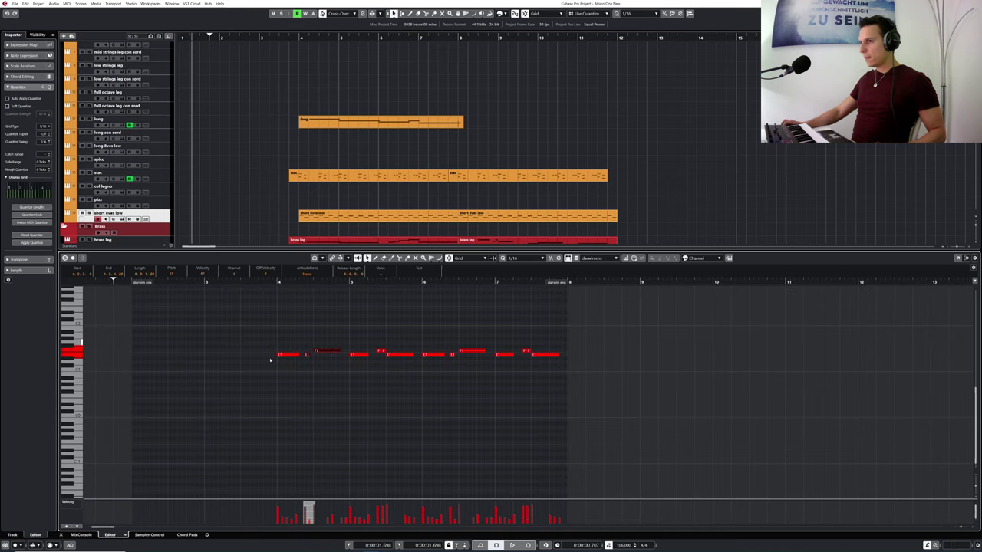
drag(280, 339, 141, 356)
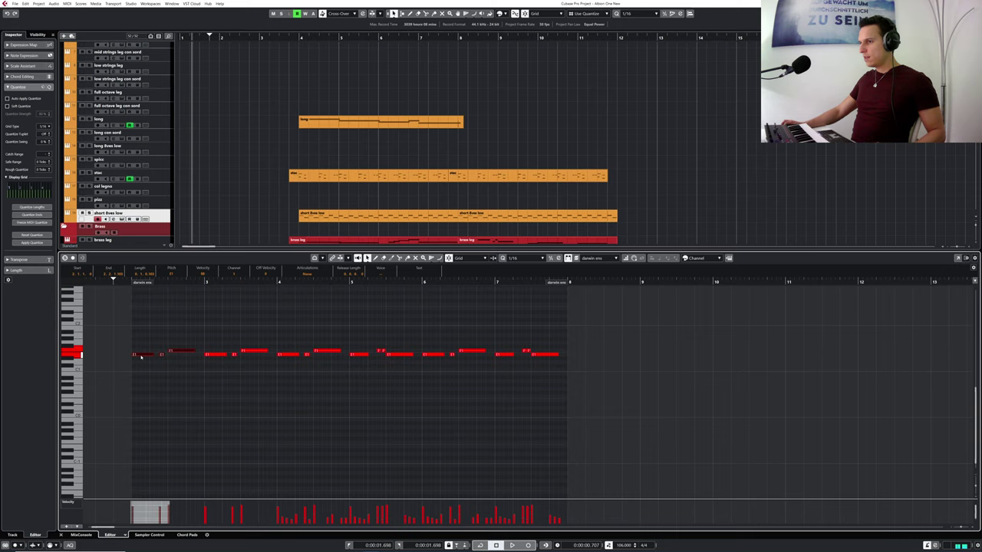
- Play the drum lead-in, delete the short second note in bar 2, and close the note editor after replaying
key(space)
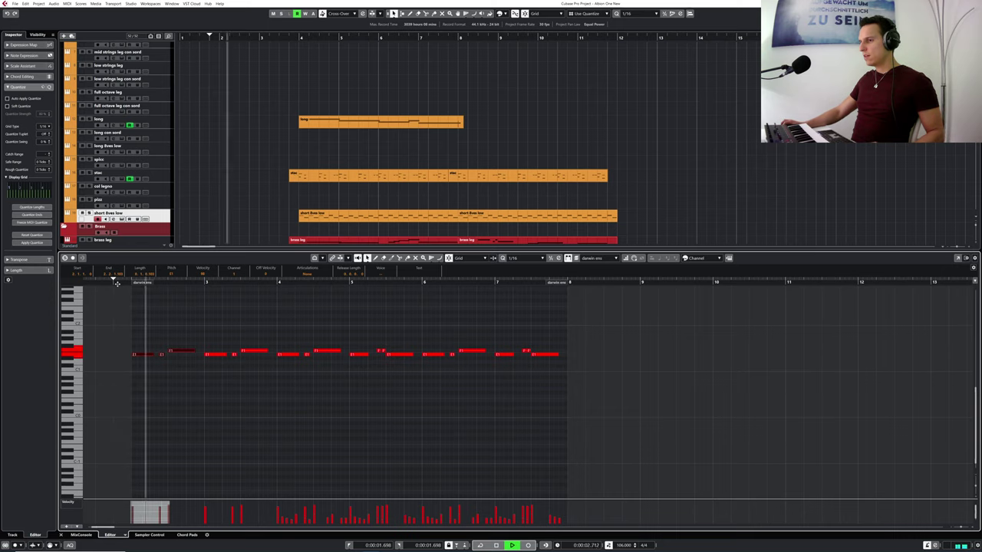
key(space)
drag(161, 348, 161, 358)
key(space)
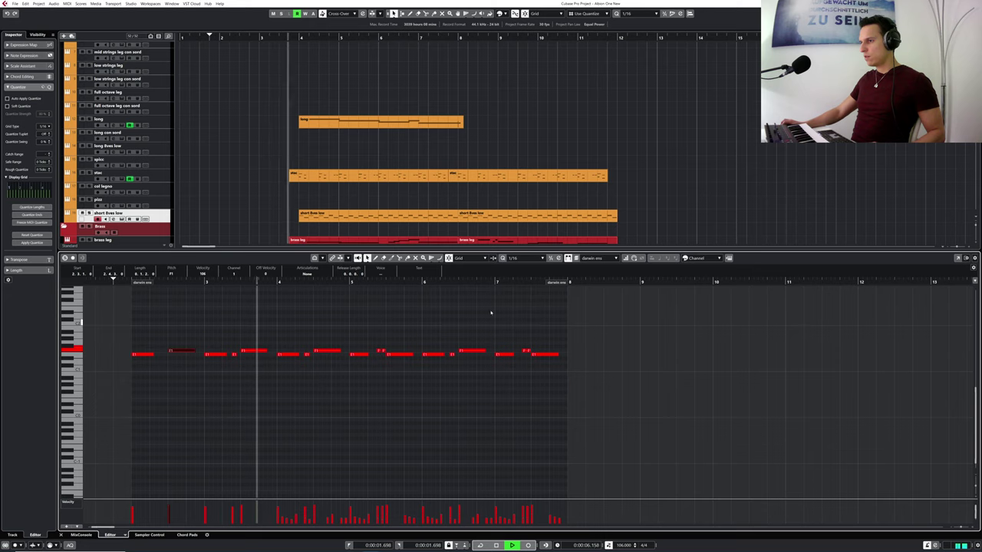
key(ctrl+e)
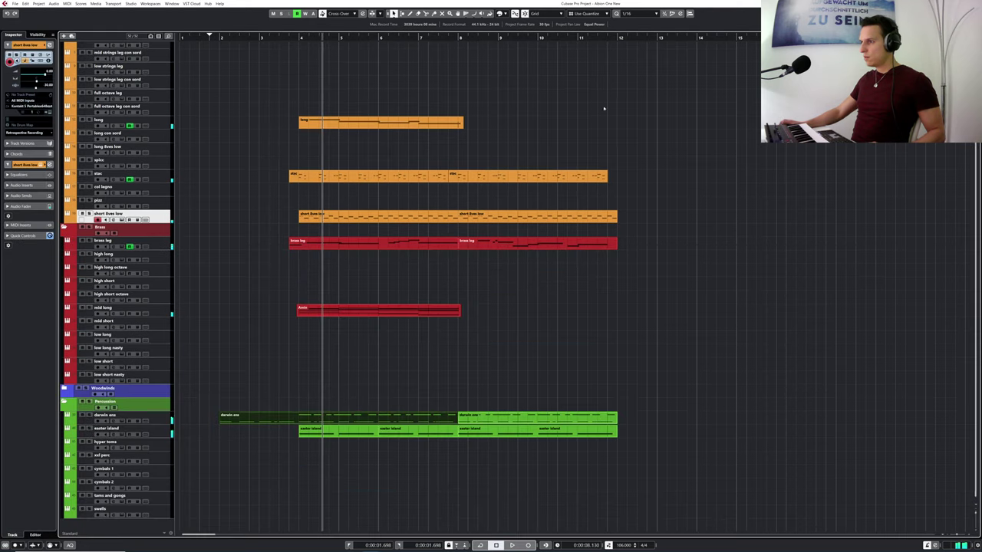
- Play a lead-in melody on the Cinematic_studio_piano track from the timeline start and insert it as a part through retrospective recording
click(262, 247)
scroll(271, 309, up, 3)
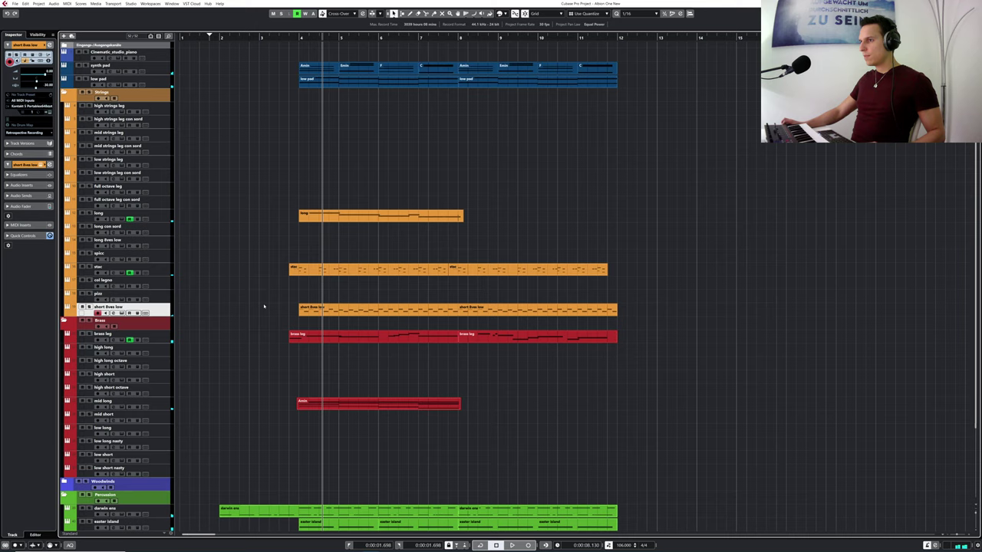
key(space)
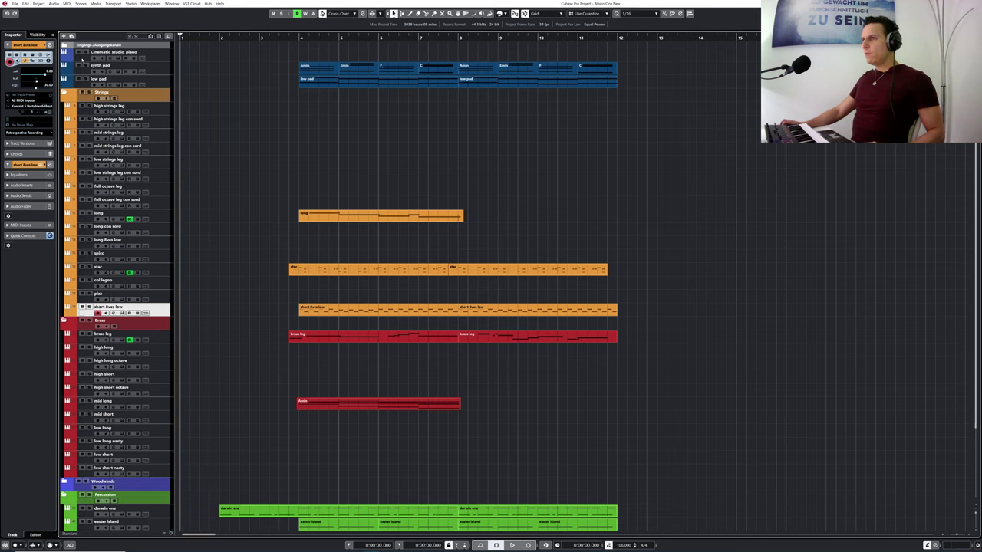
click(84, 58)
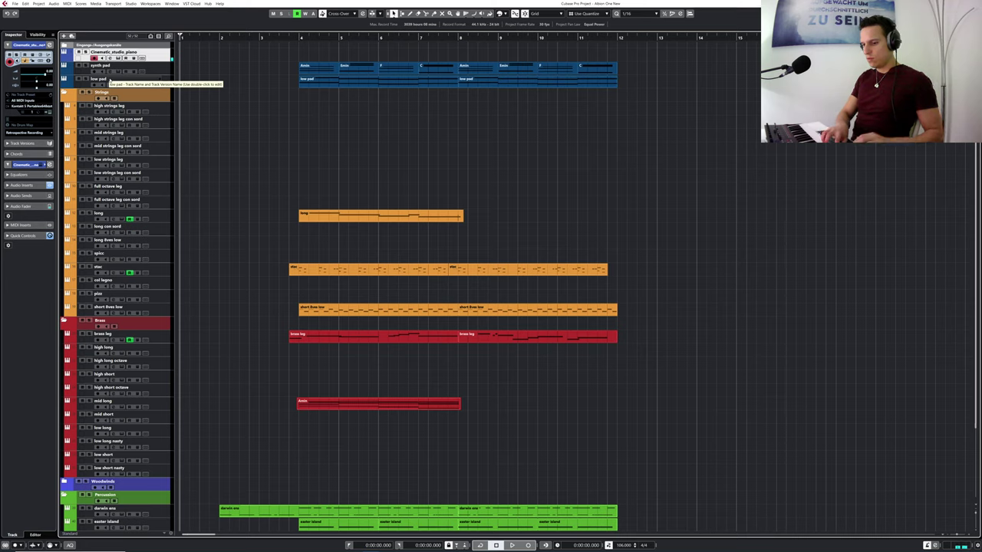
key(space)
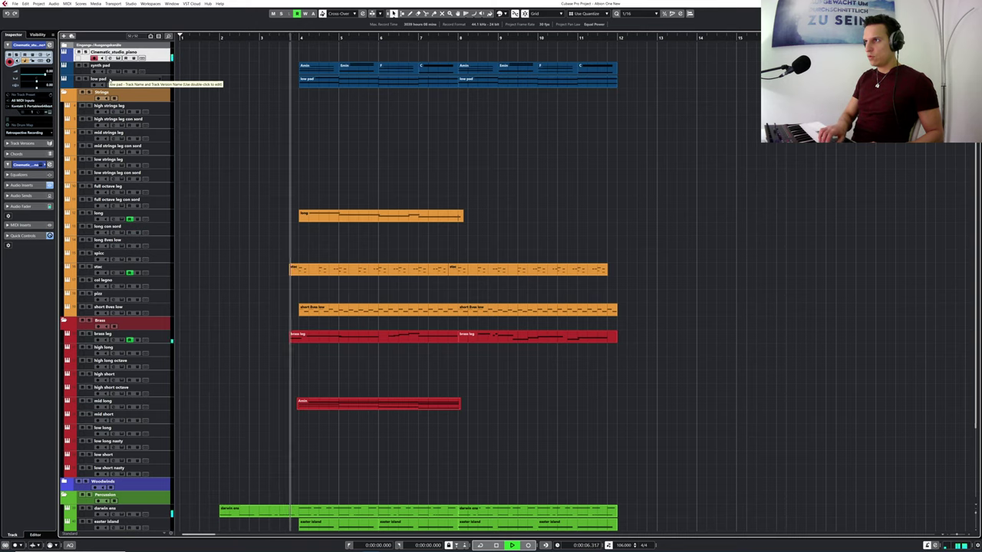
key(space)
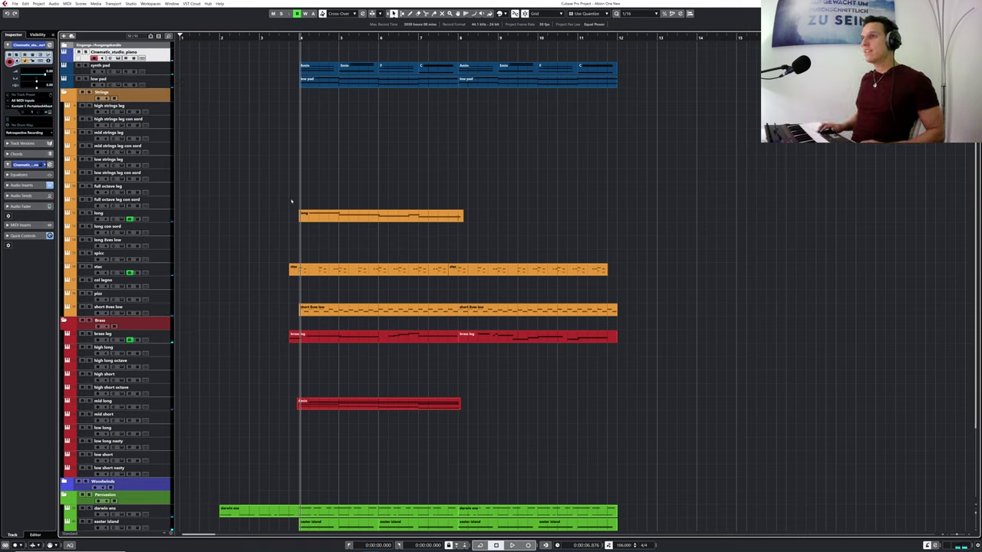
key(shift+KP_Multiply)
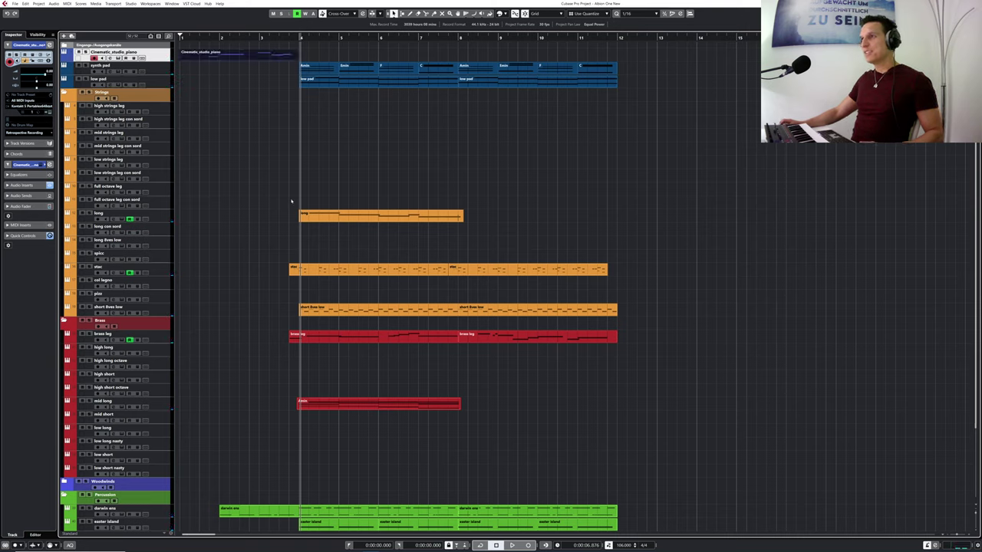
- Open the new piano part's notes, play them, and shift the first two notes slightly later so the C3 starts on bar 2
double_click(233, 57)
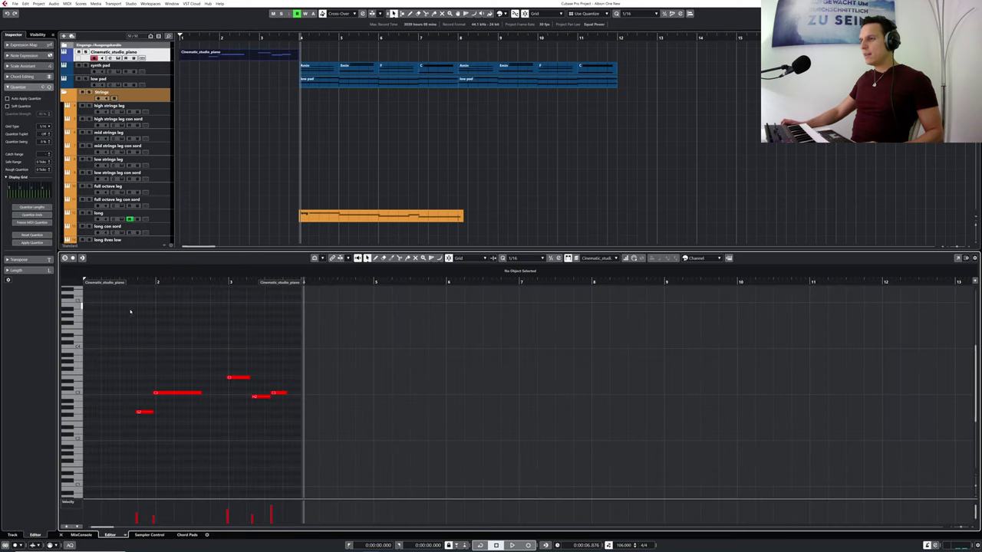
drag(189, 36, 219, 59)
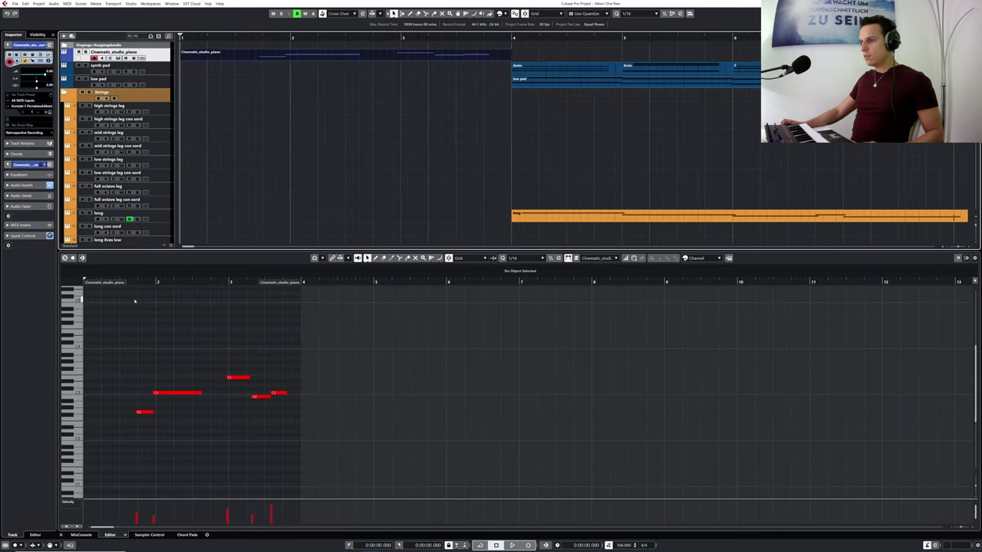
key(space)
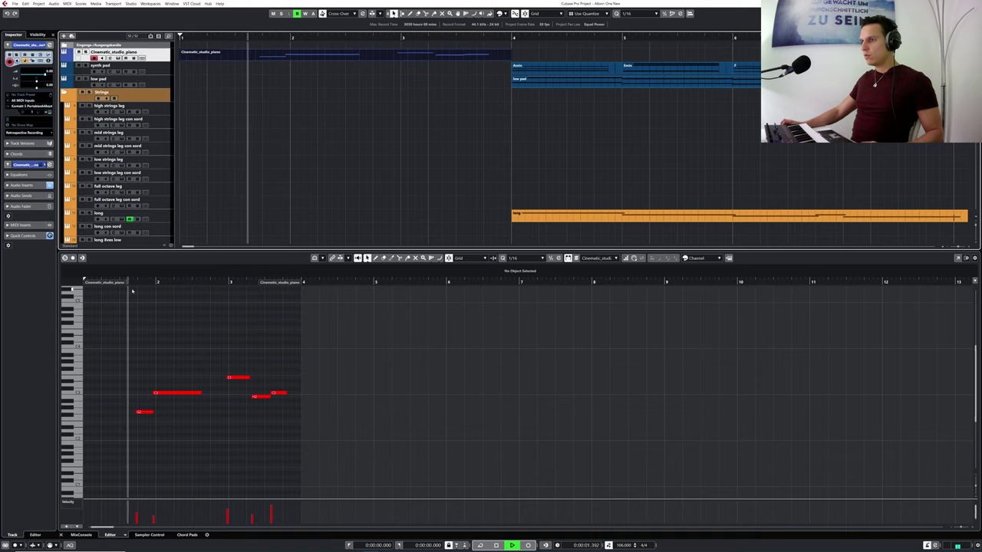
drag(136, 374, 168, 396)
click(148, 405)
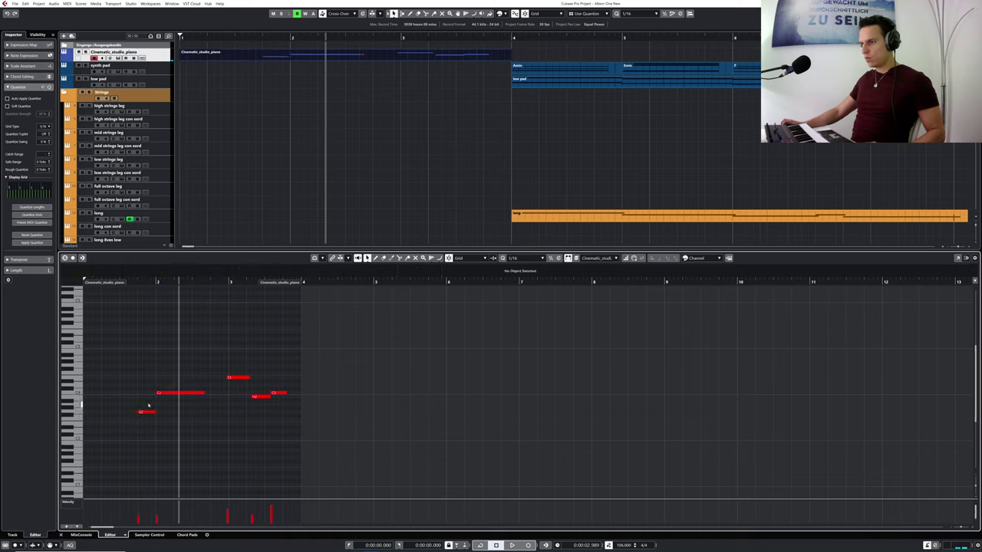
- Align the piano's E3 with bar 3, delete the last note, and make the preceding note a C3 starting at 3.2.1
click(235, 379)
drag(238, 382, 236, 378)
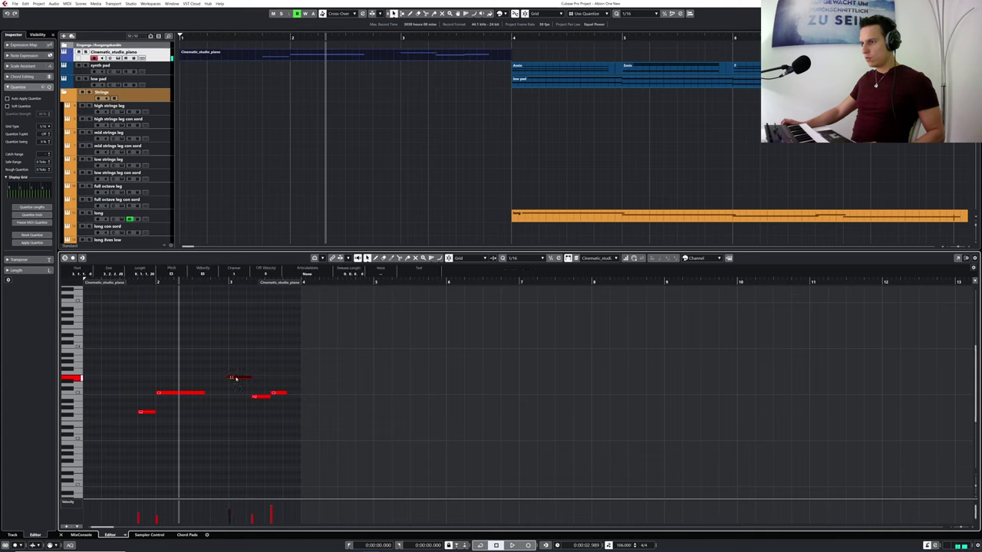
key(Up)
click(280, 392)
key(Delete)
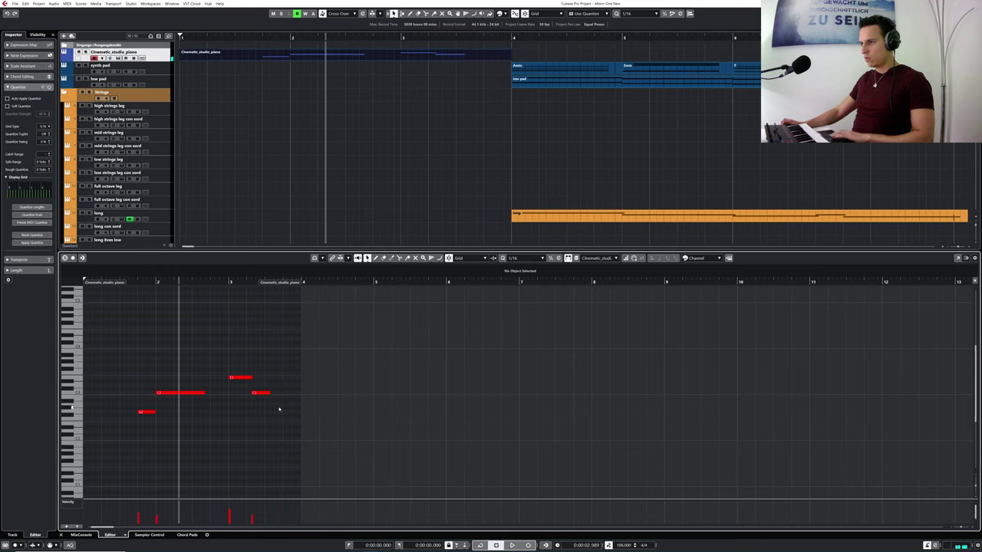
drag(257, 395, 252, 393)
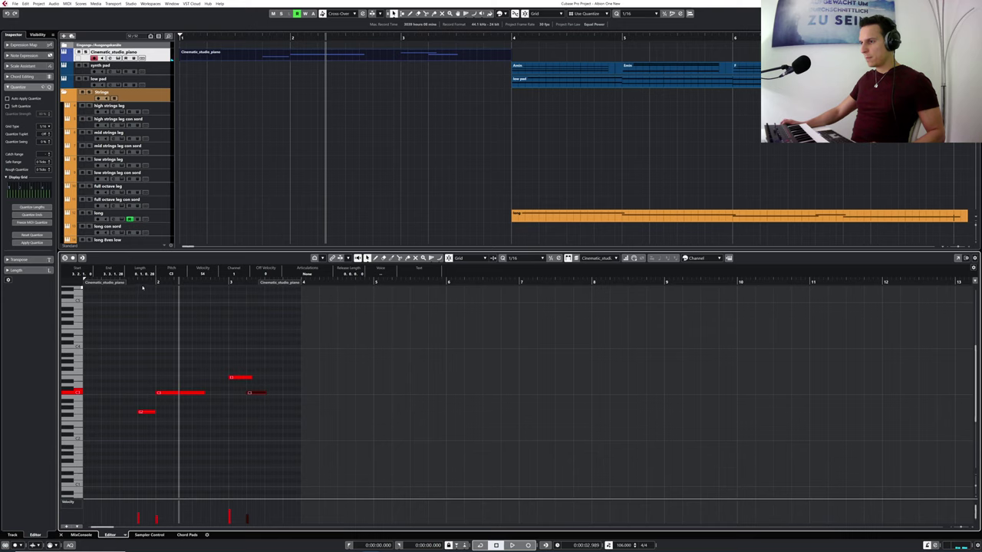
- Try the final C3 on beat 3 of bar 3 with the E3 lengthened up to it, and play the phrase
double_click(257, 36)
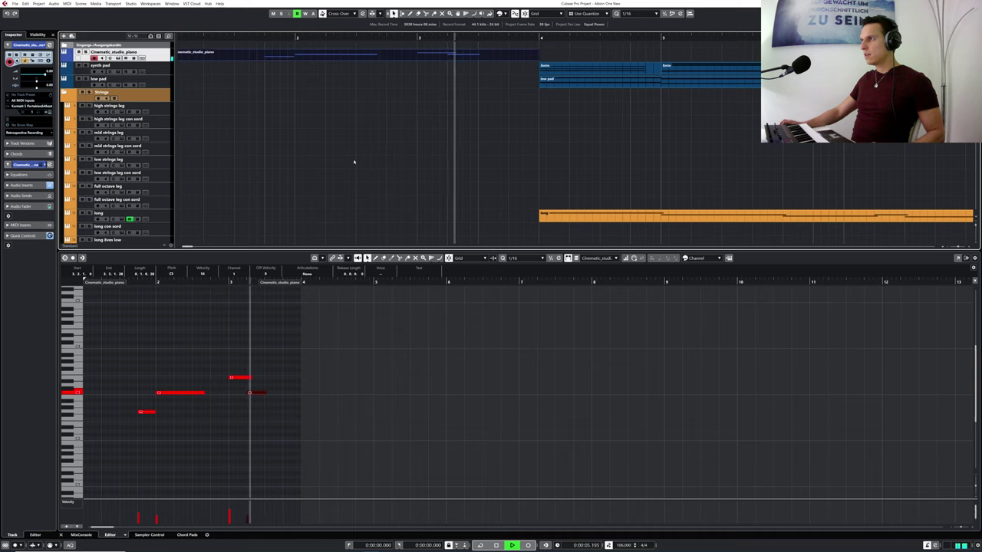
click(254, 396)
mouse_move(254, 393)
mouse_down()
mouse_move(270, 396)
mouse_move(264, 379)
mouse_up()
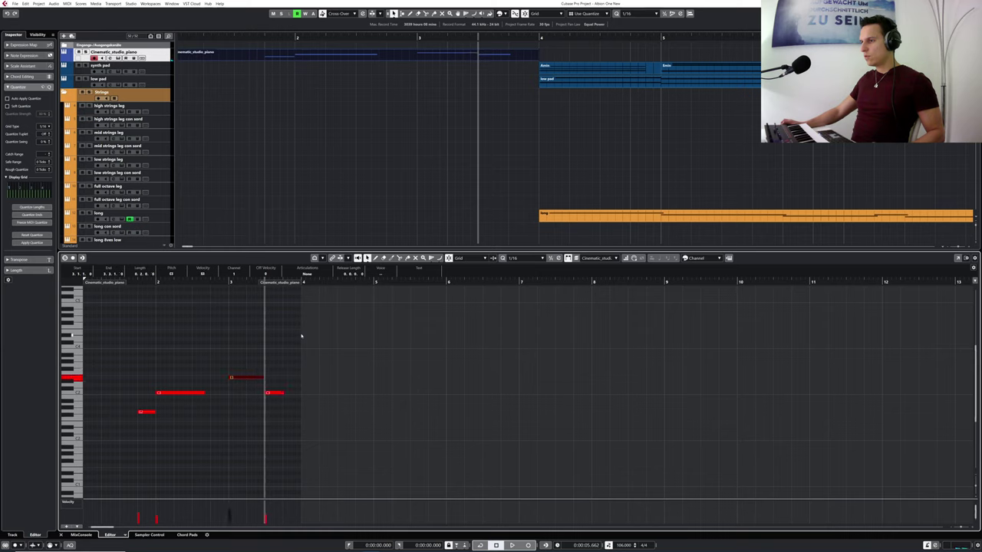
drag(259, 37, 251, 48)
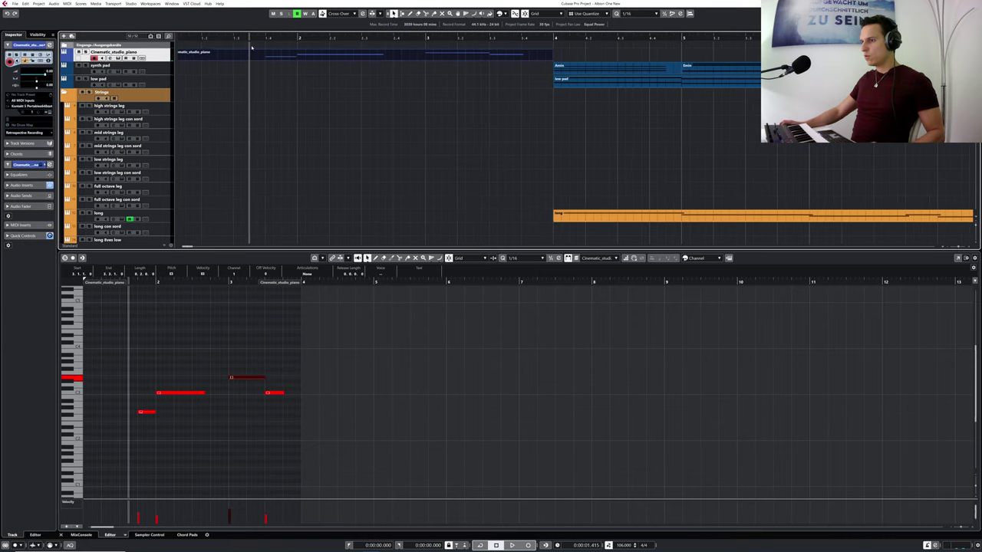
drag(139, 284, 49, 306)
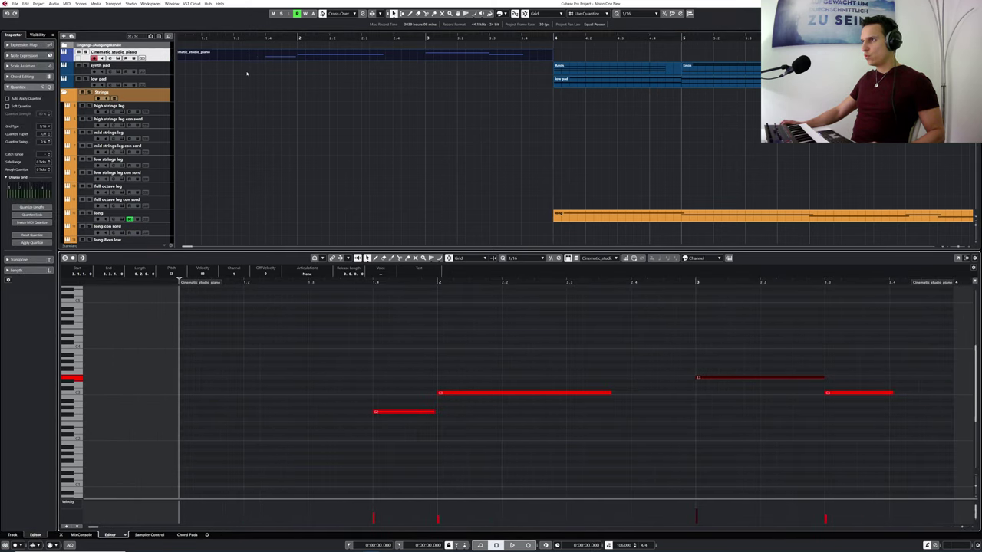
key(space)
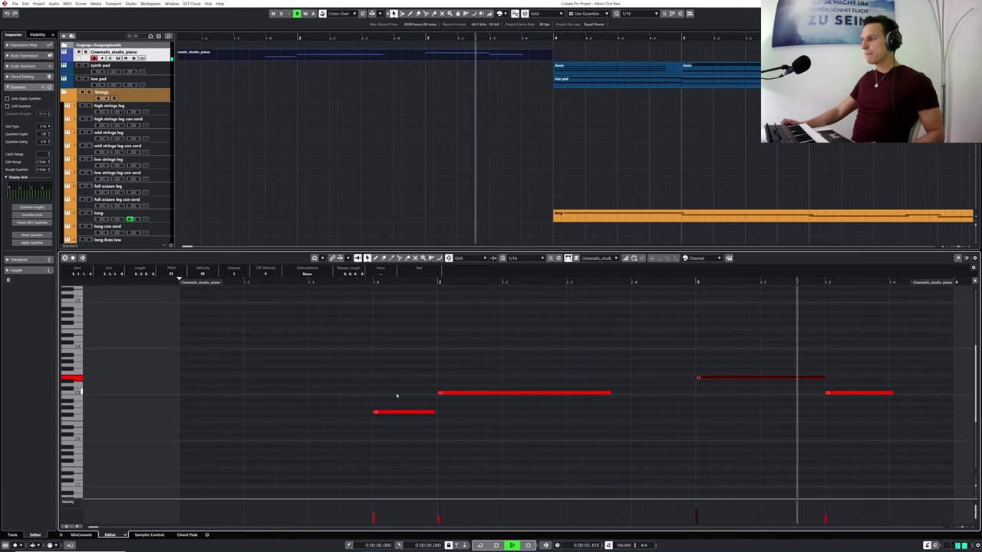
key(space)
- Move the final C3 half a beat earlier and set the E3 to end at 3.2.4
click(709, 384)
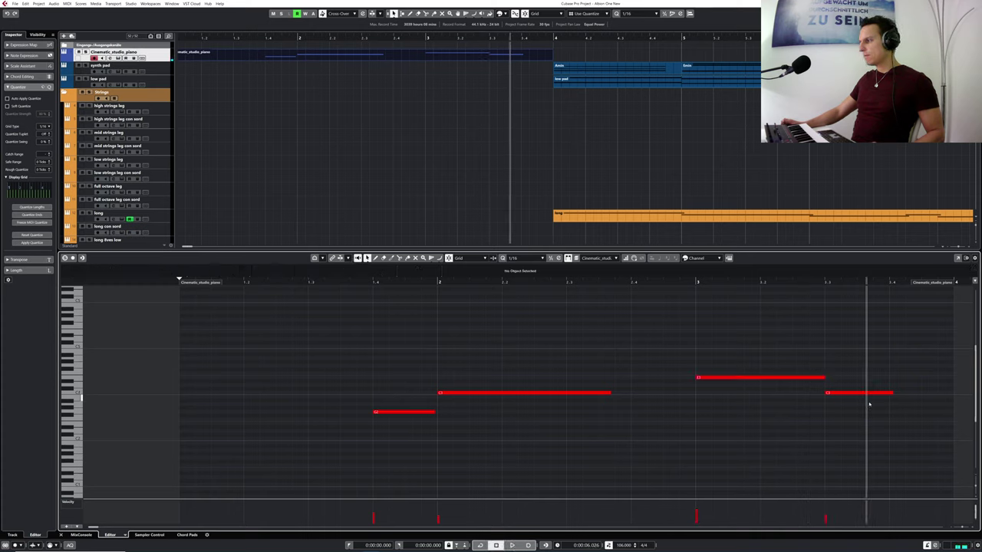
click(836, 393)
mouse_move(817, 396)
mouse_down()
mouse_move(799, 396)
mouse_move(809, 379)
mouse_up()
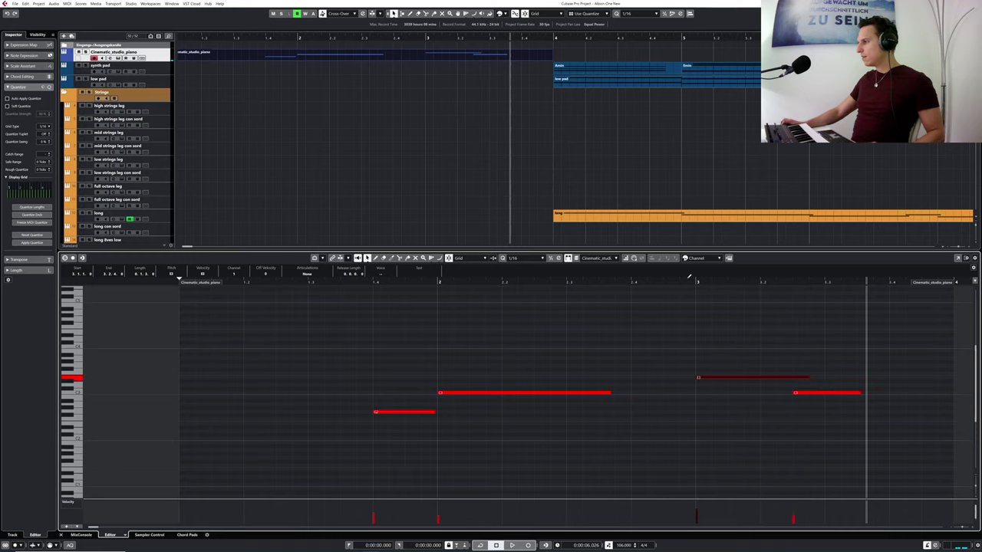
- Play from just before bar 3 and lengthen the final C3 slightly
click(661, 280)
key(space)
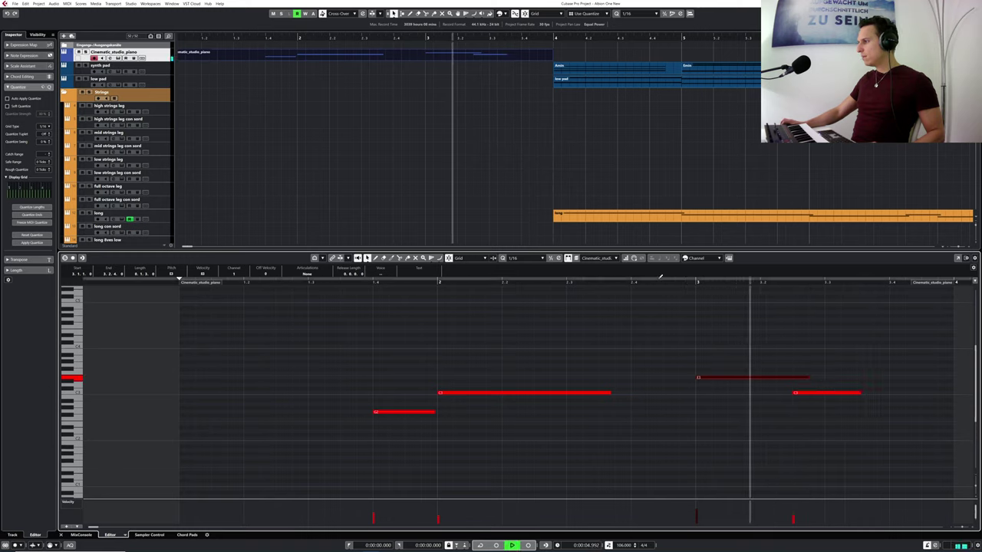
key(space)
drag(861, 393, 873, 393)
click(430, 373)
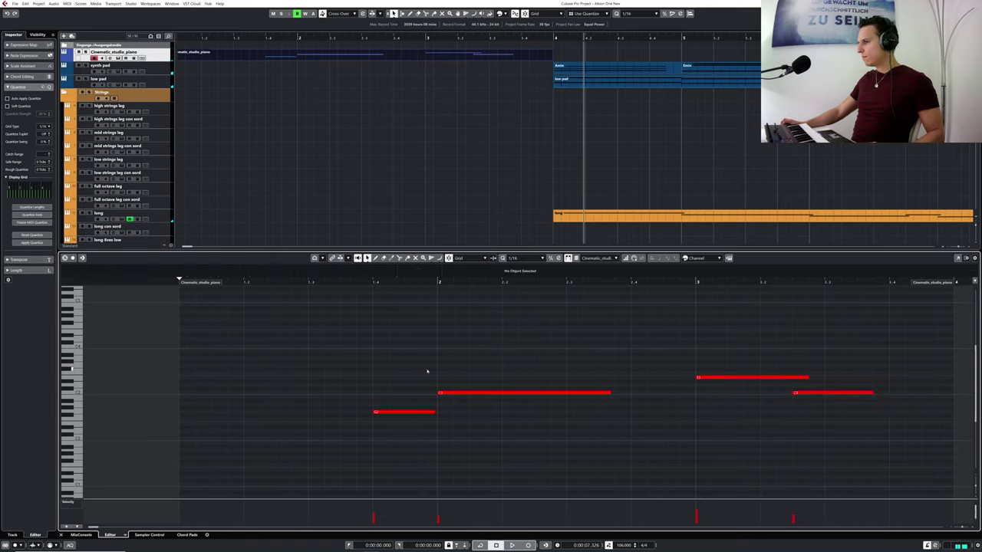
- Raise the velocity of the opening G2 note and of the C3 note on bar 2
click(390, 413)
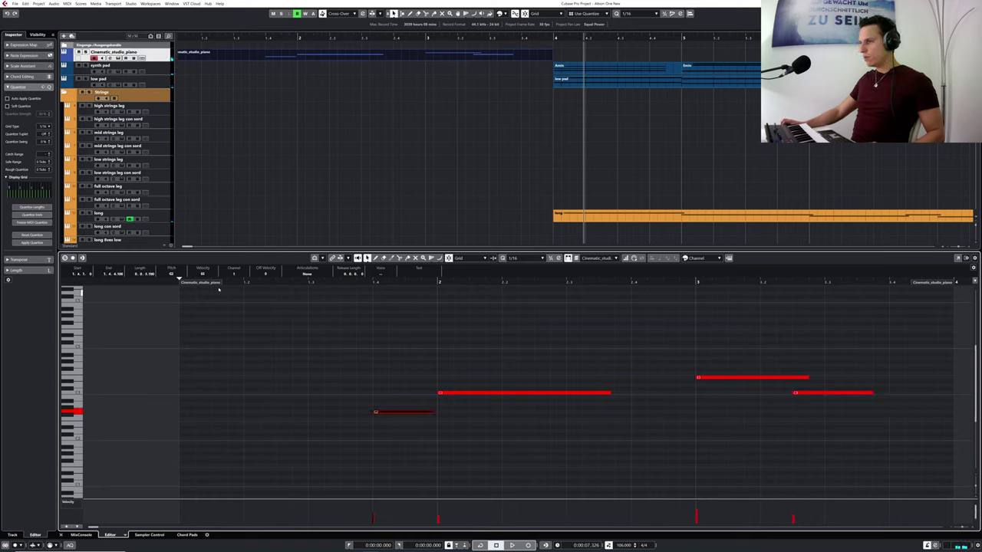
drag(207, 273, 210, 264)
key(Left)
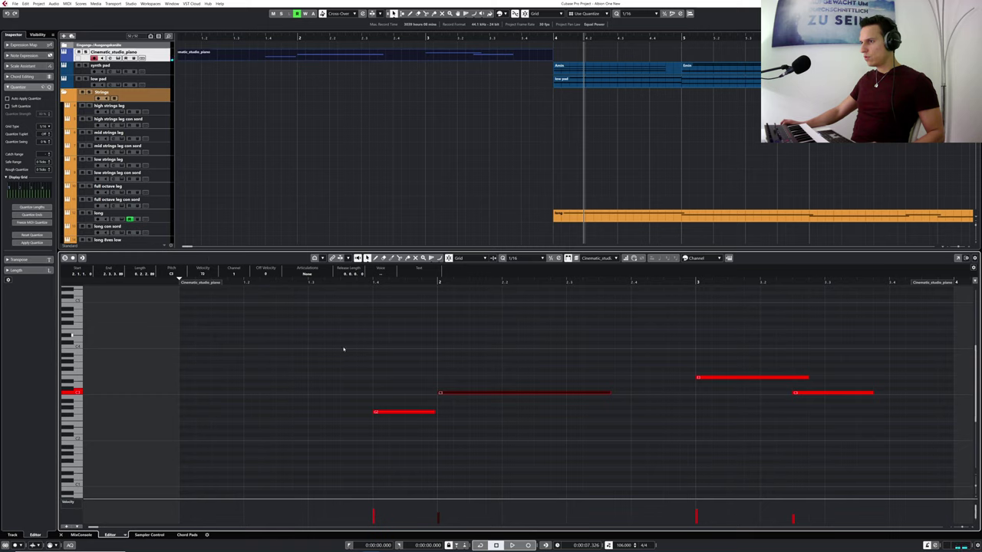
scroll(203, 272, up, 12)
- Play the piano phrase, adjust the velocity of the final C3 in bar 3, and play the phrase again
double_click(190, 37)
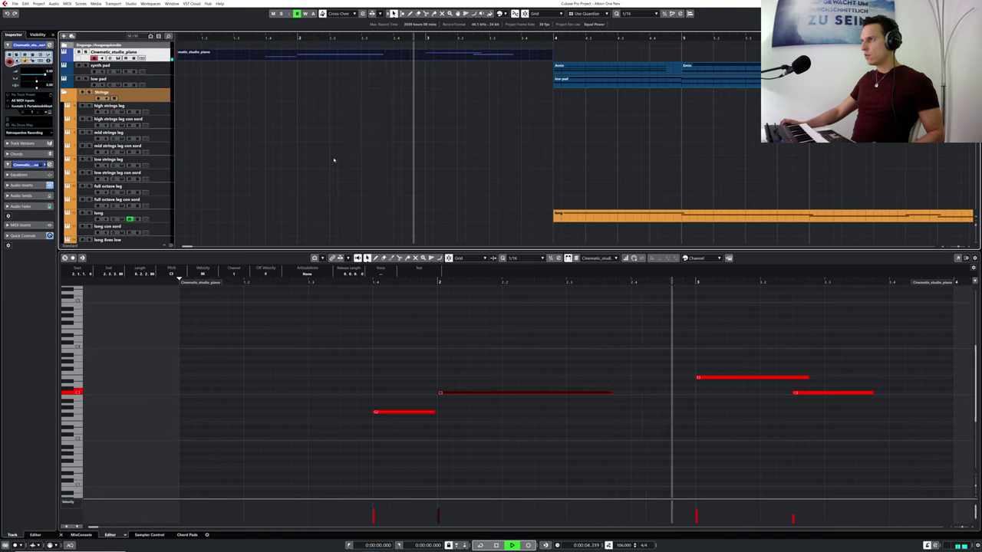
key(space)
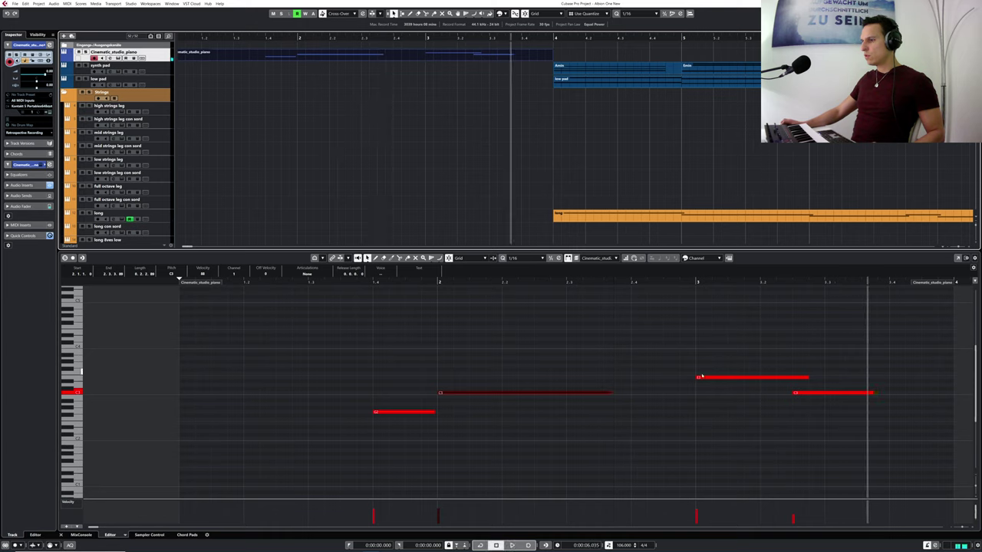
click(699, 377)
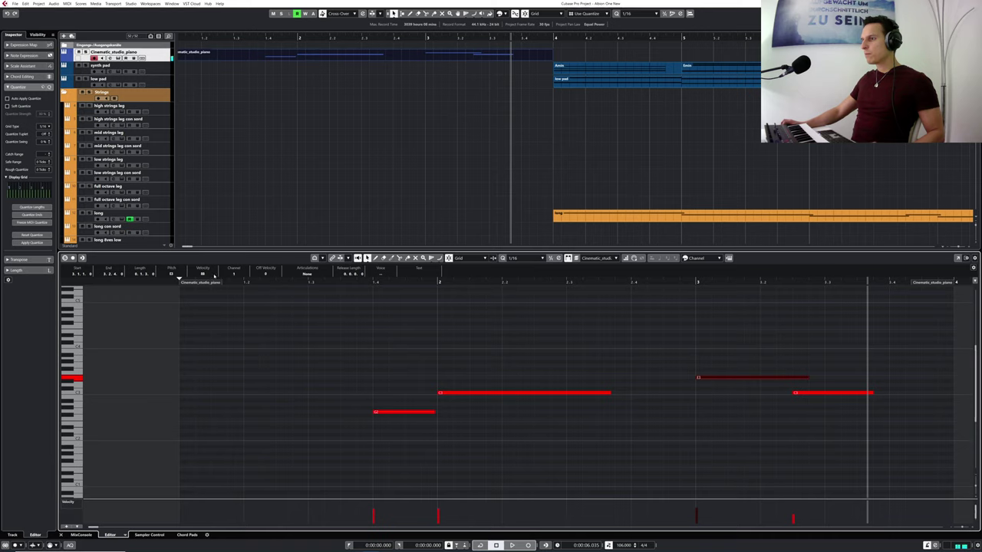
drag(862, 386, 844, 406)
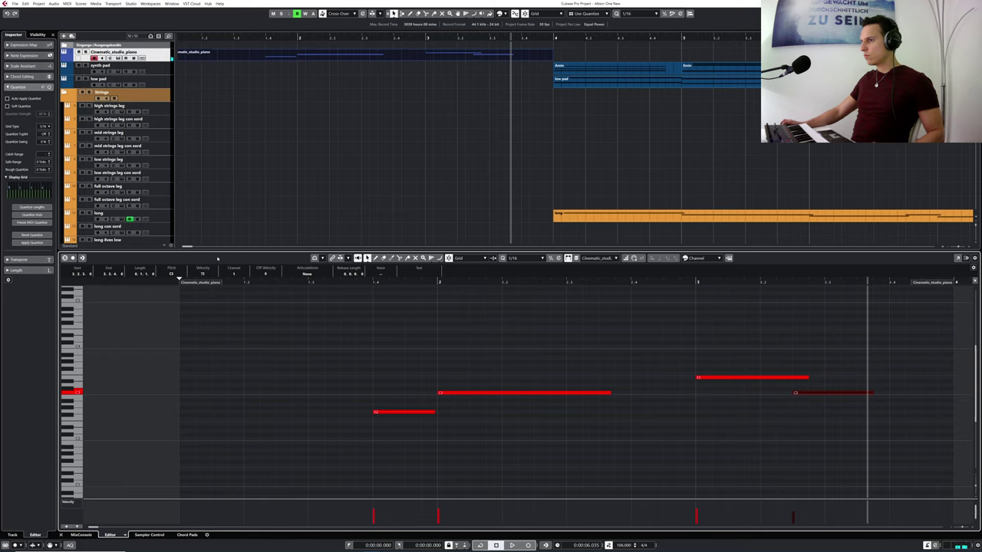
click(257, 38)
key(space)
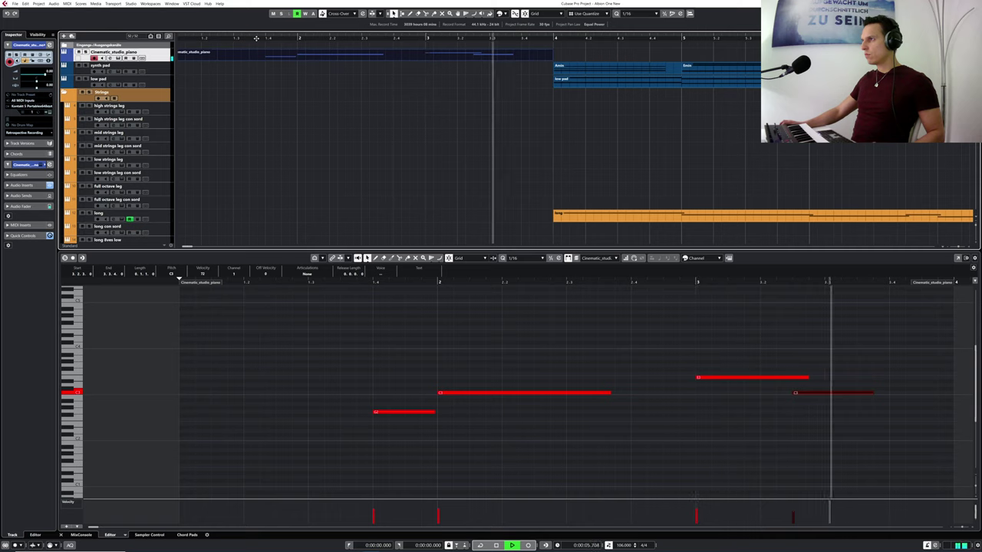
- Shorten the bar 3 E3 to end where the final C3 begins and lengthen the bar 2 C3 to 2.4.3
drag(808, 381, 777, 382)
drag(609, 396, 663, 396)
key(Return)
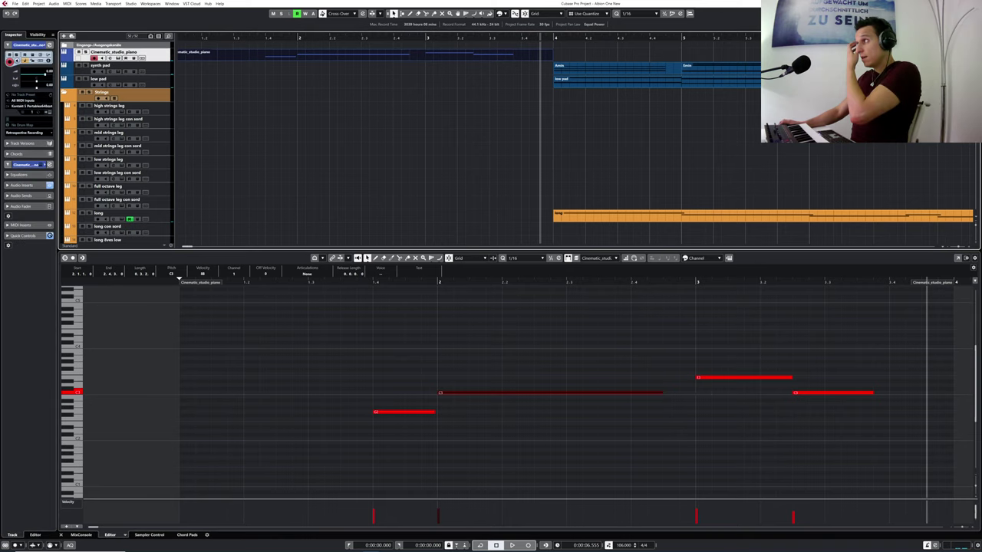
drag(203, 37, 191, 31)
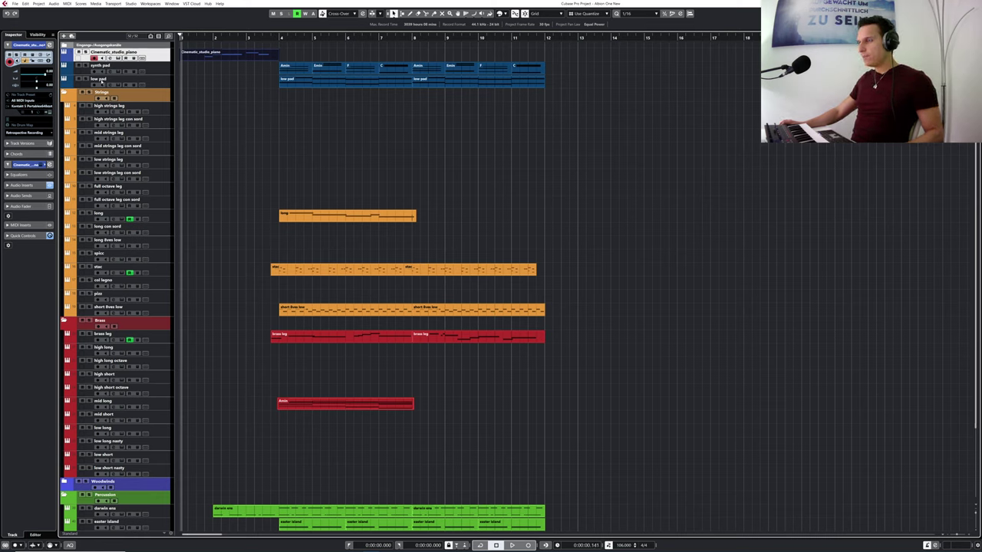
- Add a Kontakt 5 Portable x64 8out instrument track with Stereo Out directly below the low pad track
click(108, 67)
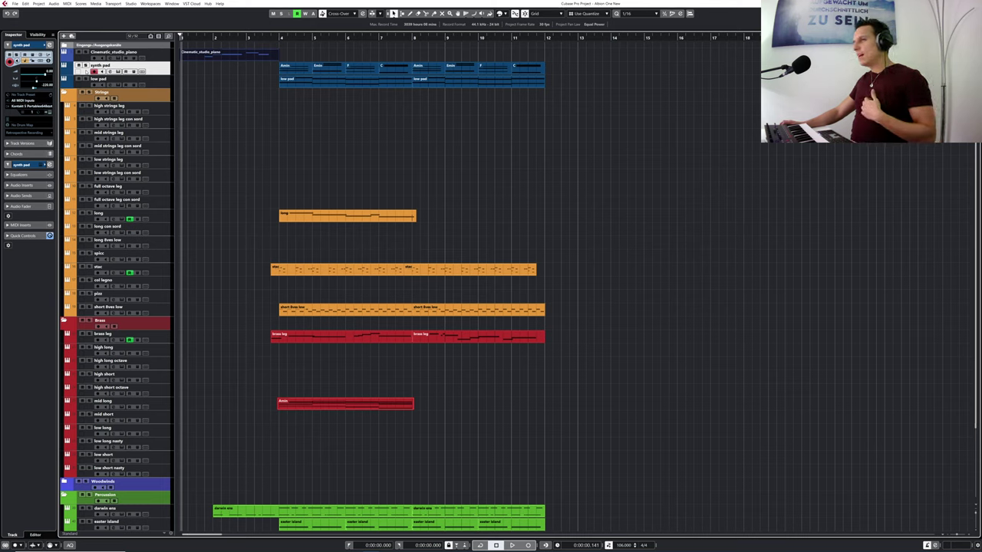
click(87, 86)
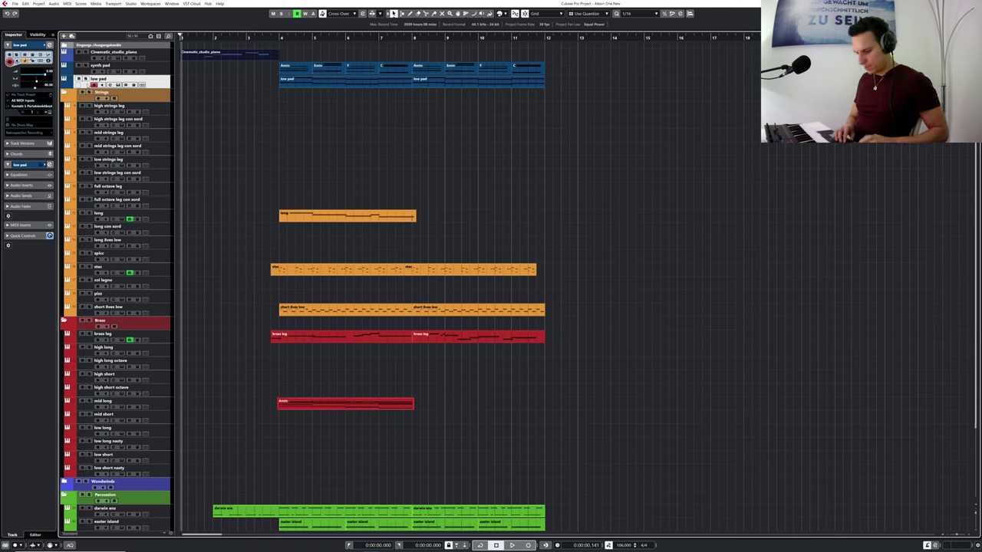
key(t)
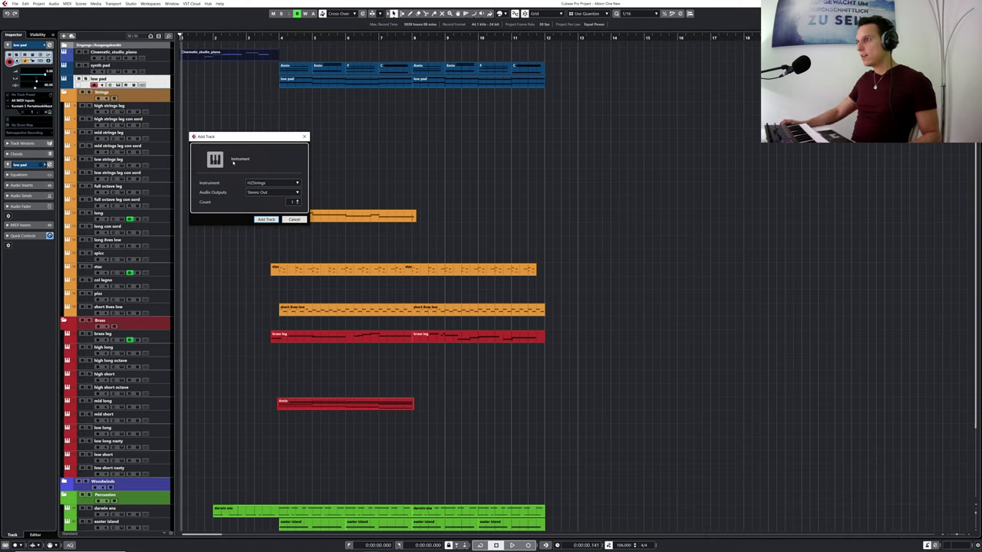
click(252, 183)
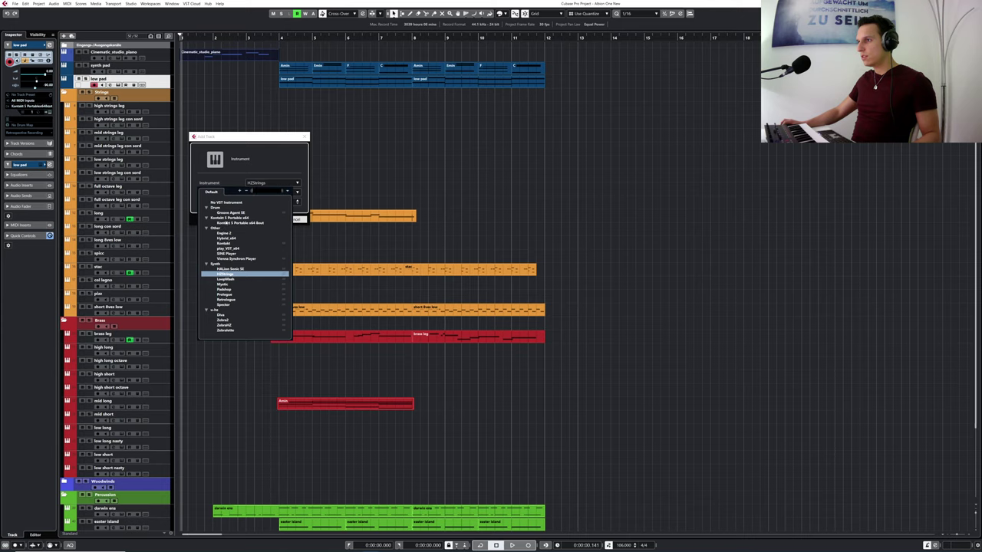
click(228, 222)
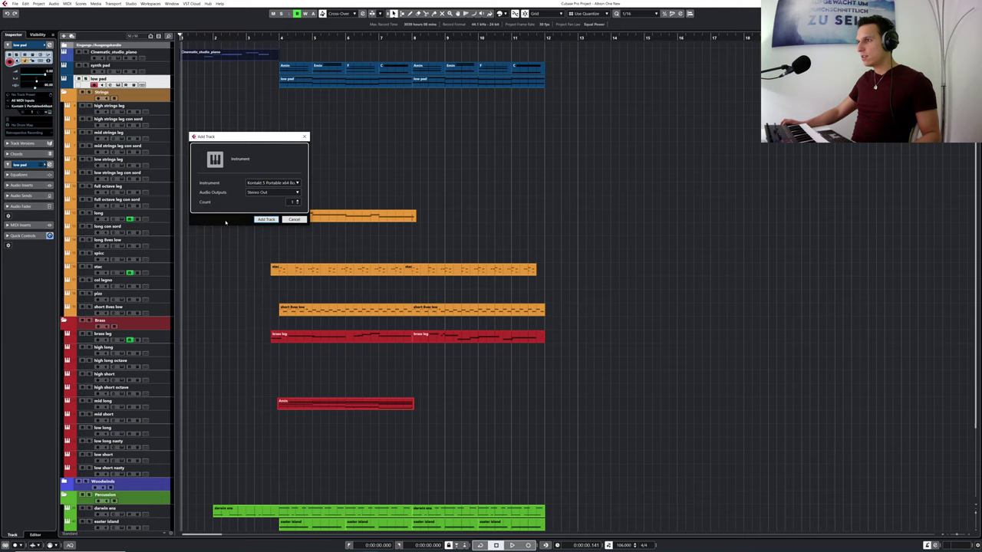
click(265, 219)
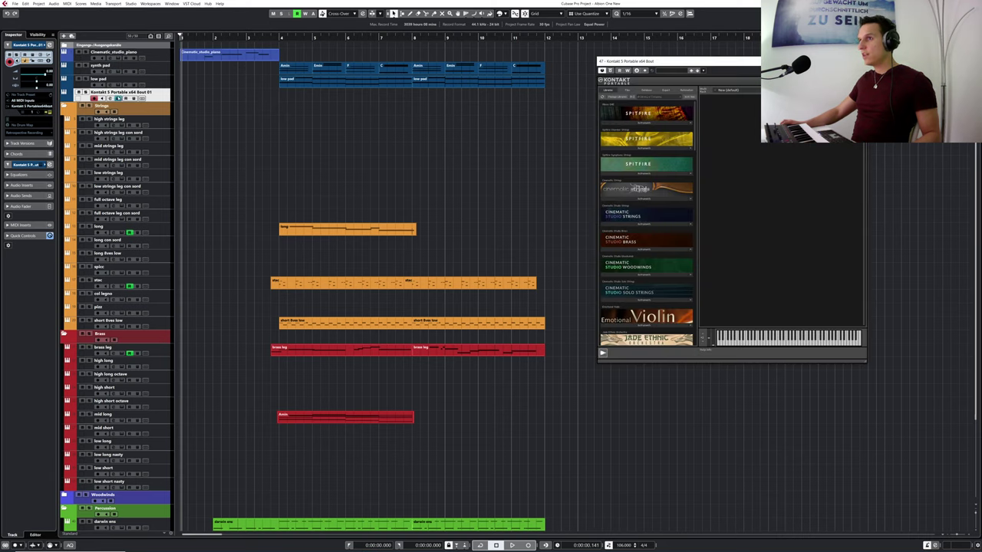
- Open the Steam Drones folder inside Stephenson's Steam Band of the Spitfire Albion One library in Kontakt
click(632, 123)
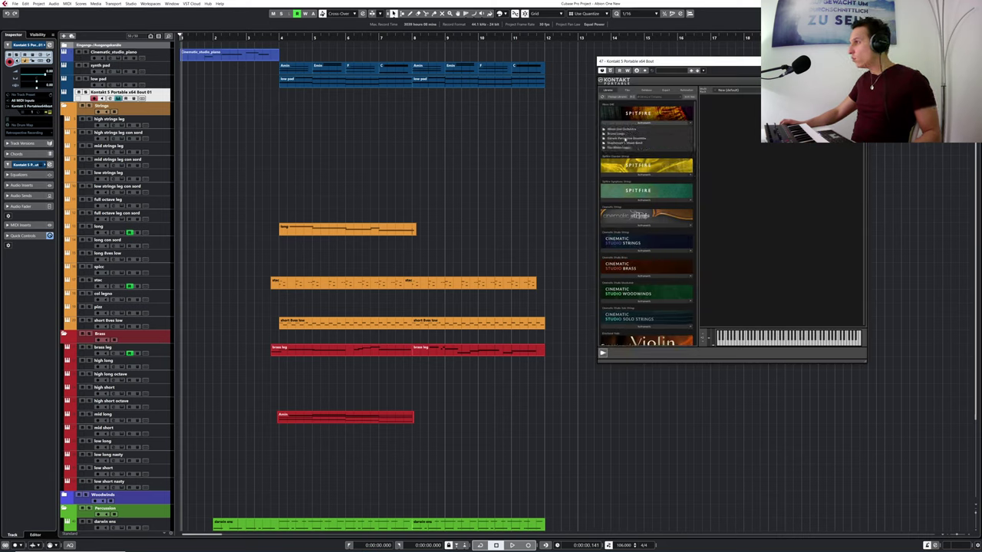
click(621, 147)
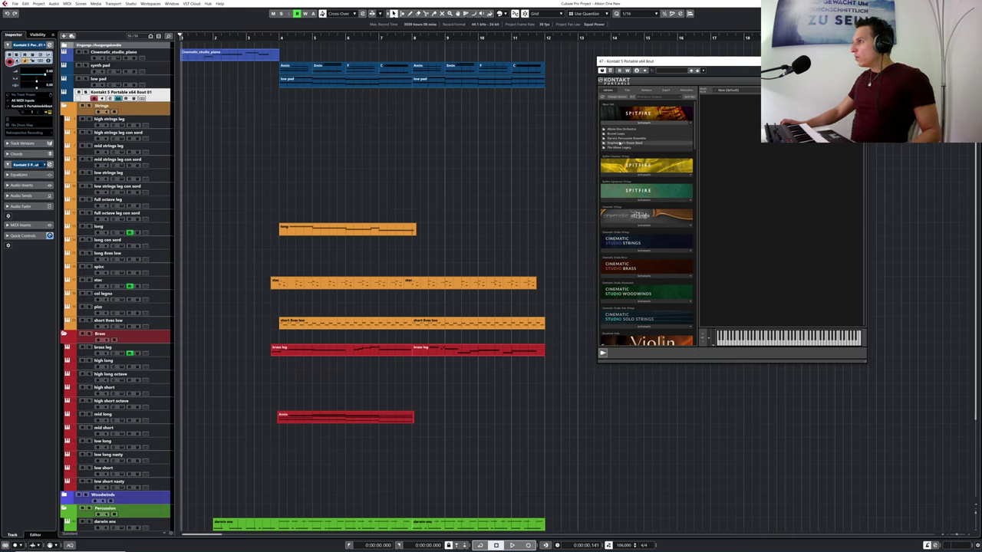
double_click(610, 145)
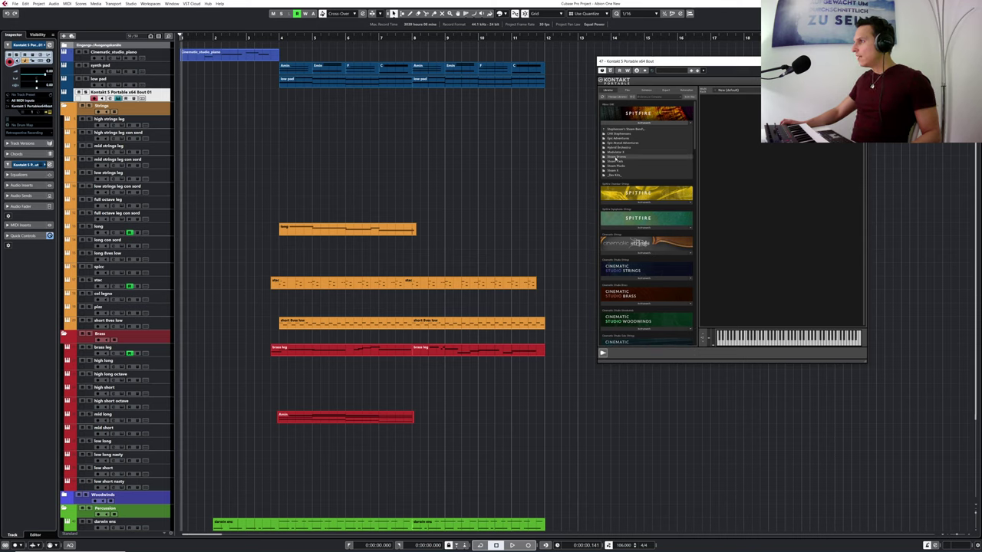
double_click(616, 158)
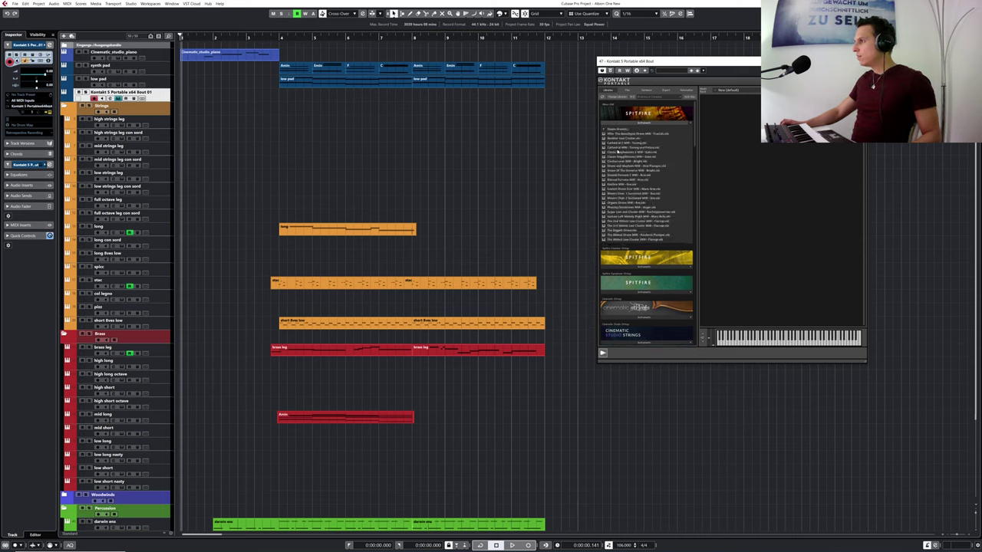
- Try out the drone patches After The Apocalypse Drone, Drone and Mayhem, and Eternal Furnace in Kontakt
click(616, 134)
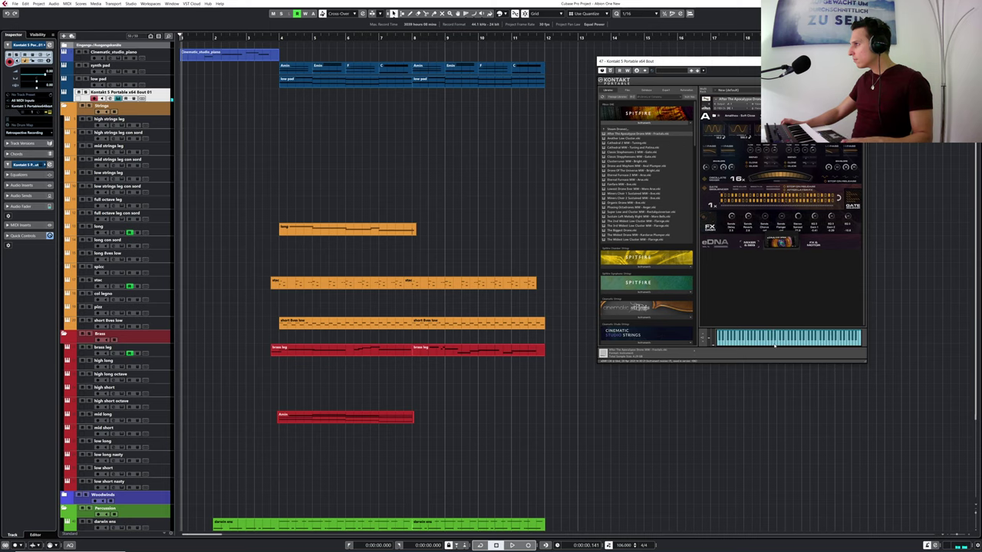
double_click(623, 166)
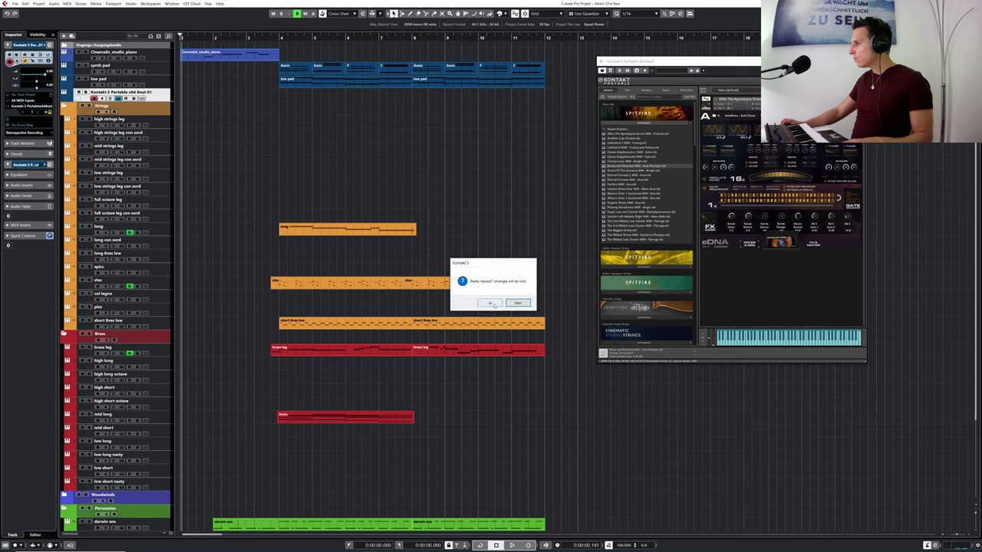
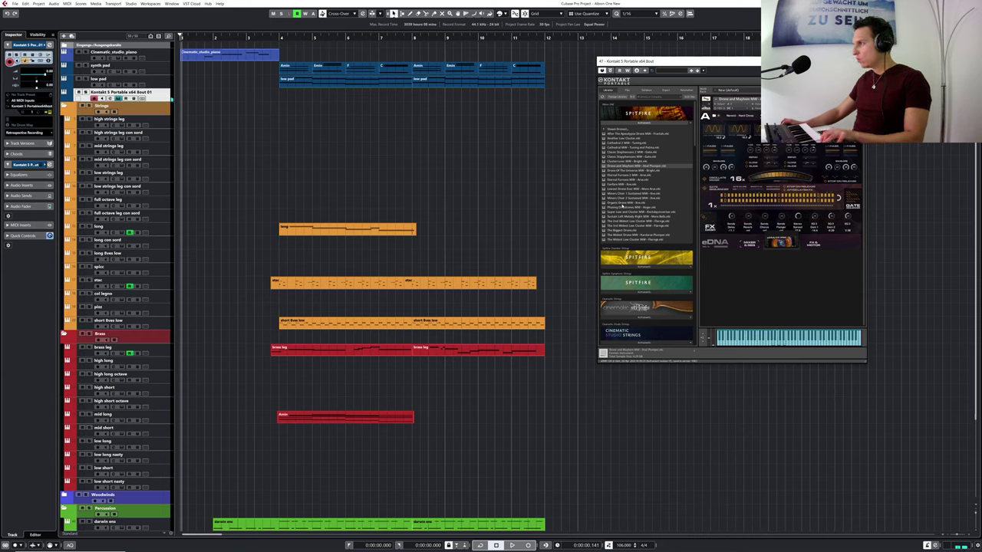
drag(627, 180, 747, 177)
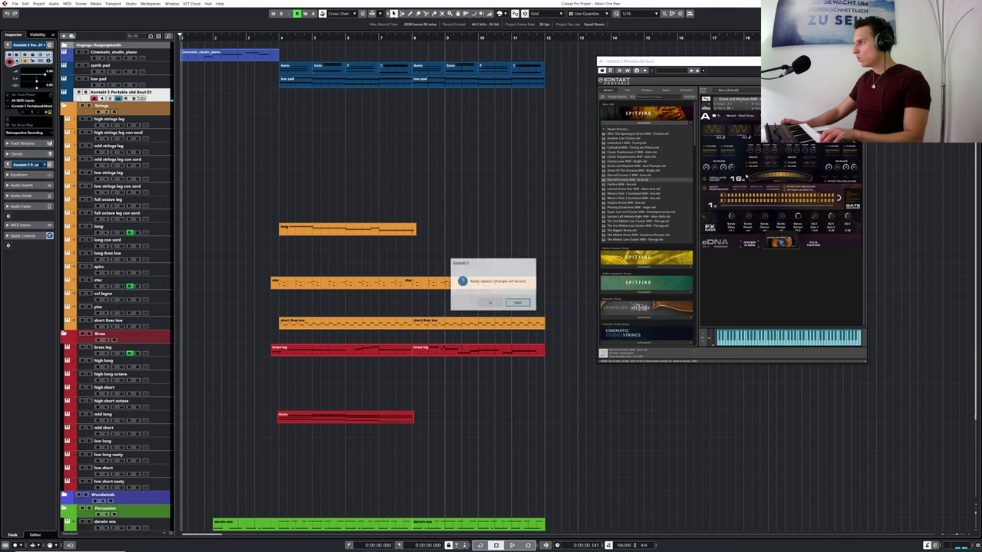
click(489, 303)
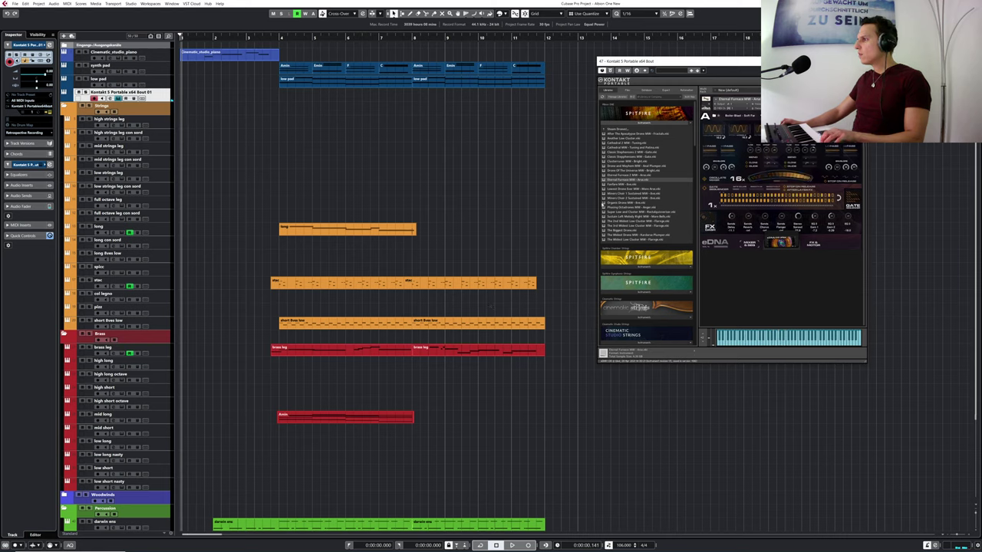
- Replace the loaded instrument with the patch listed directly below the Eternal Furnace patches
double_click(607, 184)
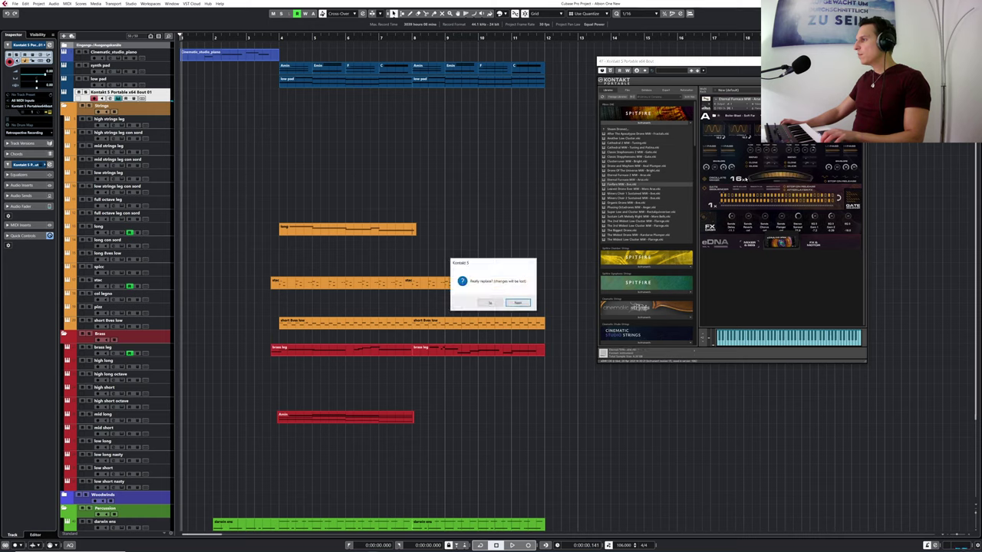
click(491, 303)
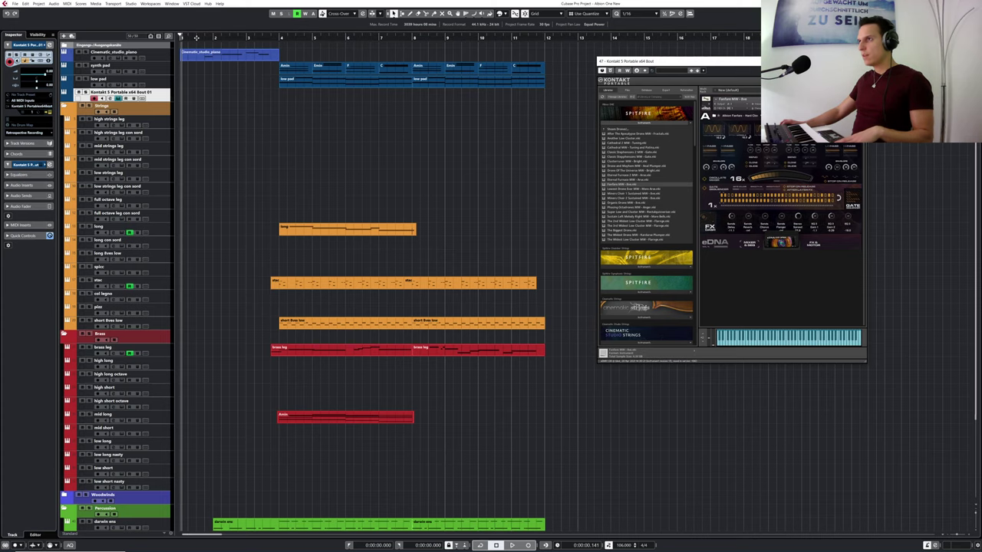
- Play a drone note along from bar 1 and capture the performance as a MIDI part on the Kontakt track
scroll(179, 37, up, 1)
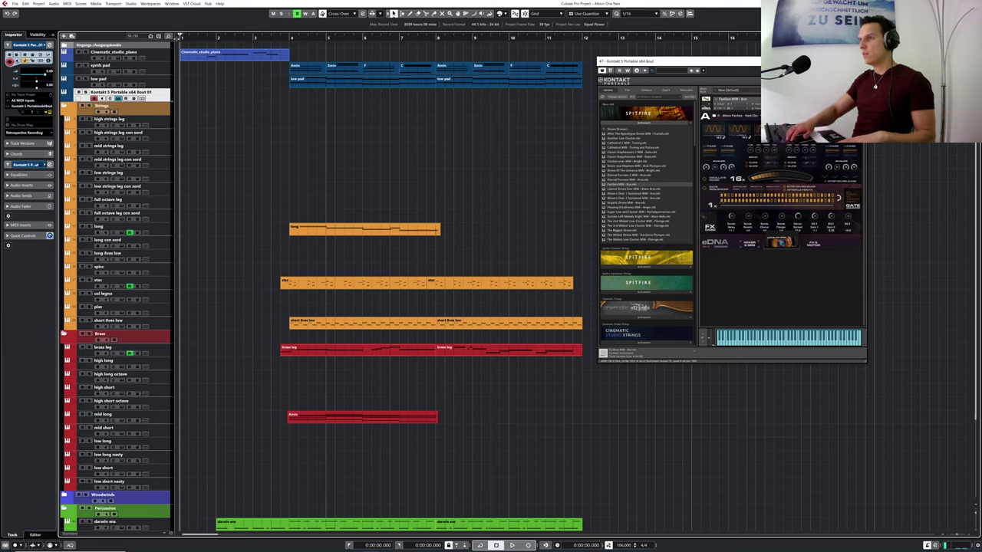
key(KP_Multiply)
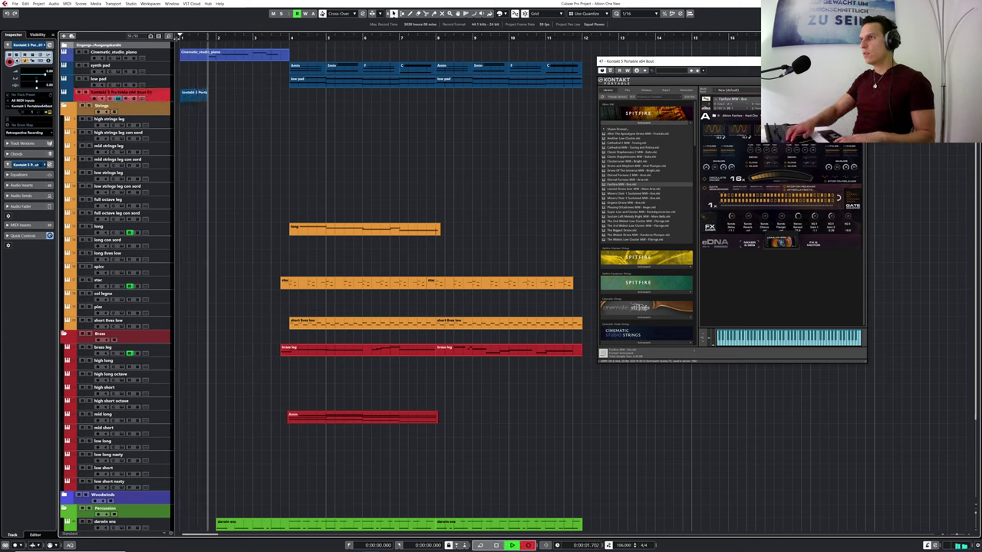
key(space)
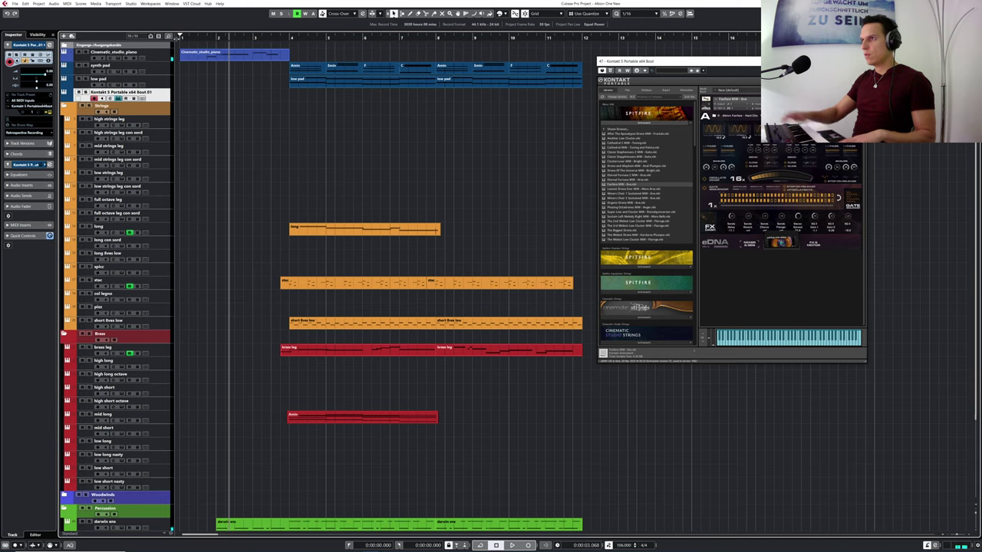
click(188, 36)
key(space)
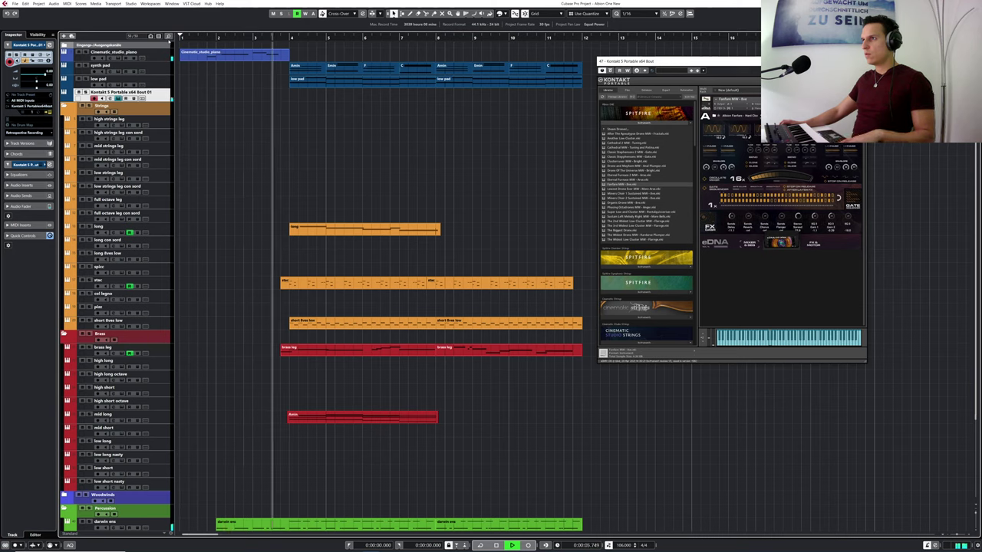
key(space)
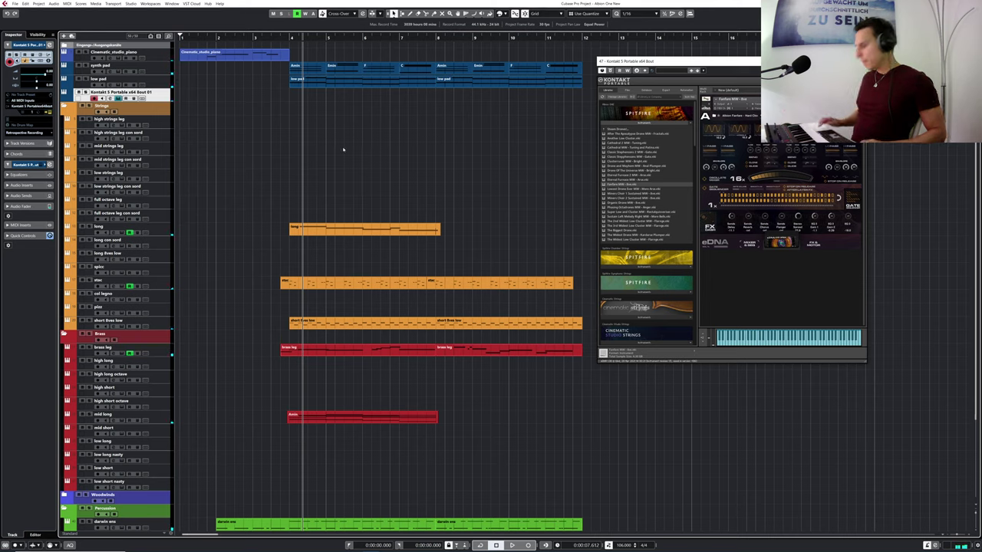
key(shift+KP_Multiply)
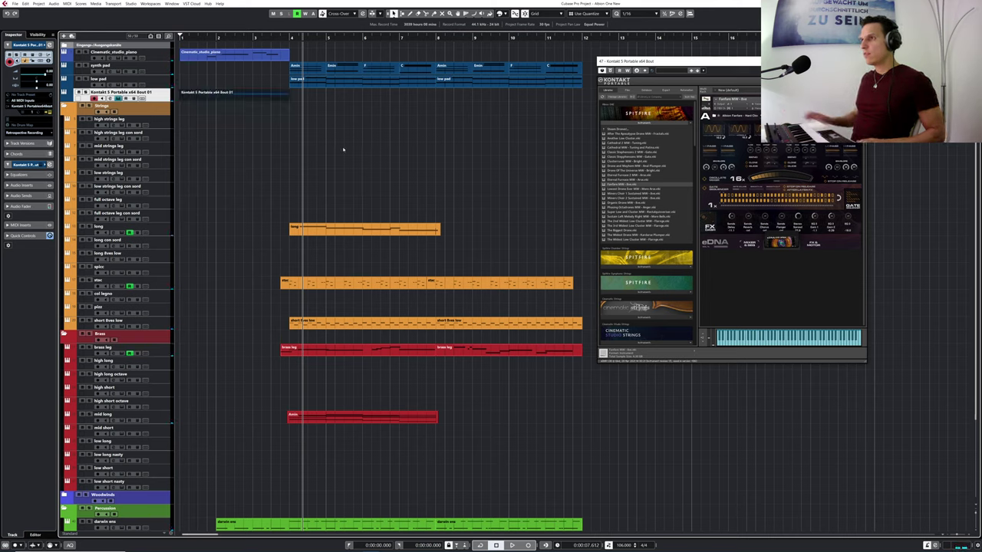
- Set the start of the captured drone note to 1.2.3 in the Key Editor and play from bar 1
double_click(250, 96)
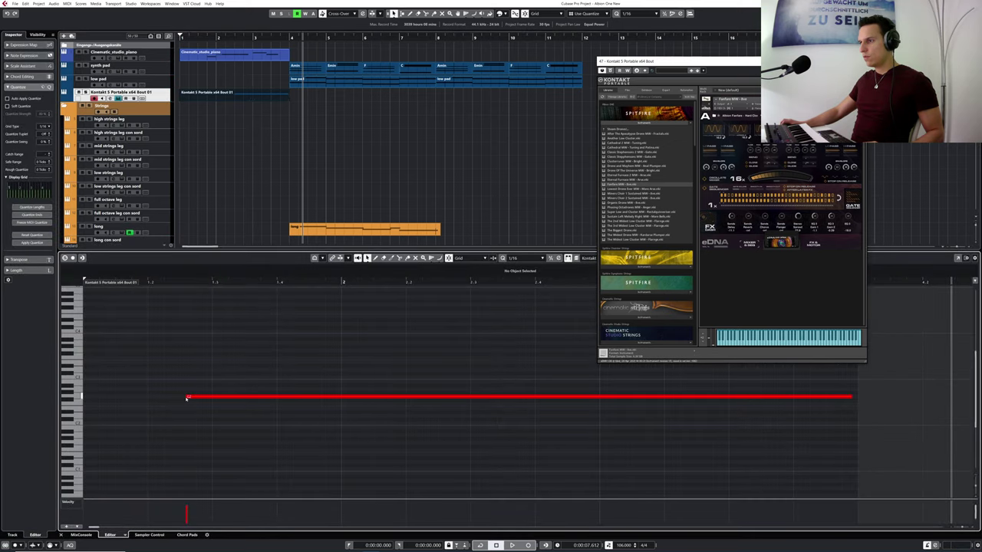
drag(271, 393, 214, 399)
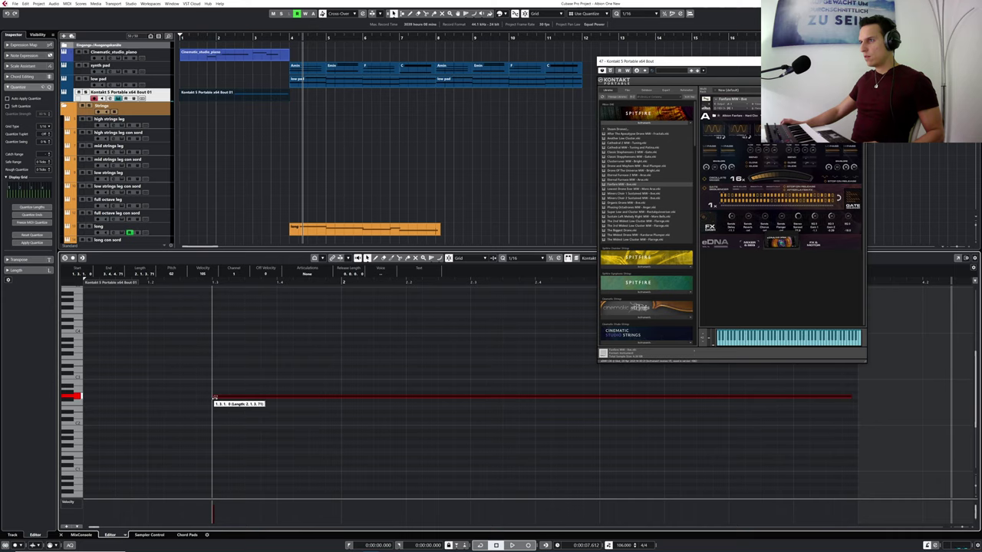
drag(214, 399, 181, 398)
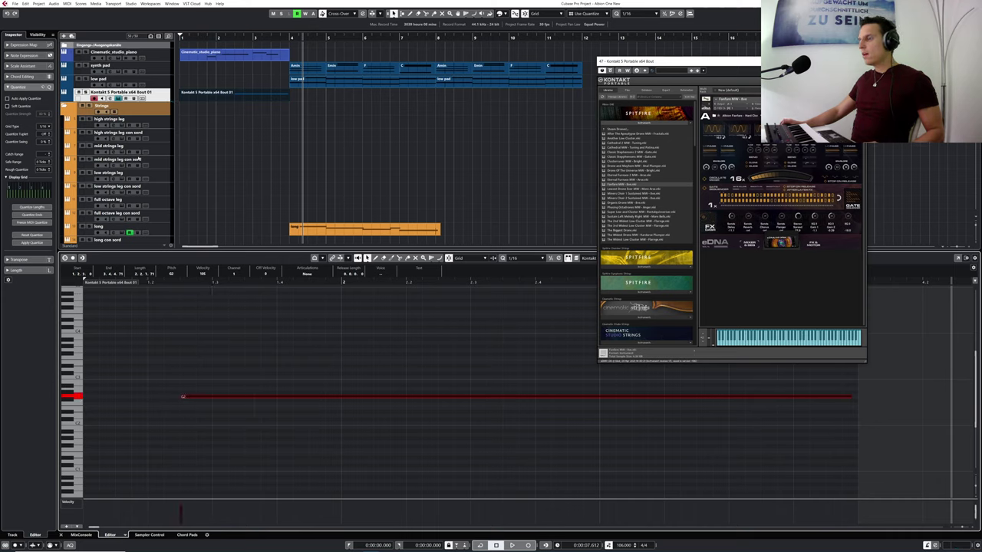
drag(183, 37, 164, 53)
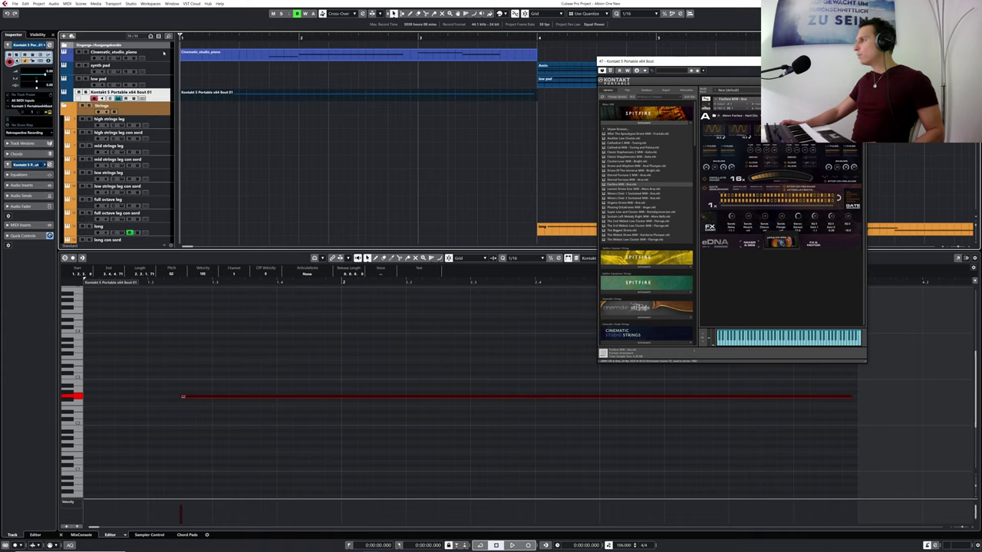
key(space)
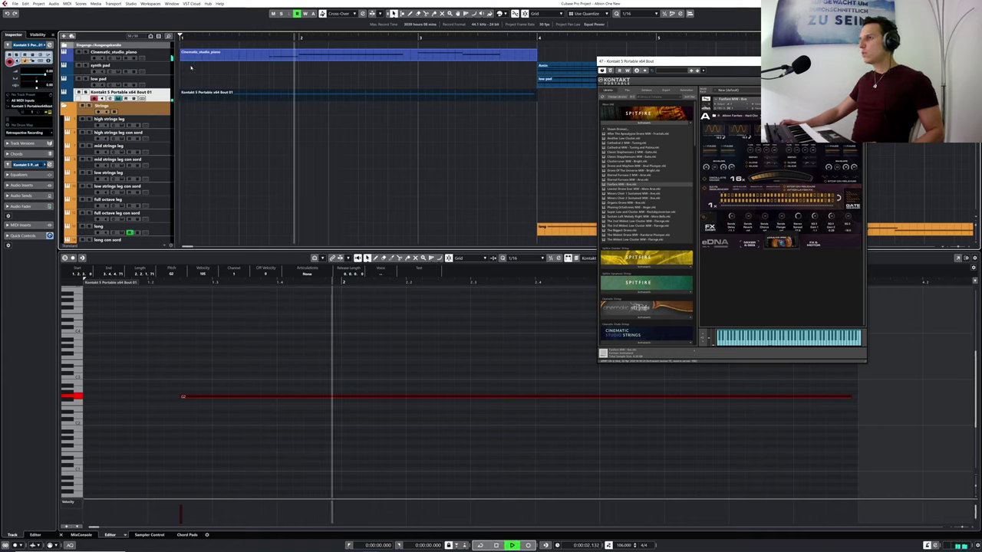
- Set the start of the drone note to 1.3.1 in the Key Editor and play from bar 1
key(space)
drag(182, 399, 215, 398)
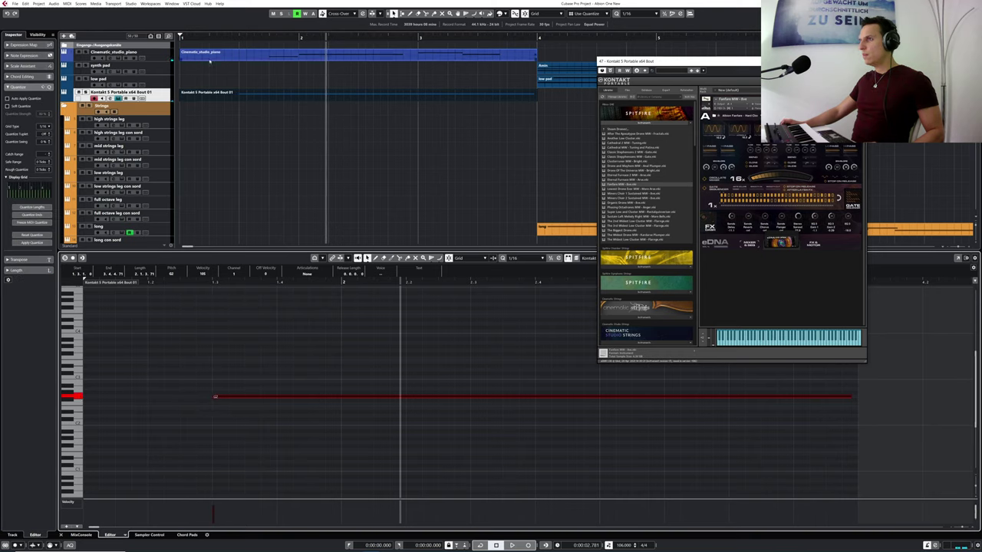
drag(198, 39, 164, 39)
key(space)
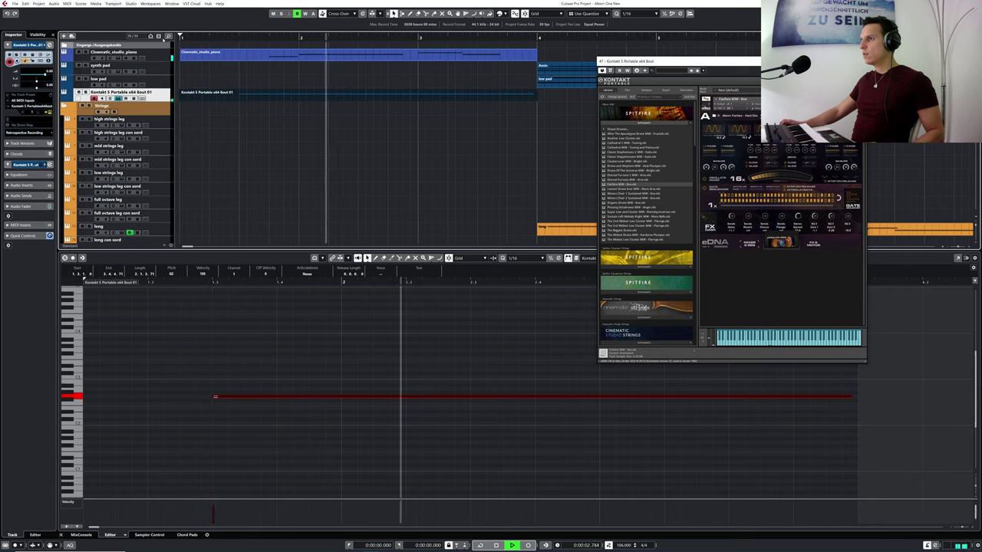
key(space)
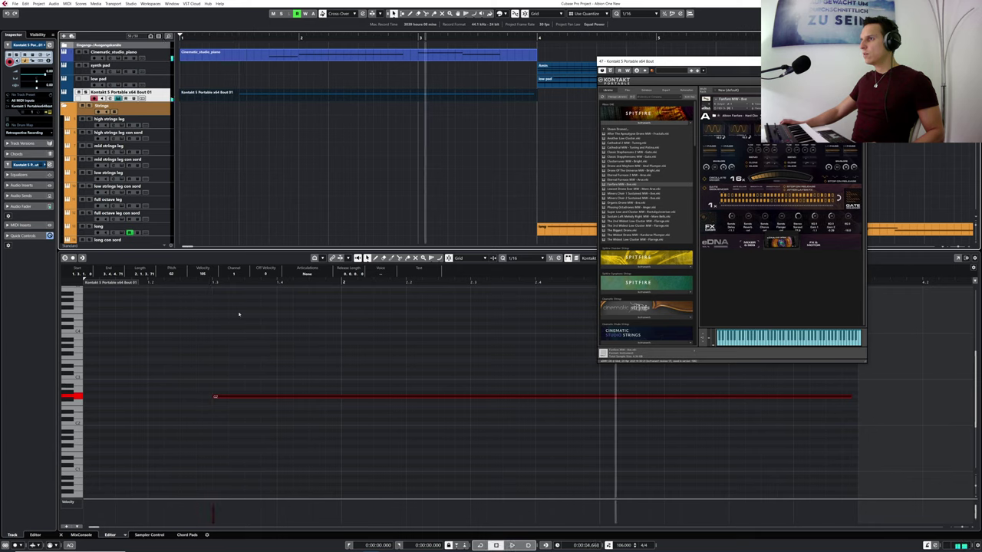
- Extend the drone note's start back to 1.1.1 and play from bar 1 into the full entry
drag(214, 397, 85, 397)
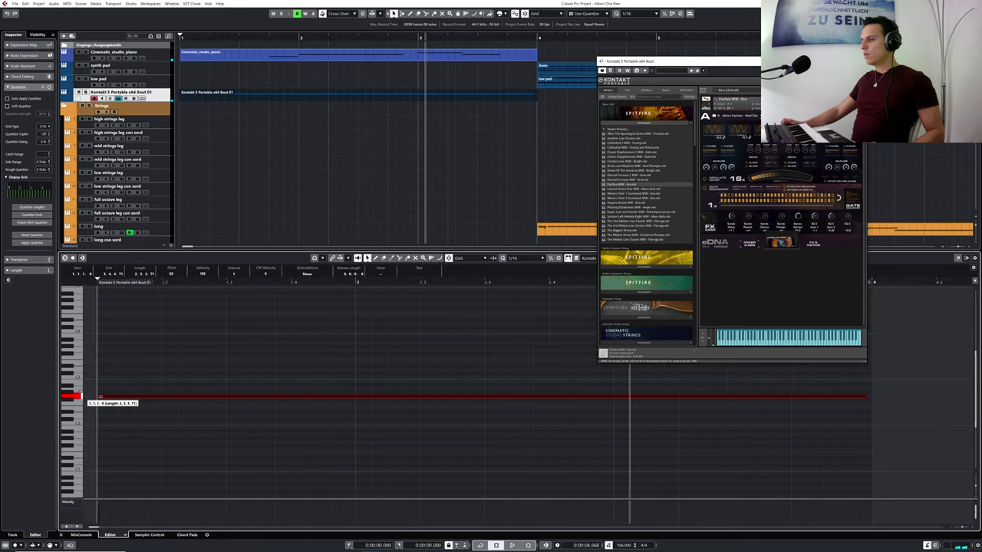
click(186, 37)
key(space)
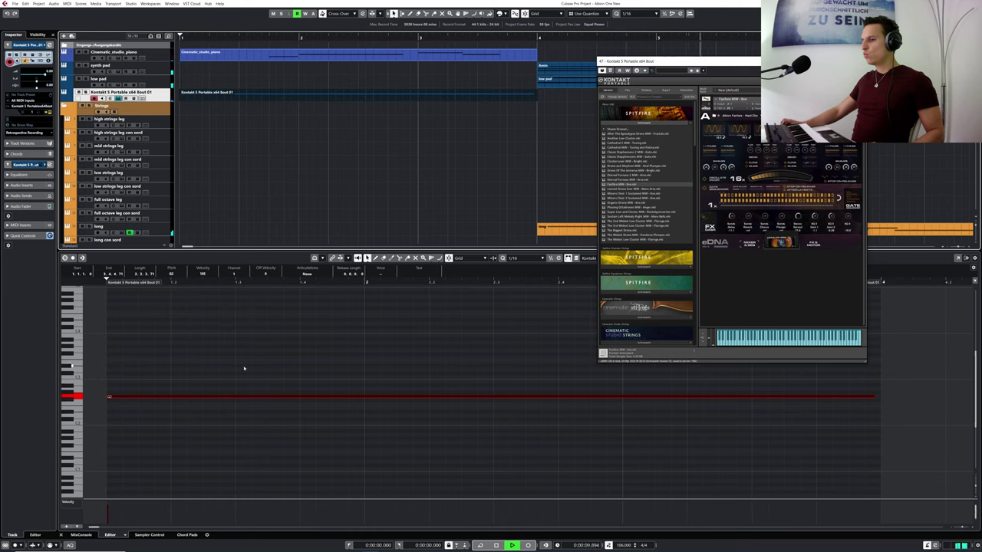
key(space)
- Raise the drone note's velocity to about 110 and play from bar 1 past the bar 4 entry
drag(241, 367, 244, 418)
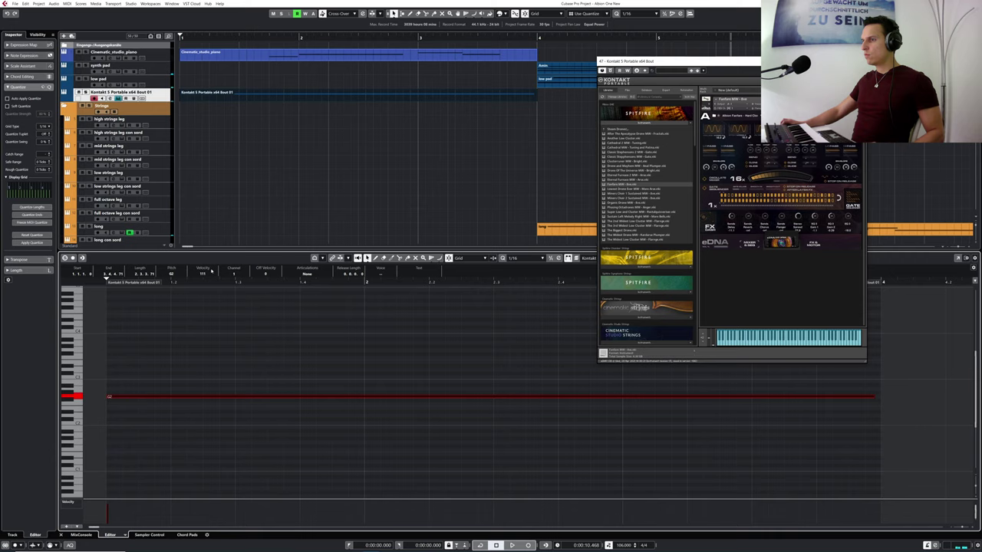
key(space)
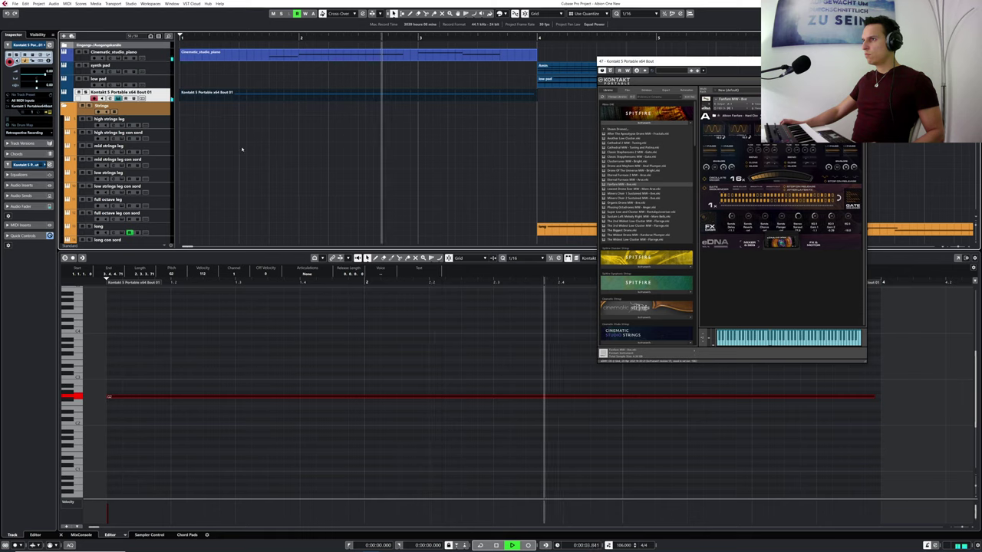
click(209, 277)
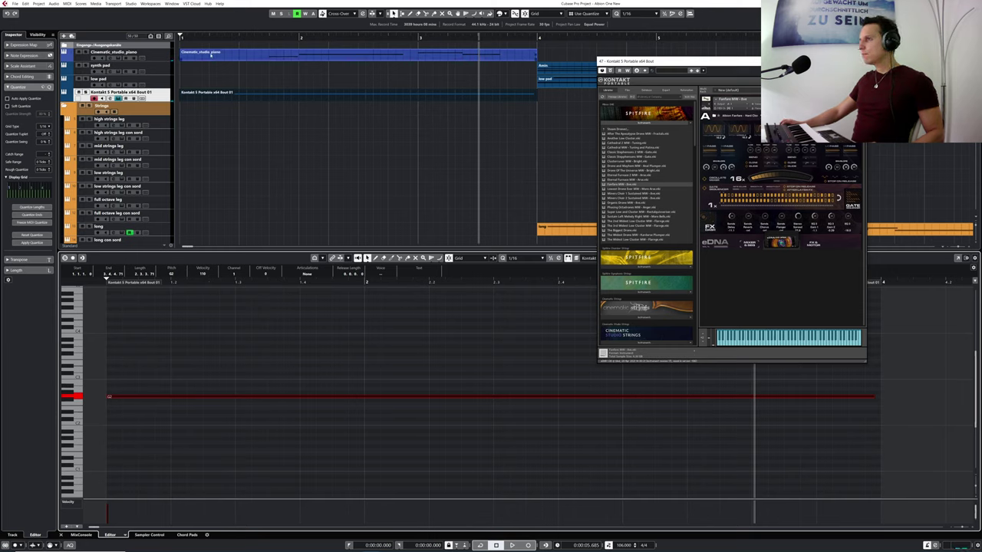
drag(186, 36, 172, 38)
key(space)
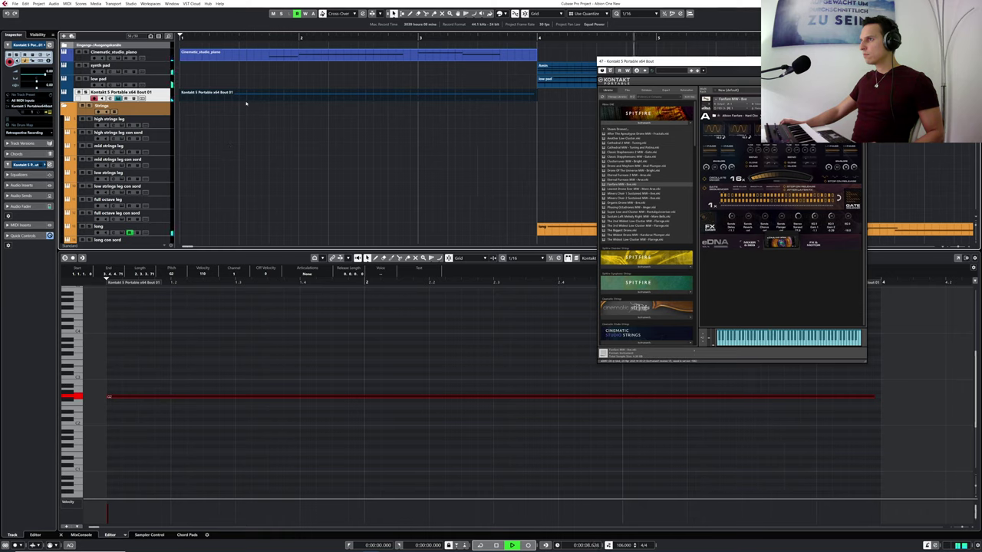
key(space)
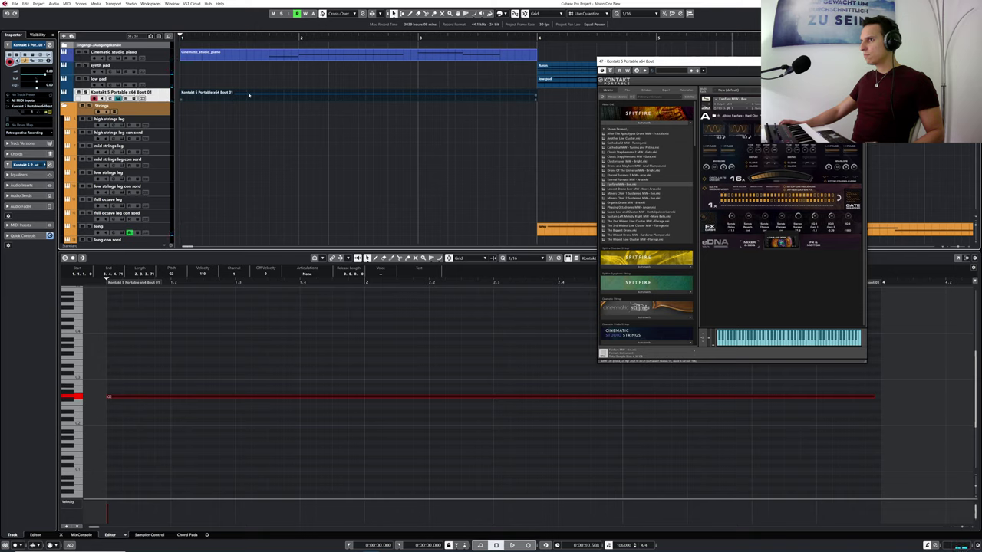
- Set the start of the drone note to 1.4.1 and play the lead-in from bar 1
drag(109, 396, 304, 375)
drag(191, 41, 179, 37)
key(space)
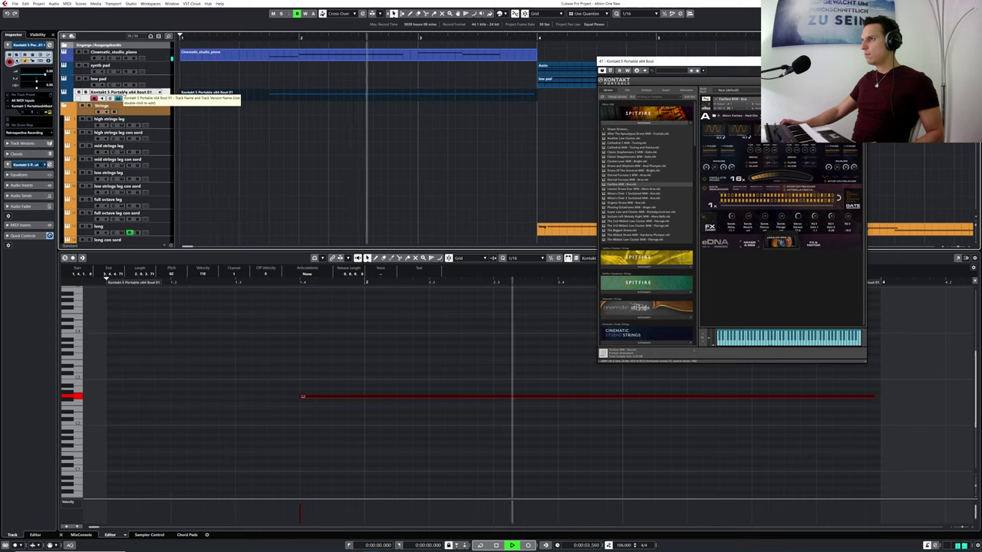
key(space)
- Solo the Kontakt 5 Portable track and play the drone alone from bar 1
double_click(49, 86)
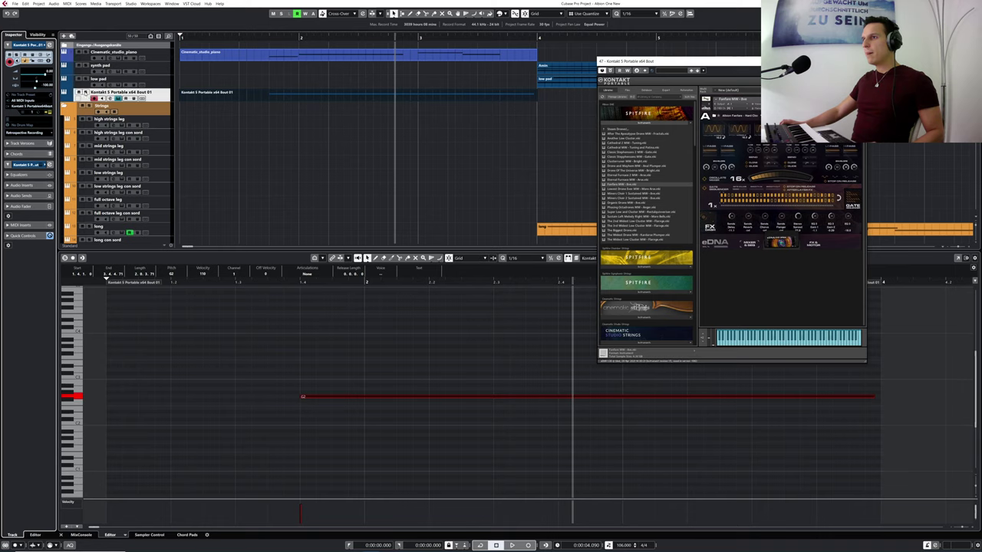
click(86, 93)
drag(247, 36, 182, 36)
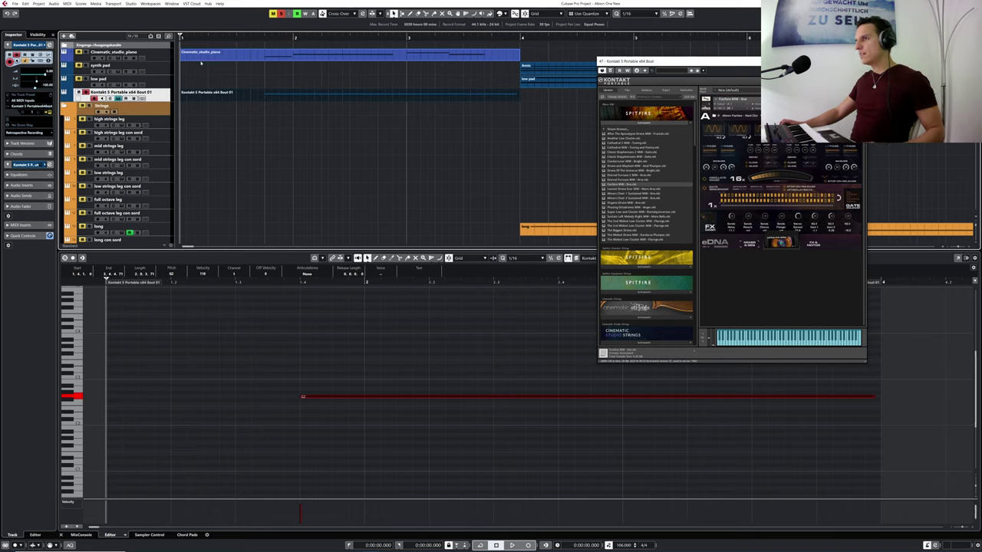
key(space)
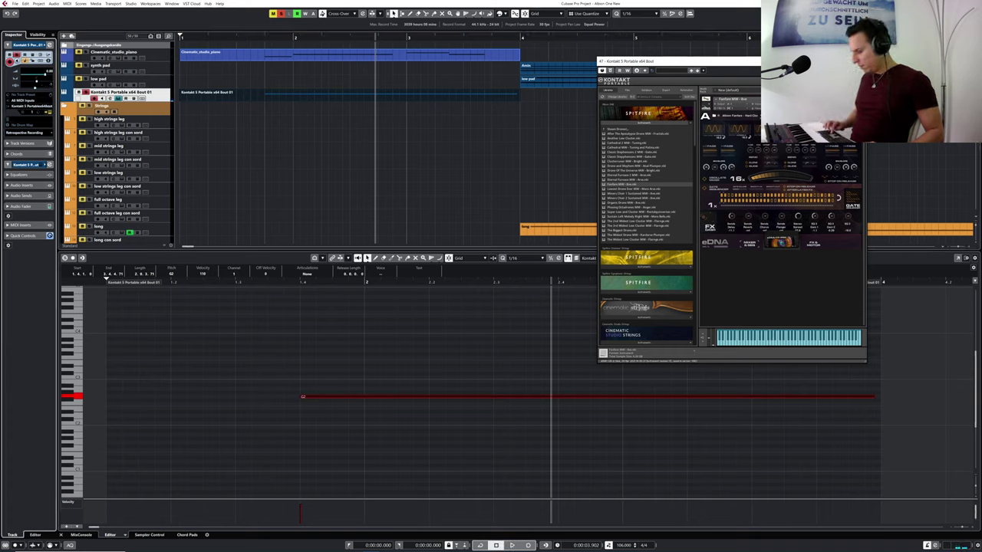
drag(193, 38, 179, 37)
key(space)
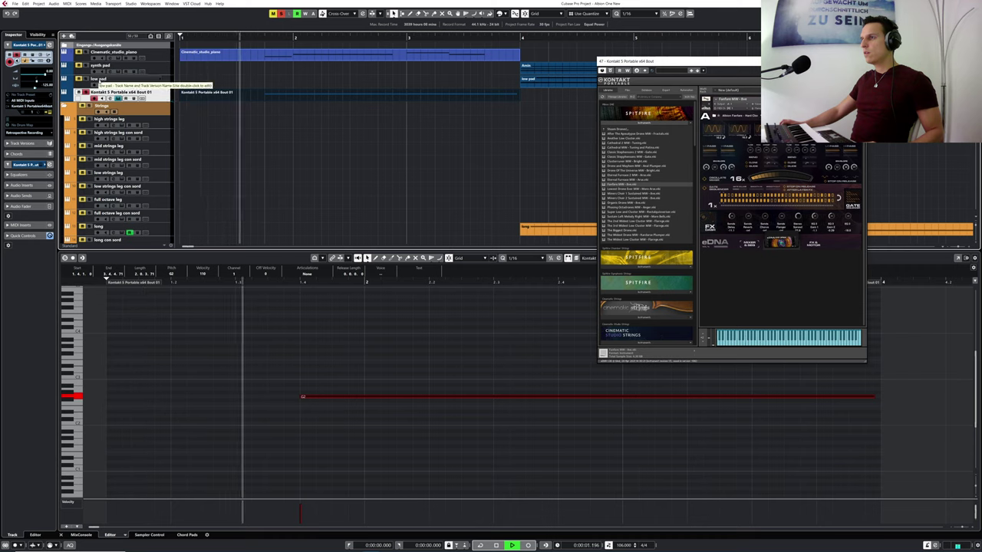
key(space)
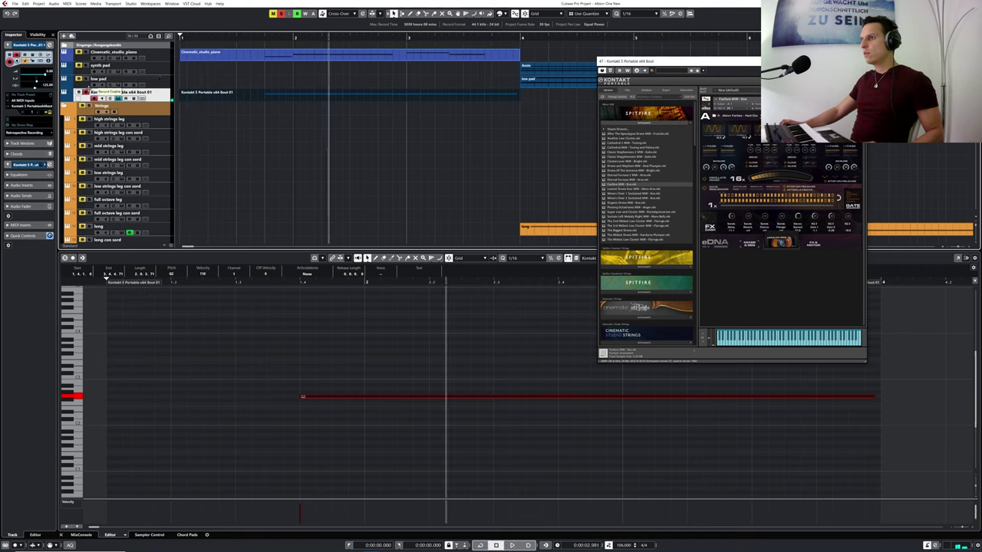
- Unsolo the Kontakt track, play it with the whole arrangement from the start, and rename the track as drone
click(87, 92)
drag(194, 36, 168, 36)
key(space)
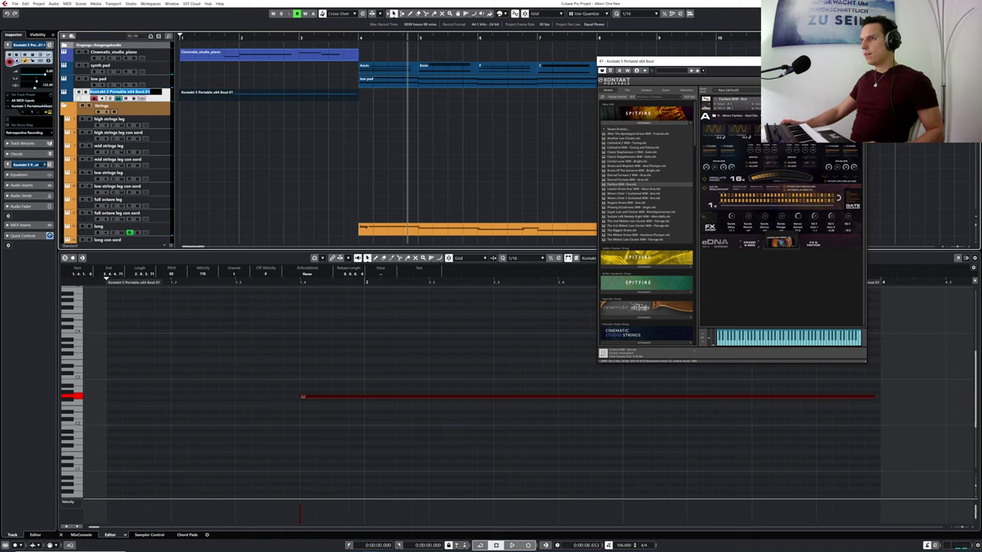
key(Return)
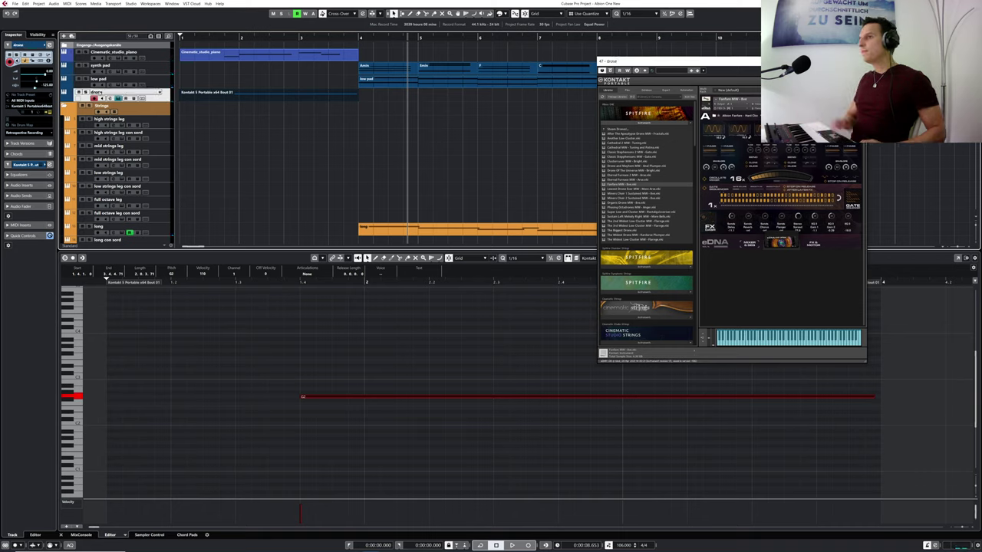
double_click(107, 93)
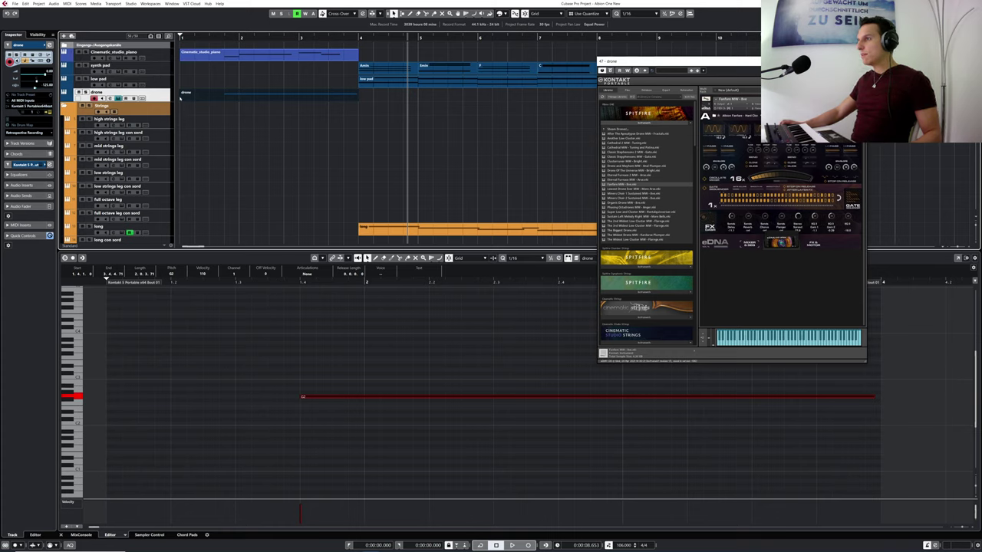
- Close the drone track's instrument window and add one new Kontakt 5 Portable instrument track below it
click(88, 71)
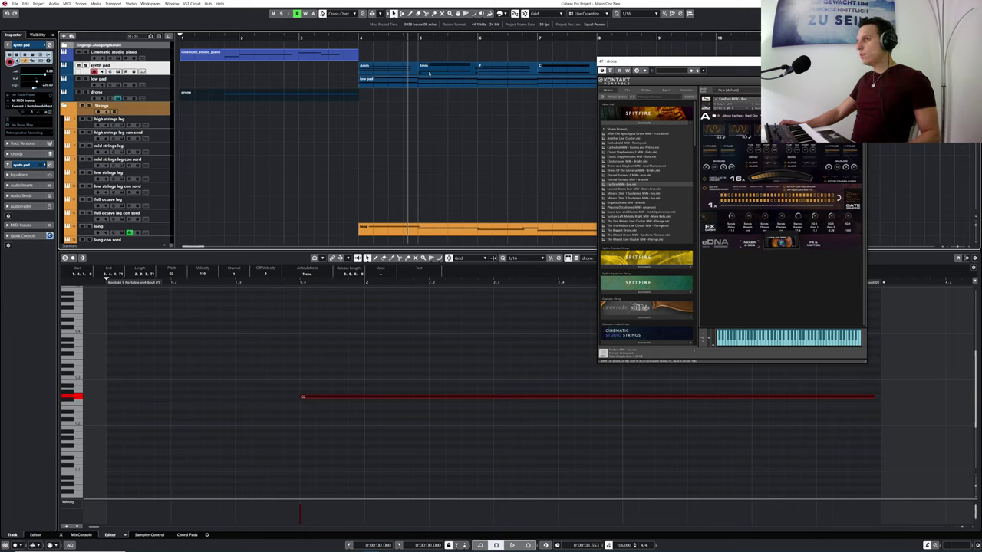
drag(204, 39, 180, 33)
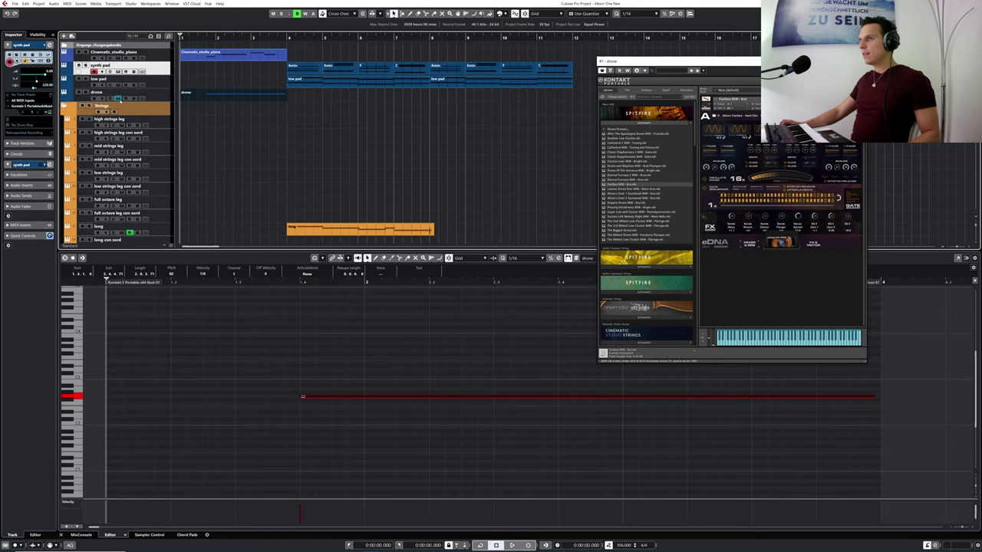
click(118, 98)
click(86, 98)
key(t)
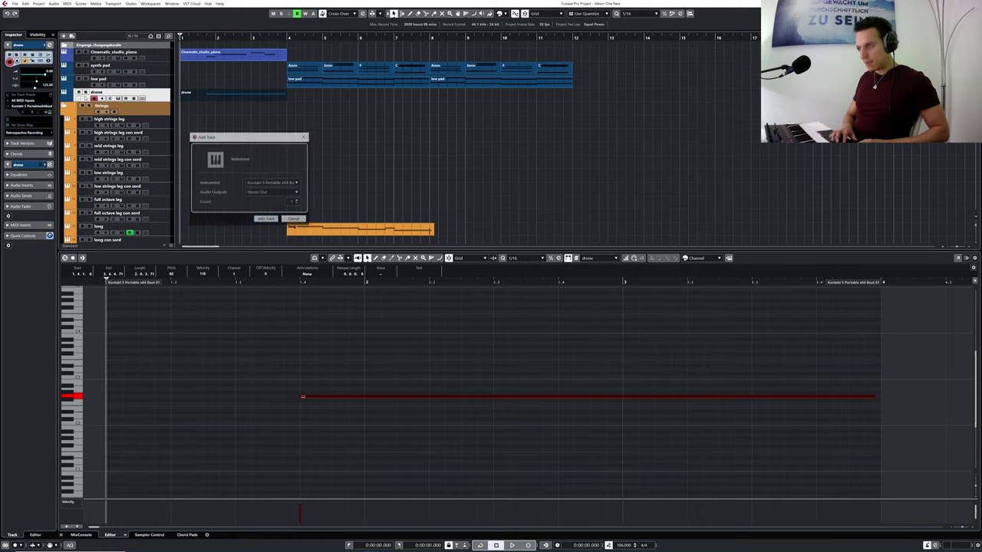
click(265, 220)
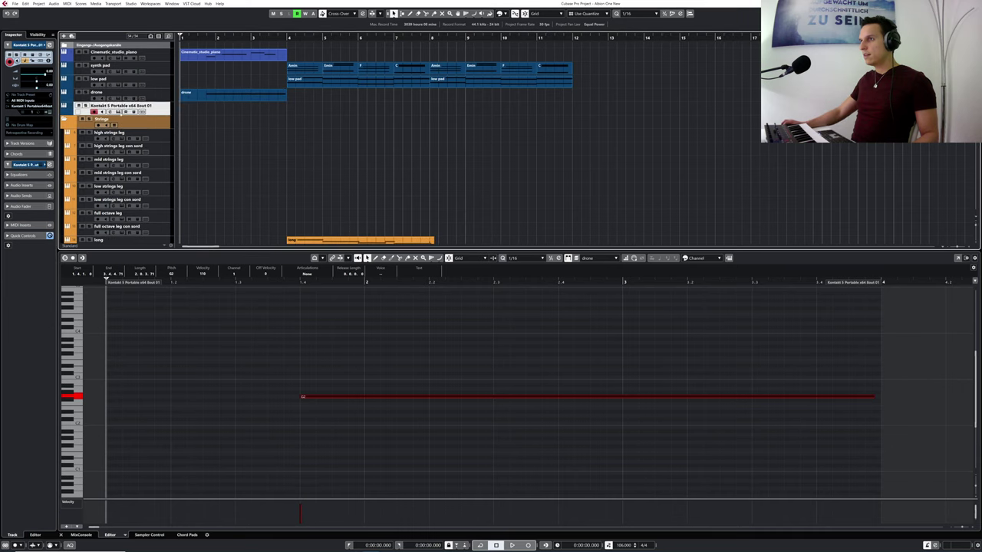
- Open Kontakt on the new track and browse the Spitfire library to the Brunel Loops folder
click(120, 113)
click(401, 188)
double_click(368, 194)
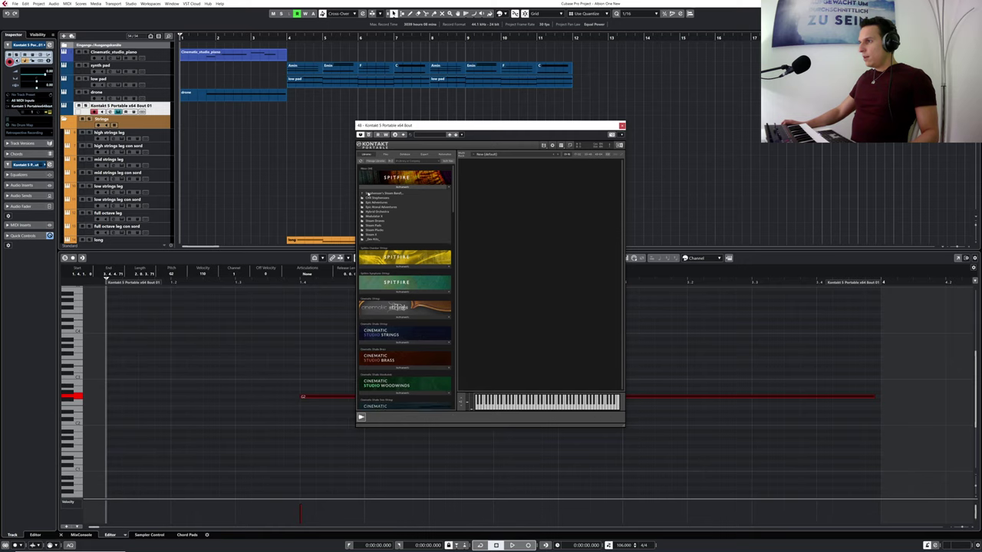
double_click(368, 193)
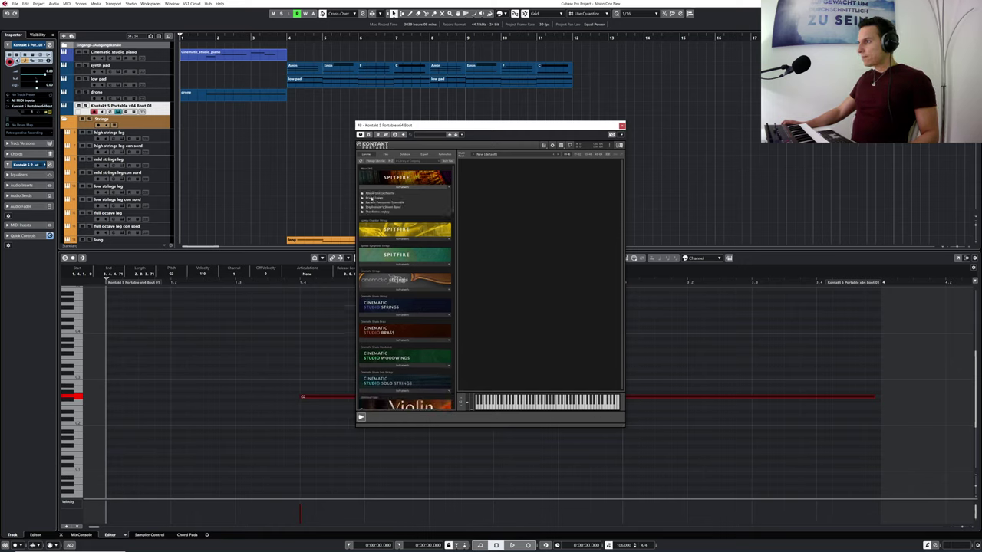
double_click(373, 197)
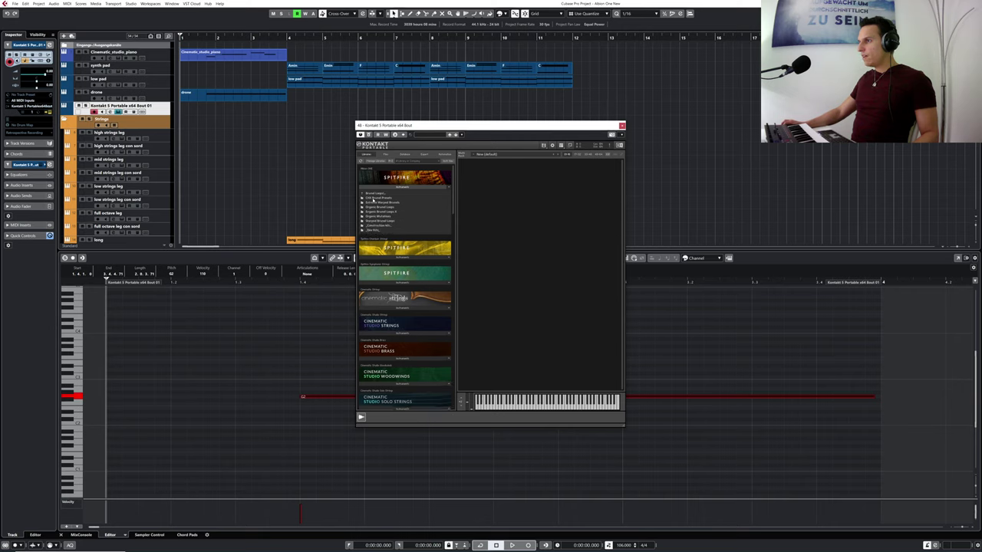
- Audition CHX Beautifully Pitched and CHX Pitched Filling Removers 2 from the CHX Brunel Presets folder
double_click(374, 200)
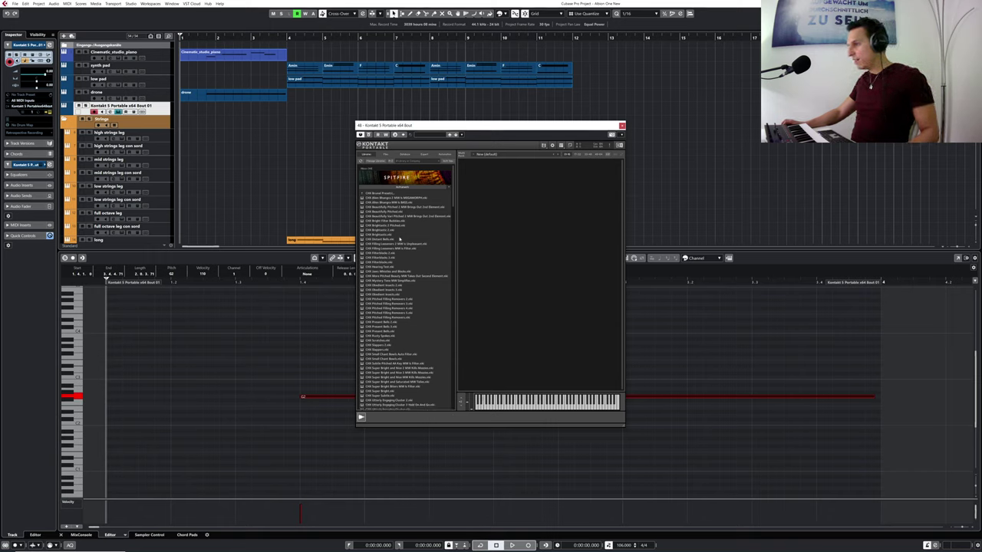
scroll(407, 242, down, 3)
click(391, 197)
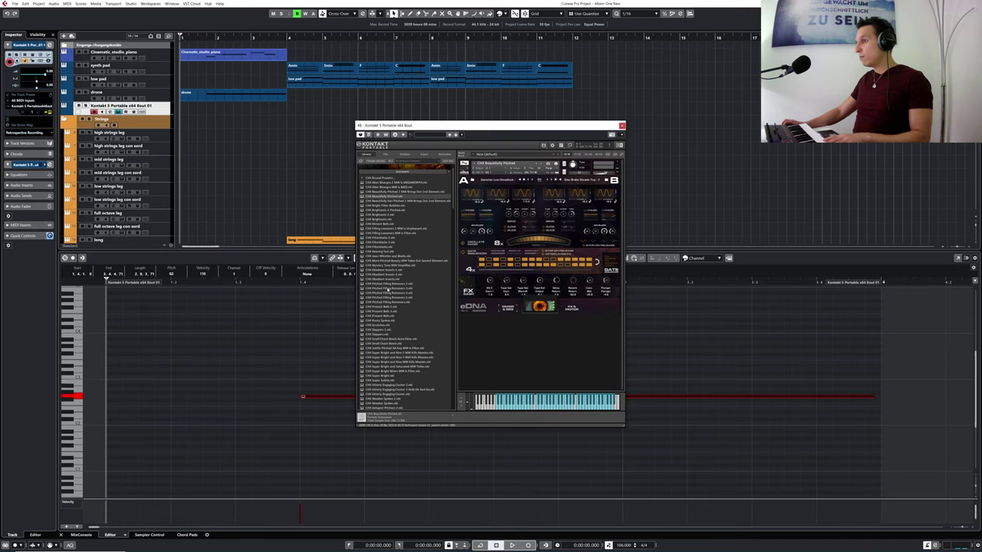
click(389, 284)
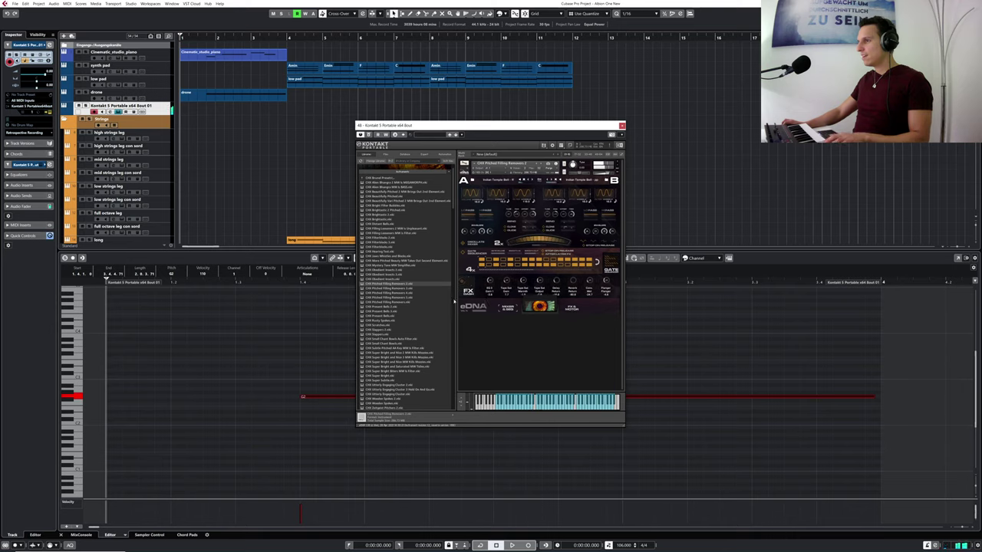
- Replace the loaded preset with Badass Marauders from the Warped Brunel Loops folder and audition it
click(374, 178)
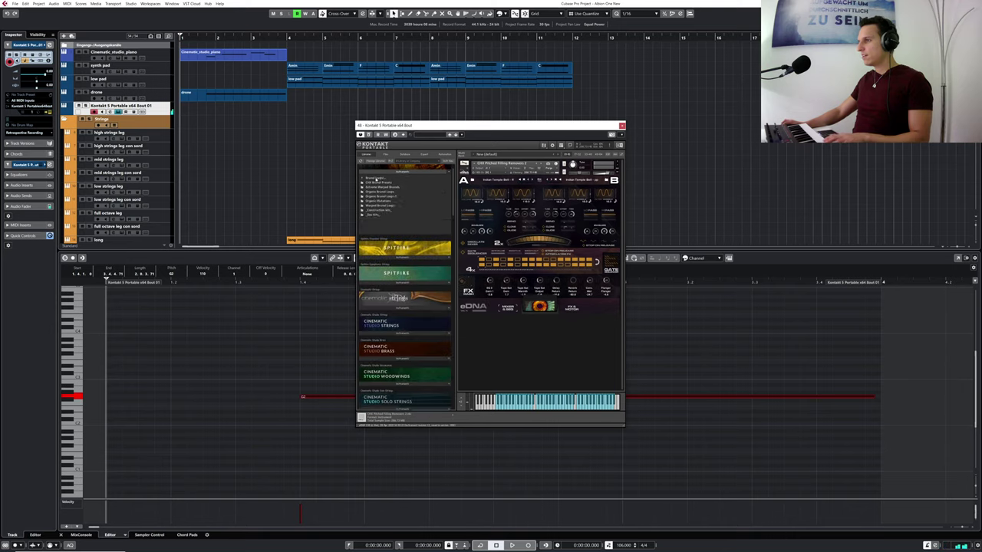
click(379, 205)
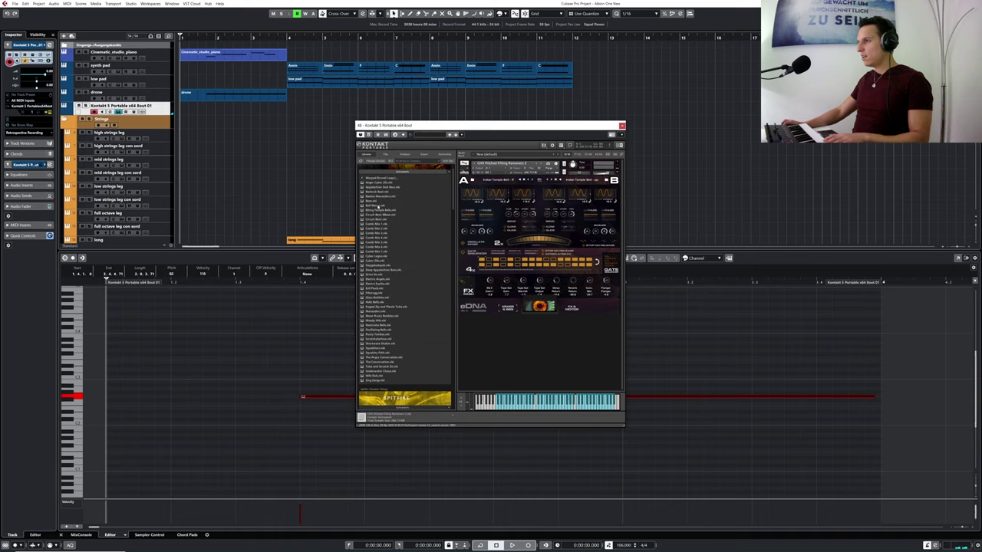
double_click(381, 197)
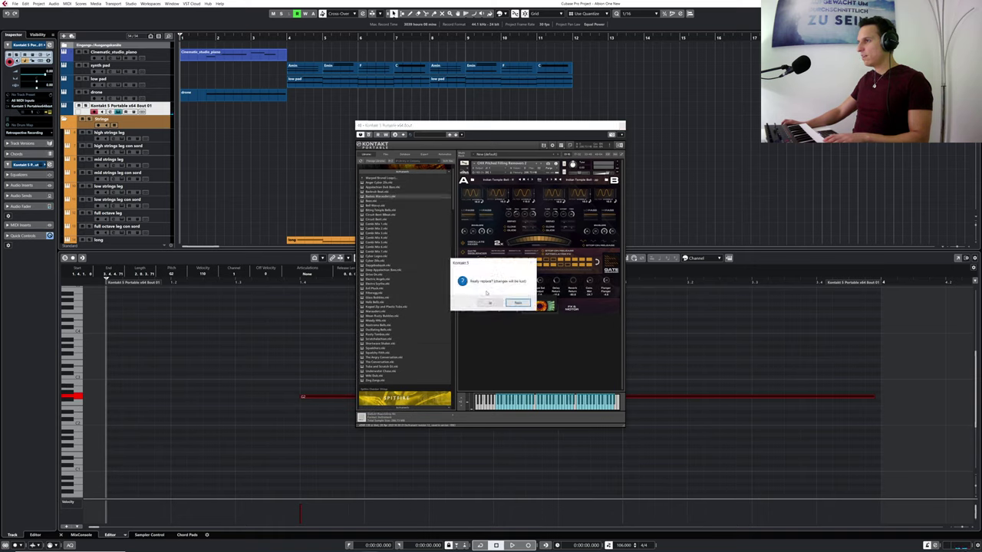
click(488, 302)
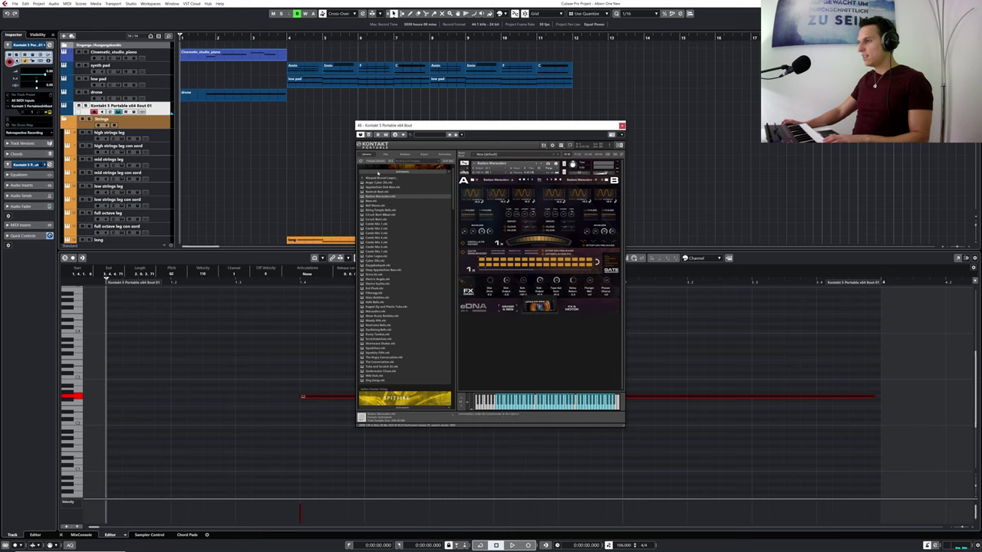
- Replace the loaded preset with Alien Beacon MW - Metal from the Organic Mutations folder and audition it
double_click(371, 178)
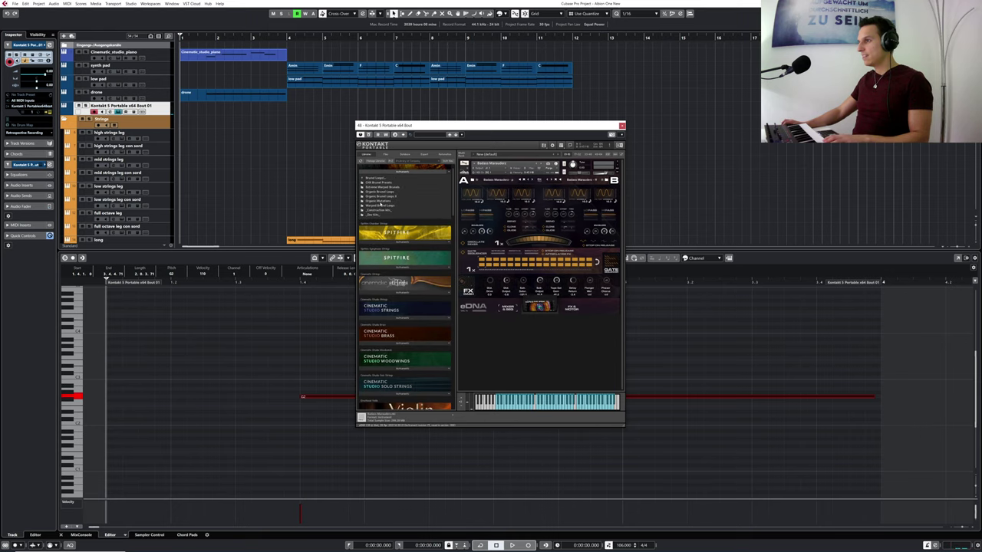
double_click(381, 204)
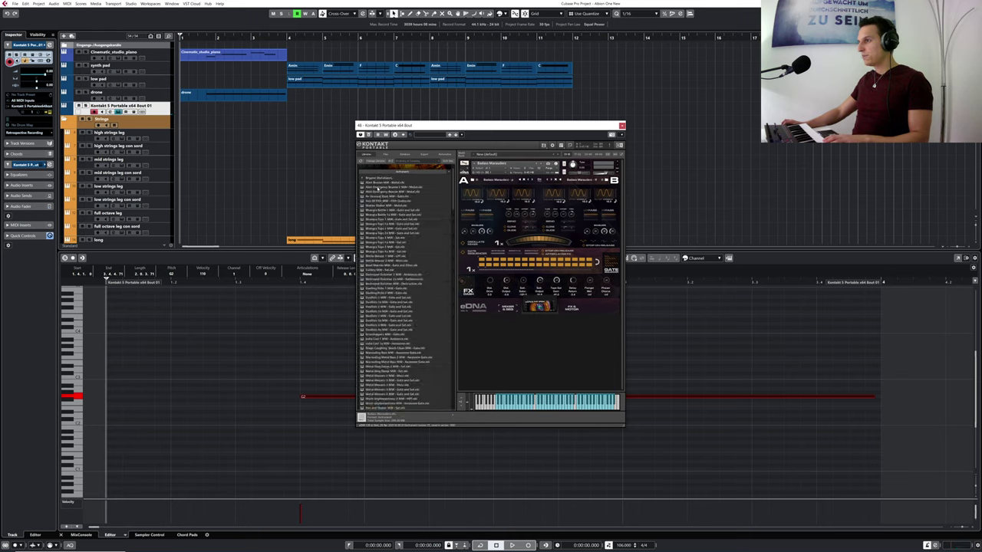
double_click(377, 183)
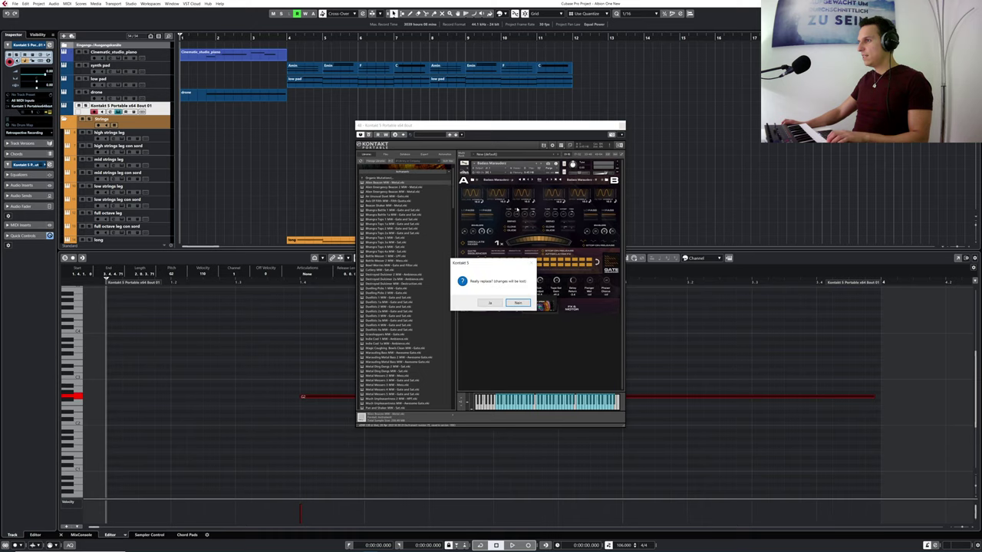
click(485, 304)
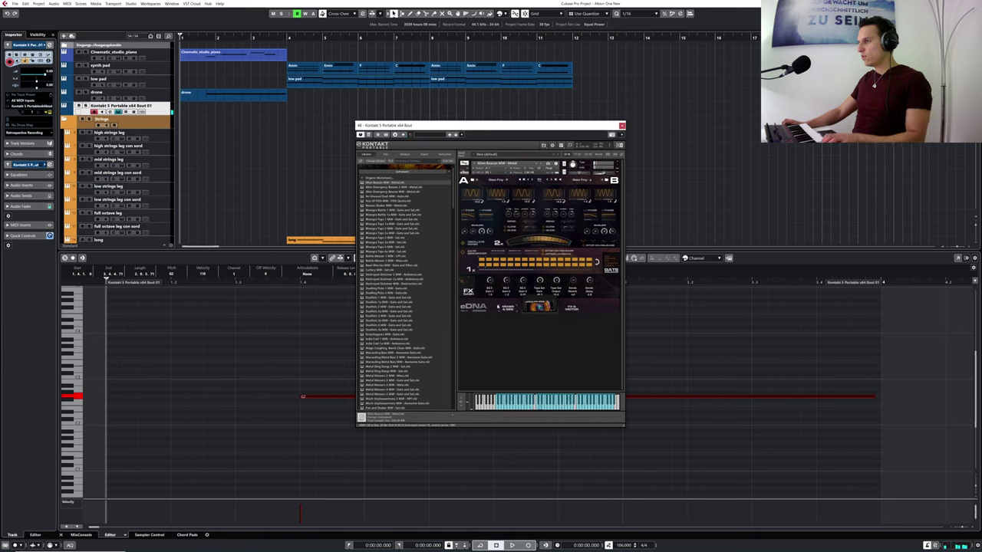
- Open the Extreme Warped Brunels folder and load the Badass With A Mod Wheel MW - V Cool Gate preset
double_click(378, 179)
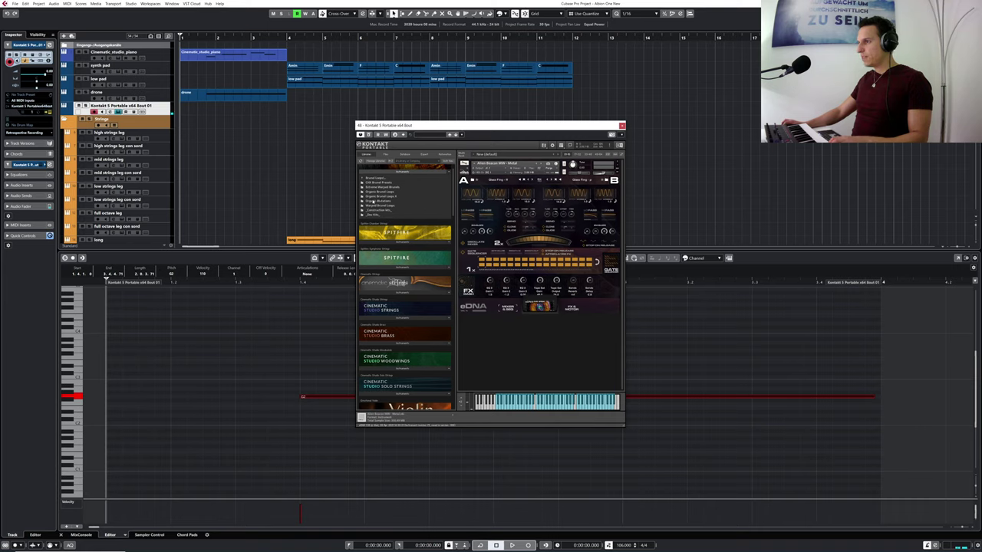
double_click(372, 188)
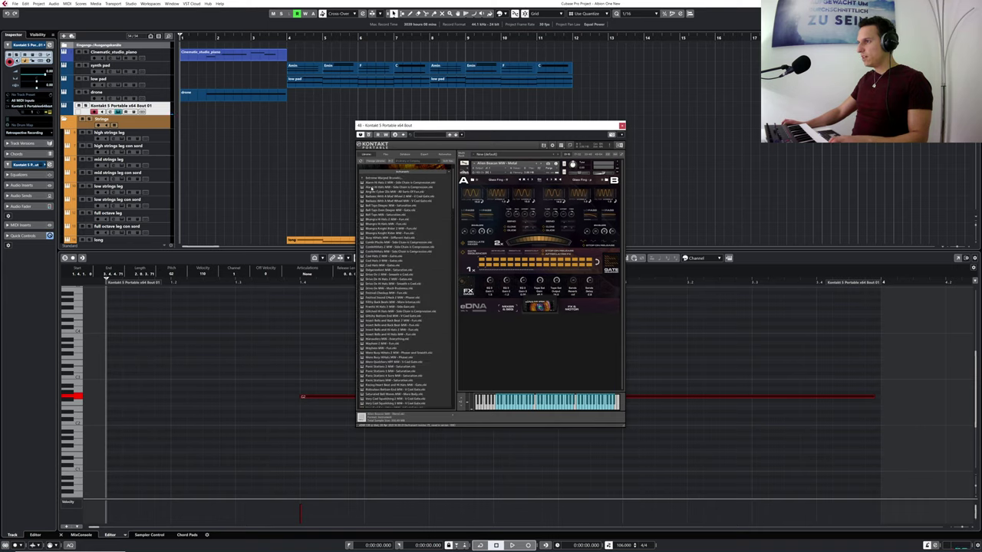
drag(461, 207, 486, 231)
click(491, 302)
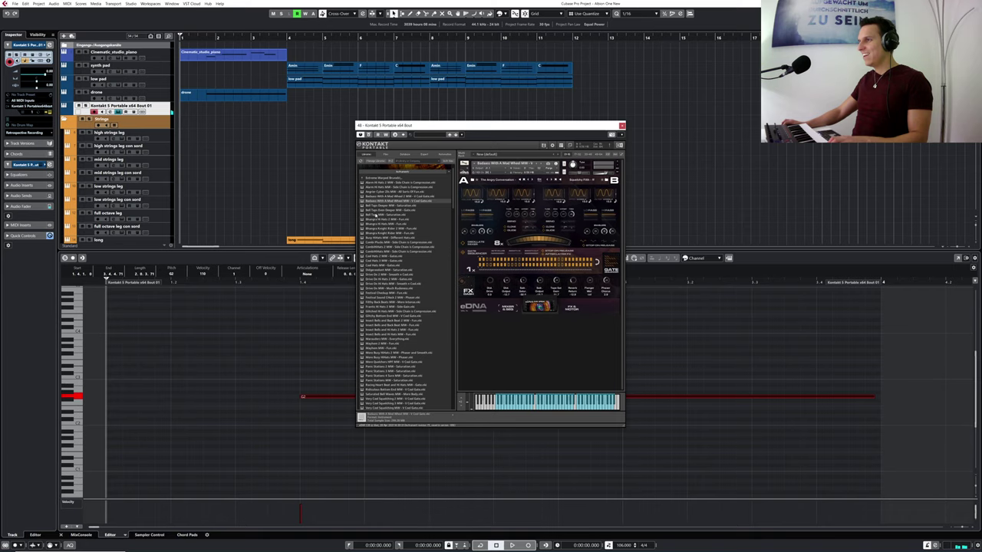
- Try the Bell Tops Deeper MW - Saturation preset and replace it with Bell Tops Even Deeper MW - Gate
click(369, 207)
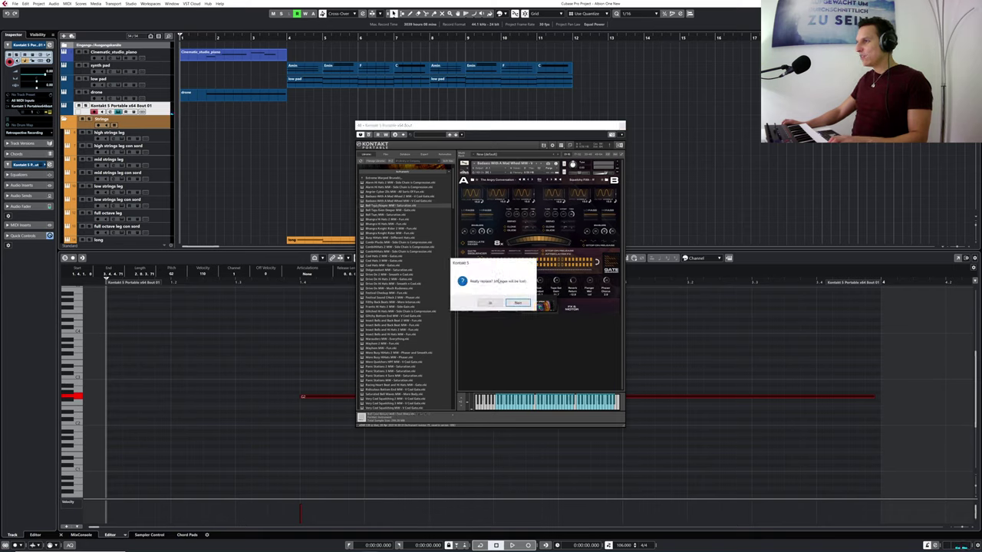
click(512, 303)
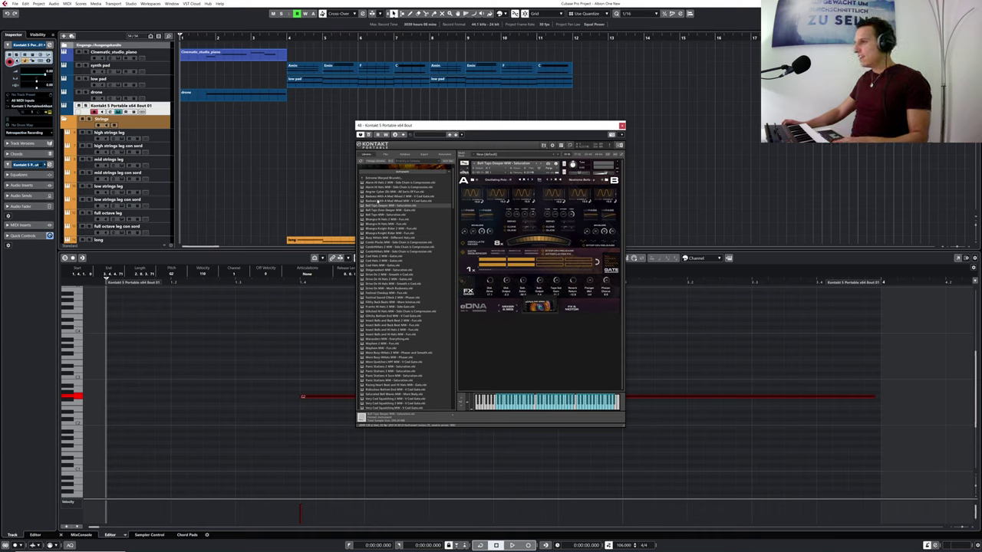
click(373, 211)
drag(453, 210, 522, 219)
click(488, 303)
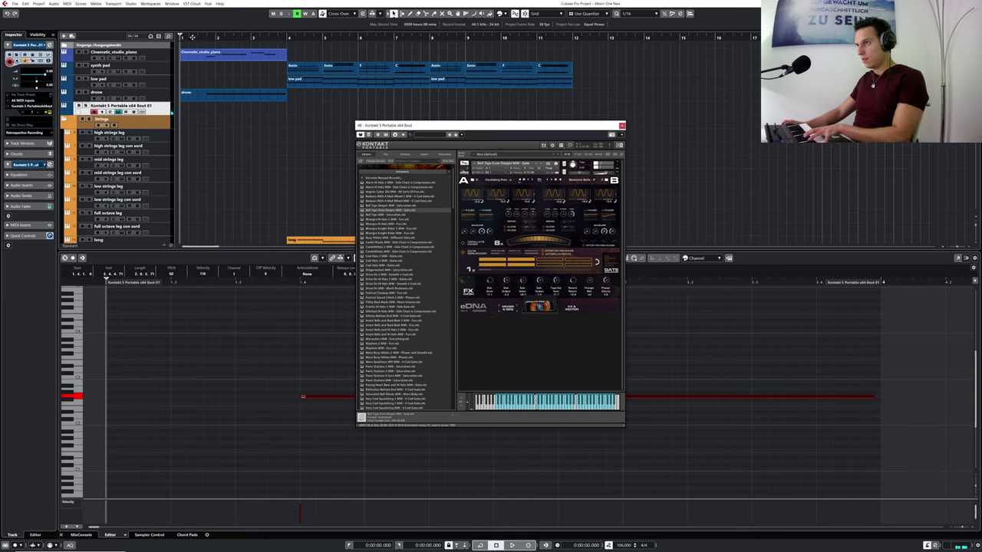
- Record a two-note part on the new Kontakt track from the start of the project through bar 4
drag(193, 37, 164, 39)
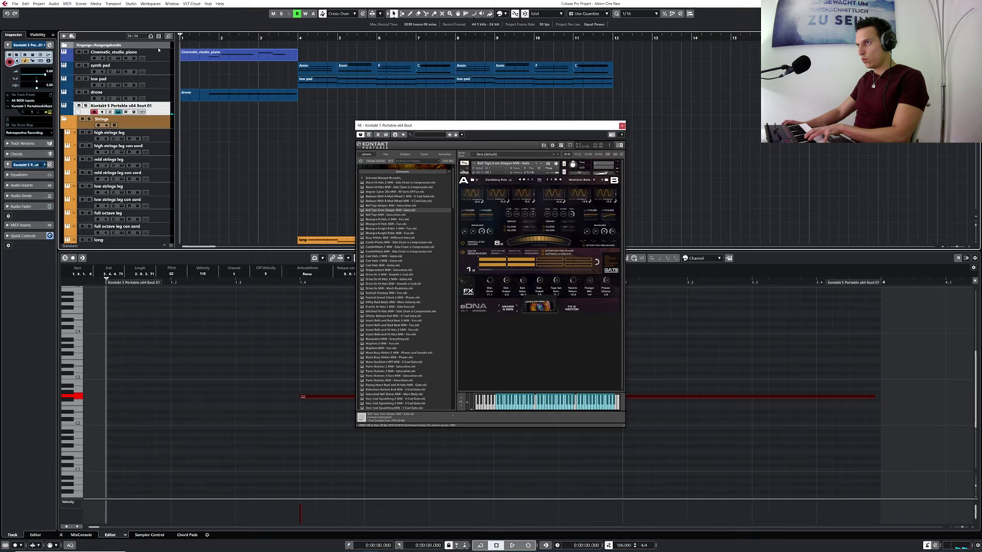
key(KP_Multiply)
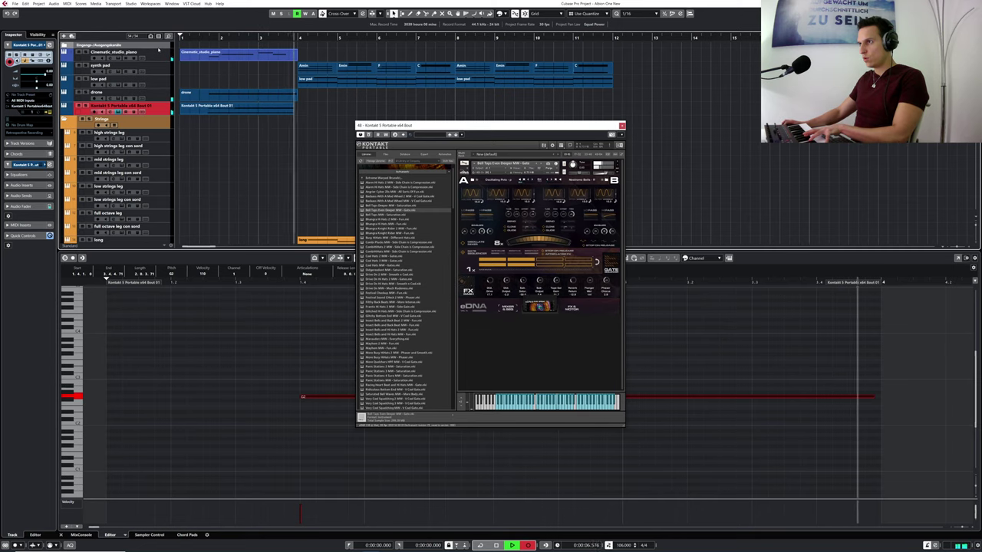
key(space)
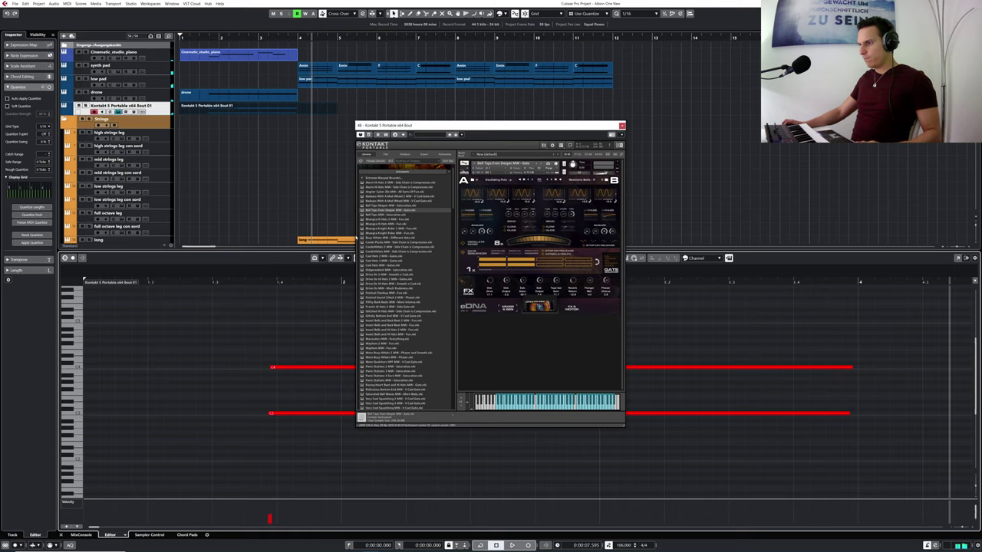
- Shift both recorded notes to start on beat 4 of bar 1 and delete the upper one
click(289, 368)
drag(289, 368, 297, 368)
click(282, 415)
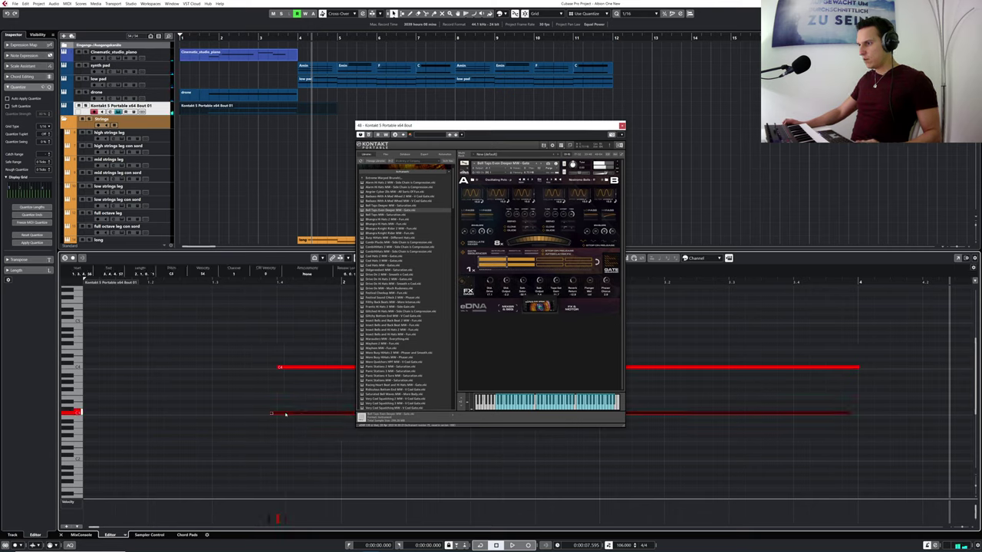
drag(285, 414, 293, 414)
drag(289, 348, 300, 383)
key(Delete)
- Play the arrangement from the start to hear the edited note in context
drag(263, 282, 242, 283)
key(space)
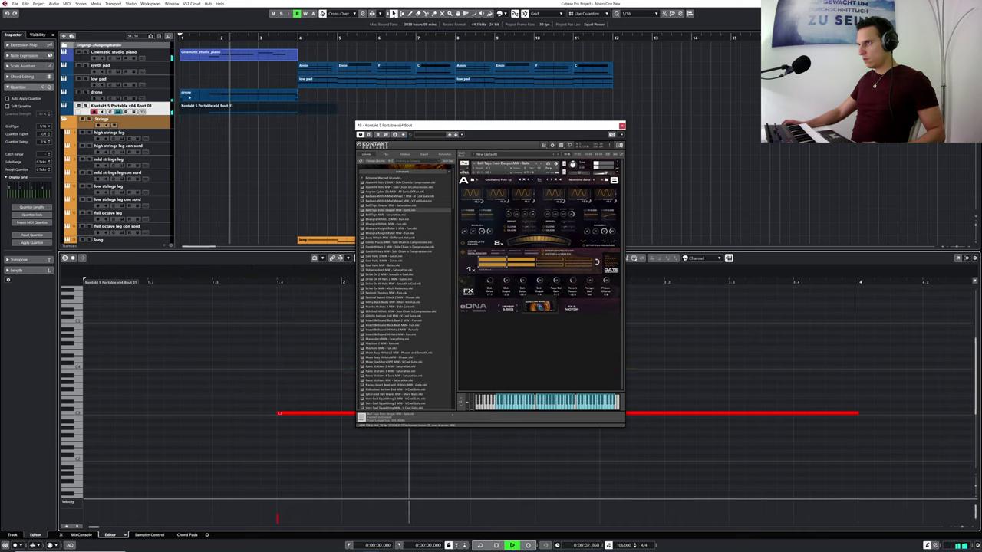
key(space)
- Close the Kontakt window, move the remaining C3 note to the start of bar 2, and play from the beginning
drag(307, 413, 359, 415)
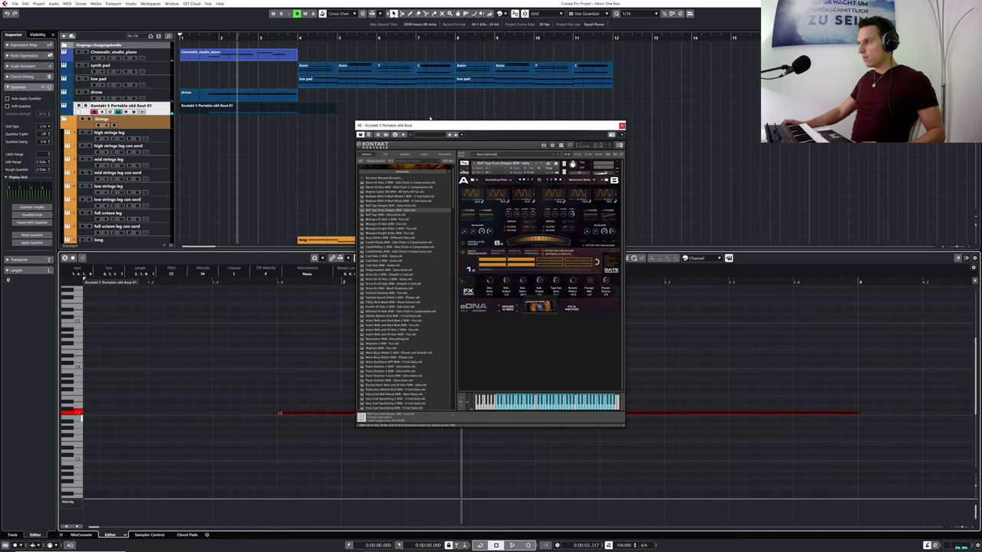
drag(431, 125, 526, 102)
click(715, 103)
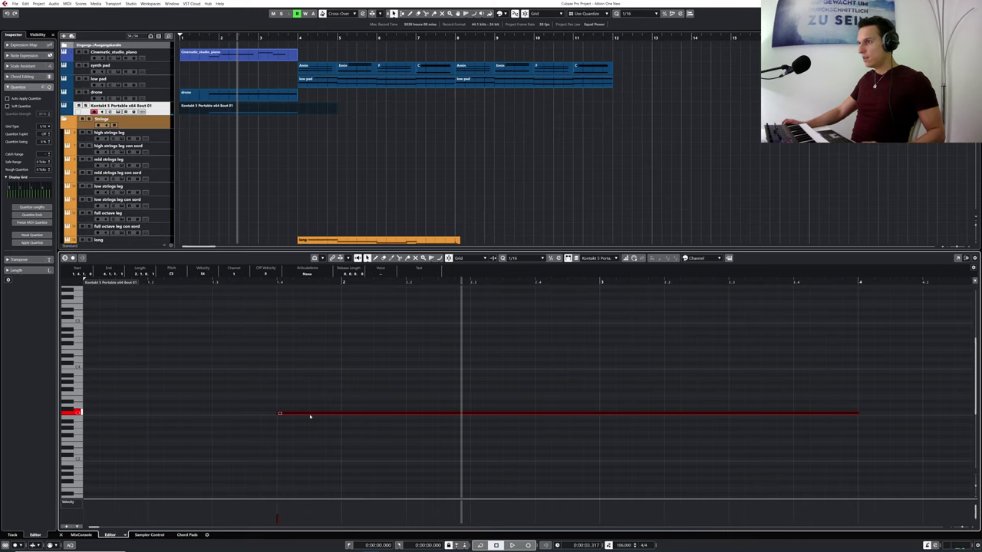
drag(310, 416, 373, 415)
drag(201, 40, 162, 39)
key(space)
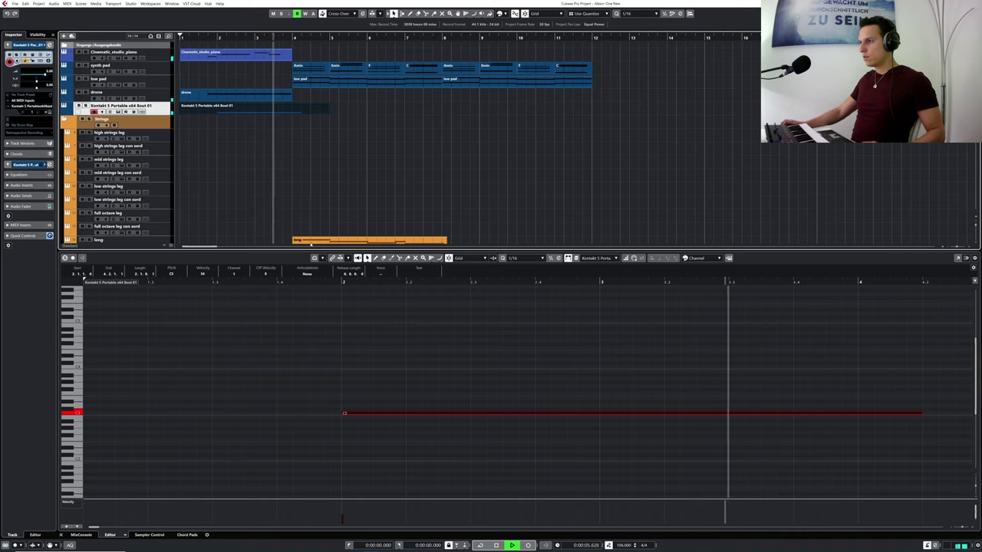
- Shorten the C3 note to end at bar 4 and trim its part to span bars 2 to 4
key(space)
drag(322, 280, 299, 326)
drag(565, 418, 537, 418)
drag(625, 285, 507, 298)
drag(204, 284, 315, 285)
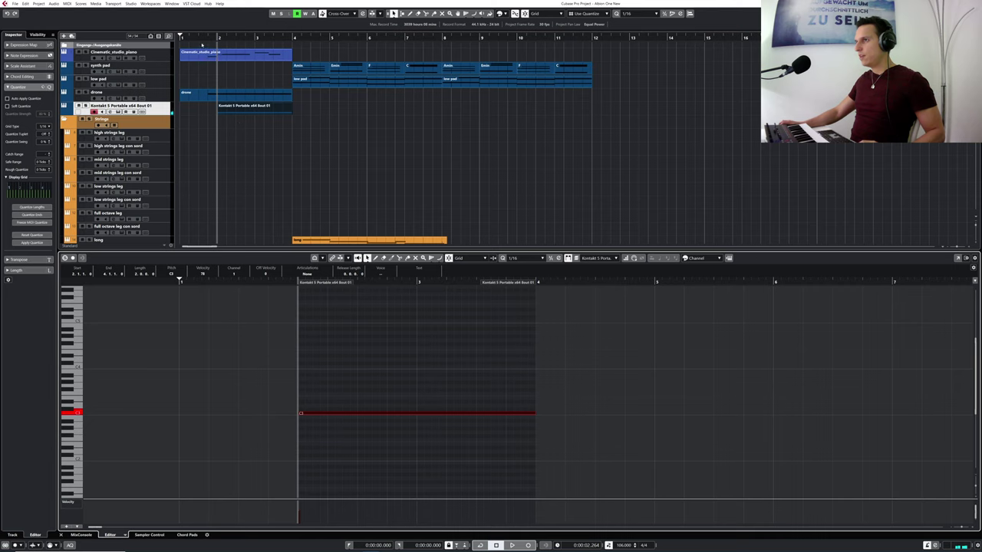
- Play the trimmed part with the intro and set the C3 note's velocity to 100
click(197, 39)
key(space)
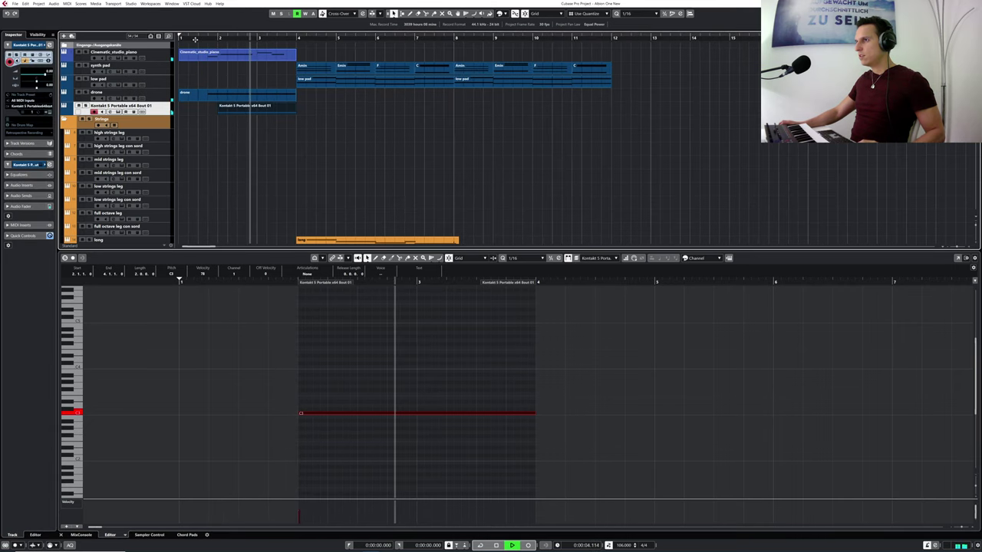
key(space)
click(212, 275)
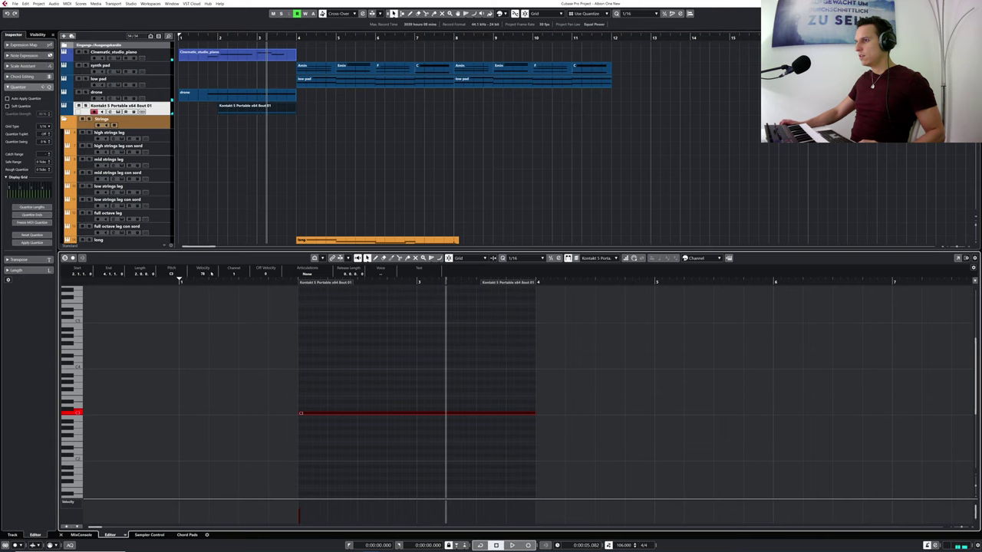
drag(212, 259, 209, 276)
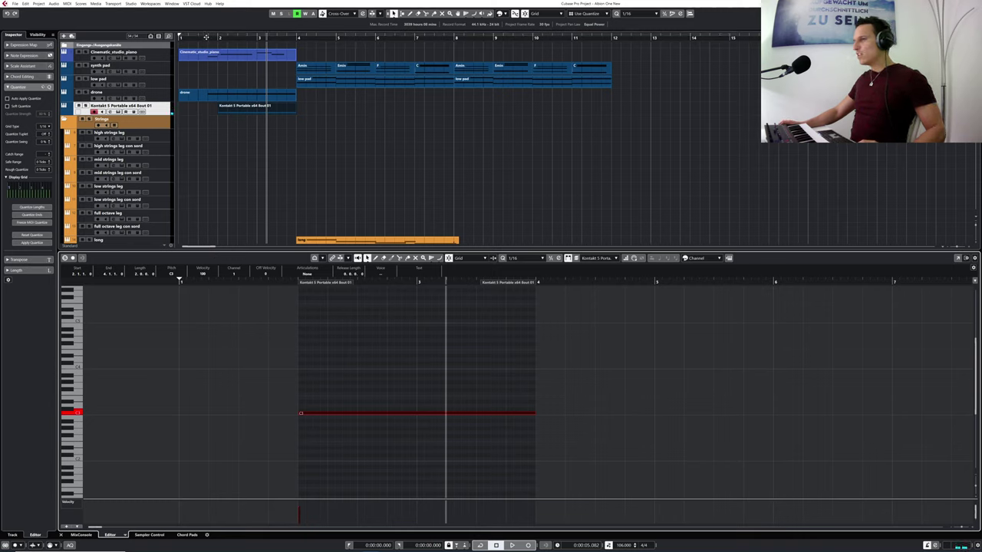
- Play the intro from within bar 1 to hear the note at its new velocity
click(204, 38)
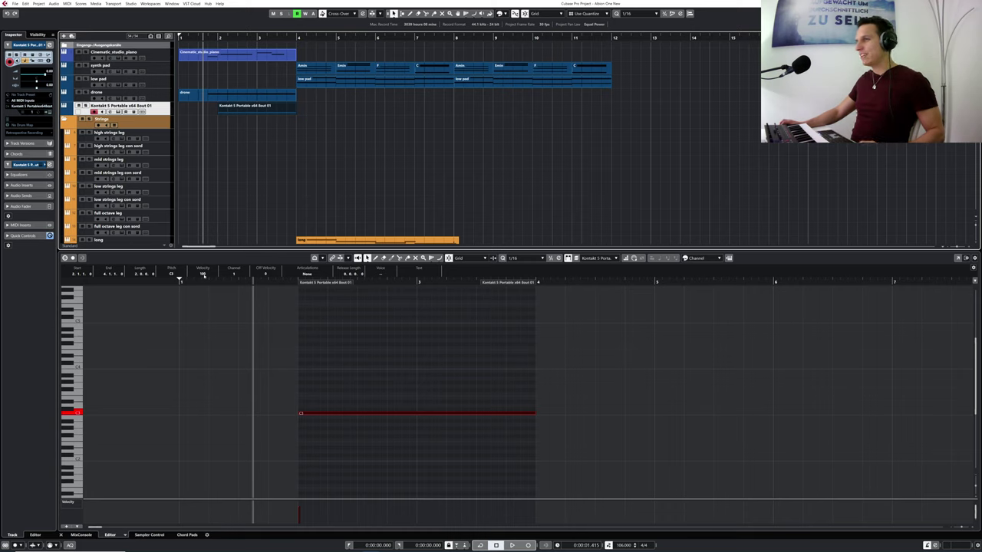
key(space)
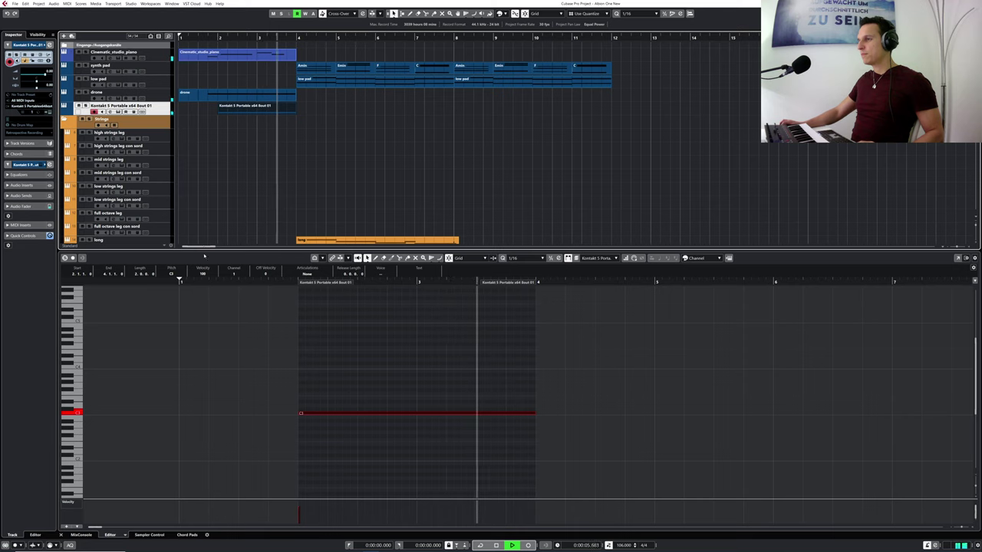
key(space)
- Open the new track's Kontakt instrument, adjust its output volume slightly, and play the intro from bar 1
click(119, 112)
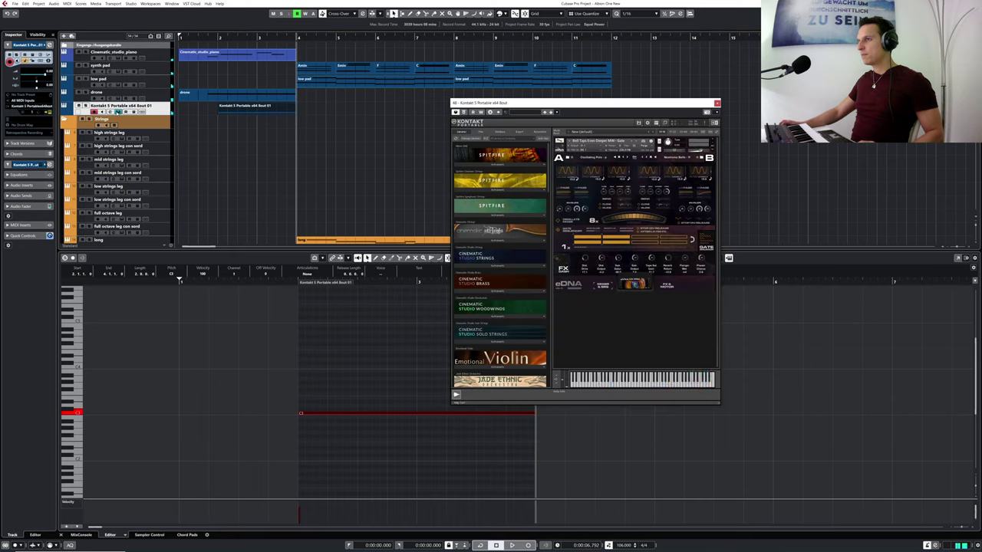
drag(700, 151, 698, 153)
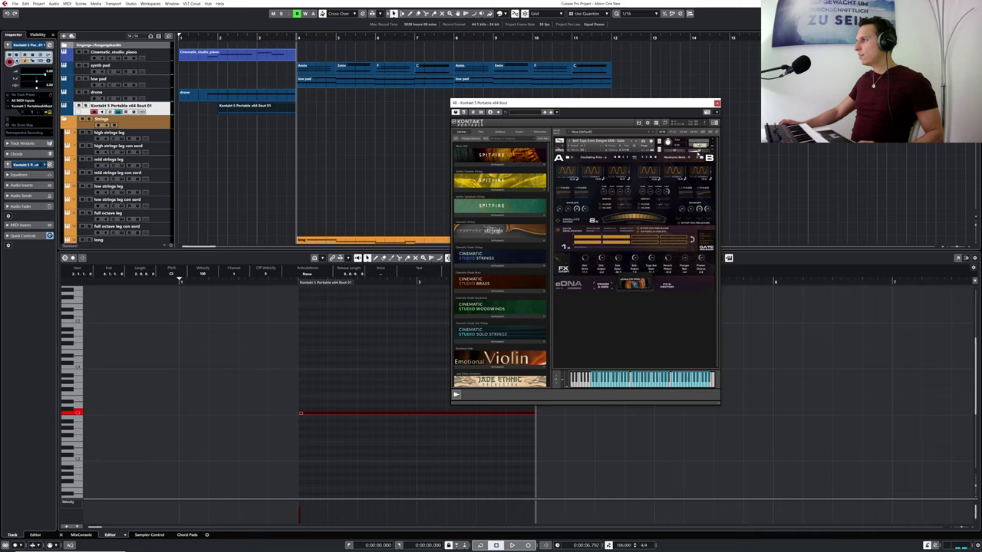
click(200, 39)
key(space)
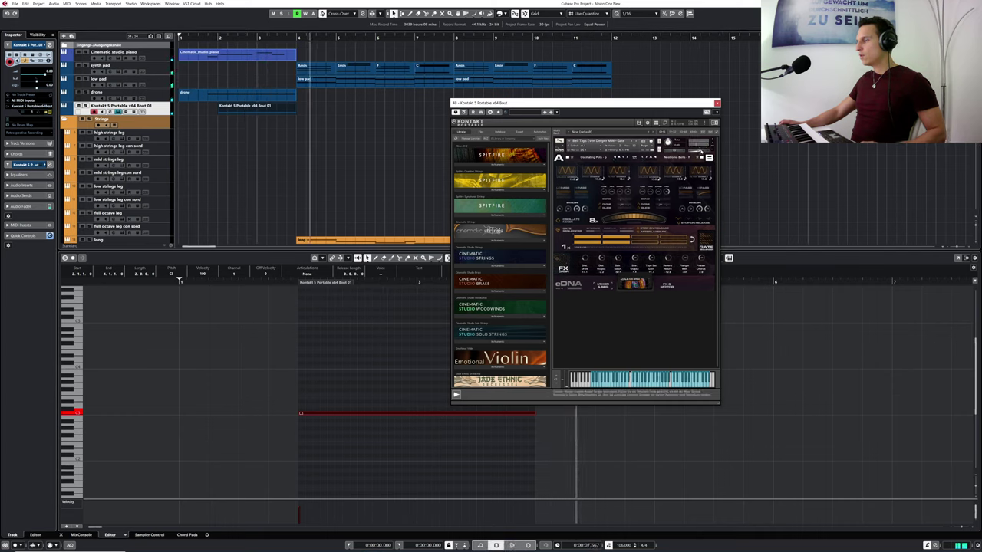
- Give the new Kontakt part the same blue colour as the drone part and replay the intro
click(163, 111)
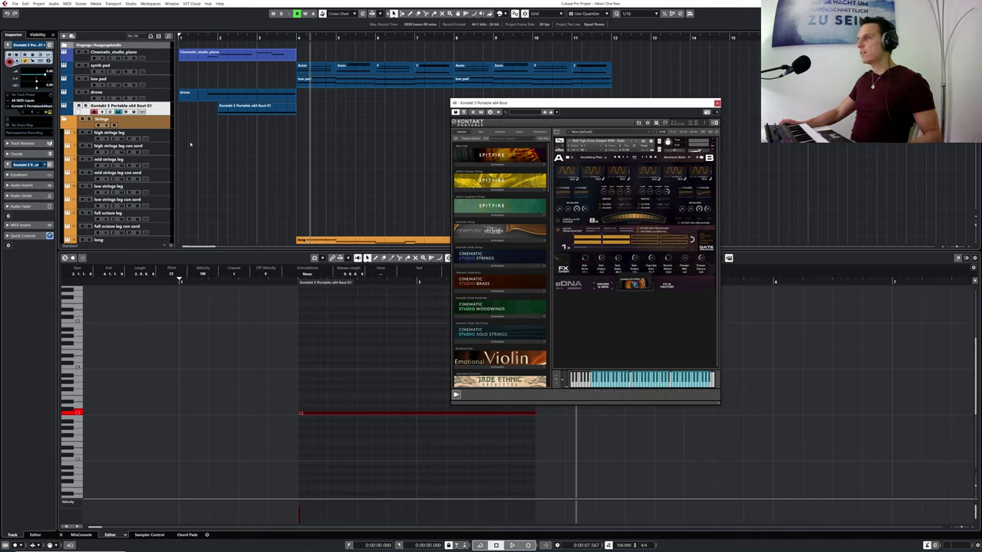
click(204, 39)
key(space)
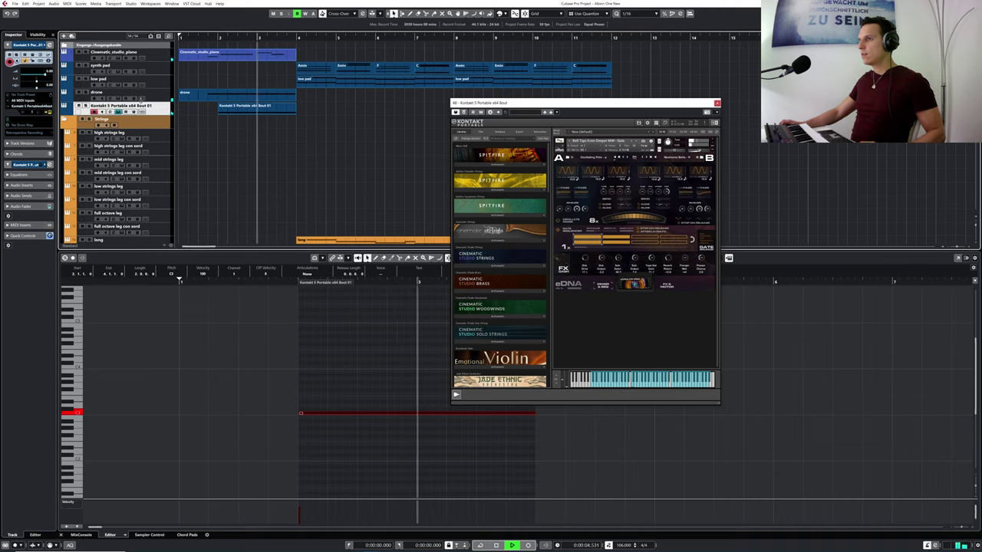
key(space)
- Rename the Kontakt 5 Portable track as "moving loop"
double_click(122, 105)
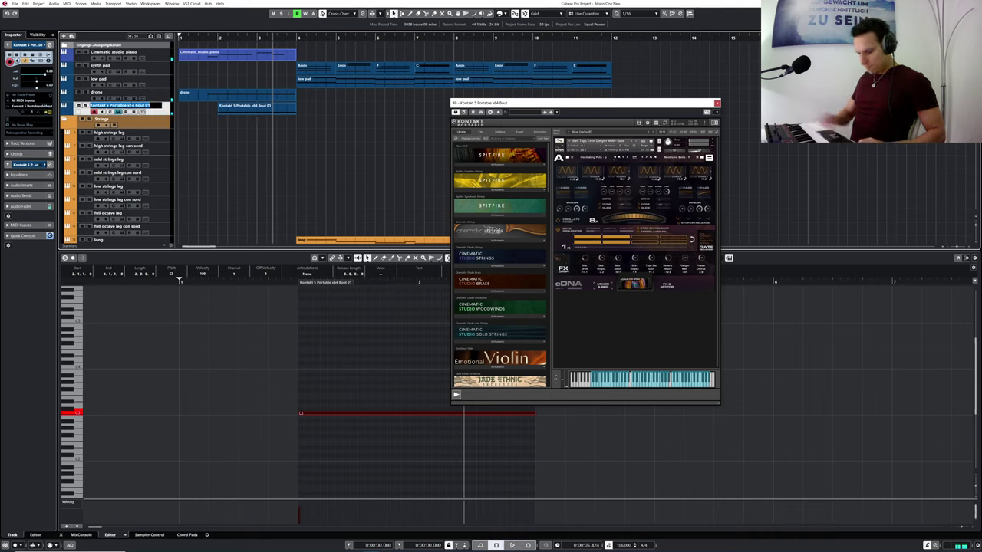
key(BackSpace)
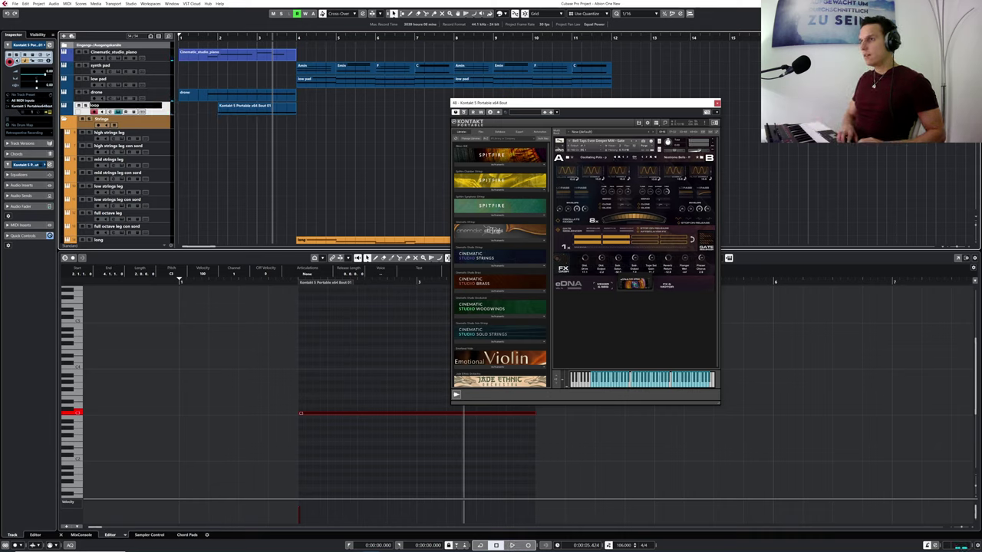
text(loop moving)
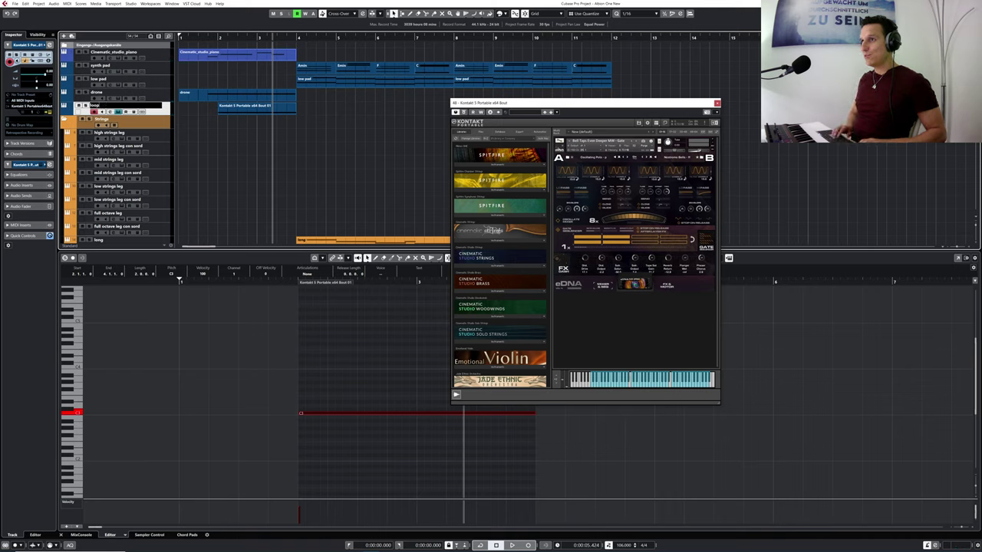
key(Return)
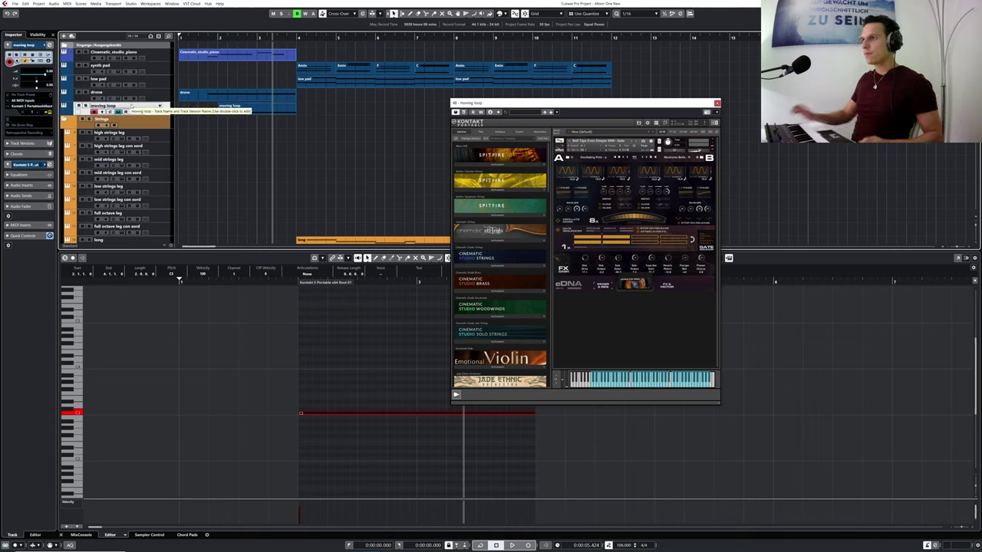
- Play the arrangement from the start and solo the drone track to hear it alone
drag(207, 37, 154, 39)
key(space)
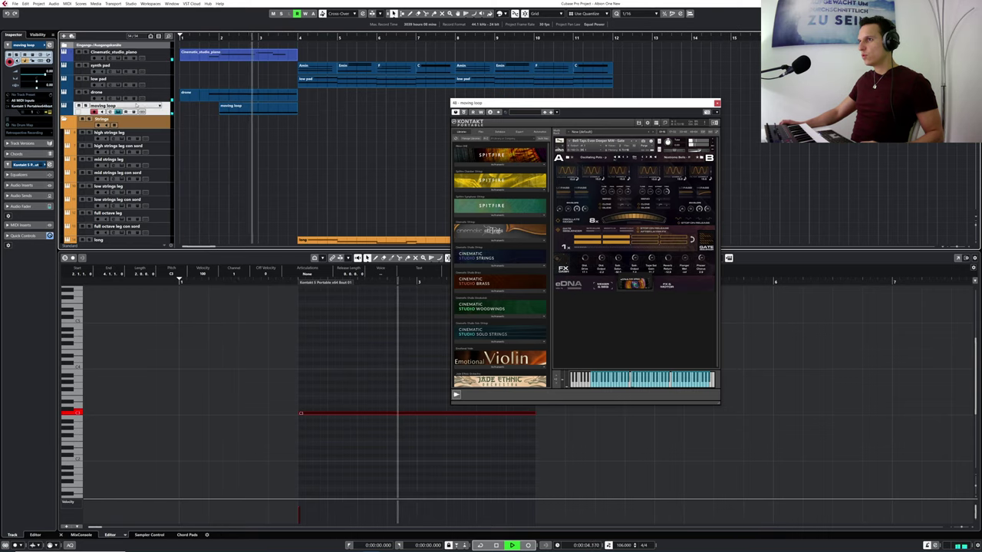
click(85, 93)
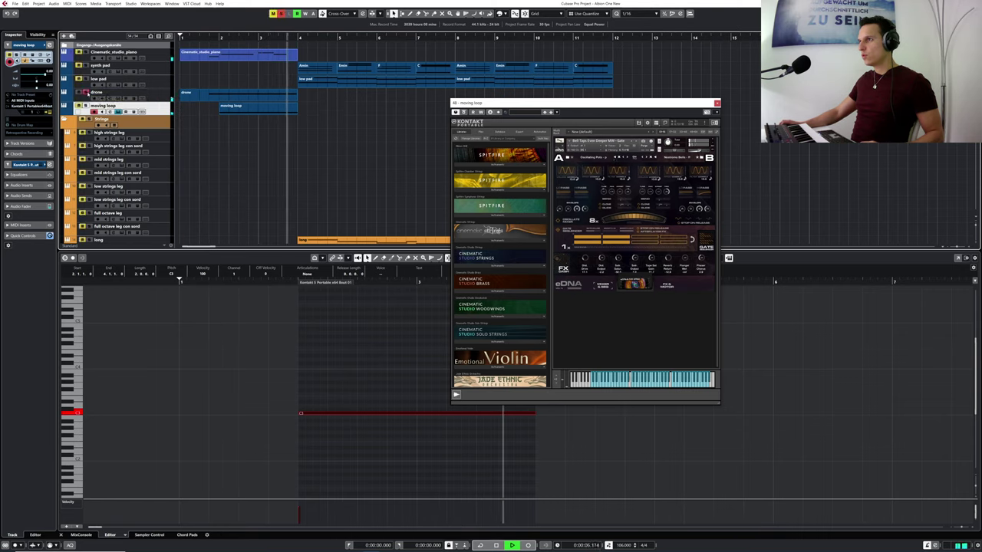
key(space)
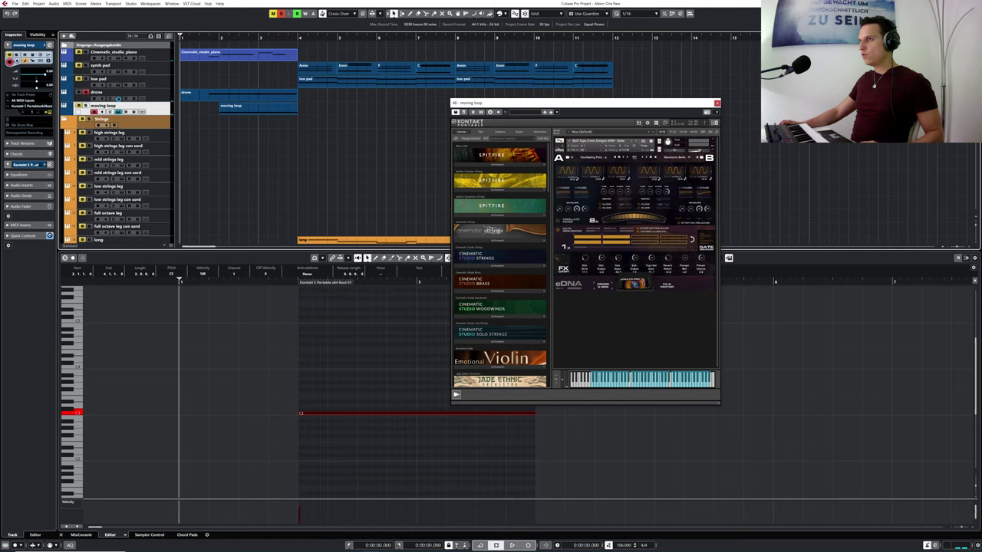
- Unsolo the drone with its Kontakt window open, play the full intro, and close both instrument windows
click(118, 99)
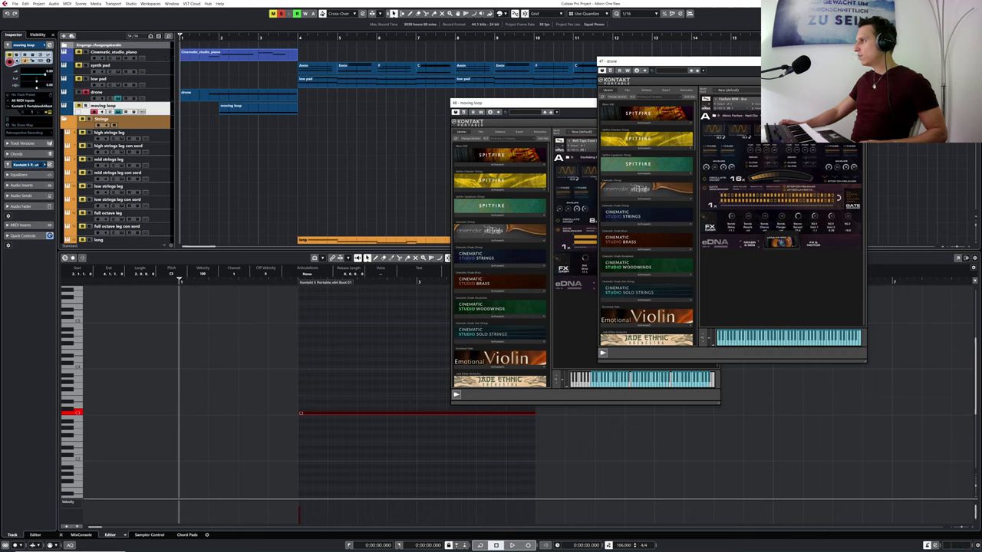
click(86, 92)
key(space)
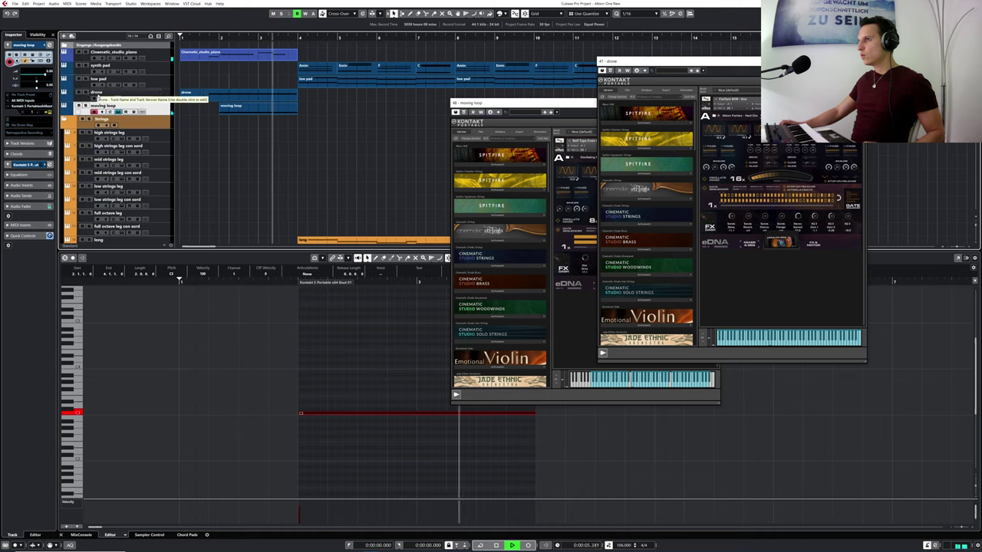
click(864, 61)
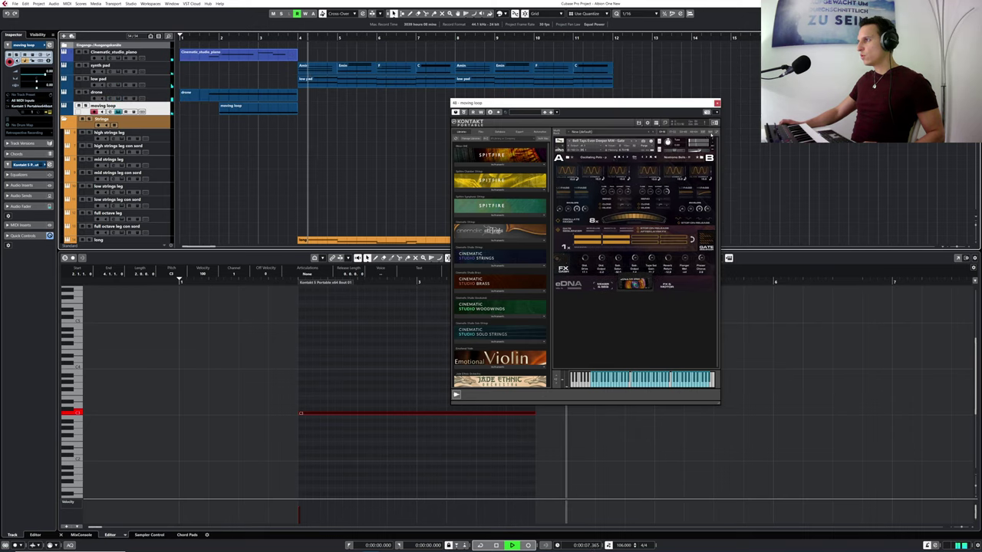
key(space)
click(716, 103)
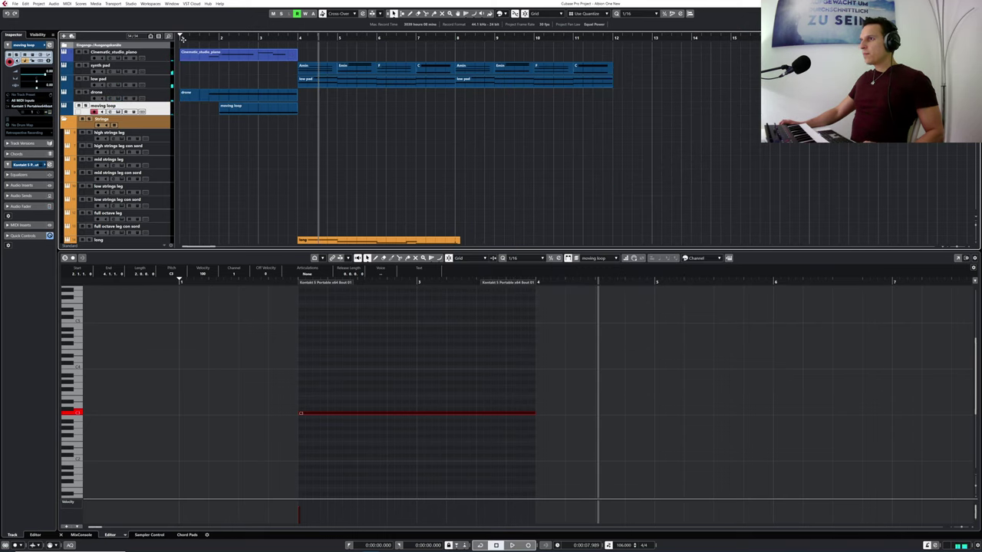
- Return to the project start, close the note editor, and open the Kontakt instrument of the cymbals 1 track
drag(183, 38, 169, 37)
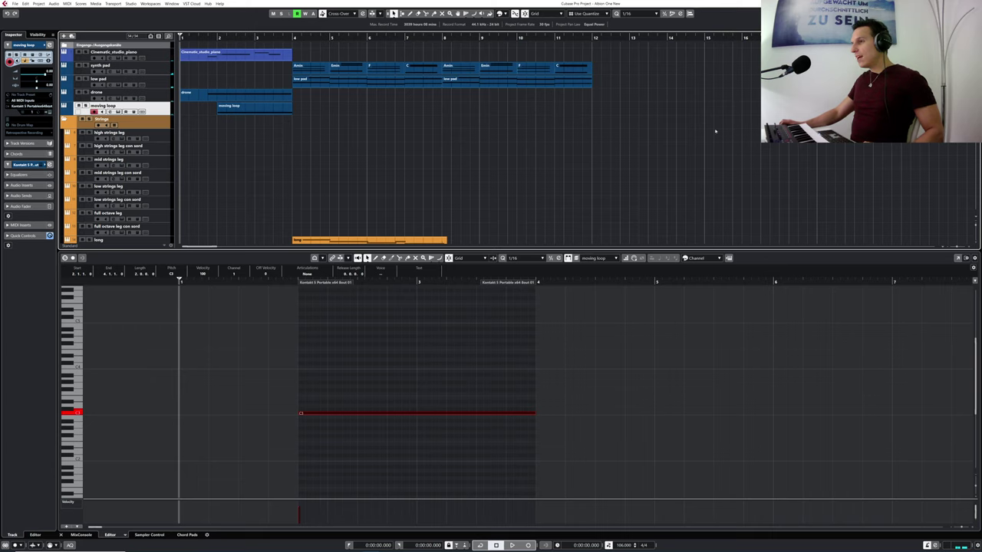
key(Return)
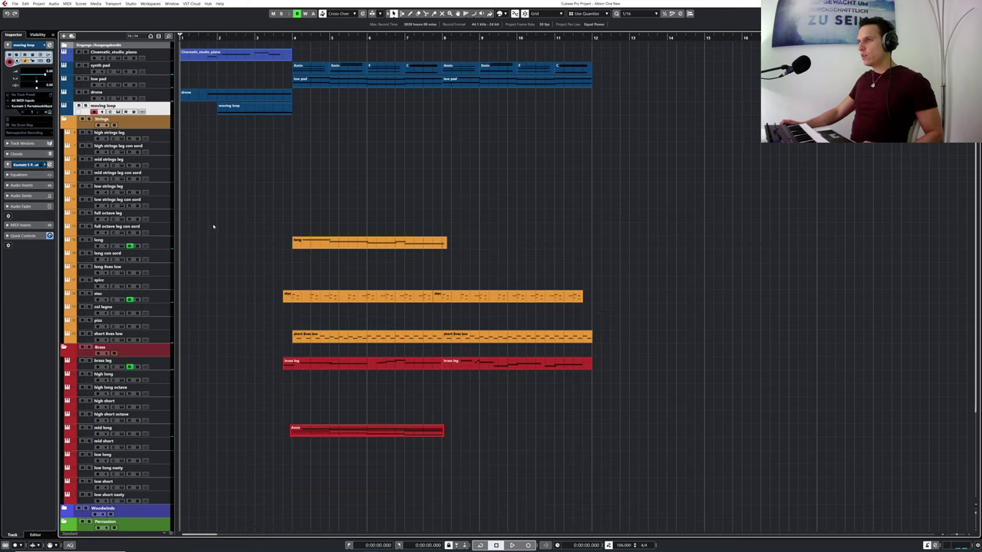
scroll(238, 95, down, 4)
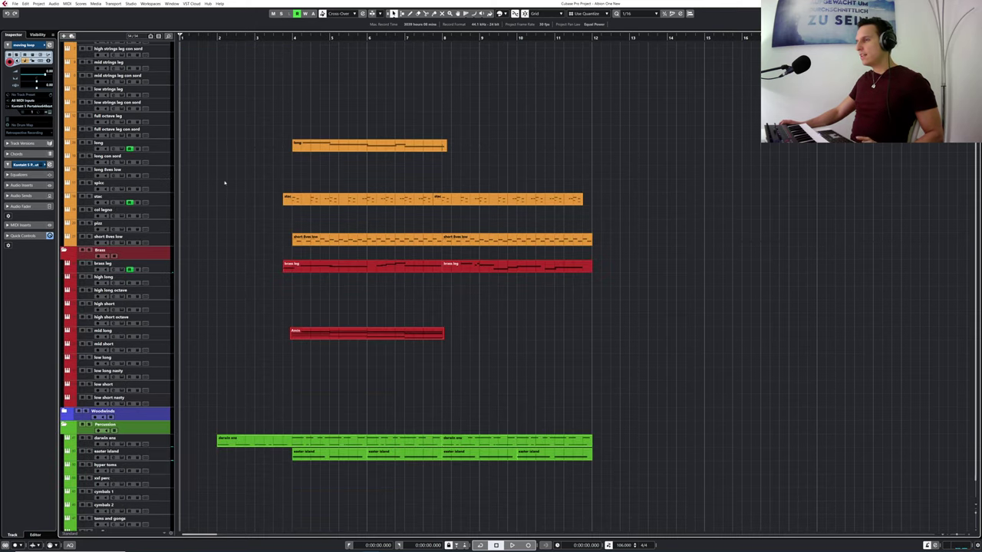
scroll(227, 187, up, 4)
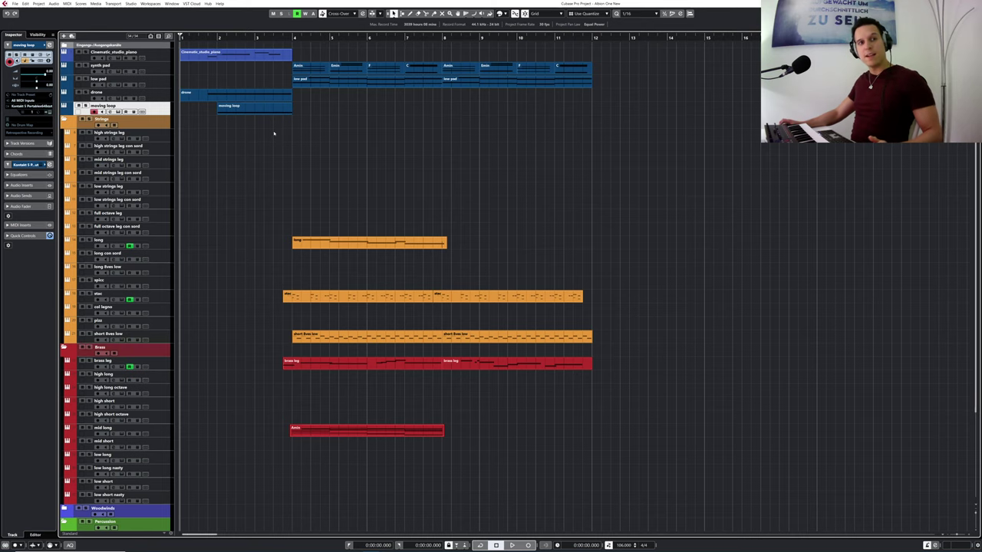
scroll(299, 149, down, 4)
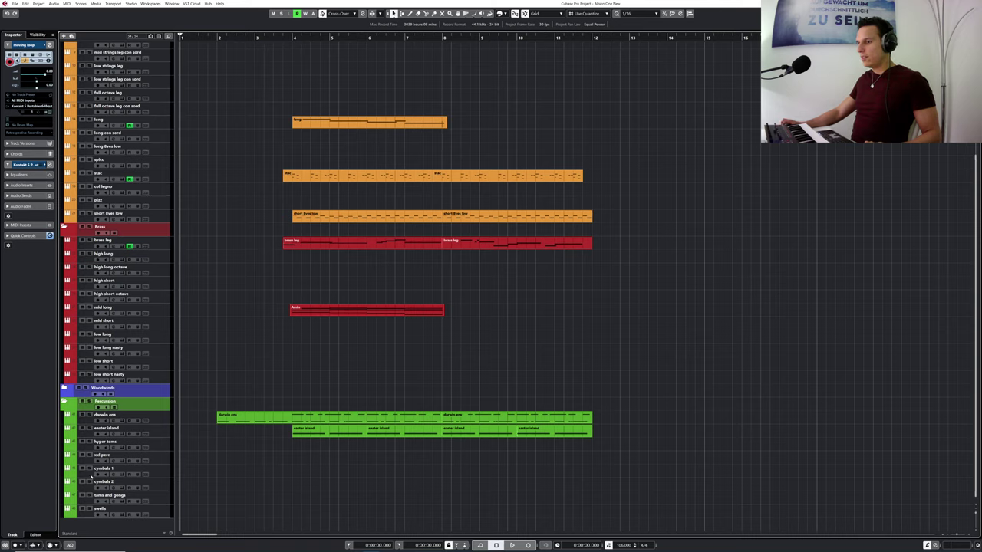
click(90, 477)
click(120, 474)
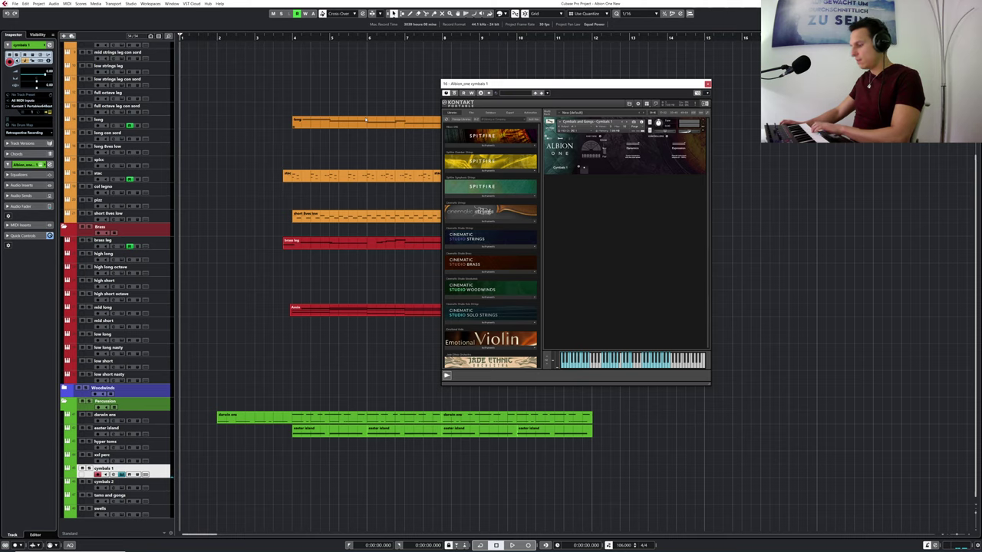
- Record one long C4 note beginning in bar 3 on the cymbals 1 track, recording from the project start
drag(208, 38, 179, 36)
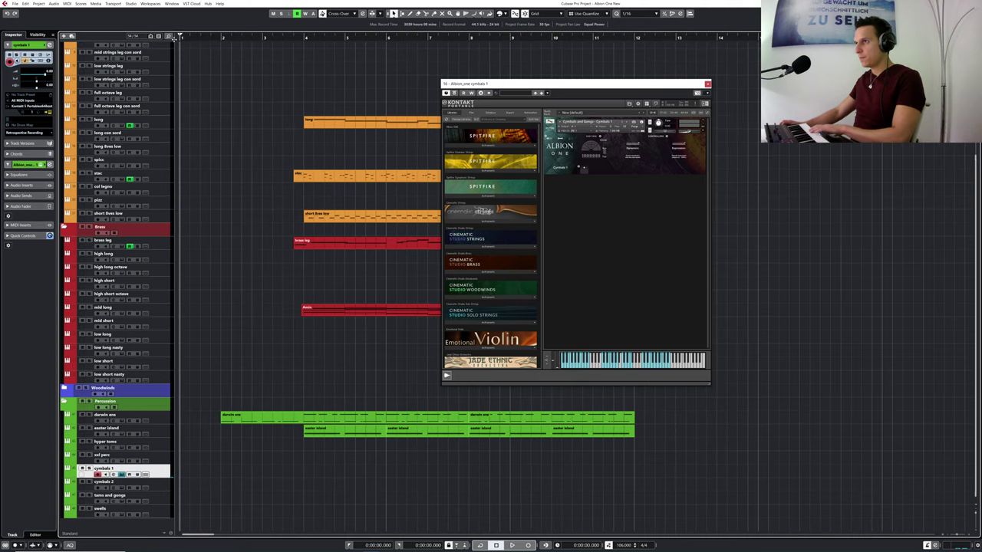
key(KP_Multiply)
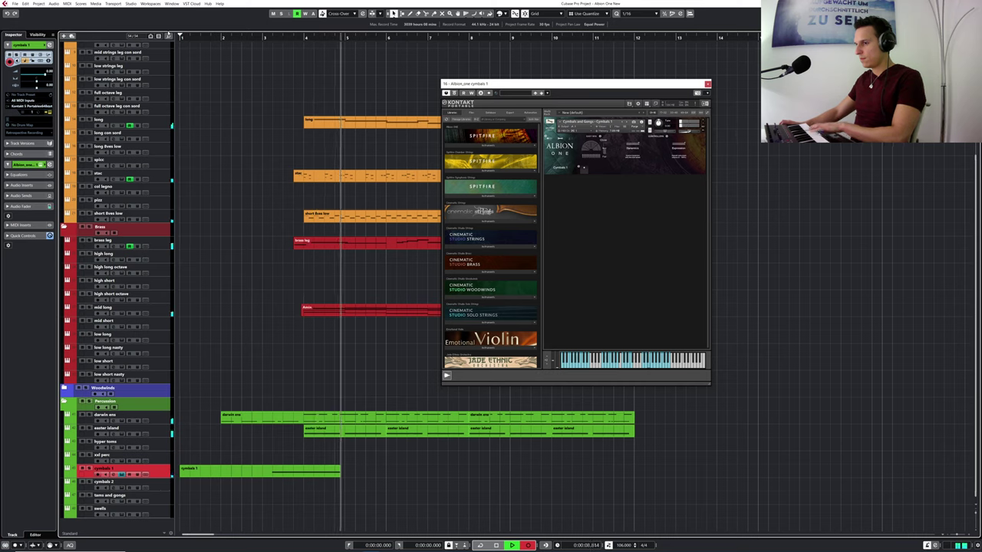
key(space)
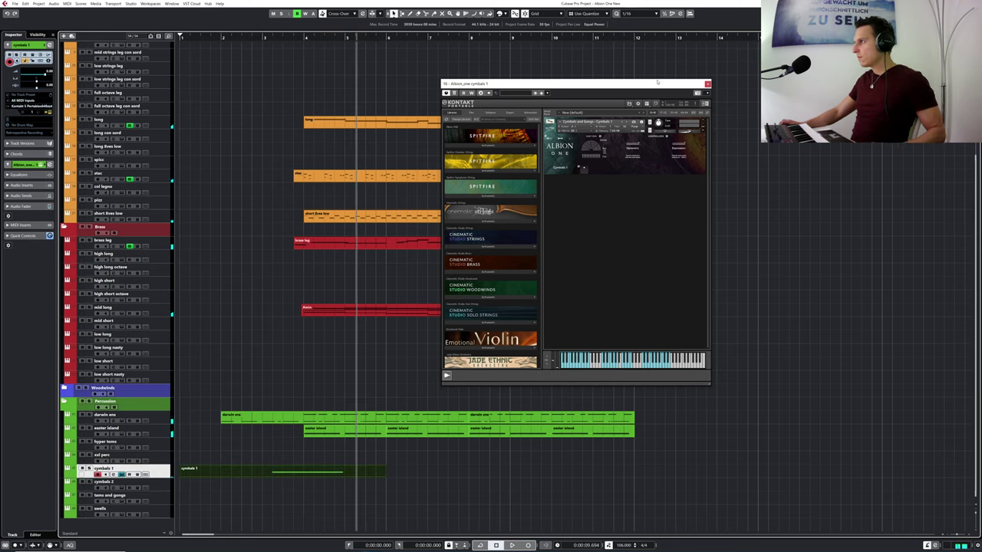
- Move the Kontakt window aside, open the recorded cymbals 1 part in the note editor, and play back its note
drag(657, 82, 762, 82)
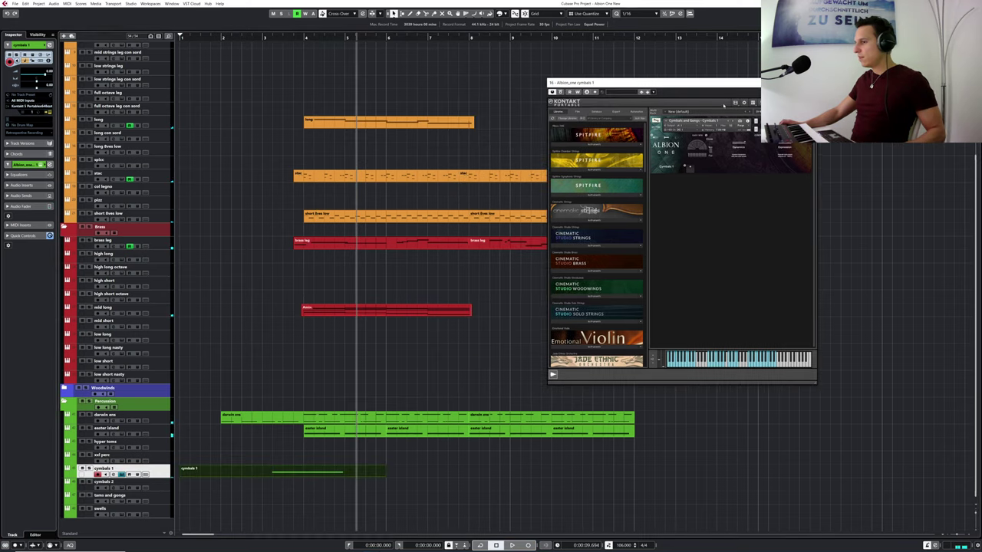
double_click(257, 475)
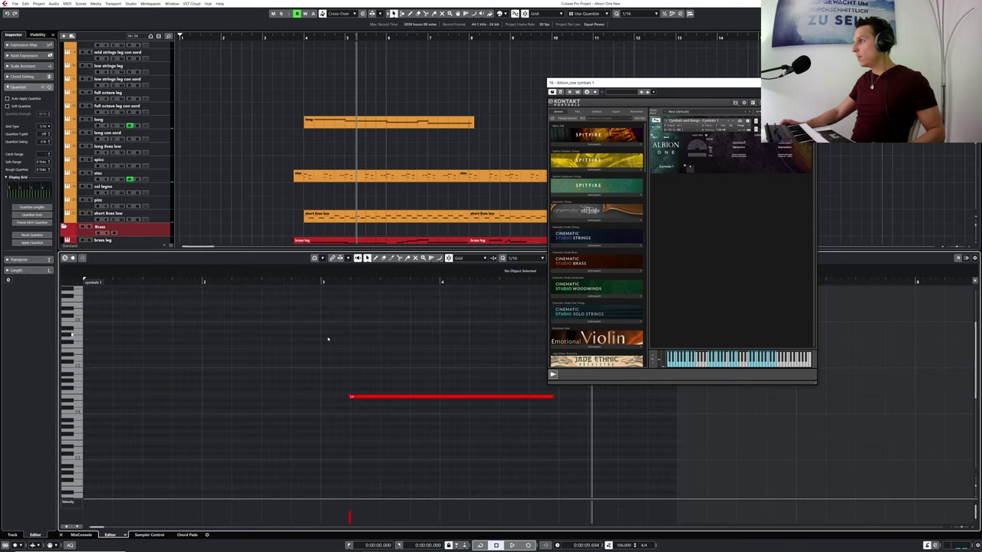
drag(295, 282, 297, 279)
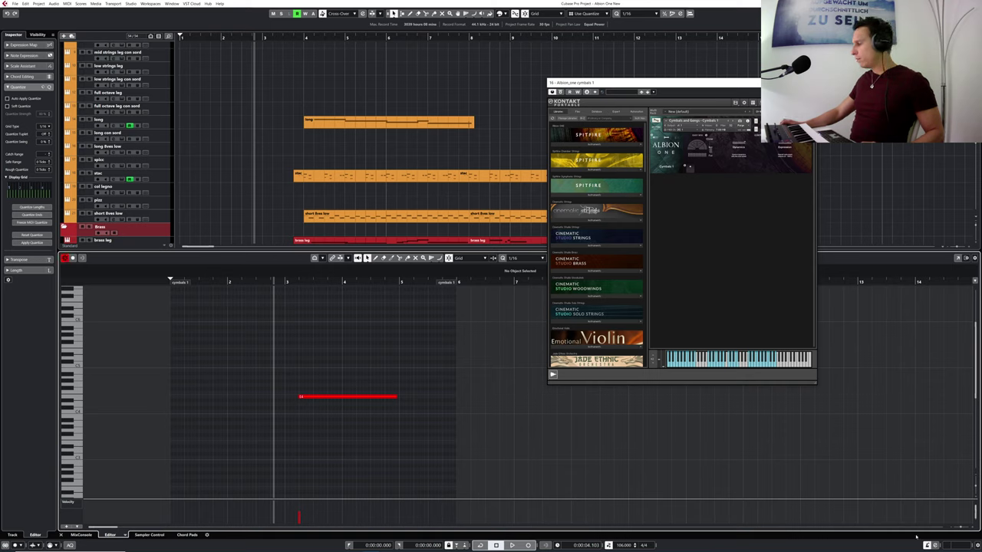
drag(748, 86, 851, 76)
drag(230, 282, 214, 282)
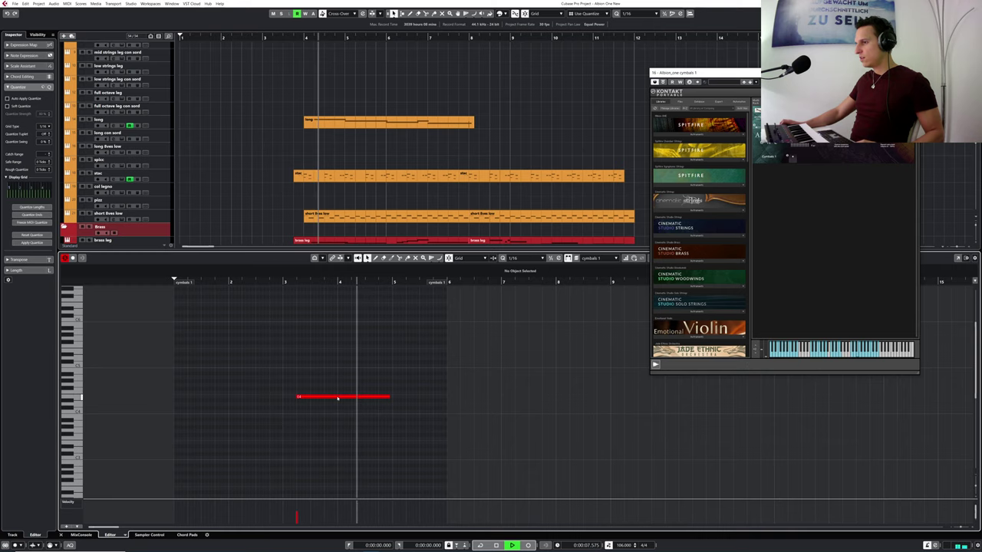
- Select the C4 cymbal note in the note editor and play the arrangement from late in bar 2
key(space)
click(279, 283)
key(h)
drag(346, 355, 364, 413)
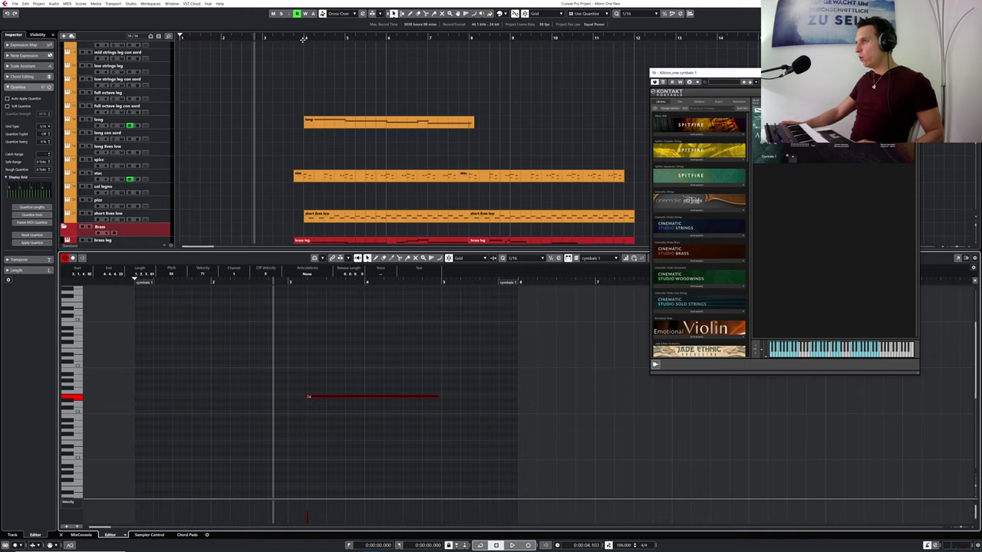
click(249, 40)
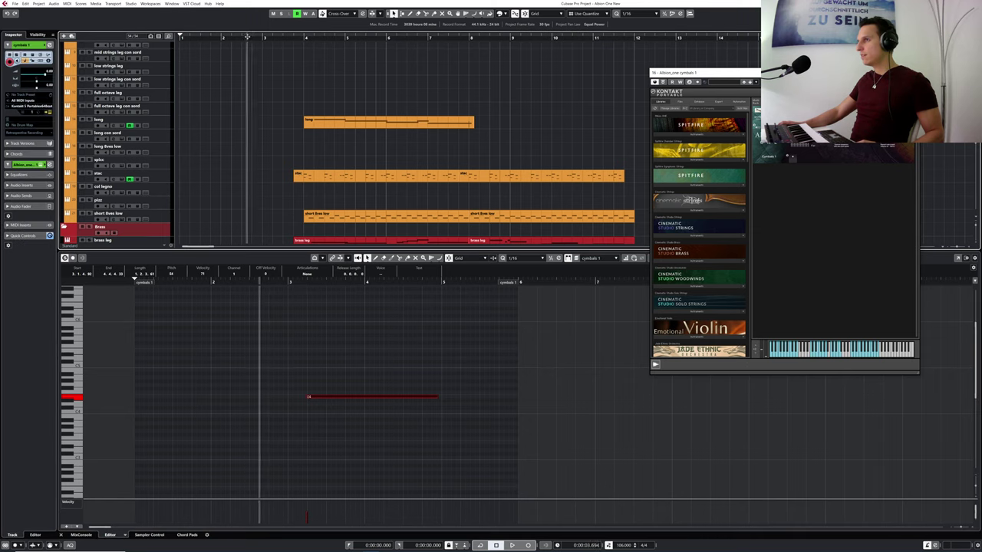
key(space)
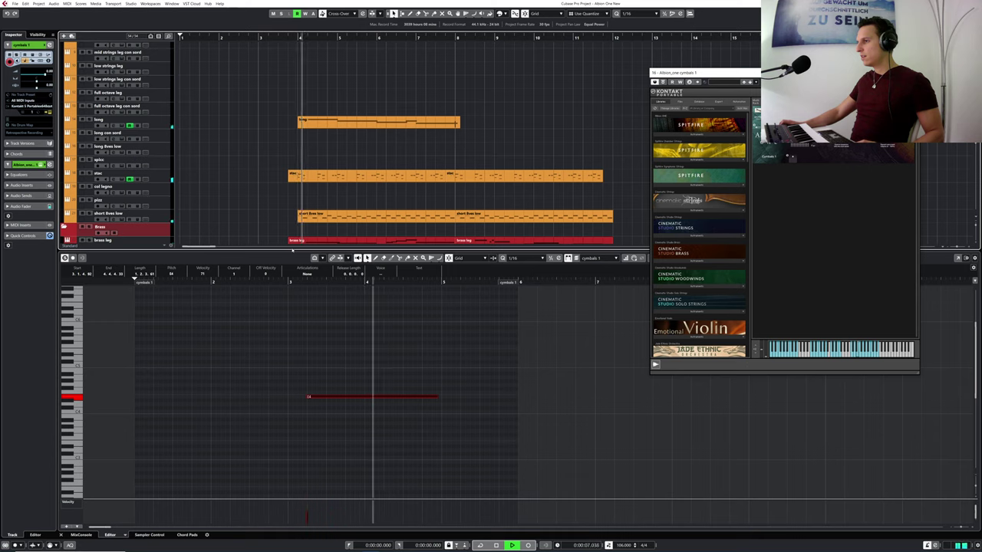
key(space)
- Set the velocity of the cymbal note to 46 and audition it twice with the arrangement
drag(350, 375, 360, 414)
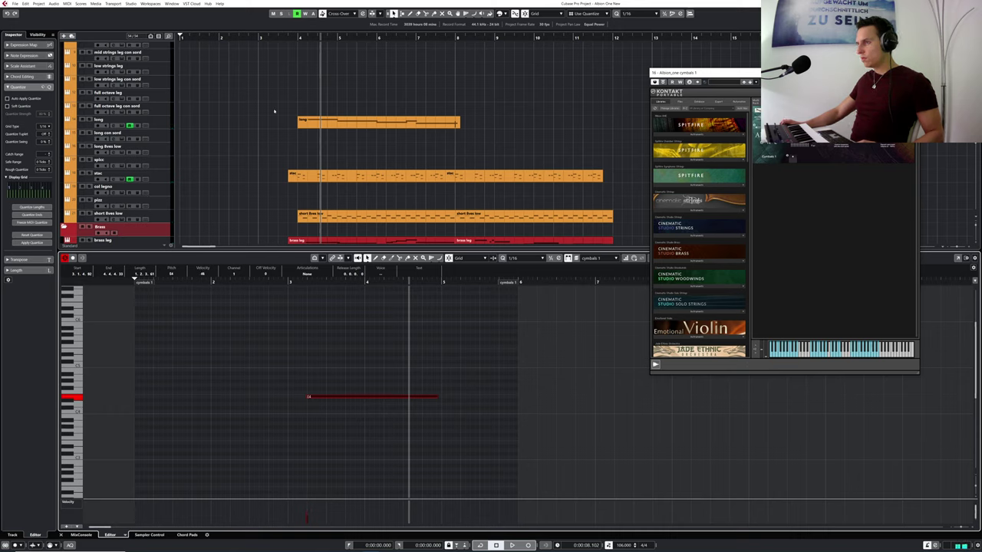
drag(255, 37, 217, 40)
key(space)
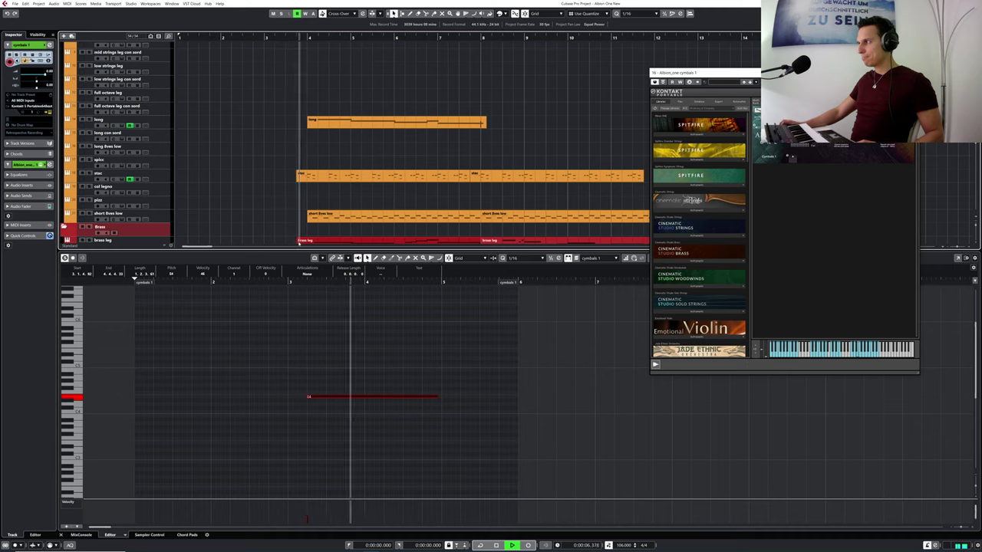
key(space)
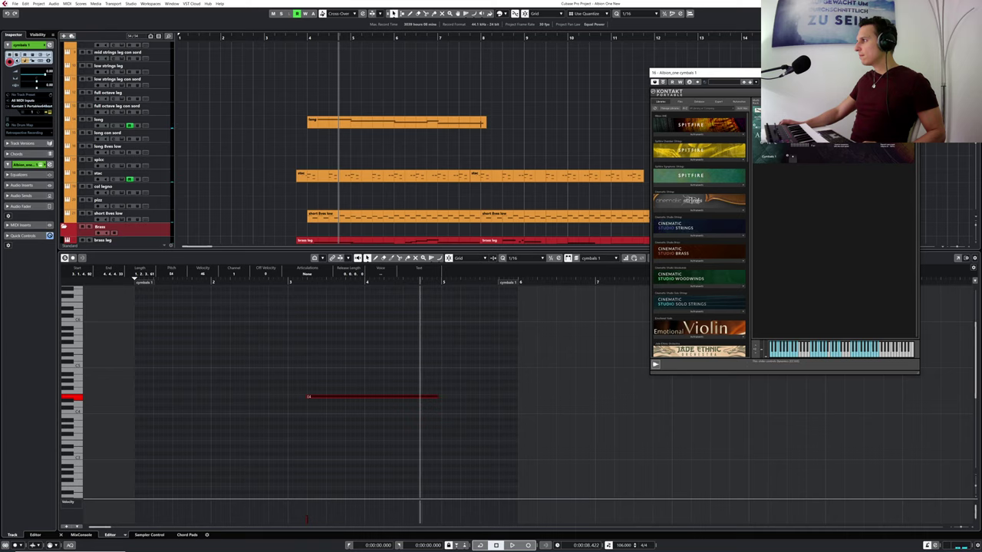
click(238, 38)
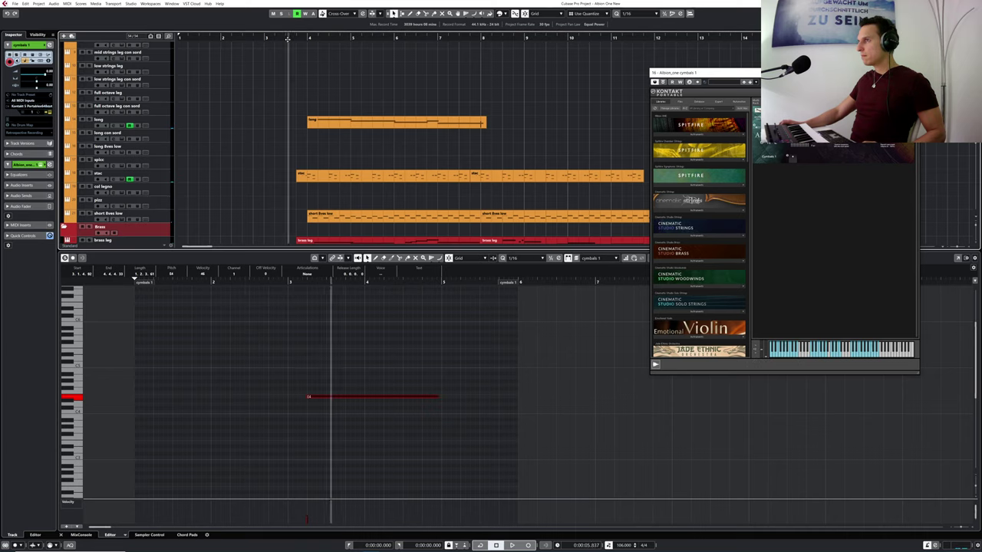
key(space)
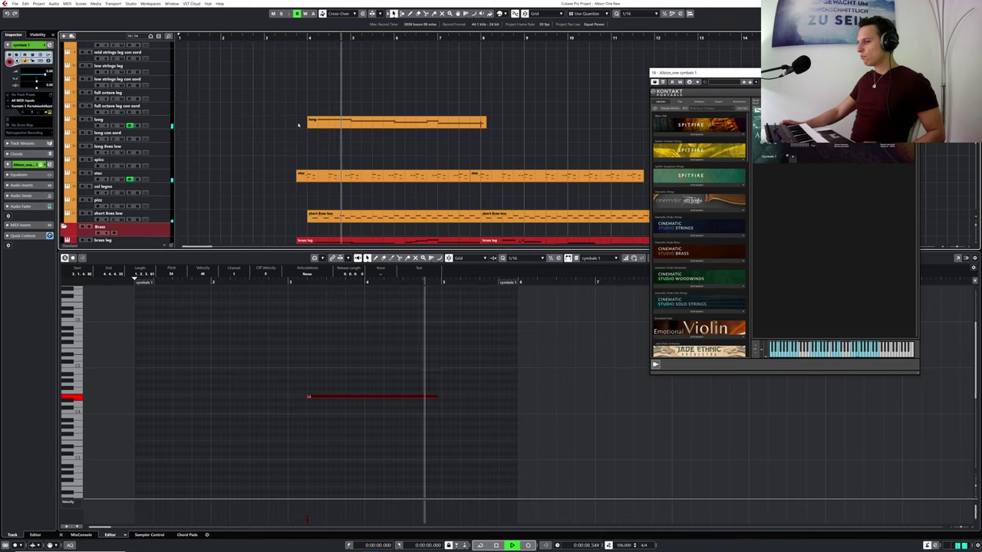
key(space)
- Open an automation lane beneath the cymbals 1 track and assign it to CC 1 (Modulation)
scroll(329, 126, down, 5)
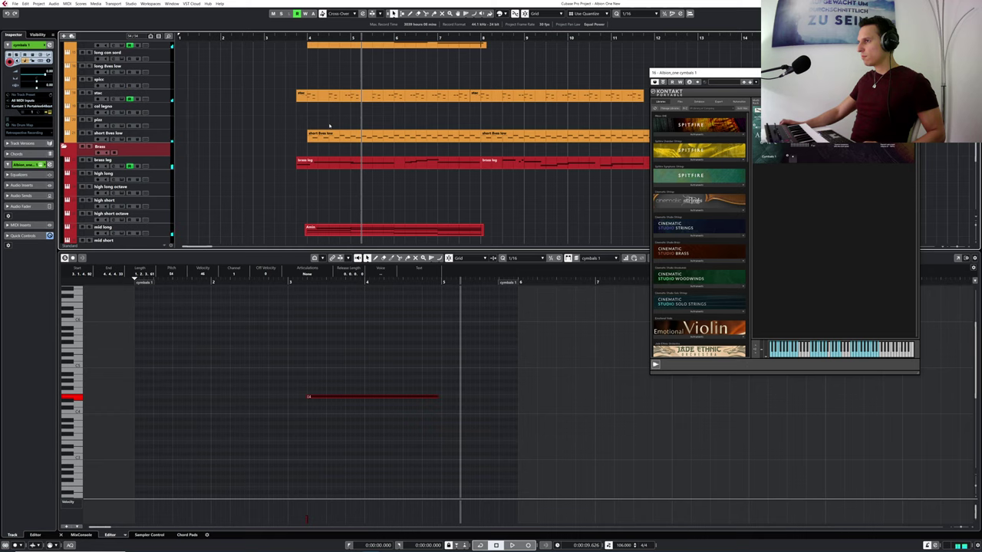
scroll(296, 141, down, 5)
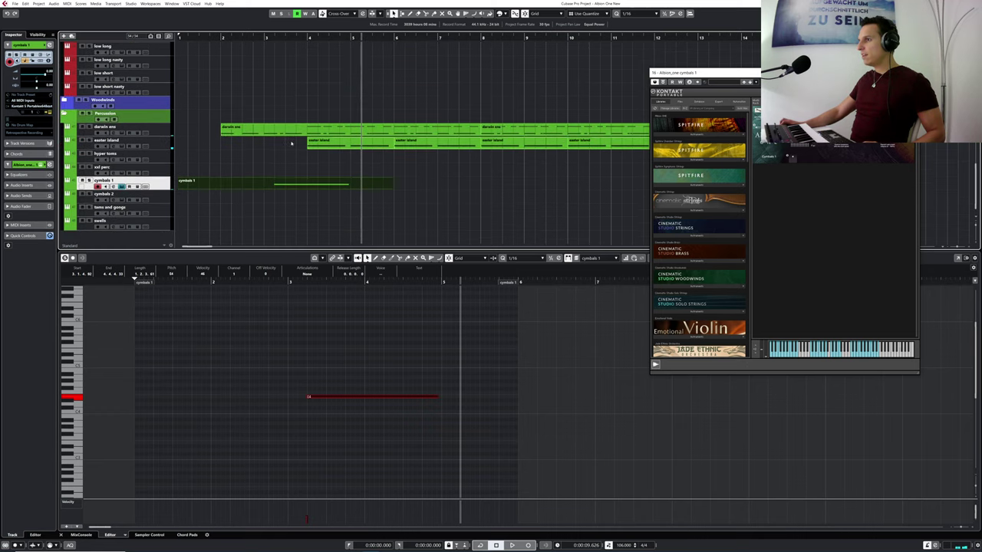
click(67, 187)
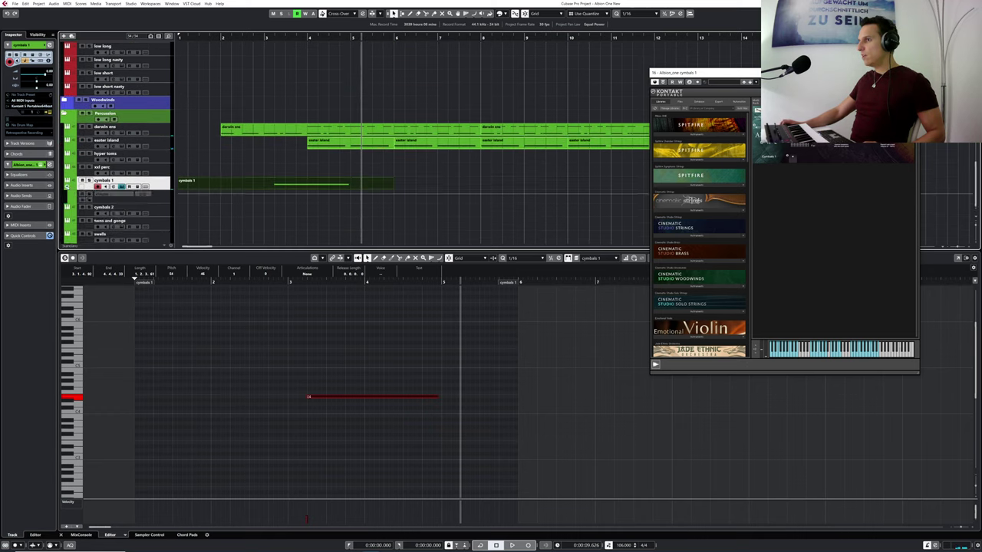
click(120, 198)
click(104, 197)
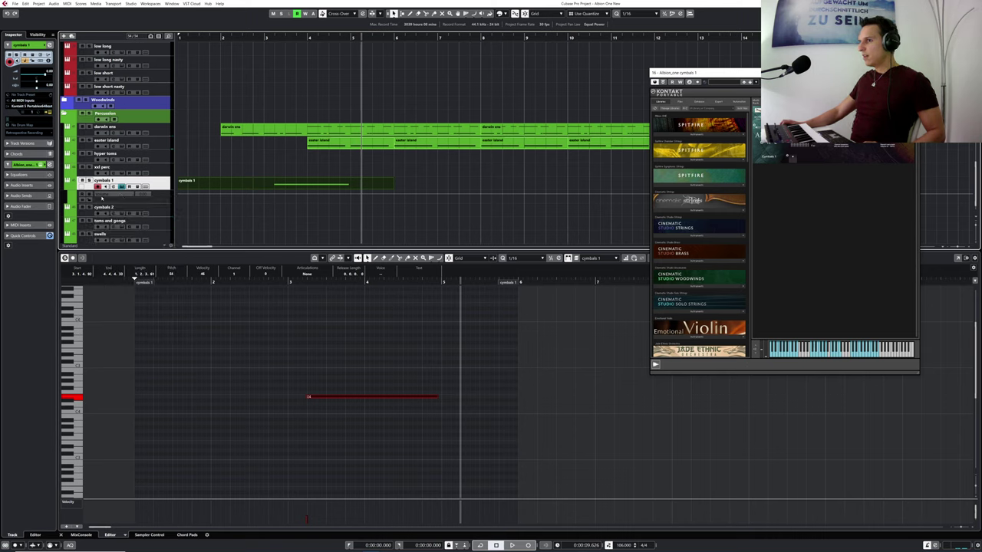
click(103, 198)
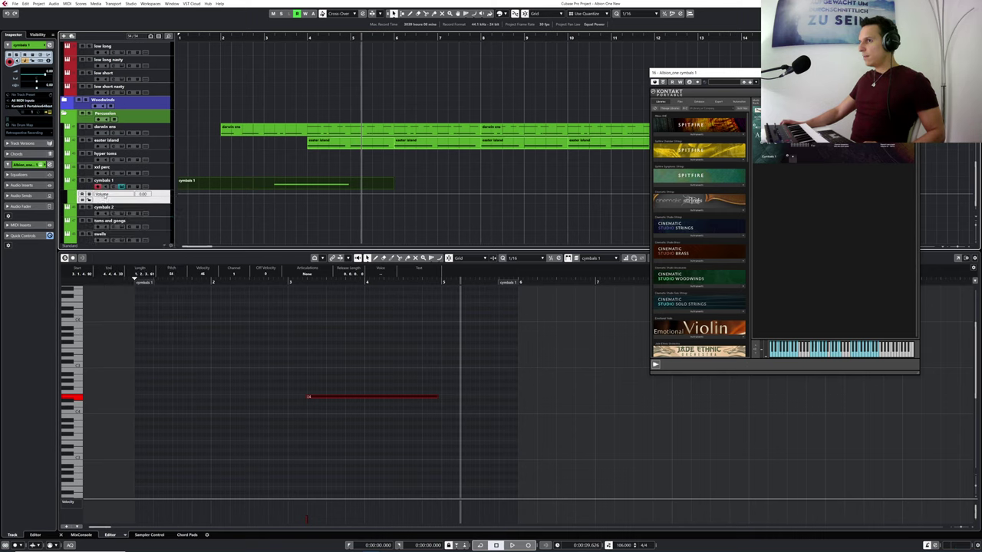
click(105, 195)
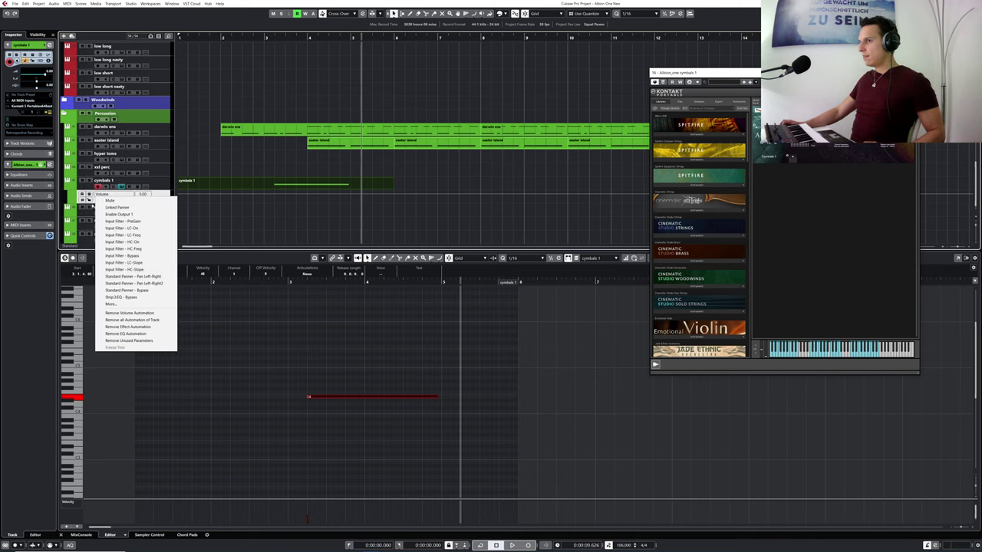
click(111, 303)
click(289, 114)
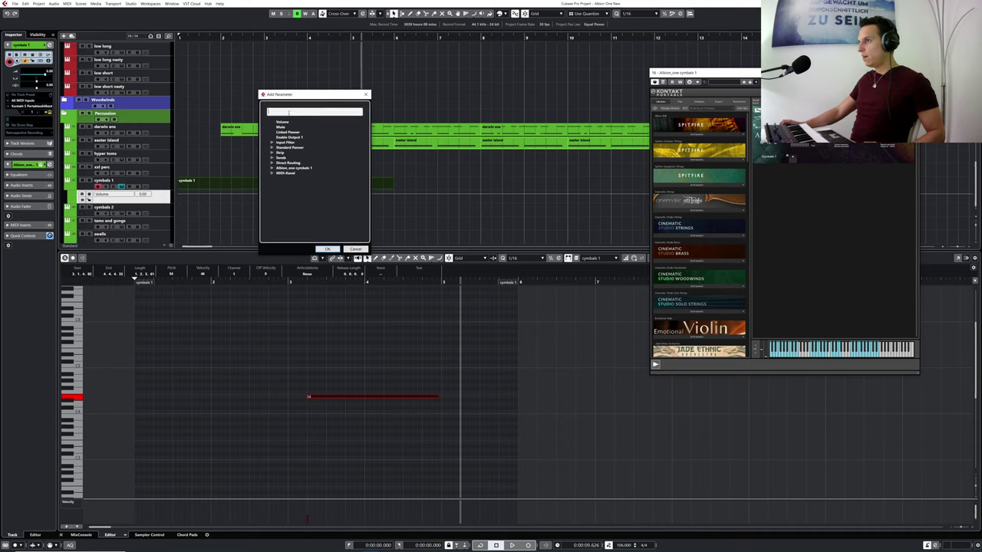
text(modu)
key(BackSpace)
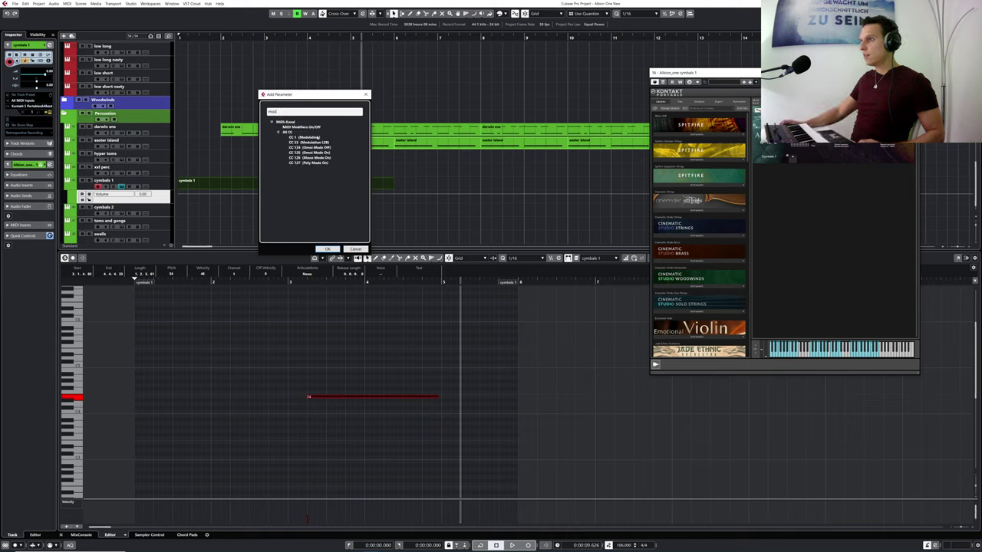
double_click(316, 138)
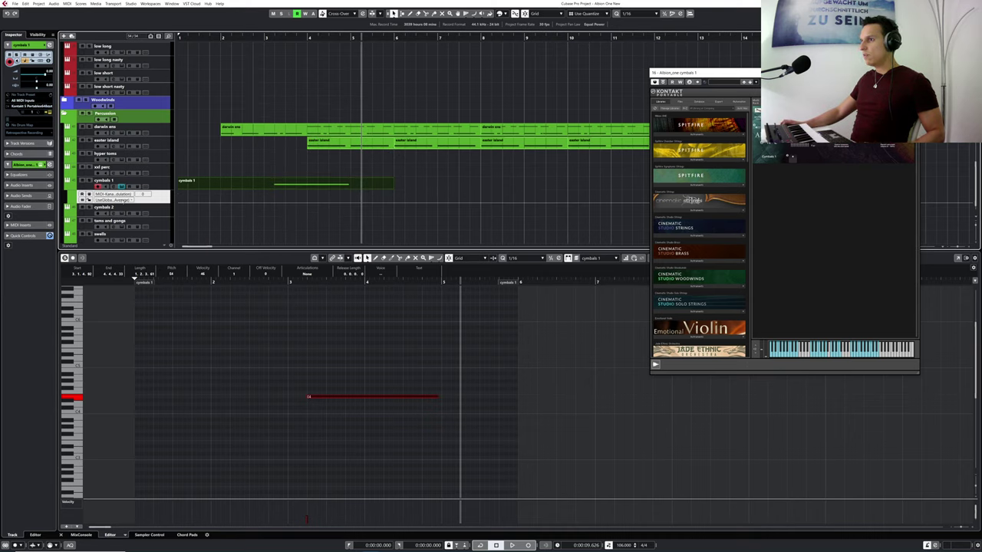
- Add a modulation automation point at the start of the cymbal note in bar 3 and play back the passage
click(270, 201)
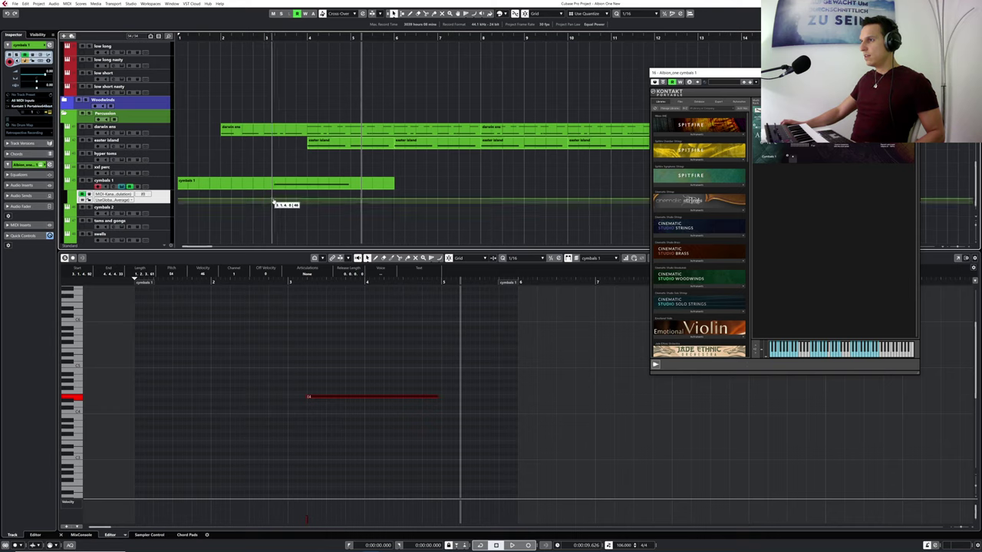
drag(257, 37, 226, 36)
key(space)
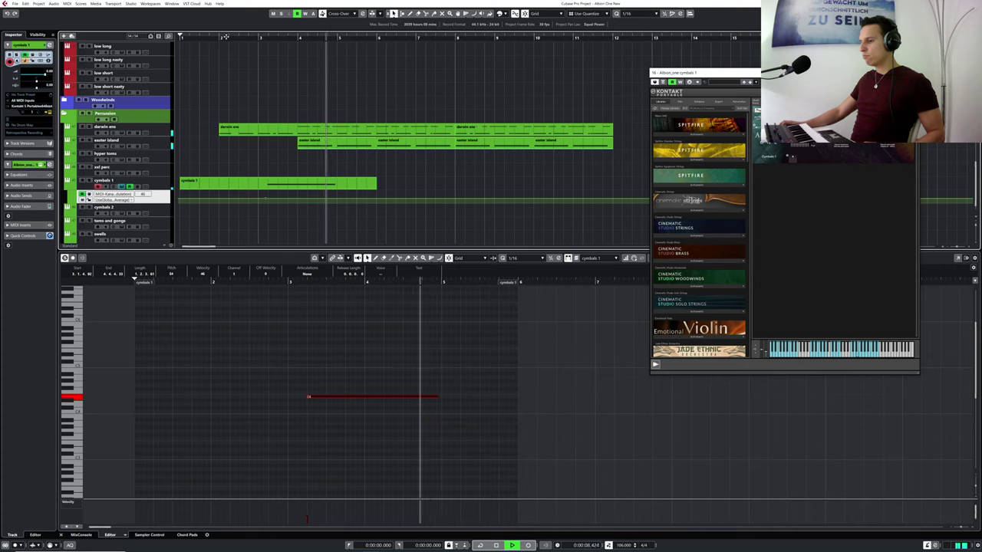
key(space)
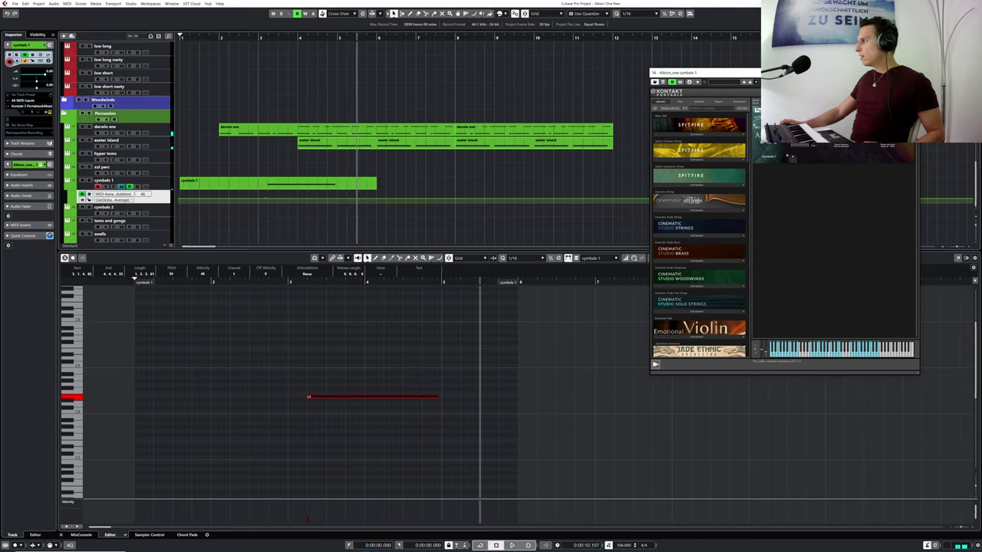
click(271, 38)
key(space)
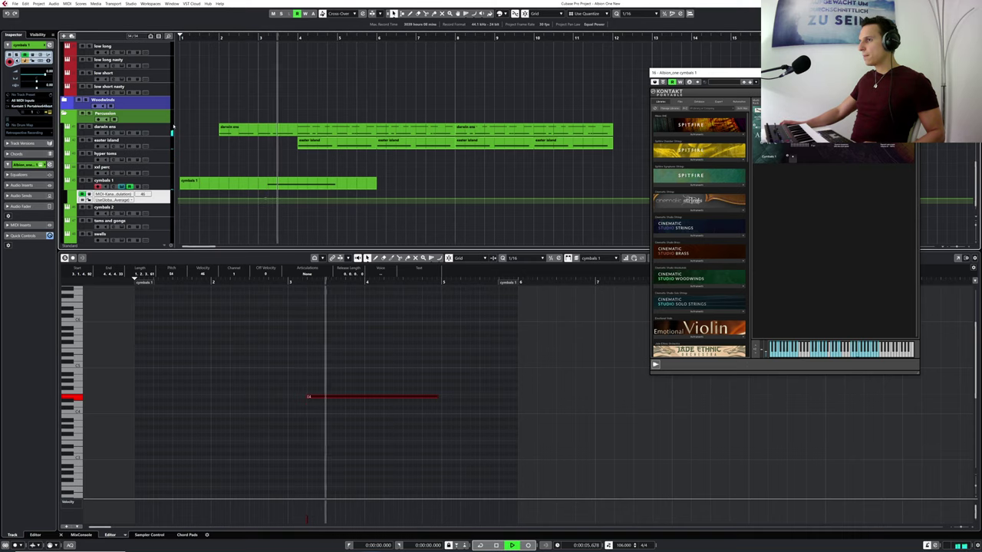
key(space)
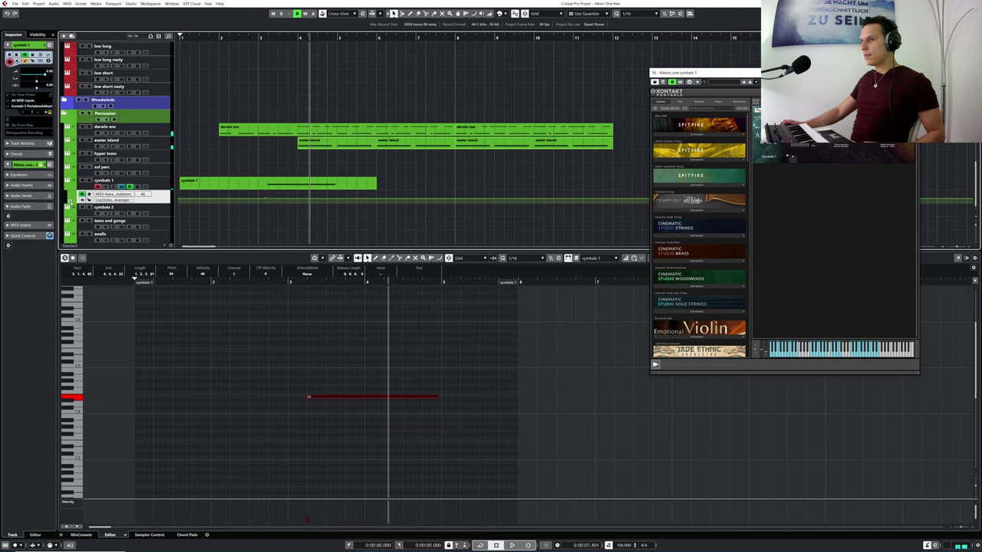
- Add a CC 11 (Expression) automation lane to cymbals 1, place a point at the note's start, and play the passage
click(71, 202)
click(98, 209)
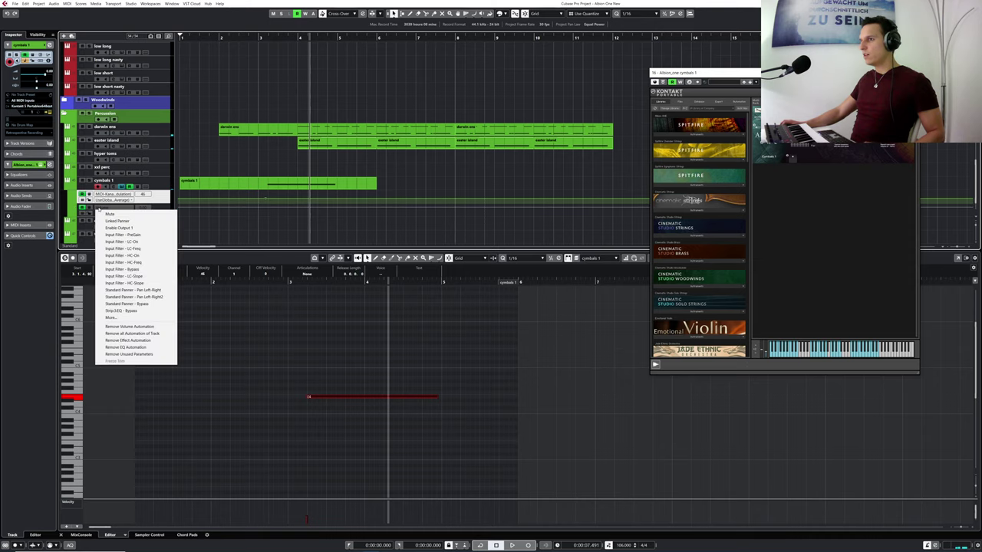
click(151, 319)
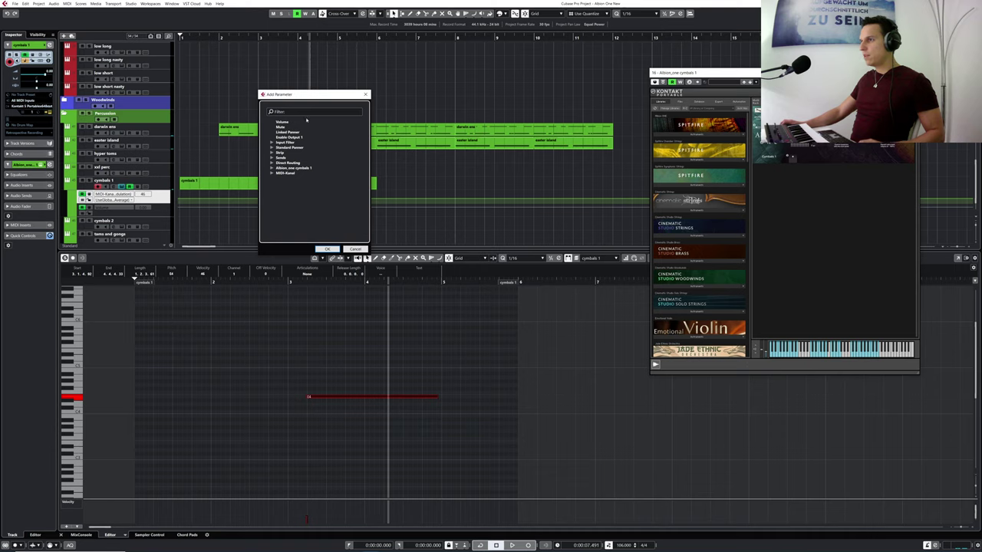
text(express)
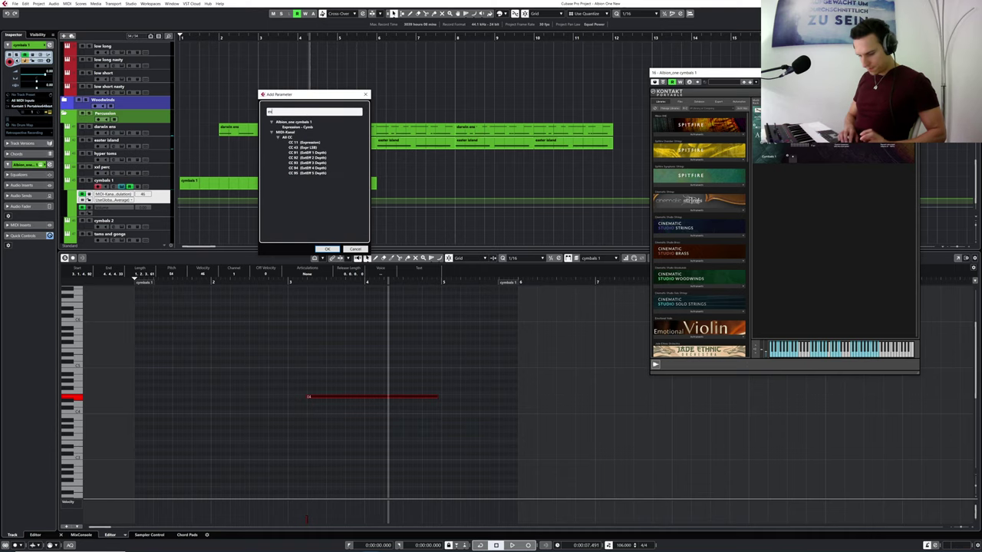
double_click(305, 142)
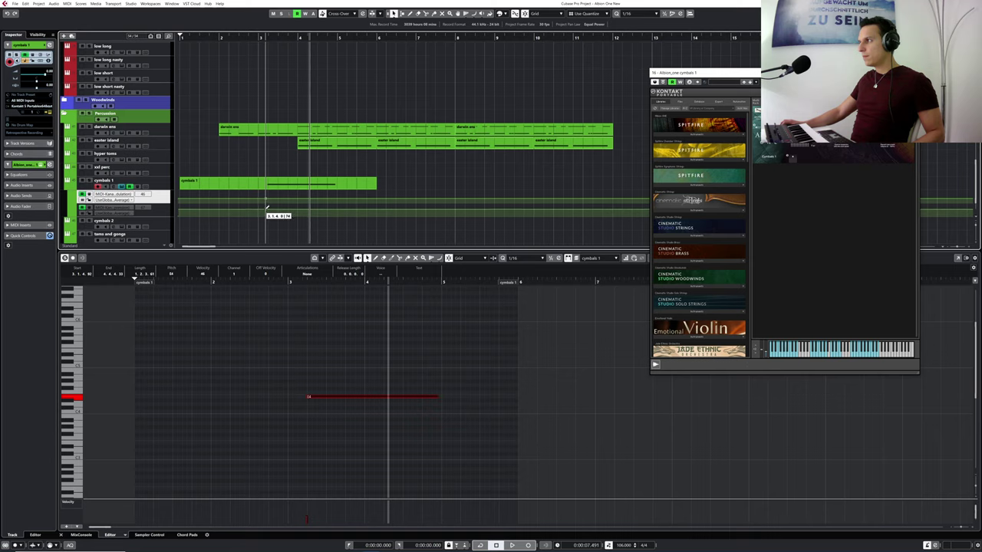
drag(281, 39, 248, 39)
key(space)
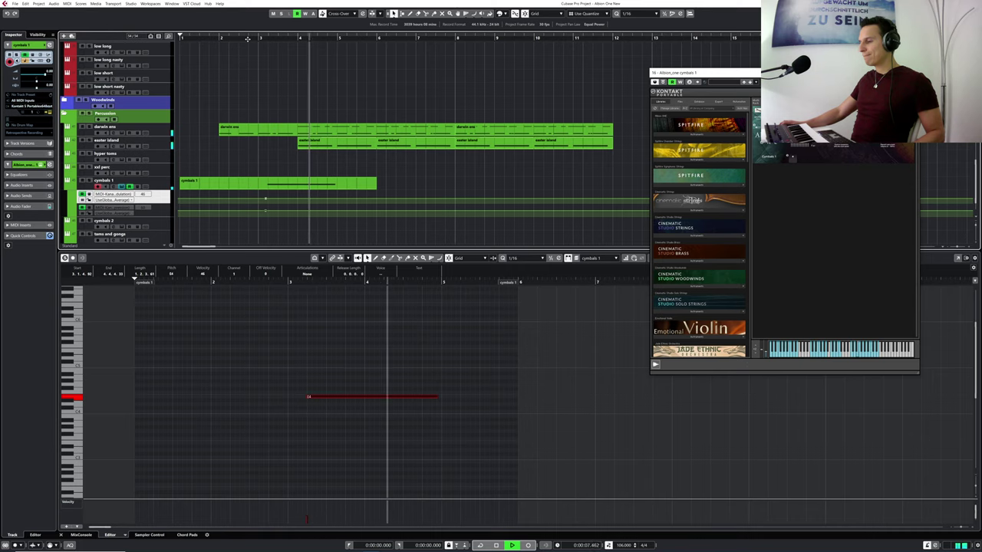
key(space)
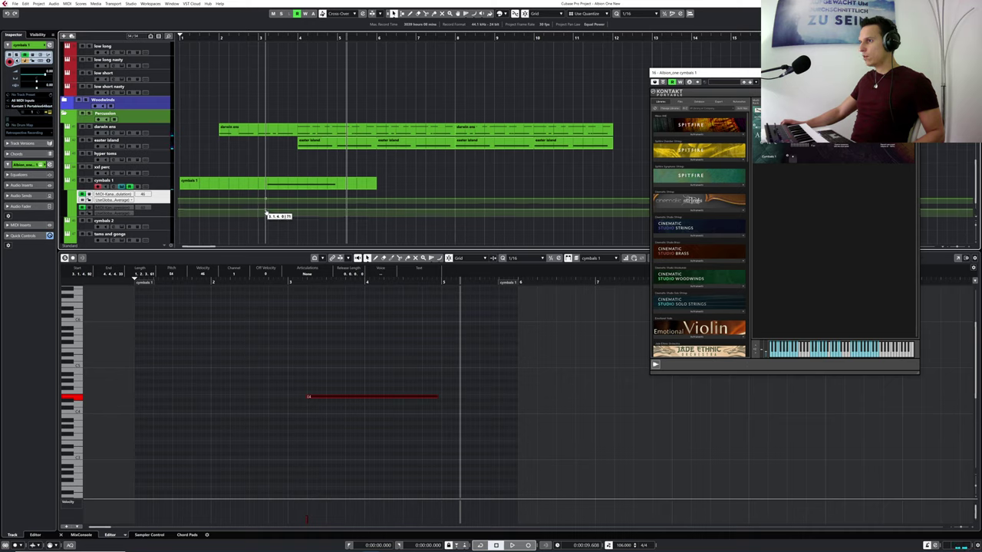
- Enlarge the Expression lane of cymbals 1, adjust its automation point at the note's start, and play the intro
drag(167, 217, 170, 244)
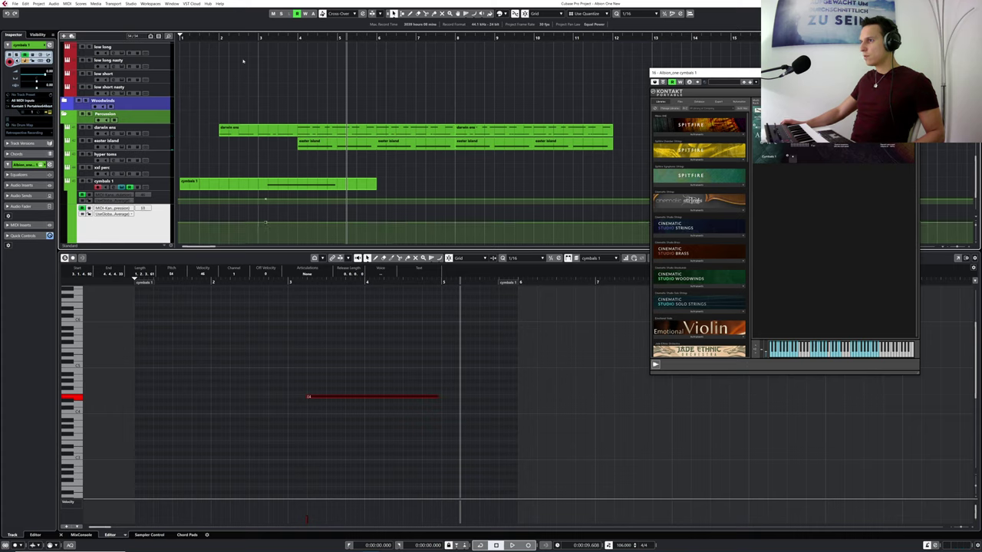
drag(229, 37, 205, 37)
key(KP_Subtract)
key(space)
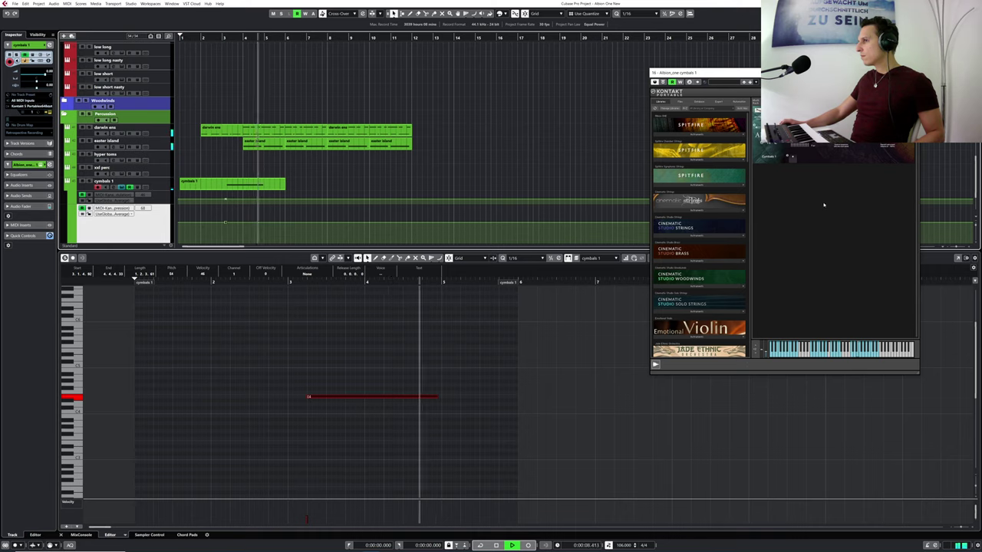
key(space)
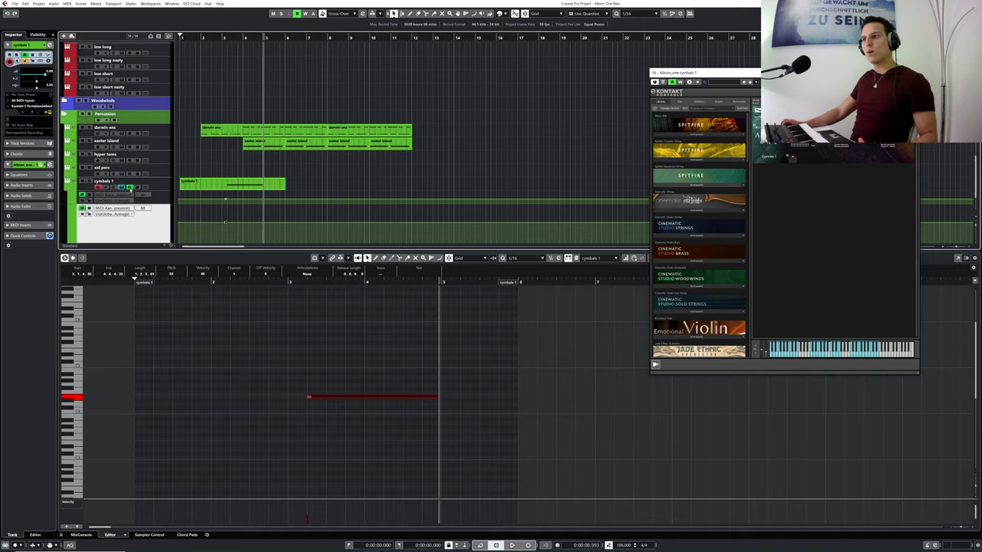
- Switch automation reading on cymbals 1 off and back on, hide its automation lanes, and select the swells track
click(83, 196)
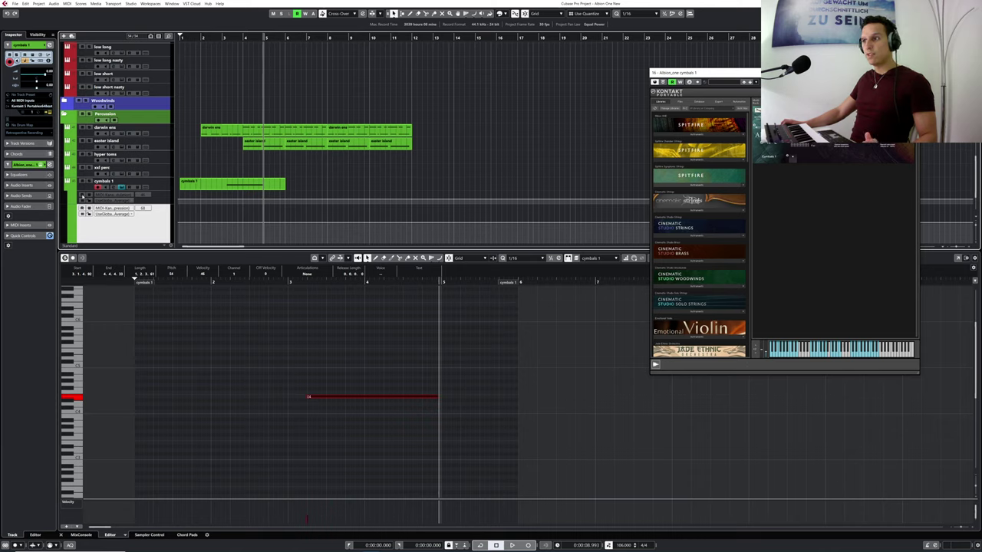
click(82, 197)
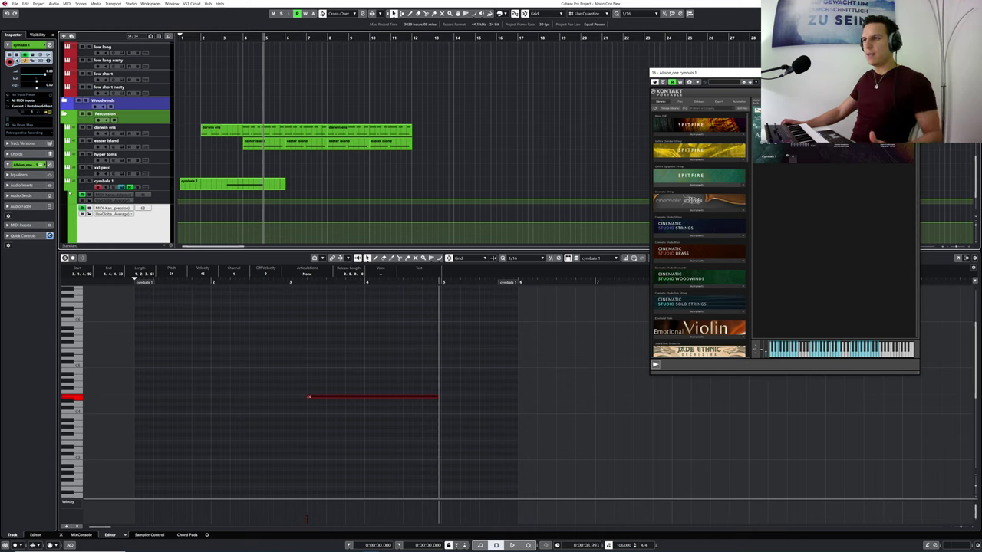
click(72, 191)
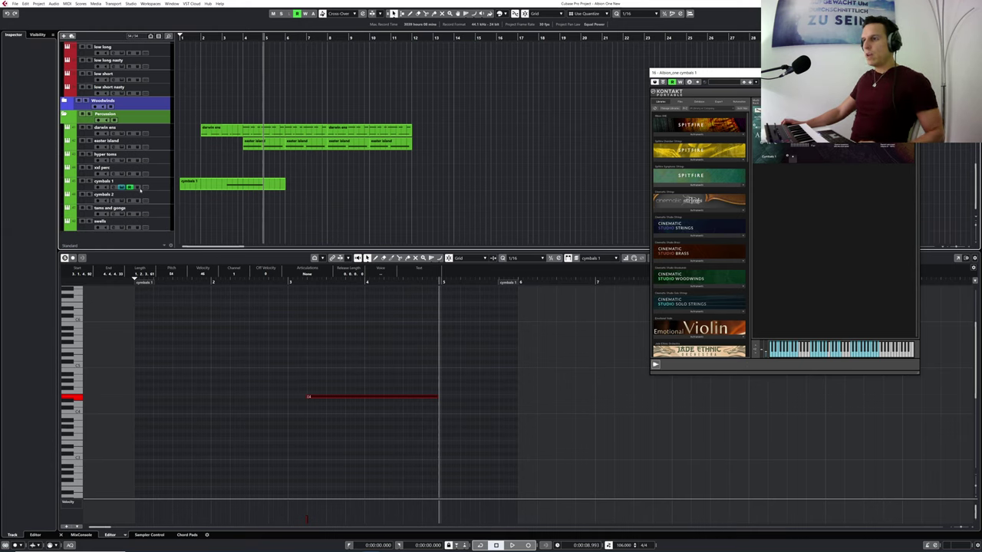
click(90, 227)
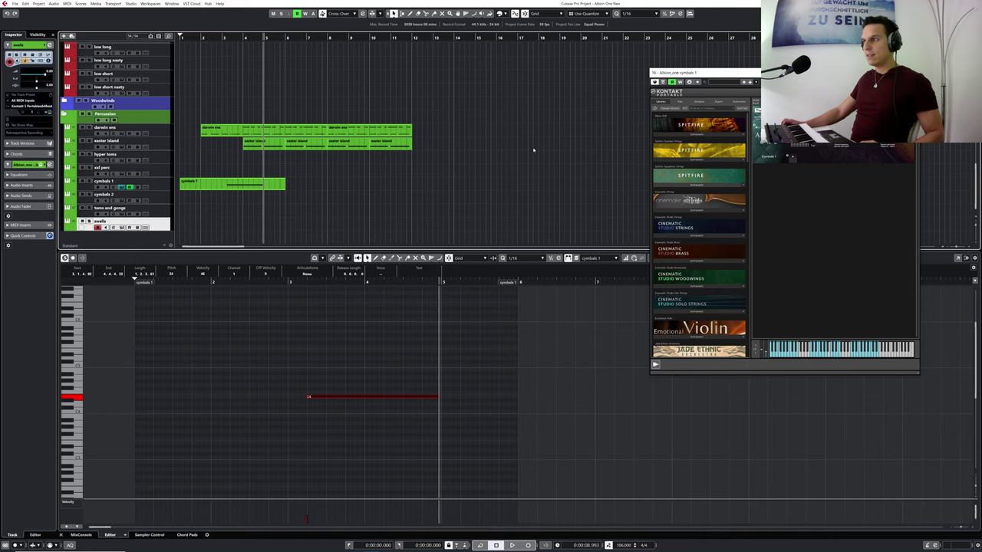
- Switch from the cymbals 1 instrument to the swells instrument and record a held swell note in bar 3 while the intro plays
click(914, 73)
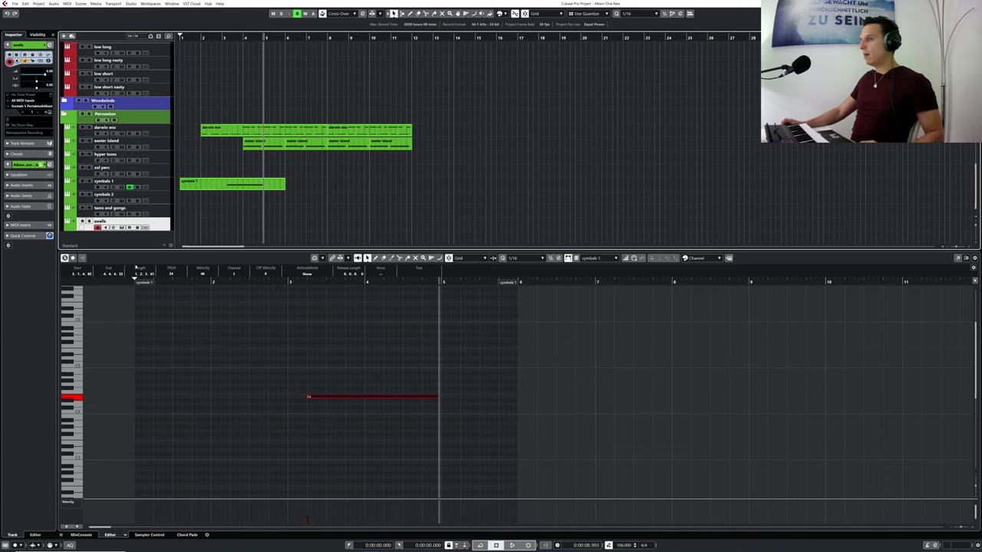
click(121, 227)
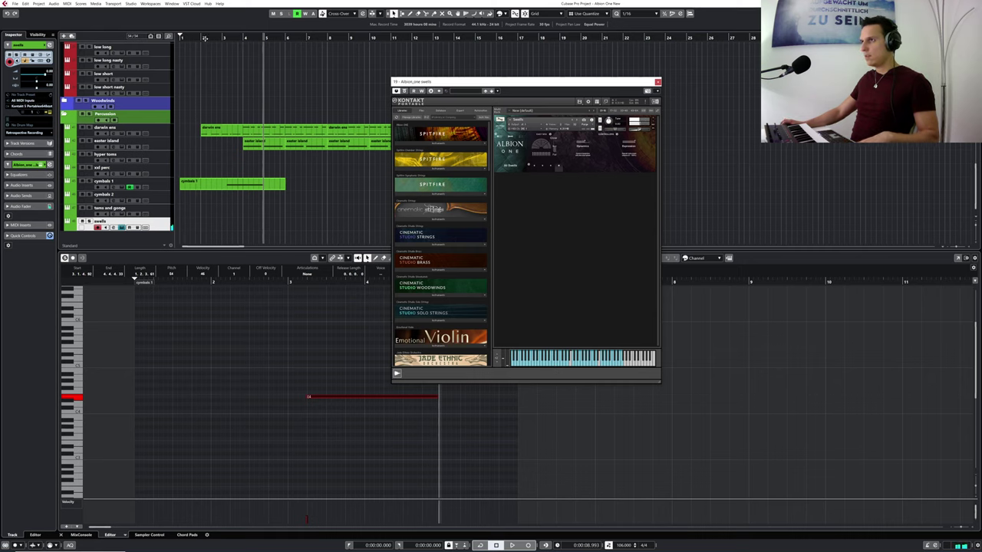
drag(205, 39, 188, 37)
key(KP_Multiply)
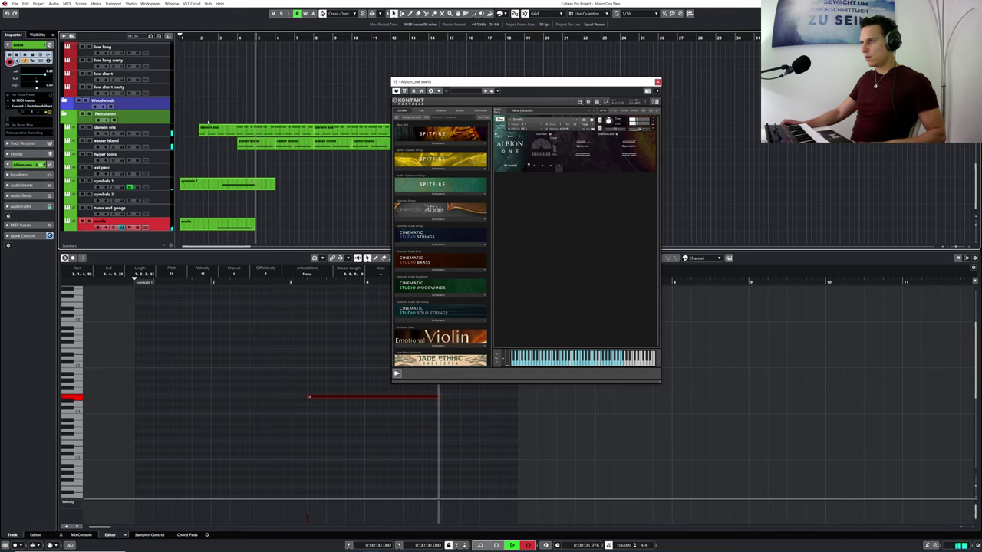
key(space)
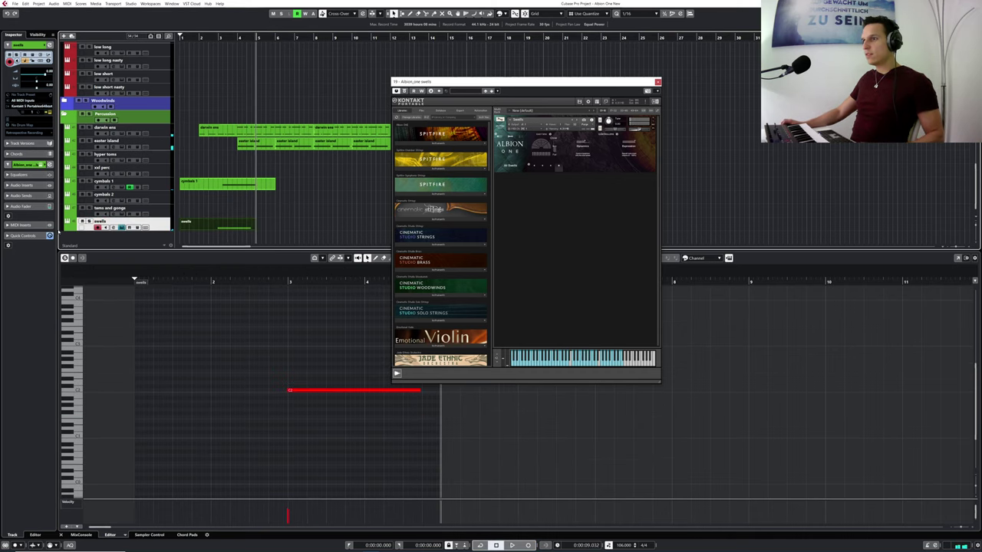
- Solo the swells track, open its recorded part in the Key Editor, and play the swell note from just before bar 3
click(198, 228)
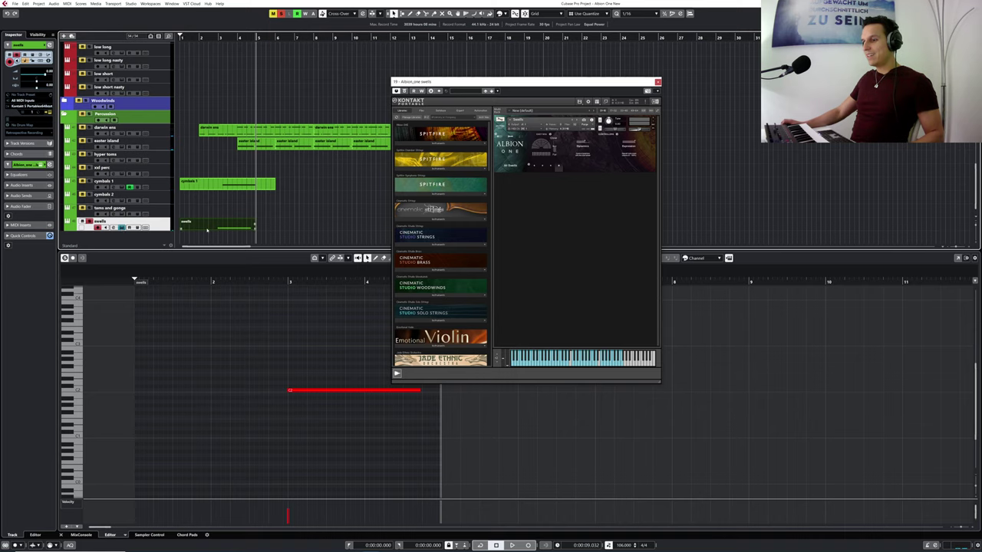
double_click(206, 228)
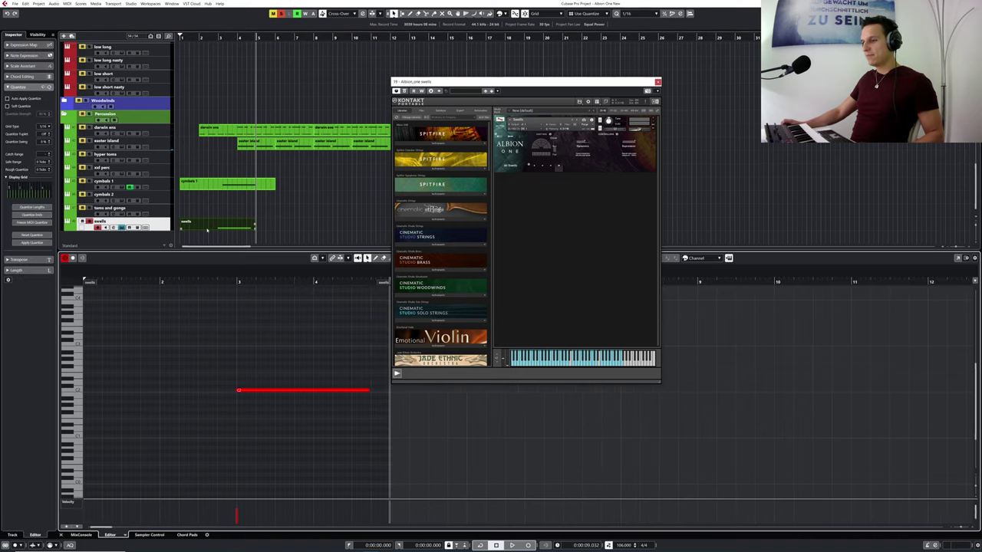
click(255, 390)
drag(231, 284, 224, 281)
key(space)
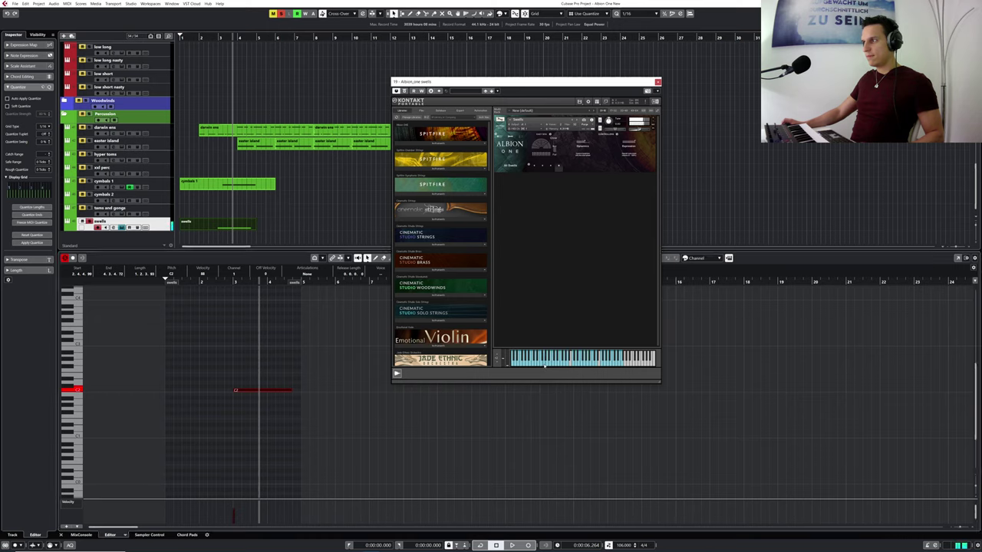
- Move the swell note down to A1 and audition it in solo from just before bar 3
drag(233, 390, 246, 406)
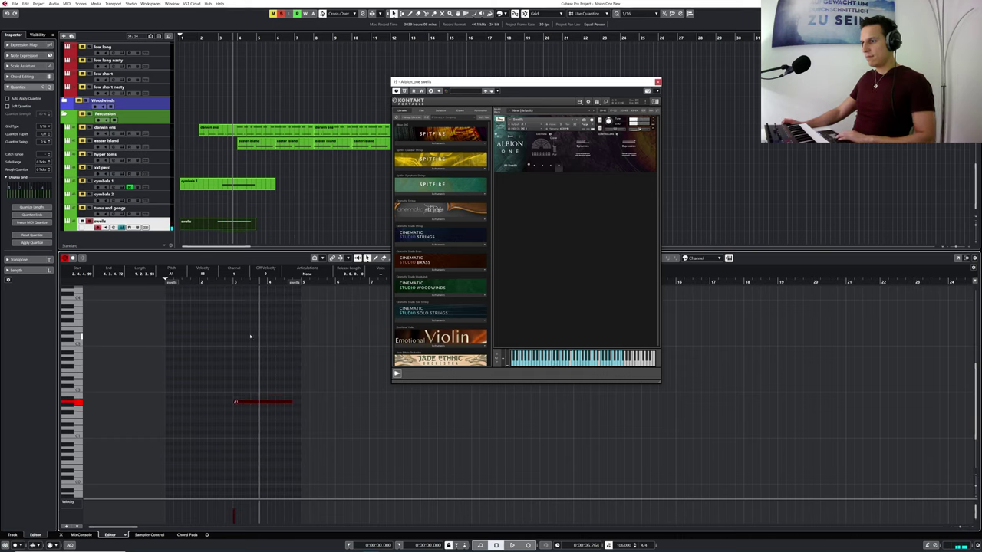
click(211, 278)
key(space)
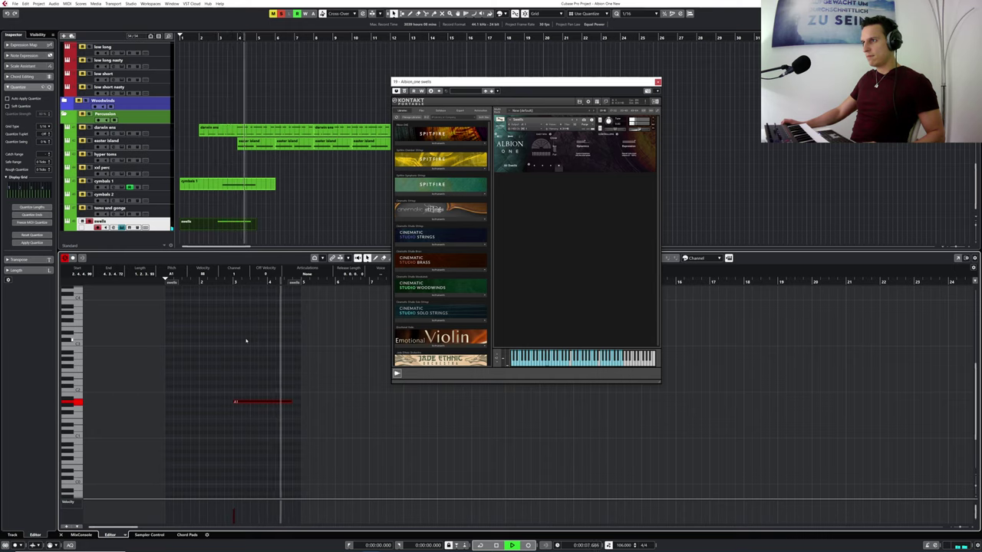
key(space)
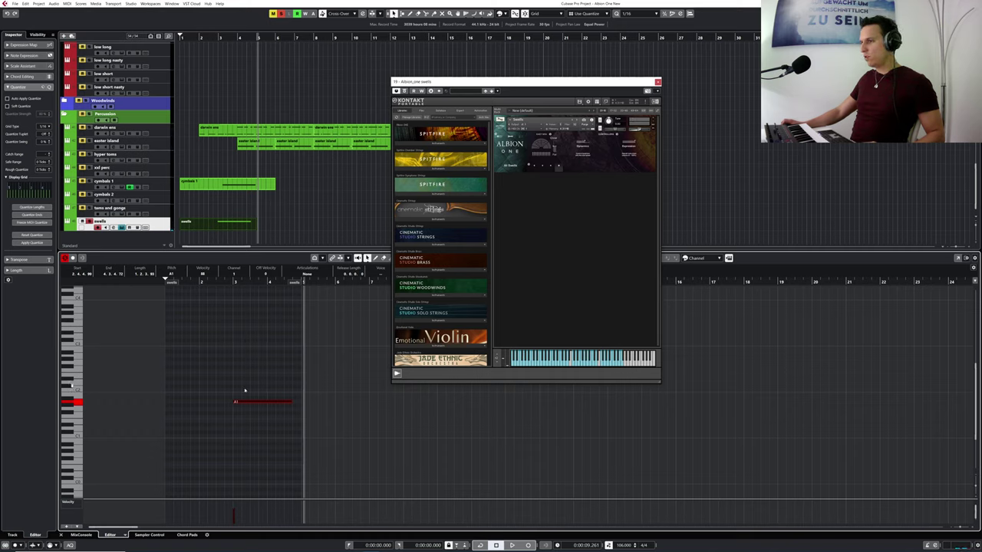
click(222, 282)
key(space)
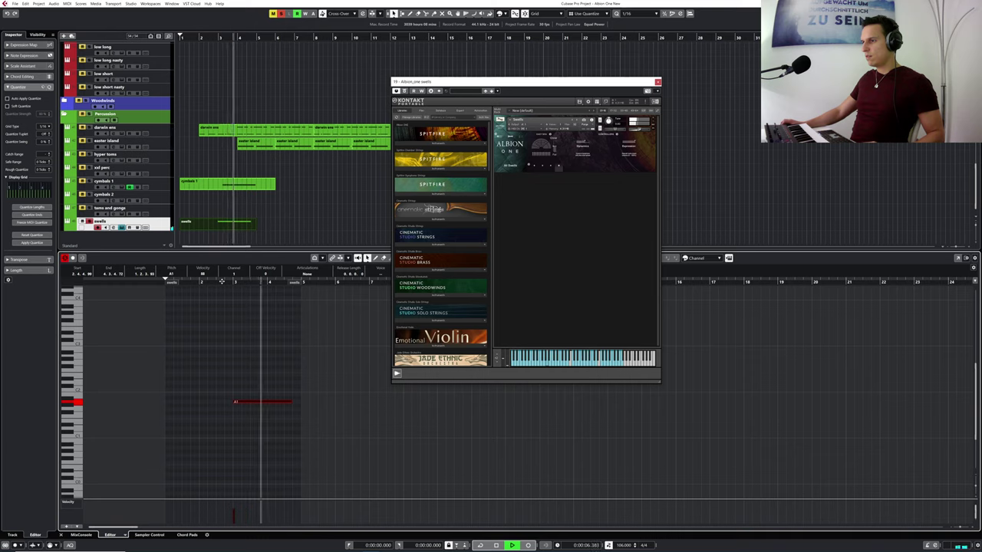
key(space)
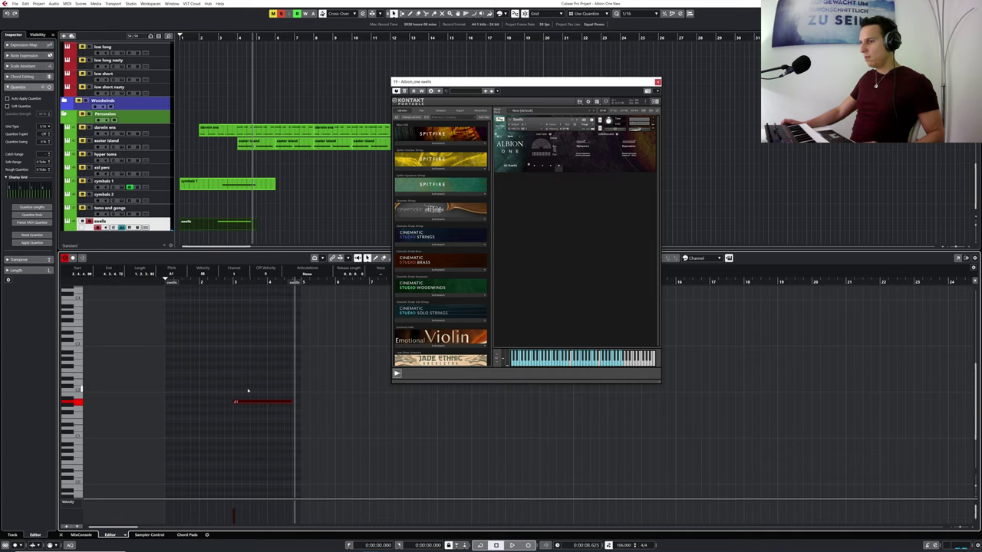
- Raise the swell note's velocity to 127, align its start with bar 3, and play it back
click(218, 282)
key(space)
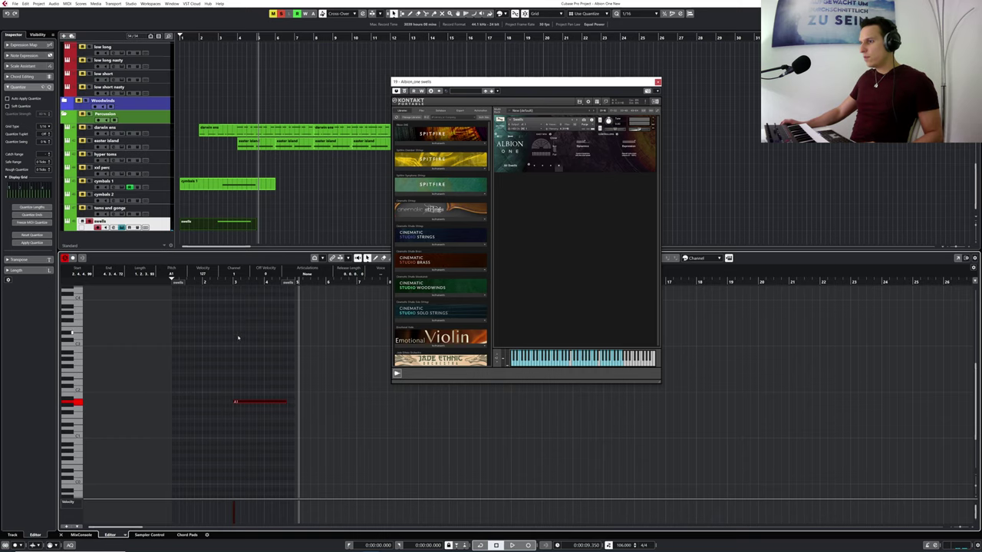
drag(227, 282, 227, 291)
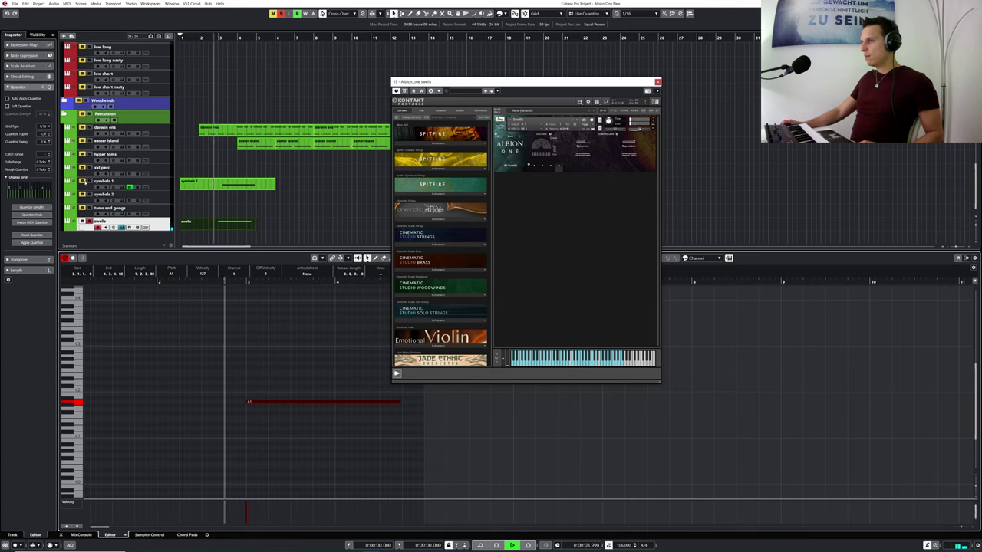
key(space)
- Solo cymbals 1 together with swells and play the intro to compare how the two parts build
click(89, 182)
click(196, 37)
key(space)
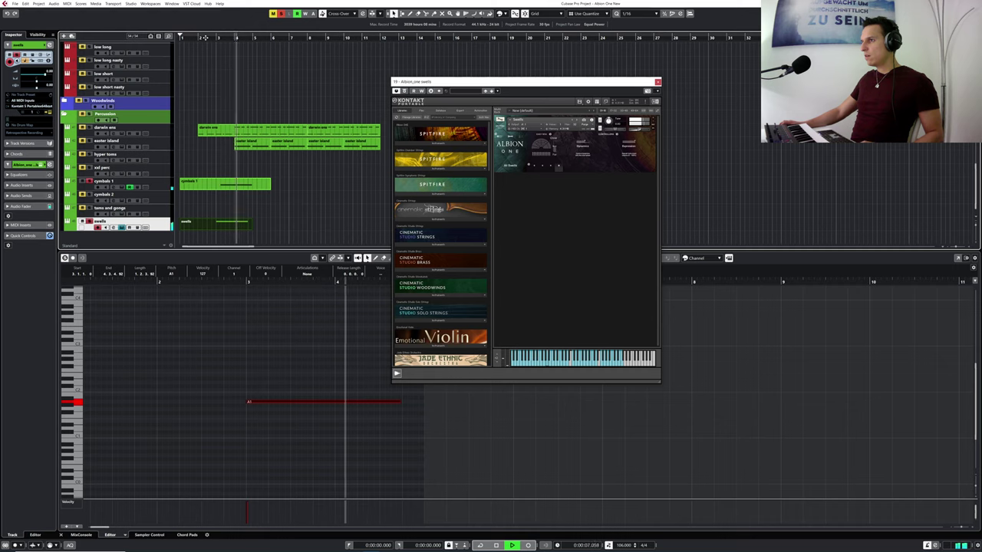
key(space)
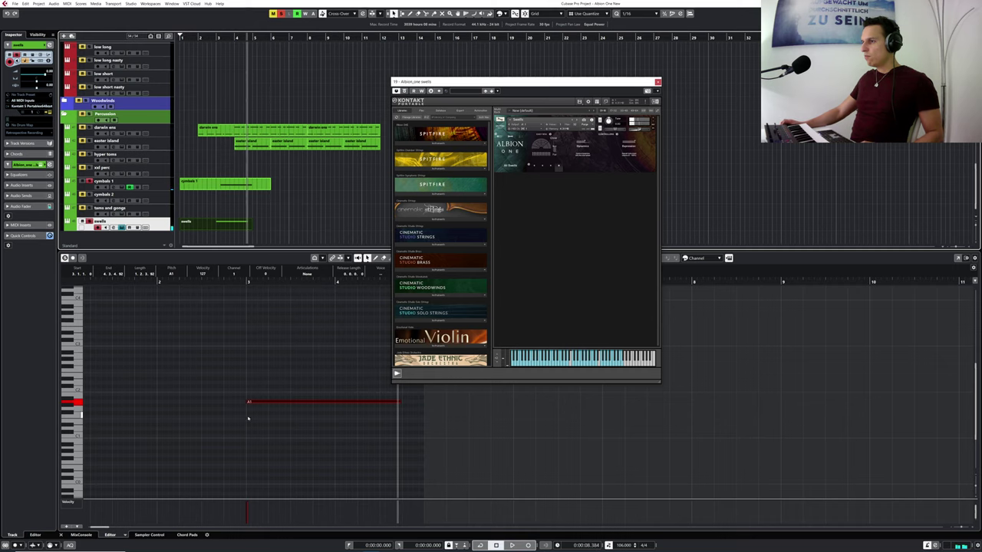
click(205, 281)
key(space)
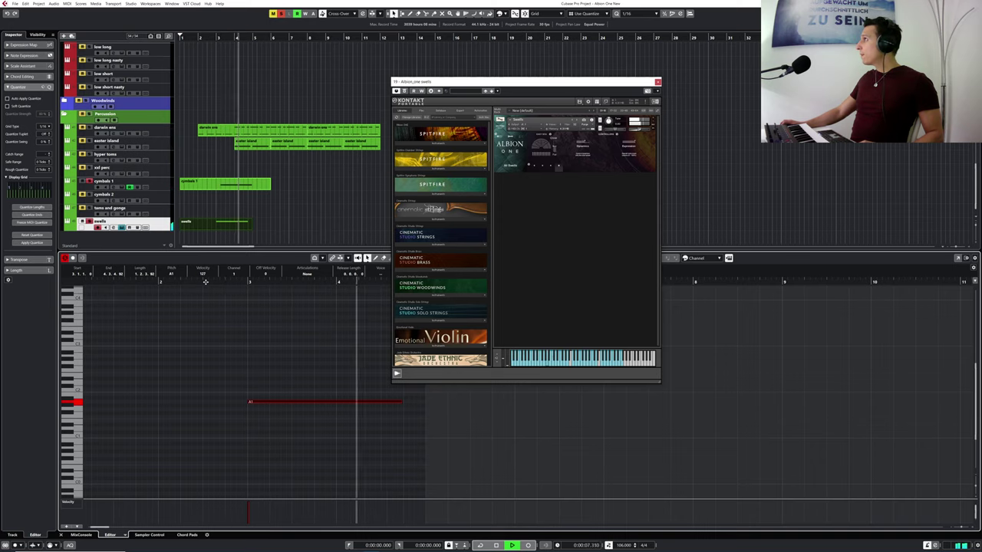
key(space)
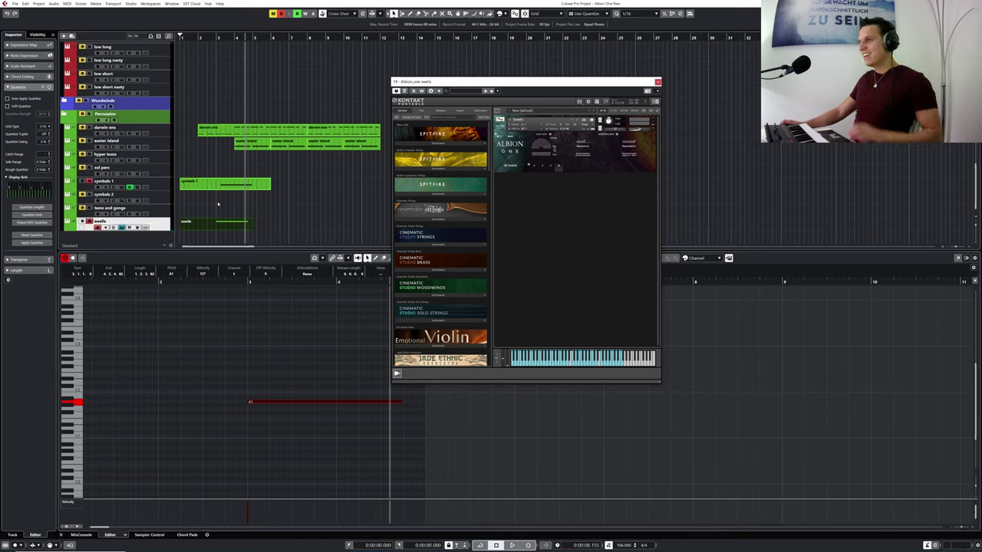
- Turn off solo on swells and cymbals 1, and close the swells instrument window and the Key Editor
click(90, 222)
click(90, 182)
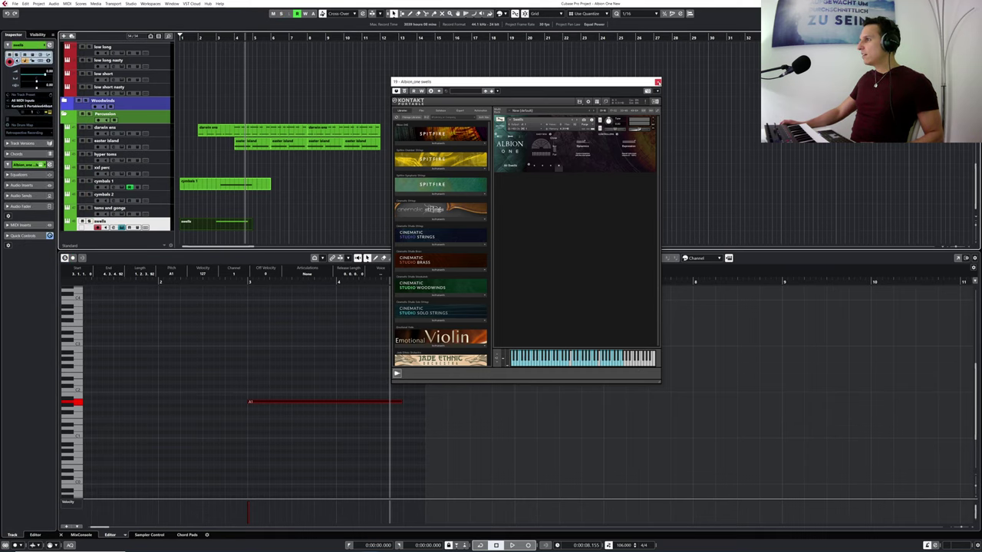
click(657, 82)
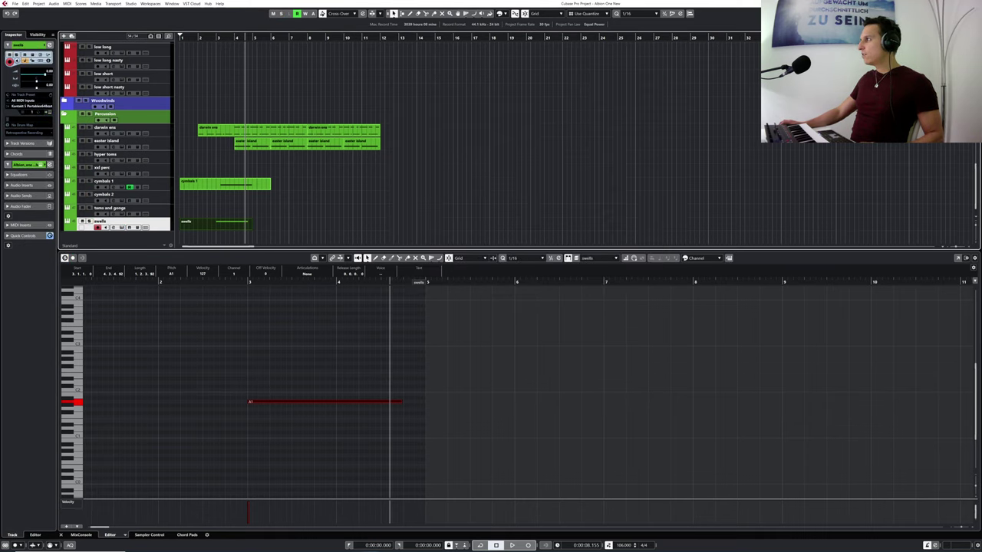
key(Return)
click(360, 351)
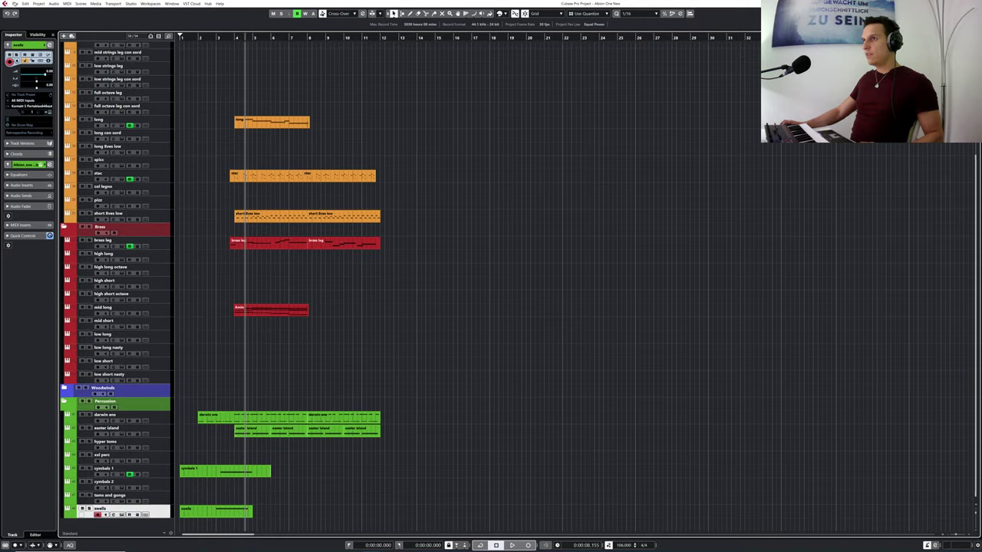
- Save the project and play the full arrangement from the start, following the tracks down to the percussion
click(14, 3)
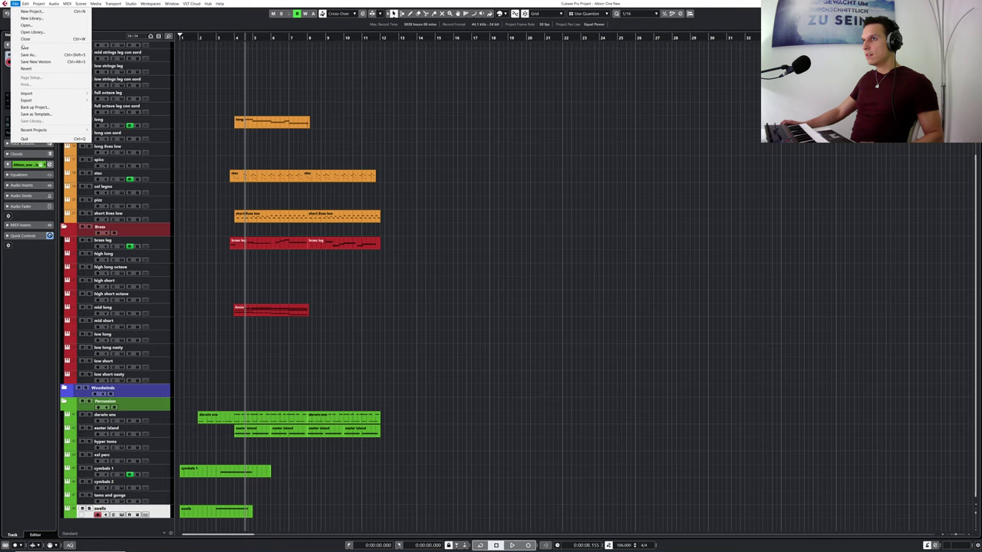
click(23, 48)
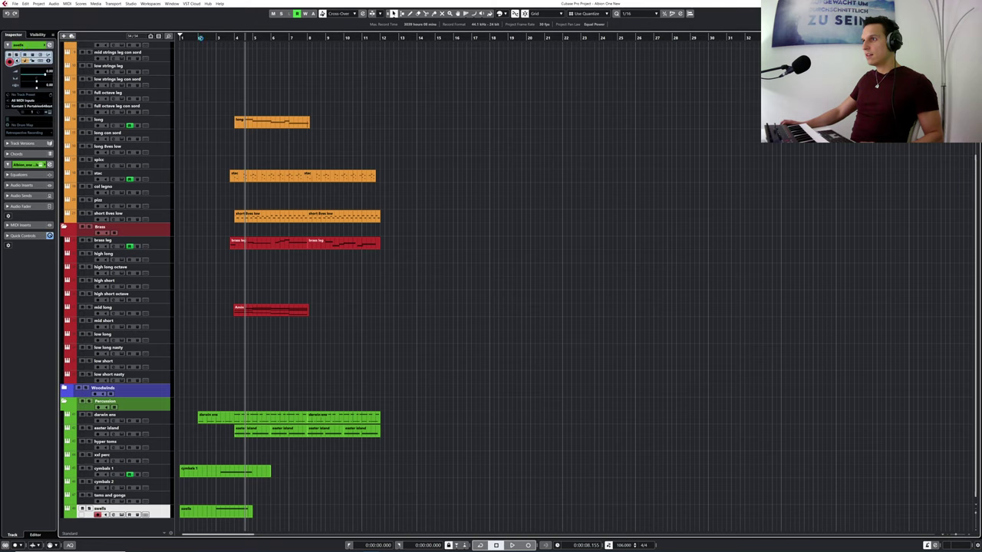
click(180, 37)
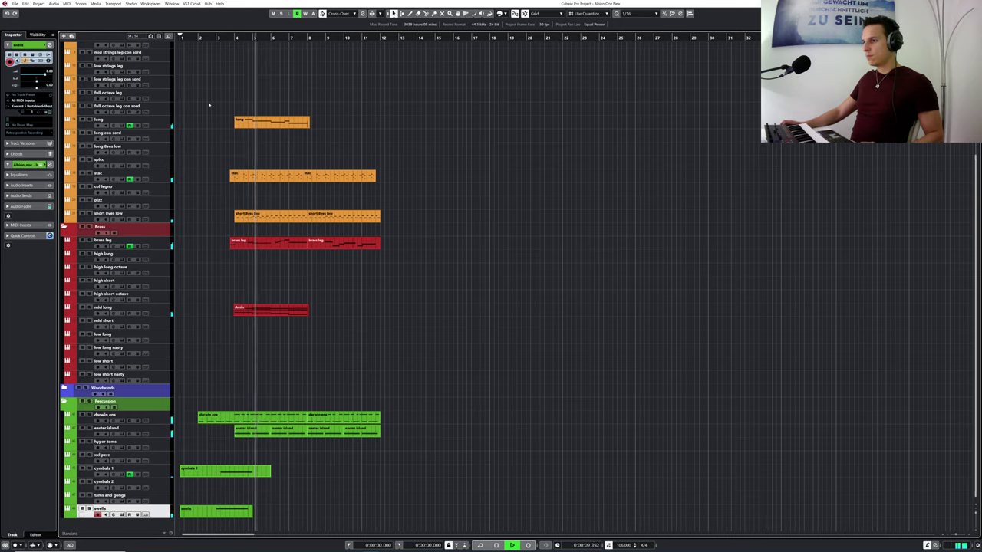
scroll(212, 110, up, 5)
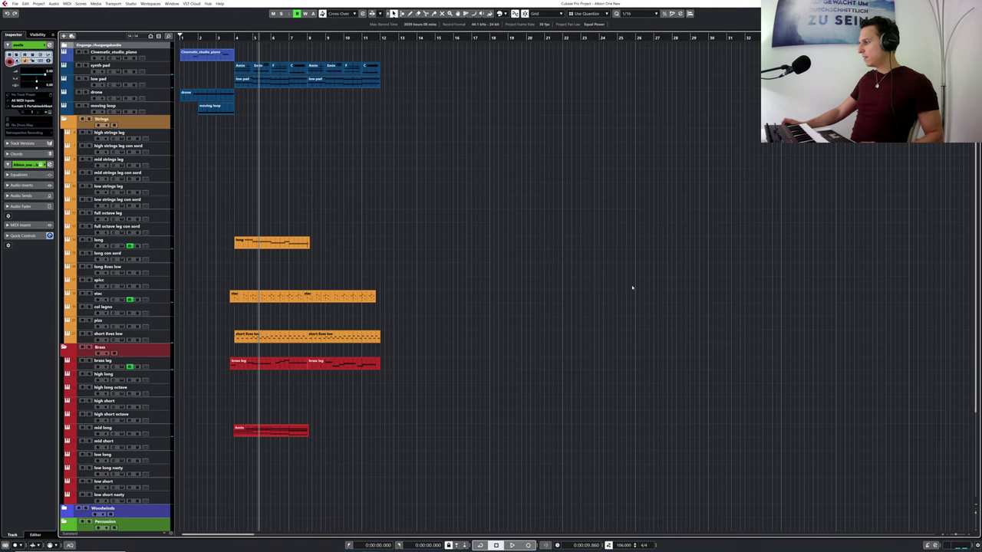
drag(184, 37, 170, 35)
key(space)
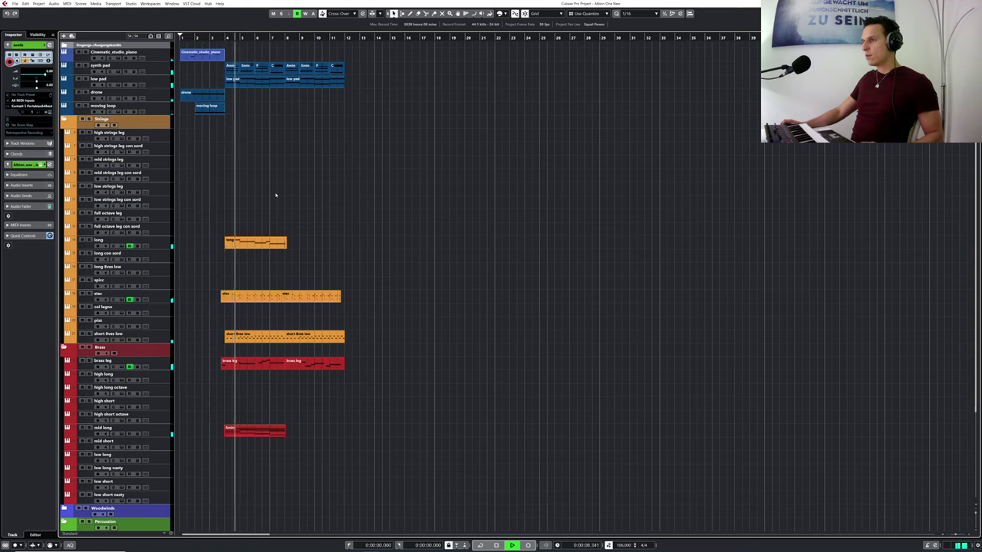
scroll(275, 195, down, 3)
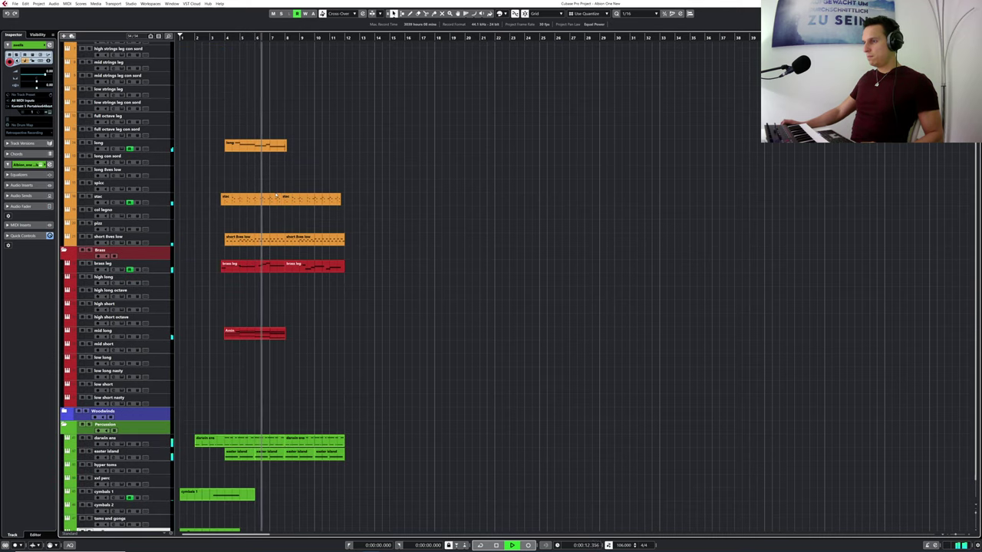
scroll(426, 228, down, 1)
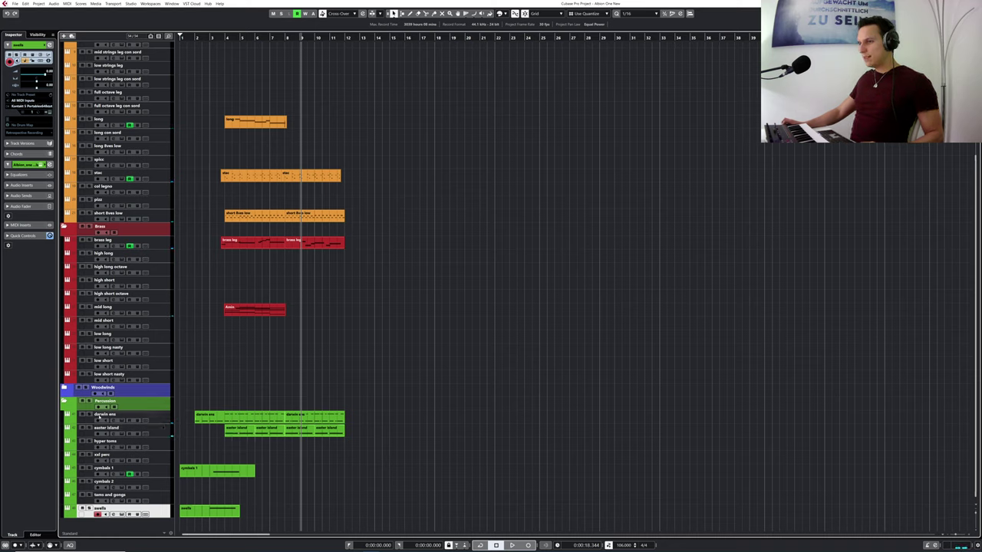
- Solo the darwin ens track and open both of its parts together in the Key Editor
click(89, 415)
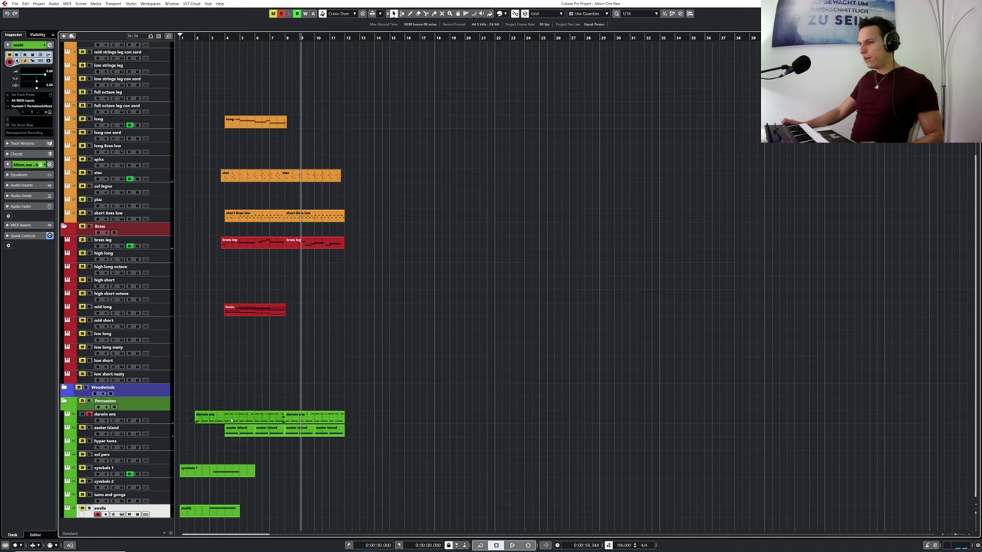
click(329, 422)
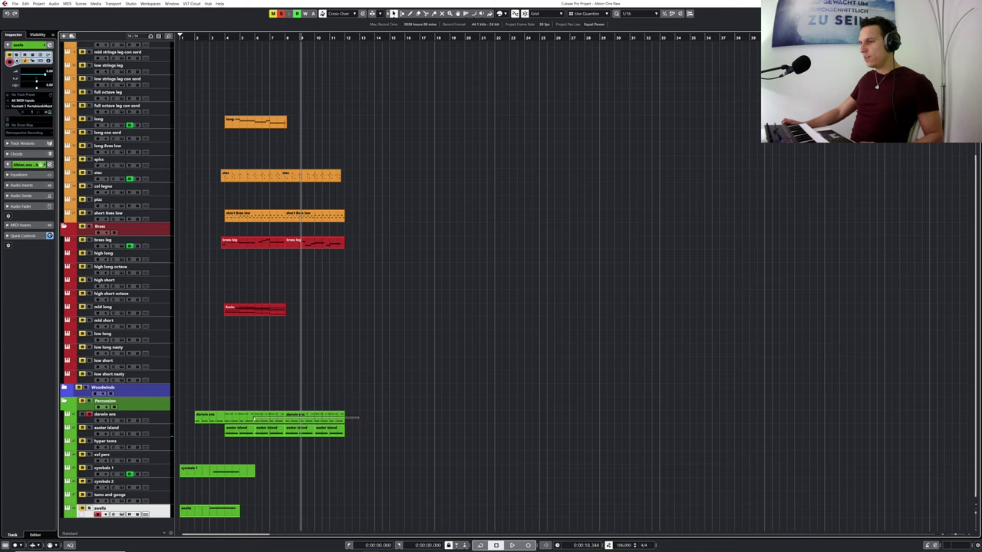
drag(359, 418, 254, 419)
key(Return)
- Select the darwin ens notes from bar 4 onward, play them in solo from bar 4, and close the Key Editor
drag(187, 283, 165, 262)
scroll(232, 341, up, 2)
scroll(232, 341, down, 2)
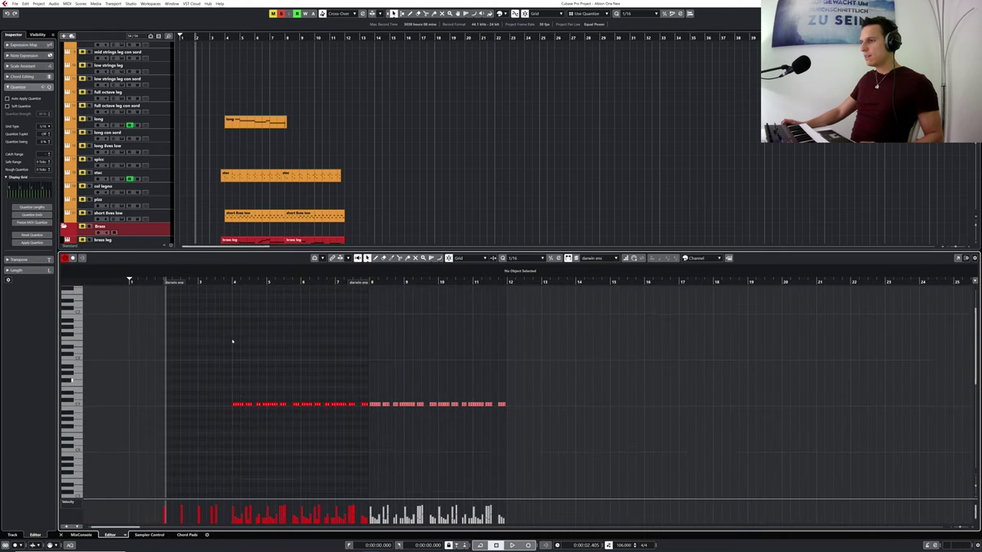
drag(217, 335, 529, 394)
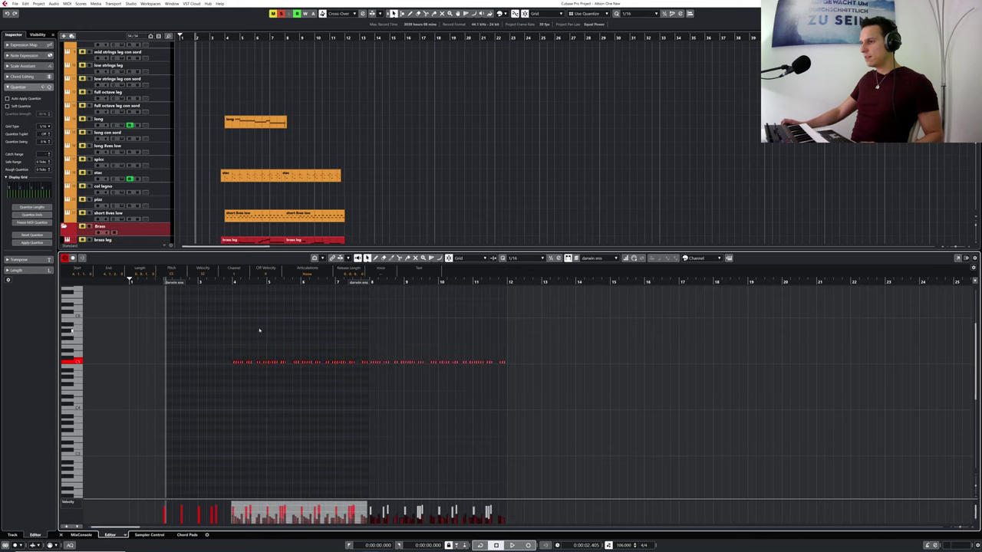
click(233, 283)
key(space)
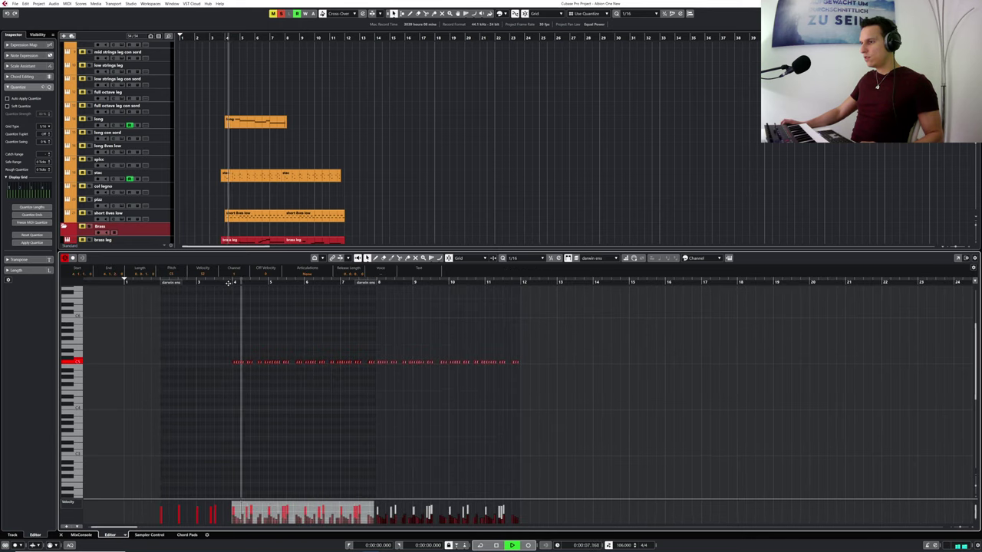
key(space)
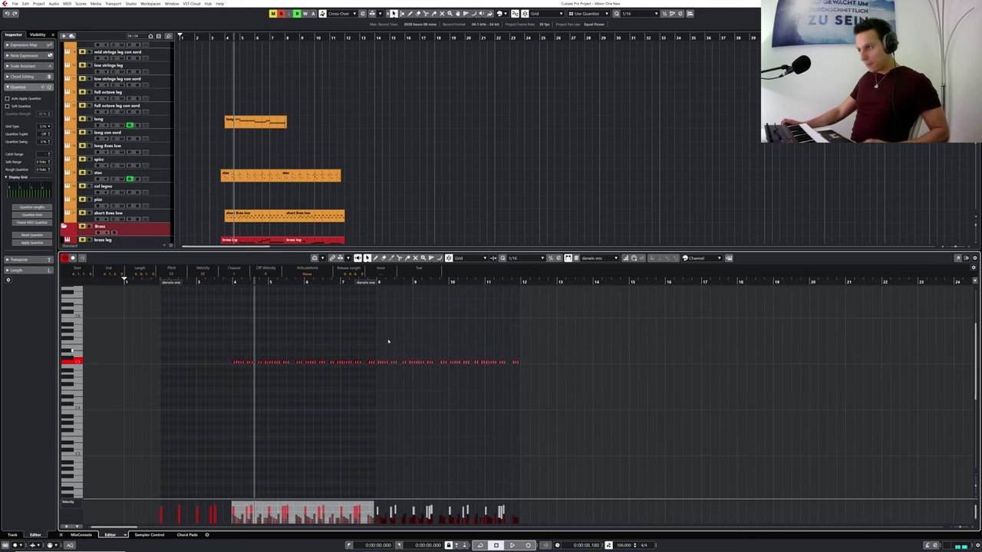
key(Return)
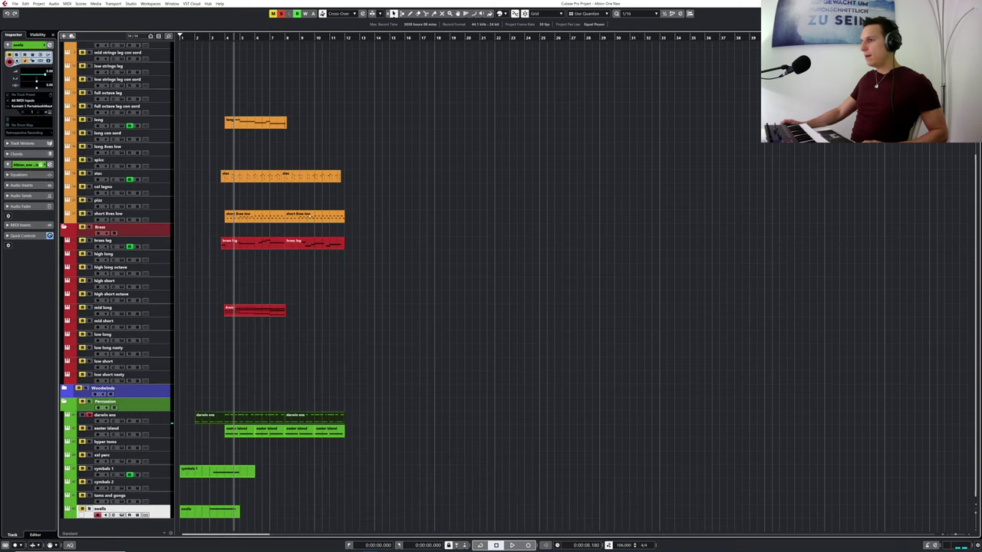
- Copy the second darwin ens part onto the xxl perc track, starting at bar 4
click(290, 378)
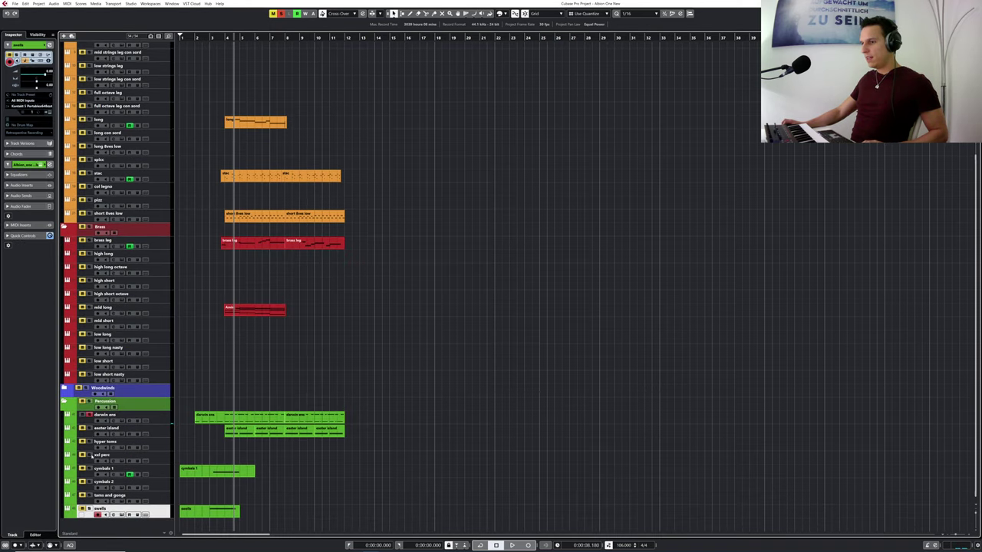
click(240, 418)
drag(239, 418, 240, 419)
click(314, 421)
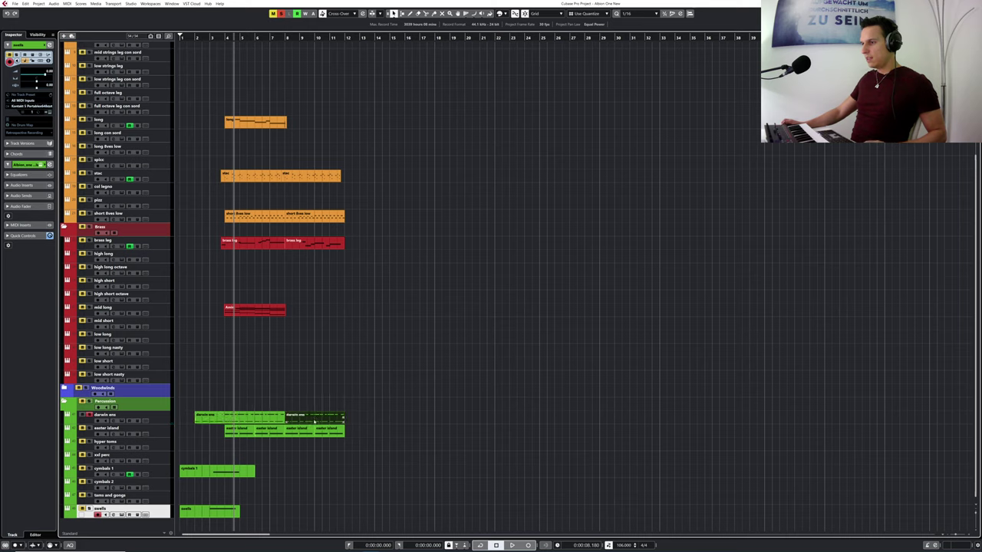
drag(299, 422, 248, 462)
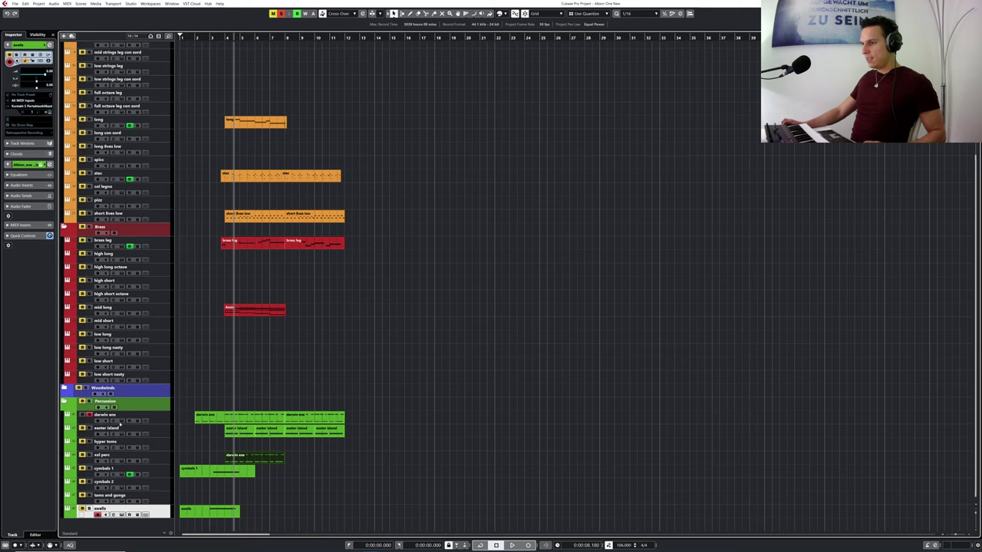
- Open the xxl perc instrument window and play the copied part in solo with darwin ens from just before bar 4
click(123, 461)
drag(363, 34, 533, 47)
click(220, 39)
key(space)
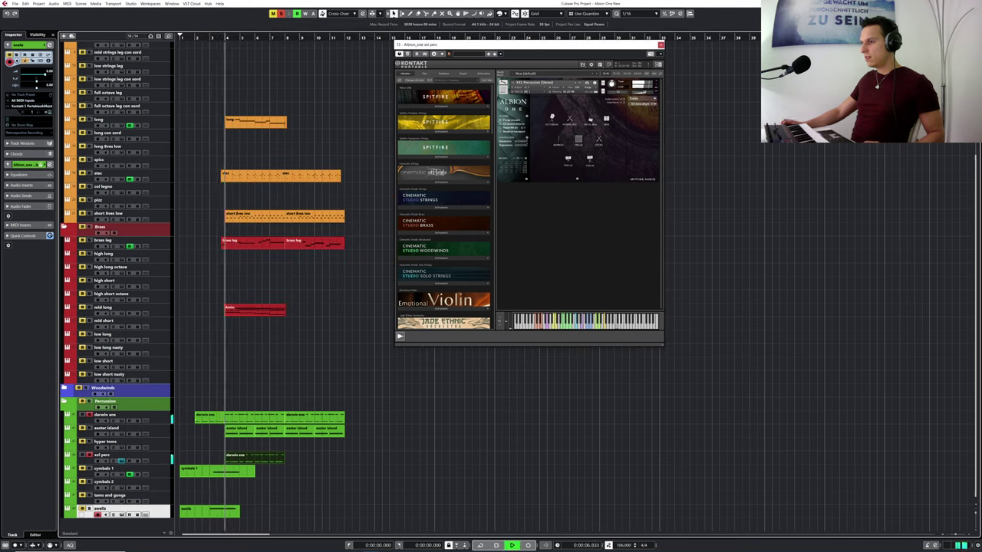
key(space)
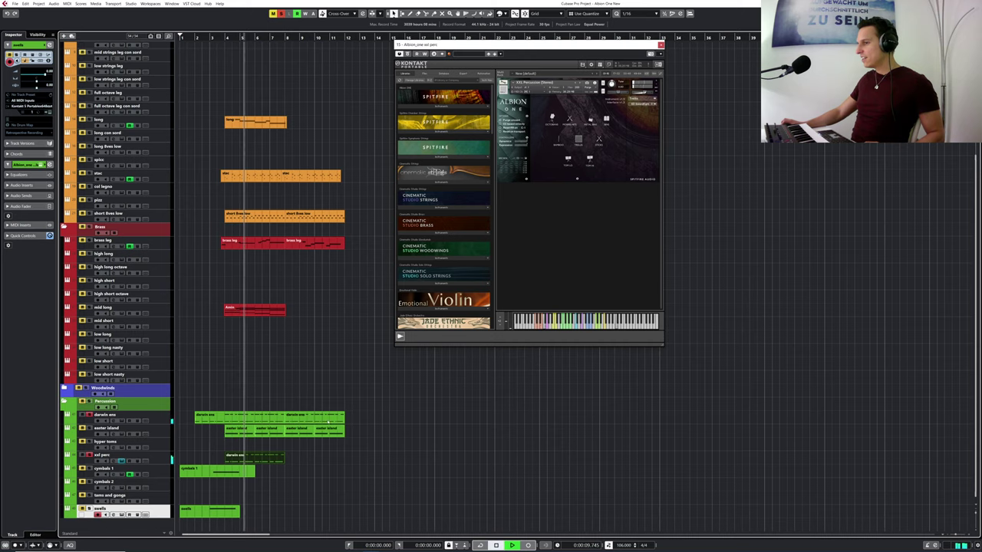
- Open the xxl perc part in the Key Editor, delete its low notes and select the remaining C5 notes
double_click(249, 457)
drag(121, 282, 101, 301)
key(space)
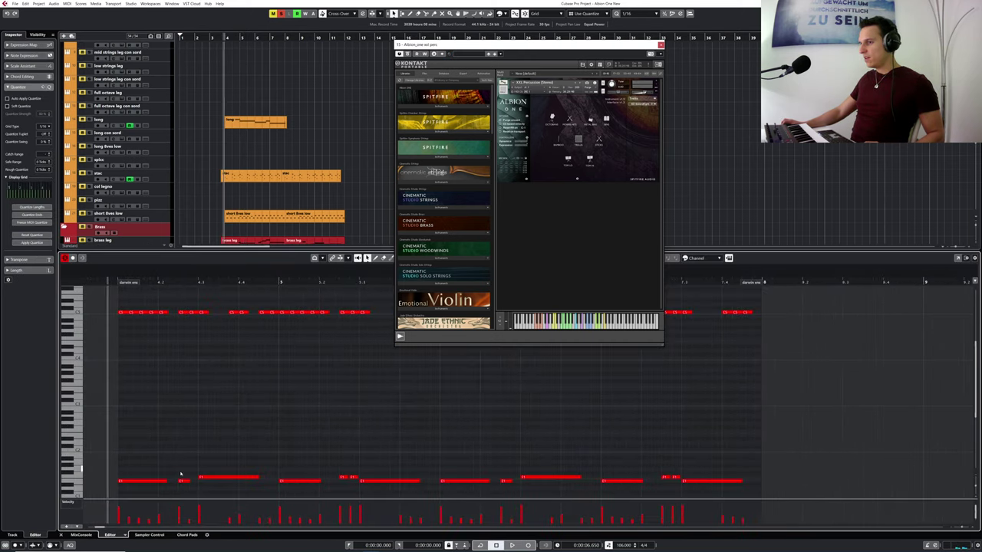
drag(109, 419, 838, 460)
key(Delete)
scroll(258, 395, up, 6)
drag(116, 392, 741, 425)
click(548, 329)
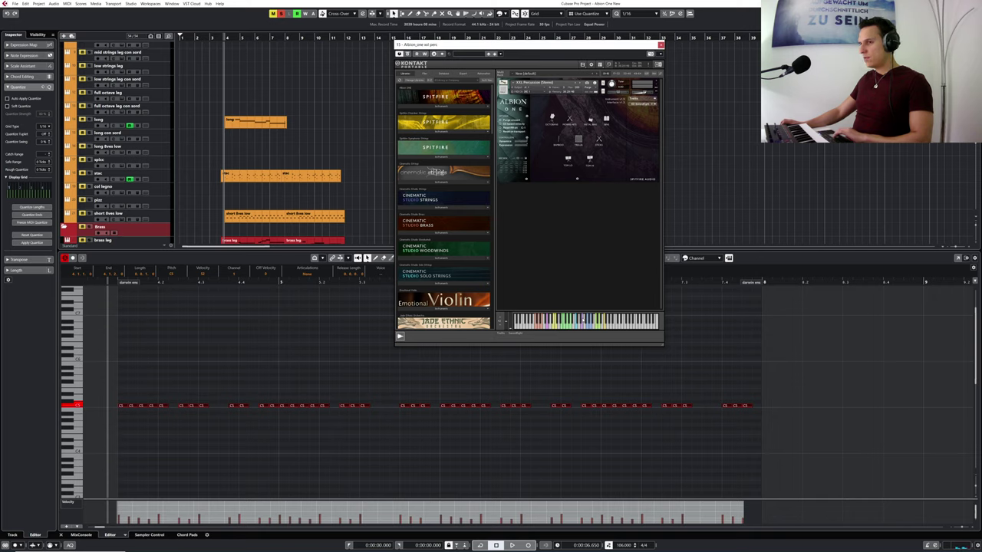
- Try transposing the selected xxl perc notes up to E6 and play them with darwin ens
key(Up)
key(Up)
key(Up)
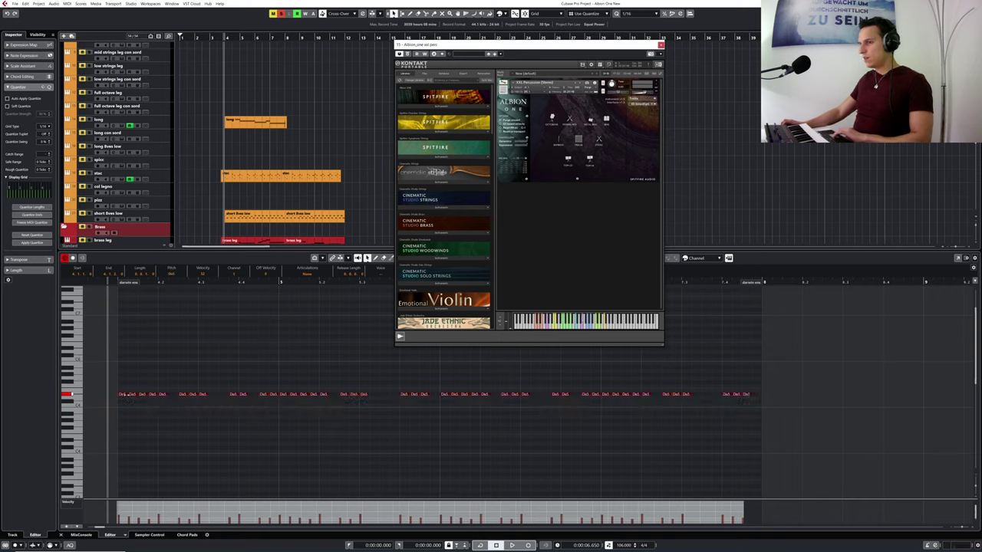
drag(125, 394, 121, 345)
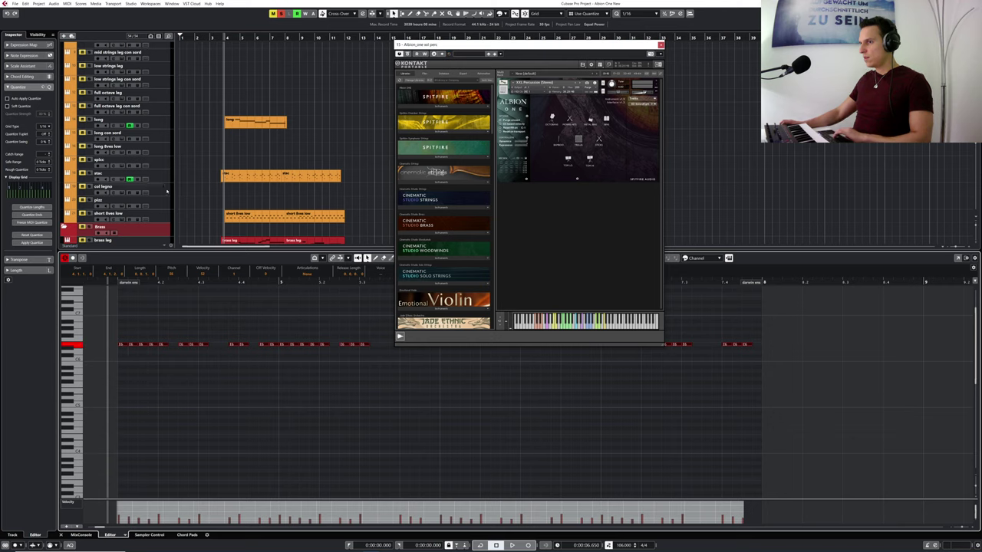
scroll(236, 200, down, 10)
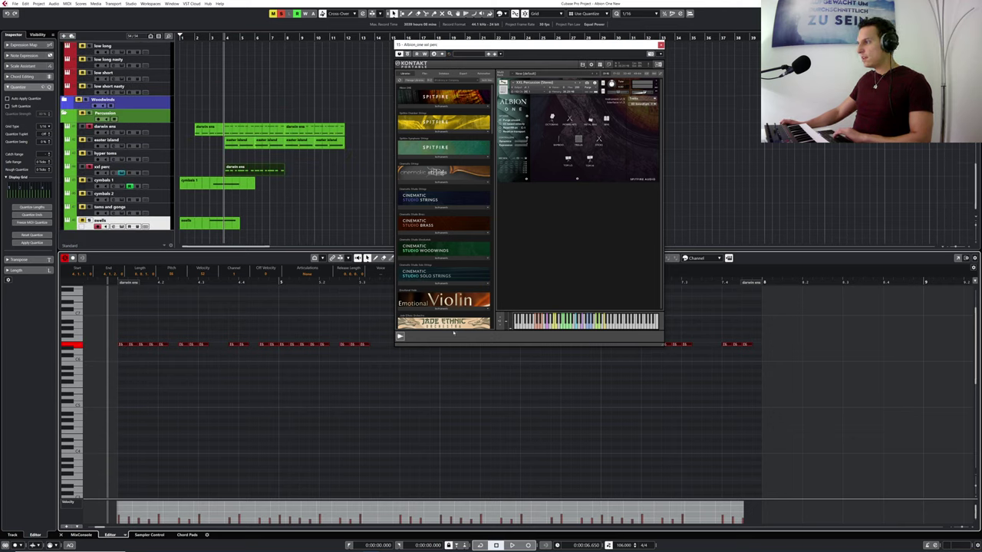
key(space)
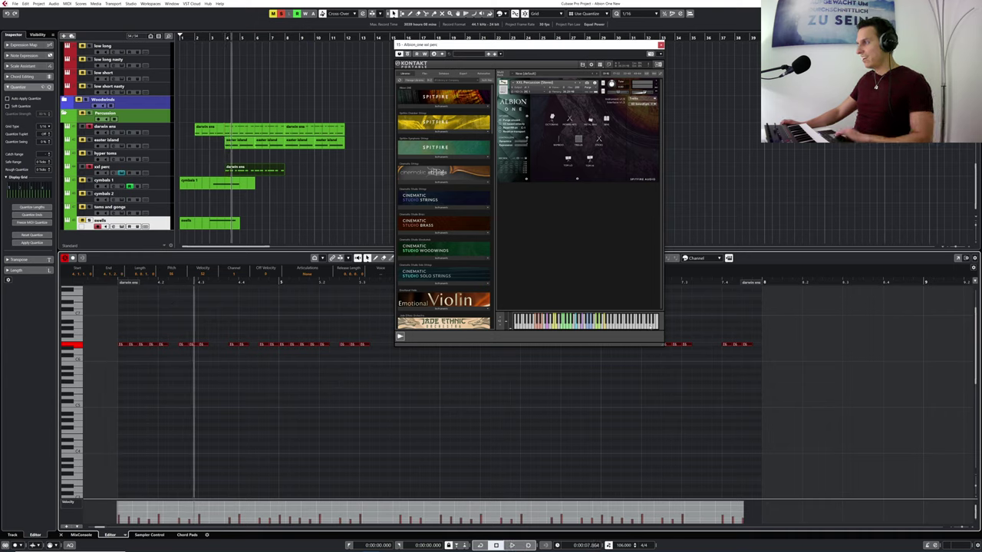
- Try the selected xxl perc notes at E4 and play them from just before bar 4
key(Down)
key(Down)
key(Down)
key(Down)
key(Down)
key(Down)
key(Down)
key(Down)
key(Down)
key(Down)
key(Down)
key(Down)
key(Down)
key(Down)
key(Down)
key(Down)
key(Down)
key(Down)
key(Down)
key(Down)
key(Up)
key(Up)
key(Up)
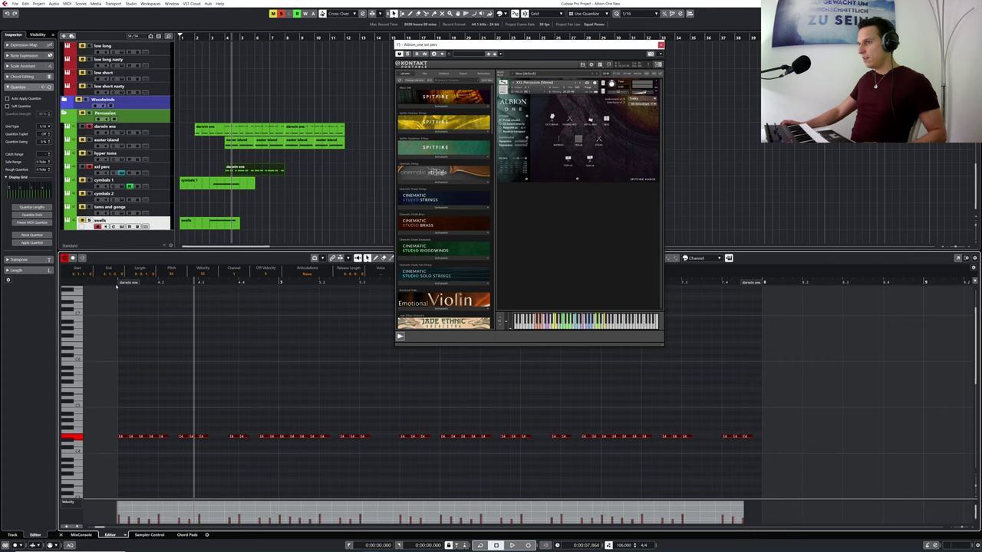
drag(116, 285, 109, 282)
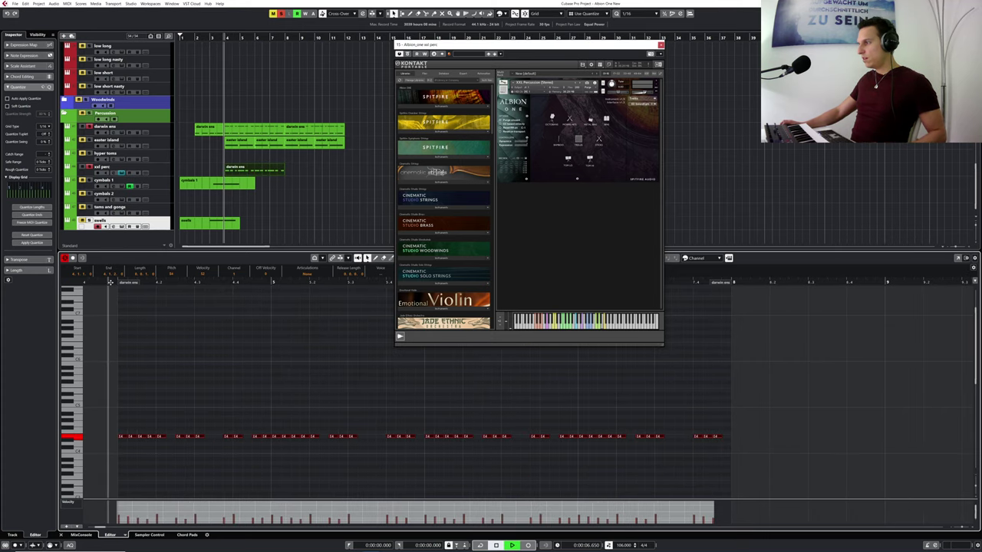
- Transpose the selected xxl perc notes down one octave to E3 and play them from just before bar 4
scroll(184, 398, down, 4)
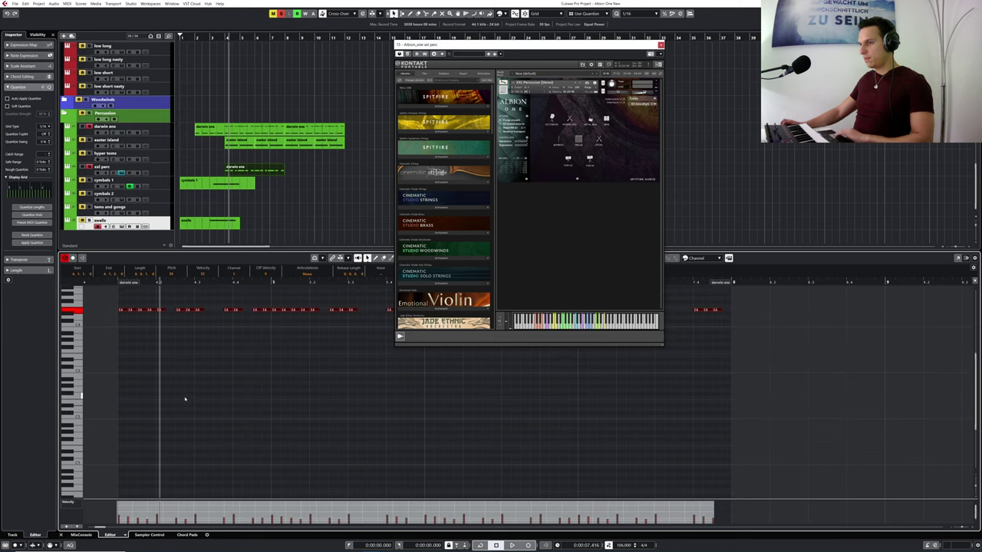
key(Down)
key(Down)
key(Down)
key(Down)
key(Down)
key(Down)
key(Down)
key(Down)
key(Down)
key(Down)
key(Down)
key(Down)
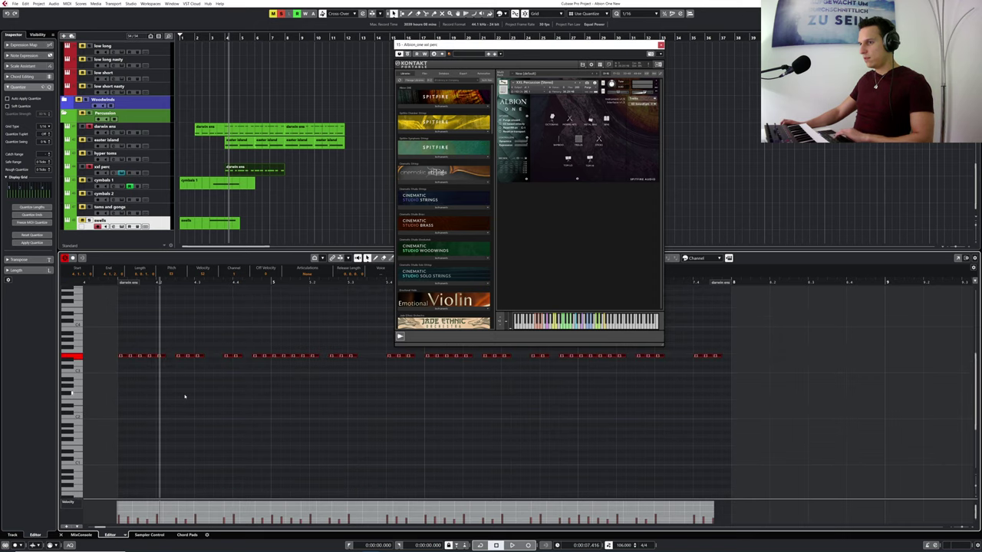
click(107, 281)
key(space)
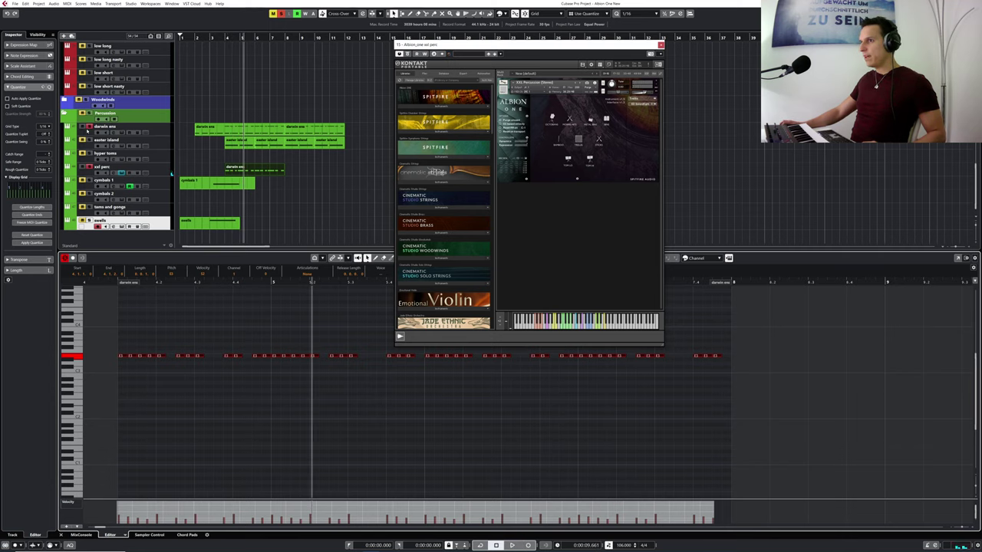
- Clear the solos, then solo darwin ens and xxl perc again while playing from about bar 3
click(87, 129)
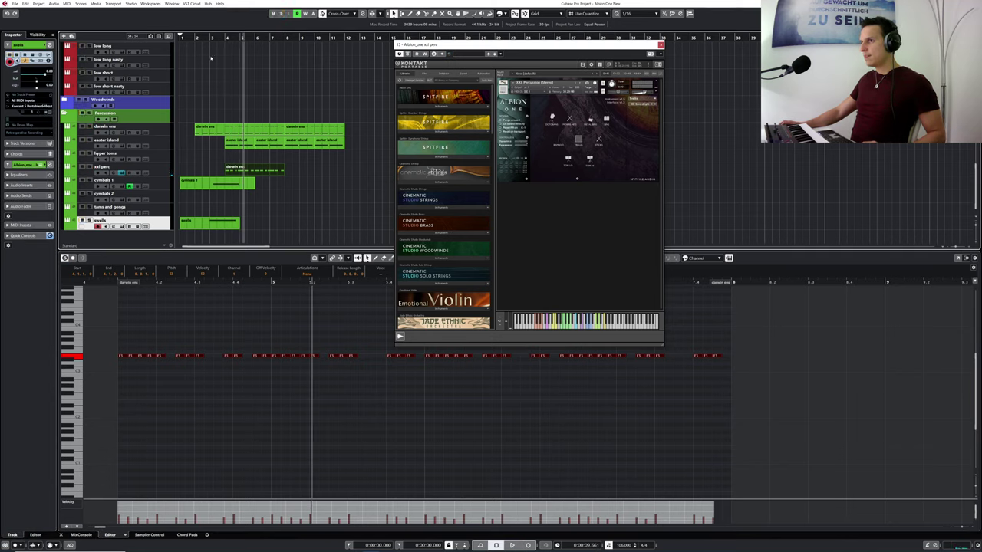
drag(225, 38, 219, 38)
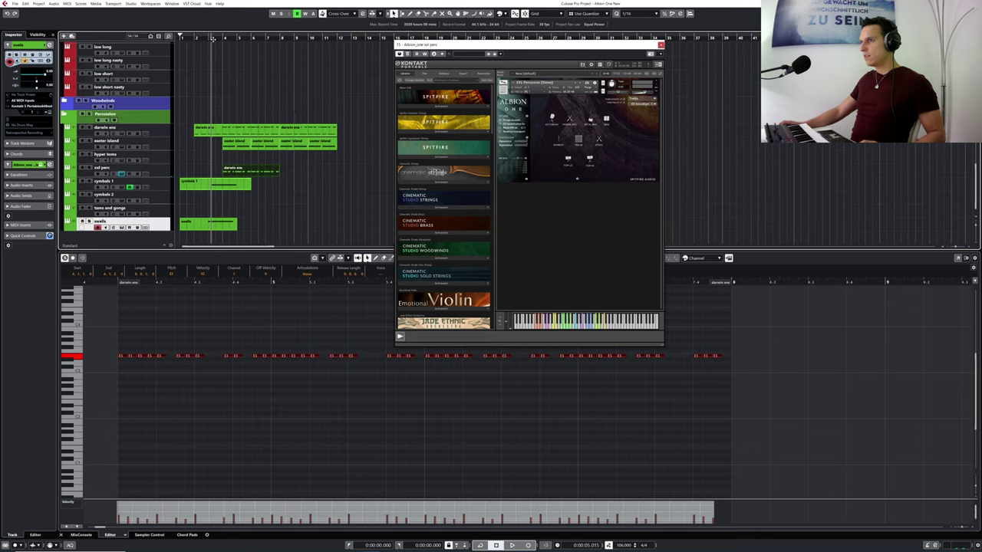
click(89, 129)
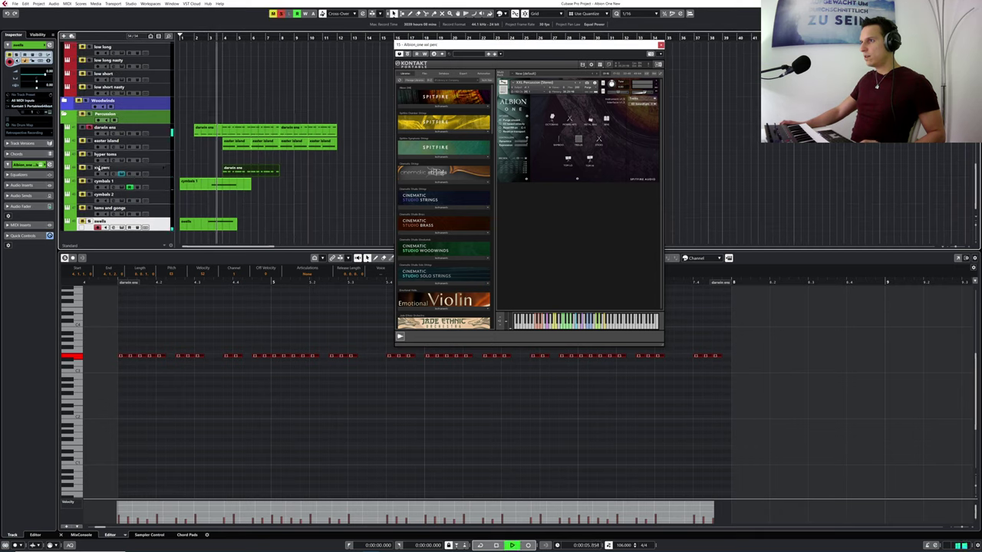
click(89, 169)
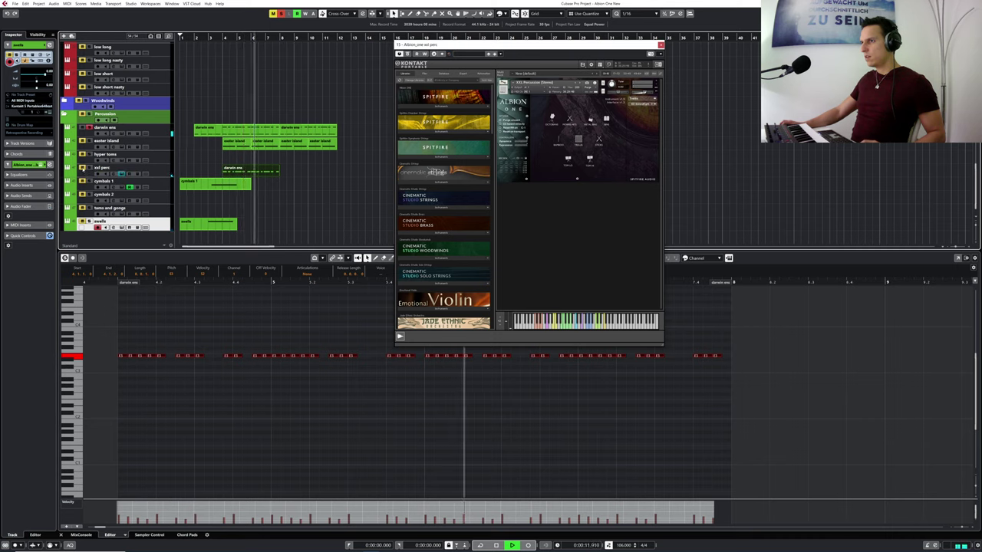
key(space)
- Select all notes of the xxl perc part and play it with darwin ens from just before bar 4
drag(205, 168, 296, 174)
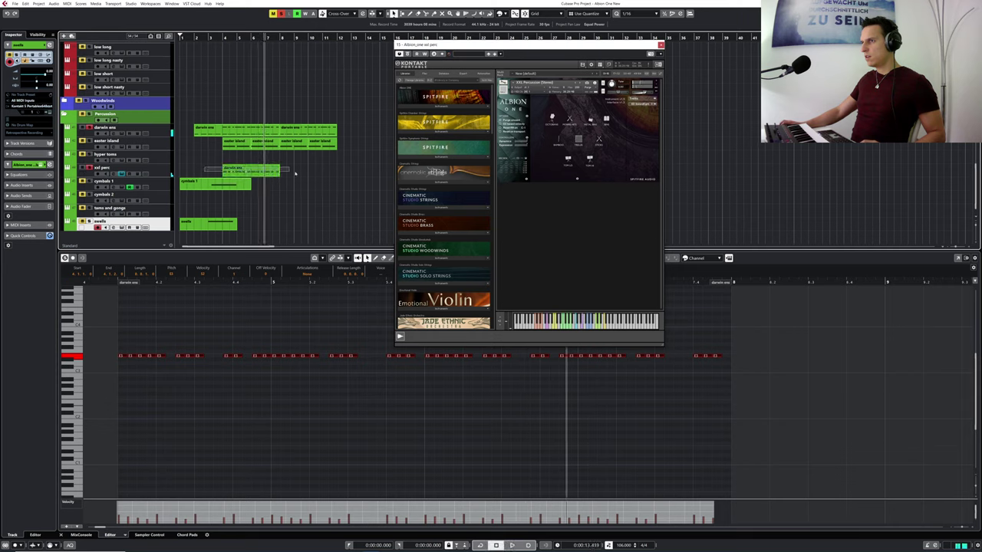
drag(111, 334, 741, 402)
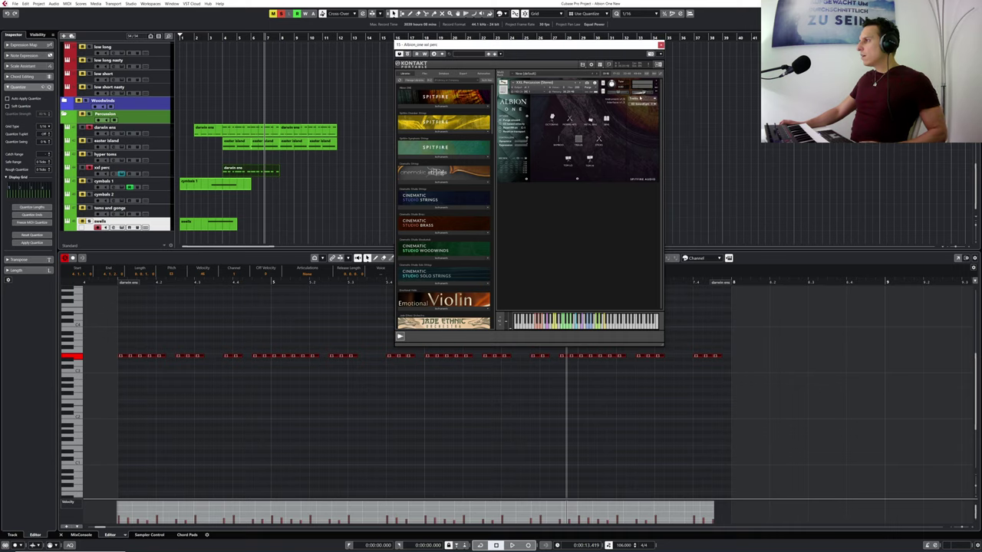
drag(220, 38, 218, 43)
key(space)
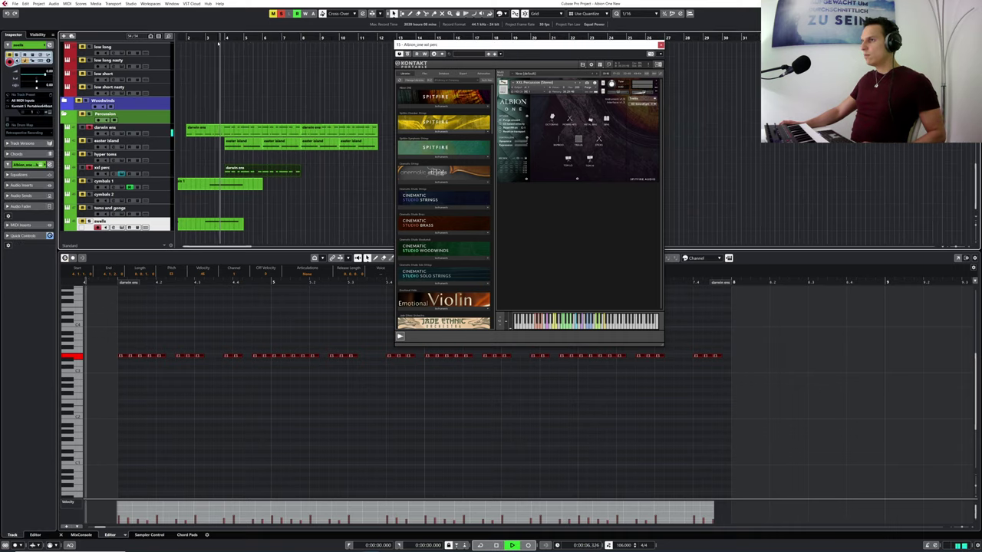
- Insert the Pro-Q 3 equalizer on the xxl perc channel and place its window over the arrangement
click(152, 174)
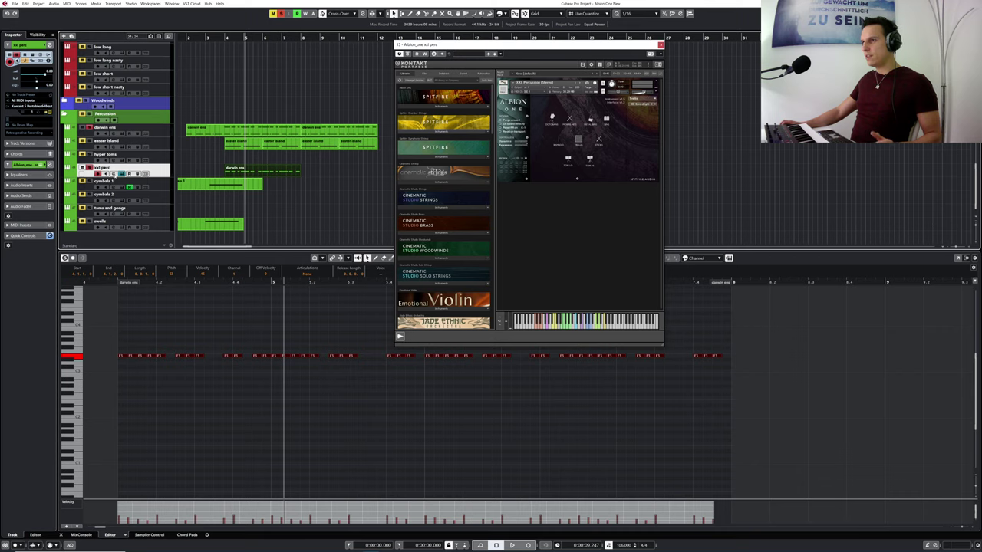
click(120, 174)
click(668, 48)
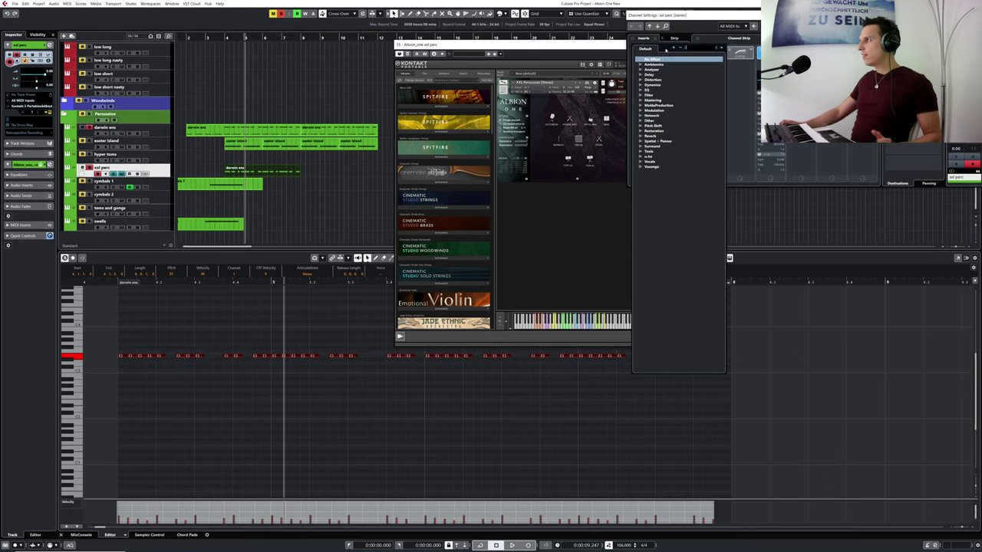
click(641, 90)
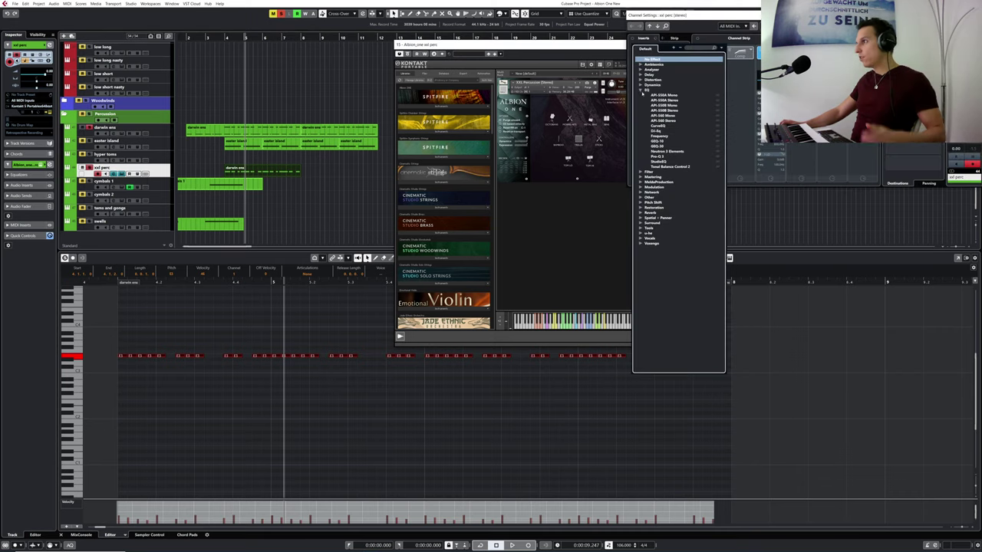
click(659, 157)
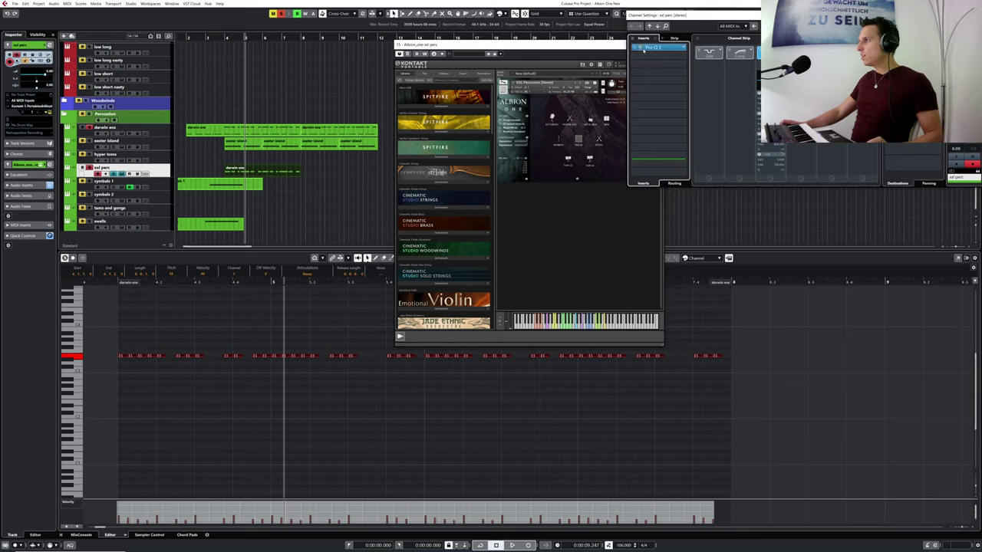
click(642, 47)
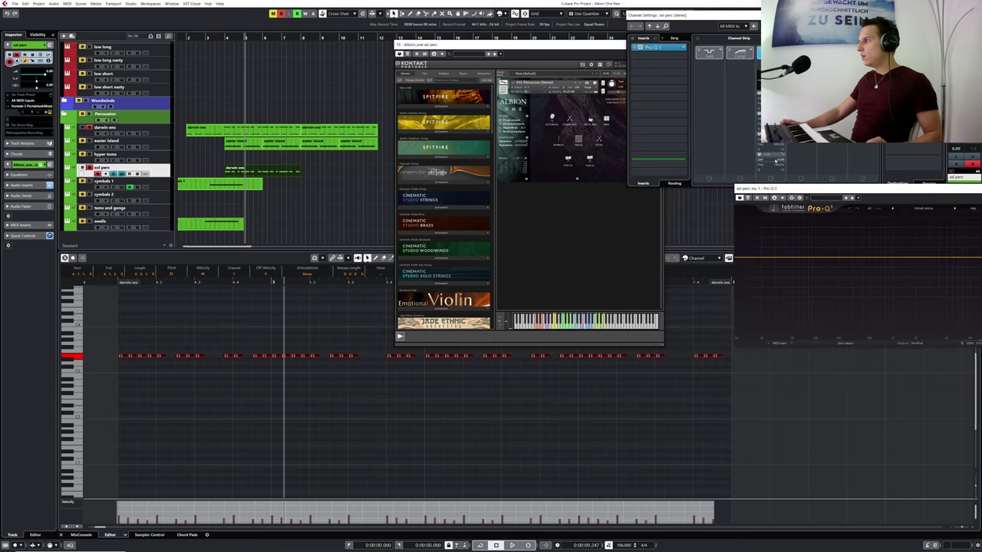
drag(795, 192, 415, 134)
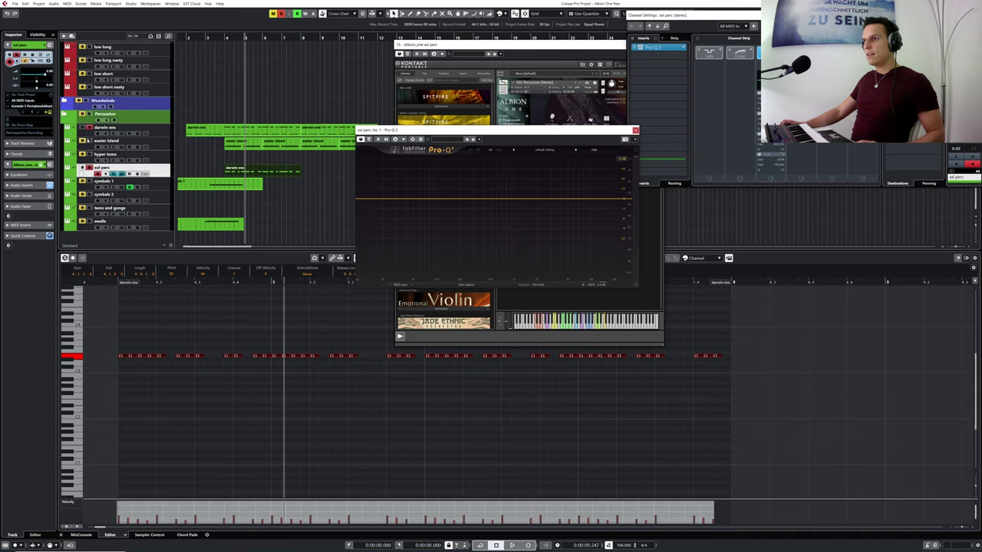
- Add a high-cut band with an 18 dB/oct slope in Pro-Q 3, checking the sound from just before bar 4
click(227, 38)
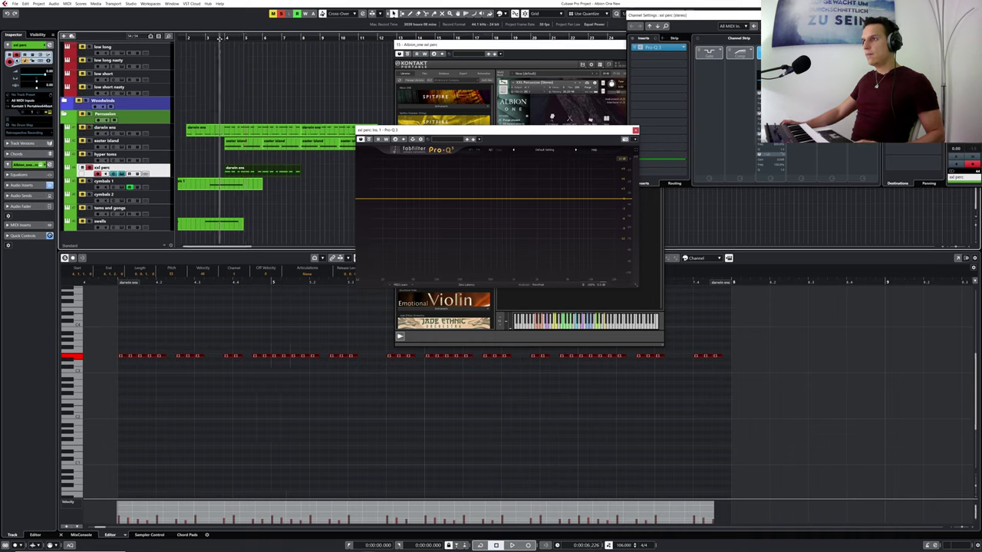
key(space)
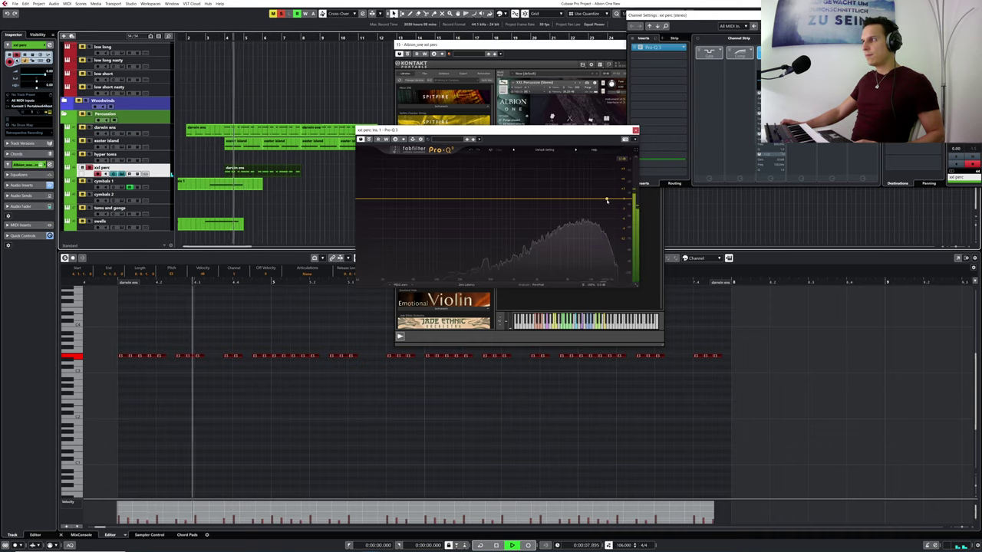
key(space)
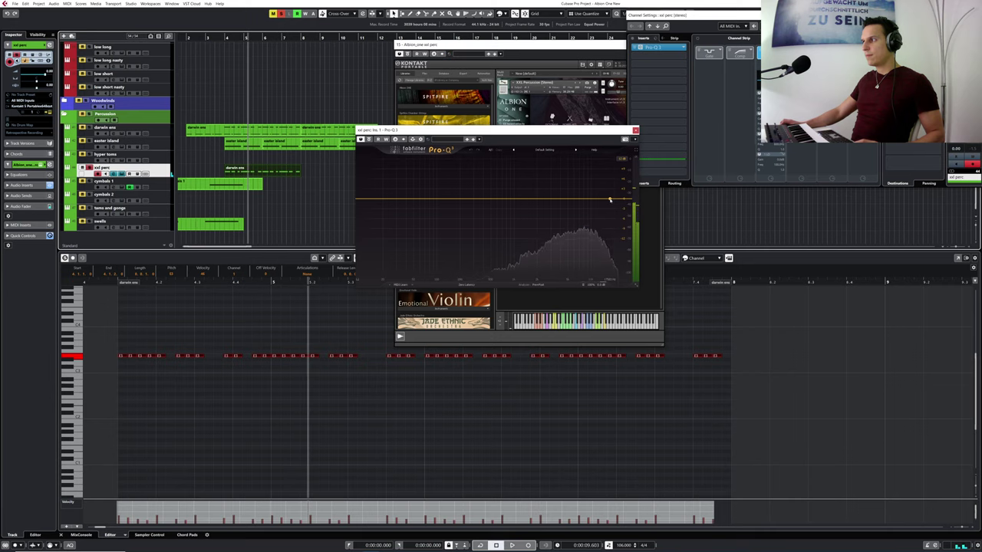
click(610, 200)
click(599, 190)
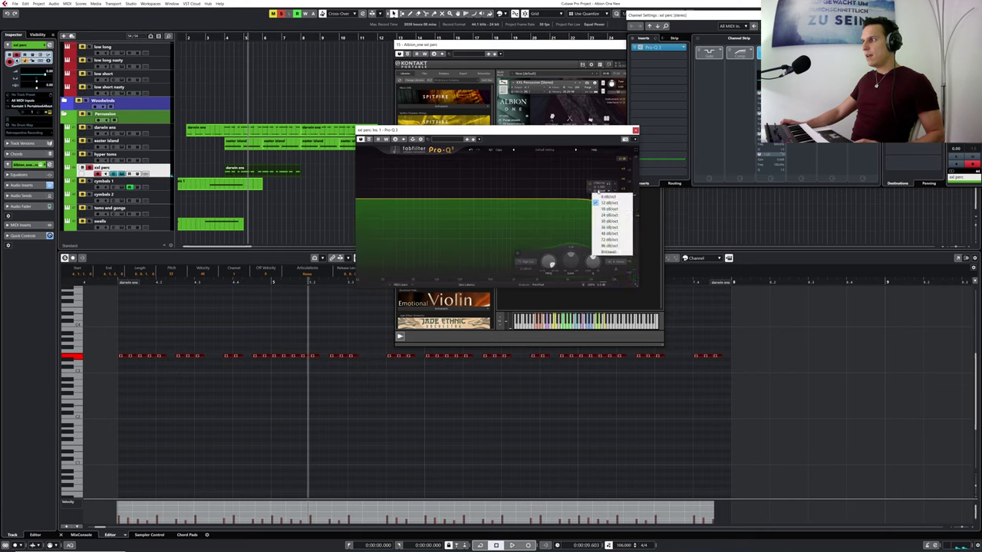
click(608, 209)
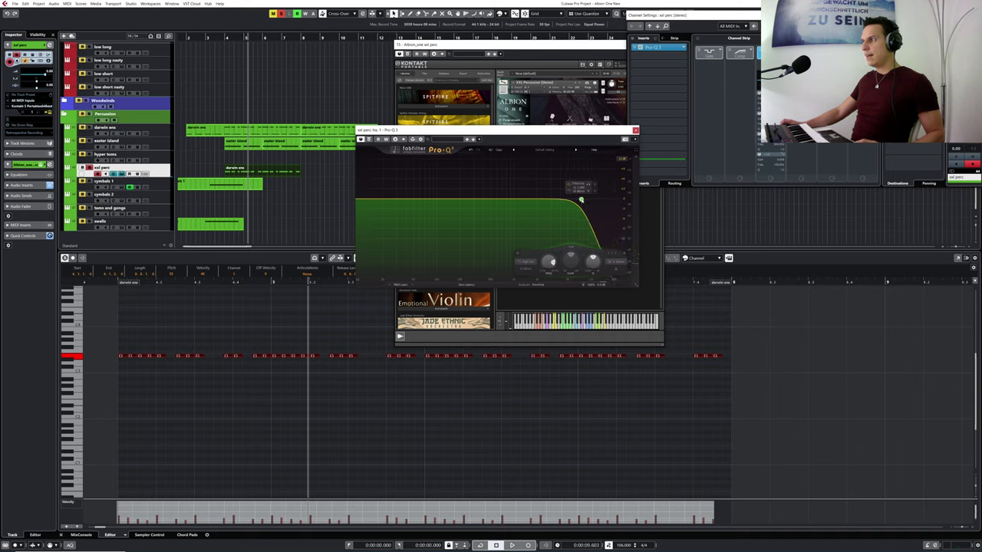
click(213, 37)
key(space)
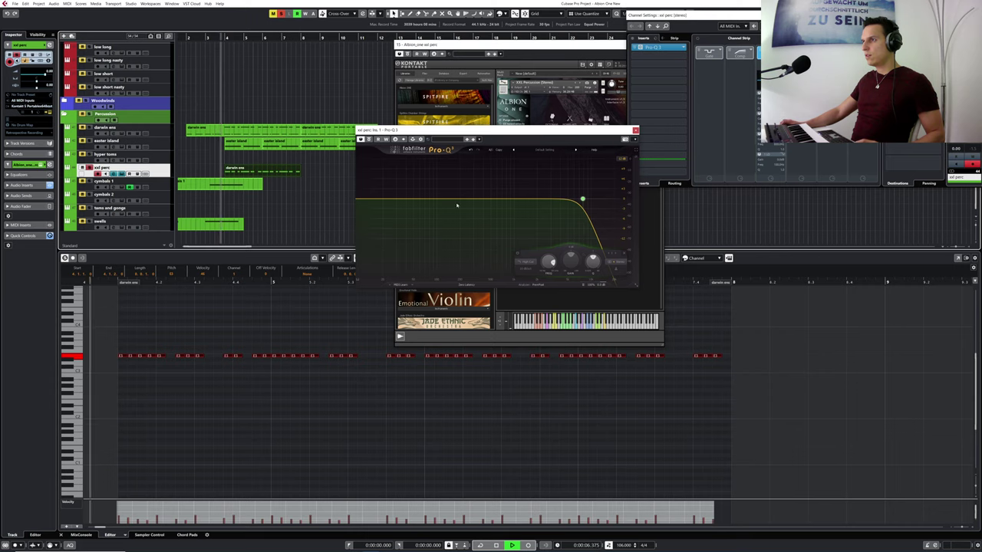
- Try a 30 dB/oct slope on the Pro-Q 3 high cut, then use 18 dB/oct and lower the cutoff frequency
click(581, 191)
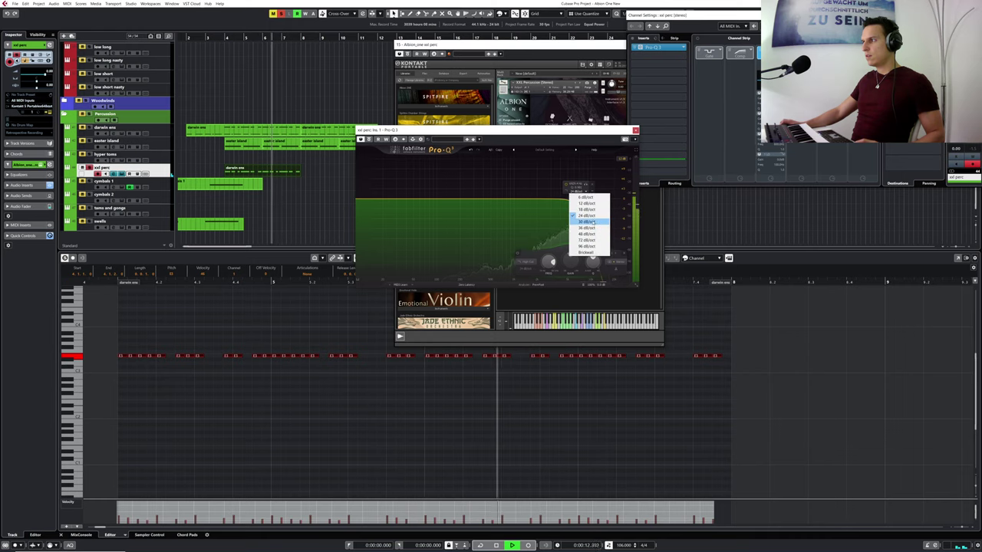
click(593, 216)
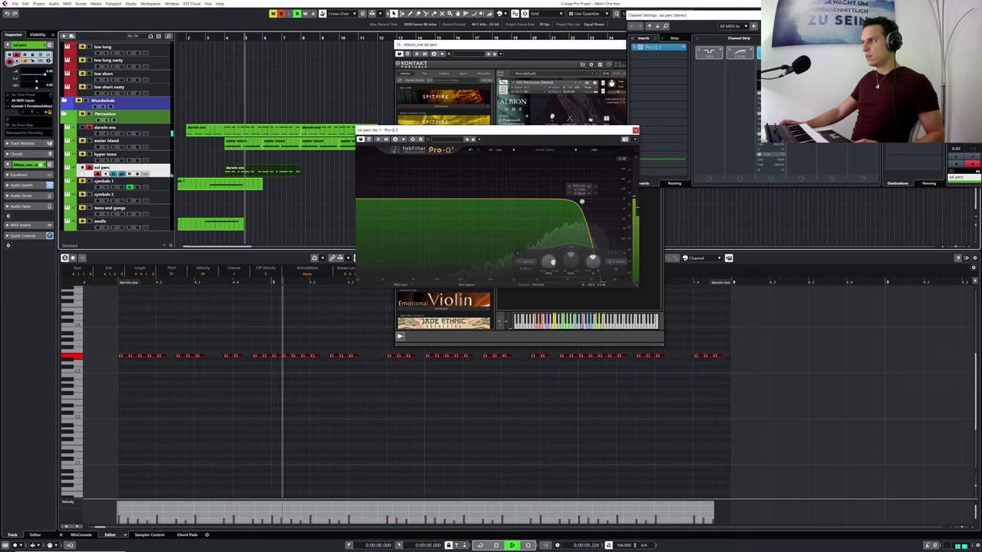
click(587, 190)
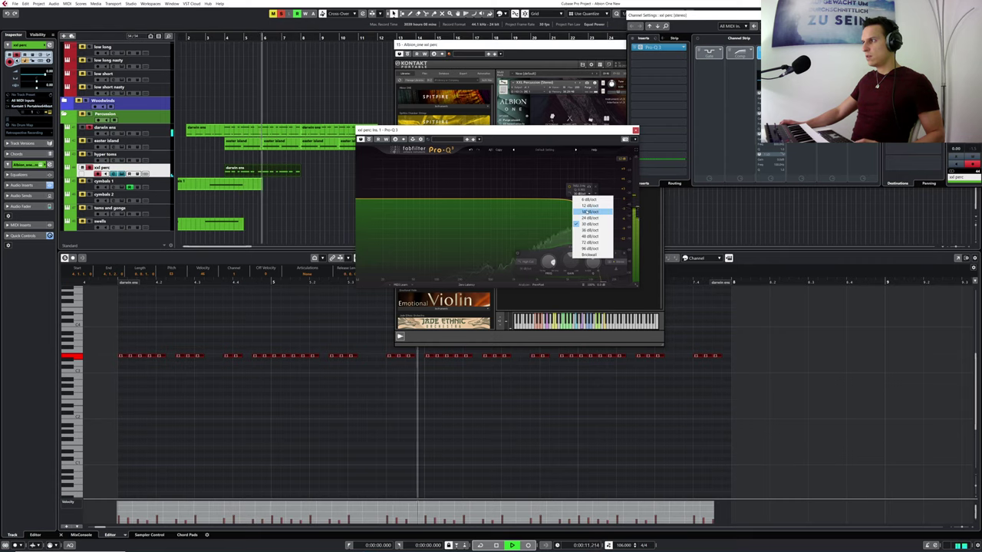
click(589, 212)
drag(581, 201, 571, 202)
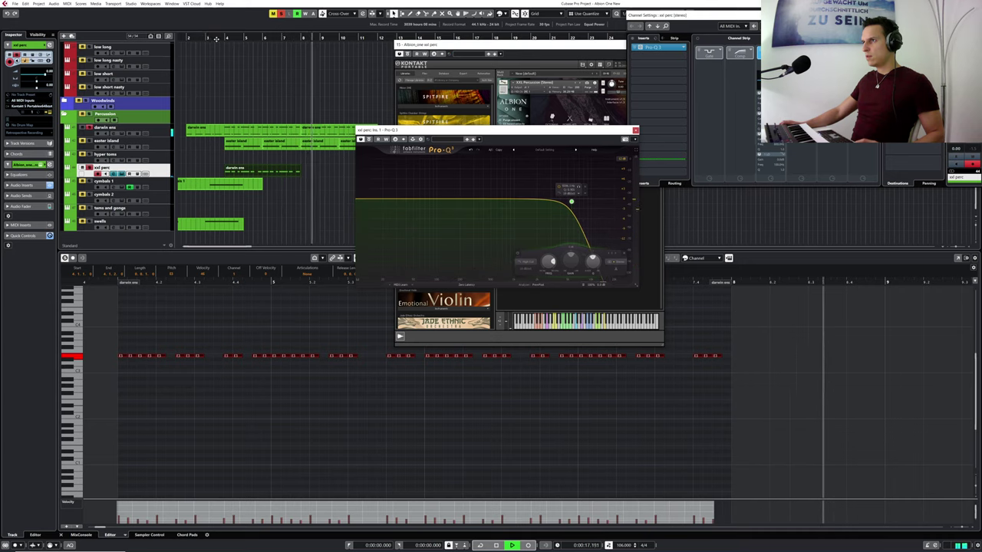
- Play from just before bar 4 to compare xxl perc with Pro-Q 3 bypassed and active
click(220, 37)
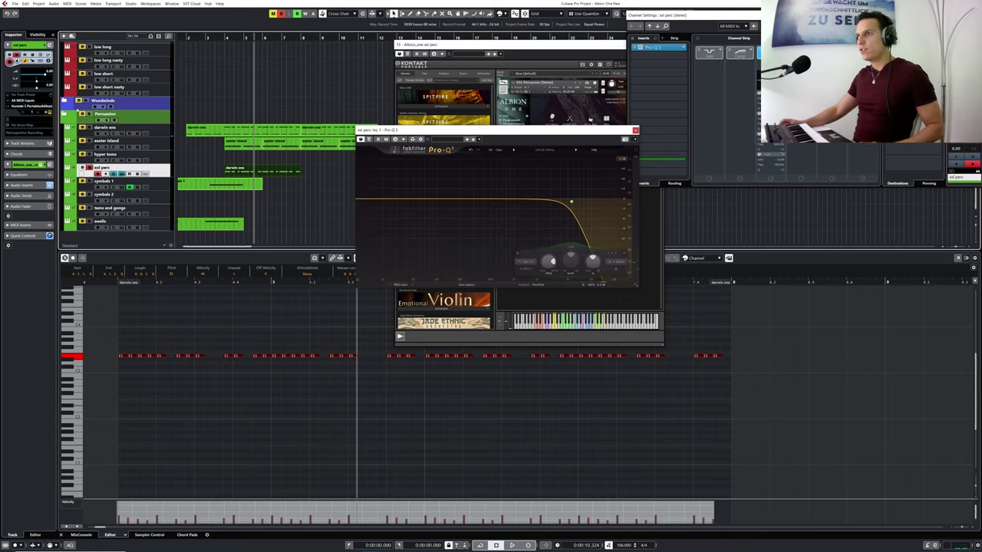
click(221, 38)
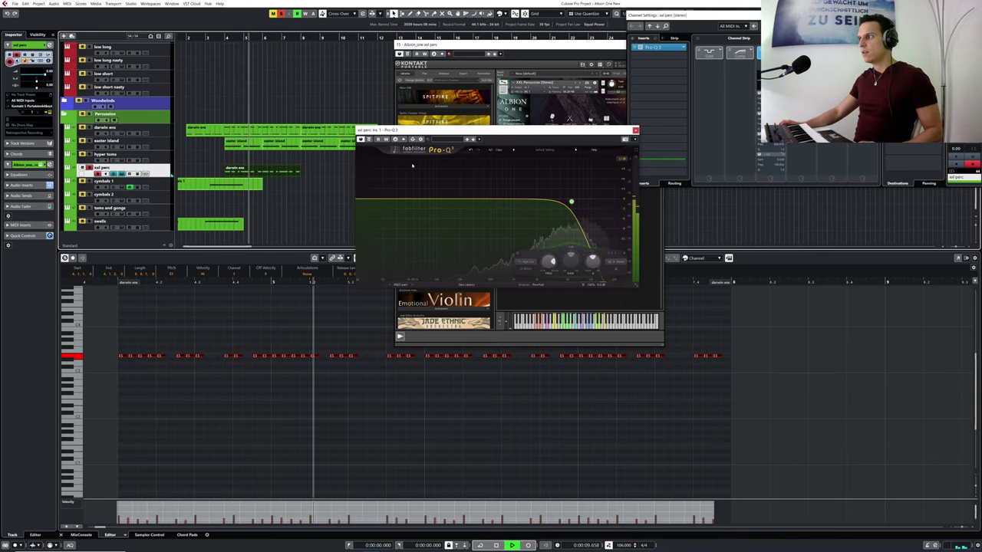
key(space)
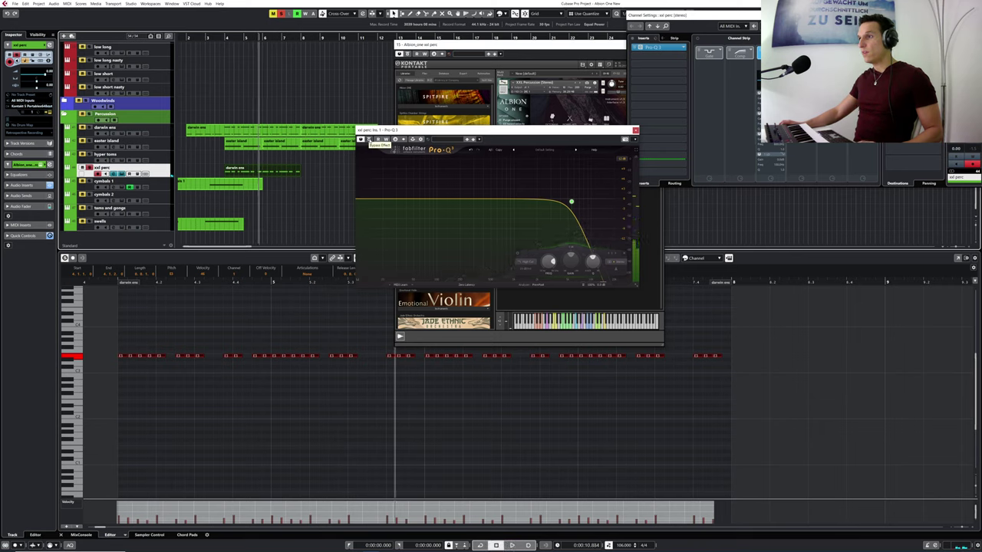
click(369, 139)
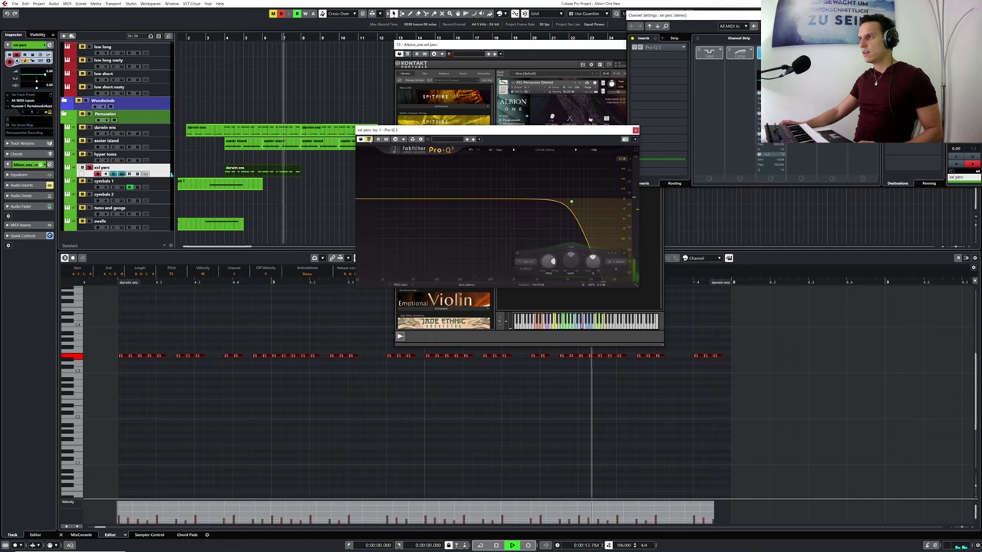
click(369, 140)
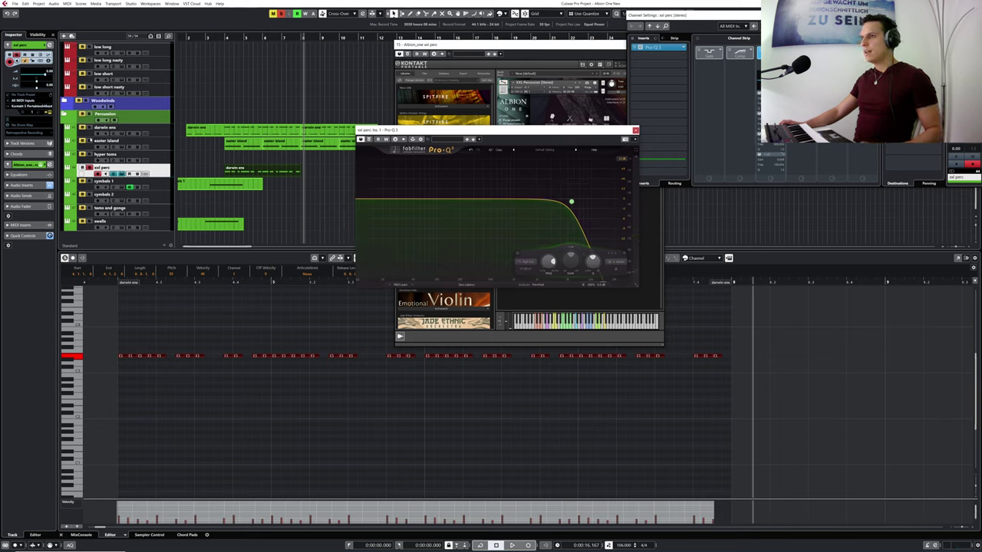
click(222, 37)
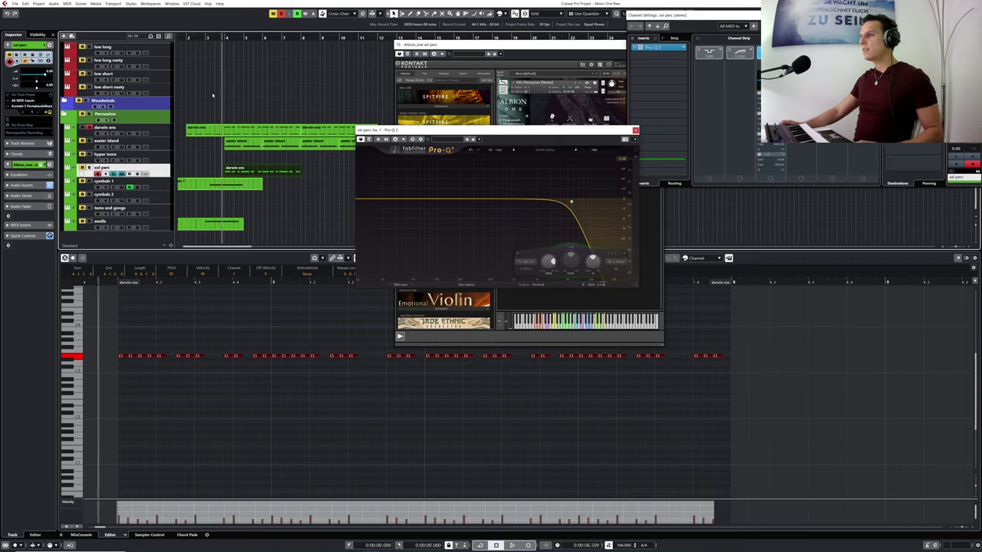
key(space)
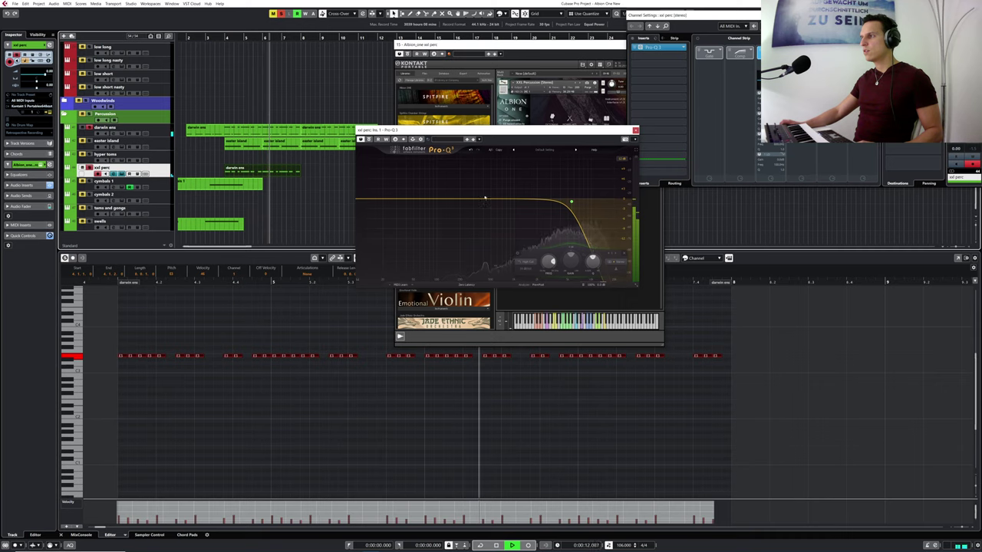
key(space)
- Close the xxl perc equalizer, channel settings and instrument windows, clear the solos and hide the lower editor
click(636, 131)
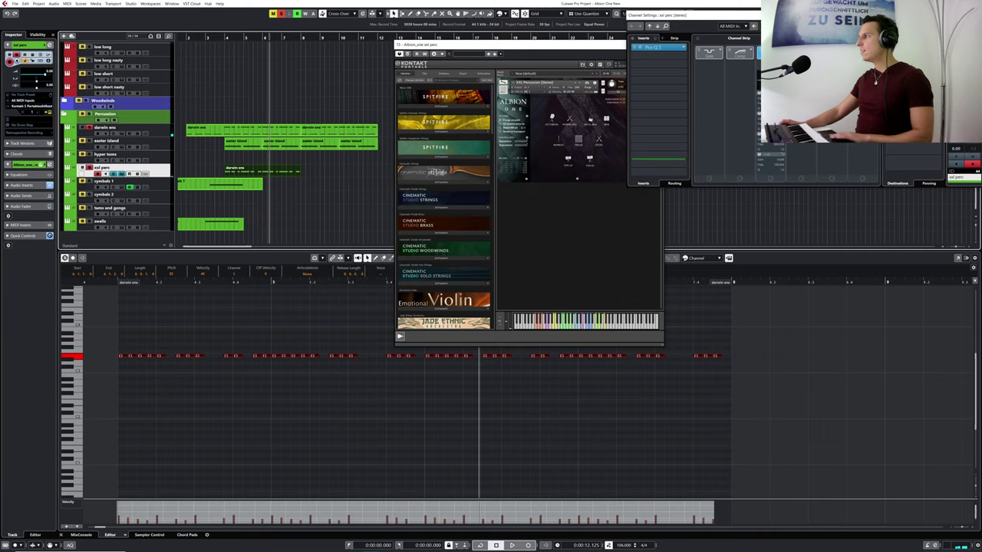
drag(875, 15, 816, 30)
click(925, 30)
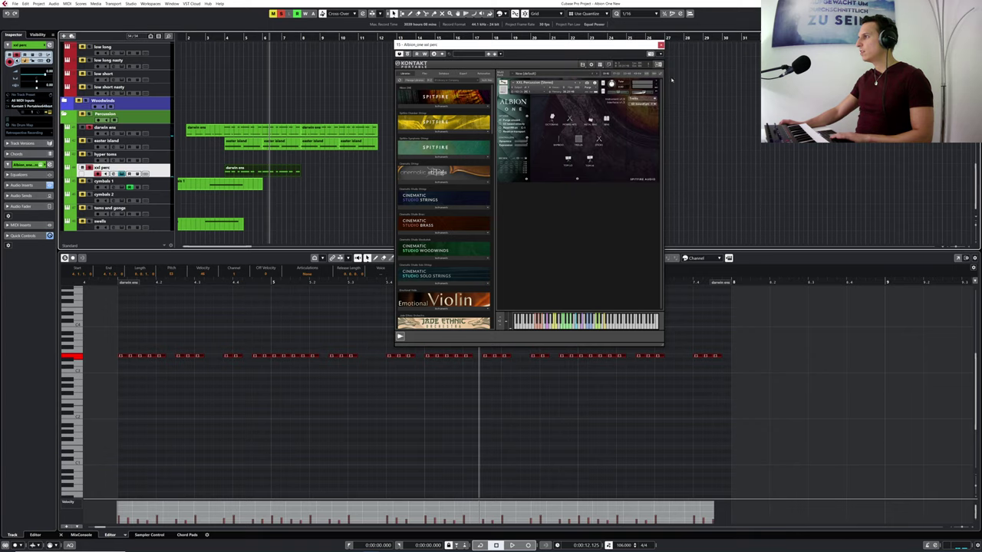
click(660, 44)
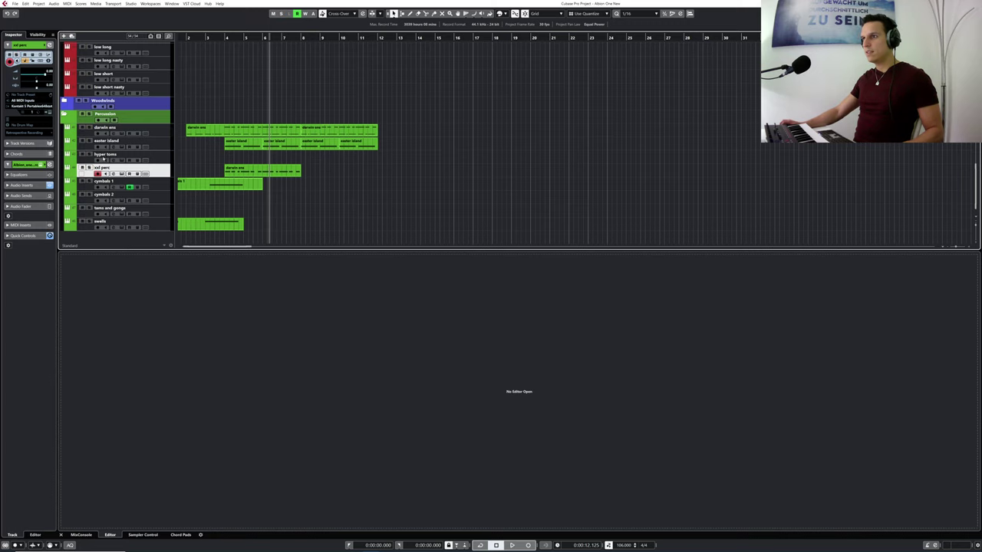
key(ctrl+alt+e)
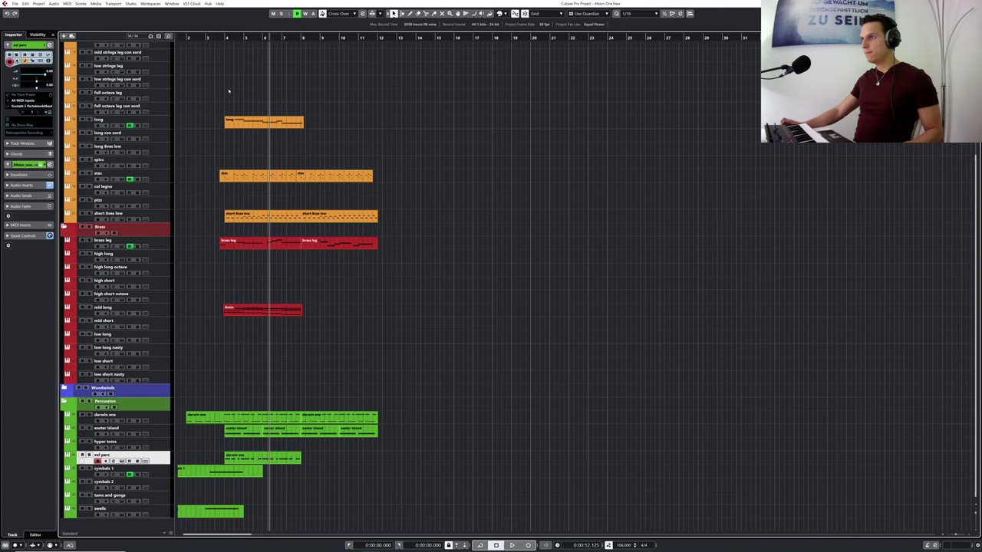
- Play the arrangement briefly from the beginning of bar 1 with all tracks audible
scroll(228, 91, up, 3)
drag(205, 40, 169, 37)
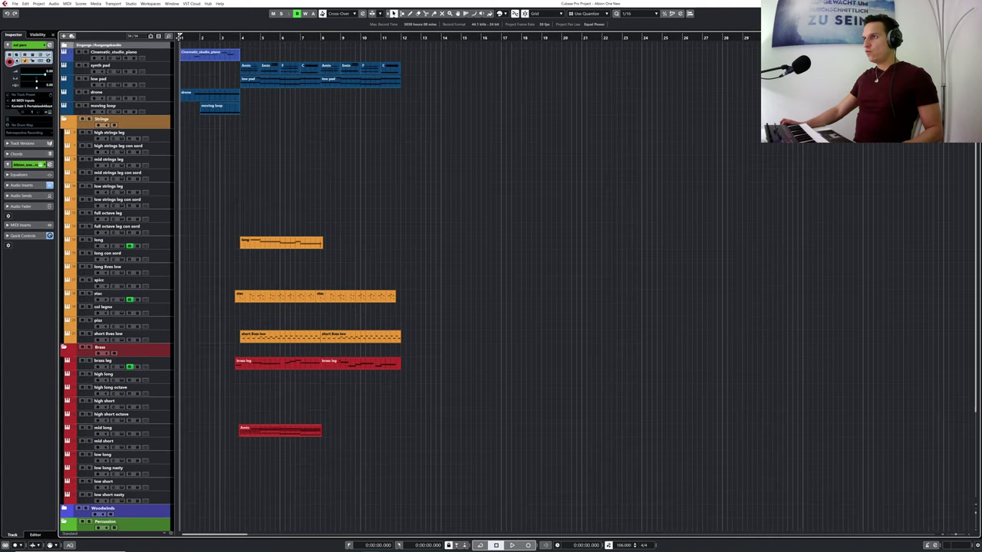
drag(180, 37, 183, 51)
key(space)
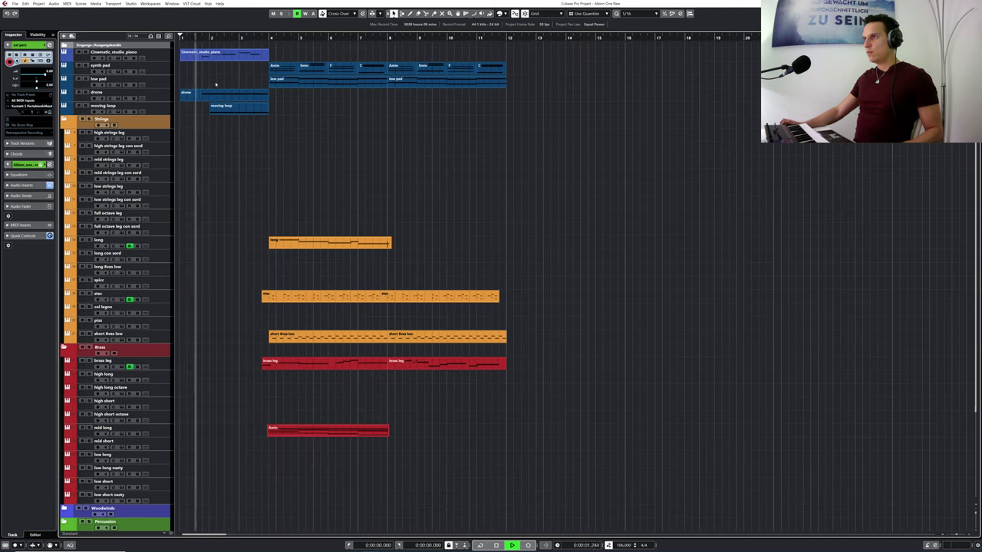
key(space)
- Try extending the low pad part back to bar 2 with a copied C2 note there, and play it from bar 1
click(273, 83)
drag(271, 86, 212, 85)
drag(199, 37, 201, 66)
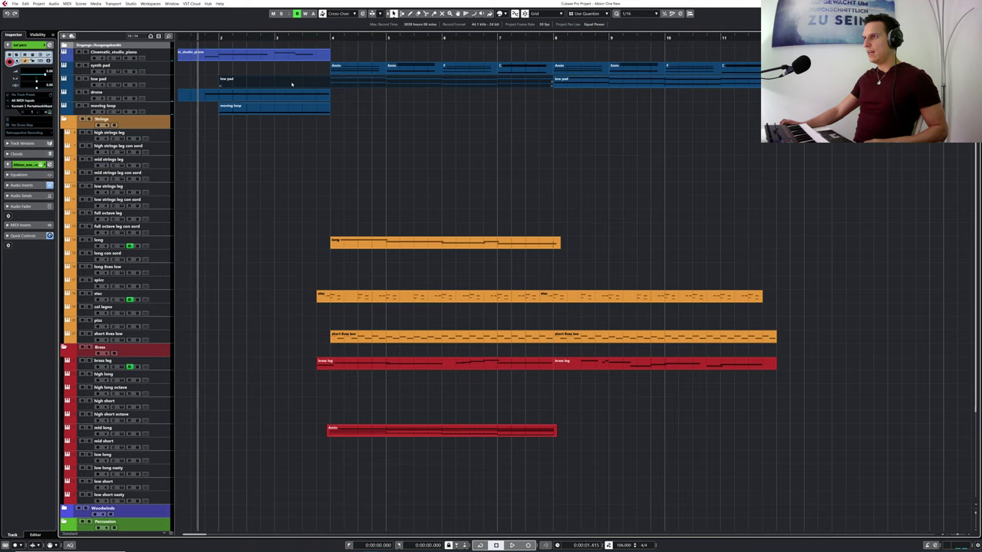
double_click(287, 84)
drag(419, 370, 144, 403)
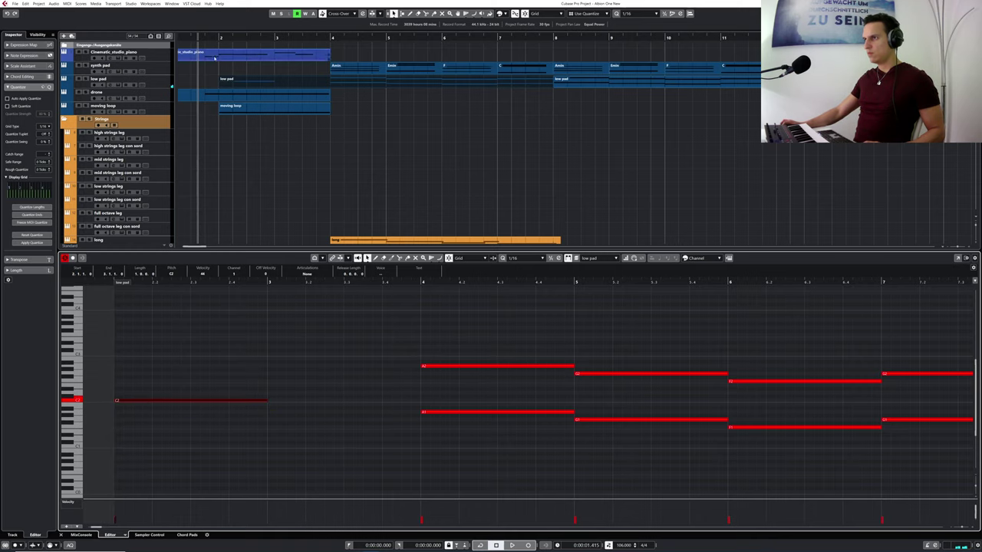
double_click(200, 37)
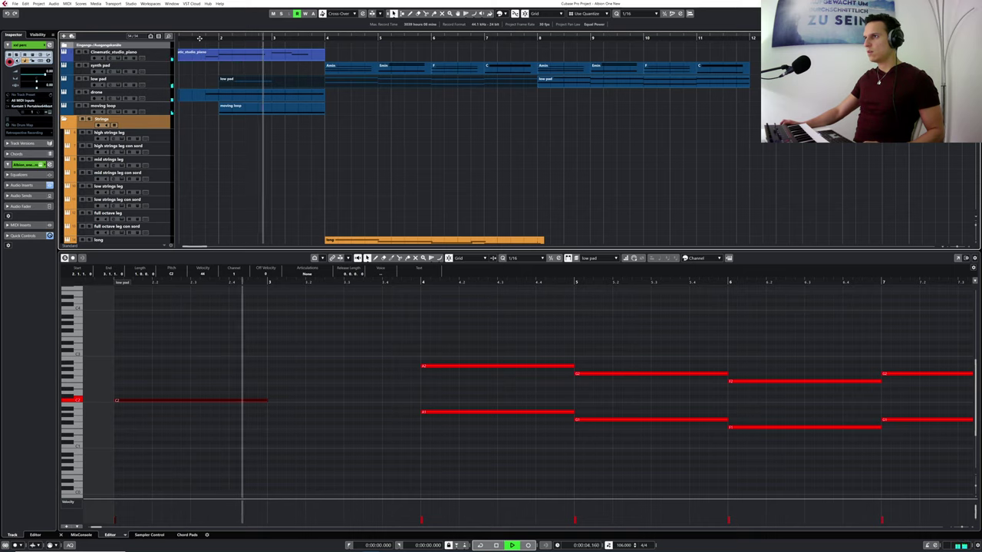
key(space)
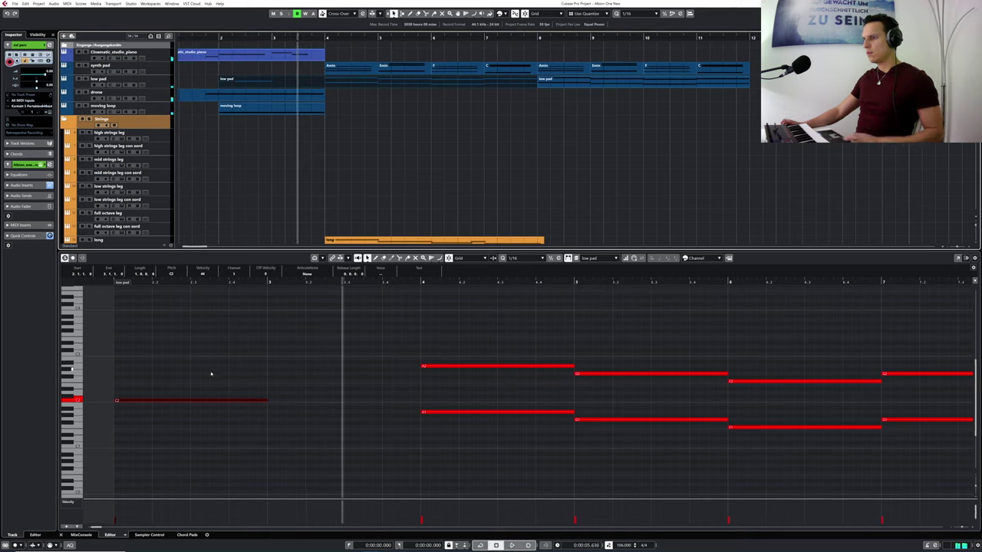
- Delete the added C2 note at bar 2 and undo the low pad extension
drag(213, 373, 215, 412)
key(Delete)
key(ctrl+z)
key(ctrl+z)
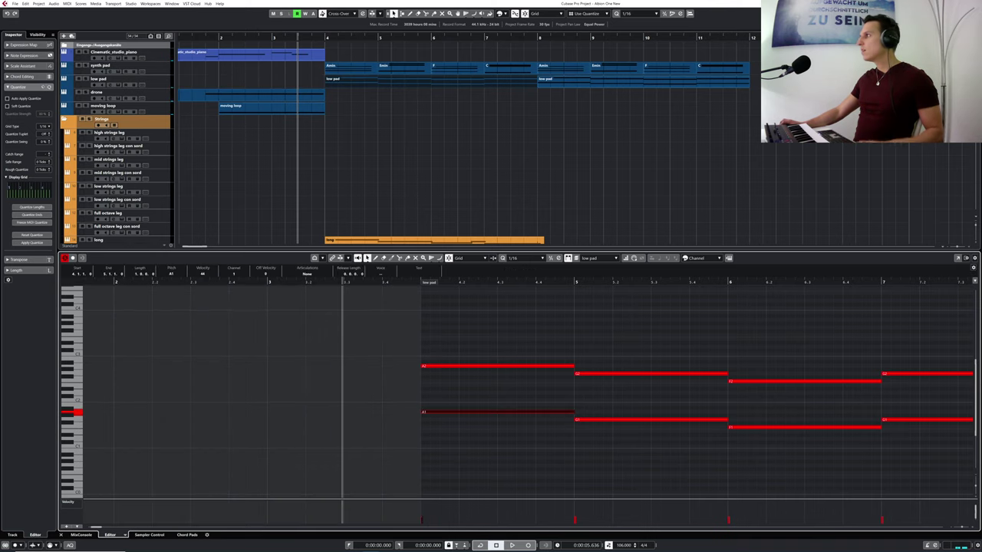
- Close the low pad editor and play the full arrangement from just before bar 4, checking the tracks down to the percussion
key(Return)
click(419, 143)
click(203, 58)
click(193, 46)
key(g)
key(g)
key(g)
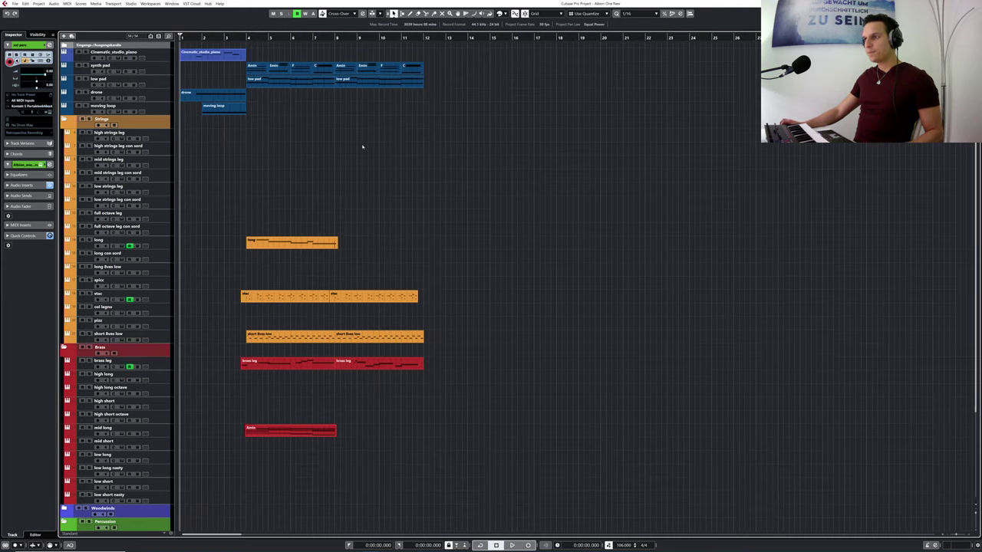
drag(246, 38, 241, 39)
key(space)
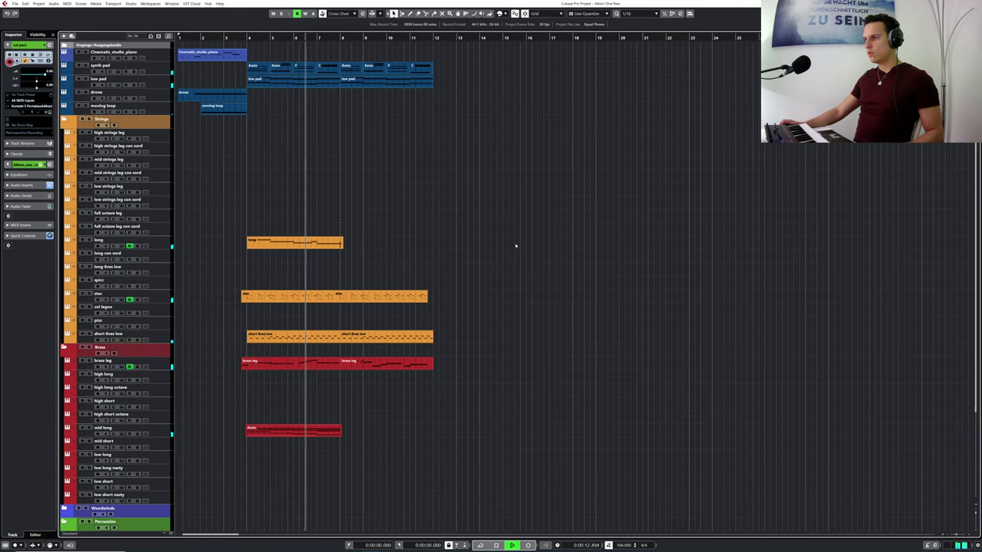
scroll(499, 254, down, 3)
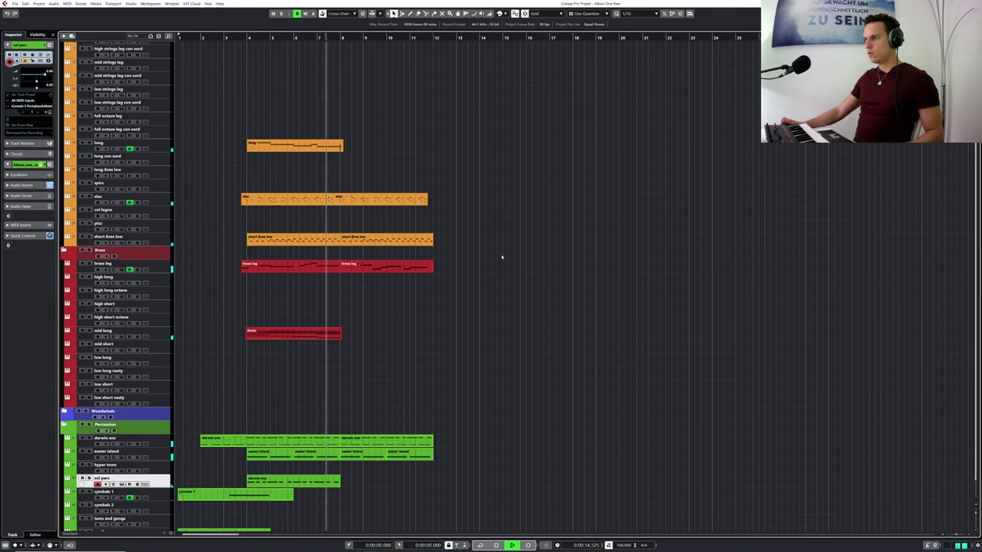
scroll(496, 252, up, 3)
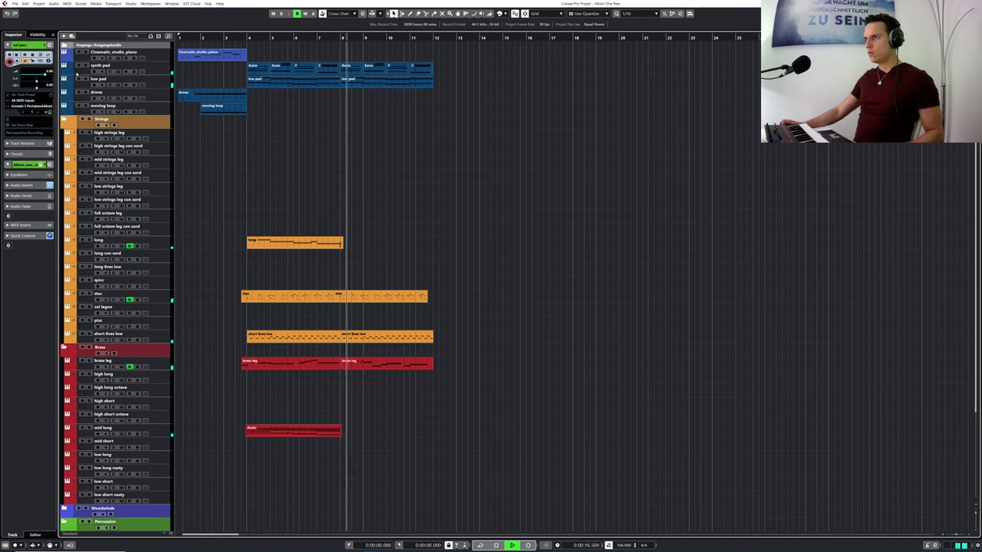
- Solo the synth pad, open its instrument window and play it from just before bar 4
click(78, 65)
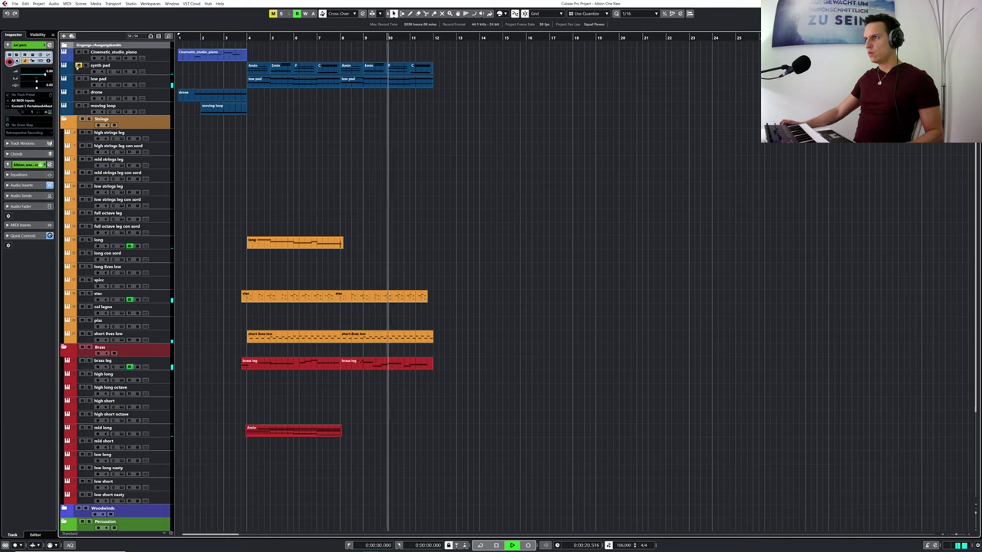
click(85, 65)
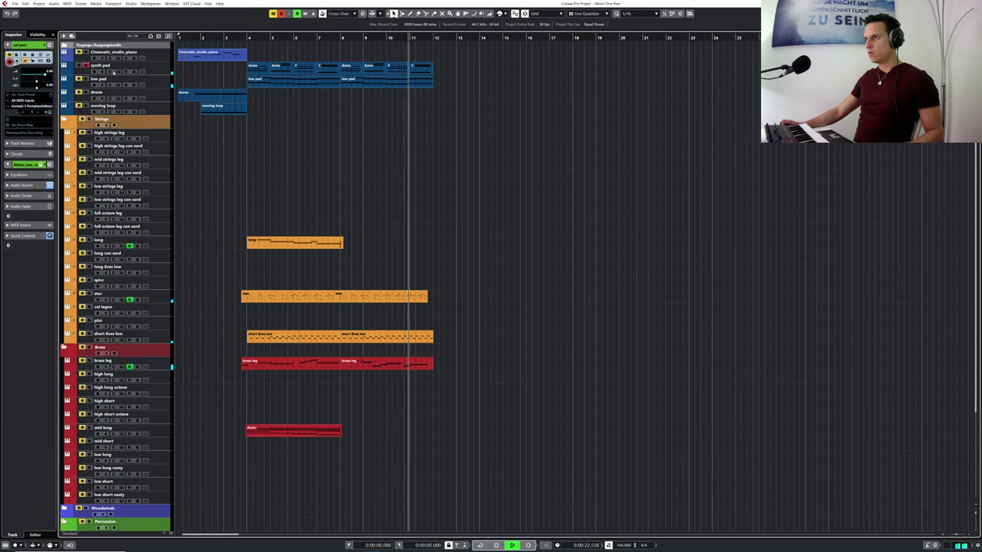
key(space)
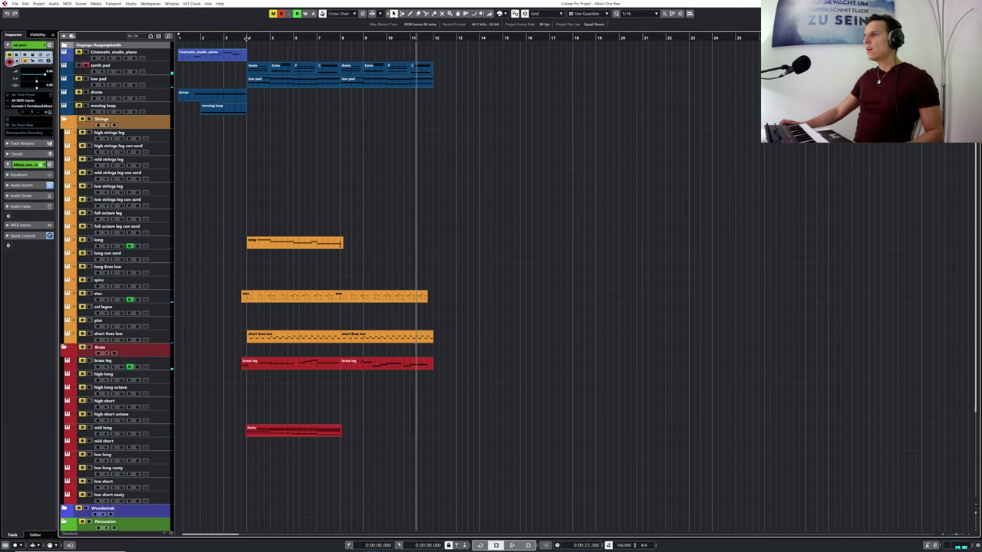
click(245, 38)
click(117, 72)
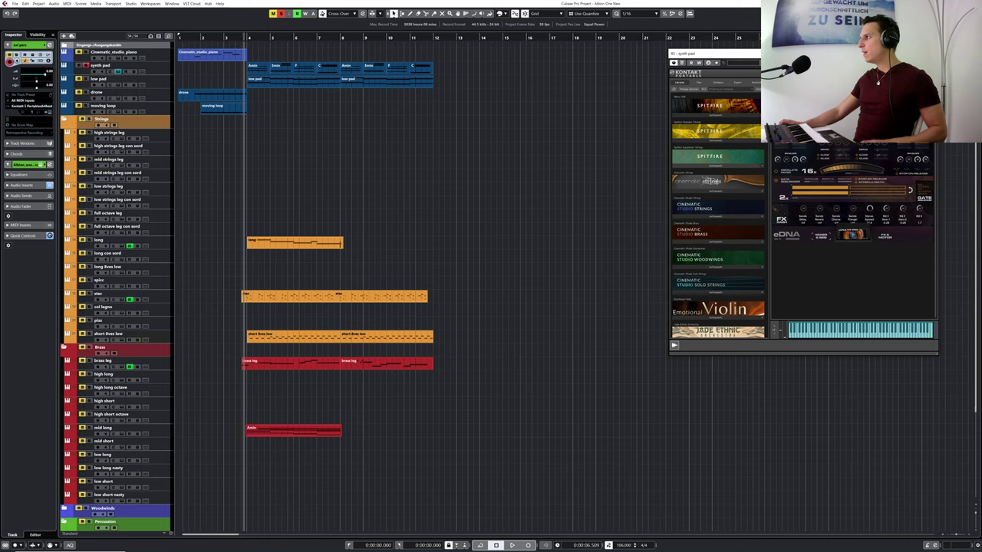
key(space)
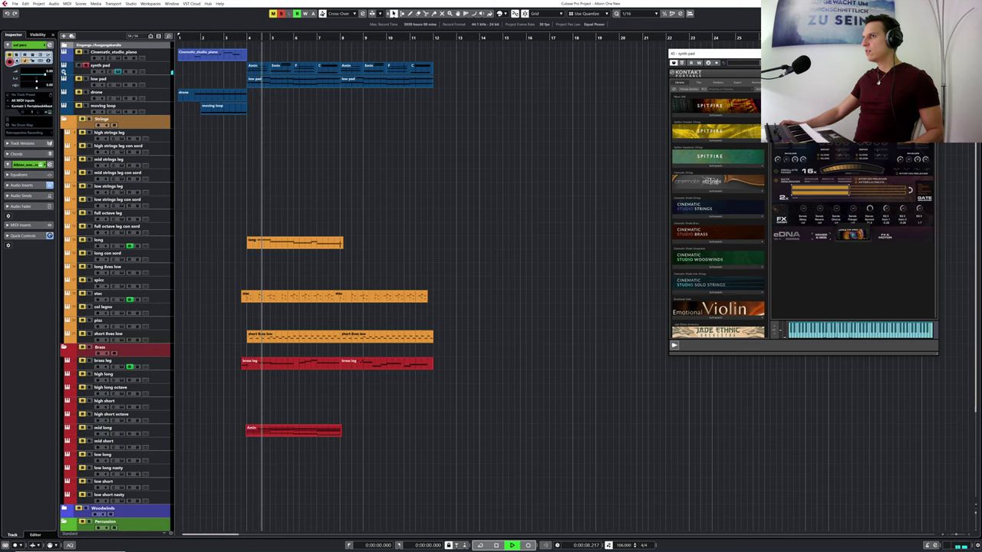
- Show the synth pad's automation lane, clear its solo, play from about bar 3.5 and close the instrument window
click(63, 72)
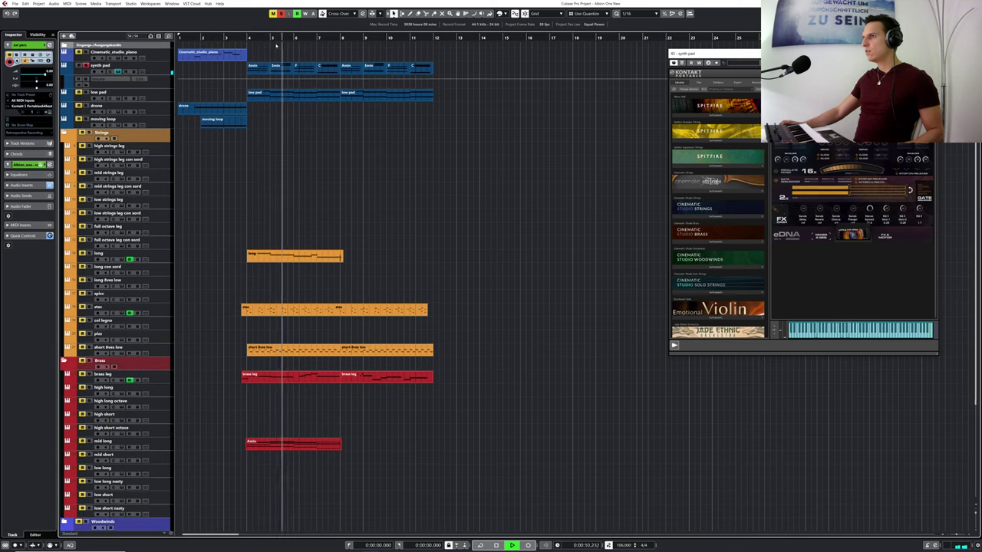
key(space)
click(236, 37)
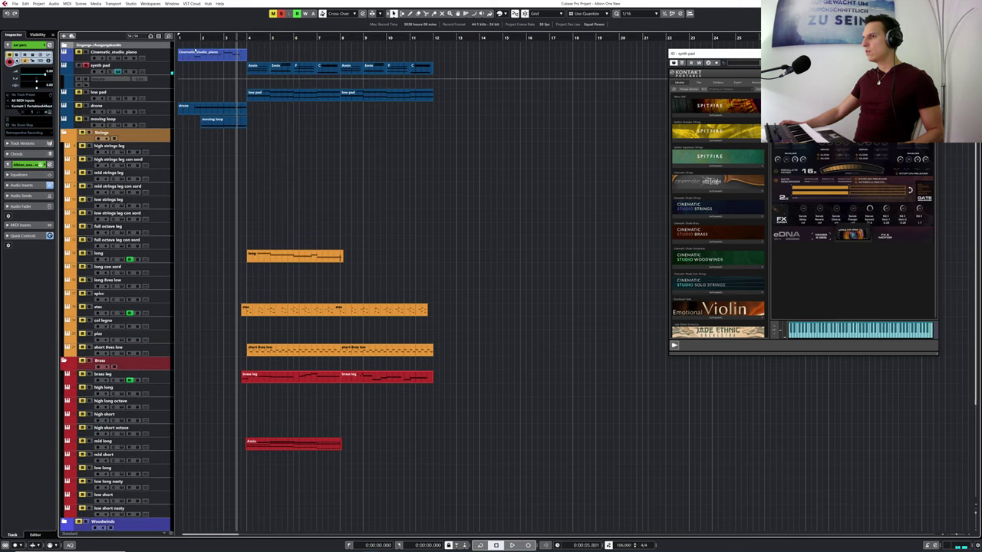
click(83, 66)
key(space)
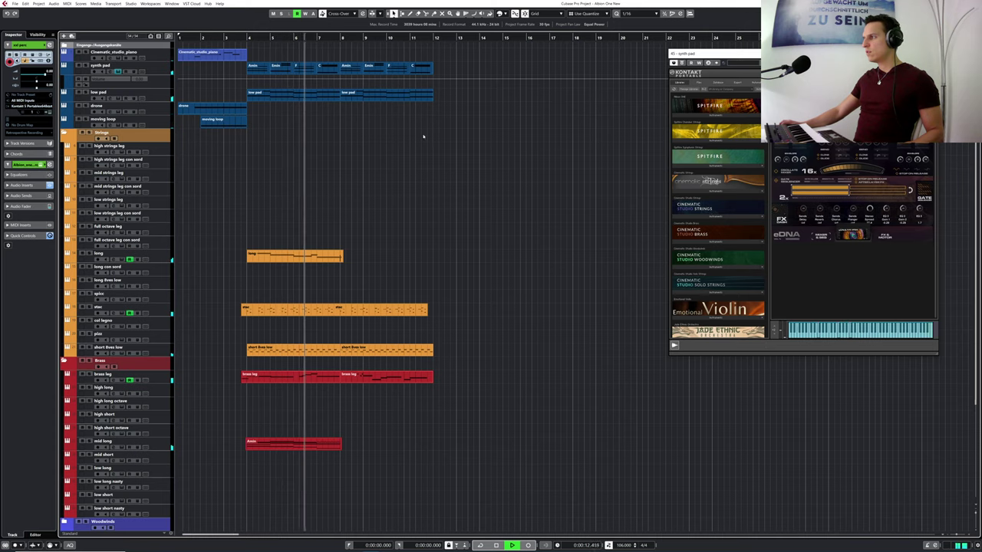
click(931, 54)
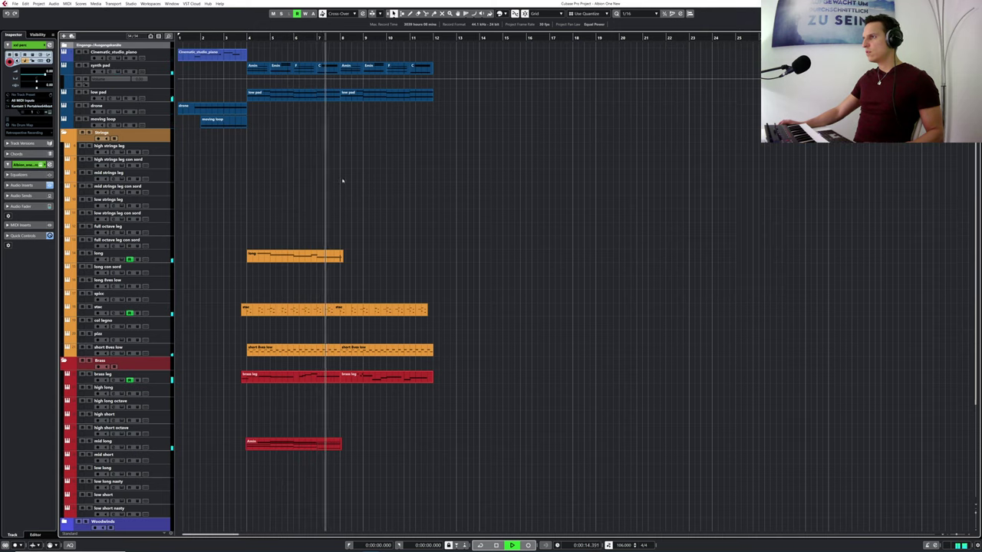
- Open the xxl perc instrument window and play the arrangement from just before bar 4, then again from bar 6
scroll(354, 194, down, 5)
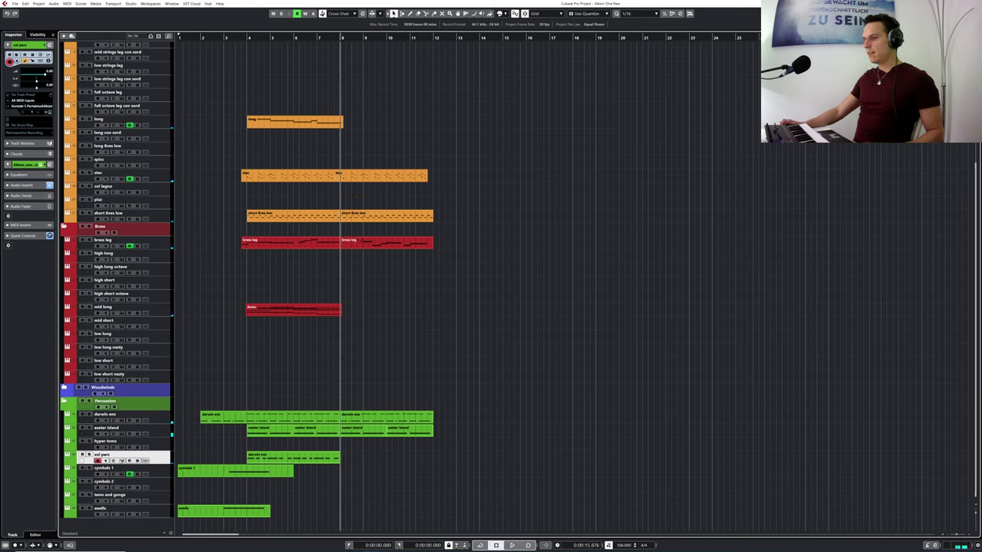
click(119, 460)
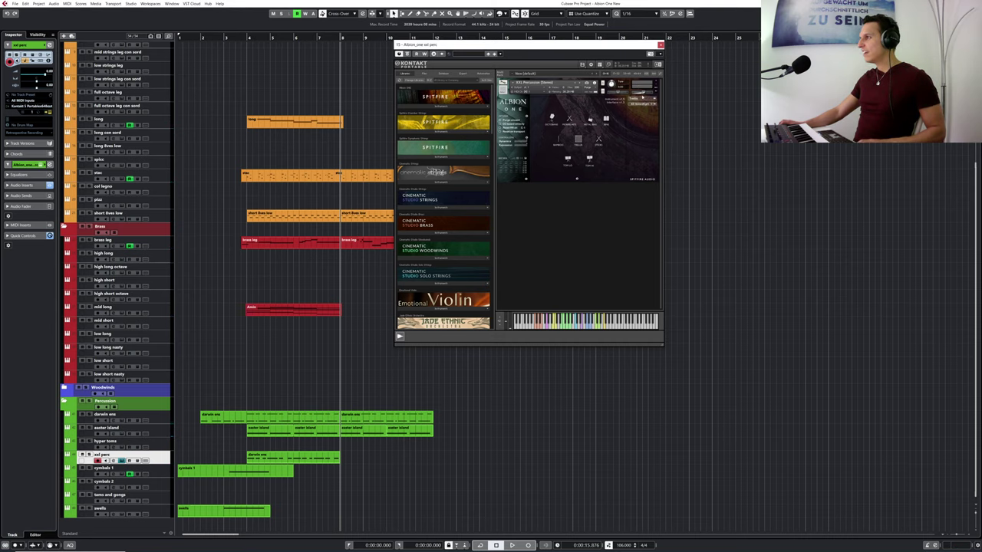
drag(234, 37, 232, 39)
key(space)
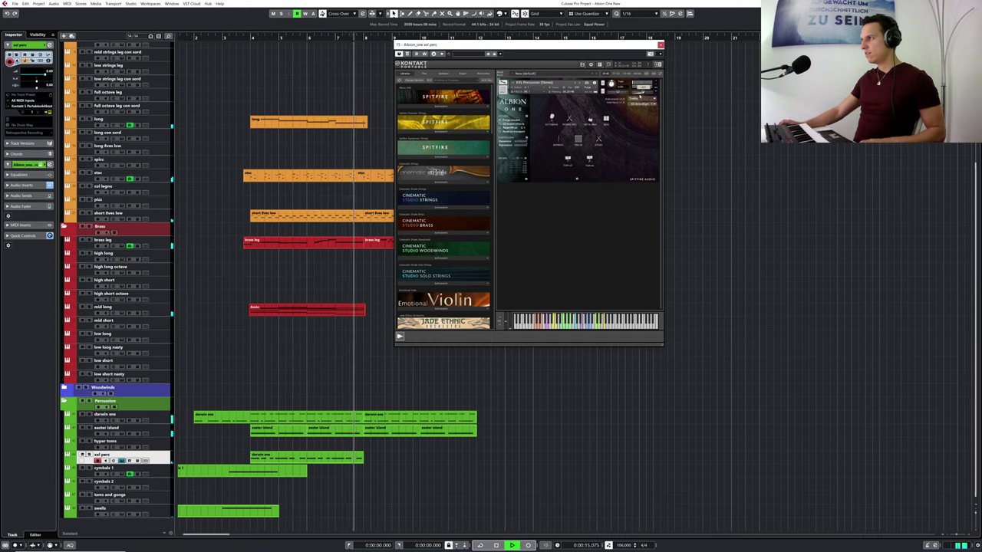
click(240, 37)
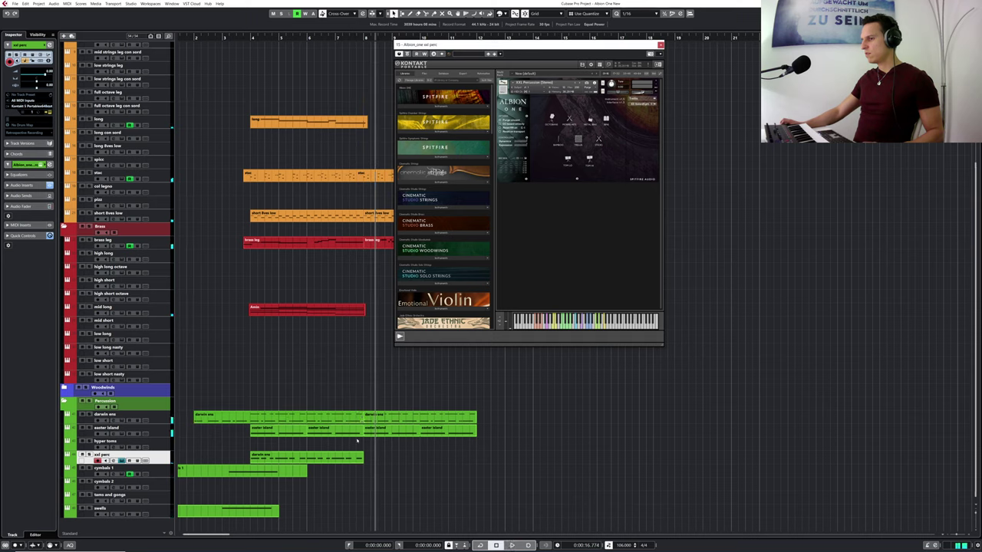
click(307, 37)
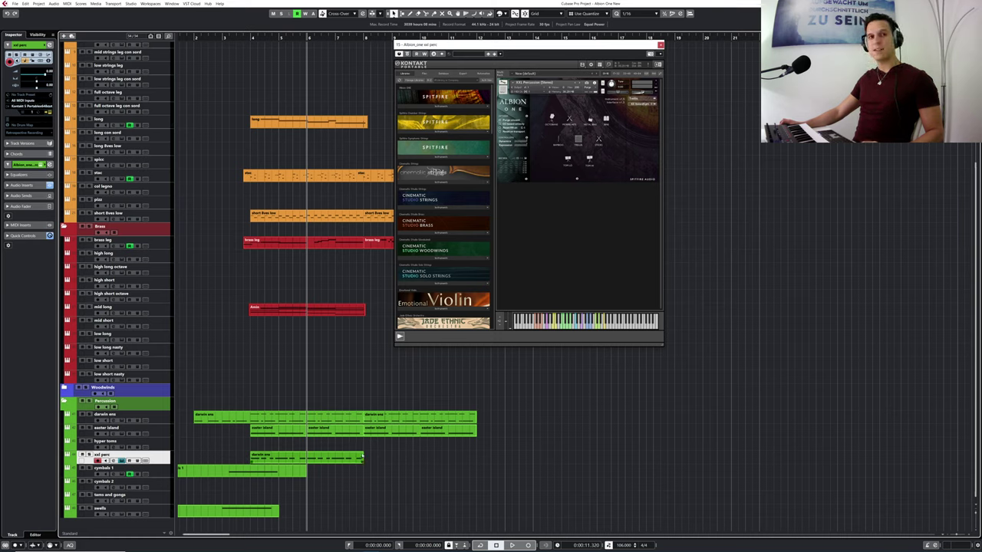
key(space)
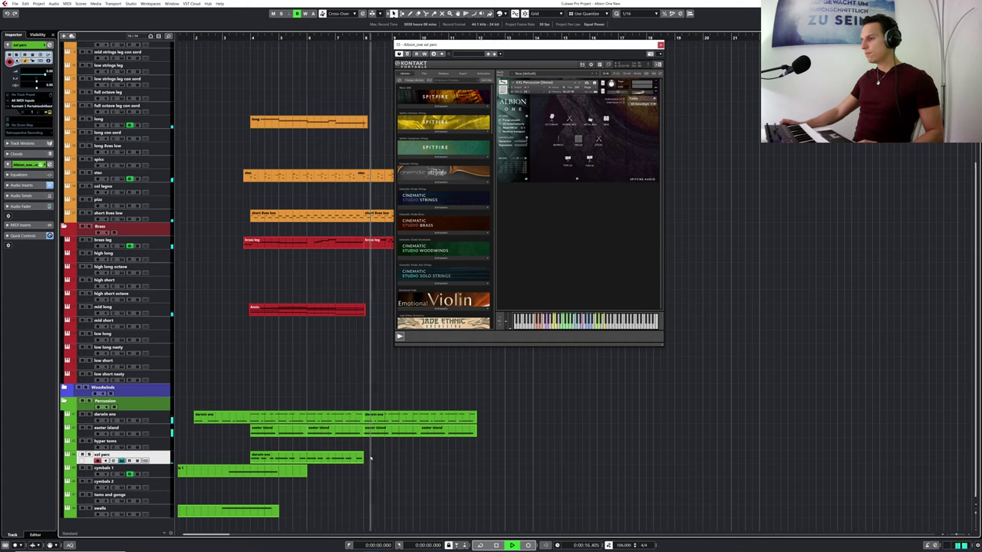
- Duplicate the xxl perc part so the copy starts at bar 8, stop playback and close the instrument window
click(357, 458)
key(ctrl+d)
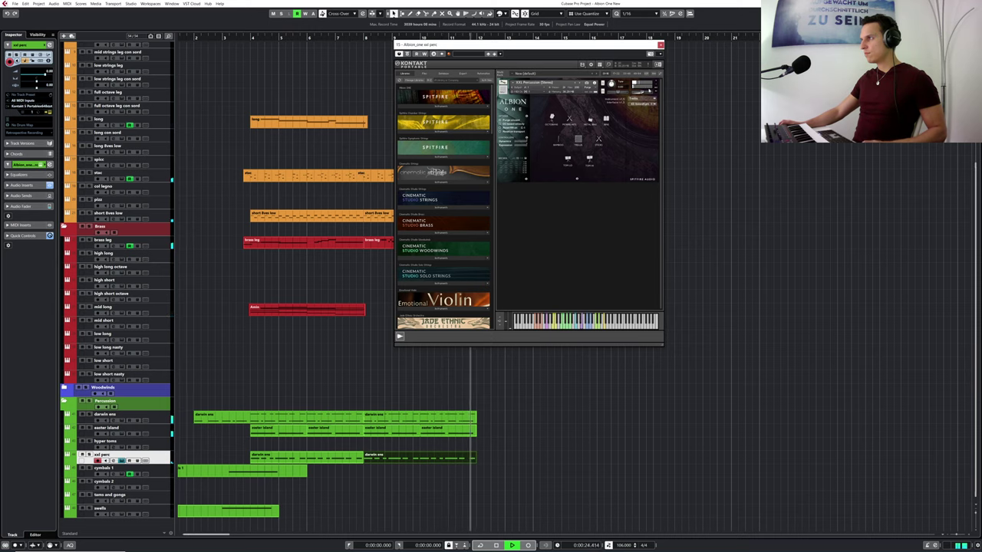
key(space)
click(660, 45)
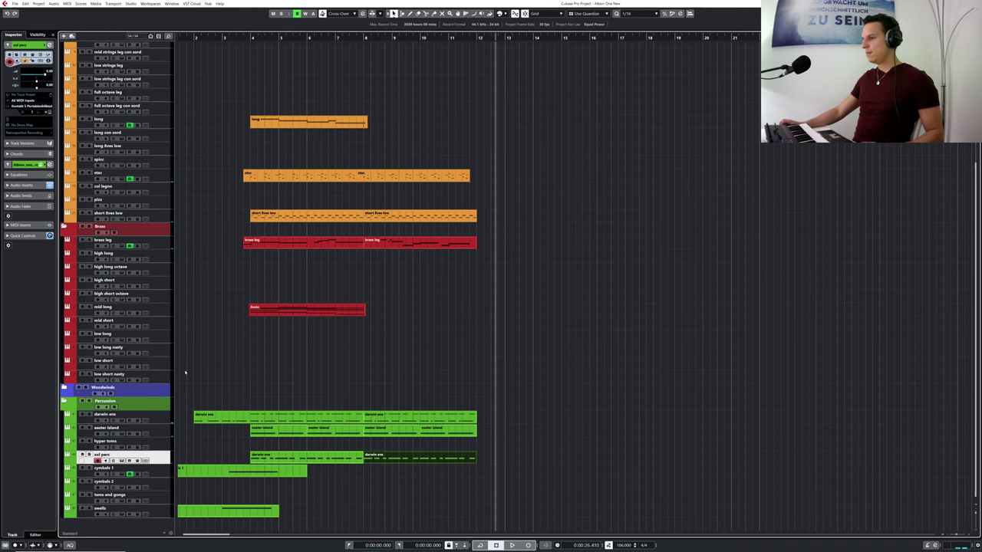
- Solo the long strings track, play it from about bar 4, then stop and clear the solo
scroll(238, 184, up, 5)
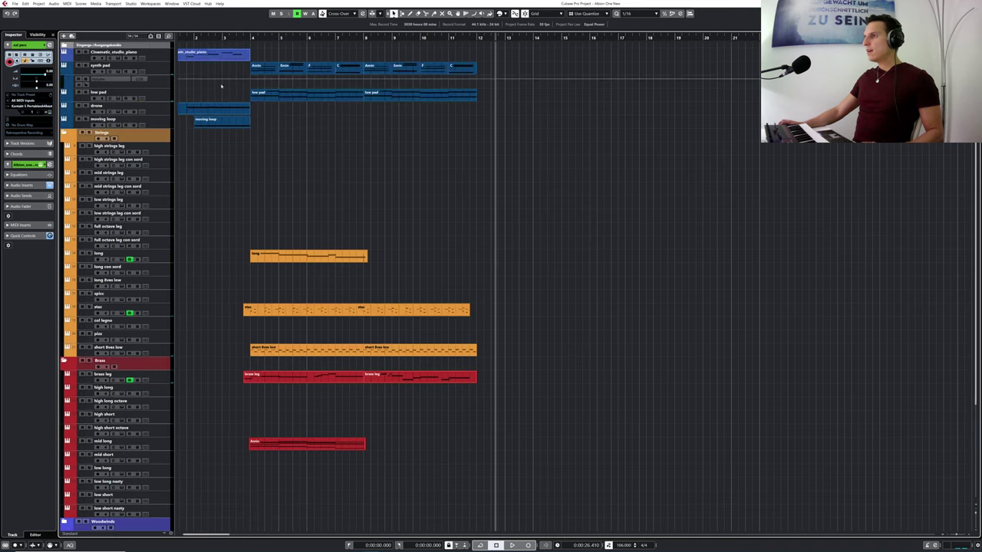
click(245, 36)
scroll(248, 37, up, 1)
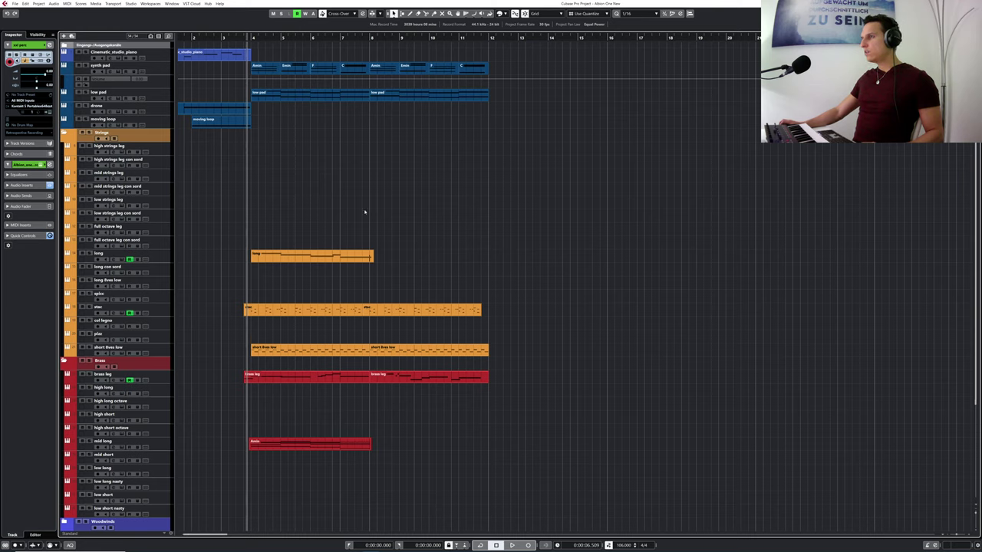
click(370, 54)
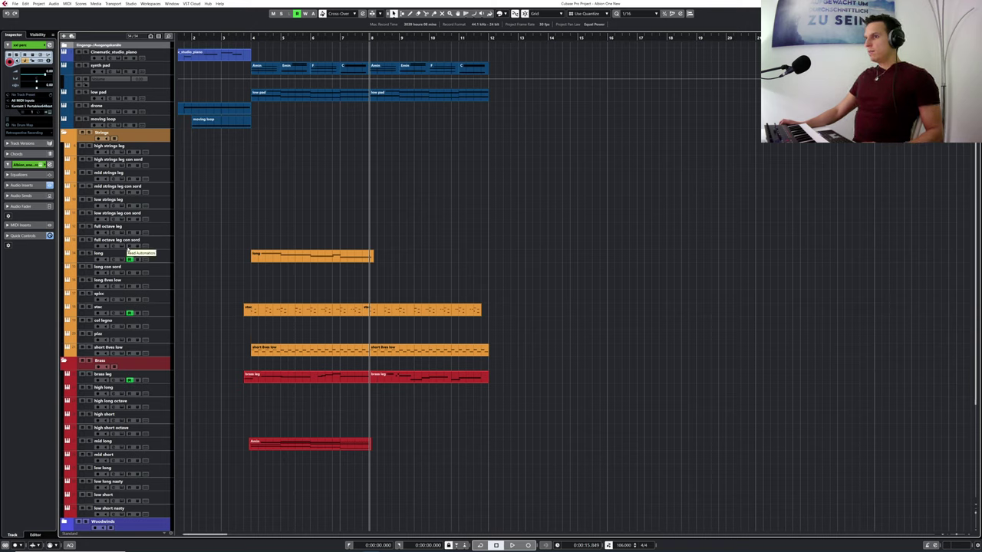
click(249, 37)
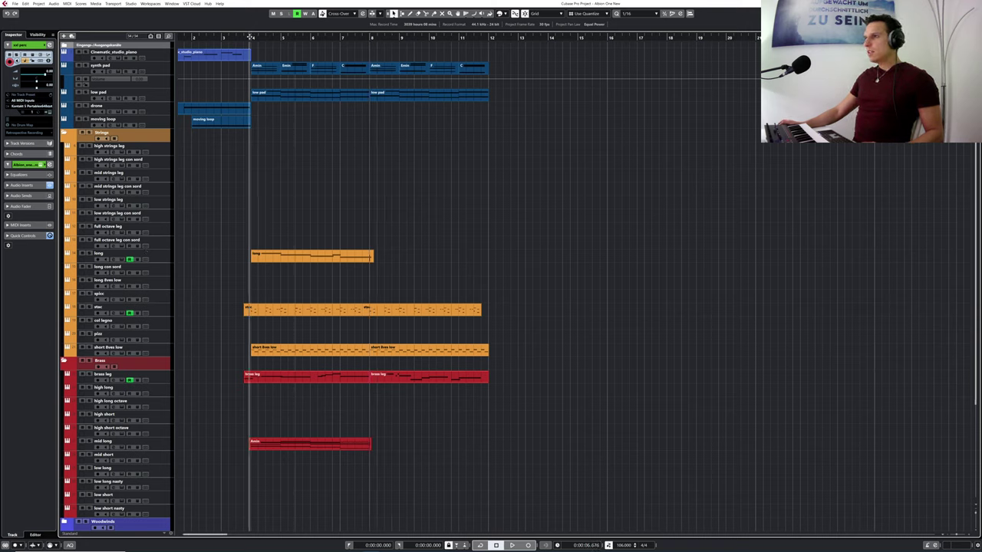
click(86, 262)
click(89, 253)
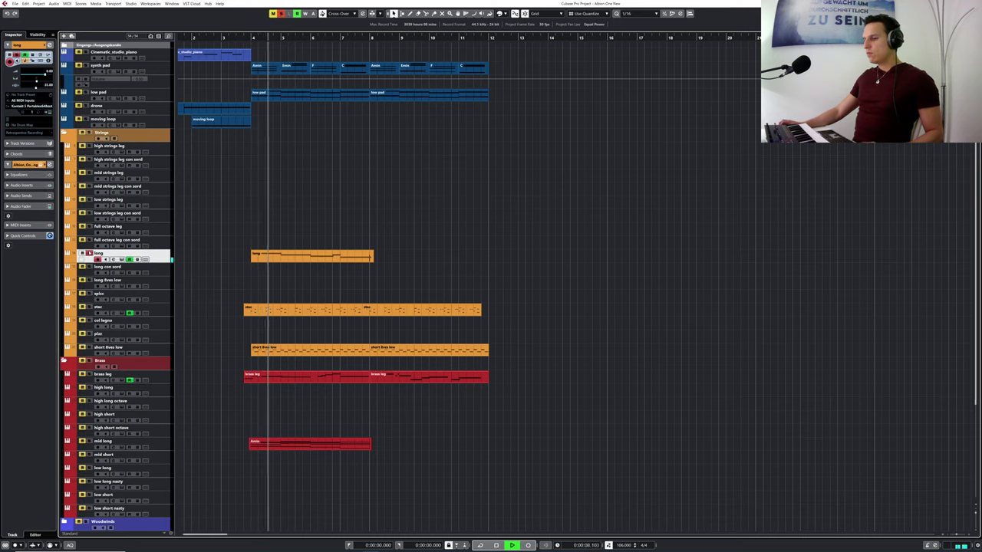
key(space)
click(89, 253)
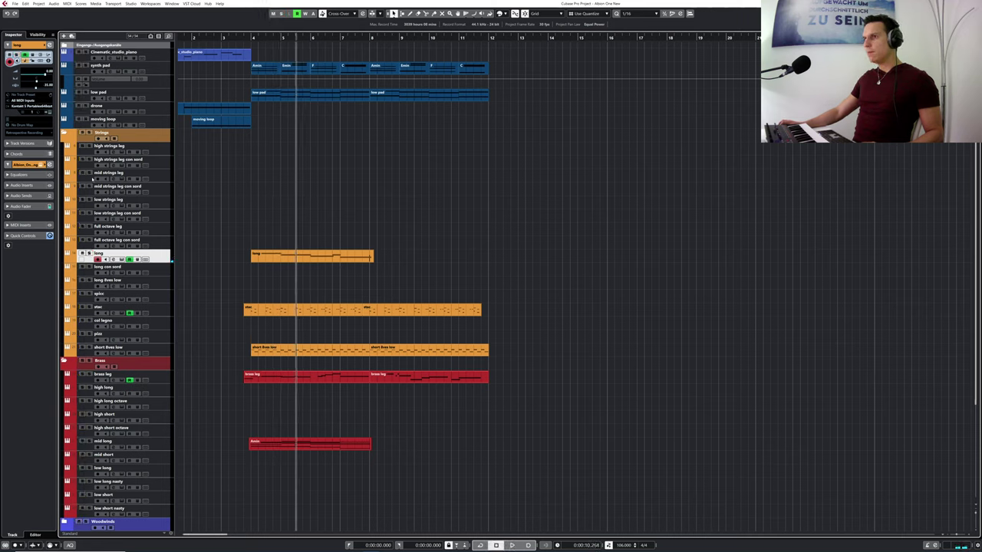
- Select the mid strings leg track, open its instrument window and move it clear of the arrangement parts
click(92, 178)
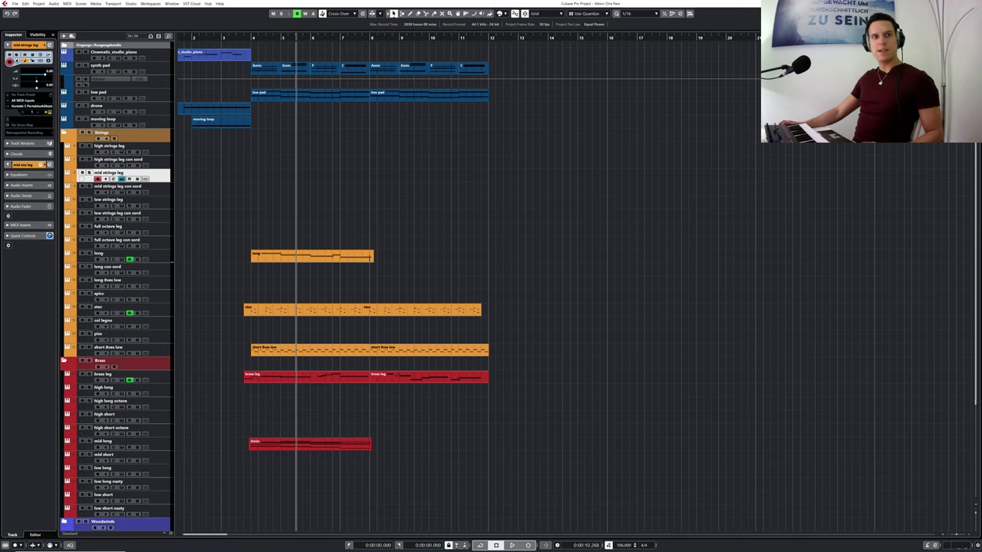
click(120, 179)
drag(631, 130, 707, 113)
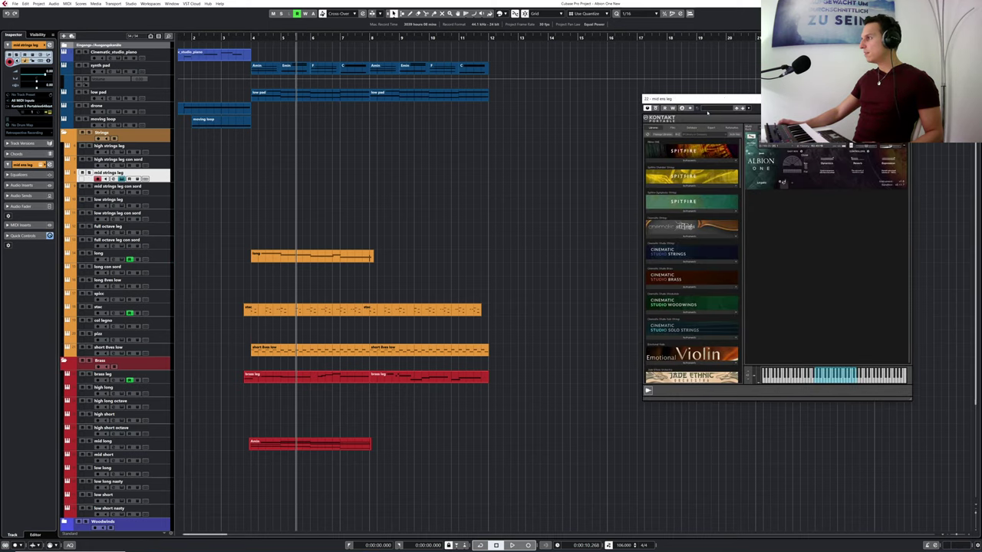
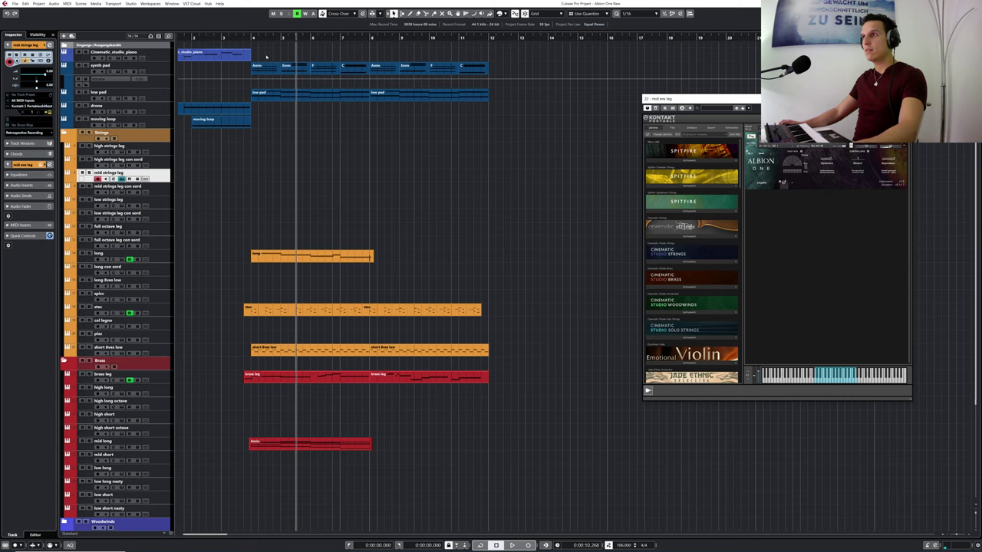
- Play along on mid strings leg from about bar 3.5, then from about bar 6, and insert that performance by retrospective recording
drag(248, 39, 242, 43)
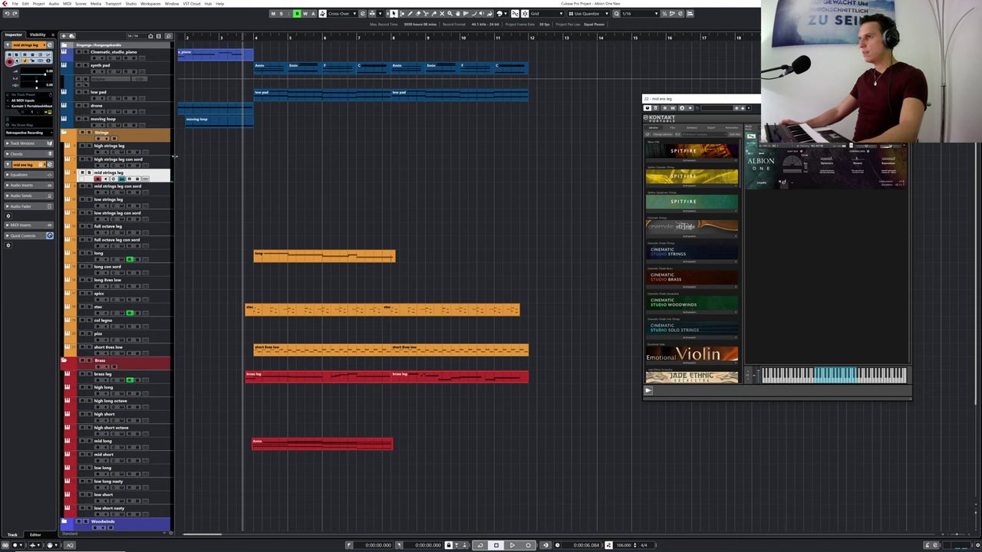
drag(240, 38, 239, 38)
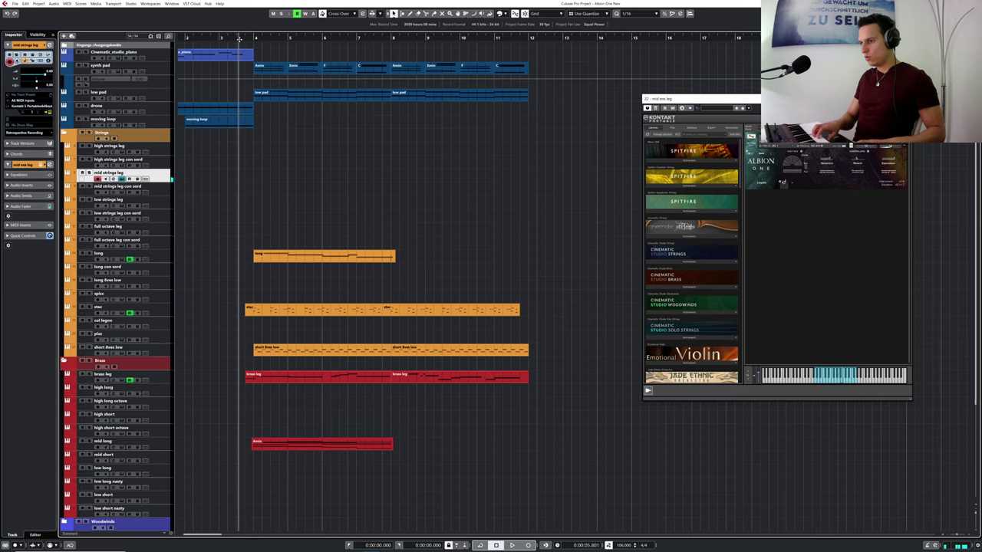
key(space)
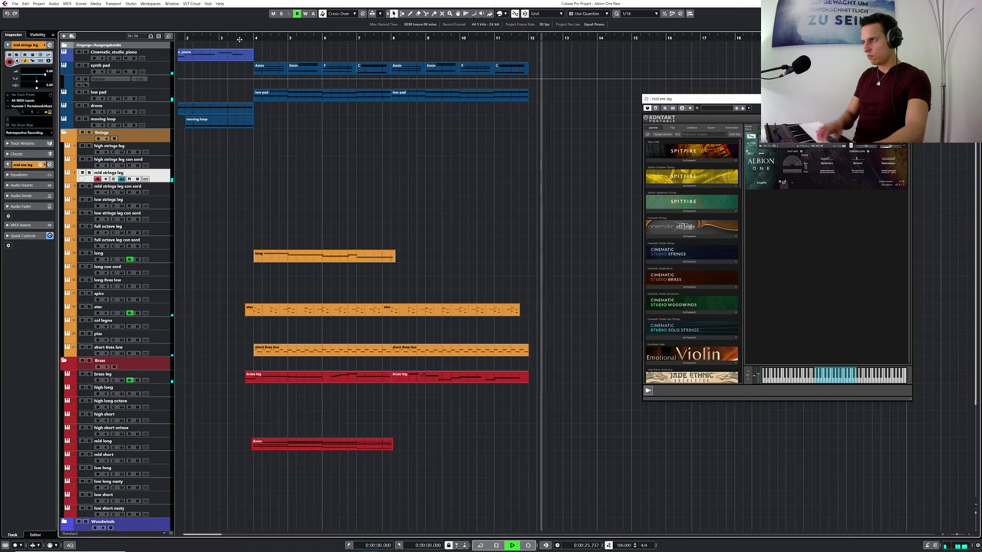
drag(330, 37, 337, 37)
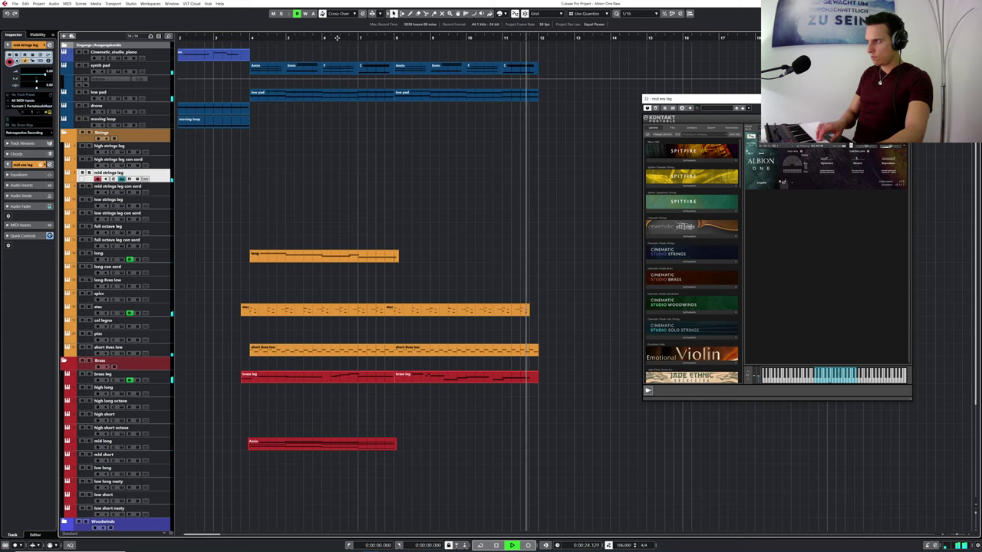
key(space)
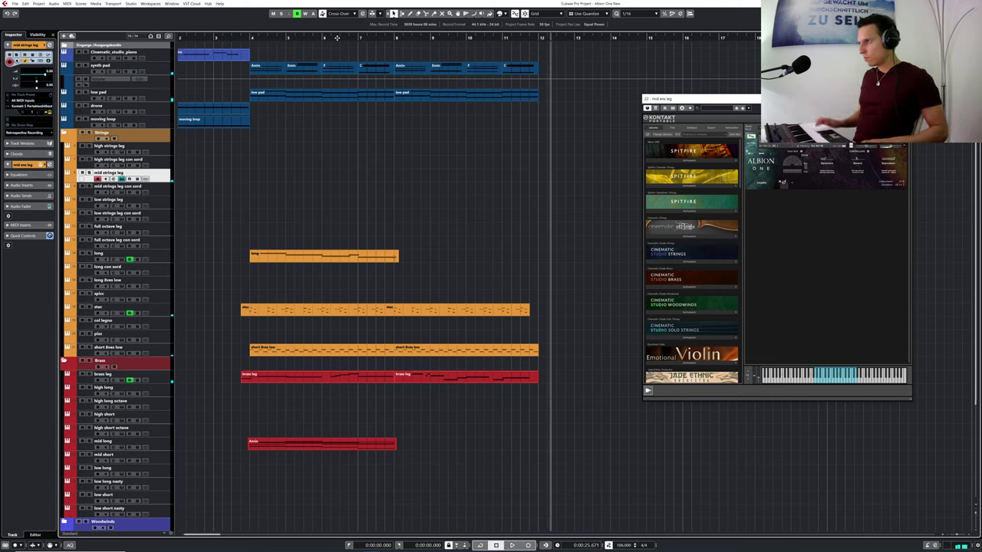
key(shift+KP_Multiply)
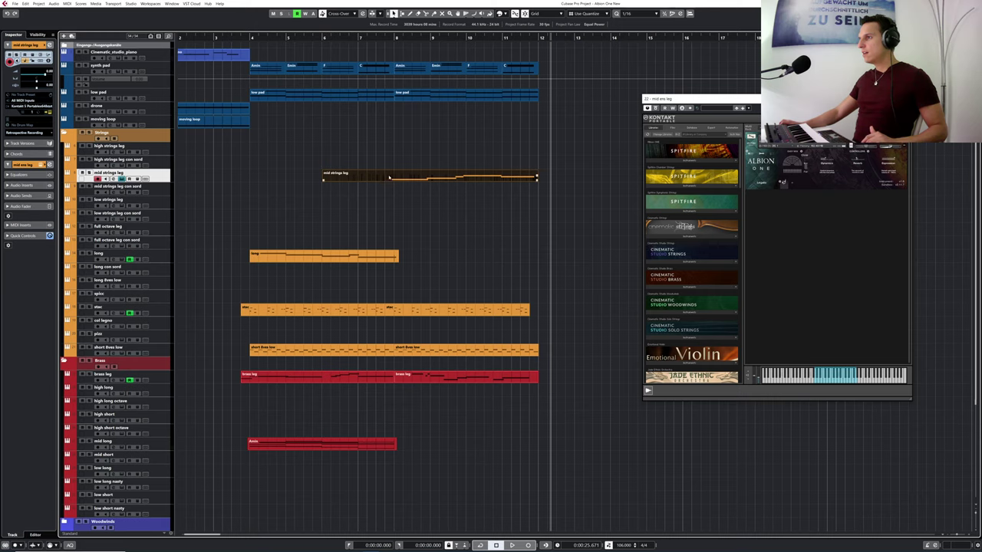
- Extract the MIDI automation from the new mid strings leg part
click(131, 3)
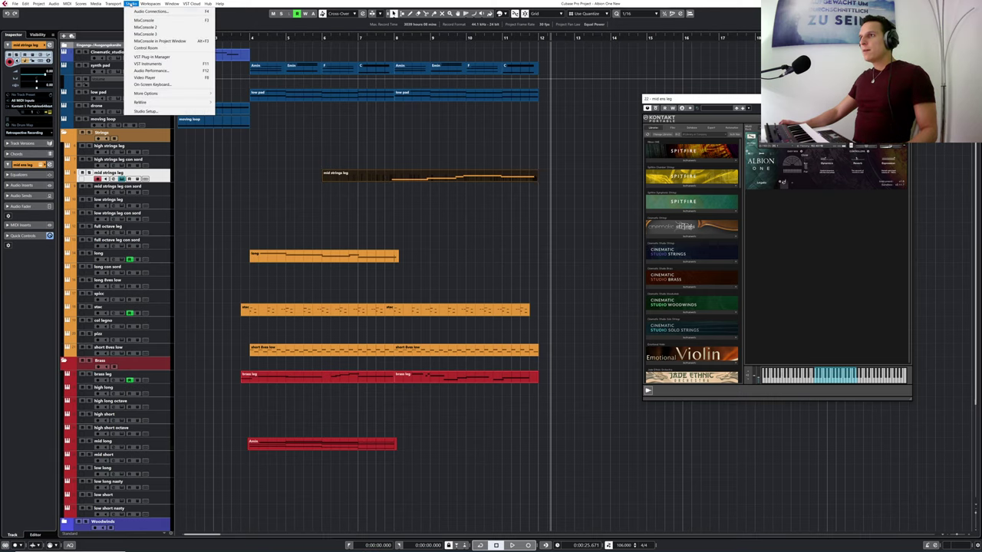
click(151, 4)
click(113, 4)
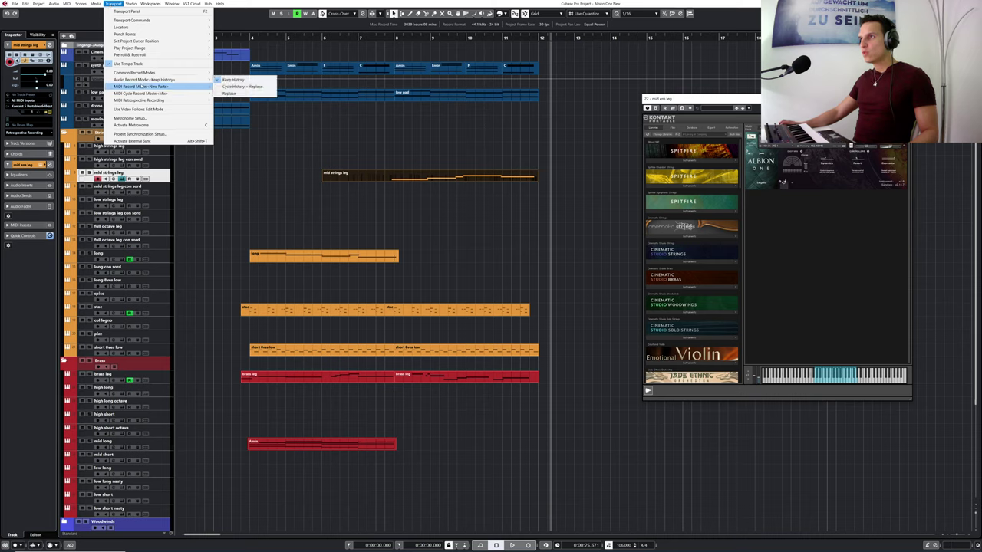
mouse_move(142, 93)
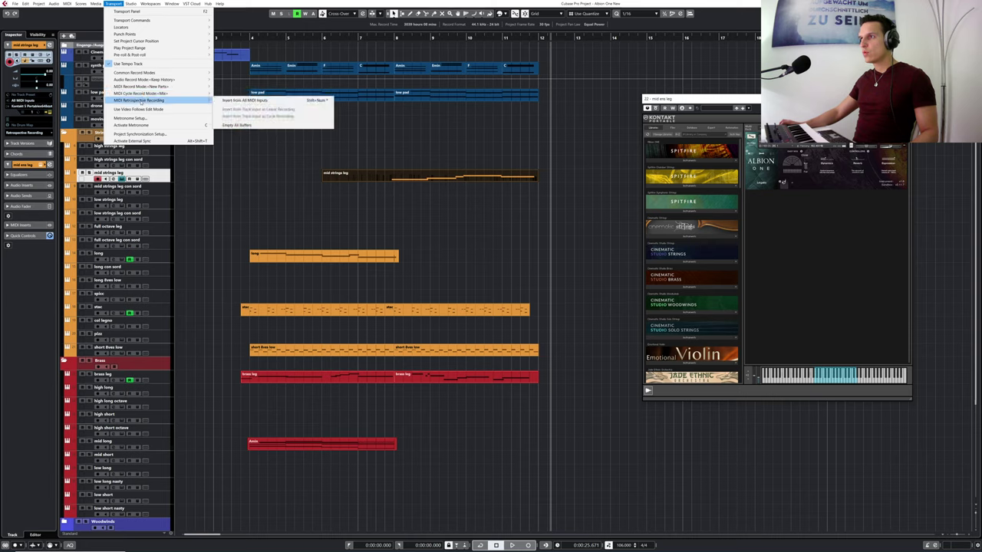
mouse_move(96, 4)
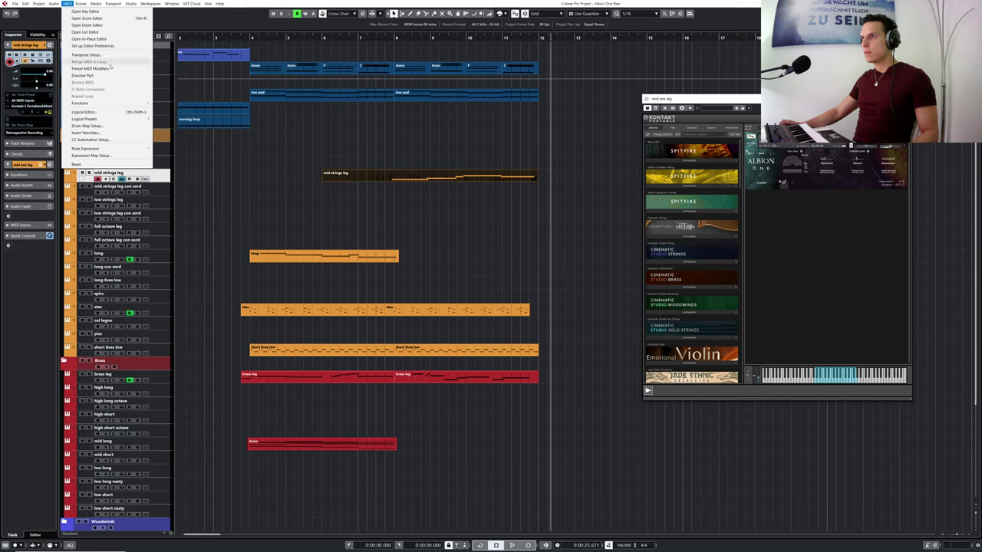
mouse_move(103, 103)
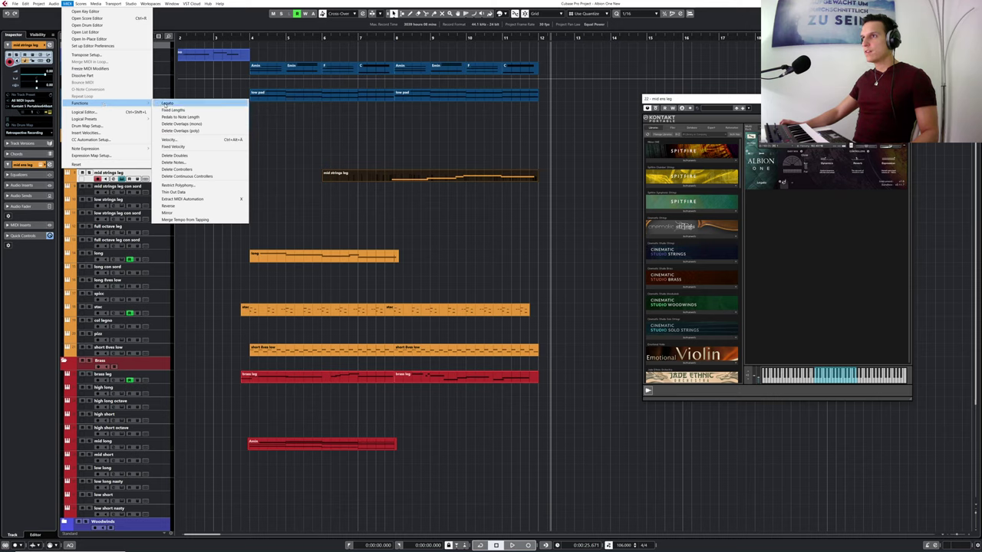
click(190, 199)
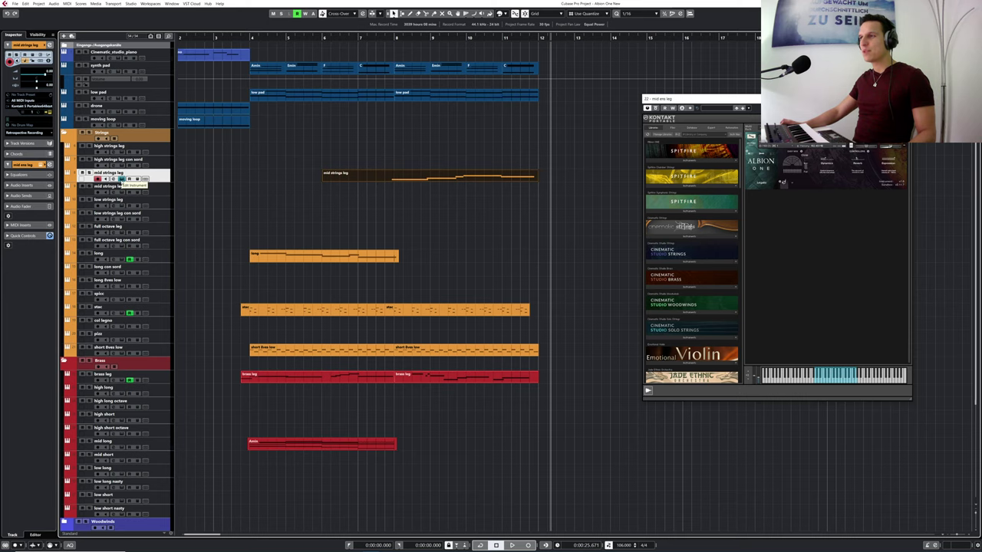
- Show the mid strings leg automation lane, enlarge it and assign it to CC 1 (Modulation)
click(67, 180)
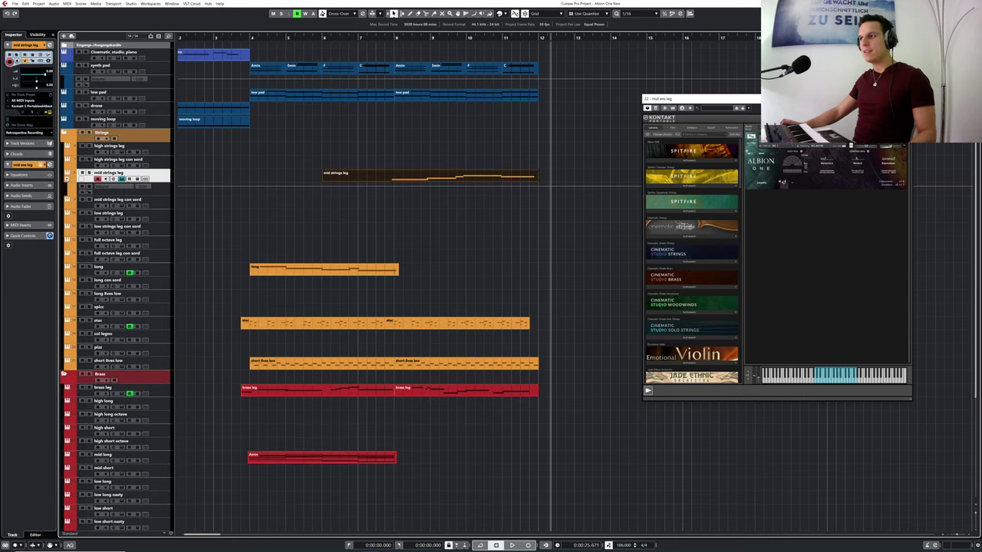
drag(126, 195, 123, 234)
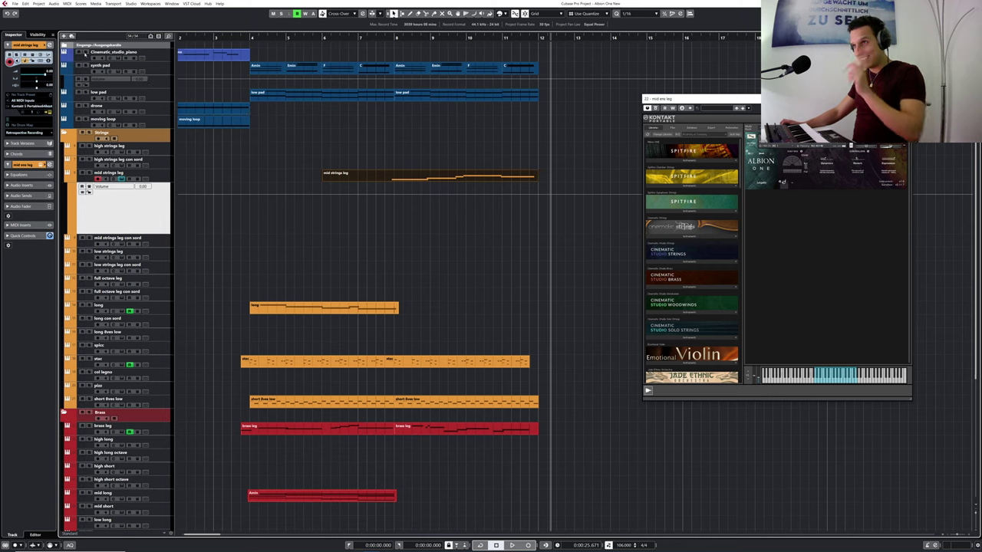
click(110, 189)
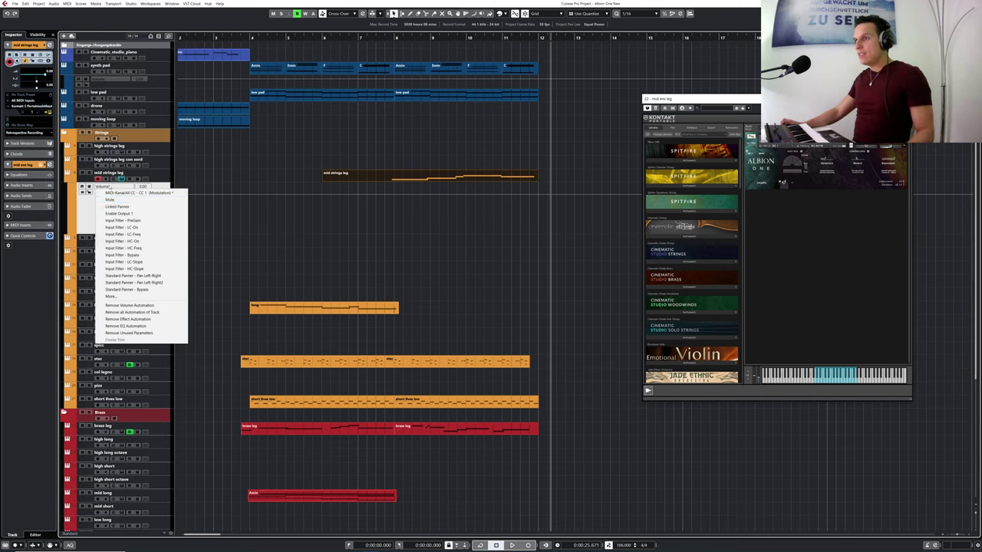
click(115, 193)
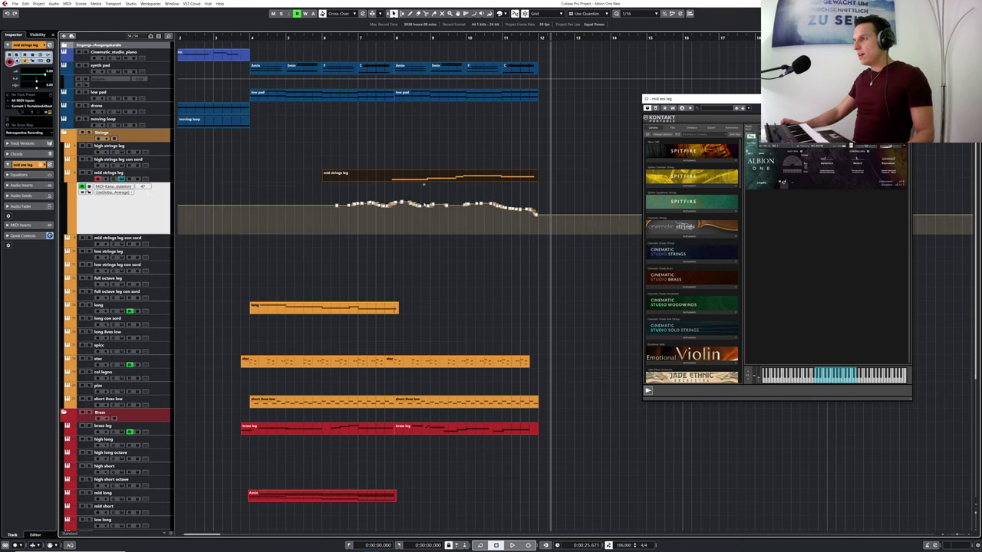
- Play the arrangement from just before bar 8 to check the mid strings leg modulation curve
drag(387, 38, 386, 41)
key(space)
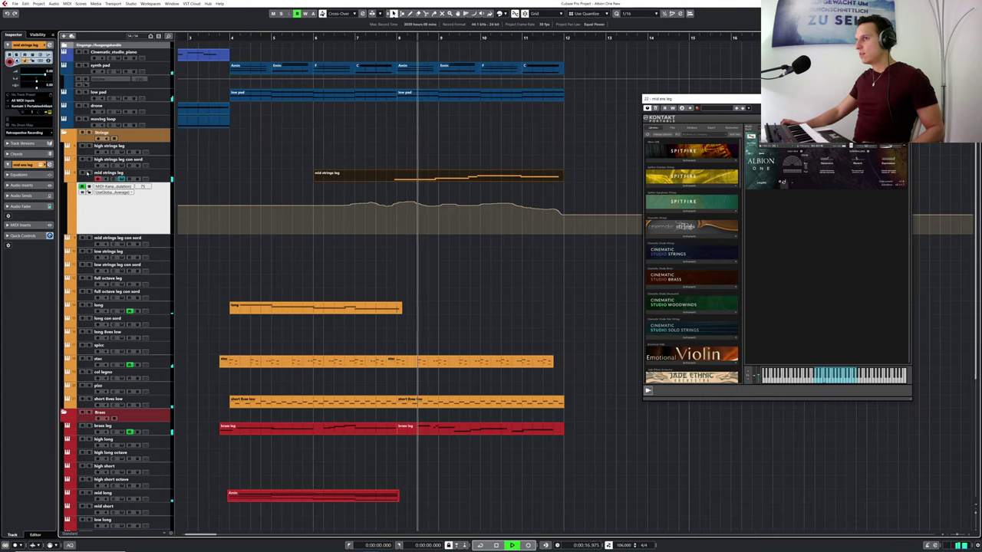
mouse_move(405, 230)
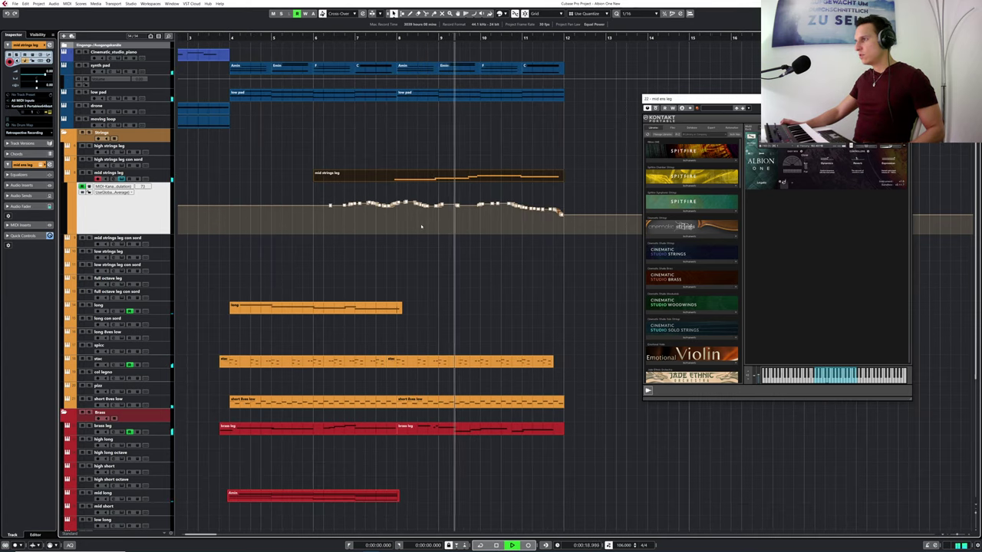
- Thin out the mid strings leg modulation points and delete those before the first note near bar 8
key(space)
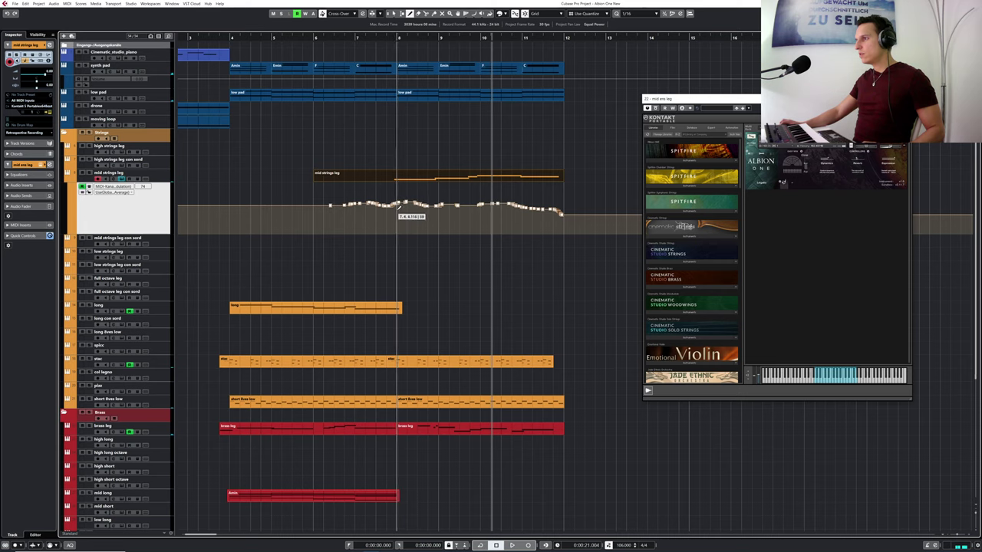
drag(397, 207, 450, 210)
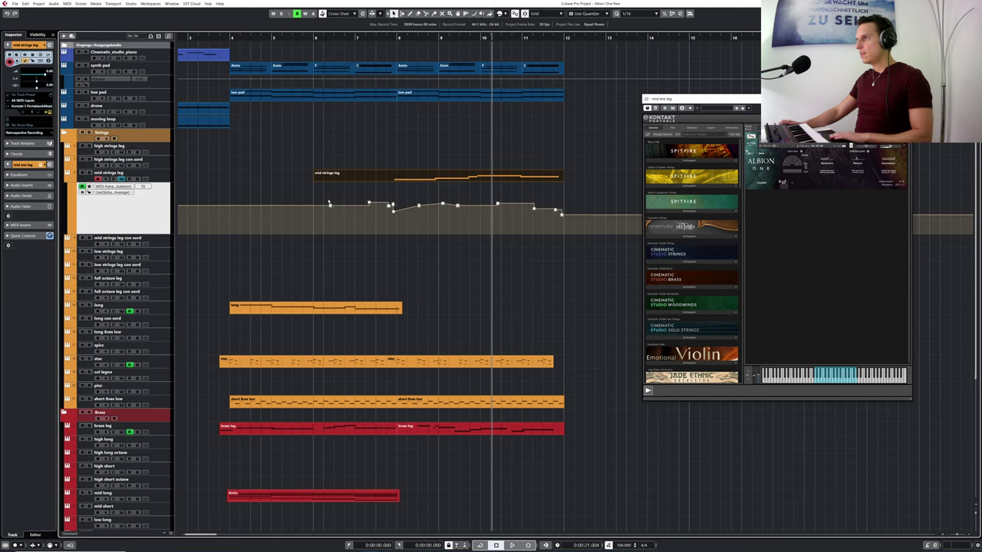
drag(318, 187, 397, 208)
key(Delete)
- Lower the modulation curve from just before bar 8 through bar 12 and play it back
double_click(394, 36)
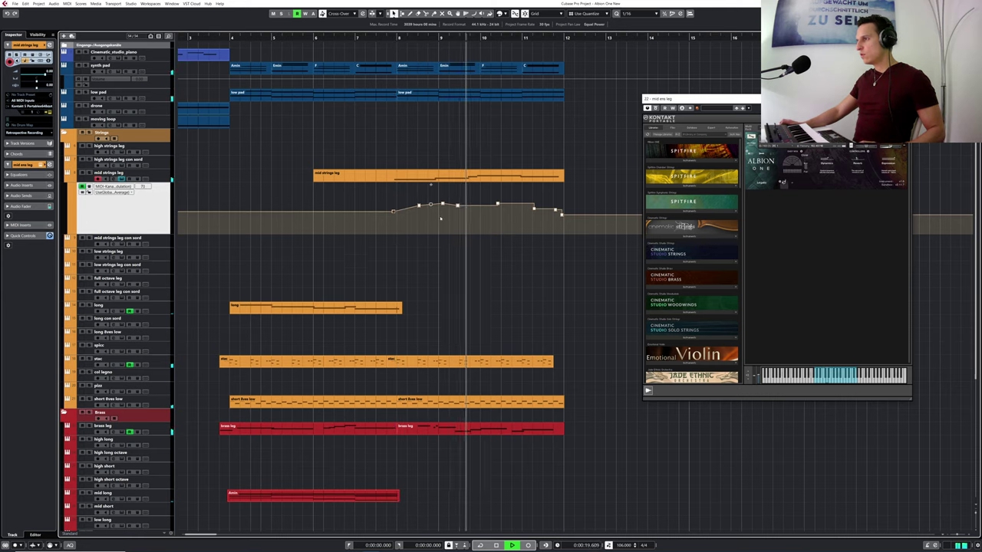
drag(394, 211, 395, 210)
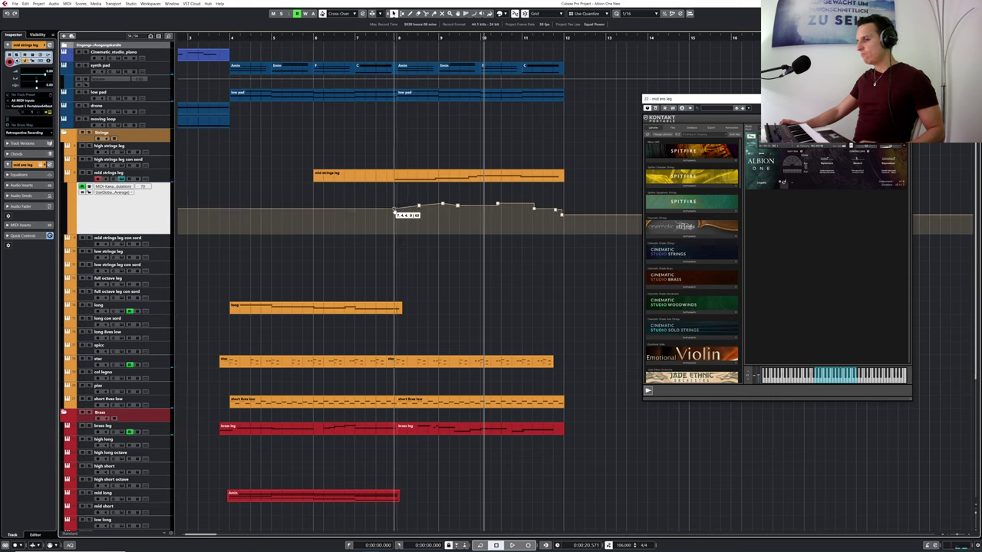
drag(395, 211, 586, 225)
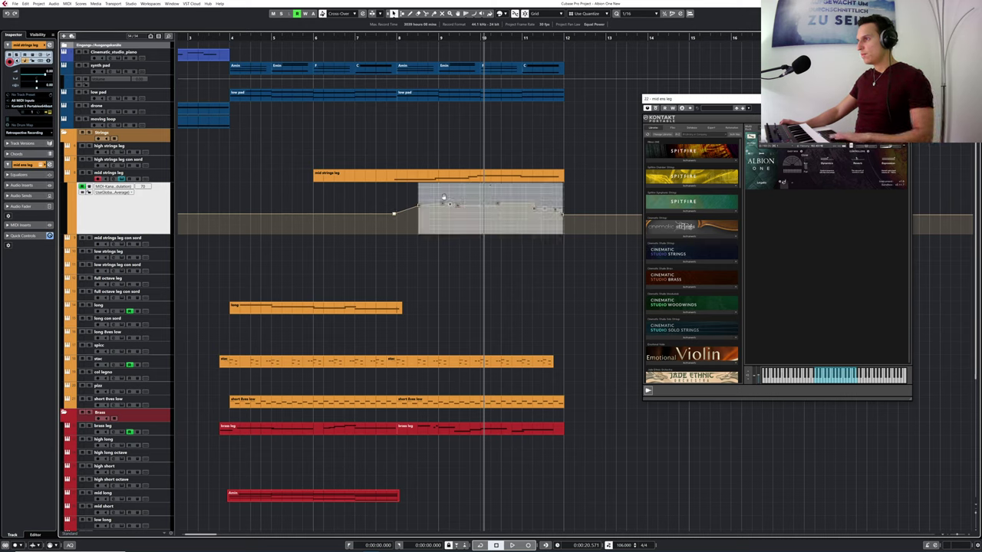
drag(442, 205, 439, 213)
drag(394, 38, 384, 37)
key(space)
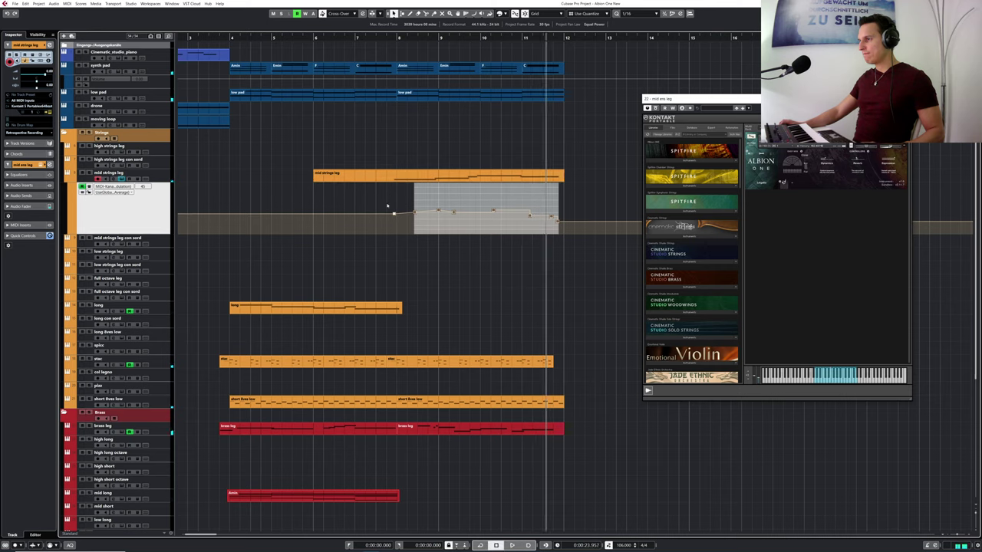
- Simplify the modulation curve into a smooth arc starting just before bar 8, peaking near bar 10 and ending at bar 12
drag(393, 207, 402, 199)
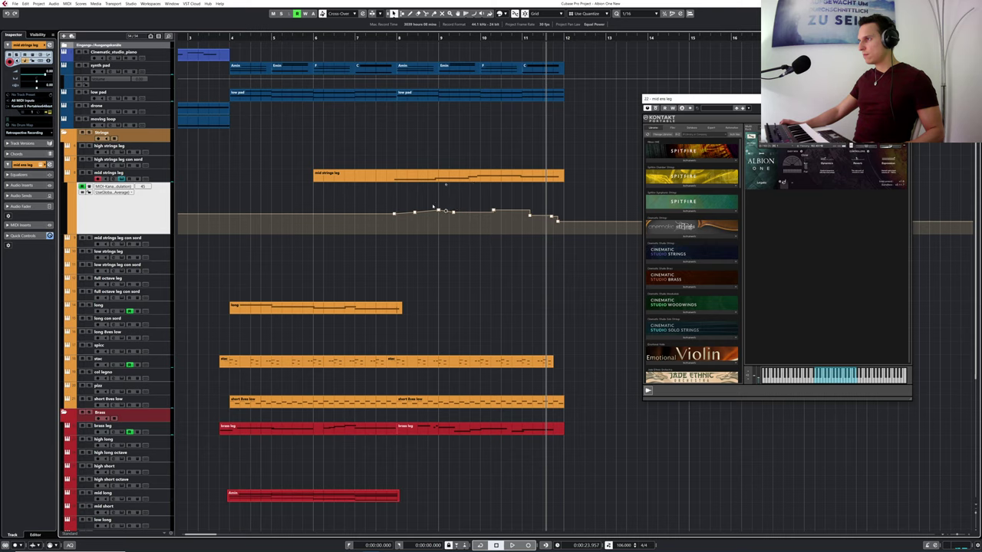
drag(405, 203, 434, 208)
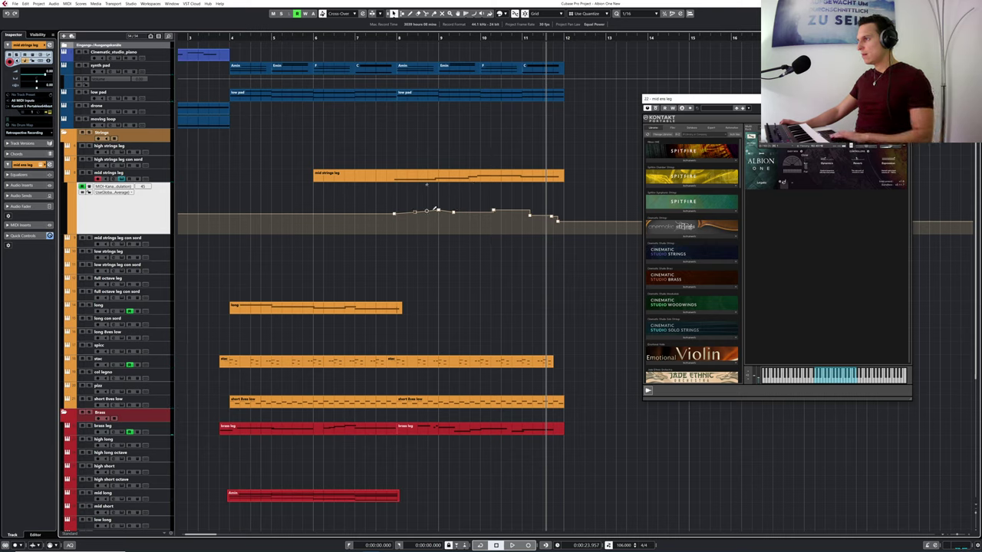
key(Delete)
mouse_move(493, 213)
mouse_down()
mouse_move(475, 211)
mouse_move(559, 225)
mouse_move(565, 212)
mouse_move(526, 214)
mouse_up()
key(Delete)
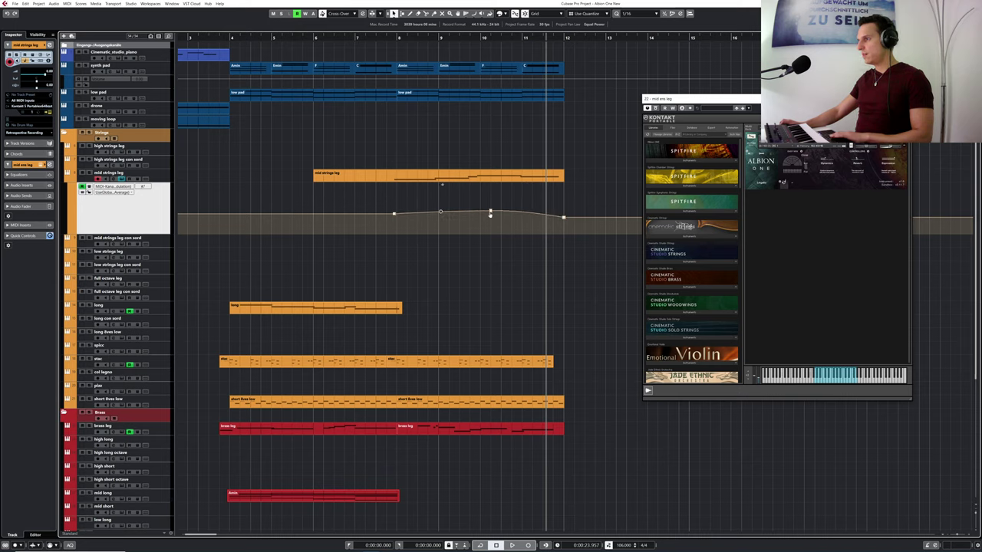
drag(490, 213, 481, 214)
- Open the mid strings leg part for note editing and shift all its notes to start at bar 8
click(386, 37)
click(424, 178)
double_click(424, 178)
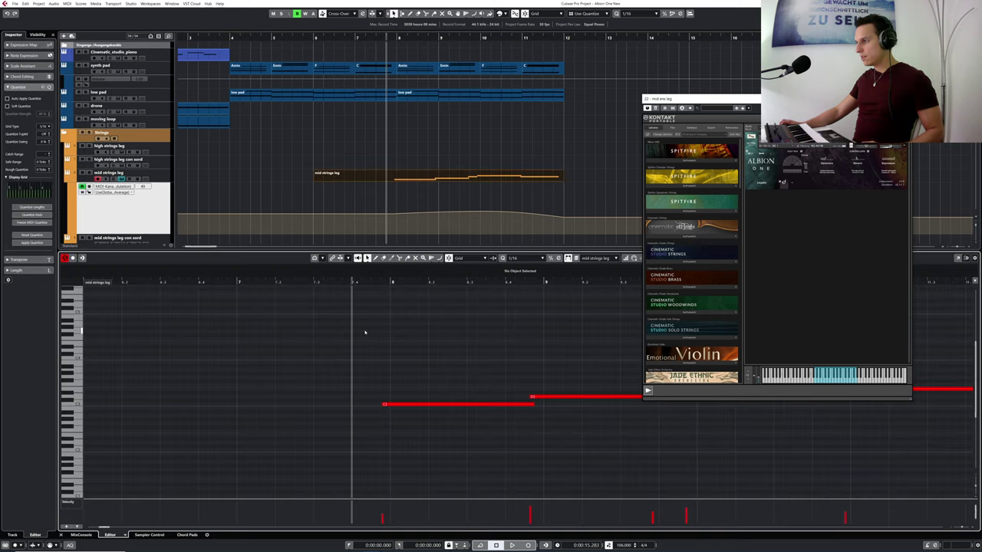
drag(343, 283, 343, 253)
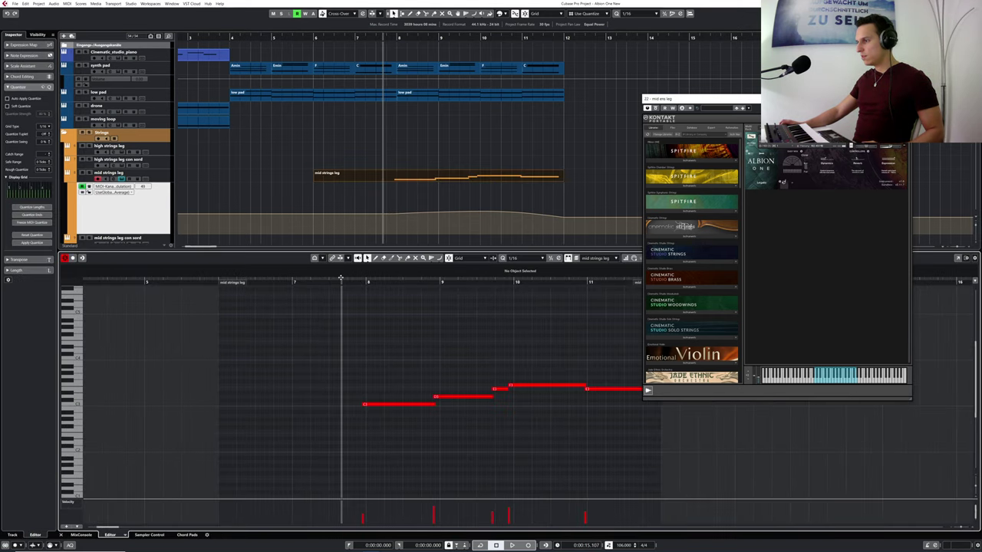
drag(366, 332, 591, 407)
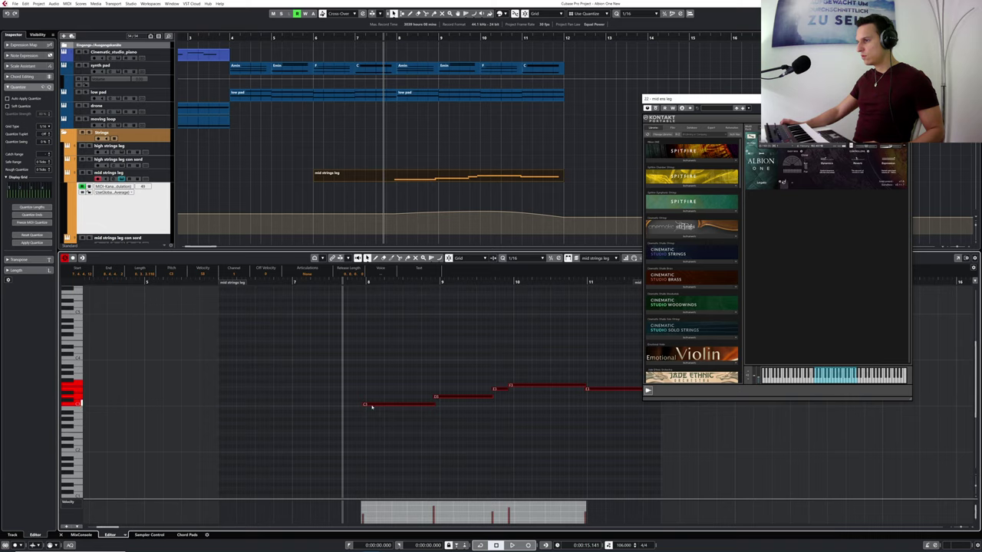
drag(373, 405, 376, 406)
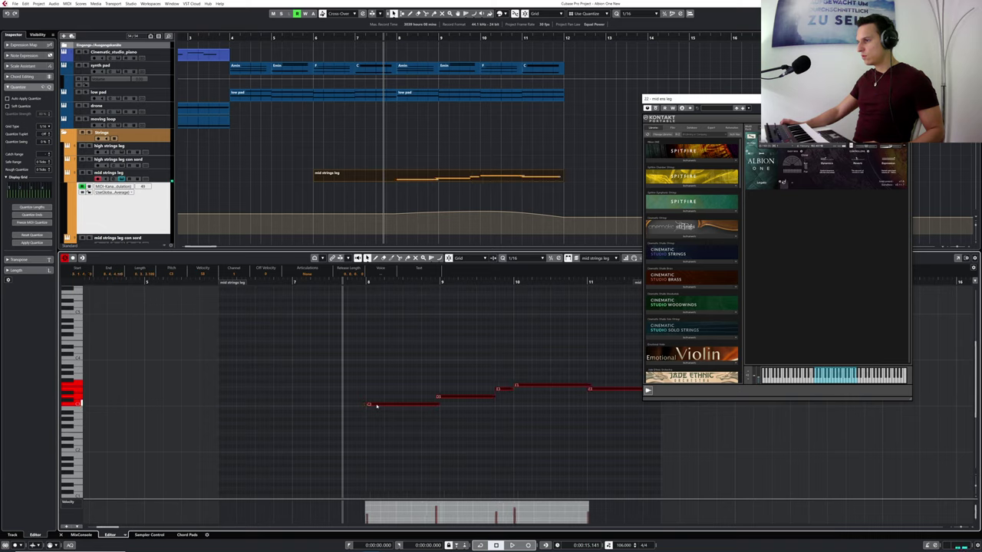
- Align the second, fourth and fifth notes to bars 9, 10 and 11, and lengthen the first and third to overlap their successors
click(423, 391)
drag(444, 398, 451, 398)
click(525, 387)
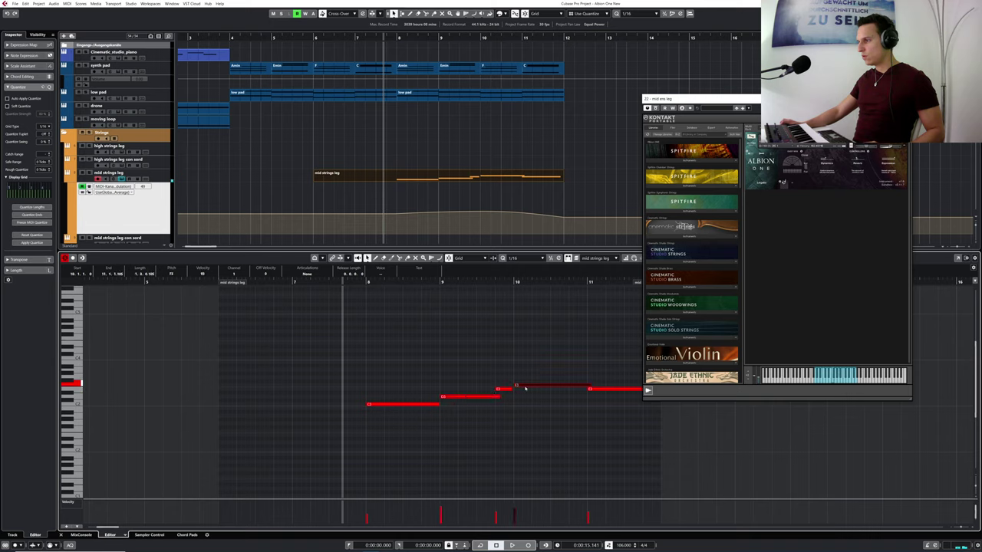
click(599, 391)
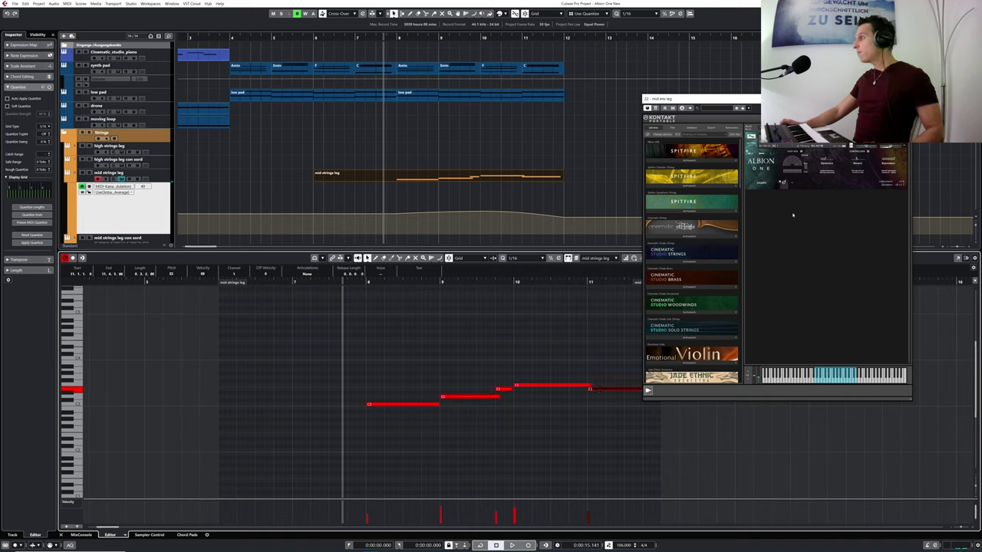
click(439, 405)
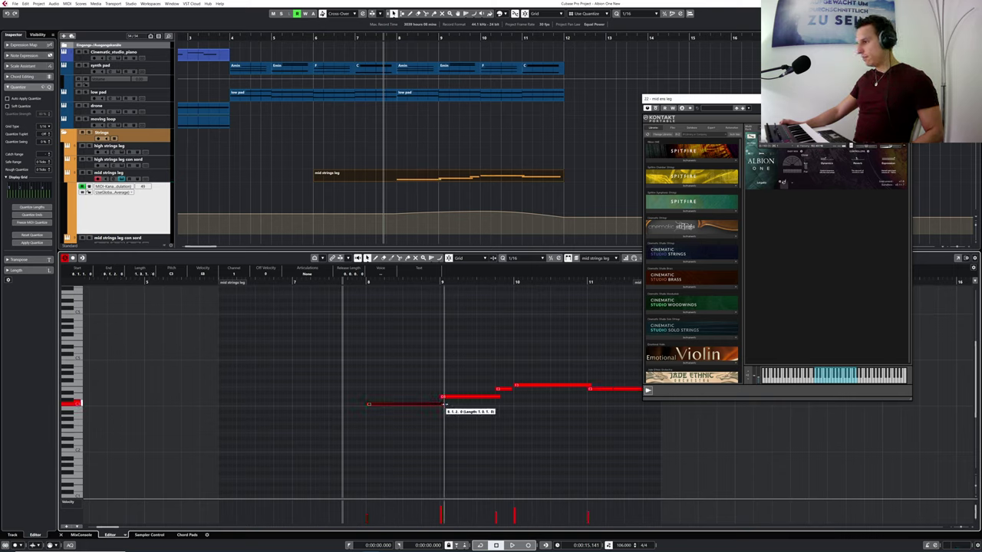
click(510, 389)
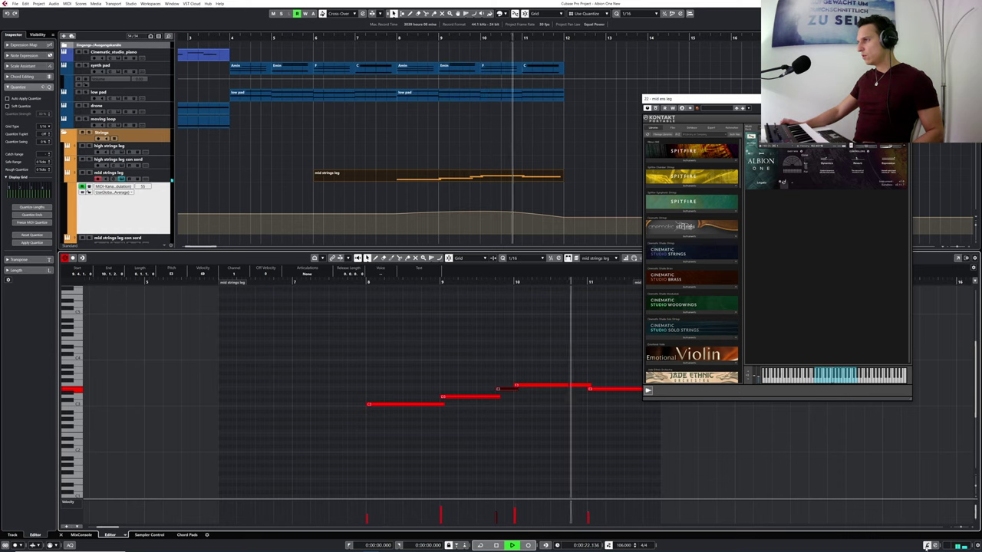
- Stop playback and set the mid strings leg track delay to -125 ms
key(space)
click(95, 174)
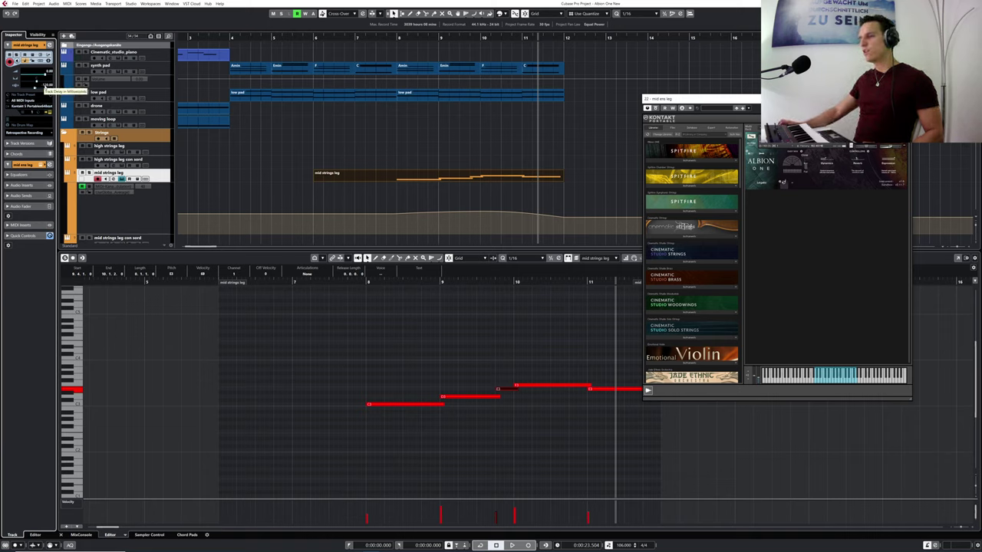
double_click(46, 86)
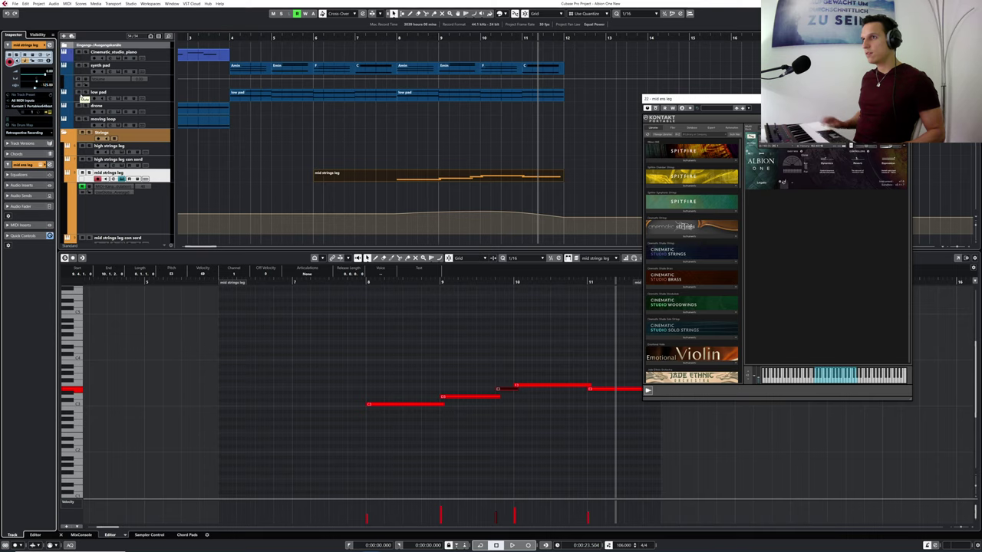
- Play from about bar 7 with mid strings leg soloed to check the note timing
drag(391, 37, 355, 39)
key(space)
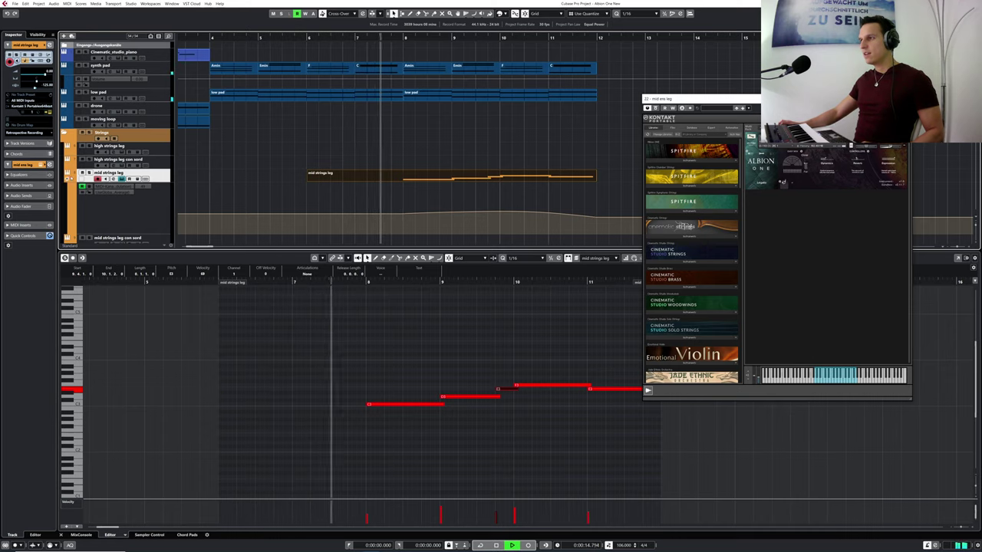
click(89, 174)
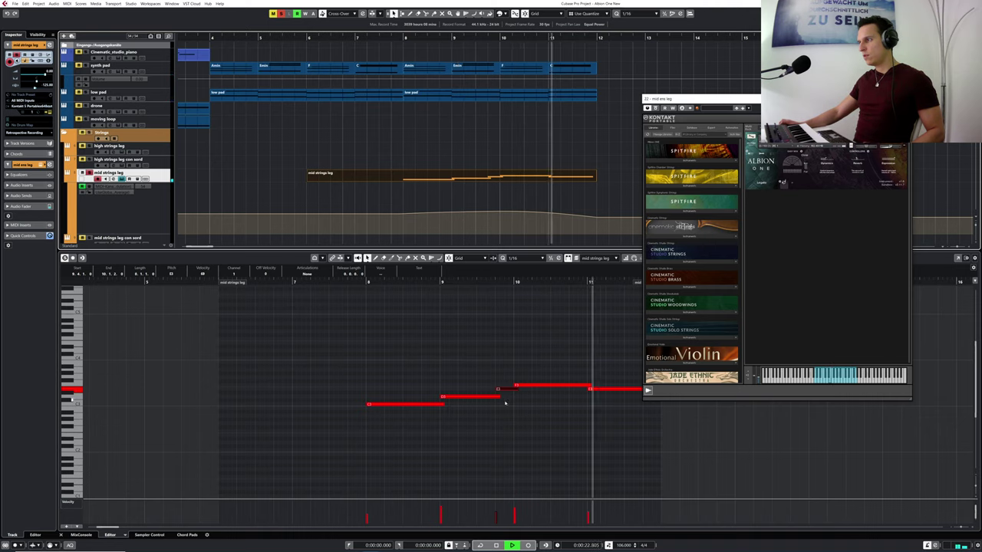
key(space)
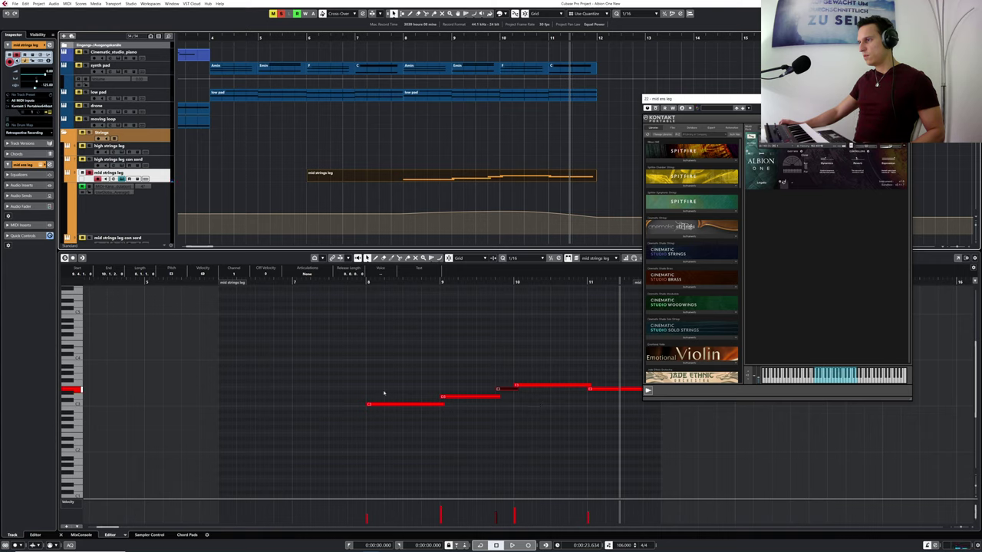
- Lower the velocities of the mid strings leg notes and play the soloed line
drag(385, 388, 401, 441)
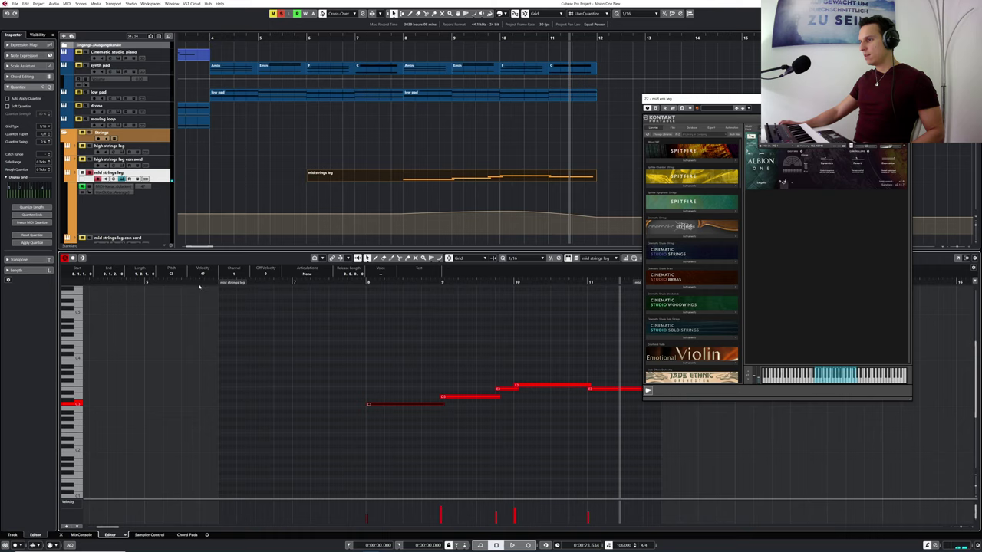
click(460, 396)
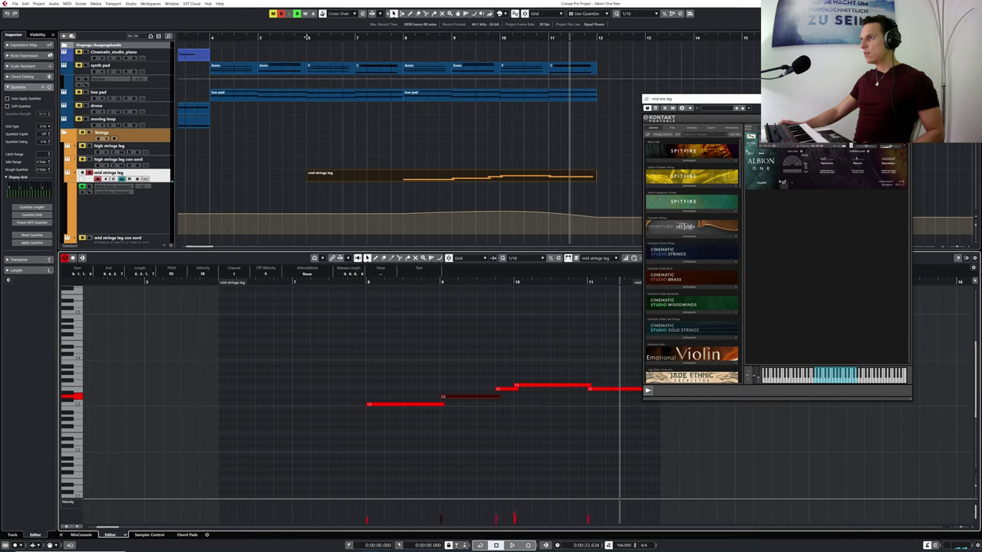
drag(306, 35, 289, 31)
key(space)
- Turn off the solo and compare mid strings leg alone with the full arrangement
click(282, 14)
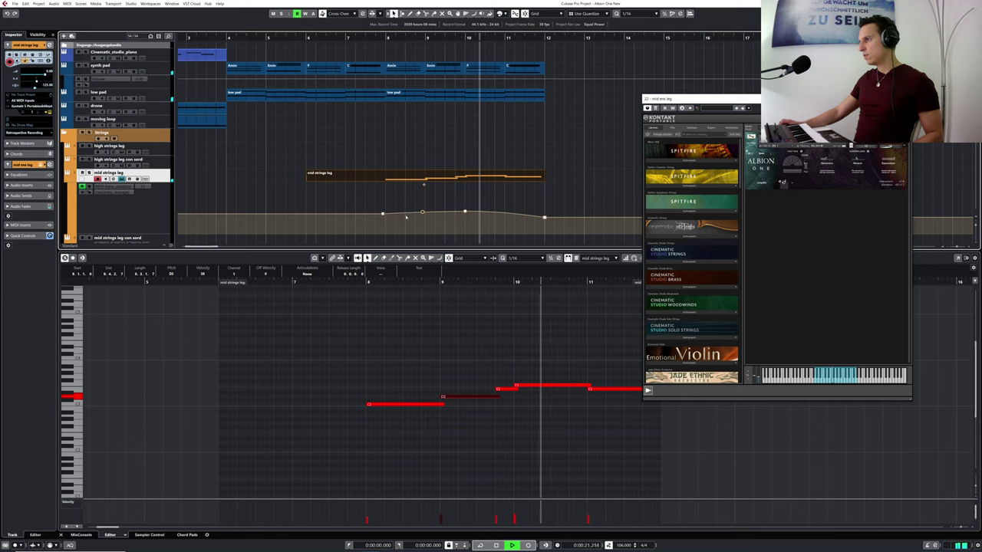
click(89, 174)
click(89, 173)
key(space)
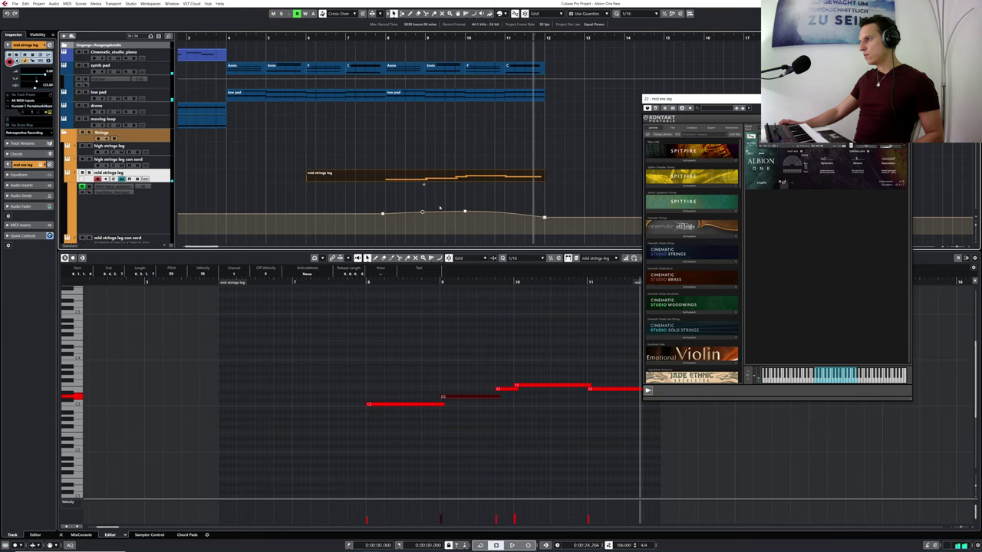
- Raise the modulation peak and shift it slightly before bar 10, then play from about bar 7.5
drag(465, 212, 457, 210)
click(458, 212)
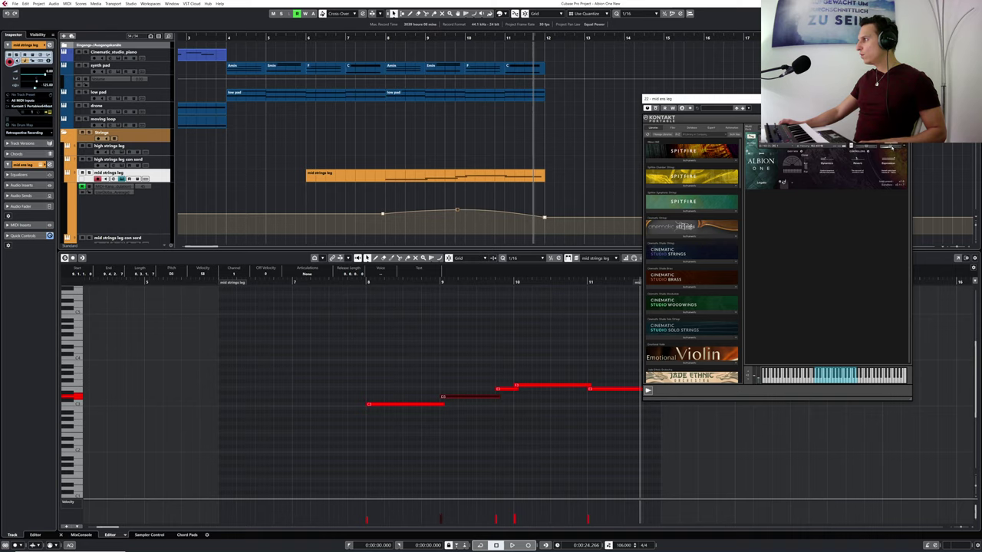
click(369, 37)
key(space)
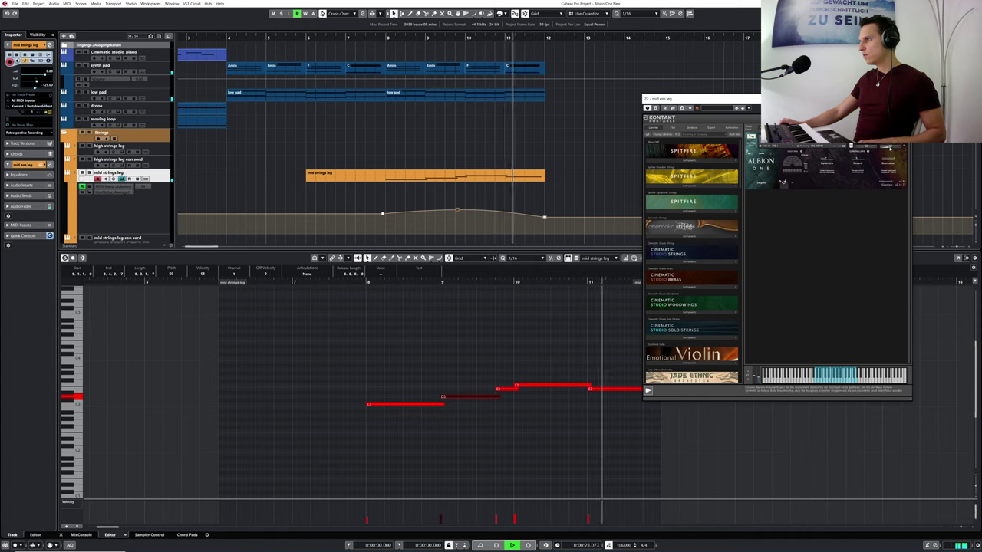
key(space)
- Flatten the modulation curve by moving its start to bar 8, lowering the peak and raising the bar 12 point during playback
click(458, 211)
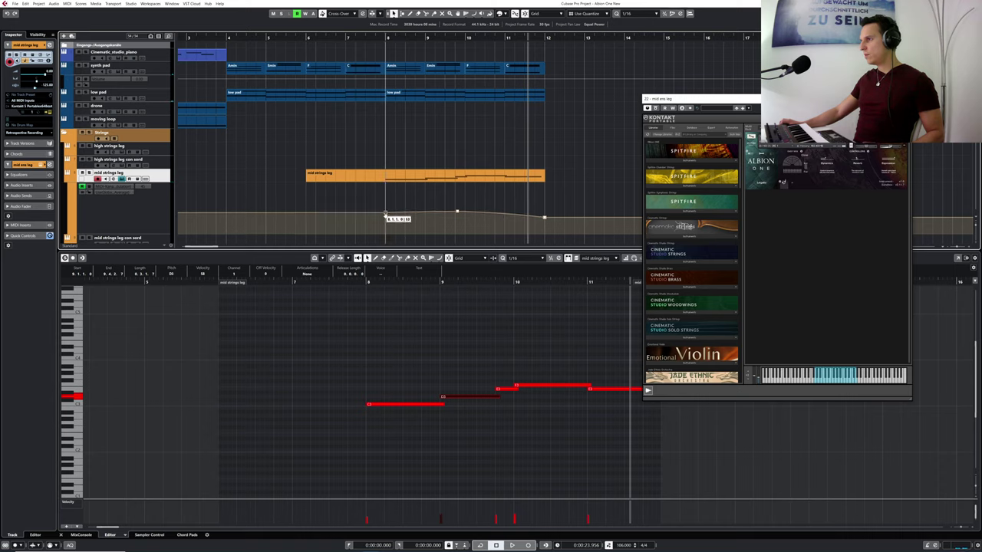
click(348, 39)
key(space)
drag(546, 220, 546, 214)
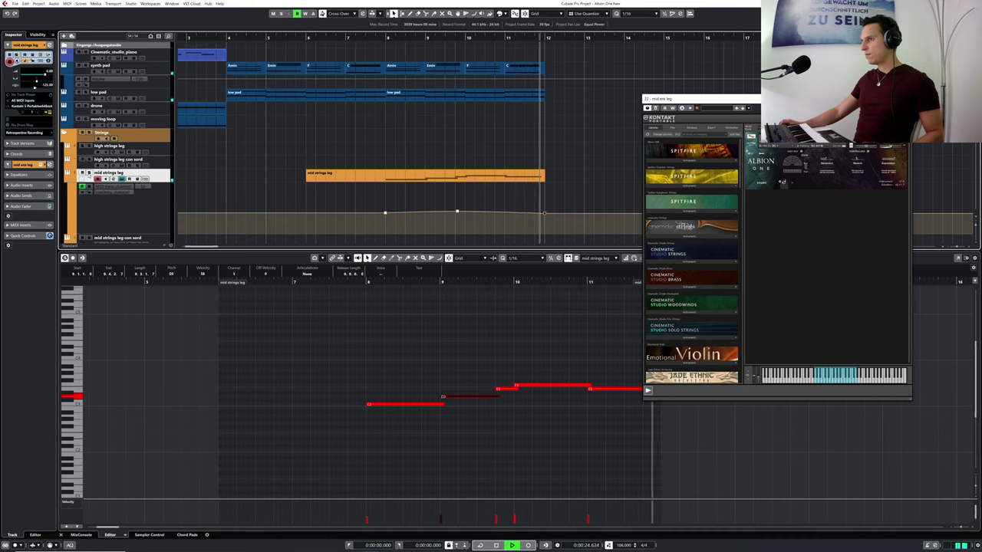
click(371, 45)
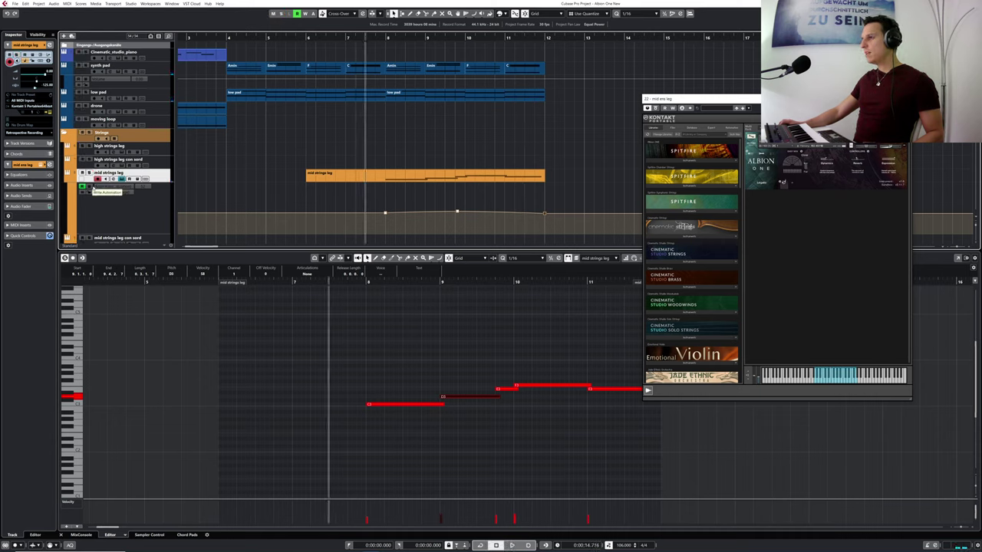
- Hide the automation lane and note editor, and trim the start of the mid strings leg part to bar 8
click(67, 177)
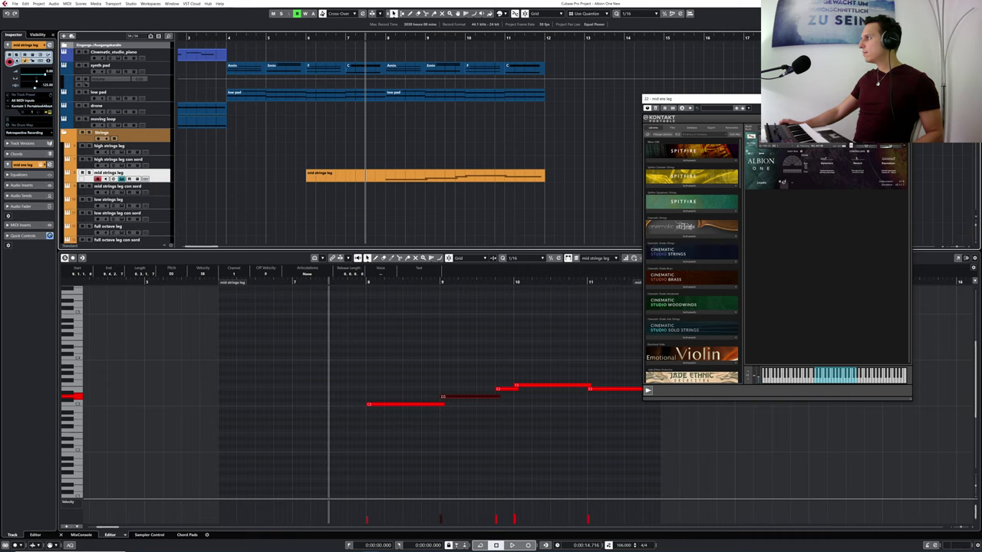
key(Return)
click(309, 180)
drag(307, 179, 385, 178)
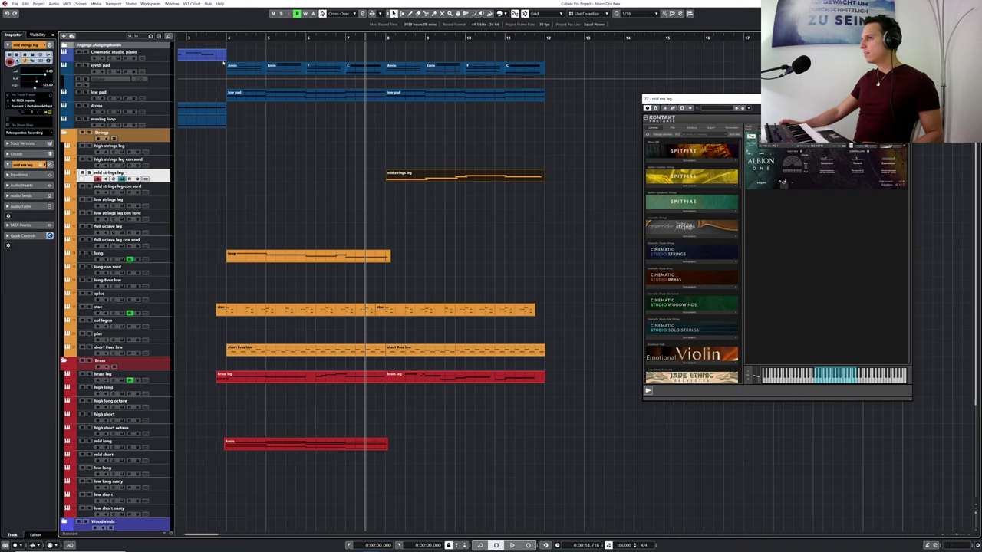
- Play the arrangement from the intro, close the mid strings leg instrument window and look through the tracks down to the percussion
drag(221, 41, 199, 44)
key(space)
click(122, 180)
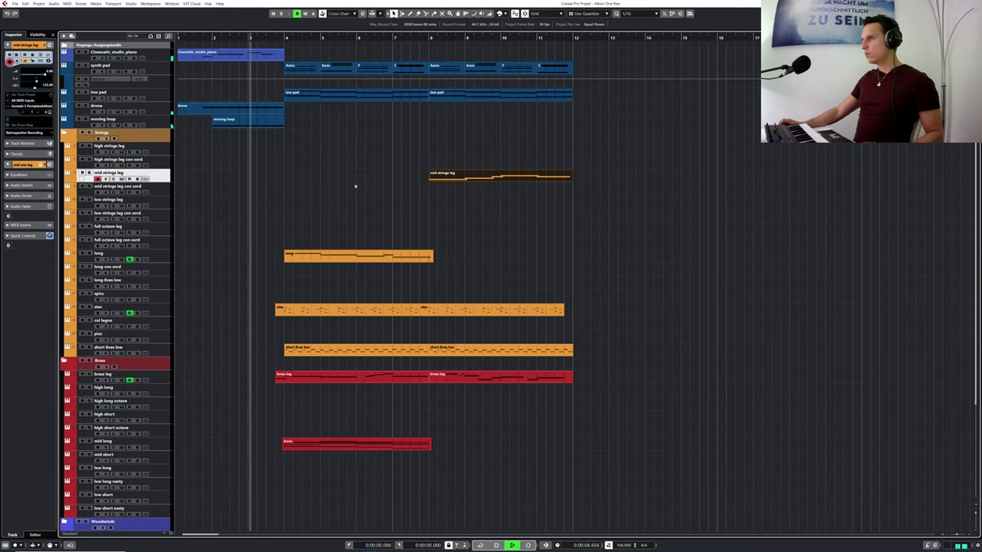
scroll(355, 182, down, 4)
scroll(346, 182, down, 2)
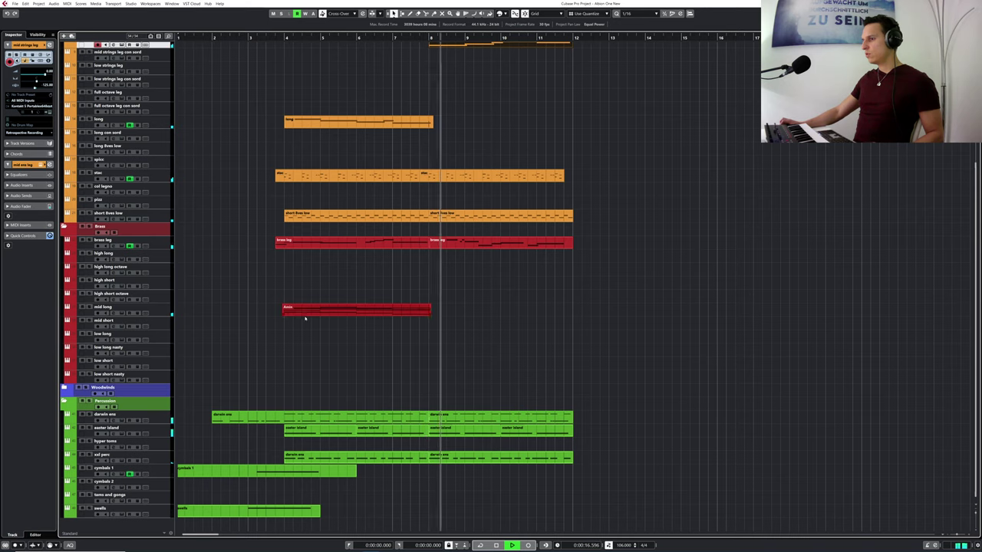
- Return to the pad tracks and play the synth pad soloed from bar 4
scroll(283, 281, up, 5)
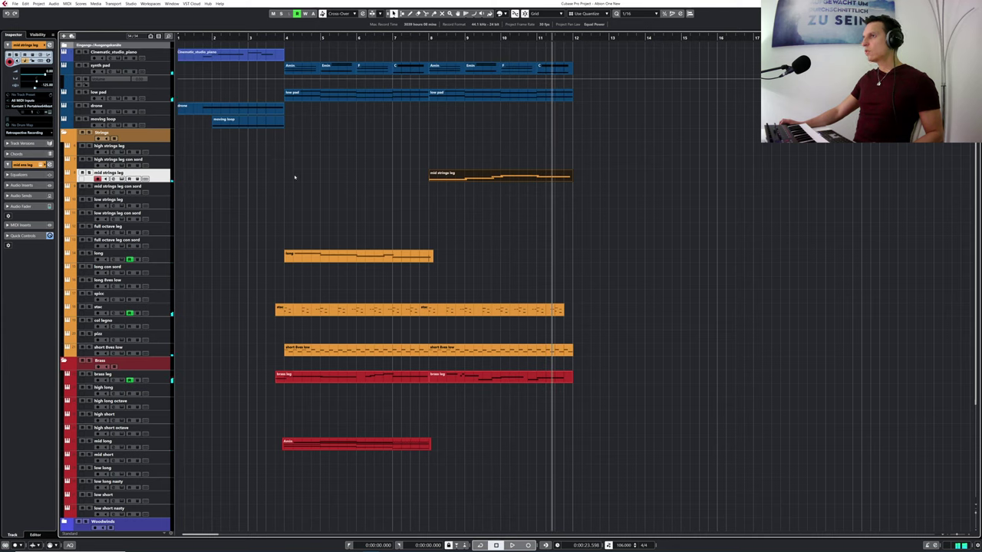
click(287, 38)
click(287, 39)
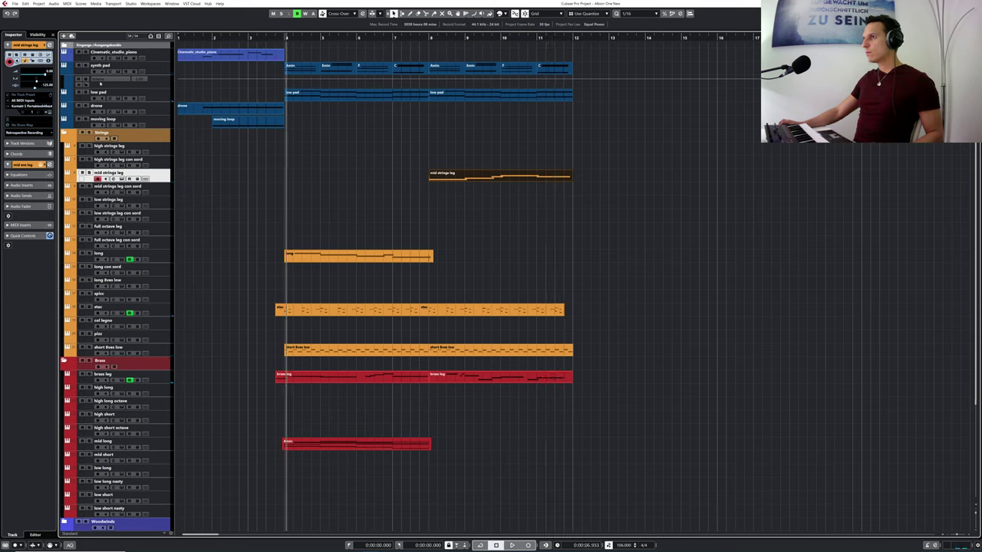
click(85, 65)
key(space)
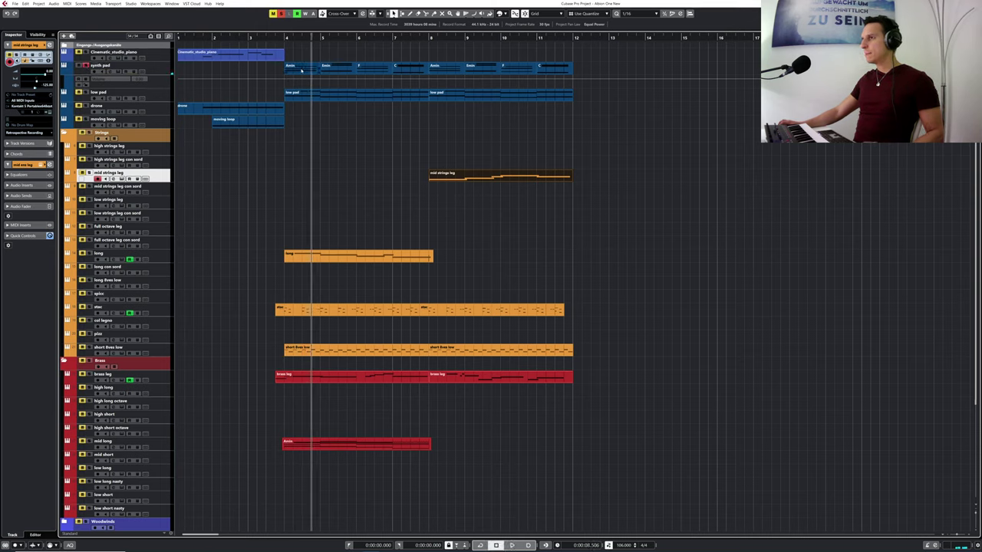
- Try a copy of the synth pad's Amin part at bar 2 without its C3 note, and play it with the other tracks
drag(301, 69, 229, 72)
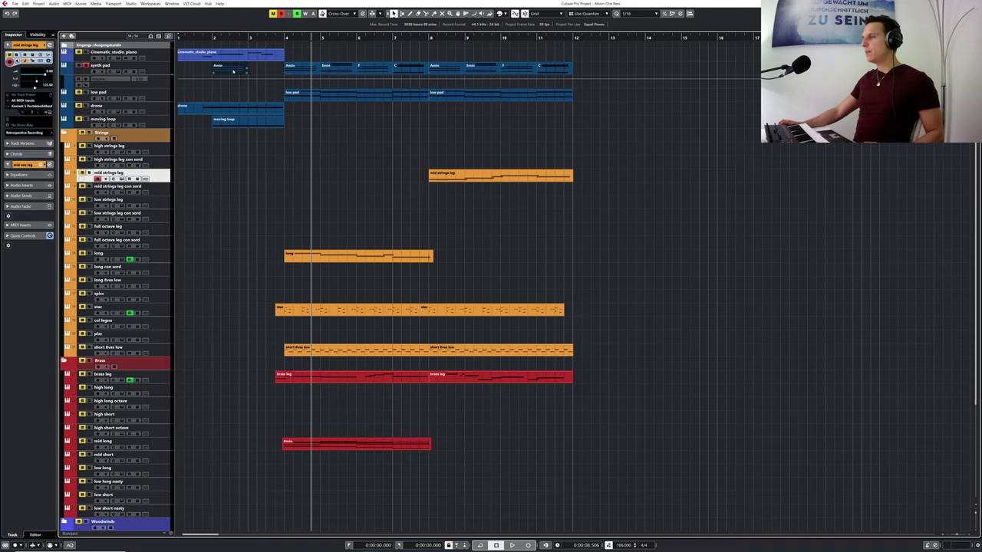
double_click(230, 71)
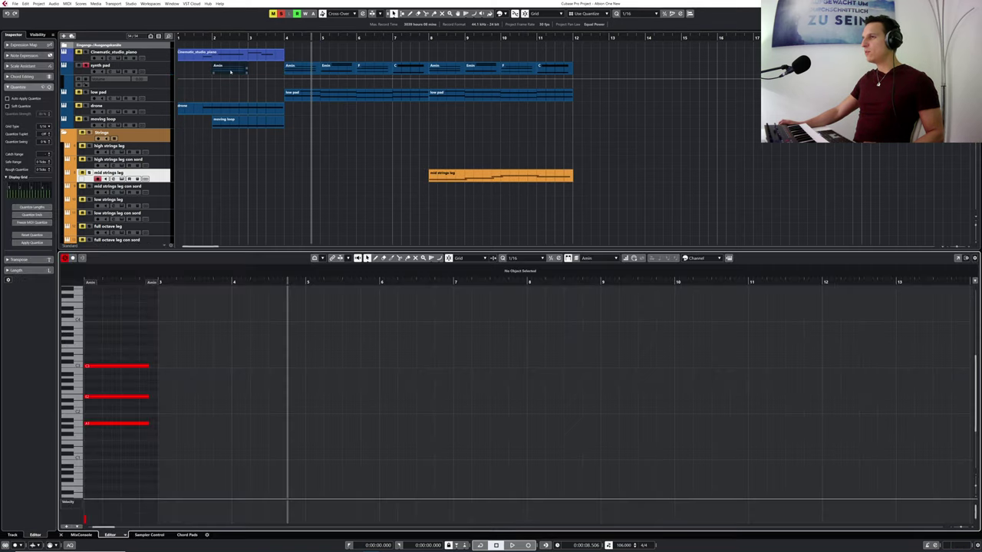
double_click(112, 366)
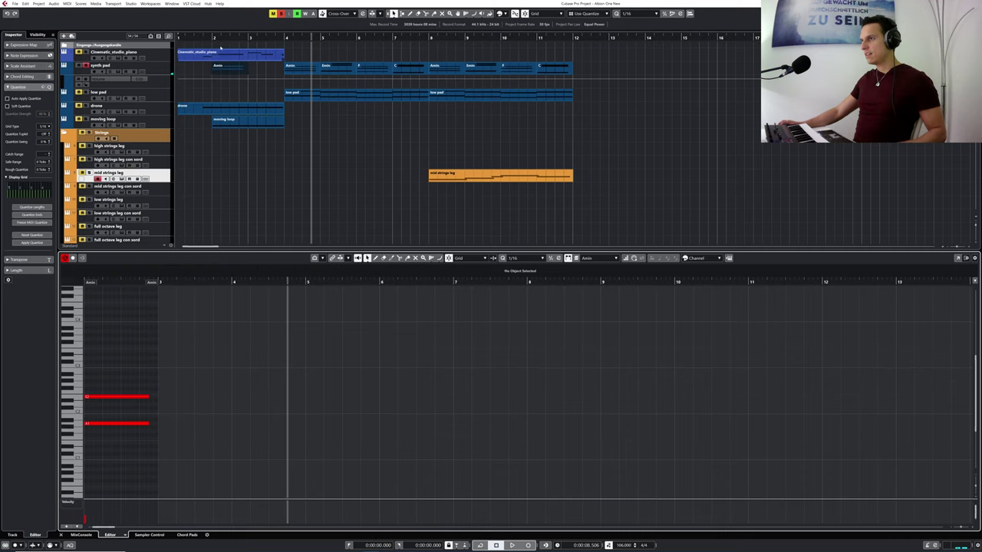
drag(212, 39, 196, 45)
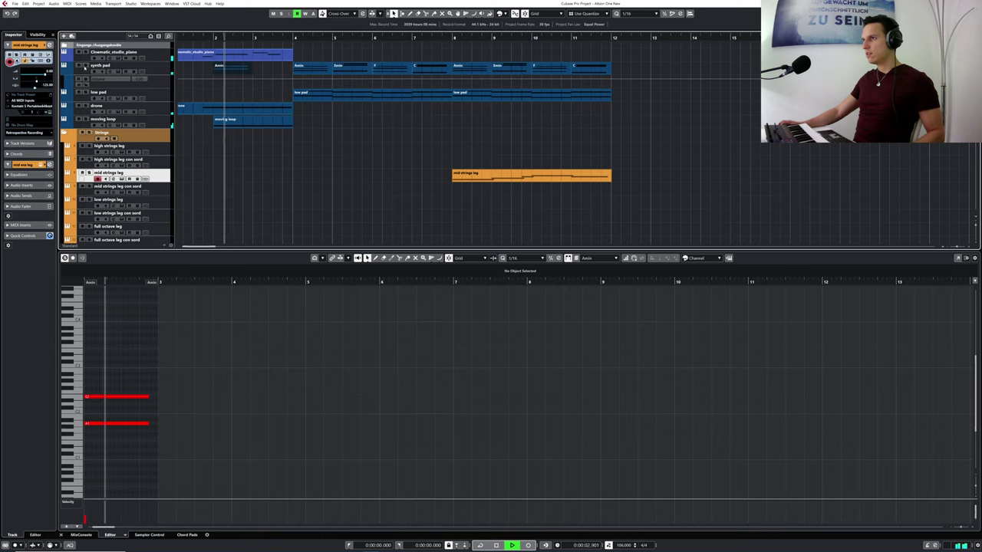
key(space)
- Try reducing the copied pad chord to a C1 and C2 octave, and play it from before bar 2
click(104, 396)
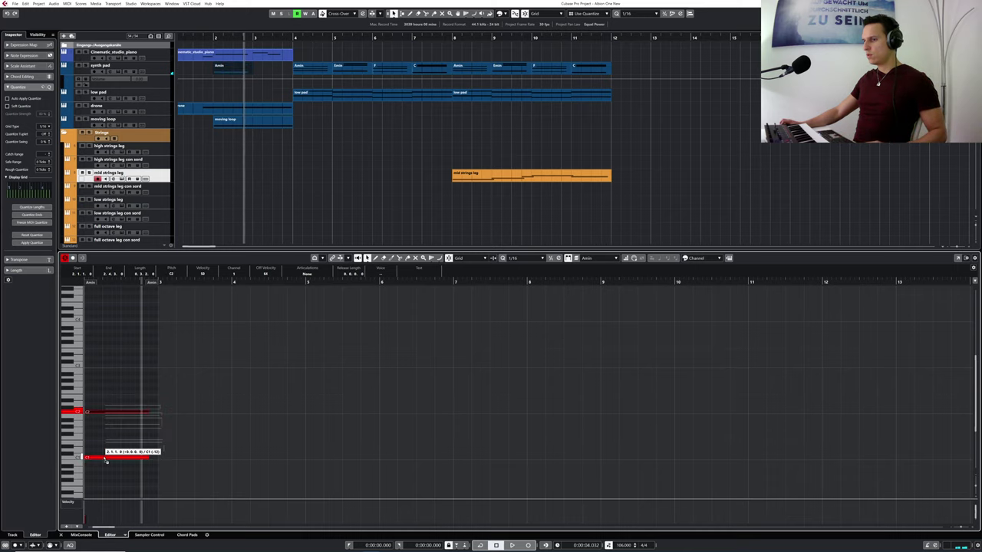
drag(107, 459, 105, 458)
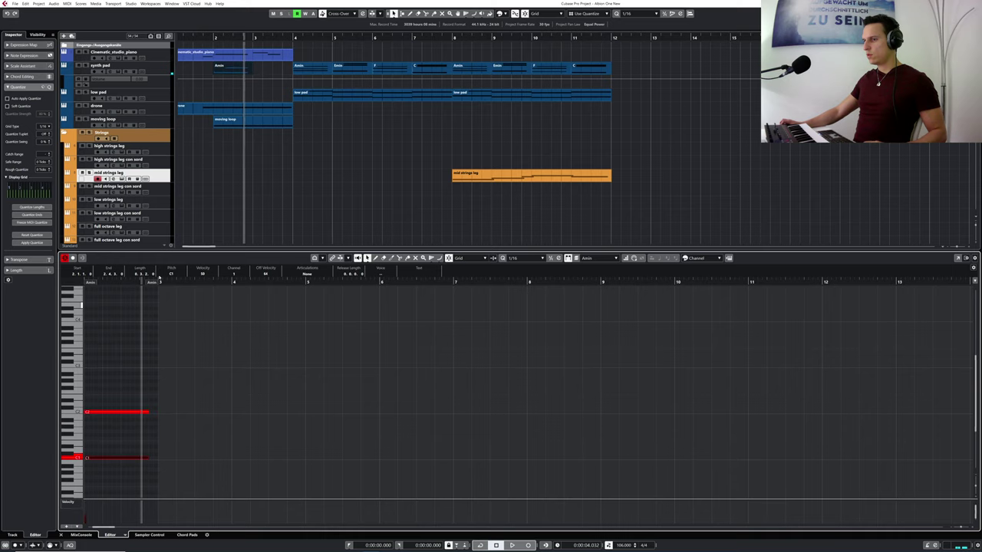
click(201, 39)
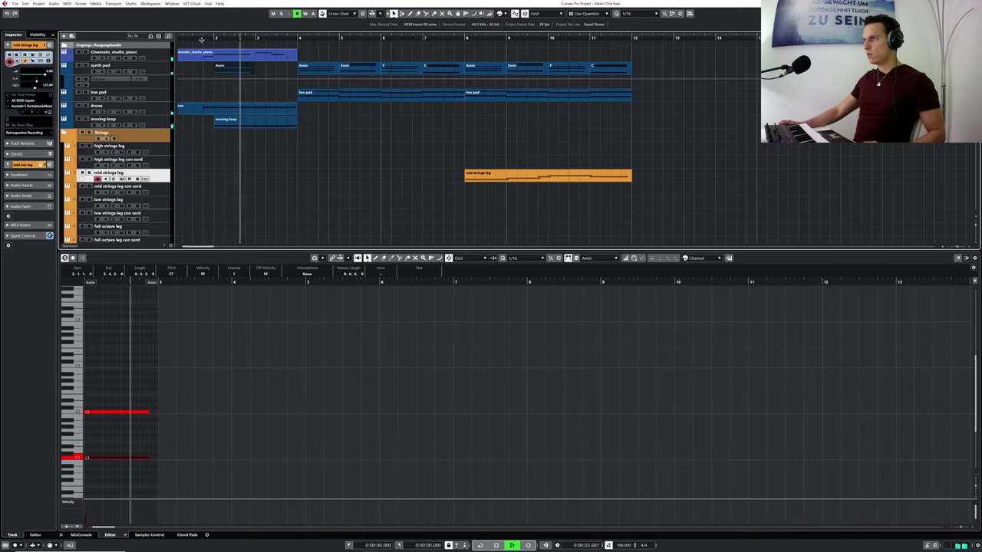
key(space)
- Try C3 in place of C1 in the copied pad part, play from bar 2, and remove C3 again
click(113, 458)
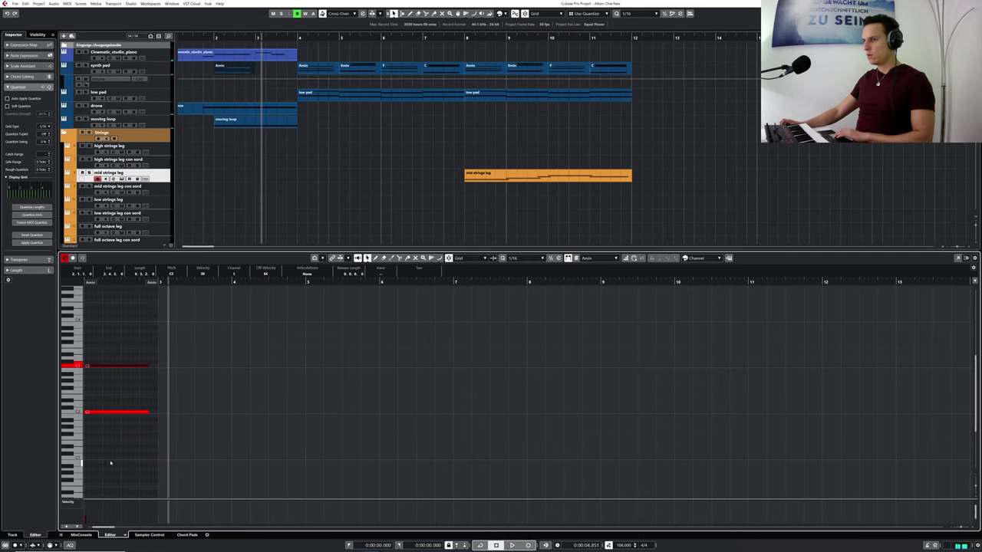
drag(114, 283, 83, 296)
key(space)
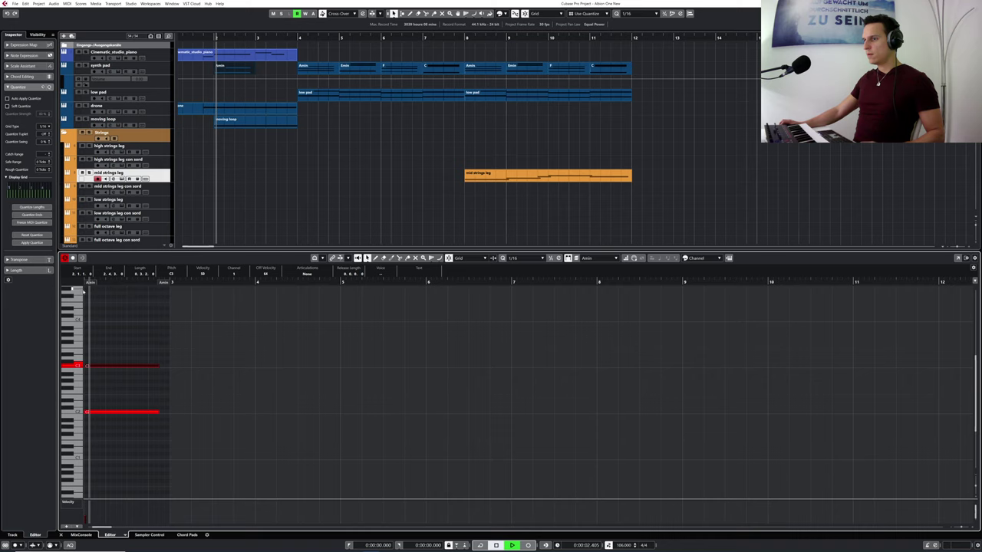
key(space)
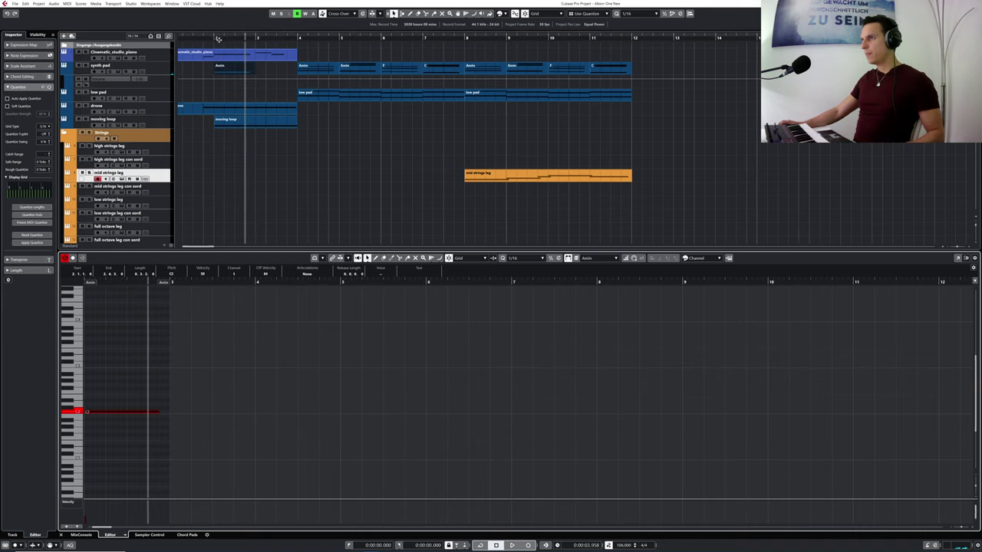
- Play the copied pad part with only C2 from before bar 2, and delete the part
drag(219, 38, 208, 39)
key(space)
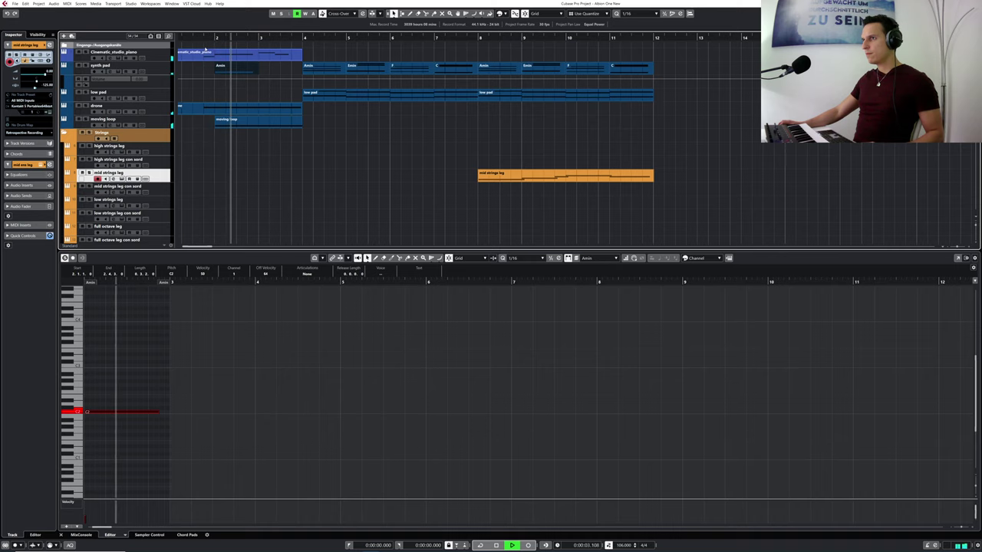
key(space)
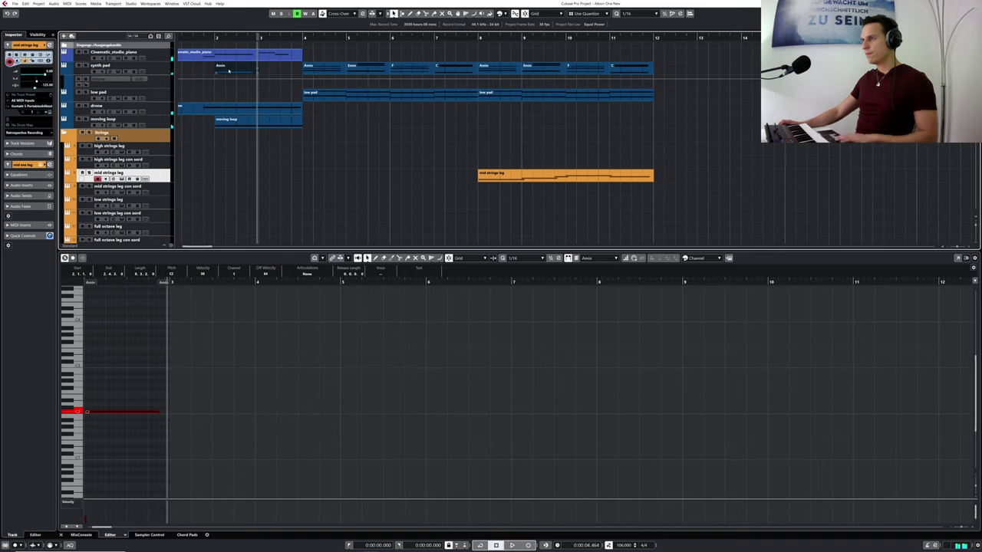
key(Delete)
- Play the arrangement again from before bar 4 and hide the note editor
drag(208, 38, 283, 79)
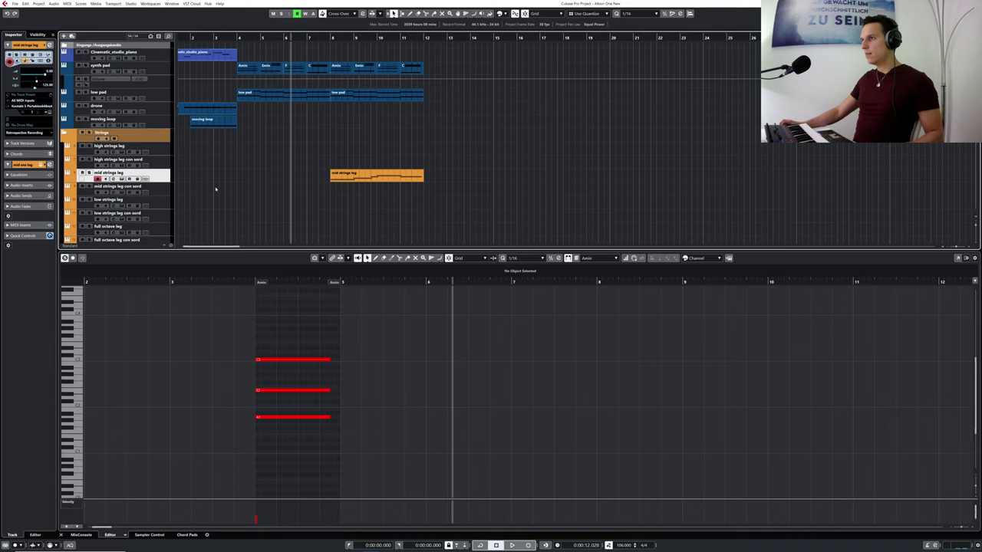
drag(231, 36, 220, 35)
key(space)
click(959, 14)
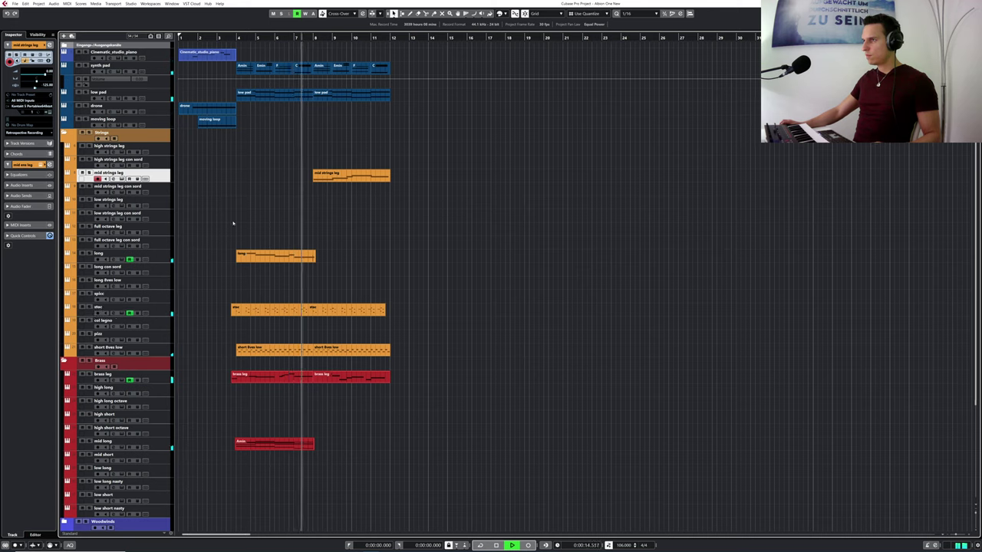
- Solo the low pad, open its two parts in the note editor, and select all notes in both octaves
click(87, 93)
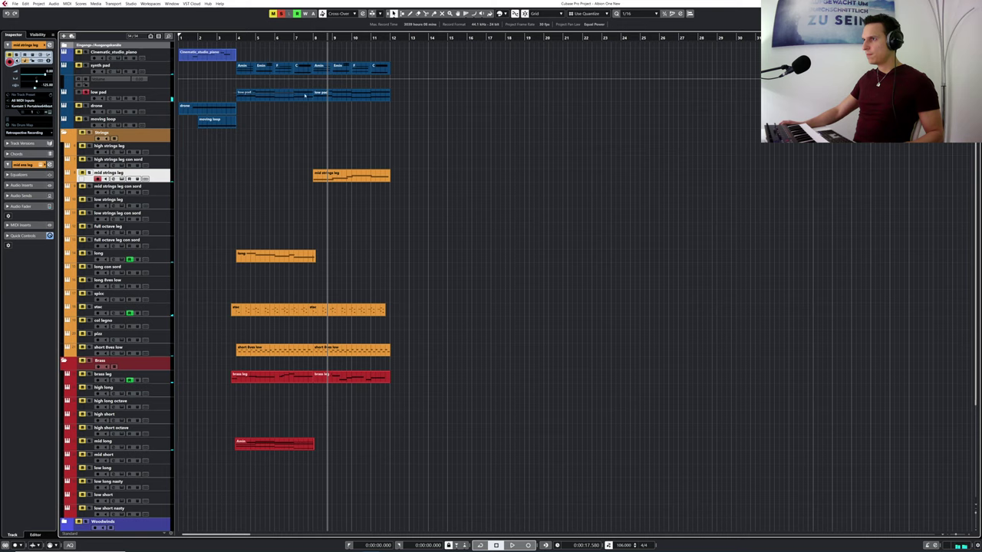
double_click(373, 97)
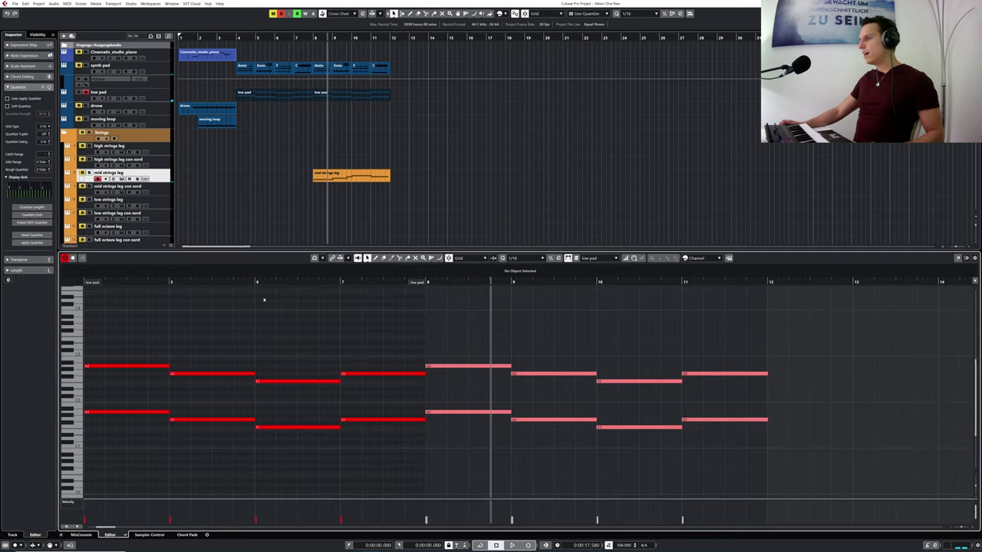
drag(154, 283, 154, 276)
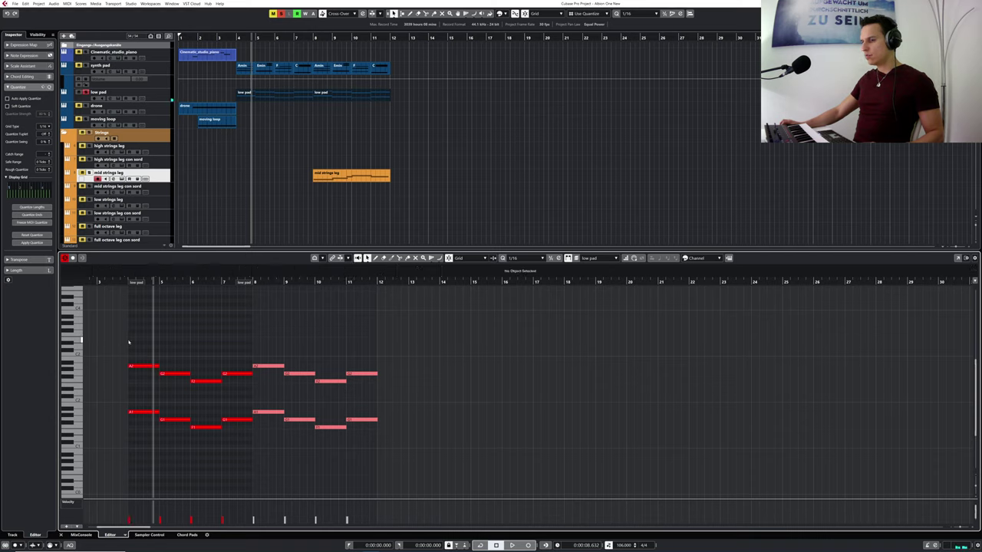
drag(174, 375, 375, 394)
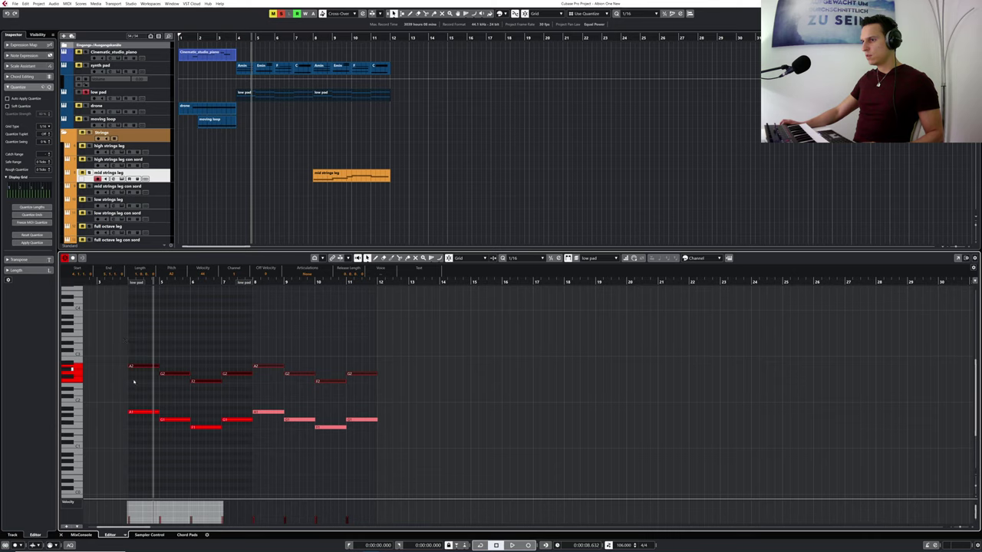
click(136, 414)
drag(126, 334, 463, 448)
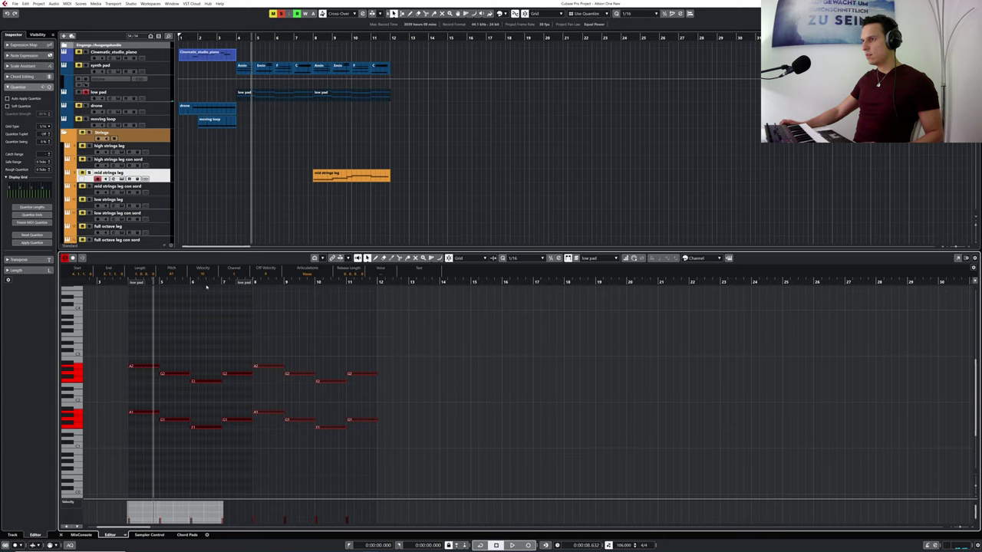
- Play the soloed low pad with its instrument window open, turn solo off, and close the window
key(space)
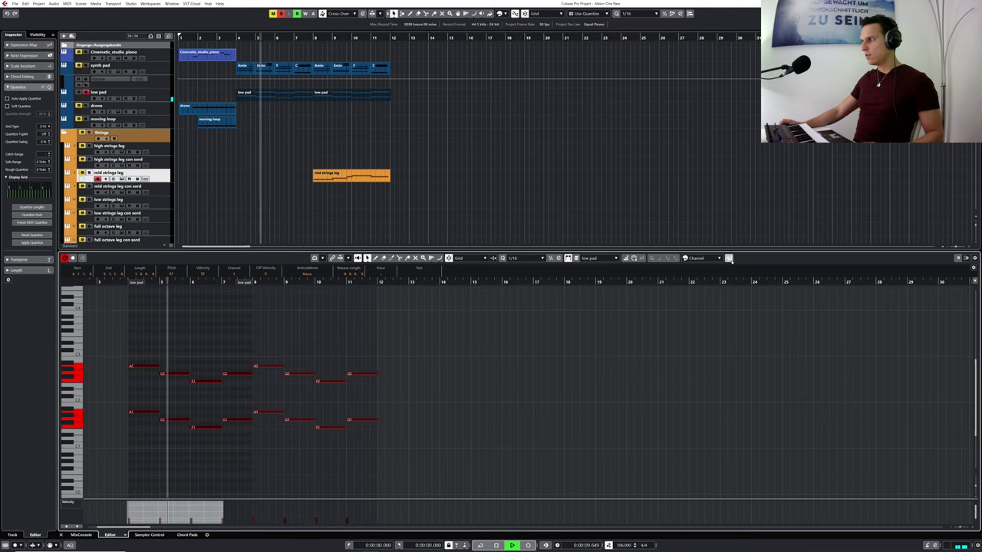
click(569, 258)
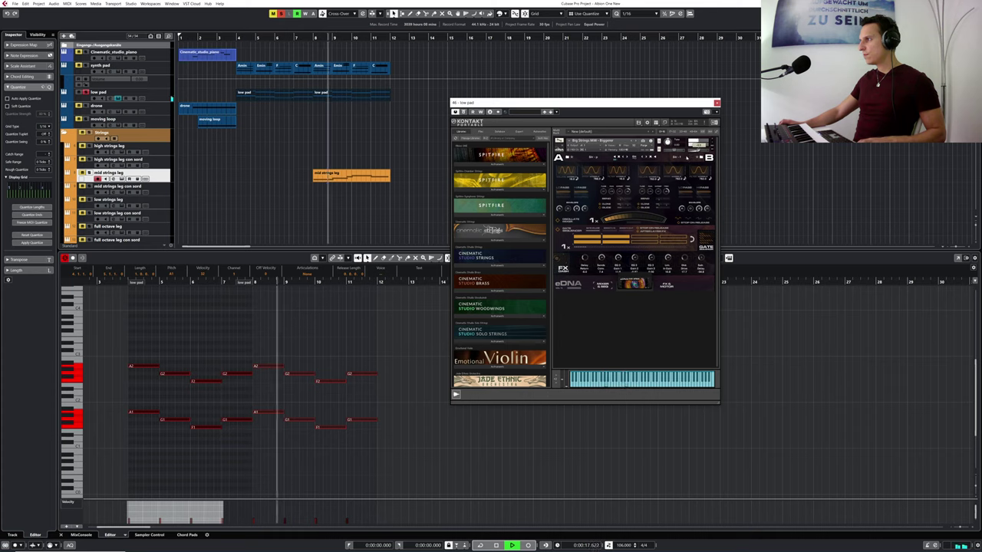
key(space)
drag(233, 40, 211, 40)
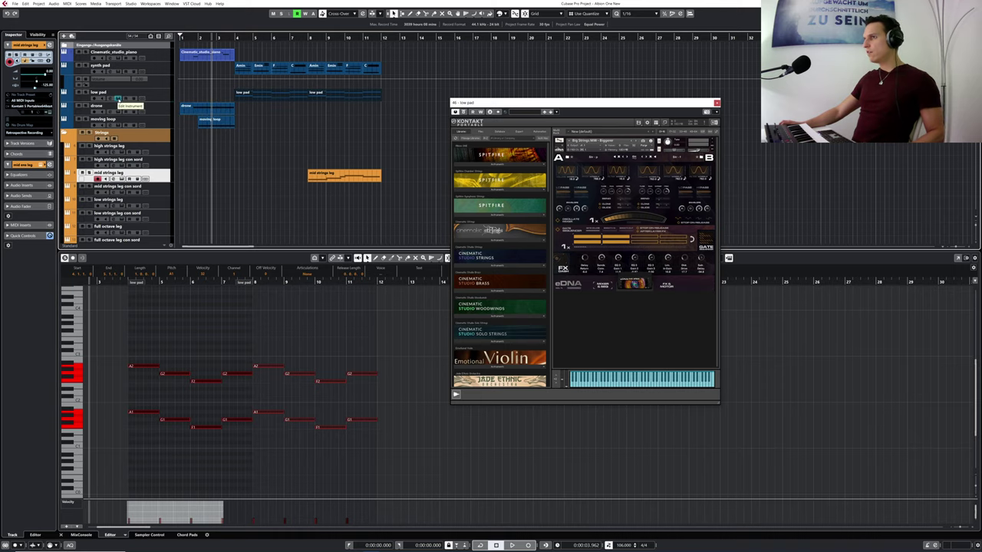
click(118, 99)
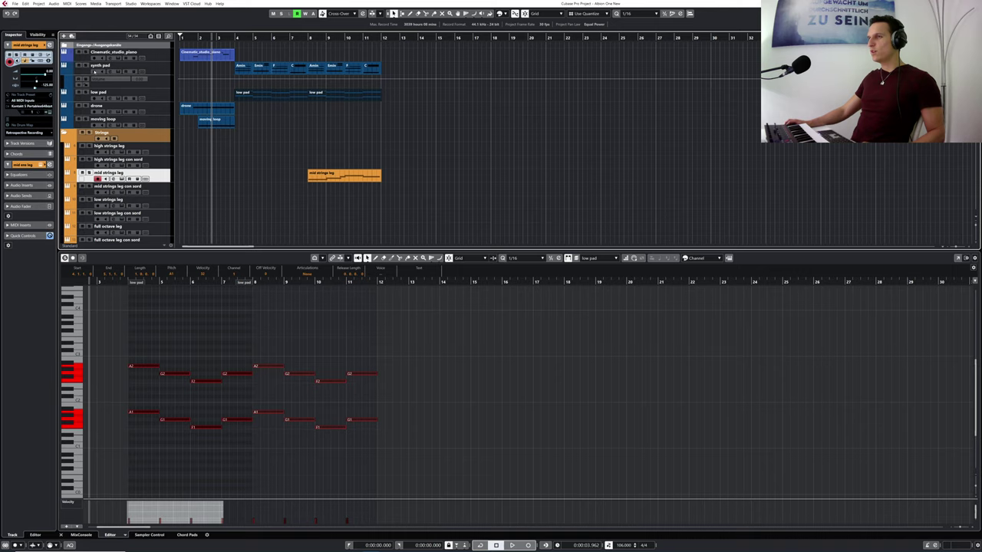
- Hide the synth pad's automation lane, and compare the playing mix with the synth pad muted, unmuted and soloed
scroll(406, 141, down, 1)
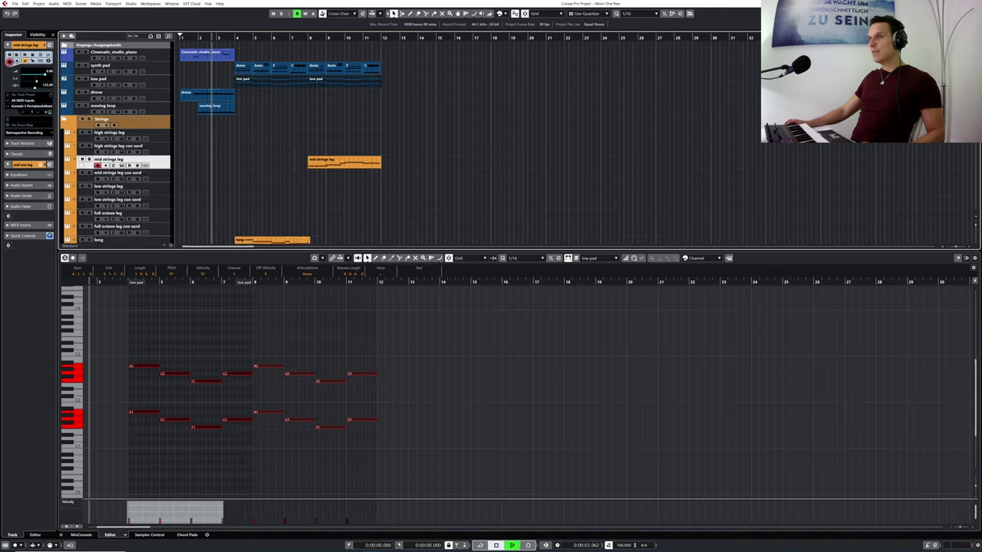
key(space)
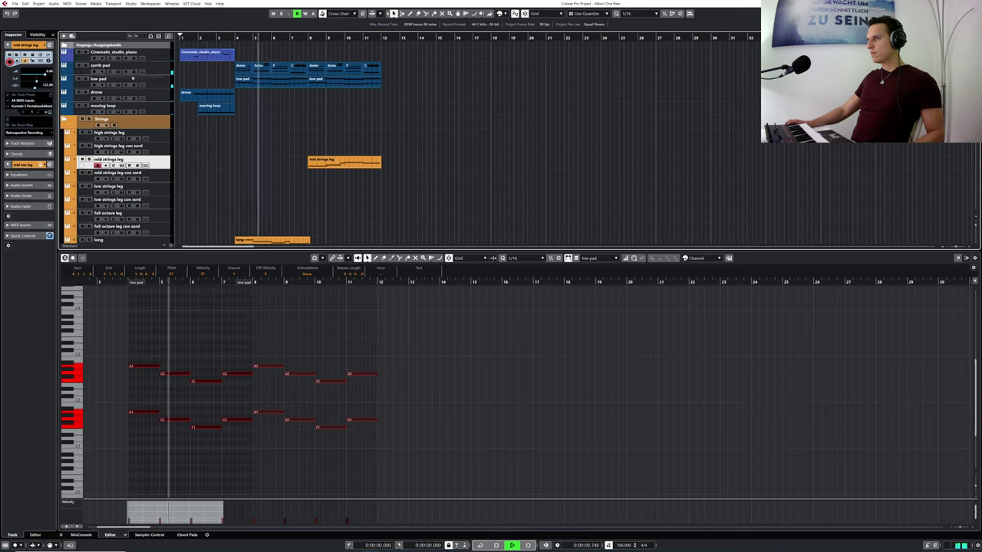
click(78, 66)
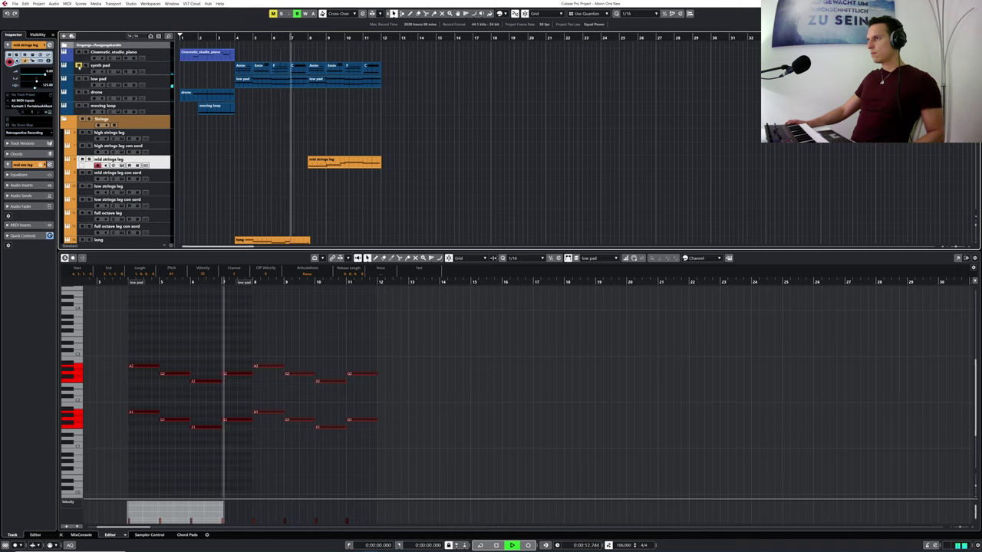
click(79, 66)
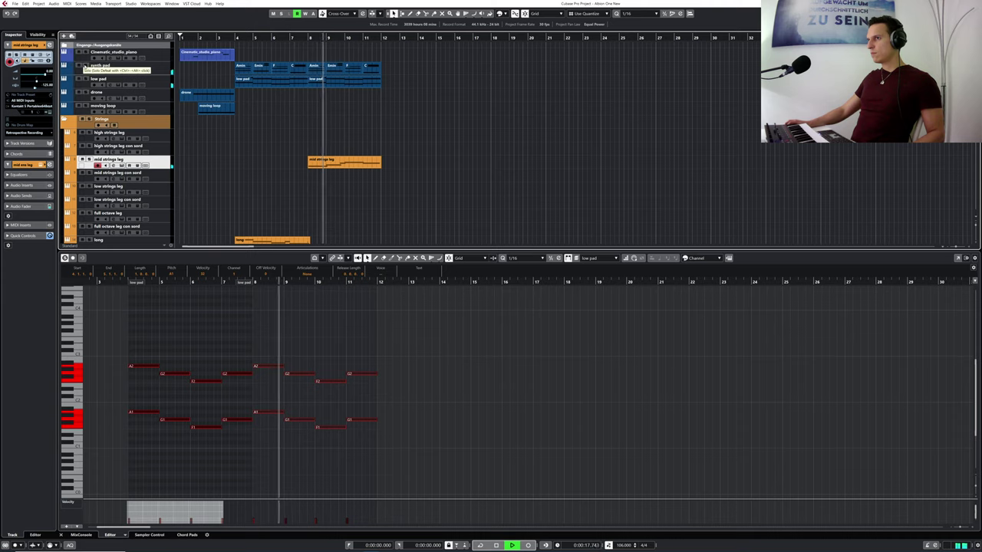
click(85, 66)
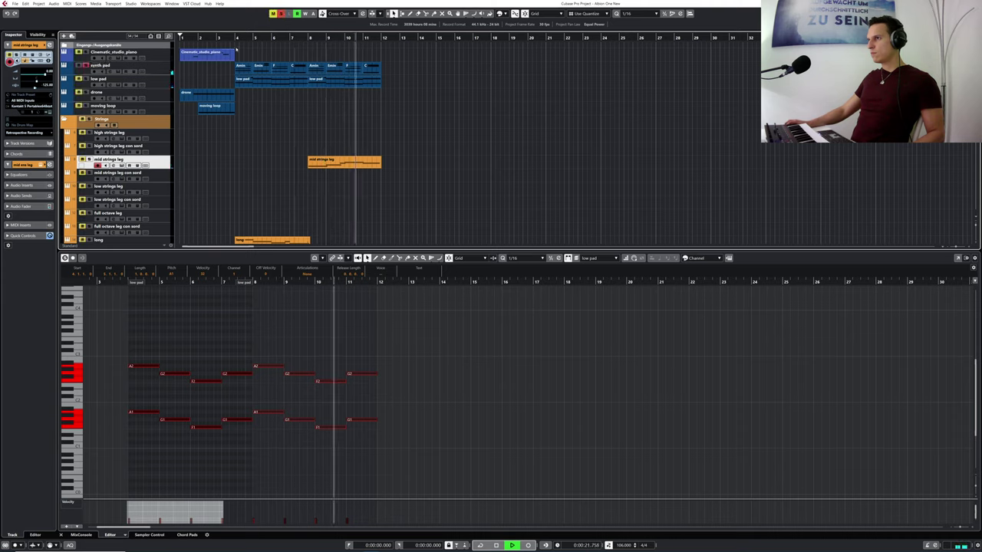
- Return the playhead to just before bar 4 and look through the strings, brass and percussion tracks
click(233, 38)
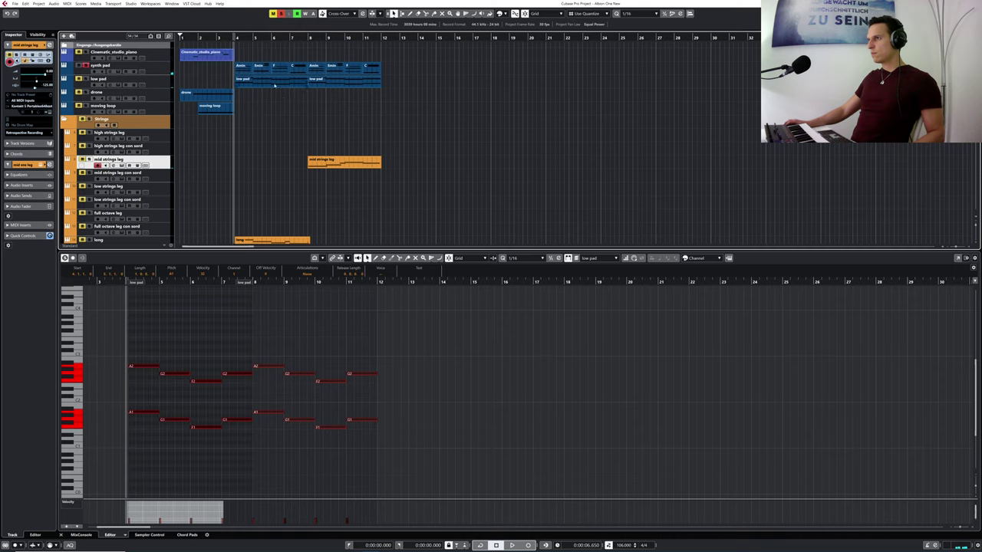
scroll(289, 105, down, 8)
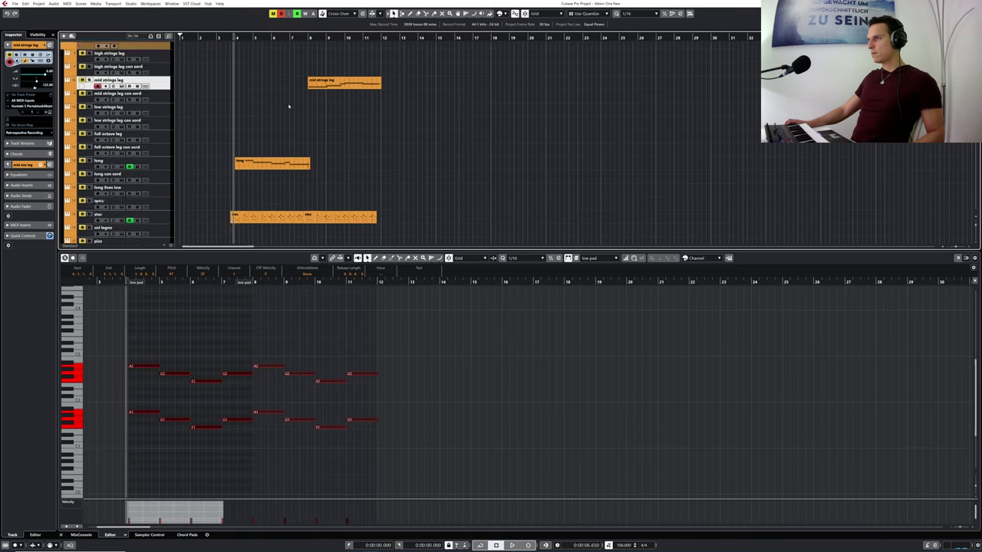
scroll(295, 121, down, 10)
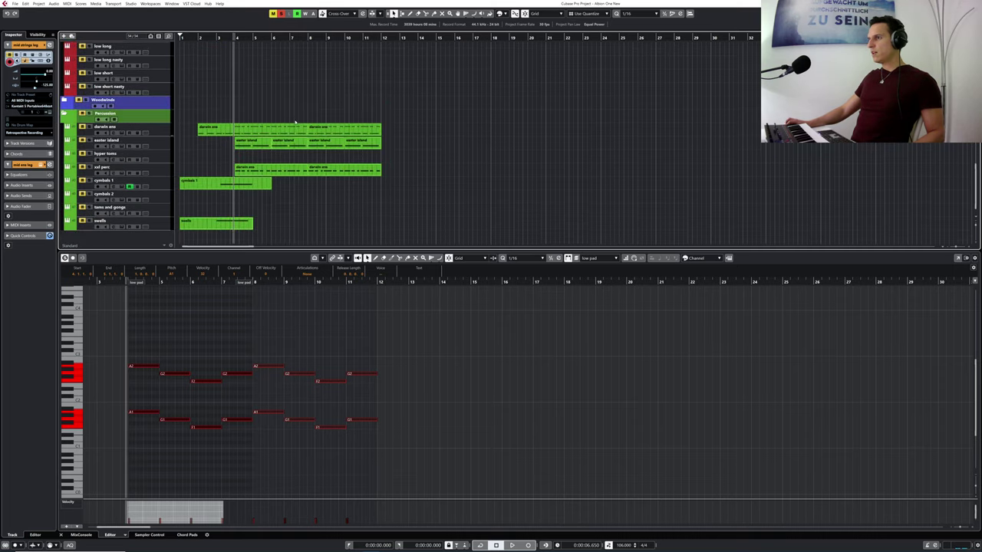
scroll(296, 134, up, 10)
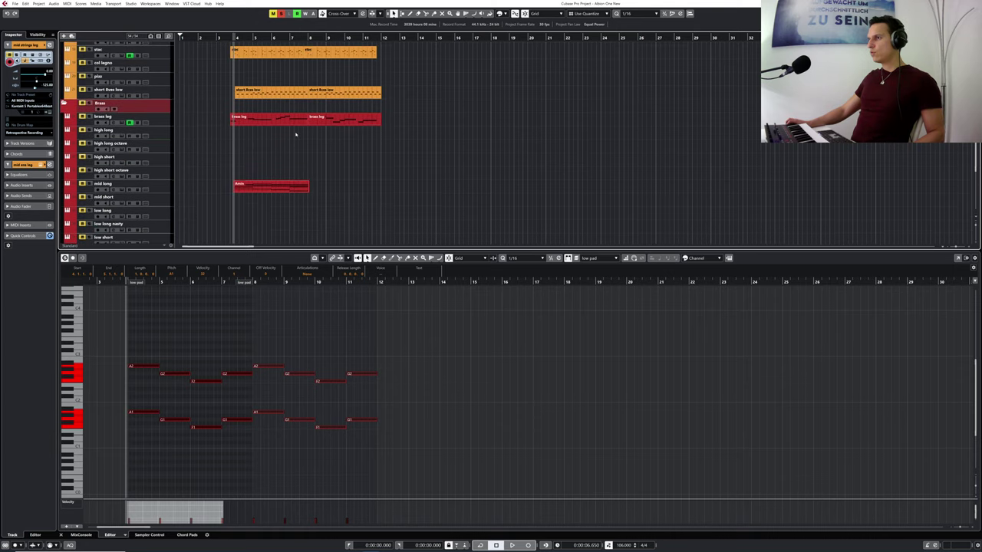
- Show the mid long brass part in the note editor together with the first synth pad parts
scroll(295, 135, up, 3)
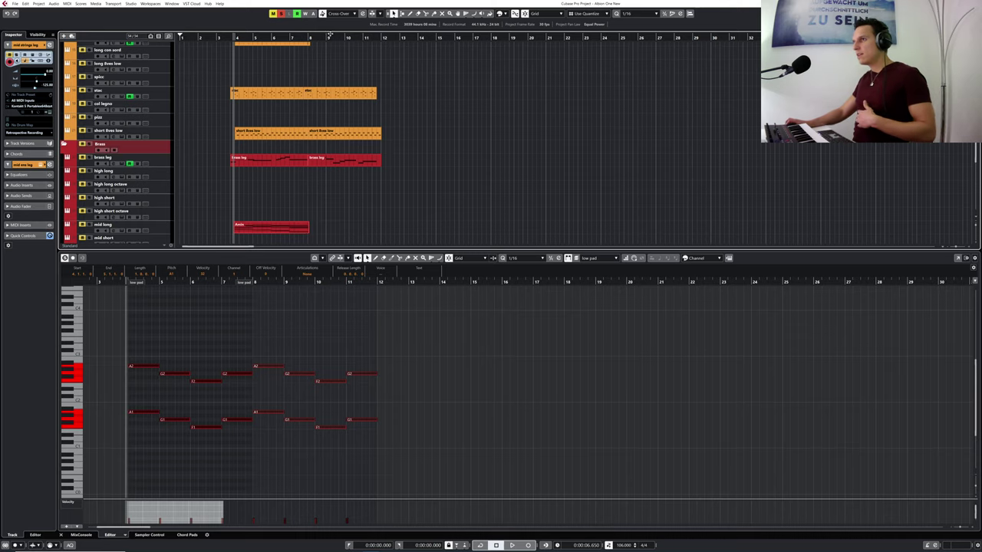
click(261, 227)
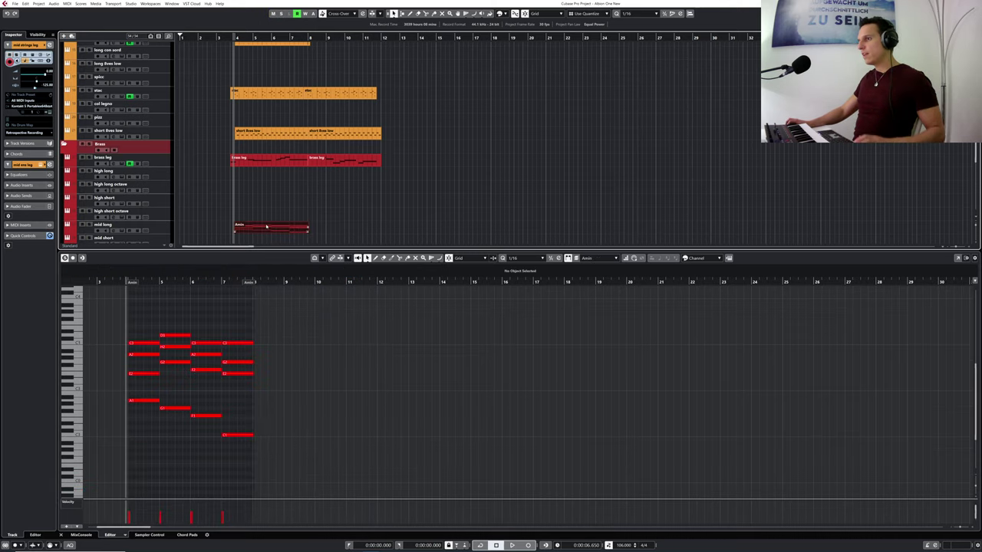
click(247, 228)
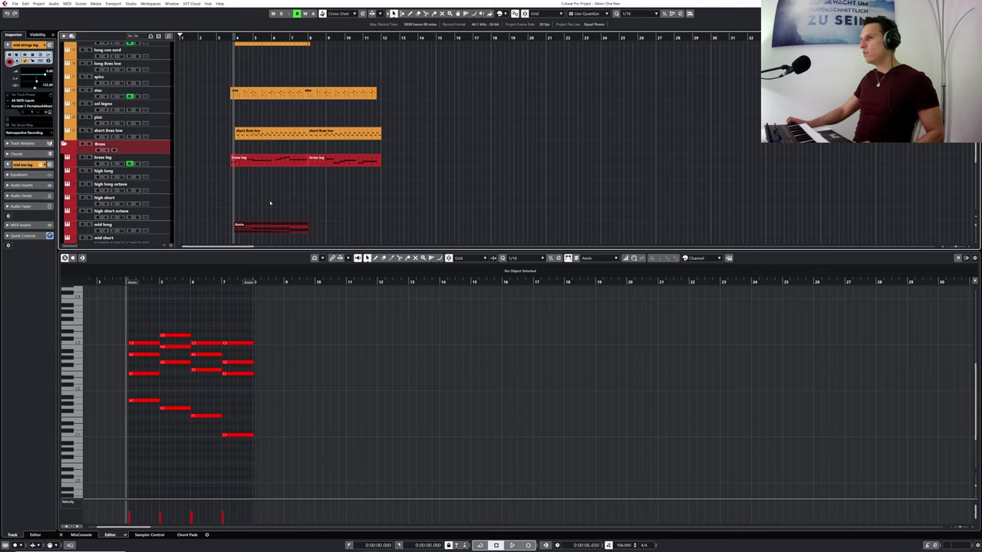
scroll(270, 202, up, 10)
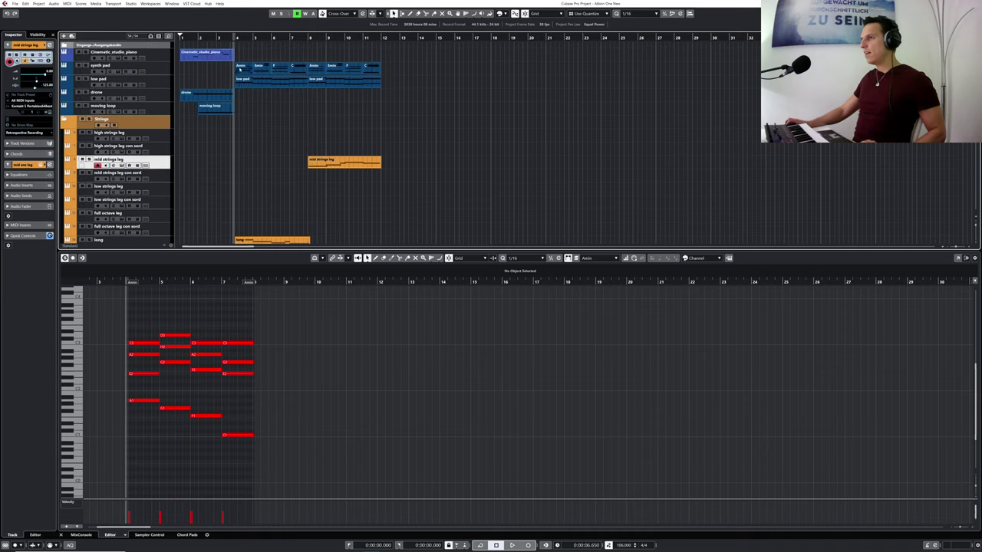
drag(239, 59, 303, 73)
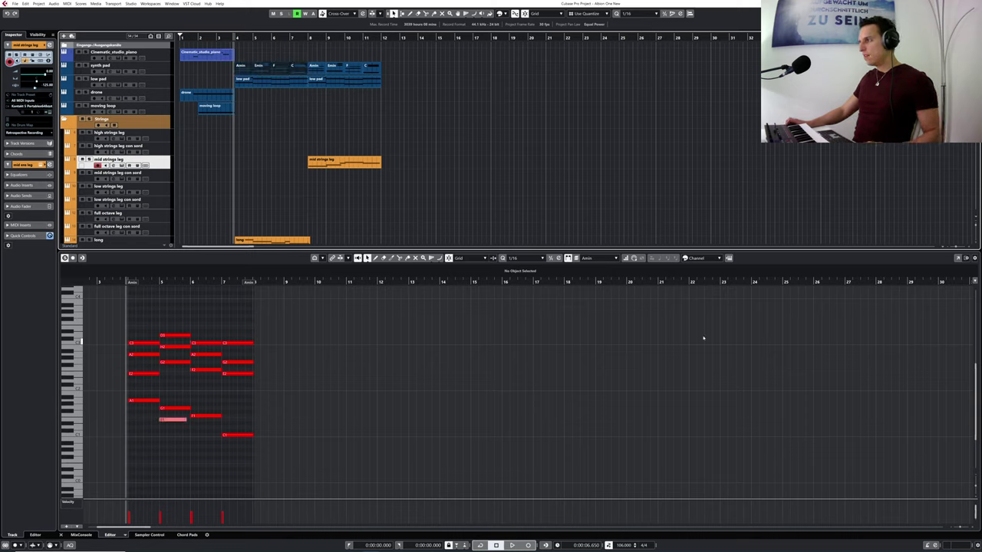
- Colour the notes by part and check the synth pad's E1 against the mid long brass's G1 in bar 5
click(693, 259)
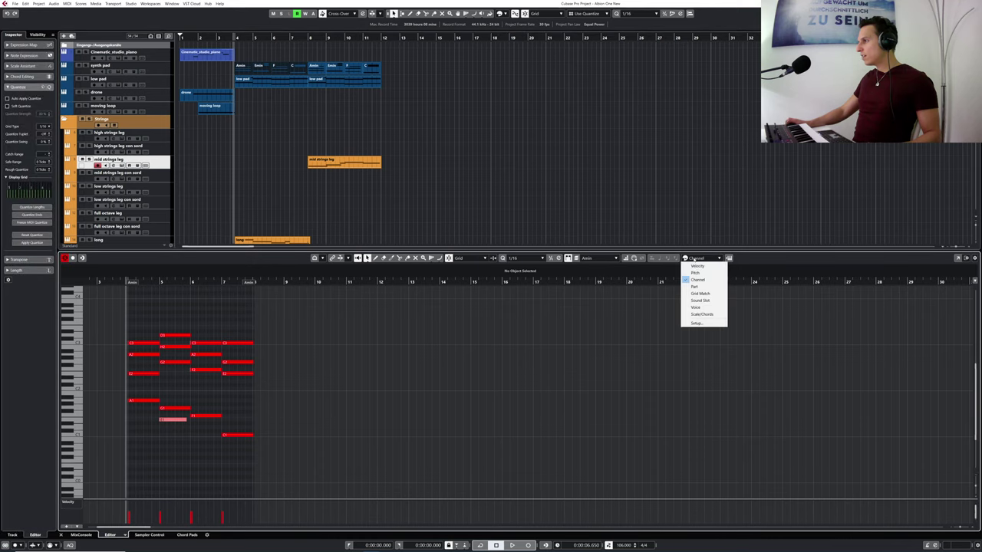
click(697, 287)
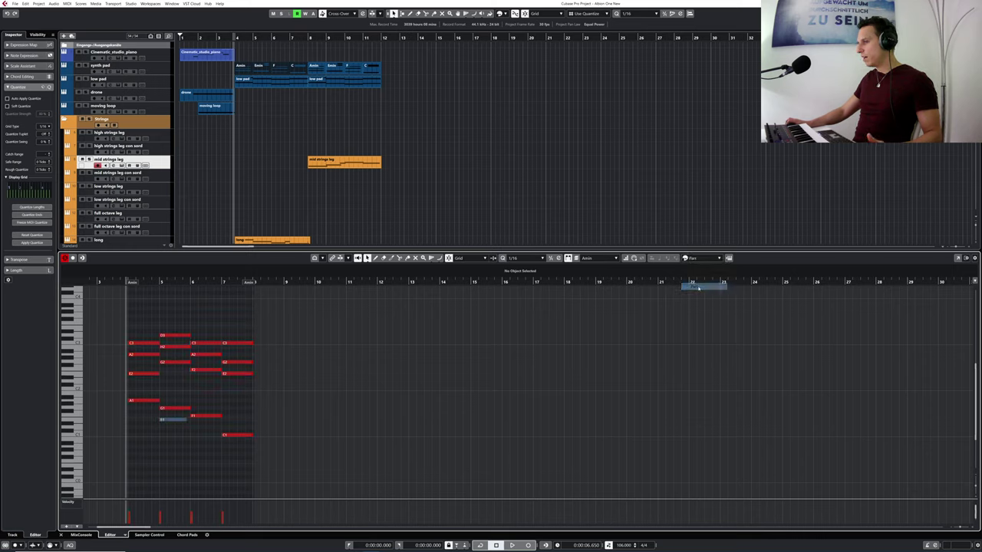
click(173, 421)
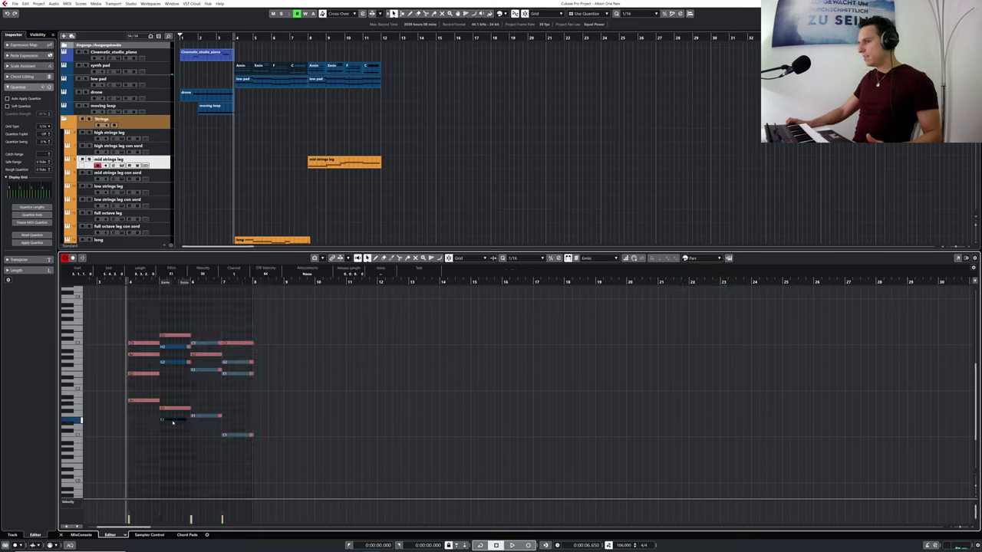
click(177, 409)
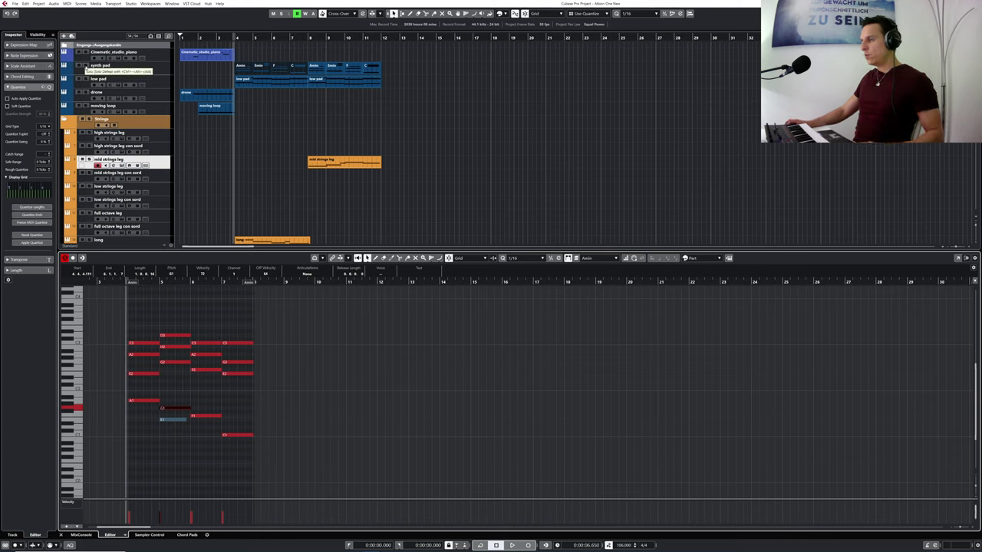
- Play the section from bar 4, soloing the synth pad and the mid long brass to compare them
click(85, 67)
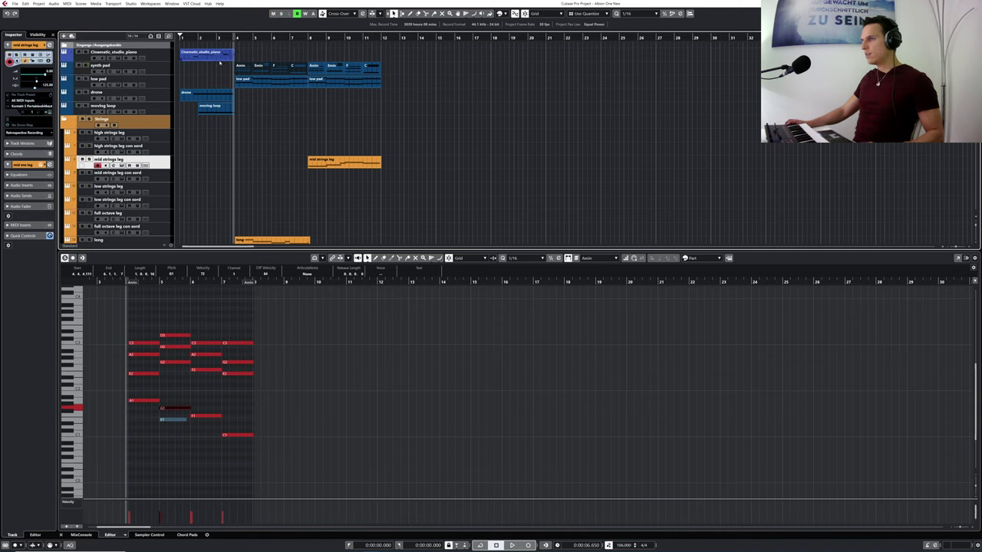
click(261, 66)
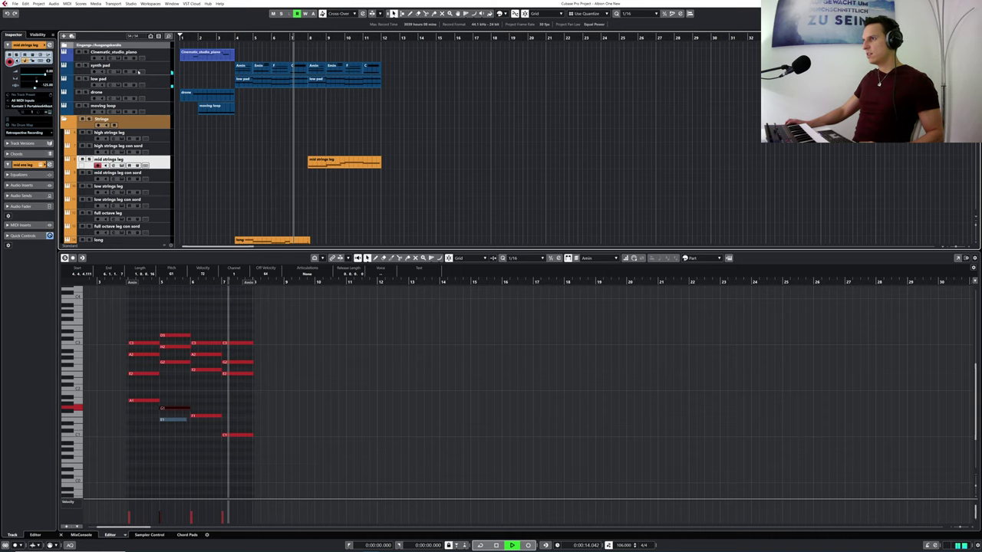
click(86, 66)
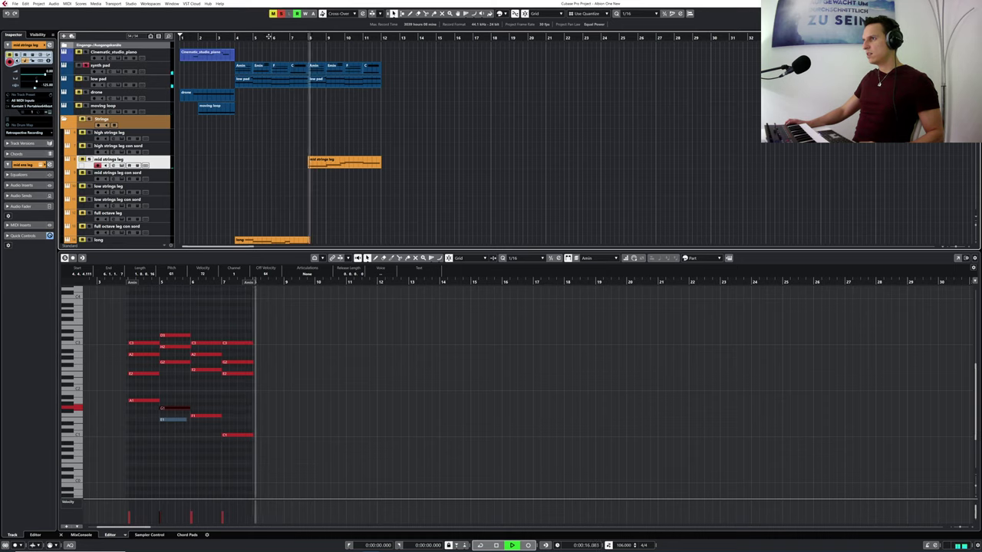
click(251, 37)
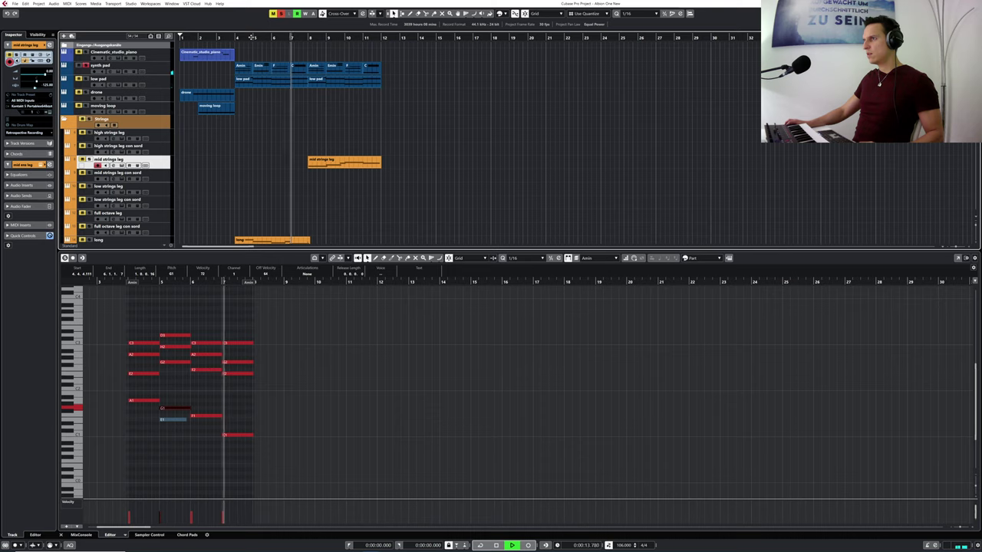
click(238, 37)
scroll(277, 131, down, 5)
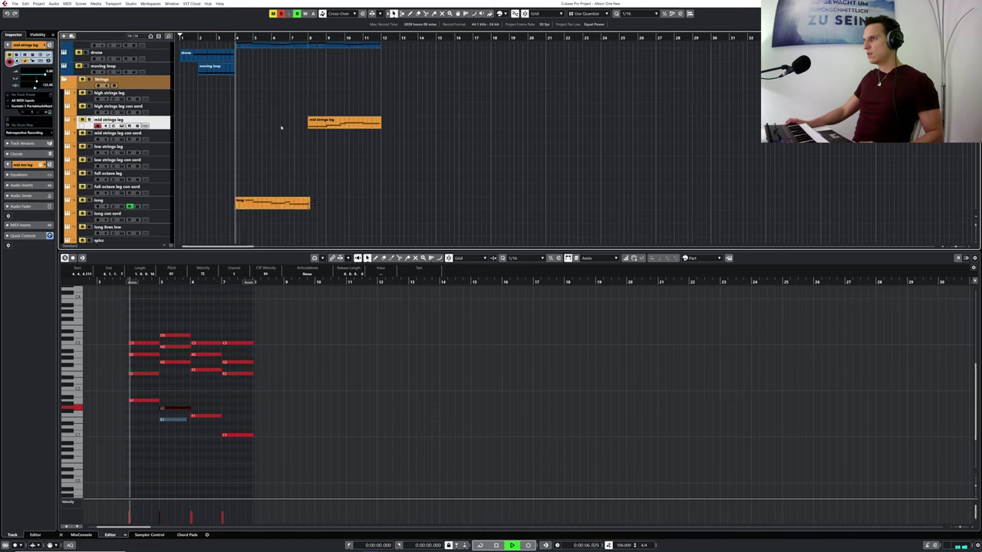
scroll(278, 131, down, 5)
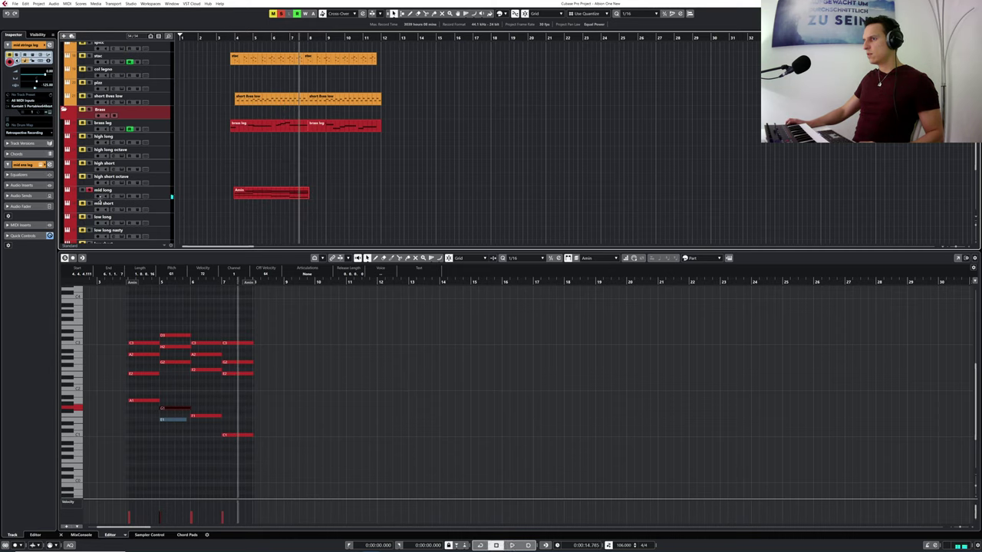
- Show the mid long brass track's automation lane and instrument window, and play it soloed from just before bar 4
click(67, 197)
click(119, 195)
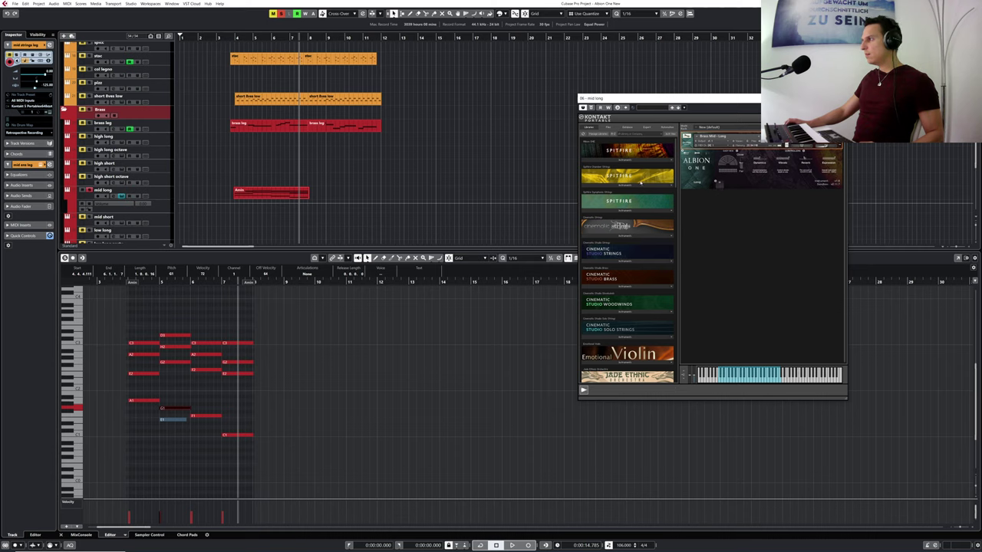
right_click(114, 205)
key(Escape)
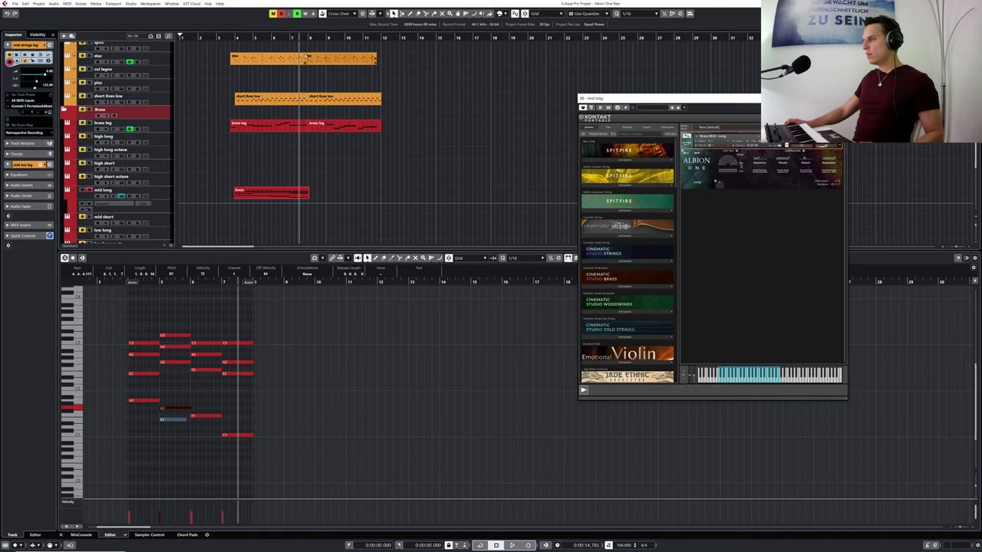
drag(236, 36, 229, 37)
key(space)
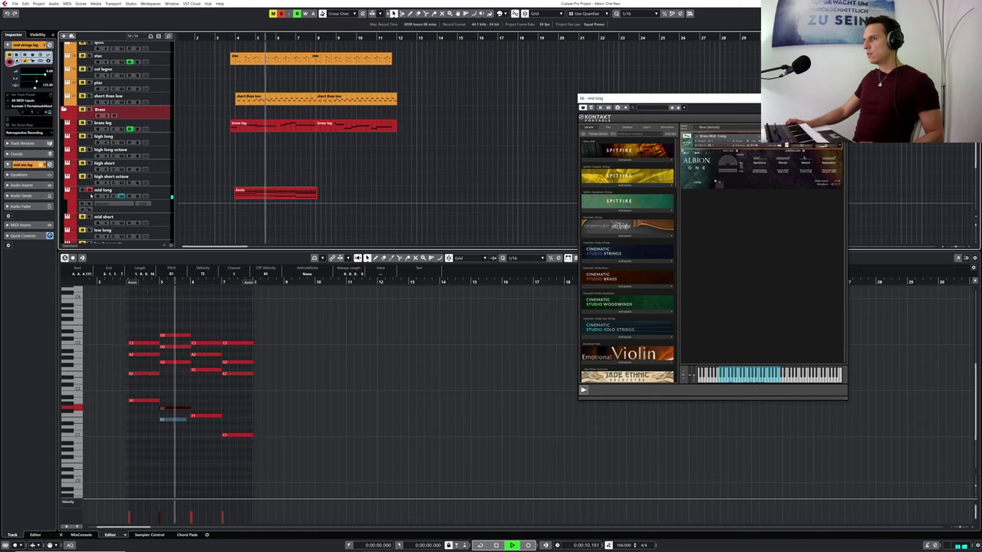
click(91, 196)
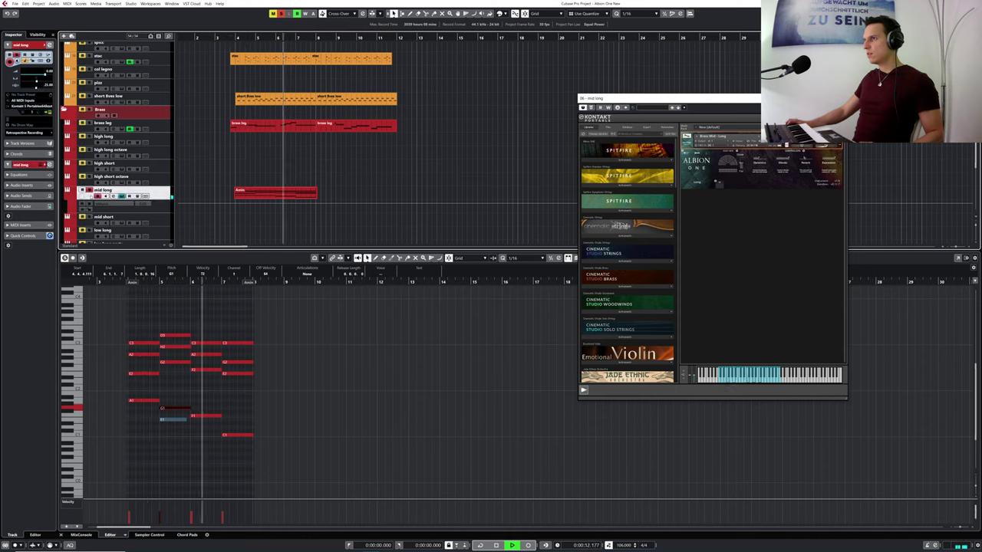
- Turn solo off, close the instrument window and note editor, and play the full mix with the synth pad muted and unmuted
drag(214, 38, 198, 37)
key(s)
click(842, 98)
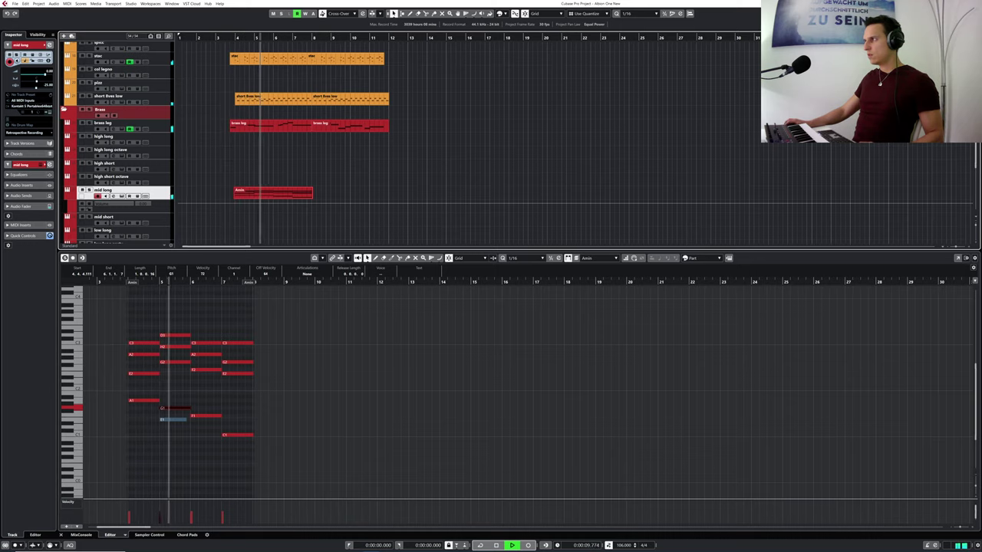
key(Return)
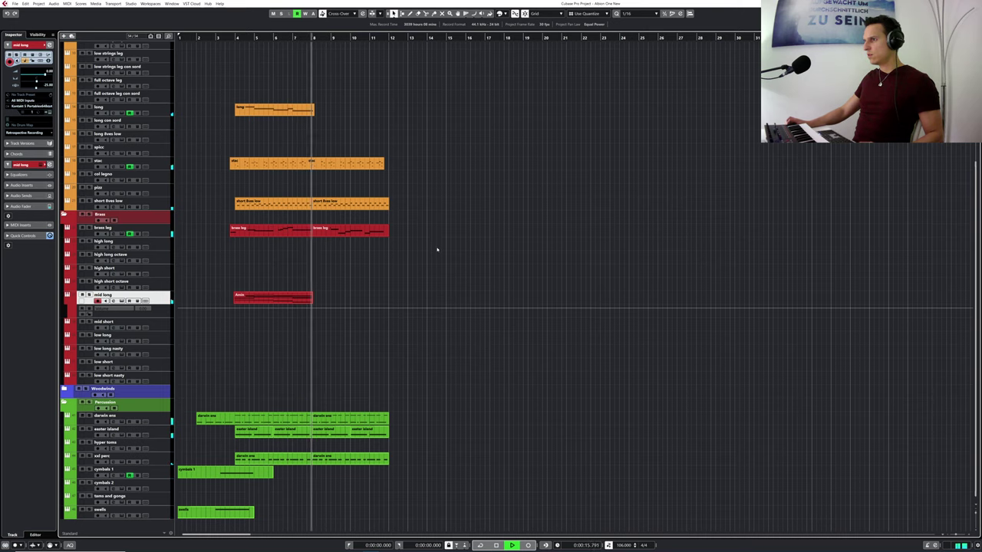
scroll(437, 249, up, 5)
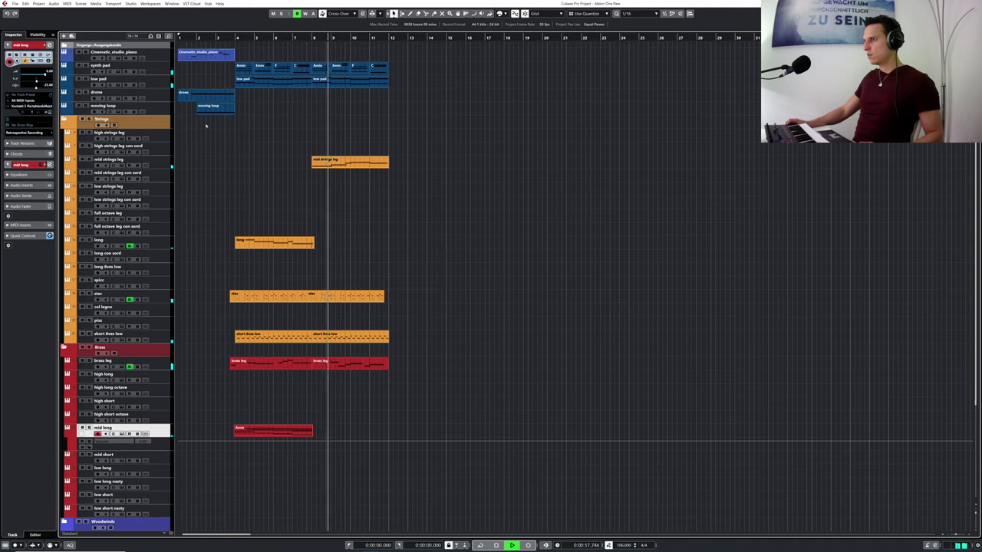
click(79, 65)
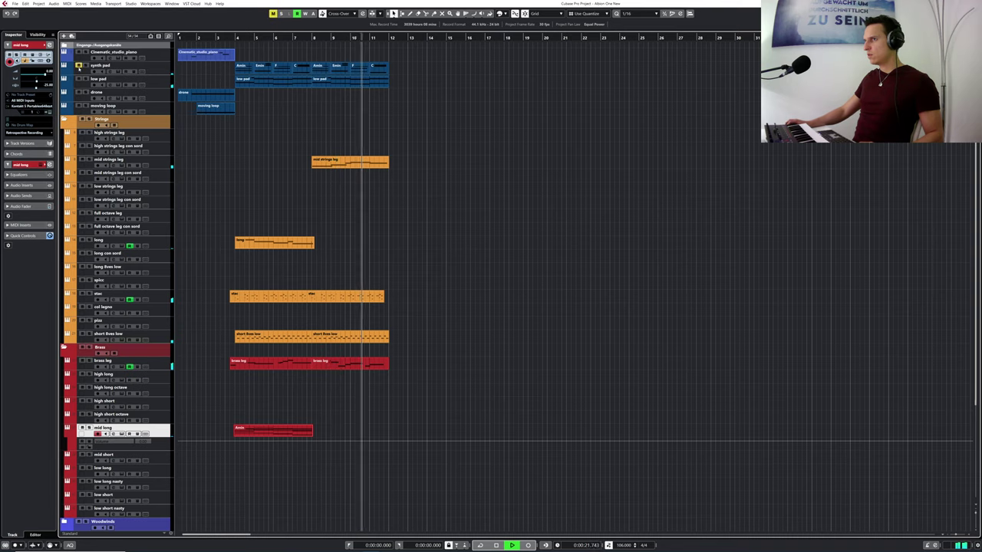
key(space)
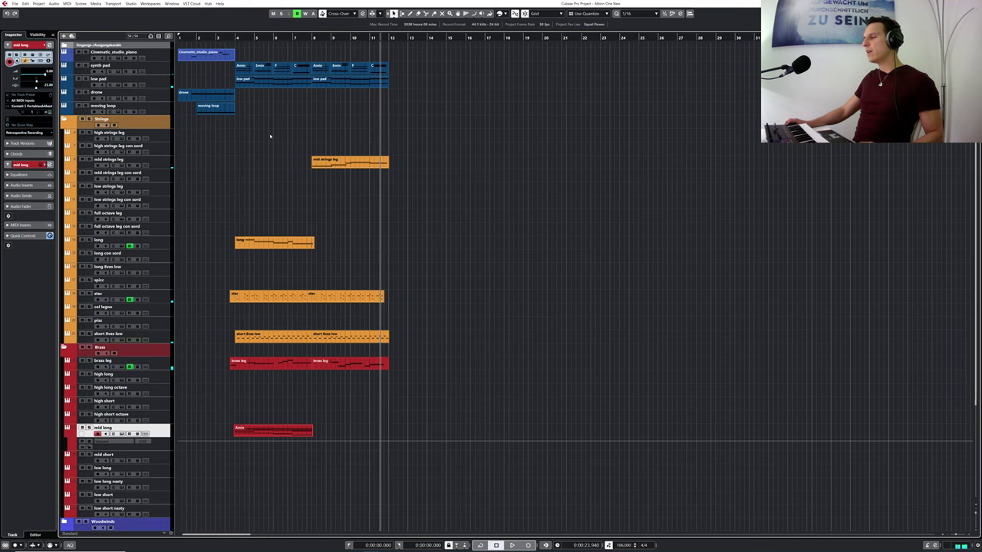
- Check the synth pad's instrument, open all its parts in the note editor, and select all their notes
scroll(270, 136, down, 5)
scroll(268, 147, up, 5)
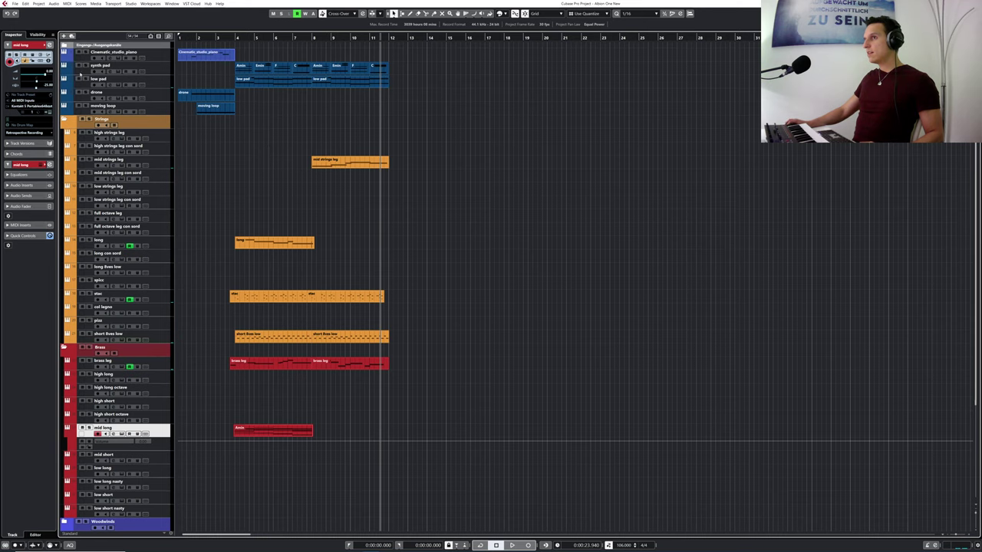
click(118, 71)
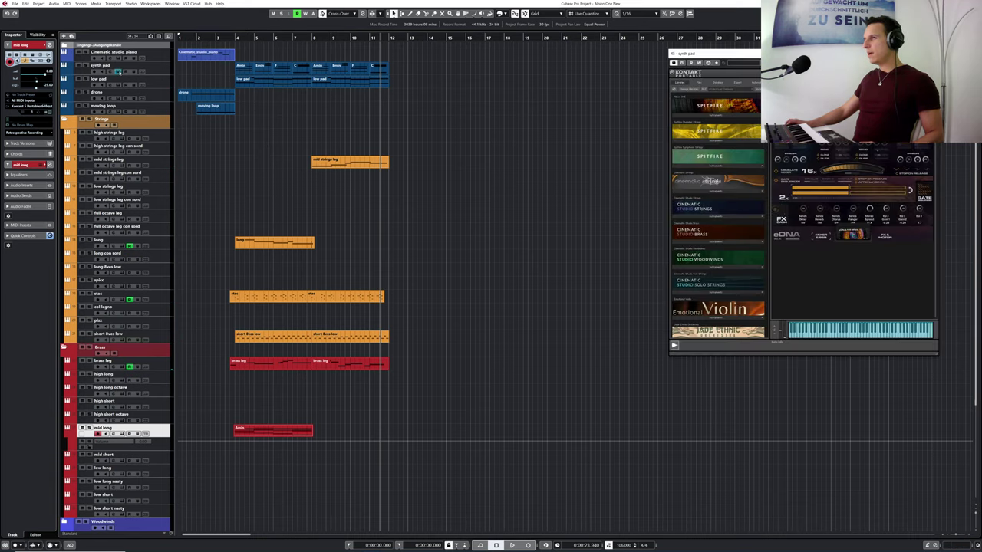
click(118, 71)
drag(211, 66, 401, 72)
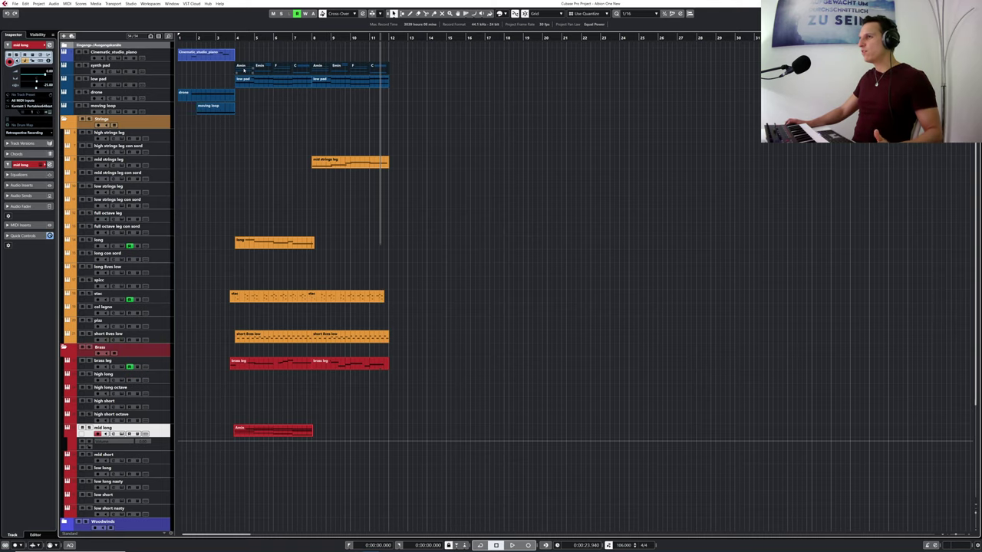
double_click(244, 69)
drag(145, 281, 114, 281)
drag(102, 341, 233, 441)
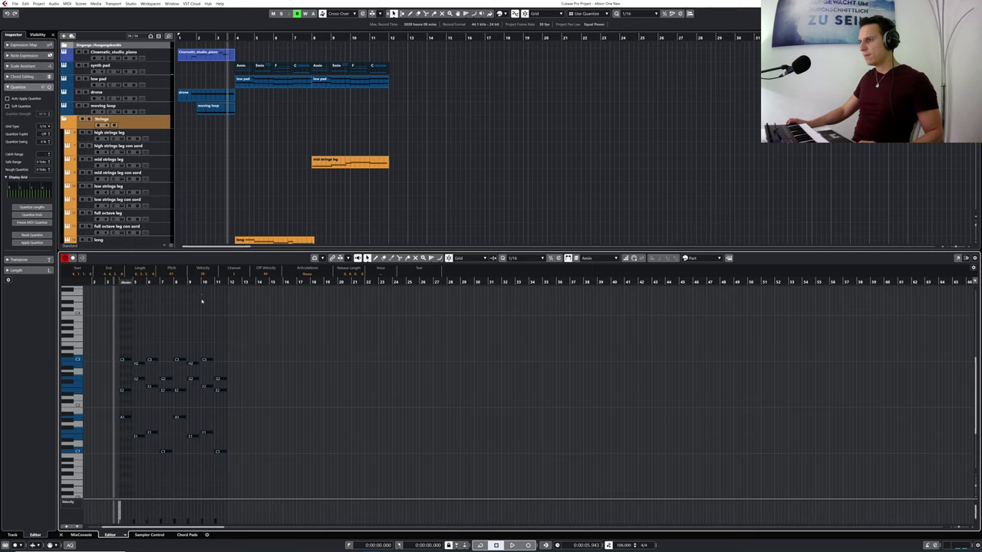
- Play the mix from the intro into the main section, with the synth pad track selected, and stop after bar 8
key(space)
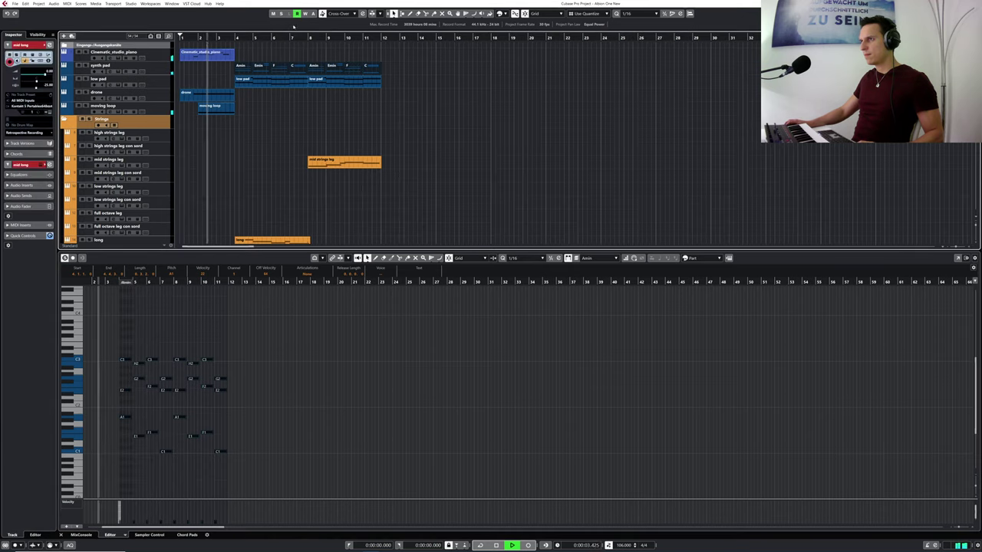
click(87, 72)
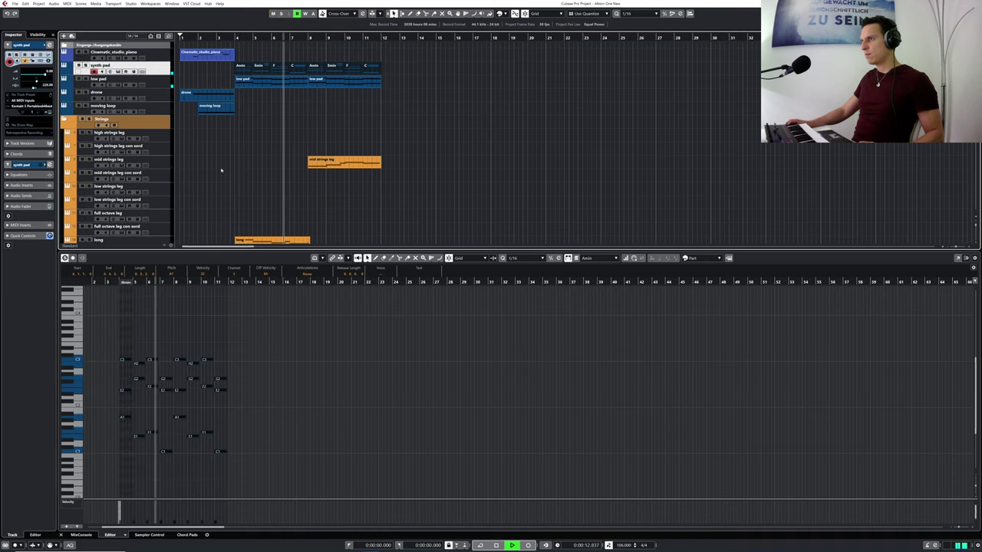
scroll(221, 170, down, 6)
scroll(221, 171, down, 5)
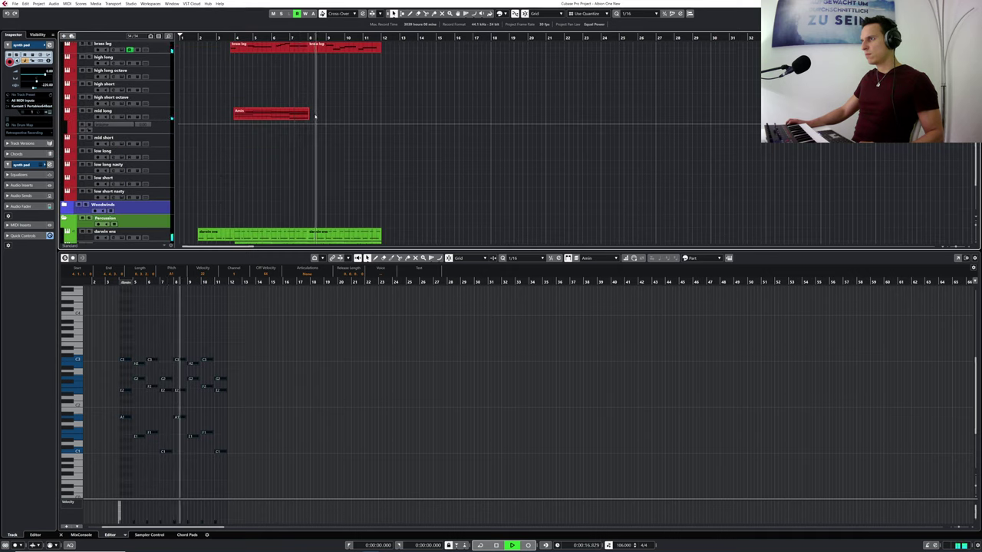
key(space)
- Open the mid long brass part and copy all its notes to bar 8, extending the chord progression to bar 12
click(277, 113)
drag(121, 344, 138, 414)
drag(154, 286, 182, 322)
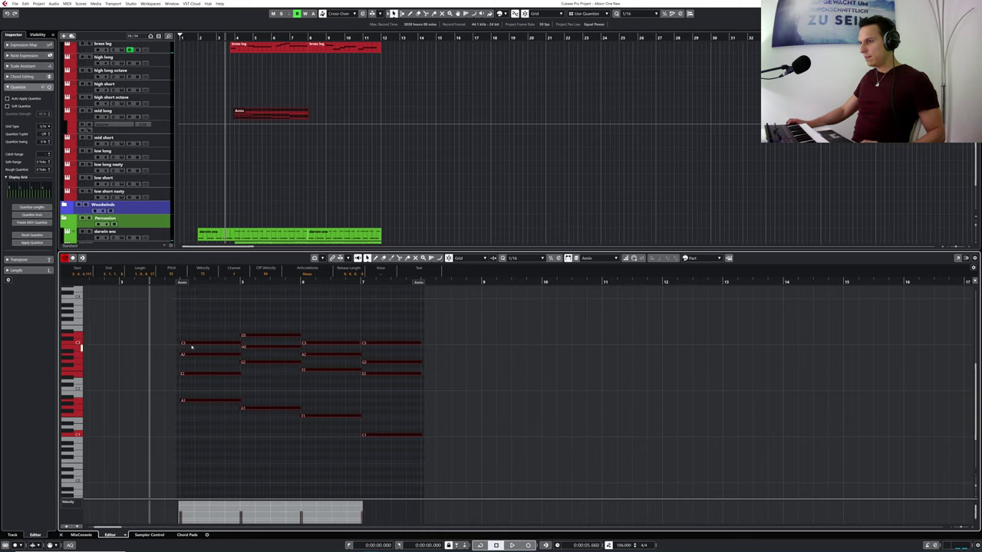
drag(191, 346, 432, 347)
click(413, 348)
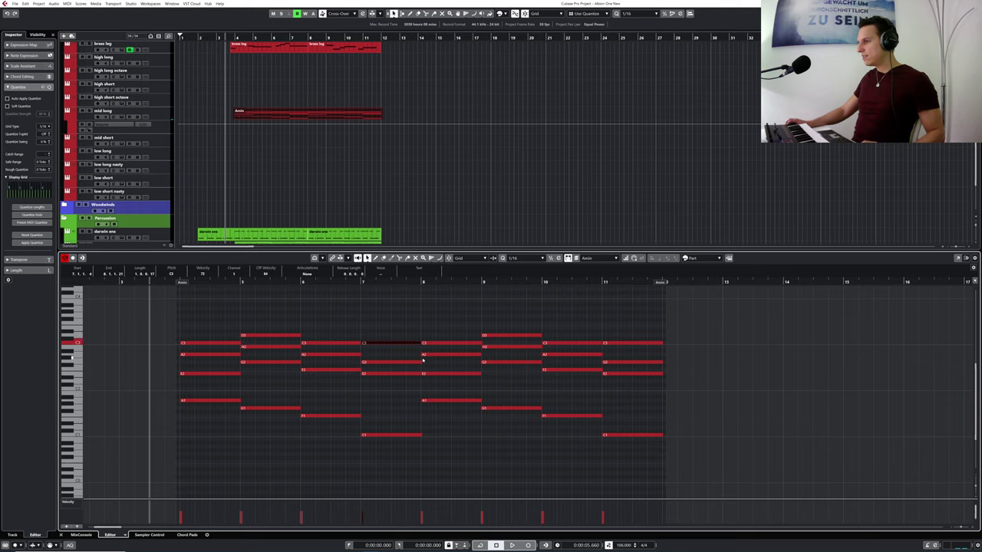
- Shorten the C3 and E2 notes of the mid long chord at bar 7 so they end just before bar 8
drag(417, 283, 416, 296)
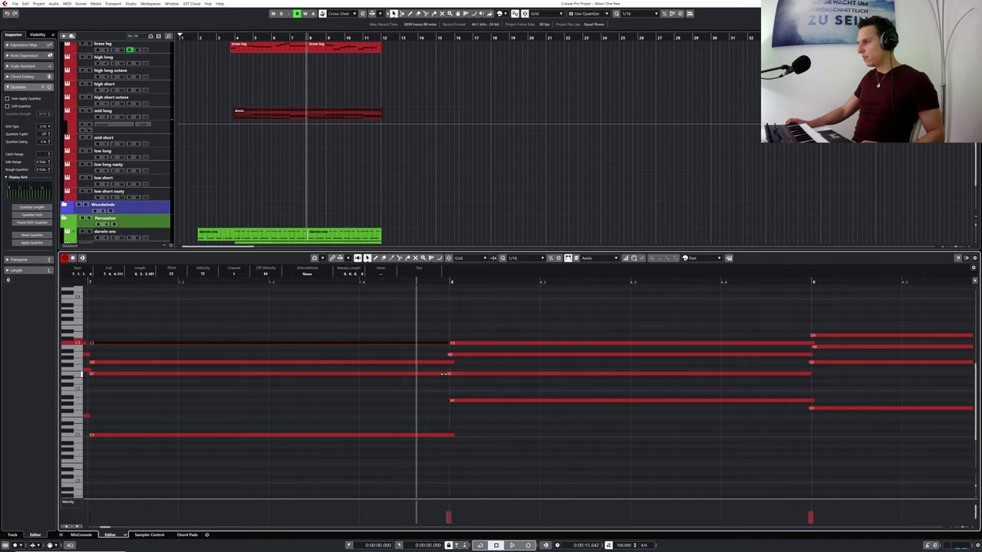
drag(444, 373, 444, 376)
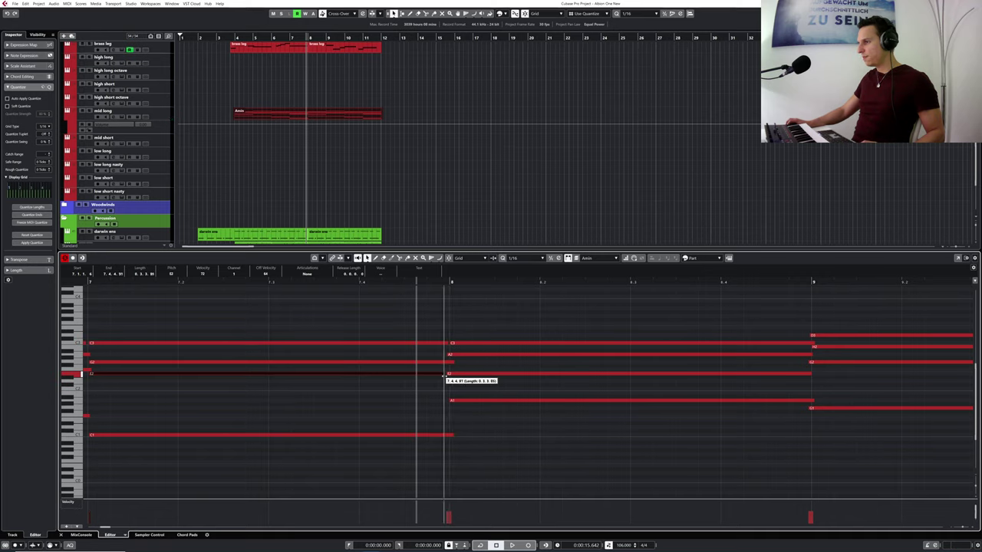
drag(378, 283, 345, 278)
- Play the mix from bar 3 and close the note editor to show the full arrangement
key(space)
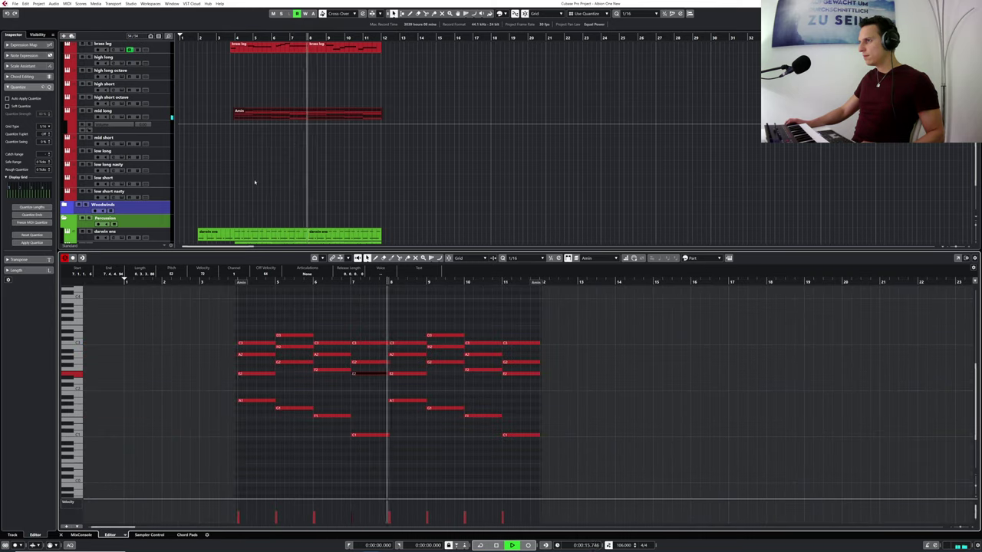
click(220, 37)
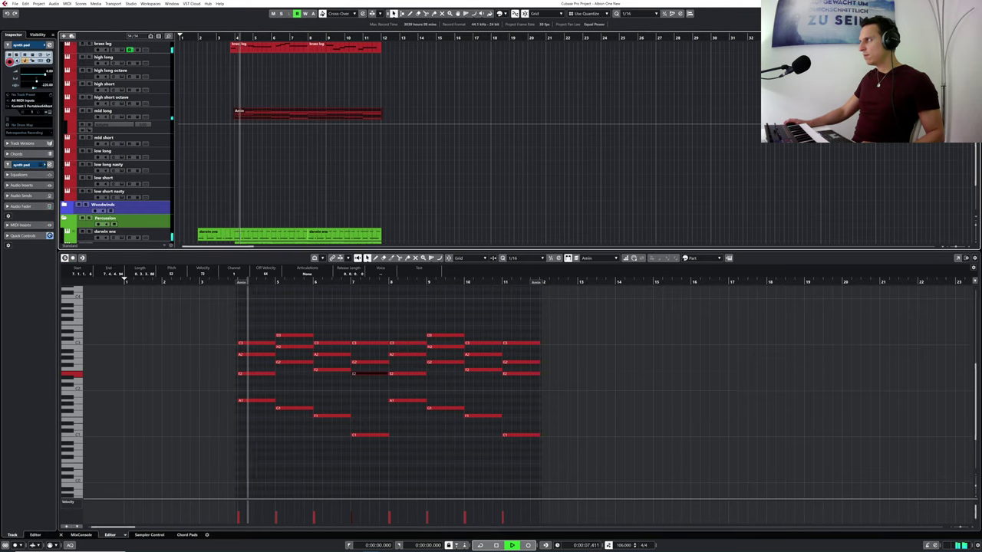
click(62, 536)
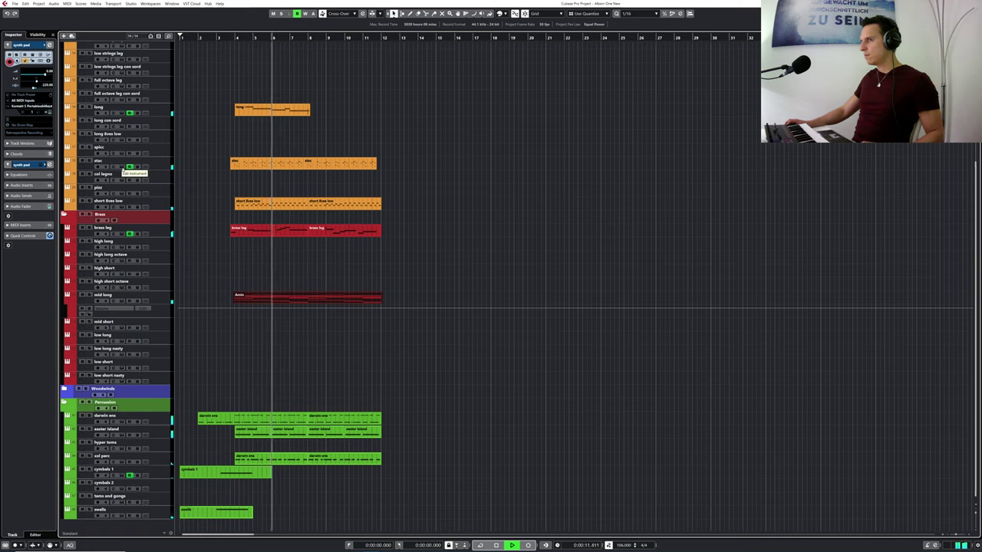
- Solo the stac strings track to hear it alone, restart playback from before bar 4 and turn solo off
click(89, 161)
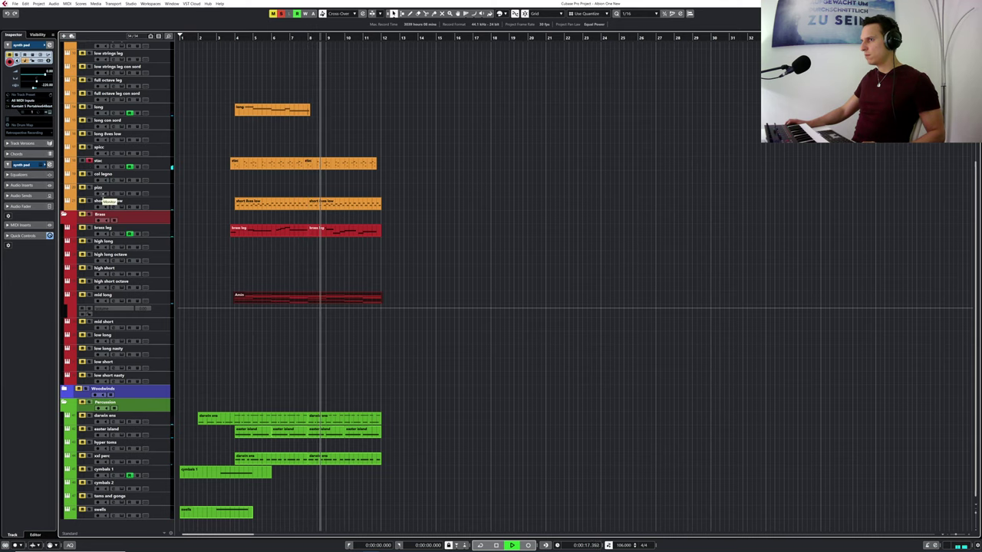
click(246, 199)
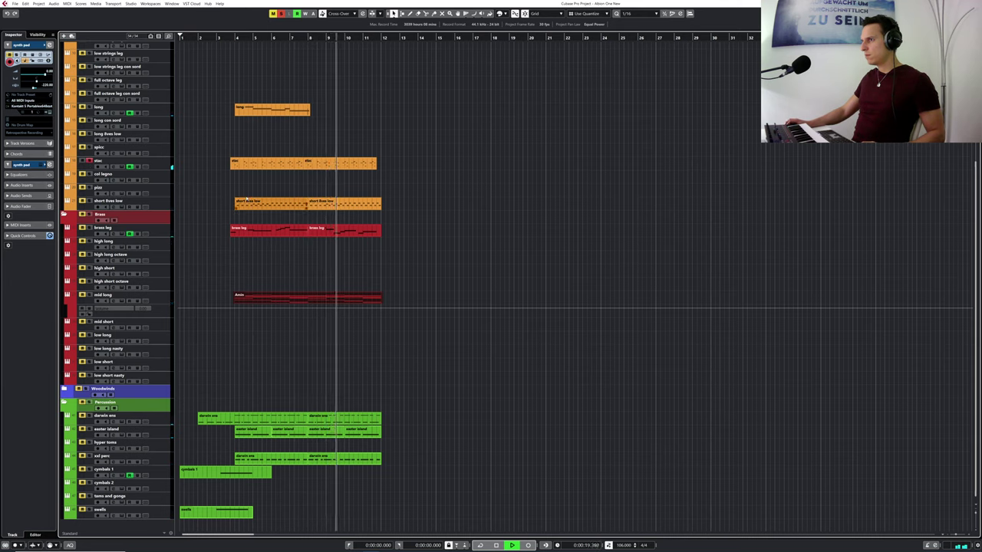
click(227, 38)
click(89, 160)
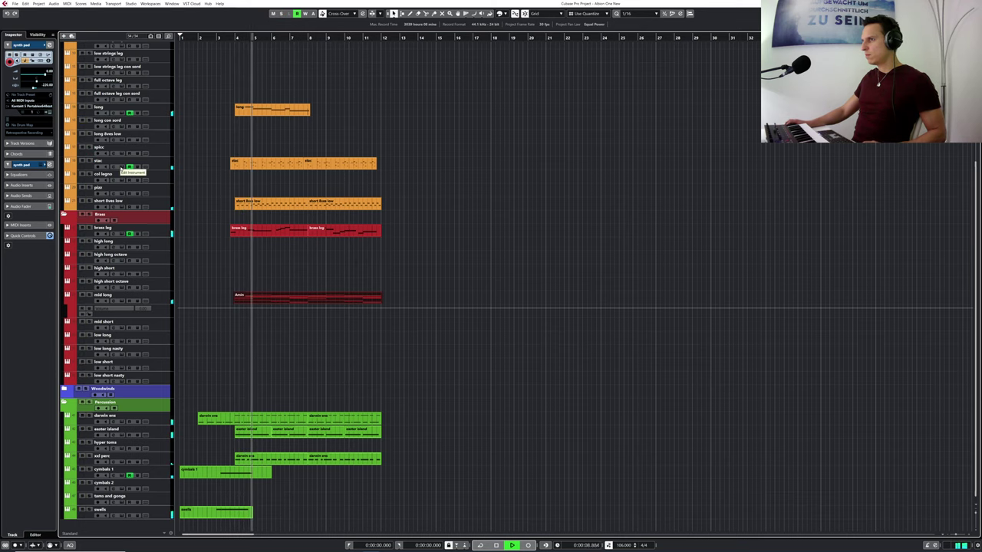
- Check the stac track's instrument during playback, and save the project after stopping
click(121, 167)
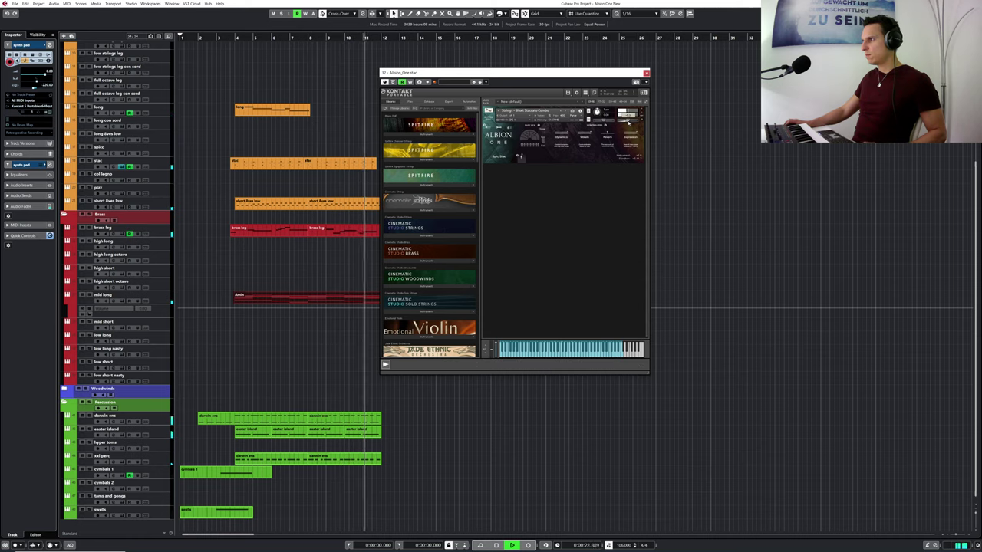
click(647, 74)
key(space)
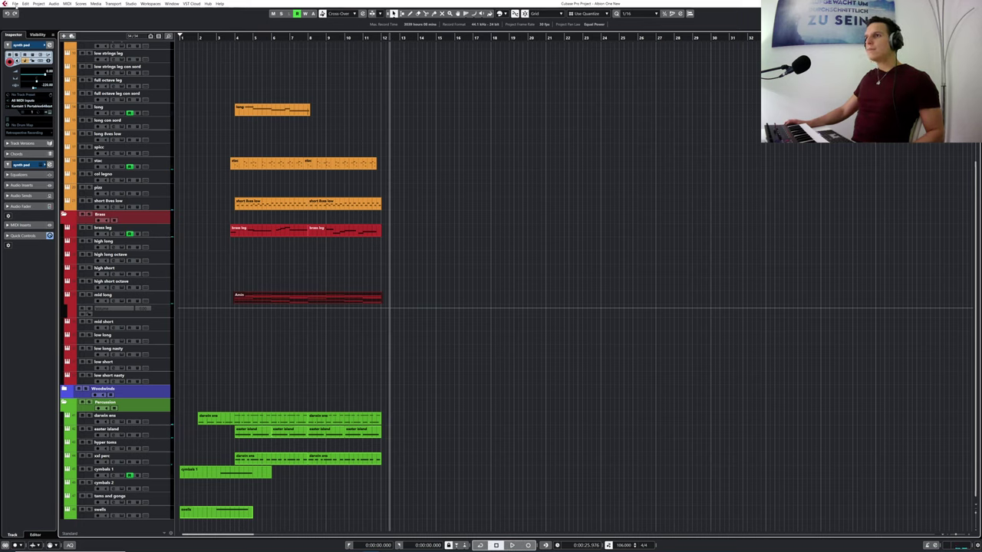
click(15, 4)
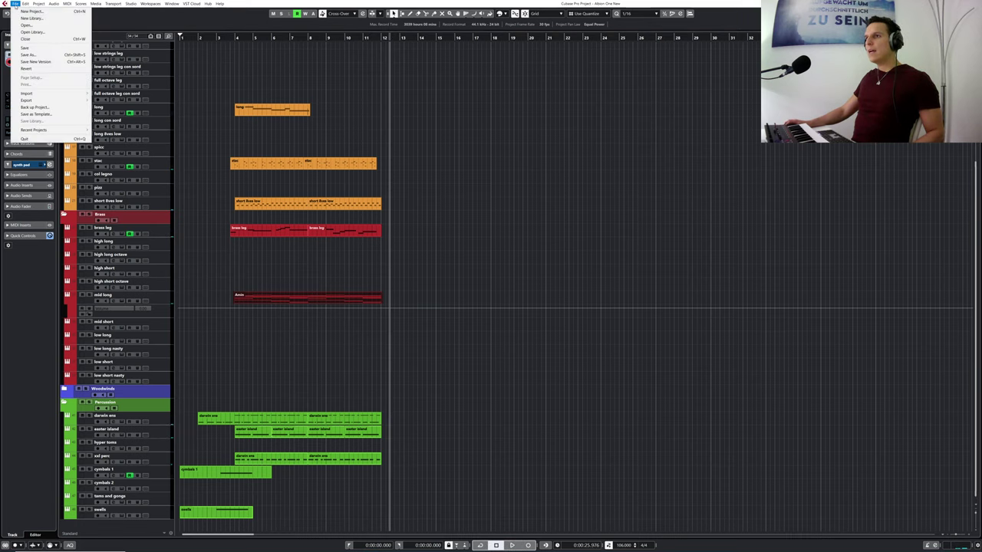
click(30, 48)
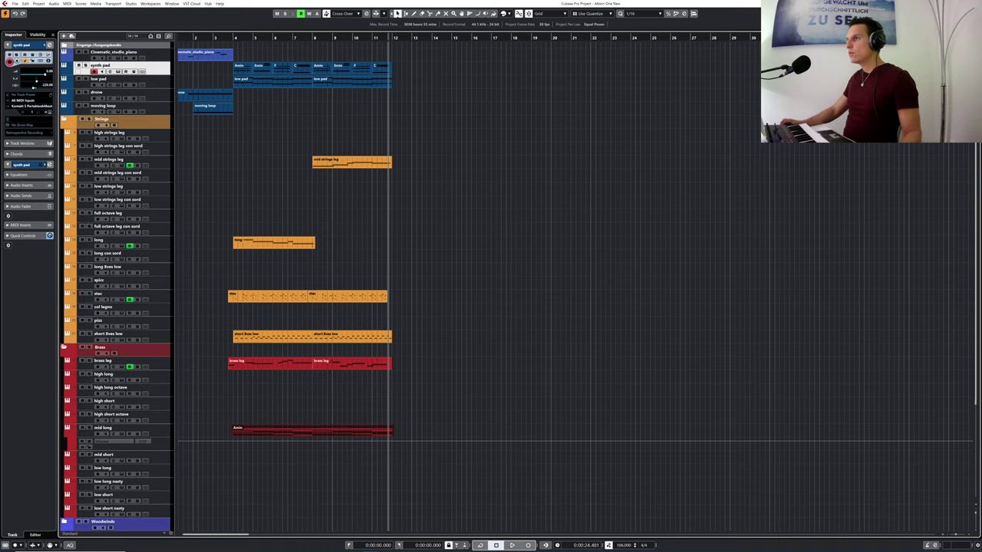
- Play the section from bar 8 to the end, and audition the Emin, F, Dmin and G chord pads
double_click(295, 431)
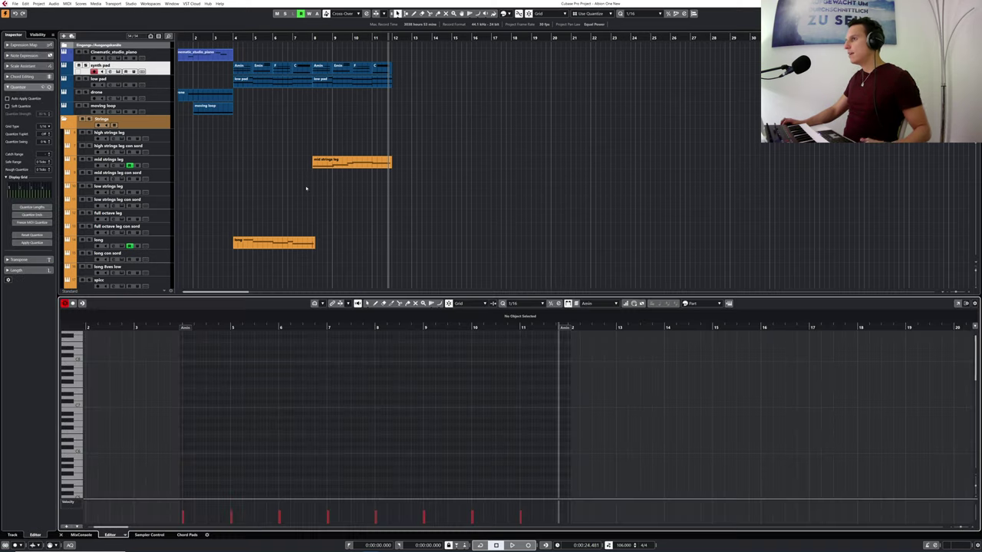
click(310, 37)
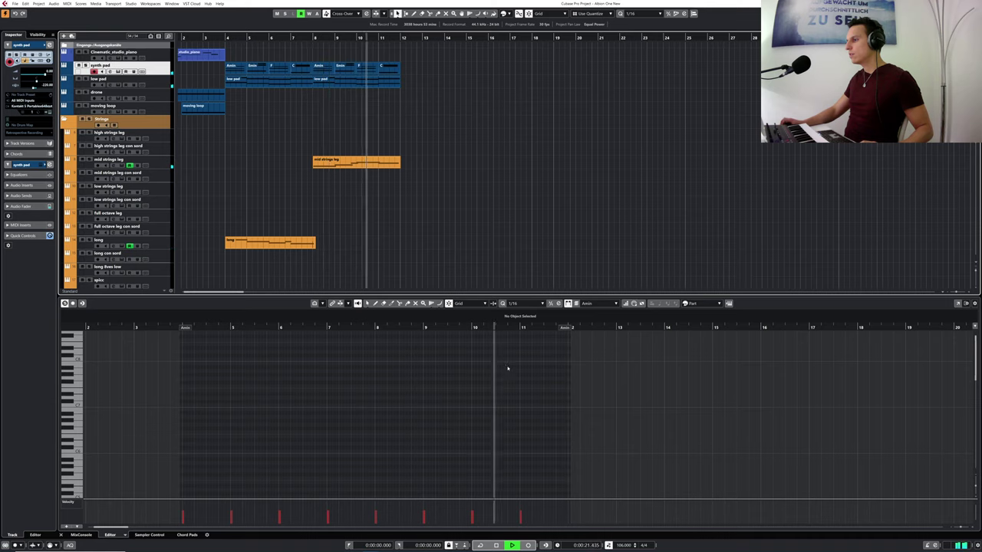
click(187, 535)
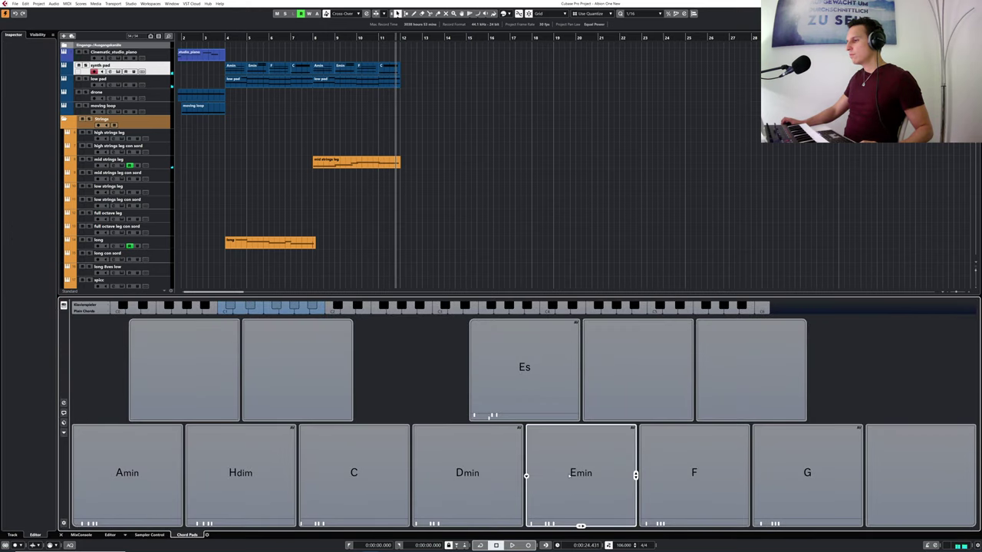
click(572, 475)
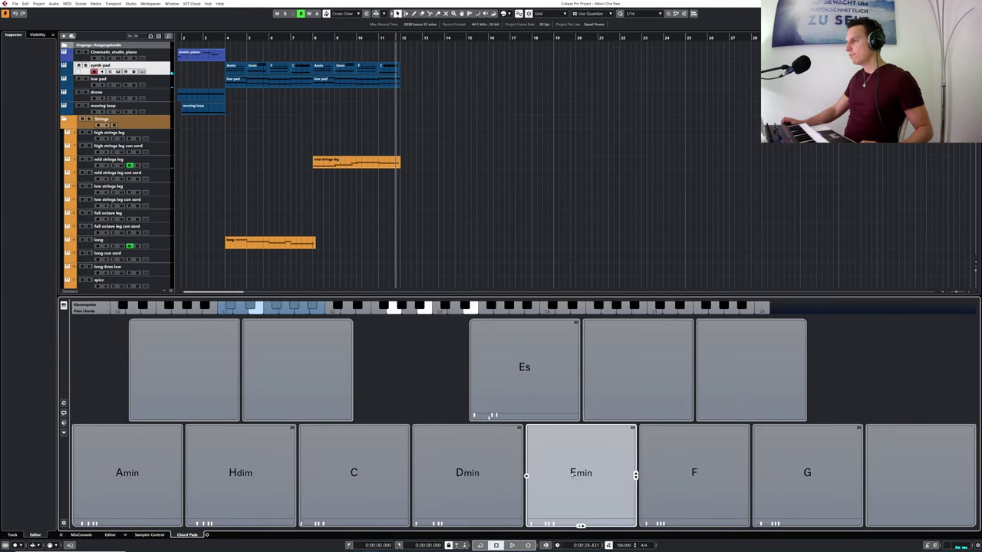
click(635, 476)
click(682, 479)
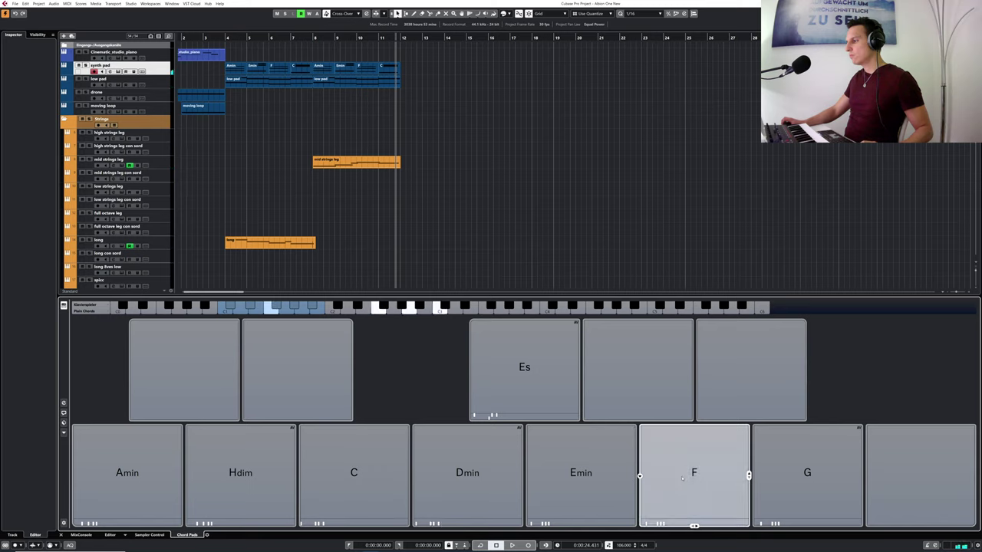
click(467, 475)
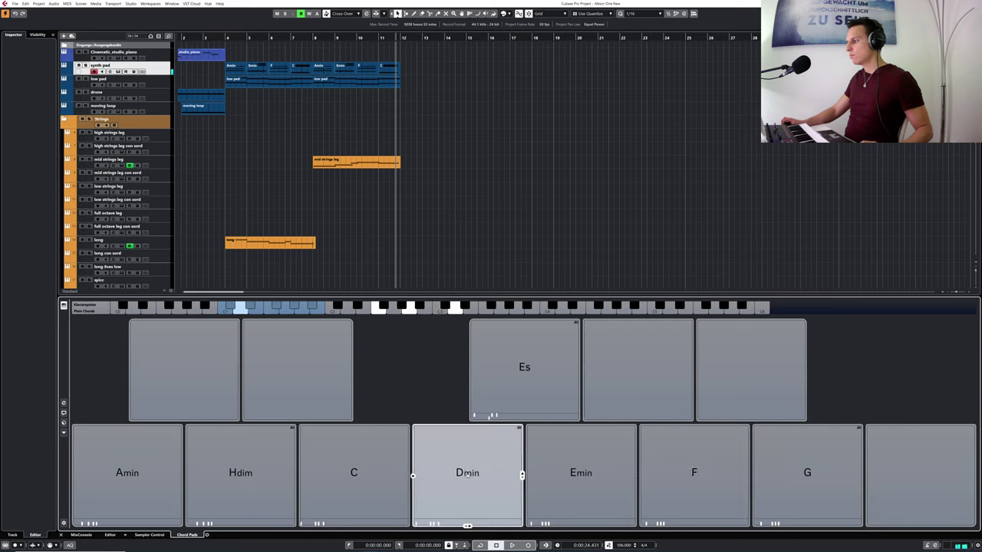
click(791, 475)
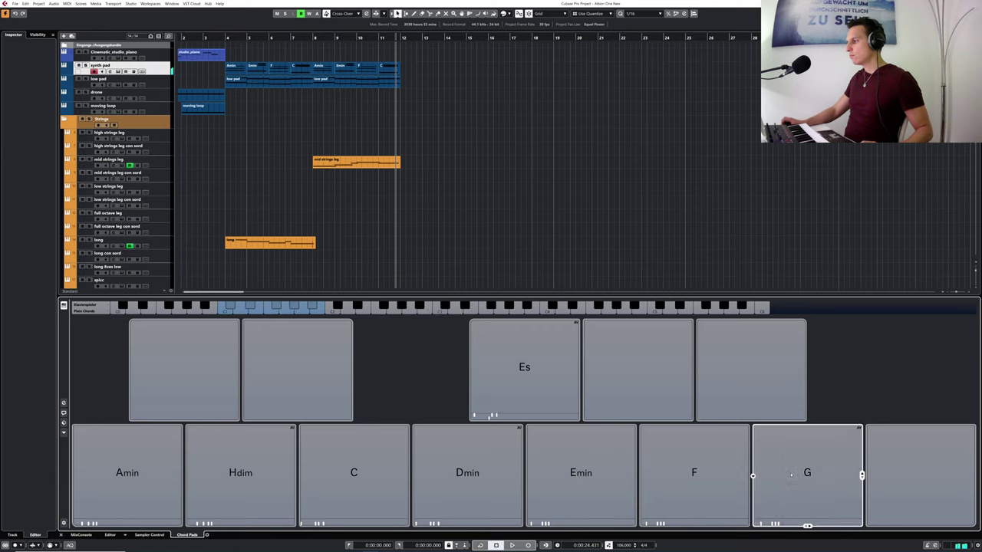
- Place one-bar Emin, F, Dmin and G chords from the chord pads on the synth pad track at bars 12 to 15
click(475, 472)
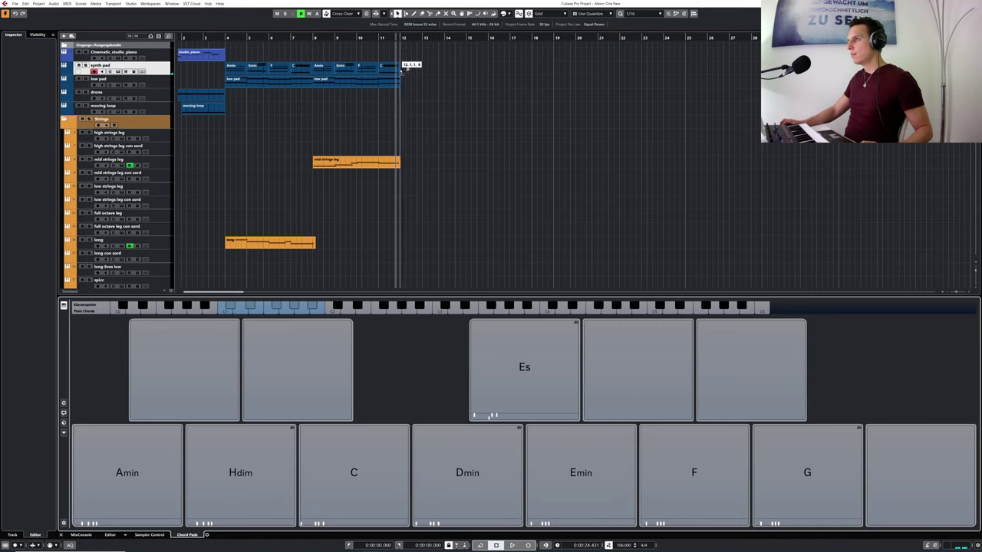
click(670, 489)
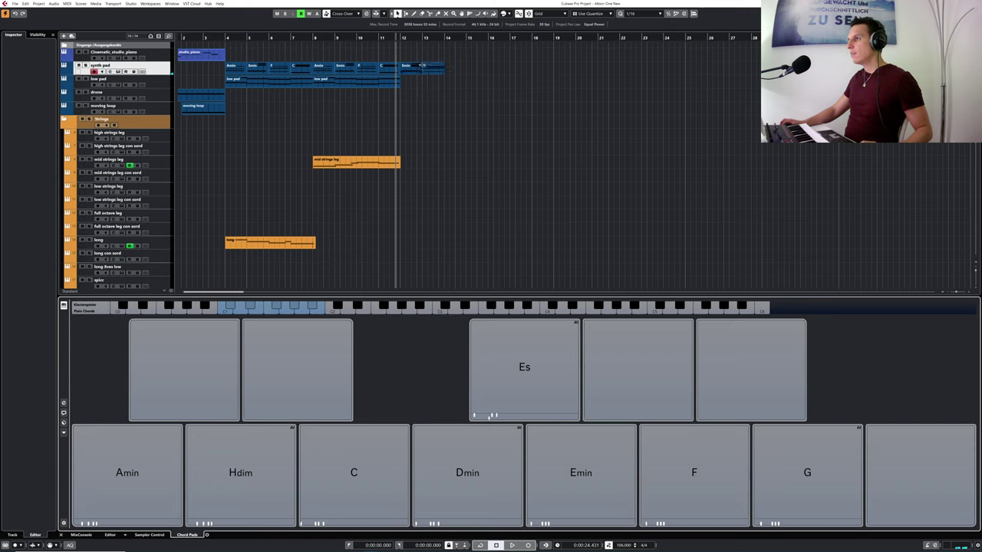
click(467, 479)
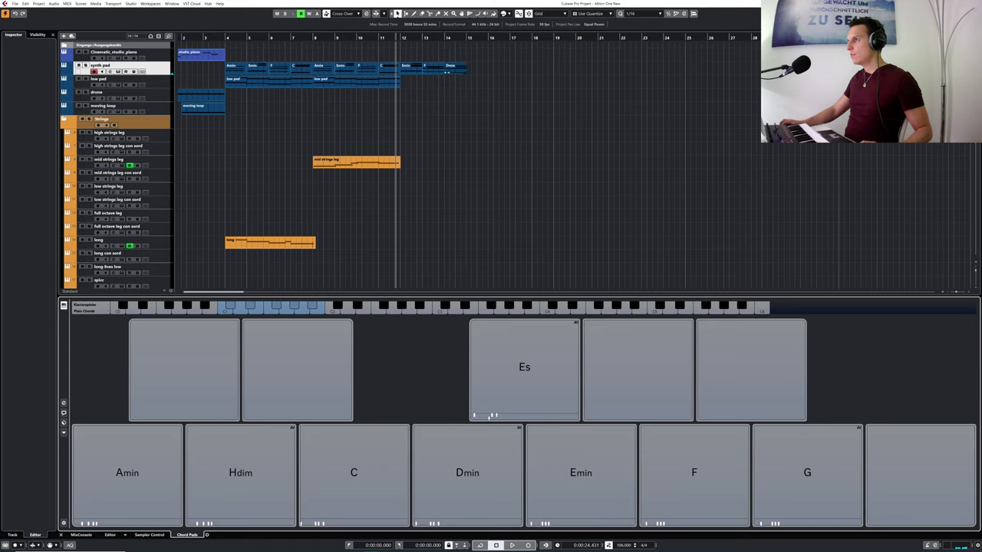
click(777, 481)
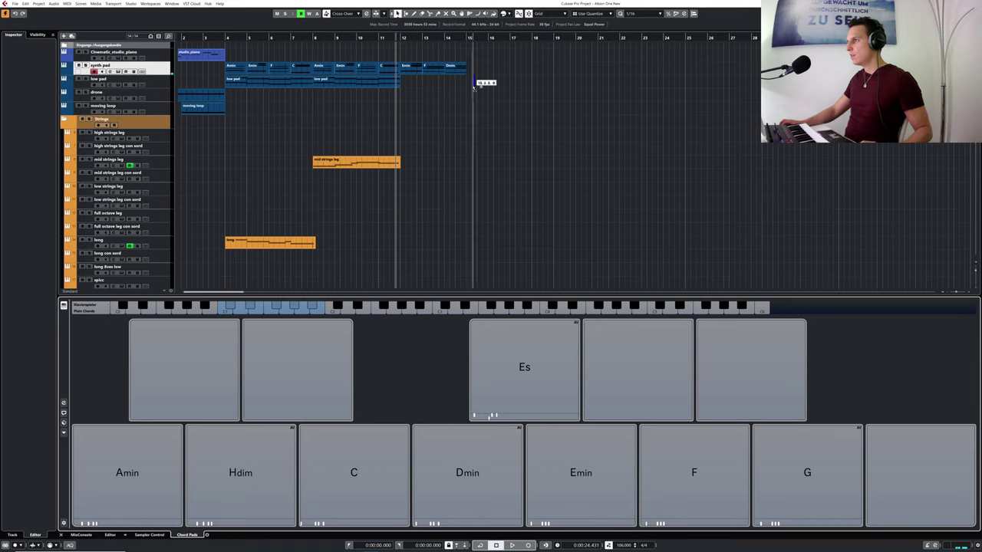
- Open the new synth pad chord parts in the note editor and shorten all their notes to match the C chord at bar 11
drag(482, 51, 417, 82)
key(Return)
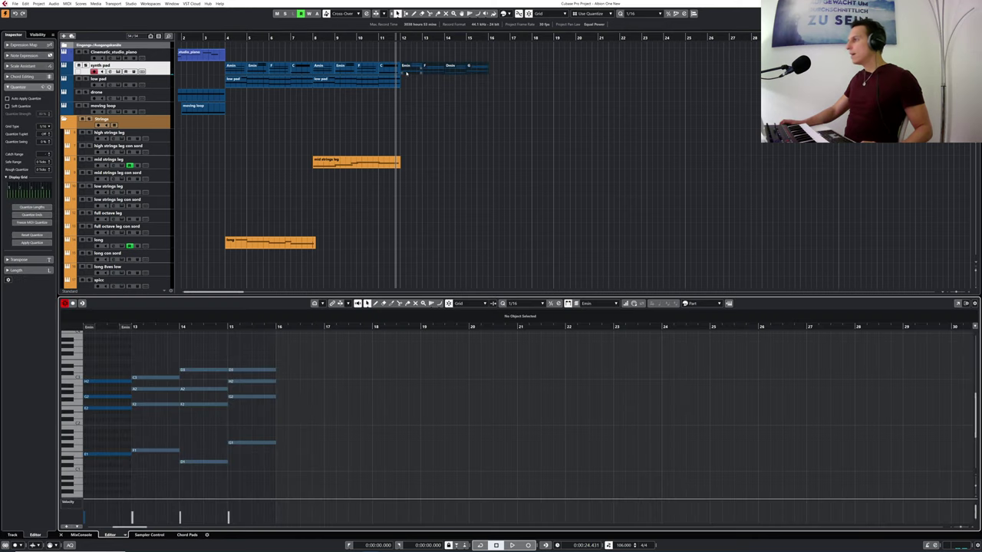
drag(244, 355, 109, 480)
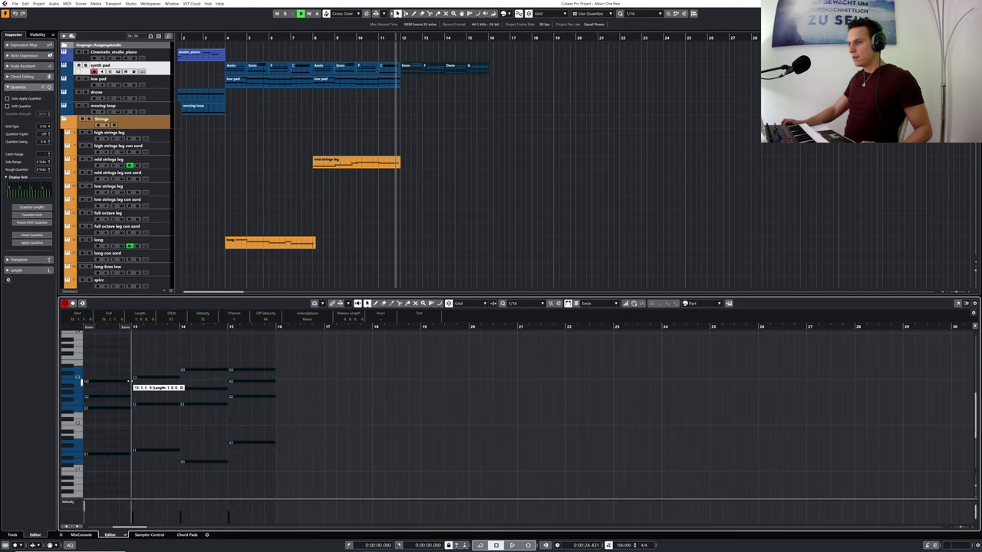
click(382, 69)
drag(143, 326, 127, 342)
drag(219, 356, 399, 491)
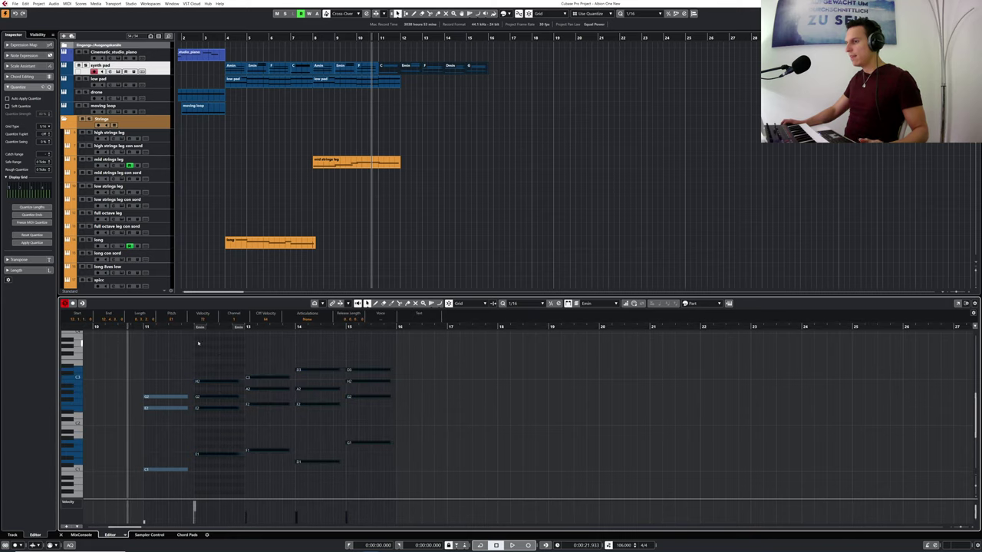
- Play from bar 9 into the new chords with the synth pad track soloed
key(space)
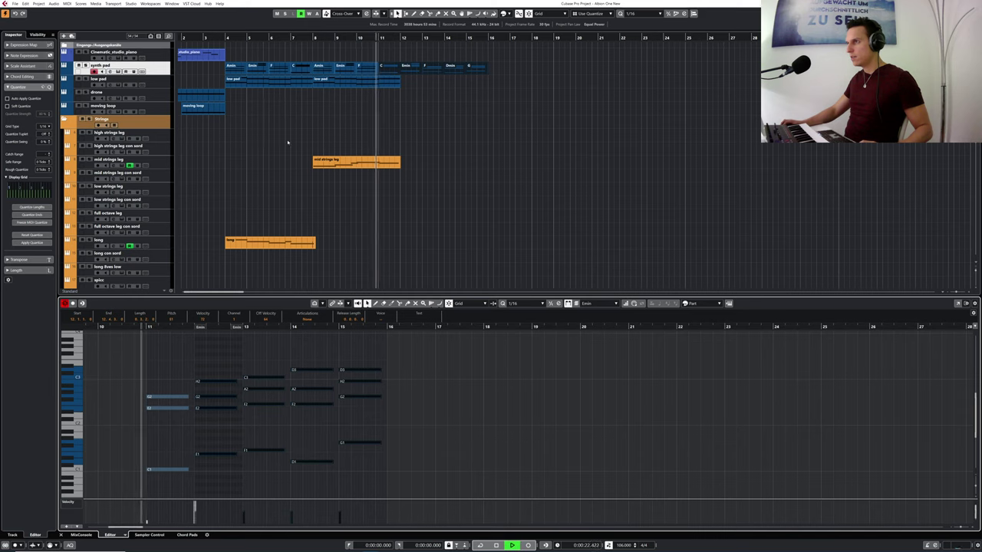
click(346, 37)
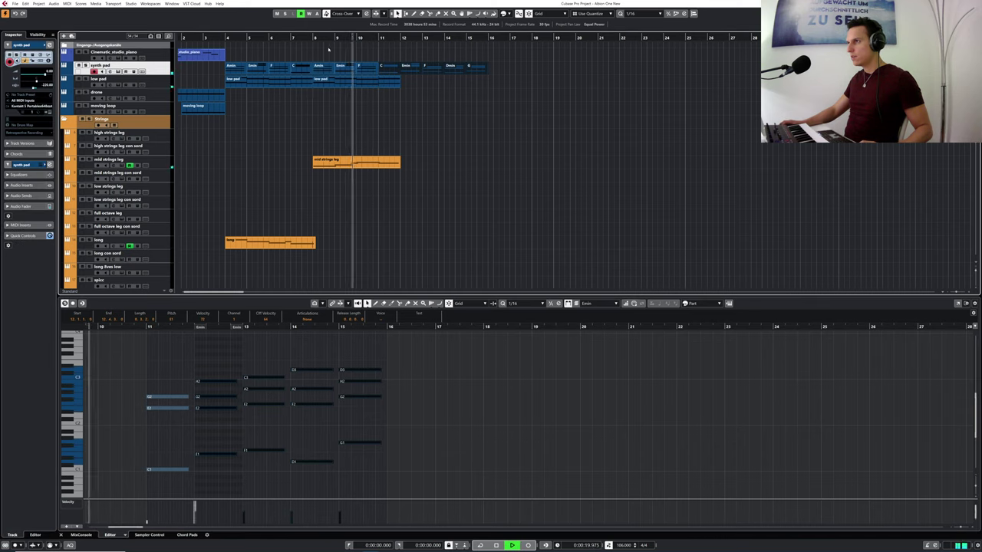
click(86, 65)
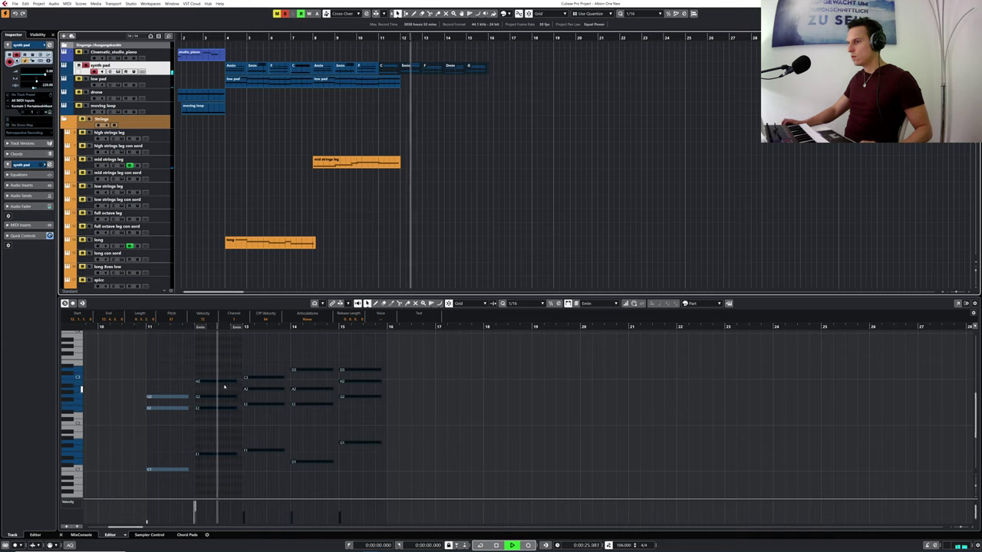
click(221, 371)
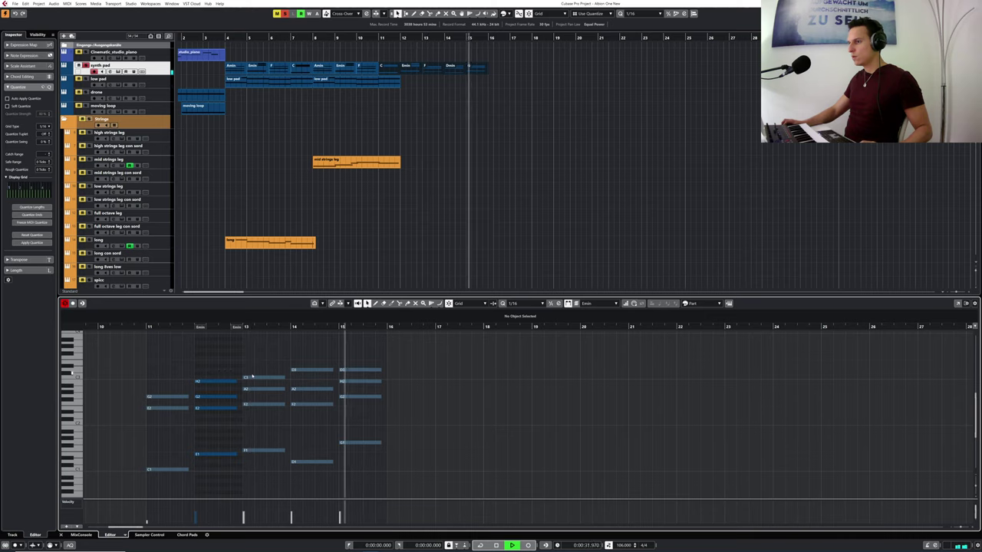
- Delete the top D3 note from the G chord at bar 15 and play the ending again
drag(353, 363, 356, 373)
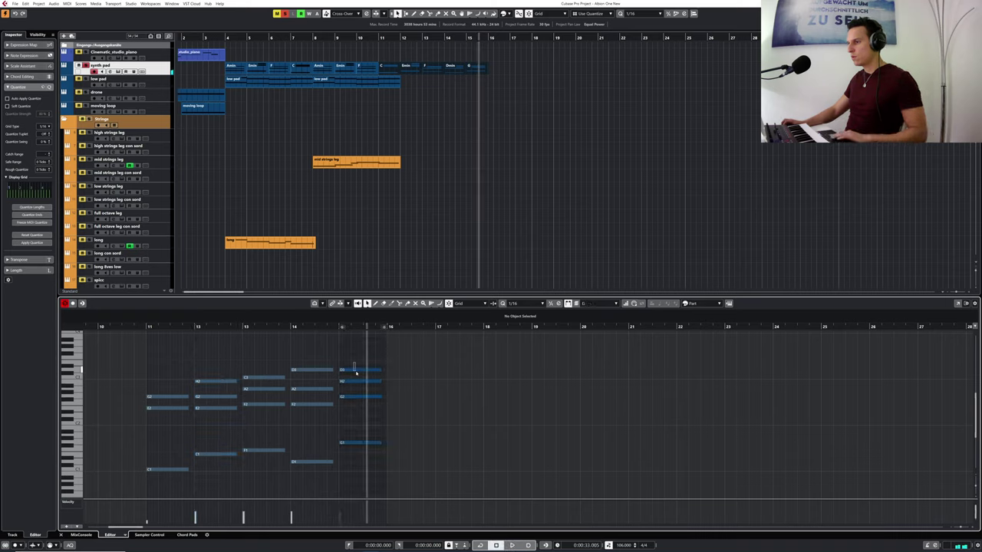
click(195, 327)
key(space)
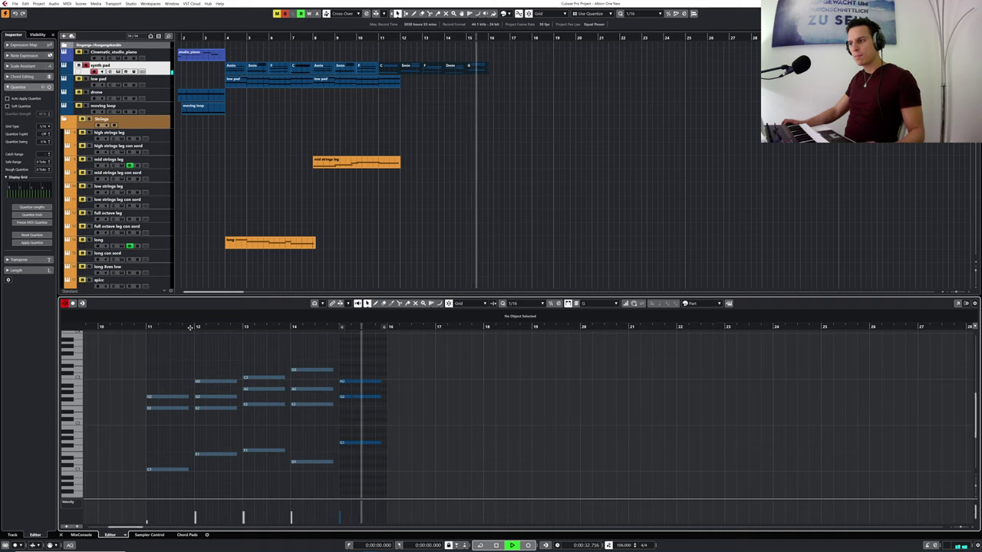
key(space)
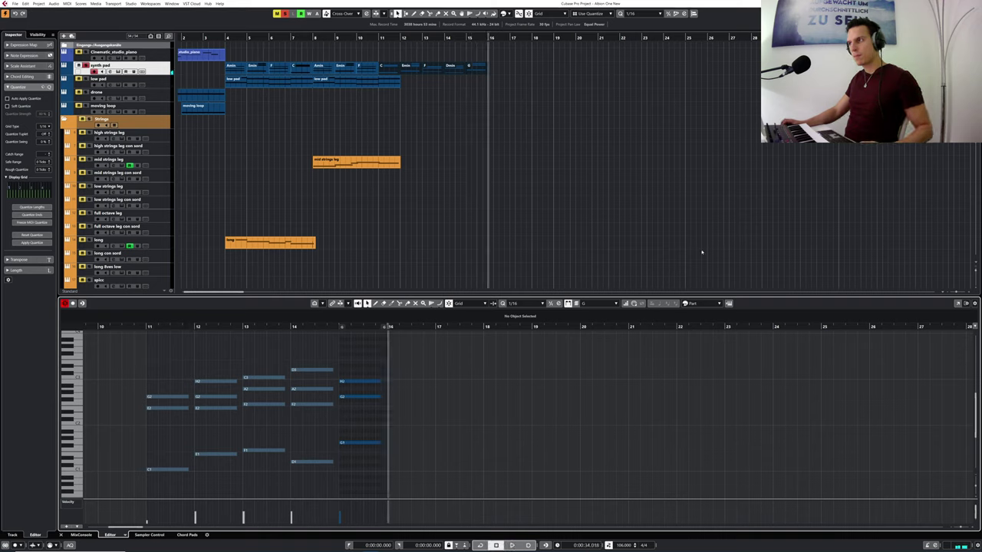
- Turn off the synth pad solo and copy the low pad part from bar 8 to bar 12
click(420, 80)
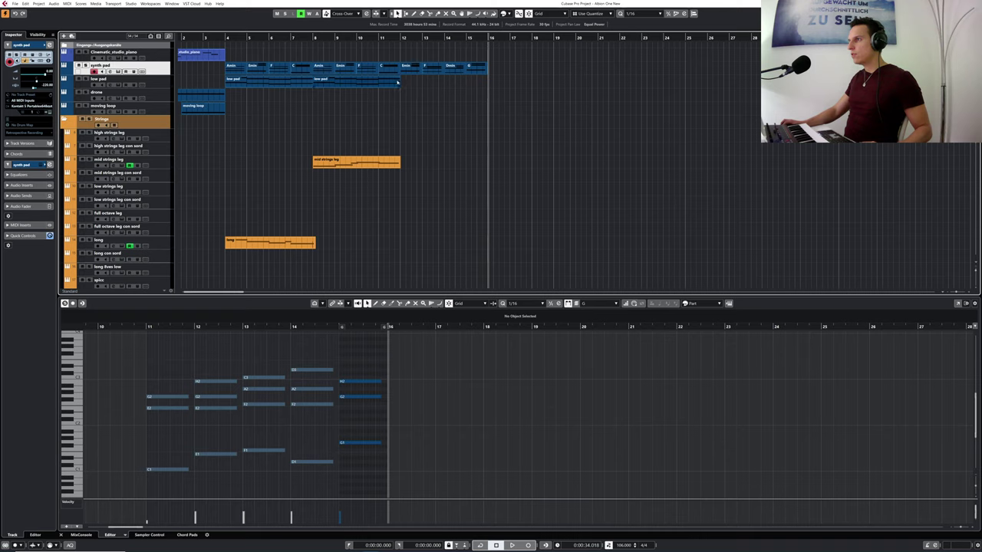
drag(398, 83, 405, 83)
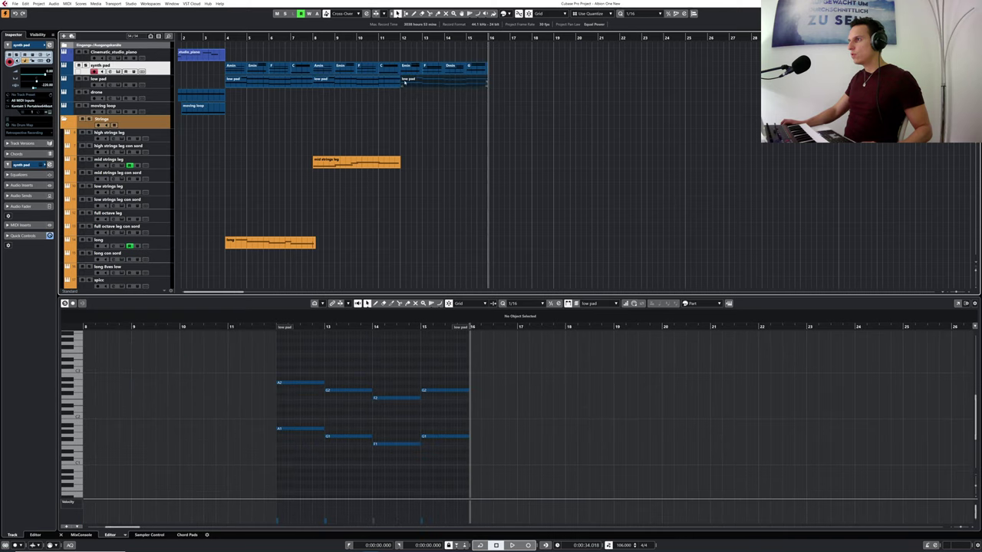
- With the synth pad and low pad soloed, raise both low pad notes at bar 12 by two semitones and play from there
drag(370, 32, 357, 37)
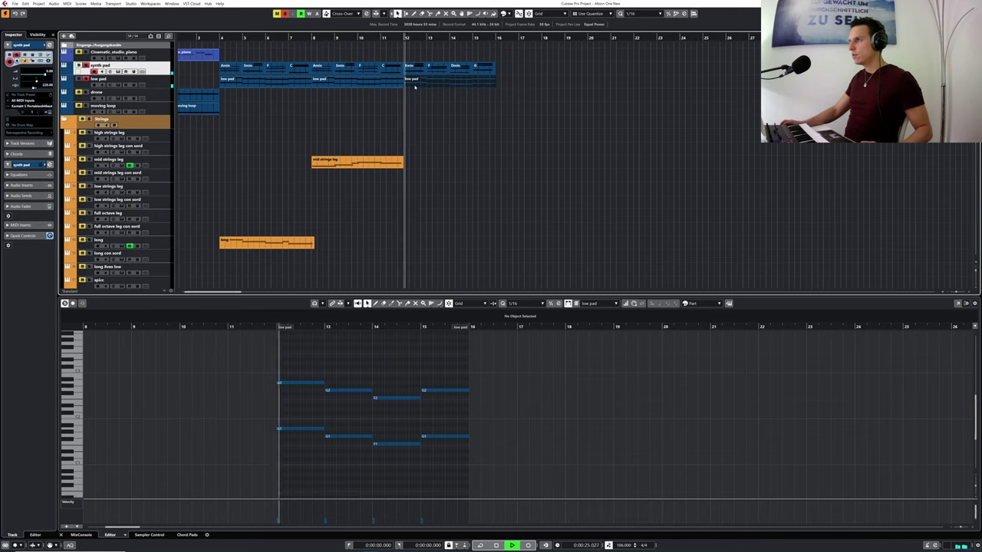
click(283, 437)
drag(284, 437, 285, 460)
key(Up)
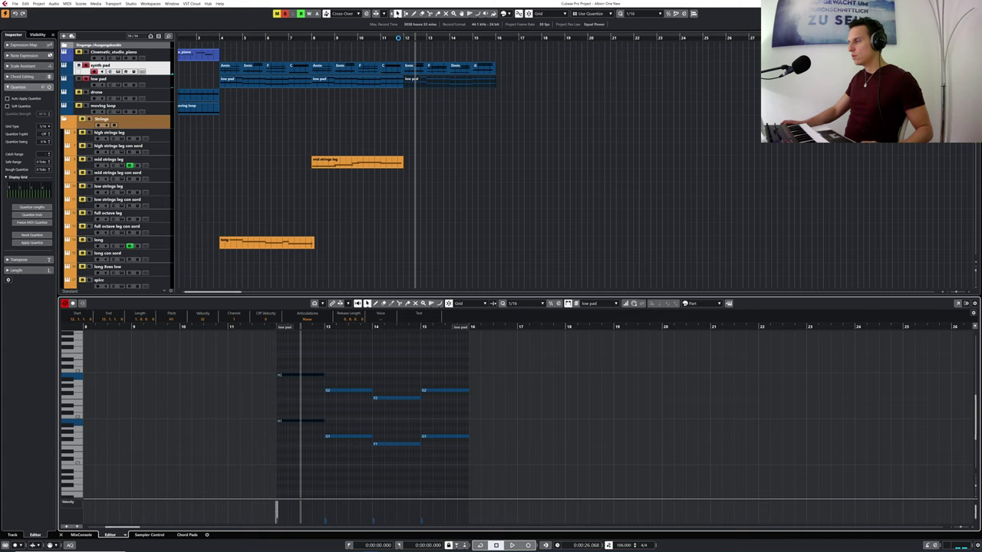
click(398, 37)
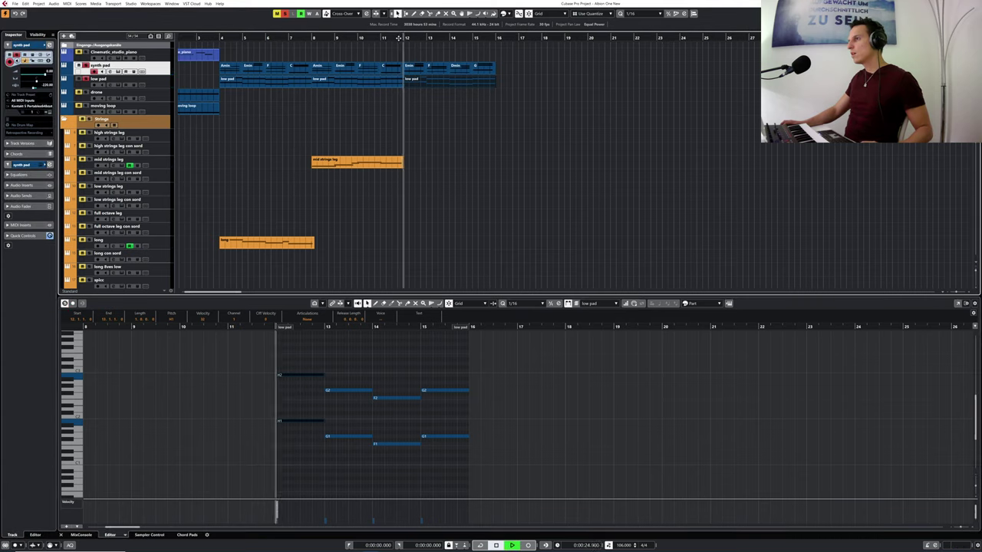
key(space)
- Move the two low pad notes at bar 13 up to C2 and C3, auditioning them against the synth pad from bar 12
click(335, 414)
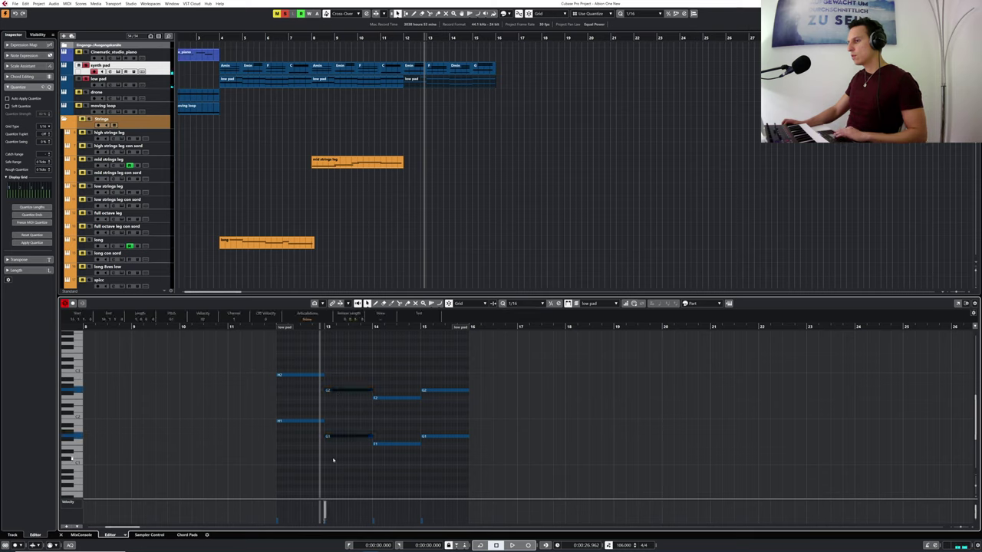
key(space)
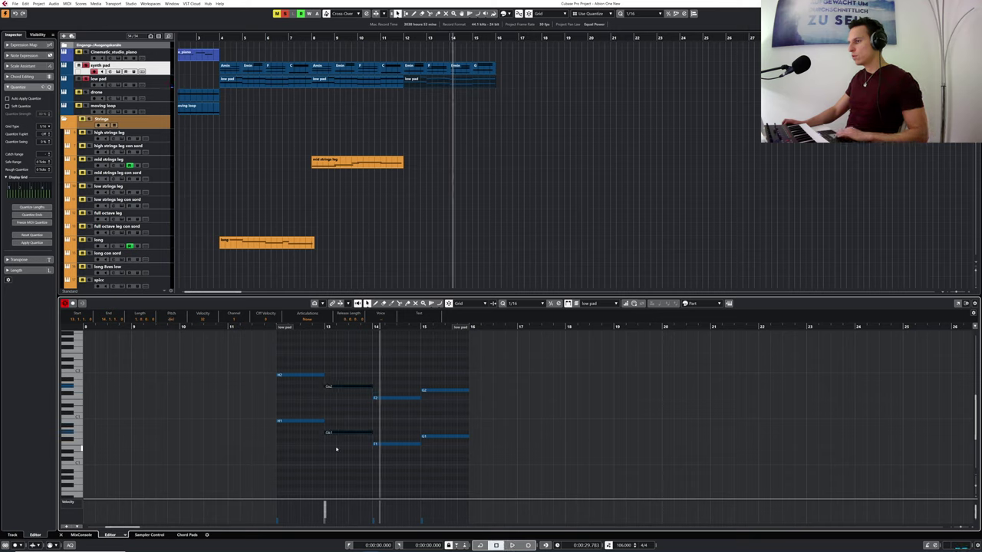
drag(295, 326, 259, 328)
key(space)
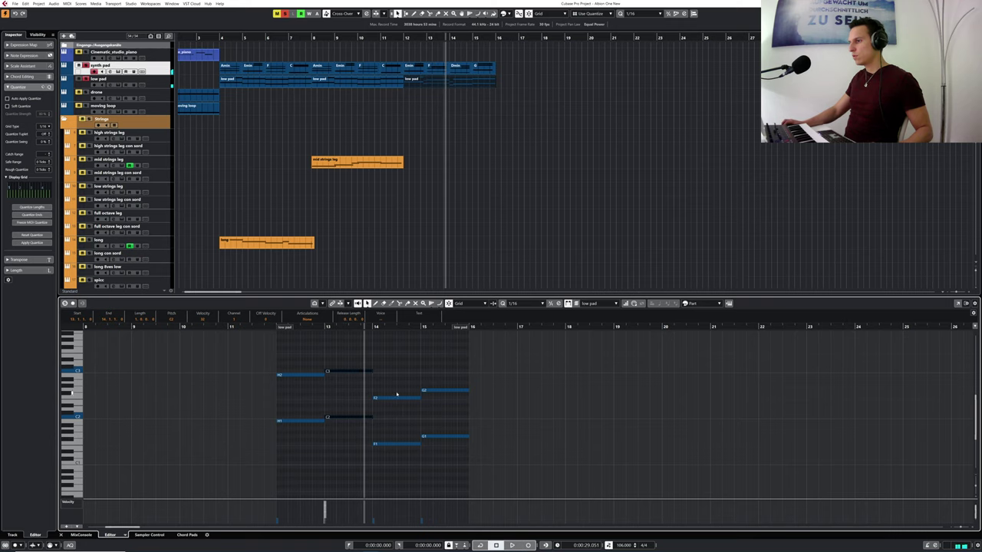
- Move the two low pad notes at bar 14 up to D2 and D3 and resume playback to hear them
drag(397, 392, 388, 474)
key(Up)
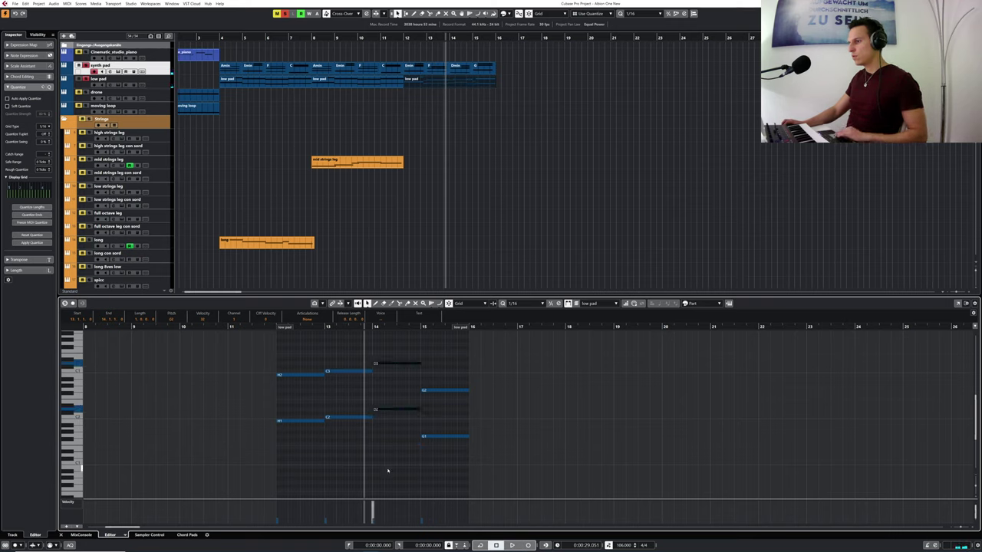
key(space)
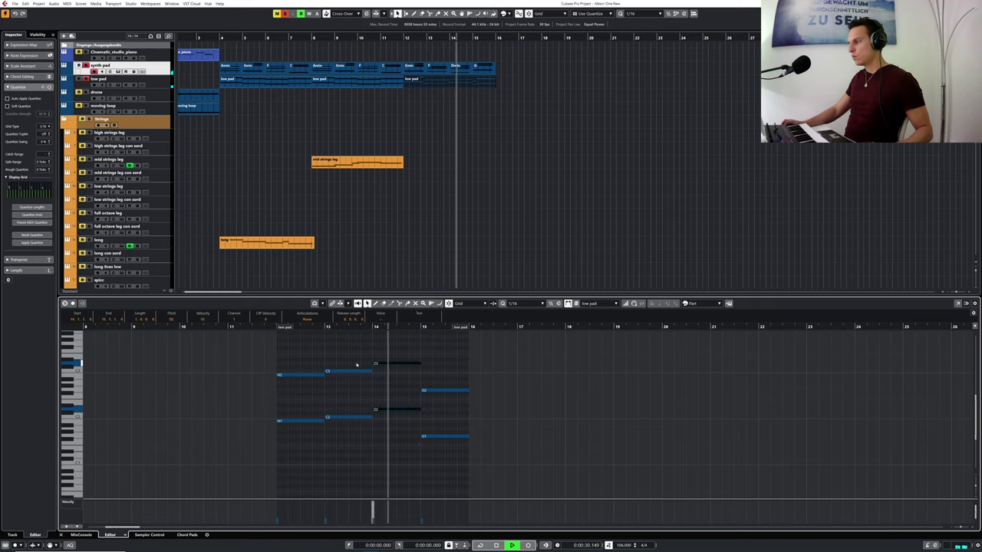
- Play the new low pad line from bar 12 and show all three low pad parts together in the note editor
drag(441, 371, 450, 464)
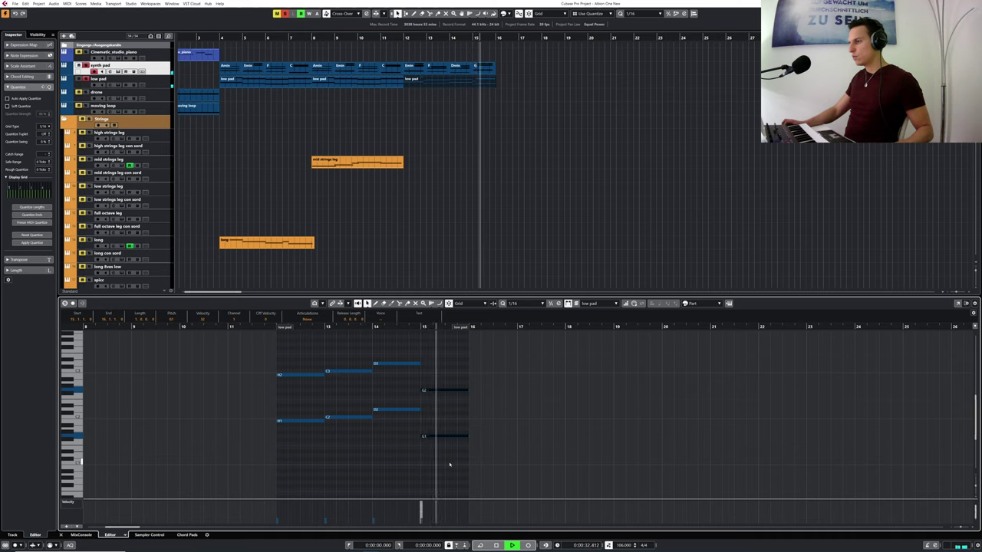
key(space)
click(401, 37)
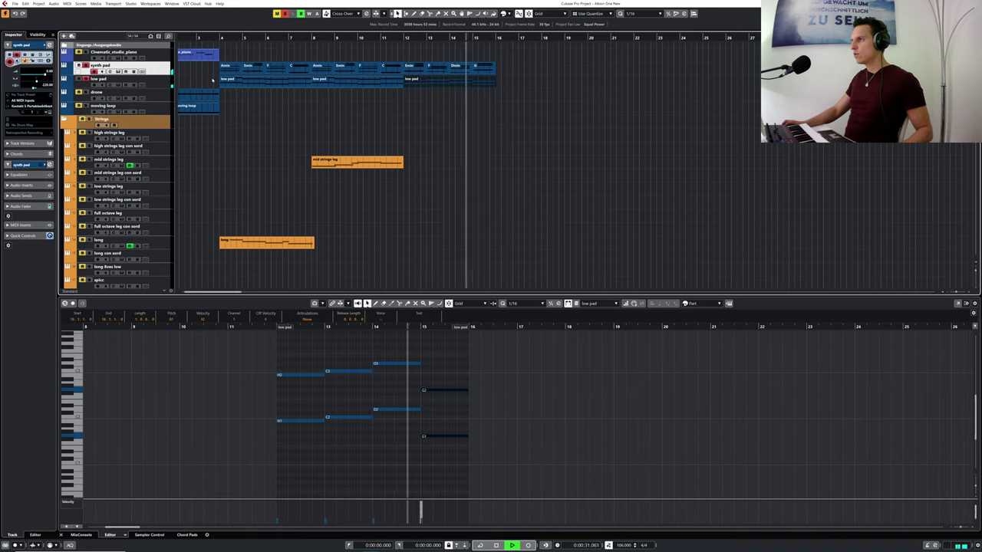
key(space)
drag(210, 79, 443, 82)
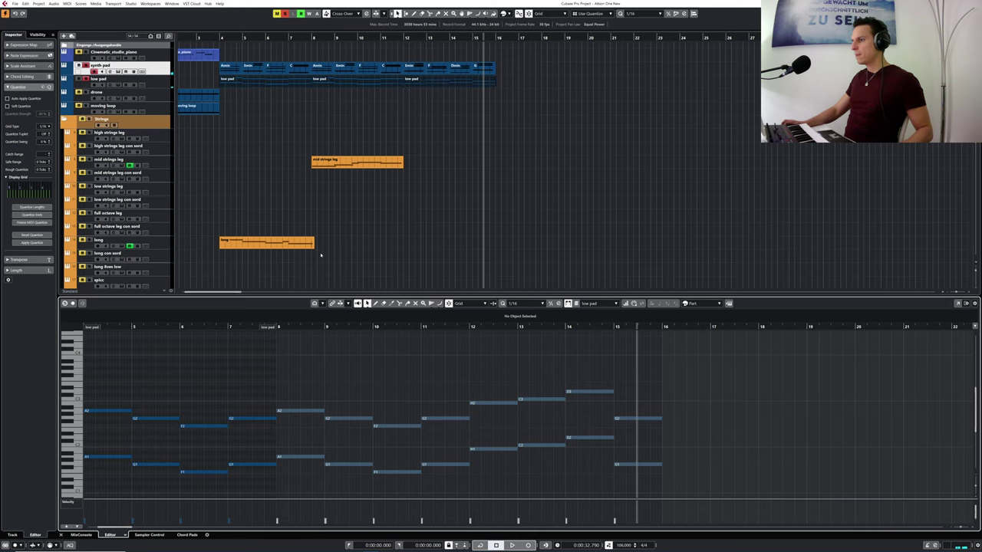
- Adjust the velocity of the low pad's lower-octave notes and upper-octave notes as two separate groups across bars 4 to 15
drag(243, 327, 243, 324)
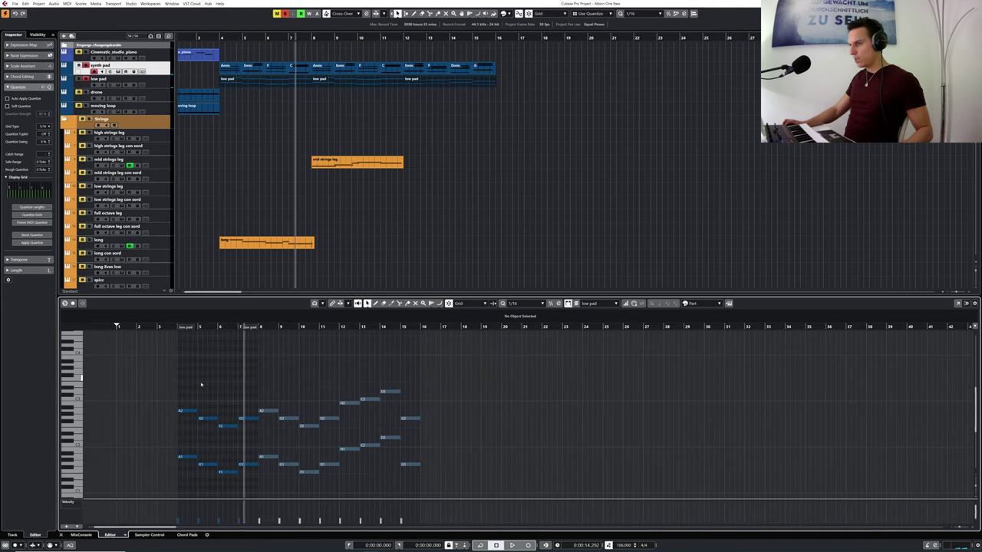
drag(173, 402, 203, 429)
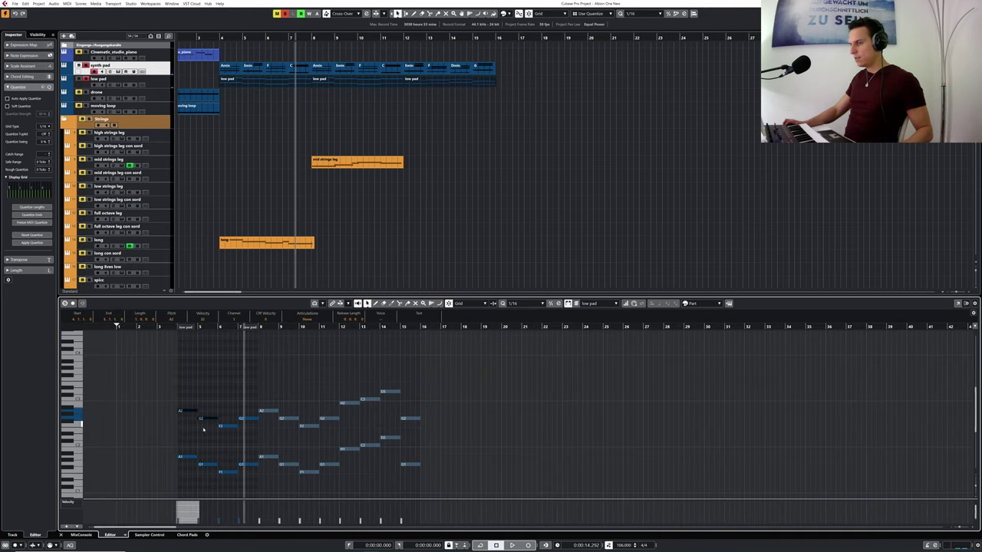
drag(171, 449, 313, 483)
drag(165, 440, 398, 482)
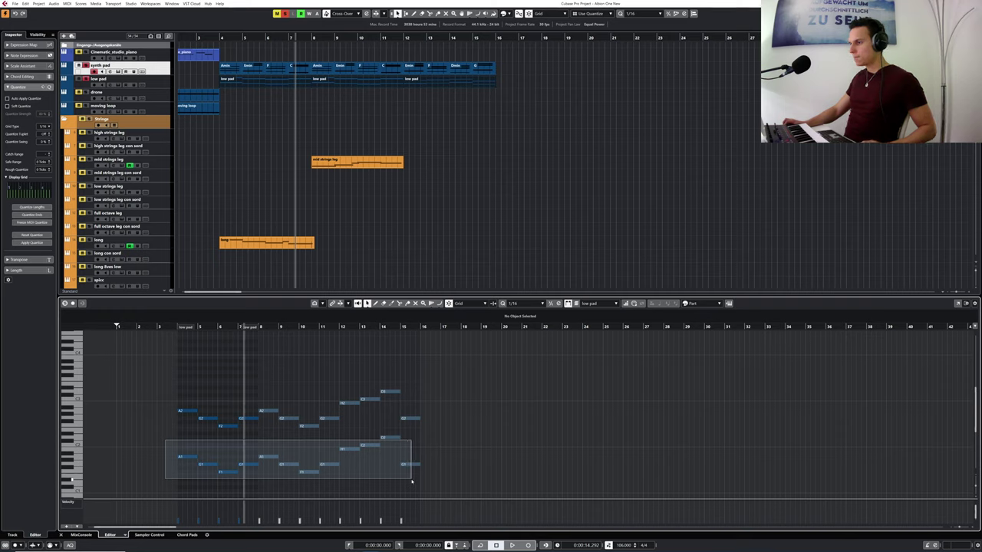
drag(411, 481, 411, 480)
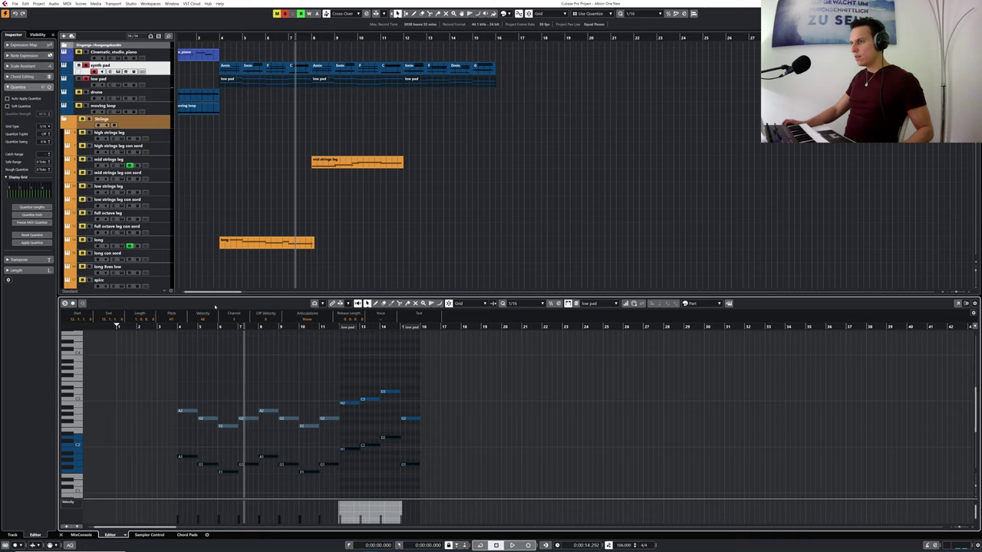
drag(164, 364, 437, 429)
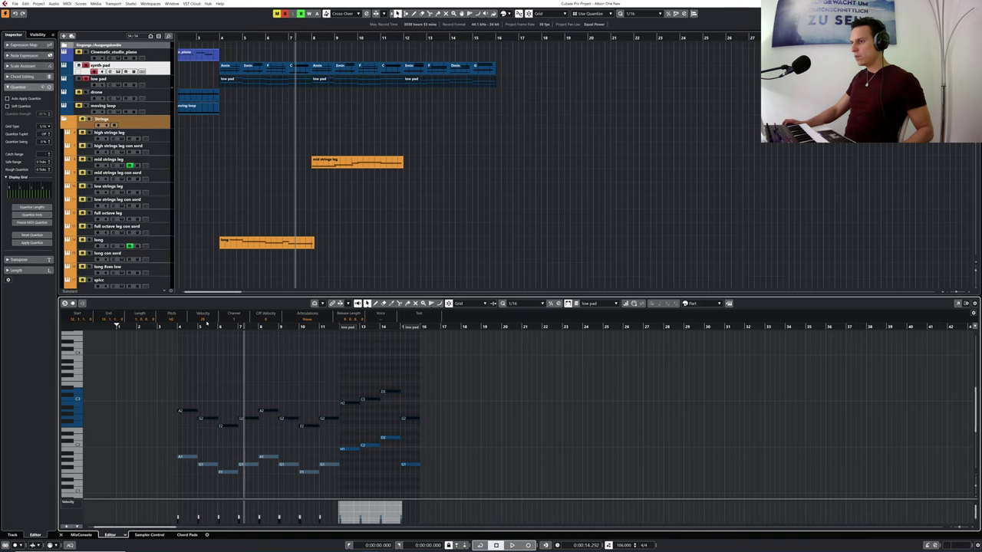
- Play the full arrangement from bar 4 and examine the string, brass and percussion tracks against the low pad
click(219, 35)
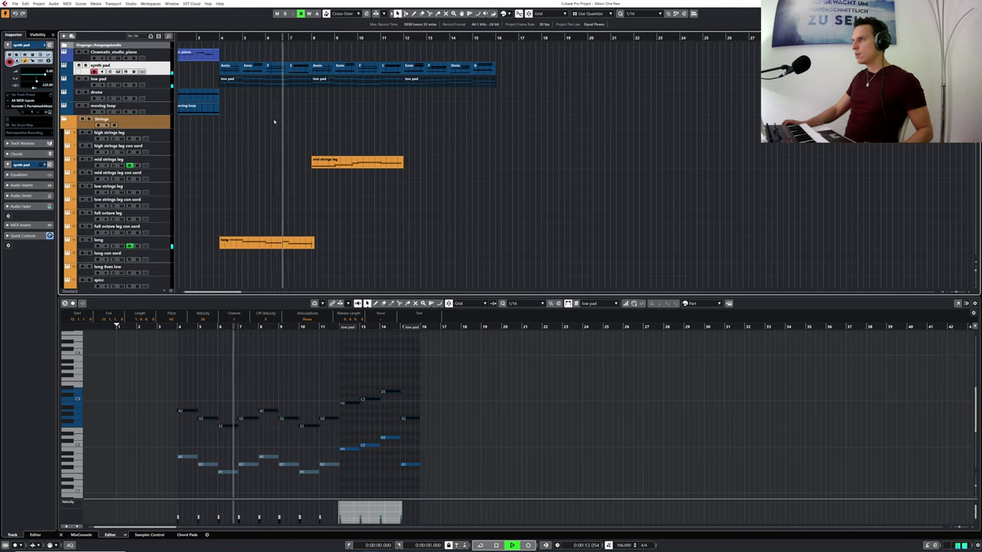
scroll(272, 121, down, 6)
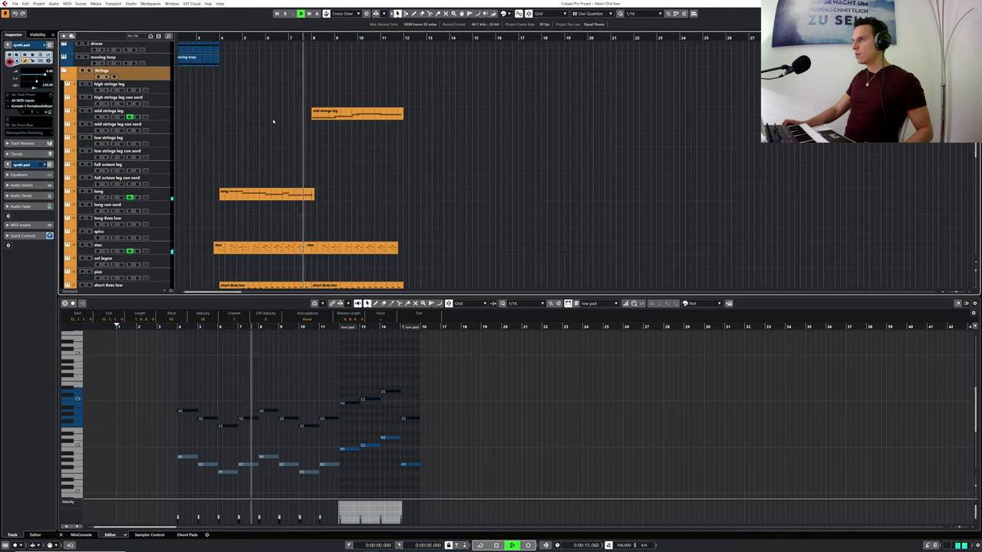
scroll(269, 121, down, 5)
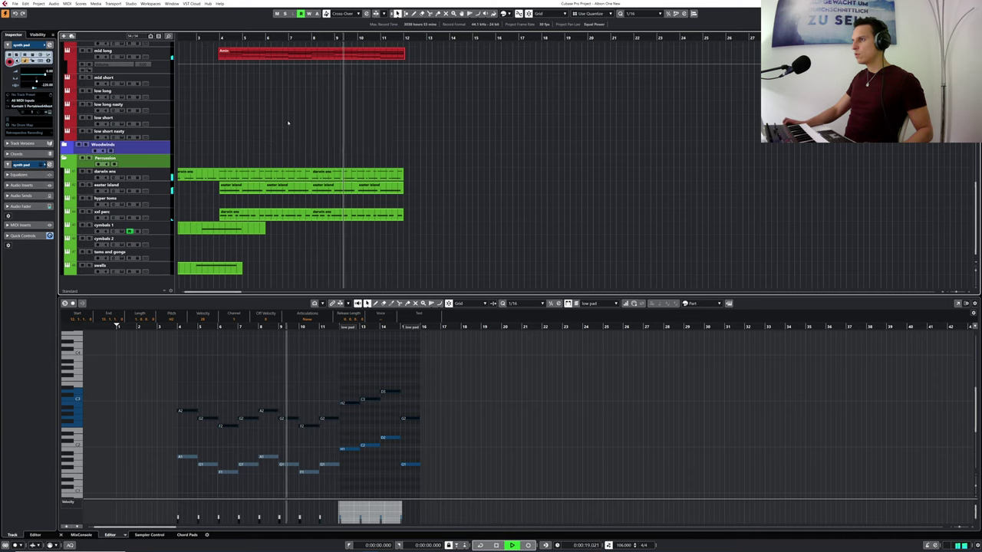
scroll(276, 122, up, 9)
scroll(287, 124, up, 3)
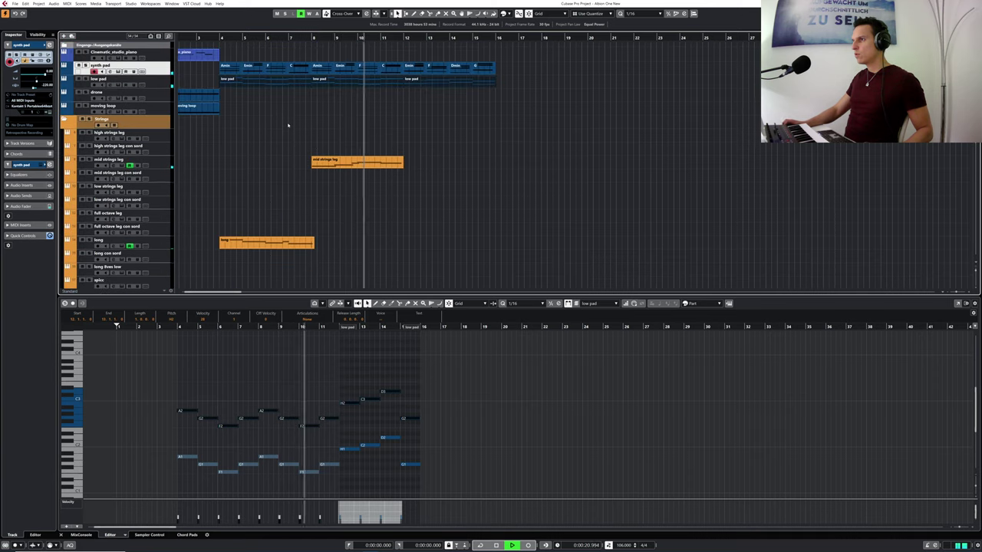
key(space)
- Fine-tune the velocity of the low pad's upper-octave notes while listening to the synth pad and low pad soloed
click(208, 320)
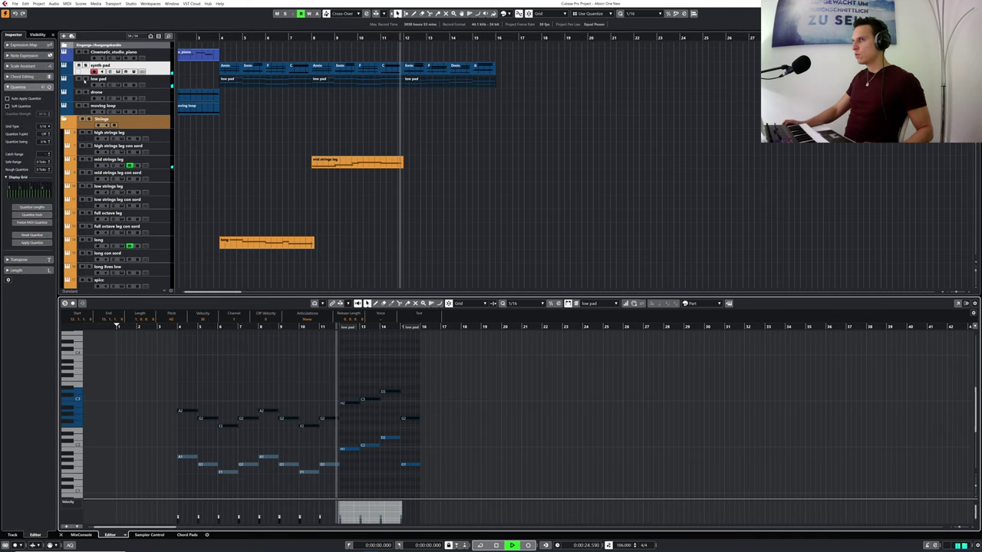
click(86, 79)
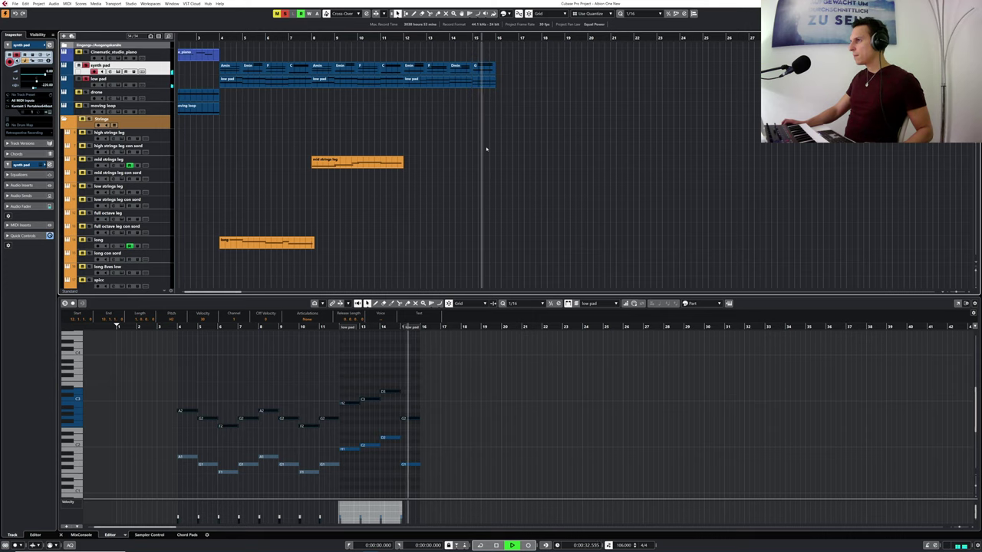
key(space)
- Trim the starts of the cymbals 1 and swells clips to bar 2 beat 3, and copy both clips to bar 10 beat 3
scroll(473, 163, down, 10)
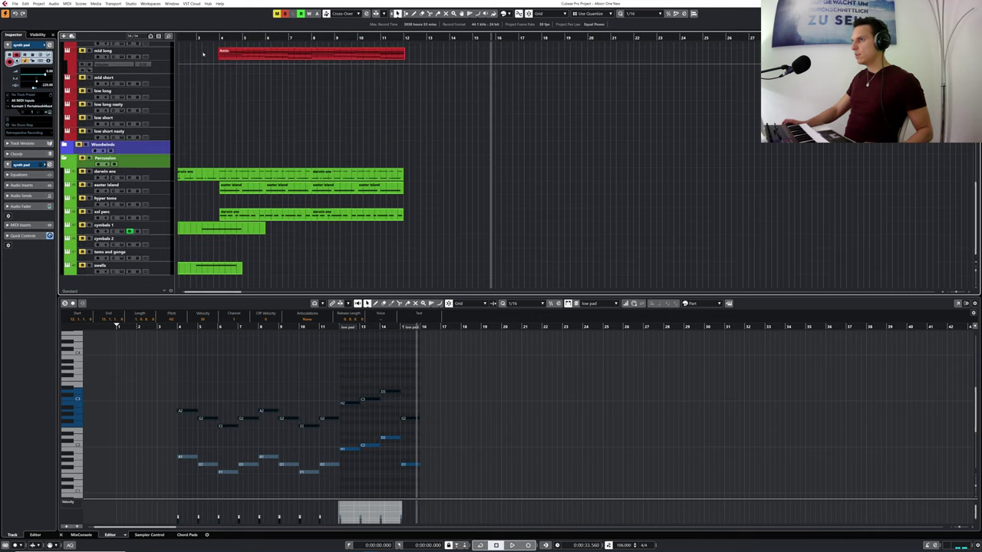
drag(186, 36, 152, 41)
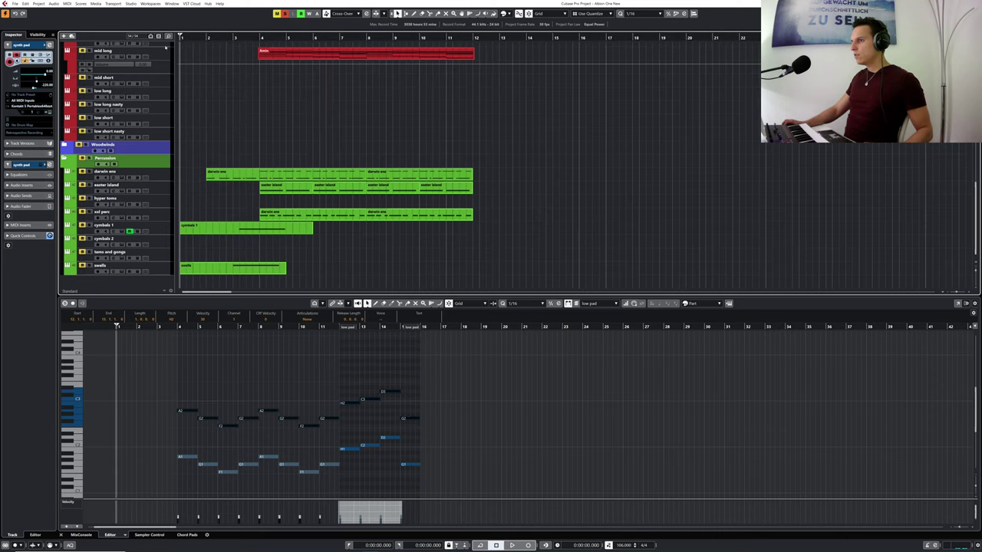
click(192, 231)
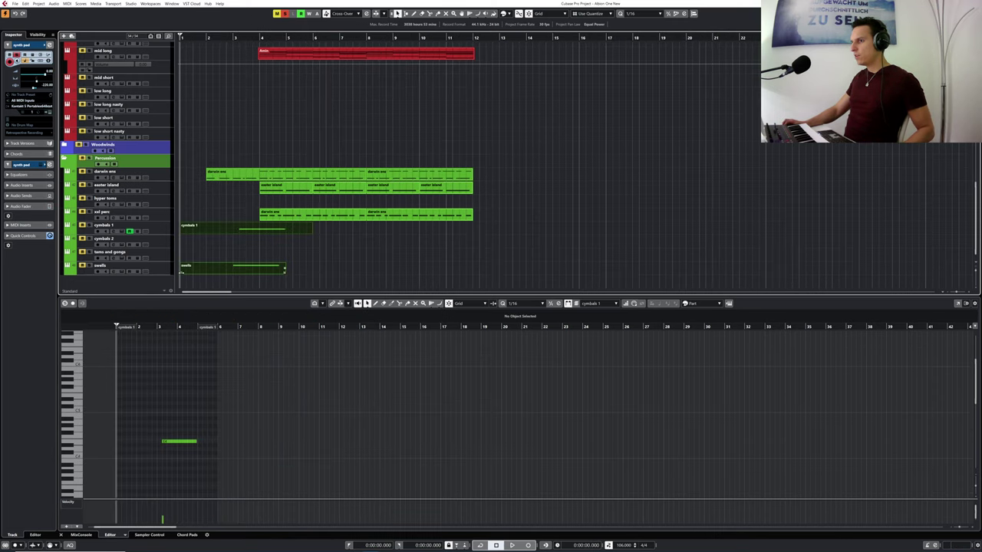
drag(182, 273, 226, 271)
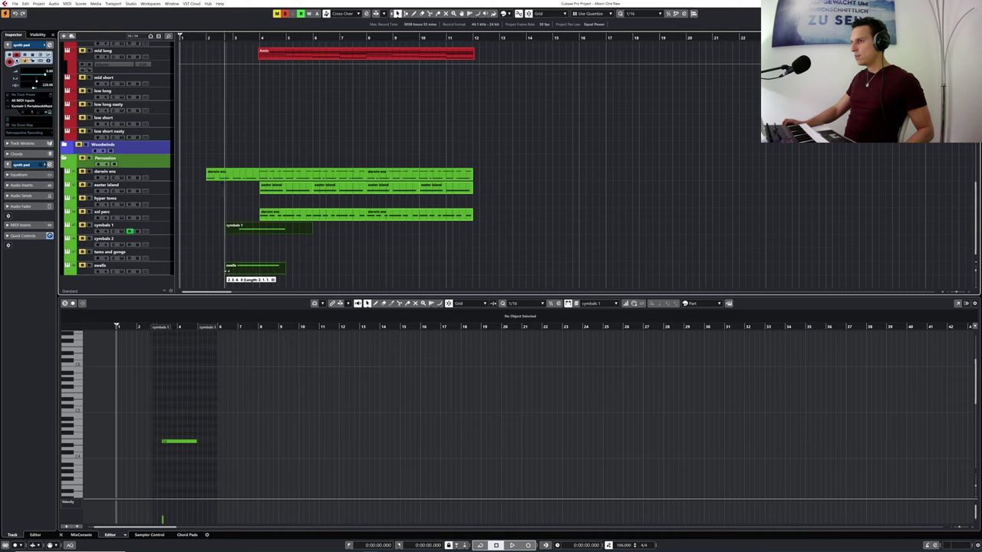
drag(226, 271, 219, 271)
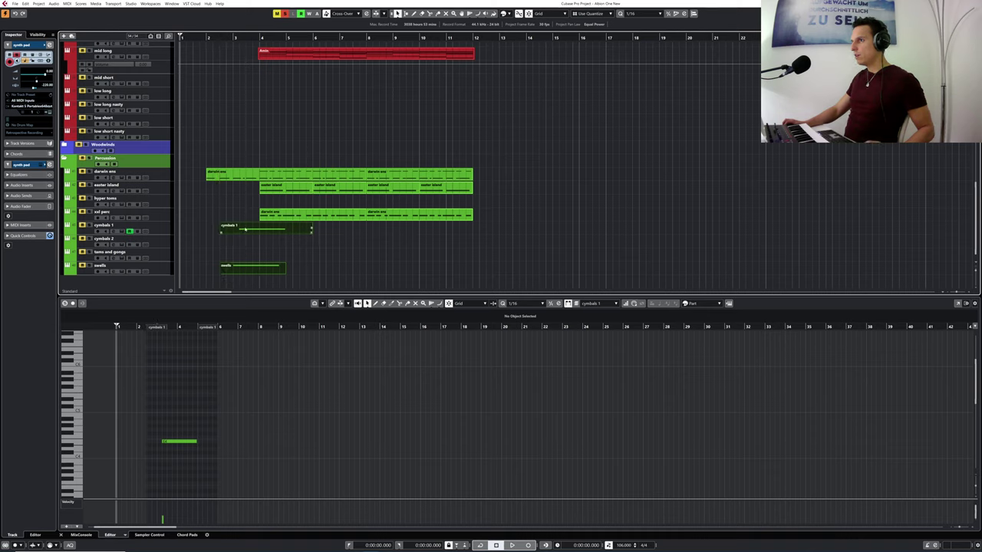
drag(246, 228, 465, 232)
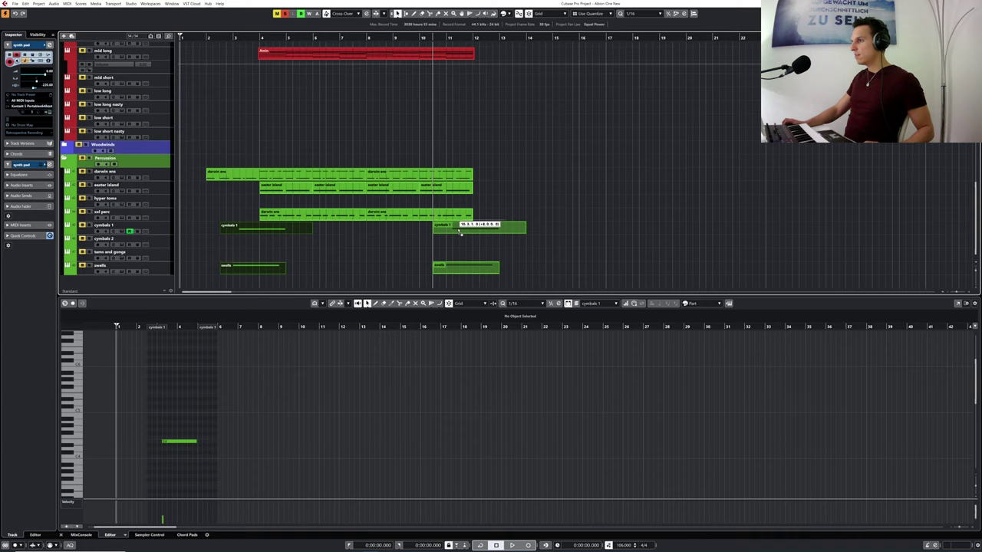
drag(460, 233, 459, 229)
- Play the transition into bar 12 with cymbals 1 and swells soloed alongside the synth pad and low pad
drag(438, 38, 428, 40)
key(space)
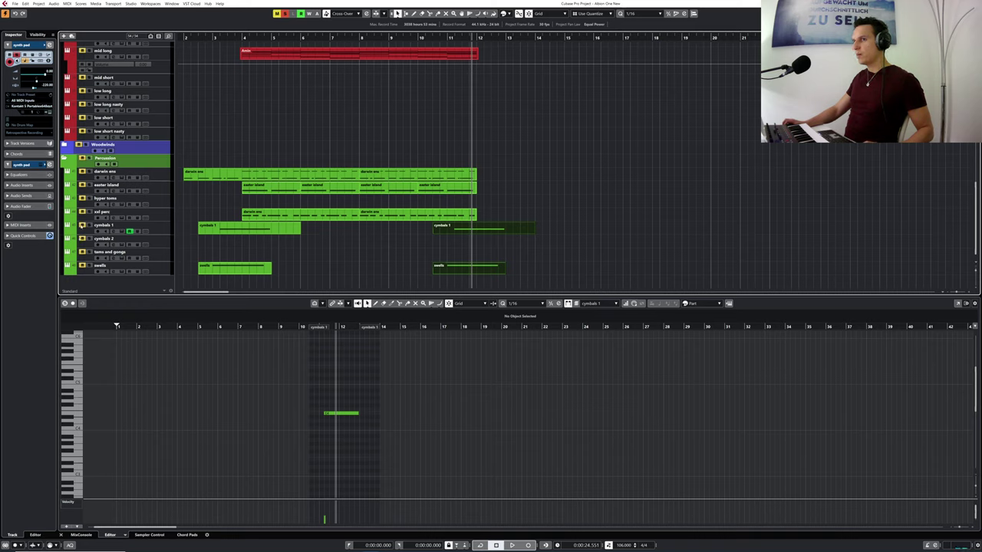
click(83, 270)
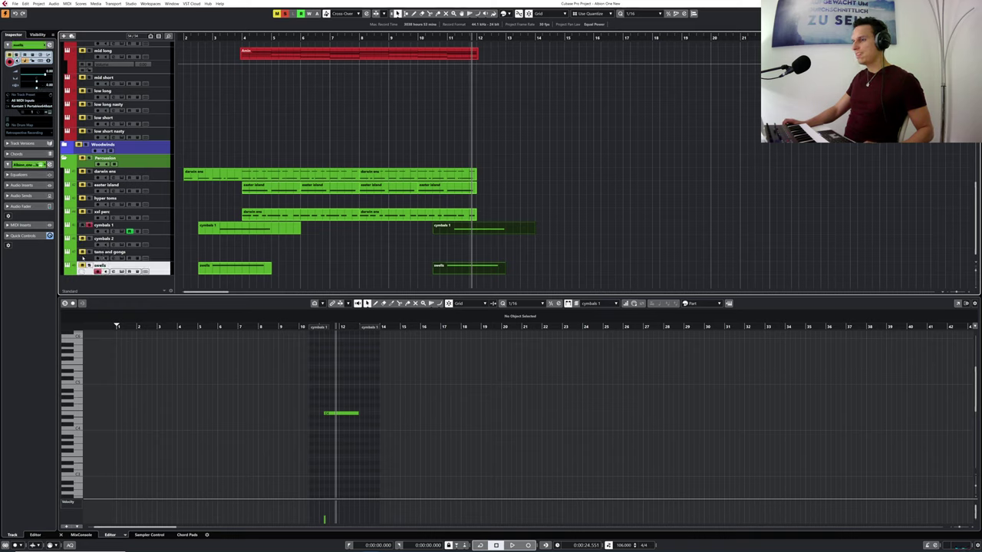
click(431, 37)
key(space)
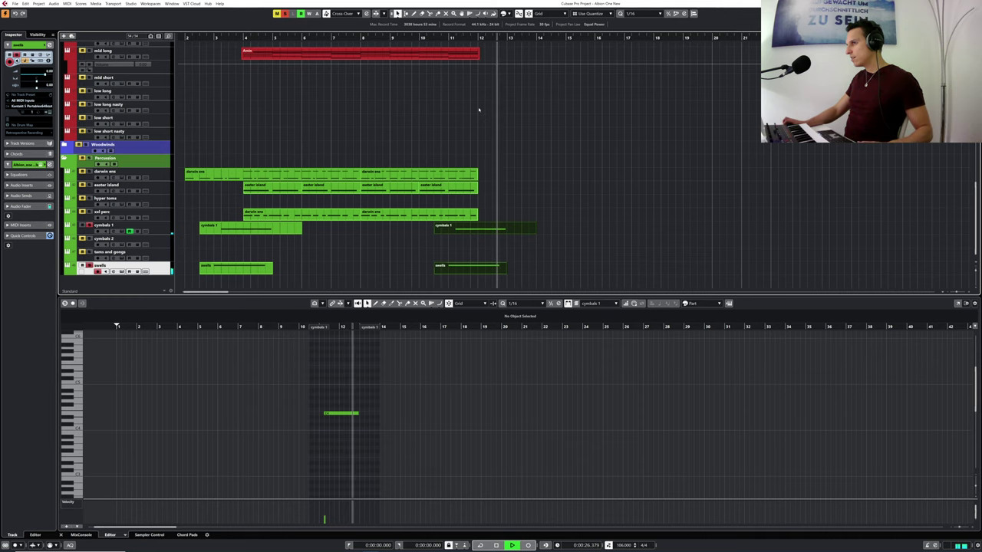
scroll(487, 112, up, 3)
scroll(487, 113, up, 5)
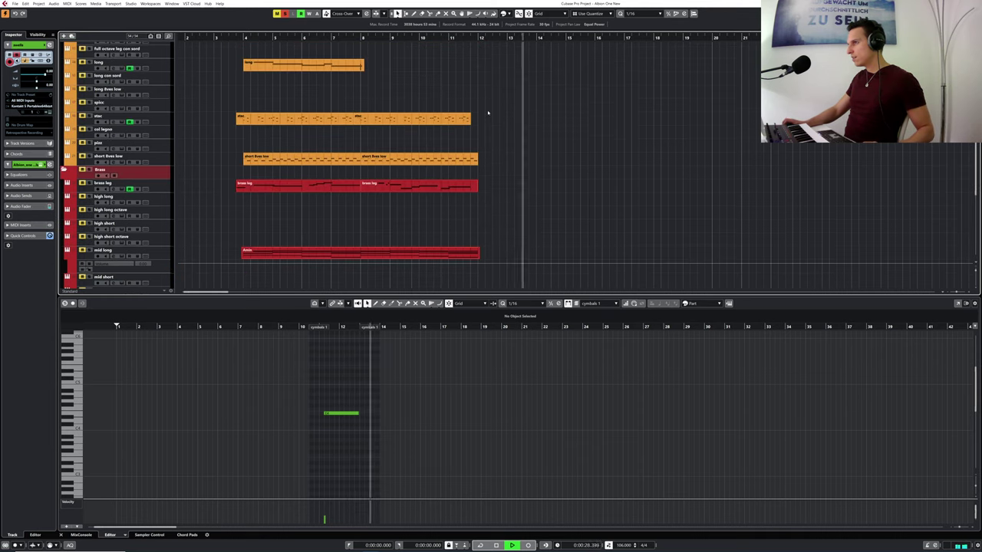
scroll(489, 114, up, 3)
scroll(489, 114, up, 3)
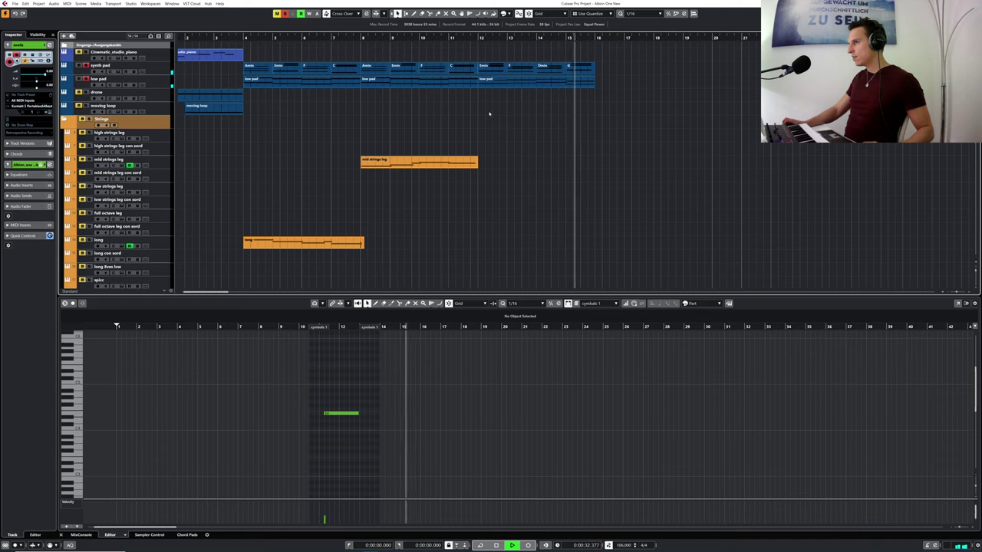
scroll(402, 77, down, 3)
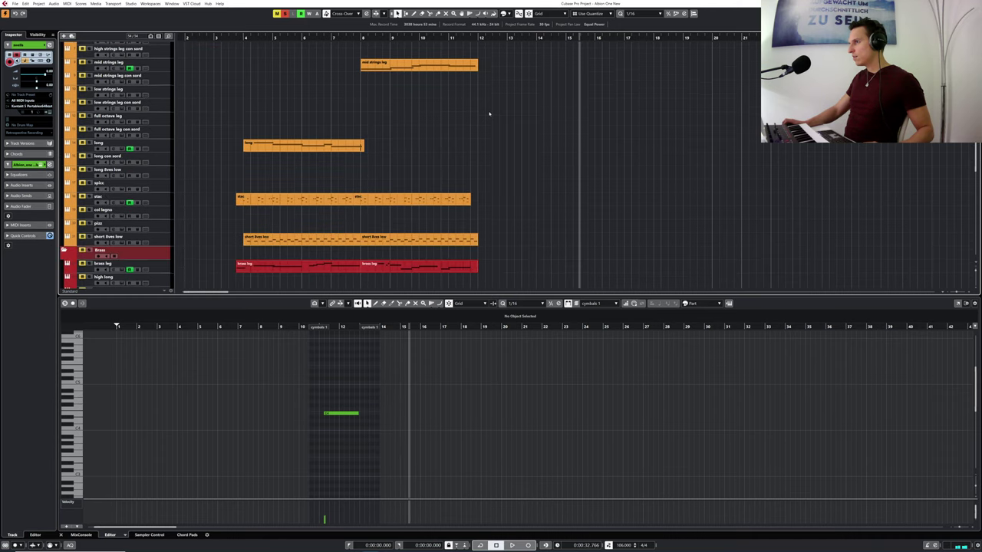
key(space)
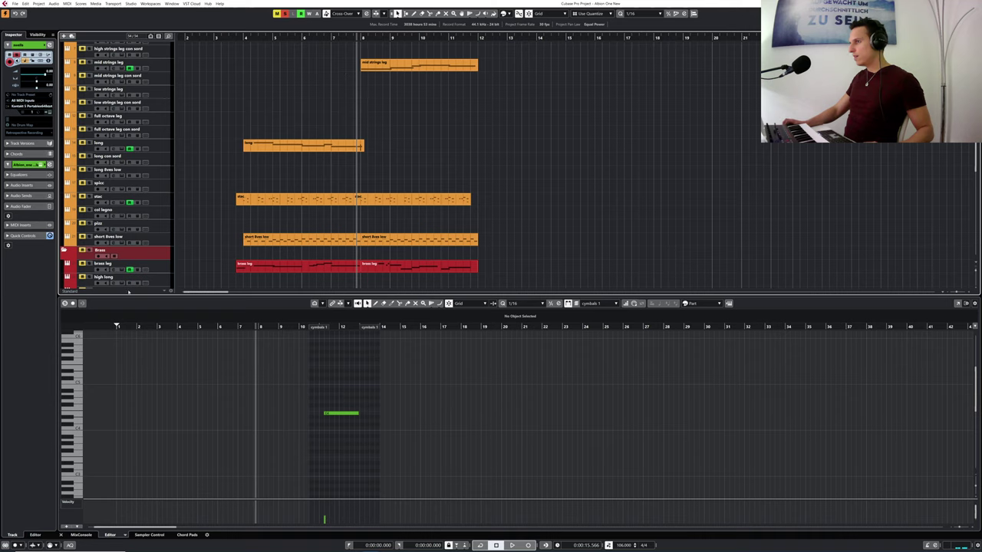
- Clear all solos, select the brass leg track and rehearse its part over playback leading into bar 12
click(284, 13)
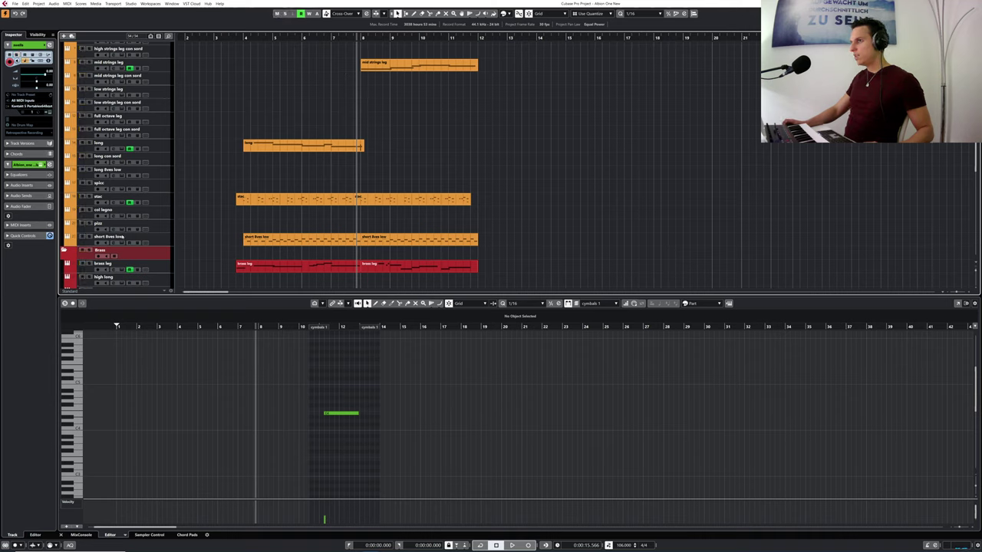
click(90, 268)
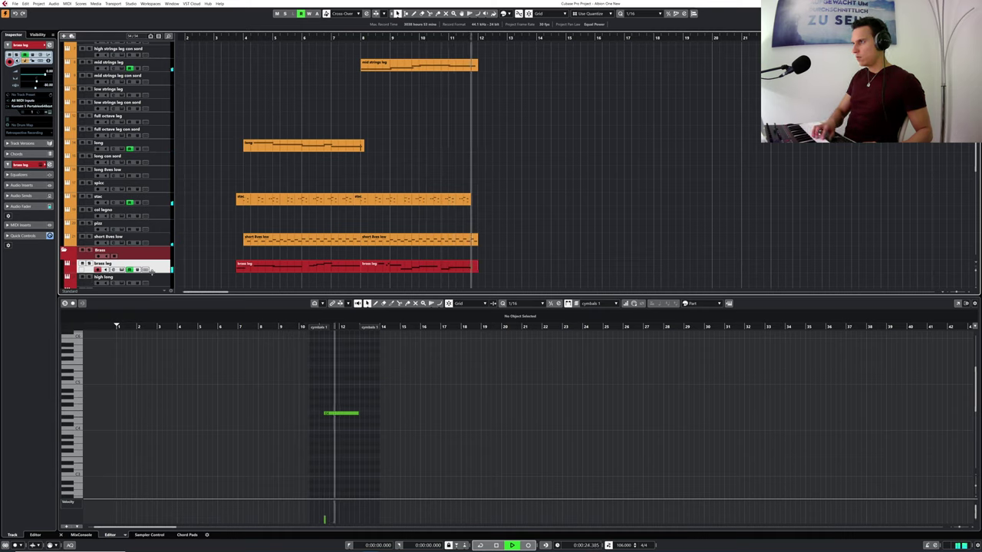
key(space)
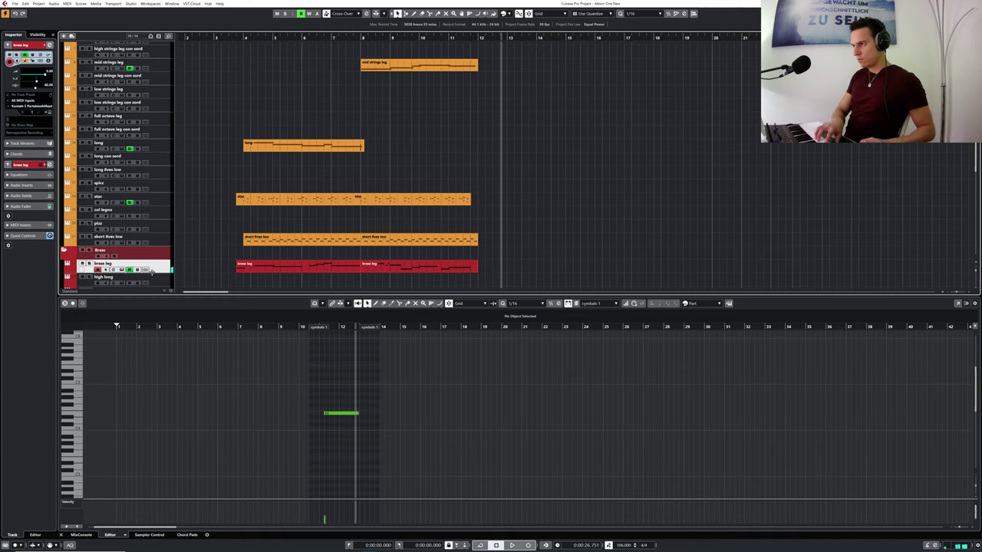
key(KP_Subtract)
key(KP_Subtract)
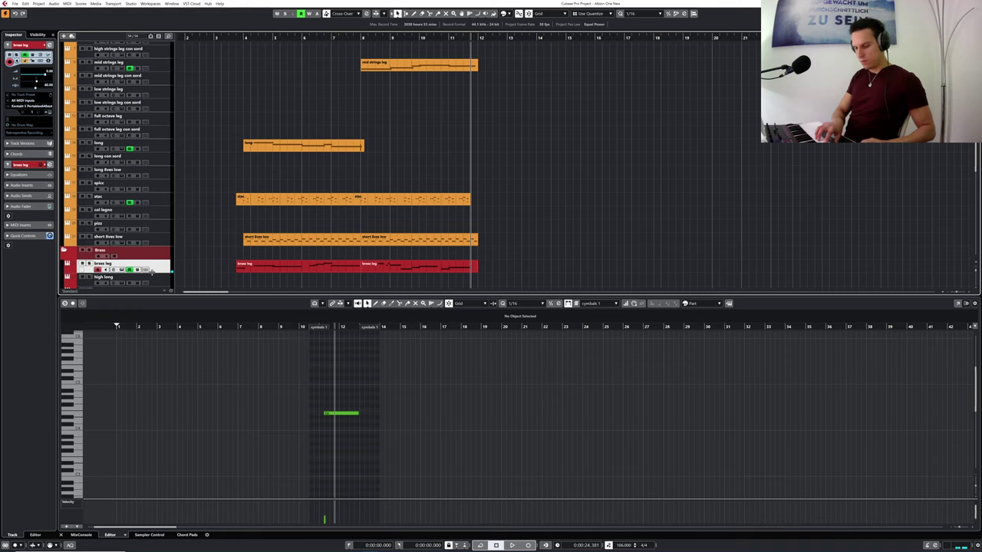
key(KP_Subtract)
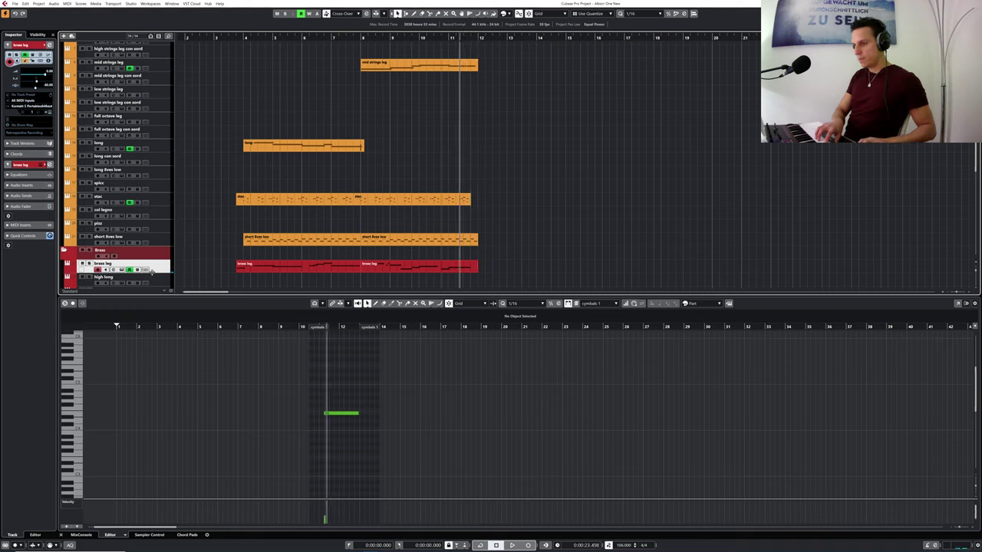
key(KP_Subtract)
key(KP_Multiply)
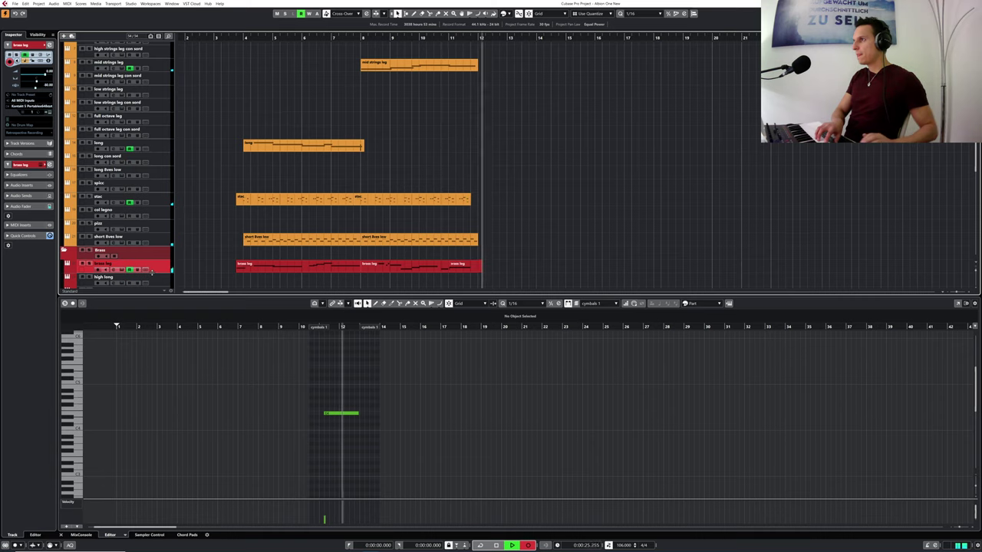
key(KP_0)
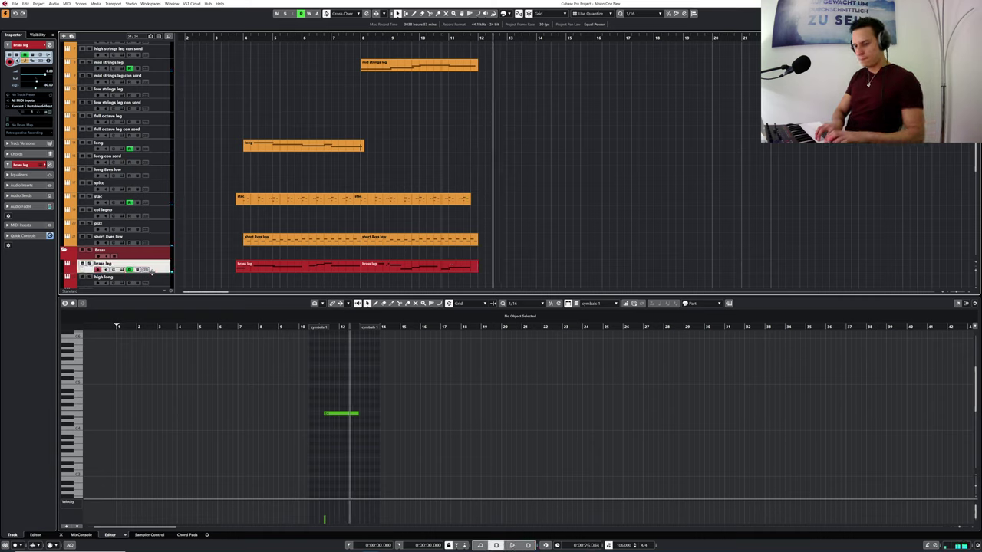
- Record a new phrase on the brass leg track from bar 11 to about bar 14
key(KP_Subtract)
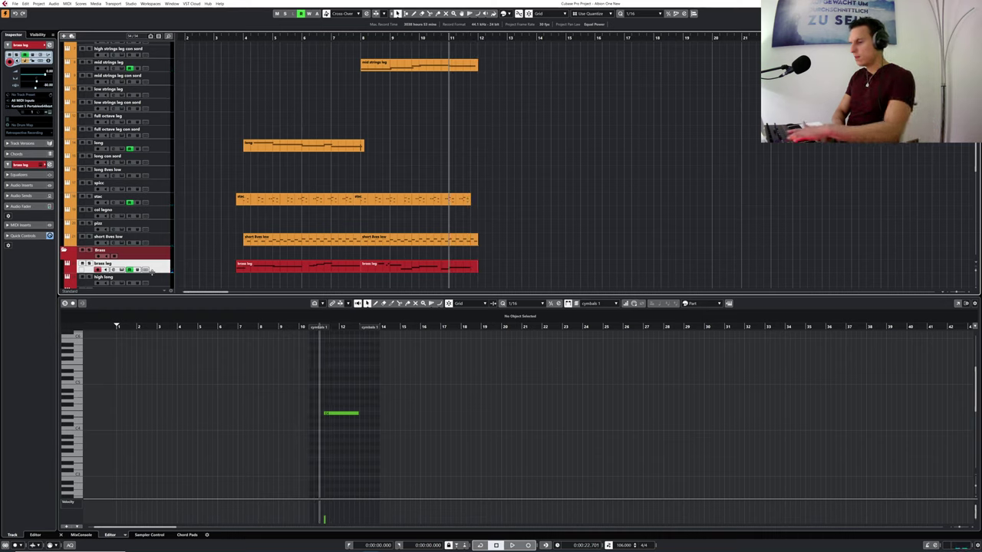
key(KP_Multiply)
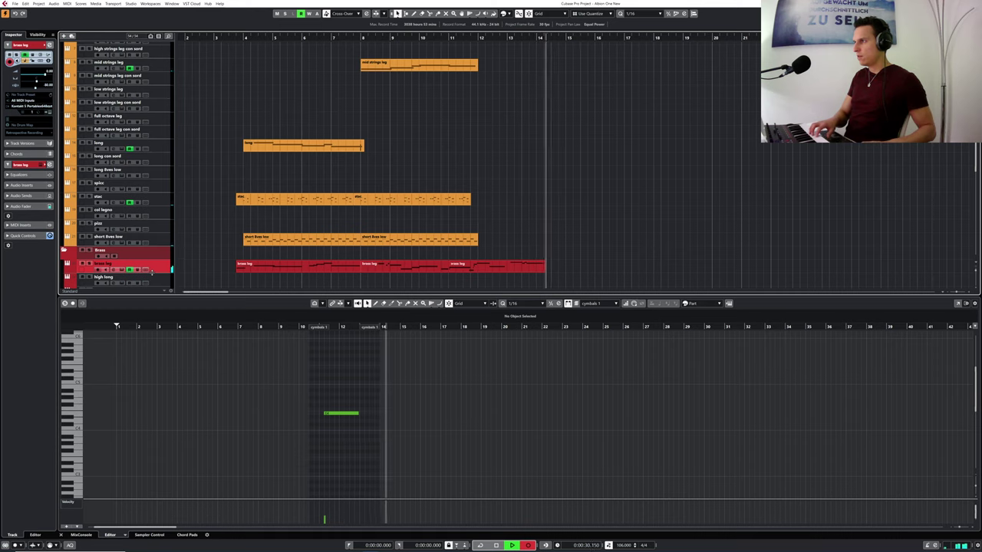
key(space)
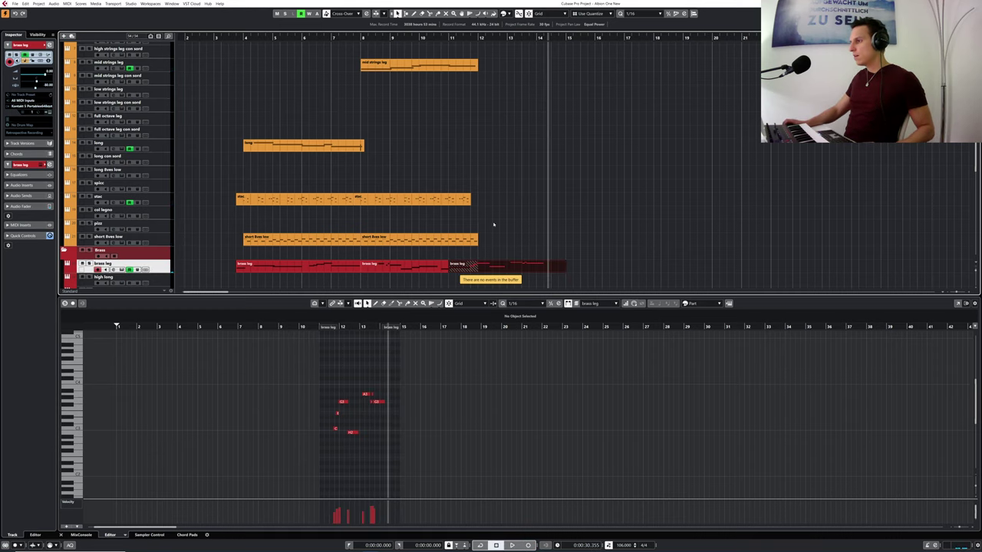
scroll(493, 224, down, 2)
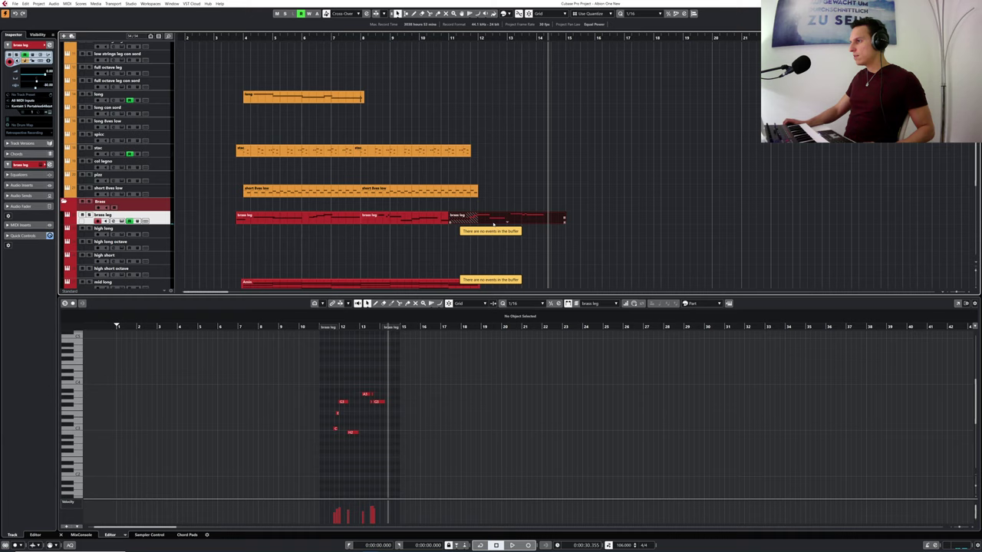
- Glue the new brass leg recording to the preceding clip and open the combined clip from bar 8 in the editor
shift+click(441, 220)
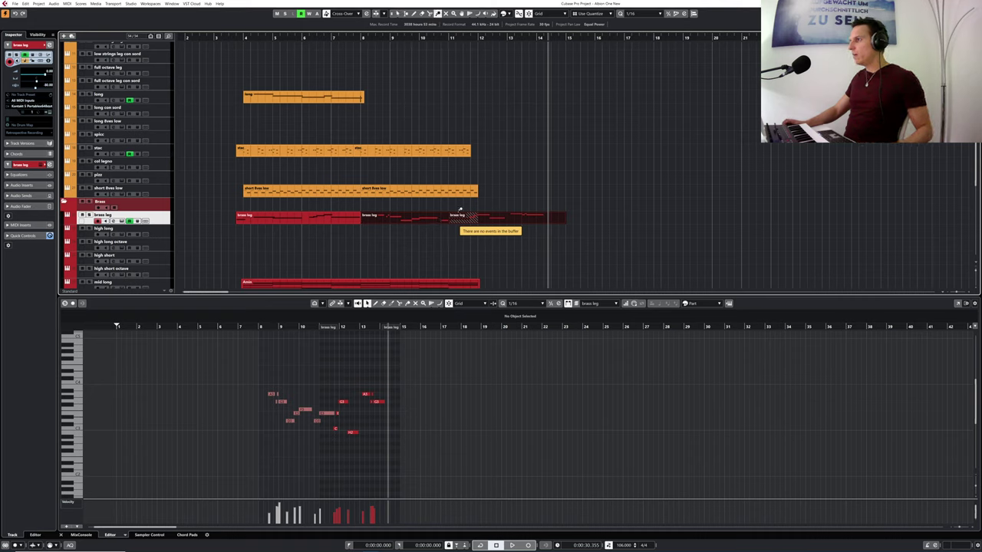
click(447, 215)
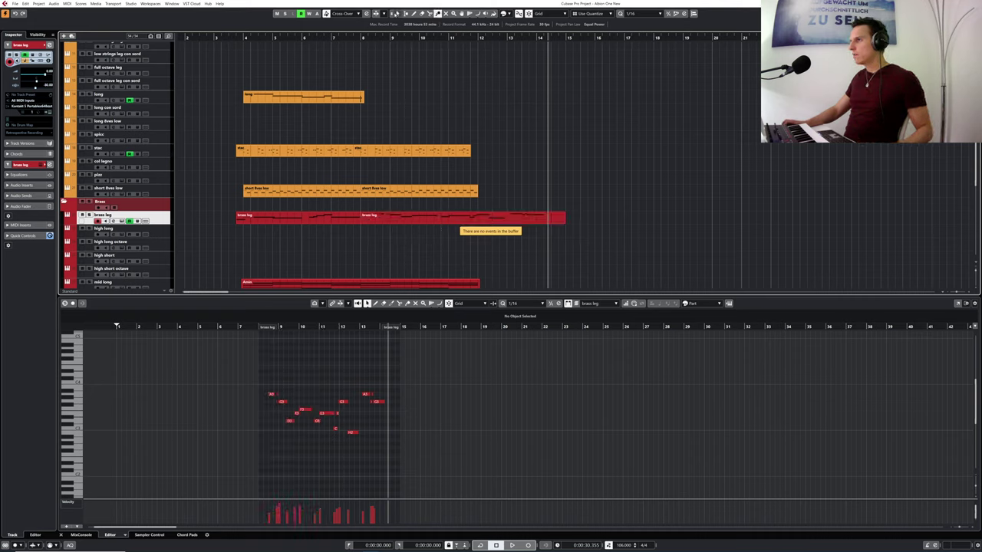
click(465, 221)
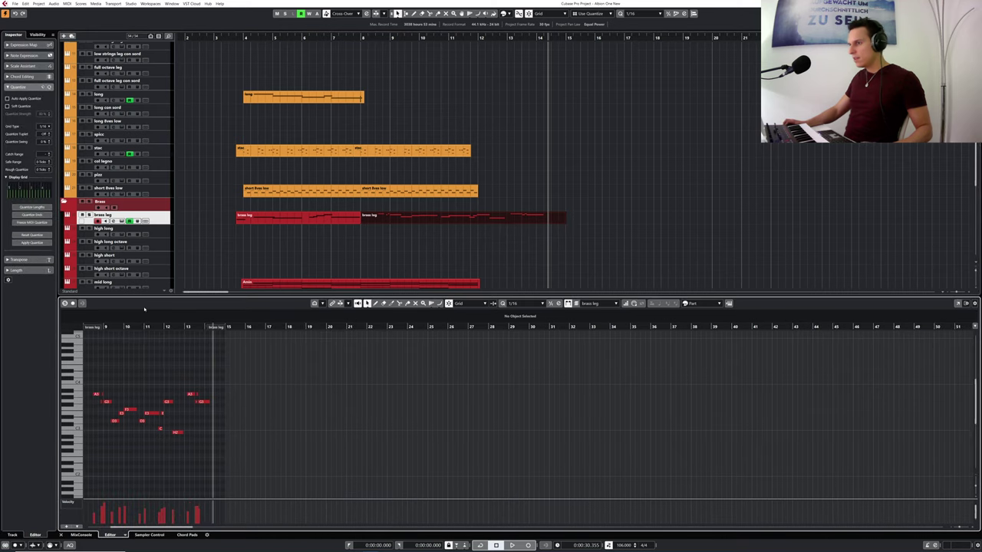
- Play the brass phrase into bar 12 and shift its C3, E3, G3 and H2 notes around bar 12 slightly later together
drag(167, 328, 94, 345)
key(space)
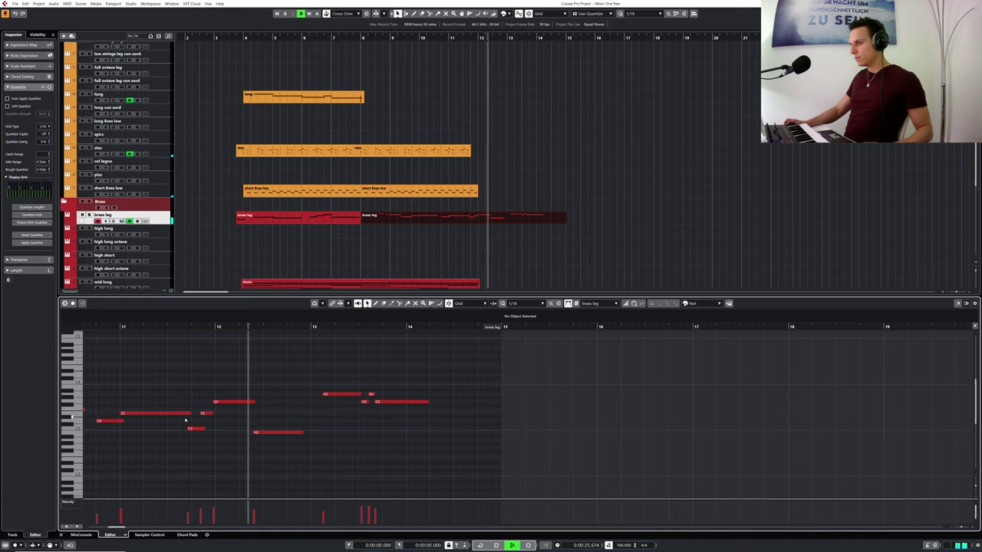
drag(194, 393, 287, 454)
drag(222, 406, 230, 406)
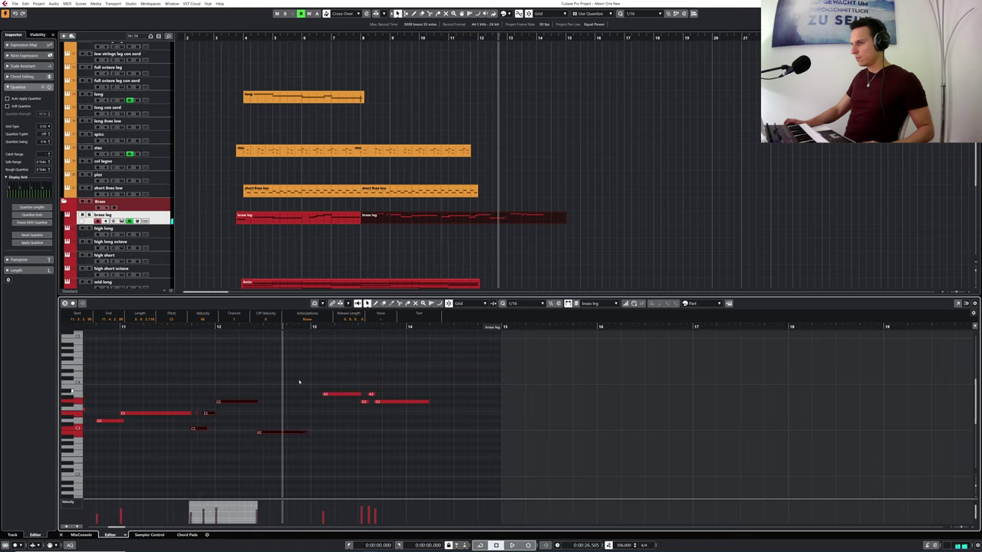
click(168, 397)
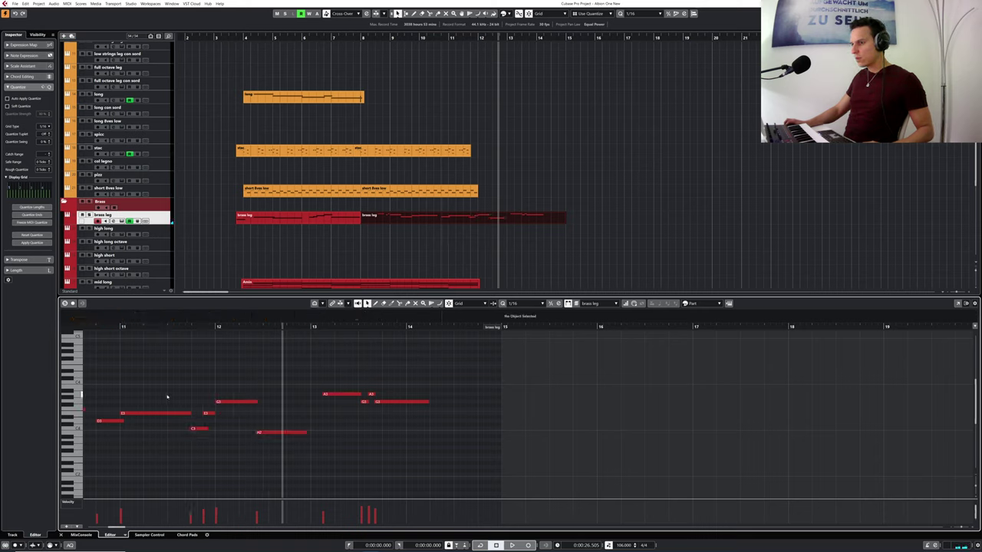
- Shorten the long E3 note at bar 11 to end at about 11.3.3, fine-tuning its length after a playback check
drag(188, 414, 180, 413)
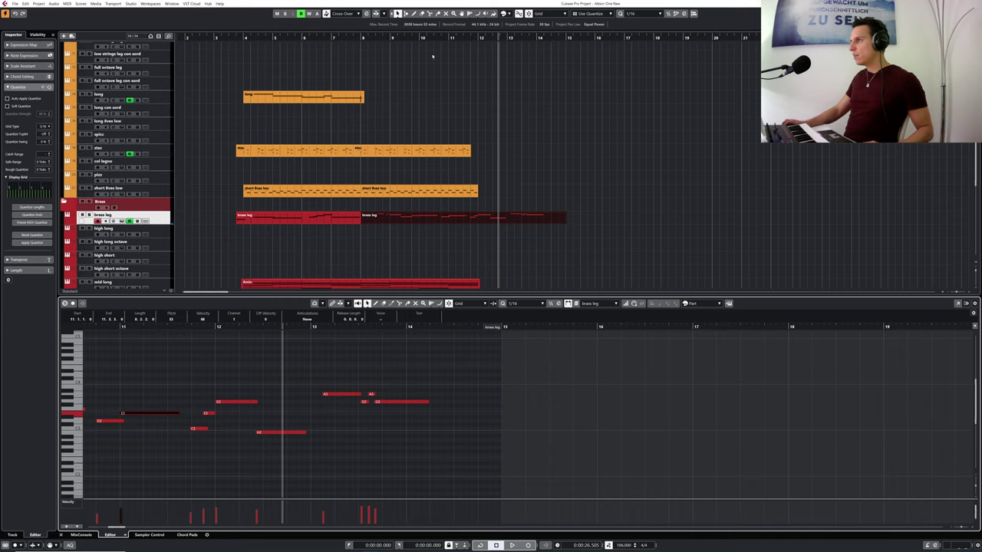
click(432, 55)
key(space)
key(h)
key(h)
key(h)
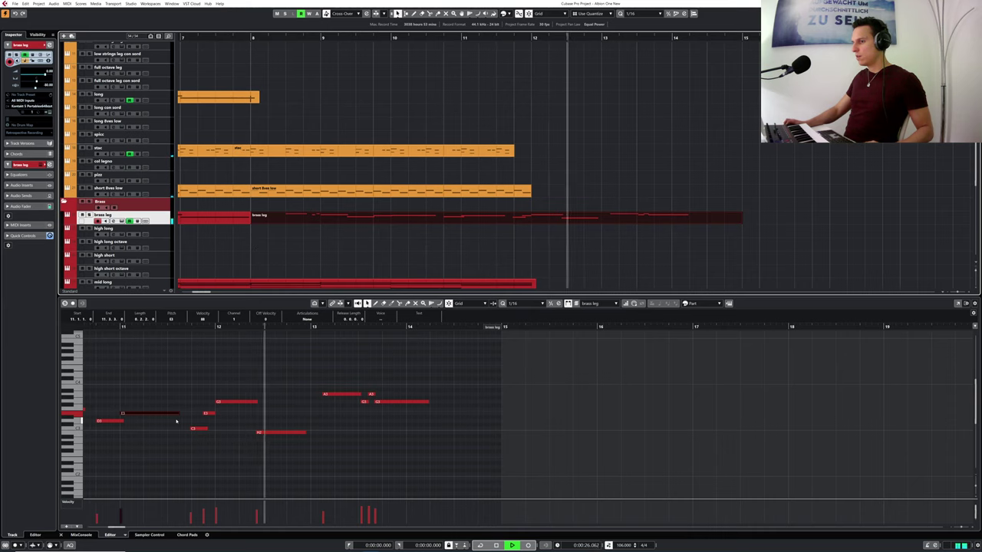
click(448, 304)
drag(179, 414, 182, 415)
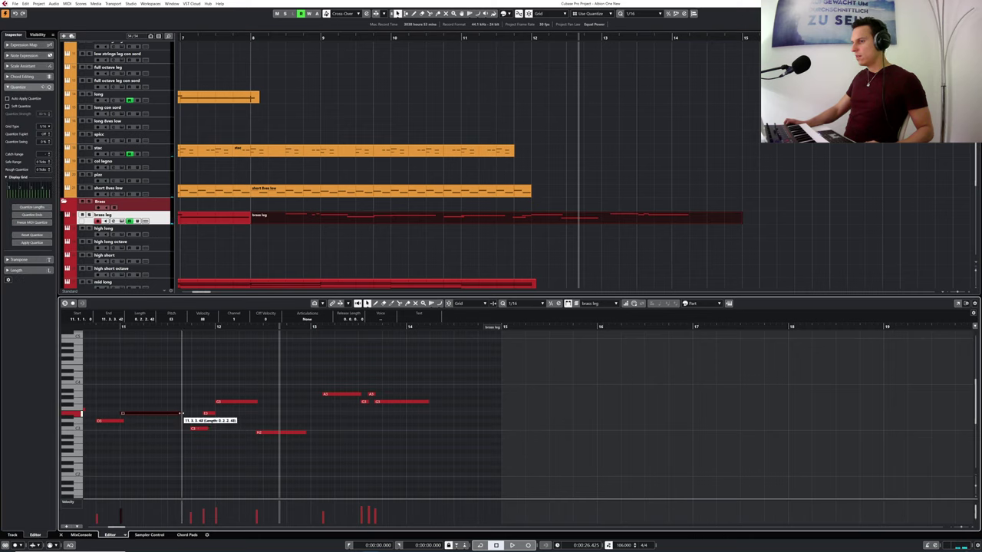
- Shorten the G3 note at bar 12, extend the short E3 before it slightly past the barline and replay the phrase
click(89, 330)
key(space)
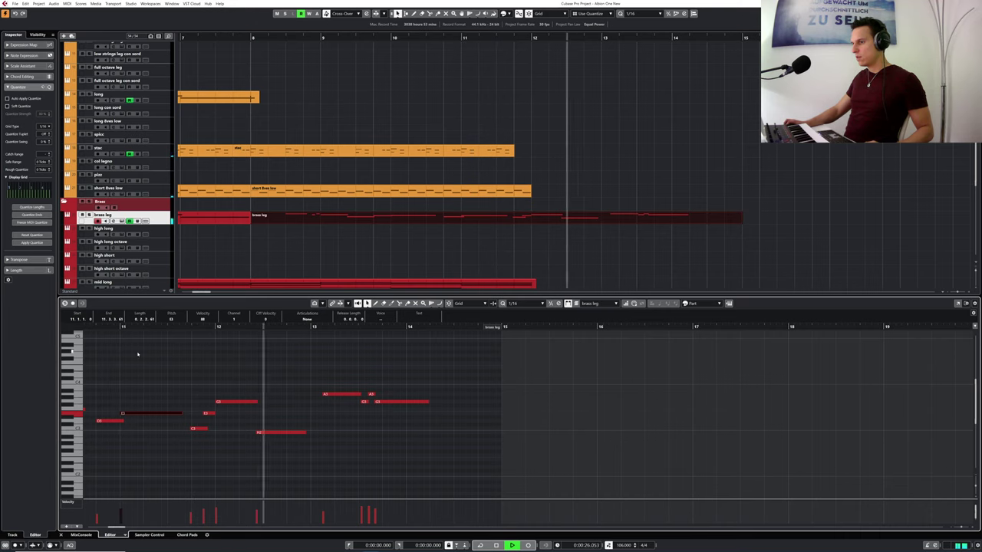
click(270, 444)
drag(270, 444, 217, 414)
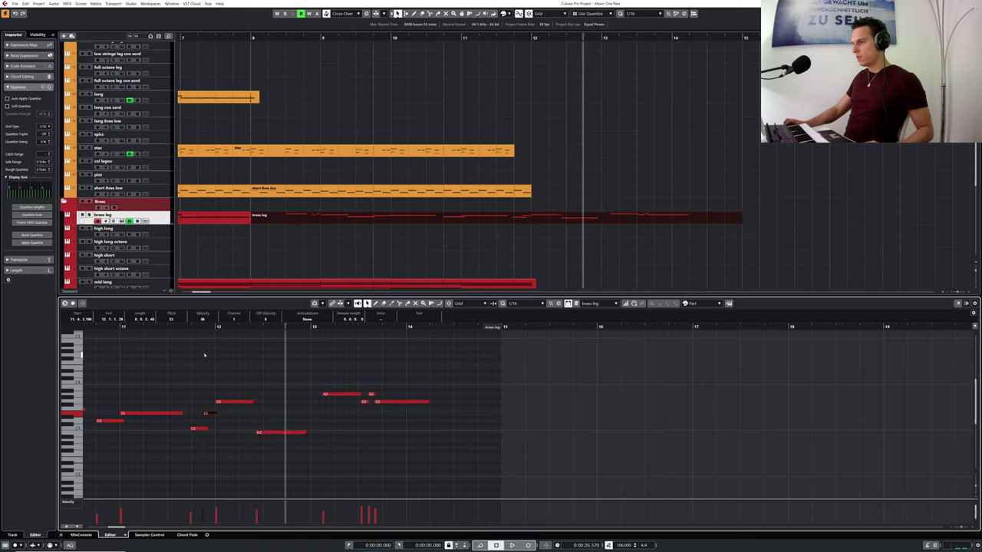
drag(162, 328, 143, 328)
key(space)
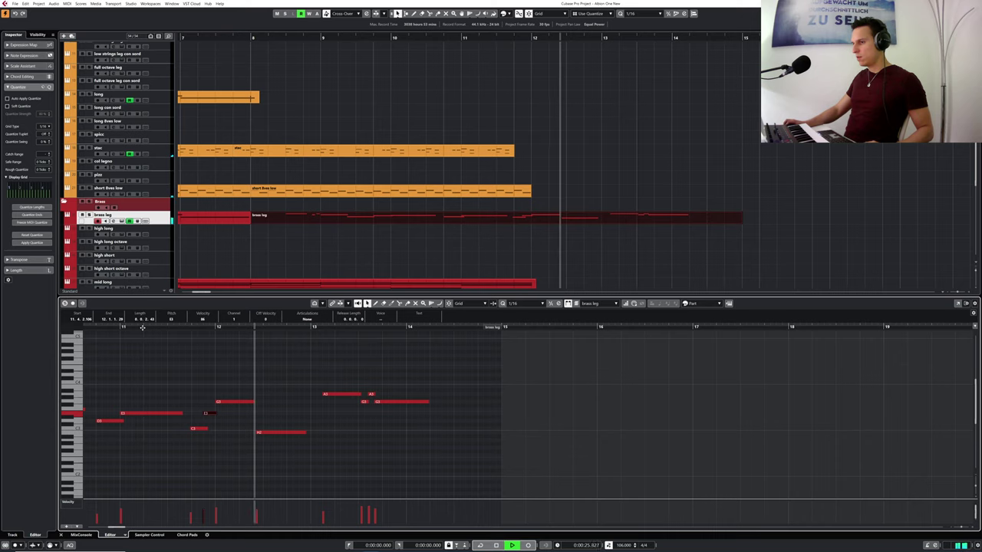
- Try the H2 note at beat 3 of bar 12 and play the result
key(space)
drag(268, 435, 267, 435)
drag(198, 327, 183, 328)
key(space)
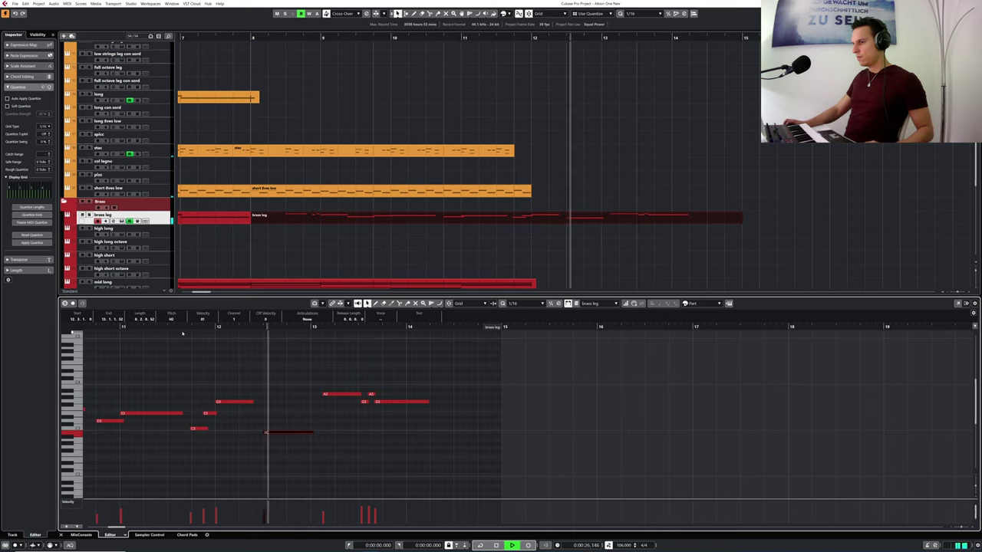
key(space)
drag(271, 434, 266, 435)
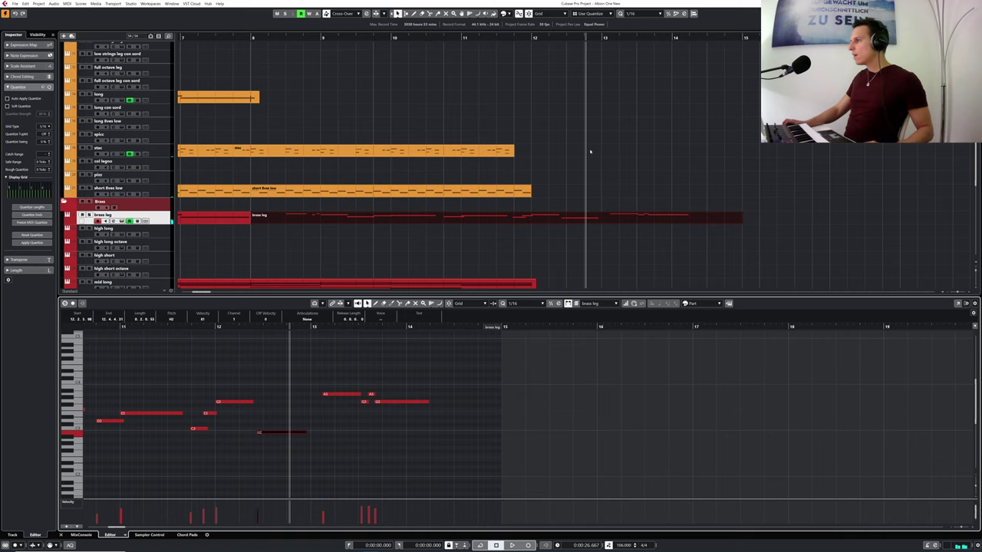
- Play into bar 13, move the four closing brass notes earlier to the start of bar 13, and shift the last three slightly earlier
drag(514, 44, 508, 43)
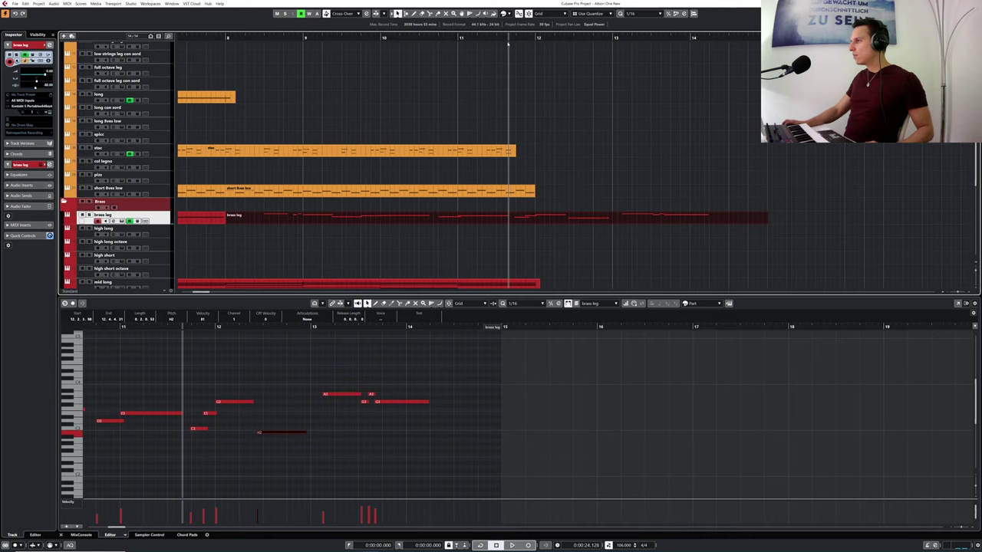
drag(507, 44, 505, 46)
key(space)
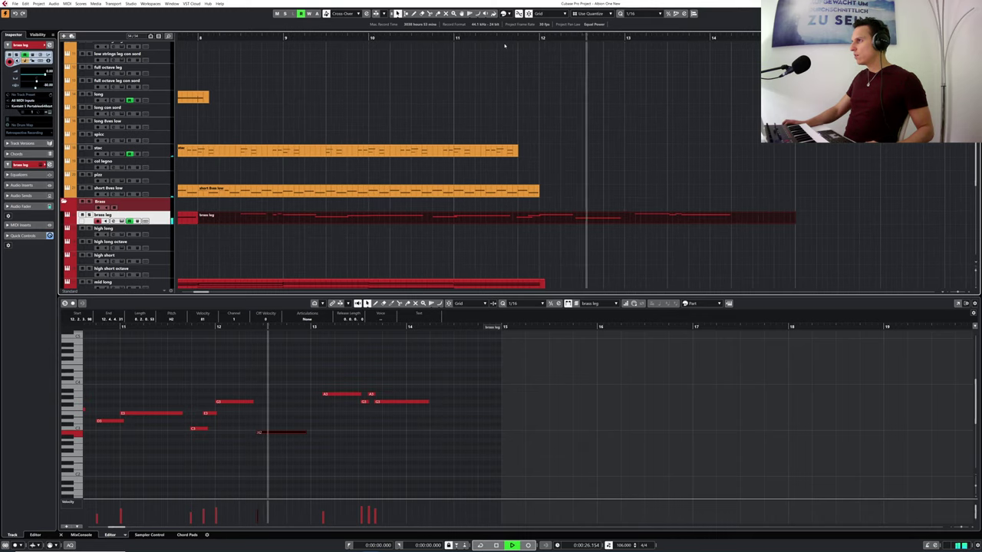
key(space)
drag(341, 383, 395, 424)
drag(344, 398, 334, 396)
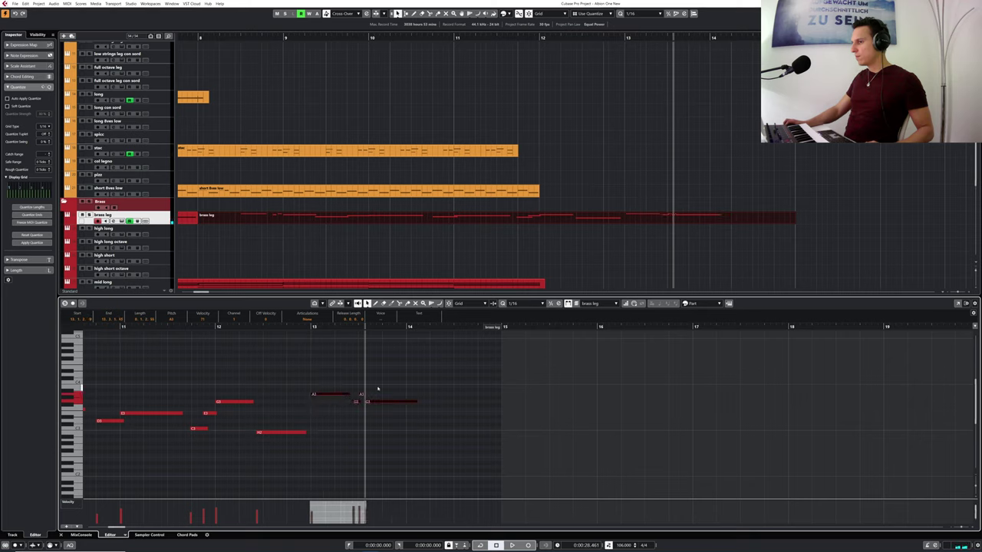
click(361, 385)
click(367, 402)
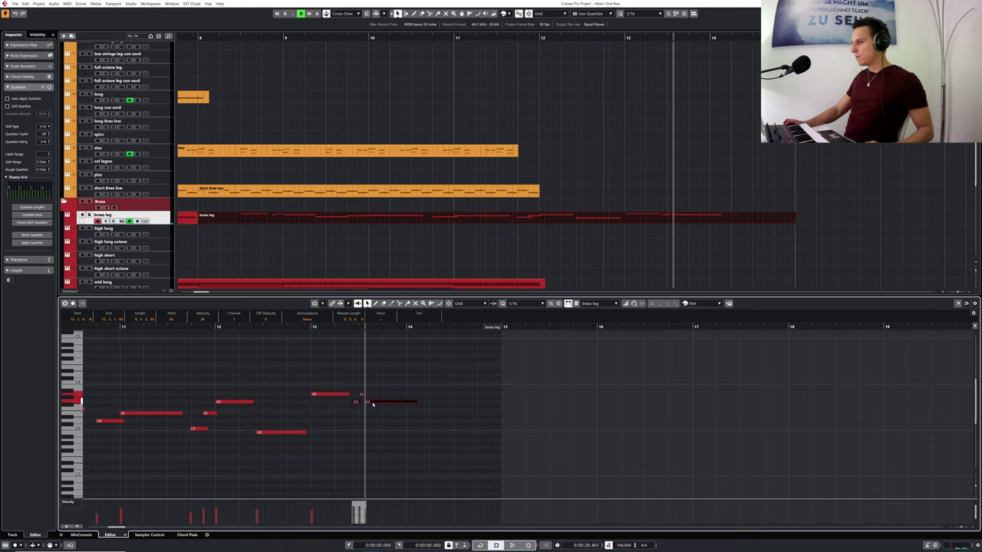
drag(369, 404, 365, 407)
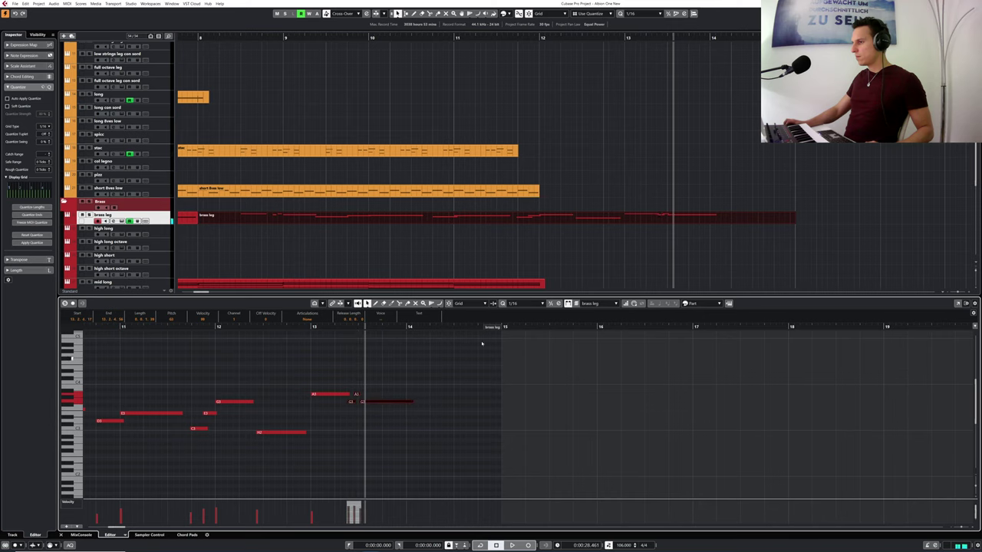
- Rename the clips on the xxl perc track to match the track name
scroll(583, 154, down, 8)
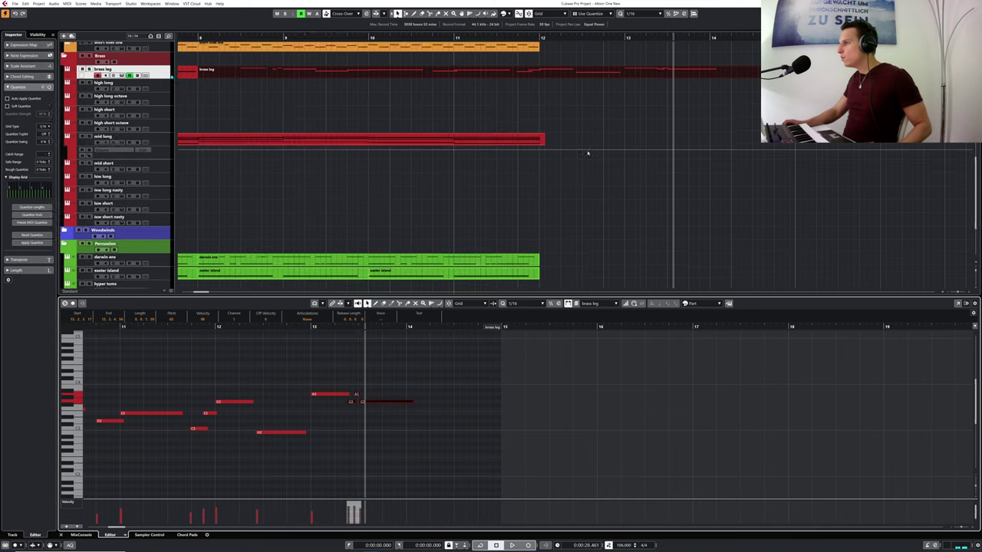
click(433, 214)
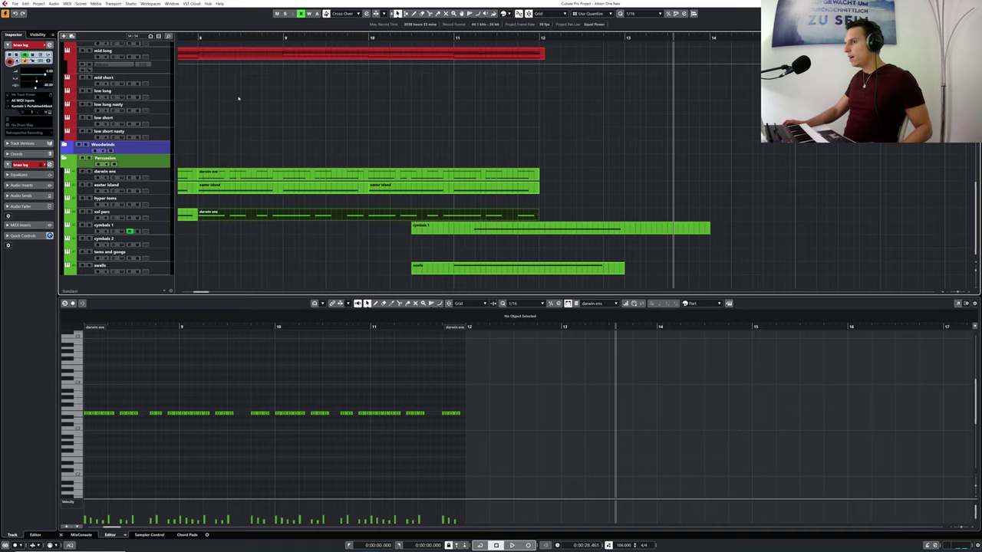
click(110, 218)
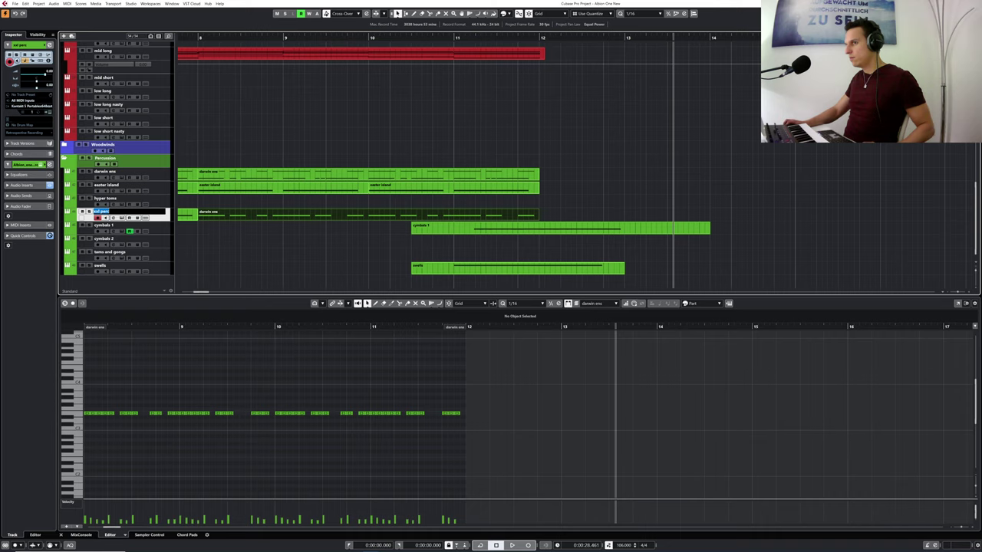
key(shift+Return)
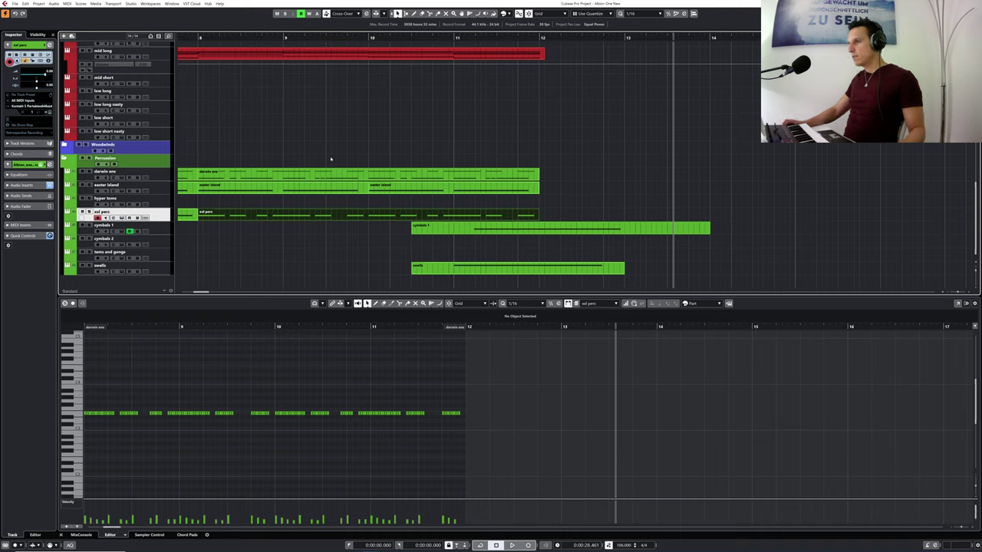
- Copy the darwin ens clip to bar 12 and play the arrangement from just before bar 11
drag(538, 176, 572, 178)
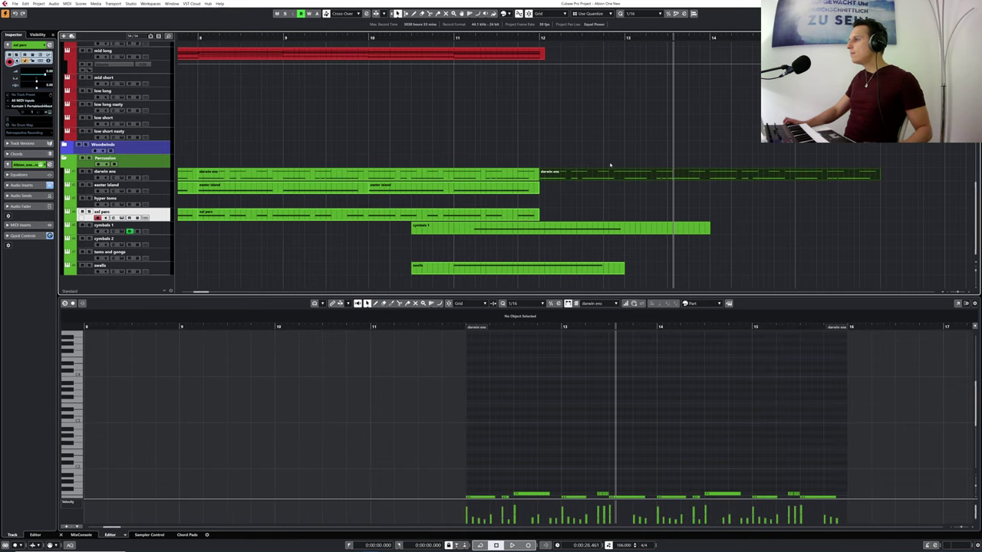
scroll(609, 164, up, 4)
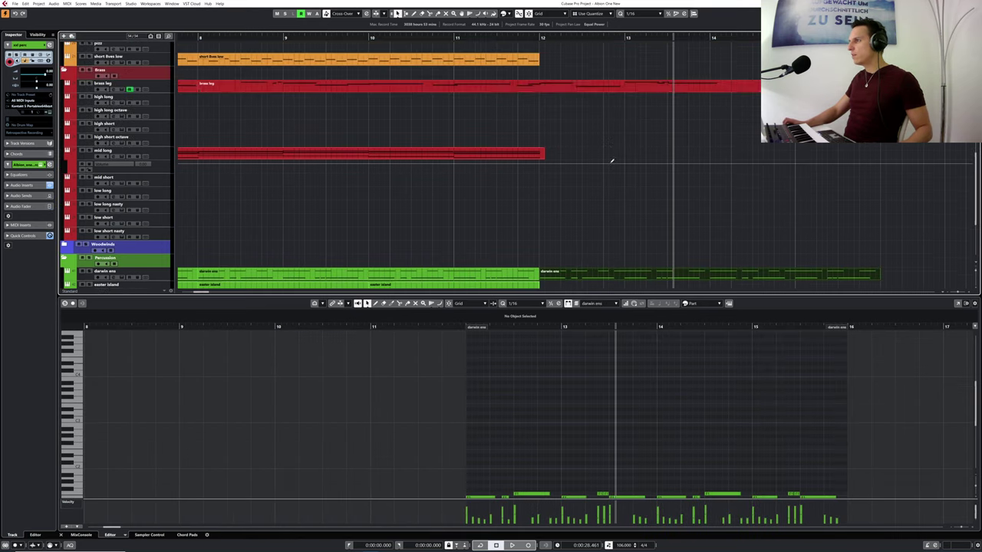
click(445, 39)
key(space)
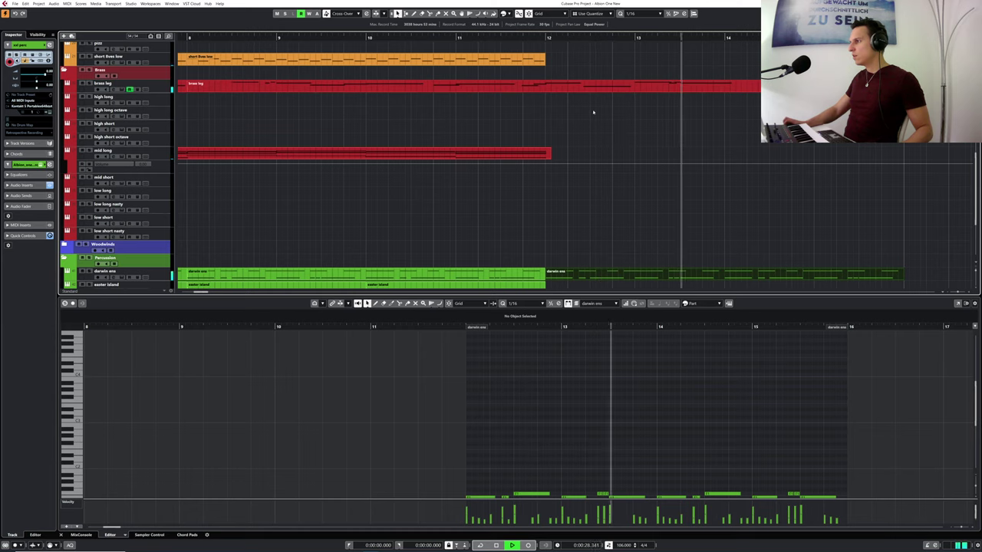
- Replay bars 11 to 13 and review how the pad, string, brass and percussion parts carry across bar 12
scroll(598, 115, up, 10)
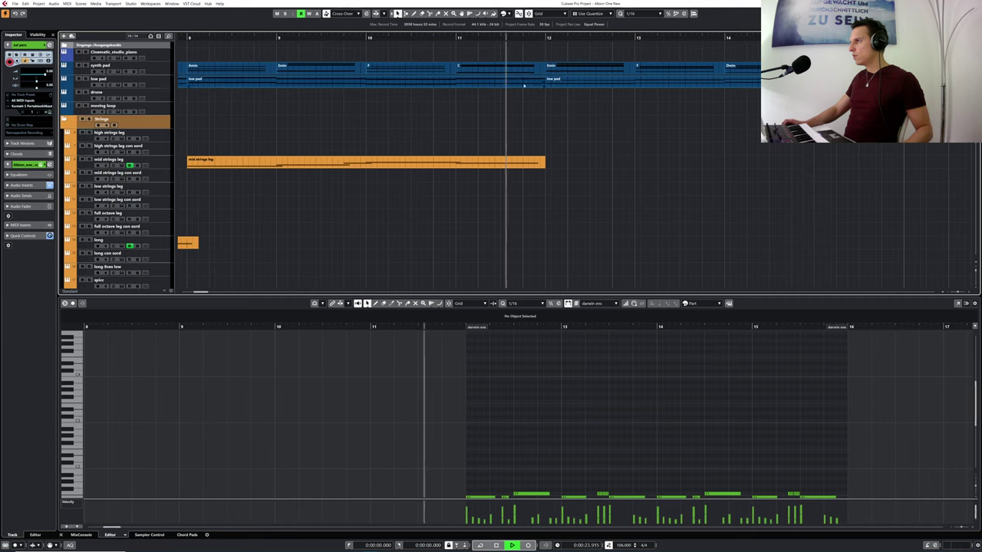
scroll(490, 103, down, 10)
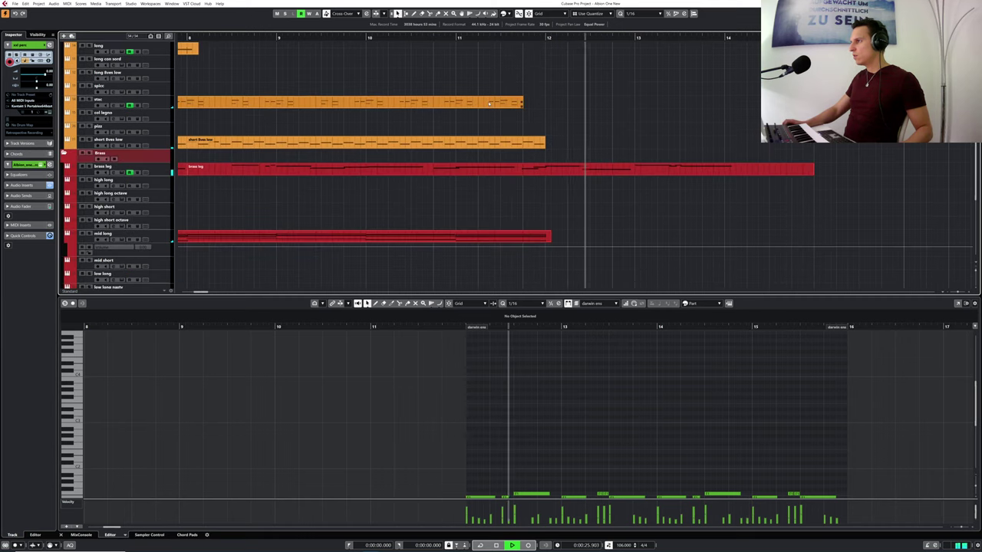
scroll(530, 114, down, 10)
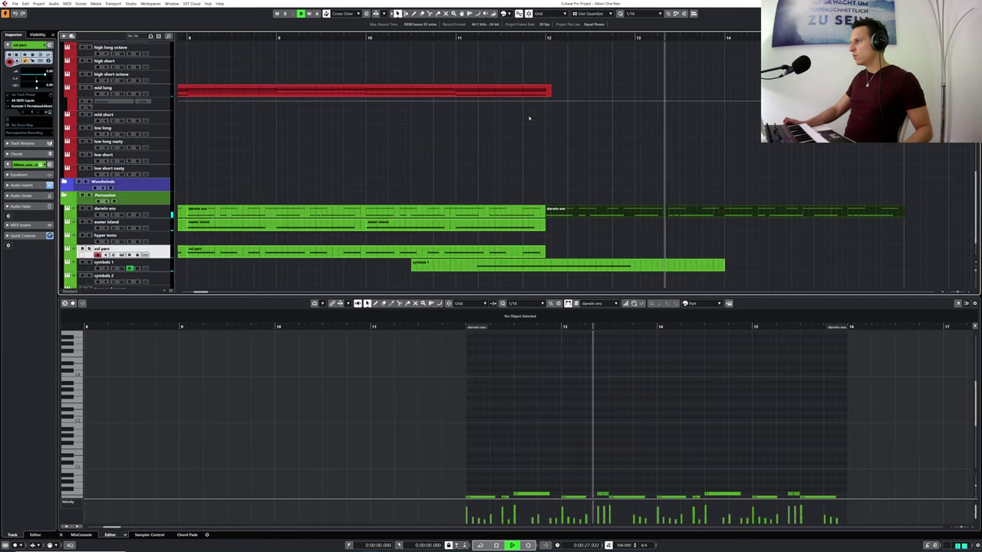
scroll(545, 92, up, 15)
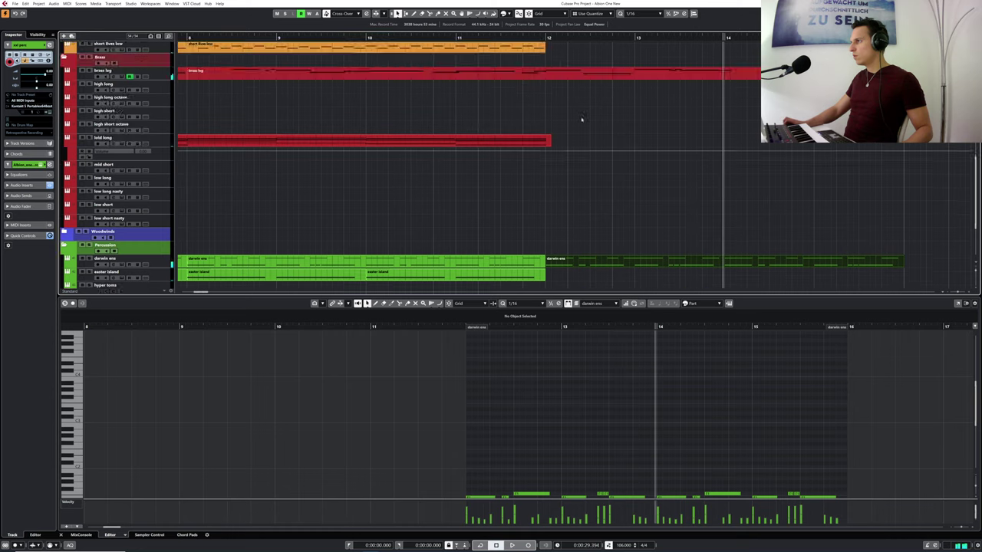
click(497, 36)
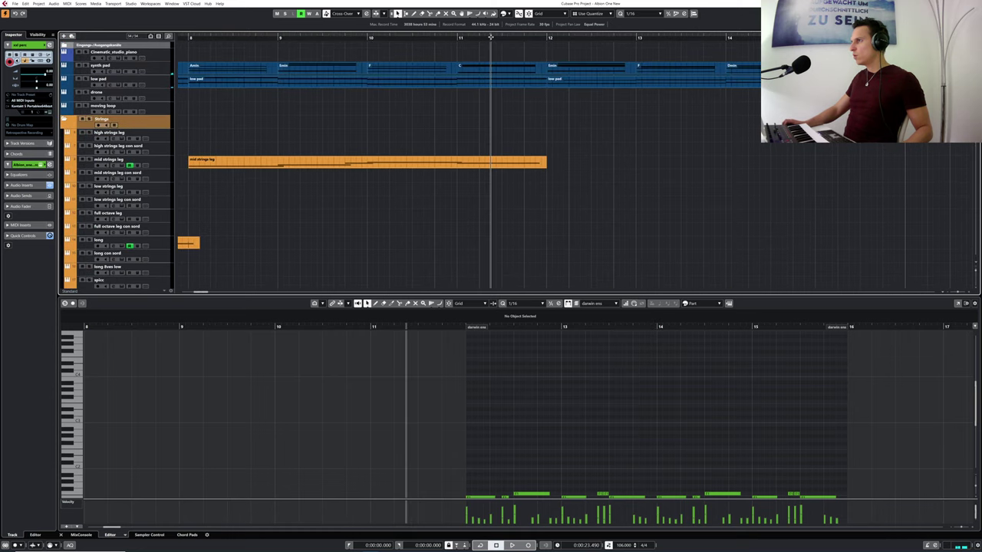
scroll(518, 97, down, 5)
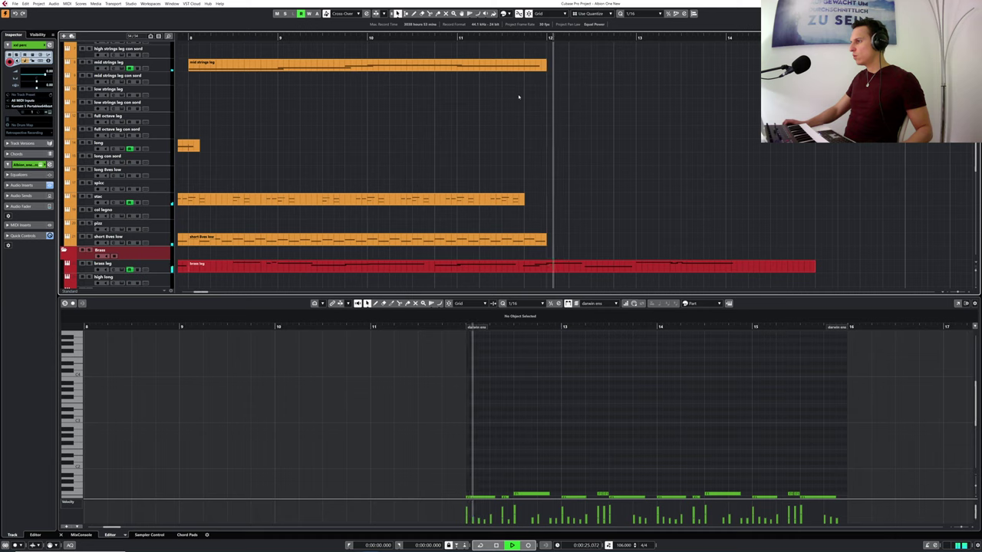
key(space)
- Open the second brass leg part, slightly shorten the G3 note at bar 12, and play it back
click(583, 266)
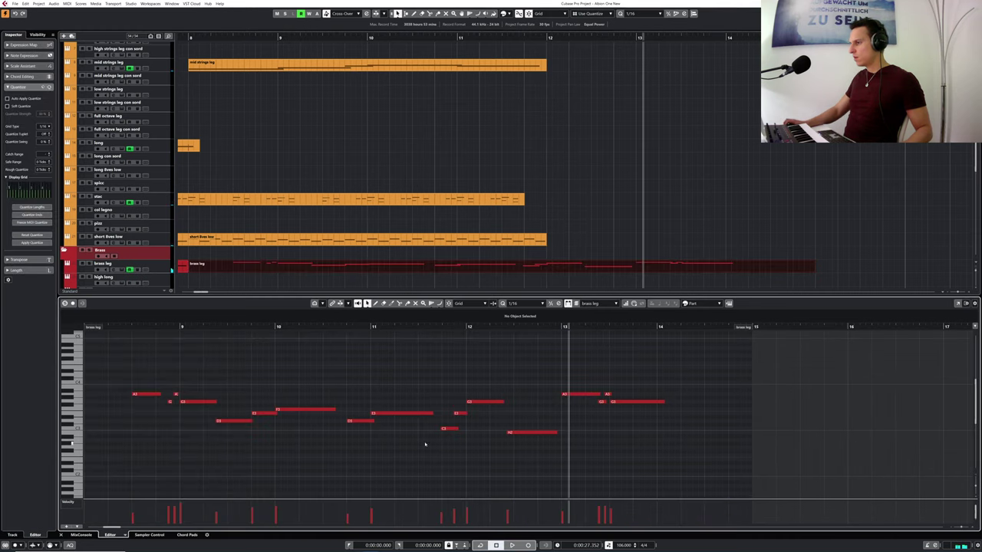
drag(454, 329, 454, 355)
click(570, 434)
key(1)
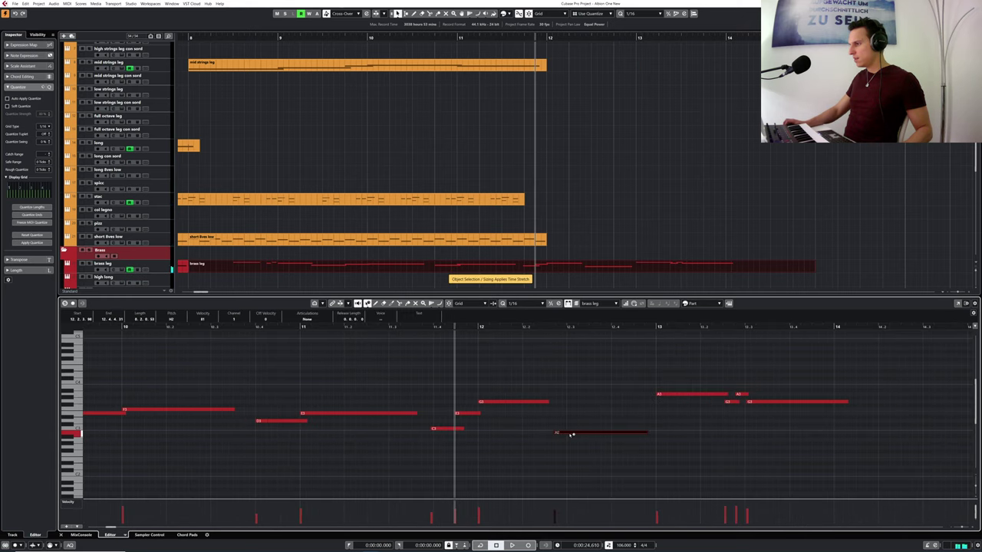
key(1)
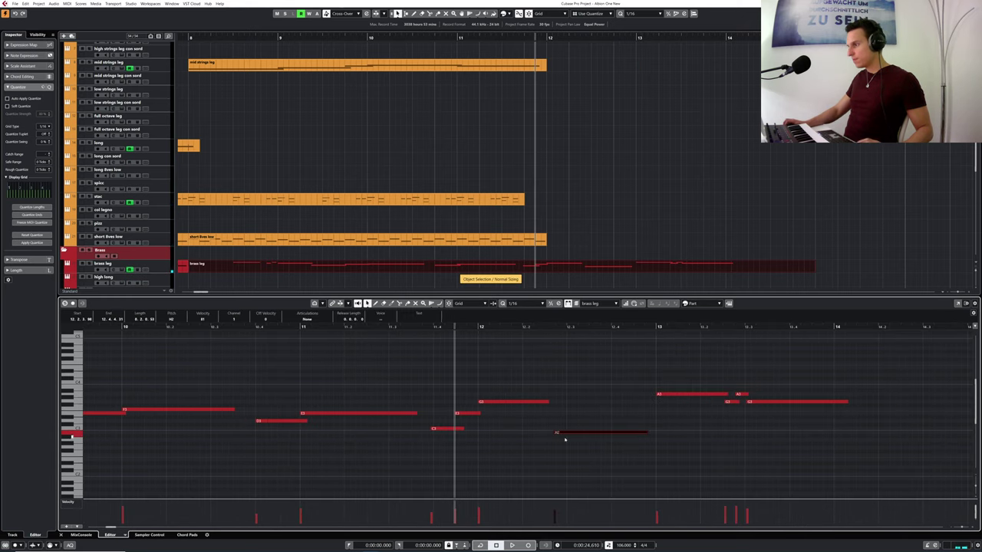
drag(550, 404, 546, 403)
click(435, 329)
key(space)
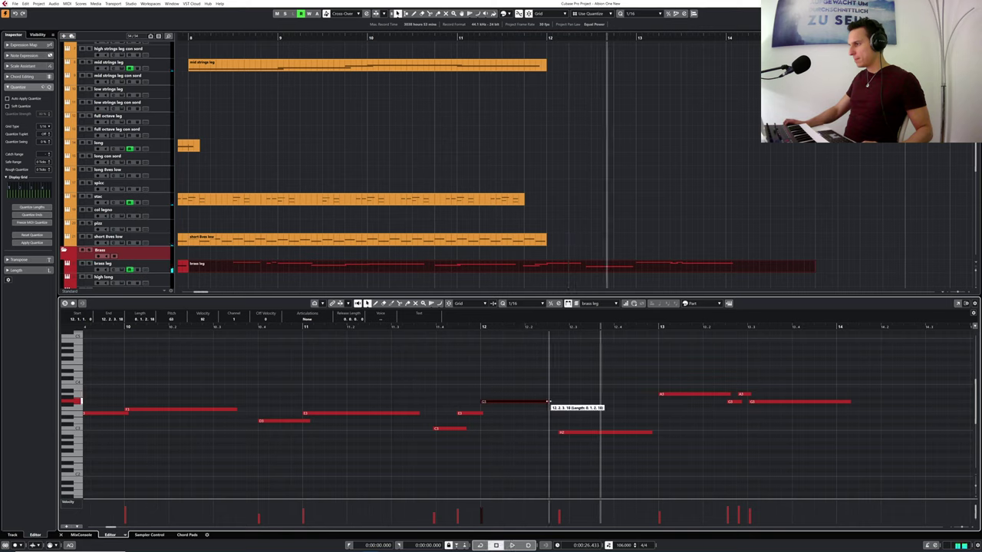
- Quantize the C3, E3 and G3 notes around bar 12 to the 1/16 grid and trim their ends slightly
click(444, 380)
drag(444, 380, 504, 446)
drag(422, 327, 388, 327)
key(space)
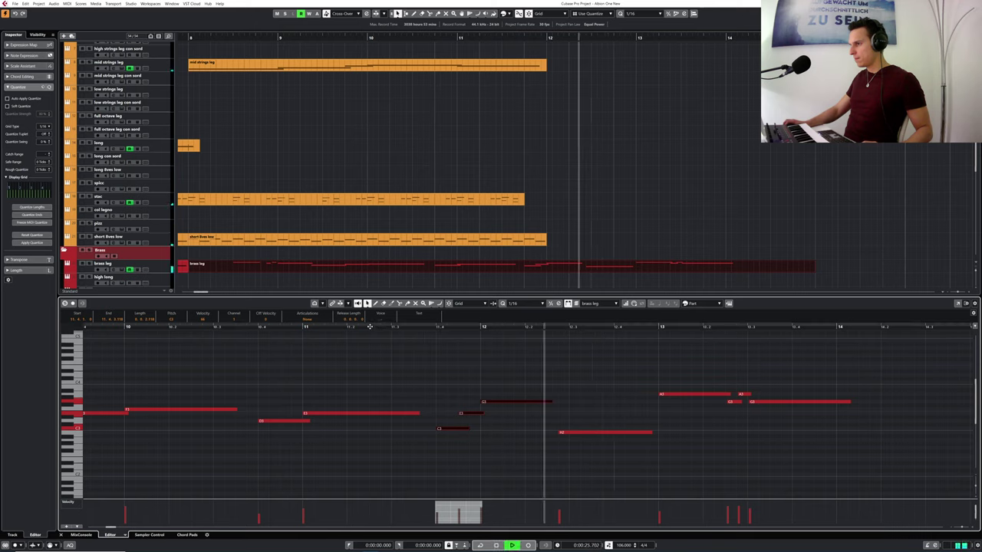
key(space)
drag(550, 401, 550, 402)
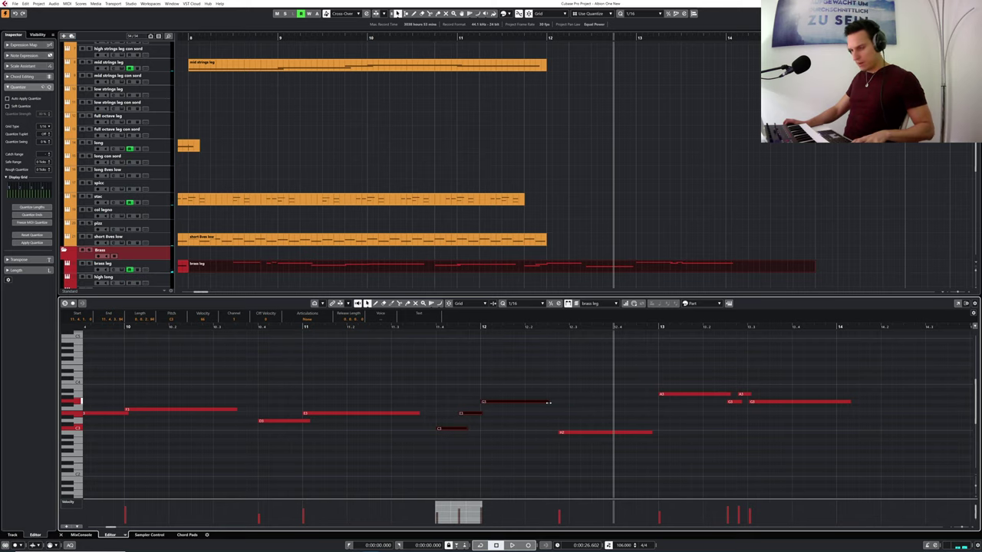
- Fine-trim the end of the G3 note at bar 12 and play the brass phrase through bars 12 and 13
click(540, 395)
click(549, 403)
drag(550, 403, 549, 403)
drag(445, 328, 434, 329)
key(space)
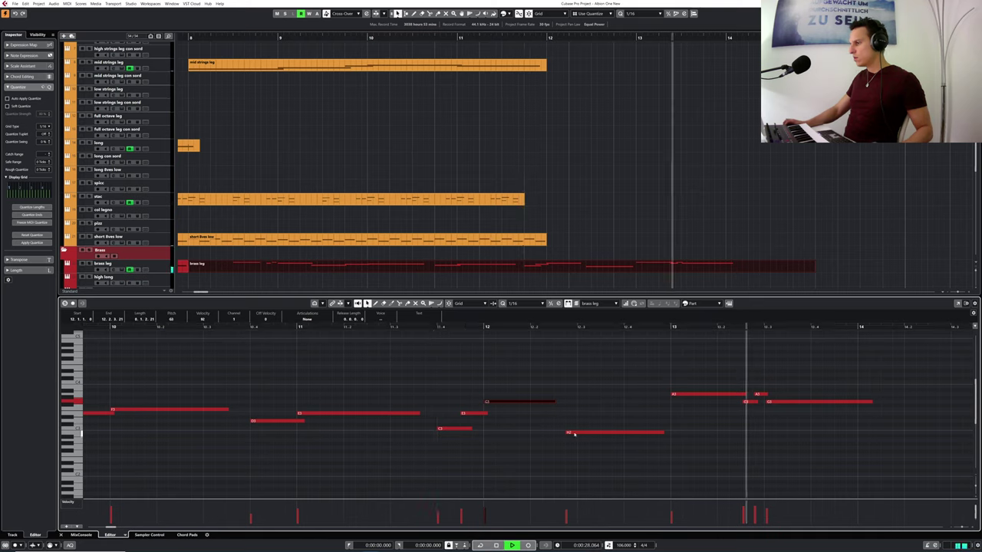
key(space)
click(495, 326)
key(space)
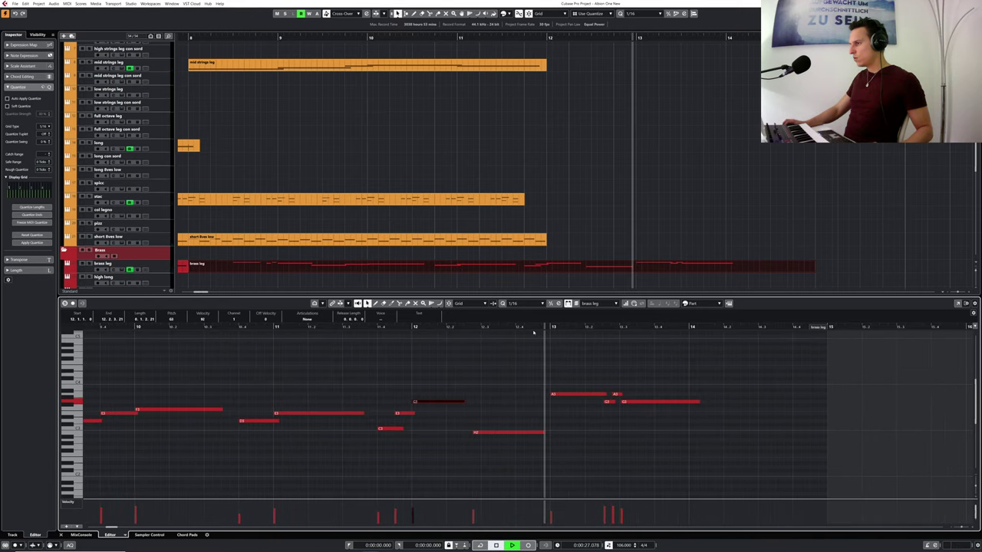
key(space)
- Slightly shorten the long A3 at bar 13 and the short G3 and A3 notes following it, checking the timing by playback
click(579, 394)
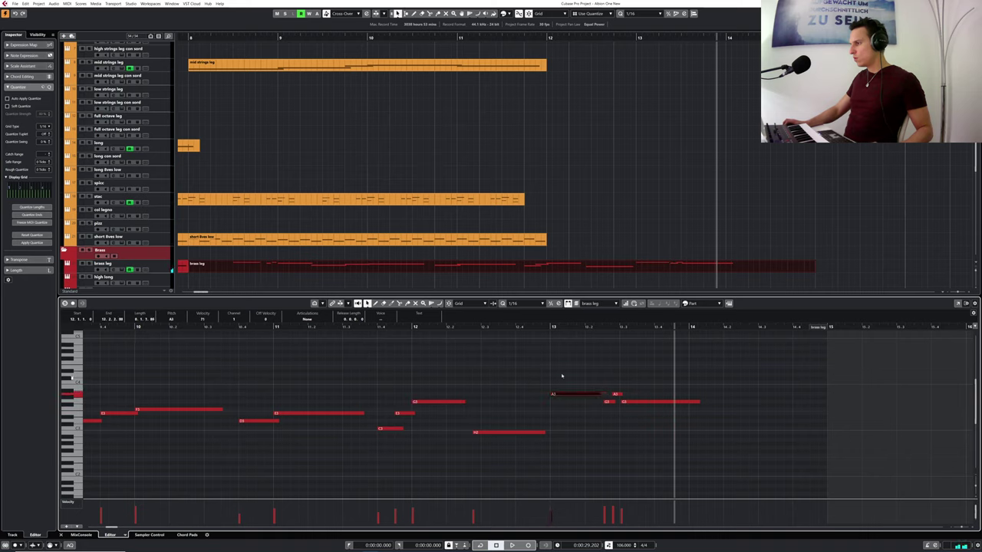
click(538, 327)
key(space)
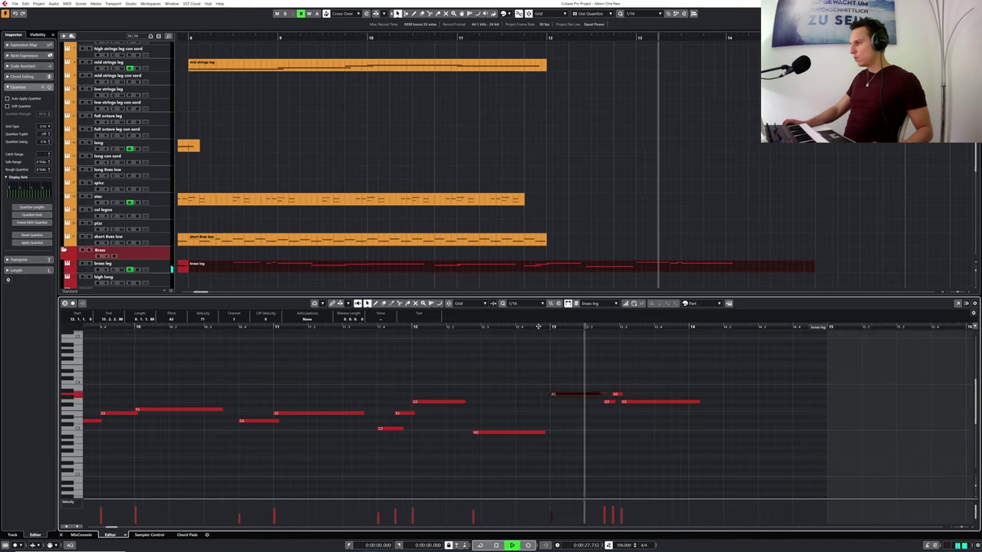
key(space)
click(610, 402)
click(619, 394)
click(632, 404)
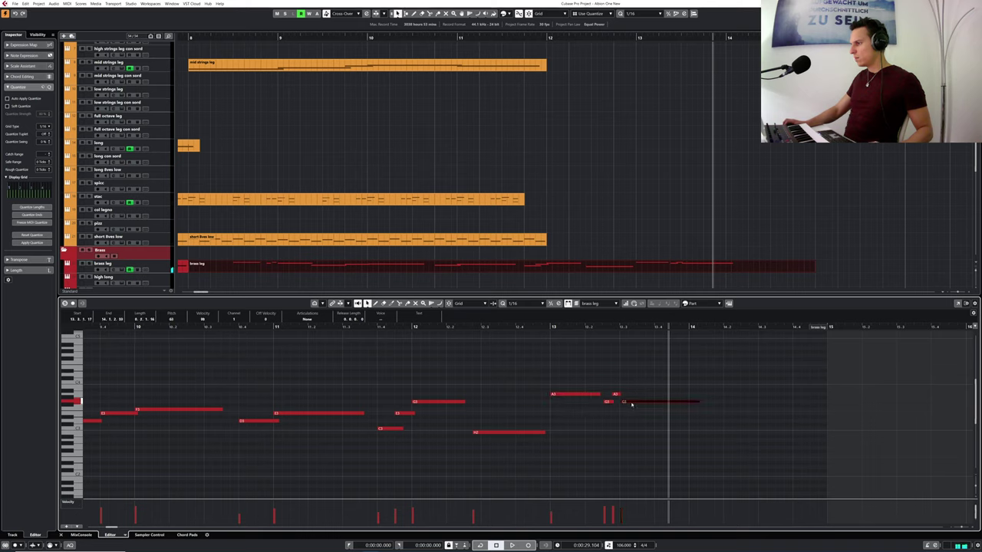
- Copy the closing G3 note to add a C3 and a Dis3 note in bar 14, and play the new ending
drag(546, 327, 546, 314)
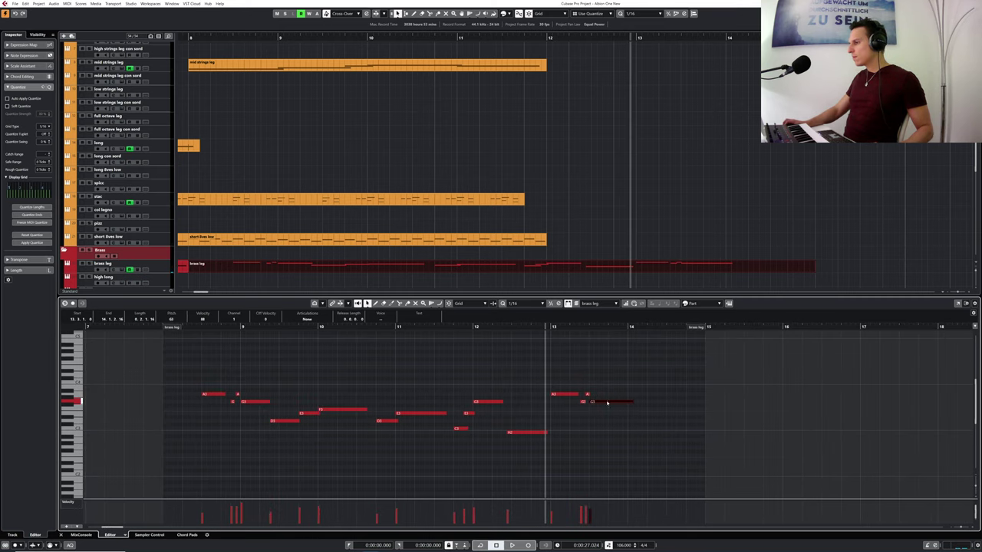
drag(606, 403, 658, 418)
key(space)
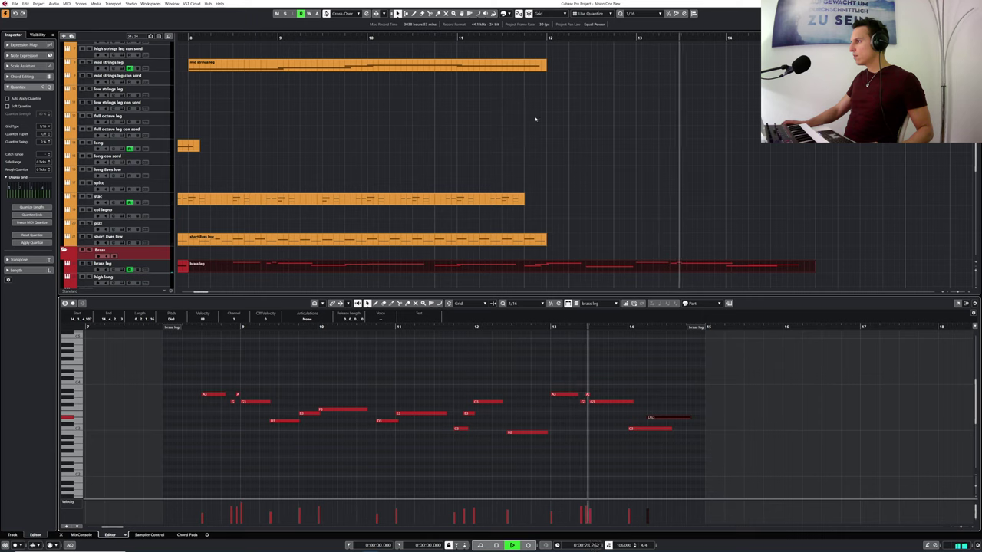
- Solo the brass leg track and play it from just before bar 12
click(89, 263)
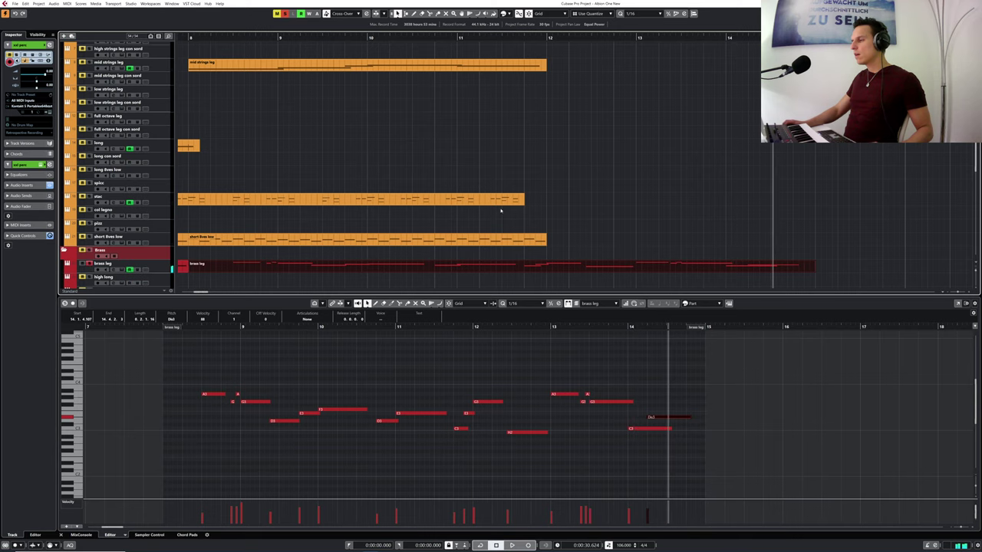
drag(539, 39, 529, 40)
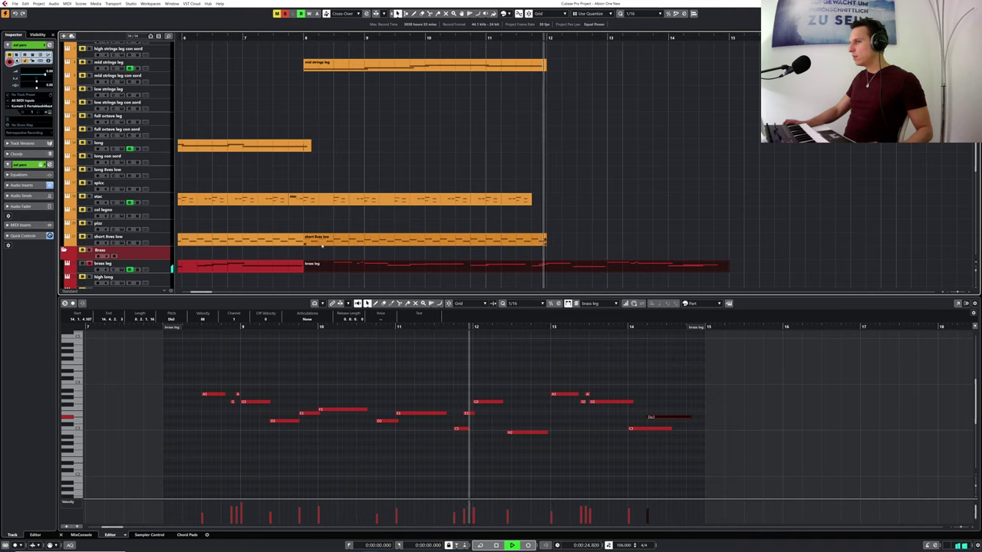
key(space)
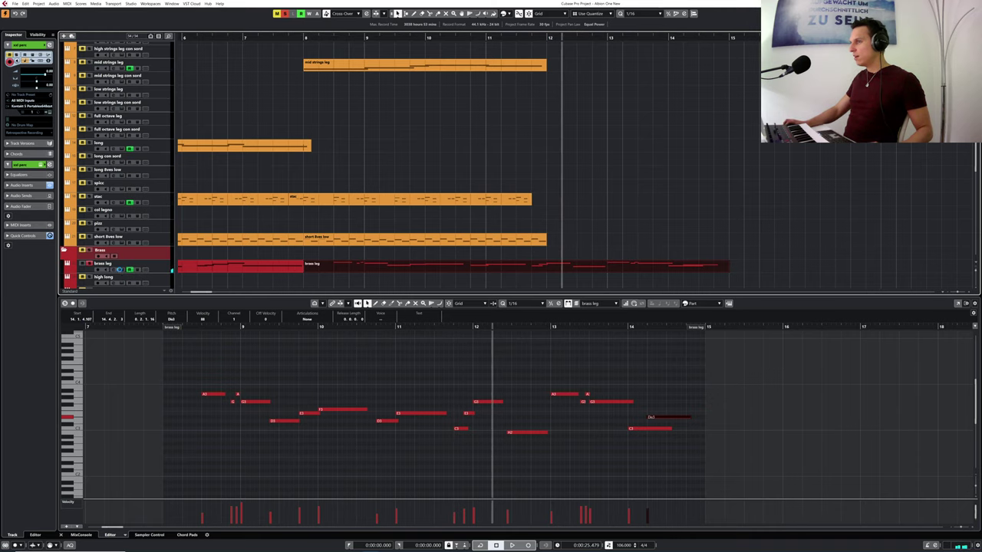
- Open the brass leg instrument and compare its Brass Low and Brass Mid articulations, including their keyswitches on the lowest keys
click(119, 269)
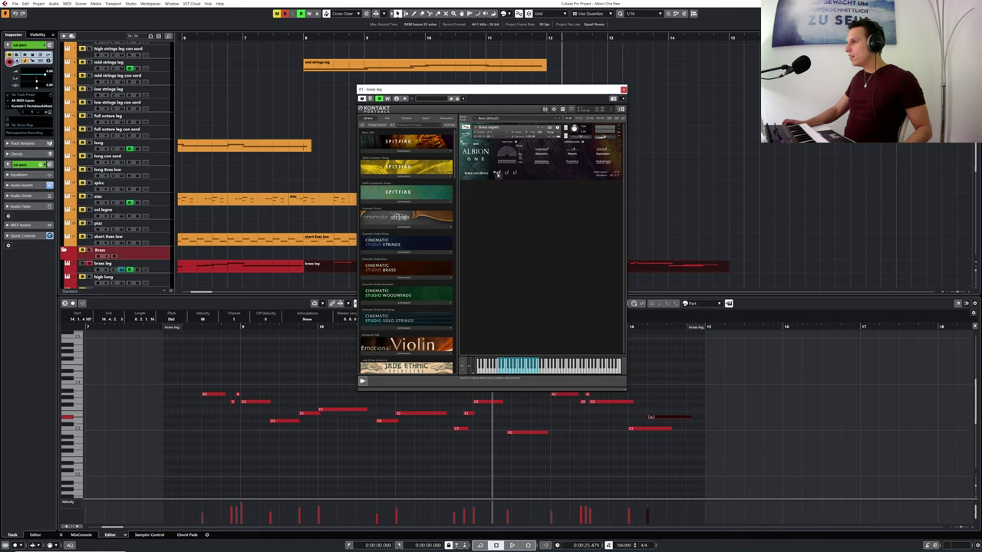
click(509, 173)
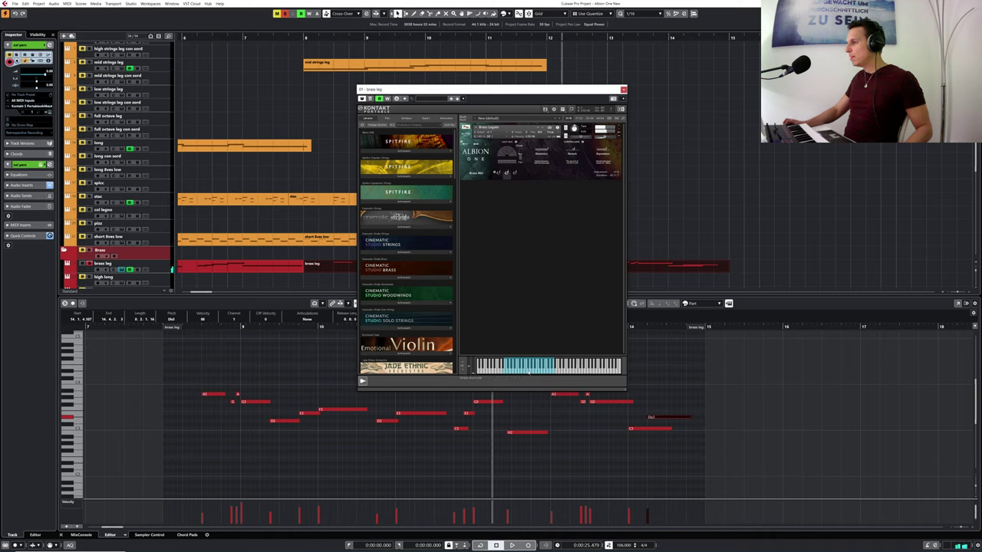
click(497, 174)
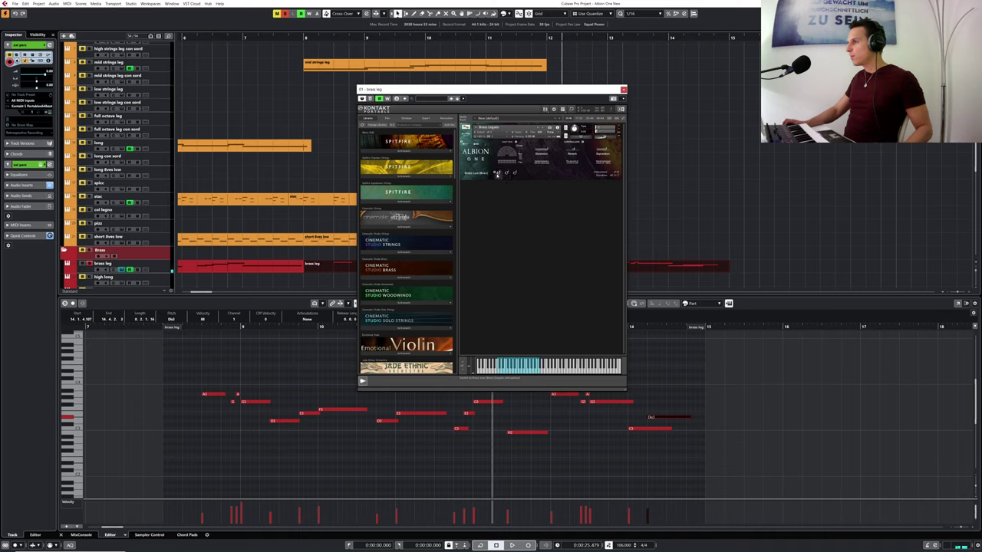
click(507, 174)
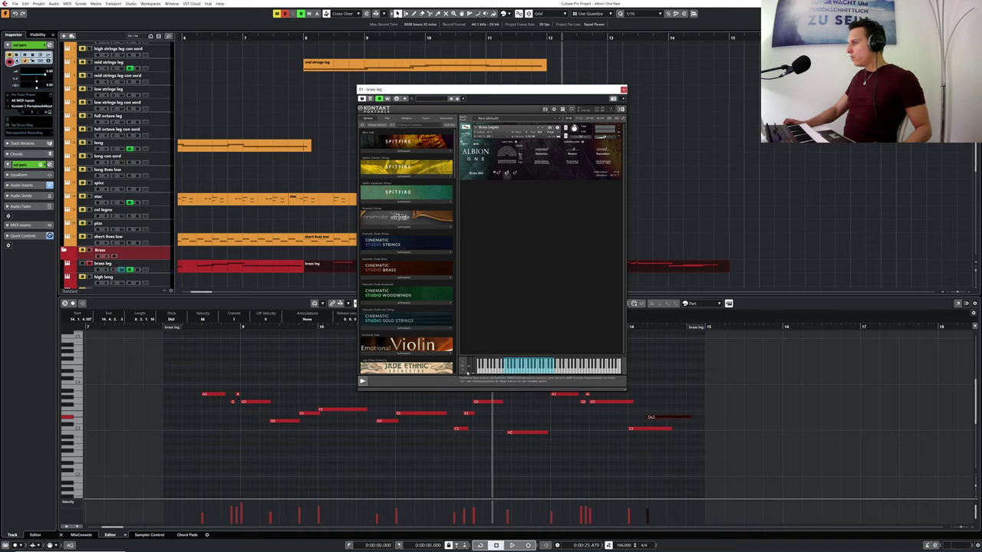
click(463, 369)
click(463, 370)
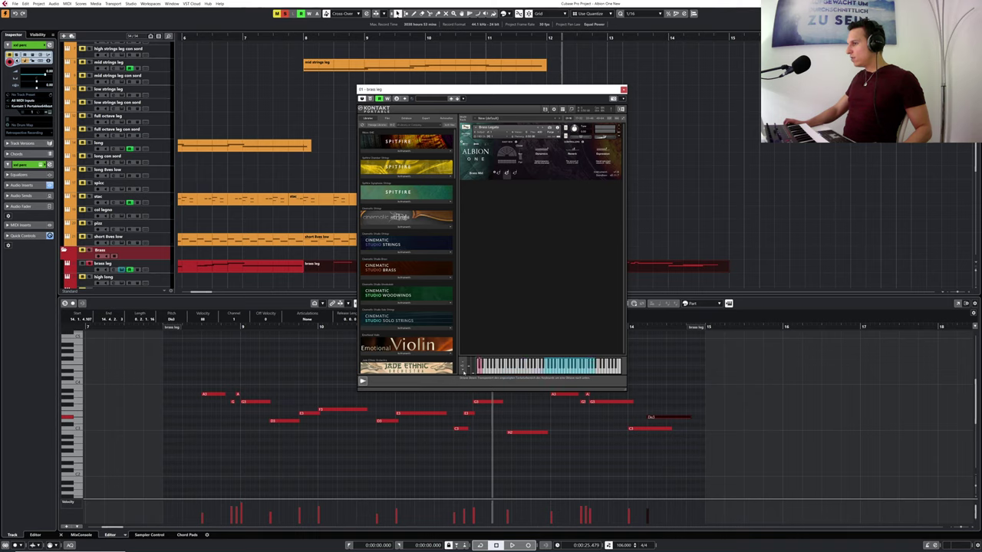
click(478, 373)
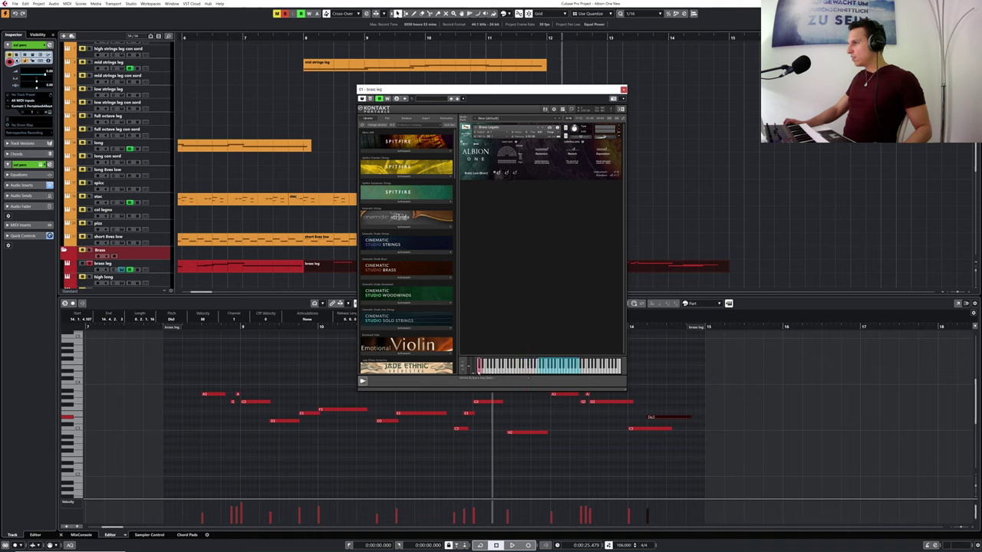
click(479, 369)
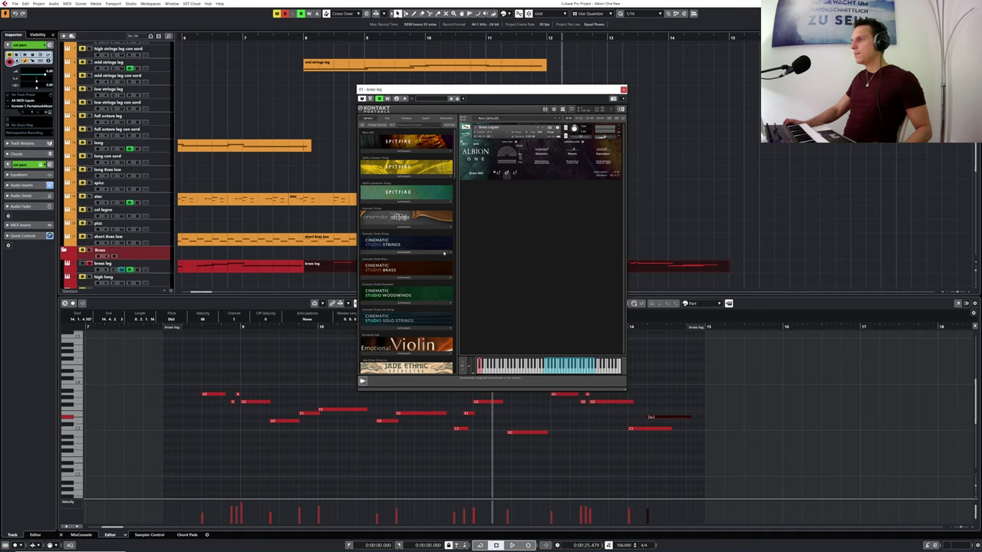
- Copy the opening note of the first brass leg part down to Cis-2 as a keyswitch slightly ahead of the original
drag(261, 38, 218, 34)
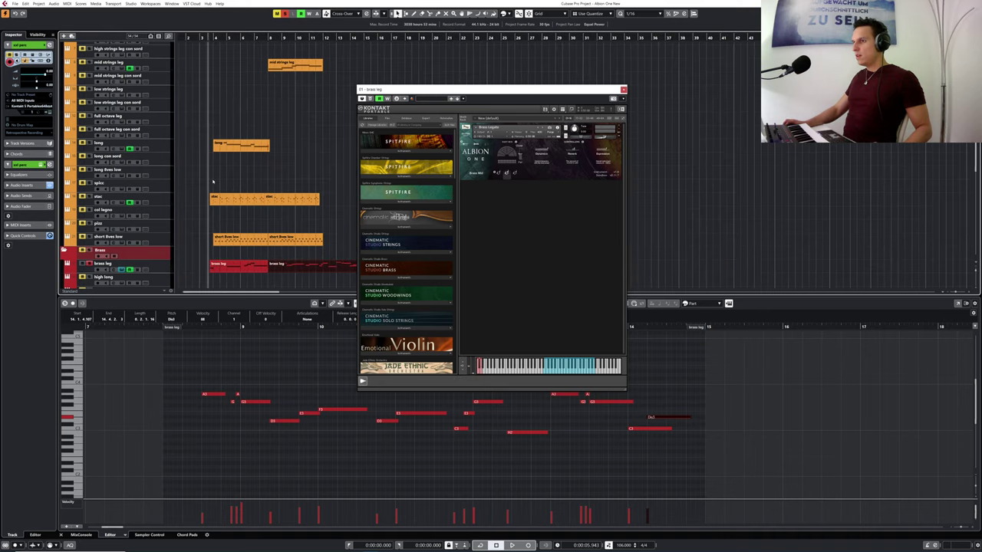
click(225, 266)
drag(119, 327, 119, 336)
click(219, 330)
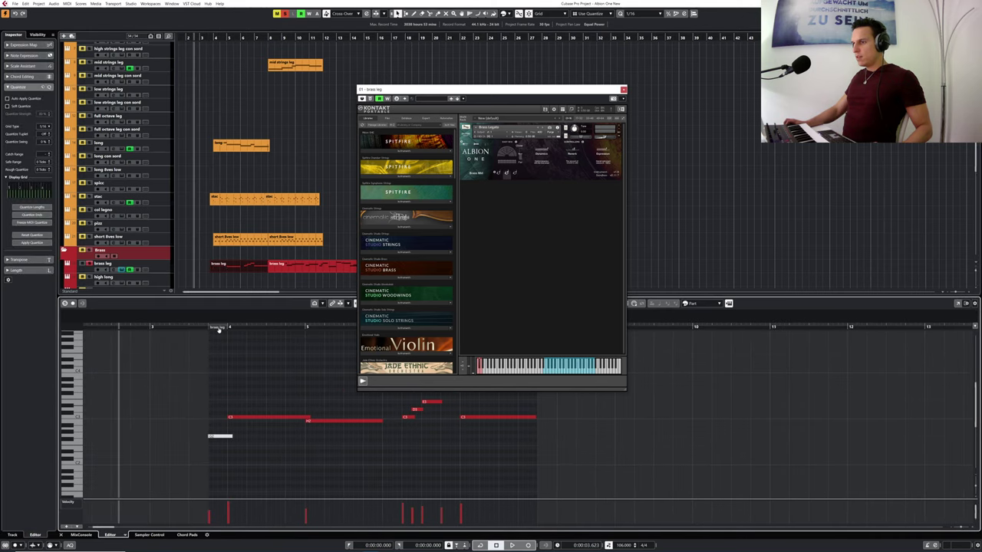
drag(219, 439, 215, 493)
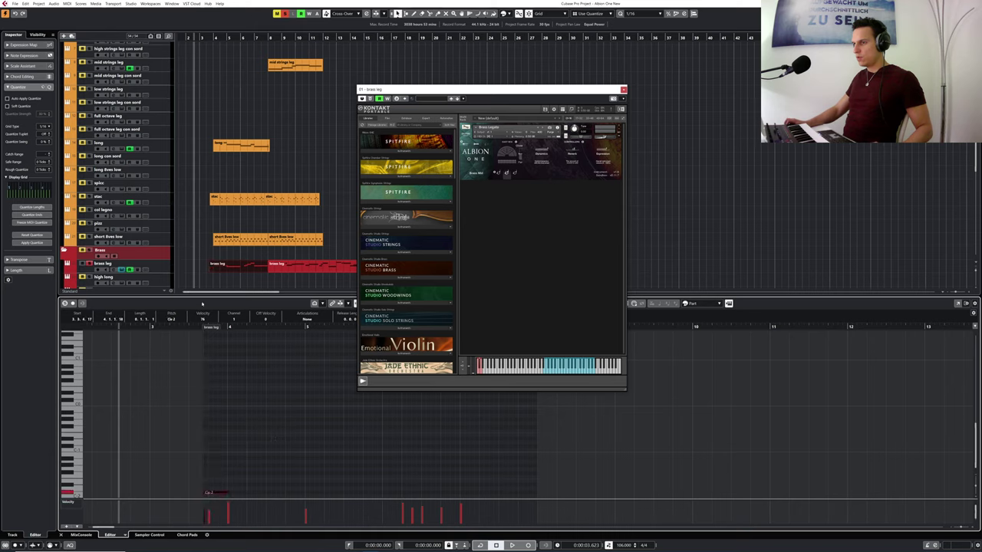
- Set the instrument back to Brass Low, play across the new keyswitch to test it, and move the instrument window aside
drag(194, 327, 189, 328)
click(497, 174)
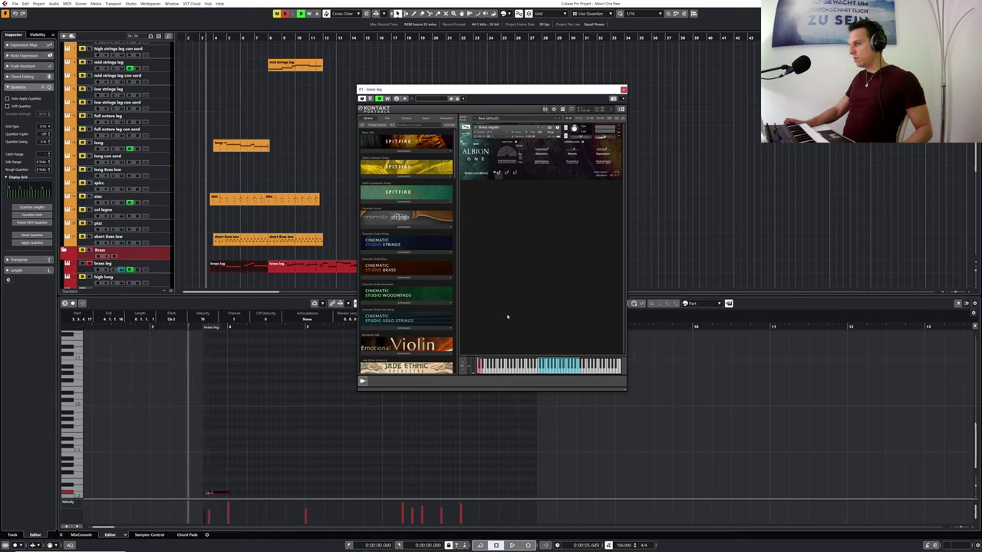
key(space)
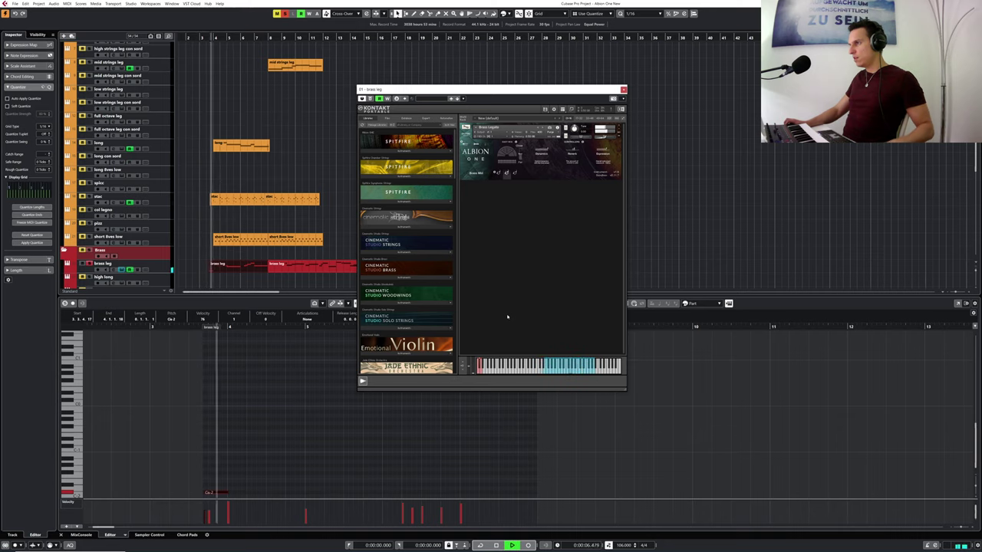
key(space)
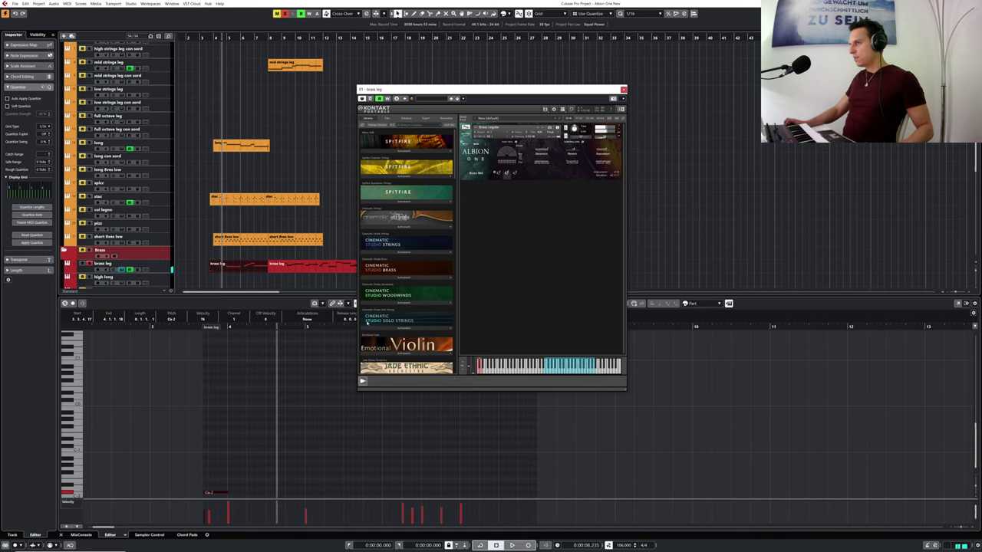
drag(482, 90, 665, 65)
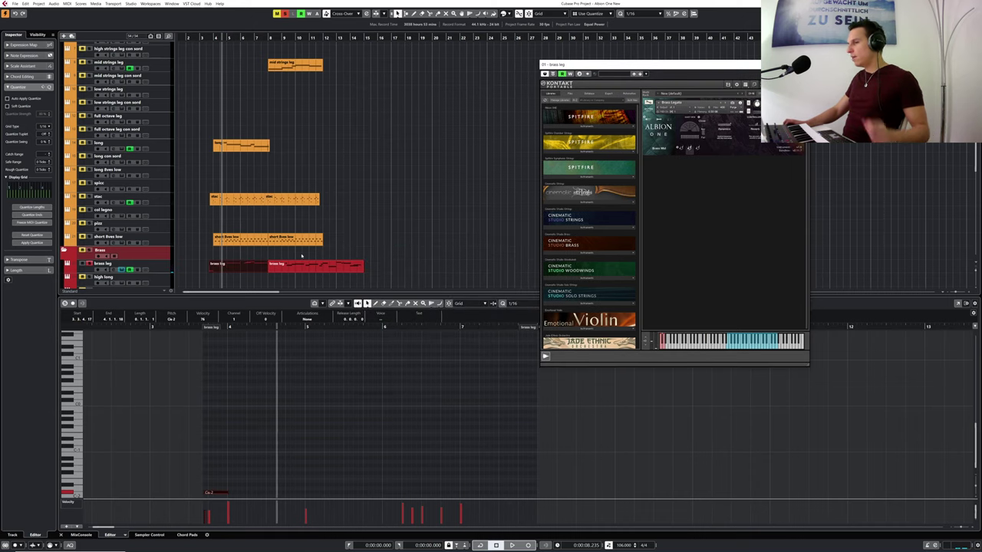
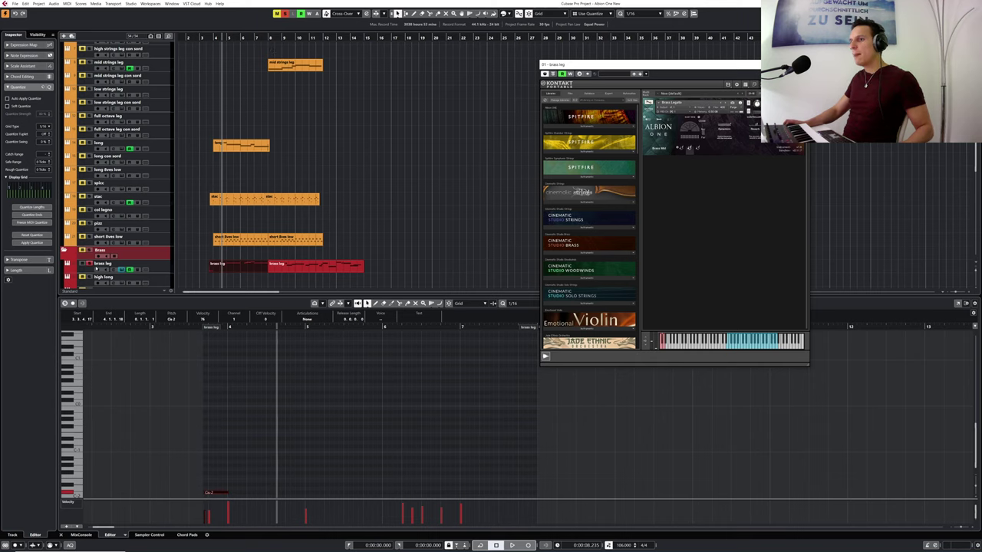
- Turn off the brass leg solo and play the full arrangement from bar 12
click(185, 265)
drag(331, 38, 326, 36)
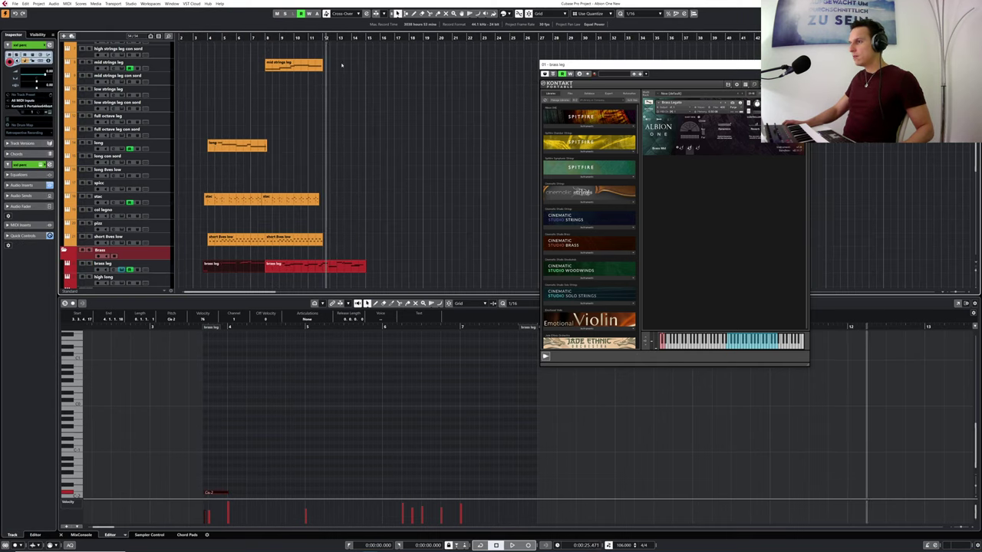
key(space)
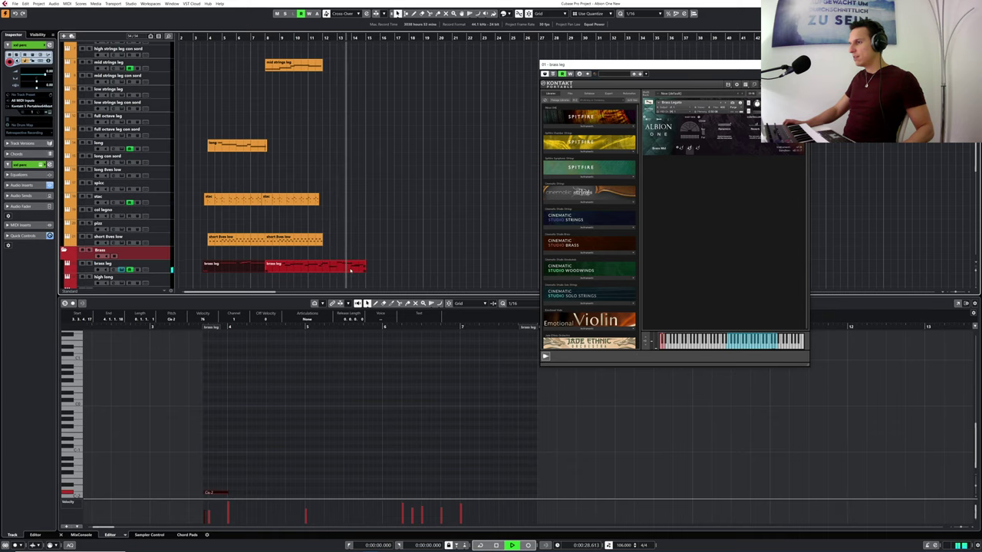
key(space)
- In the second brass leg part, move the closing C3 and Dis3 notes about one beat earlier and shorten the G3 before them
click(351, 268)
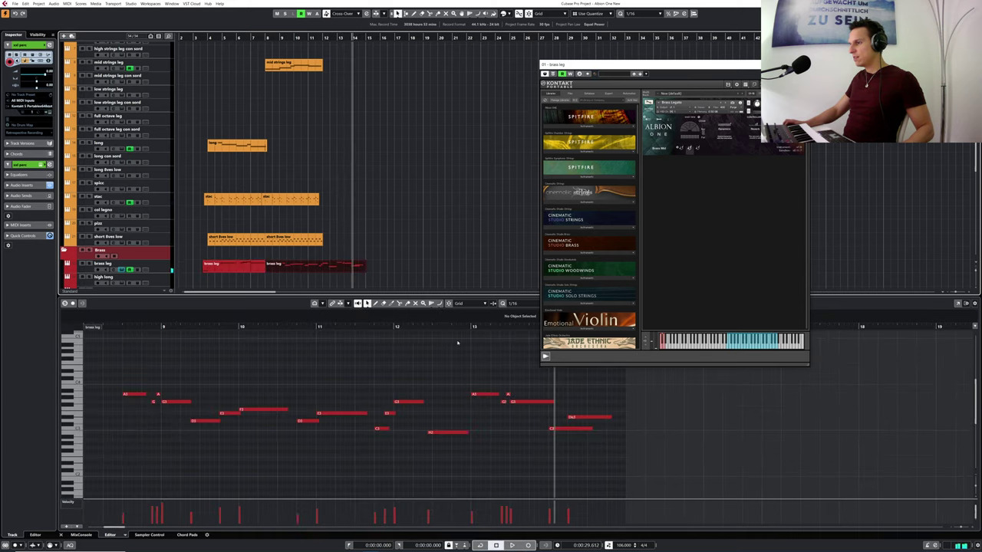
drag(551, 401, 570, 418)
click(465, 326)
key(space)
key(space)
drag(552, 430, 543, 429)
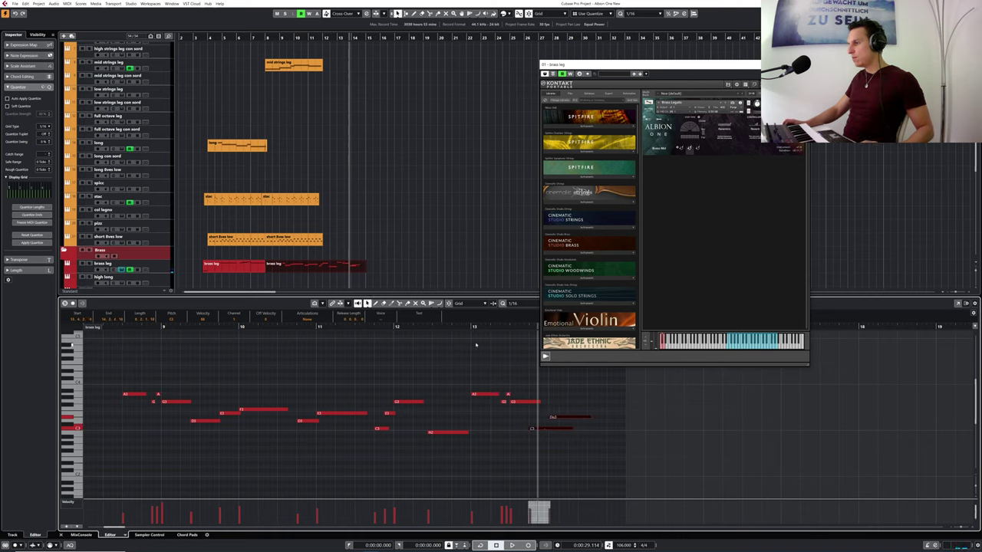
- In the second brass leg part, shorten the G3 and C3 before the closing note and raise the closing Dis3 to F3
click(457, 327)
key(space)
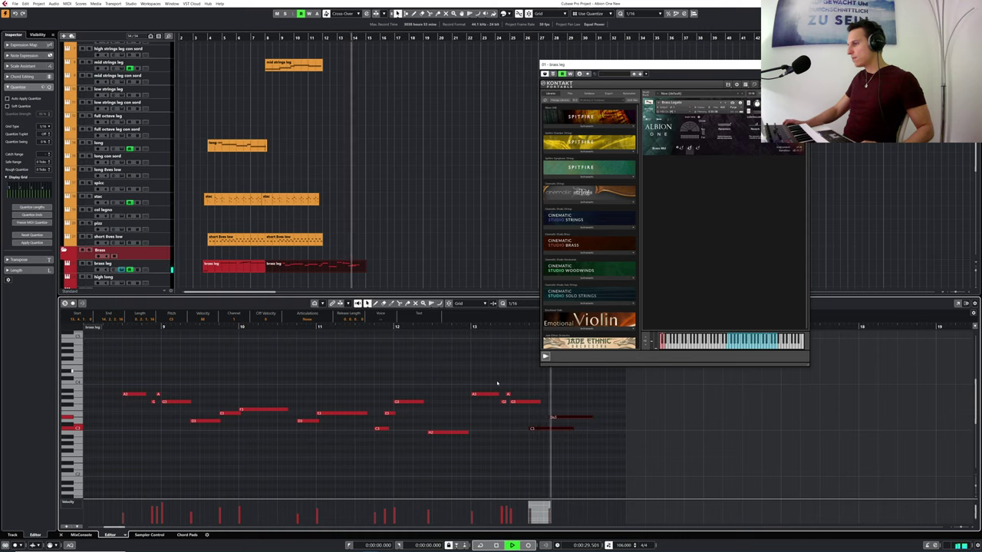
key(space)
drag(540, 402, 531, 405)
click(560, 418)
key(Up)
key(Up)
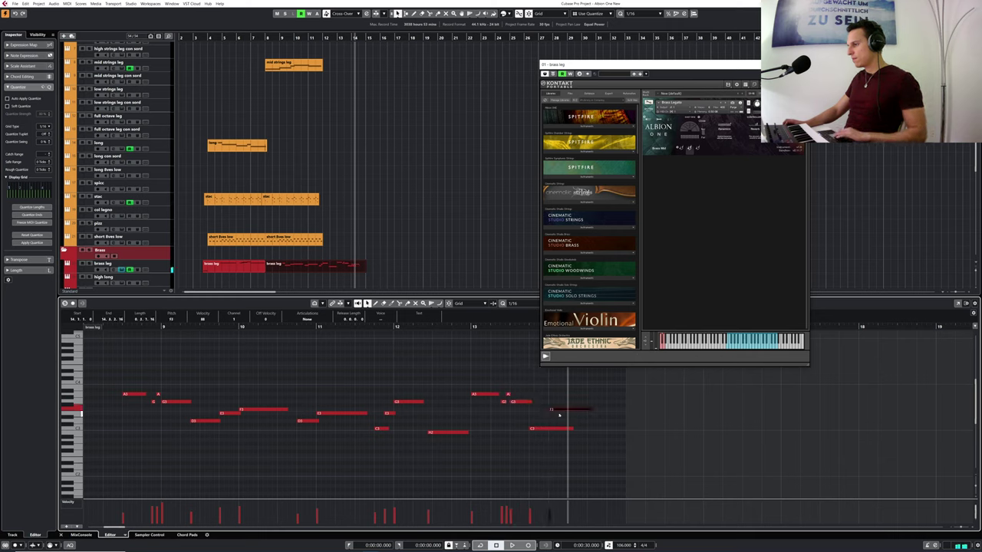
drag(556, 412, 552, 429)
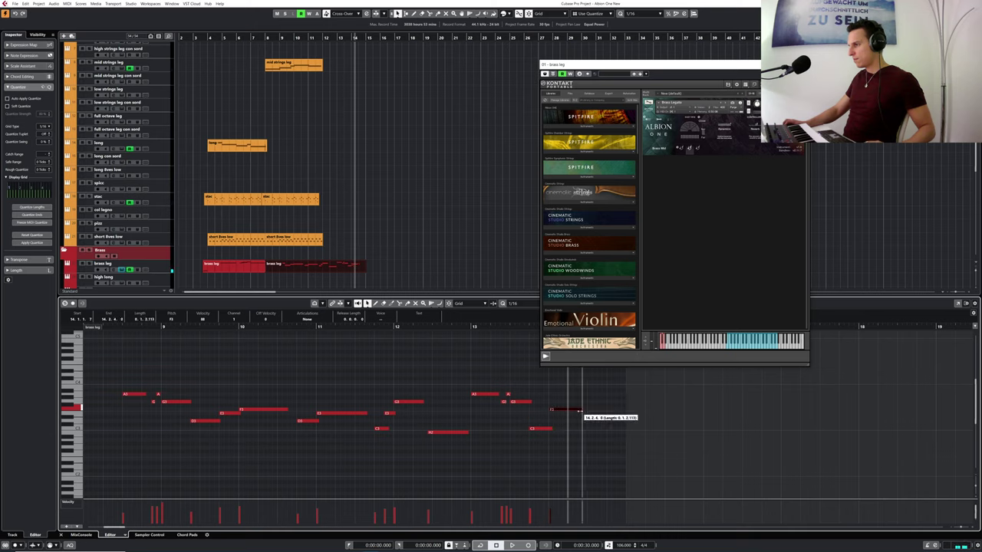
- Copy the shortened closing F3 further along bar 14, and extend the line with copies at E3 and, on bar 15, D3
drag(580, 416, 595, 415)
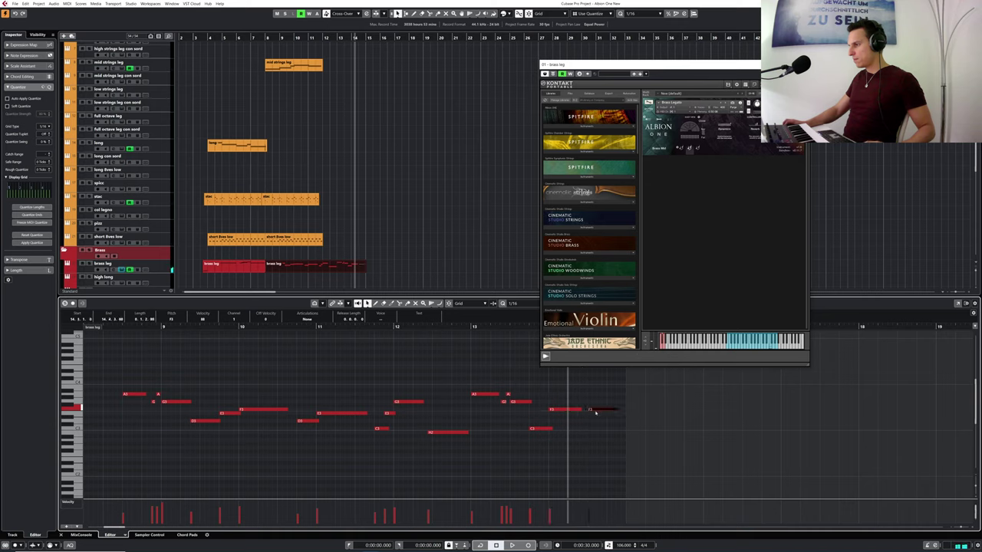
drag(604, 414, 646, 430)
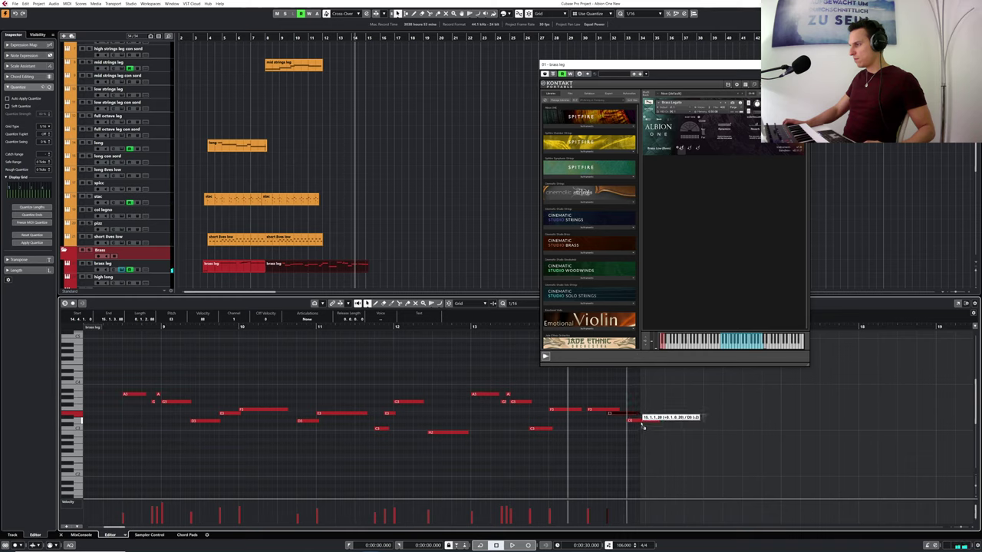
drag(643, 426, 641, 423)
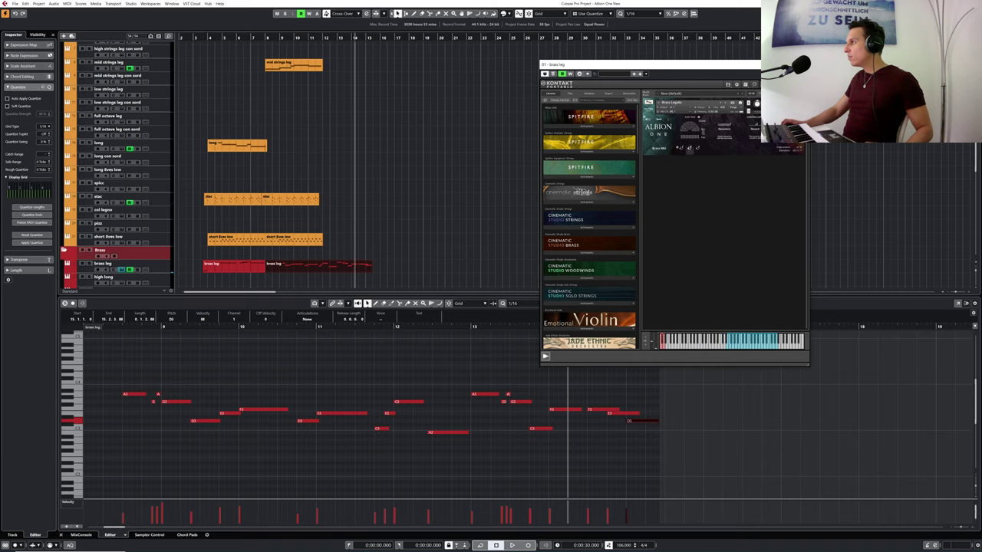
- Close the instrument window, select the second F3 and the E3 in bar 14, and play the phrase from bar 13
click(802, 65)
drag(530, 327, 544, 326)
drag(578, 392, 586, 435)
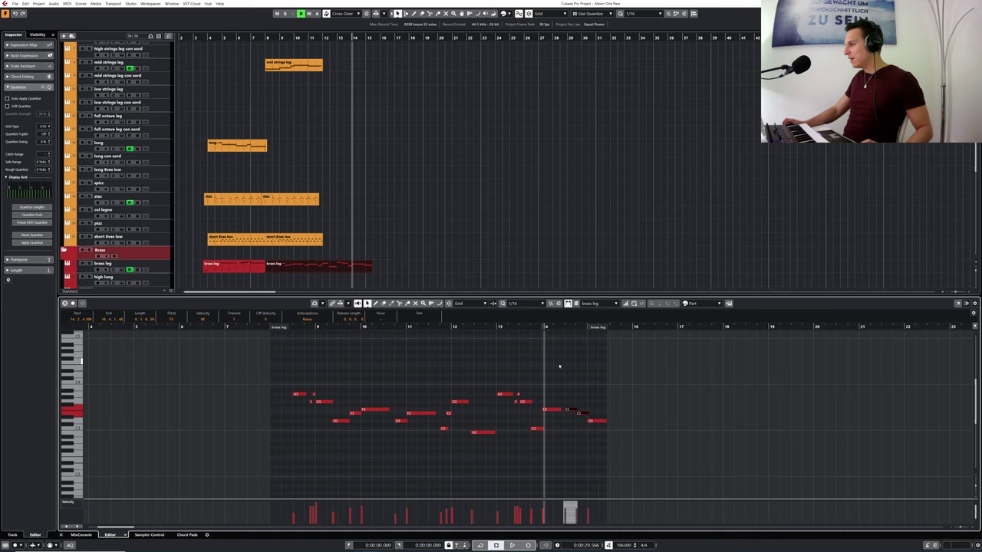
click(496, 326)
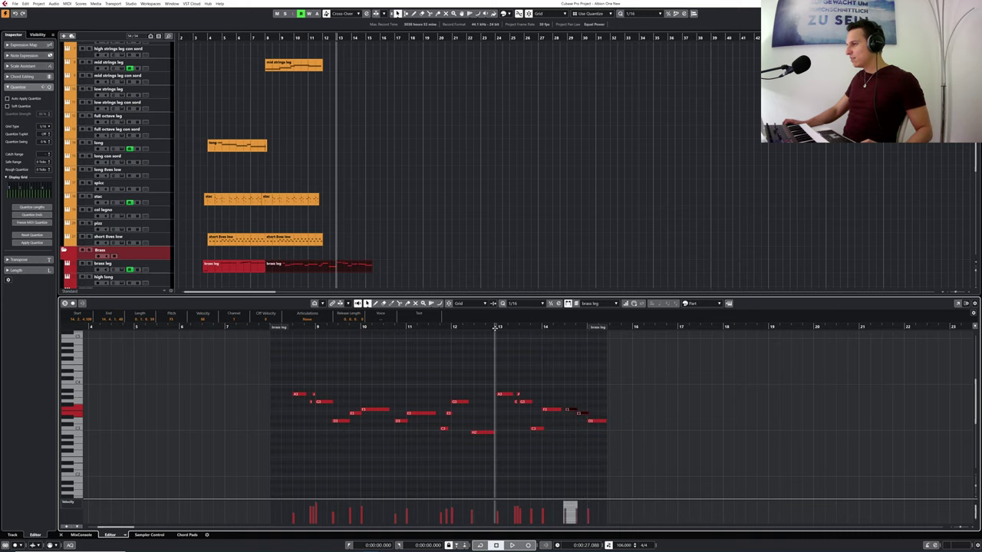
key(space)
scroll(479, 331, up, 2)
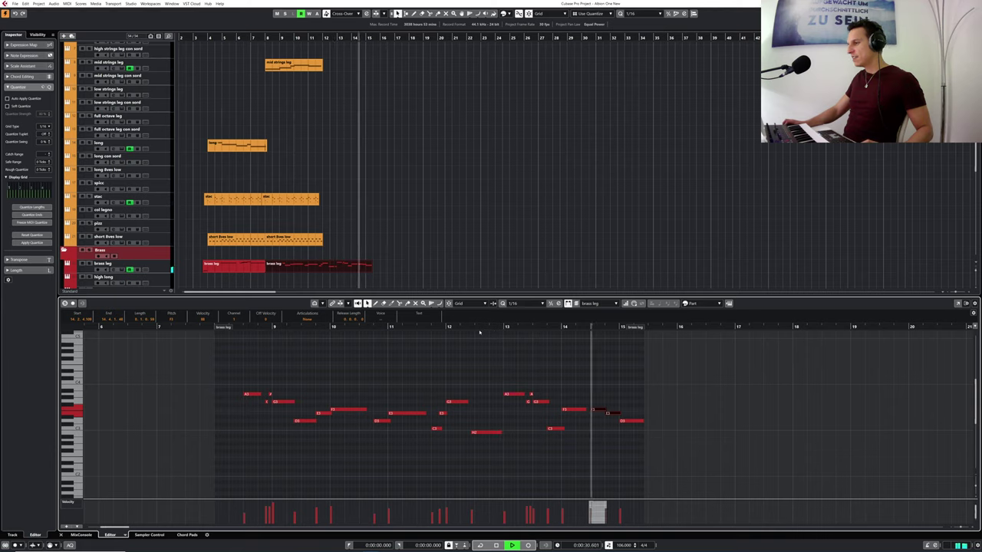
key(space)
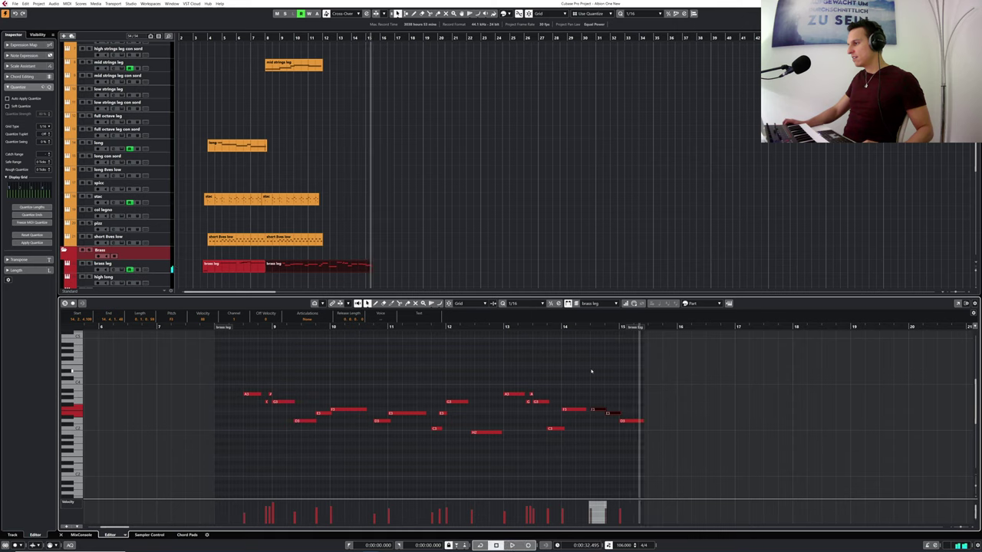
- Replay from bar 14 and slightly shorten the second F3 and the E3 in that bar
drag(565, 326, 570, 349)
key(space)
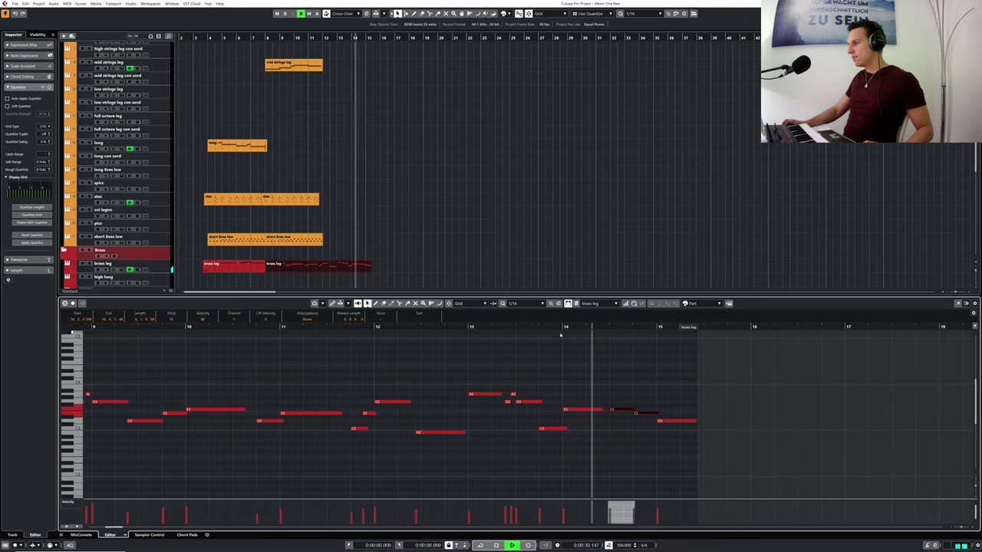
key(space)
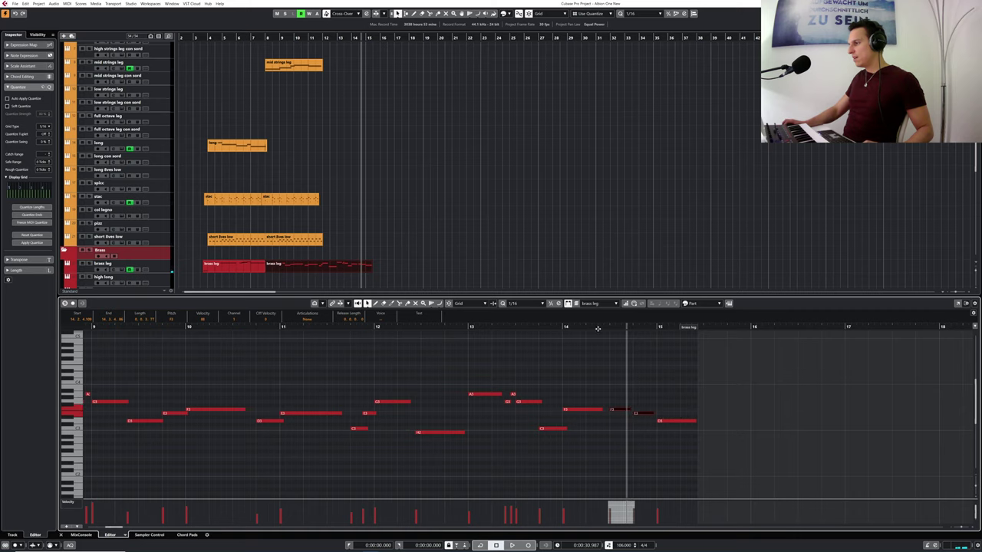
drag(597, 328, 599, 341)
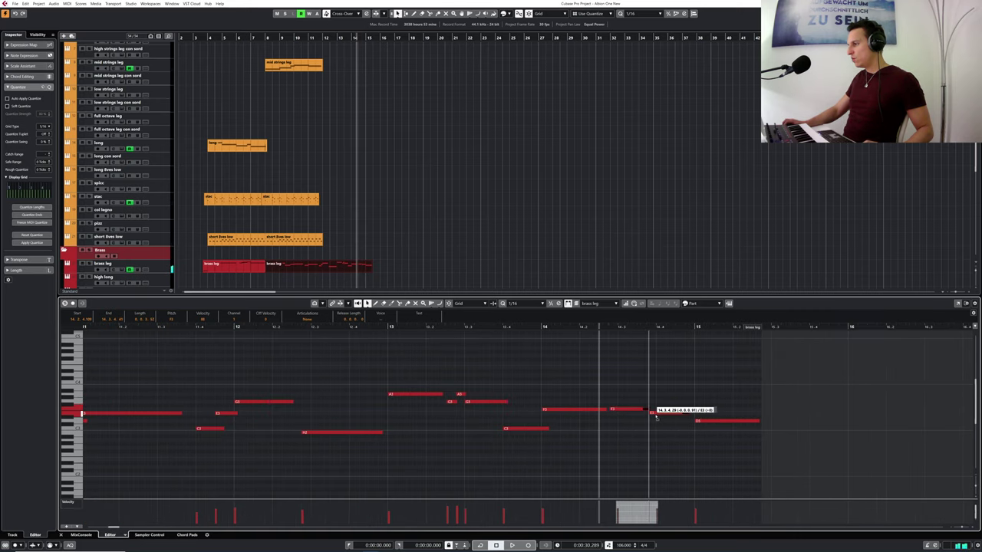
- Undo the shift of both bar 14 notes, move only the E3 about a sixteenth earlier, and play from late bar 13
drag(656, 416, 655, 415)
key(ctrl+z)
click(670, 409)
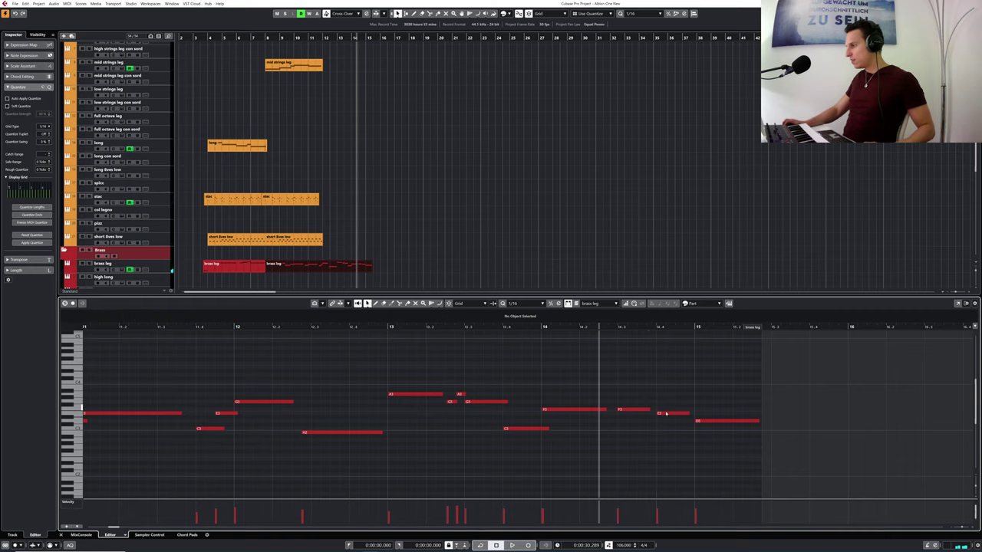
drag(664, 414, 658, 418)
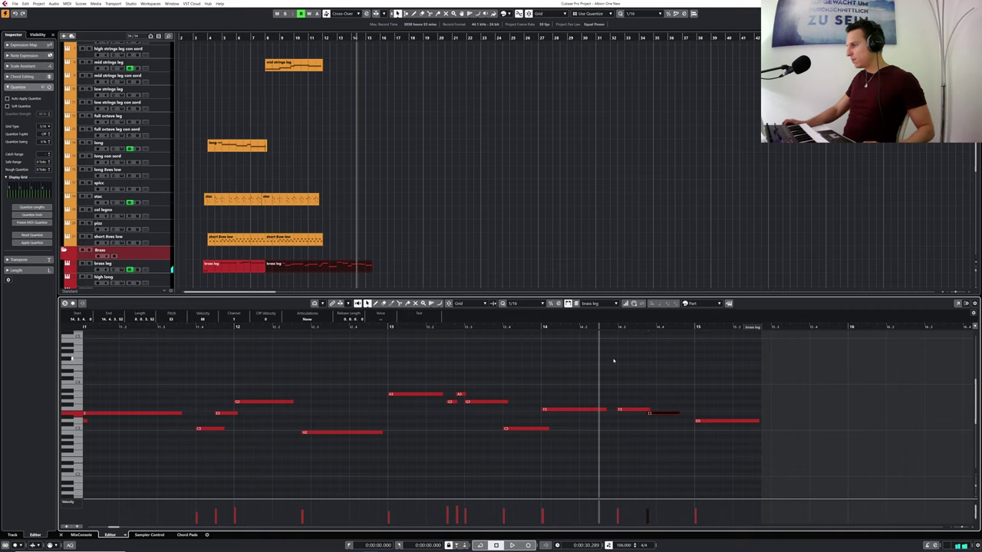
drag(615, 328, 504, 327)
key(space)
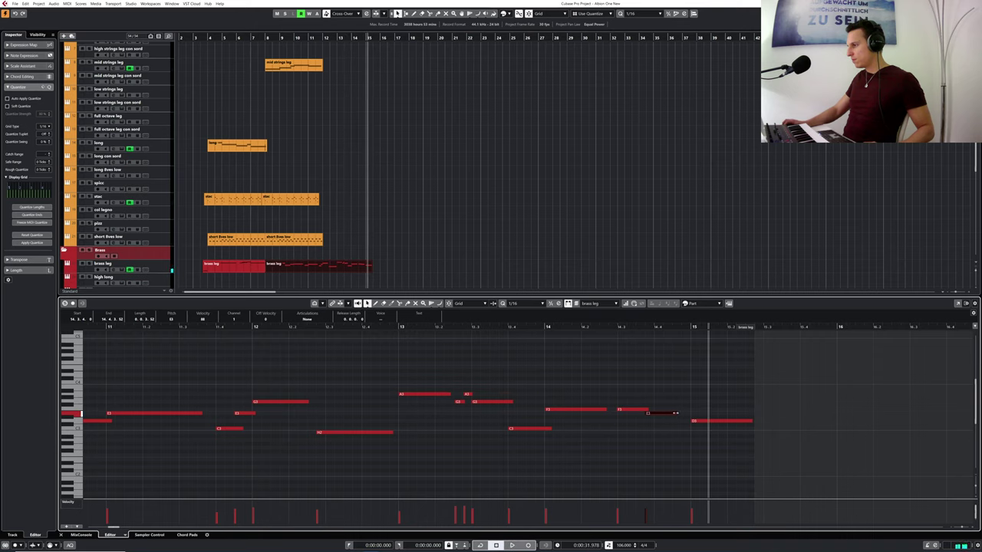
- Move the closing D3 about a sixteenth earlier, lengthen the E3 before it slightly, and replay the ending
drag(696, 426, 676, 412)
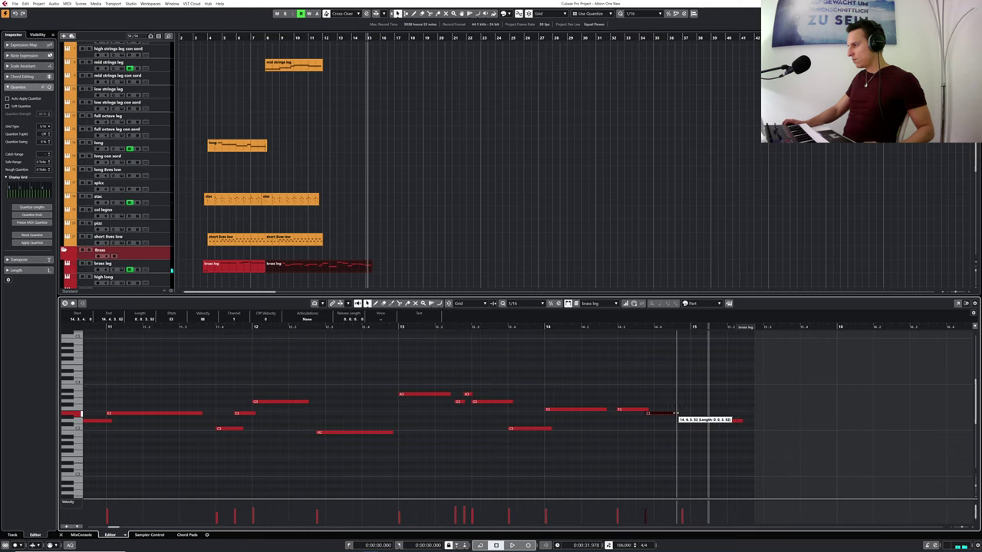
drag(552, 327, 512, 313)
key(space)
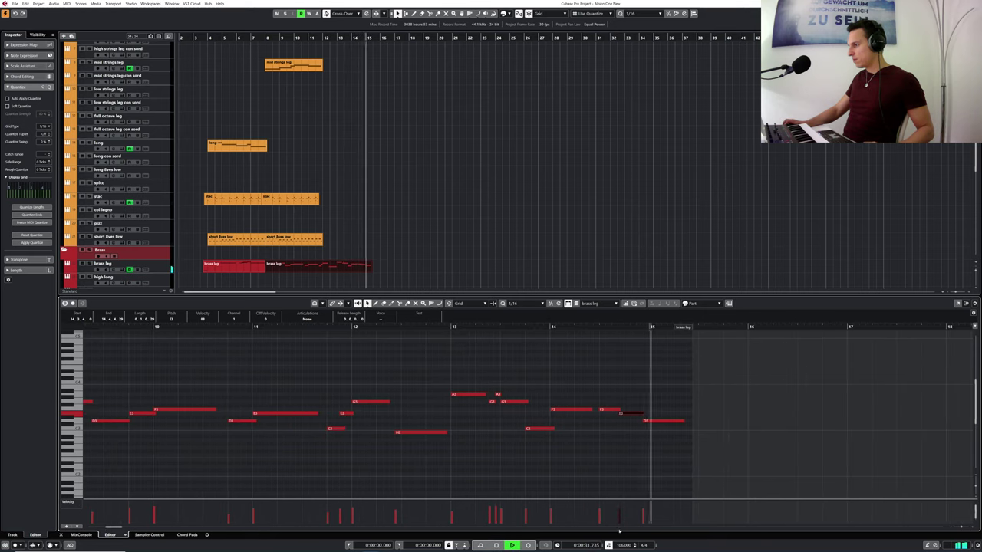
key(space)
drag(595, 326, 594, 327)
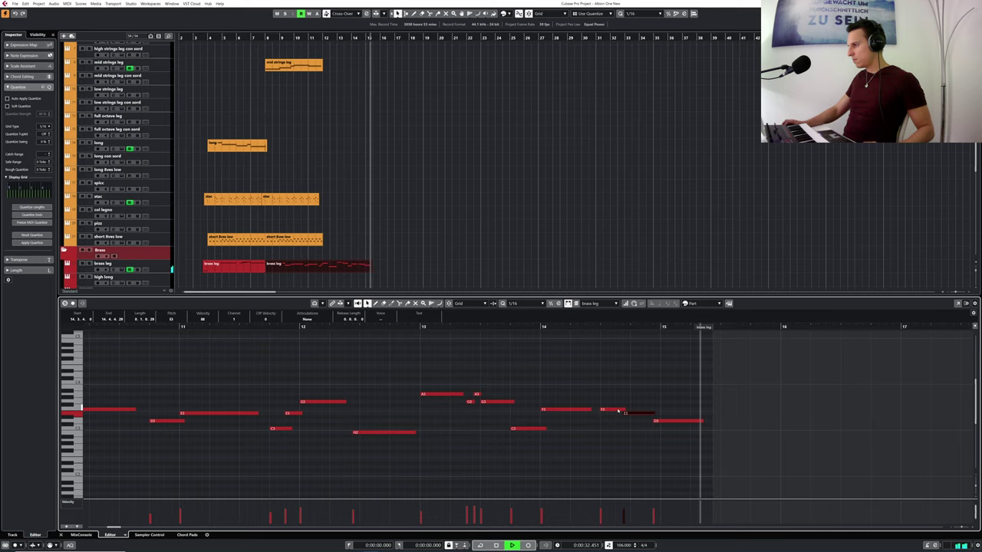
- Move the closing D3 another sixteenth earlier, replay the phrase, and shorten the E3 so it ends where the D3 starts
drag(428, 327, 332, 343)
key(space)
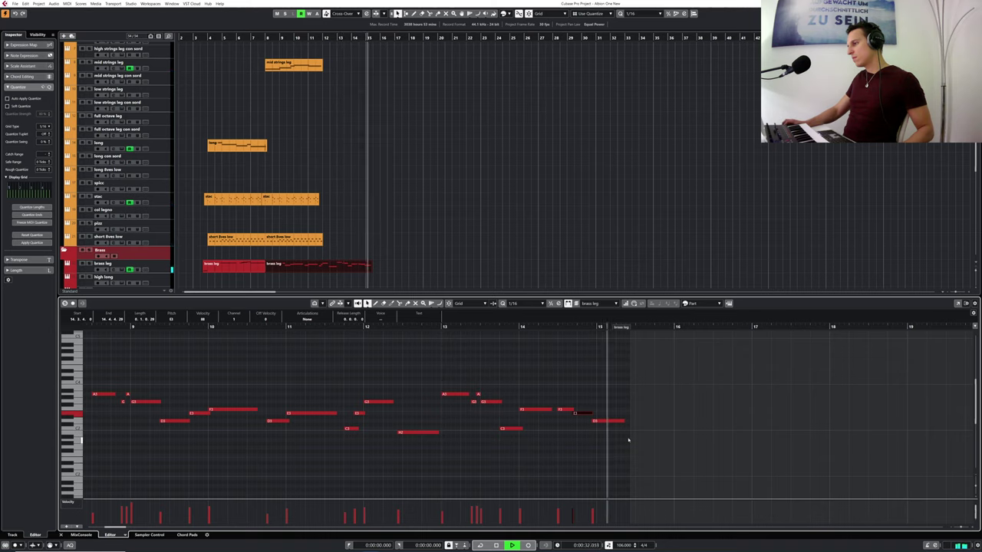
drag(566, 328, 566, 337)
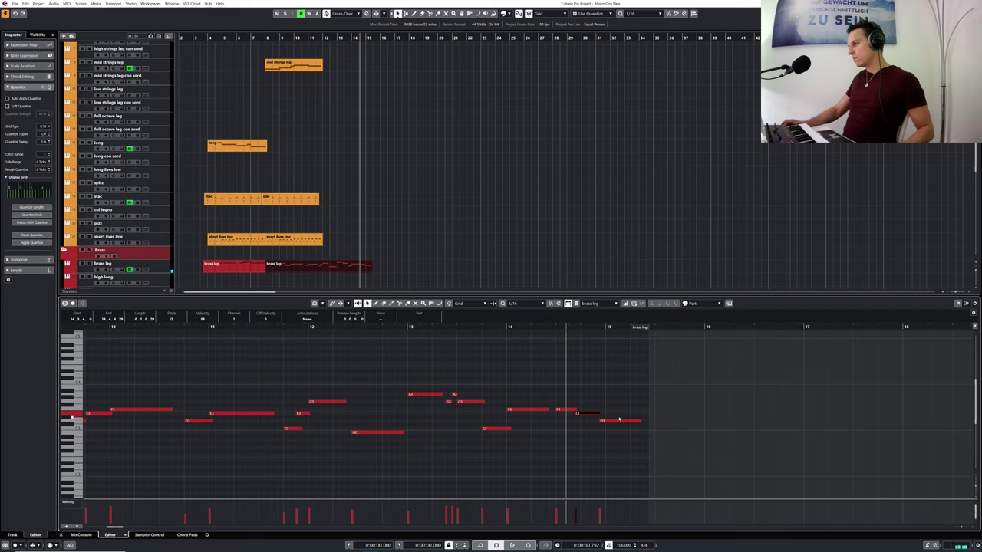
drag(609, 424, 607, 425)
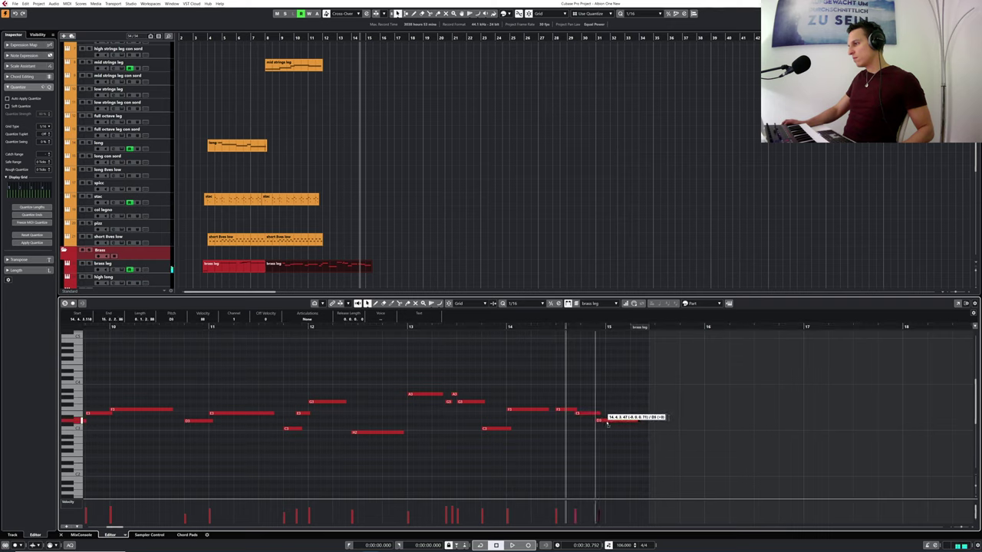
double_click(495, 327)
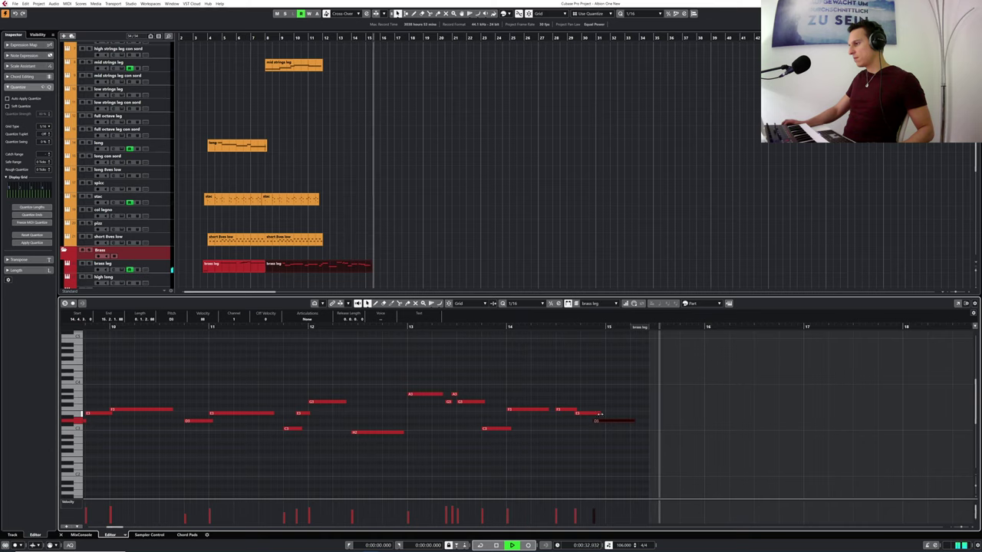
key(space)
drag(633, 420, 595, 418)
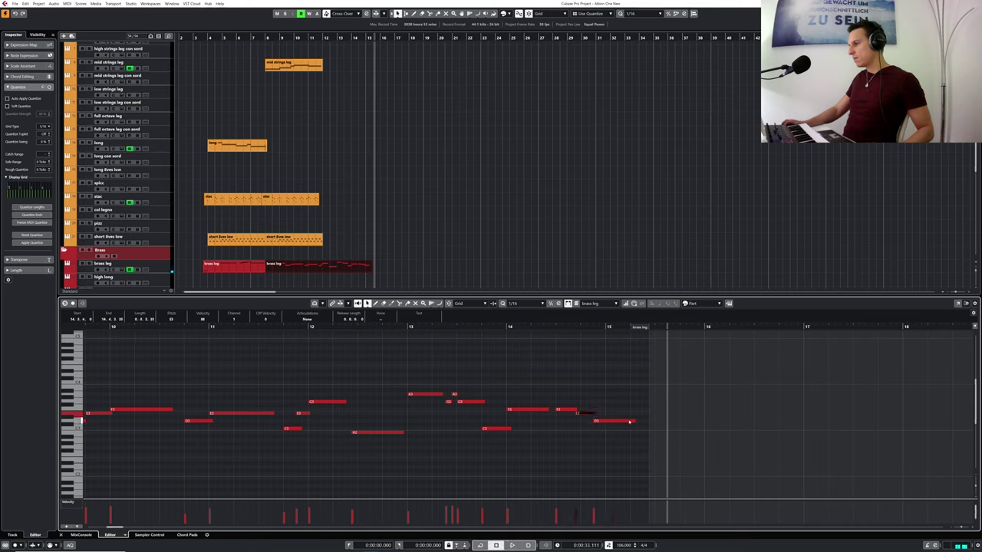
- Extend the end of the second brass leg part to about bar 16 and play it from the middle of bar 11
drag(643, 328, 697, 328)
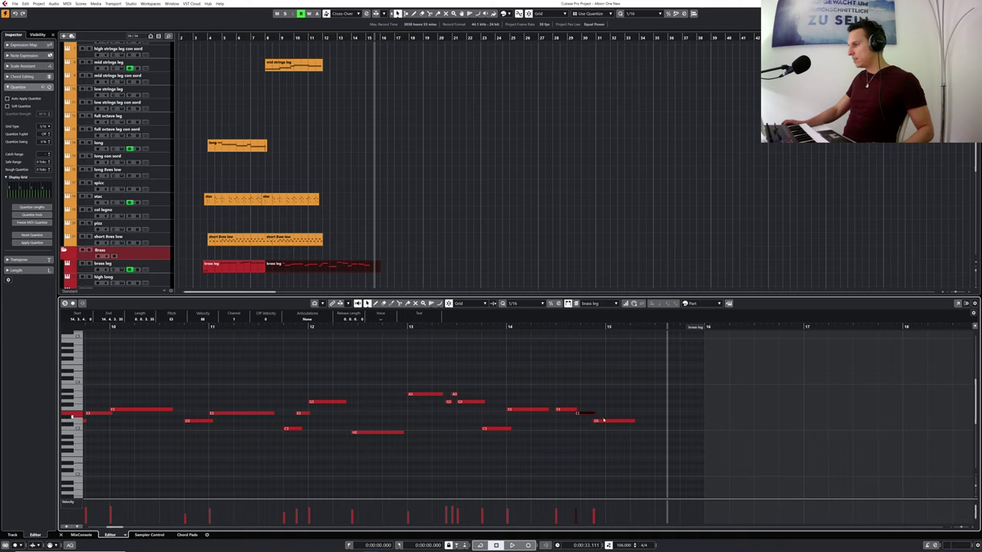
click(477, 327)
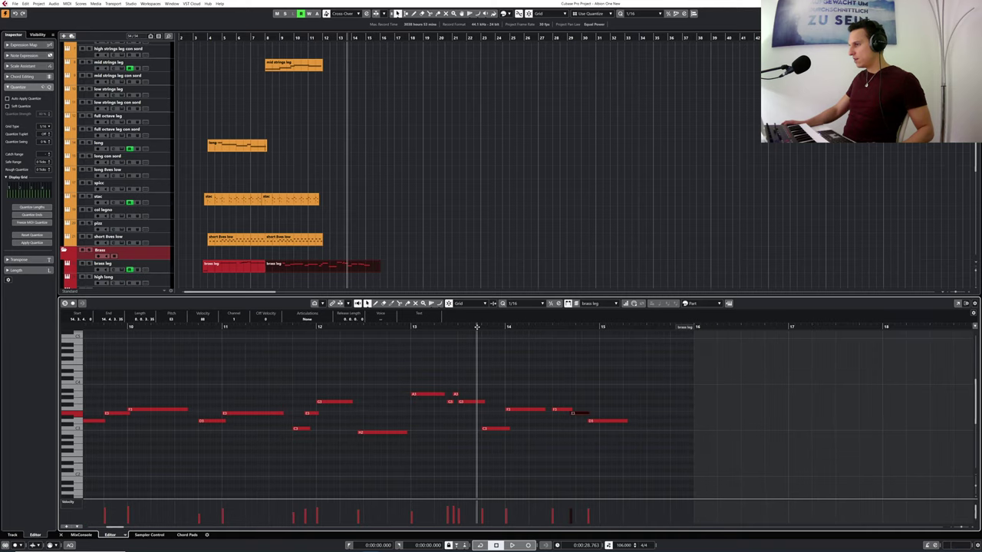
drag(348, 327, 281, 327)
key(space)
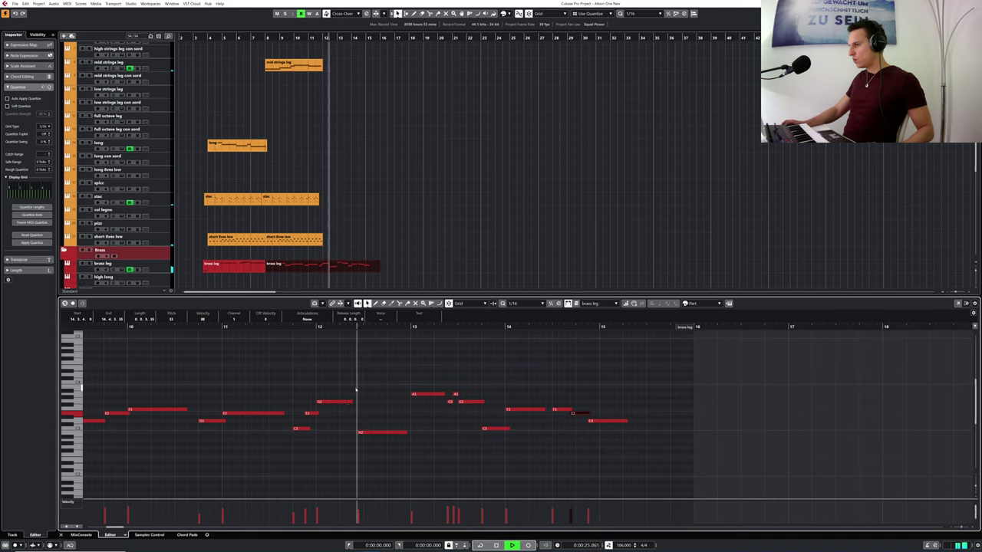
key(space)
- Slightly shorten the G3 at the start of bar 12 and replay the transition from bar 11
drag(351, 402, 349, 402)
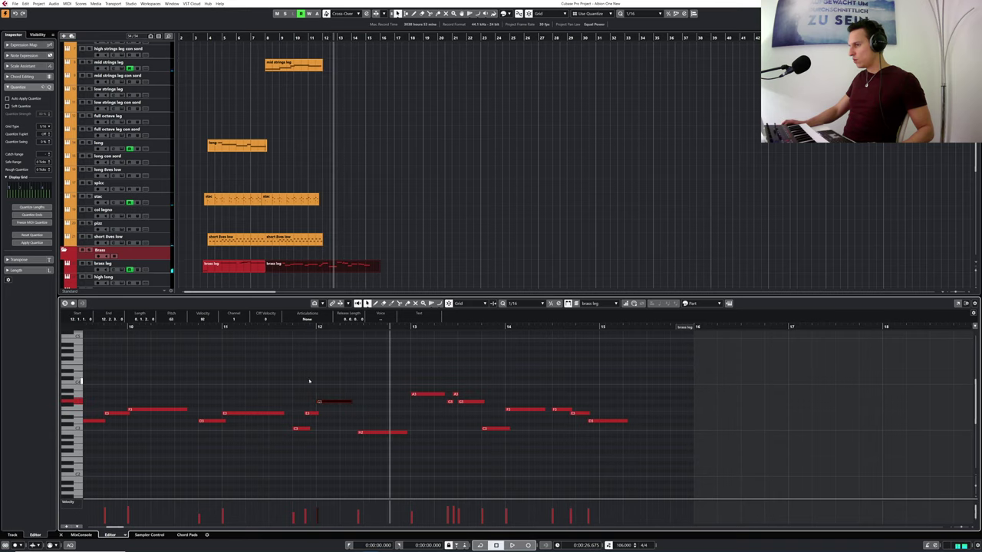
drag(296, 330, 283, 327)
key(space)
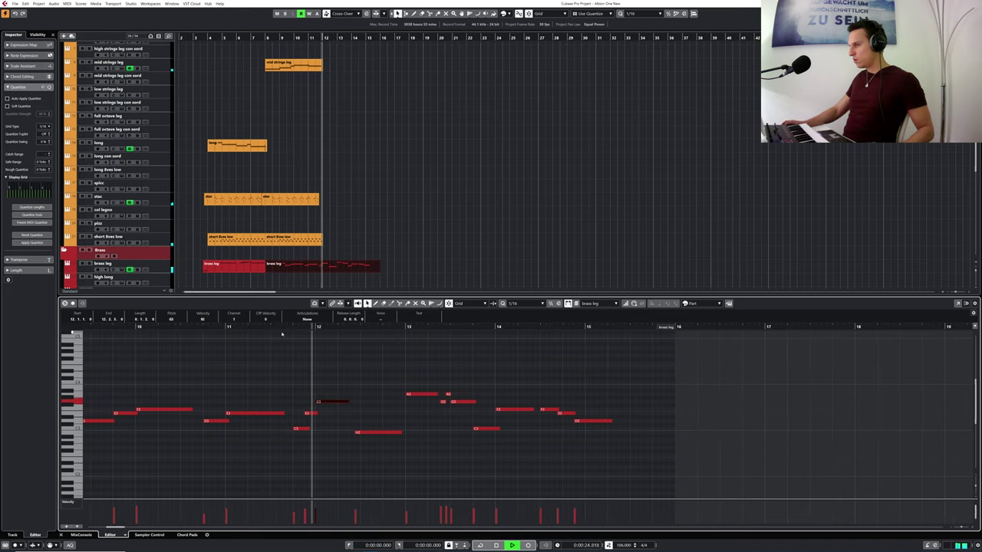
key(space)
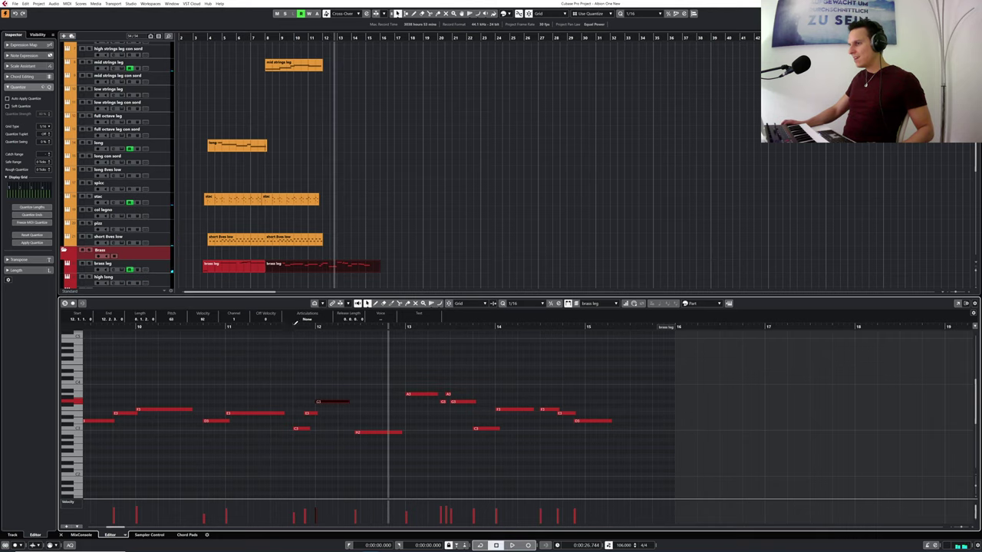
drag(295, 323, 293, 333)
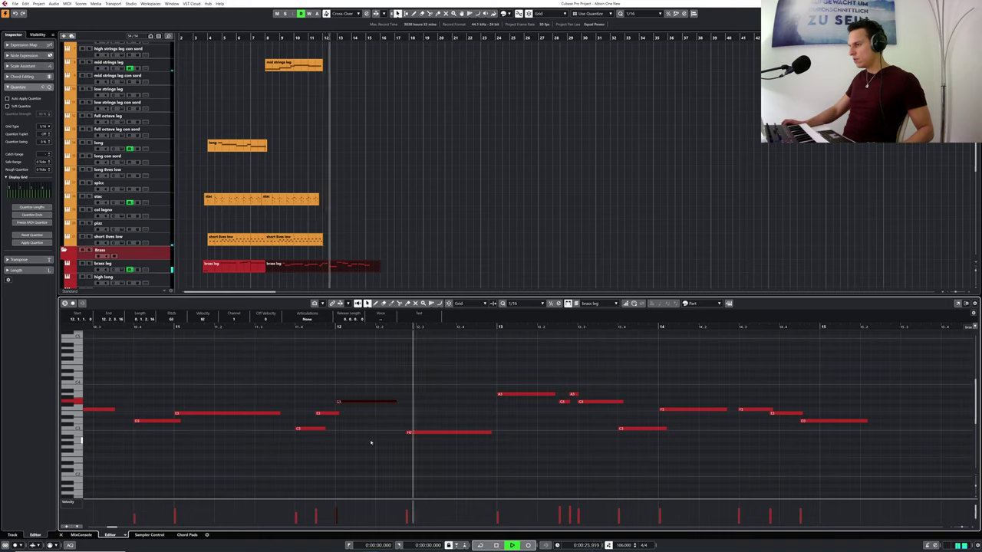
- Lengthen the G3 at bar 12 in small increments to a length of 0.1.2.106, replaying the transition from late bar 11
key(space)
drag(396, 401, 398, 402)
click(289, 327)
key(space)
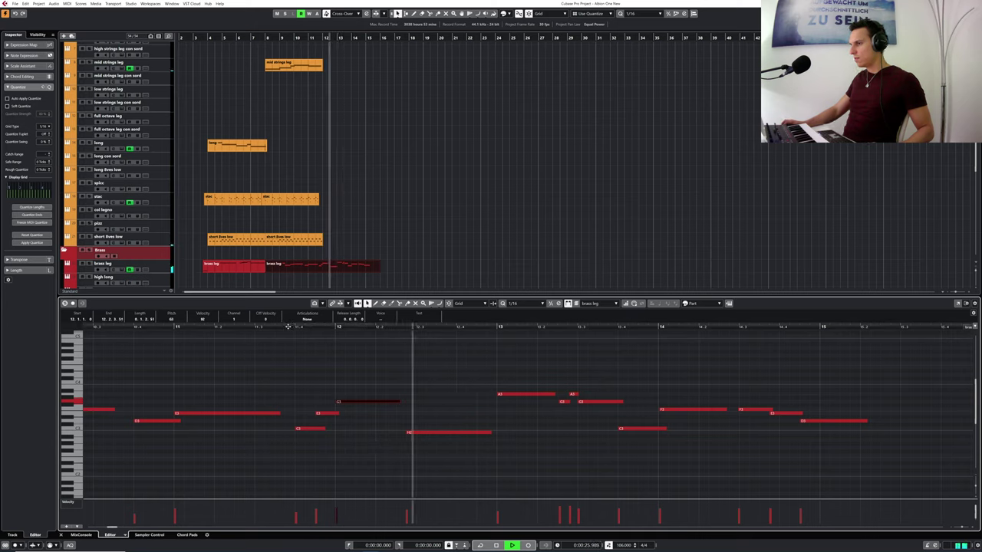
key(space)
drag(399, 401, 403, 402)
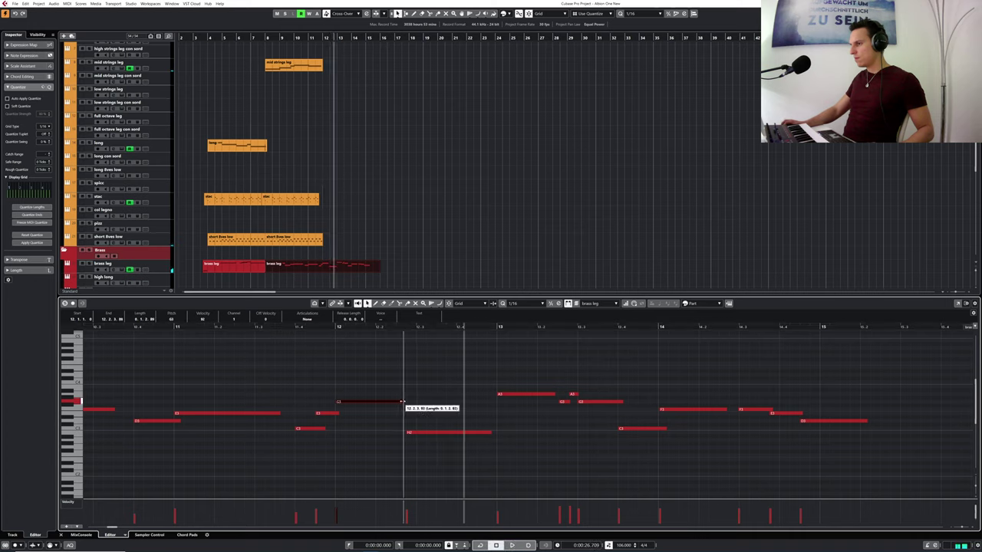
click(300, 327)
click(289, 327)
key(space)
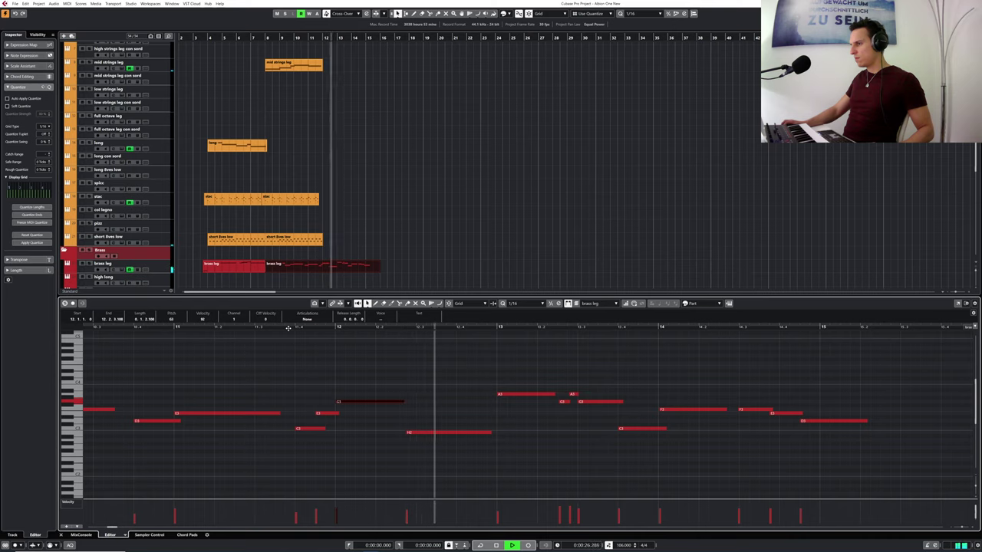
key(space)
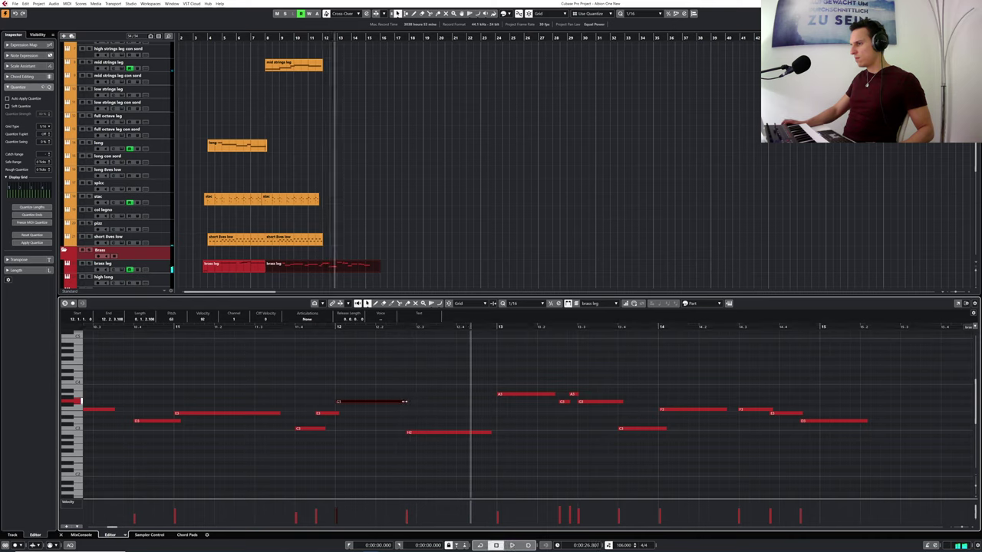
- Start the low note after the bar 12 G3 slightly earlier, shorten the G3 to 0.1.2.20, and replay from late bar 11
click(300, 327)
key(space)
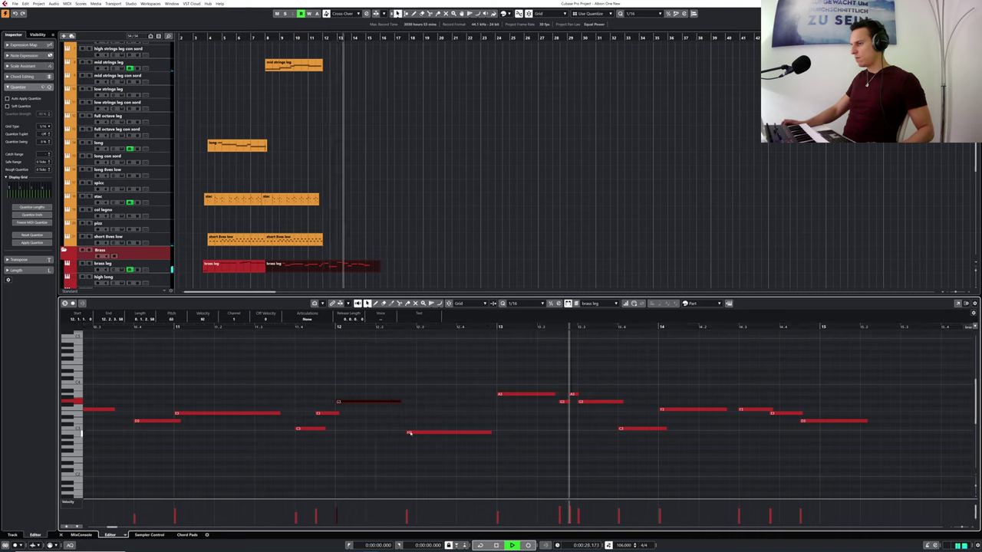
key(space)
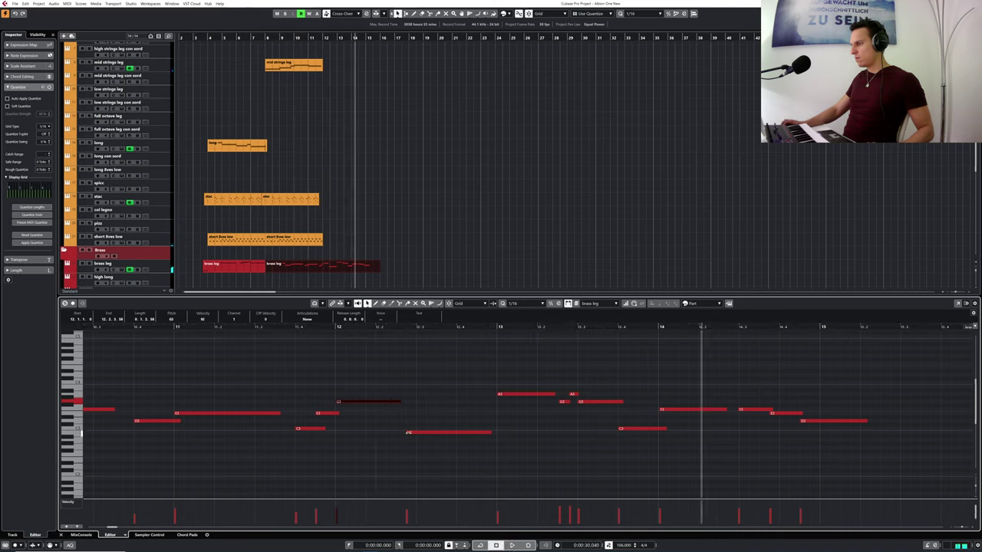
click(408, 433)
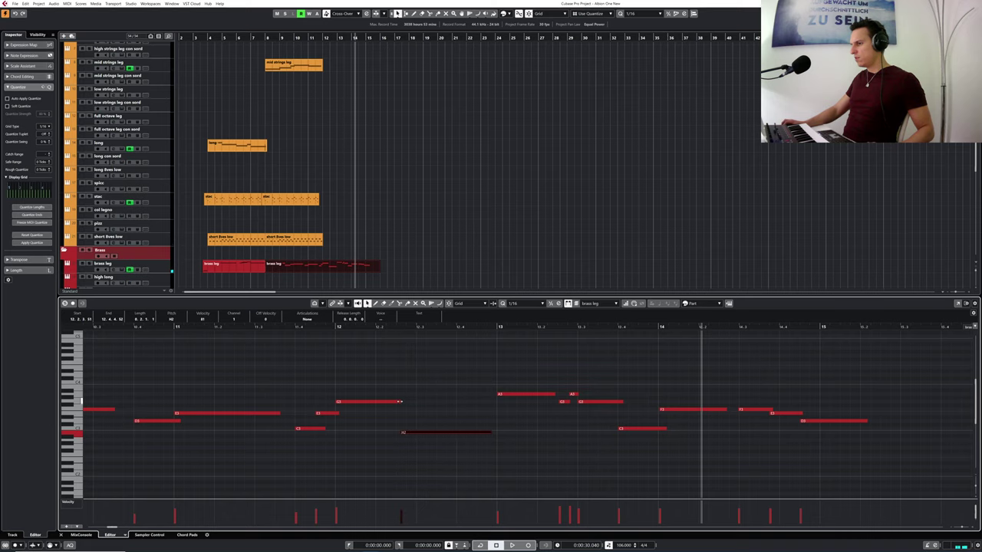
drag(400, 402, 396, 402)
drag(282, 327, 283, 322)
key(space)
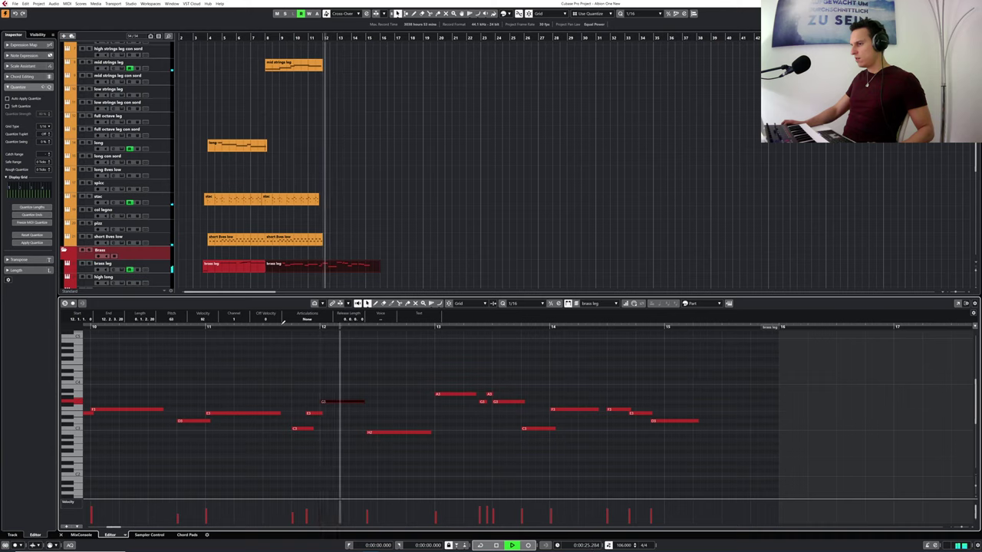
key(space)
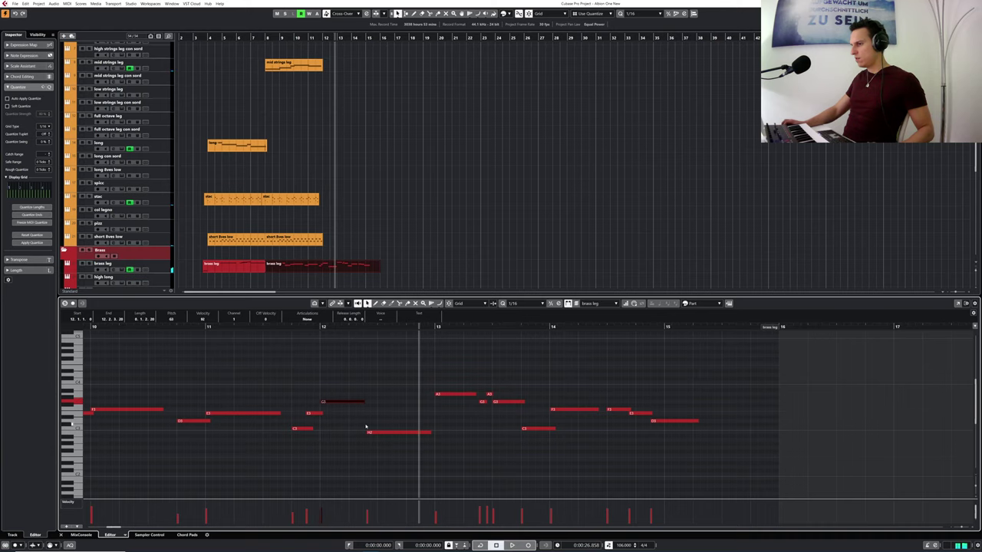
- Replay the transition from mid bar 11, nudge the low note in bar 12 slightly earlier again, and trim the G3 before it
drag(264, 329, 264, 328)
key(space)
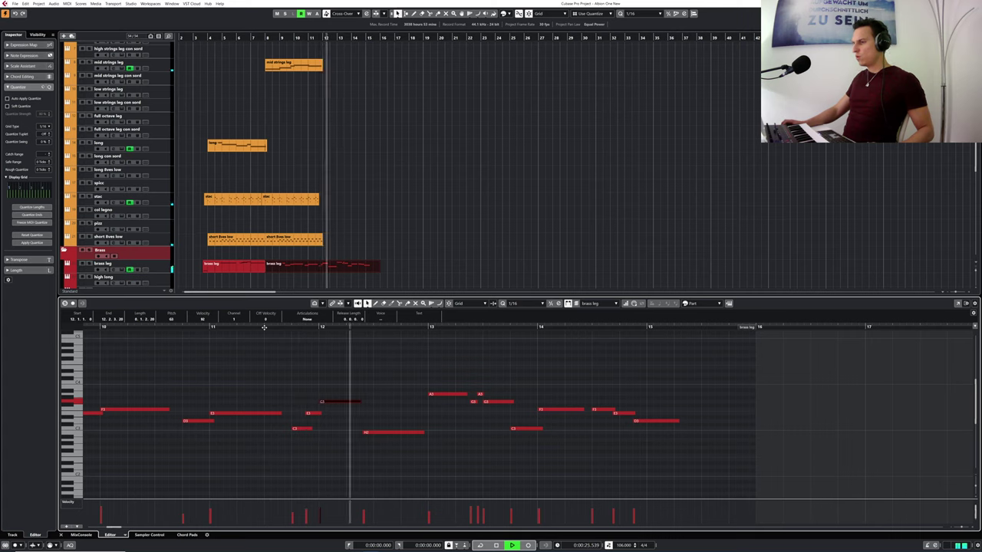
key(space)
drag(364, 433, 359, 403)
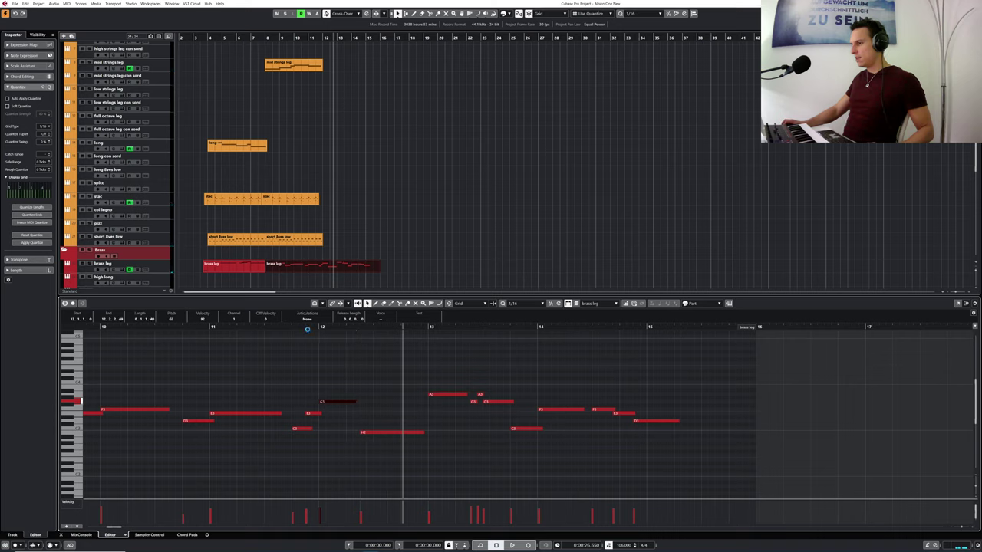
click(282, 327)
key(space)
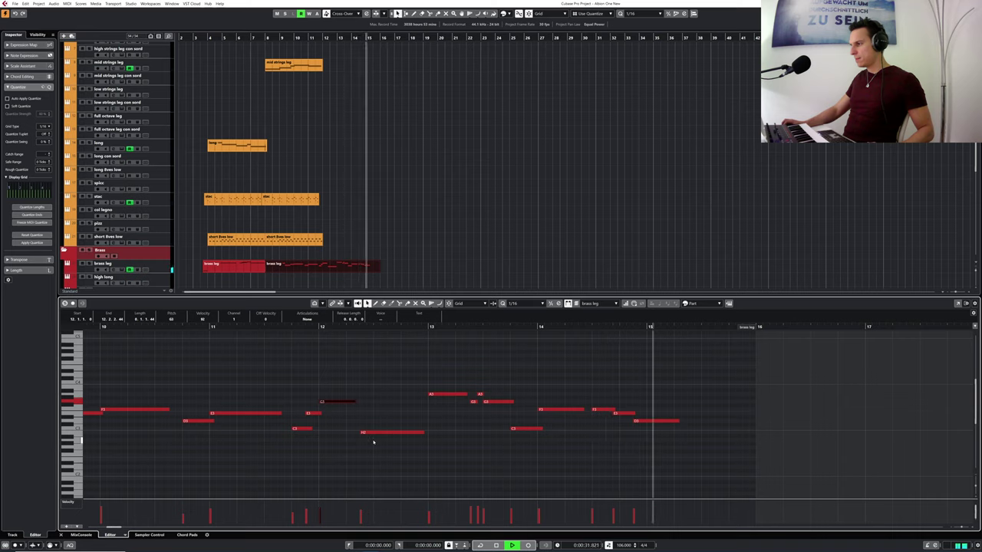
- Trim the end of the G3 at bar 12 a little more and audition its transition into the low note
click(524, 327)
drag(525, 327, 234, 329)
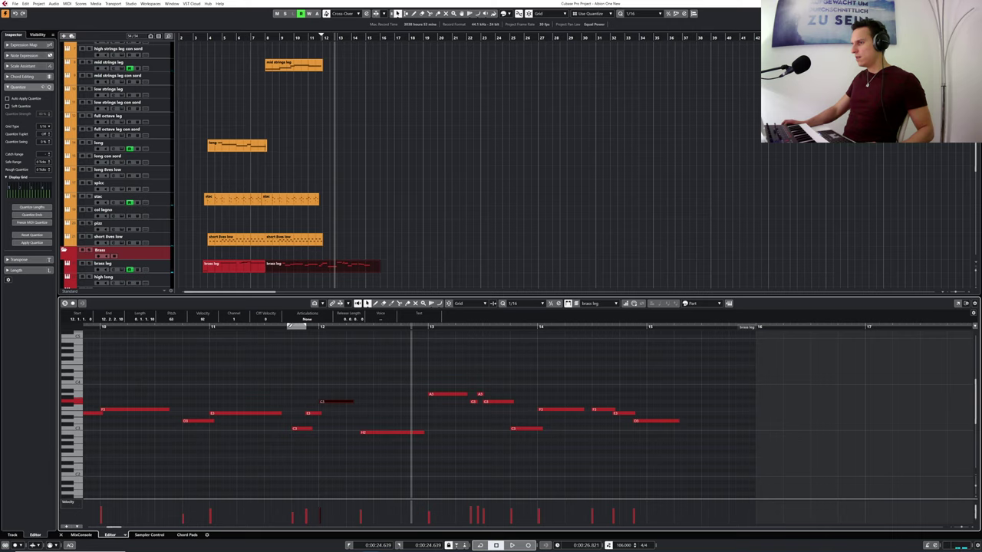
click(282, 325)
key(space)
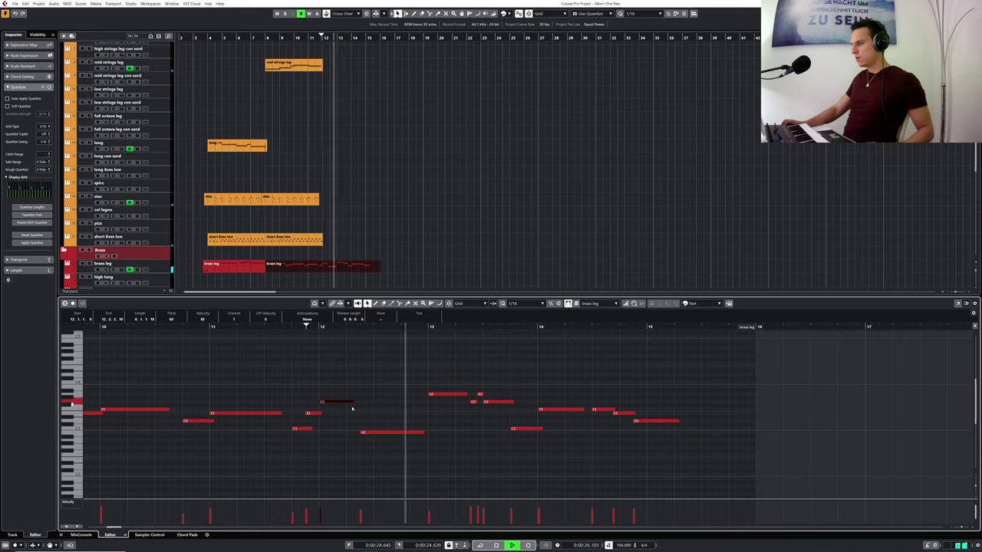
key(space)
- Slightly shorten the ends of the low note in bar 12 and the A3 at bar 13, then replay the phrase
drag(423, 433, 418, 434)
click(356, 327)
key(space)
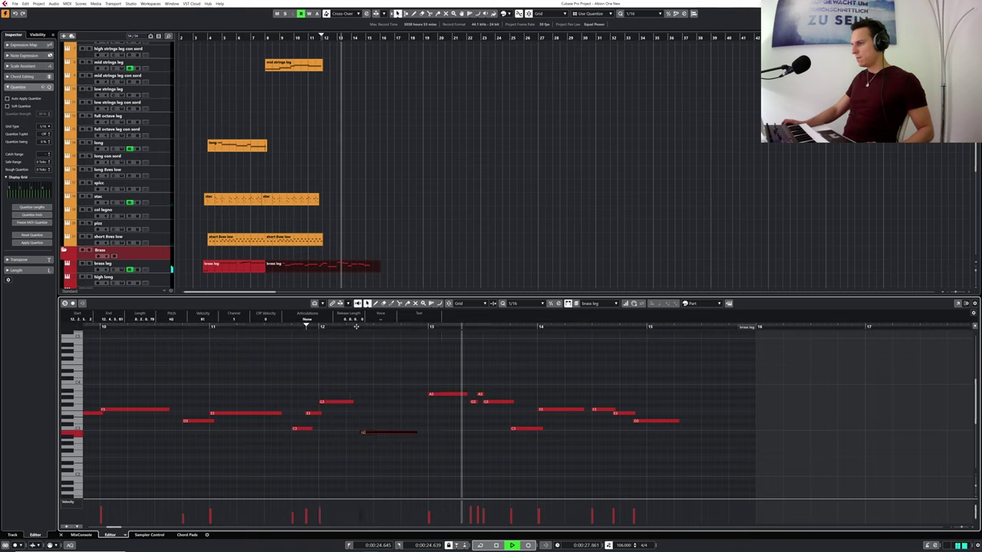
key(Right)
click(280, 327)
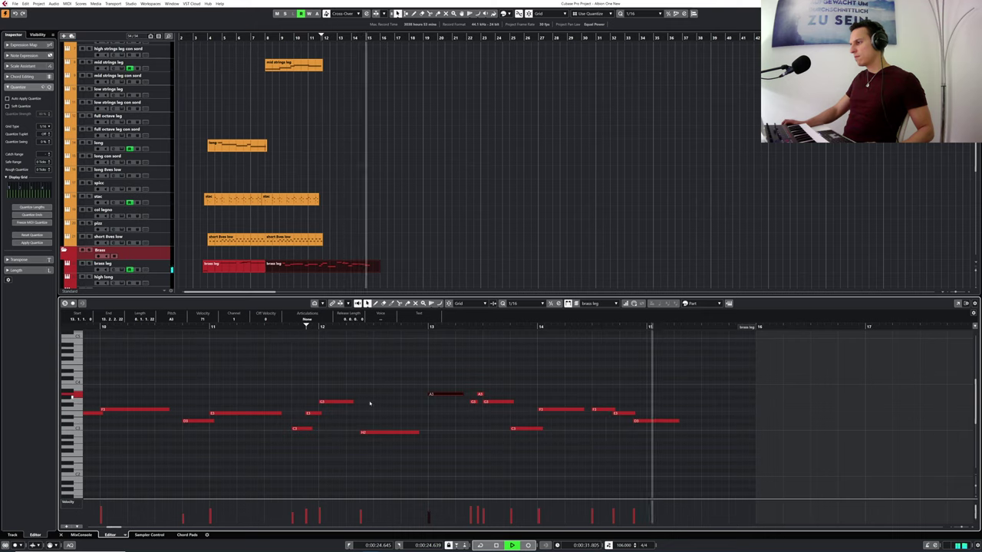
key(space)
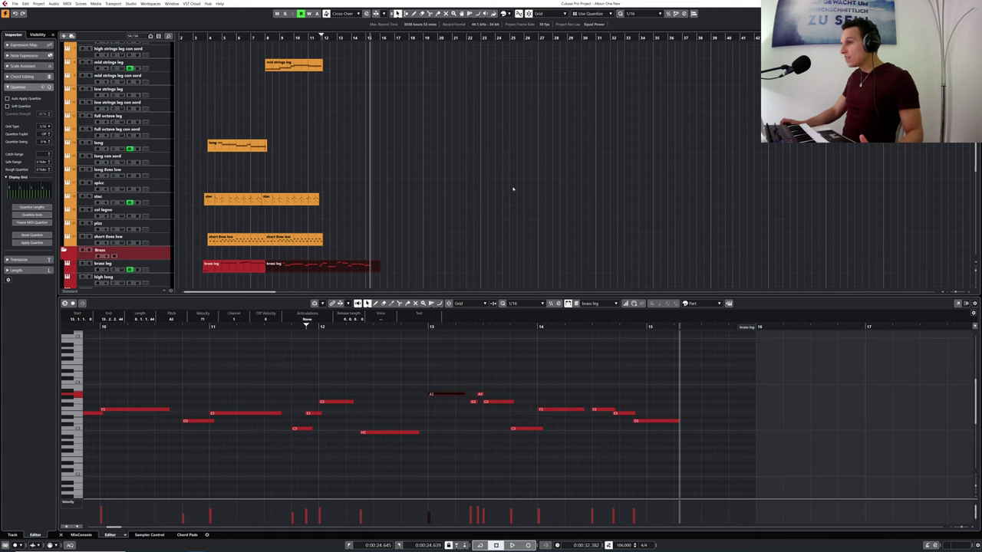
- Copy the second brass leg part onto the mid short track at the same position
click(475, 218)
scroll(397, 203, down, 4)
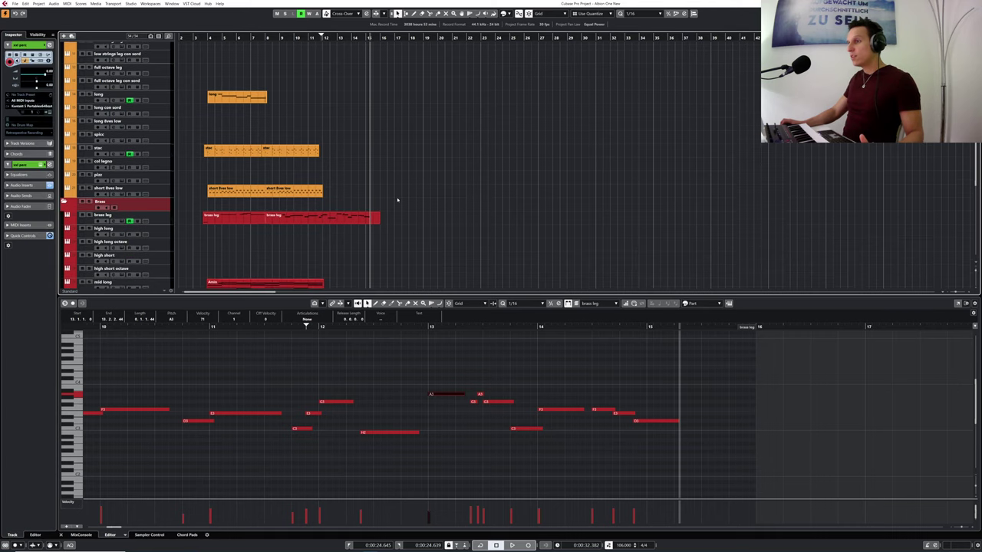
click(287, 172)
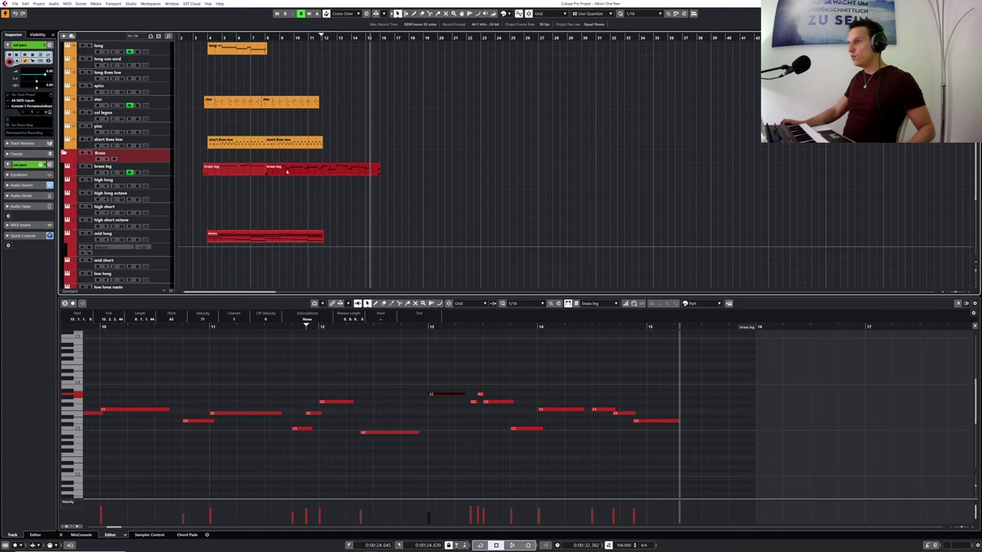
click(282, 170)
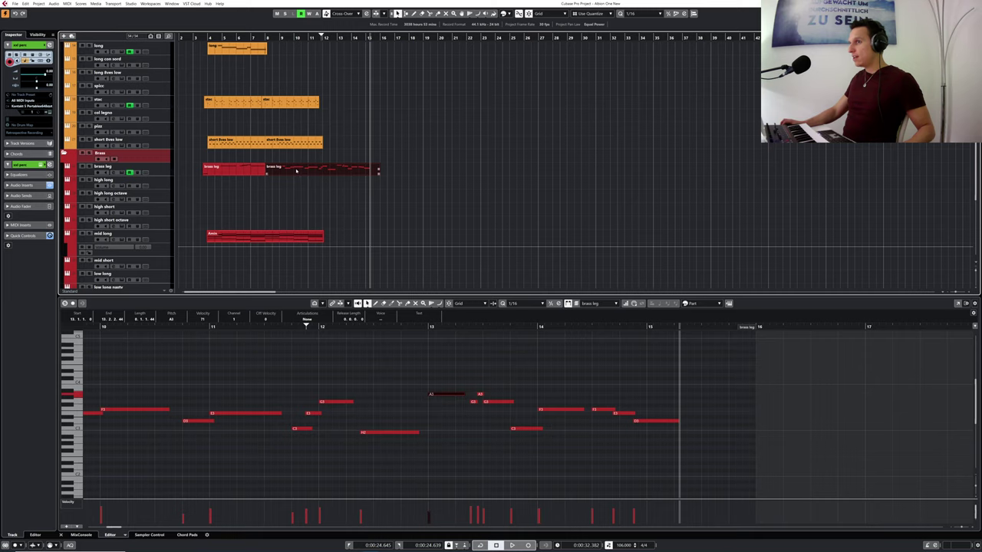
drag(297, 171, 289, 266)
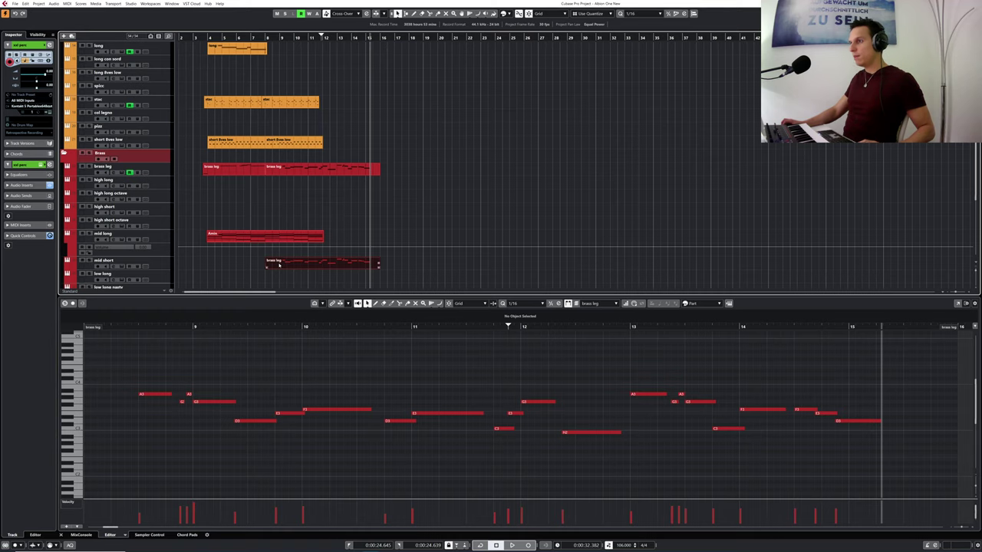
- Delete the early notes of the copied mid short part, up to and including the E3 at bar 11
drag(147, 328, 148, 321)
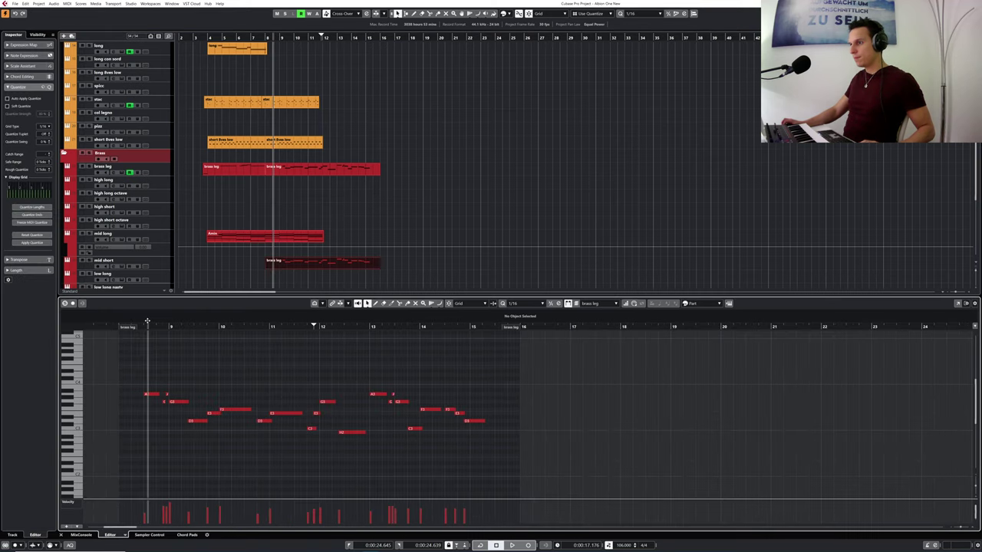
drag(145, 364, 297, 456)
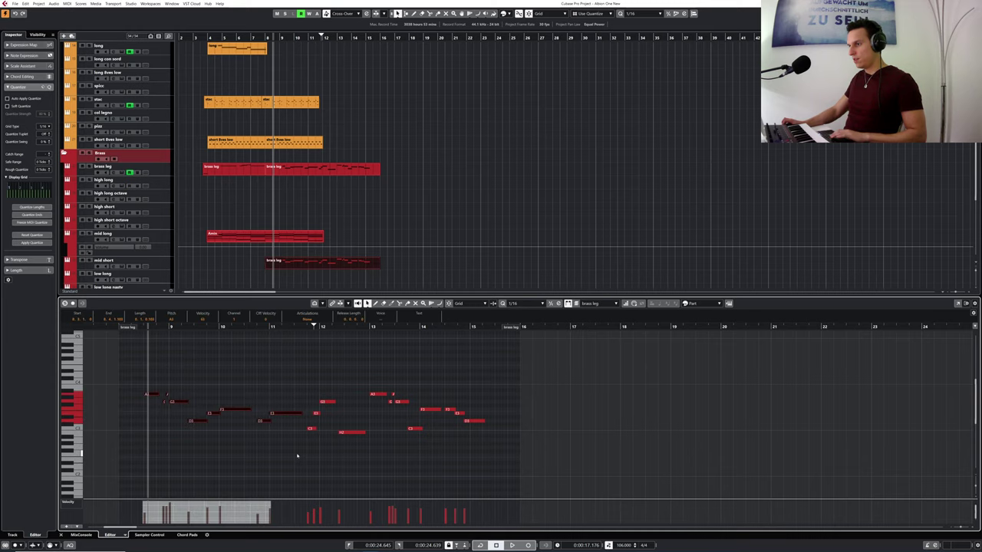
key(Delete)
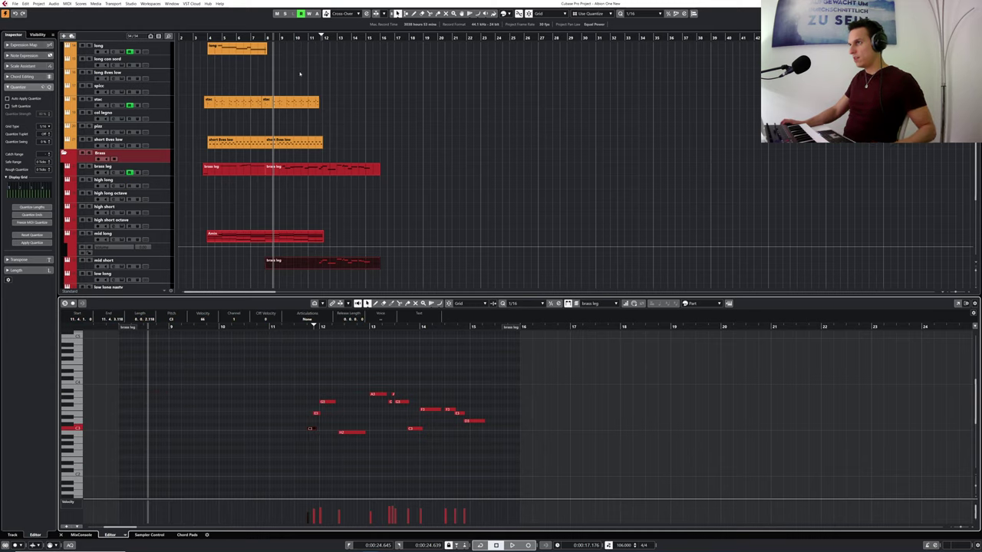
- Play the brass leg line solo from about bar 10 and open the track's Kontakt instrument
drag(303, 37, 296, 55)
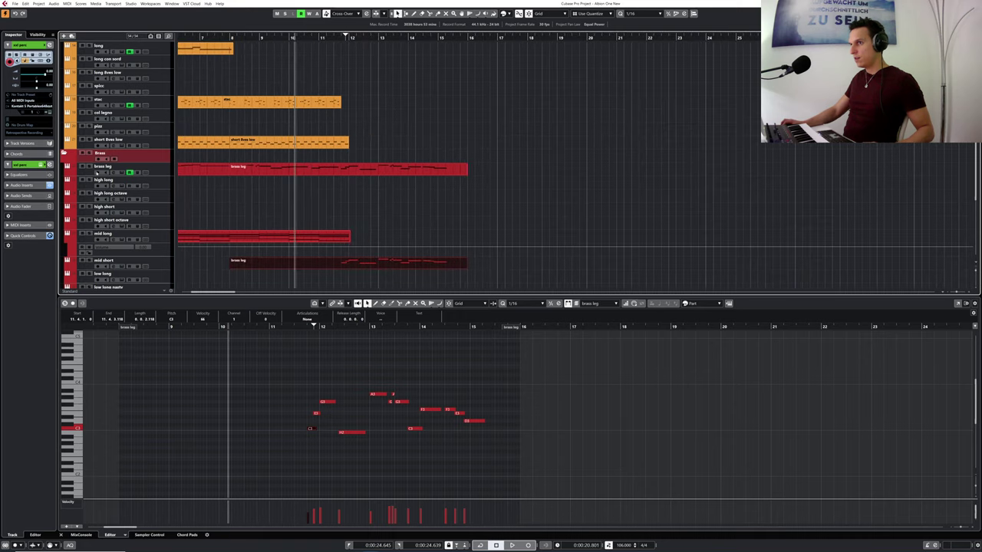
key(space)
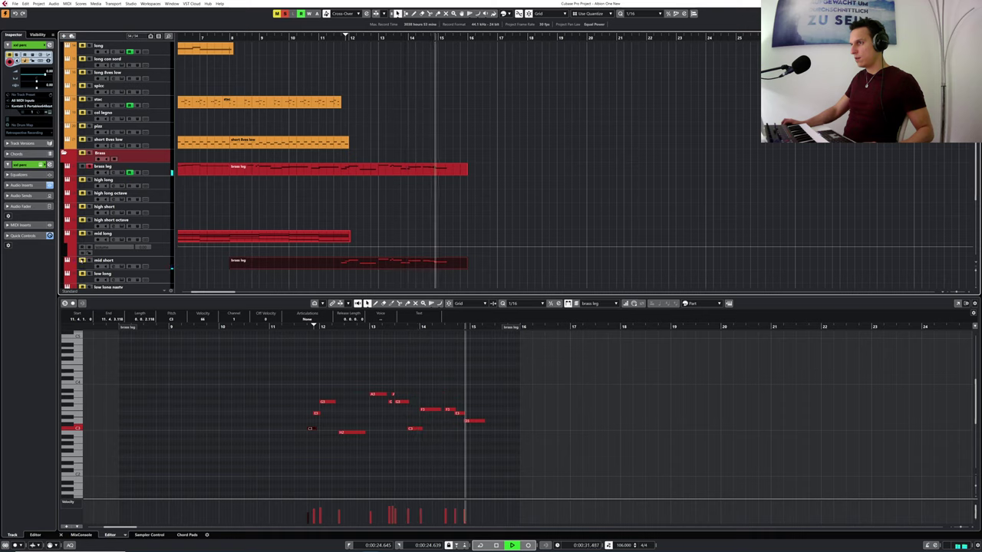
key(space)
click(82, 167)
click(122, 173)
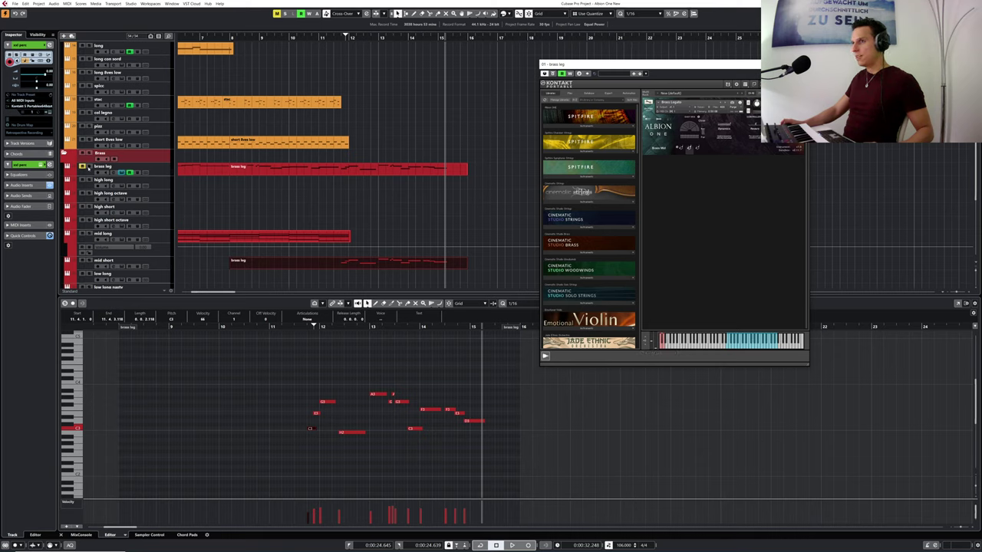
click(83, 166)
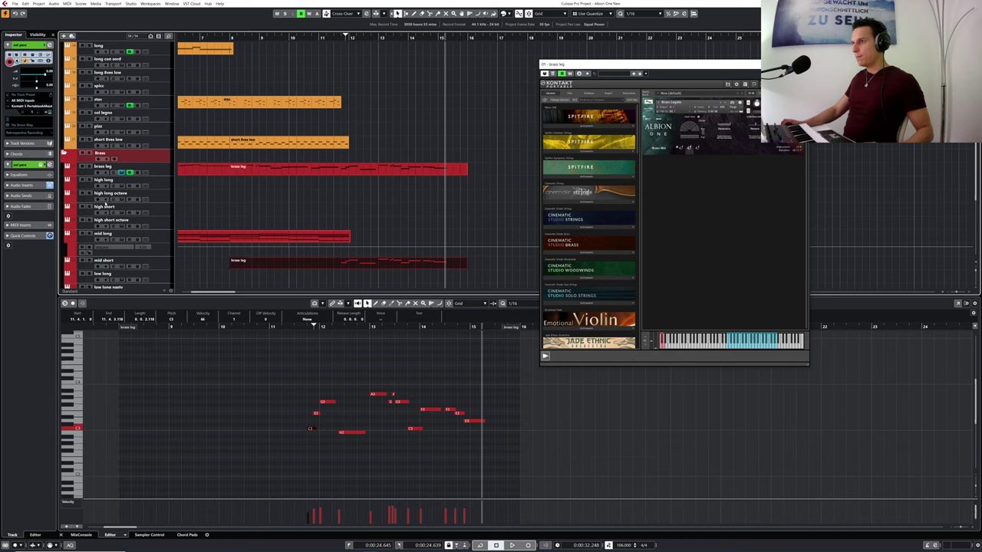
- Solo the mid short track together with brass leg and audition the doubled phrase from mid bar 11
click(89, 261)
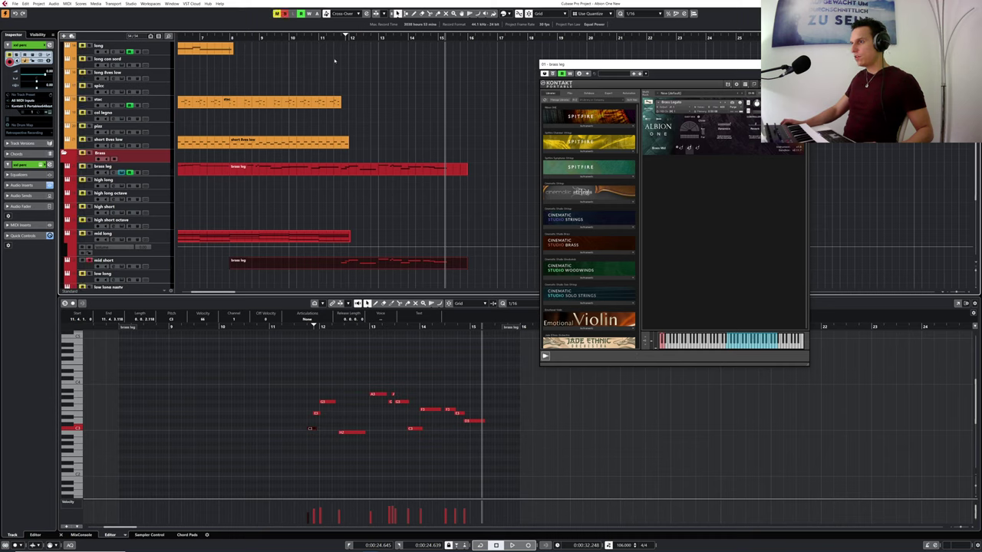
drag(326, 37, 326, 43)
key(space)
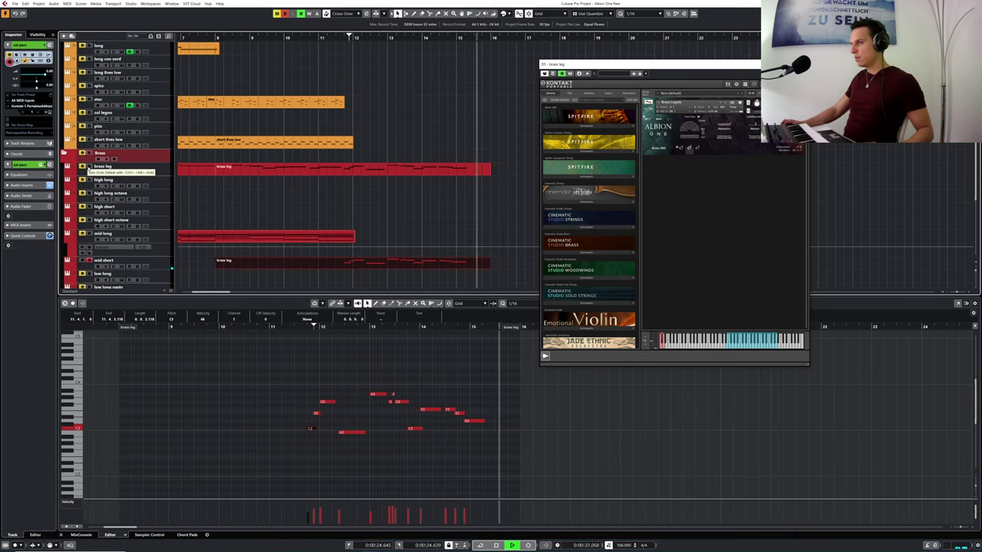
drag(343, 38, 334, 43)
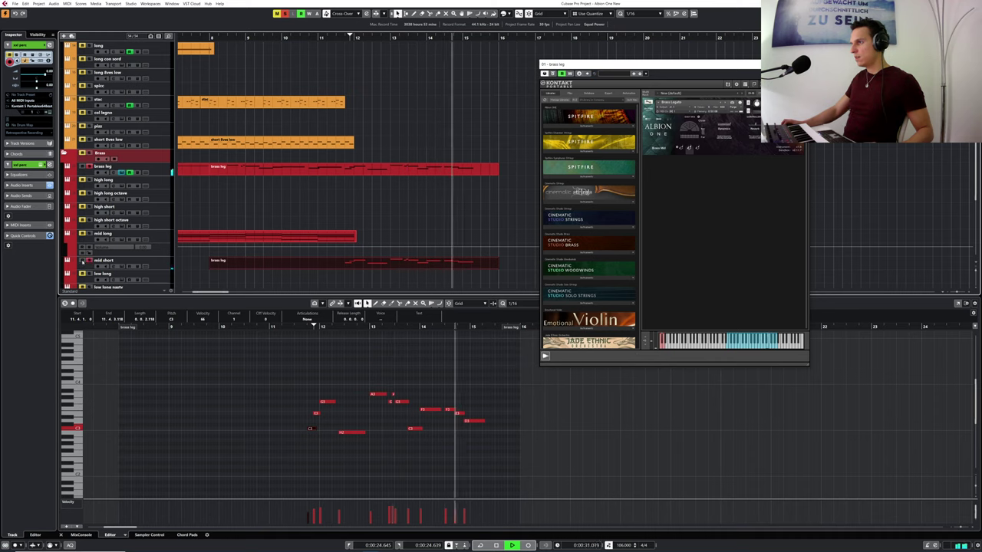
key(space)
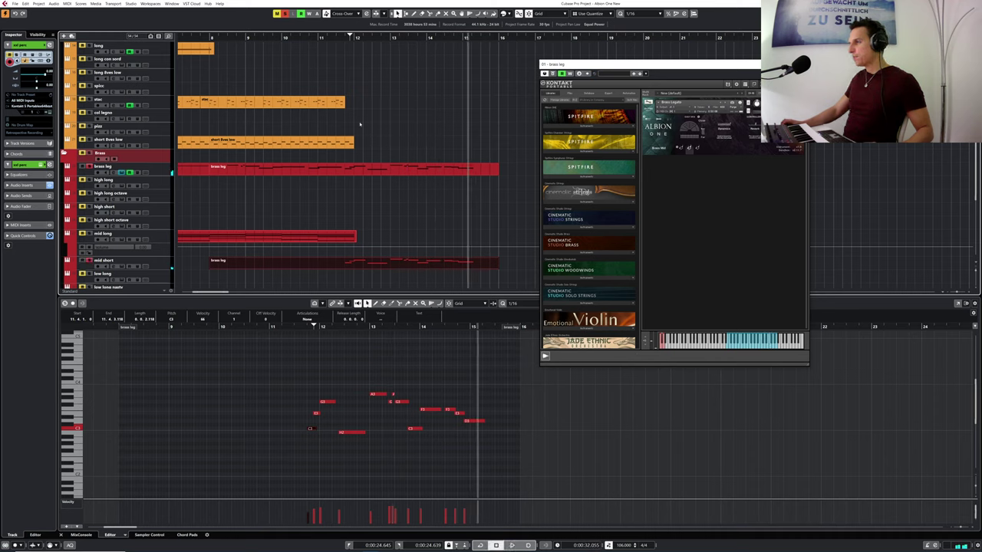
click(341, 38)
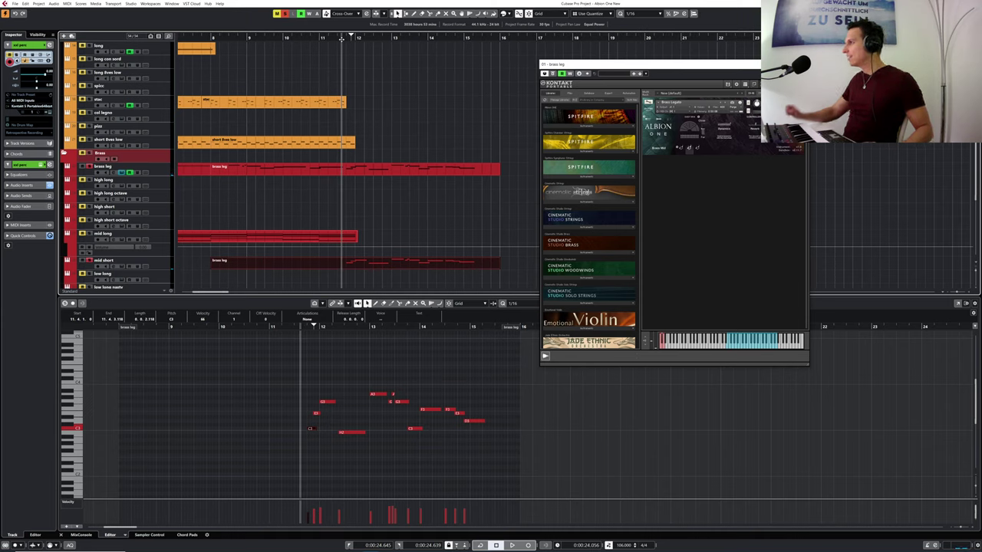
key(space)
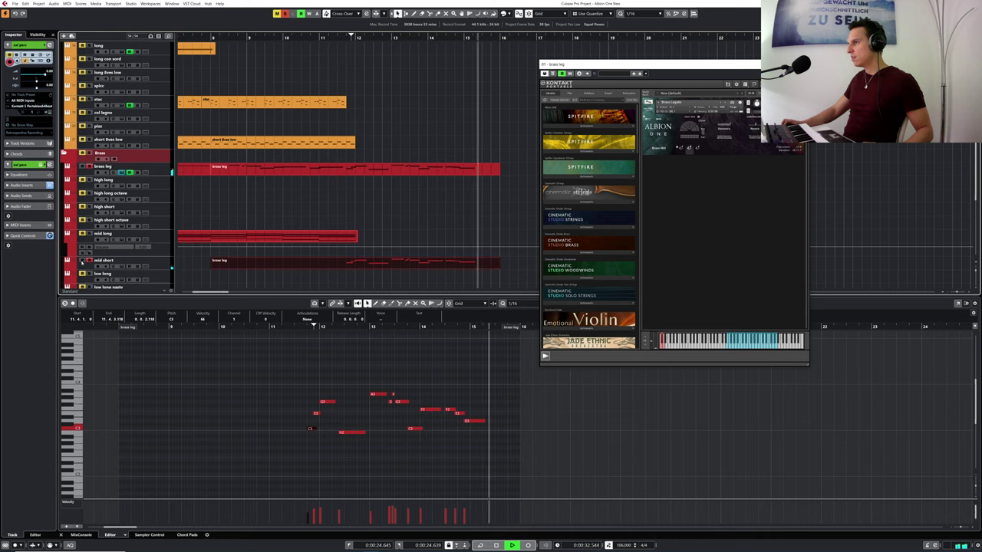
key(space)
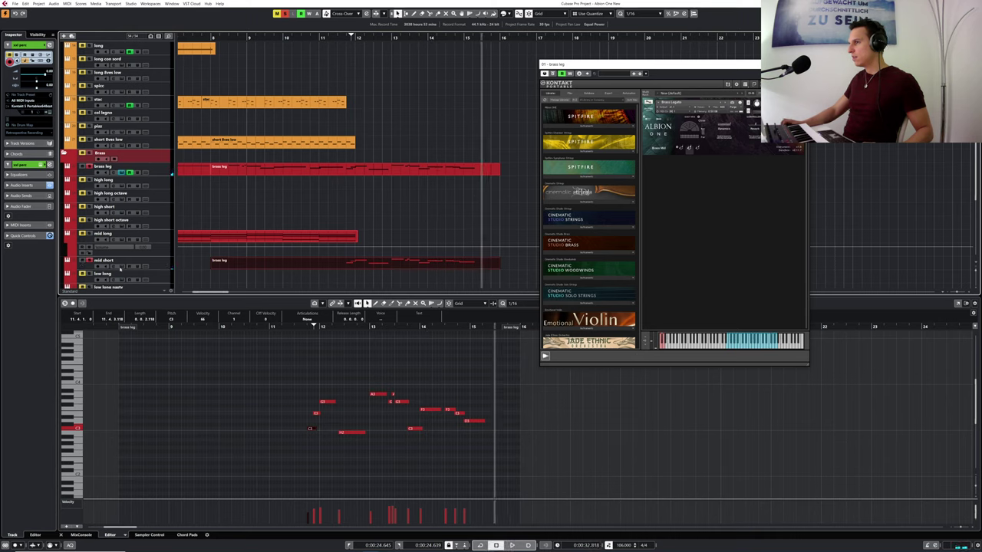
- Trim the start of the mid short part to about mid bar 11, close brass leg's instrument, and check mid short's Kontakt instrument
drag(213, 266, 343, 264)
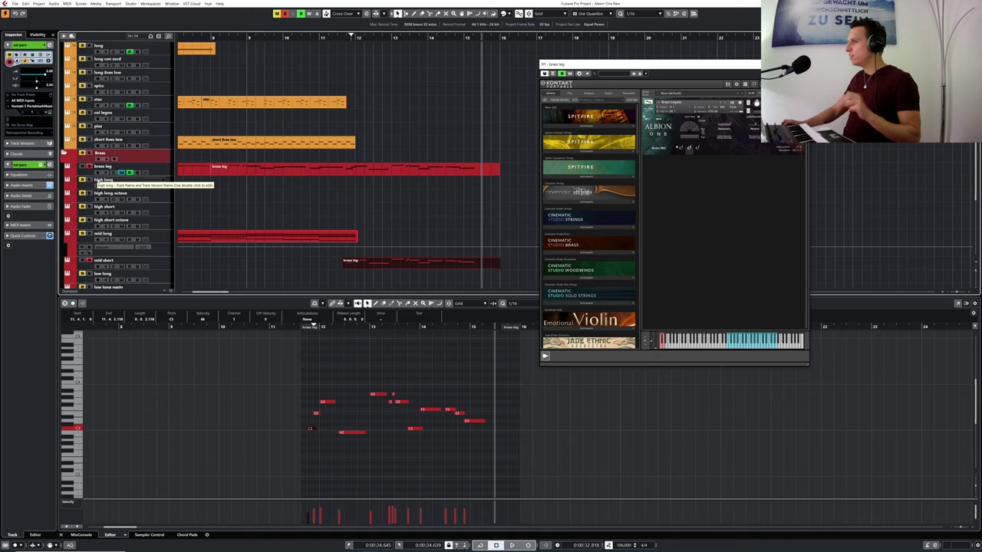
click(121, 174)
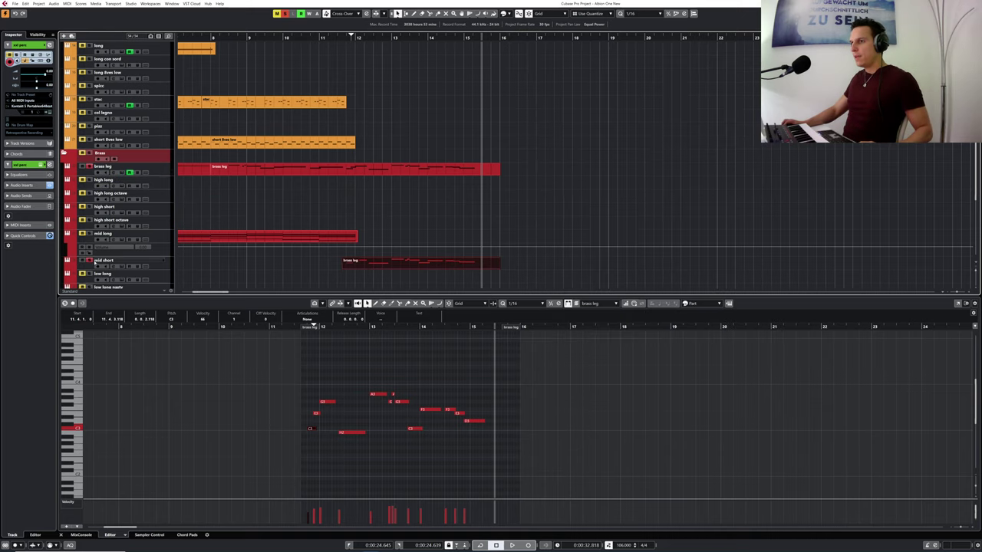
click(121, 266)
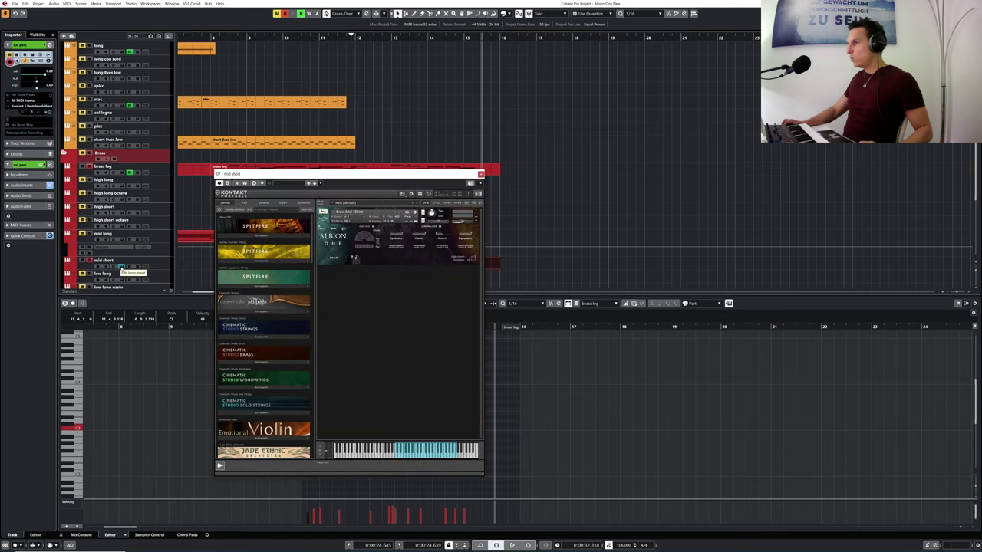
click(121, 266)
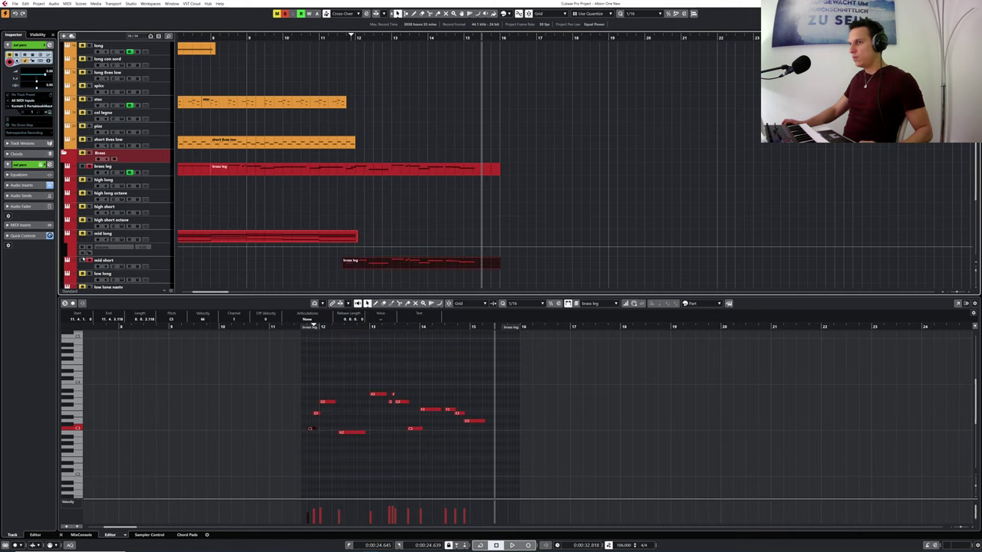
- Clear the solos on the brass tracks and close the note editor
click(90, 167)
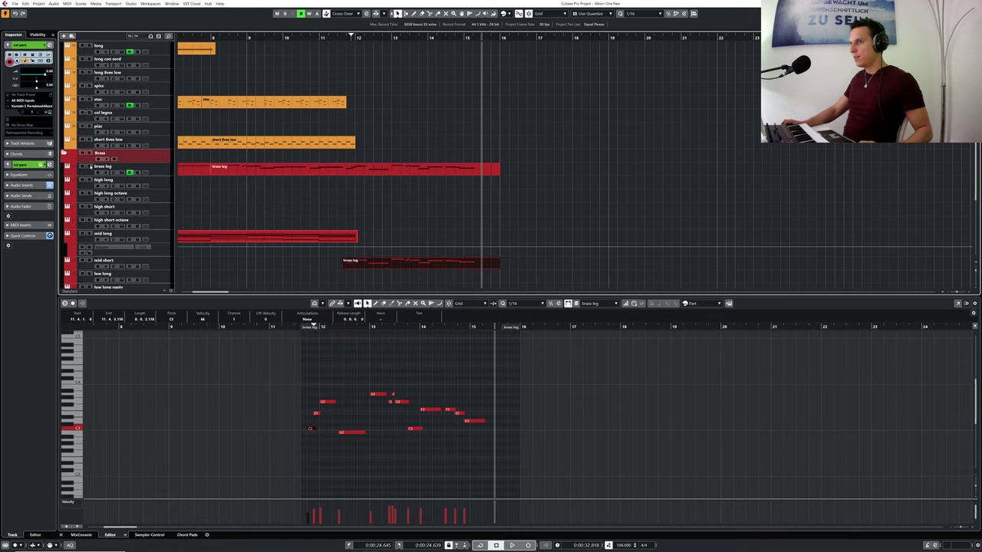
scroll(386, 156, up, 5)
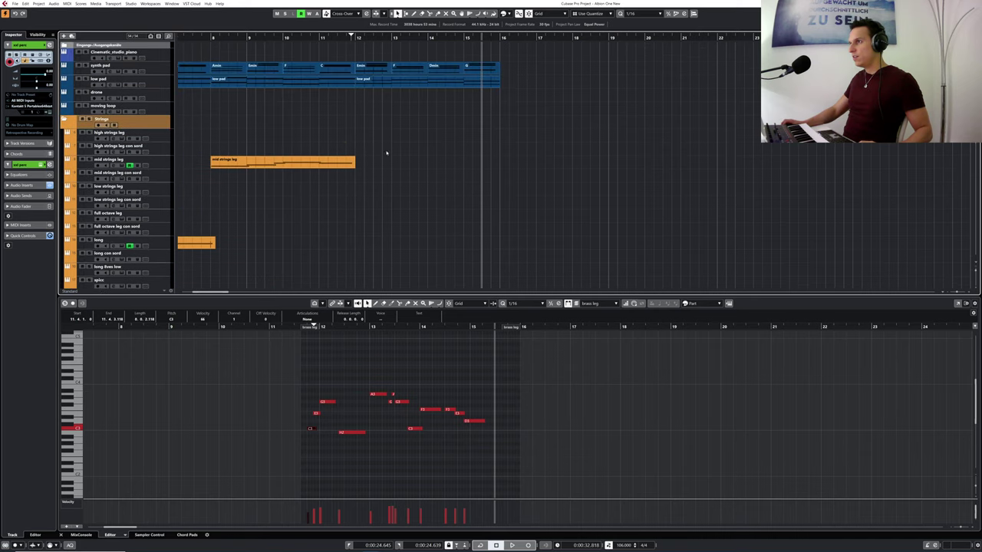
key(Return)
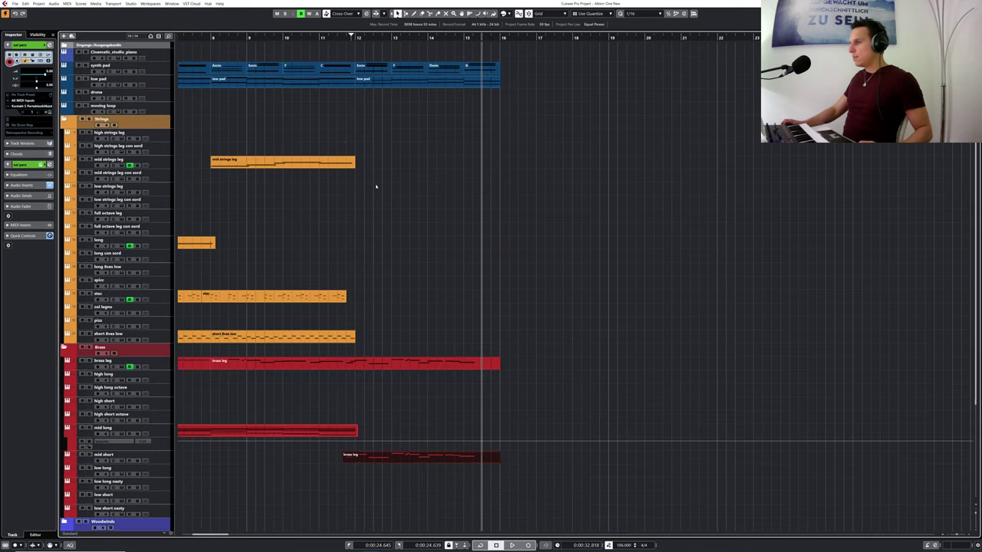
- Copy the easter island percussion part to bar 12 and audition the transition from about bar 11
scroll(376, 187, down, 5)
drag(310, 431, 382, 432)
drag(319, 36, 291, 44)
key(space)
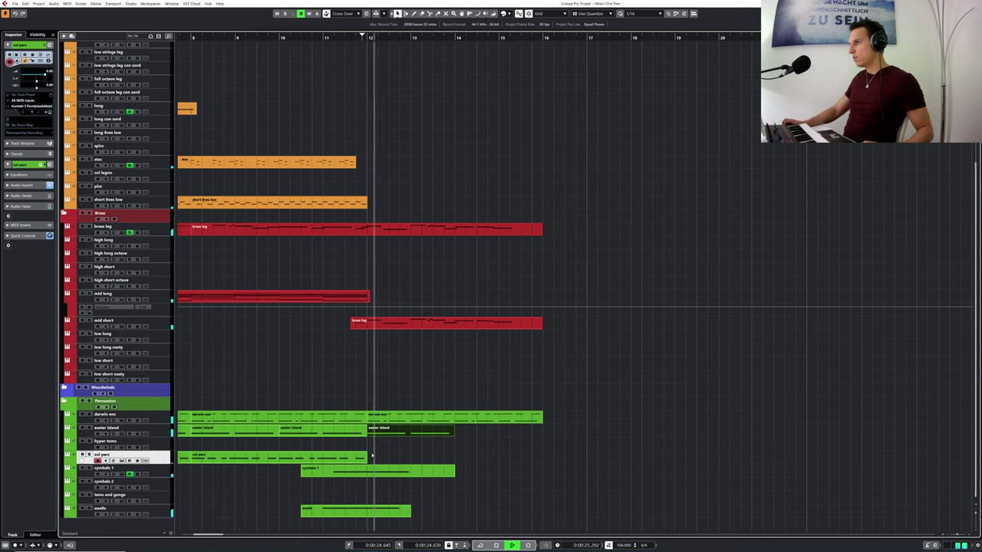
key(space)
- Delete the later notes in the easter island copy at bar 12 and close its editor
double_click(401, 435)
drag(148, 431, 147, 435)
key(Delete)
key(Return)
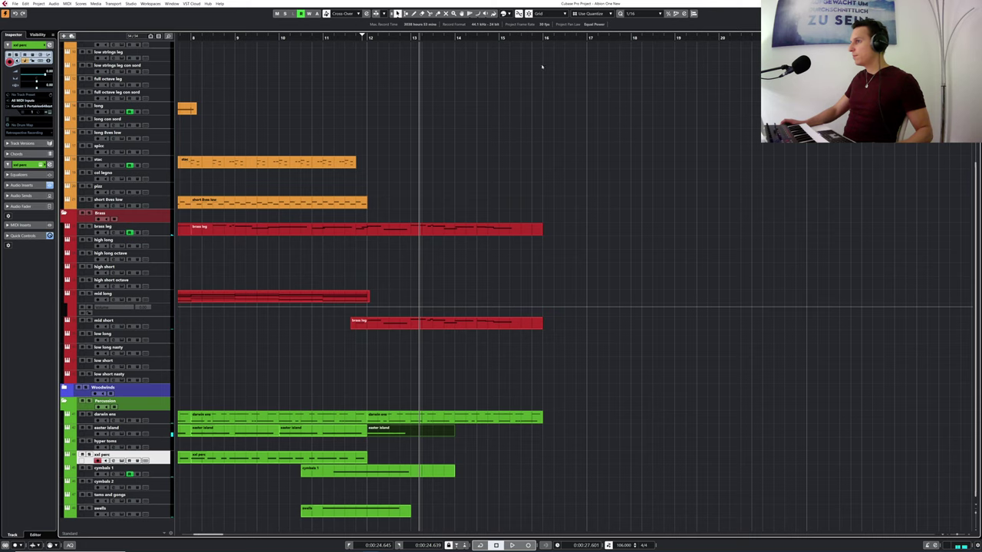
- Play the full arrangement through bar 12 twice to check the shortened easter island part
drag(343, 39, 309, 36)
key(space)
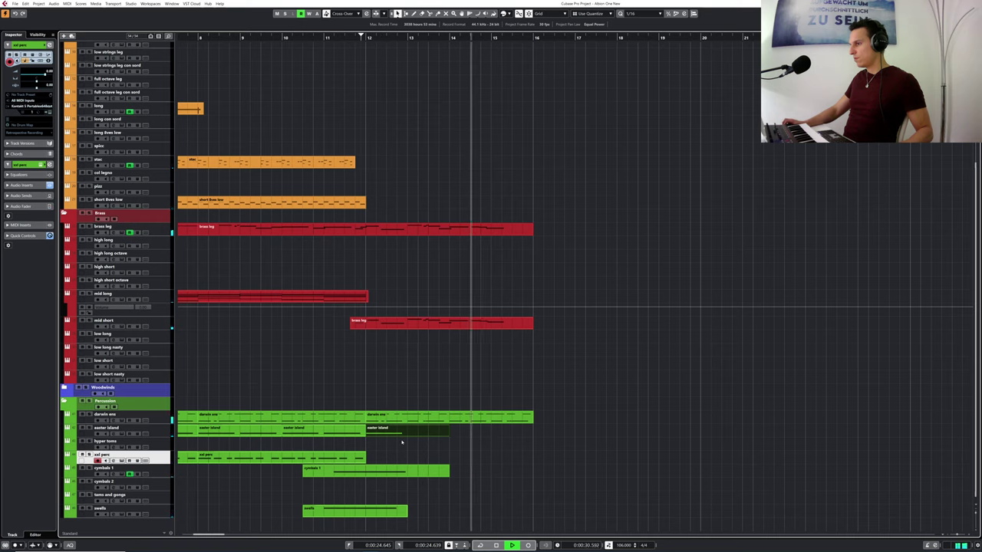
key(space)
drag(349, 38, 324, 38)
key(space)
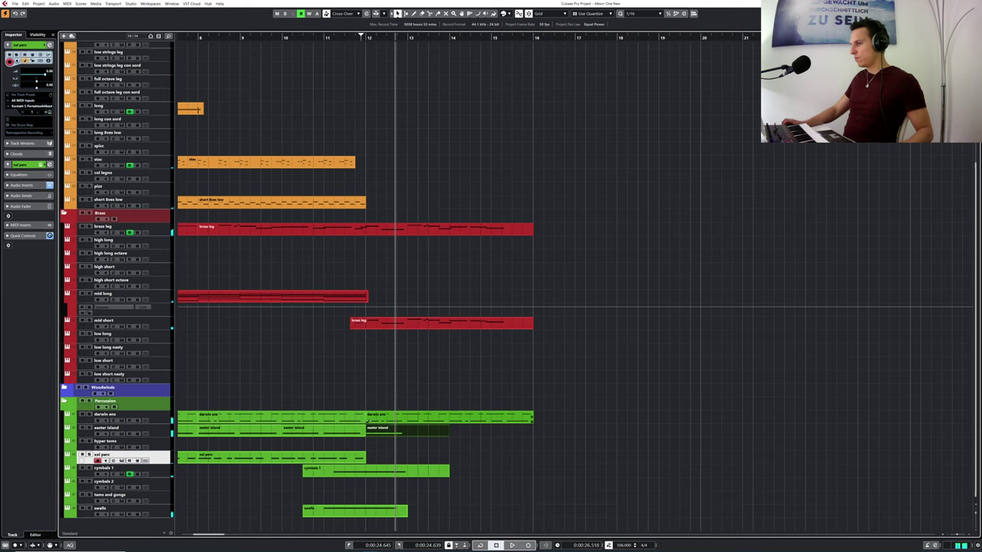
key(space)
- Delete the upper notes from the darwin ens part at bar 12, keeping only its low E1 and F1 notes
click(375, 417)
double_click(376, 417)
scroll(166, 394, down, 5)
scroll(166, 394, up, 4)
scroll(166, 394, down, 3)
scroll(169, 396, up, 2)
scroll(171, 394, down, 3)
scroll(172, 394, up, 2)
drag(287, 399, 84, 419)
key(Delete)
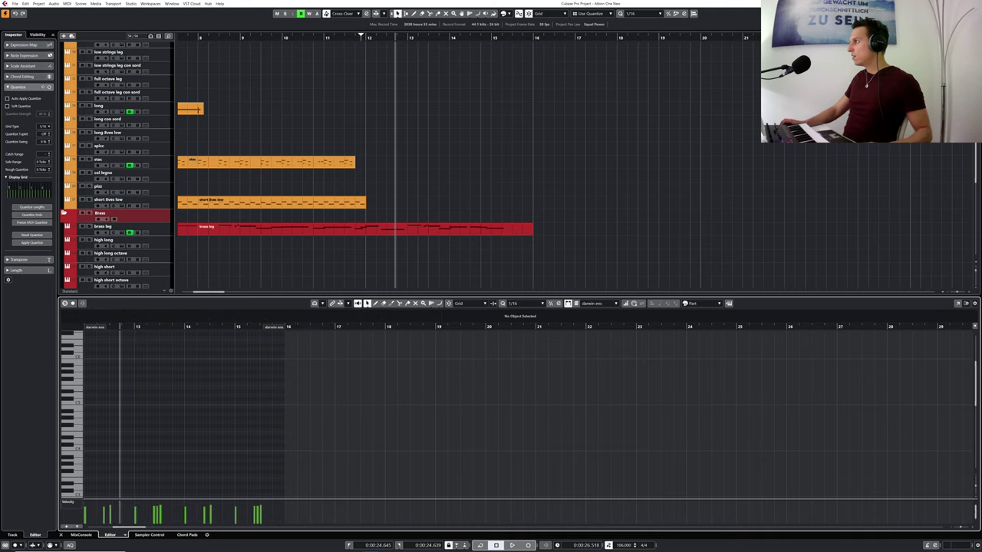
key(Return)
- Audition the thinned darwin ens part in the mix and reopen it in the note editor
drag(356, 37, 317, 46)
key(space)
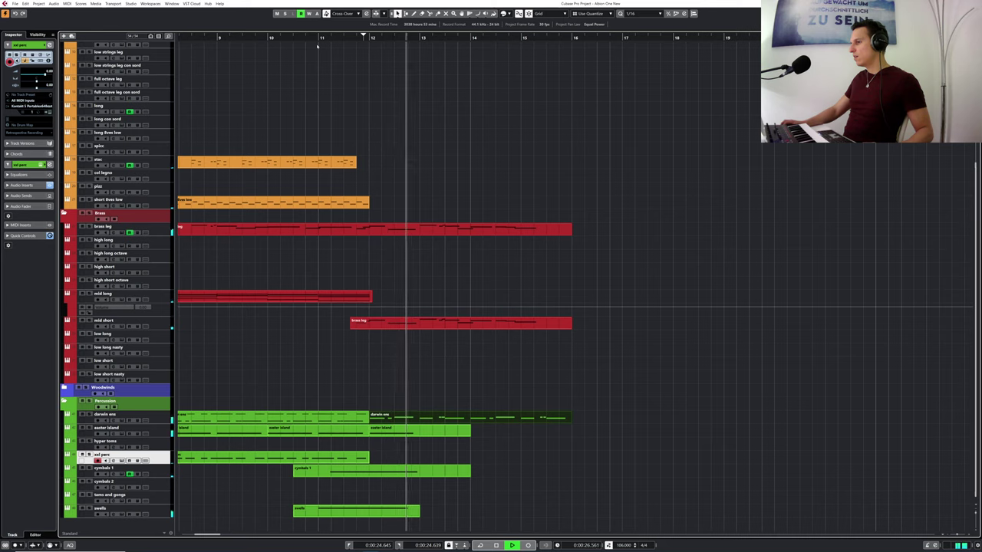
key(space)
double_click(387, 420)
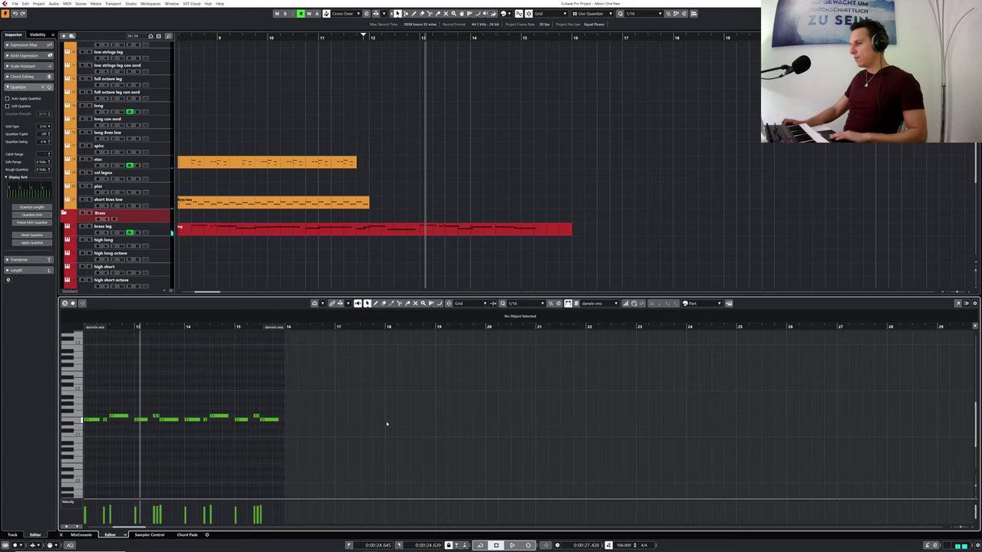
drag(113, 327, 132, 343)
key(space)
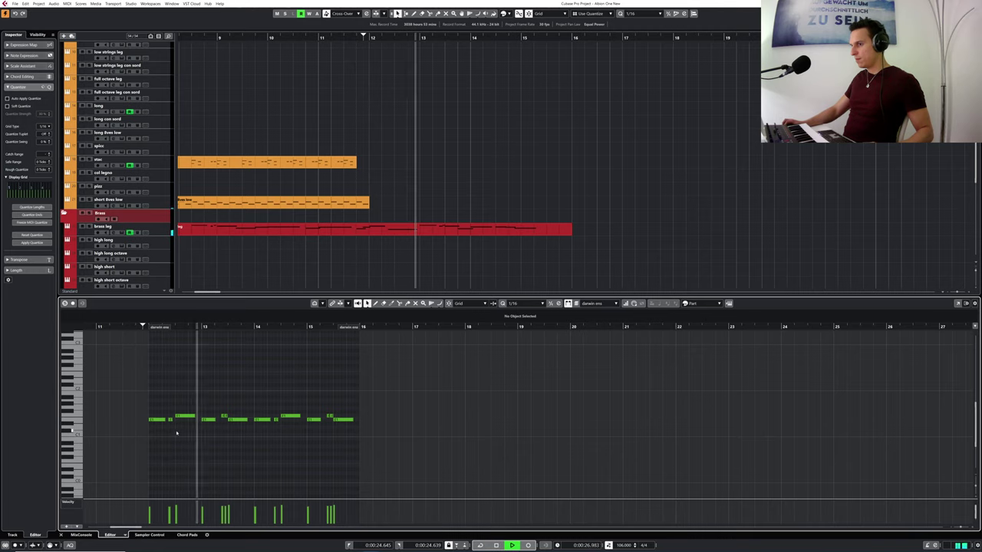
key(space)
- Select the F1 note on beat 3 of bar 12 in darwin ens and replay the passage leading through it
click(182, 327)
drag(181, 327, 162, 358)
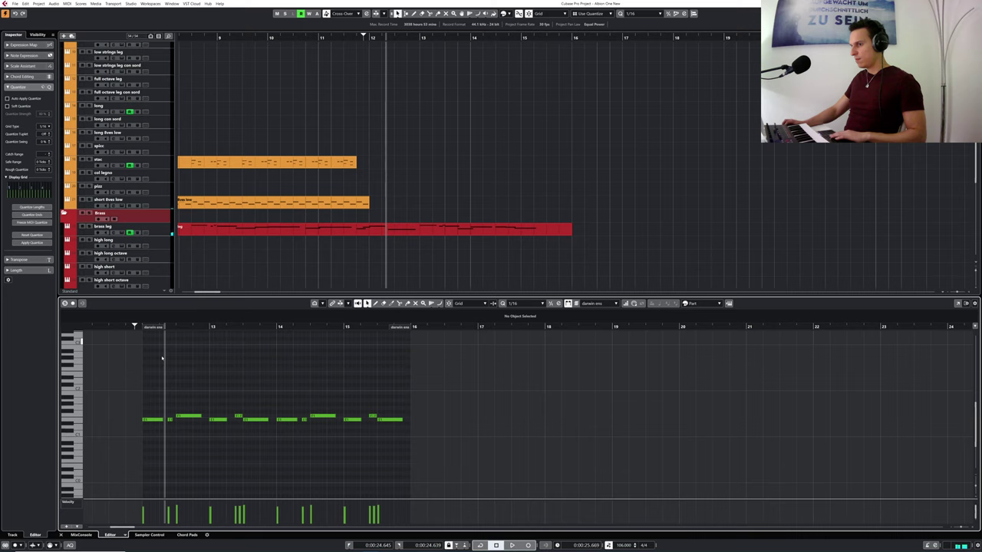
click(178, 415)
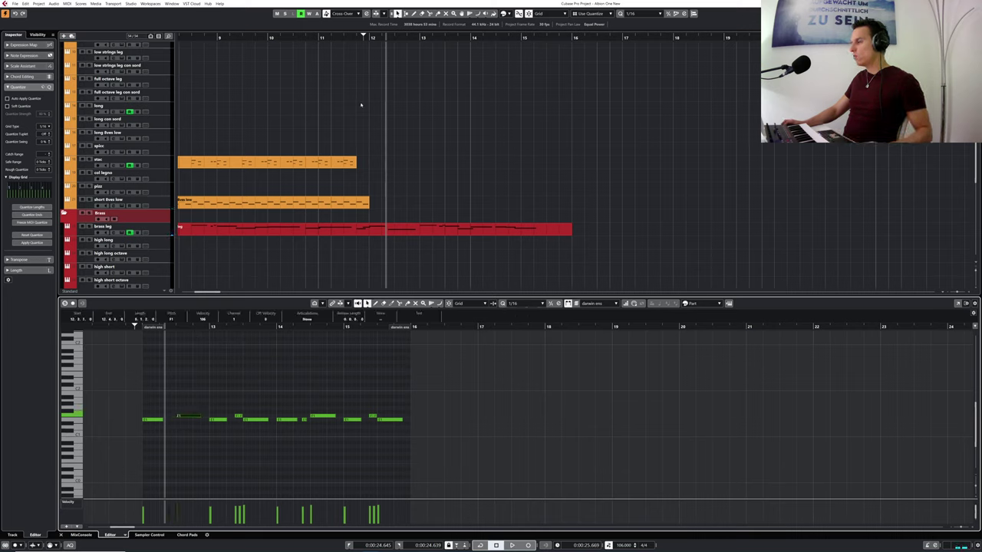
click(314, 36)
key(space)
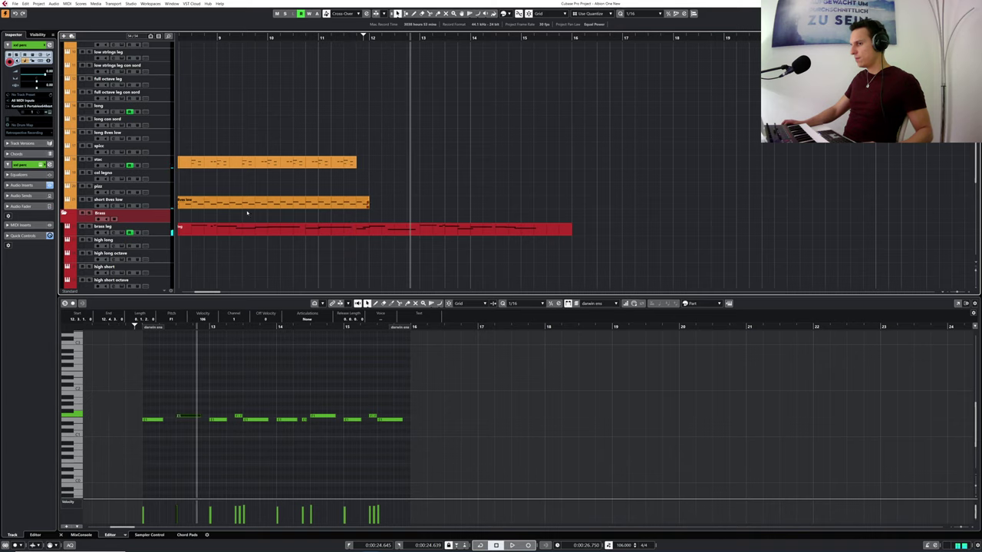
key(space)
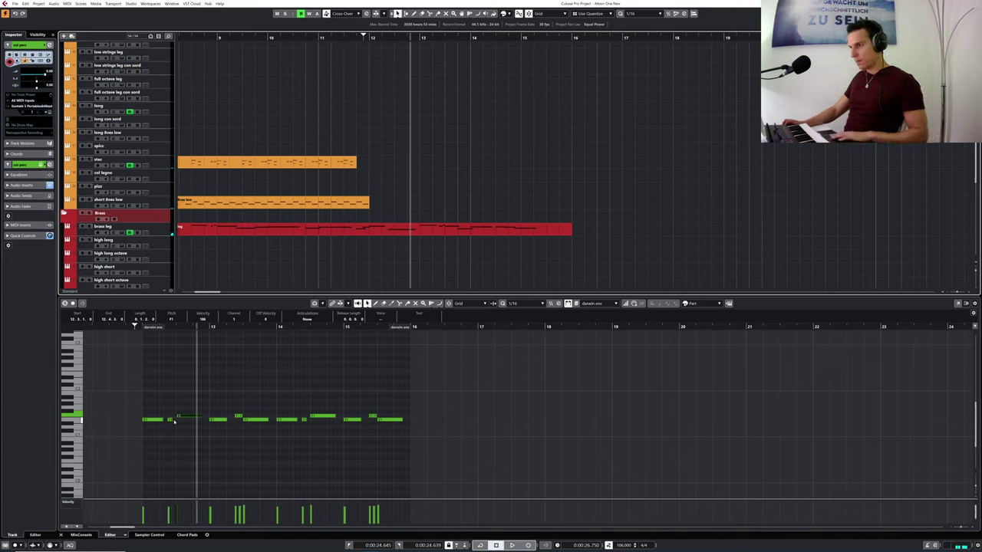
- Try lengthening the short E1 in bar 12 of darwin ens in place of the following F1 and audition it
drag(171, 419, 198, 421)
key(Delete)
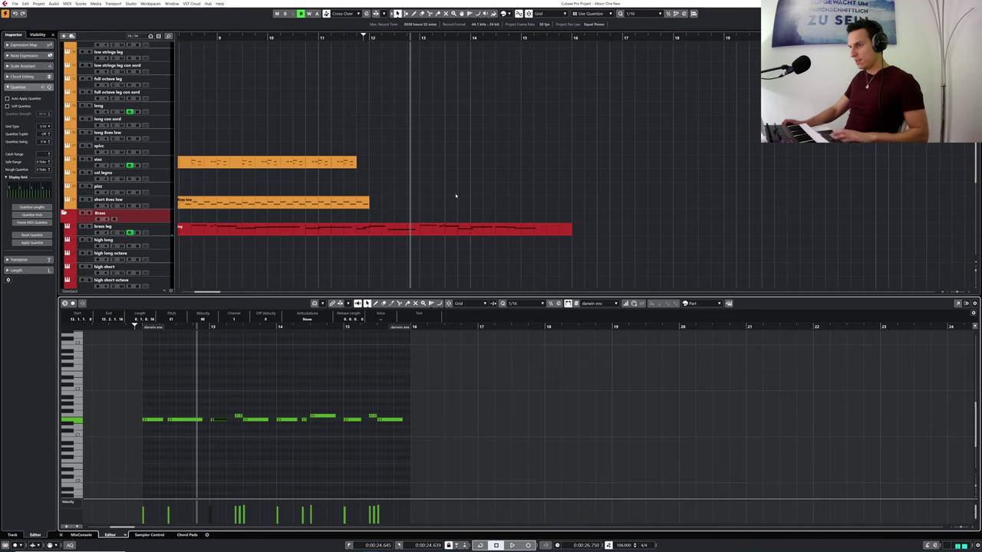
drag(368, 38, 348, 38)
key(space)
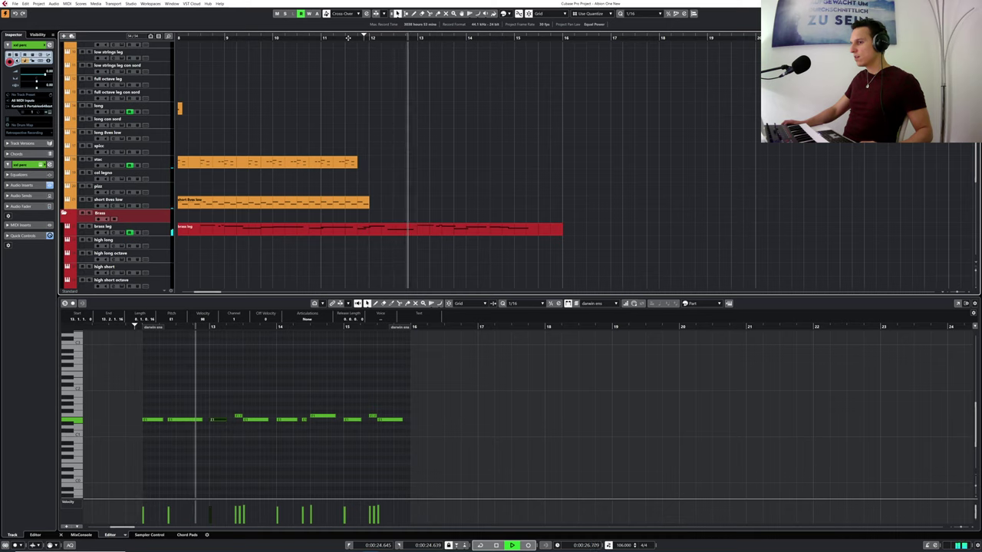
key(space)
key(ctrl+z)
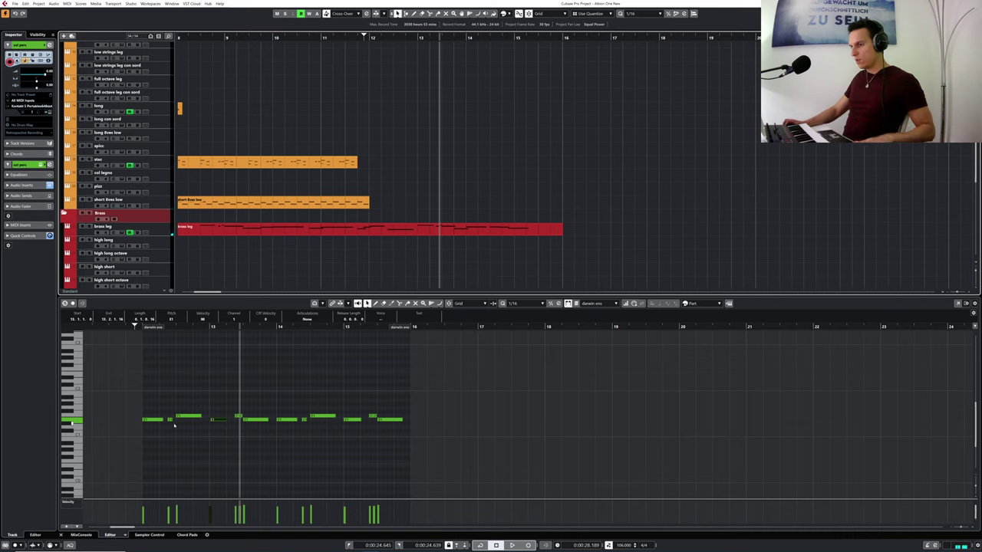
- Lengthen the short E1 in bar 12 up to the following F1, lower the F1's velocity, and audition the passage
drag(170, 420, 177, 421)
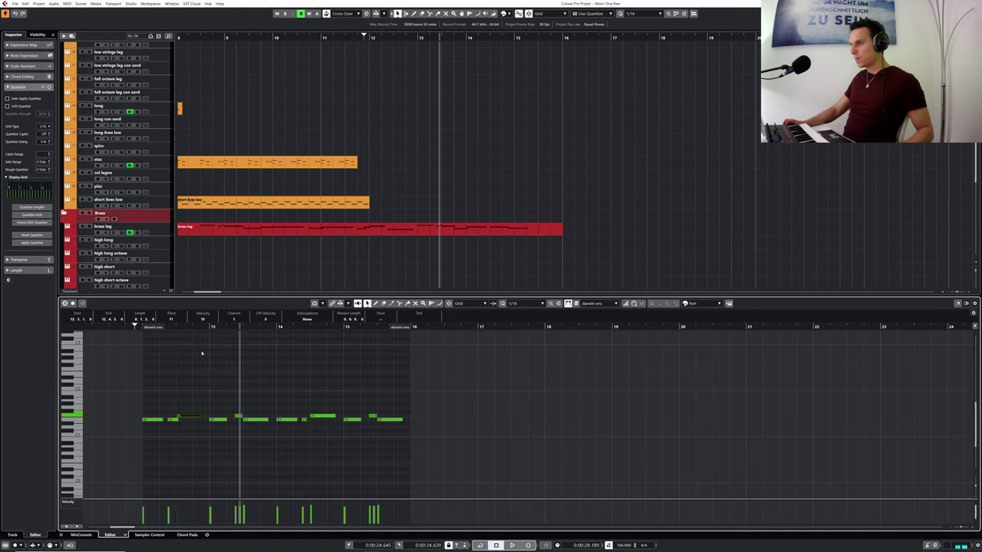
click(361, 43)
click(342, 37)
key(space)
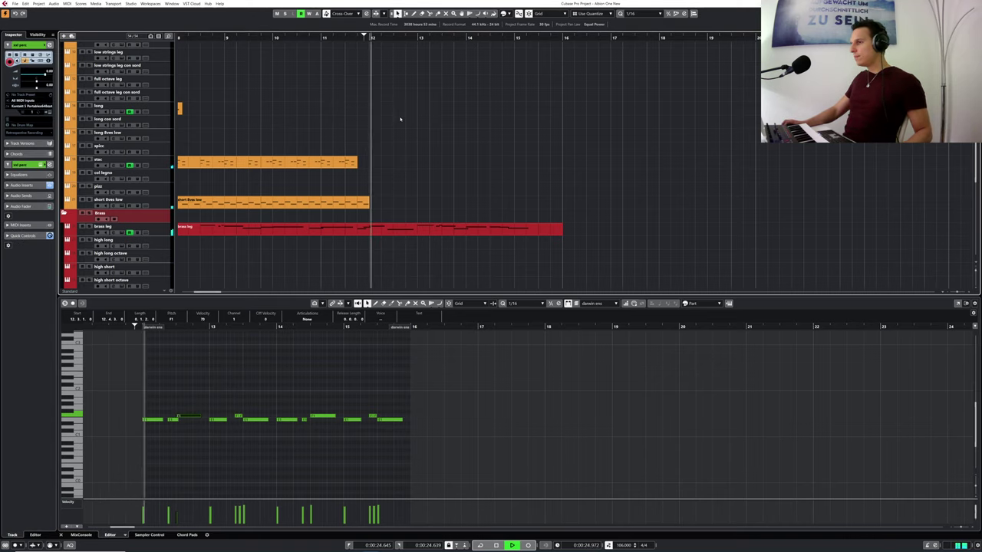
key(space)
- Lower the velocity of the short E1 before beat 3 of bar 12 and play the darwin ens phrase
click(173, 421)
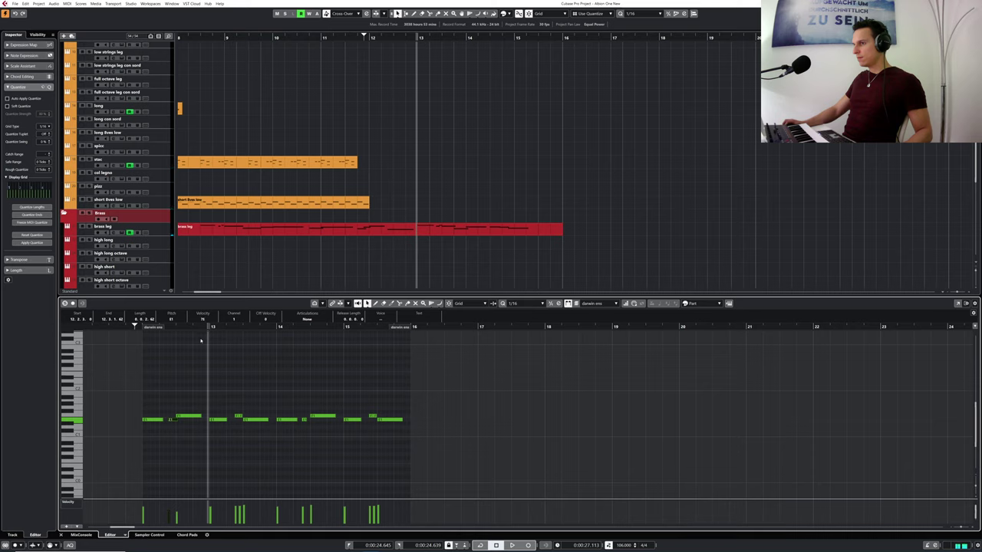
click(333, 36)
key(space)
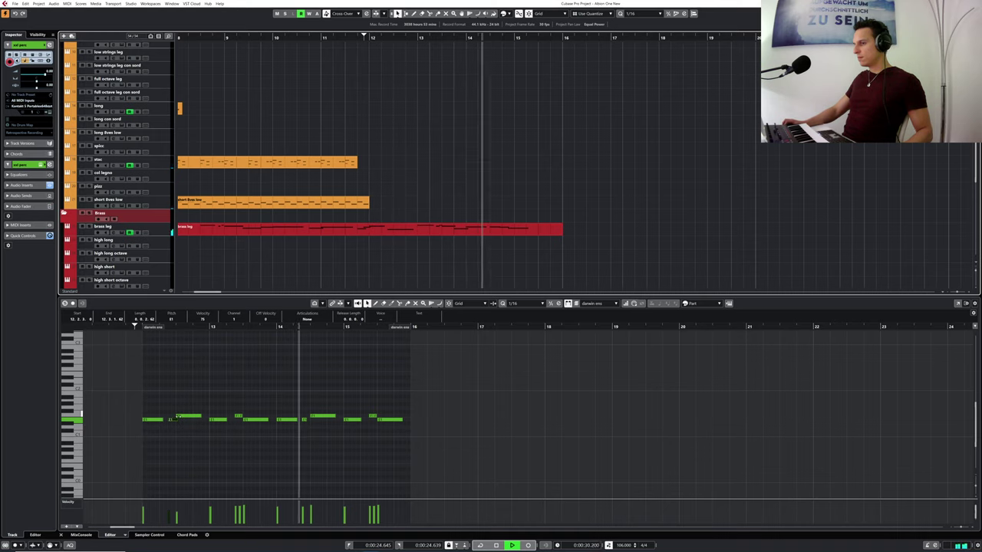
key(space)
- Rebalance the velocities of the short E1 and following F1 in bar 12, auditioning the phrase after each change
click(178, 416)
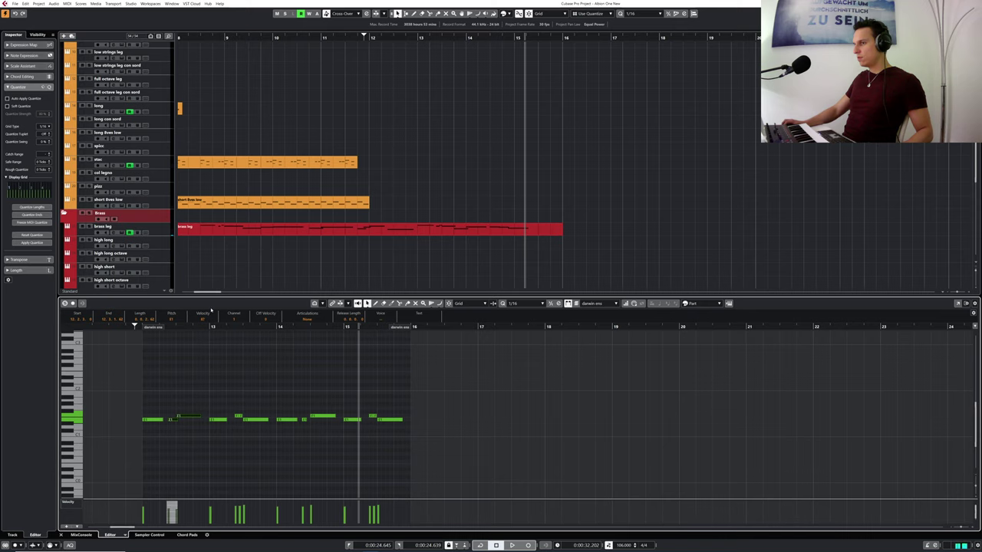
drag(348, 38, 345, 38)
key(space)
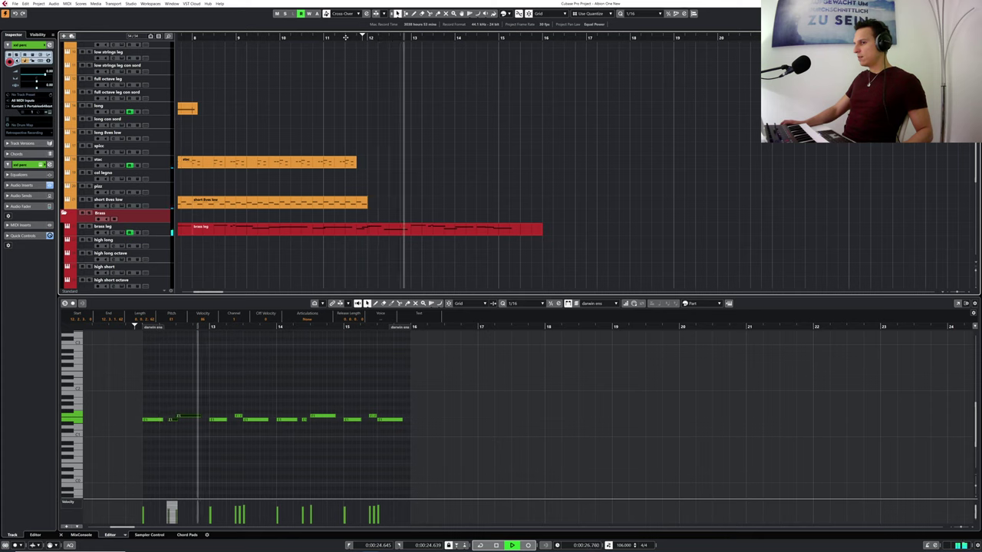
key(space)
click(190, 419)
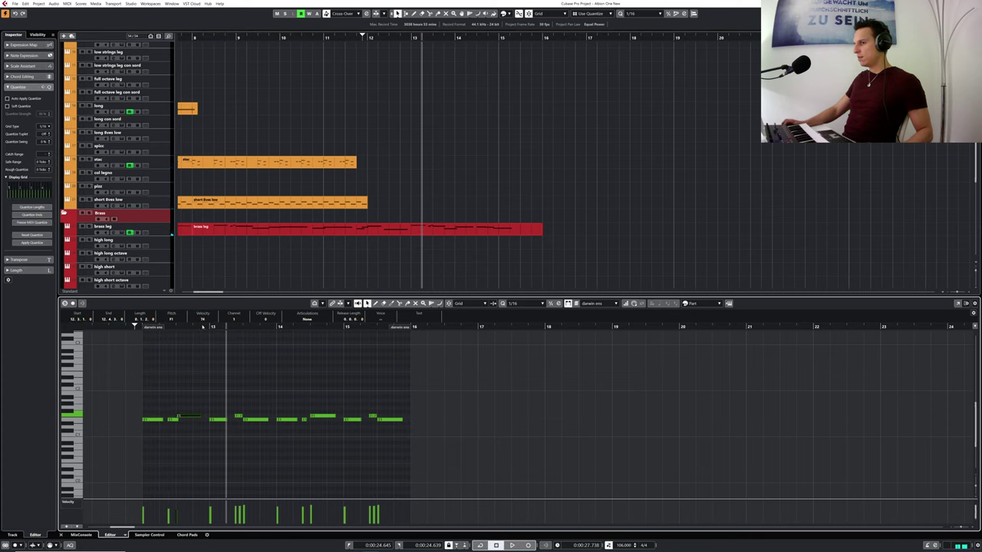
drag(172, 327, 127, 327)
key(space)
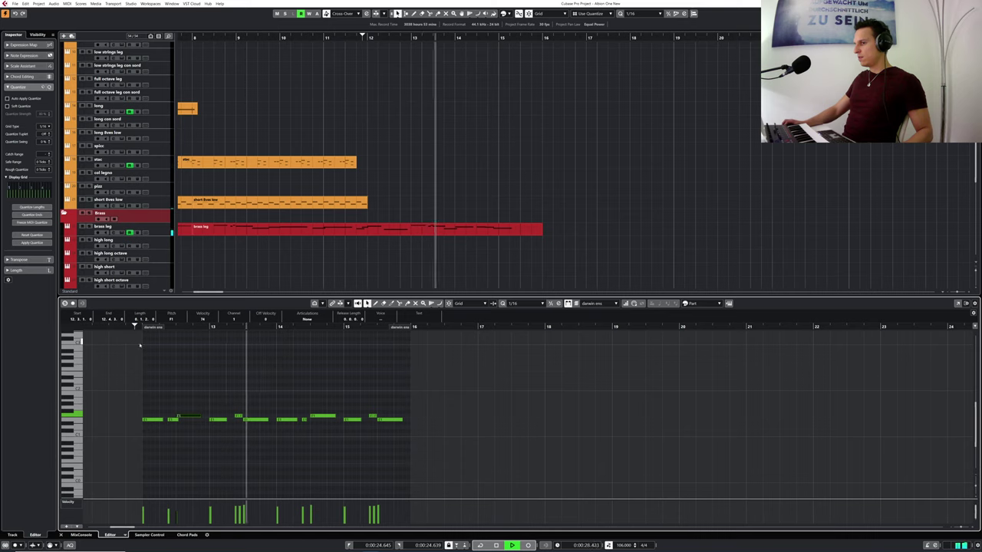
key(space)
- Delete the second short F1 before beat 3 of bar 13, extend the first to the following E1, and audition
click(237, 417)
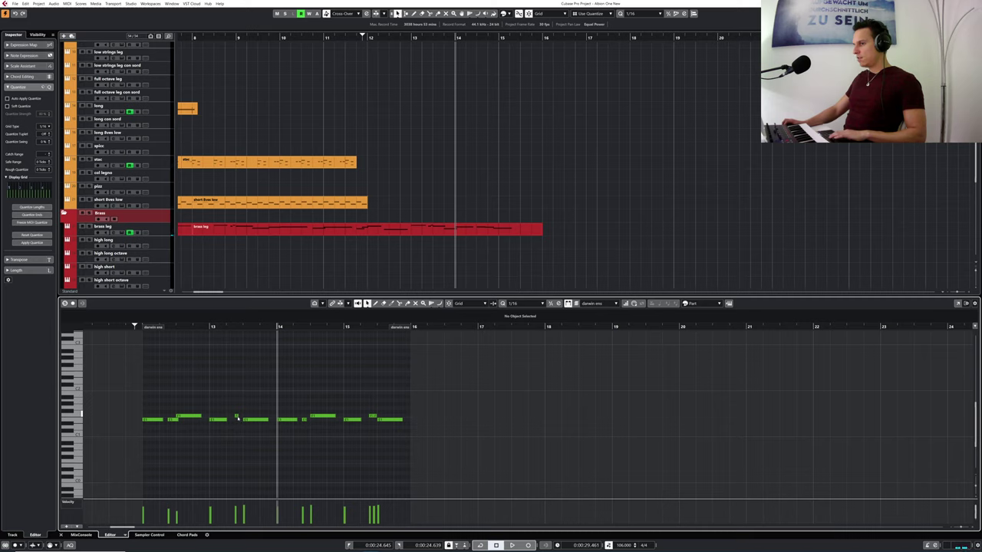
click(237, 418)
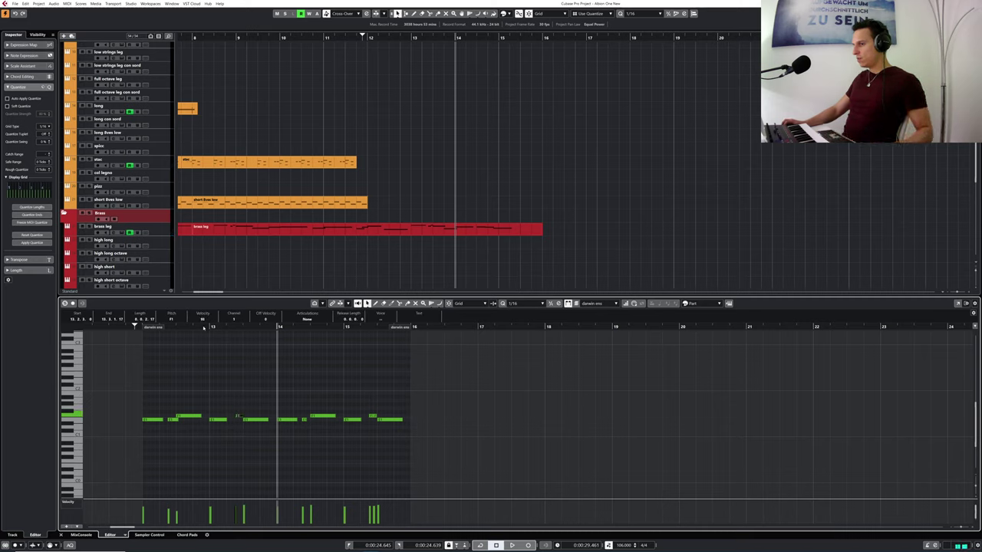
click(261, 419)
drag(334, 37, 325, 40)
key(space)
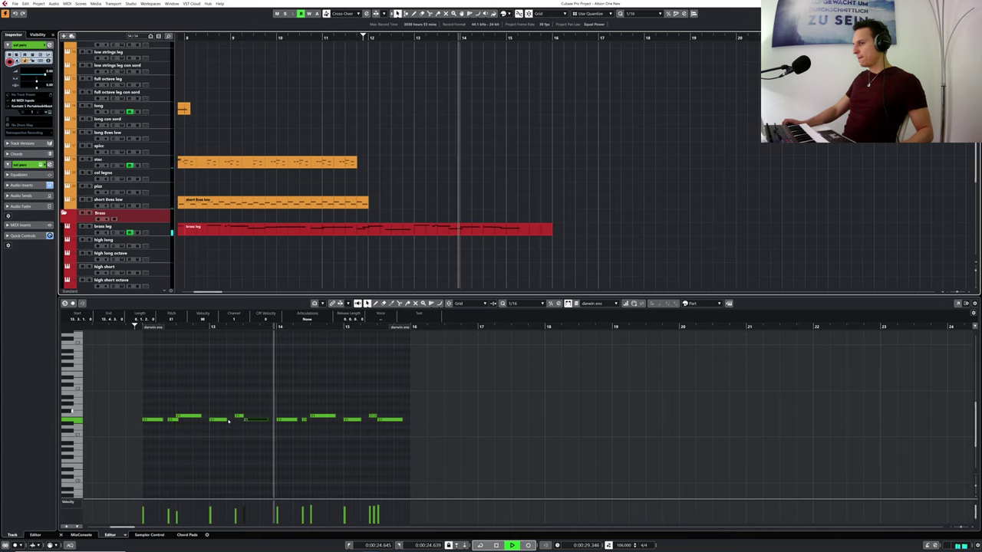
key(space)
- Adjust the velocity of the E1 at the start of bar 13 in darwin ens and replay the passage
click(209, 328)
key(space)
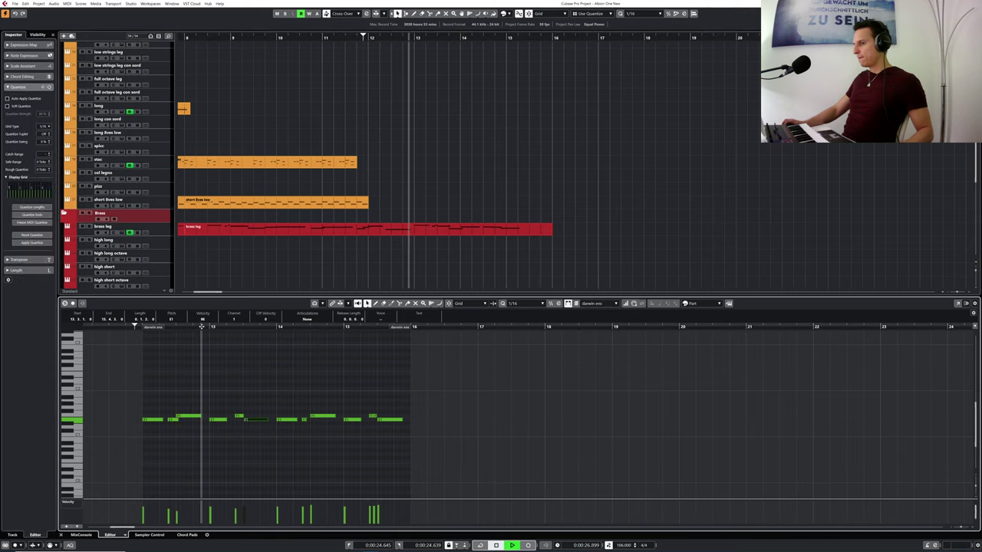
key(space)
drag(214, 409, 214, 424)
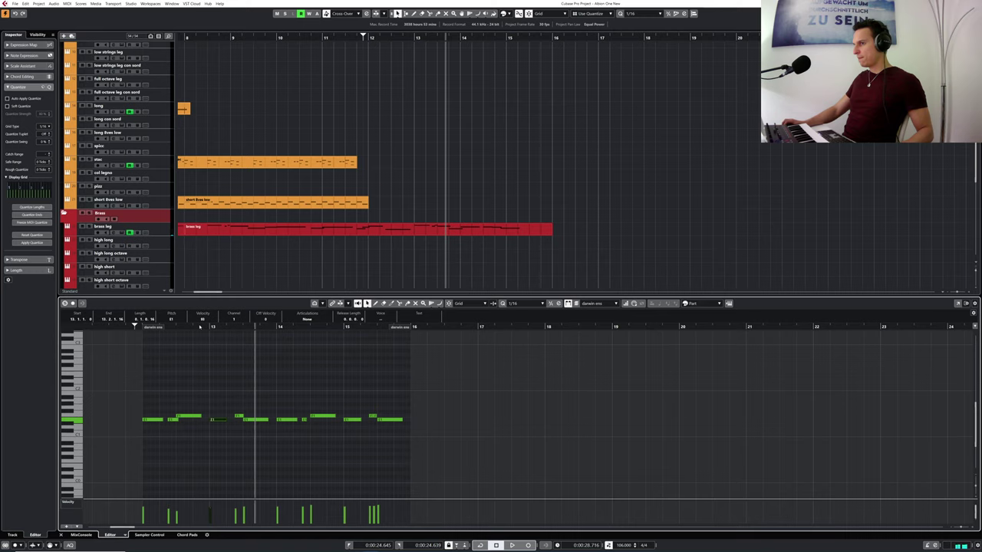
click(159, 328)
key(space)
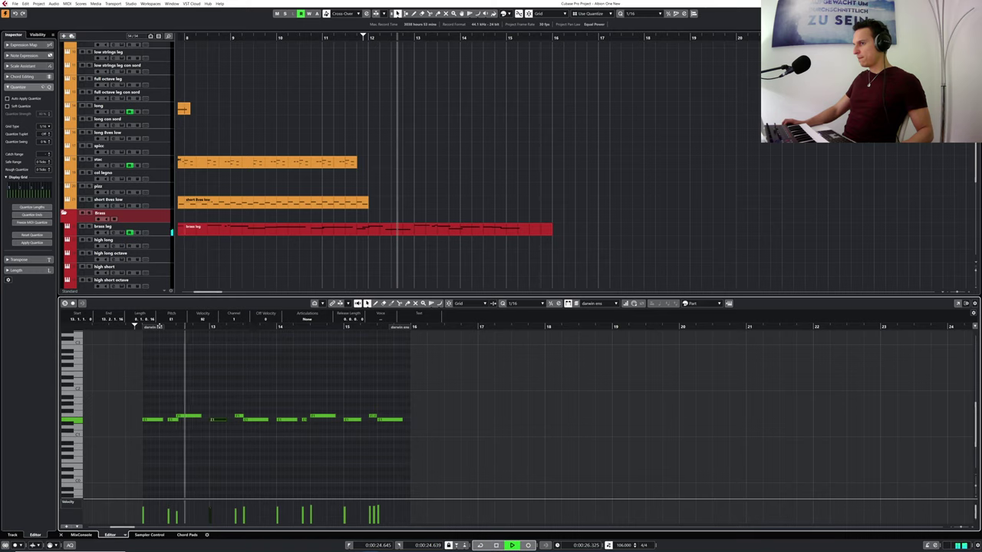
key(space)
- Play darwin ens from just before bar 13 and adjust the velocity of the E1 on beat 3
click(205, 327)
key(space)
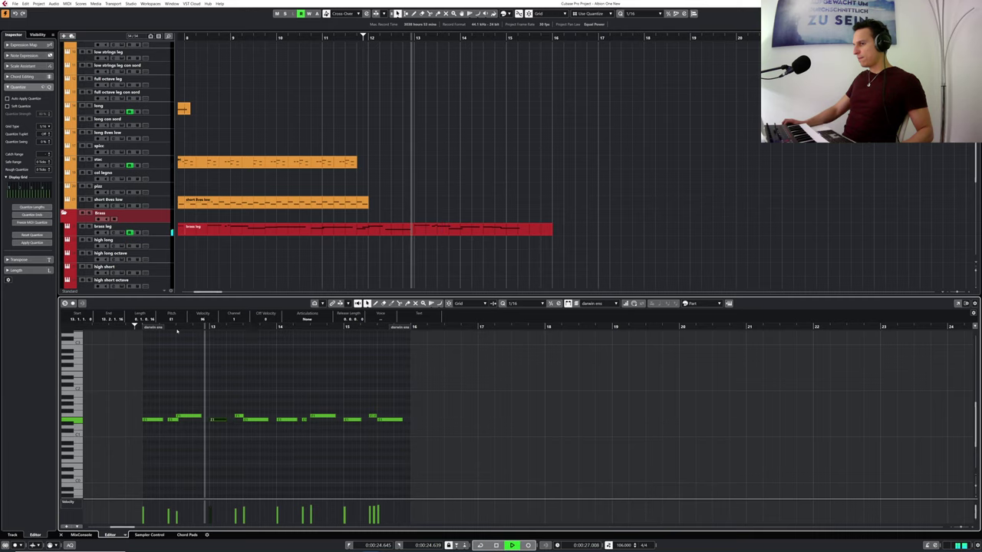
key(space)
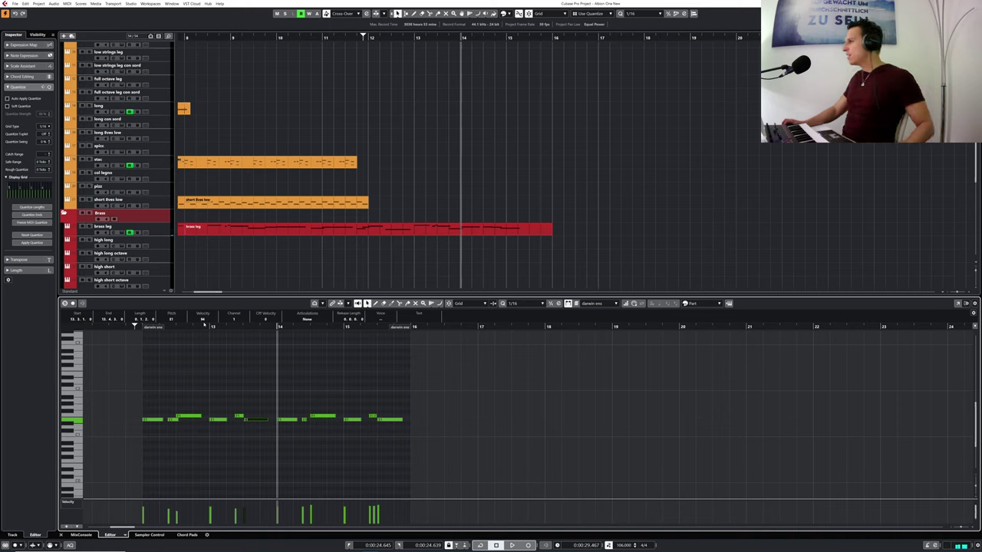
click(355, 226)
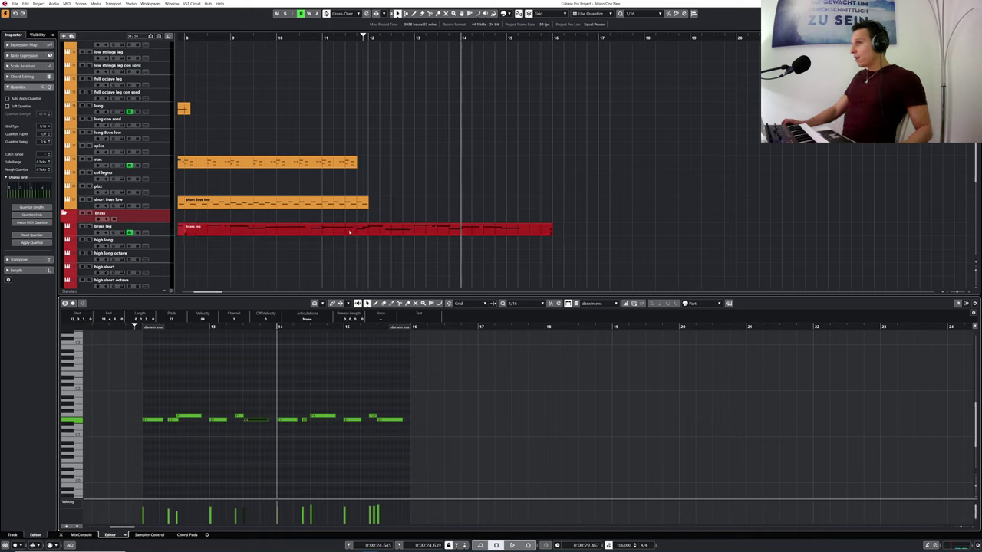
- Play the passage leading into bar 12 and select the darwin ens E1 at the start of bar 12
click(365, 261)
click(340, 230)
click(345, 238)
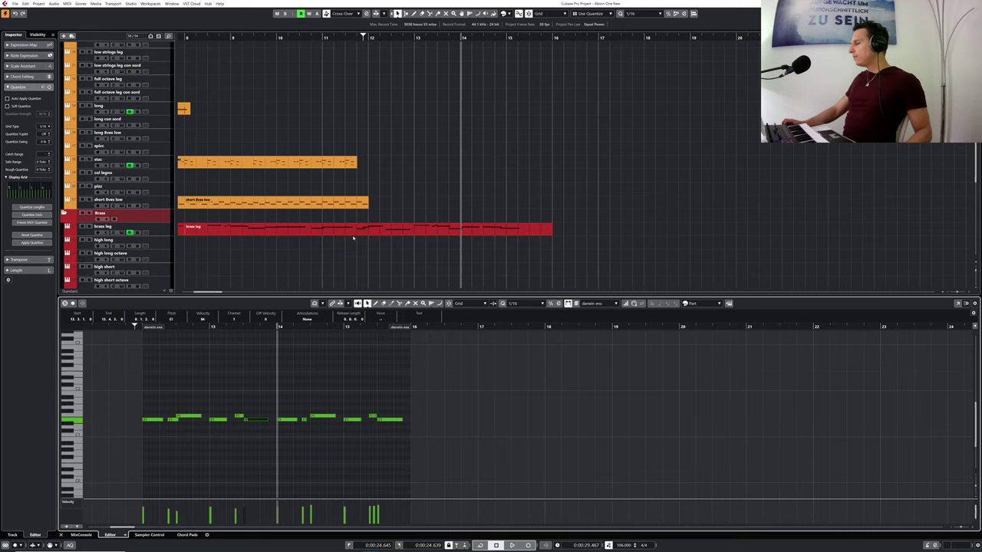
drag(333, 41, 323, 37)
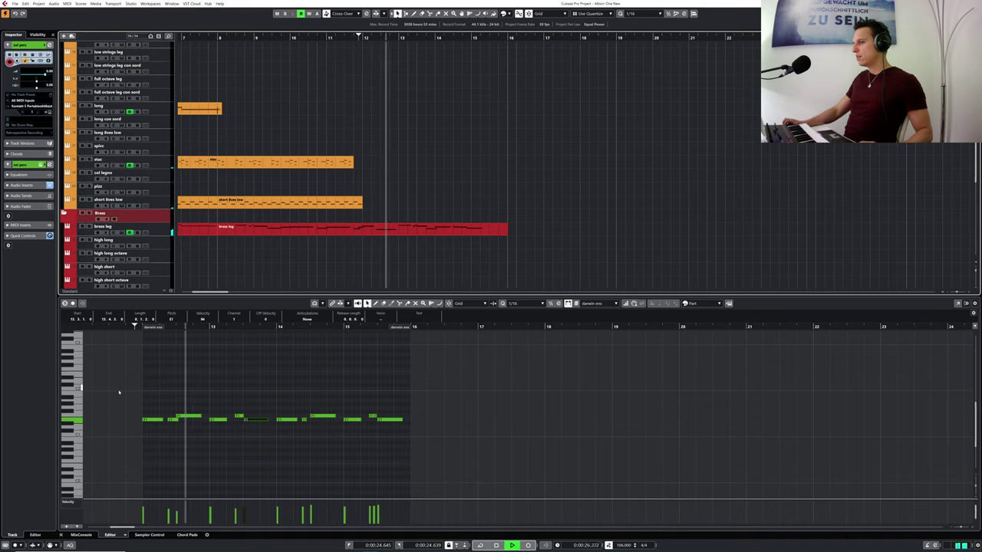
key(space)
click(171, 420)
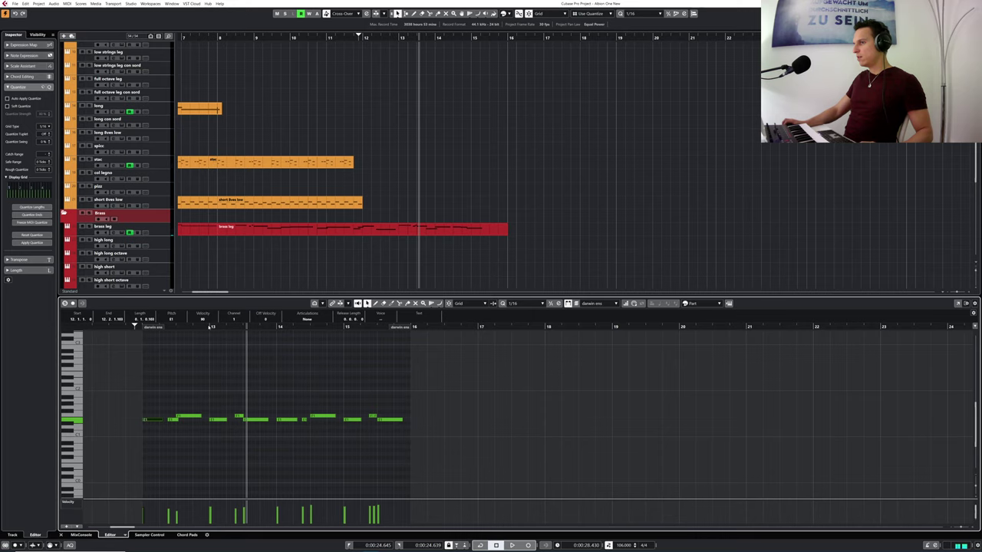
- Replay the arrangement from shortly before bar 10 with the brass and percussion tracks in full view
drag(310, 36, 283, 35)
key(space)
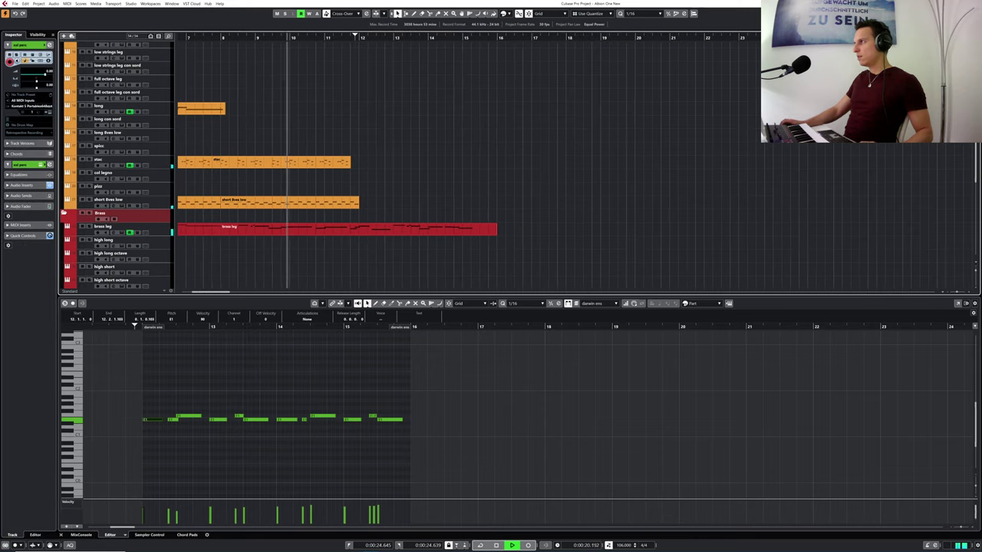
key(Return)
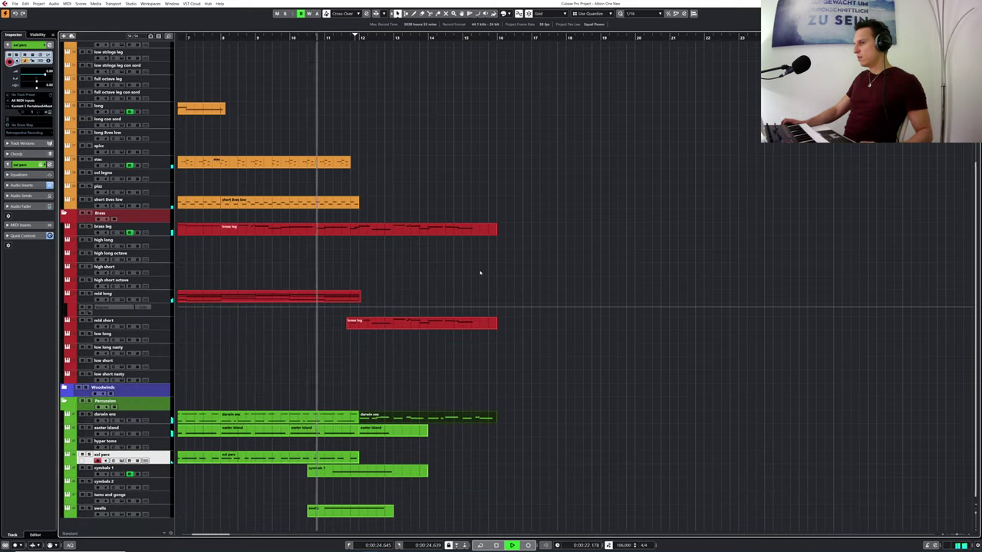
key(space)
- Open the second darwin ens part, reveal its track's automation lane, and lower the volume automation from the start of bar 12
double_click(407, 421)
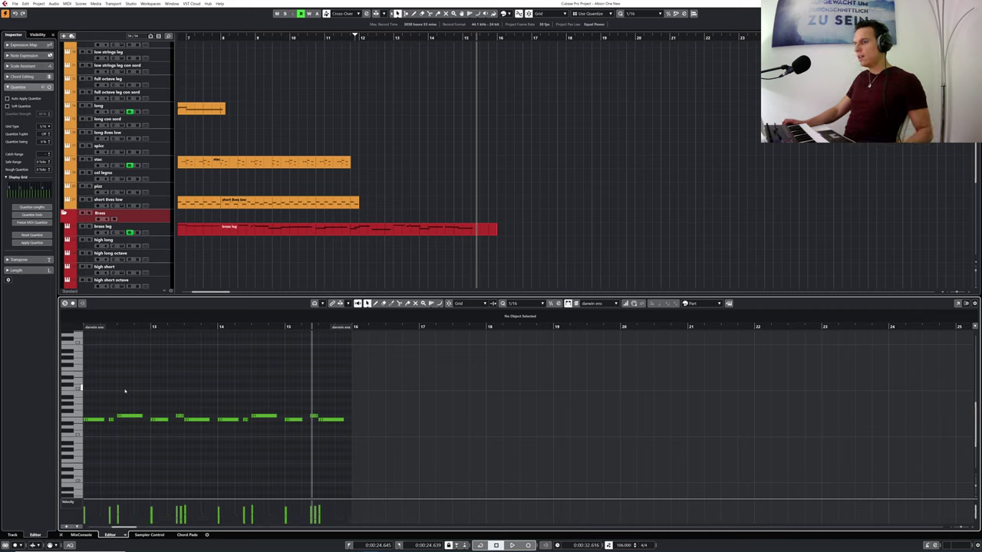
scroll(397, 197, down, 6)
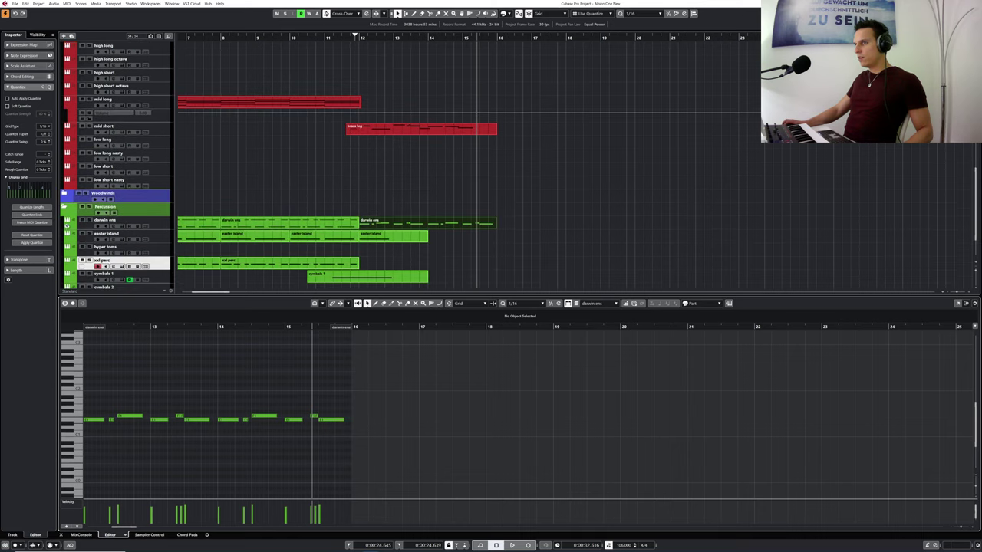
click(68, 228)
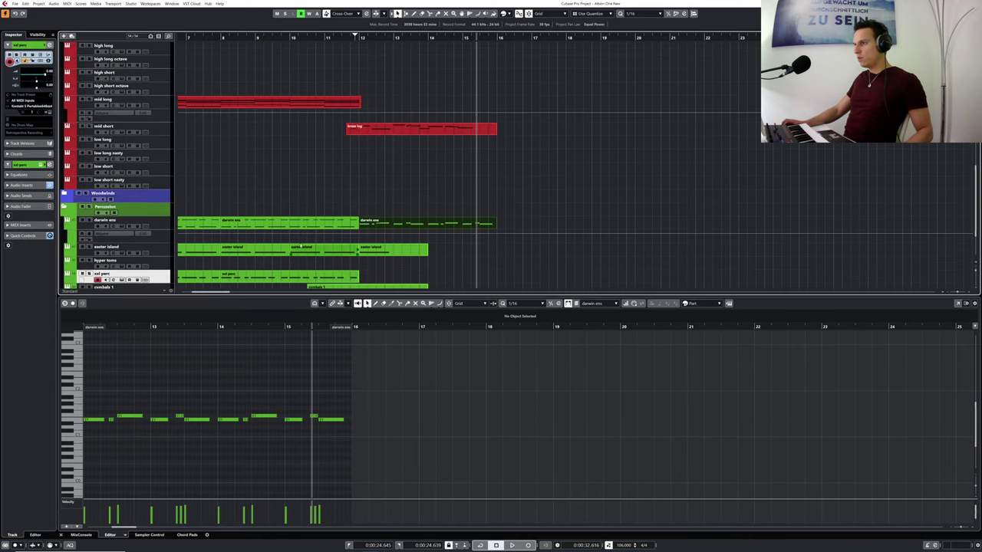
click(359, 233)
drag(362, 231, 357, 234)
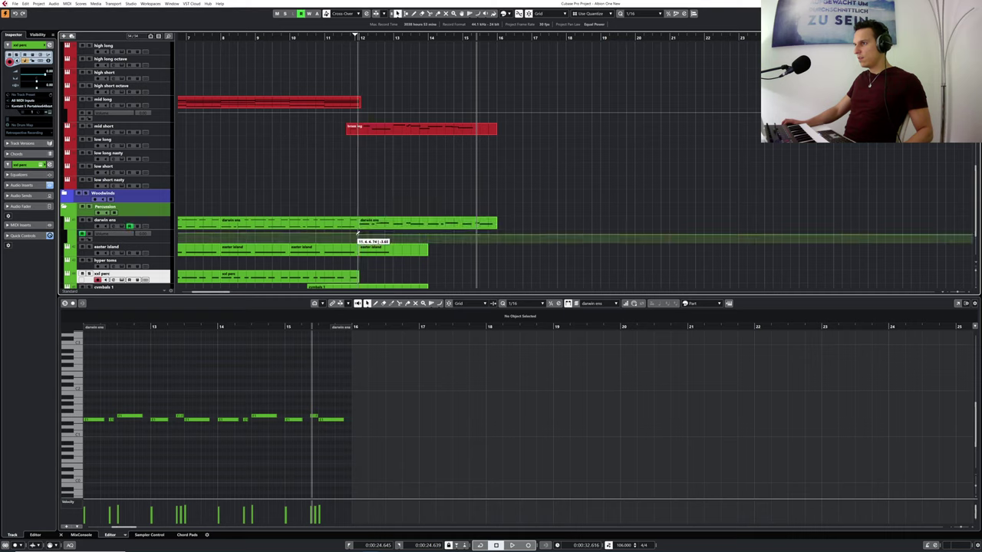
- Audition the transition into bar 12 with darwin ens soloed, and replay it with the full arrangement
click(315, 36)
key(space)
click(89, 221)
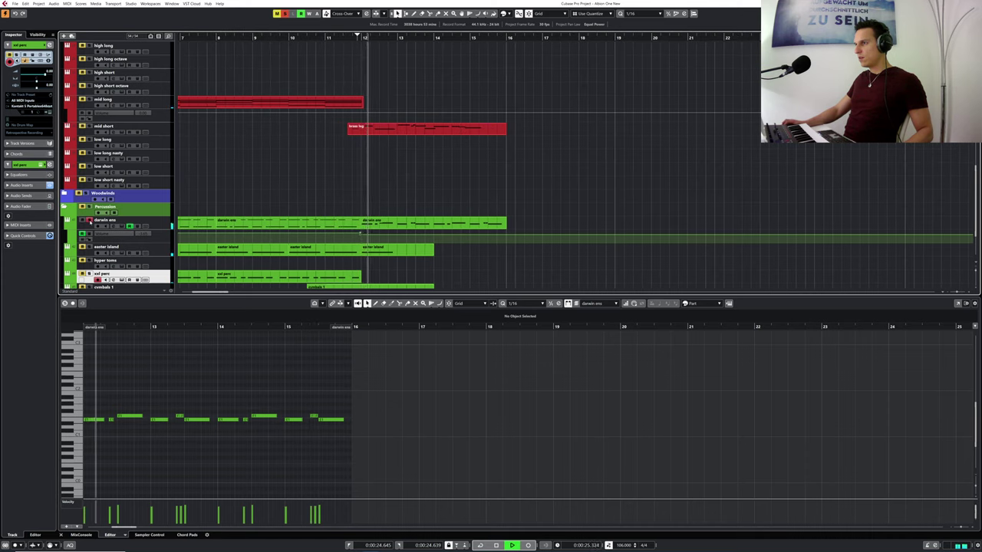
click(90, 221)
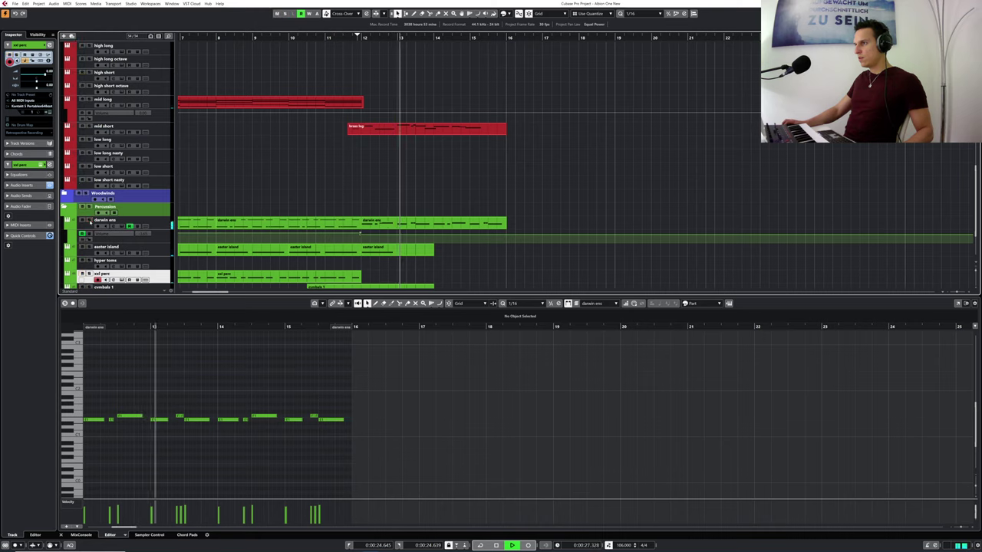
click(333, 37)
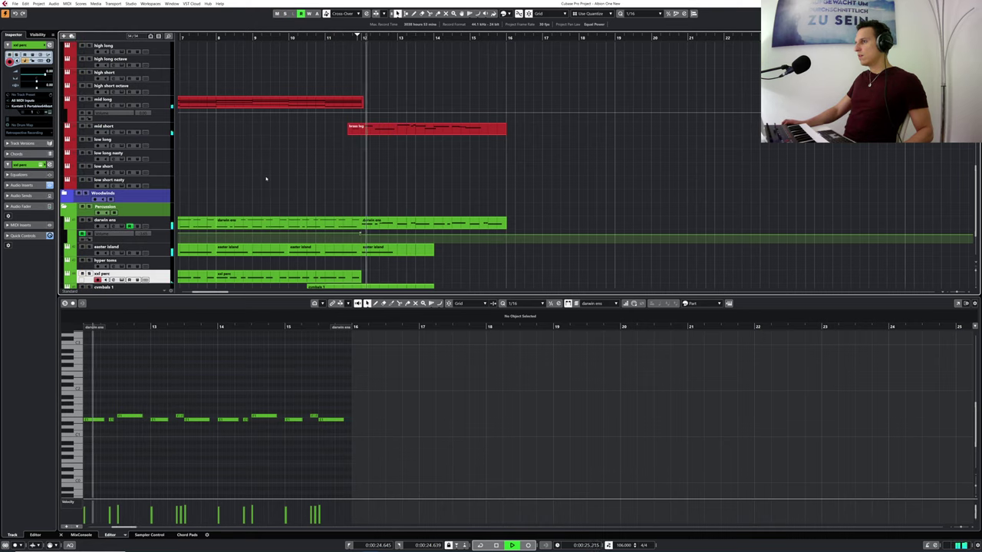
key(space)
- Replace the short E1 after beat 2 of bar 12 with the long F1 starting in its place, and audition
click(124, 417)
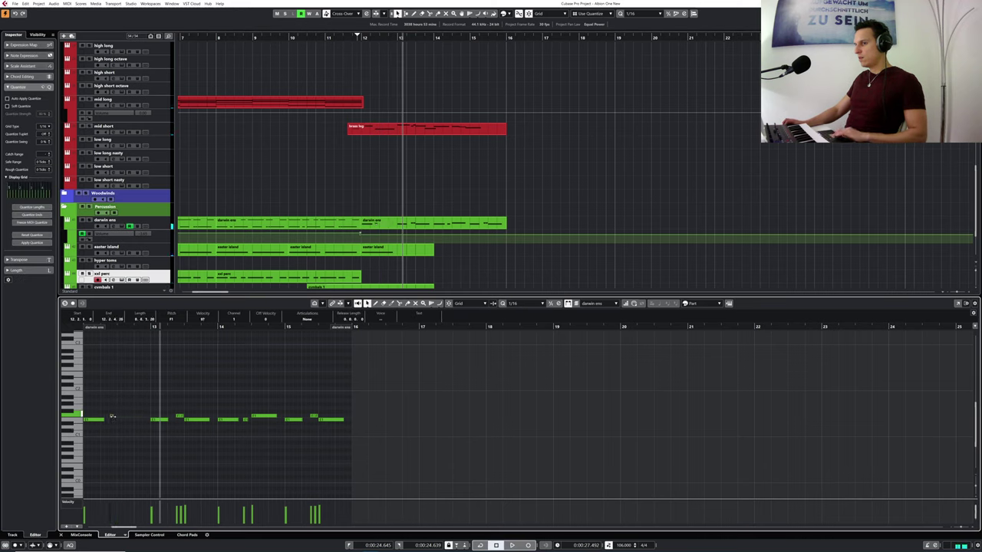
drag(112, 417, 132, 417)
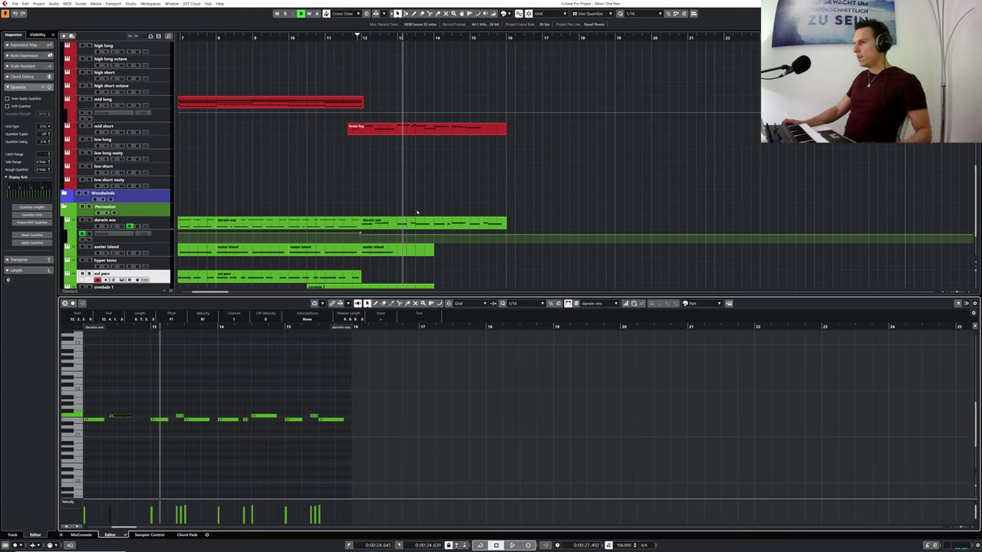
click(330, 37)
key(space)
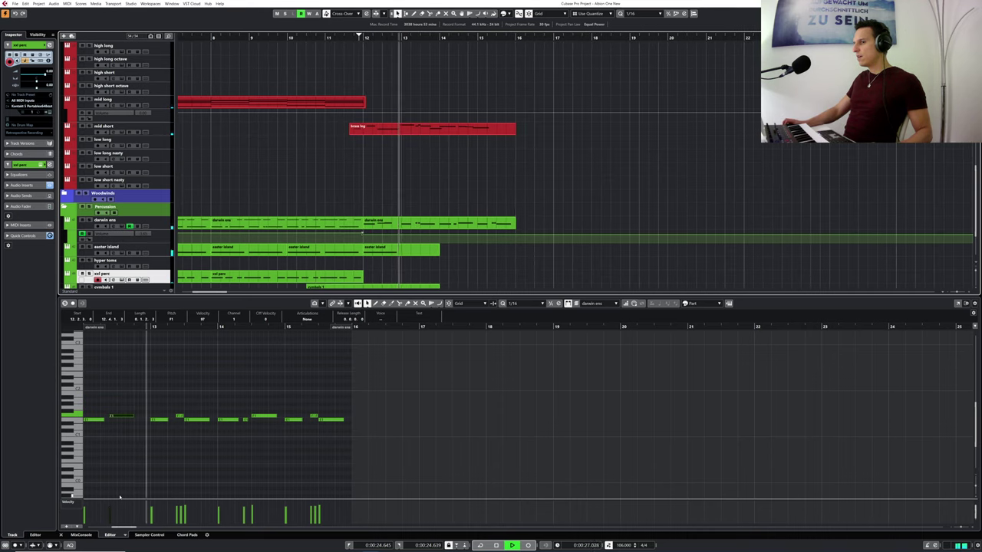
- Merge the paired F1 notes before beat 3 of bar 13 into one, lower bar 12's long F1 to E1, and replay
click(181, 417)
drag(177, 417, 181, 417)
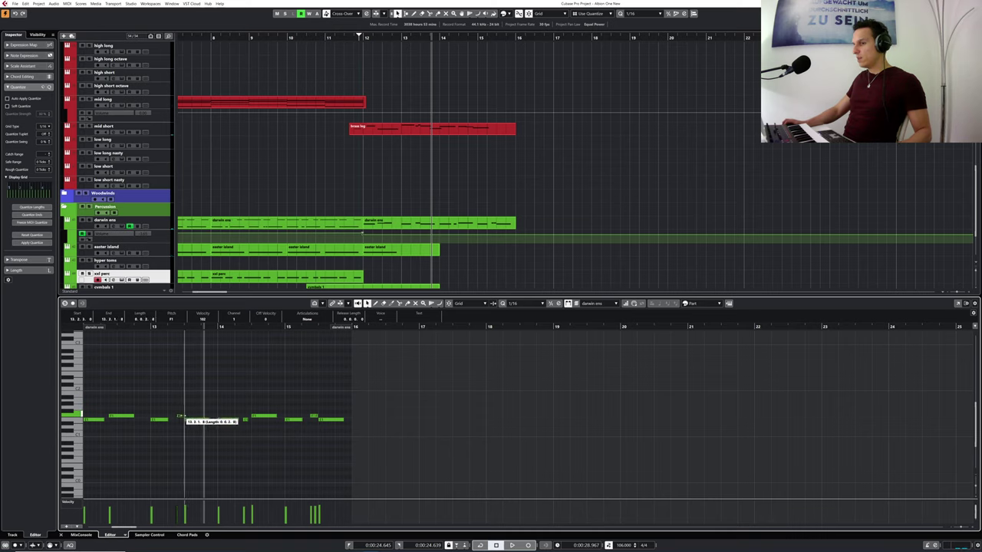
key(Down)
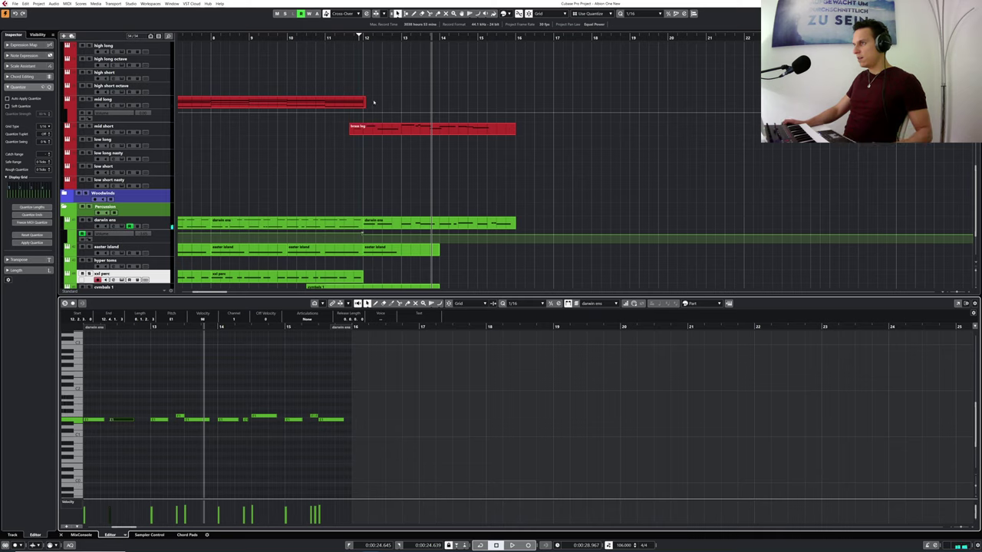
double_click(349, 37)
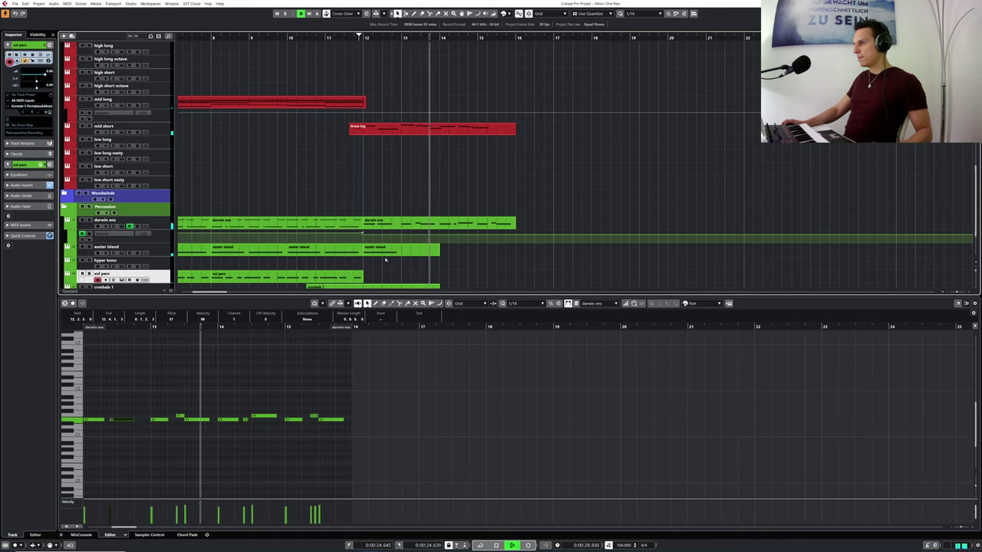
- Open the easter island part at bar 12, copy its note to the start of bar 13, and audition
scroll(389, 261, down, 3)
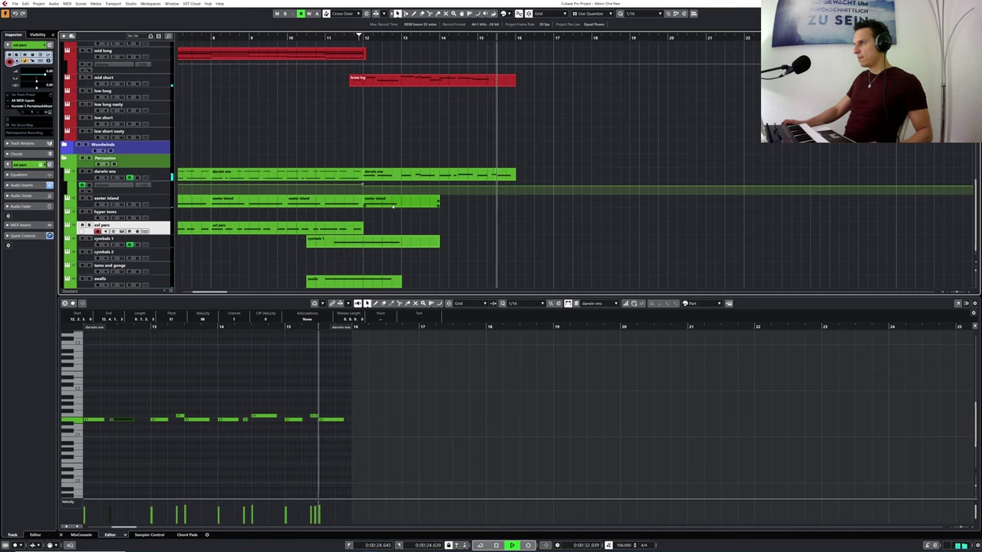
click(392, 205)
drag(115, 422, 181, 422)
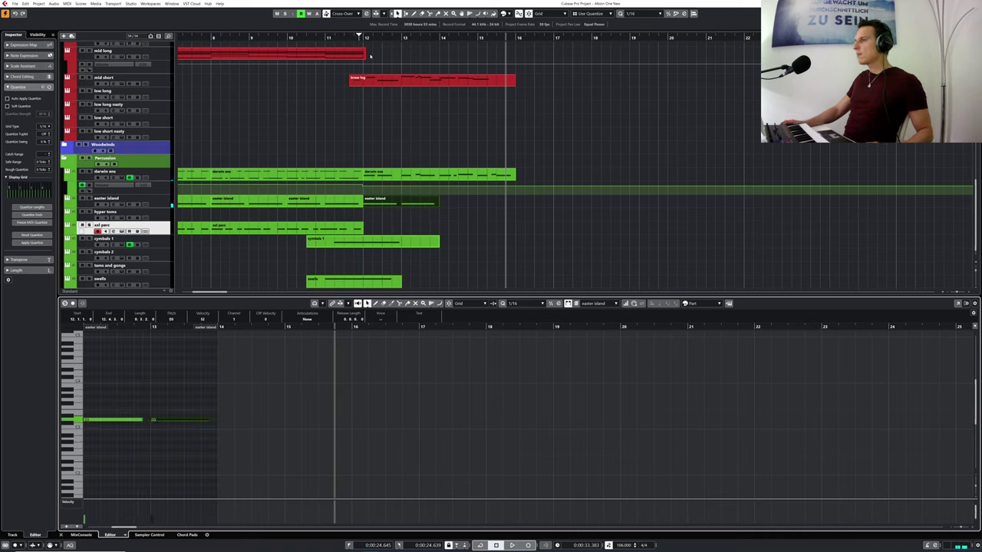
key(space)
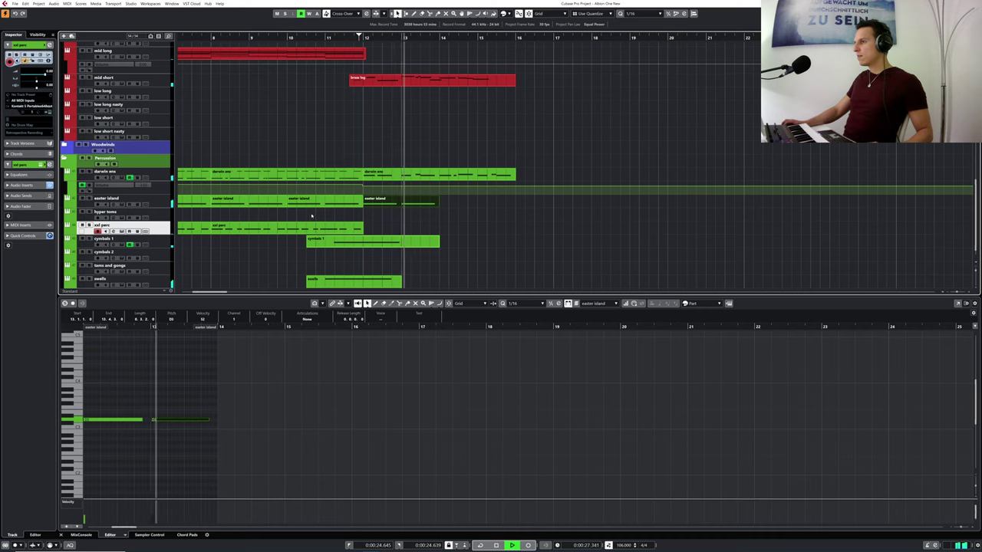
- Lower the velocity of the easter island note in bar 13 and copy the two-bar part to bar 14
click(158, 517)
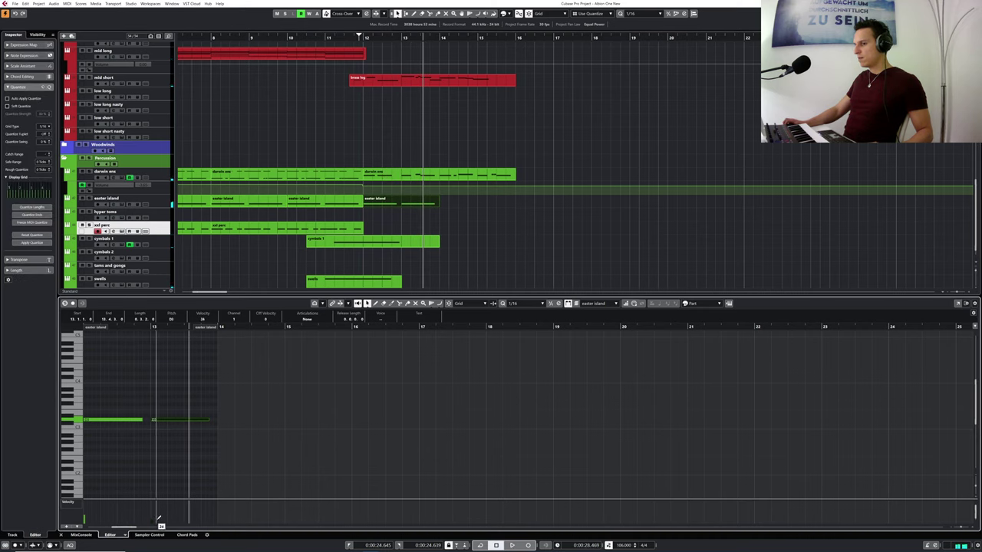
click(361, 37)
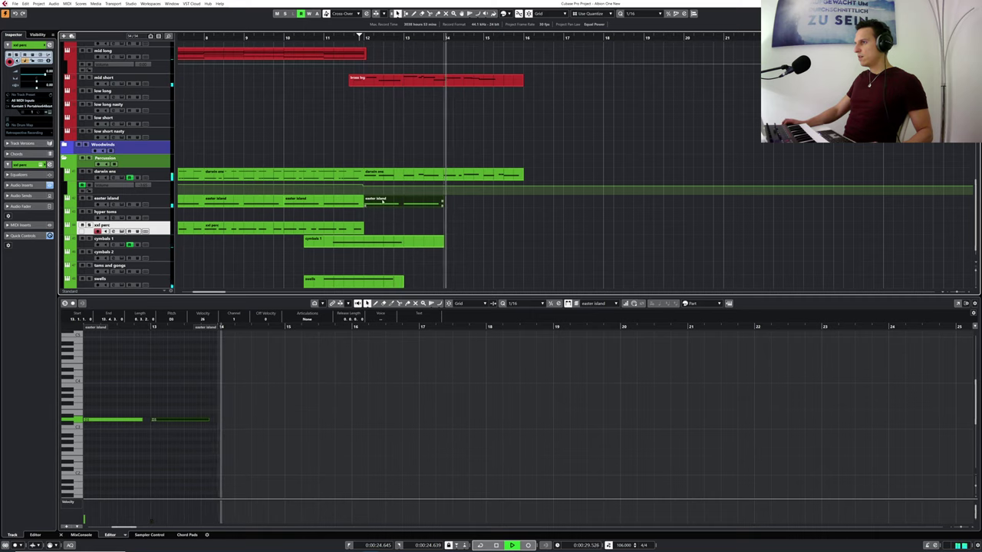
drag(442, 203, 523, 204)
click(399, 36)
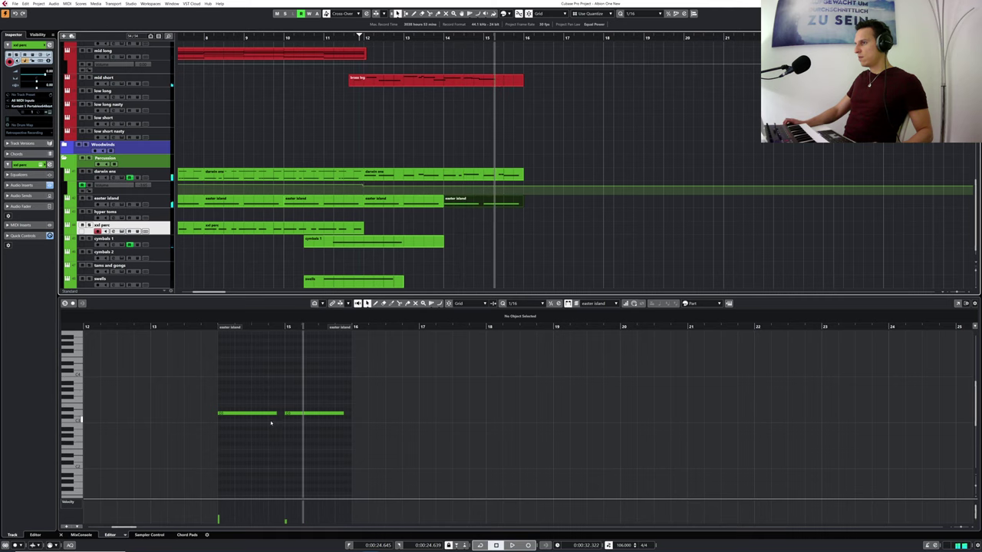
- Open both easter island parts together, lower the velocity of the notes starting bars 12 and 14, and replay from before bar 12
shift+click(395, 203)
drag(126, 394, 123, 427)
drag(254, 401, 248, 431)
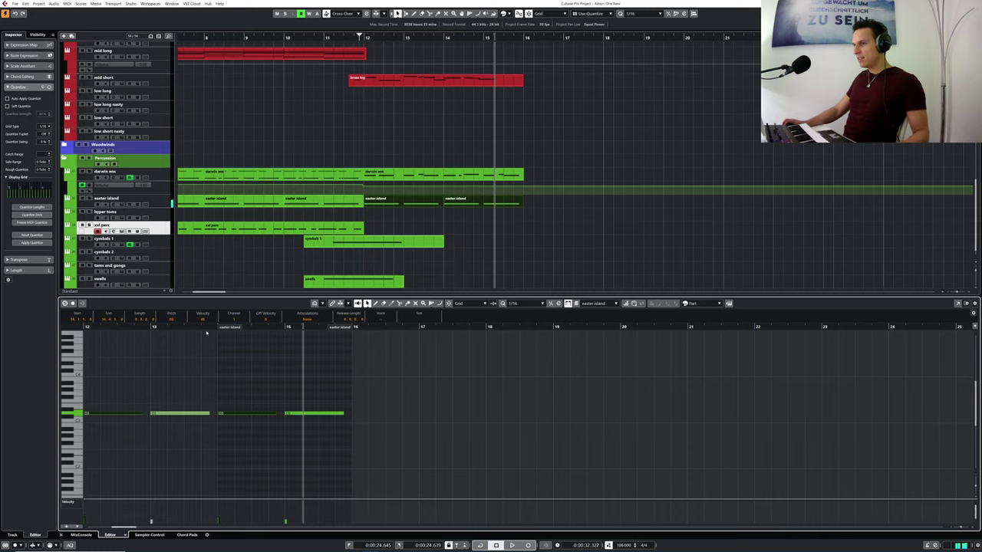
click(361, 38)
key(space)
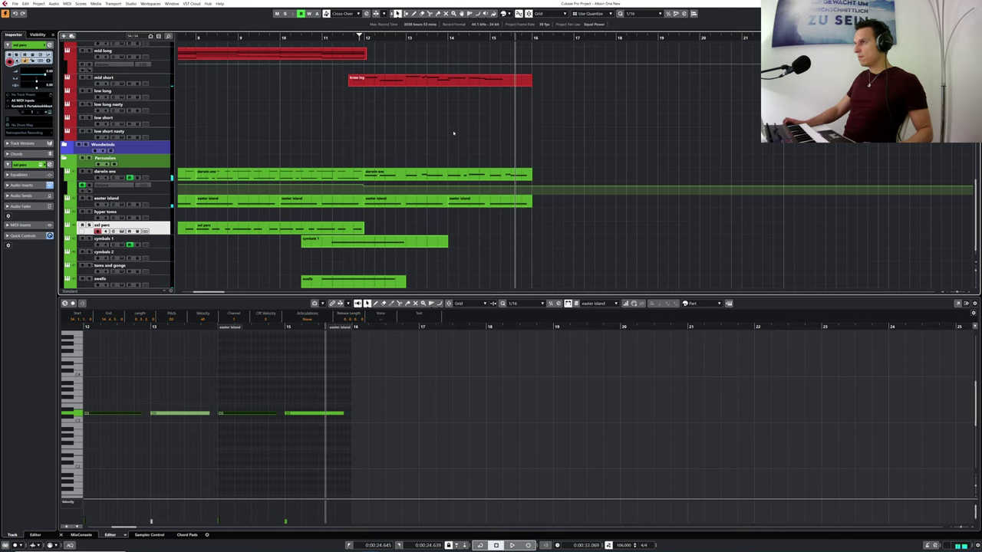
- Reveal the synth pad's automation lane, solo the track, and play it from just before bar 12
scroll(459, 130, up, 10)
scroll(453, 133, up, 3)
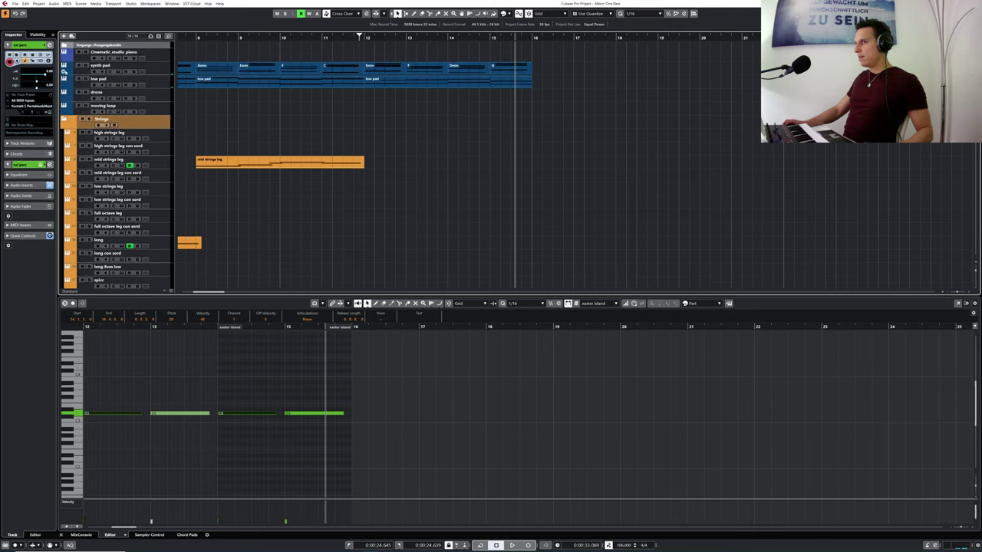
click(64, 72)
click(80, 66)
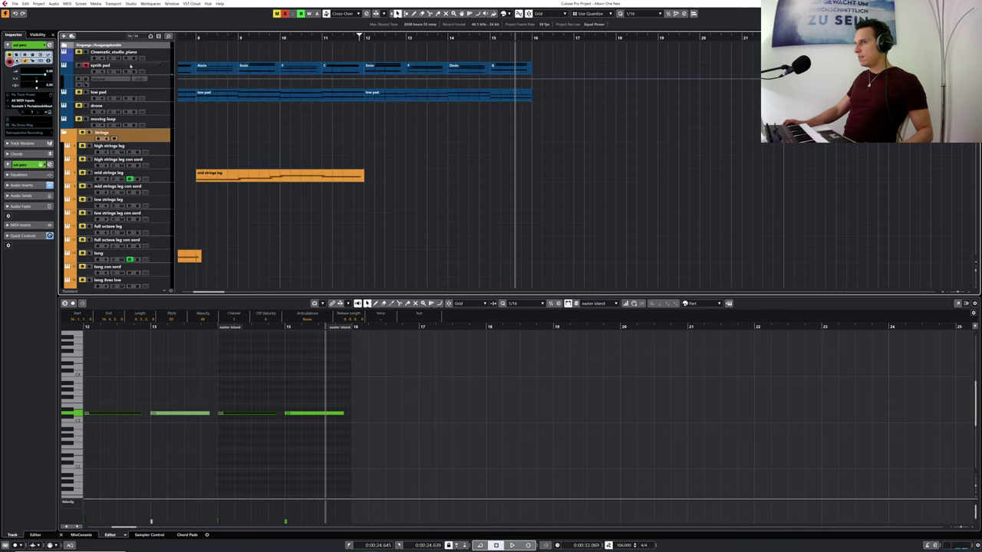
click(358, 35)
key(space)
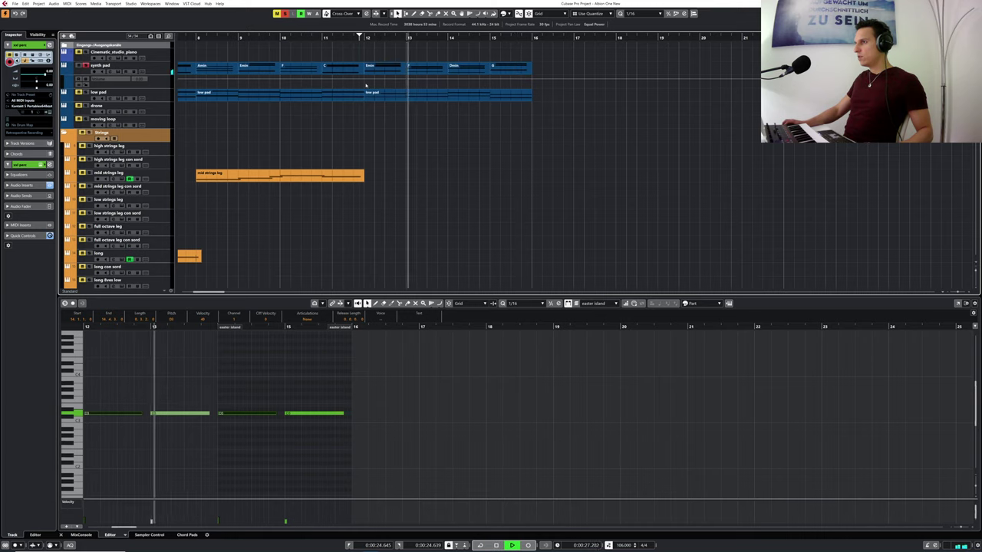
- Try to shape the synth pad's volume automation at the start of bar 12, and audition the transition
key(space)
click(365, 76)
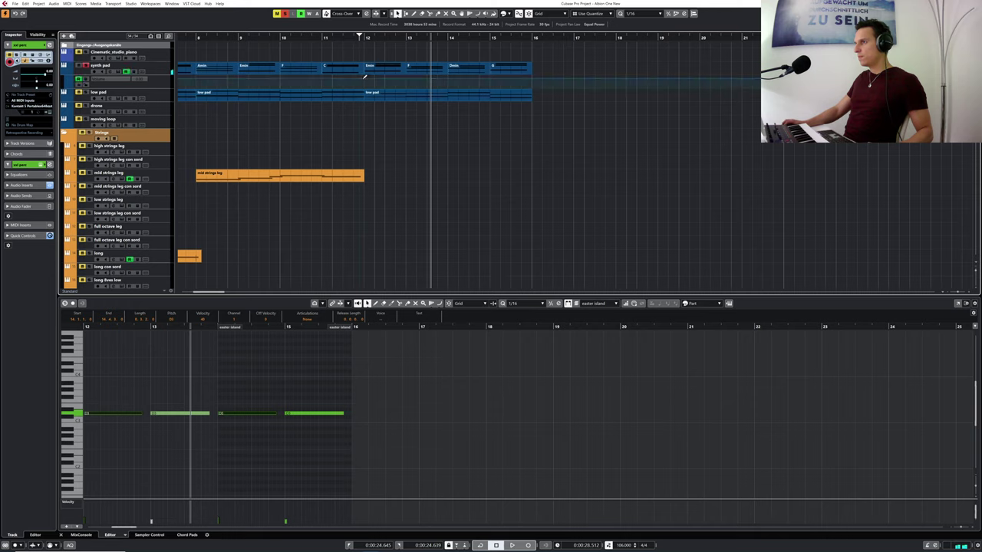
drag(365, 77, 364, 80)
key(space)
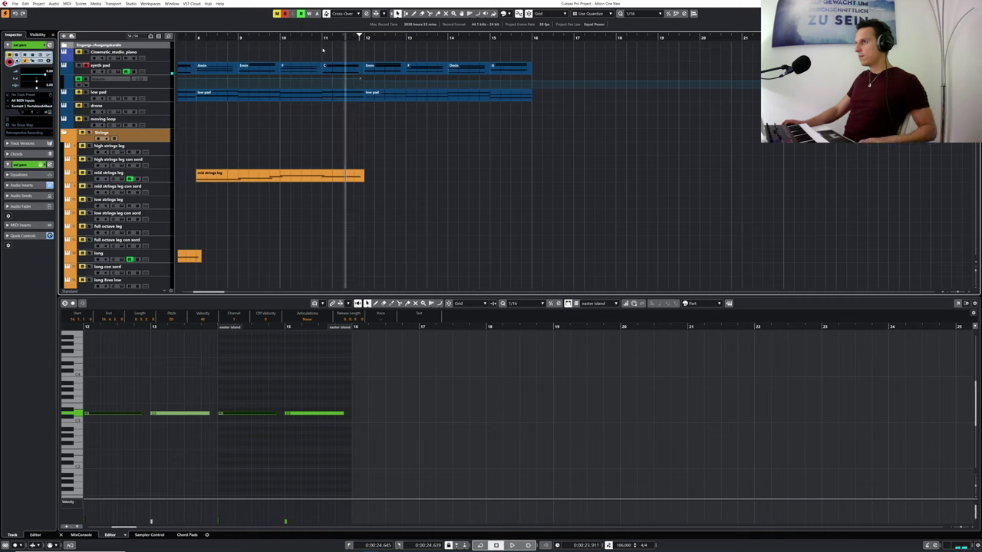
- Open the synth pad chord parts from bar 10 onward together and select the notes of the F chord in bar 10
click(351, 71)
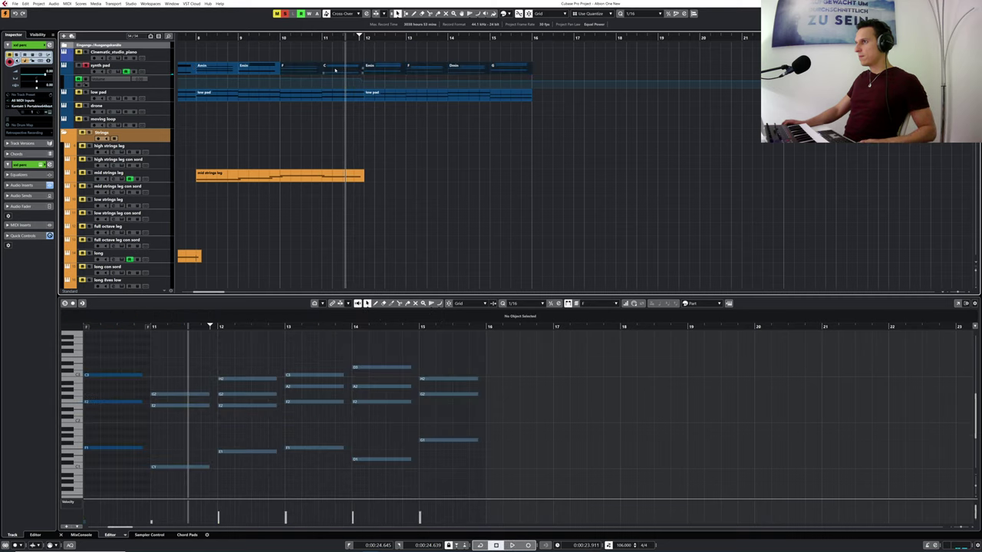
double_click(335, 70)
drag(160, 329, 144, 474)
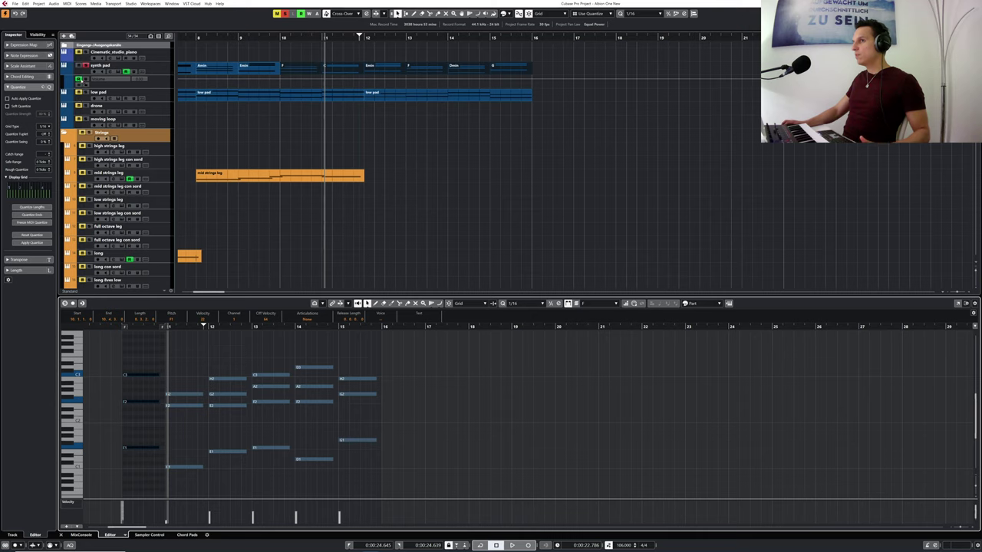
- Turn off the synth pad's automation and lower the velocities of its chords in bars 12 to 15
click(80, 80)
drag(182, 348, 226, 358)
drag(220, 340, 391, 472)
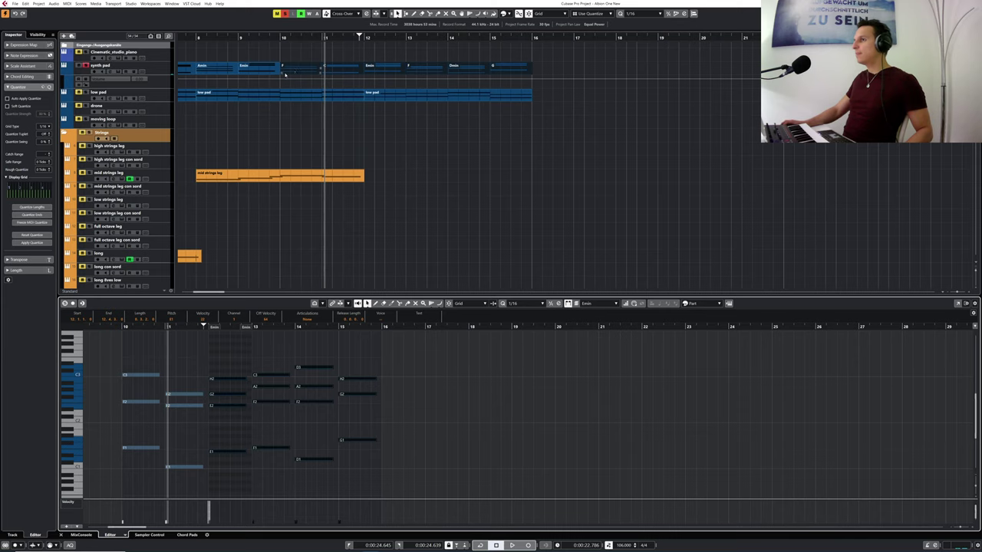
drag(295, 38, 308, 32)
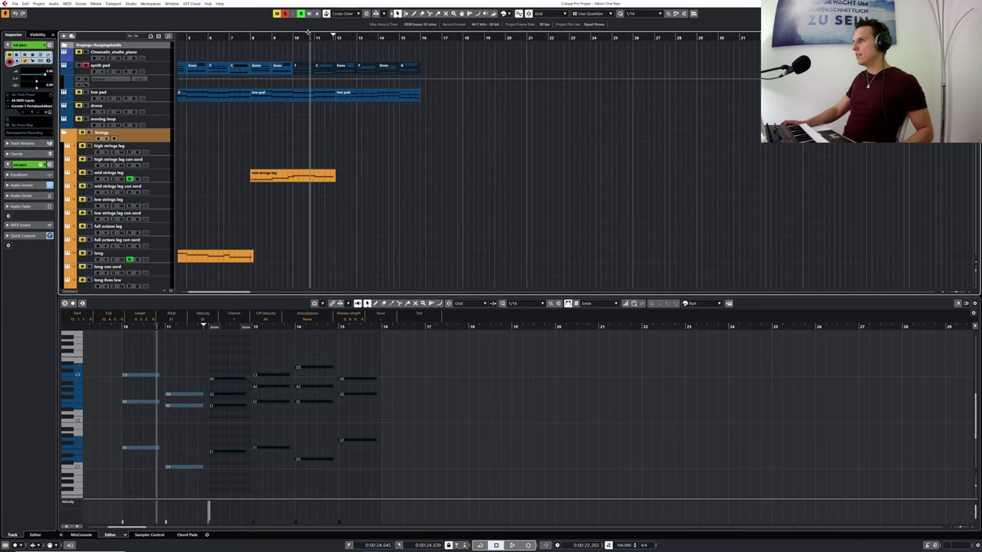
- Unsolo the synth pad and hide its automation lane
click(86, 66)
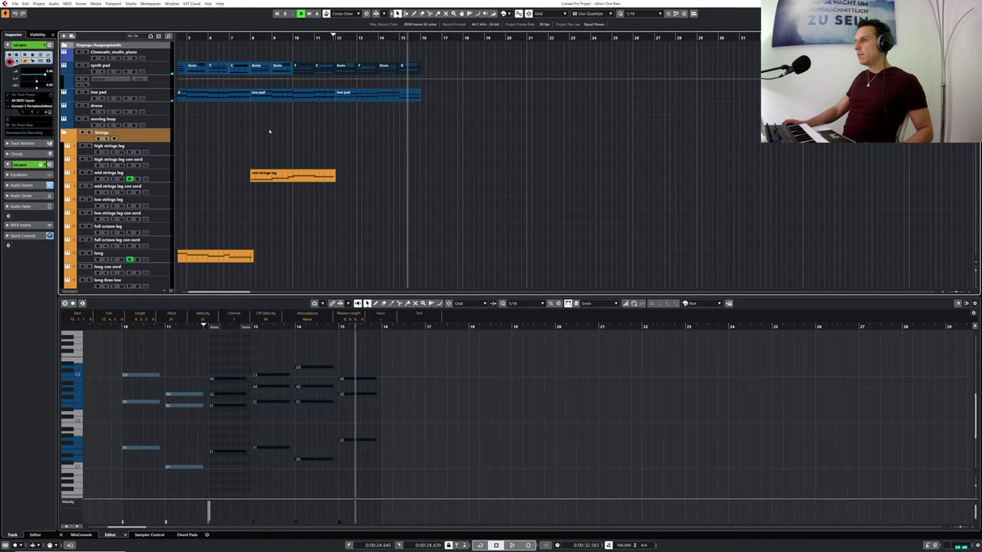
click(62, 73)
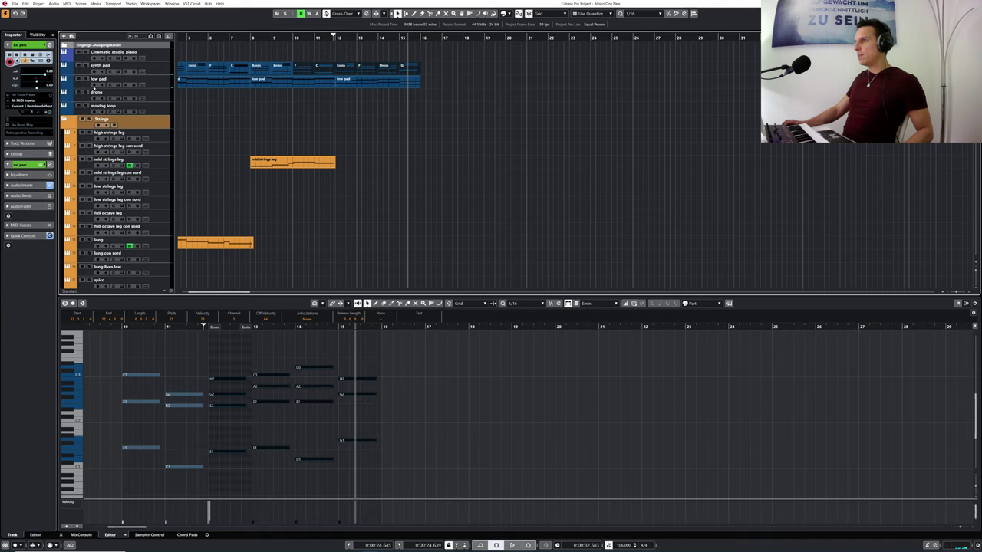
- Solo the drone track and audition its existing part from bar 1
click(92, 90)
drag(188, 39, 169, 44)
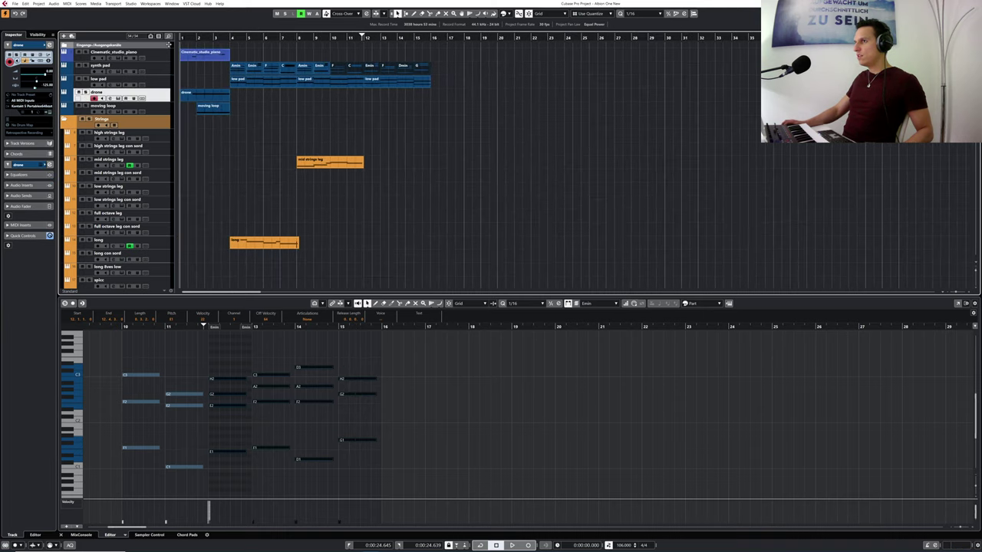
click(86, 93)
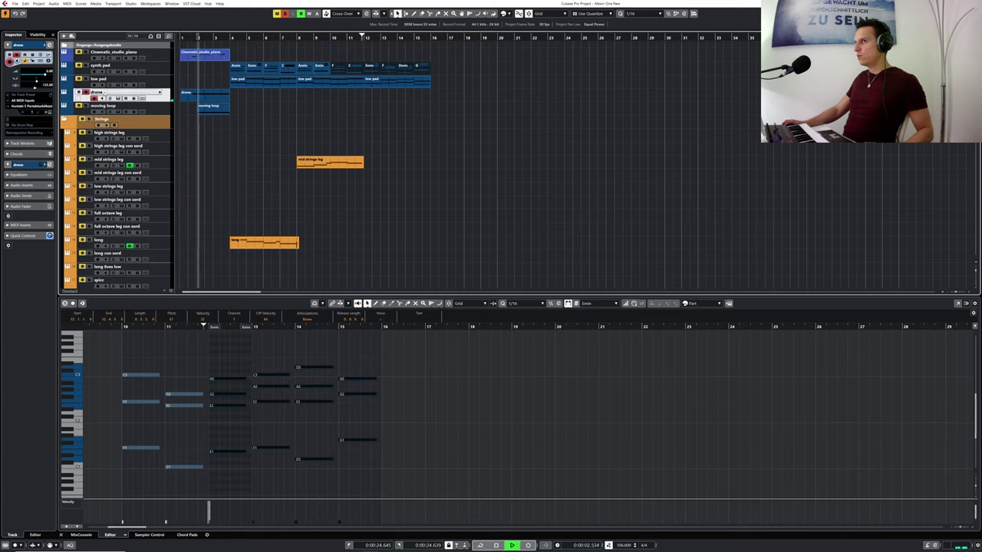
key(space)
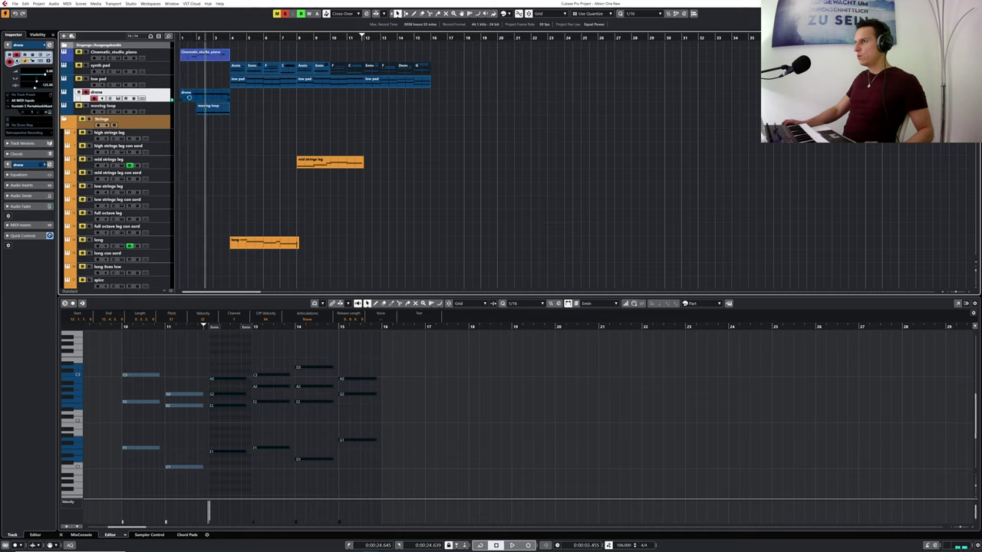
- Copy the drone part to bar 12 and, guided by the low pad notes, turn its note into a one-bar H2
drag(196, 98, 379, 99)
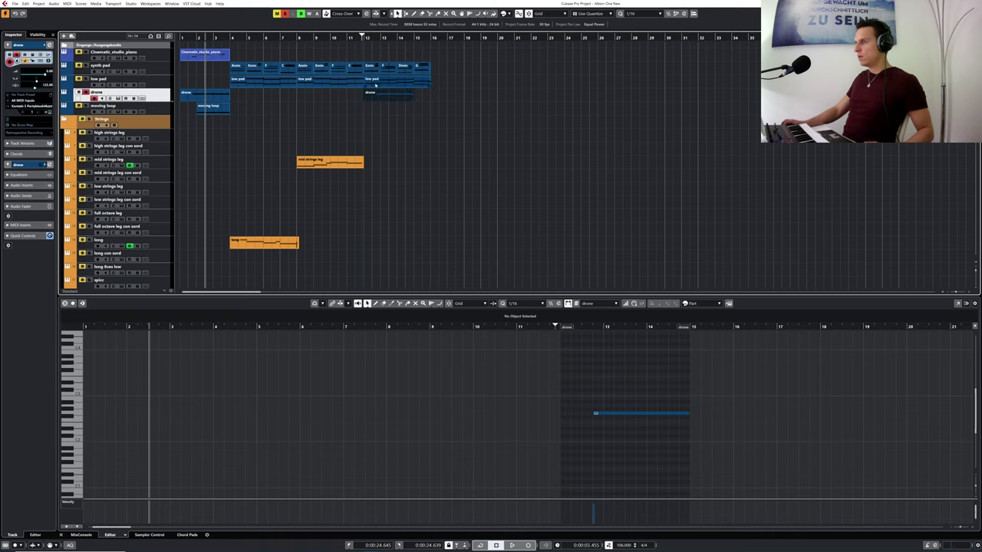
click(378, 93)
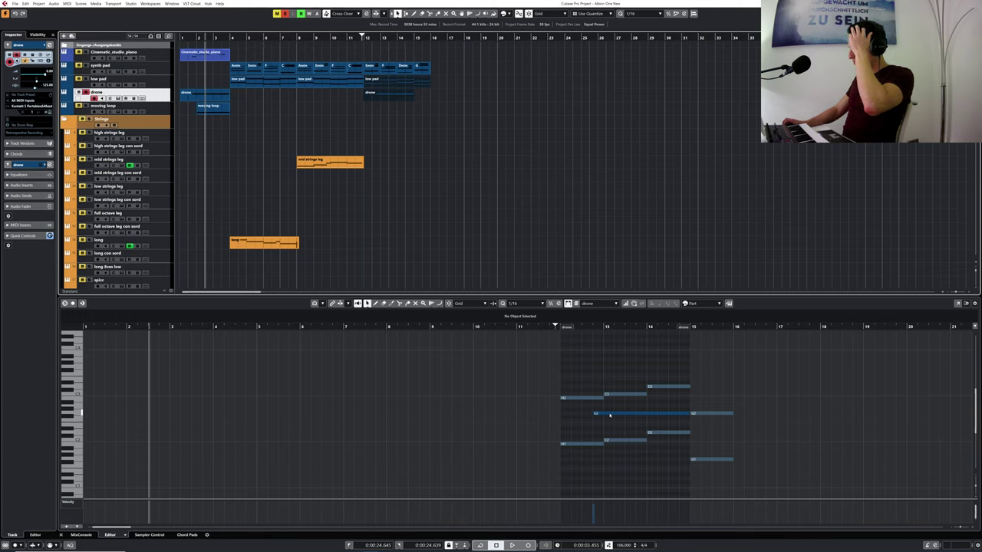
drag(609, 415, 578, 399)
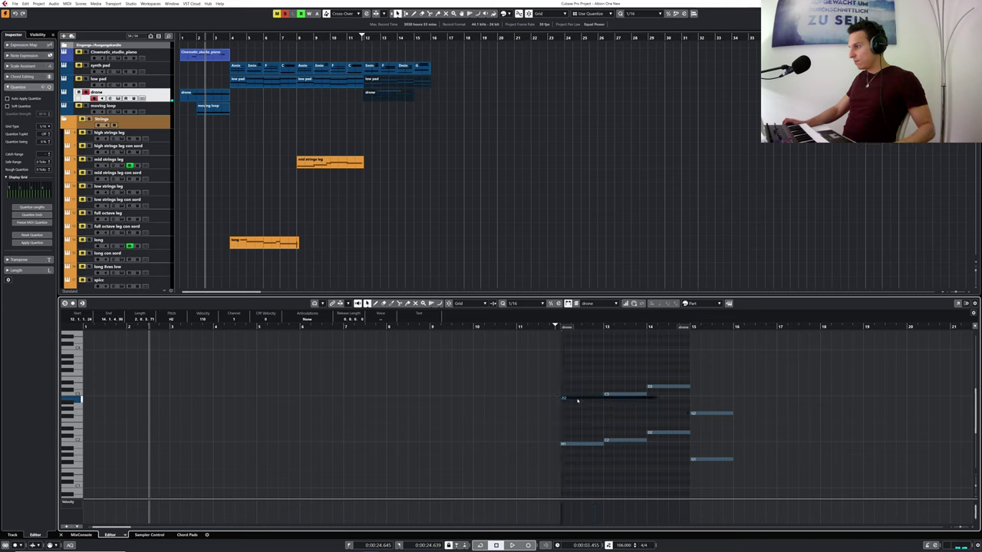
drag(658, 401, 604, 404)
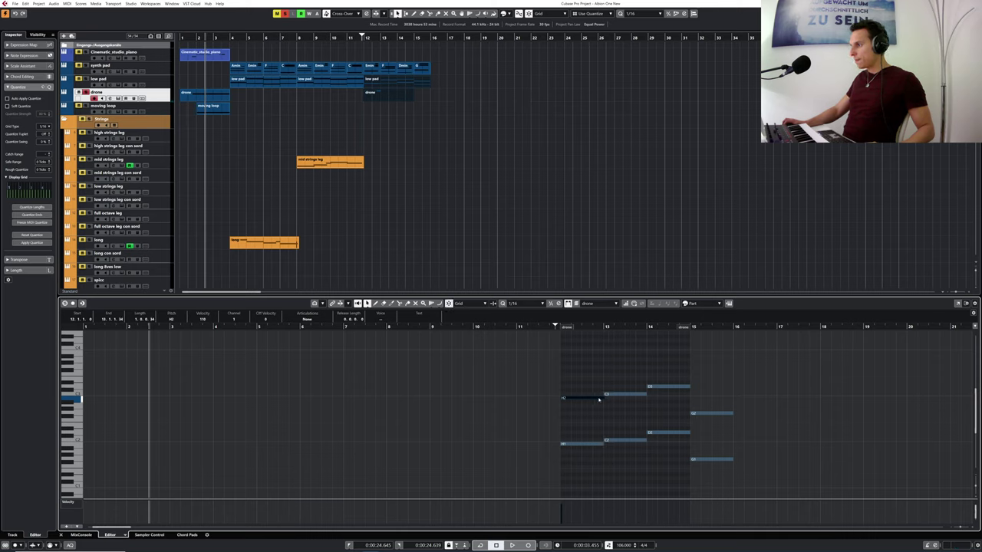
- Duplicate the drone's one-bar note to C3 in bar 13 and D3 in bar 14
drag(588, 400, 632, 397)
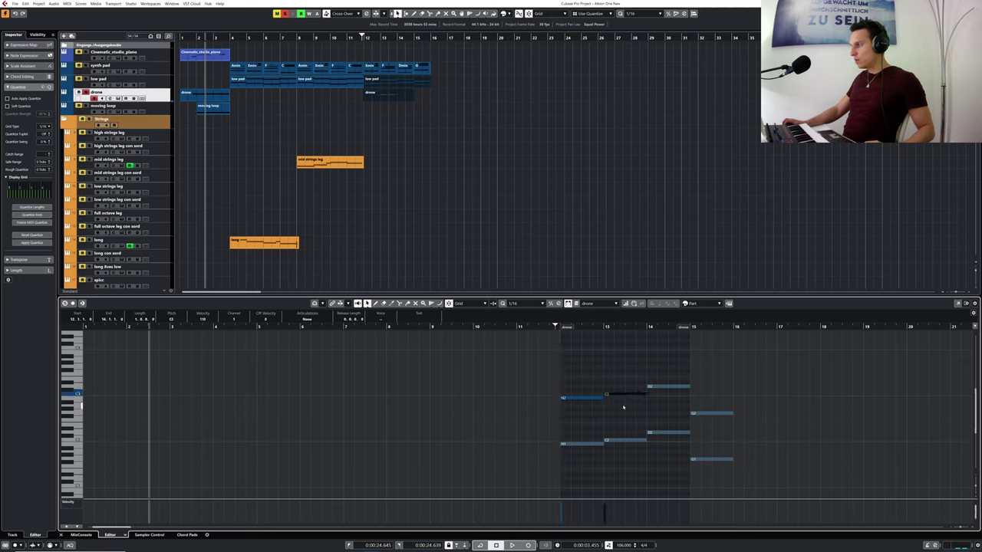
click(624, 408)
click(622, 395)
drag(622, 395, 667, 394)
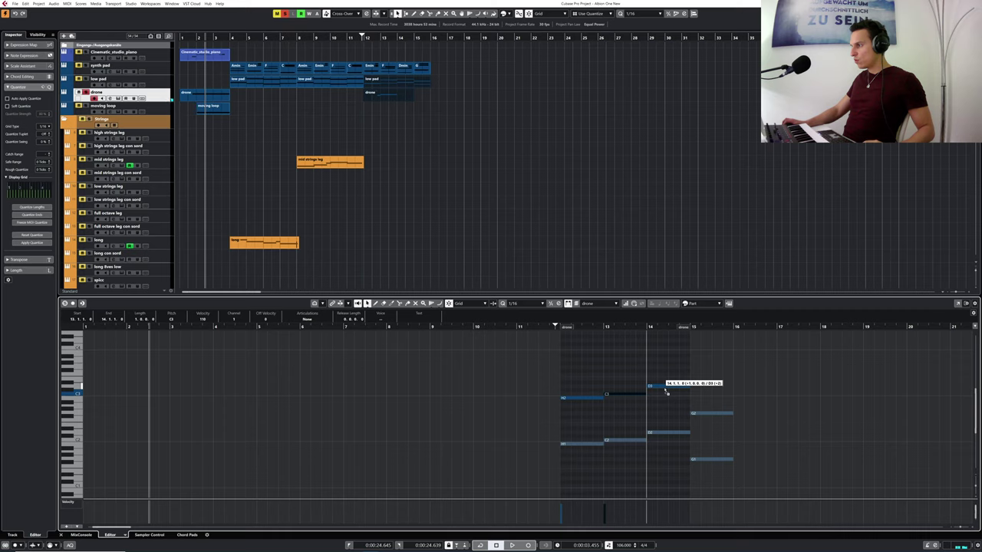
drag(666, 392, 664, 389)
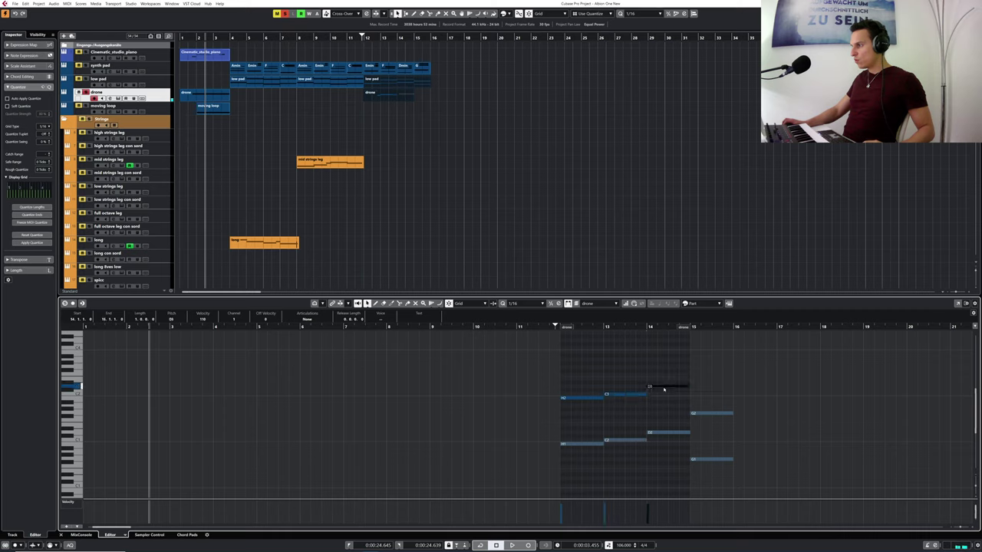
- Extend the drone part to bar 16 and copy its note to G2 in bar 15
drag(695, 327, 729, 331)
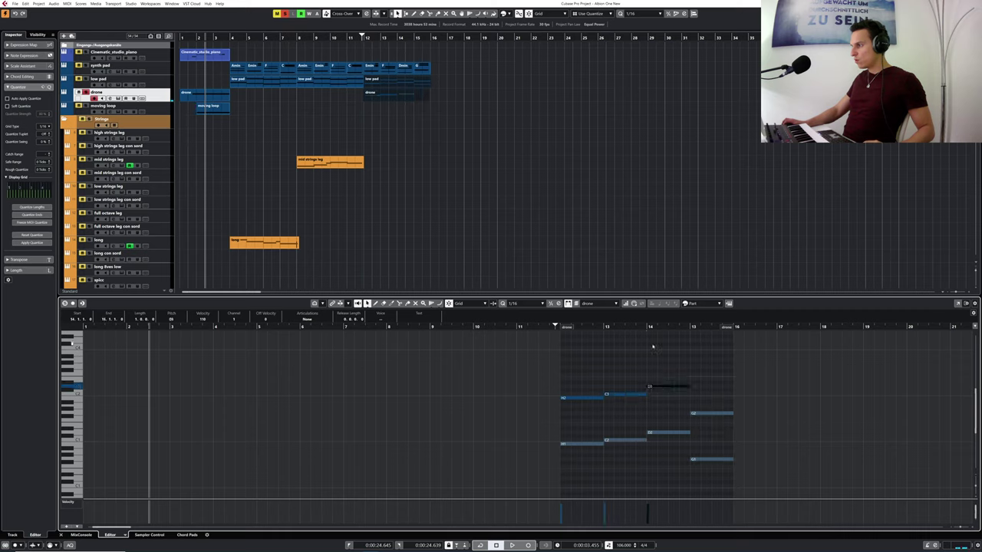
drag(661, 389, 707, 415)
click(663, 386)
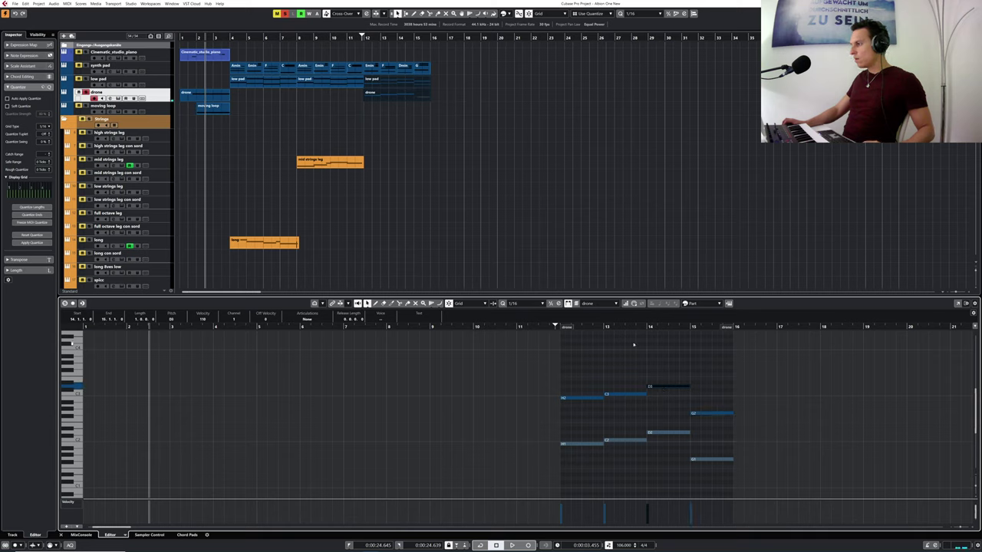
- Audition the new drone notes from just before bar 12, first soloed and then with the other tracks
click(363, 37)
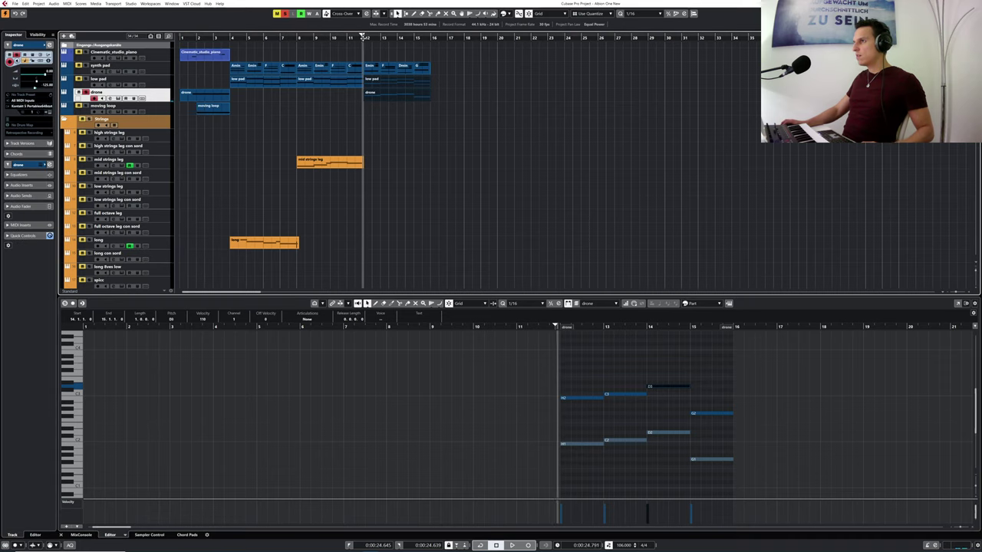
key(space)
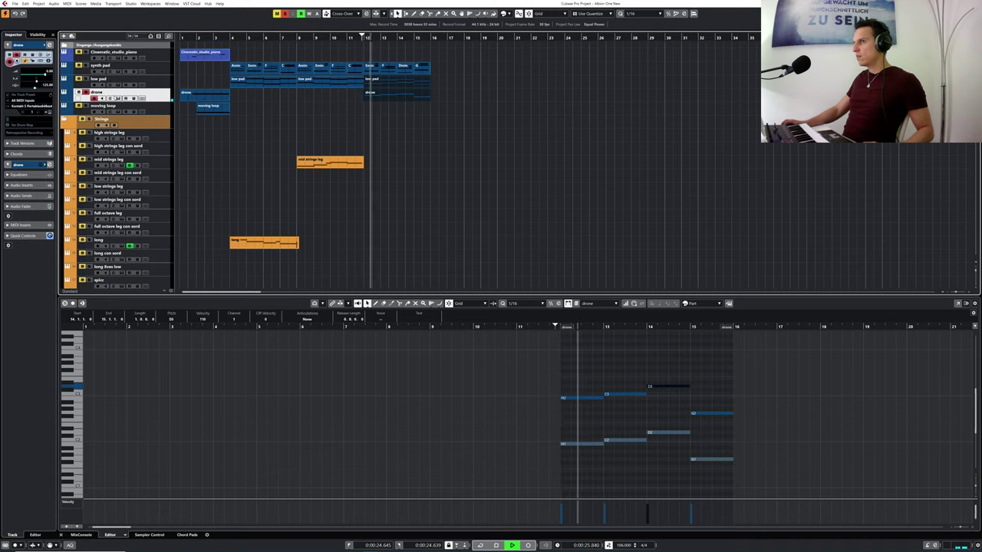
click(85, 92)
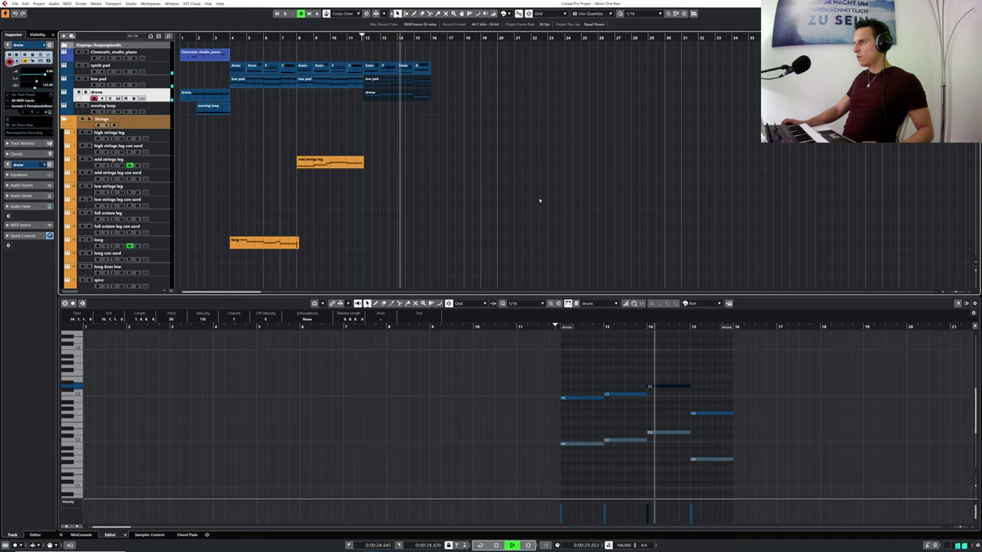
key(space)
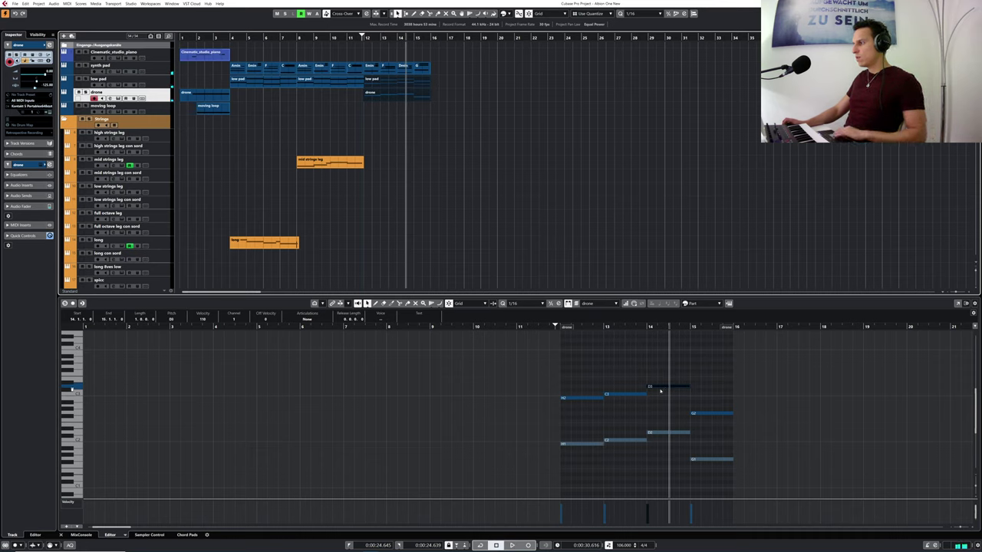
- Lower the drone's bar 14 note to A2 and audition the last two bars of the part
click(661, 387)
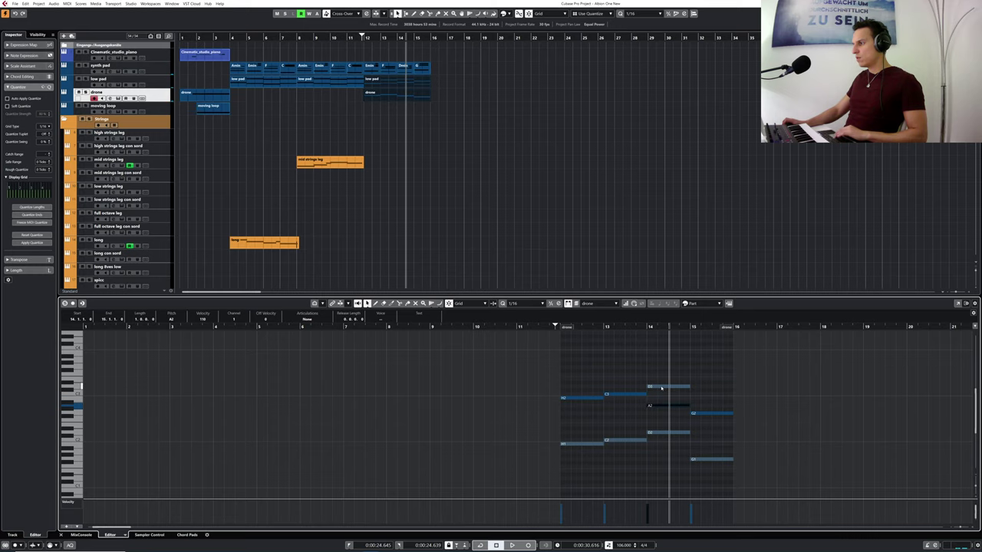
drag(606, 327, 599, 327)
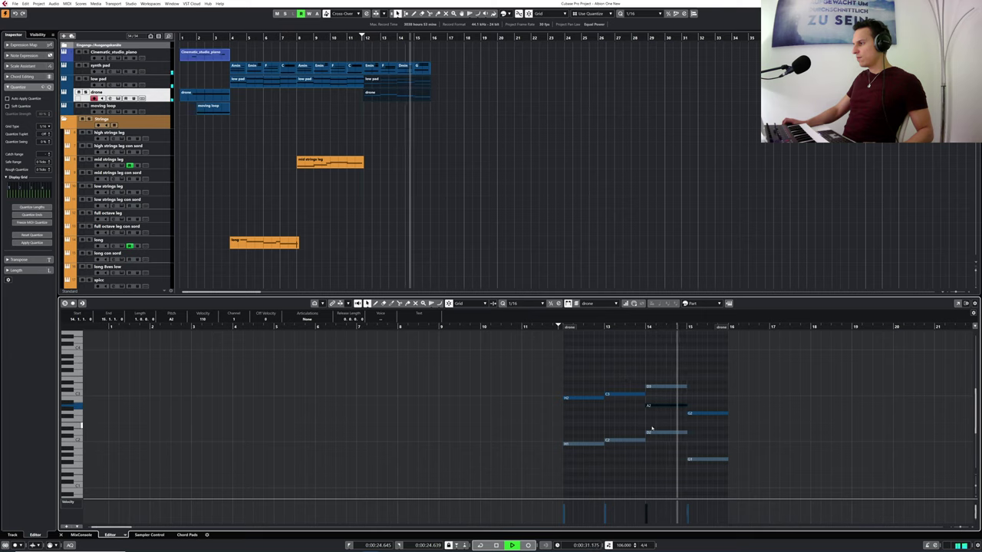
key(space)
drag(698, 414, 698, 415)
- Open the drone track's Kontakt instrument to check its settings, and close it again
click(117, 96)
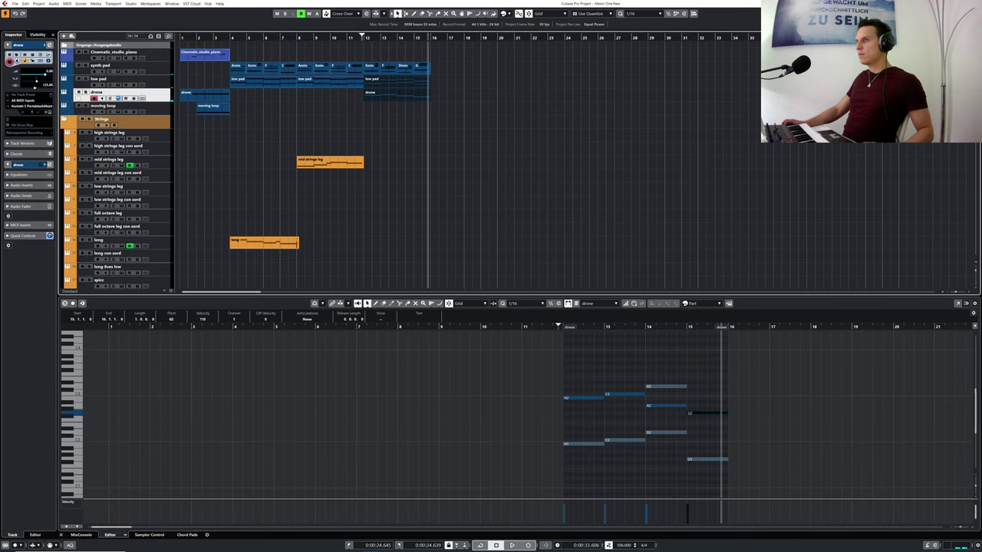
click(119, 98)
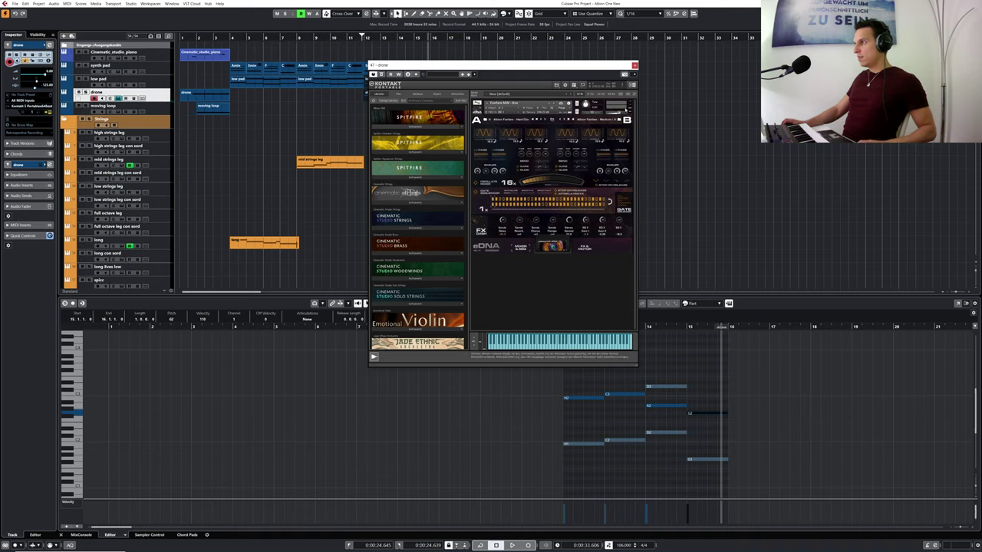
click(634, 64)
- Play the arrangement from just before bar 12 and review the strings, brass and percussion parts
double_click(335, 37)
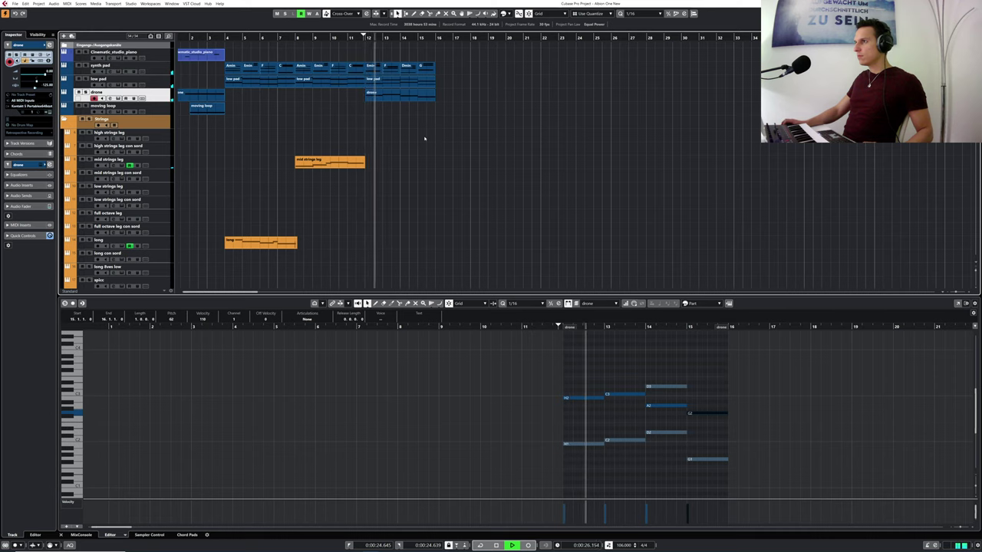
scroll(424, 138, down, 4)
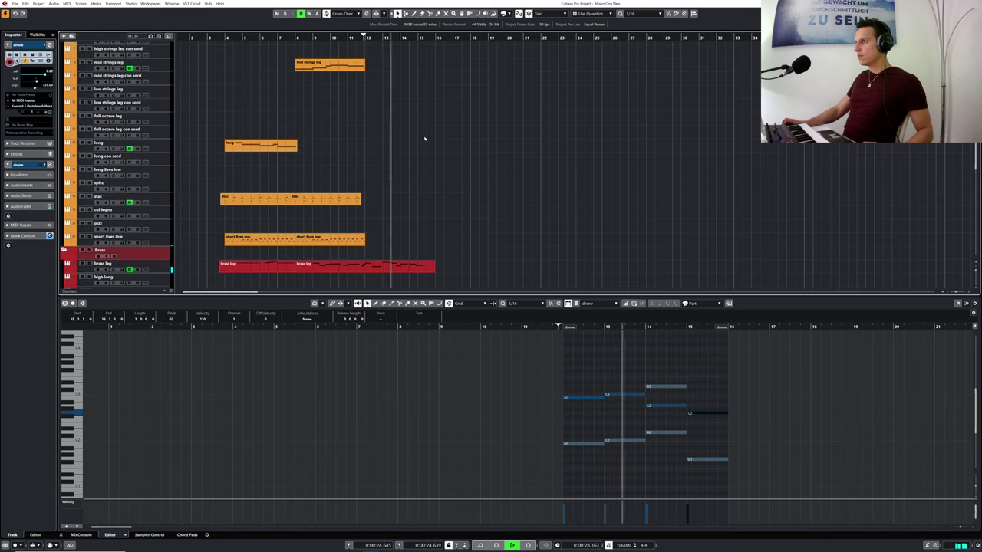
scroll(426, 139, down, 6)
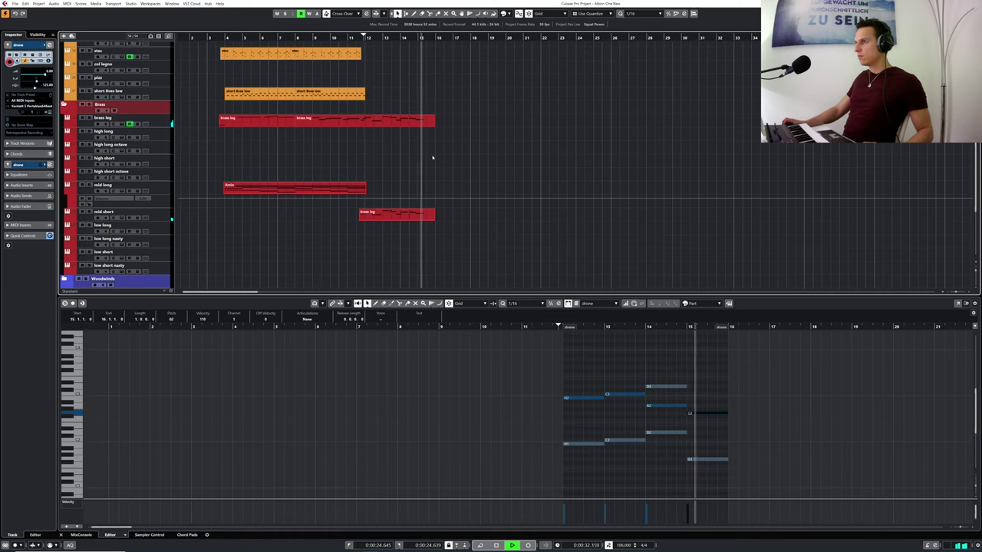
scroll(432, 158, down, 6)
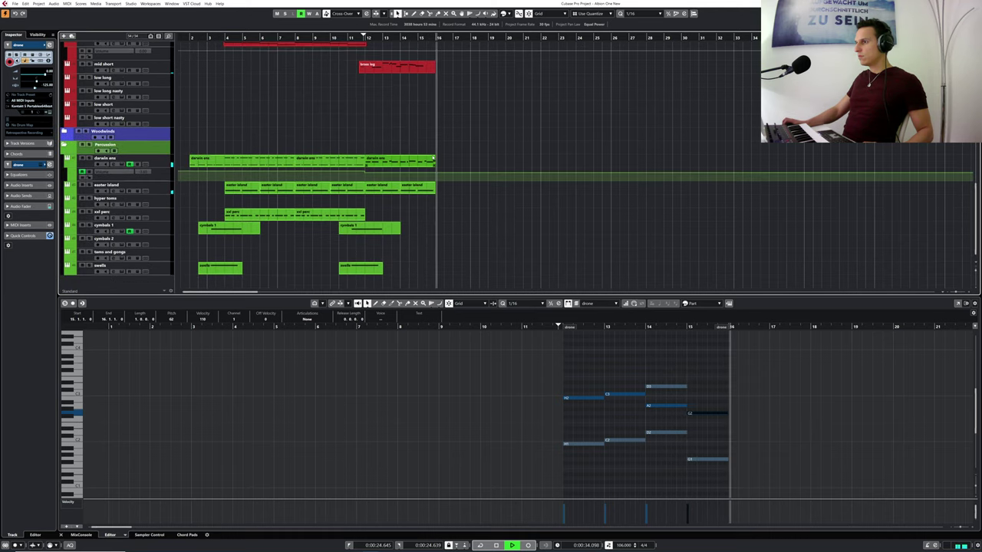
scroll(363, 127, up, 15)
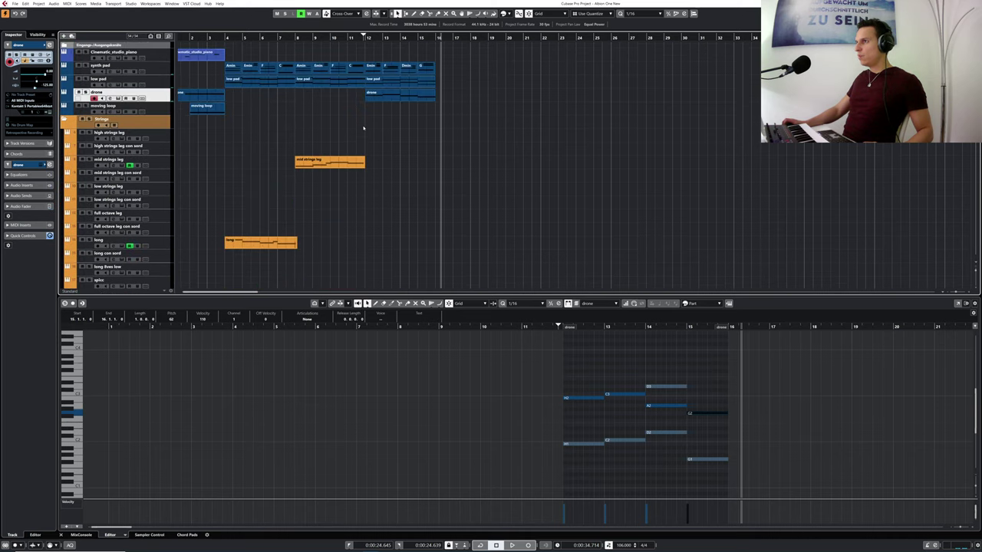
- Save the project and close the note editor to show more of the arrangement
click(14, 4)
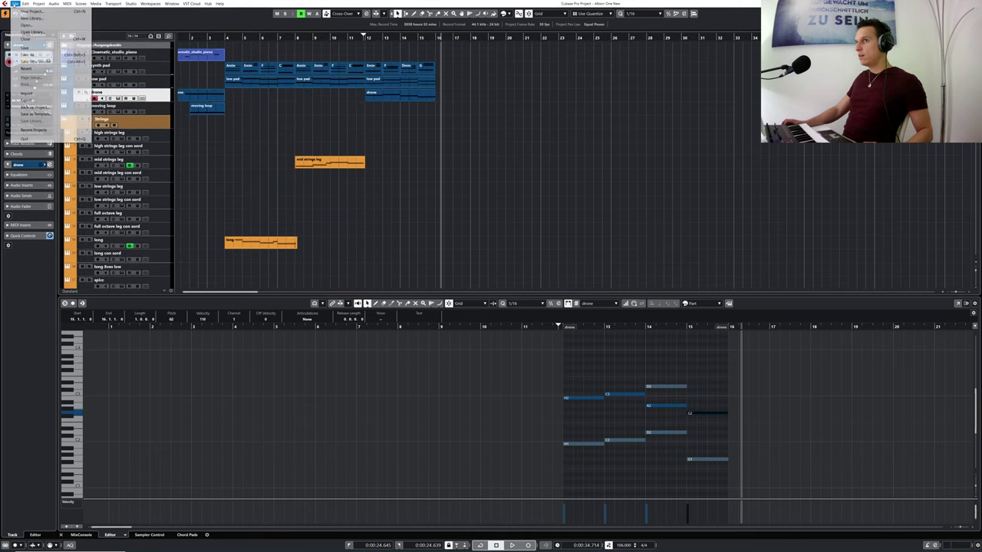
click(43, 48)
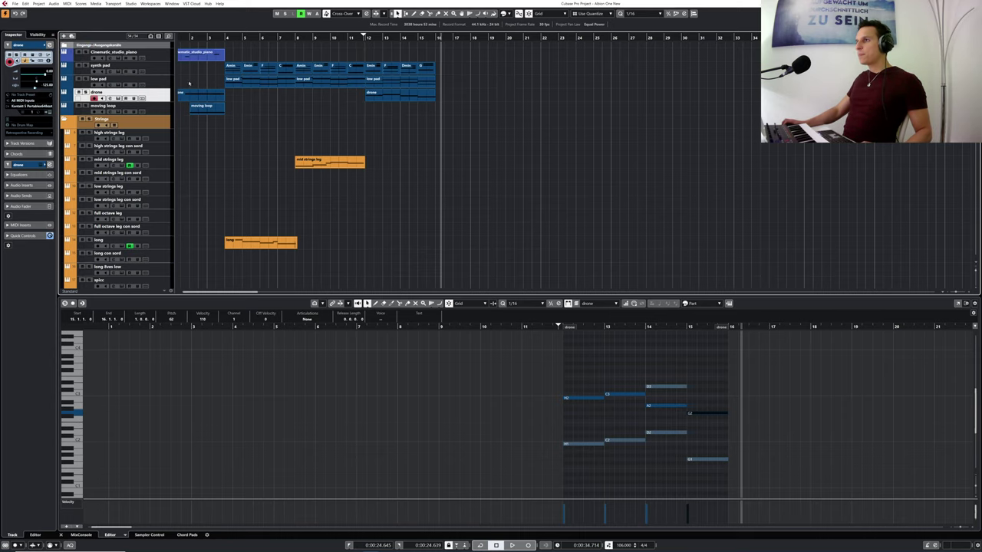
key(ctrl+alt+e)
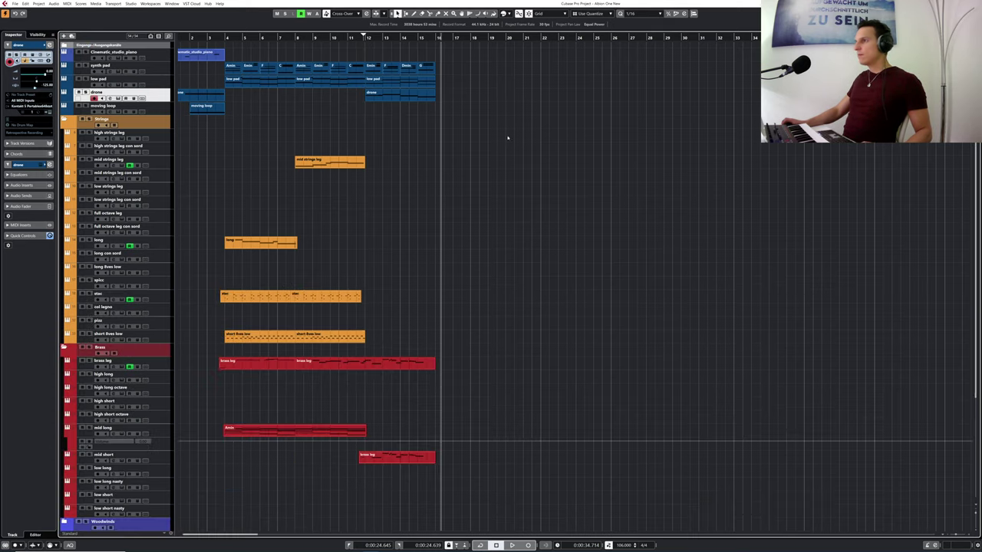
- Copy the synth pad's four chord parts from bars 12 to 15 onto the long strings track
click(438, 38)
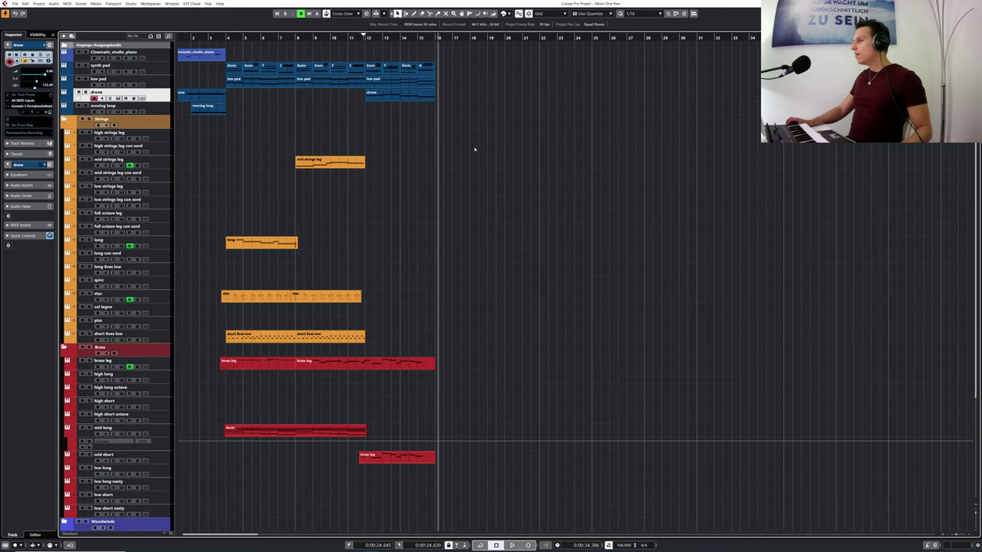
drag(371, 68, 372, 244)
drag(359, 38, 366, 119)
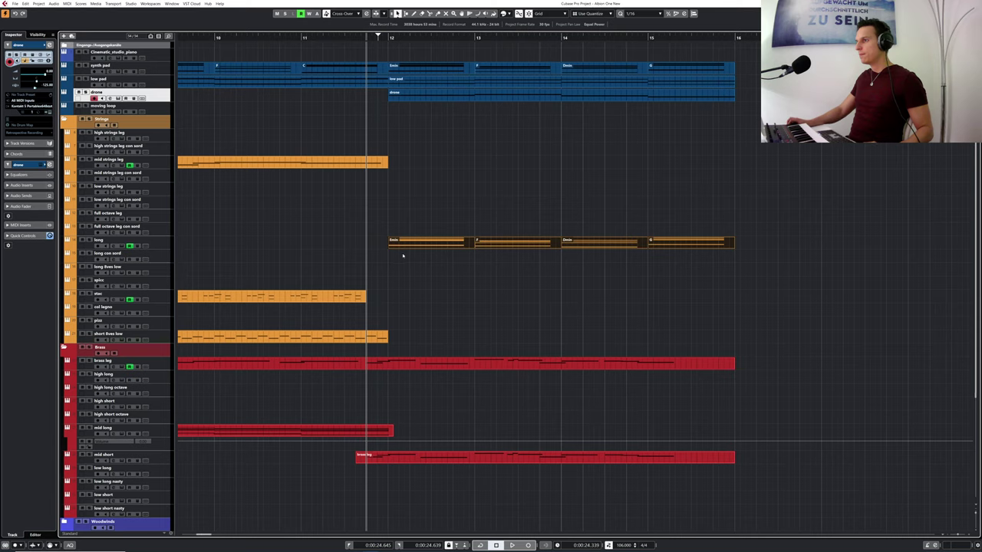
- Set the quantize value to 1/8 and lengthen all long strings chord notes in bars 12 to 15 to fill their bars
drag(406, 247, 406, 245)
click(642, 15)
click(645, 50)
double_click(425, 245)
drag(131, 359, 650, 449)
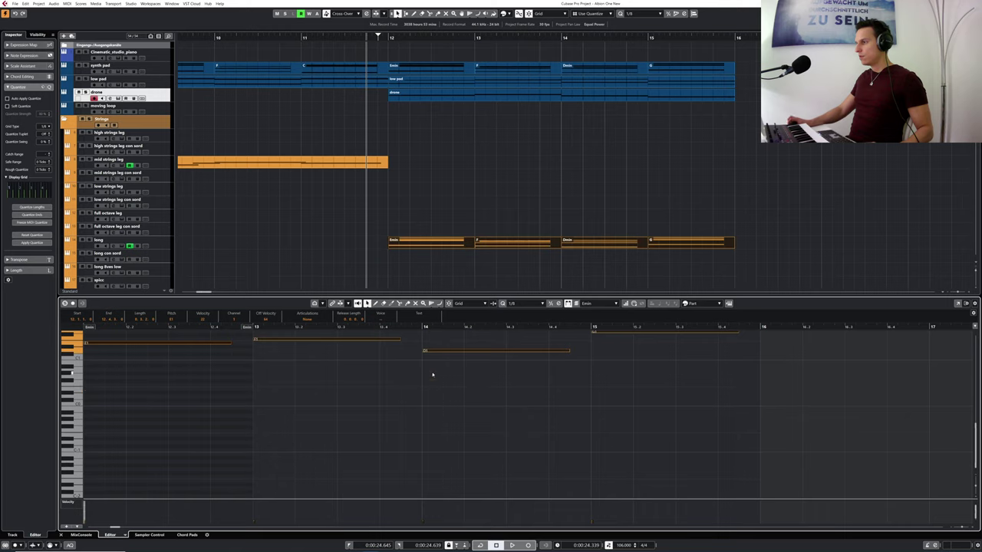
scroll(361, 379, up, 3)
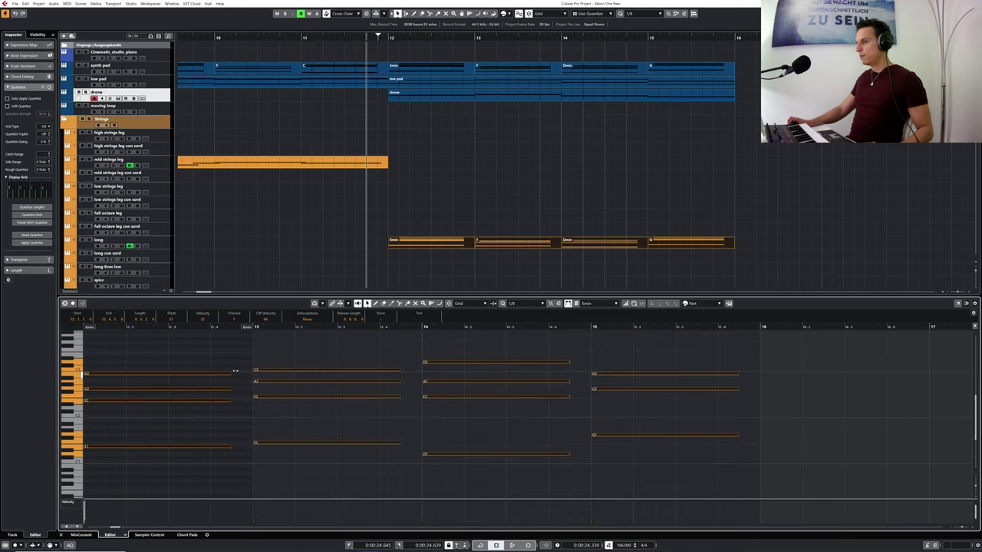
drag(229, 374, 253, 374)
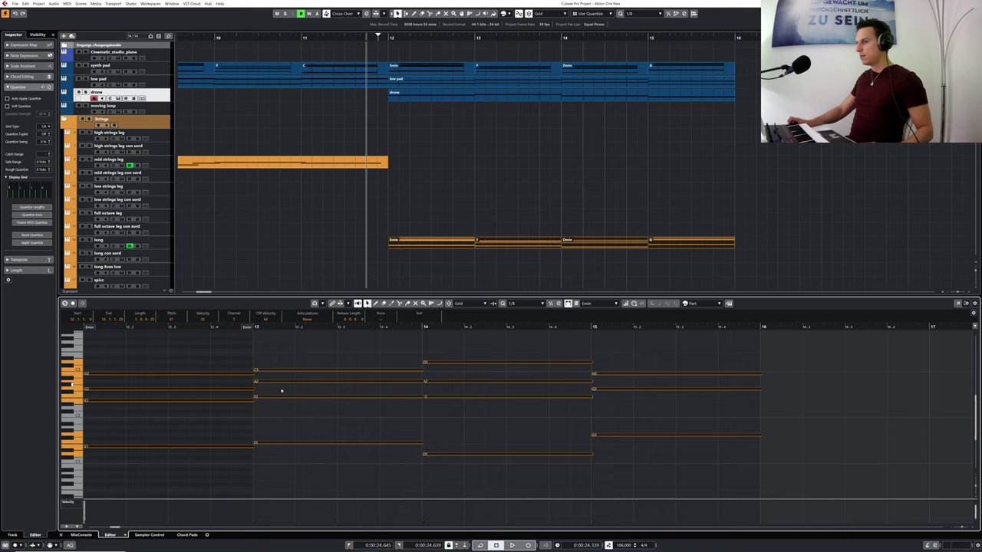
- Show the brass leg part together with the long strings chords in the note editor
drag(409, 379, 410, 403)
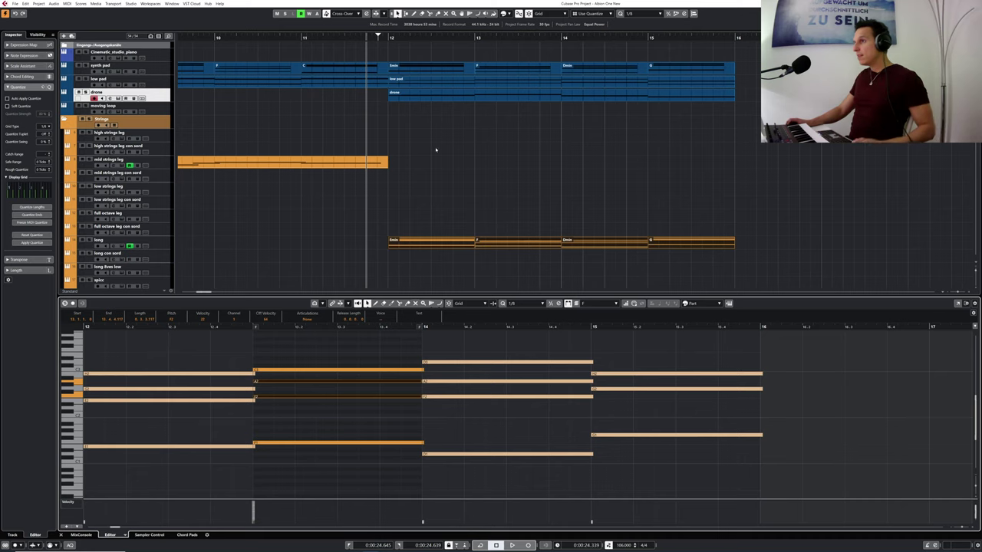
scroll(437, 152, down, 3)
scroll(438, 152, down, 4)
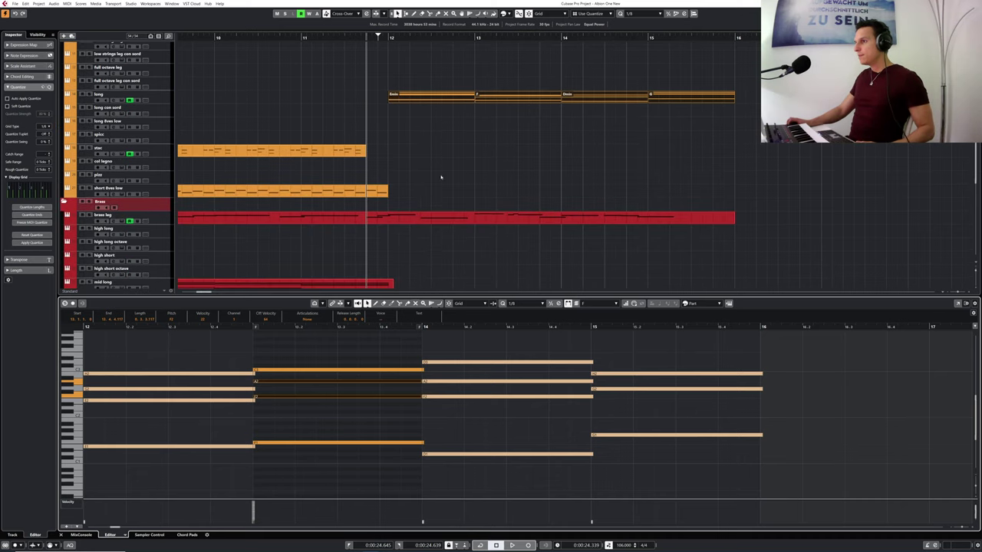
shift+click(408, 220)
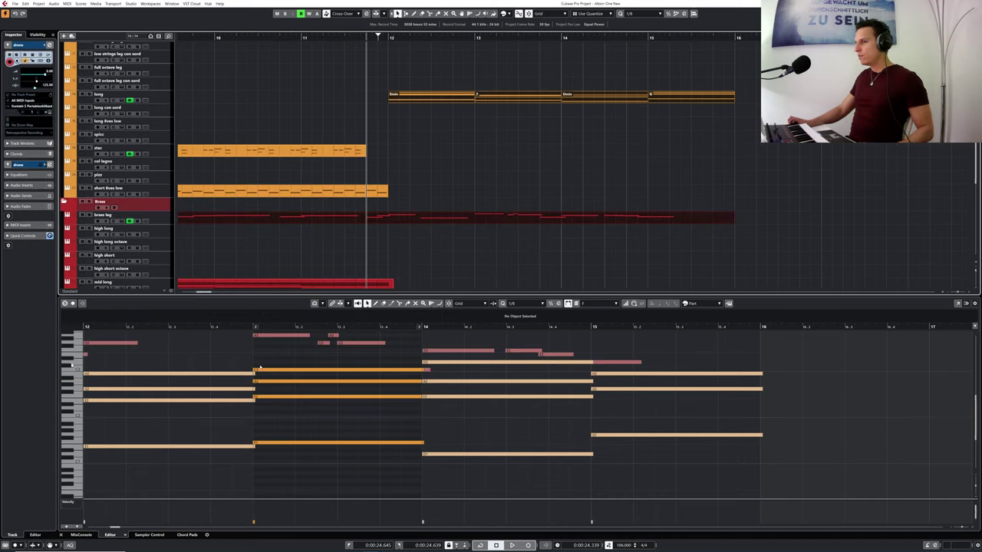
scroll(270, 365, up, 2)
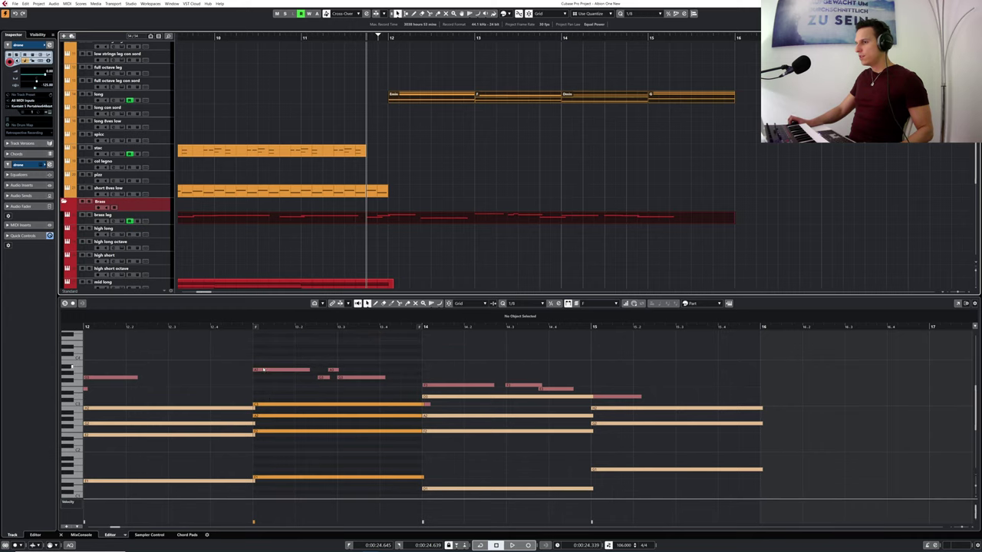
- Play the brass melody against the long strings chords from bars 11 and 12 and single out the A2 note in bar 13
drag(364, 41, 297, 46)
key(space)
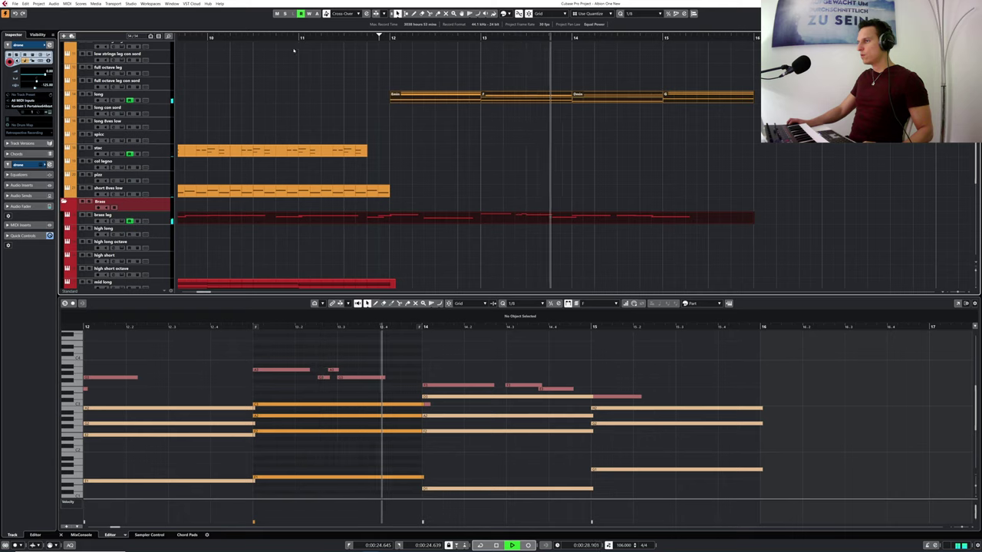
click(303, 38)
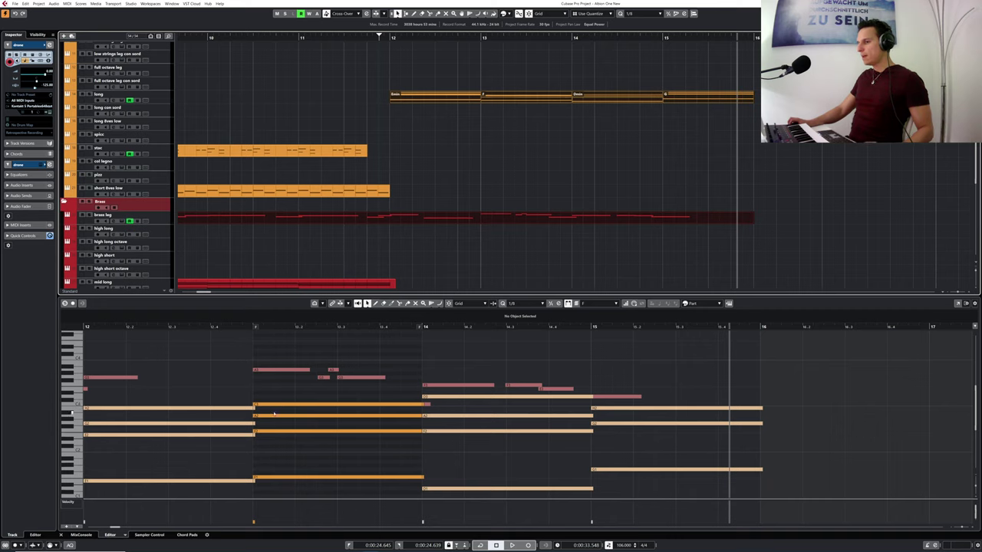
click(273, 418)
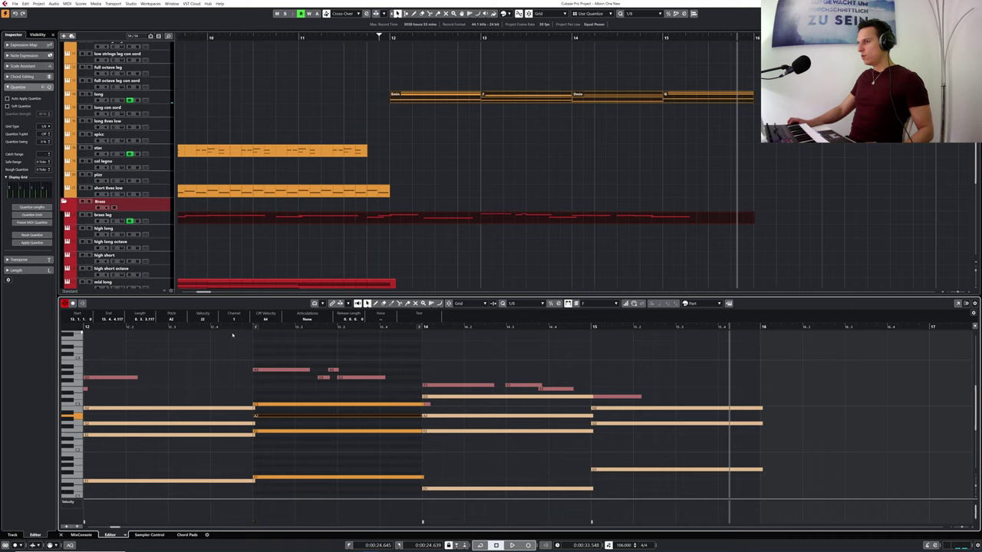
drag(233, 328, 213, 328)
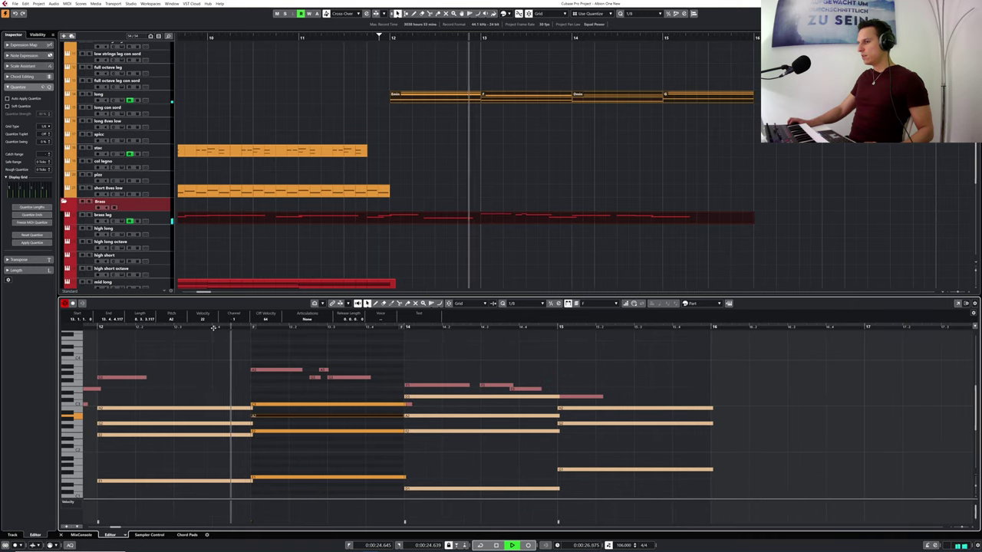
key(space)
- Try the bar 13 long strings chord without its F2 note in playback, and undo the deletion
click(285, 424)
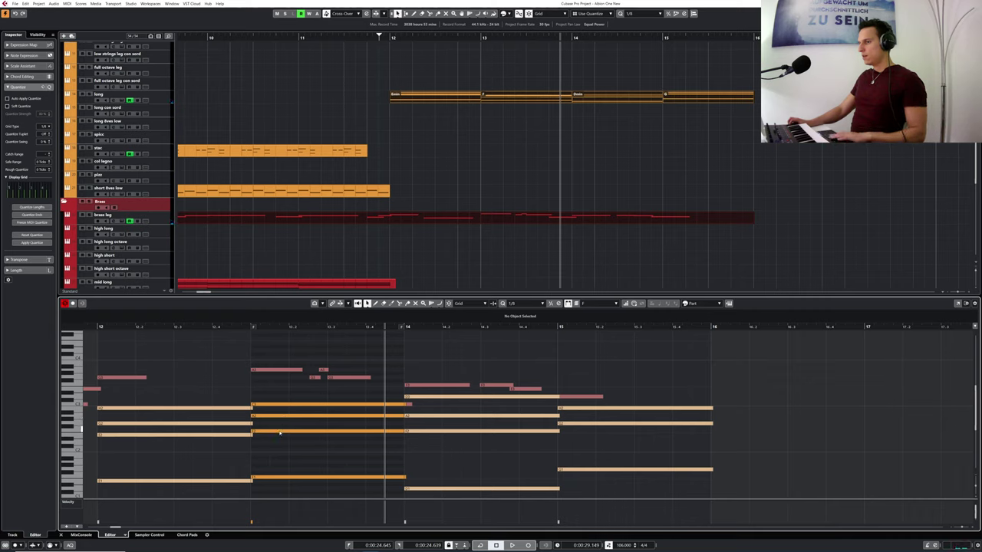
click(280, 432)
key(Delete)
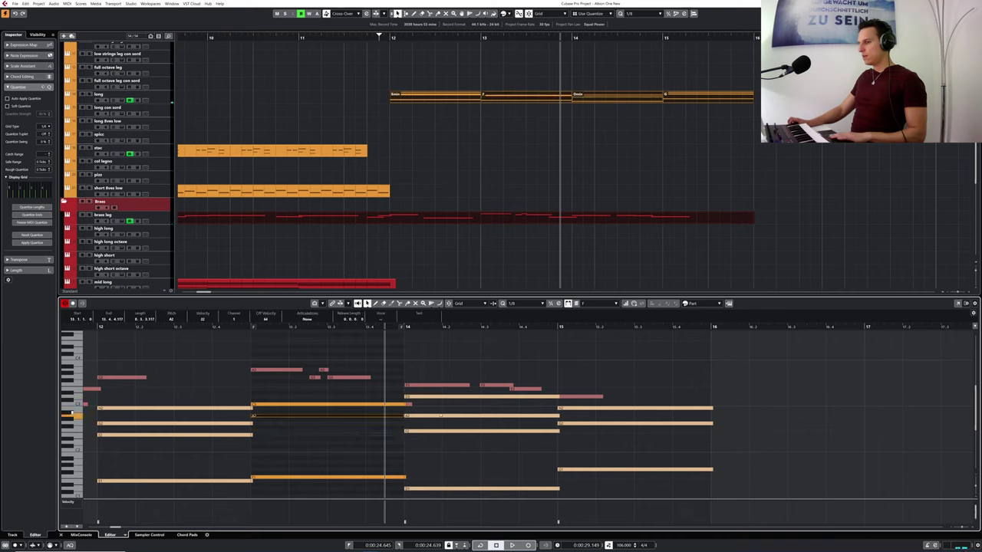
click(428, 417)
key(space)
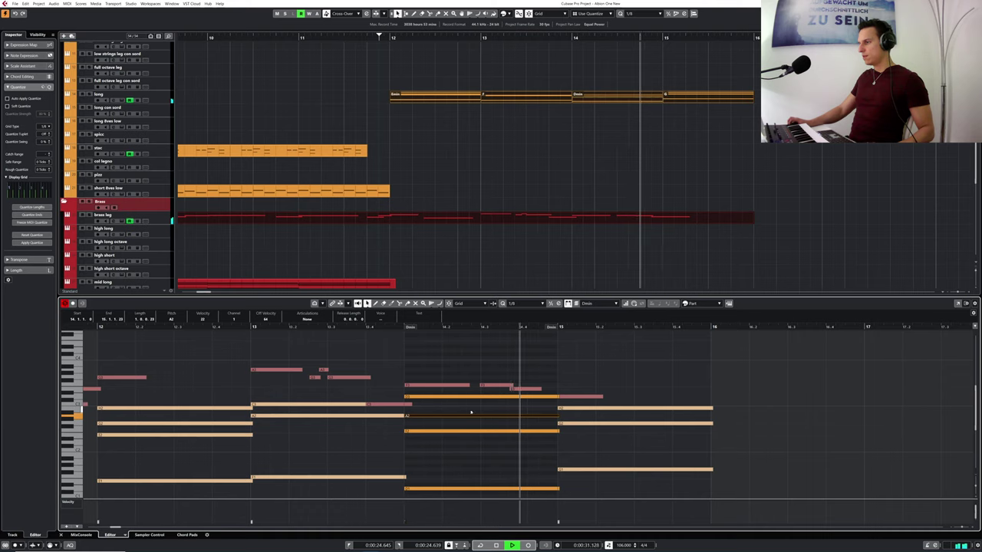
key(space)
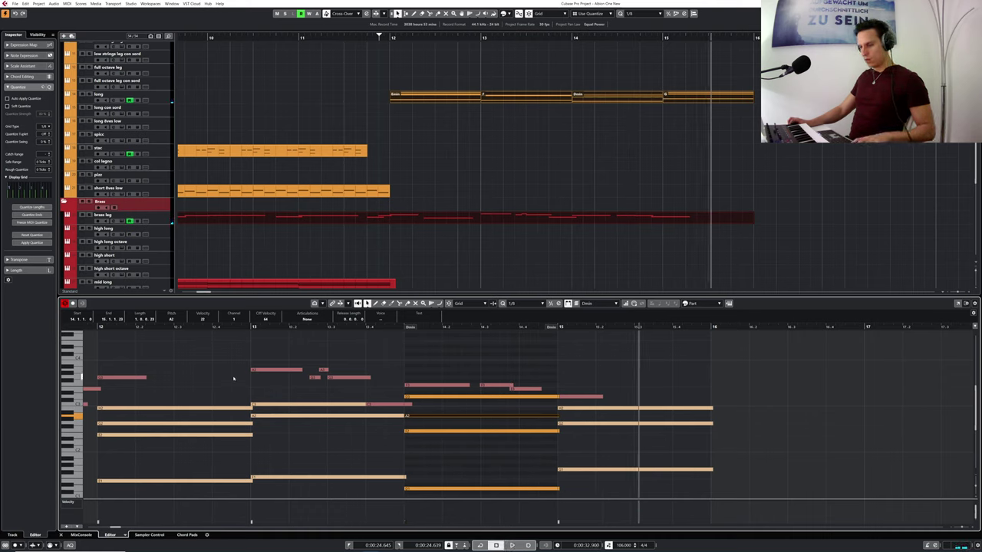
key(ctrl+z)
- Delete the second-lowest note of the bar 12 long strings chord and the A2 of the bar 13 chord
drag(118, 327, 226, 365)
key(space)
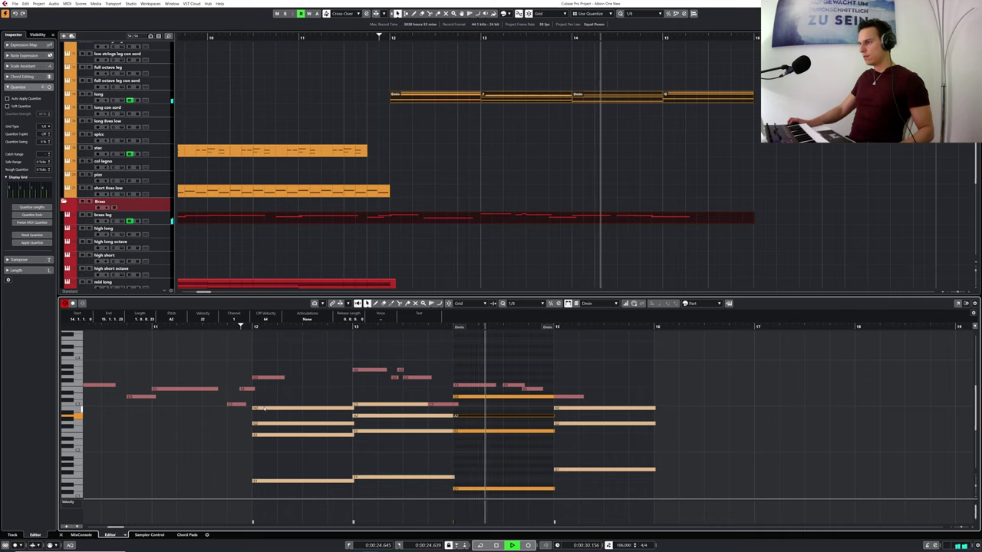
key(space)
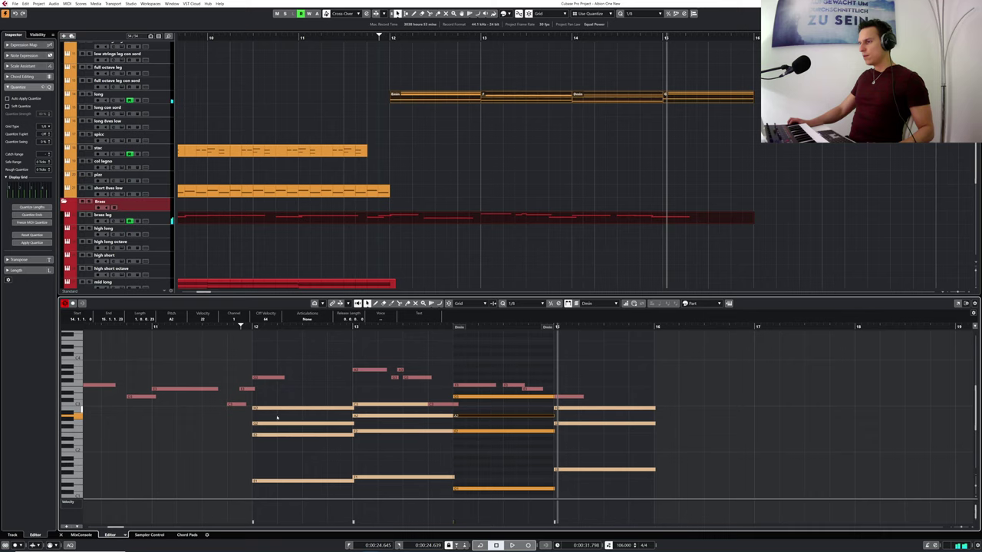
click(279, 435)
key(Delete)
click(363, 417)
key(Delete)
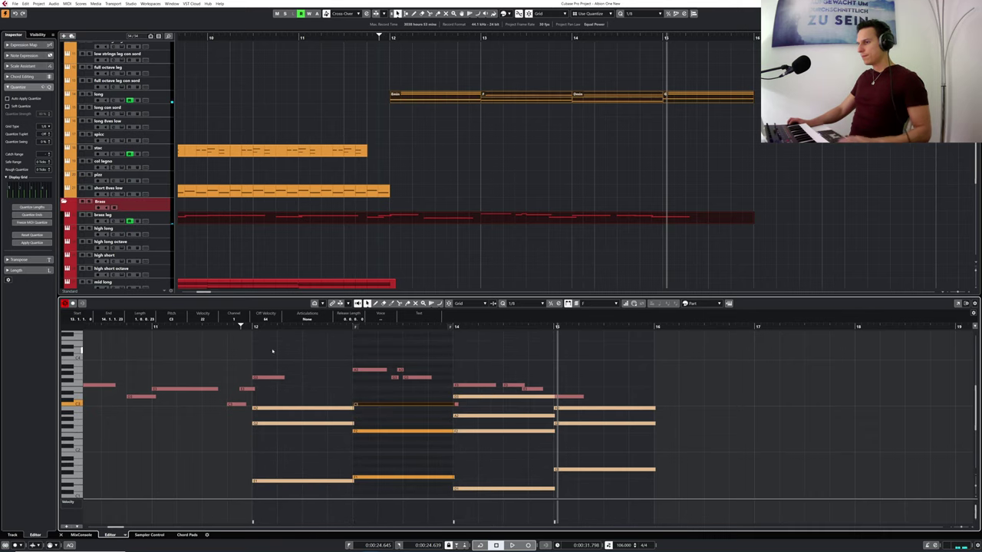
- Delete the F2 from the bar 14 long strings chord and play back the thinned chords with the brass
drag(258, 326, 244, 326)
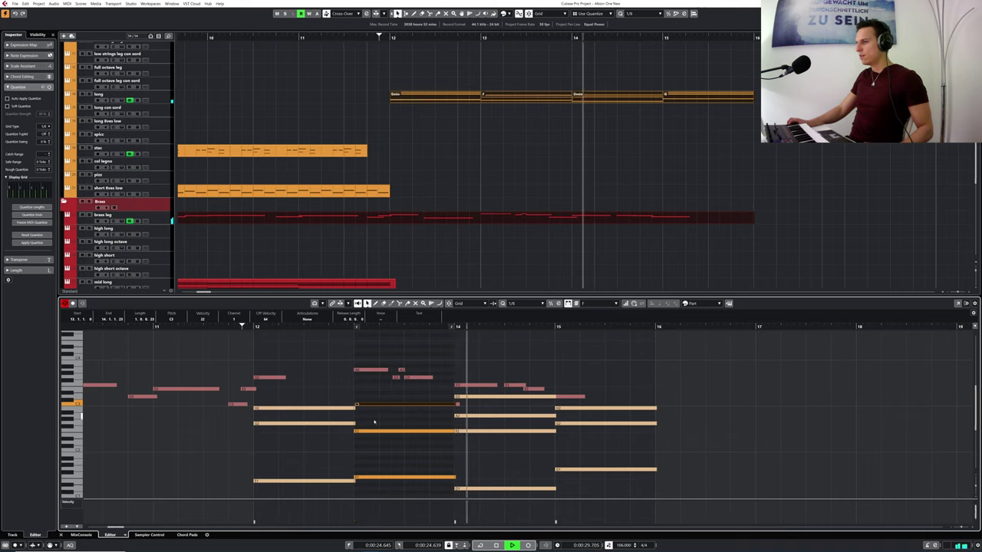
key(space)
click(490, 433)
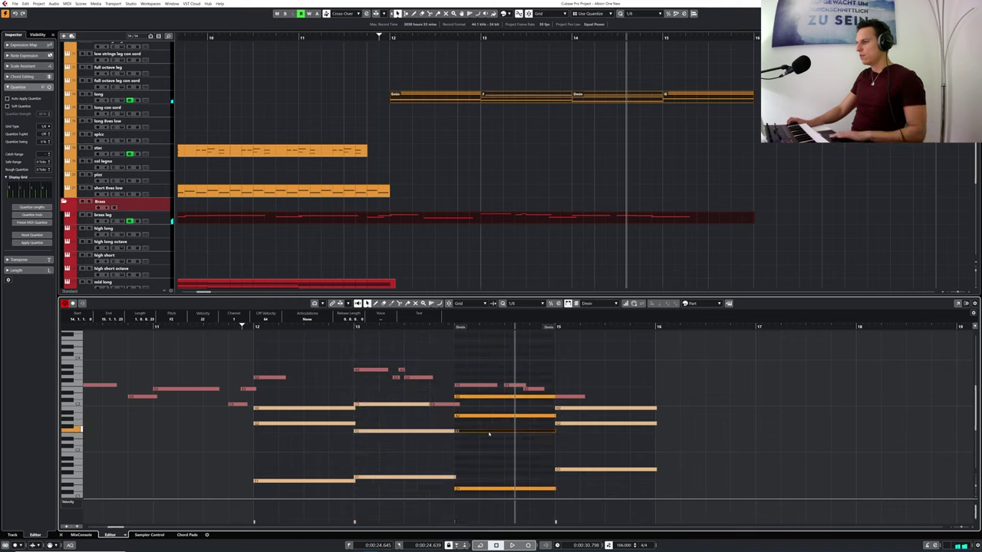
key(Delete)
click(344, 328)
key(space)
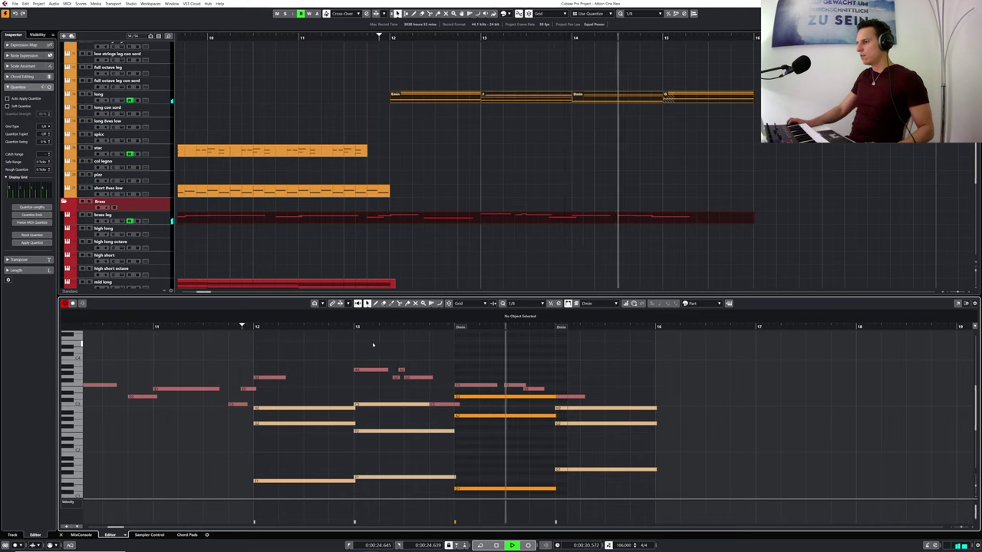
key(space)
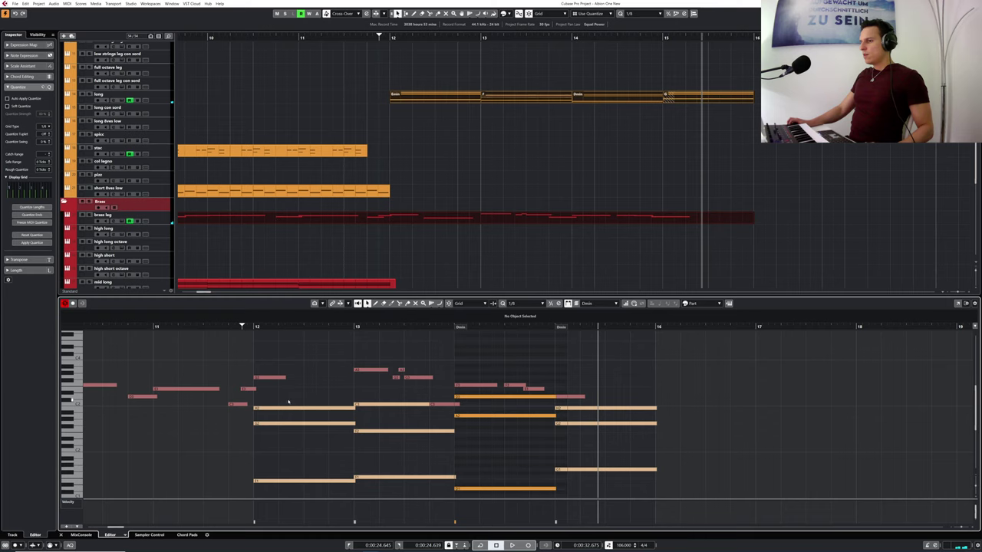
- In bar 12, give the long strings a G3 doubling the first brass note and start the chord's former top note after it
click(275, 409)
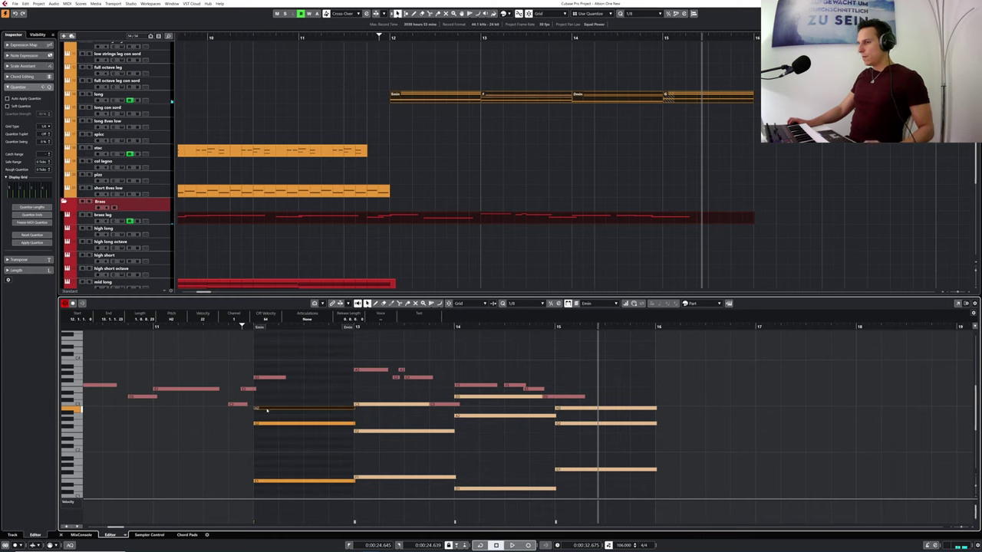
click(269, 378)
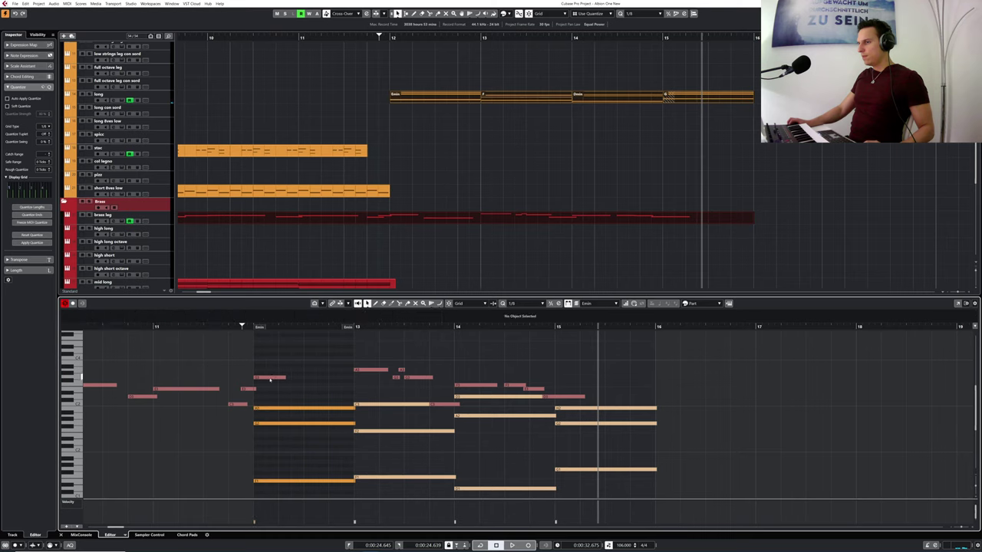
drag(254, 408, 287, 379)
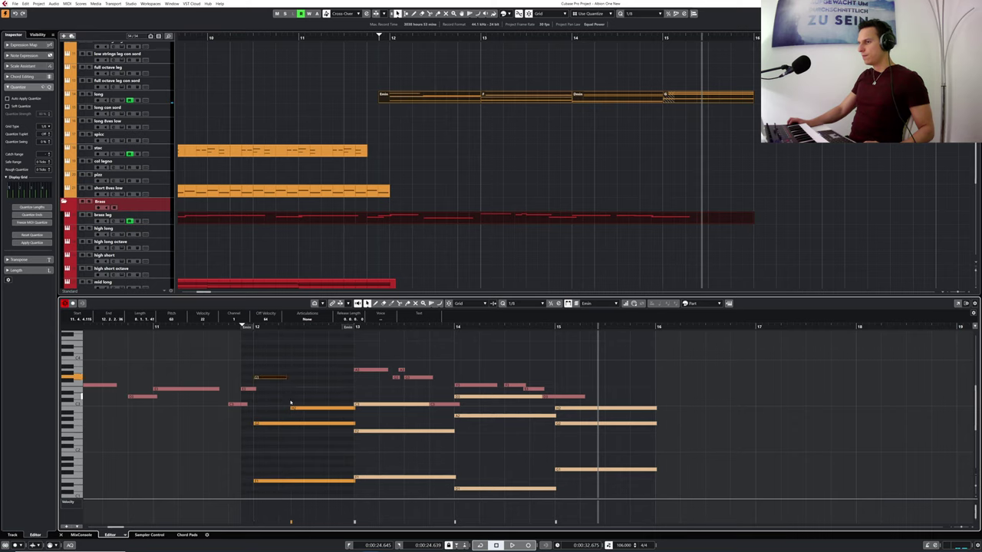
click(258, 328)
key(space)
key(space)
drag(291, 409, 290, 409)
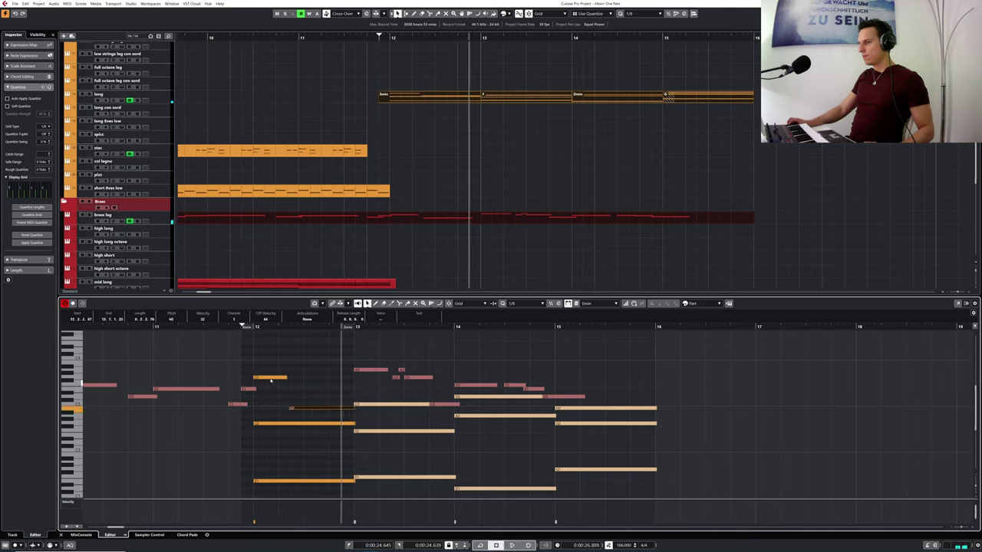
- Play bar 12, and in bar 13 double the brass A3 in the long strings and start the C3 late in the bar
click(243, 326)
key(space)
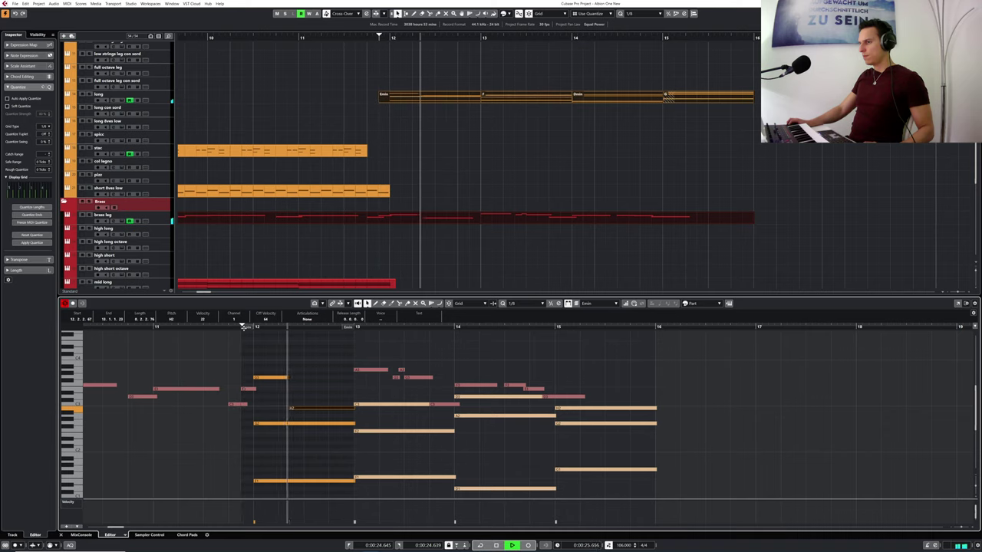
key(space)
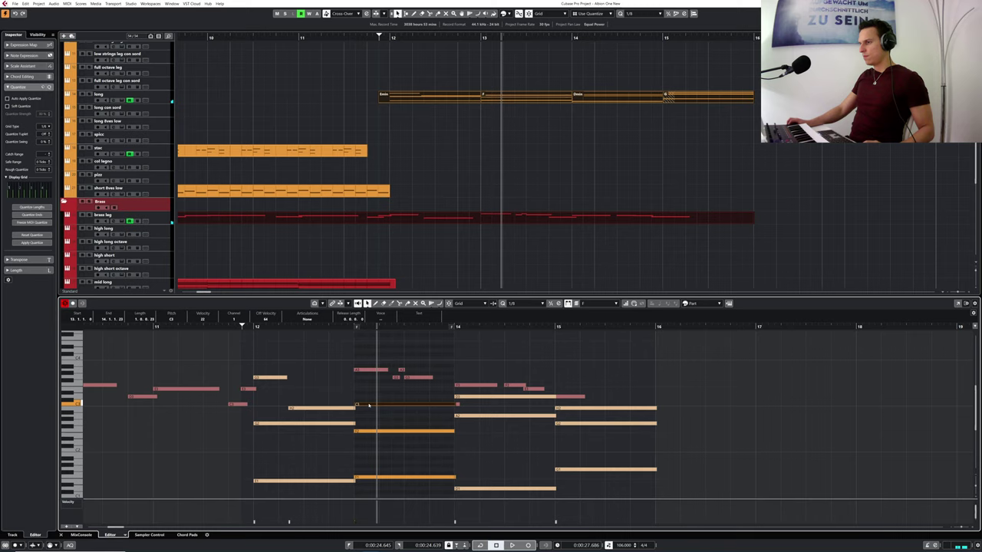
drag(355, 406, 367, 370)
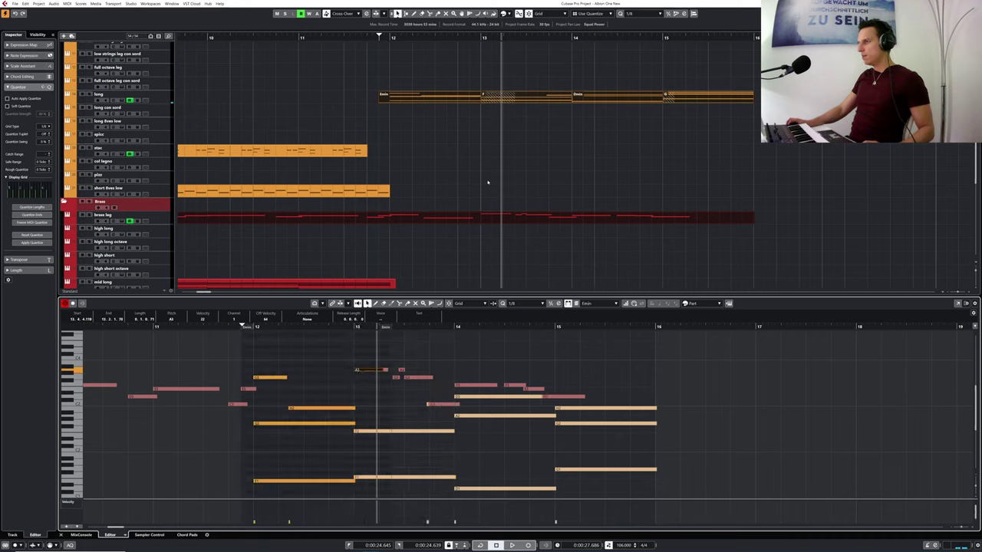
- Glue the four long strings chord parts from bars 12 to 15 into one part and return to the selection tool
drag(429, 70, 681, 121)
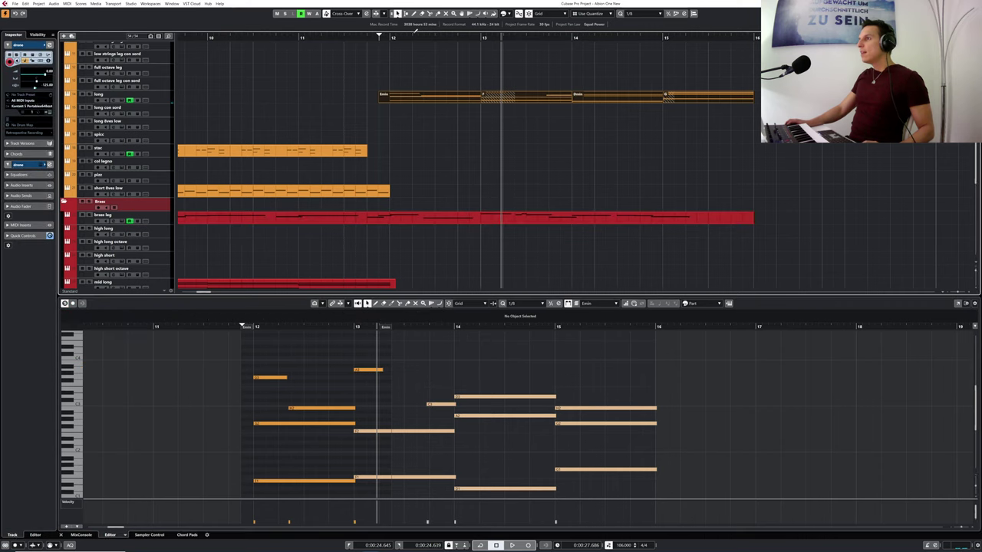
key(Delete)
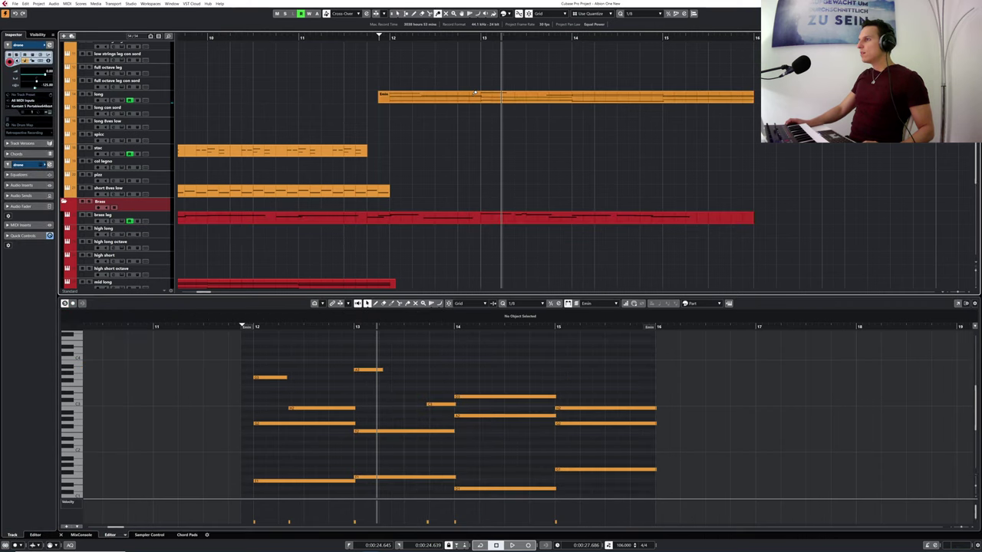
click(368, 304)
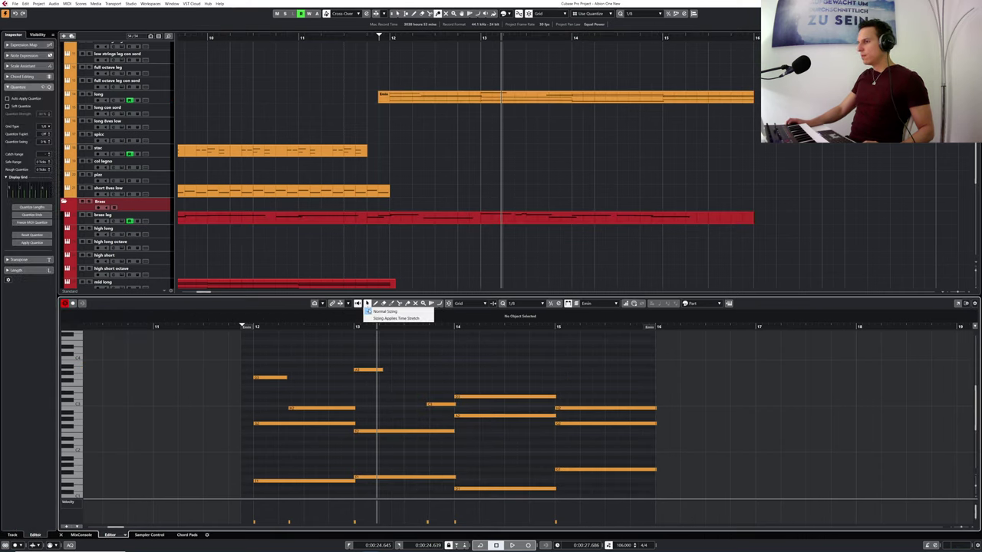
click(359, 361)
drag(379, 388, 357, 369)
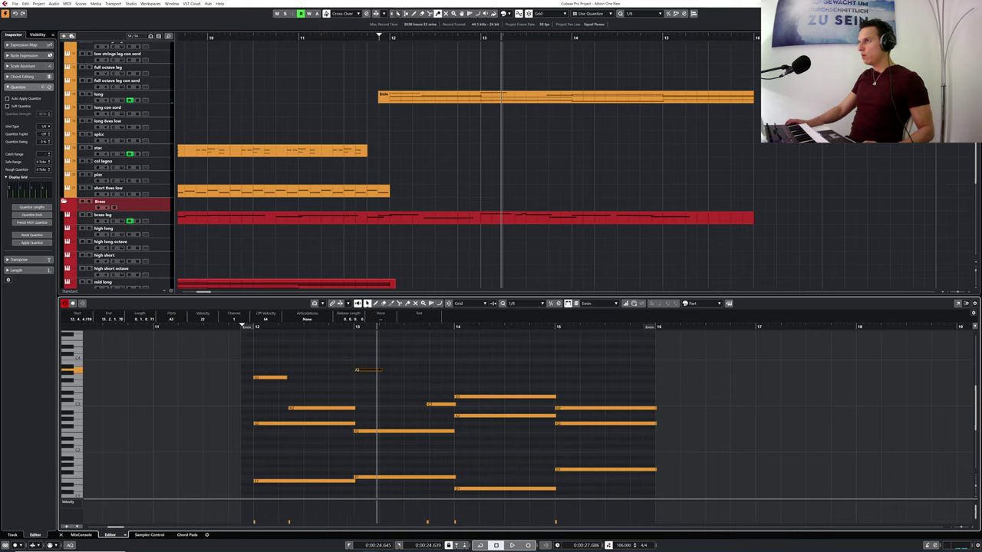
click(397, 14)
- Show the glued long strings part alongside brass leg and lengthen its bar 13 A3 to match the brass note
click(423, 98)
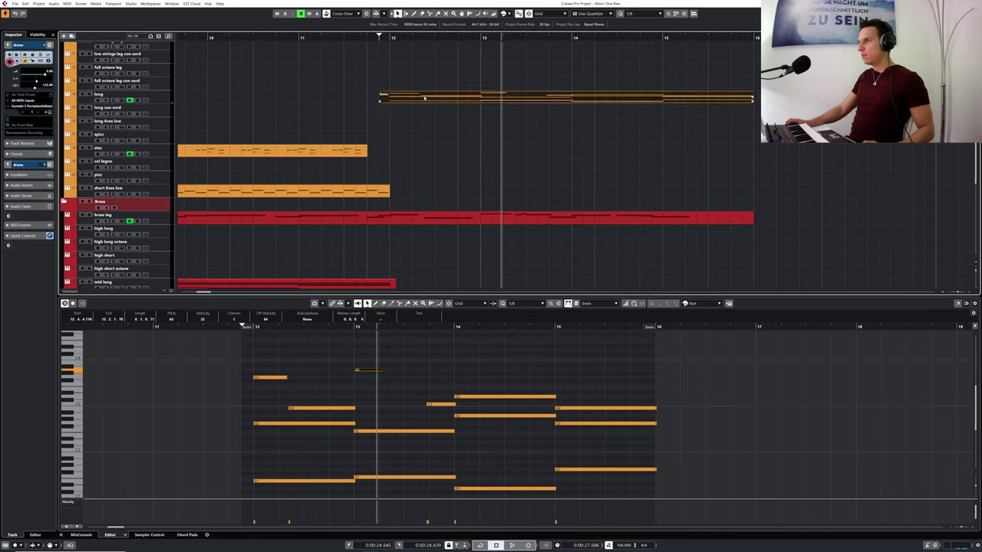
click(417, 232)
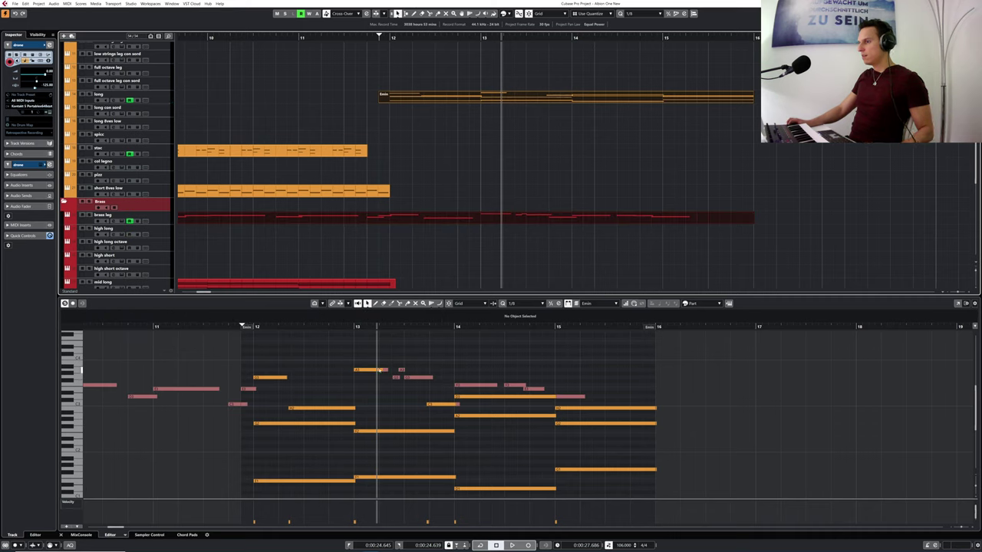
click(379, 371)
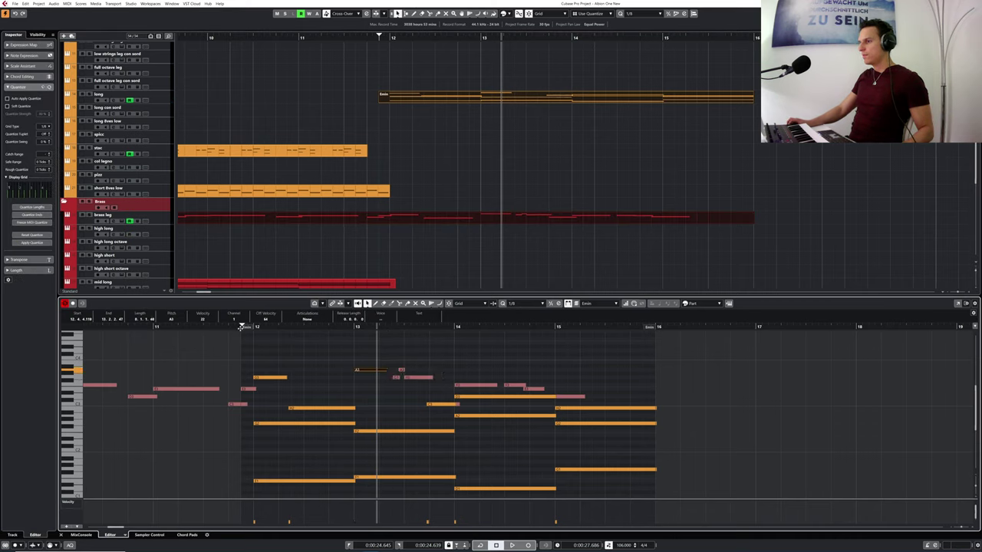
double_click(244, 327)
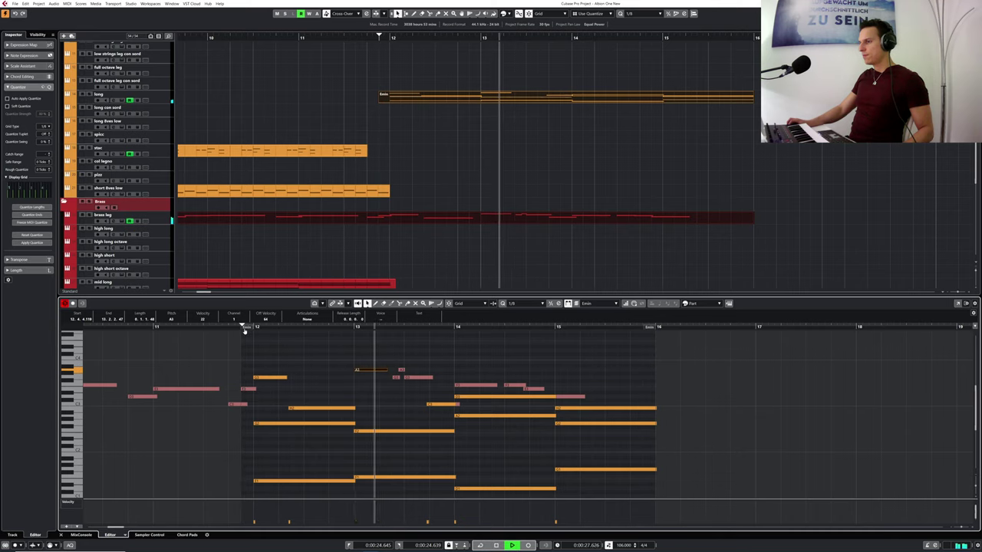
key(space)
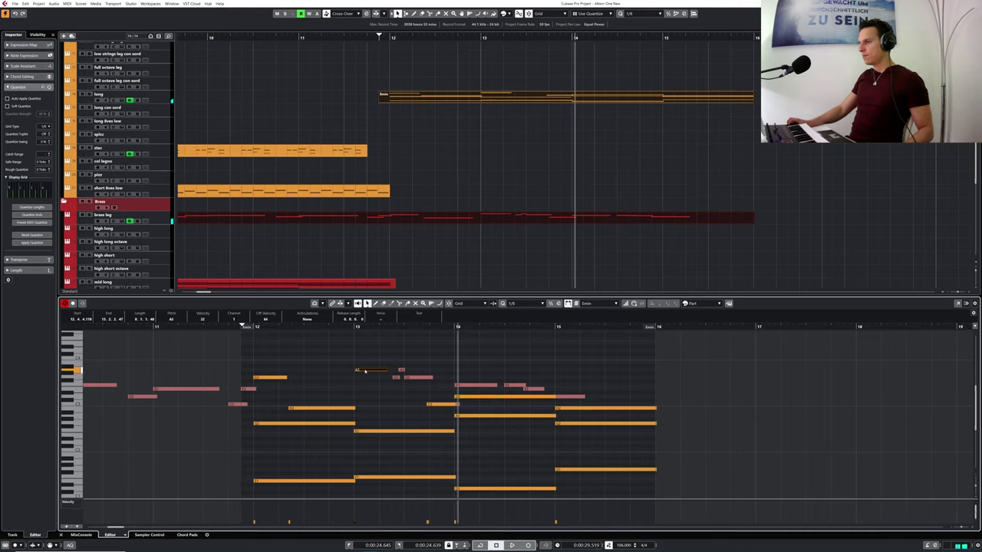
- In bar 13, copy the long strings' A3 as a G3 doubling the brass, adjust both notes' lengths to match it and play the passage
drag(369, 371, 419, 379)
click(336, 328)
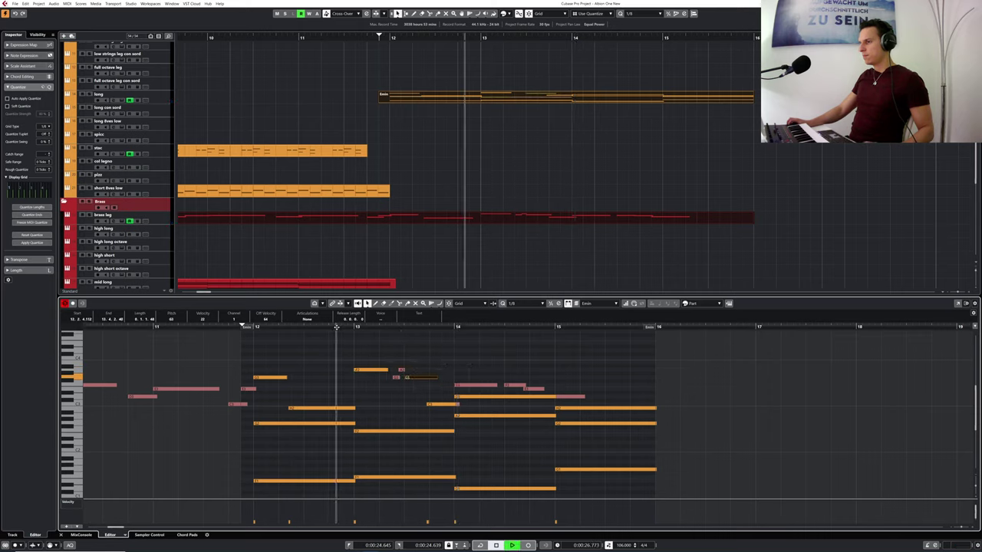
key(space)
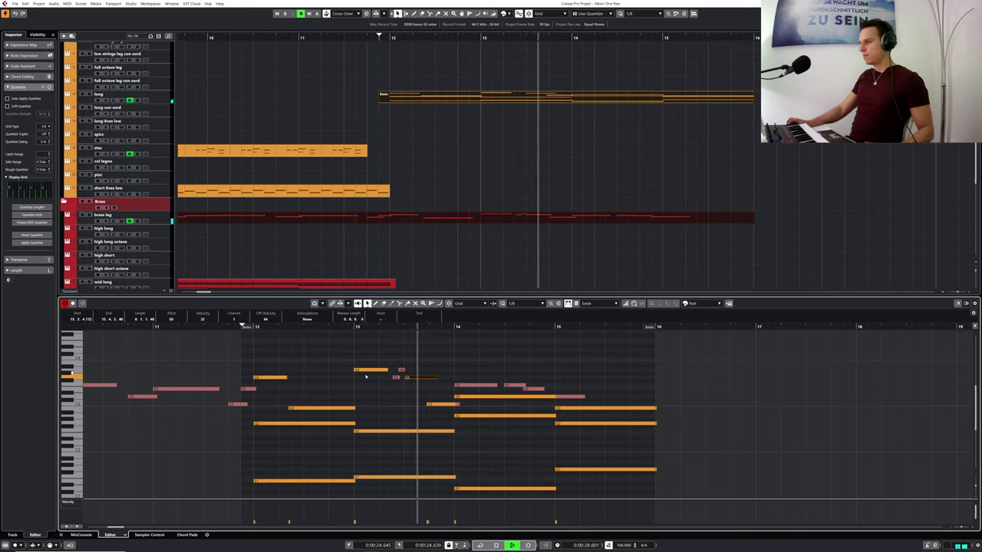
key(space)
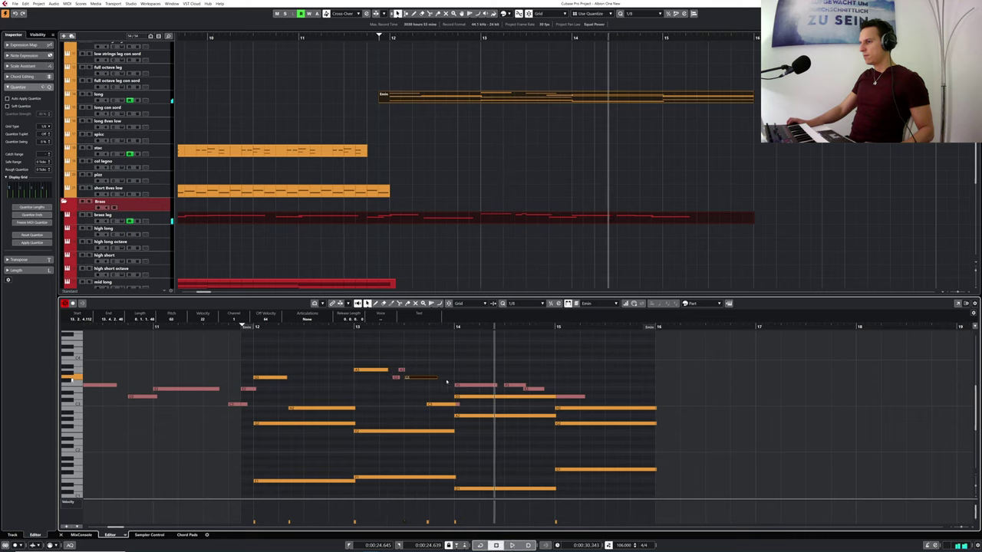
drag(436, 377, 391, 370)
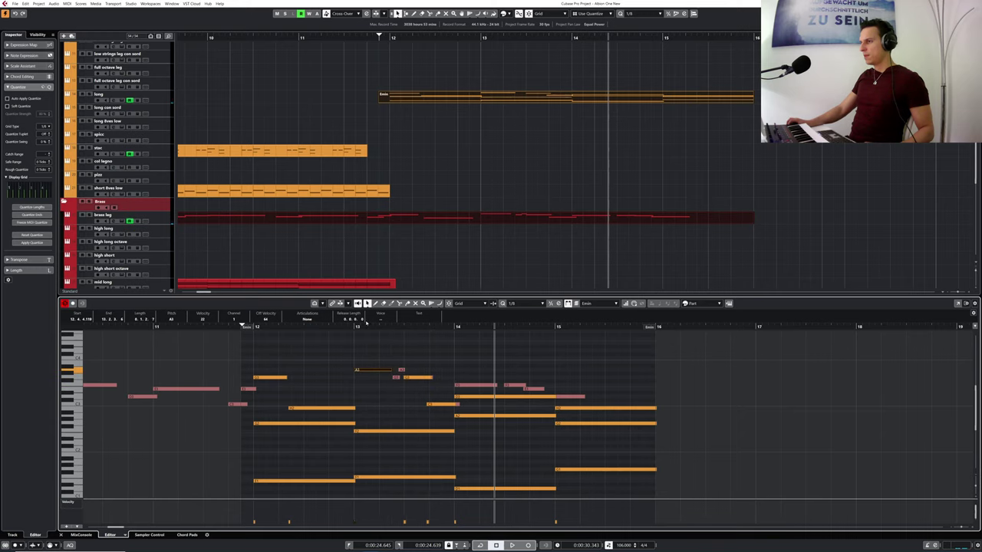
drag(480, 37, 466, 39)
key(space)
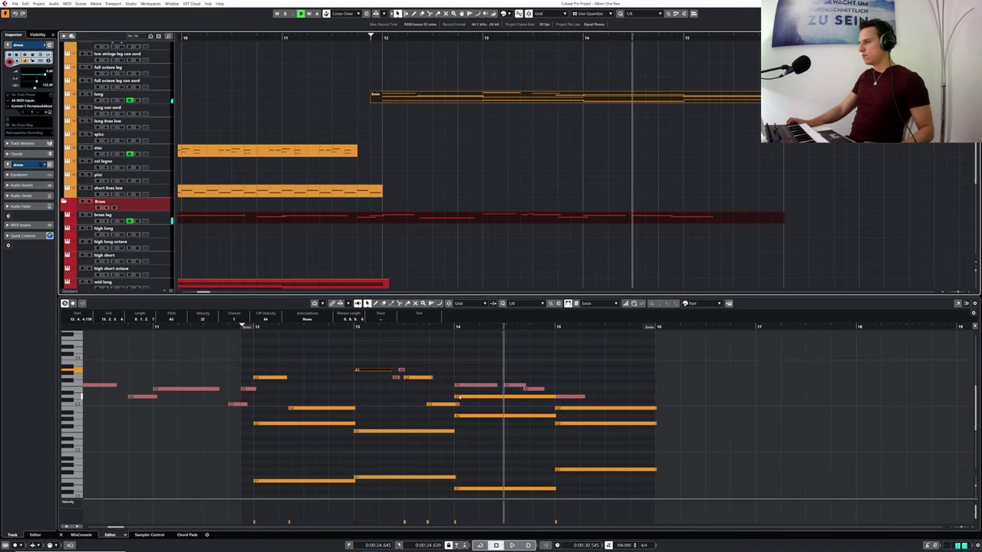
- In bar 14, double the brass F3 in the long strings, move the chord's D3 to late in the bar and play it
drag(461, 398, 461, 387)
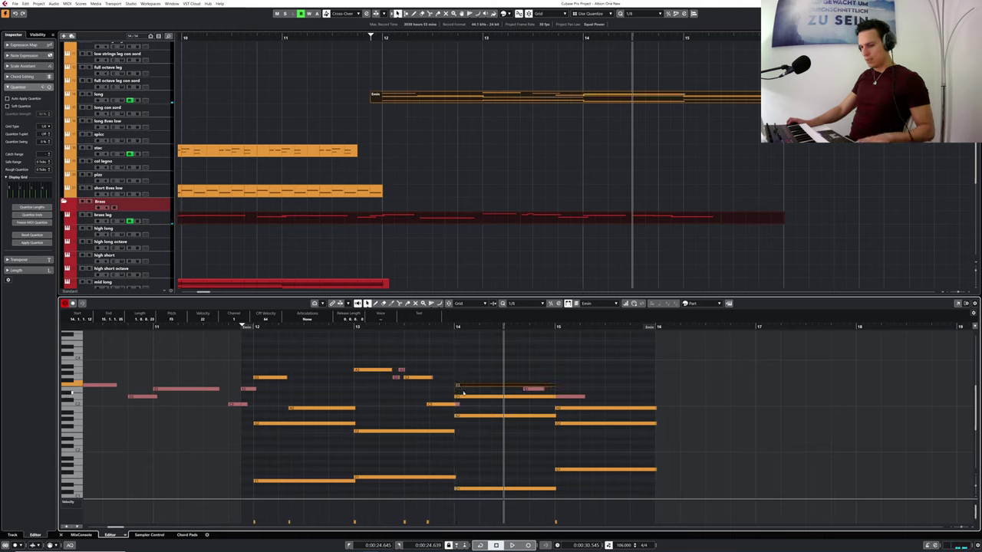
key(Delete)
drag(456, 397, 585, 397)
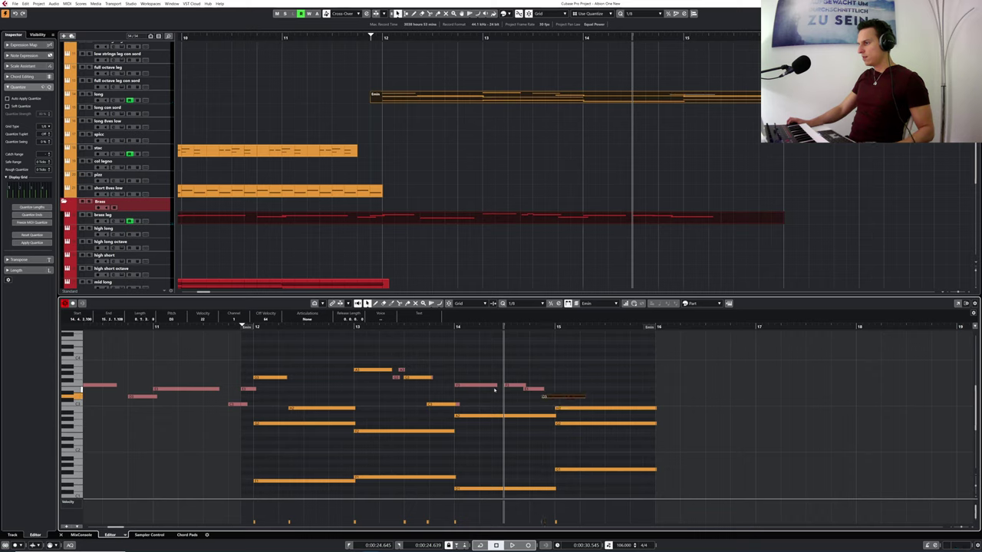
drag(555, 399, 454, 386)
drag(437, 327, 384, 328)
key(space)
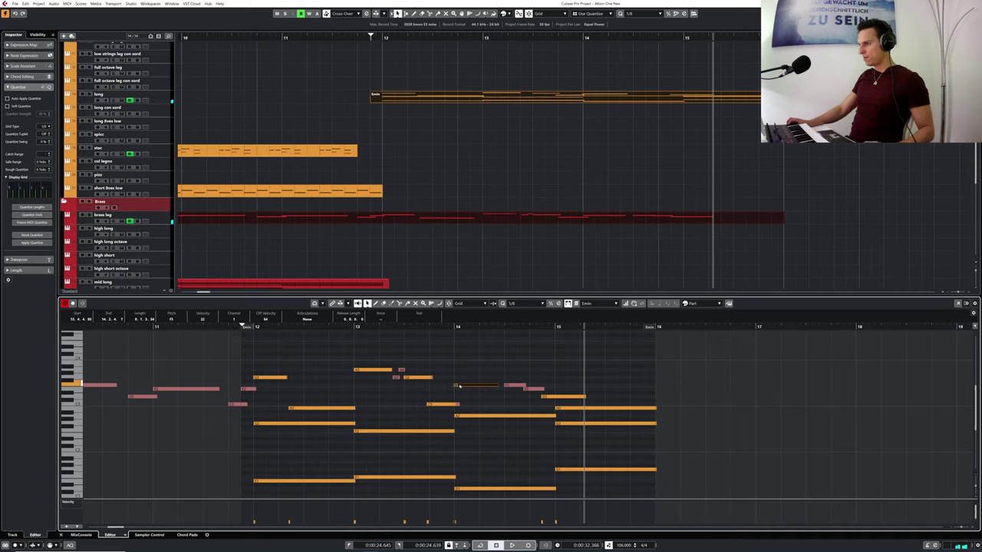
- Double the short brass F3 and E3 late in bar 14 in the long strings and play the result
drag(470, 387, 543, 393)
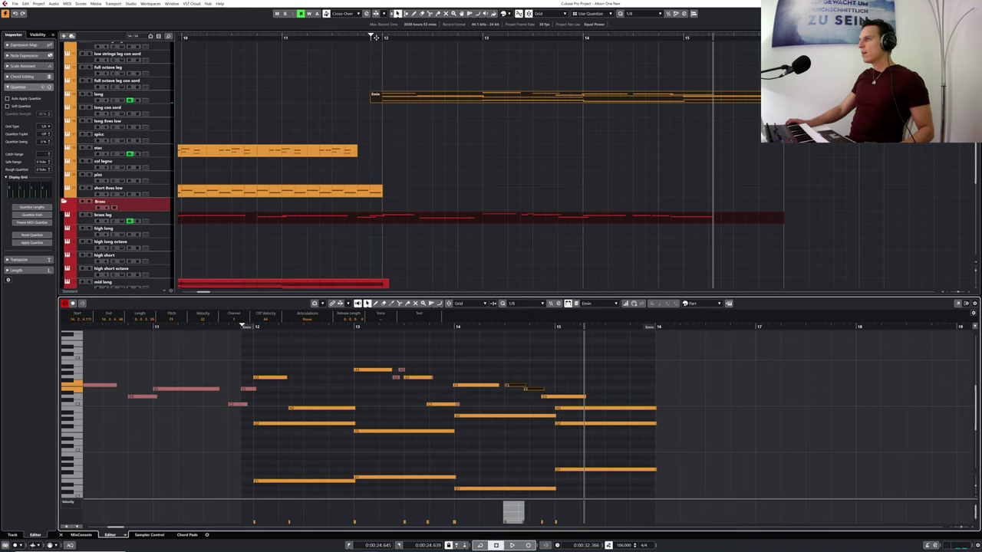
drag(361, 36, 362, 39)
key(space)
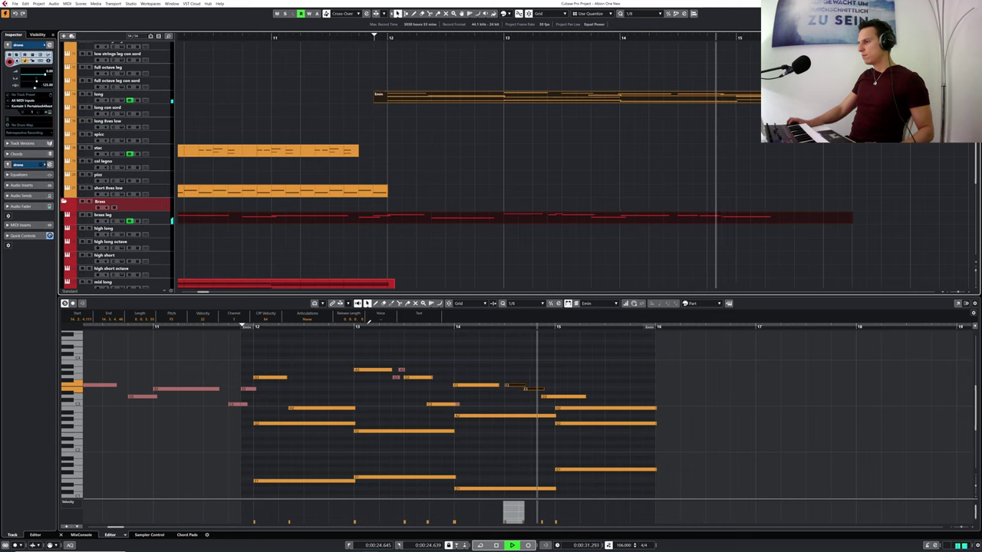
key(space)
- Lengthen the last D3 in both brass leg and long strings until late in bar 15, checking it by playback
click(564, 398)
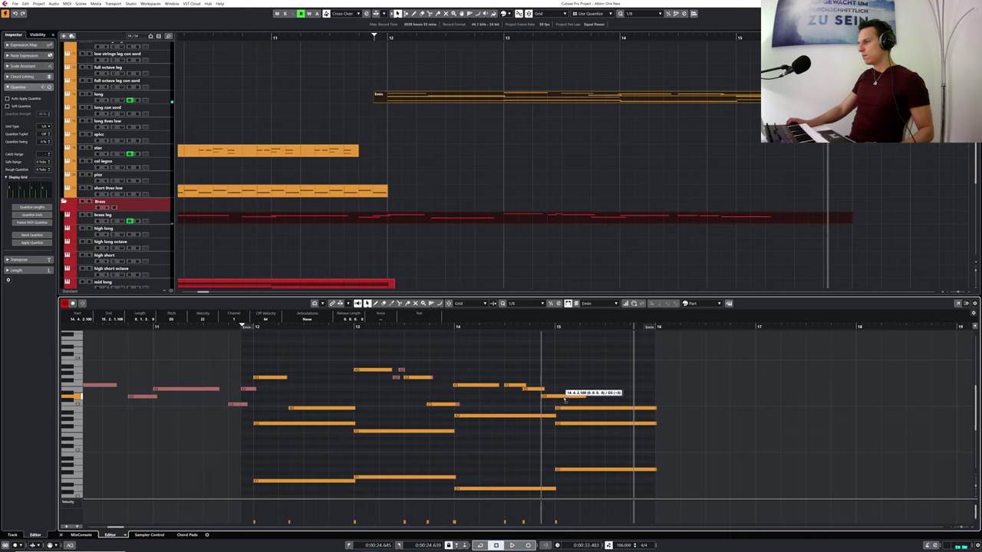
click(587, 396)
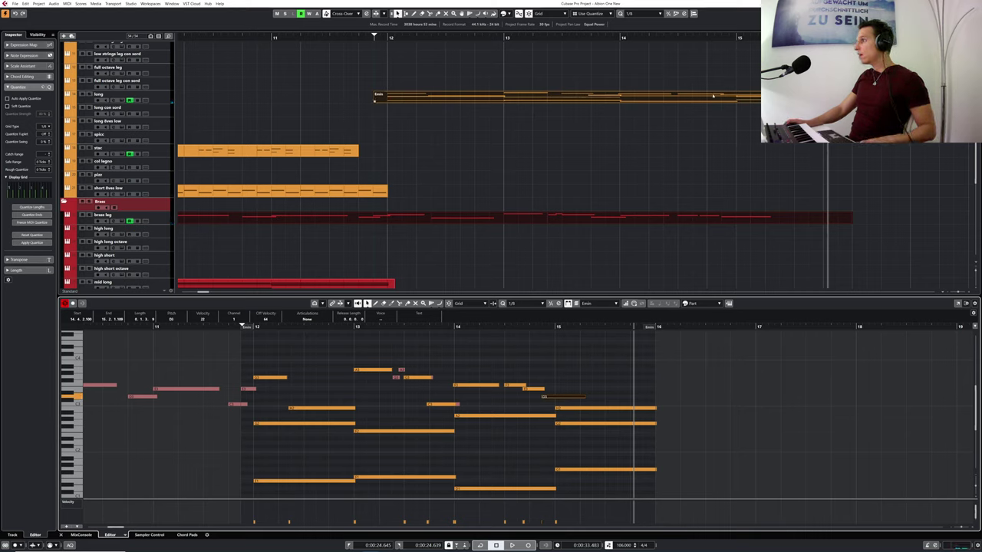
click(737, 215)
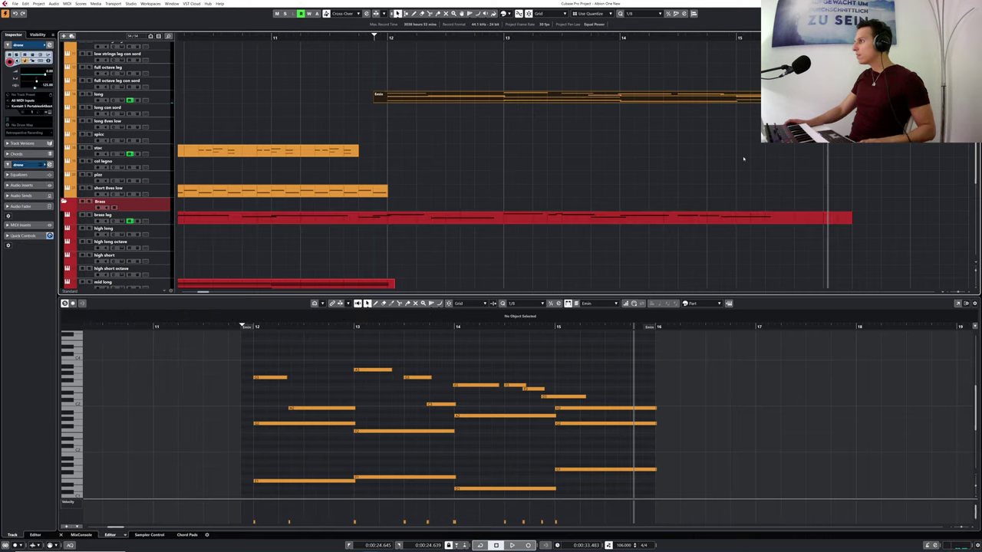
click(737, 218)
click(582, 397)
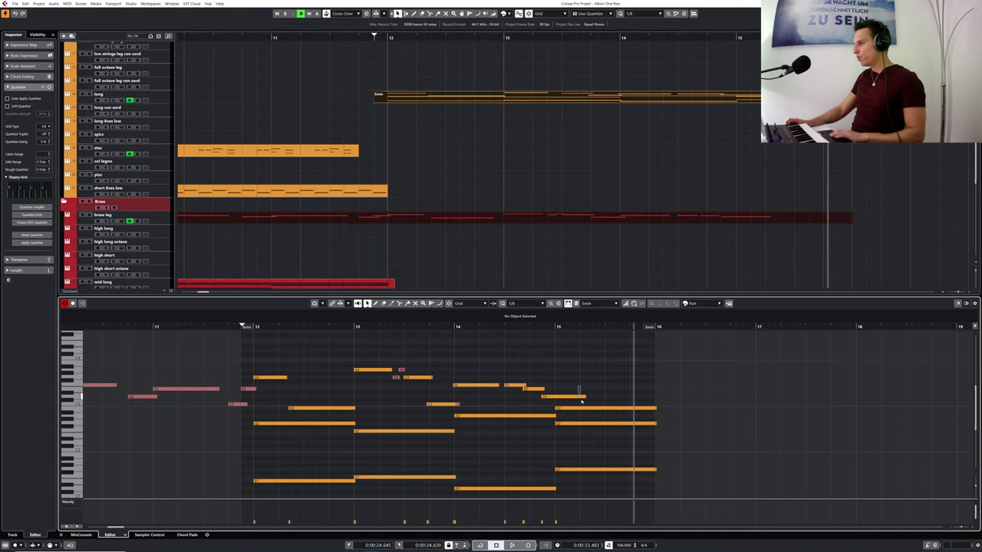
drag(584, 397, 630, 400)
click(493, 328)
key(space)
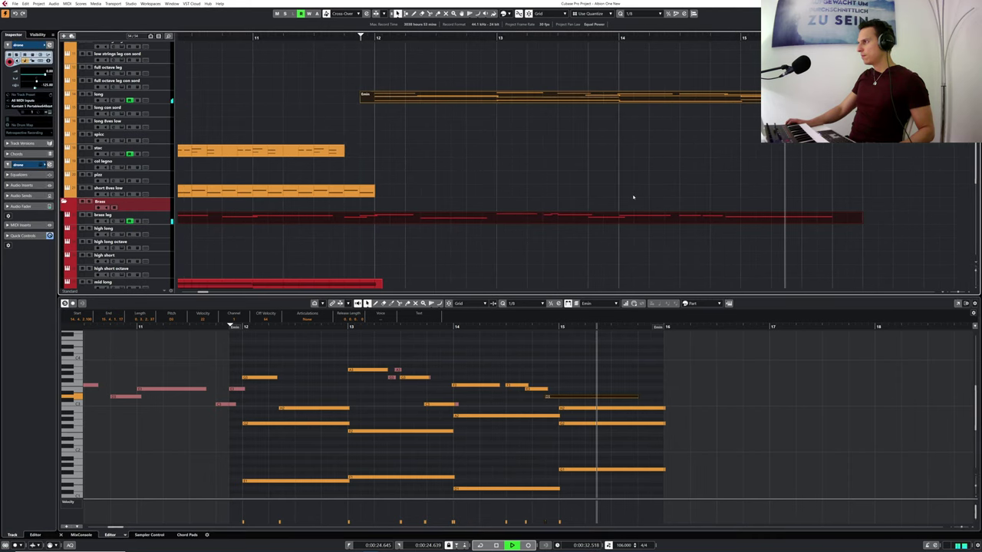
key(space)
drag(637, 398, 644, 397)
- Play the section from bar 12 within the full arrangement and reopen the long strings and brass leg notes
click(375, 43)
key(space)
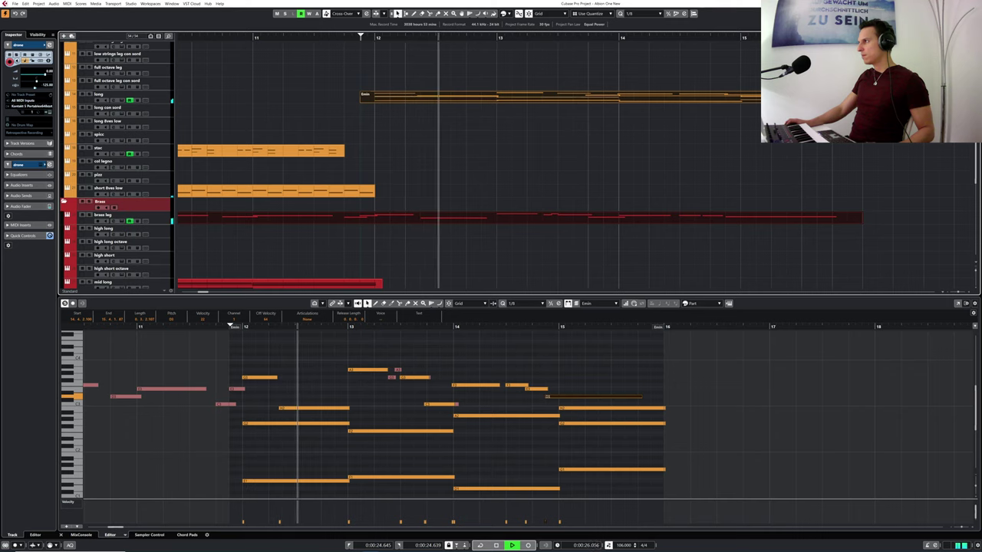
key(Return)
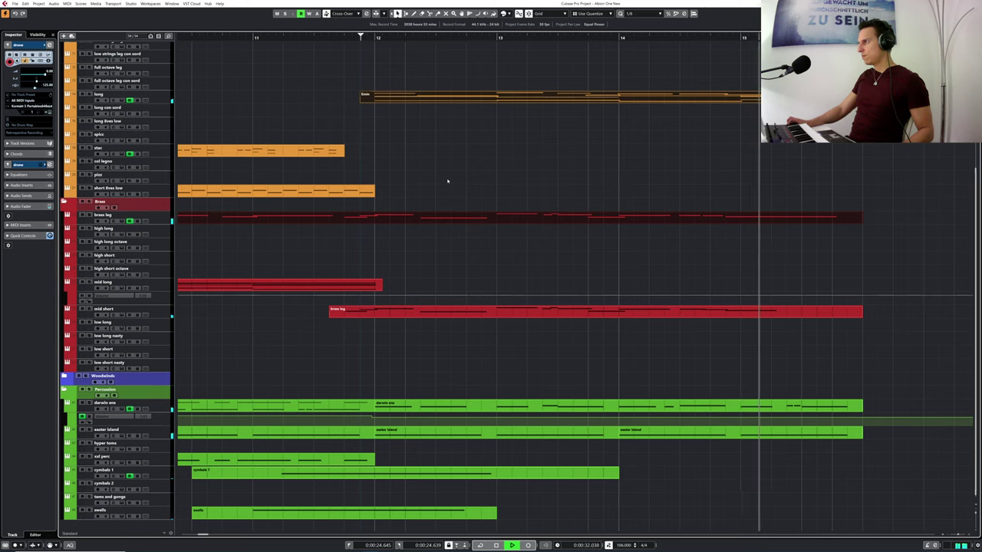
double_click(443, 99)
drag(251, 327, 255, 324)
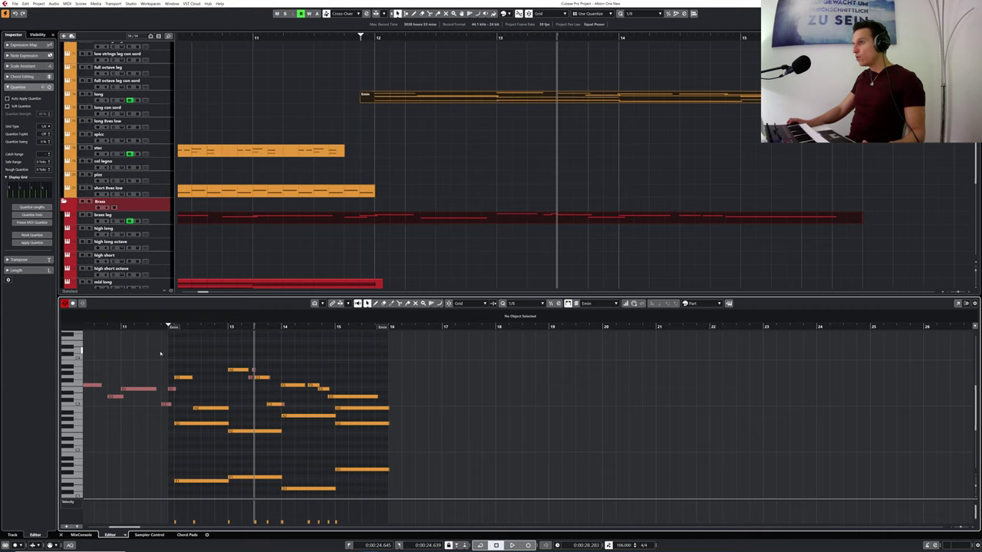
- Try moving all the long strings notes up in pitch together, and undo the move
drag(152, 351, 394, 490)
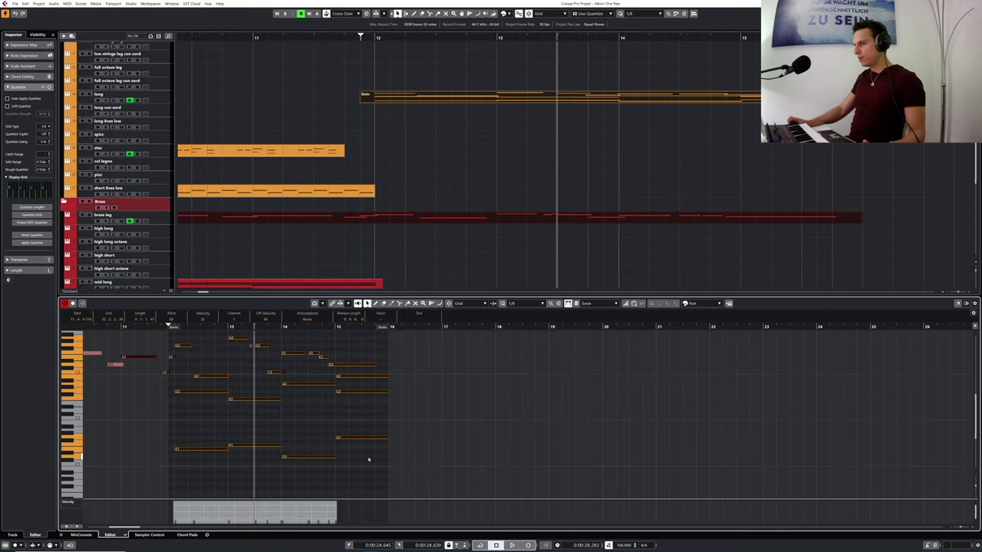
scroll(119, 388, up, 3)
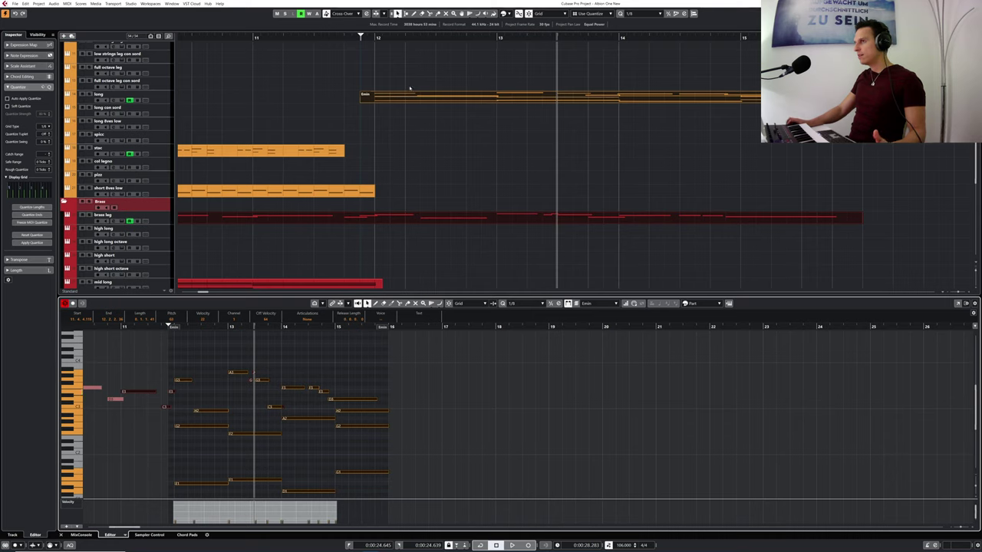
click(520, 360)
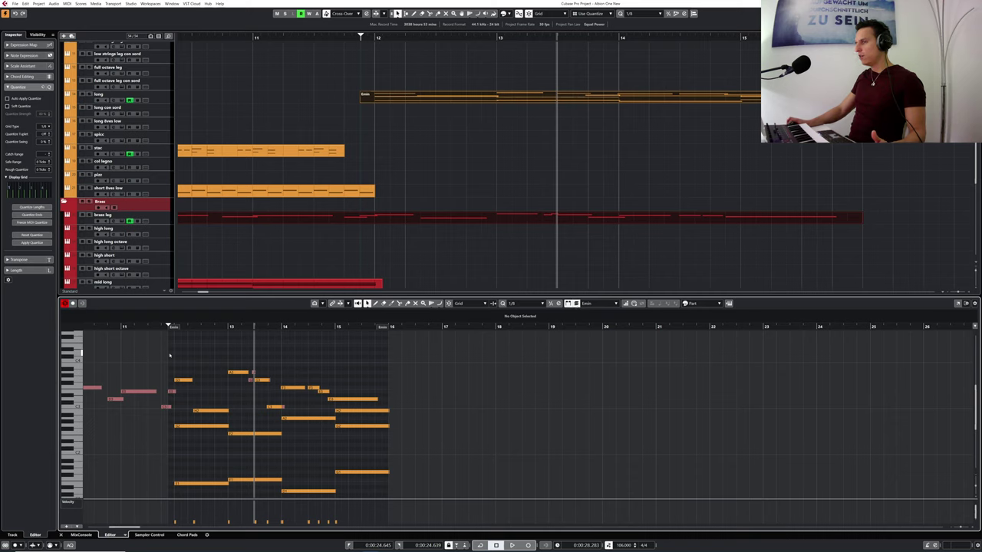
click(184, 381)
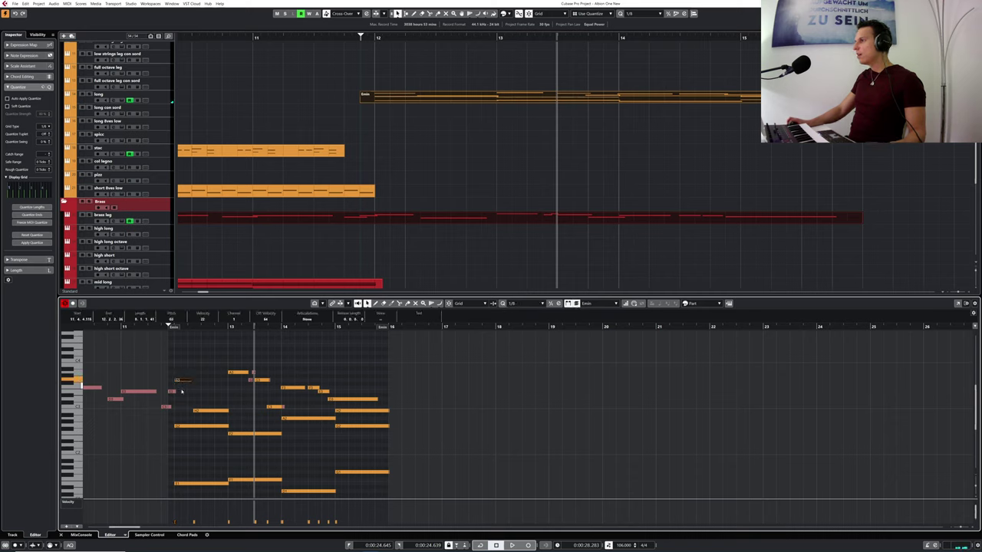
drag(167, 369, 391, 495)
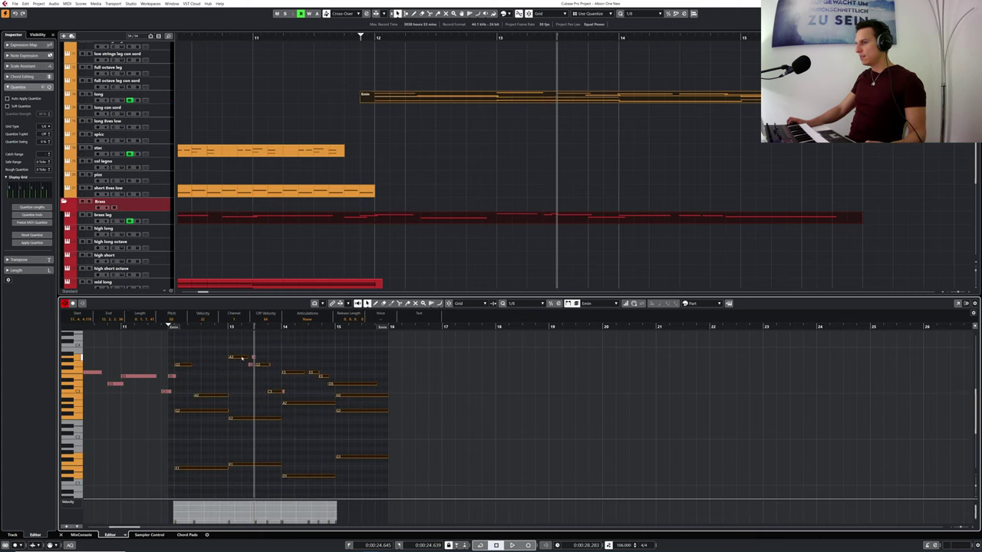
drag(240, 354, 248, 347)
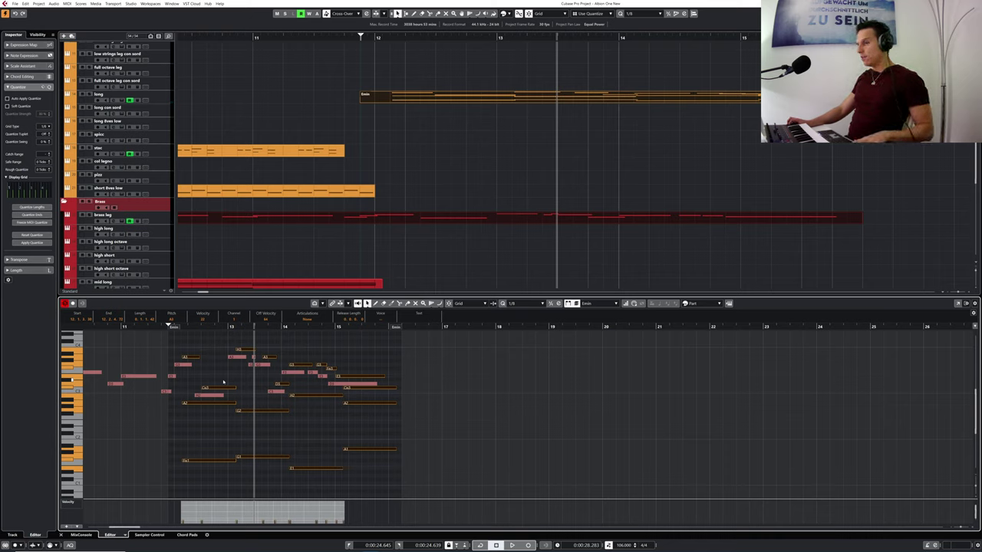
key(ctrl+z)
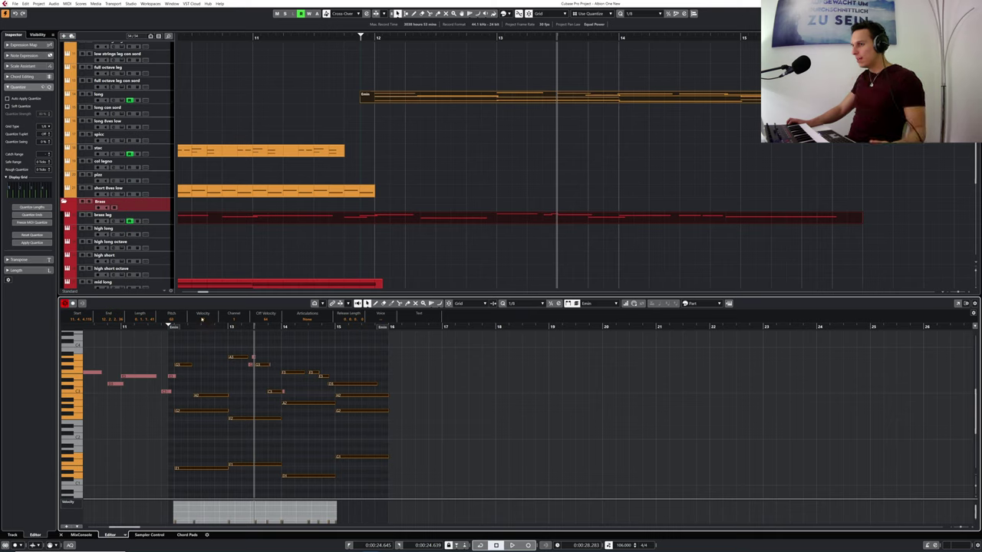
- Examine the long strings' bass and upper notes, play the section through to bar 16 and return to the full arrangement
drag(185, 450, 390, 492)
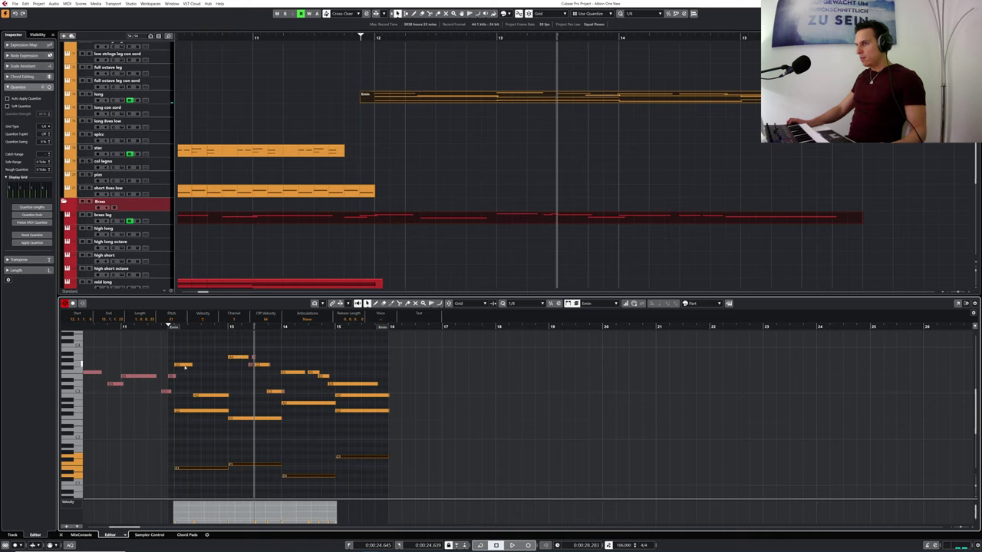
click(183, 365)
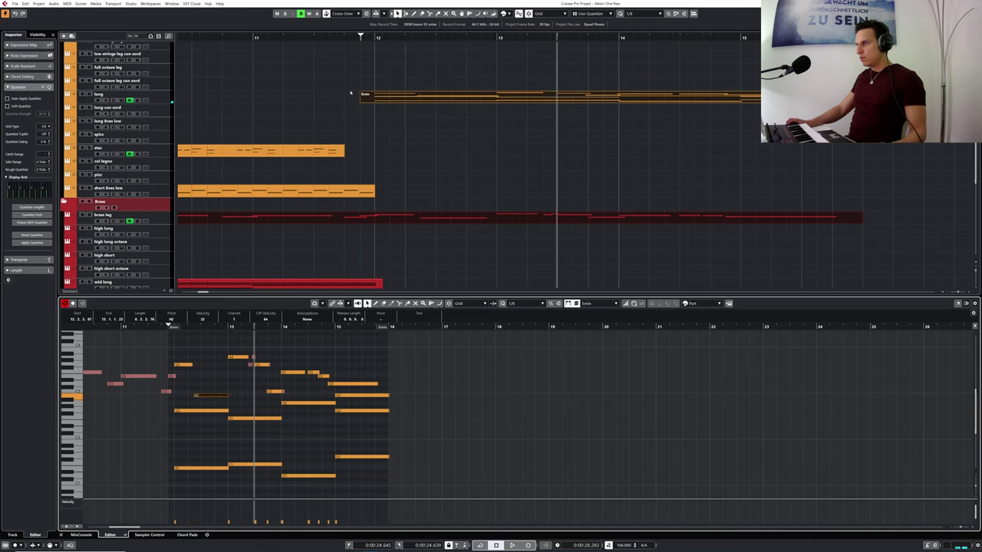
drag(328, 38, 308, 36)
key(space)
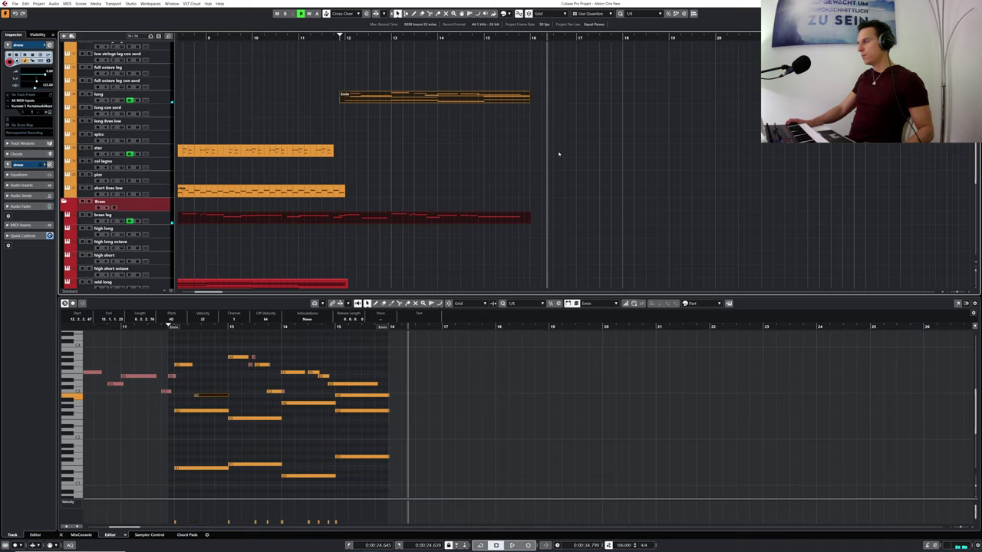
scroll(558, 154, down, 8)
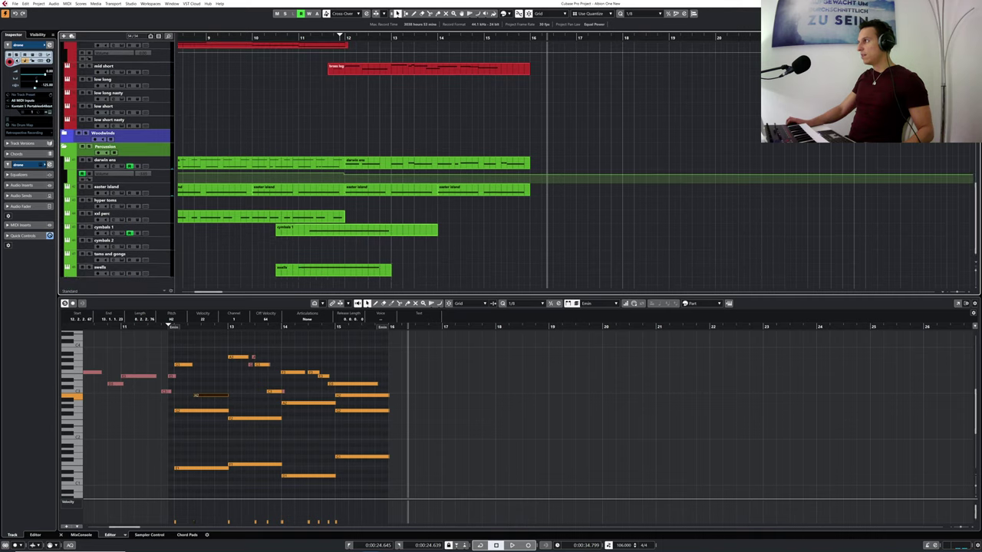
key(Return)
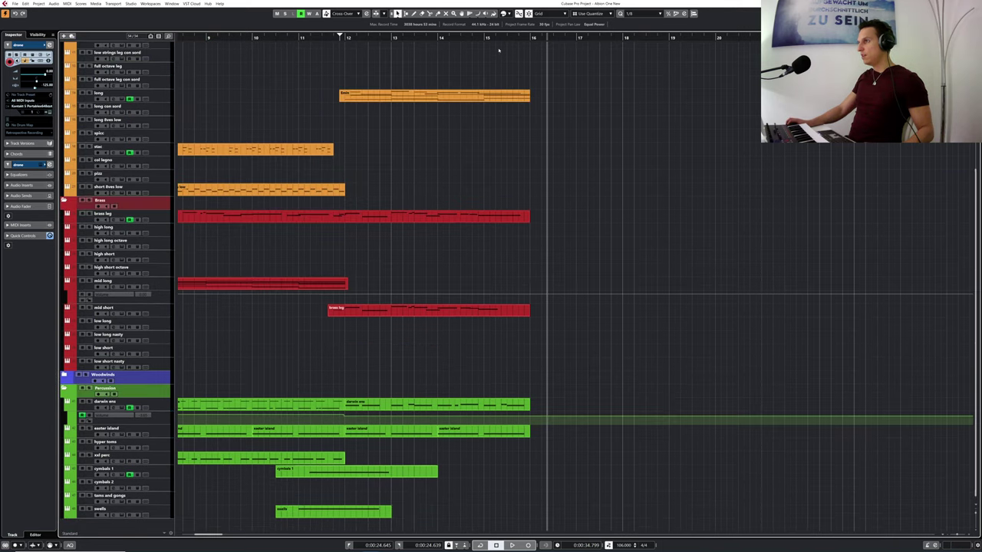
- Set the playback position to bar 15, arm hyper toms and open its Kontakt instrument with the on-screen keyboard shifted to its coloured key range
click(487, 38)
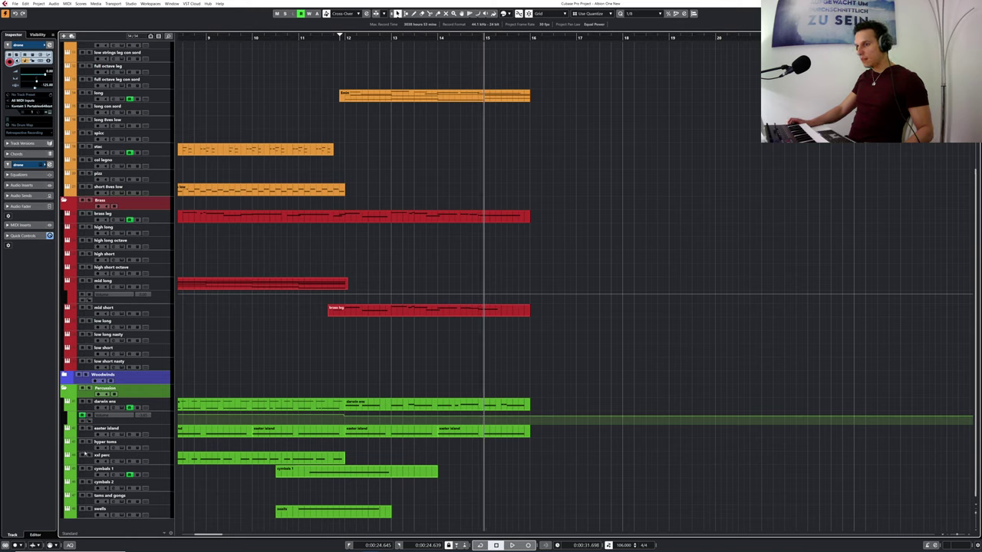
click(90, 449)
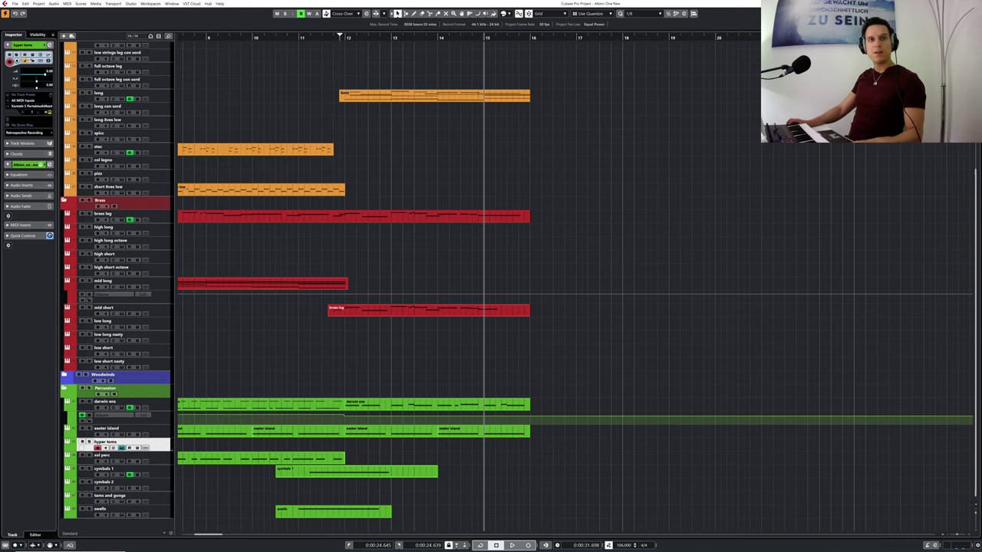
drag(389, 125, 596, 58)
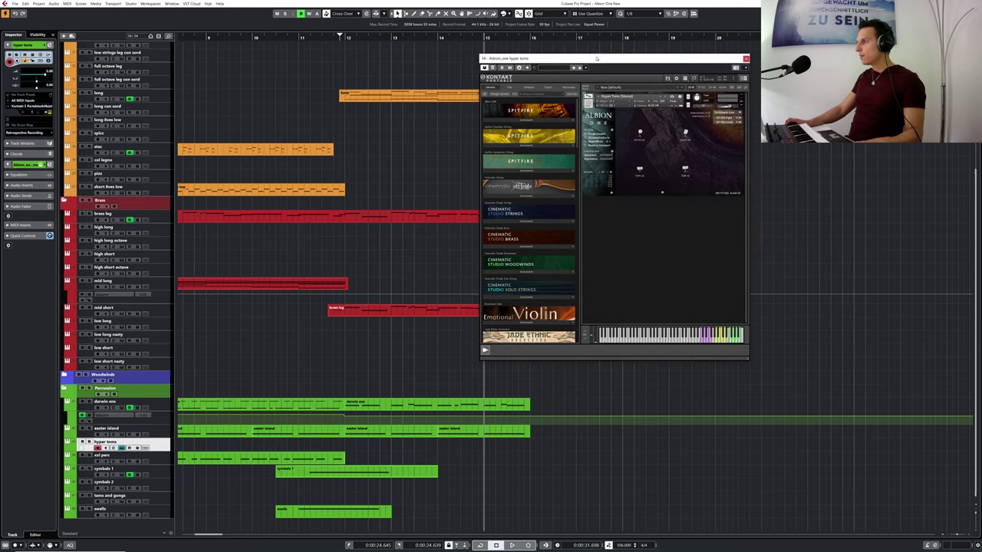
click(585, 332)
click(586, 333)
click(586, 333)
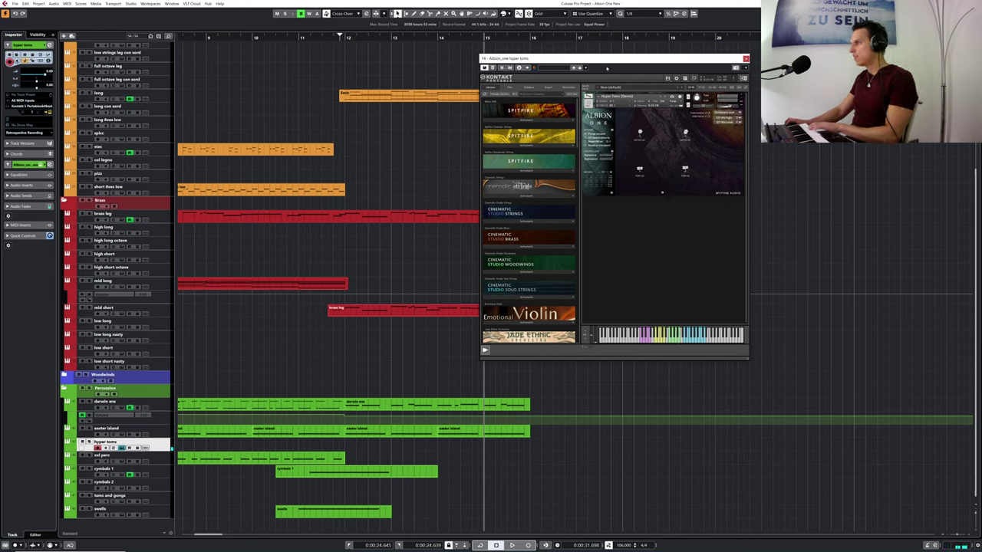
drag(615, 59, 741, 44)
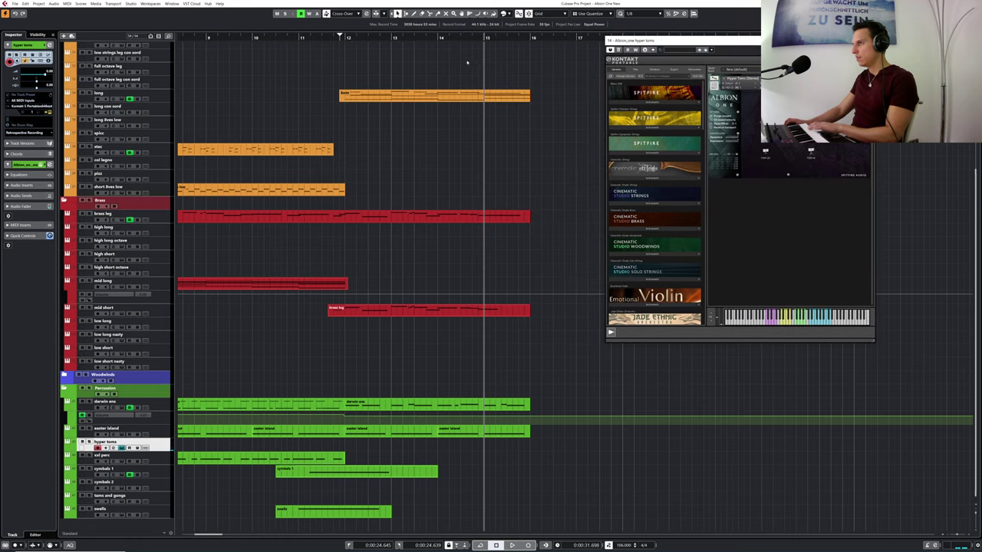
- Play the arrangement from the middle of bar 12, perform a hyper toms fill and insert it through retrospective recording
drag(438, 38, 375, 43)
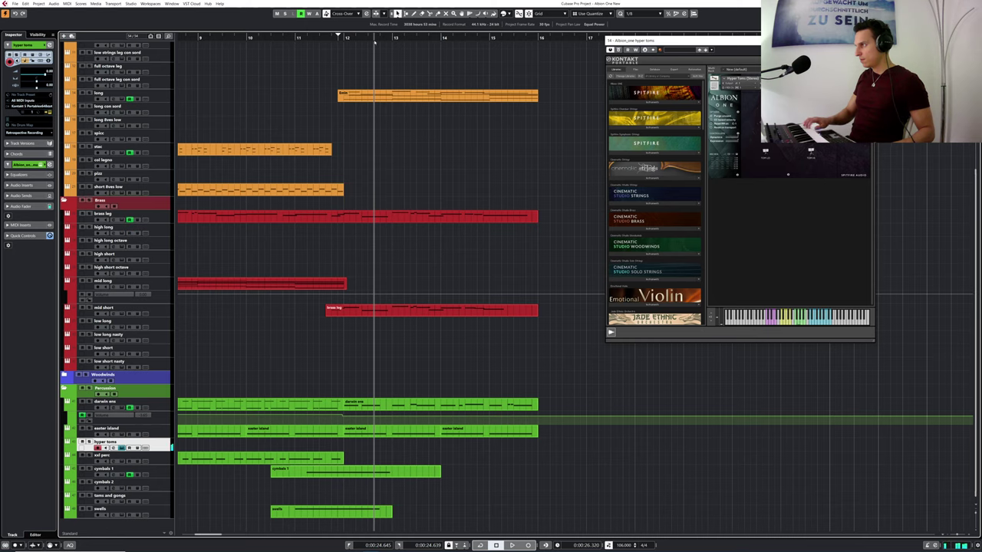
key(space)
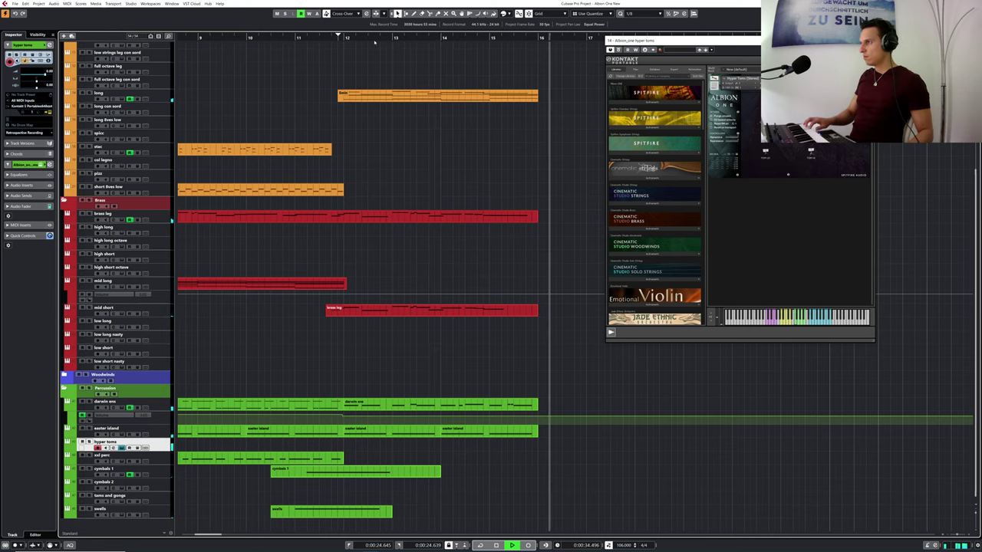
key(space)
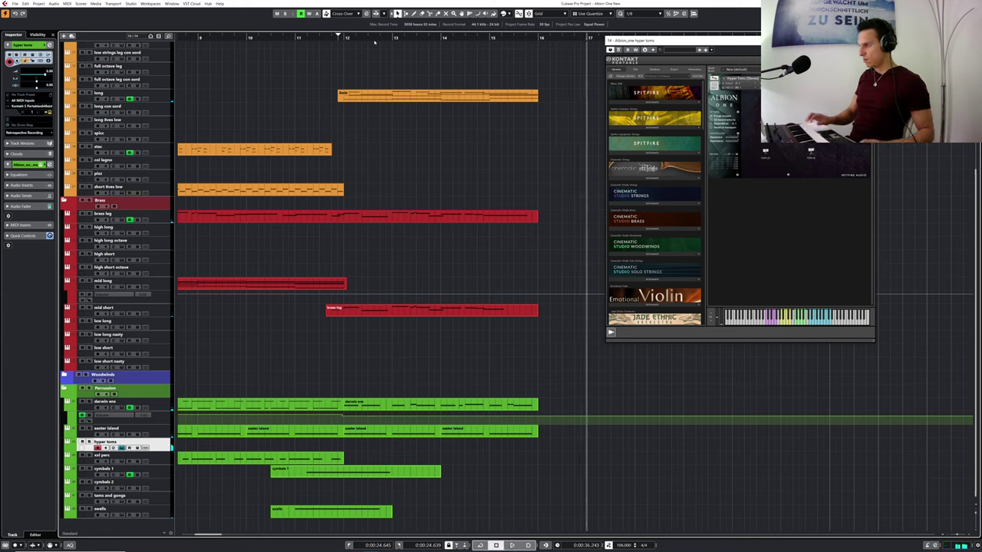
key(shift+KP_Multiply)
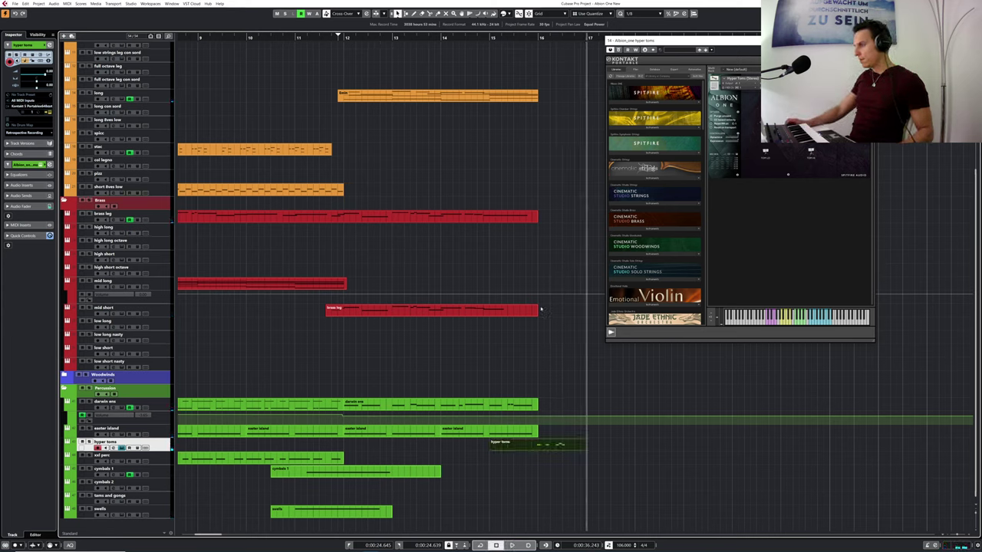
- Play the recorded hyper toms fill within the arrangement from just after bar 14
drag(484, 40, 454, 39)
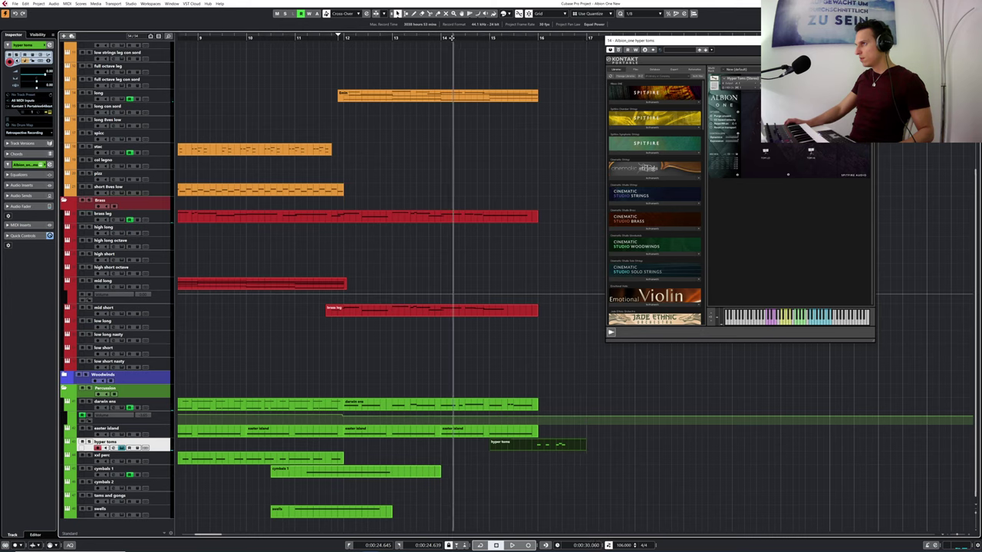
key(space)
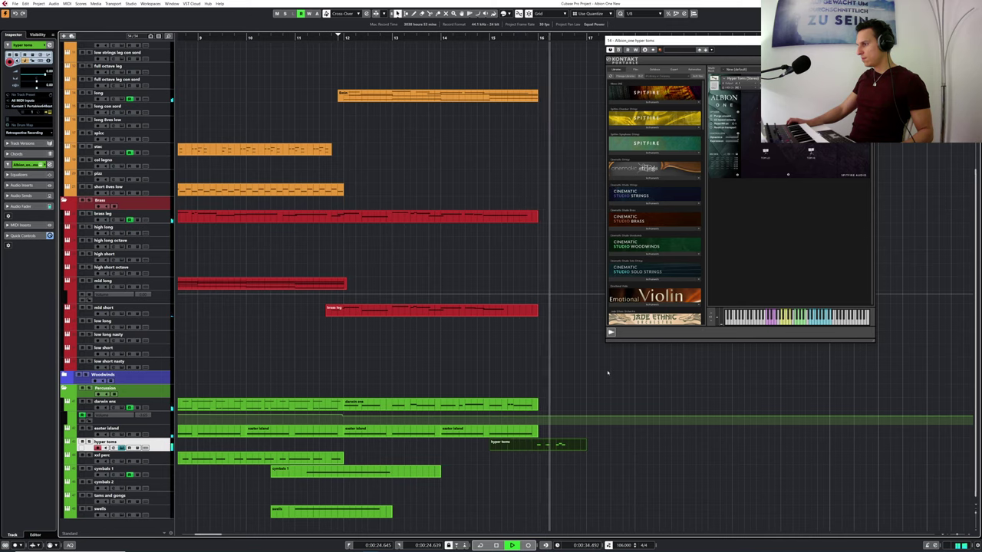
key(space)
- Open the hyper toms part, select all the notes of the fill in bar 16 and quantize them to 1/16
double_click(553, 449)
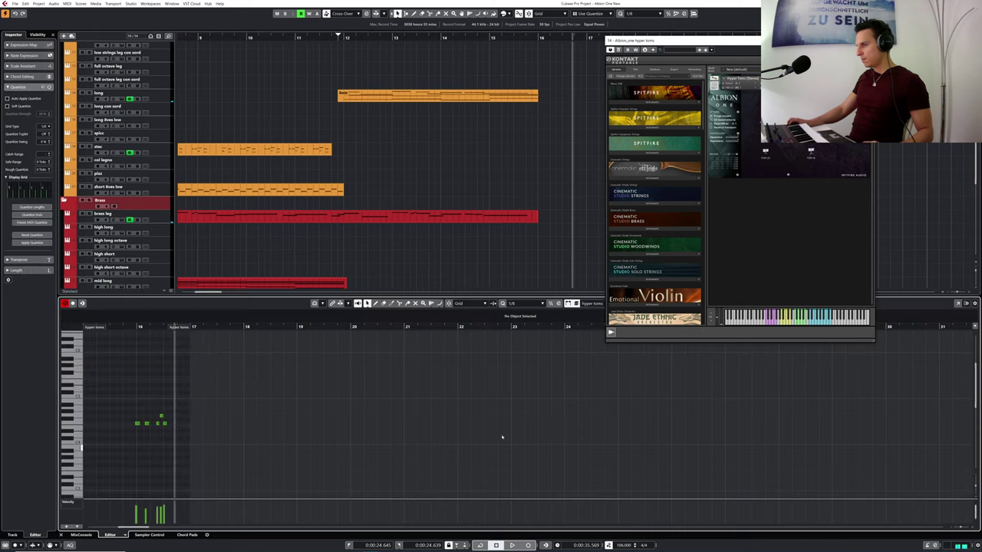
click(125, 327)
key(h)
key(h)
key(h)
drag(163, 394, 371, 448)
drag(195, 426, 198, 426)
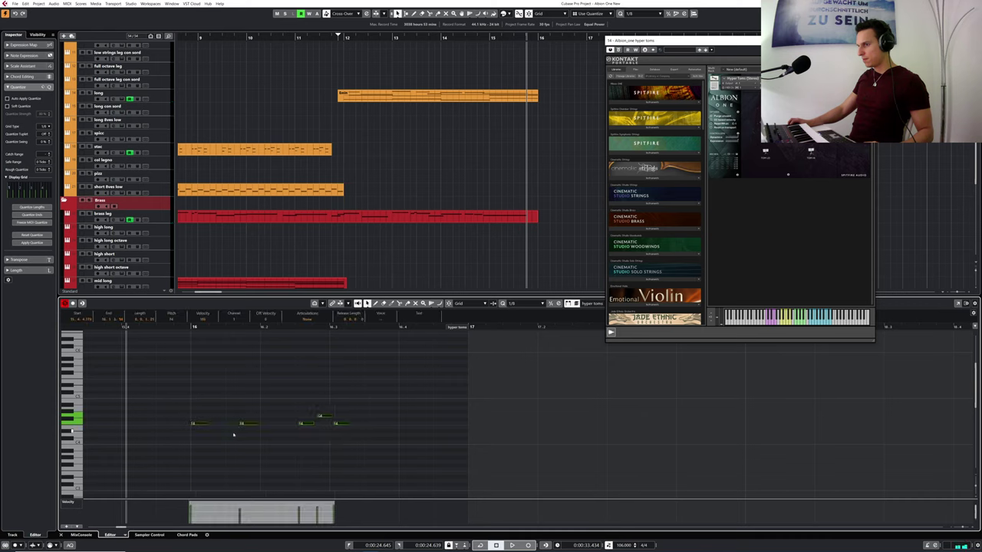
click(527, 303)
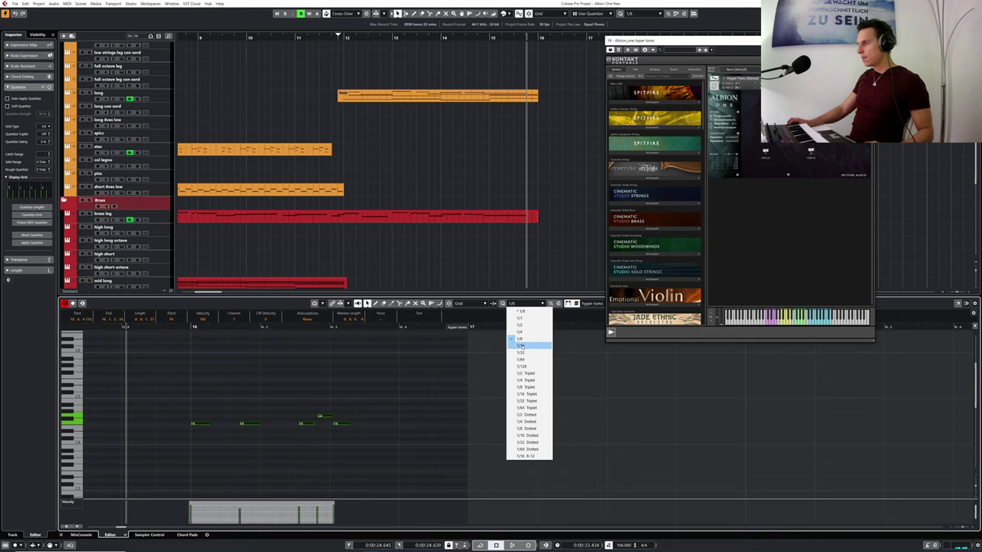
click(528, 346)
key(q)
click(366, 415)
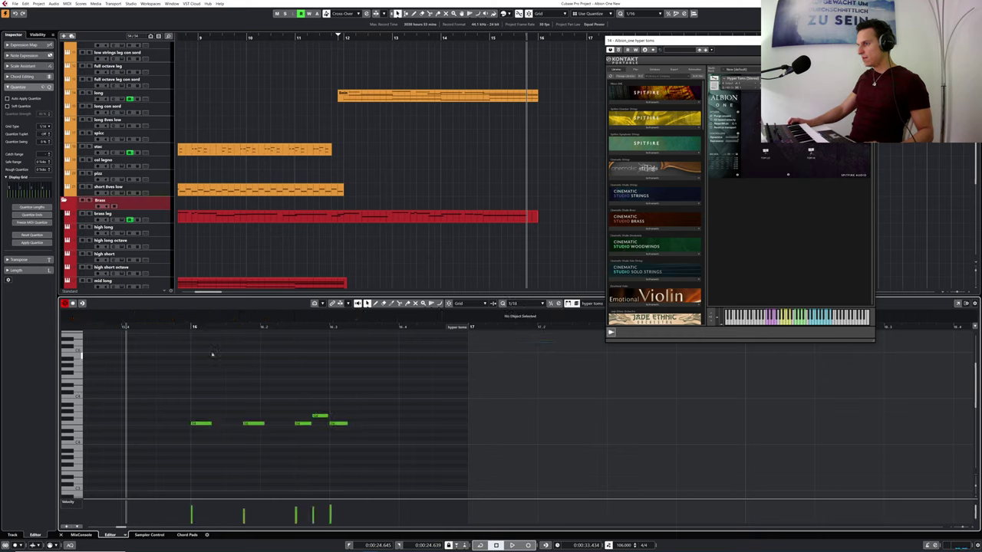
- Play the quantized hyper toms fill, select its first note and return to the arrangement
key(space)
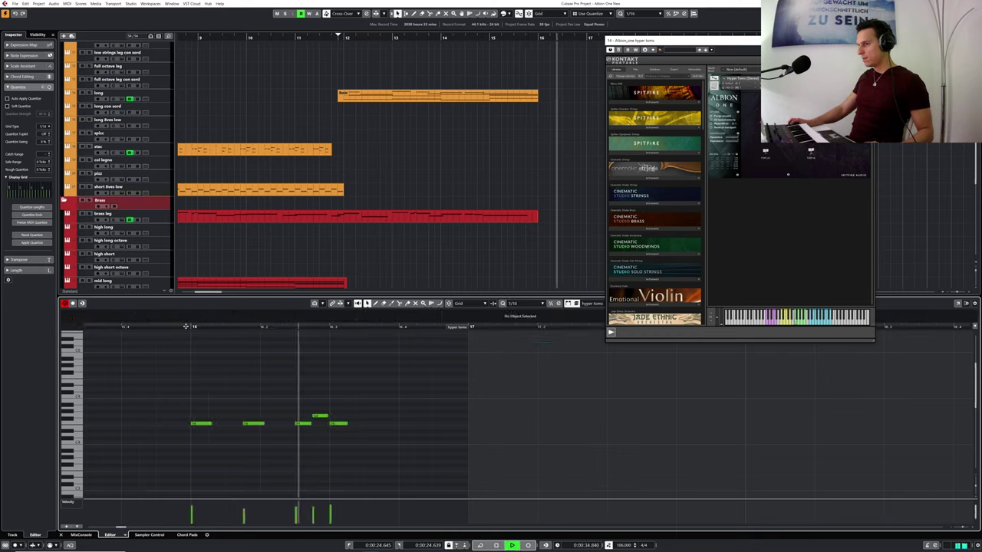
key(space)
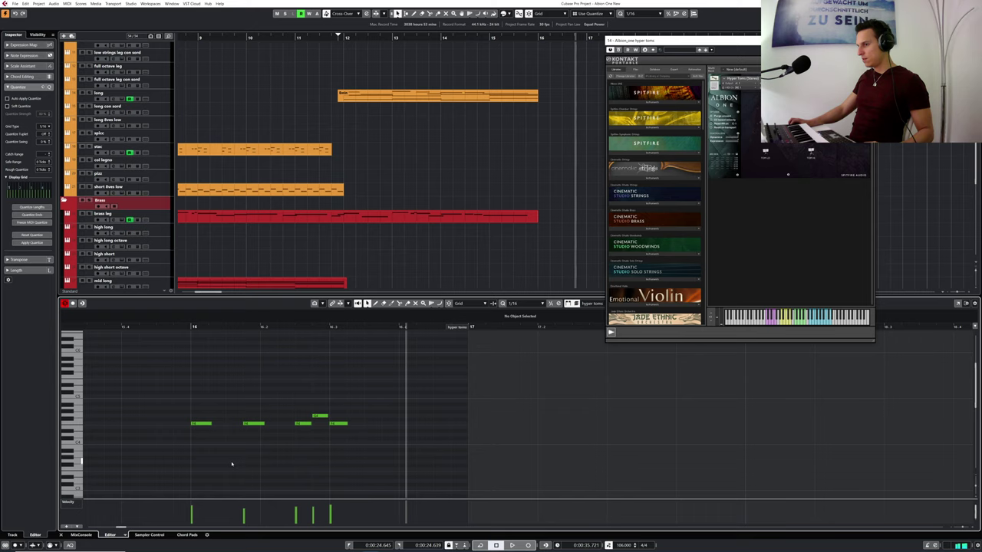
click(197, 424)
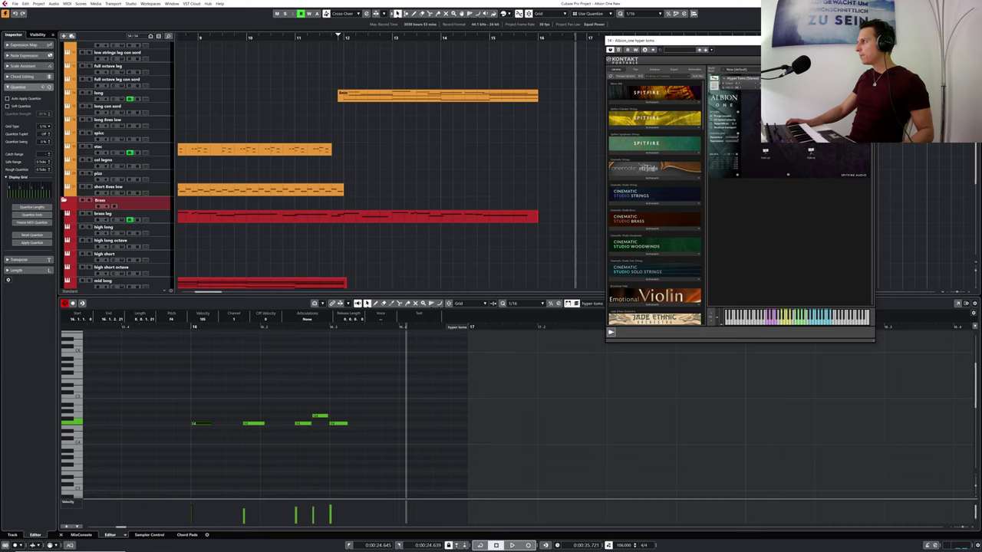
key(Return)
- Play the full arrangement from the middle of bar 11 through the hyper toms fill in bar 16
key(g)
key(g)
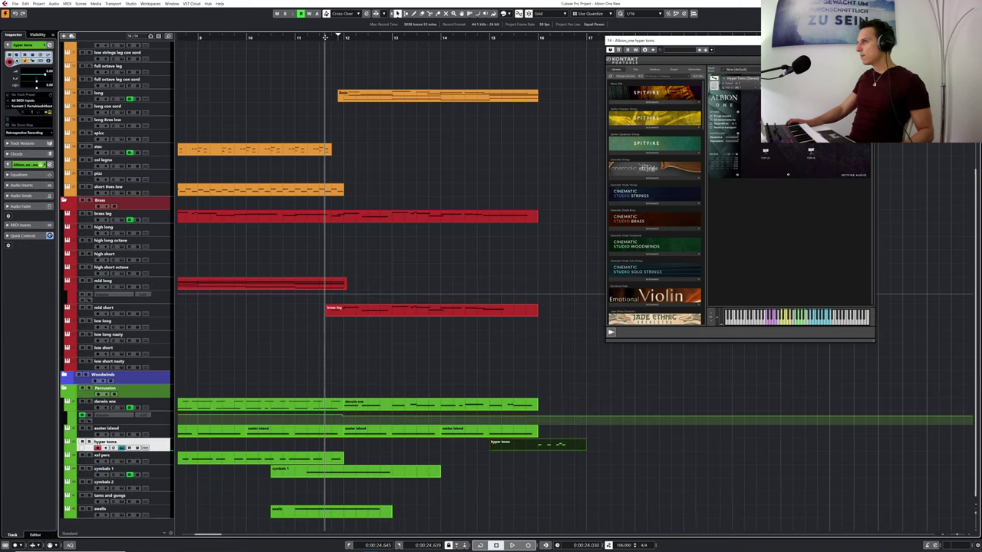
key(space)
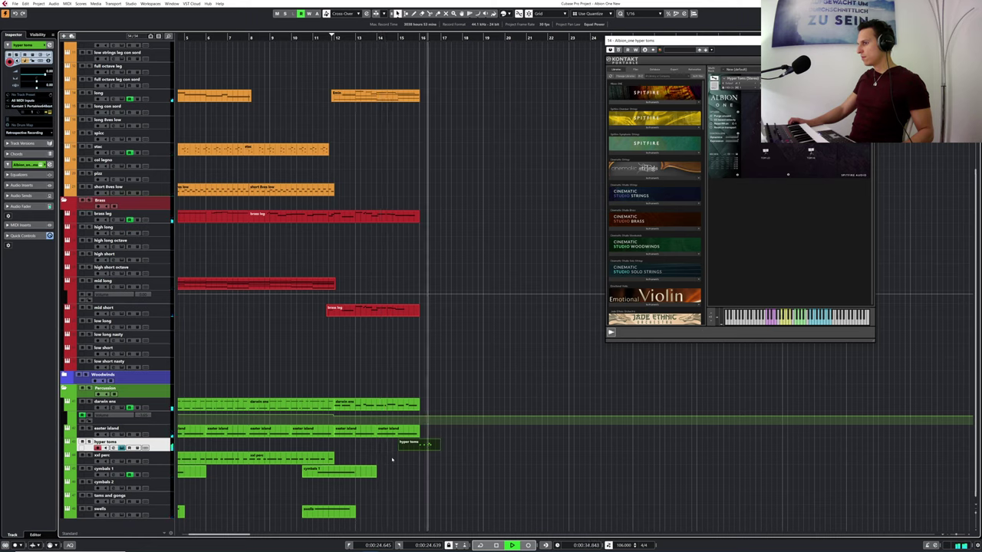
key(space)
- Examine the first note of the hyper toms fill, close its Kontakt window and return to the arrangement
double_click(420, 446)
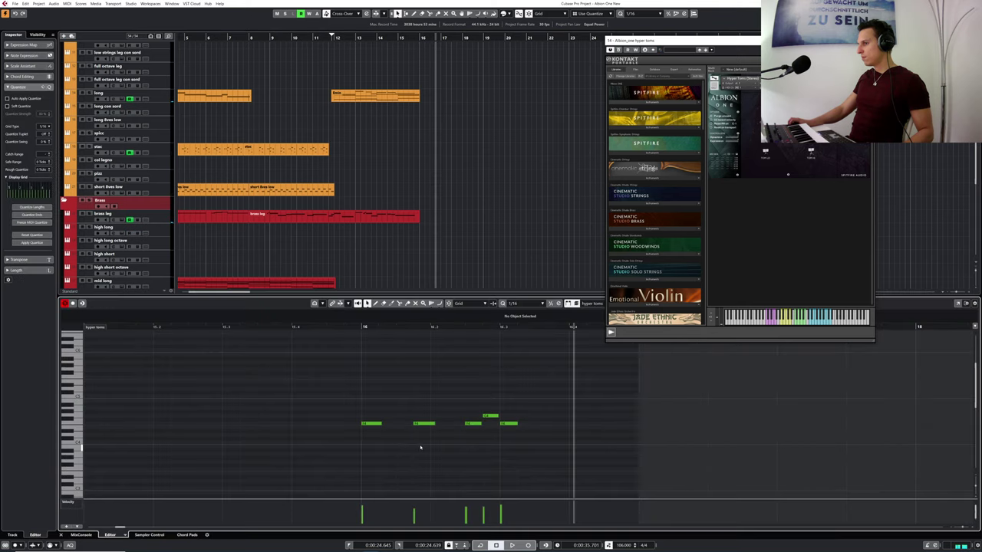
click(366, 424)
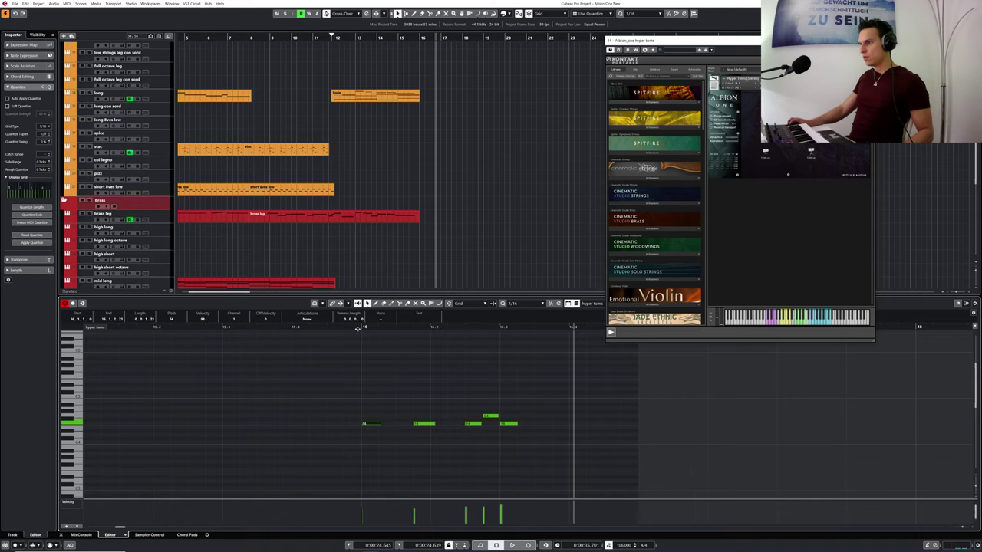
key(space)
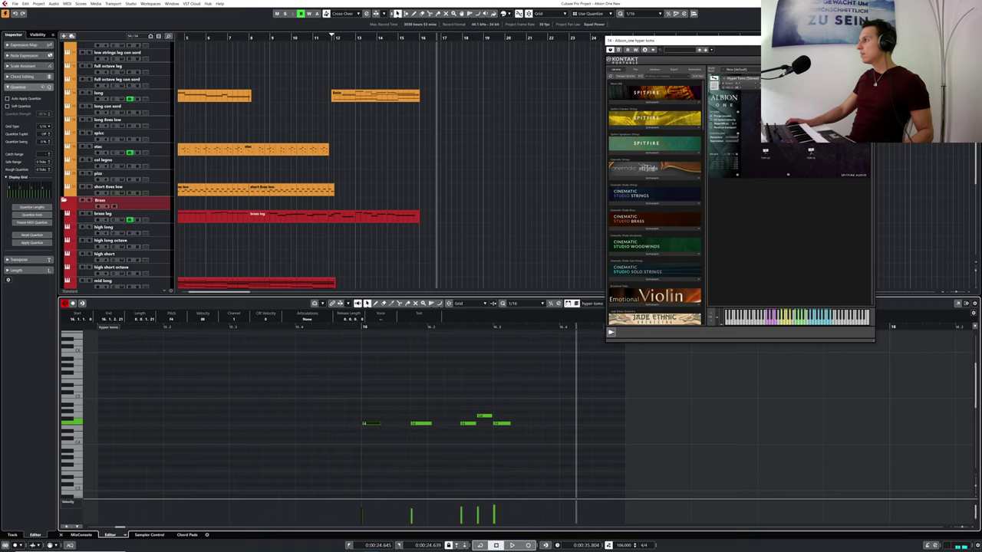
click(867, 41)
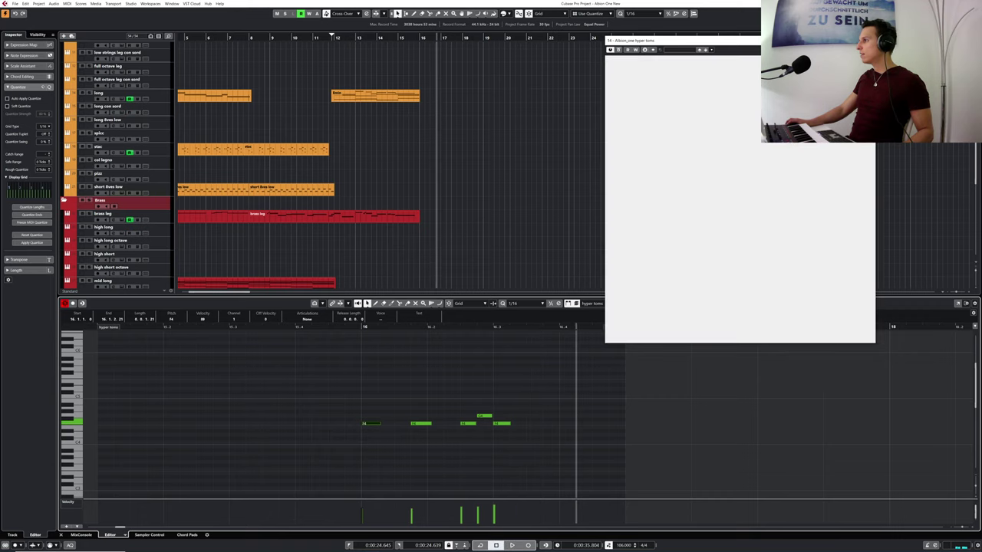
key(Return)
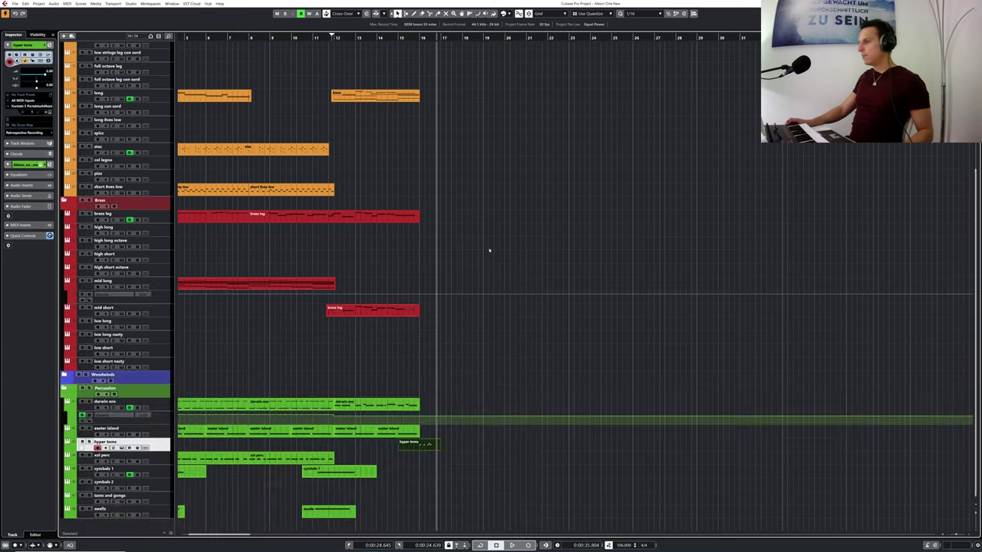
- Trim the hyper toms part closely around its notes and hide the automation lane of darwin ens
drag(400, 450, 431, 453)
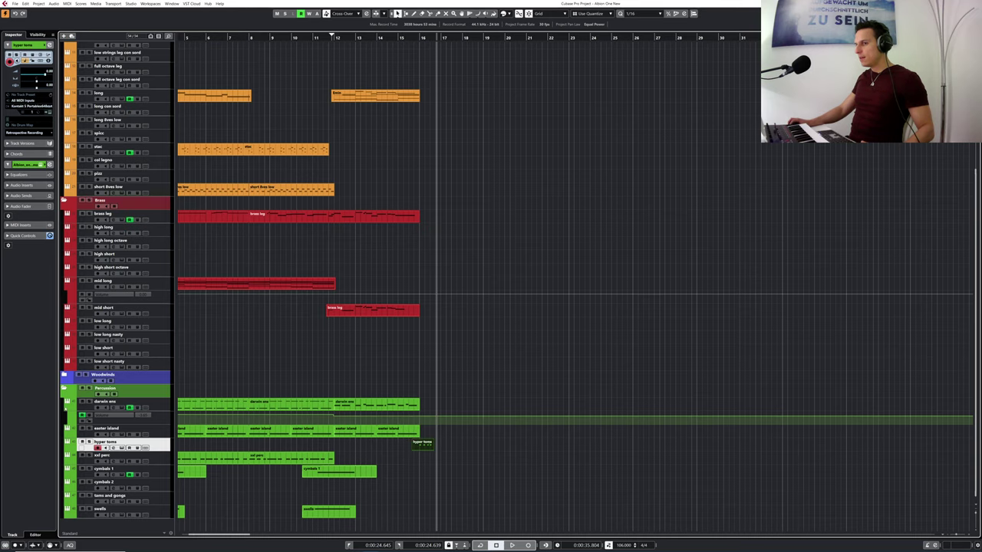
click(66, 409)
click(256, 448)
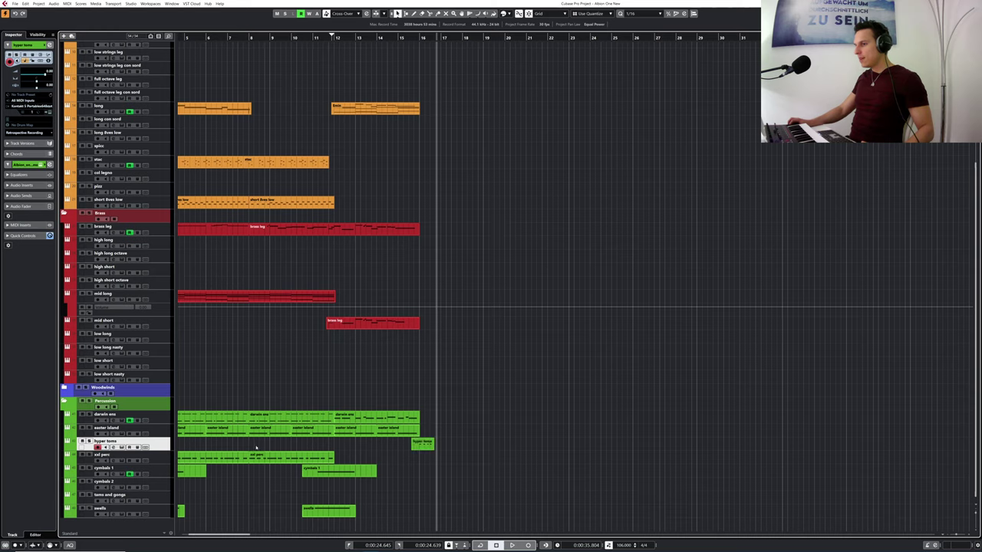
- Copy the cymbals 1 and swells parts that start in bar 10 so the copies begin at beat 3 of bar 15
drag(285, 468, 378, 517)
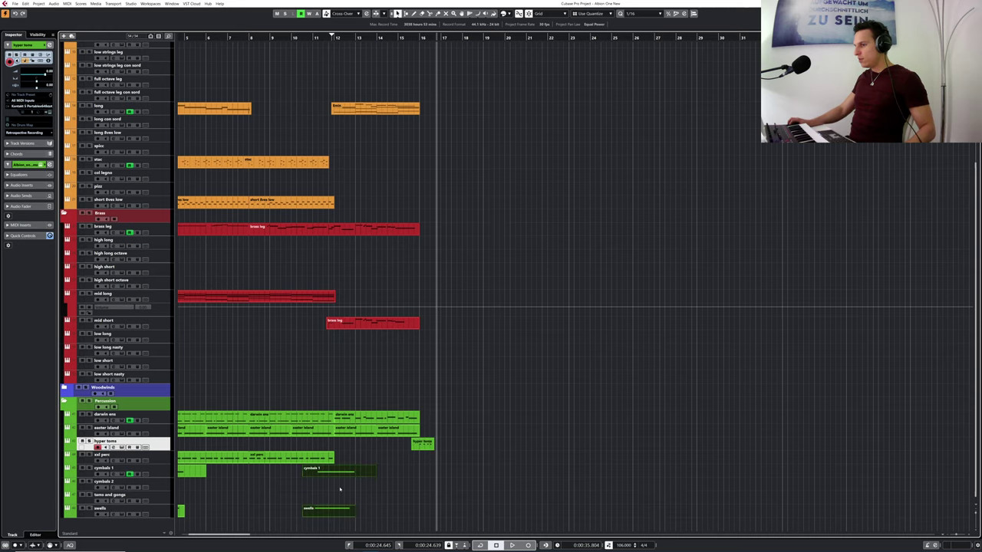
drag(292, 37, 295, 50)
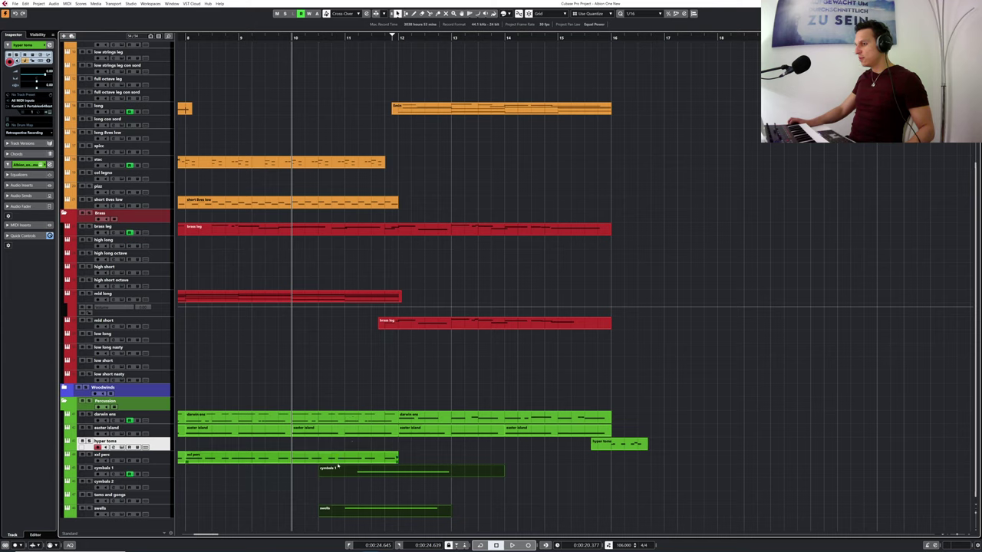
drag(345, 469, 550, 469)
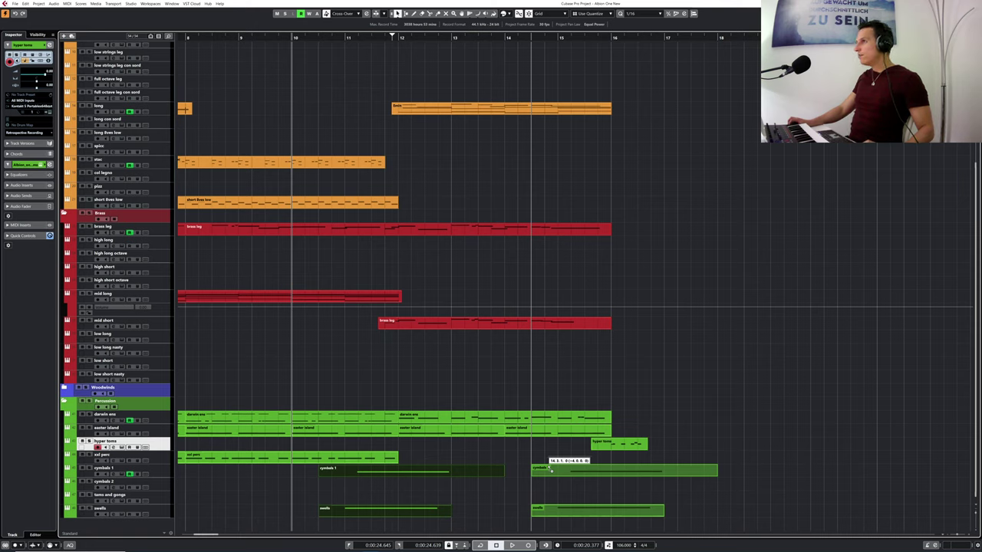
drag(550, 468, 553, 470)
drag(552, 470, 602, 476)
- Play the transition into bar 16 with the copied cymbals and swells, and deselect the parts
key(space)
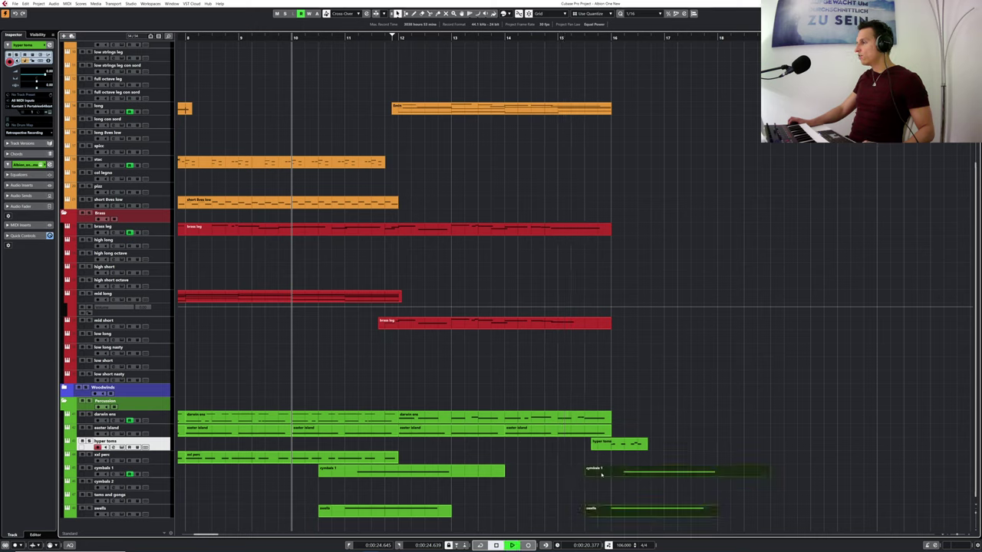
click(554, 40)
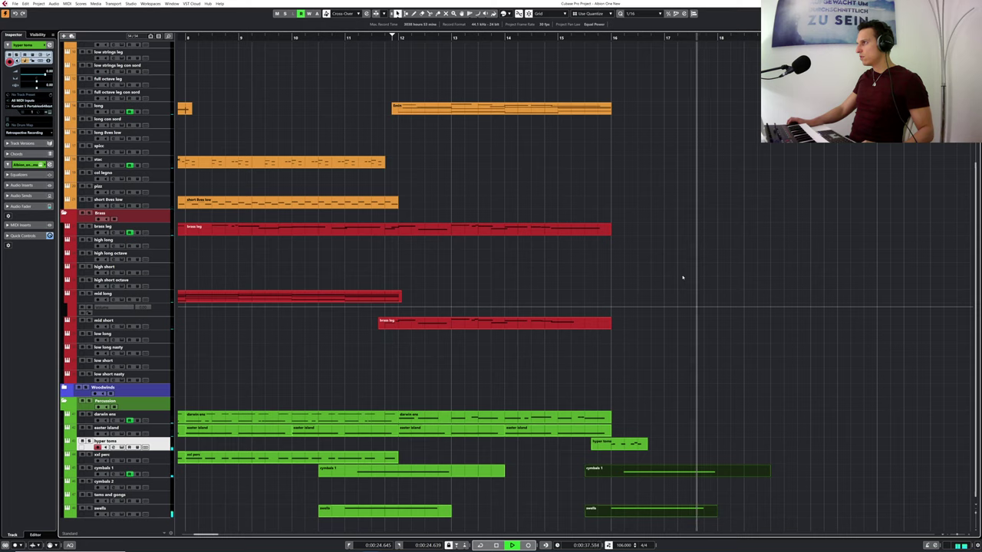
key(space)
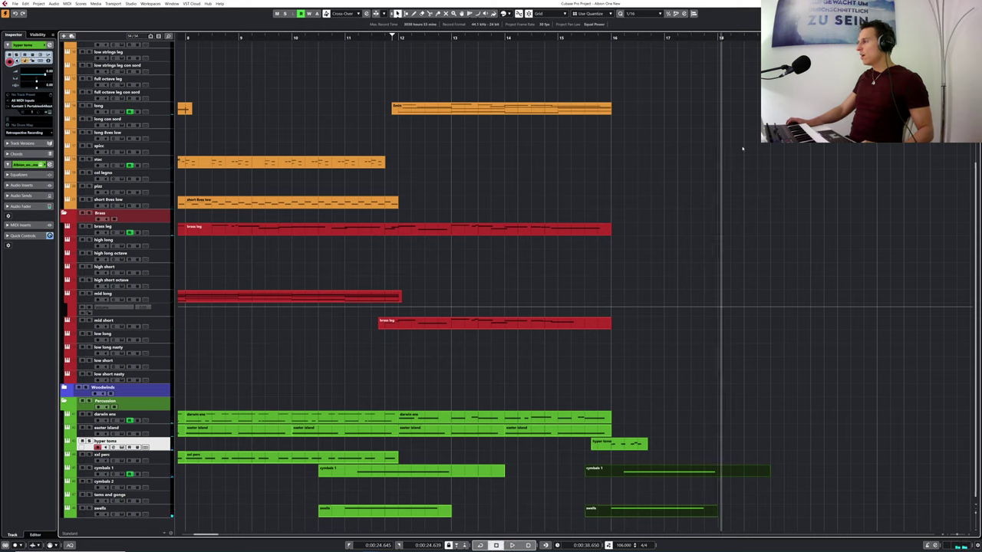
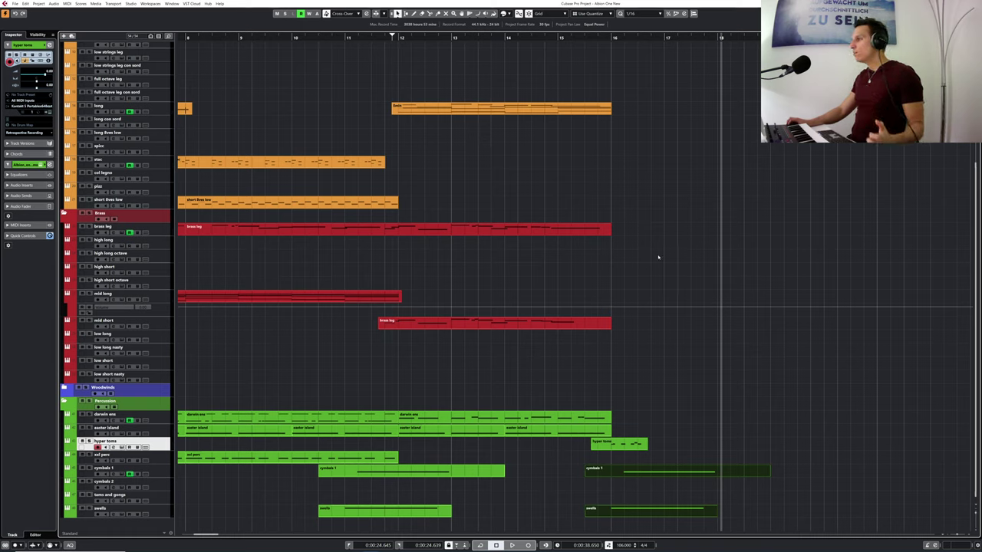
click(542, 175)
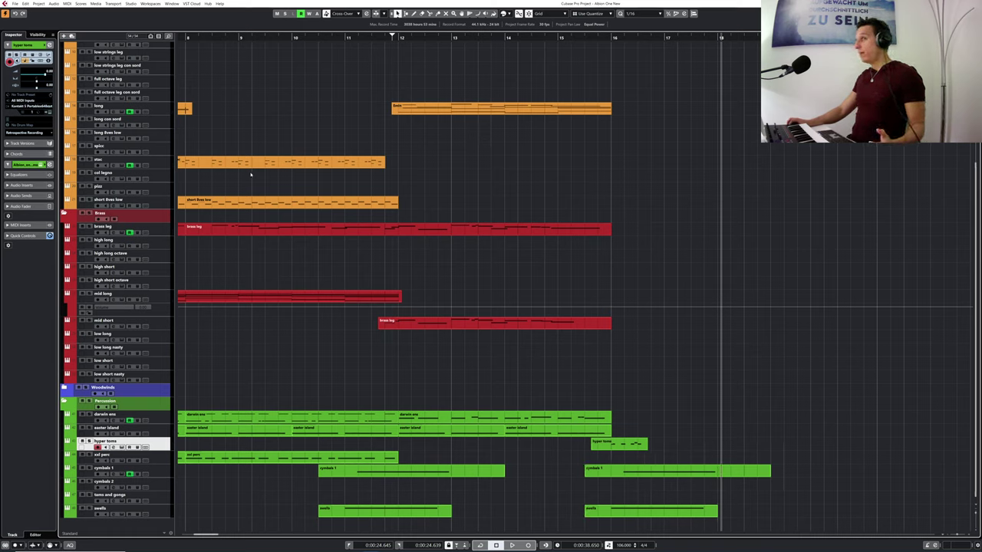
- Return to the uppermost tracks of the arrangement and set the playback position within bar 1
click(337, 201)
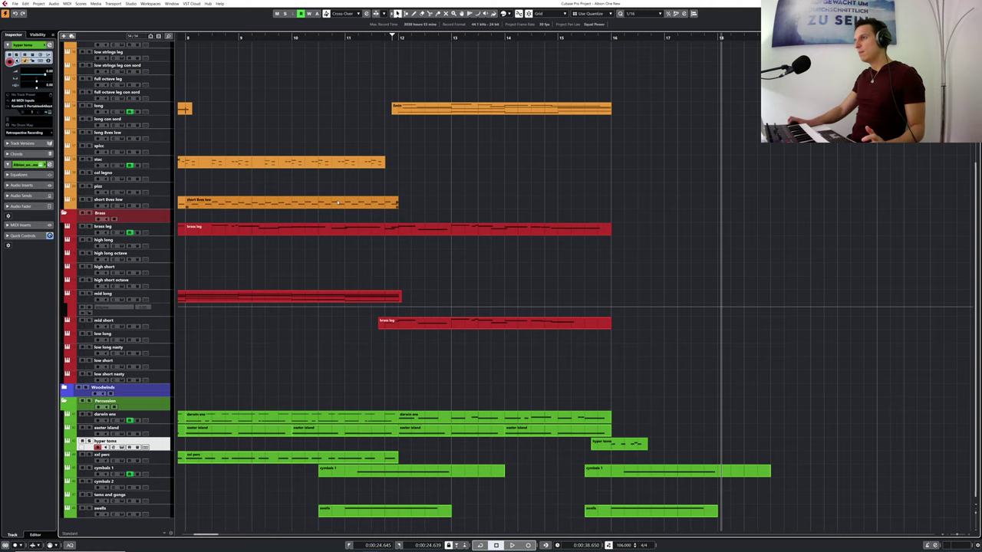
scroll(337, 202, up, 5)
drag(198, 37, 152, 41)
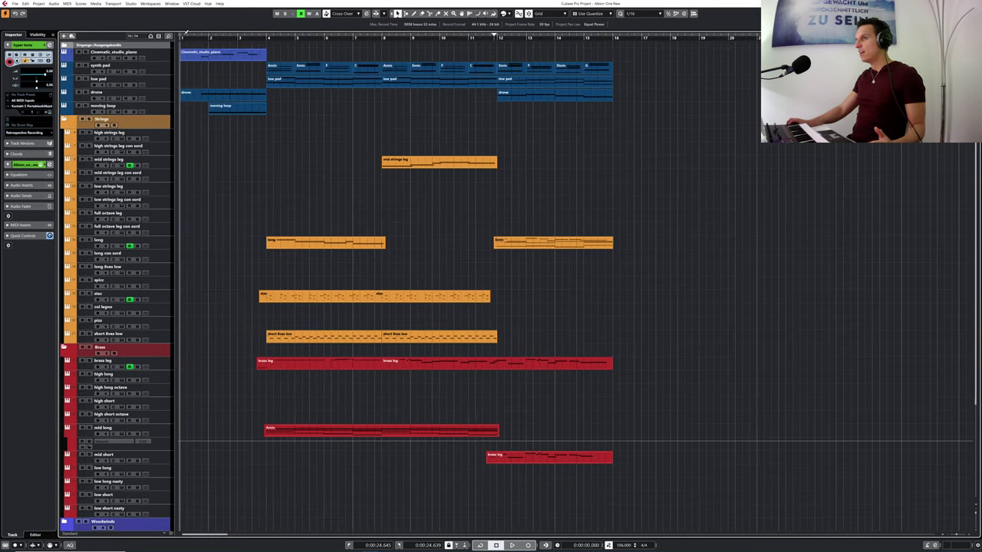
click(194, 35)
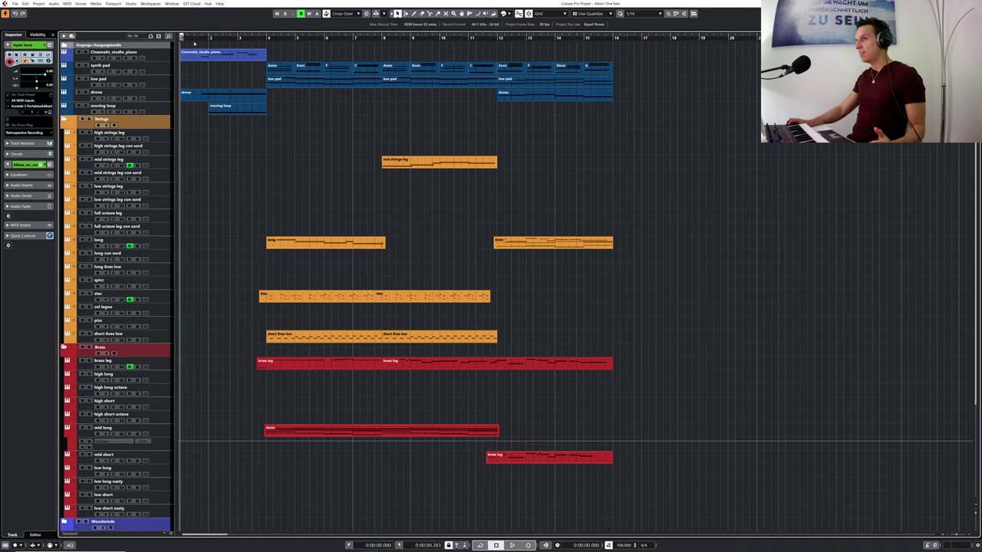
click(199, 34)
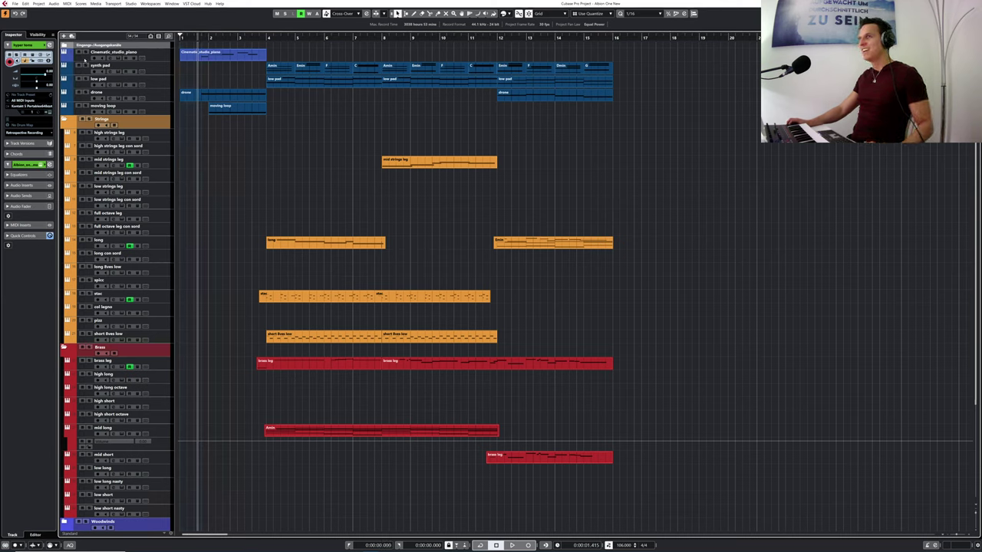
- Select the Cinematic_studio_piano track and save the project
click(86, 59)
click(17, 5)
click(26, 49)
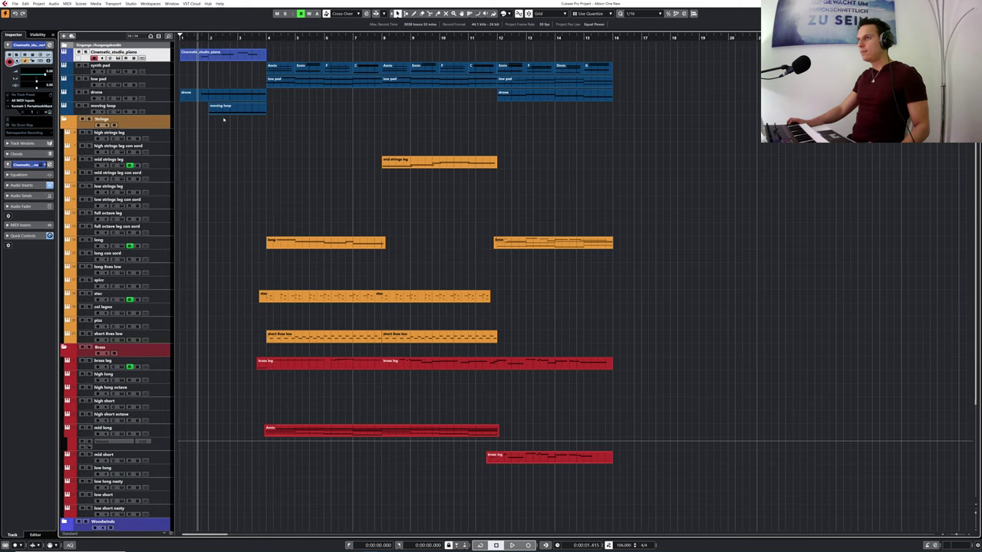
- Check the arrangement's tracks and play it from the beginning into bar 4
scroll(314, 188, down, 5)
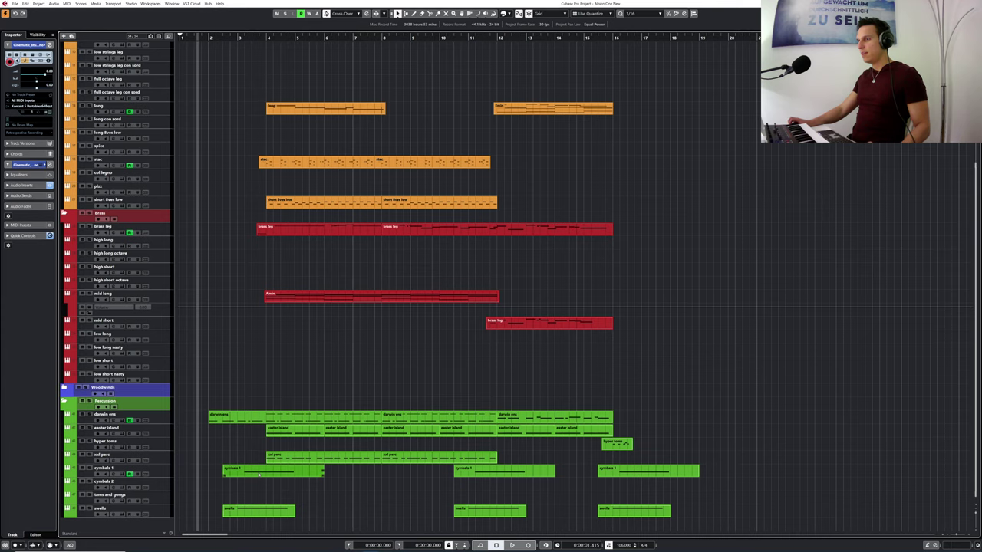
scroll(251, 251, up, 5)
drag(189, 35, 170, 37)
key(space)
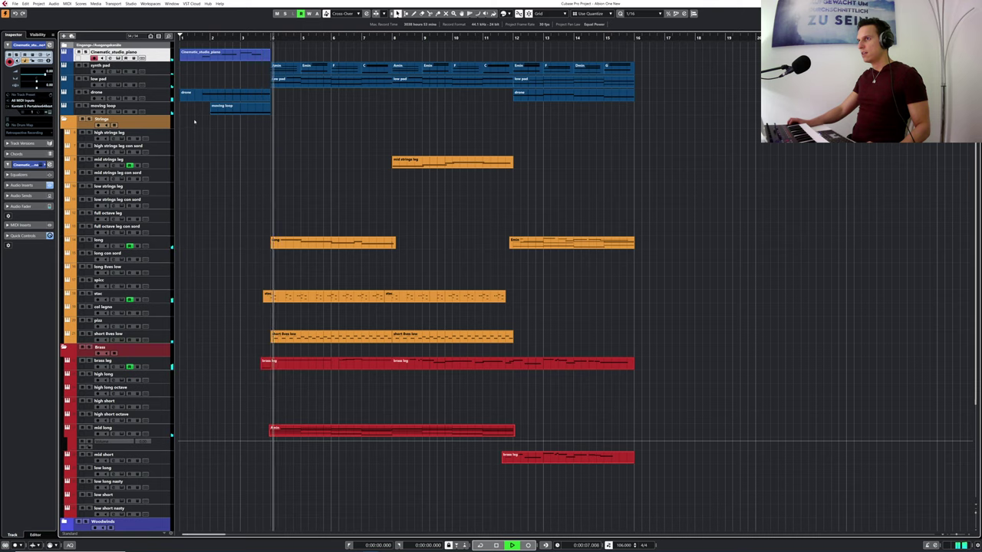
- Copy the easter island part that starts in bar 4 to bar 2 and play the intro from the beginning
scroll(194, 121, down, 5)
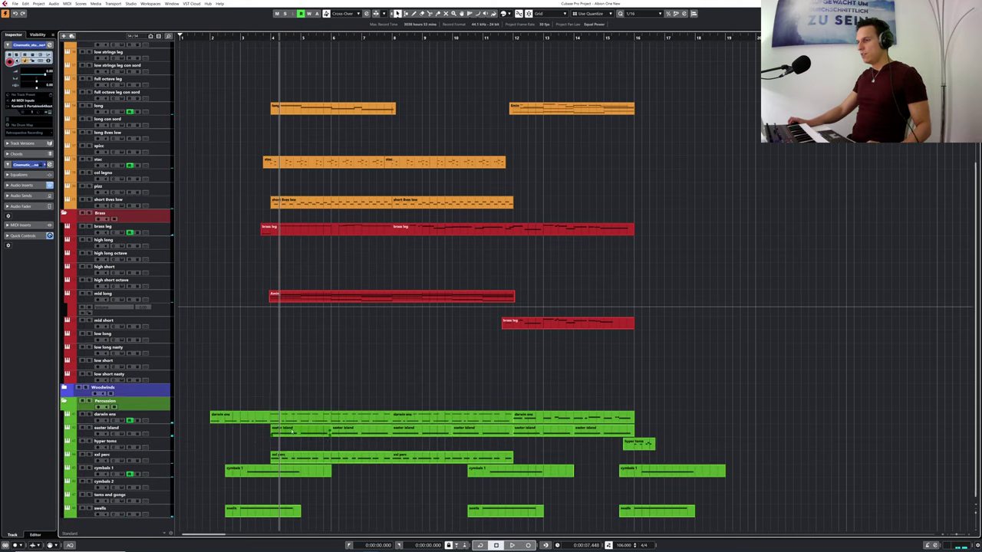
drag(278, 432, 232, 430)
drag(187, 36, 184, 42)
key(space)
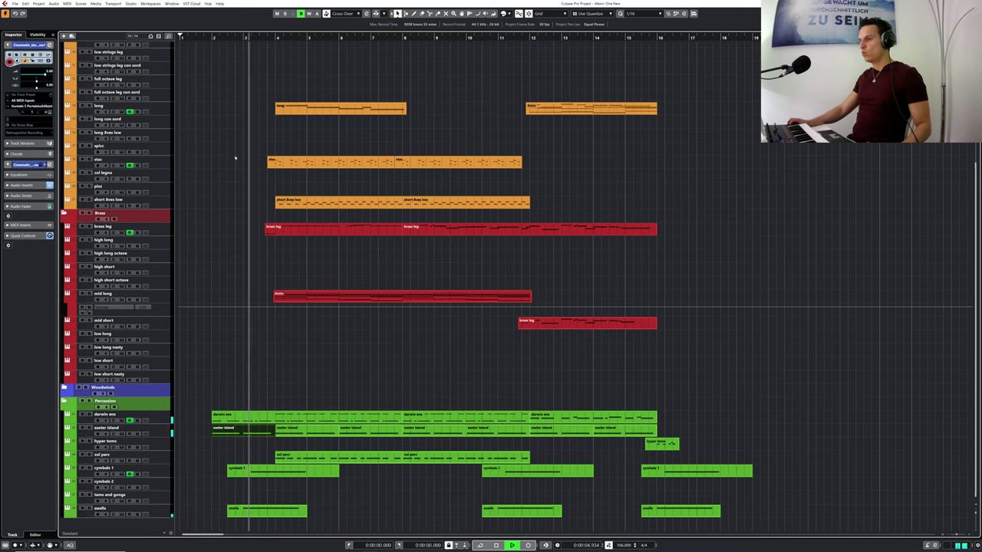
key(space)
- Examine the notes of the copied easter island part in bar 2, close the editor and replay the intro from bar 1
double_click(263, 433)
drag(236, 329, 237, 322)
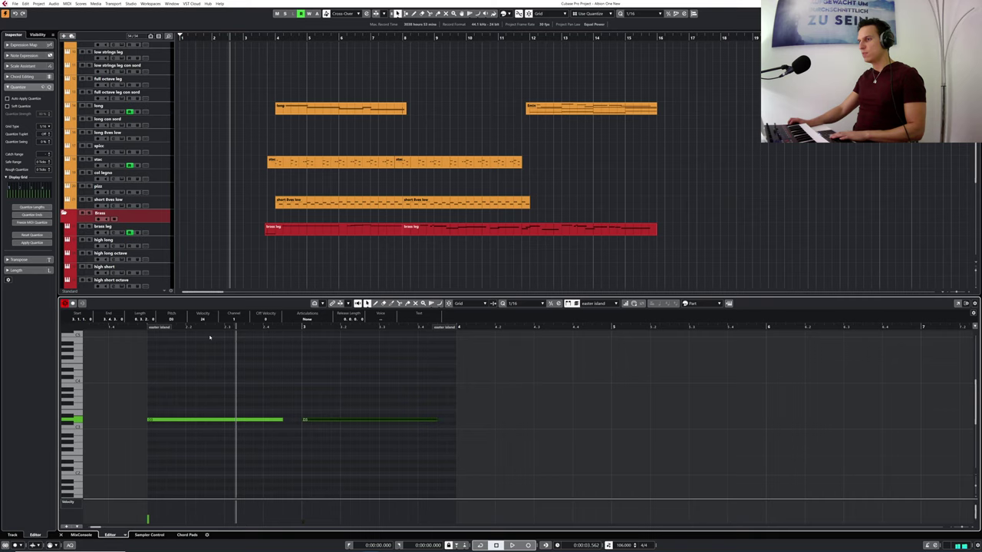
key(ctrl+e)
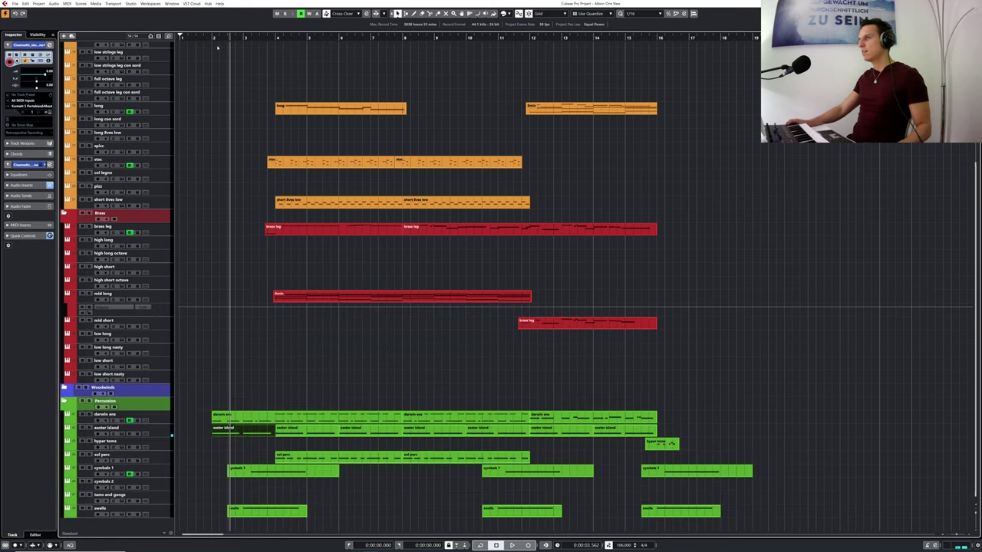
drag(208, 37, 169, 38)
key(space)
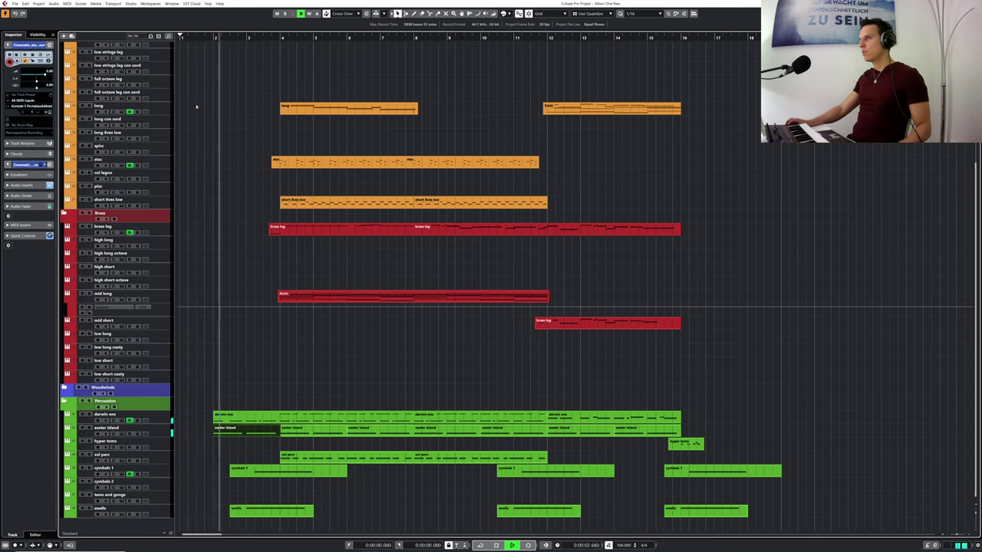
- Open the opening drone part, select its G2 note, play from bar 1 into bar 4 and close the editor
scroll(188, 114, up, 5)
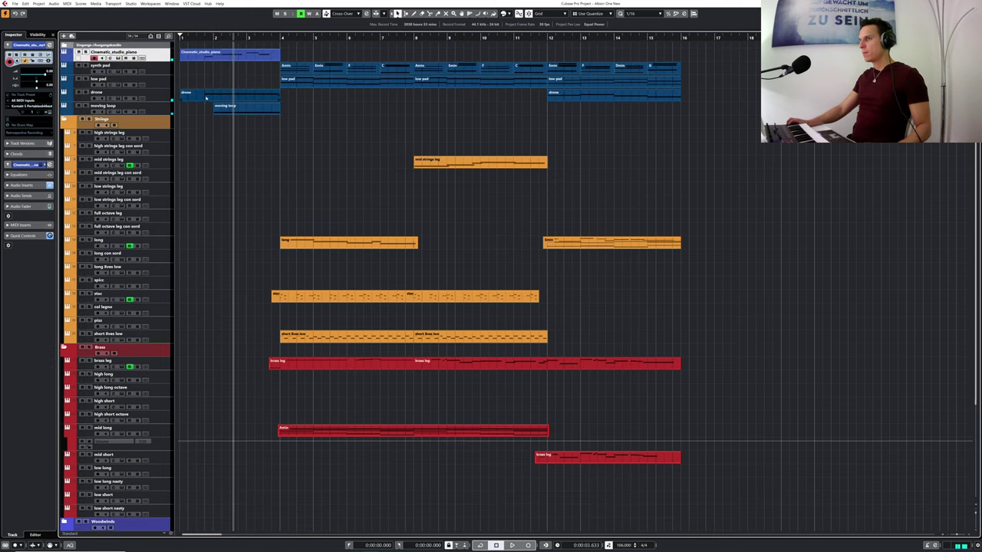
double_click(206, 98)
drag(222, 458, 203, 445)
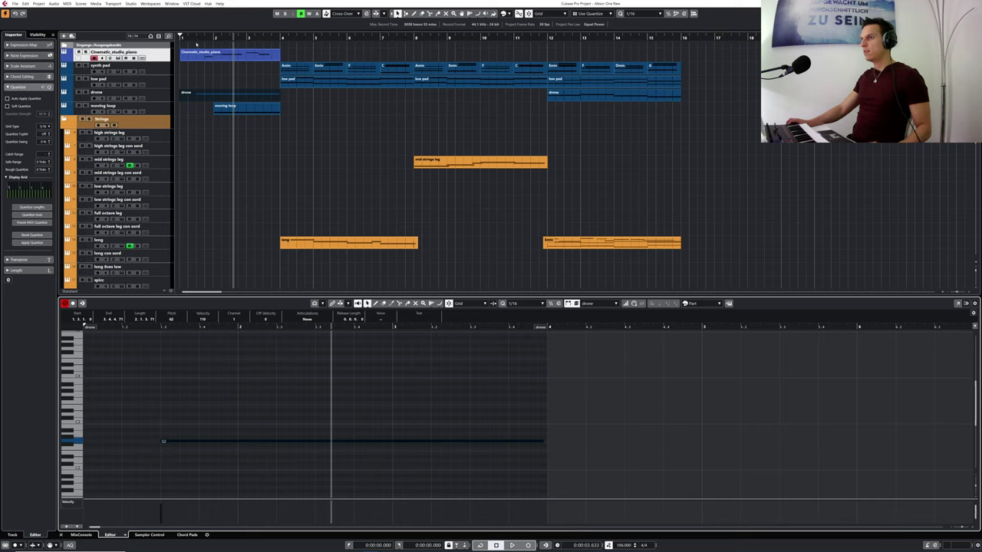
drag(195, 40, 167, 48)
key(space)
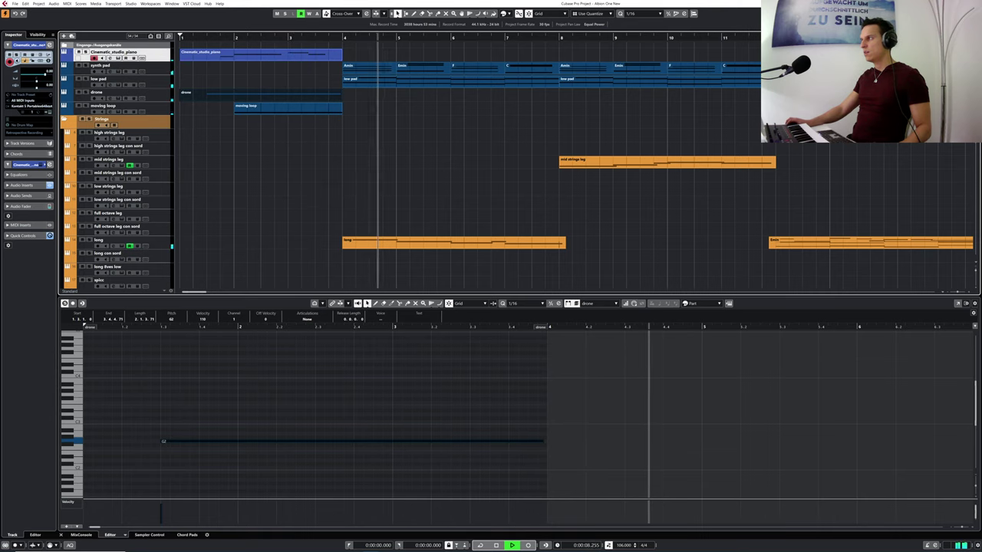
key(ctrl+alt+e)
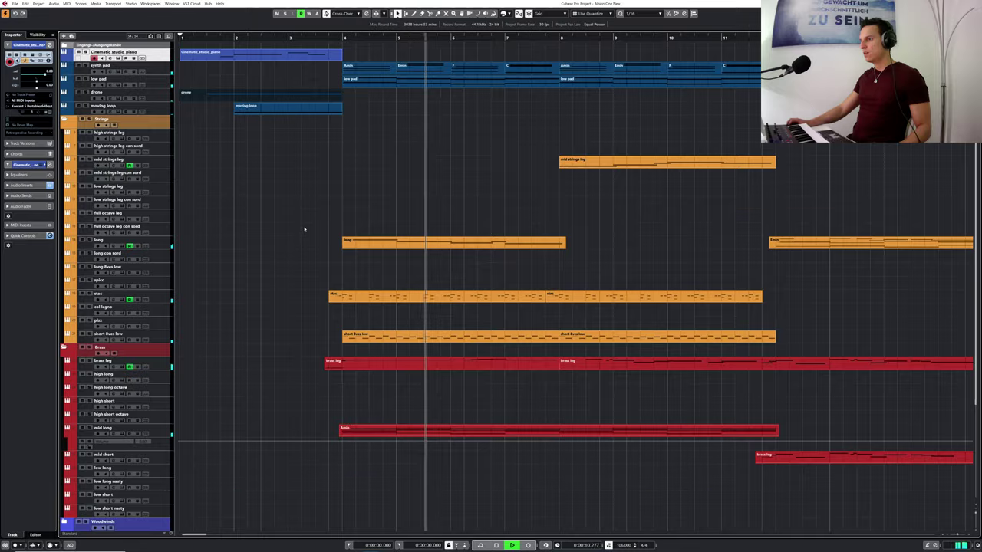
- Compare the mix with and without the xxl perc track during playback by muting and unmuting it
scroll(304, 230, down, 3)
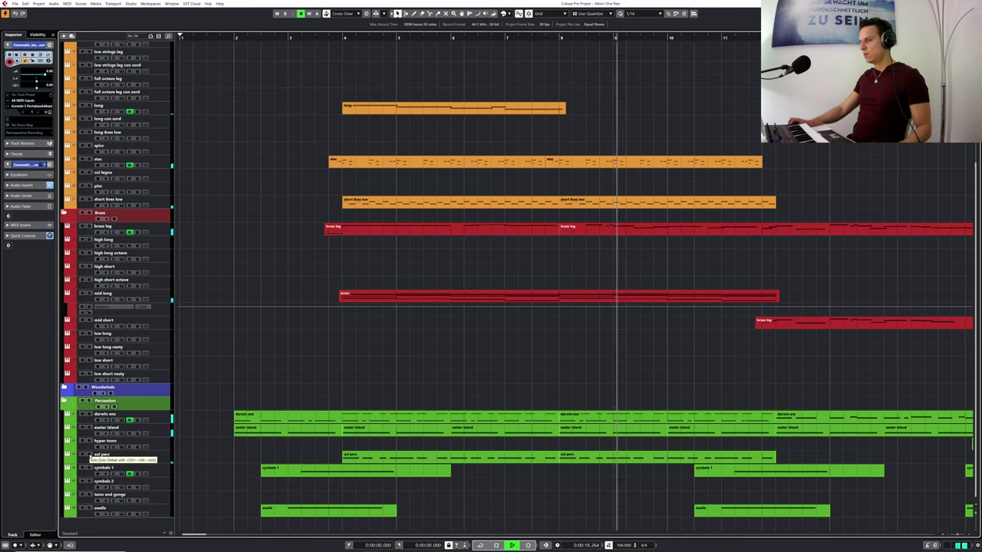
click(89, 454)
click(89, 456)
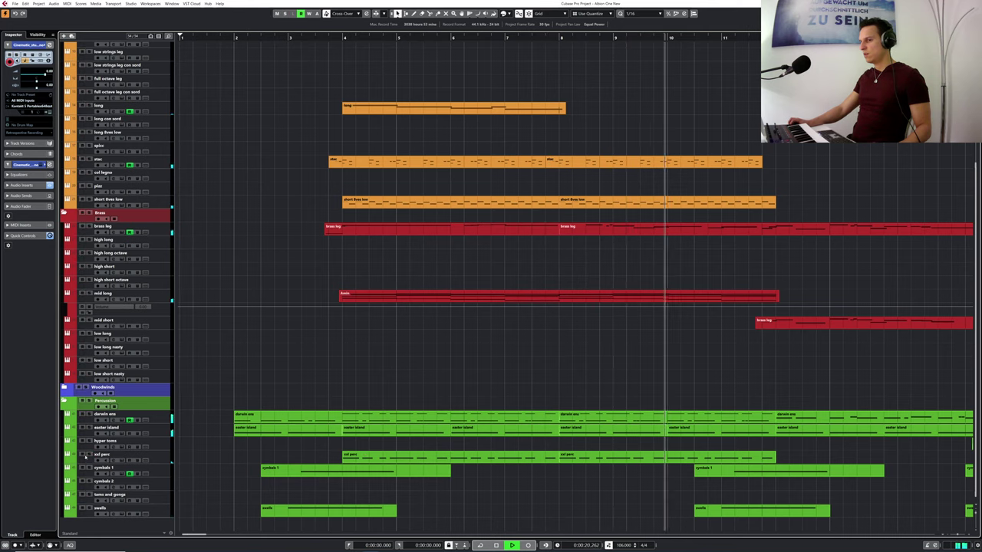
click(82, 456)
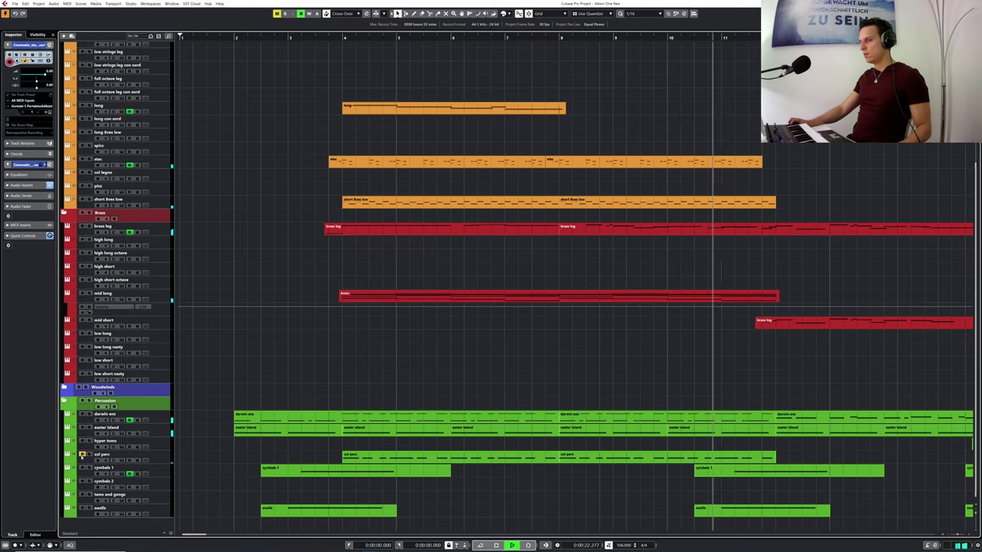
click(82, 456)
key(space)
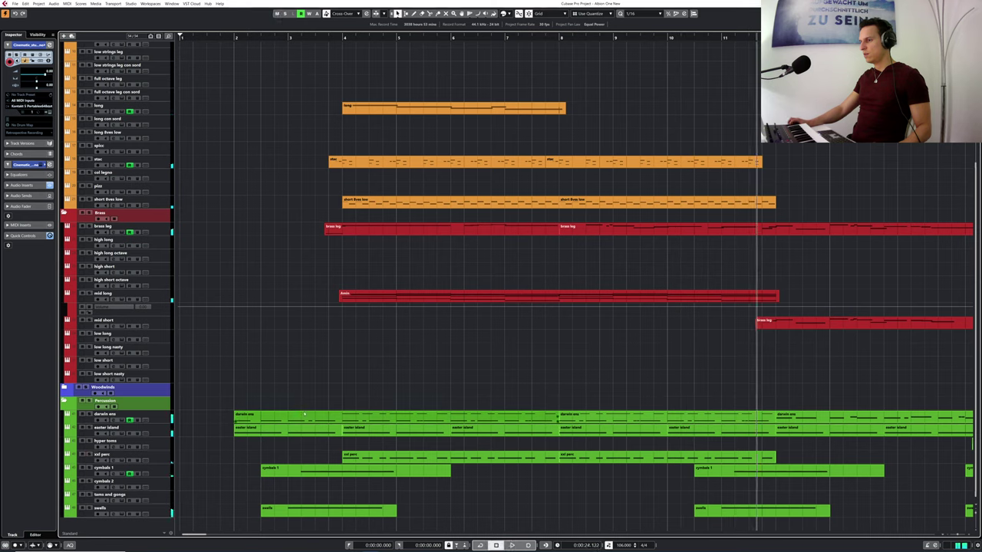
- Review the notes and velocities of the first two darwin ens parts in the key editor and close it
click(359, 419)
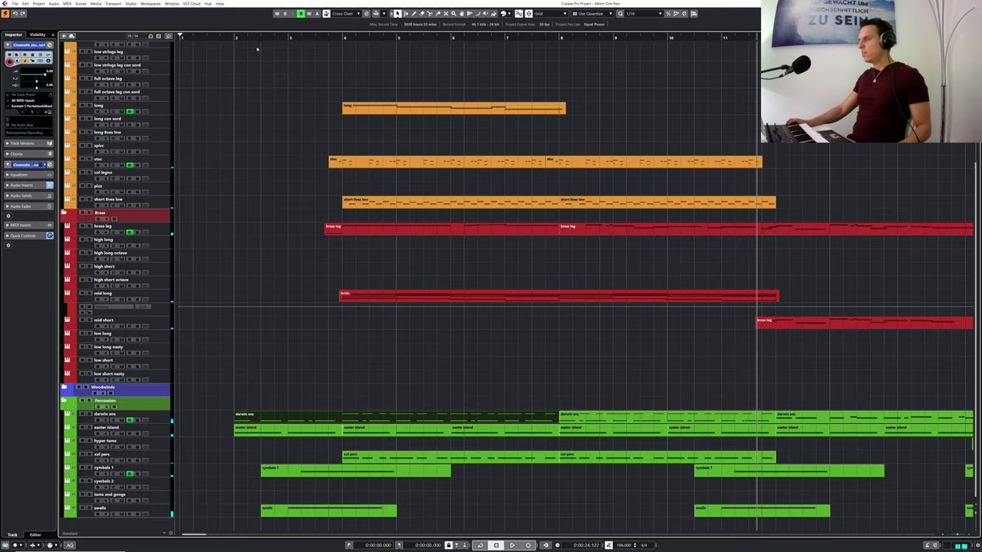
drag(261, 37, 258, 31)
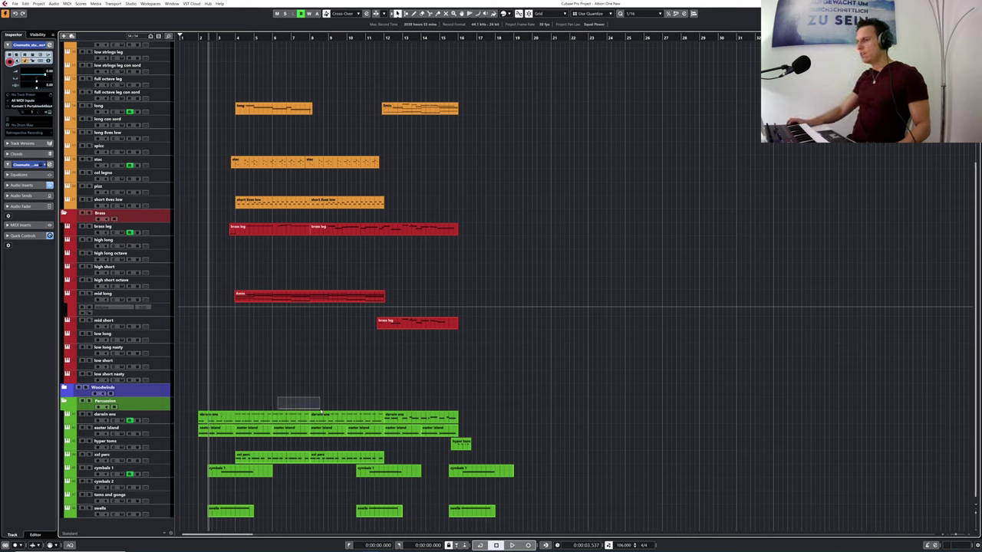
drag(328, 420, 328, 420)
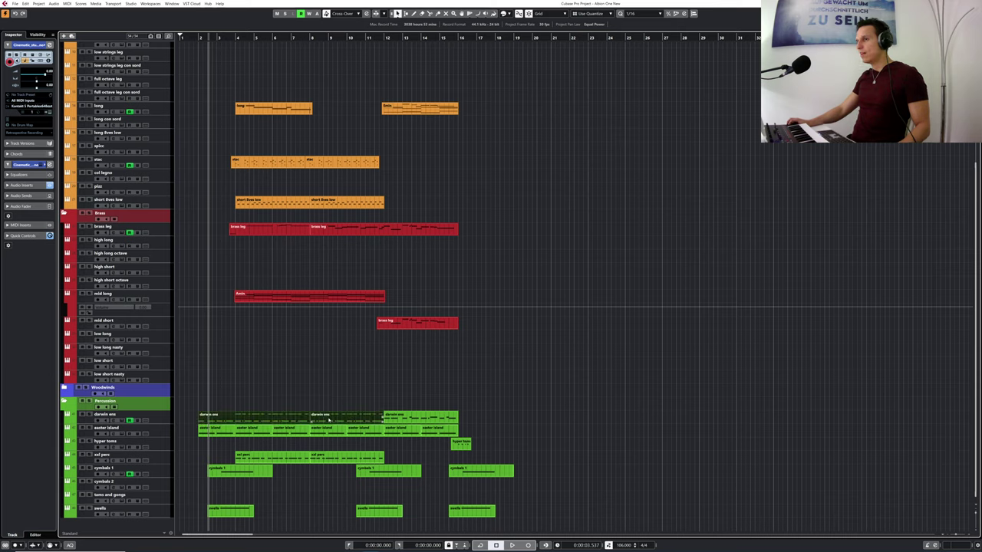
double_click(280, 419)
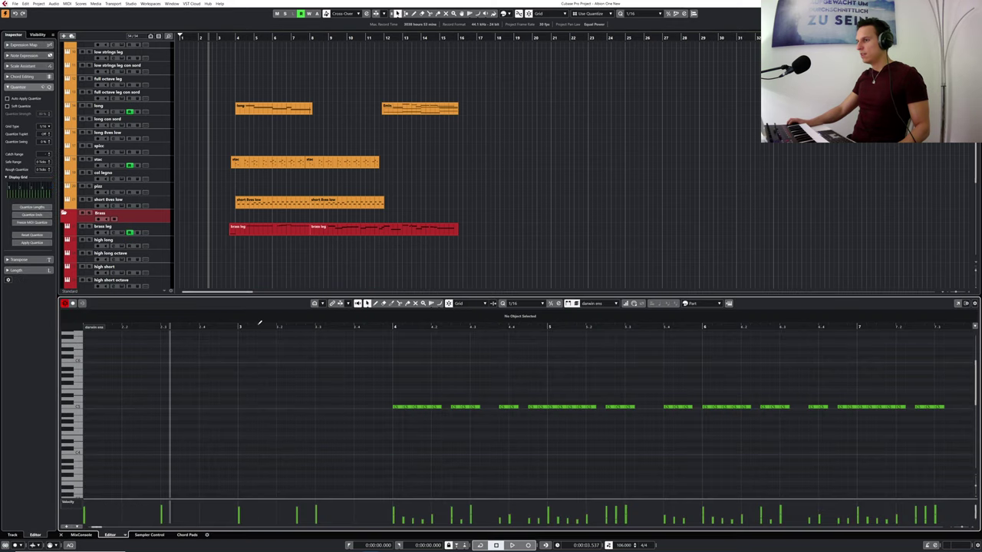
drag(260, 326, 260, 319)
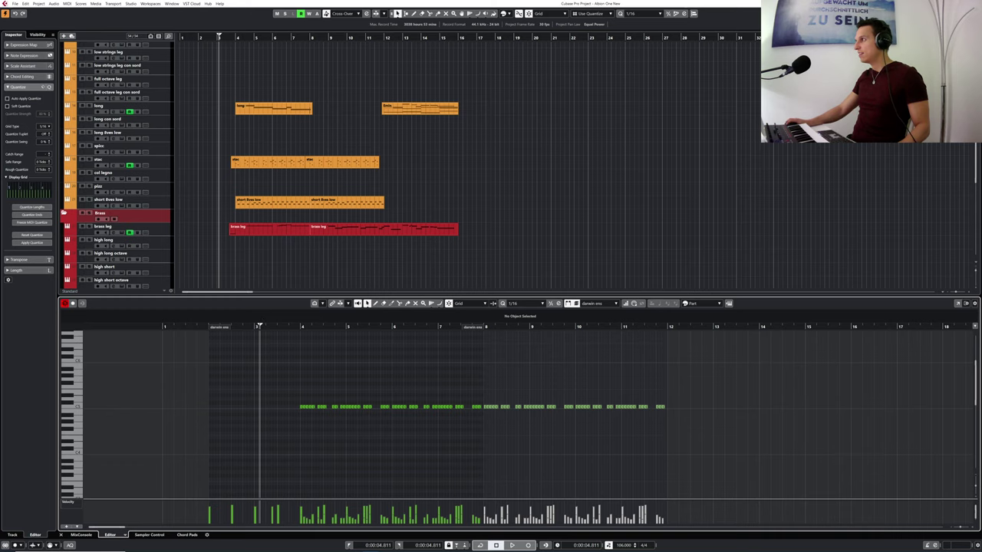
key(Return)
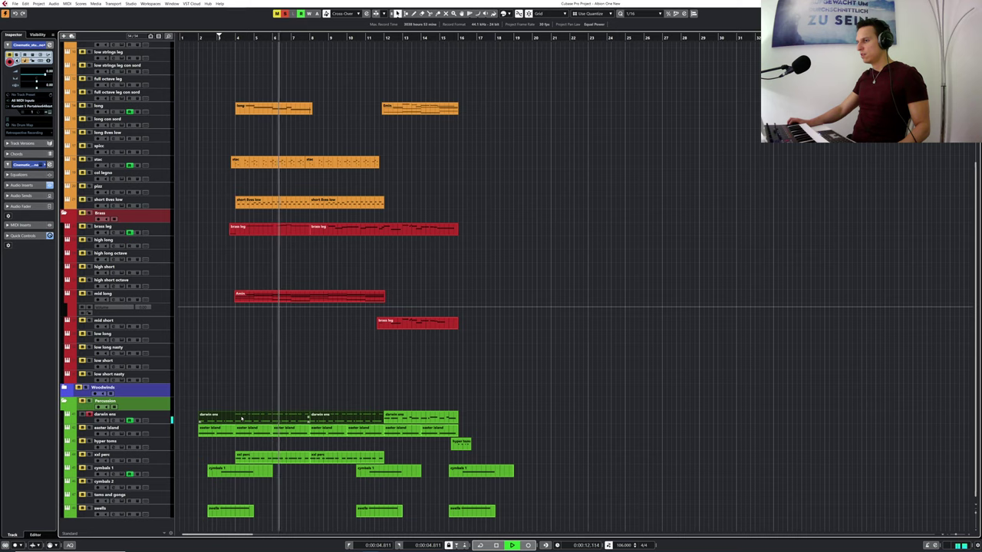
- Adjust the velocity of the repeated darwin ens notes from bar 4 onward, auditioning them in solo and in the full mix
double_click(242, 418)
drag(160, 366, 541, 458)
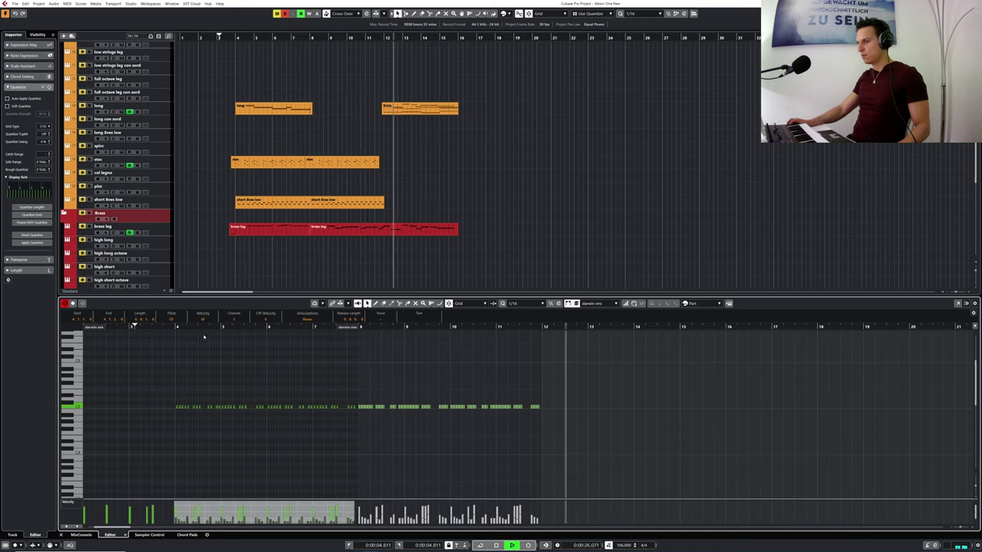
click(171, 328)
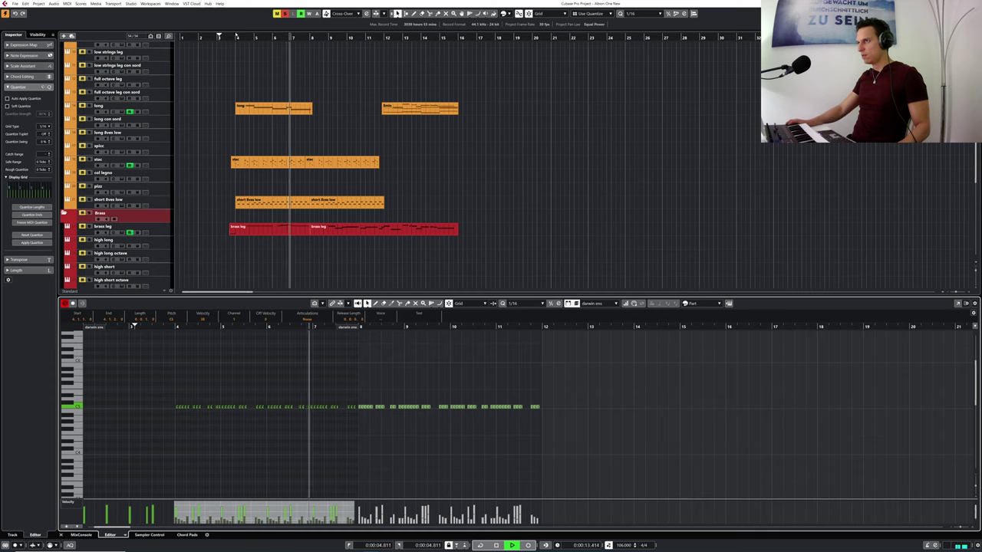
click(208, 36)
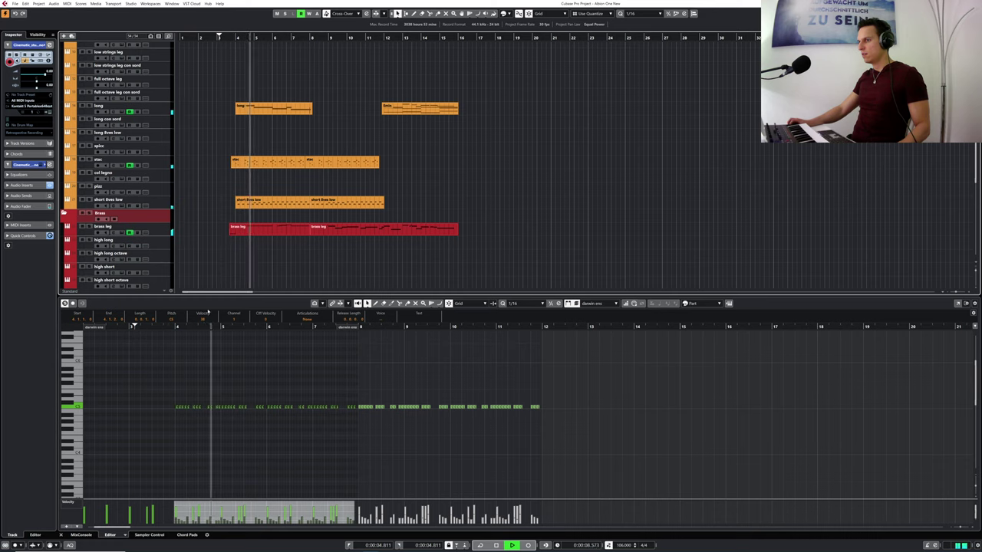
click(206, 321)
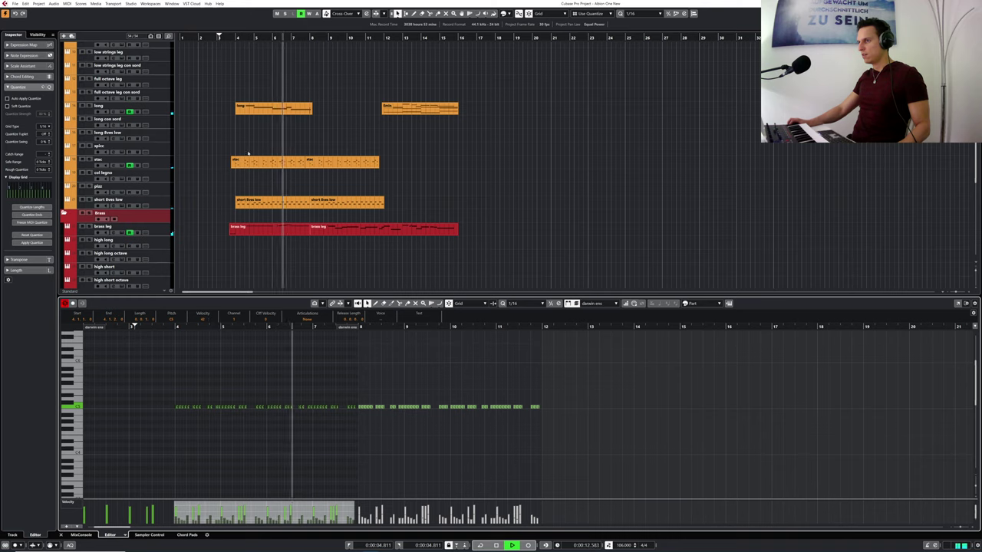
click(219, 36)
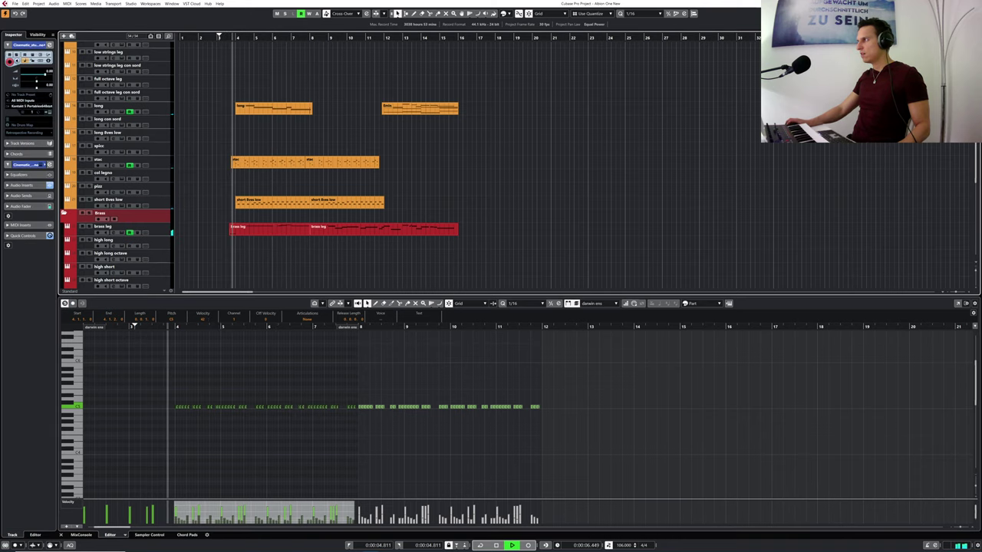
key(Return)
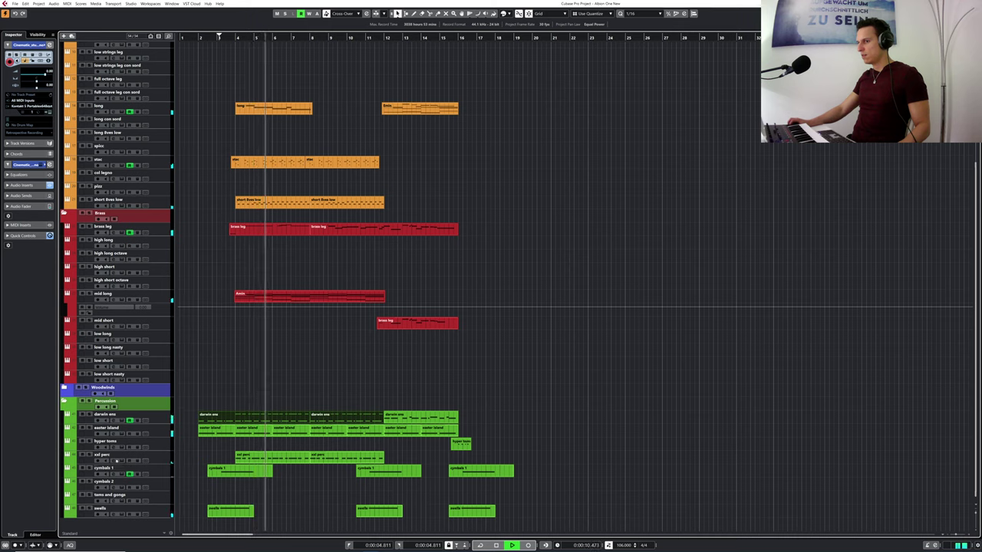
- Audition xxl perc in solo with its Kontakt instrument open, replay it in the full mix, and close the instrument
click(90, 455)
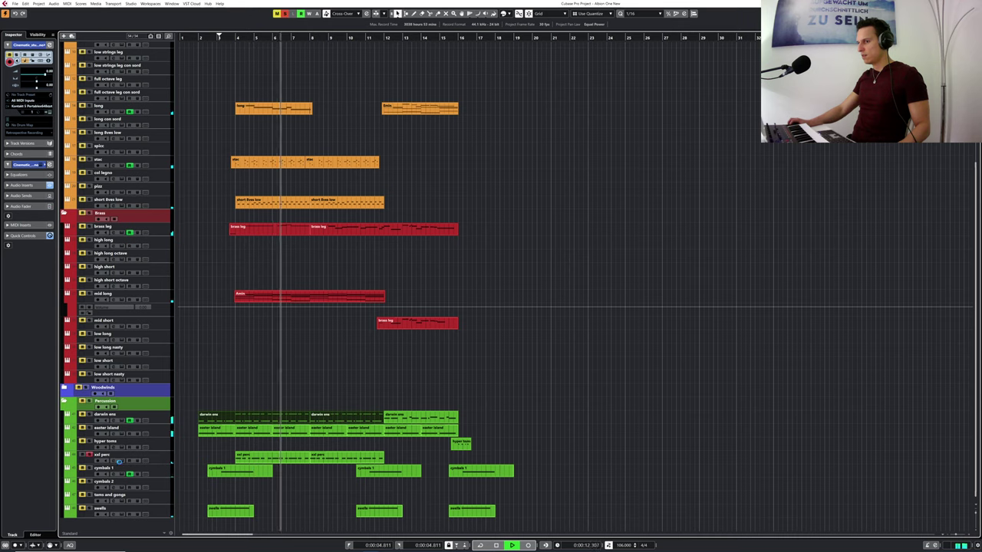
click(120, 461)
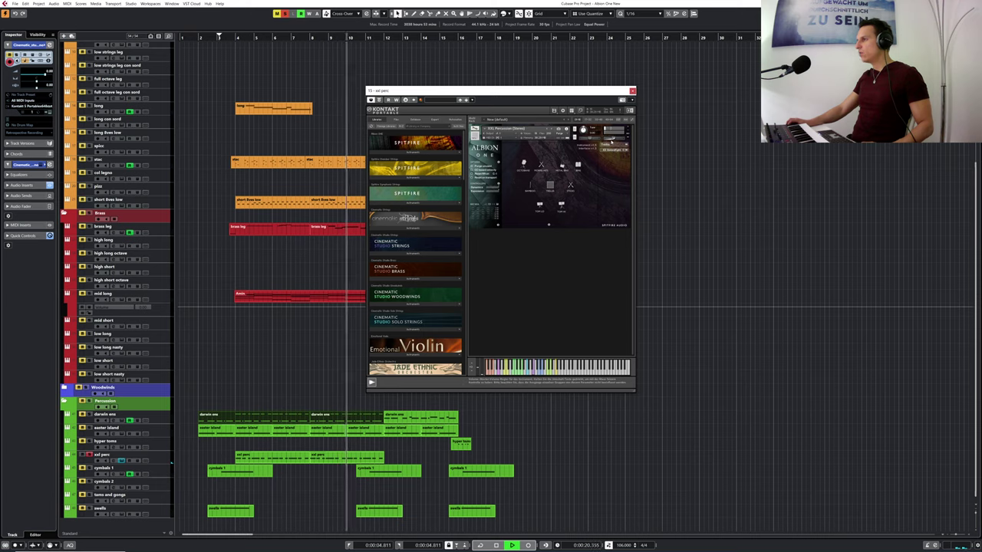
drag(229, 37, 190, 51)
key(space)
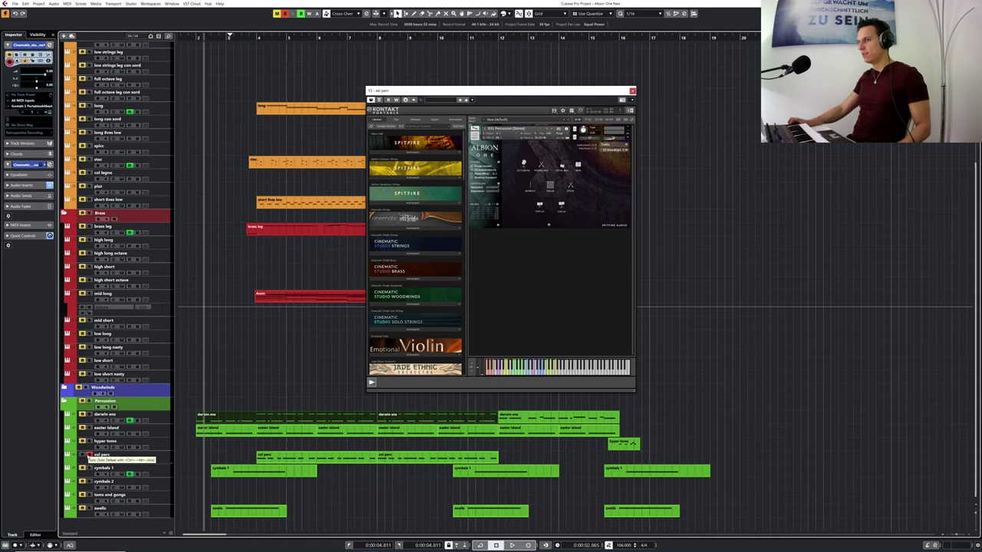
click(89, 455)
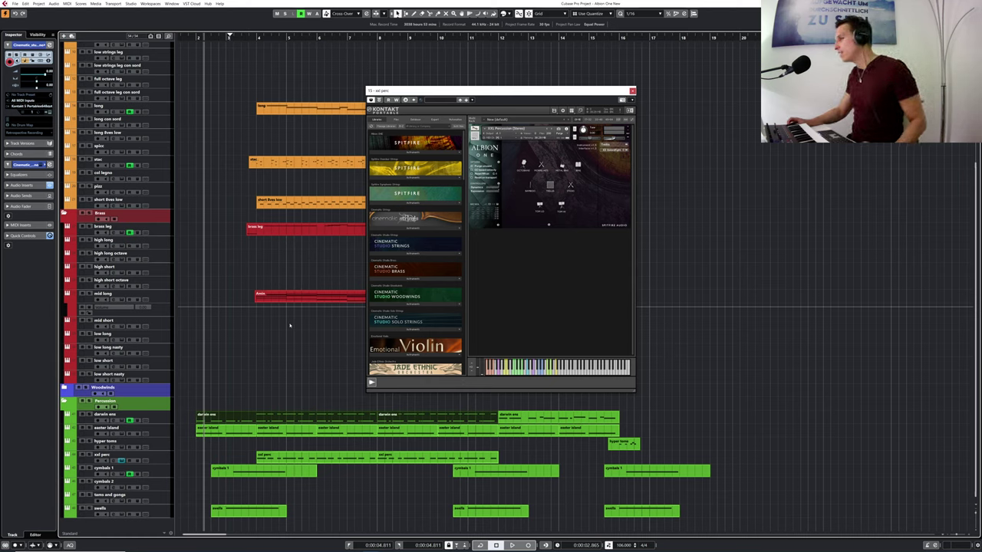
key(space)
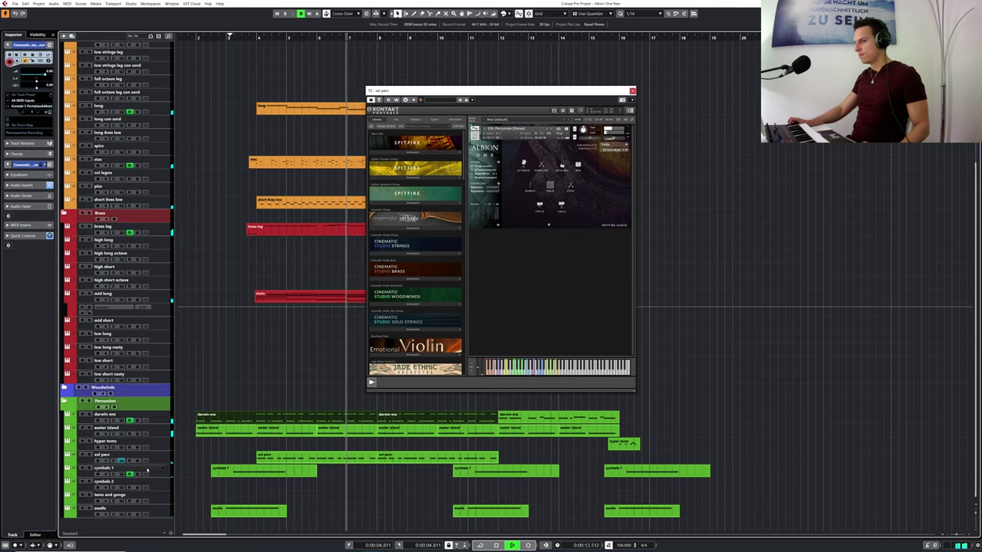
click(123, 460)
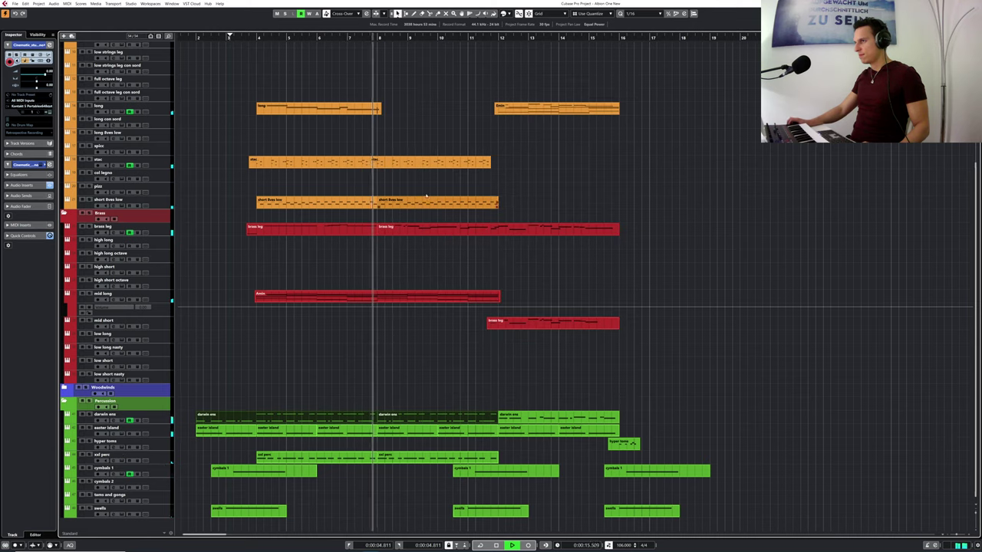
- Try a copy of the opening Cinematic_studio_piano part starting a little after bar 7
scroll(390, 239, up, 5)
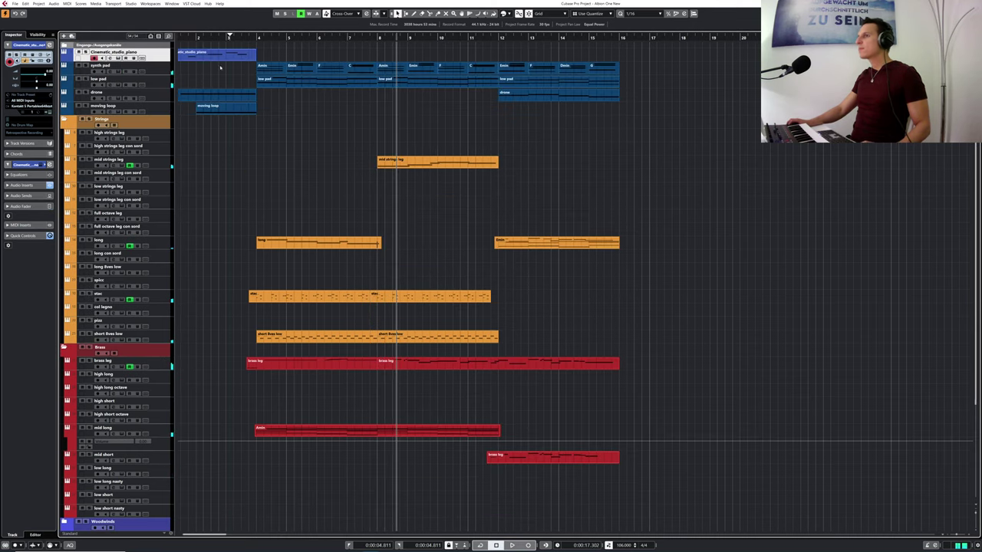
click(348, 41)
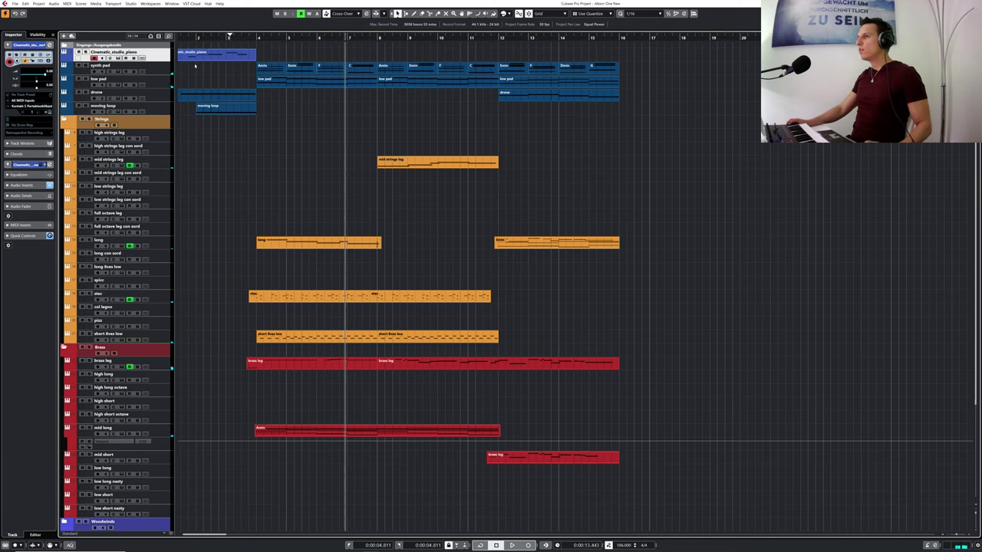
drag(307, 60, 385, 59)
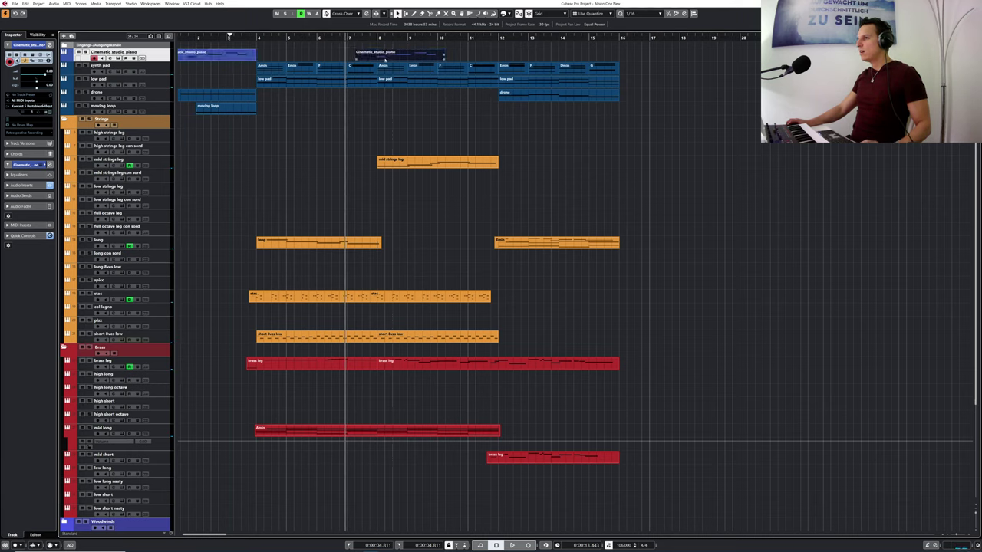
- Play back the arrangement around bars 4 to 9 with the piano track armed to try out a piano line
drag(282, 36, 252, 43)
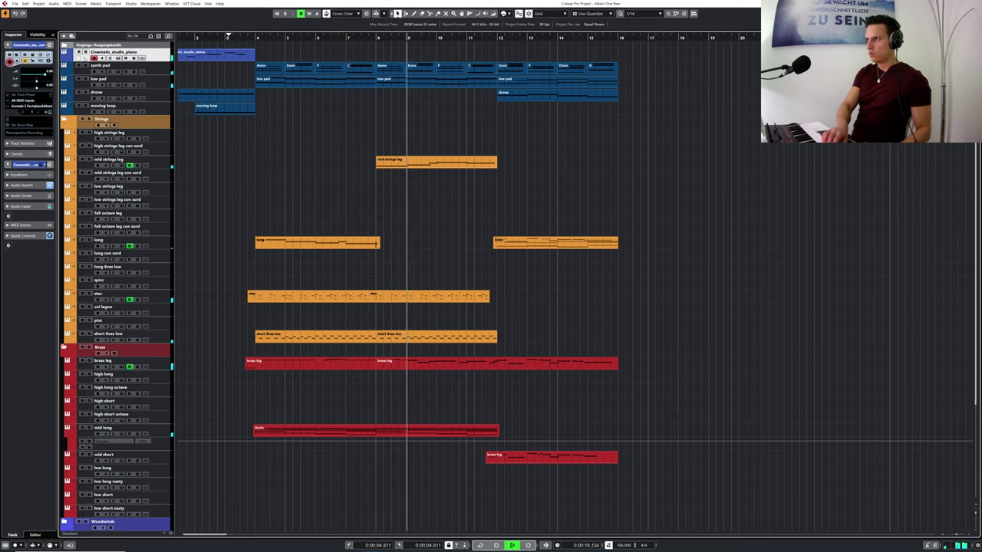
key(KP_Subtract)
key(space)
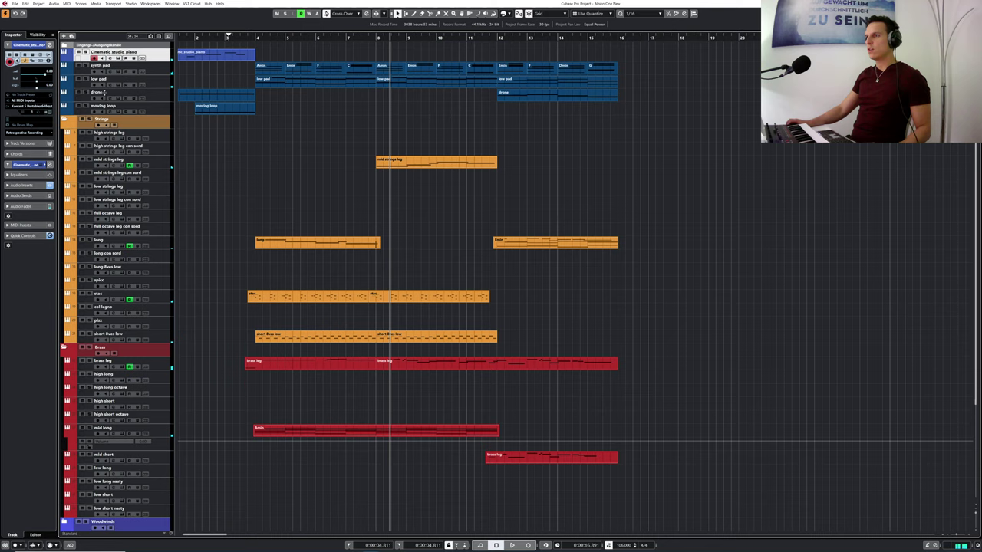
click(198, 38)
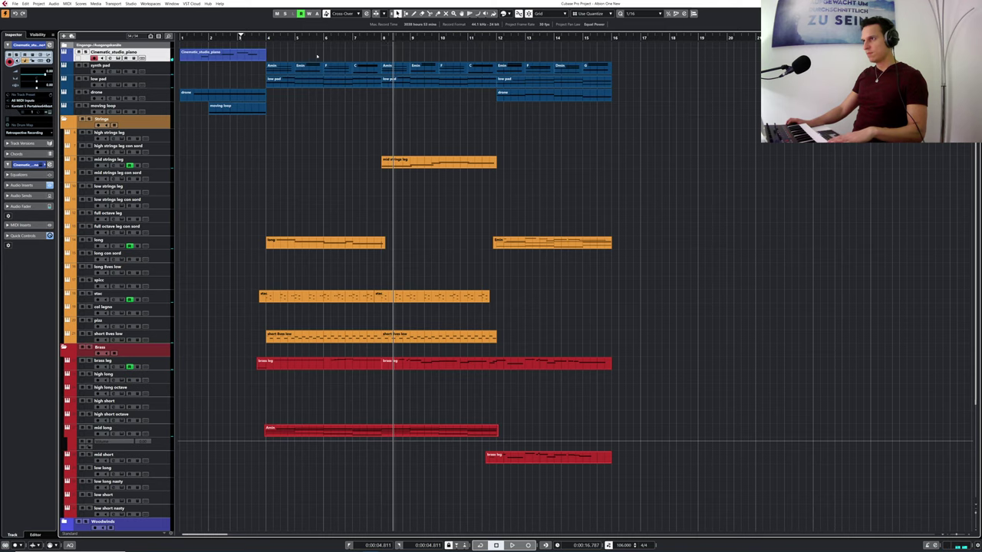
- Record a short piano take on the Cinematic_studio_piano track starting at bar 7
drag(376, 37, 339, 38)
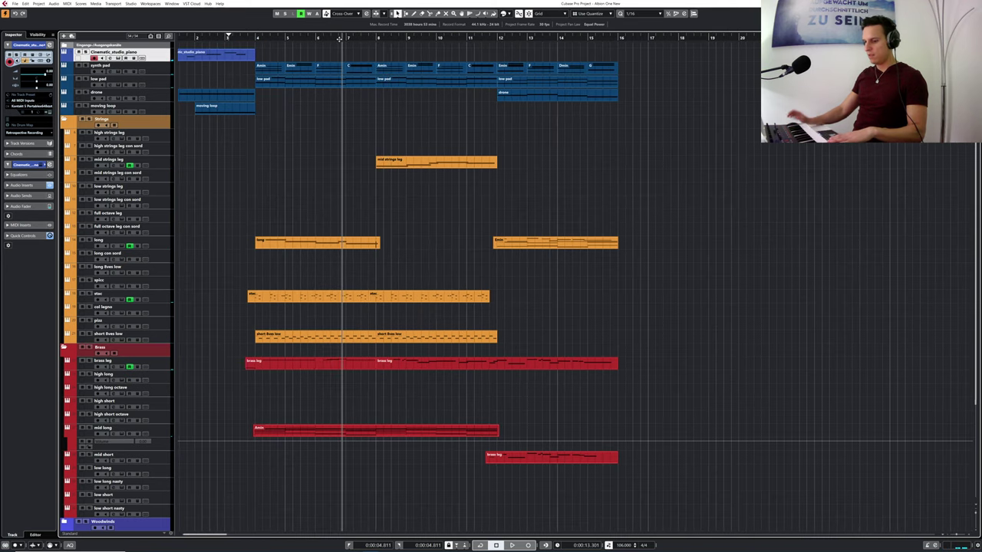
key(KP_Multiply)
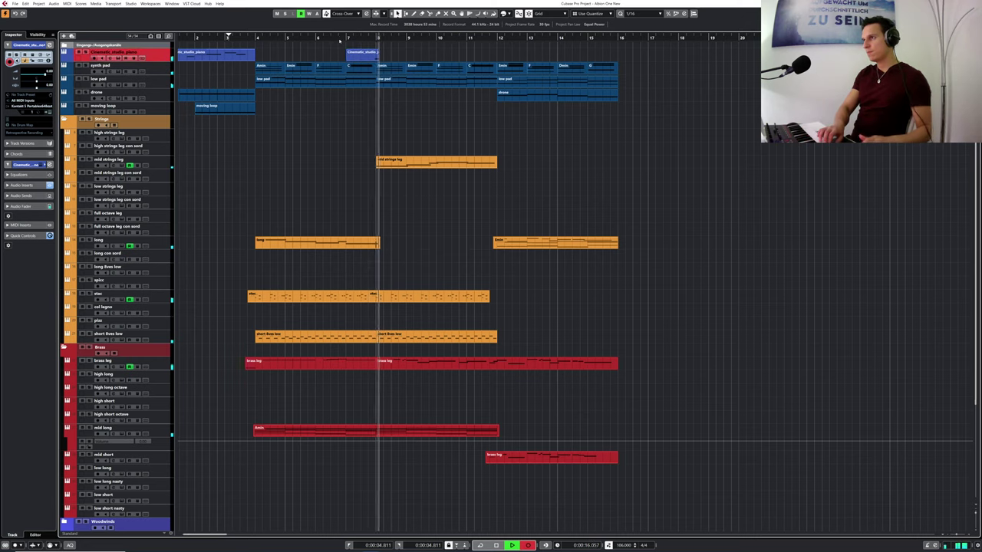
key(space)
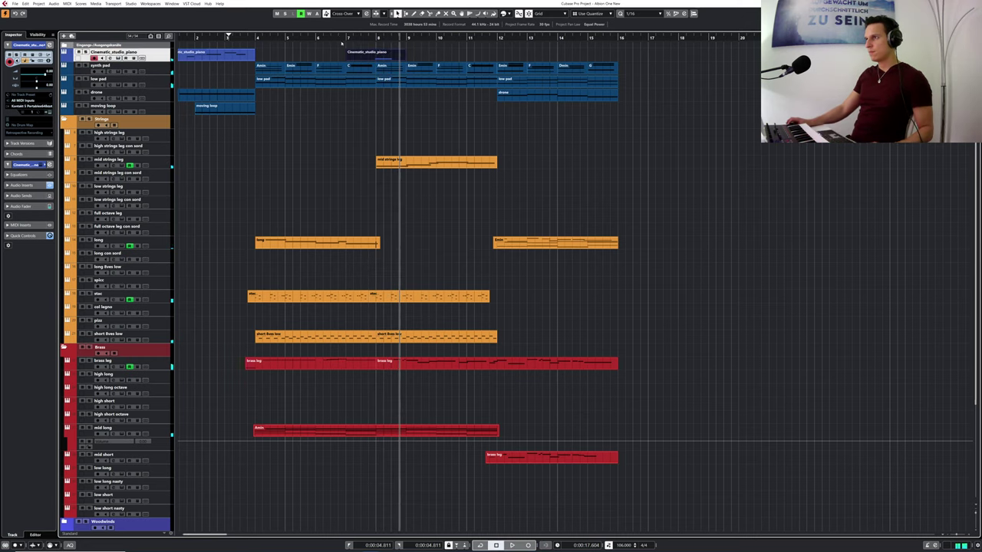
- Copy the recorded C3 note to G2 at 7.4.1.0, shorten the copy to a length of 0.1.1.0, and audition the result
double_click(375, 59)
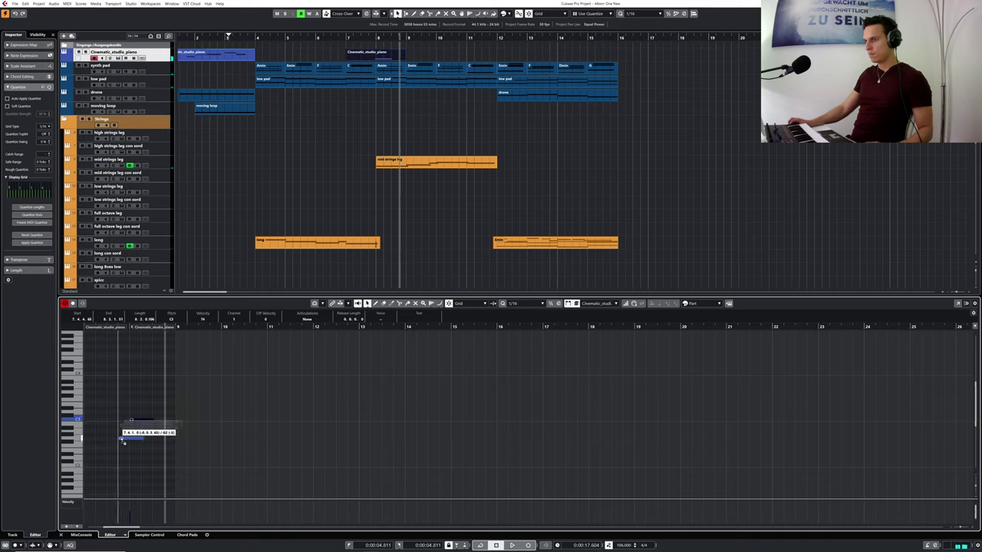
drag(129, 444, 137, 442)
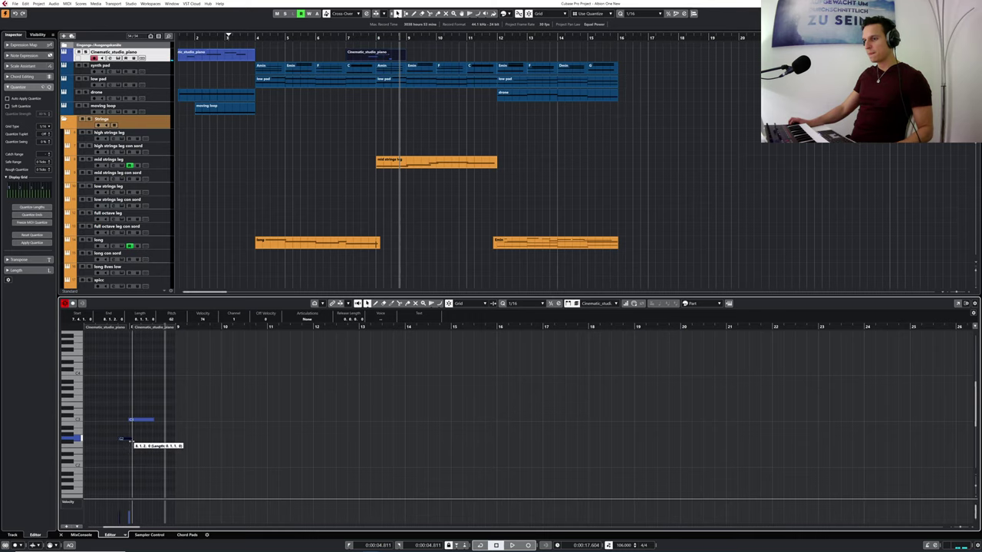
drag(129, 328, 87, 351)
key(space)
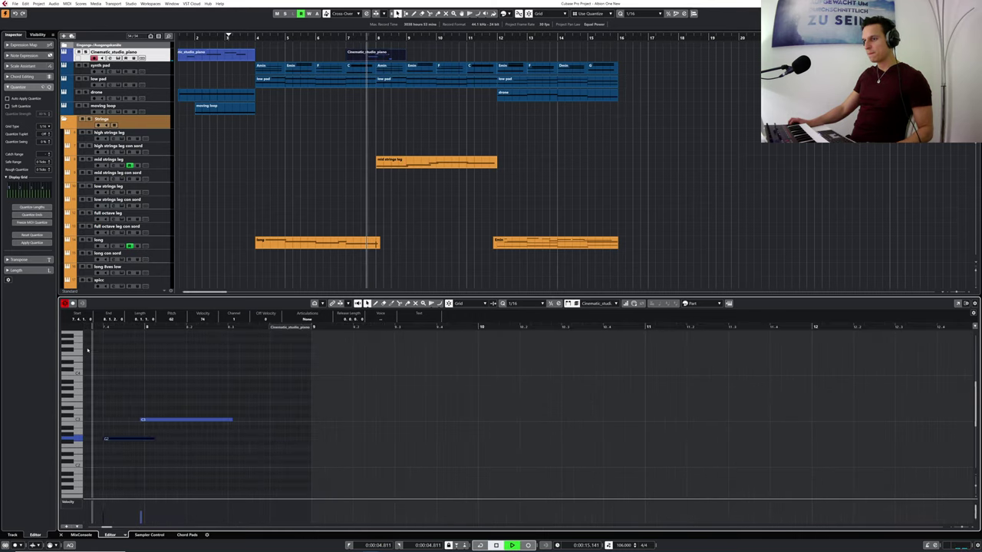
key(space)
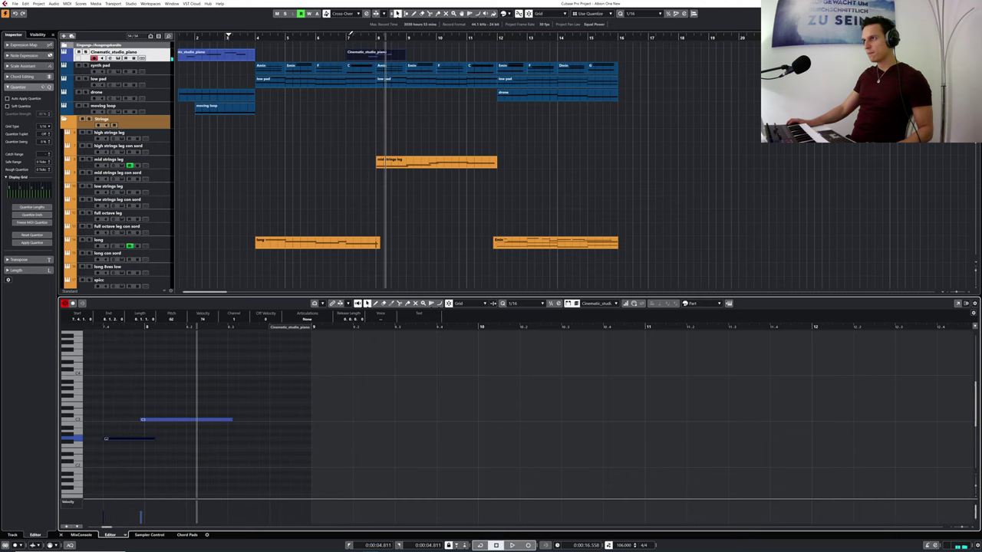
- Shorten the G2 piano note to a length of 0.1.0.0, lower its velocity to 31, and audition the passage
drag(348, 37, 228, 239)
key(space)
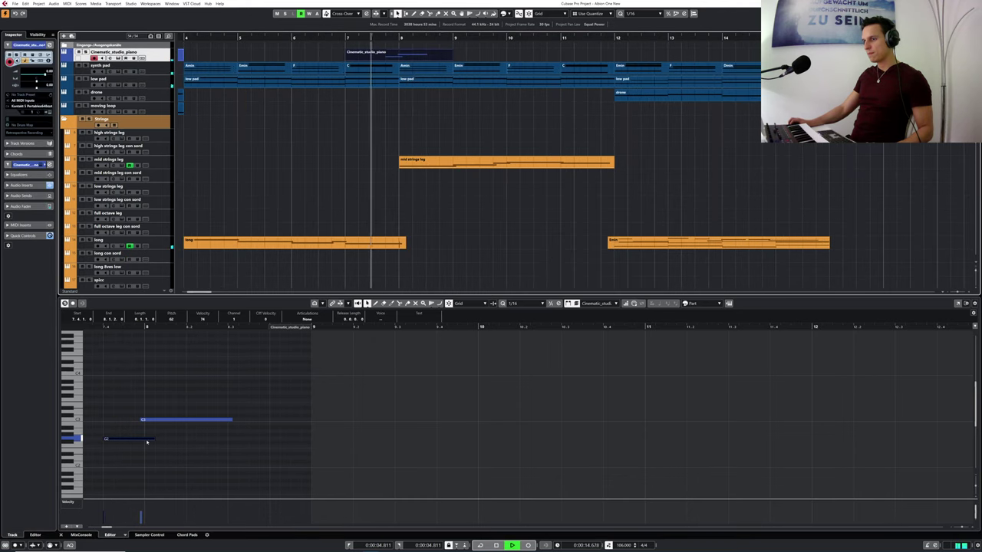
click(143, 441)
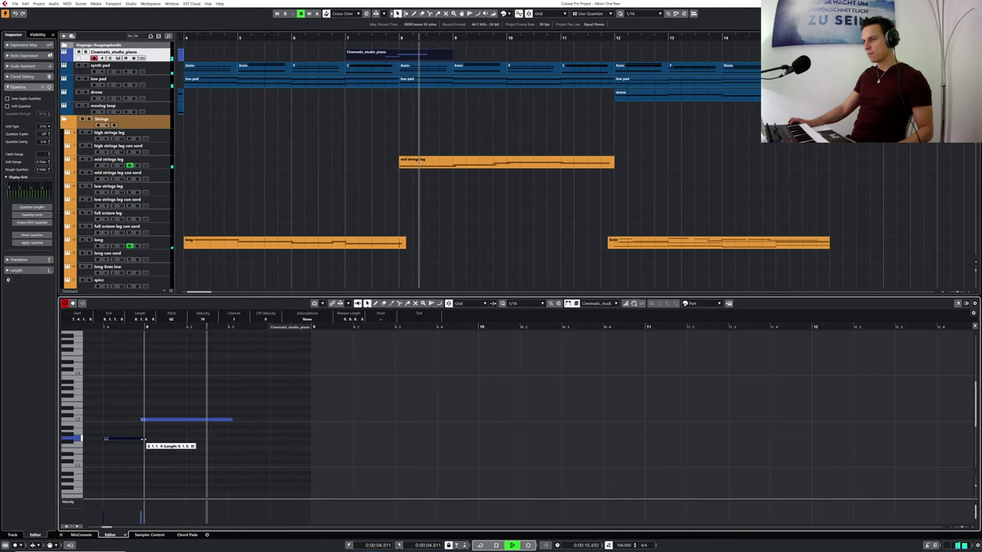
key(space)
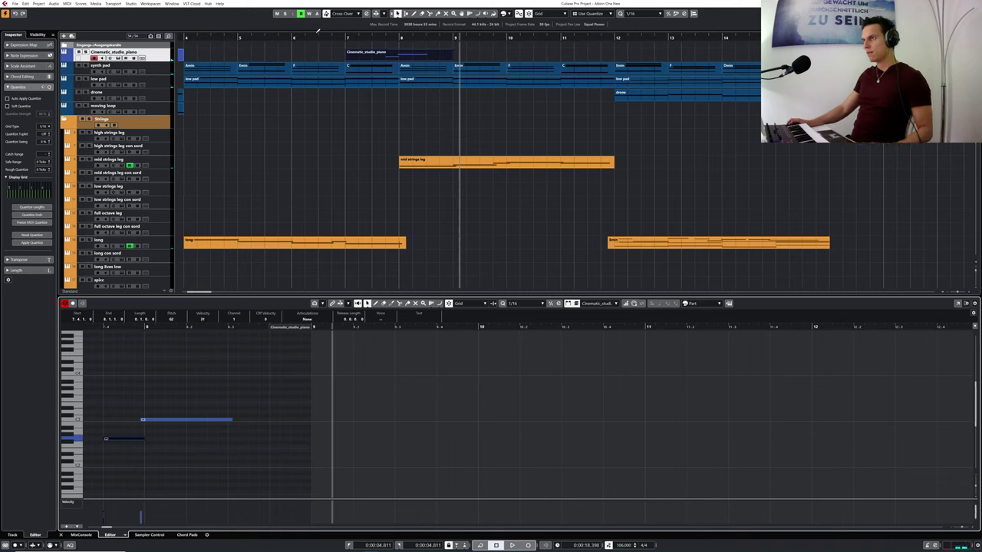
click(288, 38)
key(space)
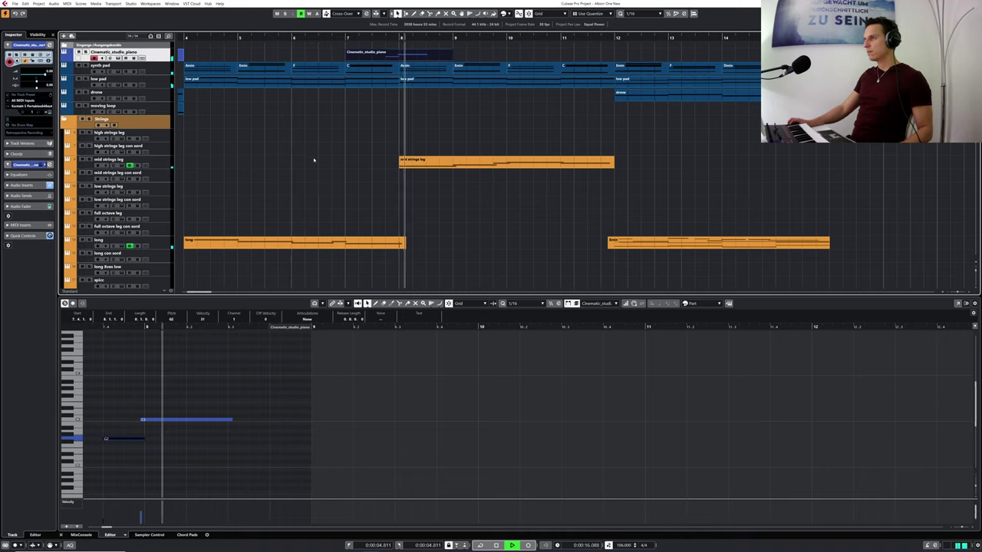
key(space)
- Remove the G2 note, move the C3 piano note's start to 8.1.1.0, and listen before closing the note editor
click(115, 463)
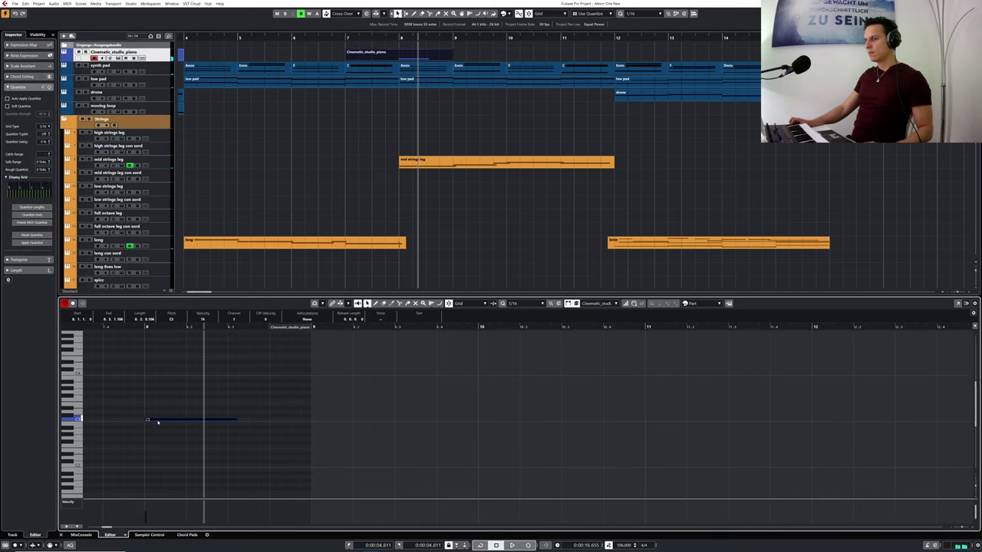
drag(314, 39, 316, 38)
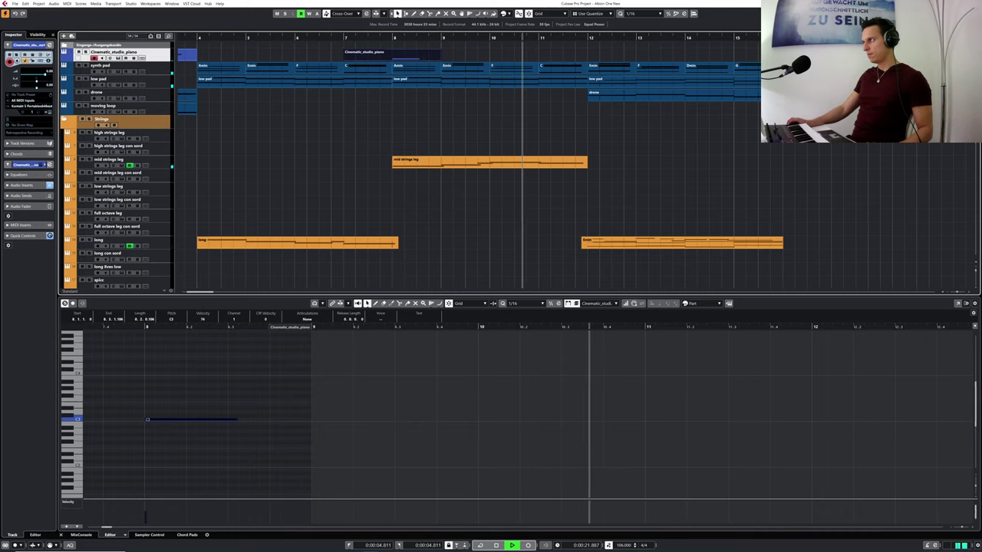
key(ctrl+alt+e)
key(space)
- Play back the arrangement from just before bar 4 to examine how the percussion tracks fit in
drag(219, 37, 220, 32)
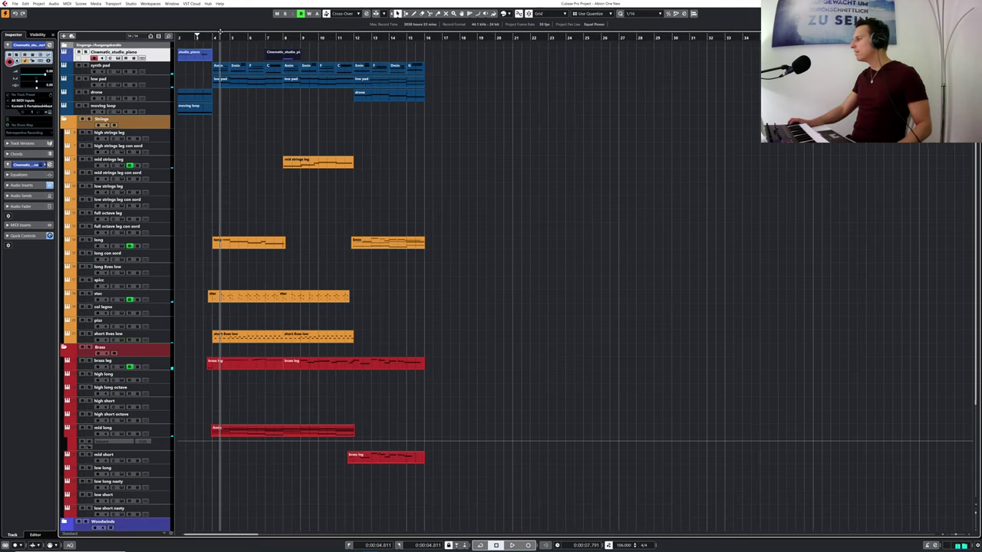
drag(220, 32, 208, 35)
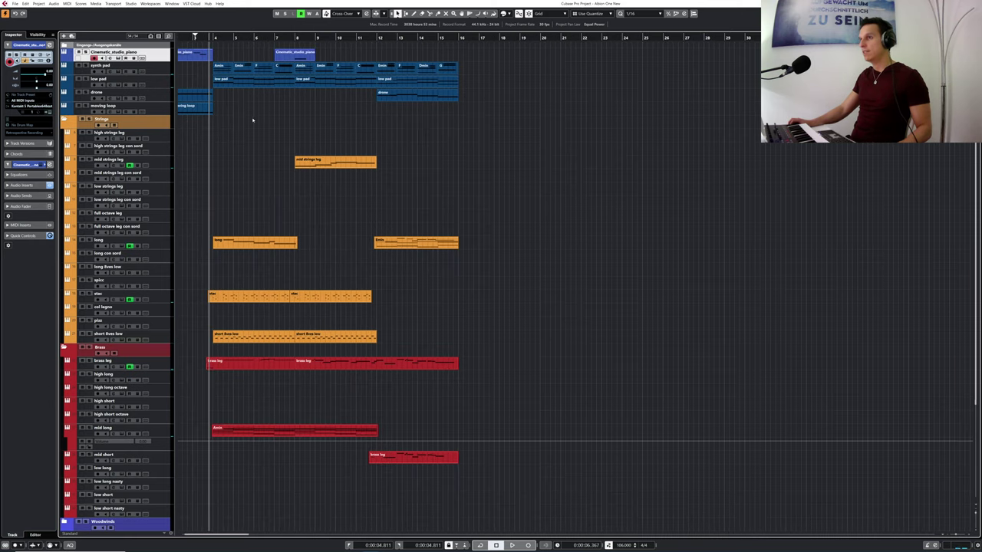
scroll(256, 119, down, 5)
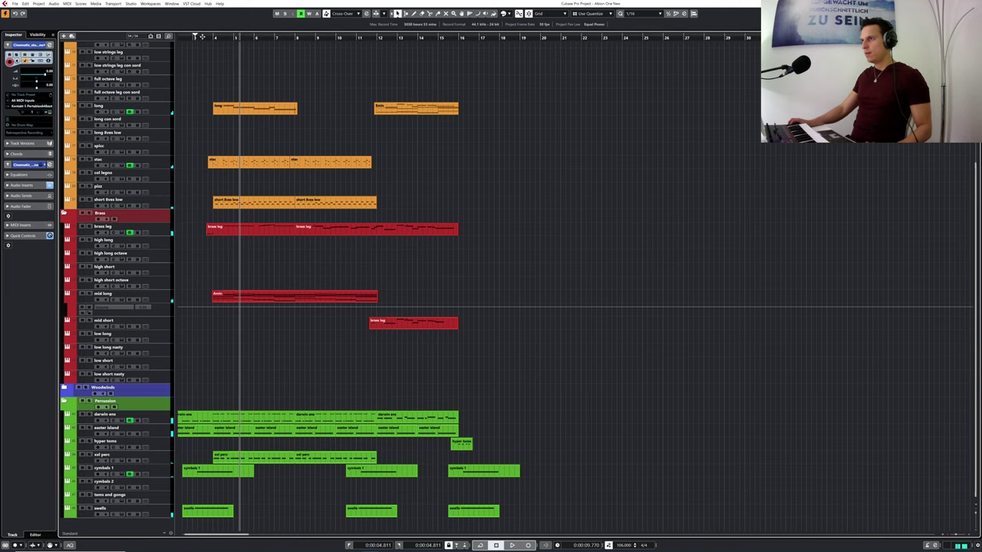
drag(202, 37, 202, 38)
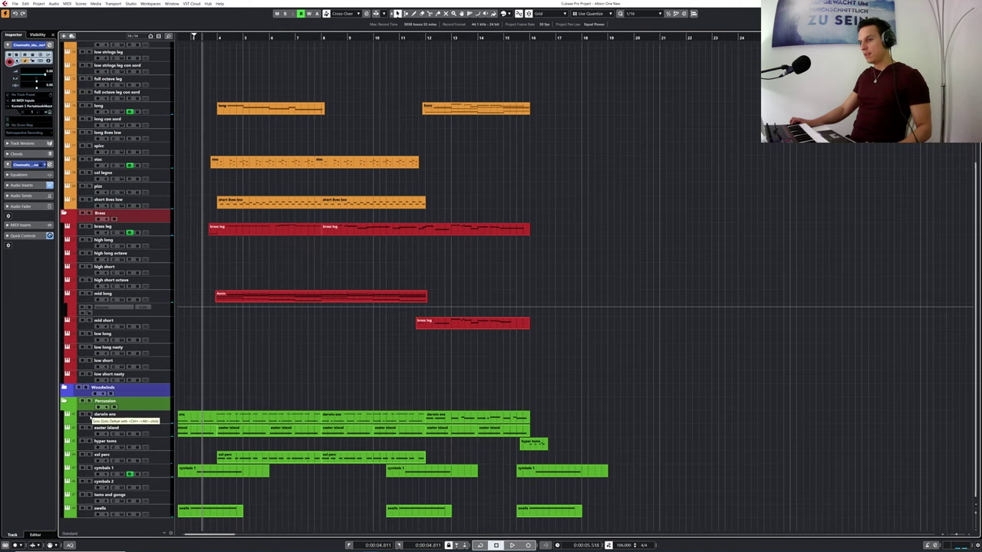
click(89, 415)
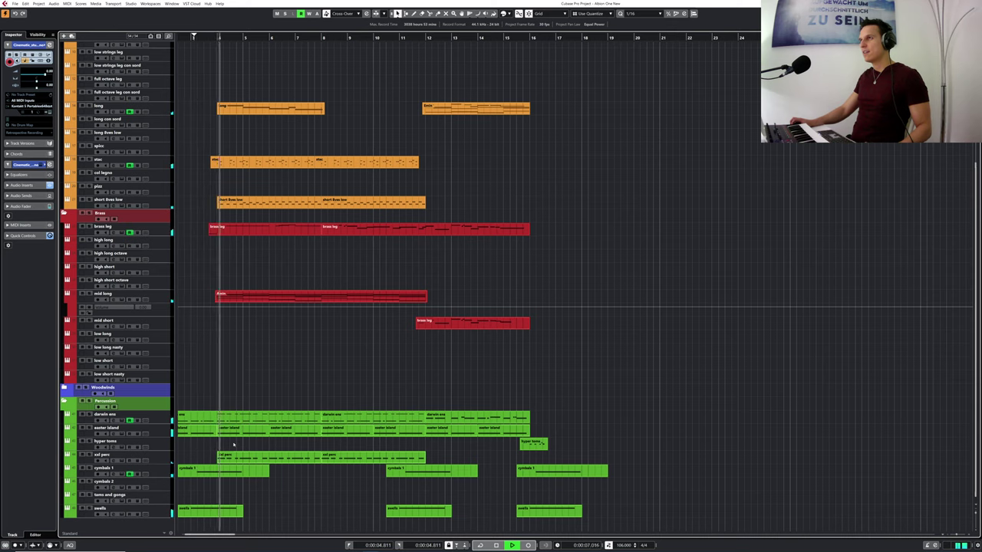
key(space)
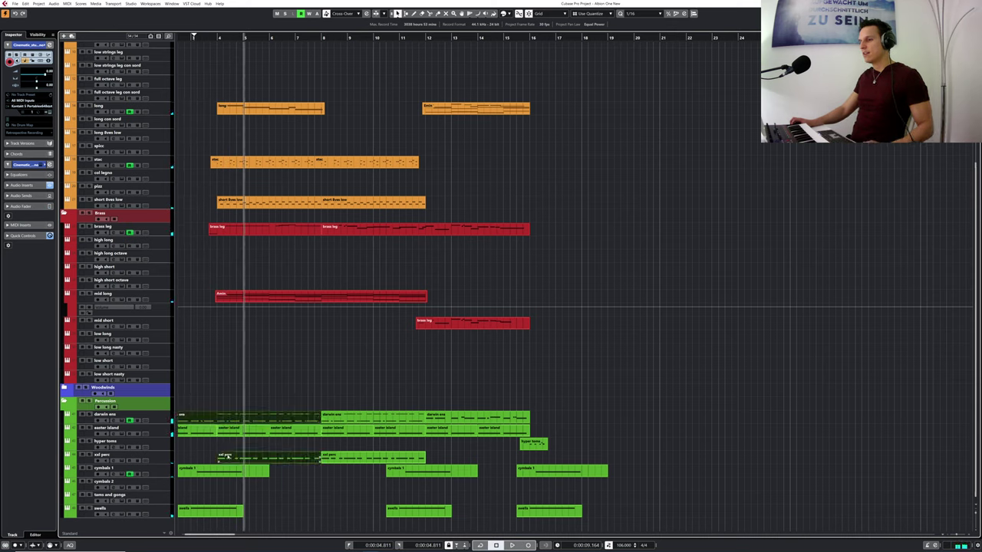
- Open the first darwin ens and xxl perc parts together for note editing and play them from before bar 4
double_click(236, 458)
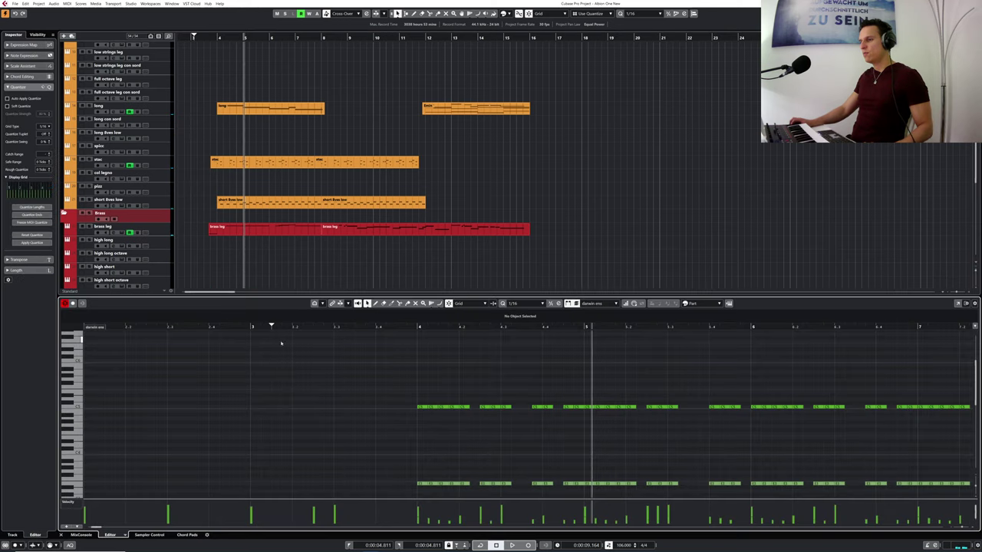
drag(272, 327, 309, 332)
drag(209, 37, 207, 39)
key(space)
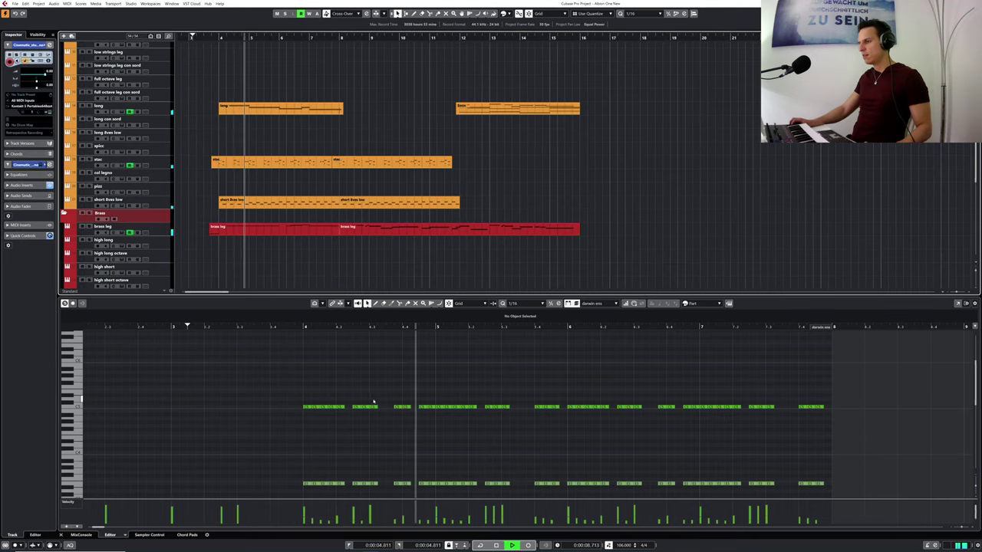
- Delete the notes at 4.3.4 in both note rows of the opened percussion parts and audition the change
click(397, 413)
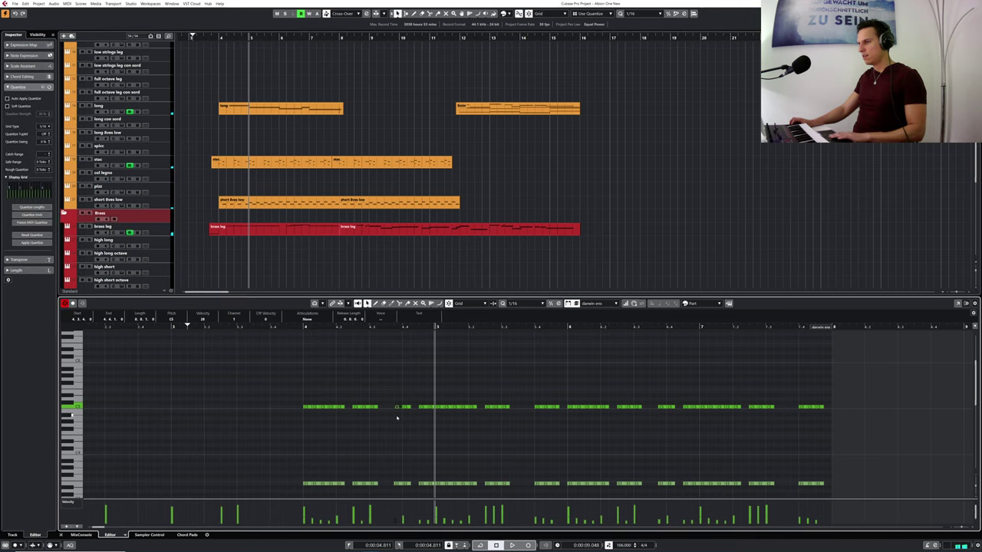
scroll(301, 285, down, 5)
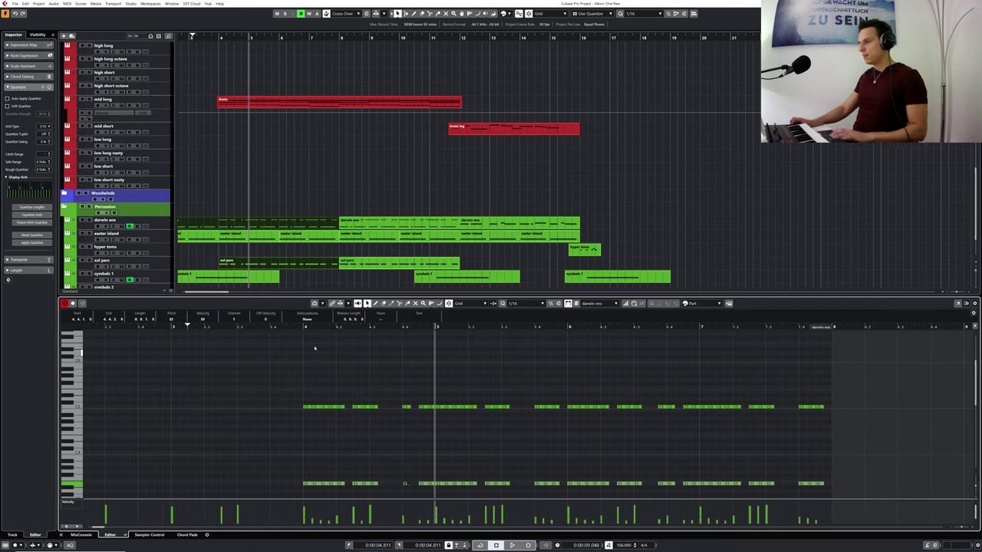
drag(302, 326, 296, 328)
key(space)
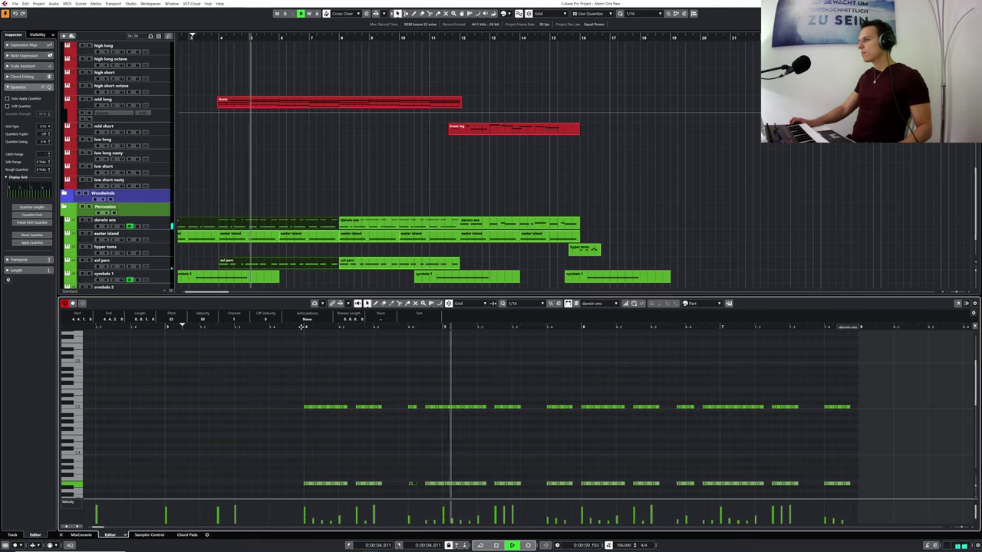
click(197, 37)
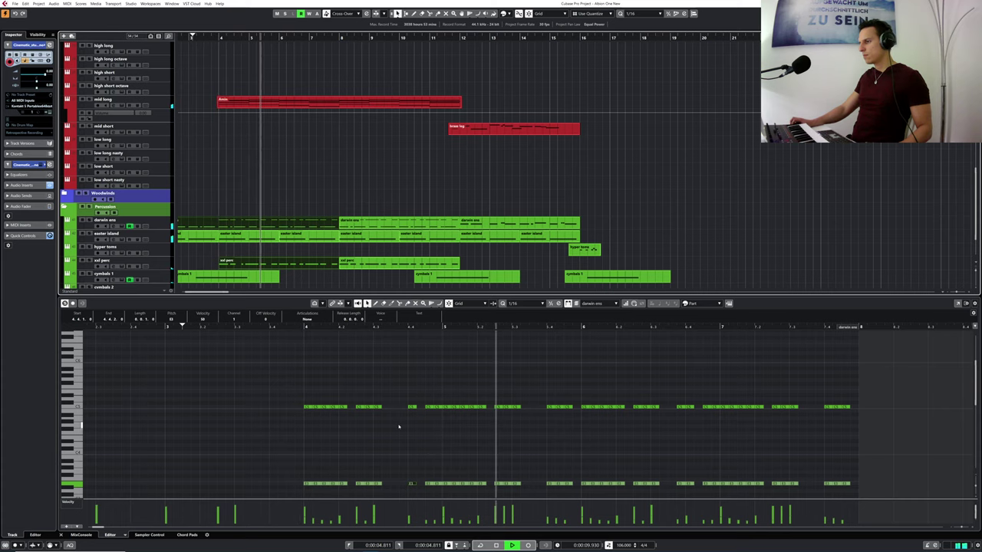
key(space)
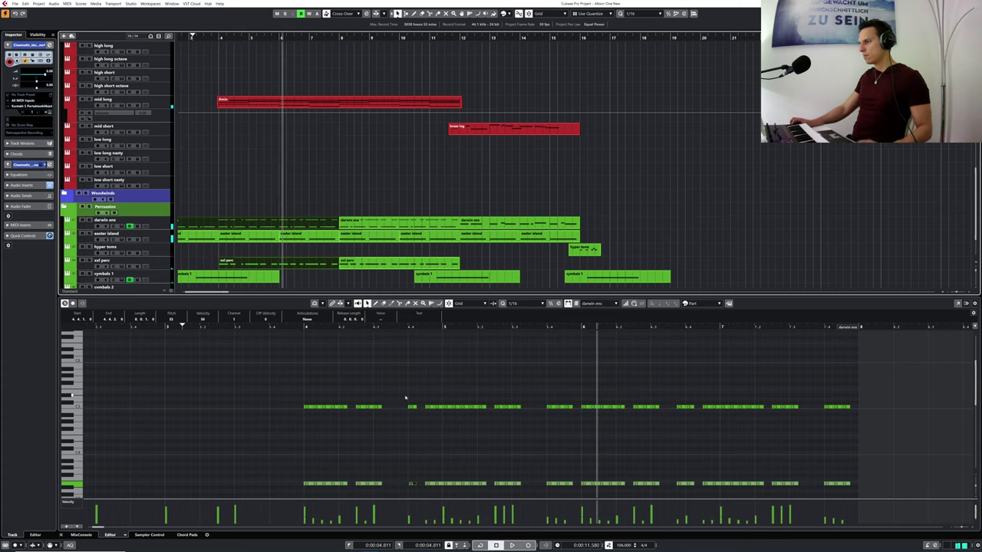
- Try removing the percussion notes at 4.4.1 in both rows, audition the gap, and undo the deletion
drag(406, 397, 415, 466)
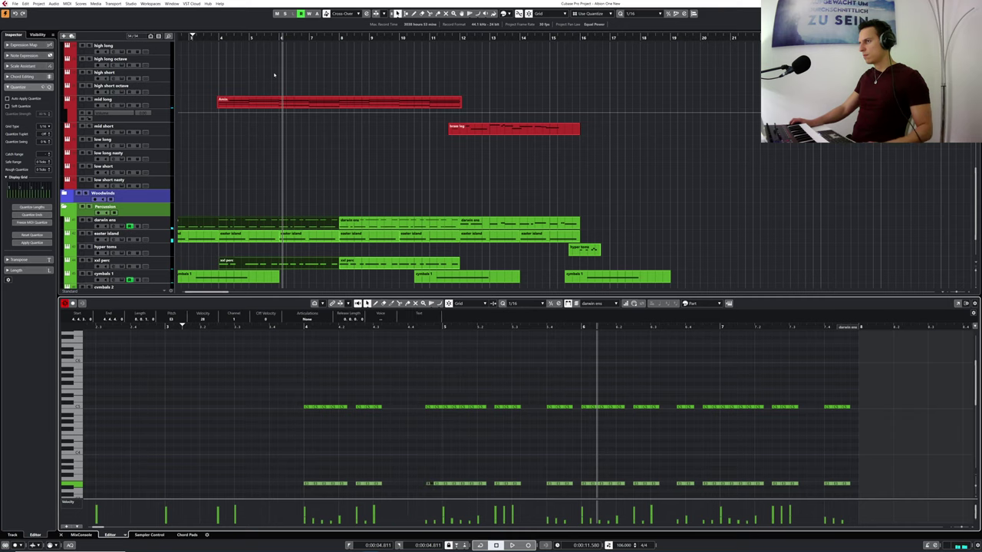
click(211, 36)
key(space)
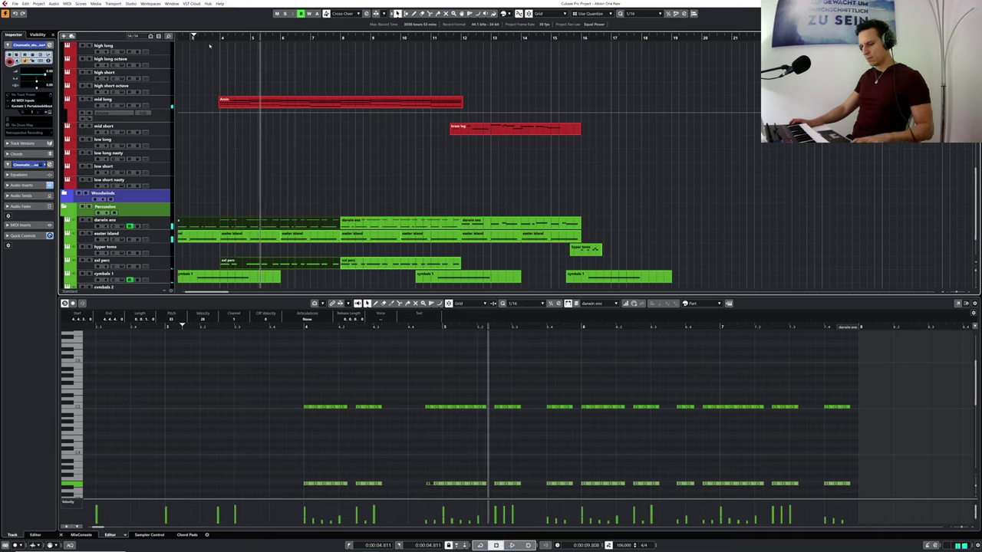
drag(400, 397, 411, 453)
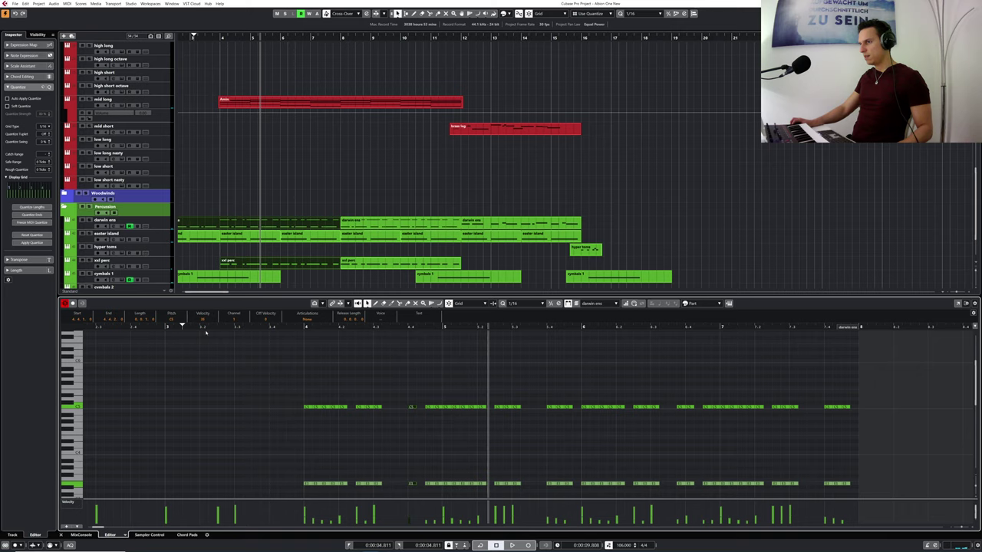
- Play back bars 4 to 6 to check the thinned percussion rhythm
drag(303, 327, 291, 328)
key(space)
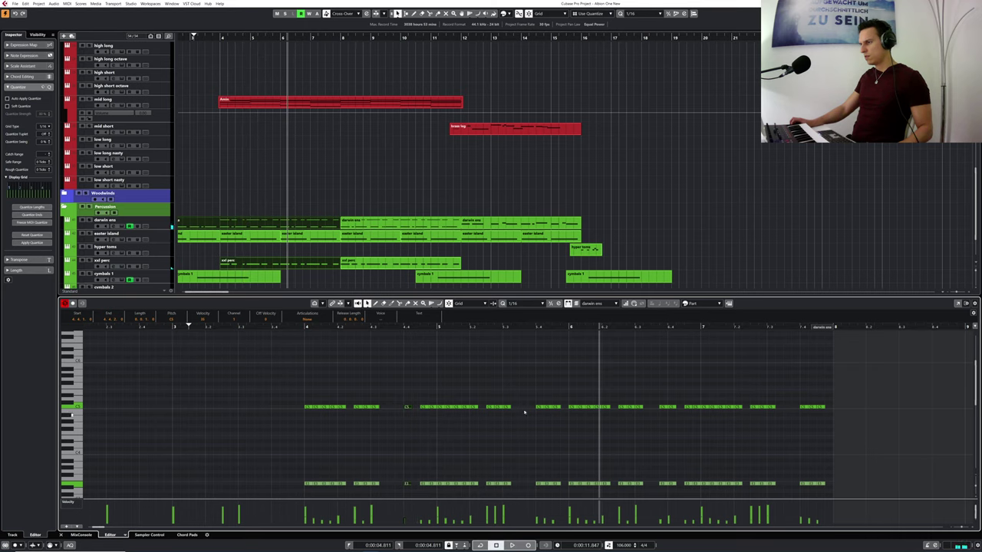
drag(534, 389, 526, 488)
drag(220, 38, 217, 39)
key(space)
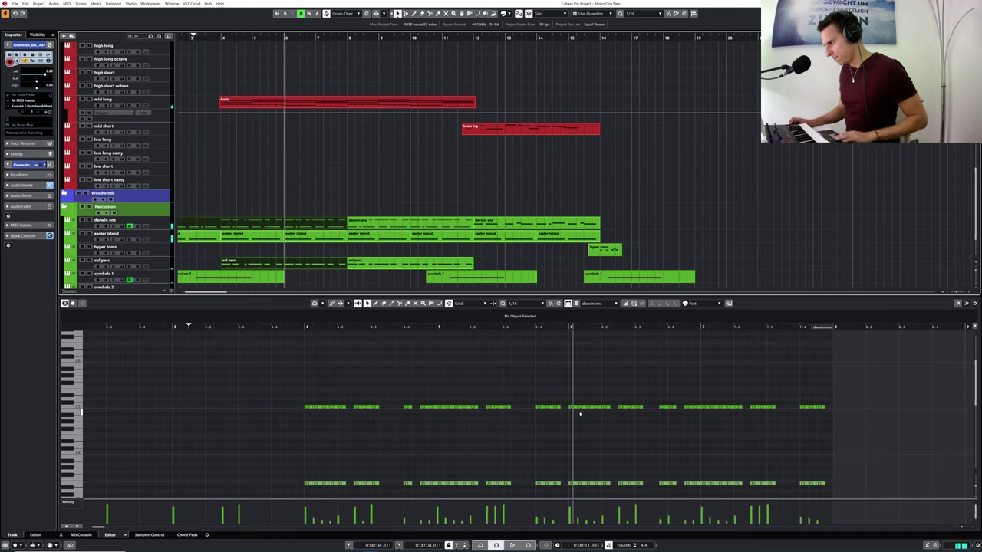
- Try deleting the percussion notes at 5.4.2 and 5.4.3 in both rows and audition the passage into bar 6
drag(547, 396, 560, 486)
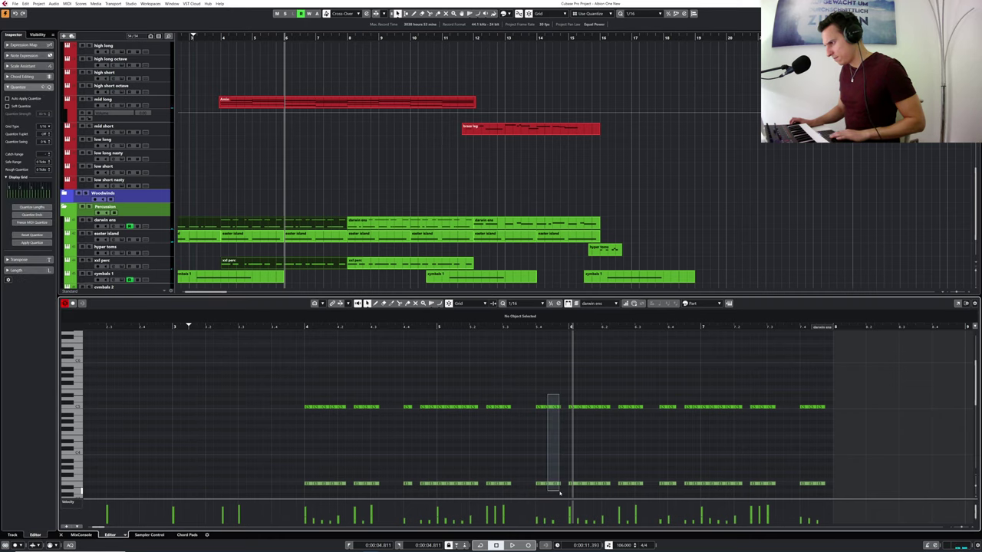
drag(560, 493, 562, 497)
key(Delete)
drag(484, 328, 459, 332)
key(space)
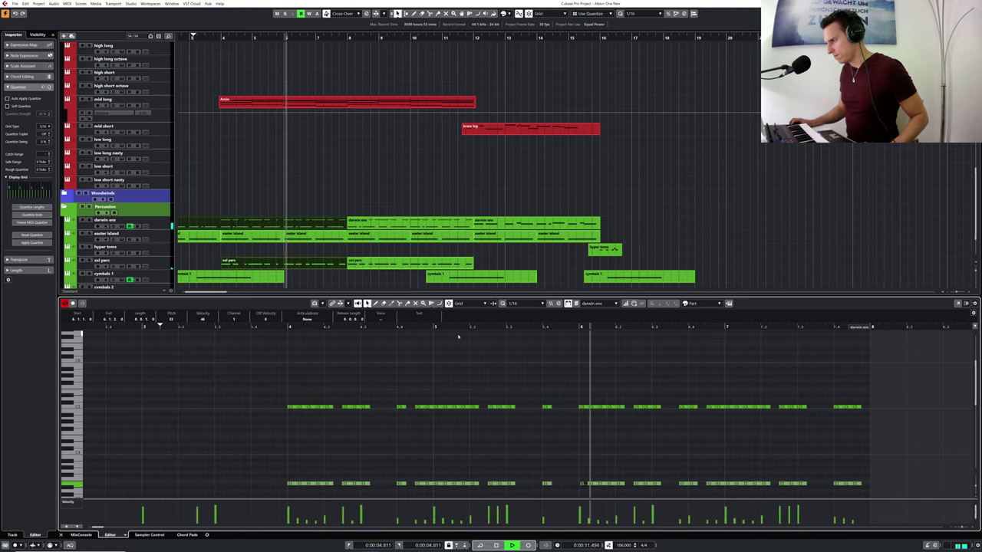
- Try removing only the percussion notes at 5.4.1 instead, audition the result, and restore all the notes before bar 6
key(space)
drag(543, 397, 543, 500)
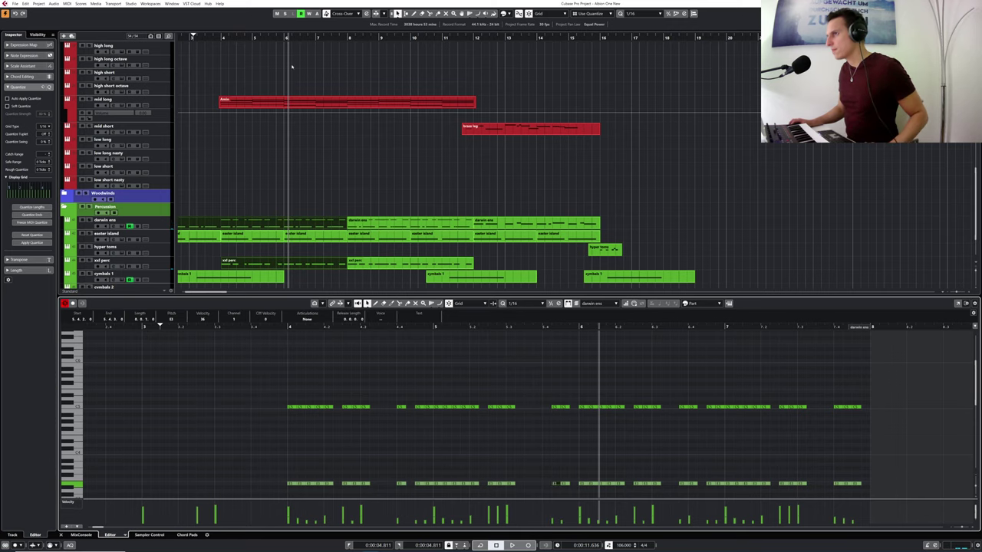
drag(247, 37, 220, 41)
key(space)
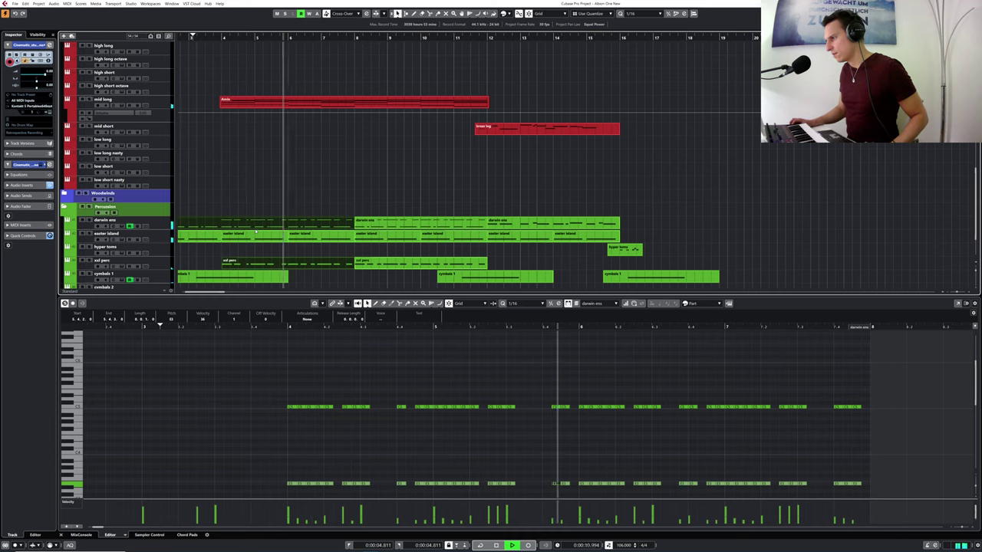
key(space)
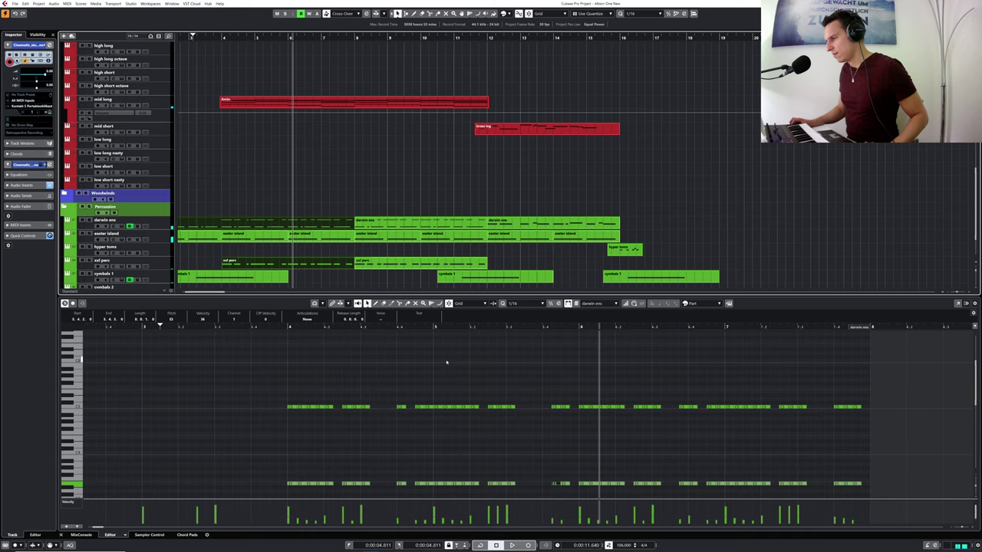
drag(399, 328, 280, 332)
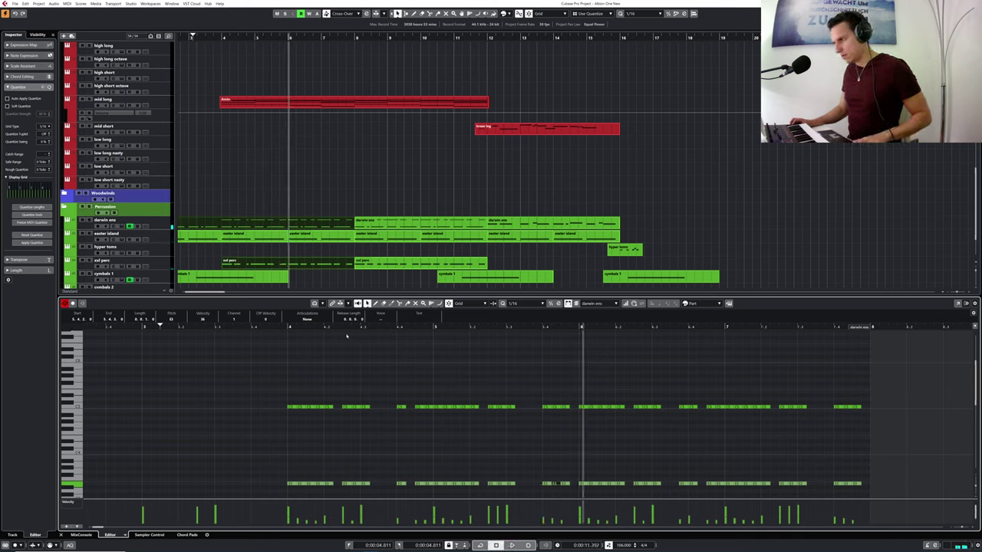
- Move the percussion notes at 5.4.2 and 5.4.3 in both rows one sixteenth later and audition the new rhythm
click(557, 399)
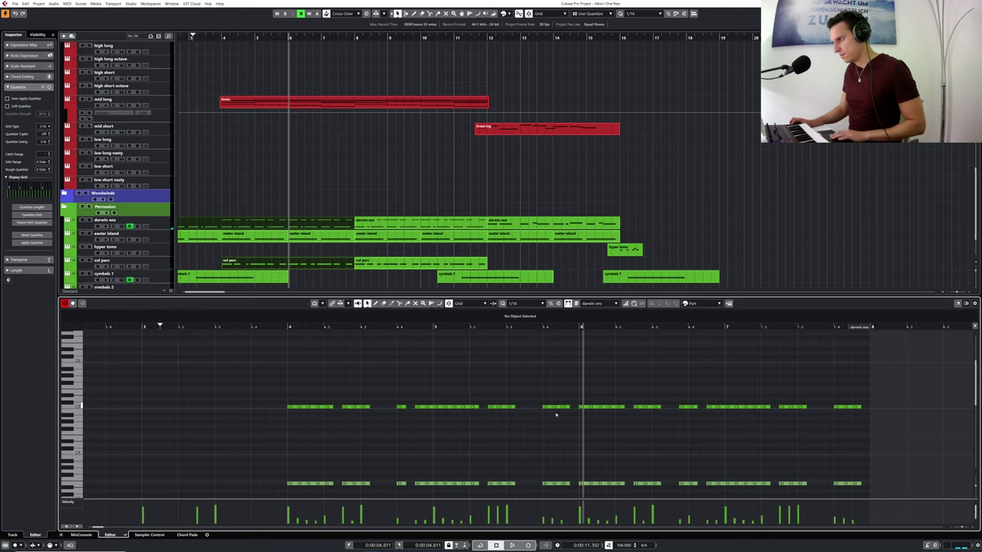
scroll(554, 491, down, 1)
click(558, 464)
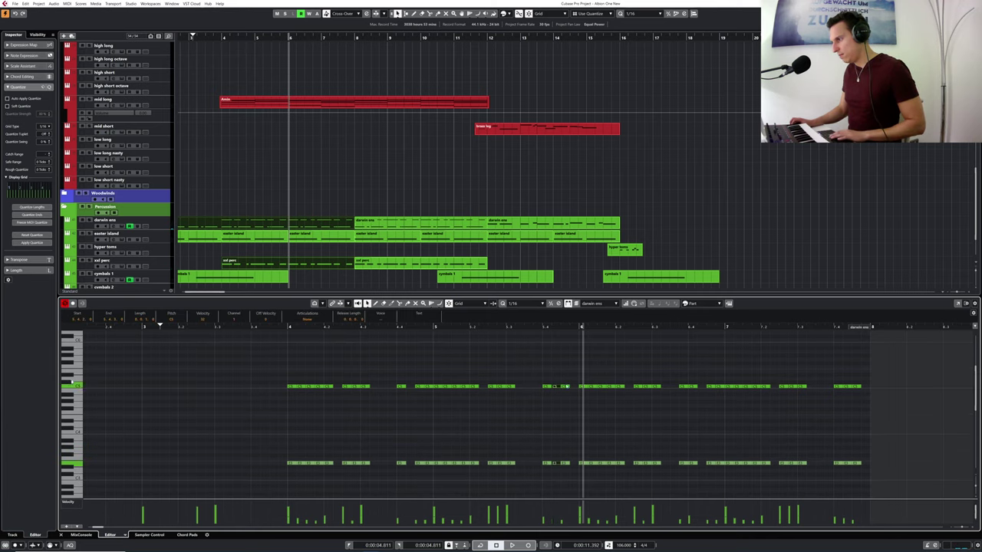
drag(555, 375, 574, 489)
drag(561, 390, 562, 389)
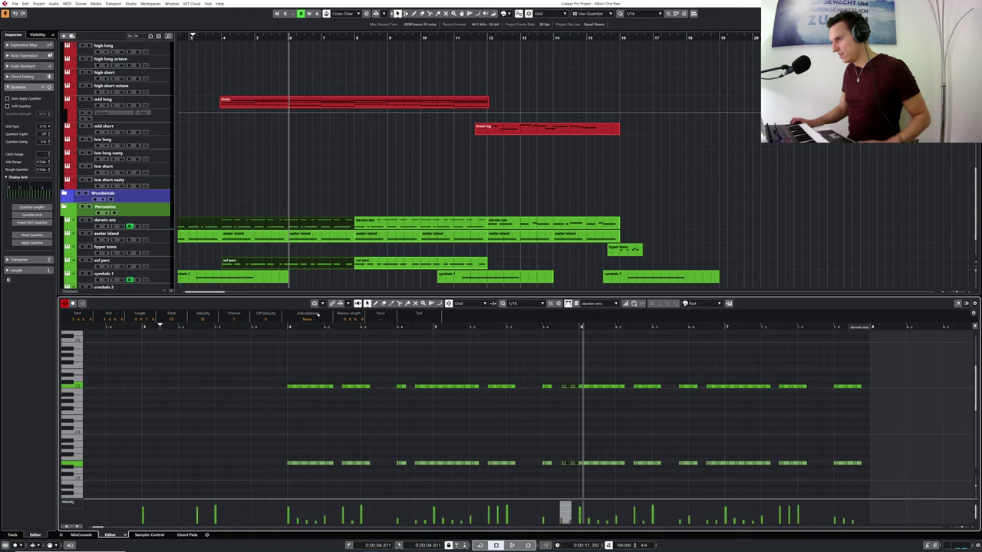
click(214, 36)
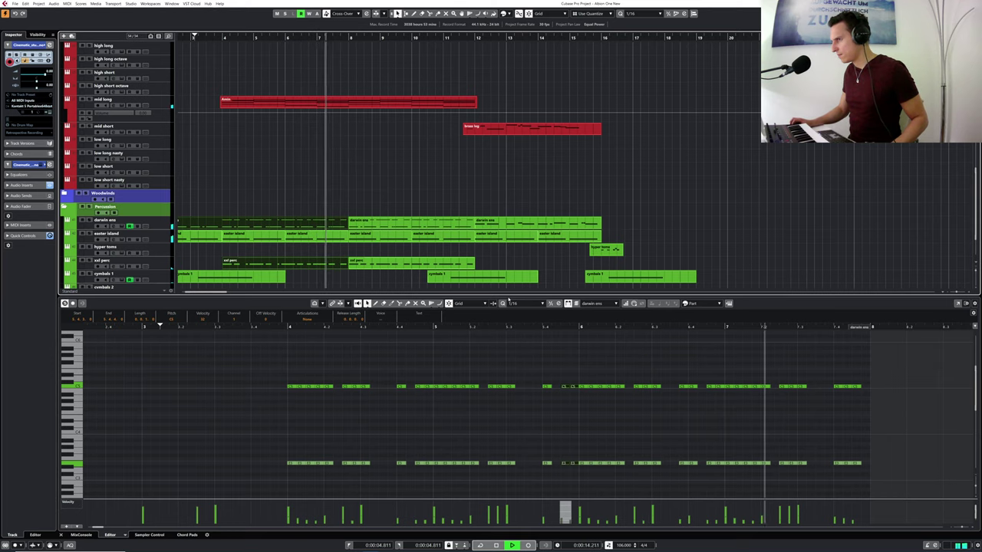
key(space)
drag(300, 328, 283, 326)
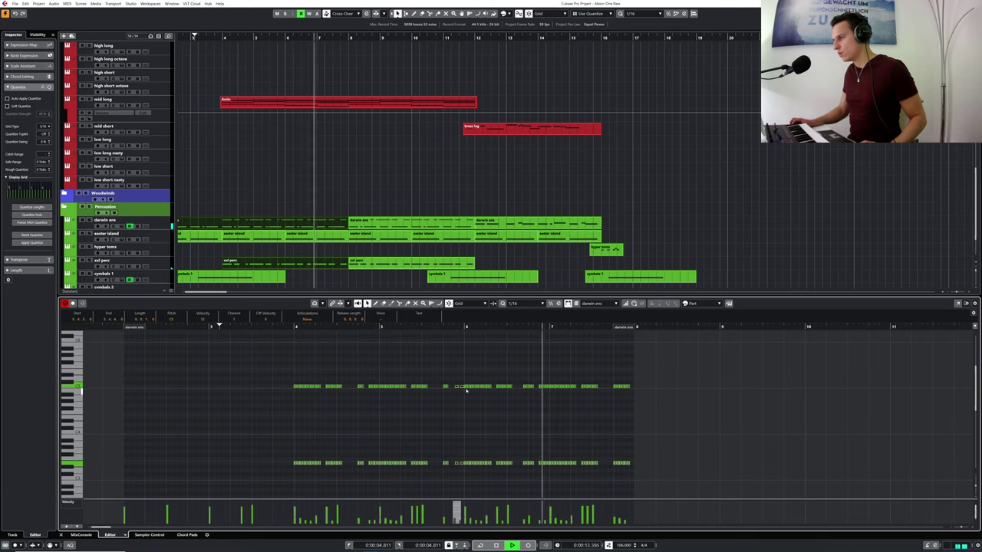
- Replace the bar 6 and 7 percussion notes in both rows with a copy of bars 4 and 5 and audition the result
drag(466, 376, 645, 474)
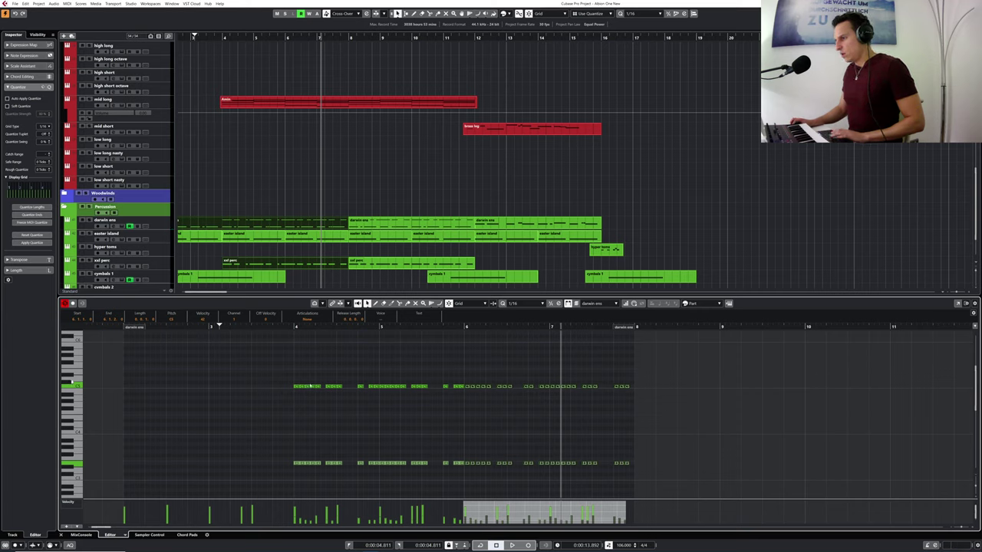
key(Delete)
drag(278, 369, 468, 479)
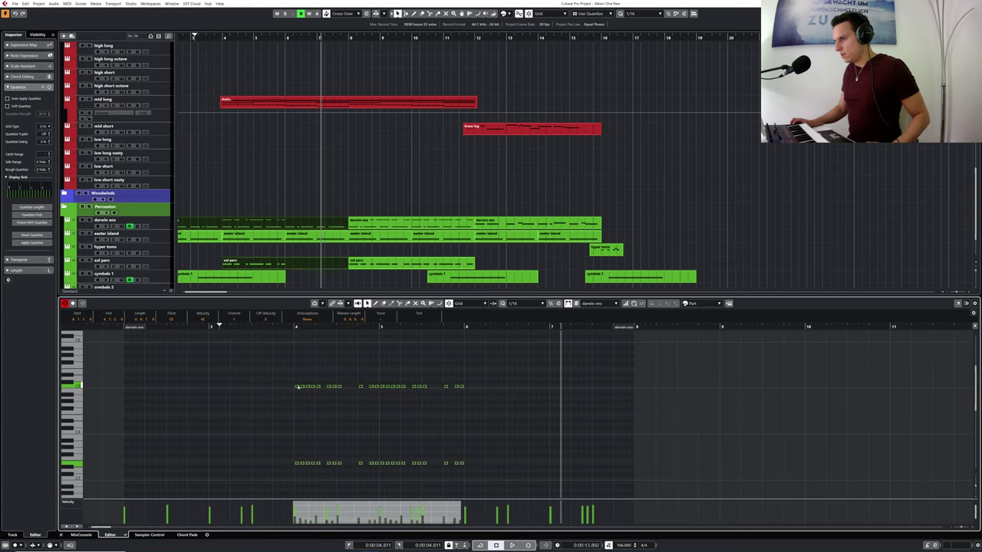
drag(297, 387, 470, 392)
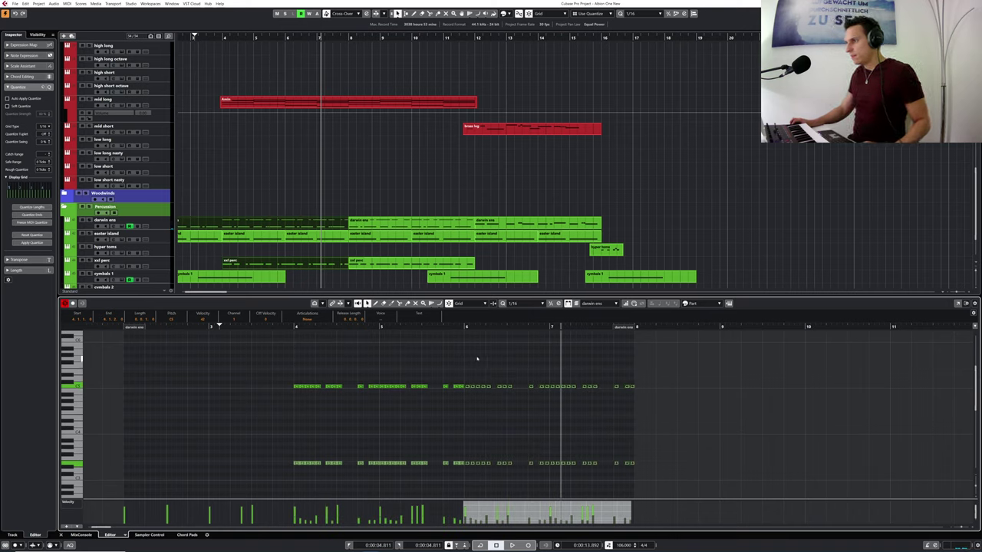
click(441, 328)
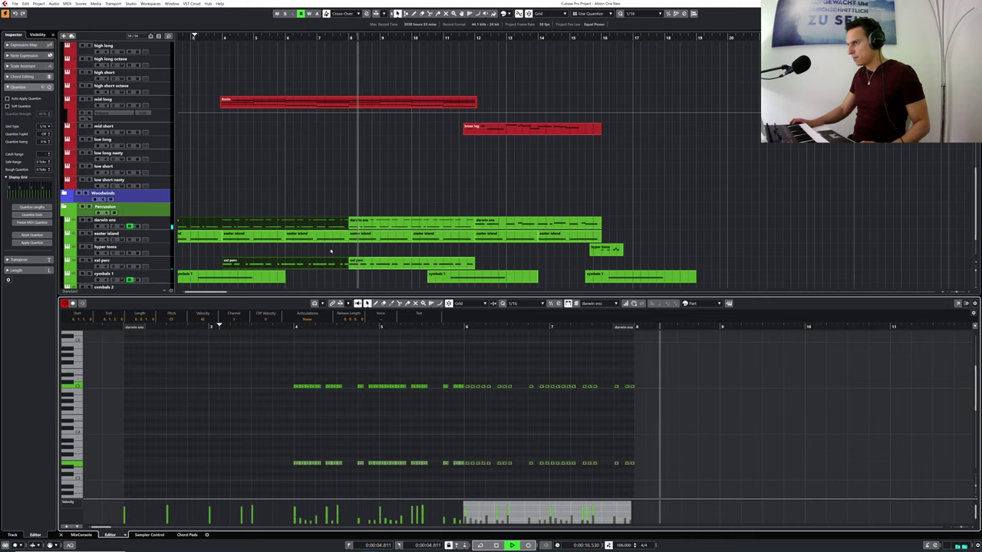
- Delete the old darwin ens and xxl perc parts spanning bars 8 to 12
click(440, 223)
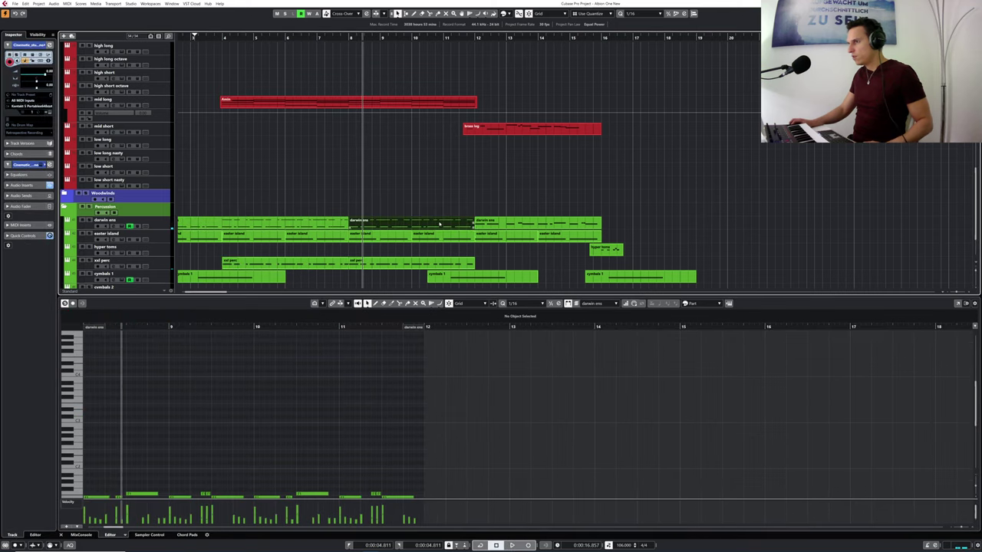
drag(433, 270, 434, 270)
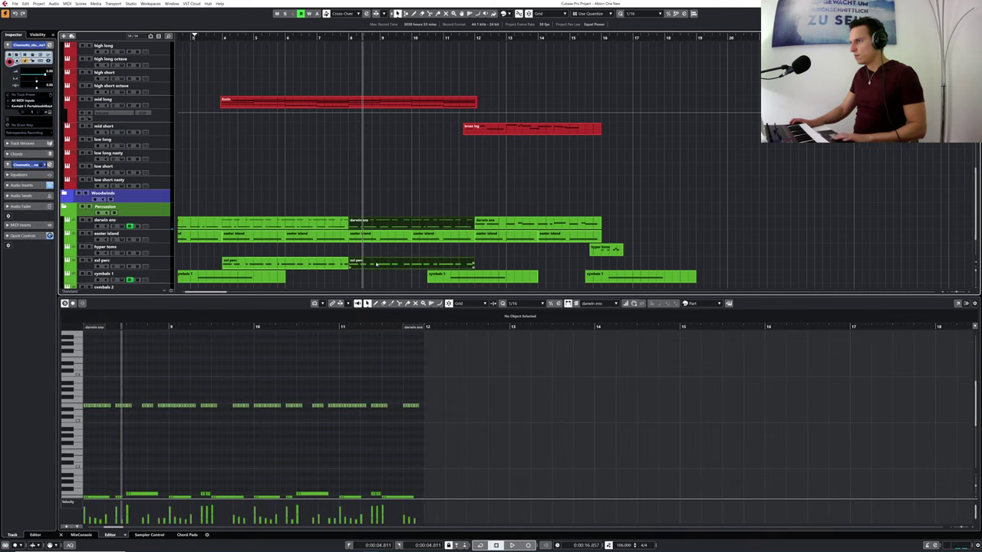
key(Delete)
- Try duplicating the edited darwin ens and xxl perc parts together and shorten the darwin ens copy to end at bar 12
drag(267, 205, 291, 228)
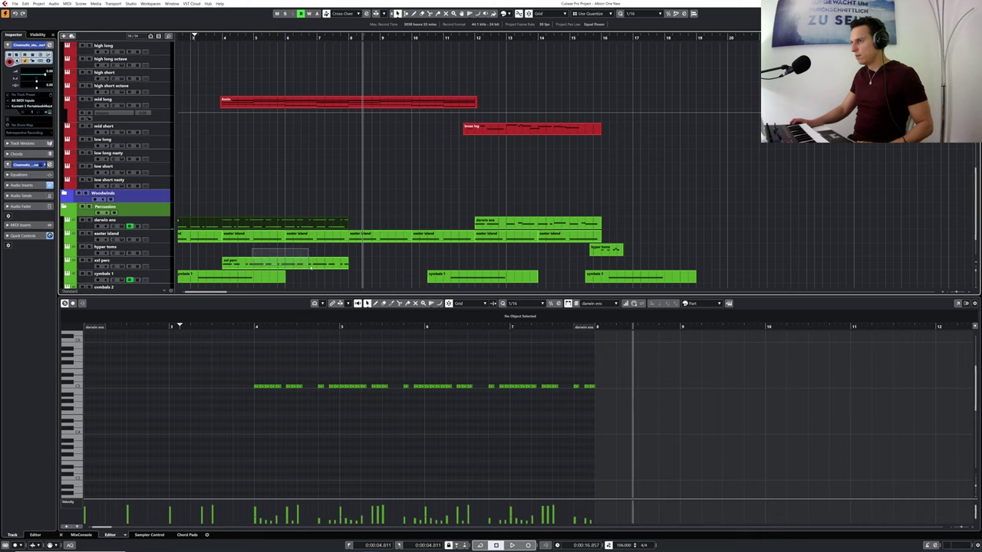
drag(311, 267, 312, 266)
key(ctrl+d)
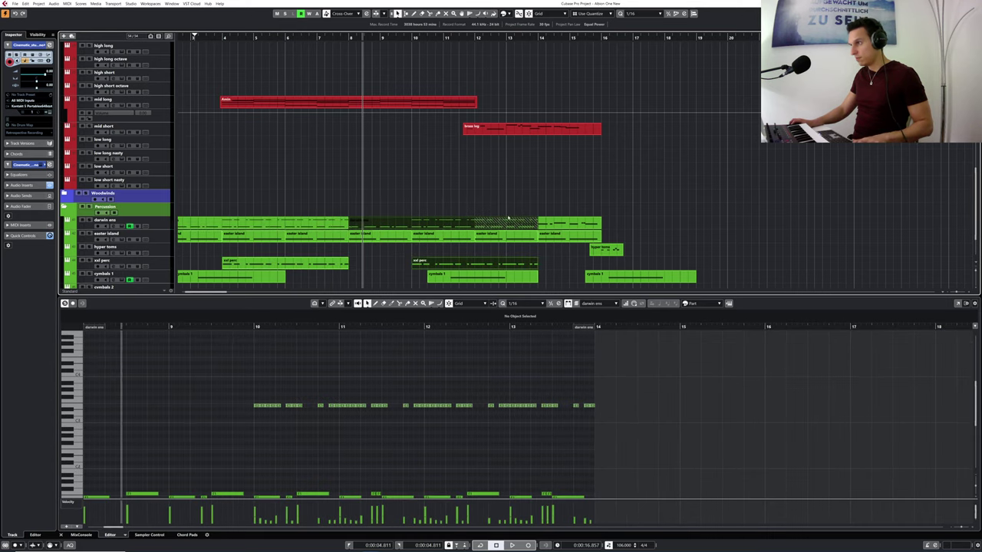
click(463, 215)
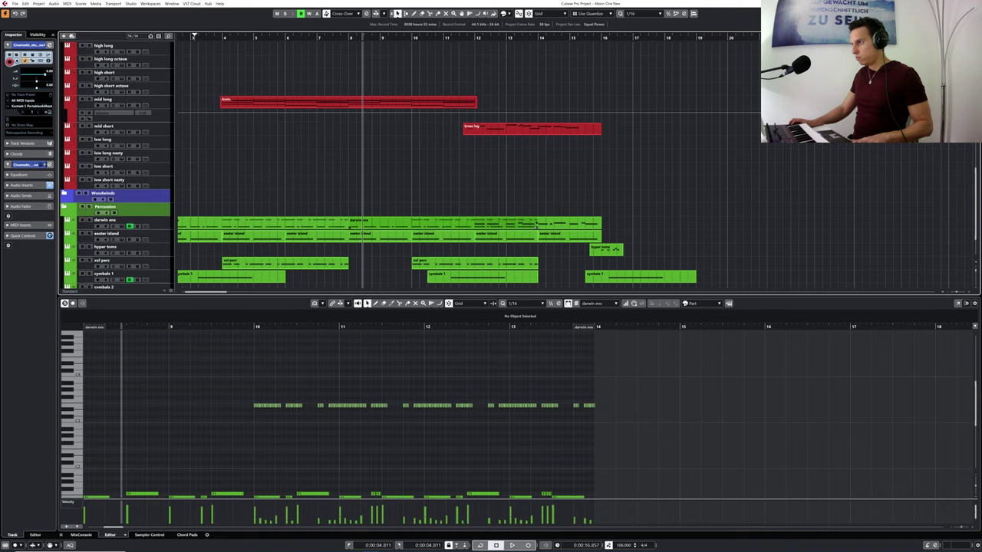
drag(537, 227, 474, 234)
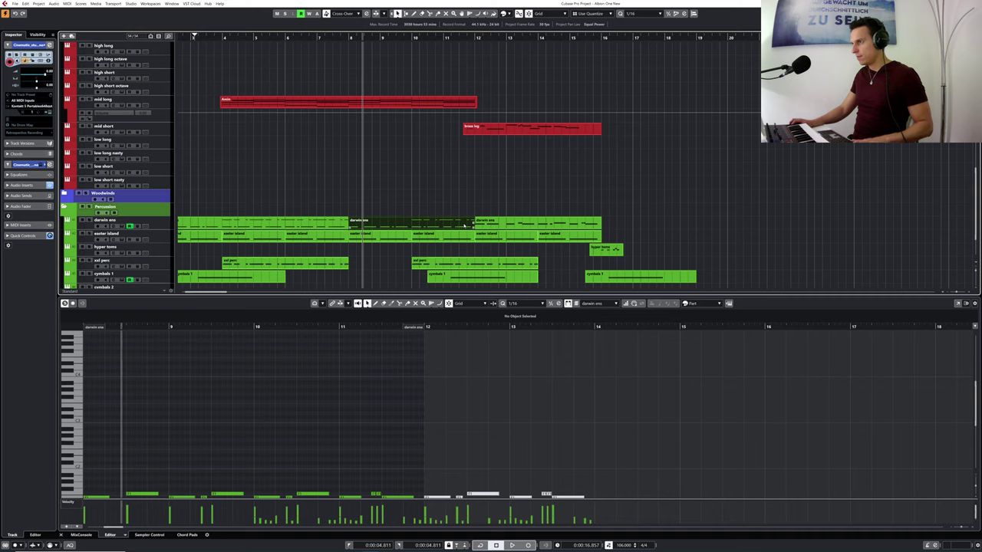
- Delete the leftover notes beyond bar 12 in the copied darwin ens part and play back the arrangement
scroll(502, 397, down, 3)
drag(429, 381, 580, 424)
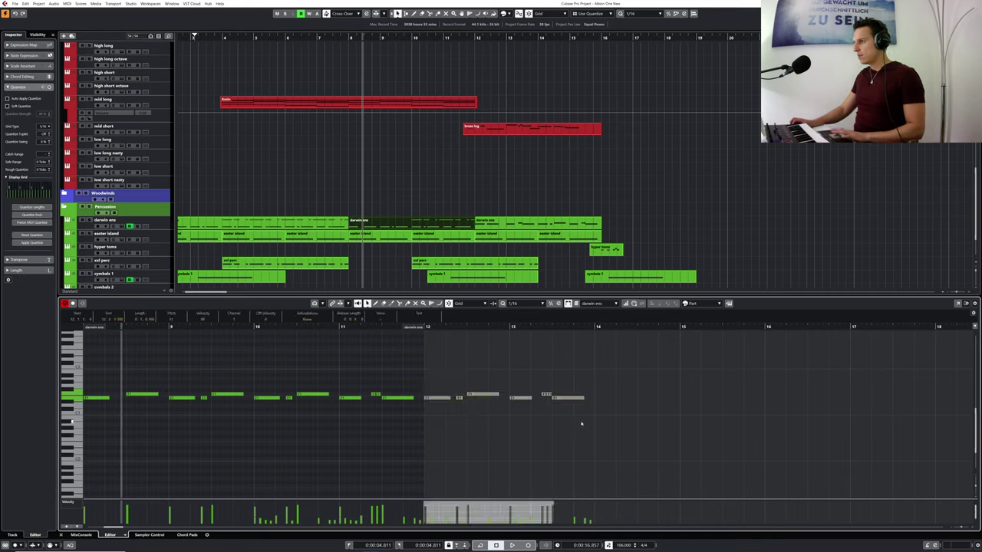
key(Delete)
scroll(499, 402, up, 5)
drag(429, 391, 589, 426)
key(Delete)
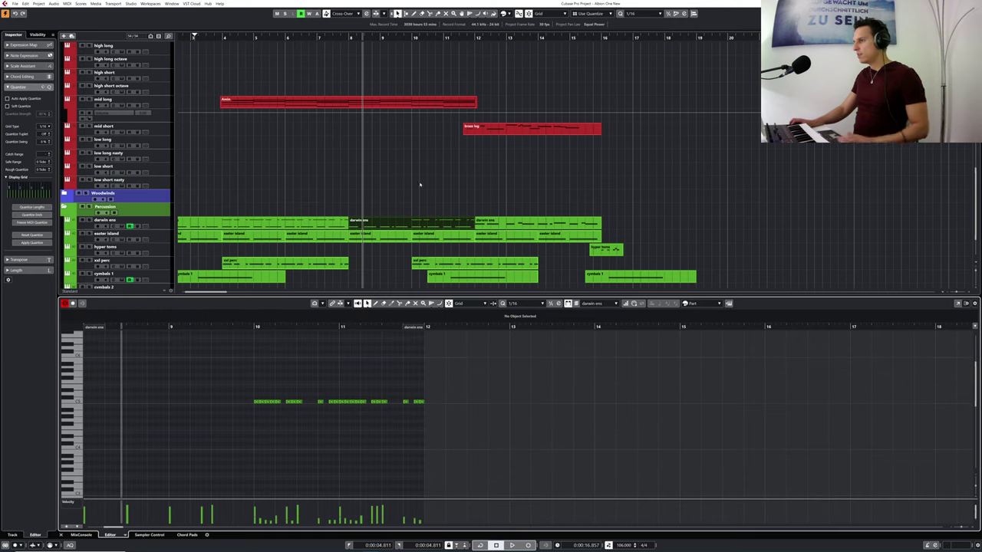
drag(445, 38, 440, 46)
key(space)
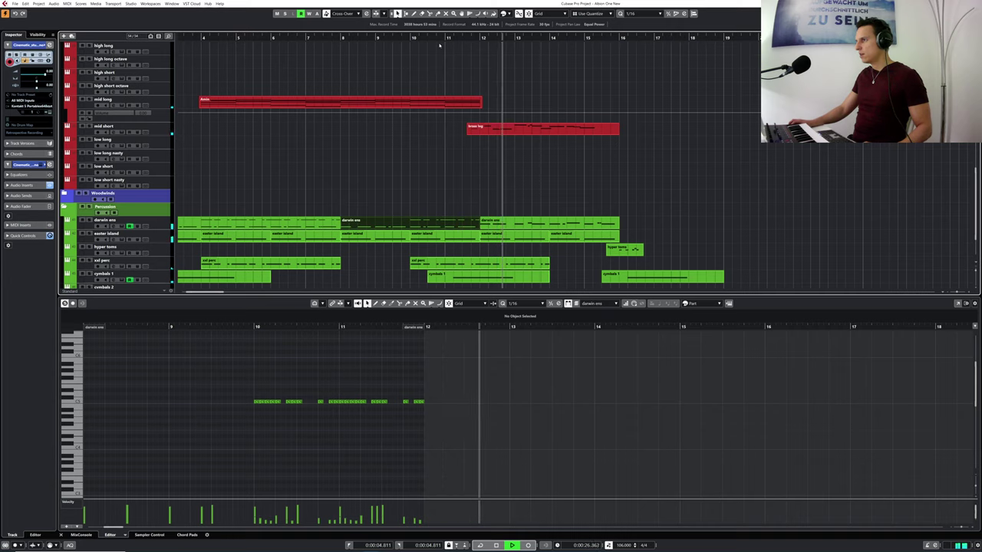
- Try deleting the copied xxl perc notes from bar 12 onward, audition the passage, and undo back to before the parts were duplicated
click(494, 270)
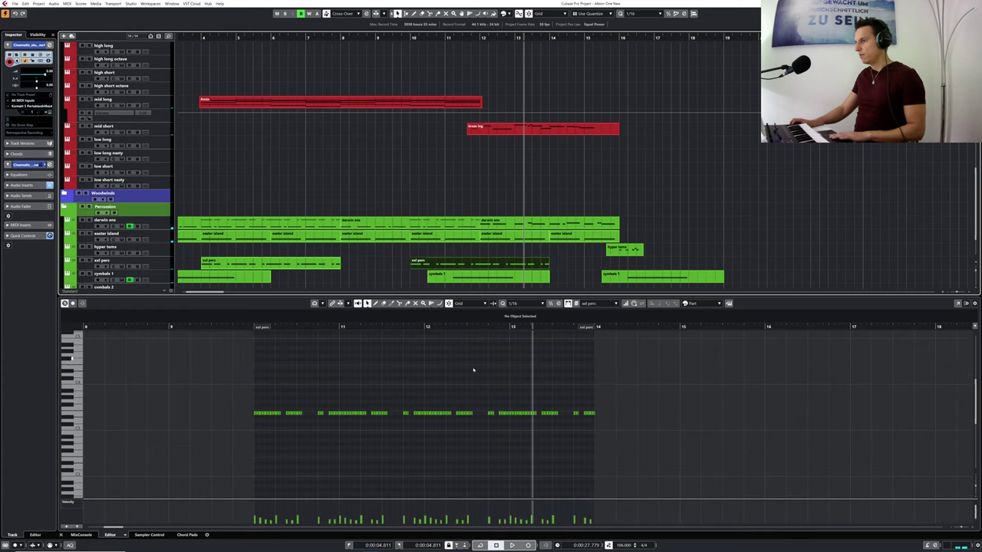
click(426, 408)
drag(485, 427, 597, 426)
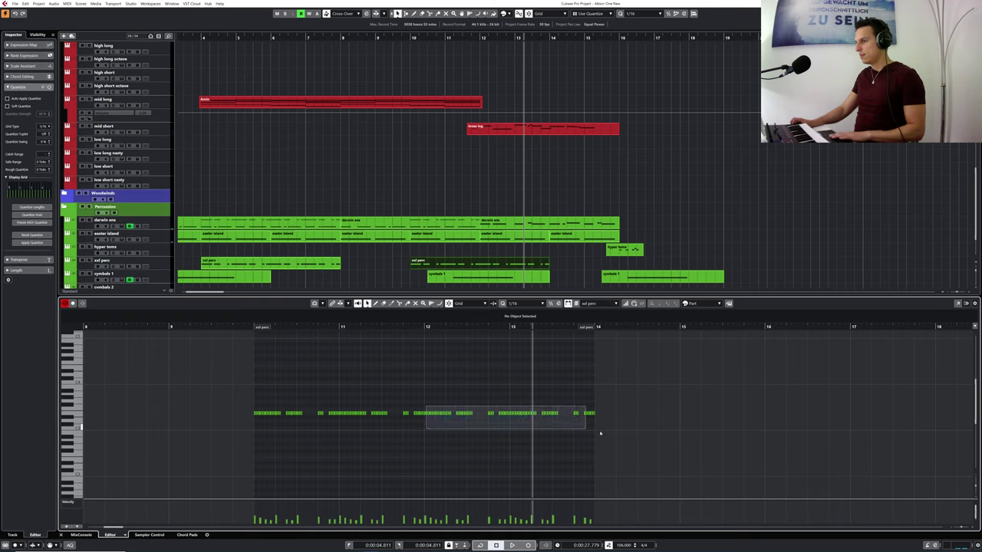
key(Delete)
drag(384, 327, 333, 327)
key(space)
click(407, 37)
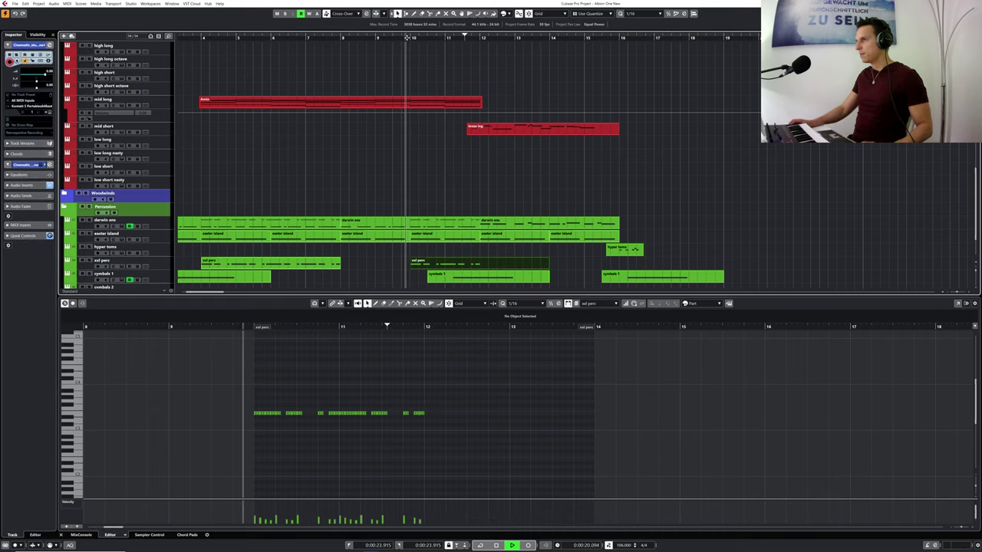
key(space)
key(ctrl+z)
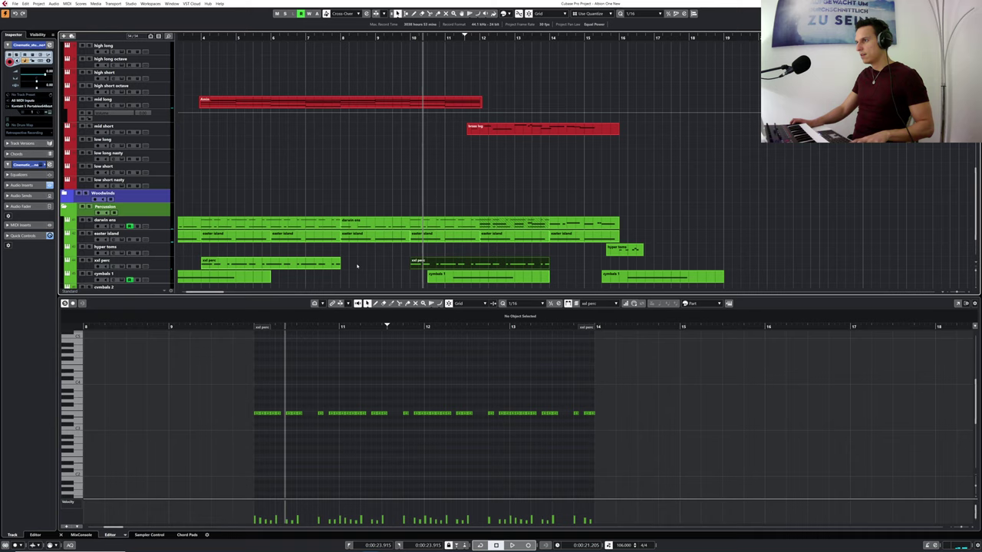
key(ctrl+z)
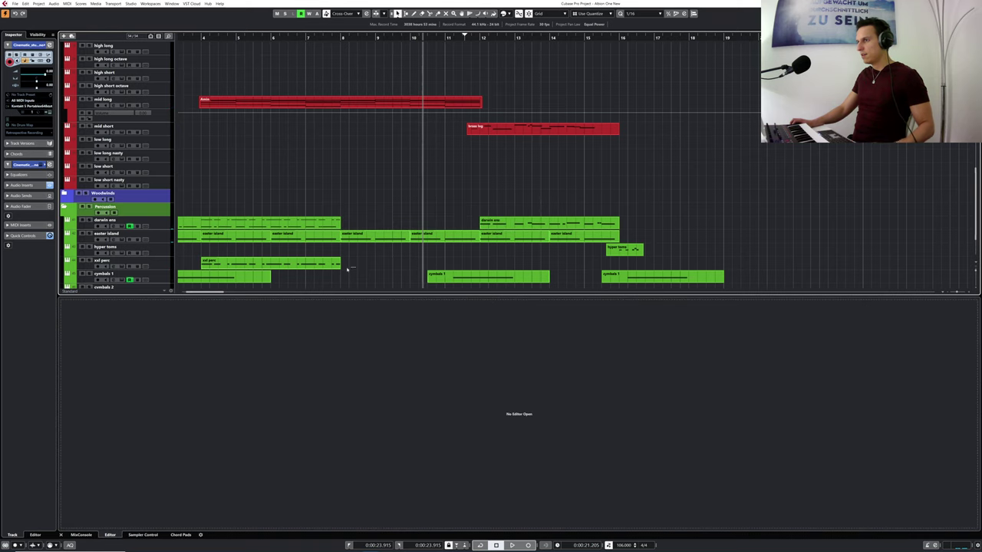
- Split the darwin ens part at bar 4 and duplicate its bars 4 to 8 together with the xxl perc part to bar 8
double_click(323, 265)
shift+click(278, 223)
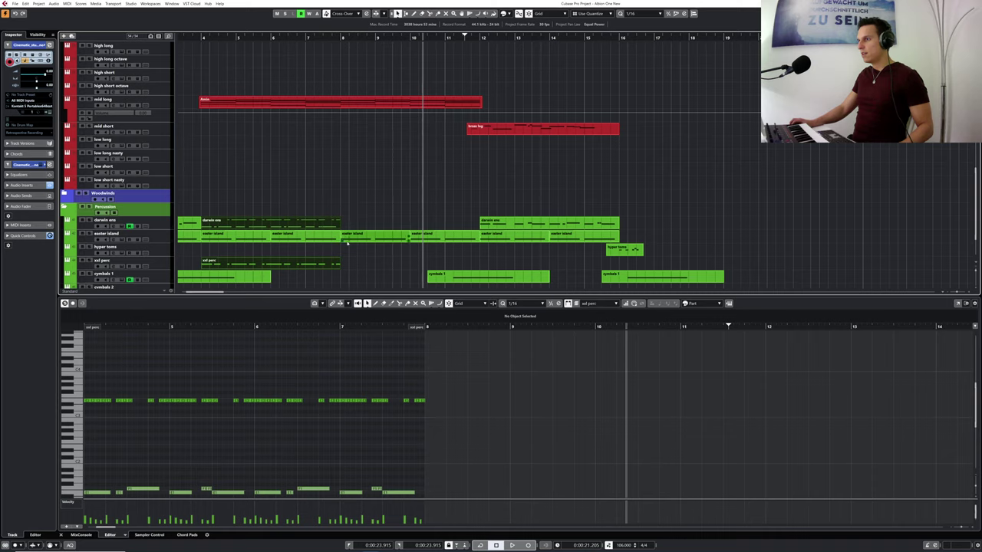
key(ctrl+d)
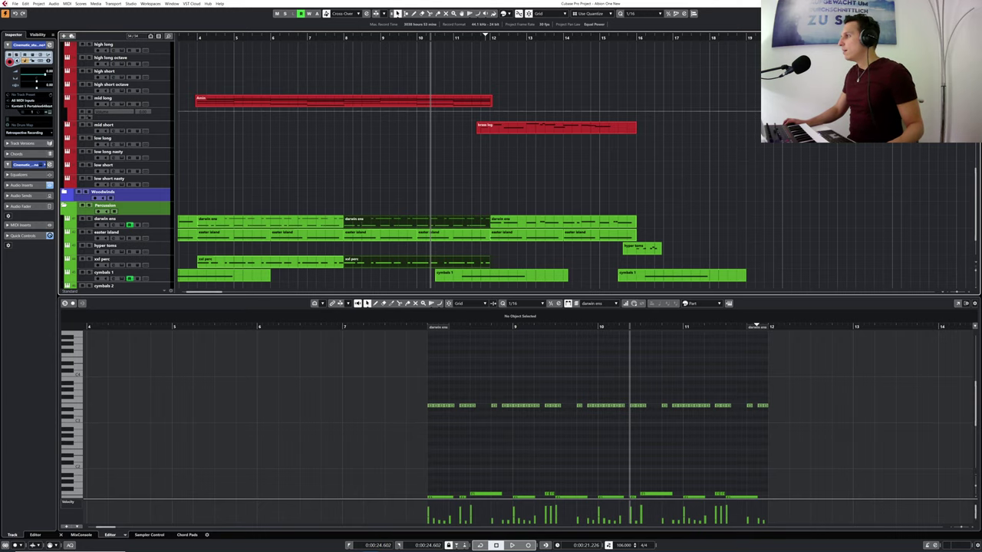
- Close the note editor and copy the piano, pad, string, brass and percussion parts of the bar 4 to 12 section to bar 18
key(Return)
click(513, 278)
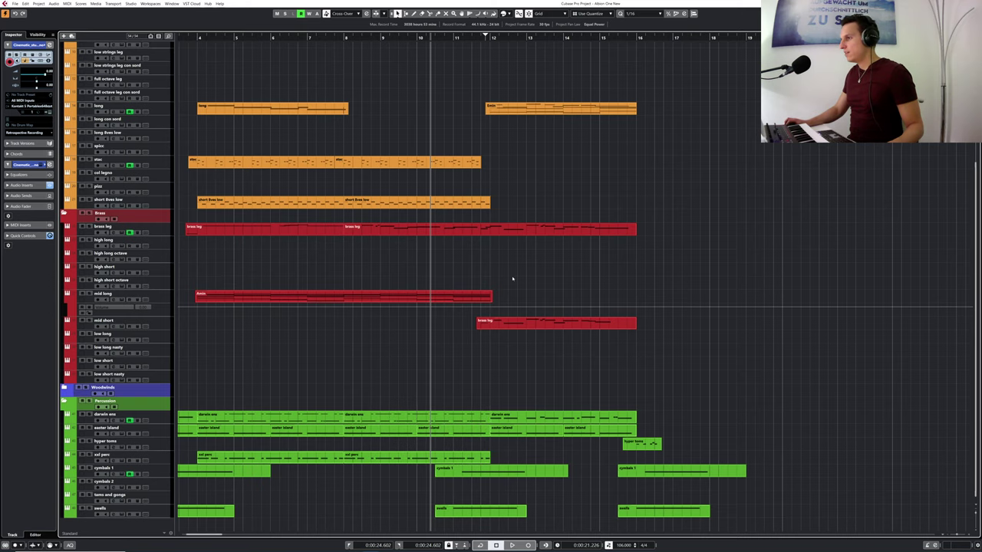
drag(374, 37, 373, 34)
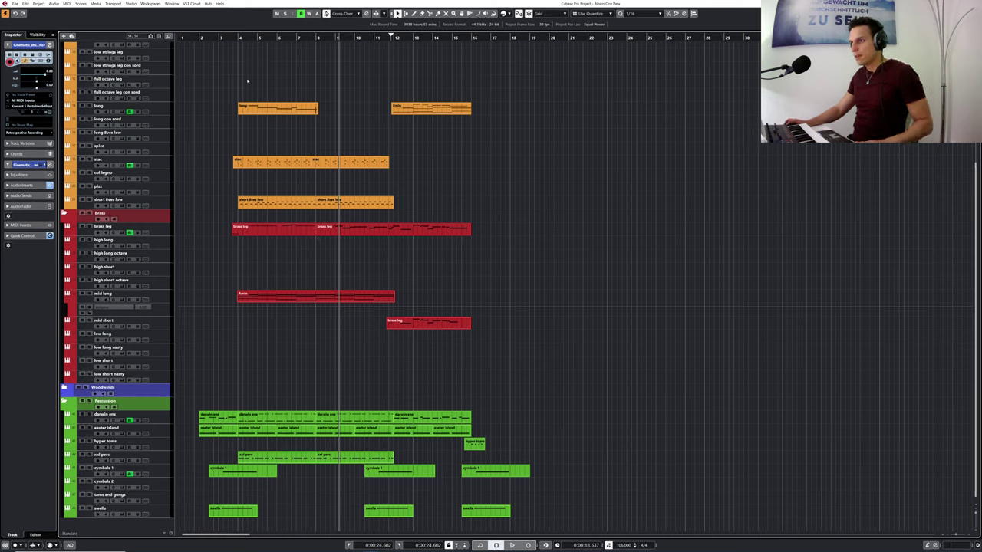
drag(249, 92, 377, 463)
scroll(425, 276, up, 5)
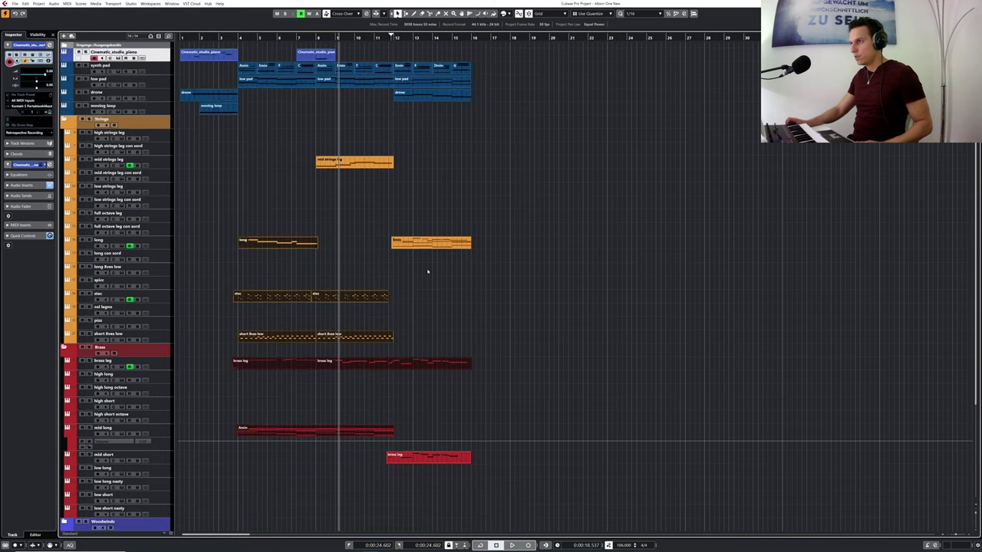
drag(365, 189, 250, 56)
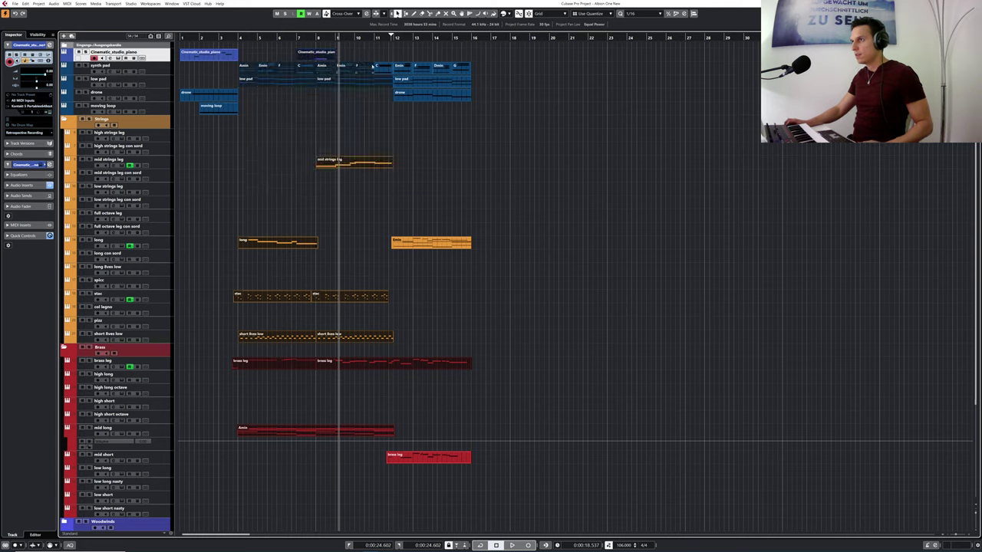
drag(382, 69, 518, 70)
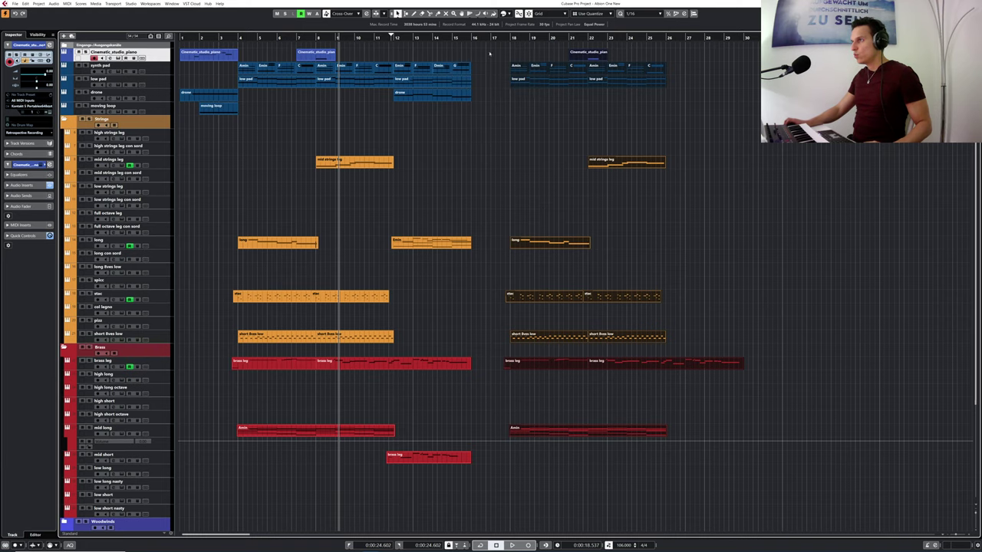
- Play back from about bar 15 to check the transition into the copied section at bar 18
drag(510, 37, 441, 54)
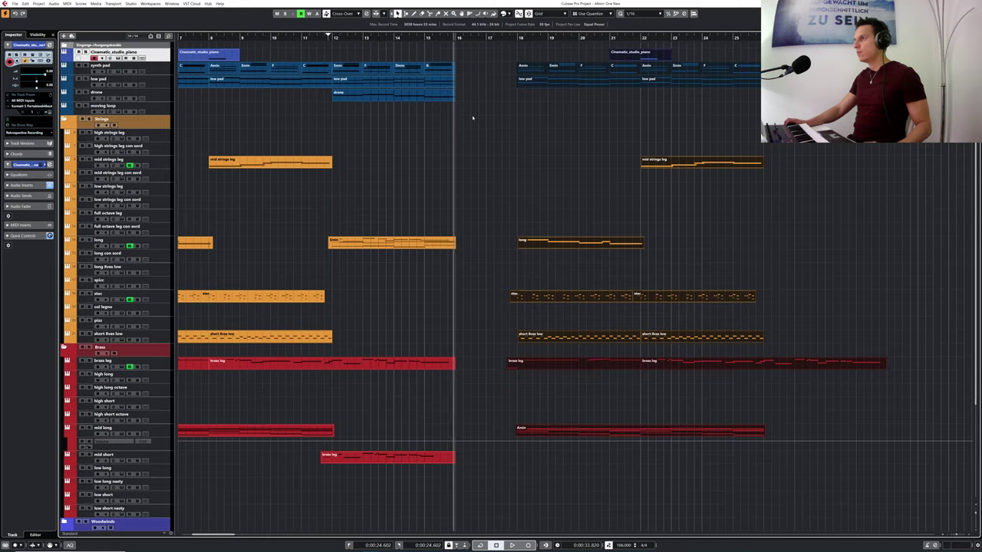
scroll(466, 140, down, 4)
drag(440, 39, 419, 52)
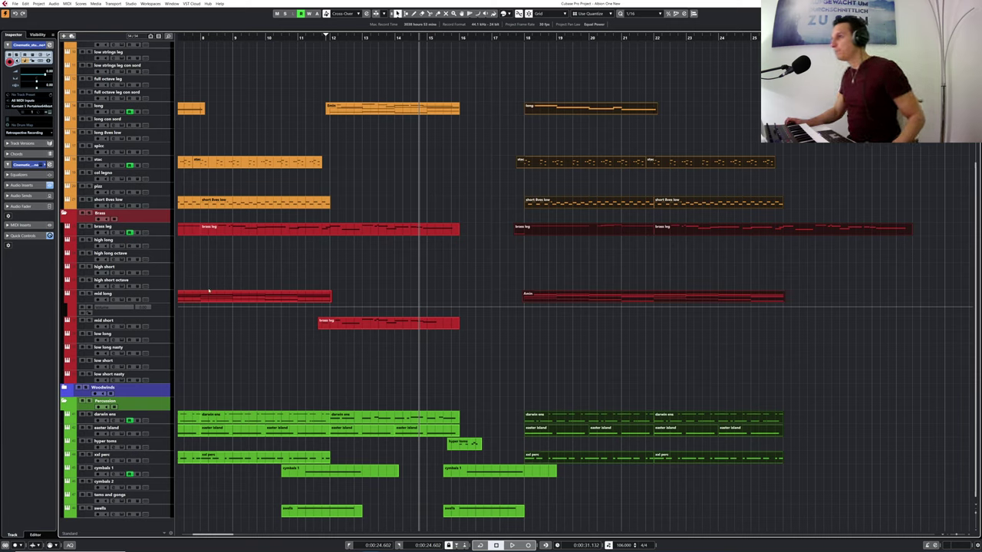
key(space)
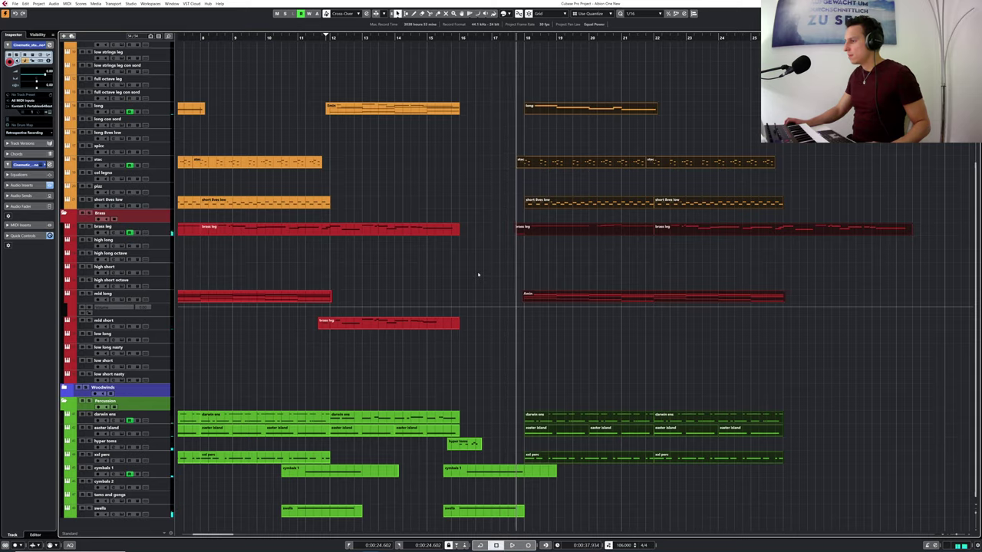
- Move all the copied parts one bar earlier to start at bar 17 and audition the transition
scroll(472, 275, up, 5)
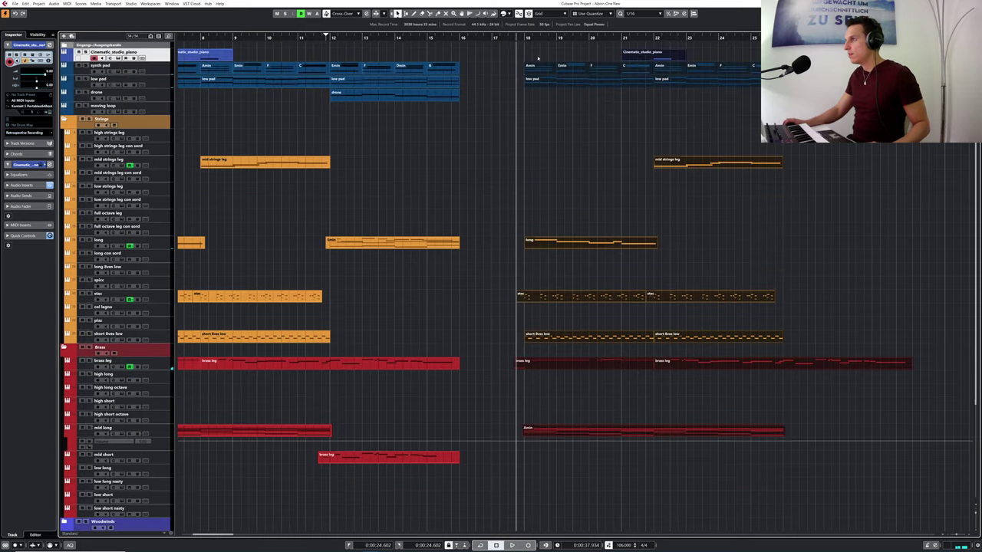
drag(534, 68, 500, 73)
click(446, 37)
key(space)
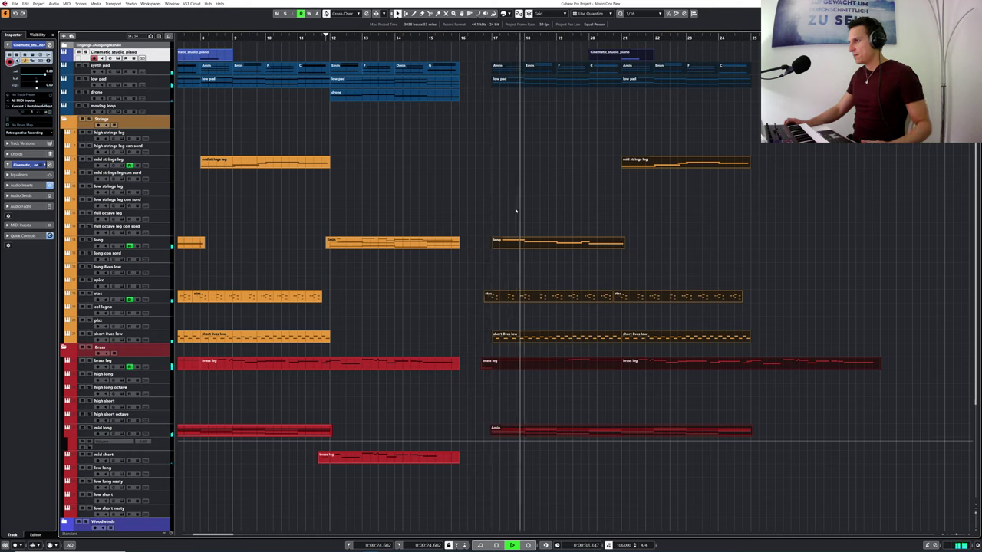
click(445, 191)
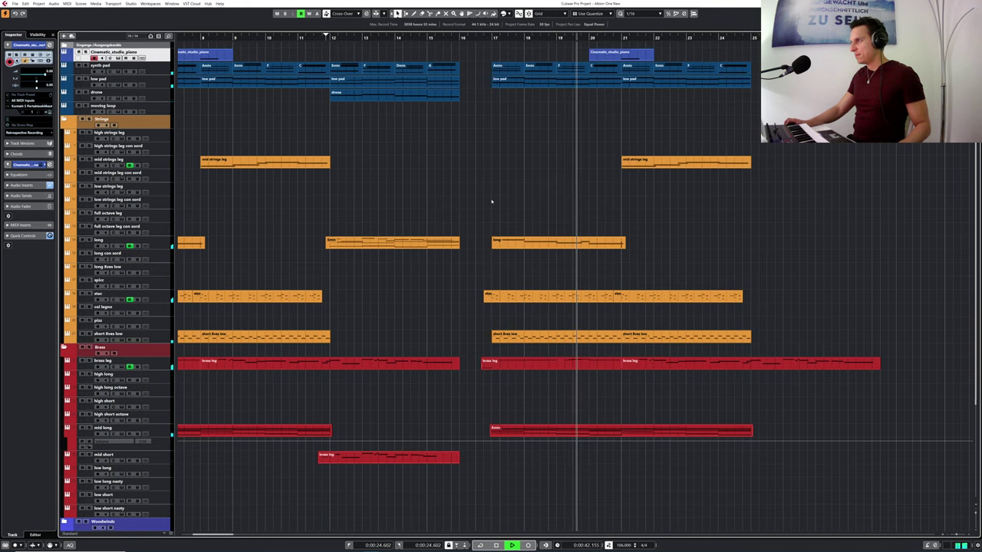
click(527, 245)
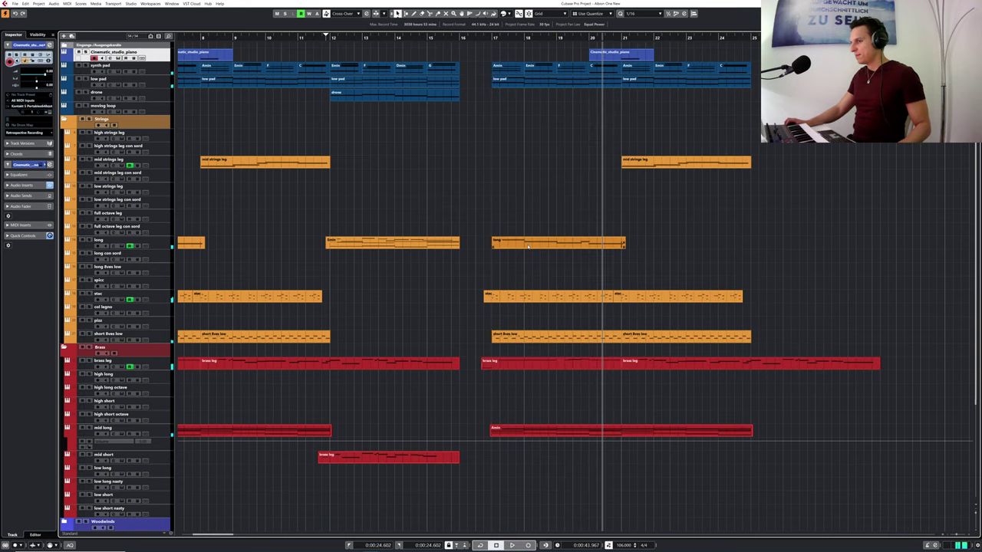
- Hide the mid long automation lane, try copying its bar 17 Amin part to the long con sord track, and delete that copy
click(66, 436)
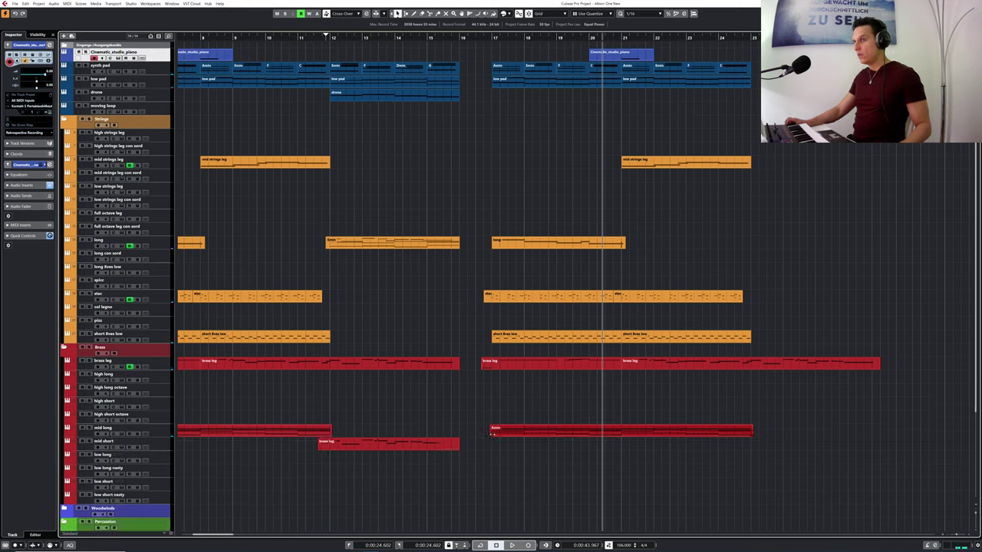
click(508, 431)
drag(507, 433, 510, 263)
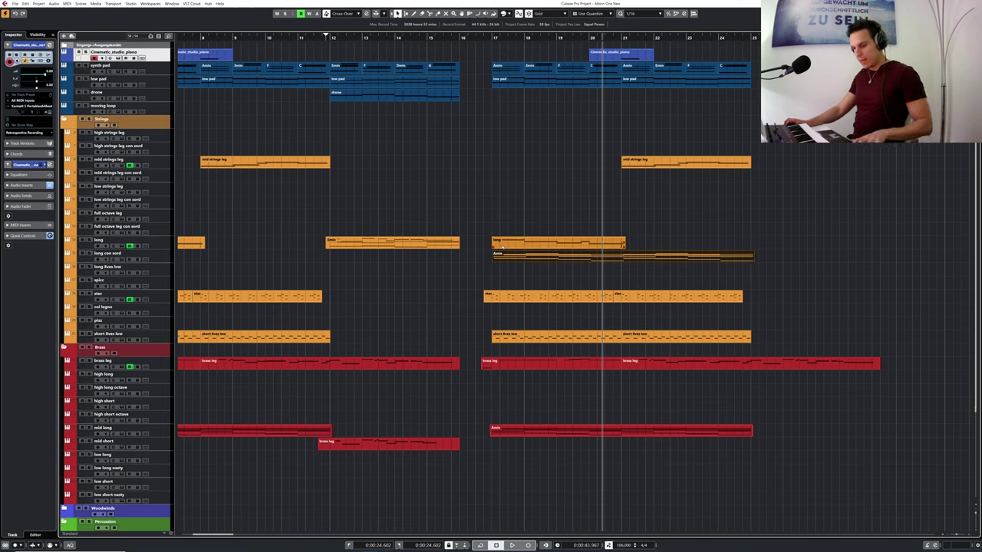
key(Delete)
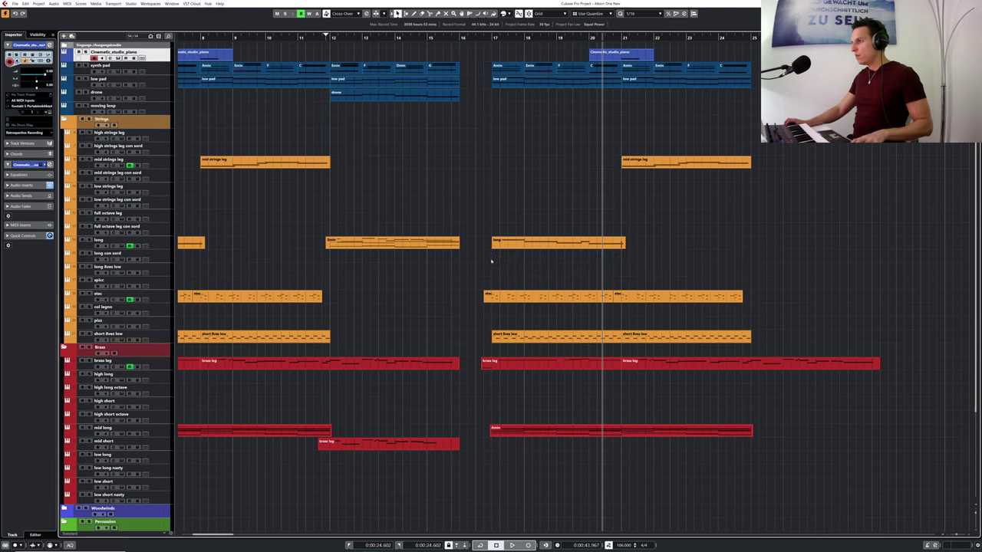
- Change the snap type to Grid Relative and trim the start of the mid long Amin part just before bar 17
drag(487, 43, 489, 139)
click(507, 435)
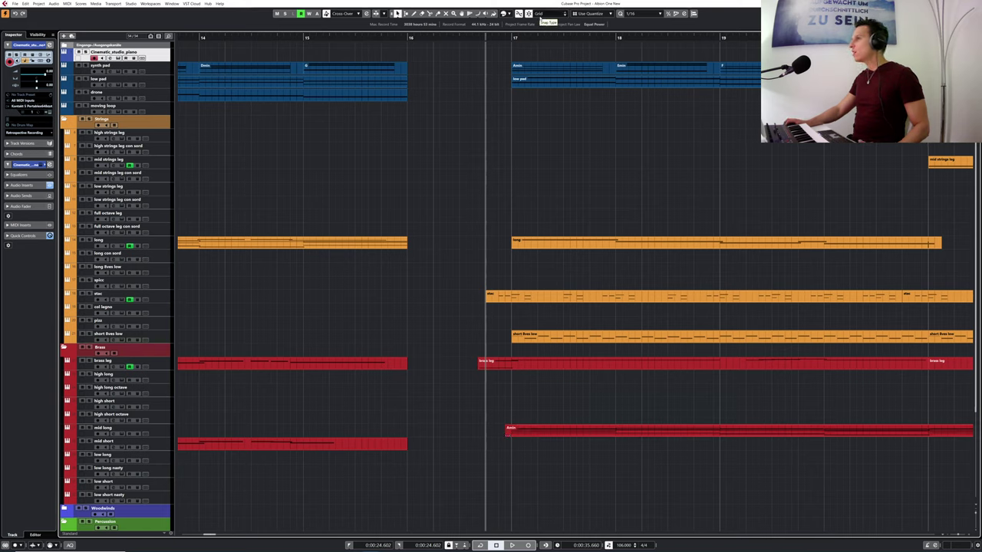
click(540, 15)
click(553, 28)
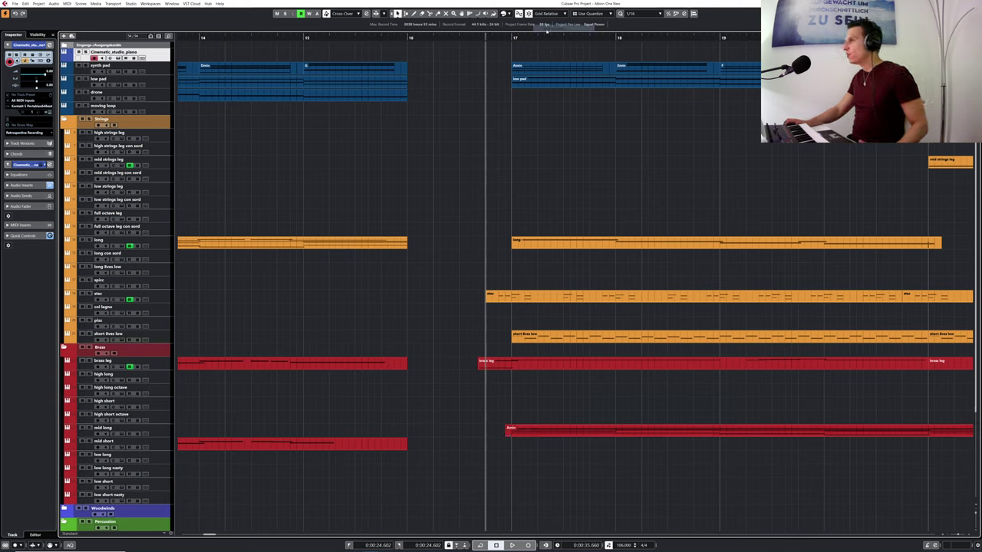
drag(506, 434, 507, 435)
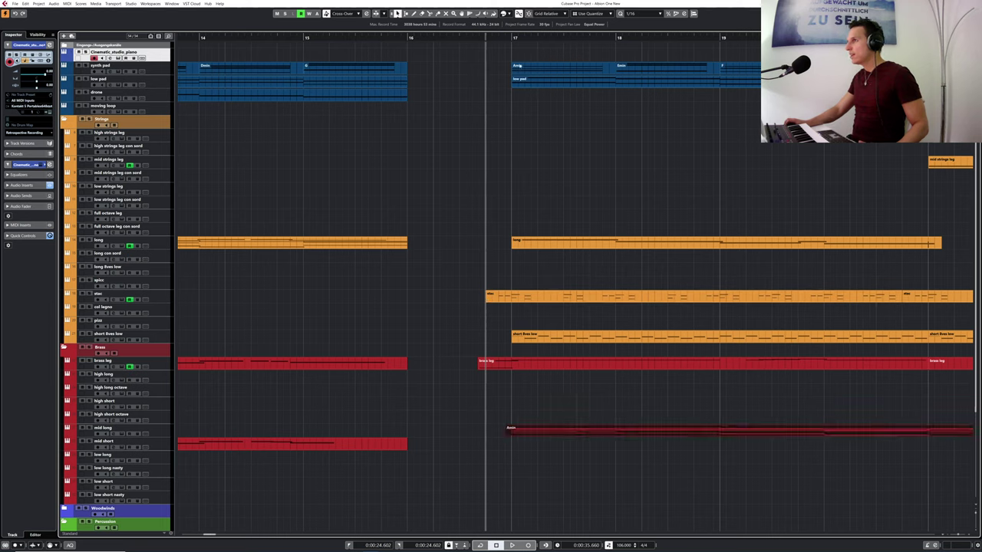
drag(506, 435, 510, 436)
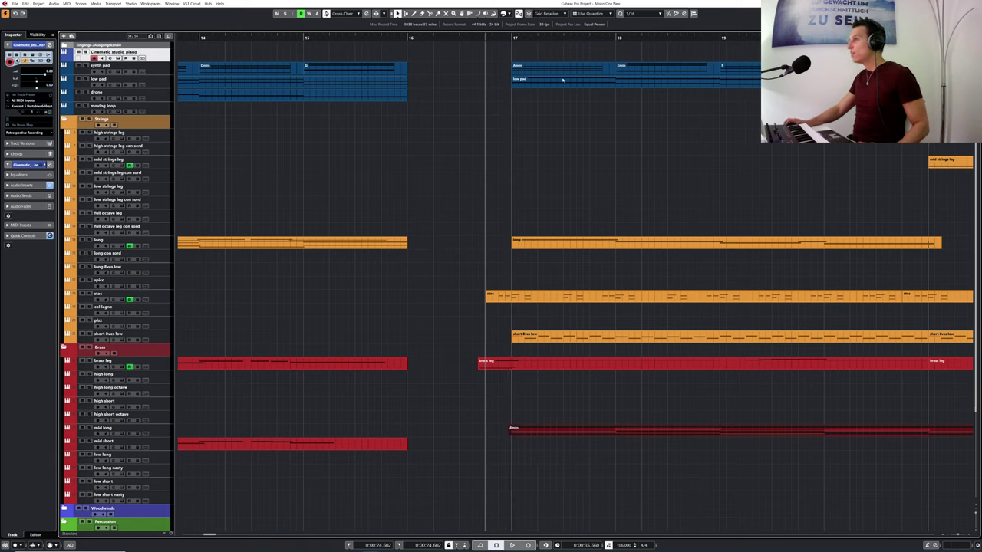
- Copy the bar 17 Amin part from the mid long brass track to the long con sord strings track
drag(528, 434, 529, 207)
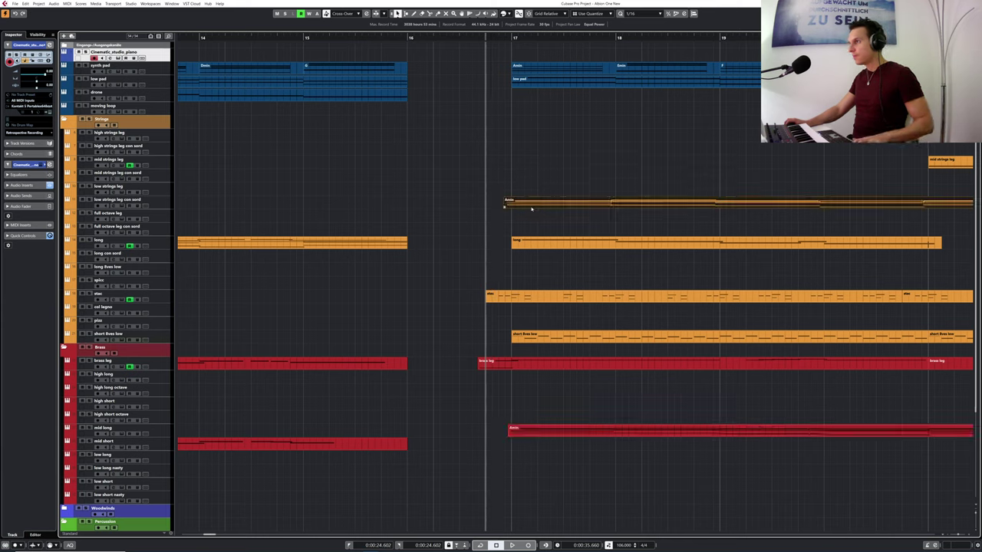
key(ctrl+z)
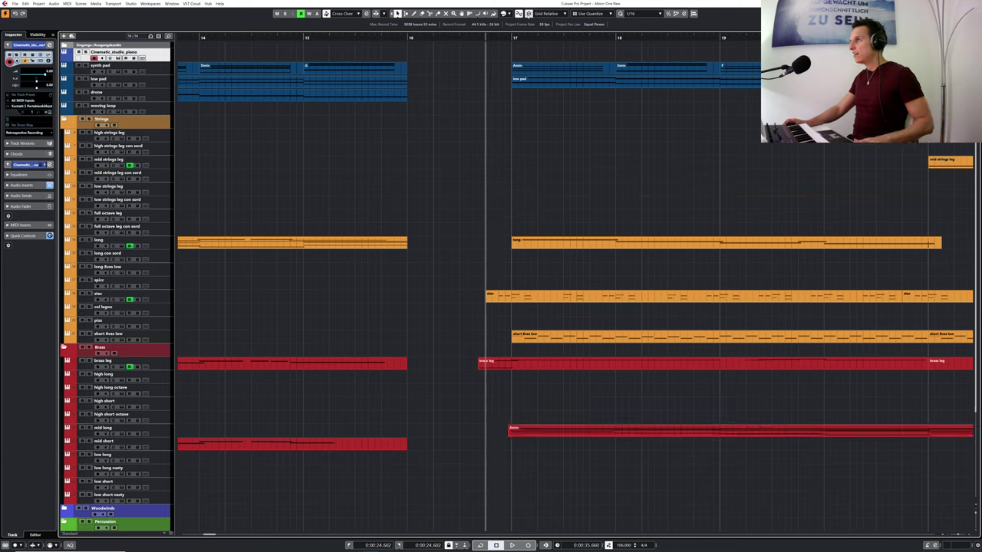
click(525, 431)
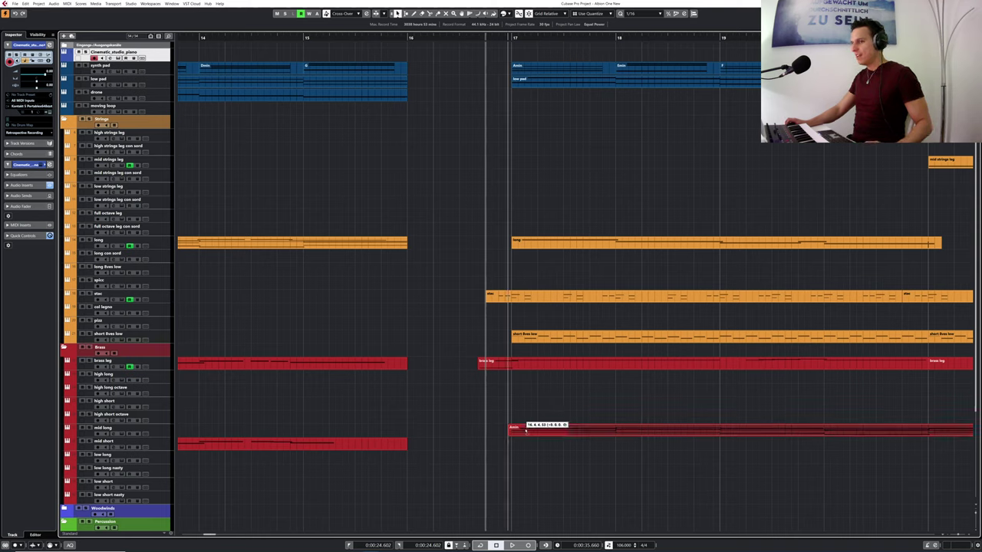
drag(526, 431, 524, 258)
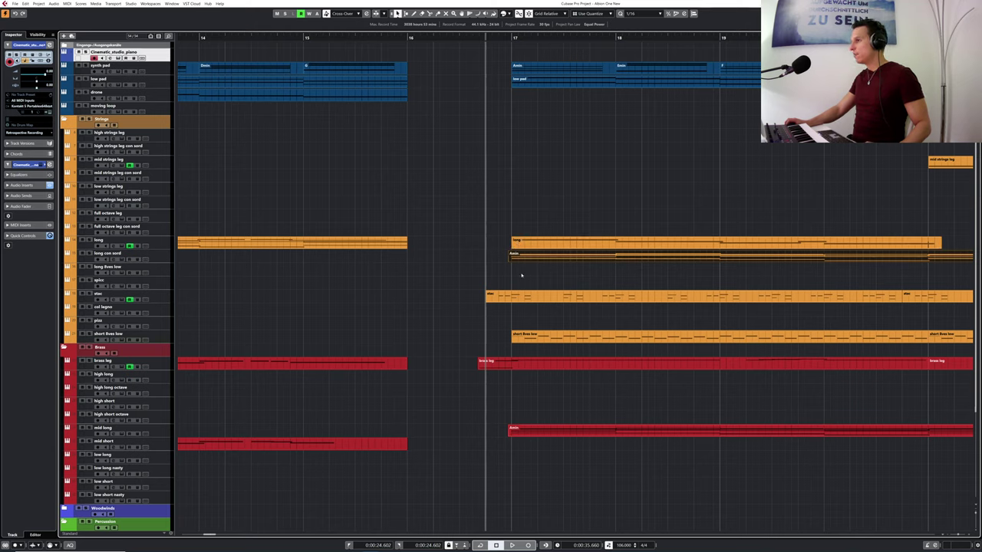
- Set the snap type back to Grid and extend the starts of both Amin parts slightly earlier, before bar 17
click(547, 14)
click(545, 21)
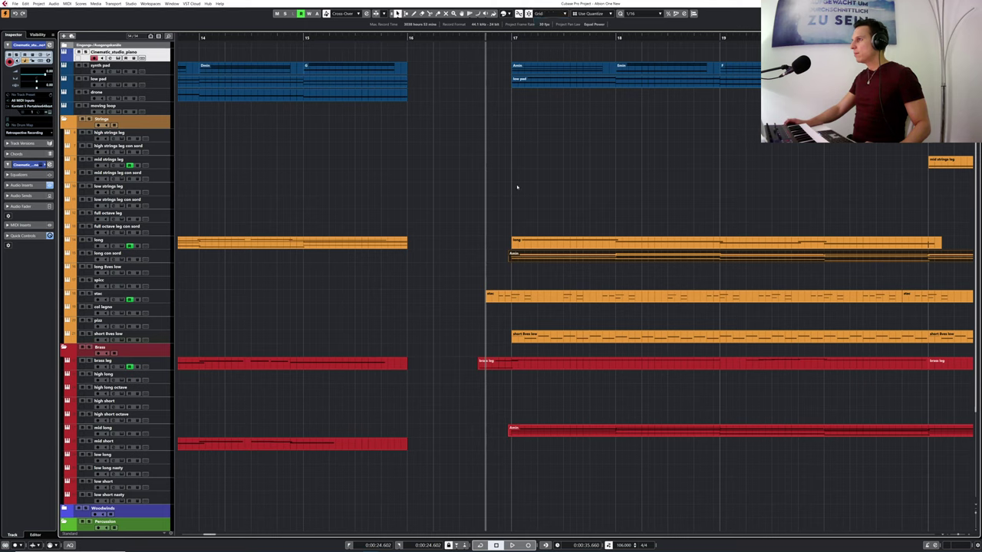
drag(509, 260, 507, 269)
drag(509, 435, 506, 434)
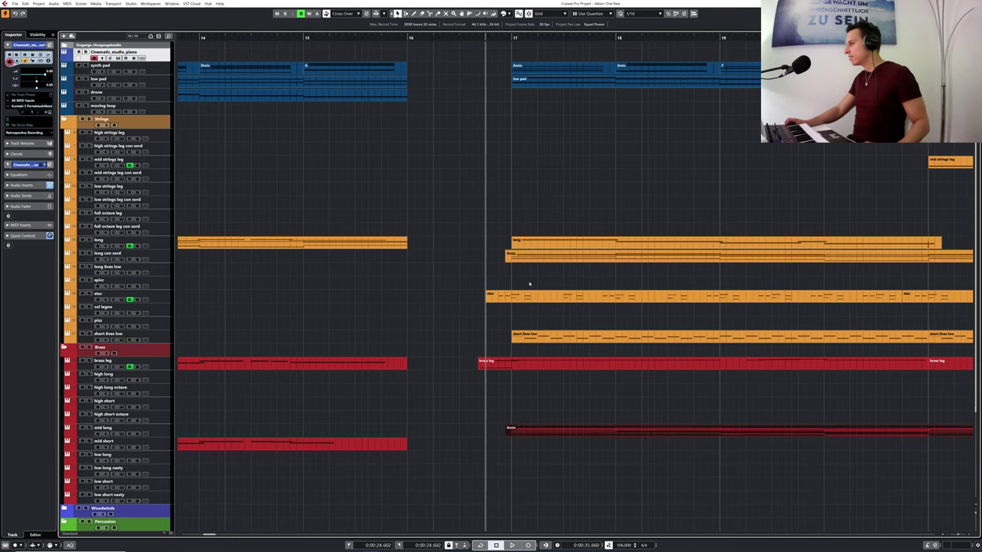
- Solo the long con sord track and play back its copied part from between bars 16 and 17
drag(456, 39, 452, 37)
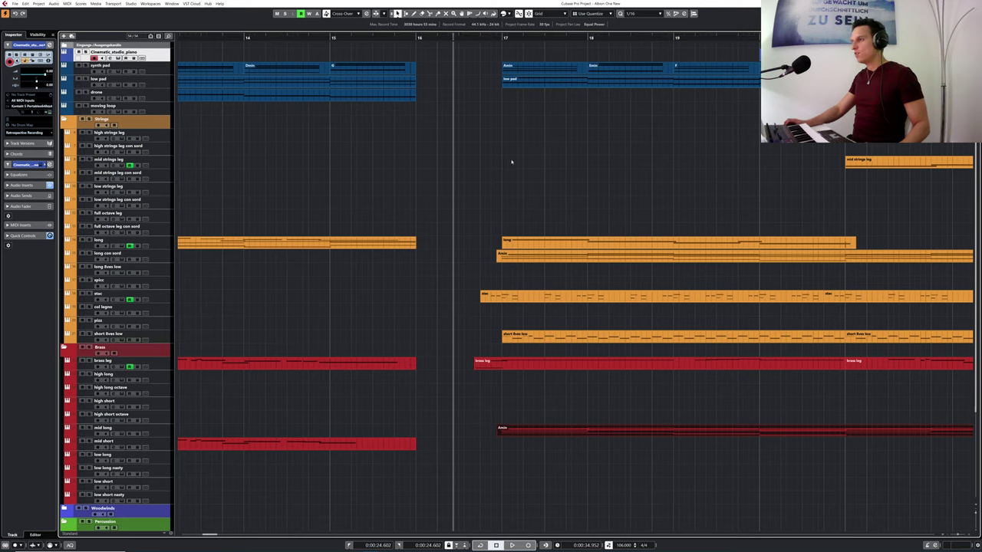
click(89, 253)
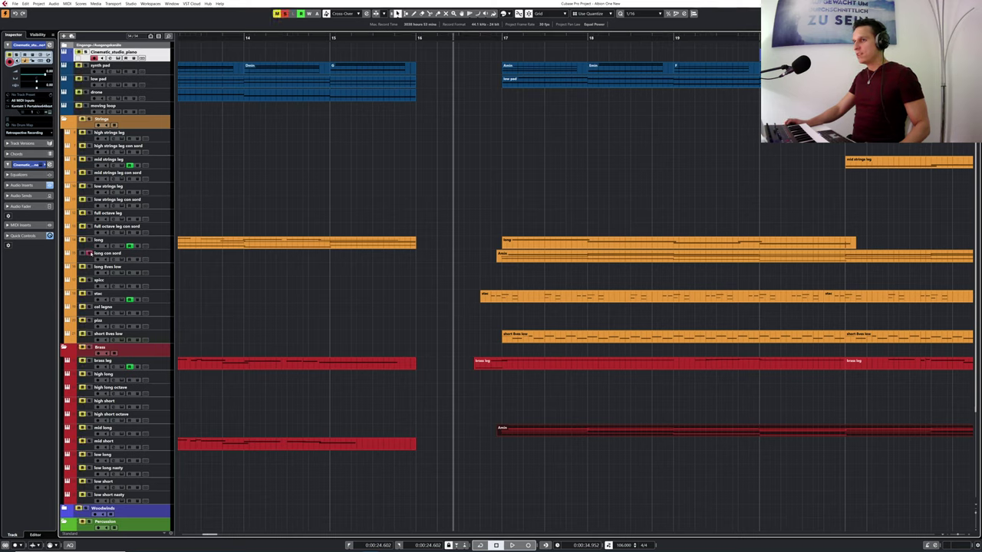
key(space)
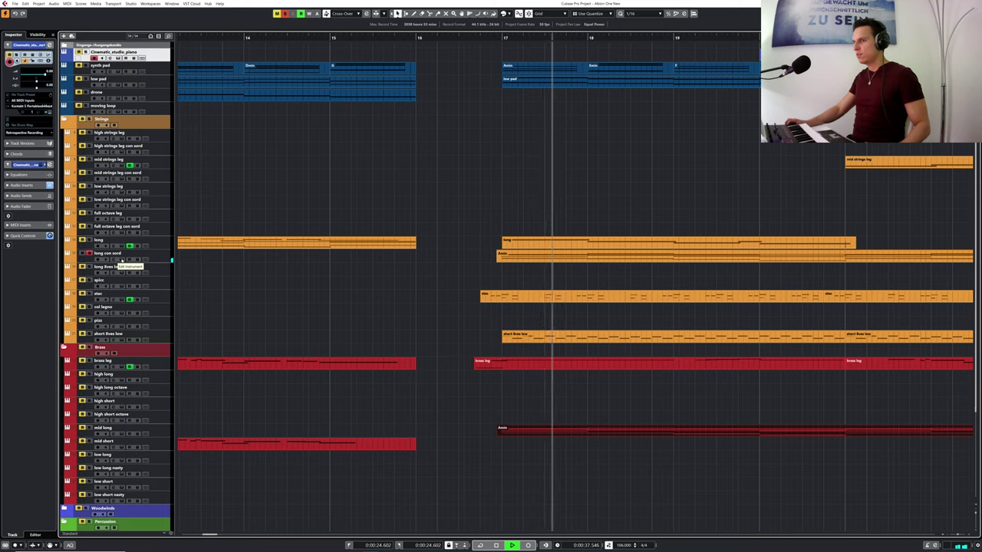
click(119, 260)
click(121, 261)
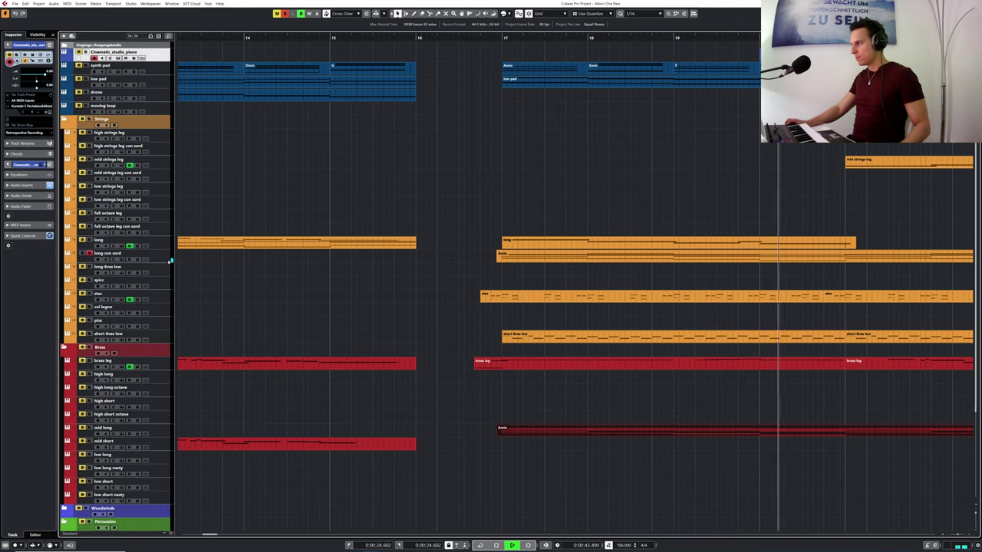
key(space)
- Show an automation lane for the long con sord track and assign CC 1 (Modulation) to it
click(66, 260)
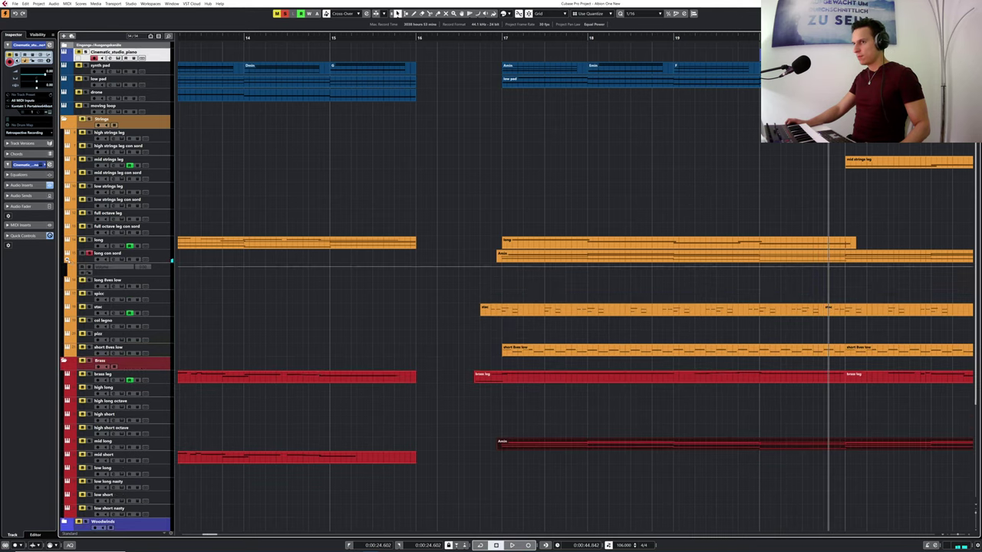
click(121, 265)
click(112, 266)
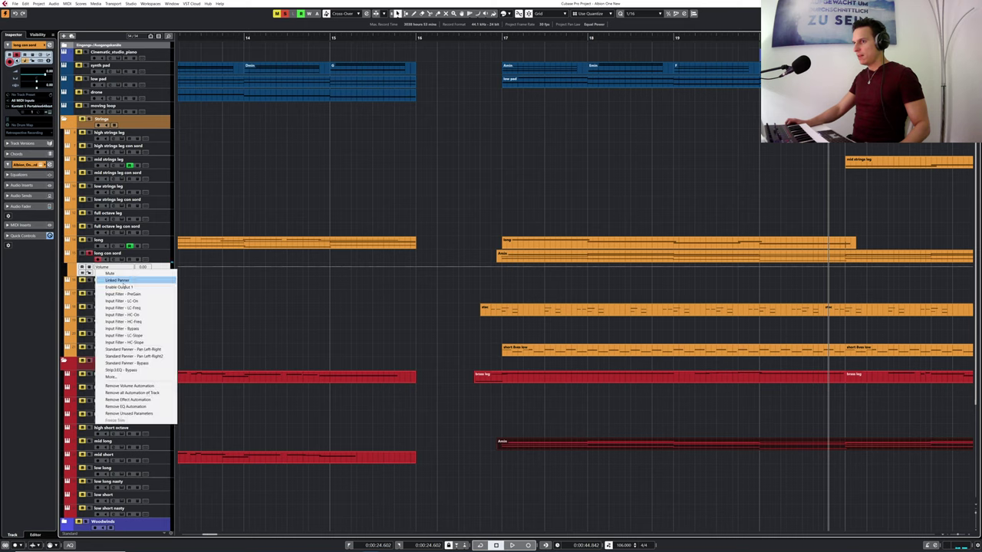
click(117, 378)
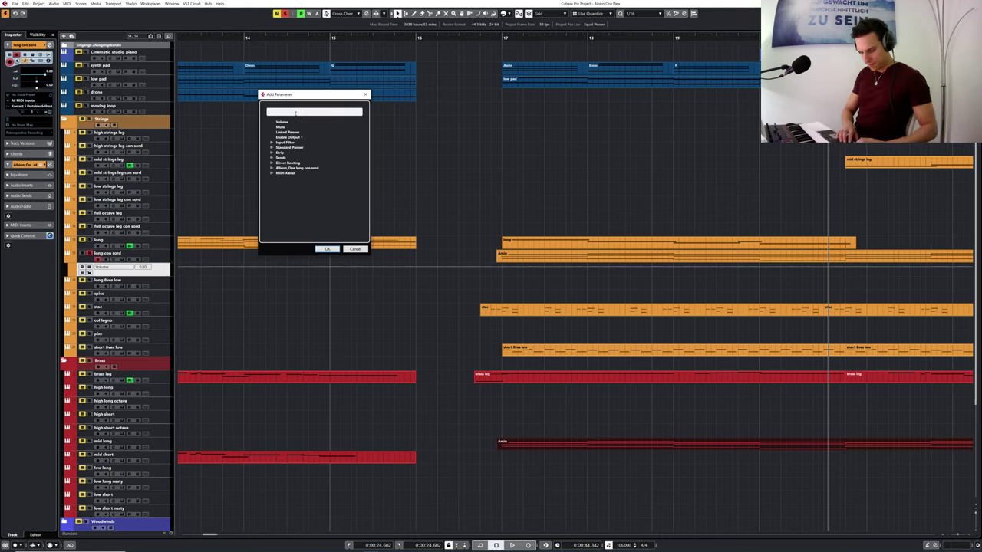
text(mod)
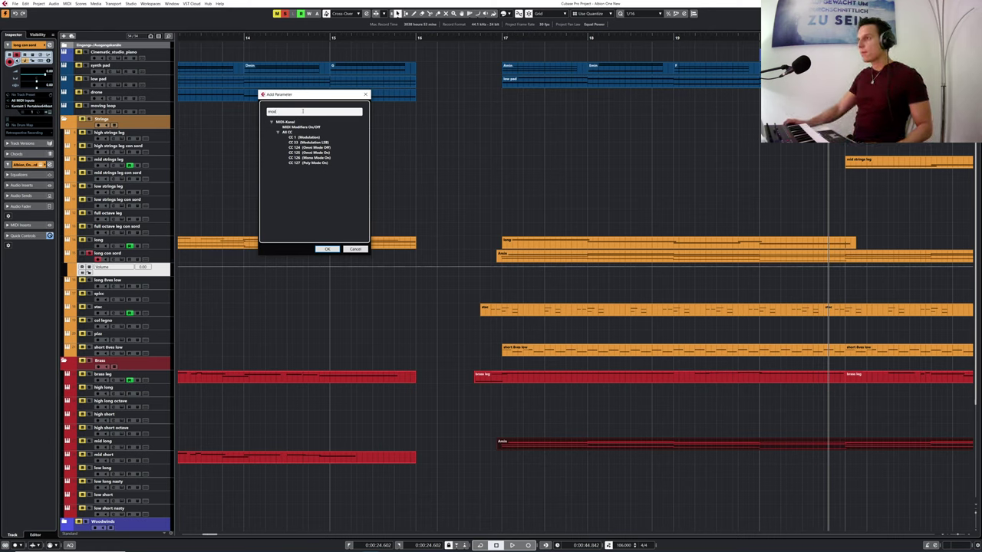
click(304, 136)
click(327, 248)
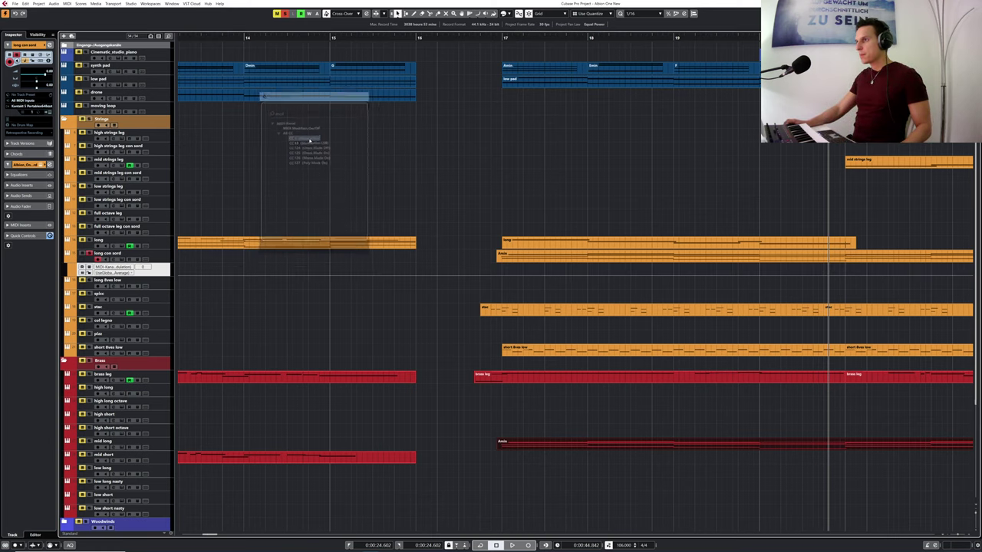
- Enlarge the modulation lane and draw two gentle swells over bars 17 to 21 and 21 to 25, ending at 46
click(501, 274)
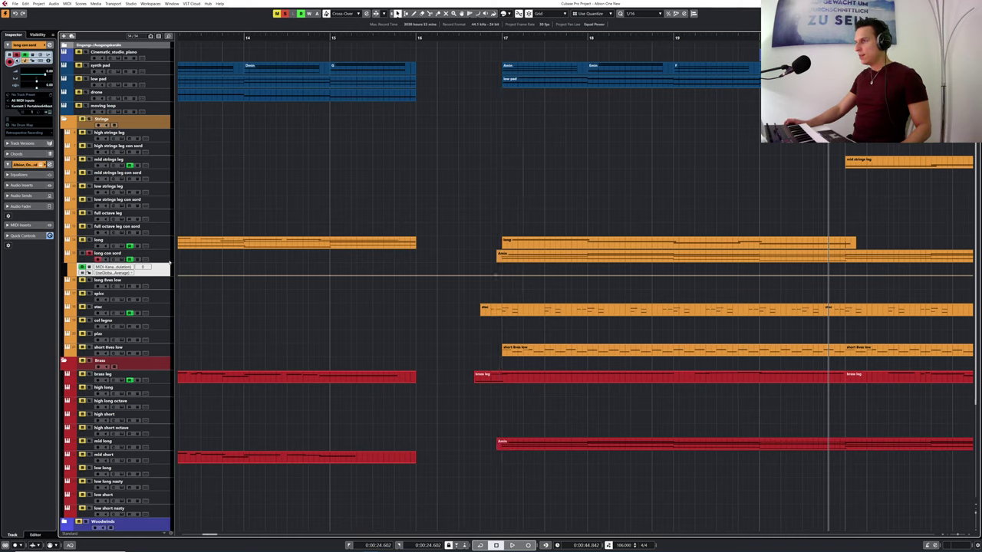
drag(496, 276, 496, 271)
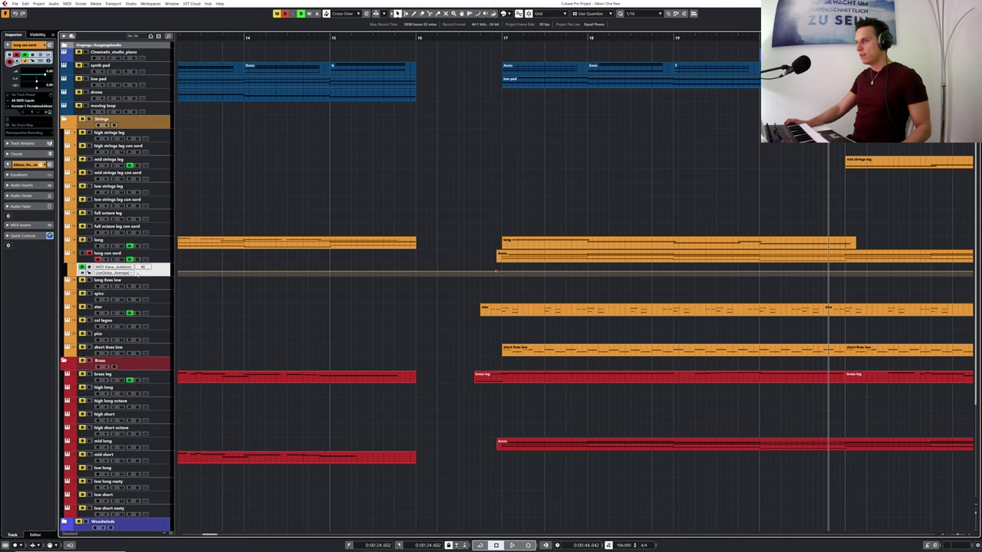
drag(142, 275, 142, 334)
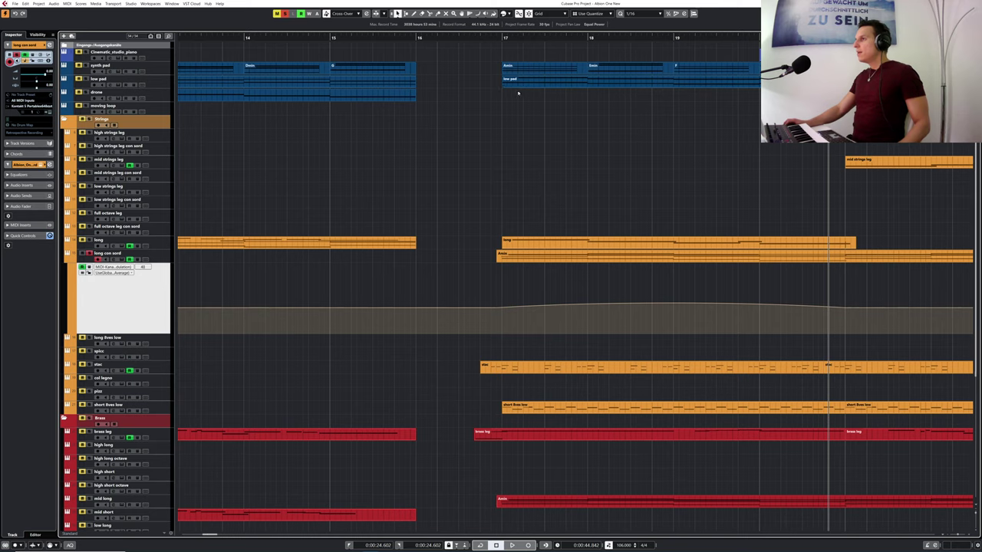
drag(473, 39, 469, 32)
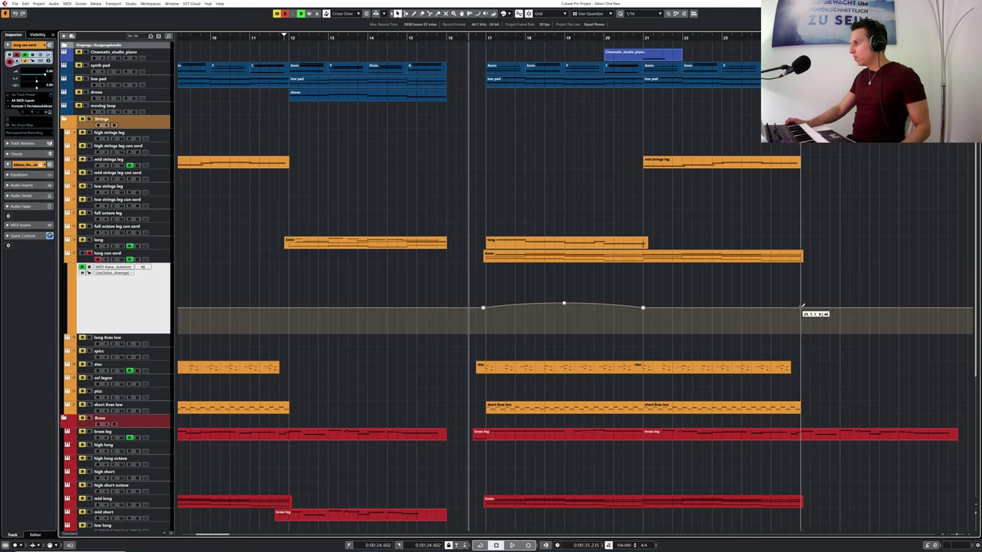
click(722, 304)
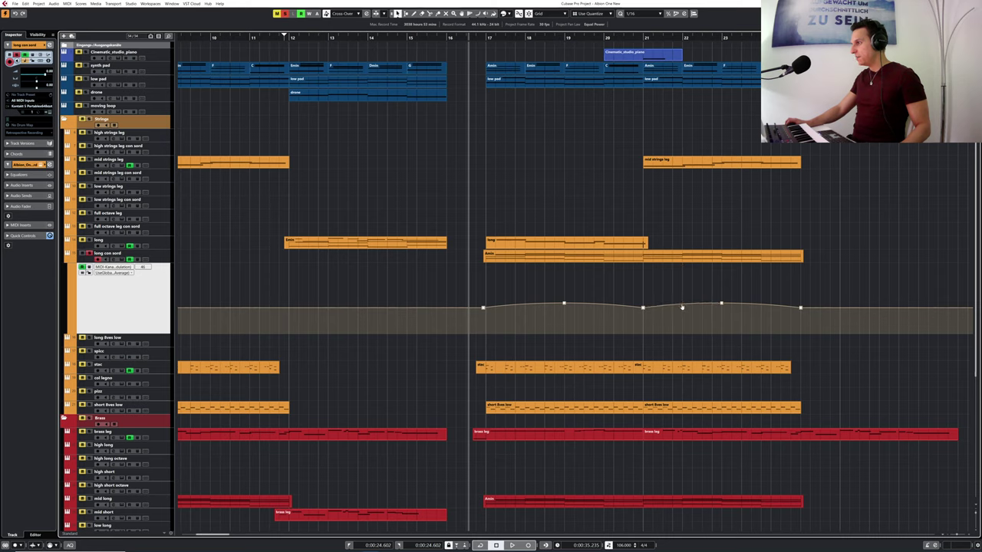
- Audition the long con sord part and raise all its modulation points from bar 17 to 25 slightly
key(space)
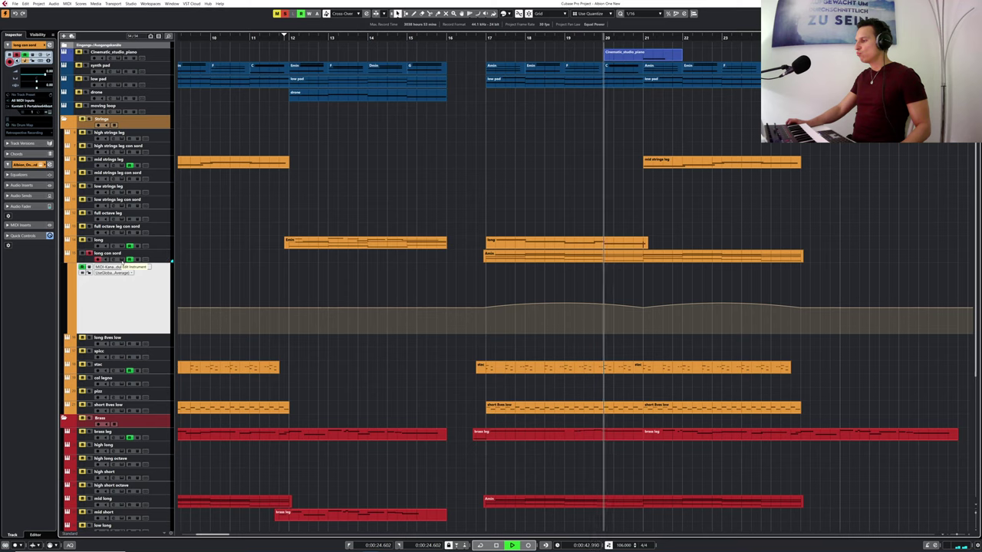
key(space)
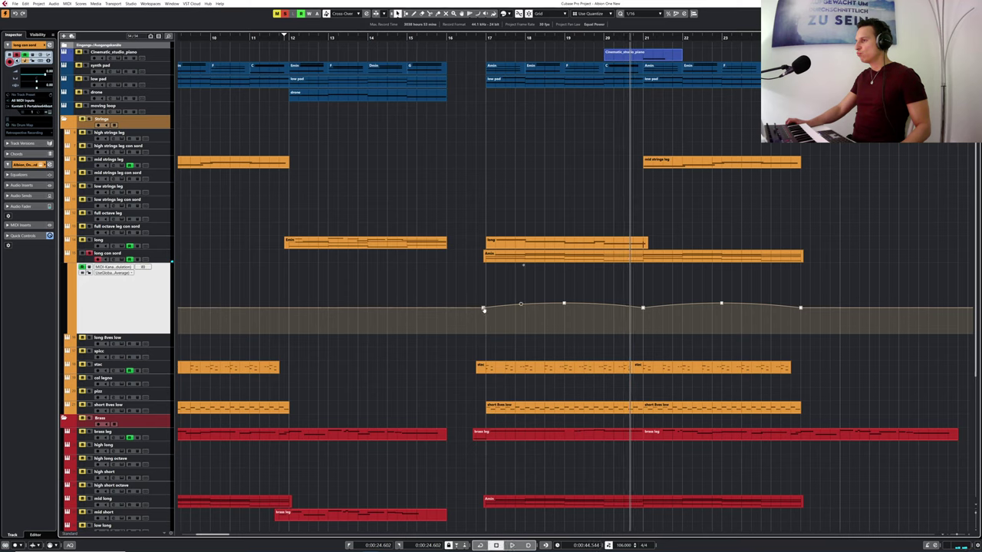
drag(474, 288, 844, 325)
drag(484, 311, 484, 304)
click(477, 36)
key(space)
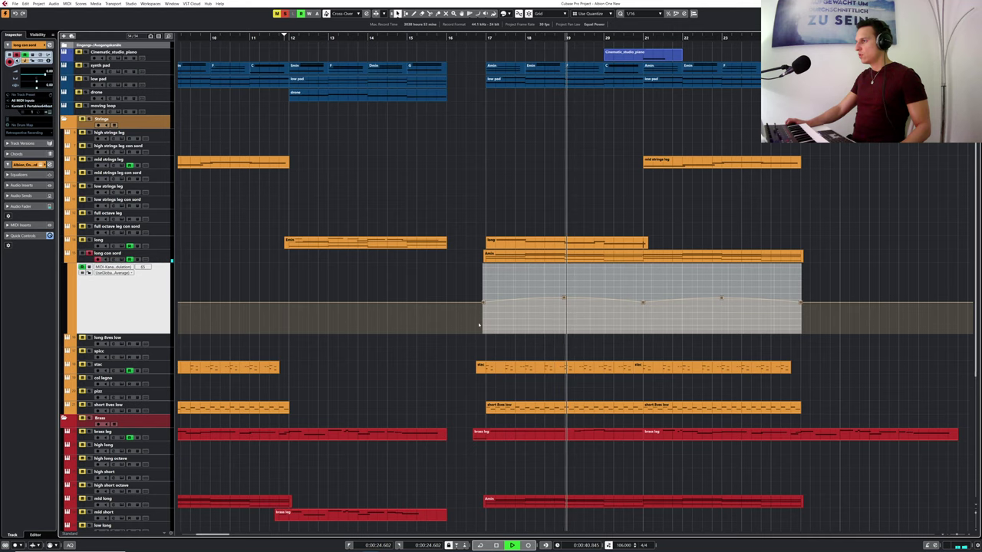
key(space)
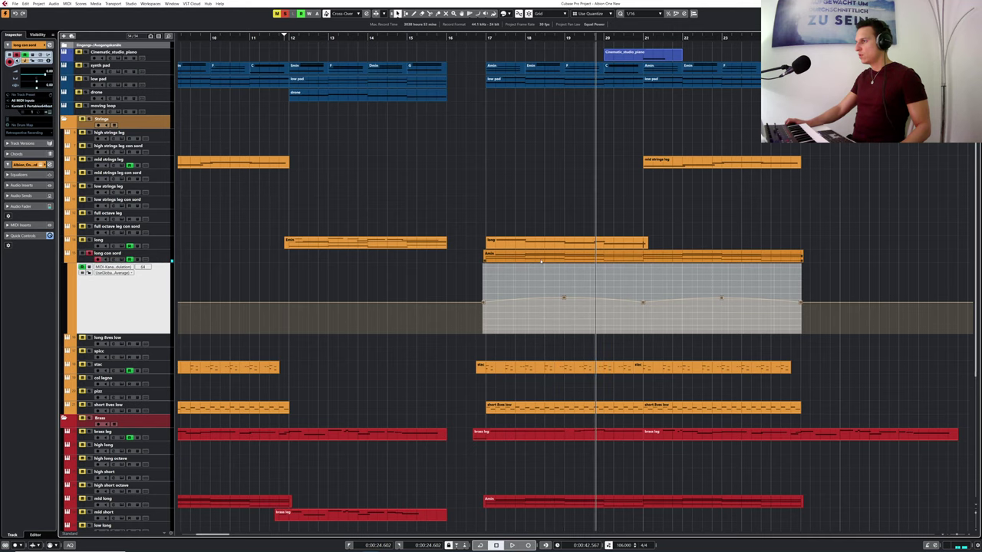
- Lengthen the long con sord chord notes before the bar 24 chord slightly to overlap the following ones, and audition the part
double_click(541, 262)
drag(145, 354, 628, 490)
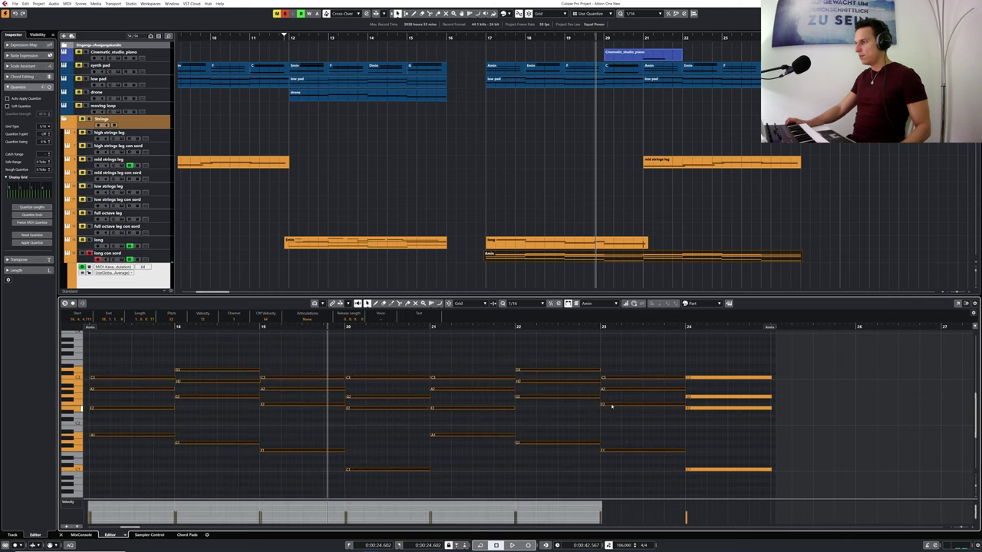
drag(599, 371, 601, 371)
click(485, 37)
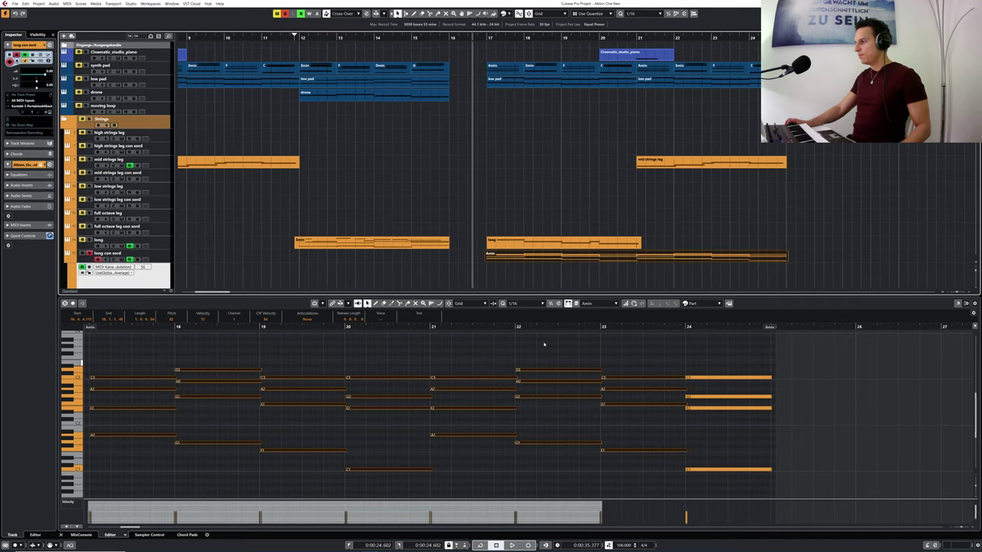
key(space)
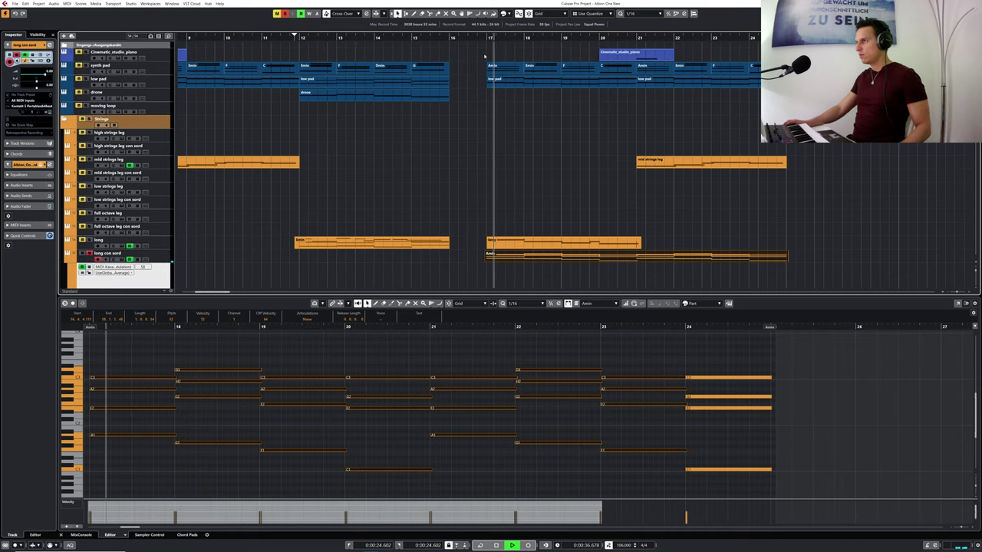
- Audition the bar 17 section with all tracks and with long con sord soloed, and hide that track's automation lane
click(538, 13)
click(529, 14)
click(529, 14)
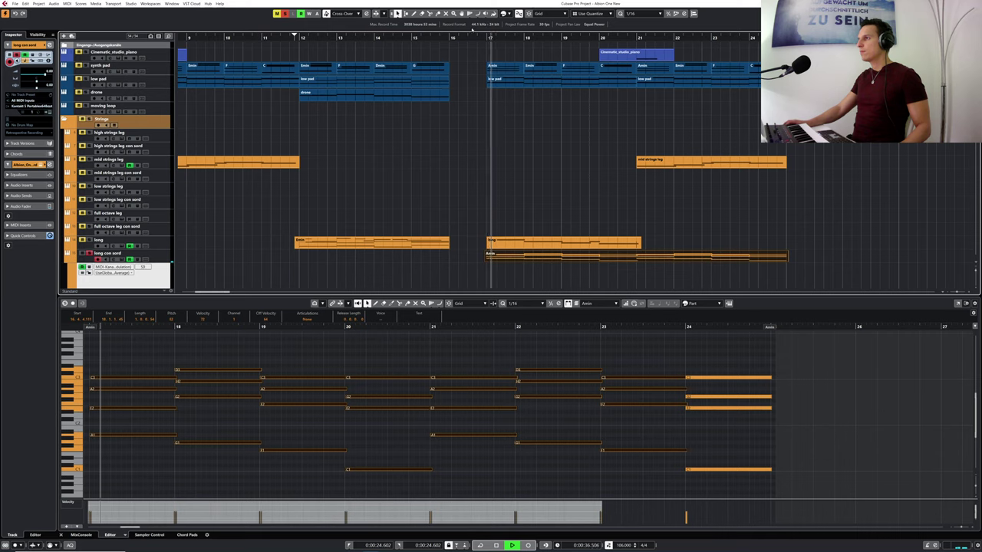
click(422, 38)
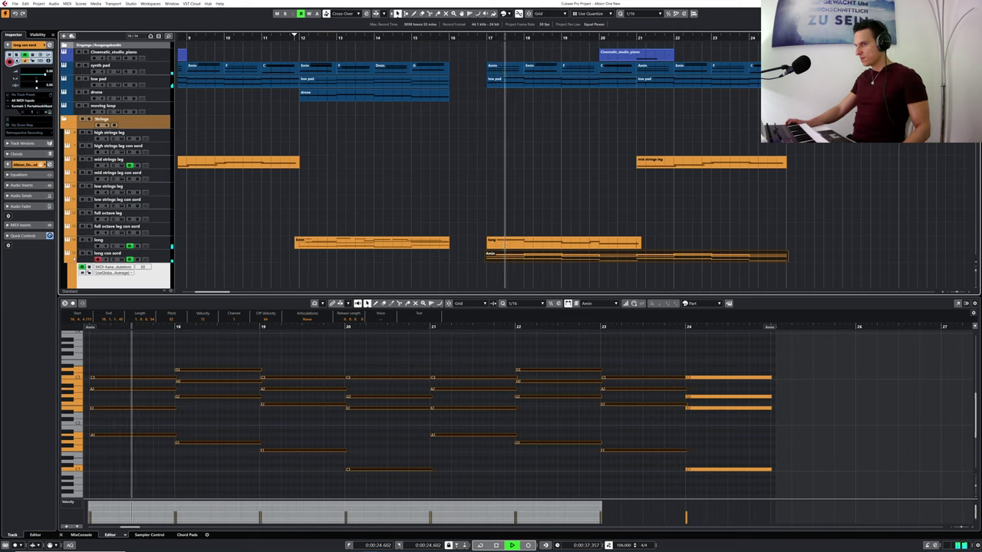
click(62, 263)
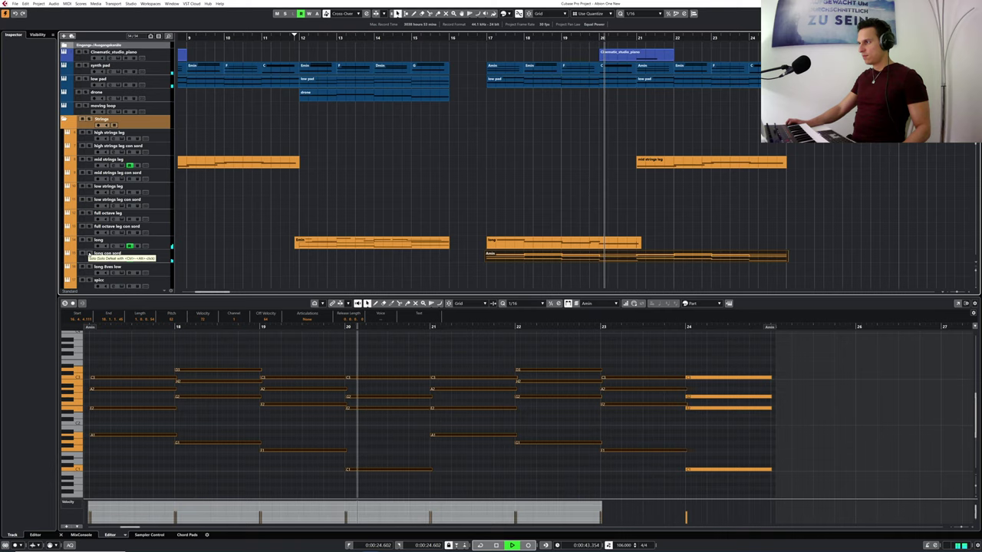
click(531, 259)
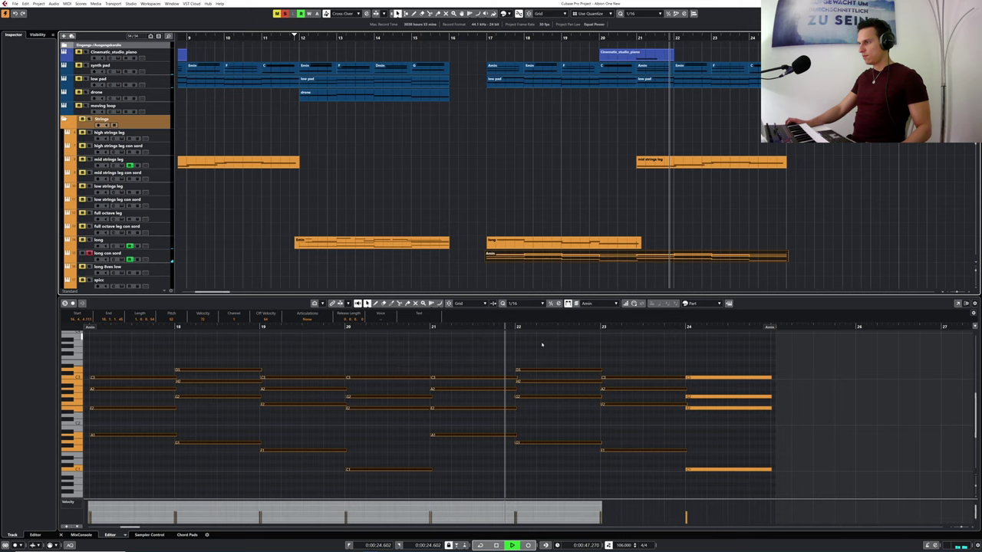
- Transpose the top D3 notes of the long con sord chords in bars 18 and 22 down one octave
key(space)
click(528, 363)
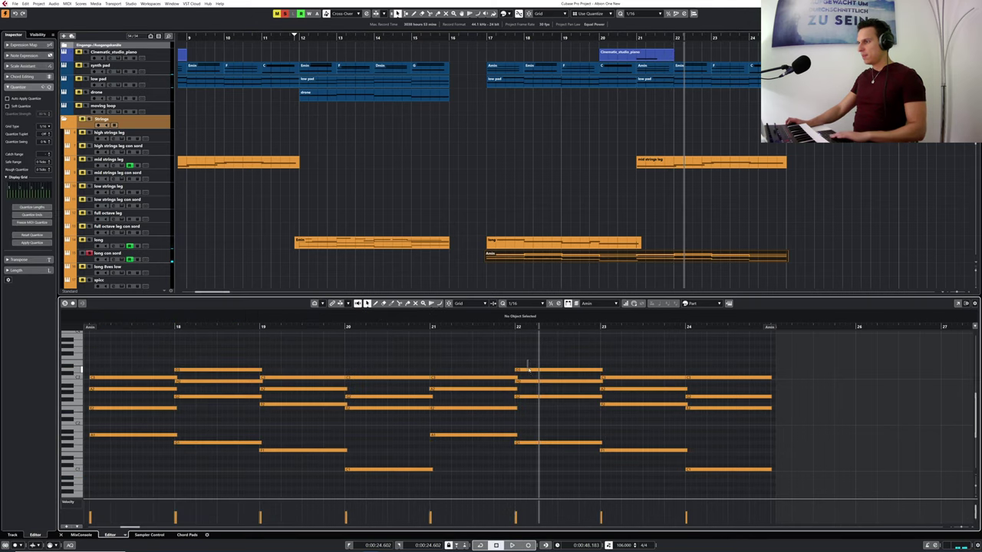
click(530, 371)
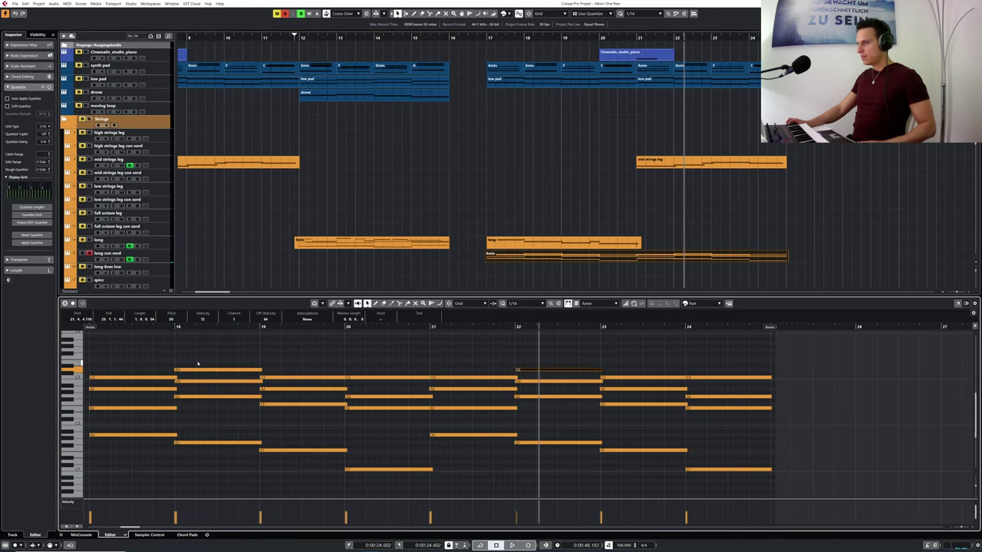
drag(204, 373, 205, 373)
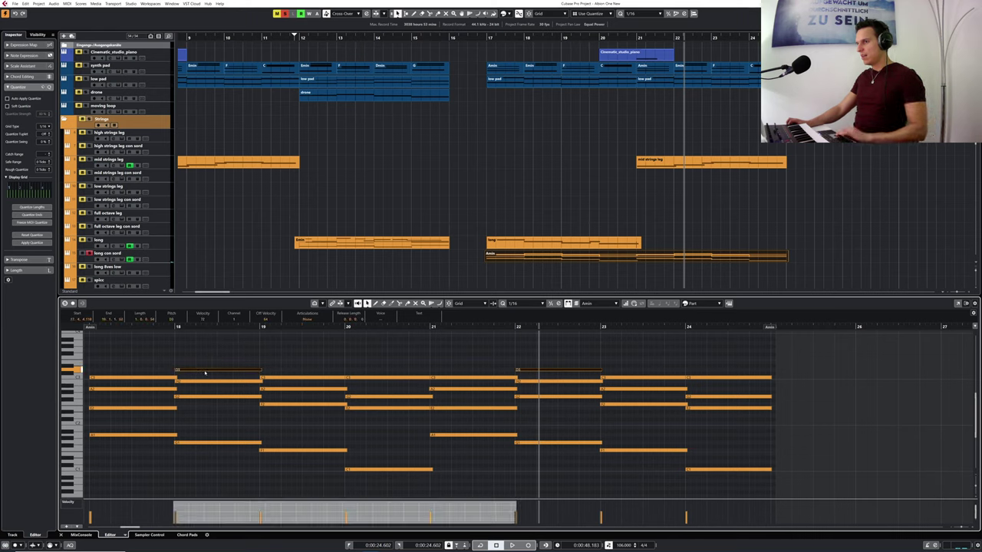
key(shift+Down)
key(Down)
key(Down)
key(Down)
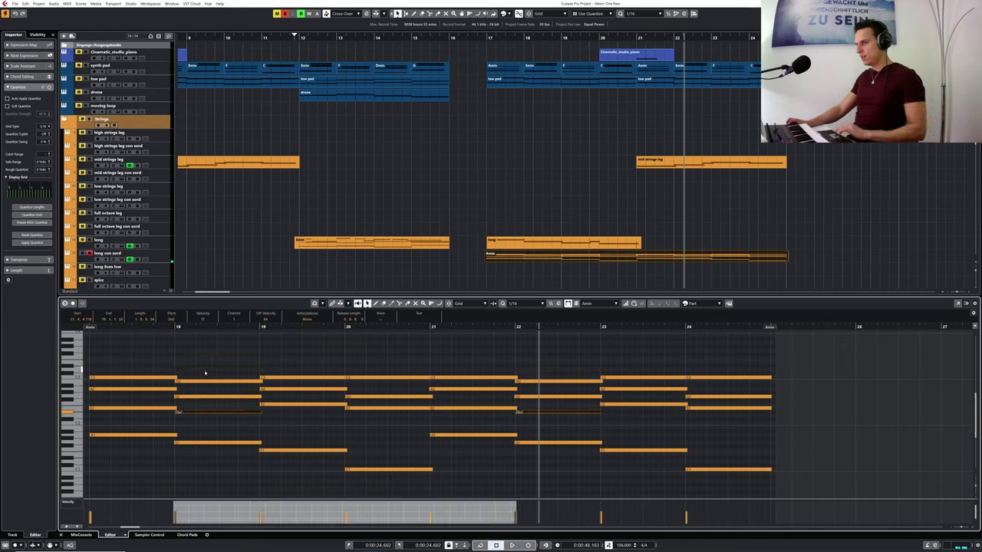
- Audition the revised long con sord chords from bar 17, both soloed and with all tracks playing
drag(177, 328, 134, 328)
key(space)
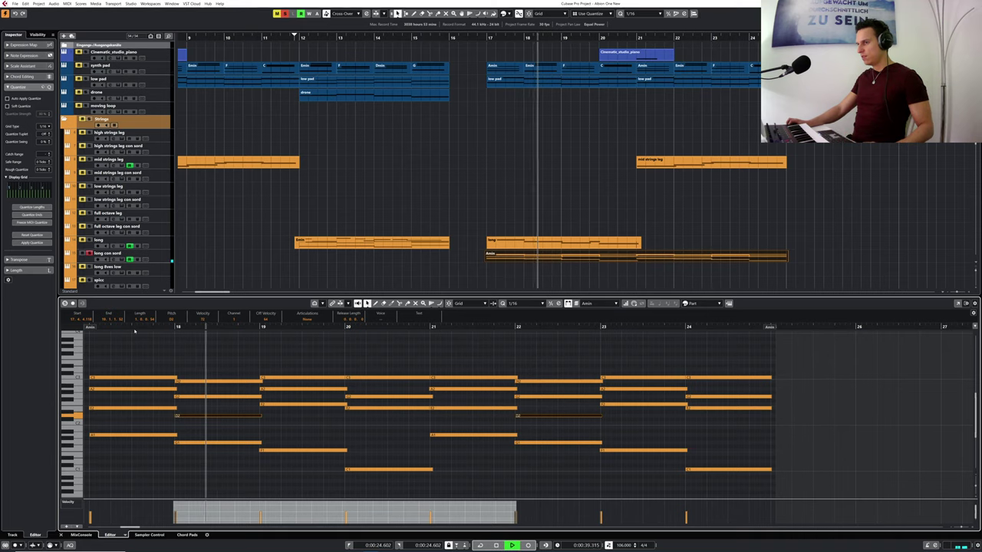
click(477, 38)
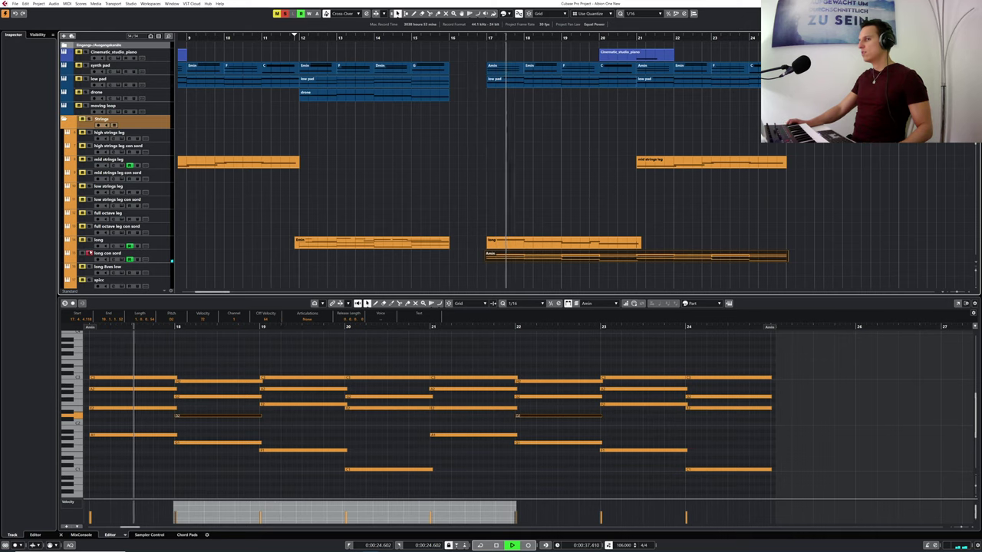
scroll(82, 158, down, 4)
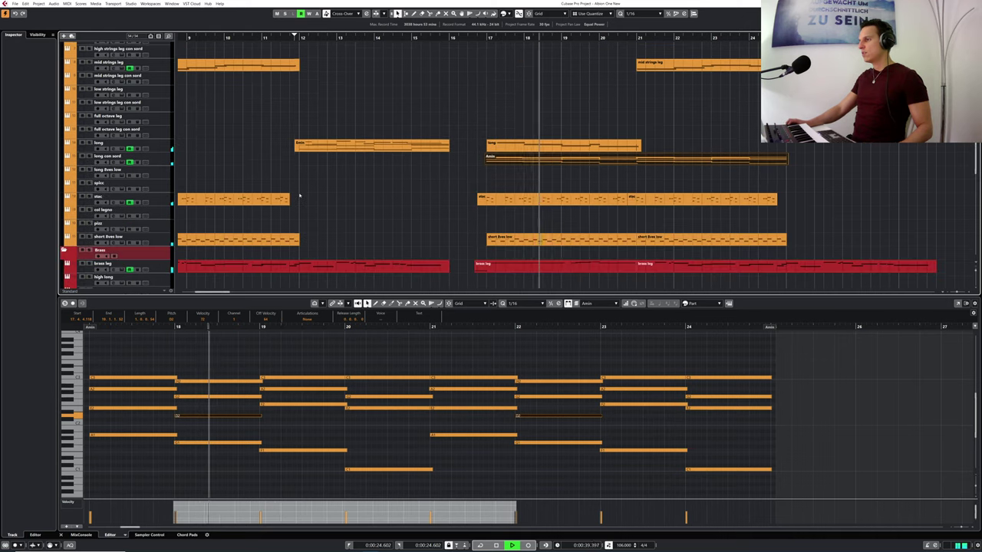
- Lower all long con sord modulation points from bar 17 to 25 slightly during playback, then hide the automation lane
click(82, 161)
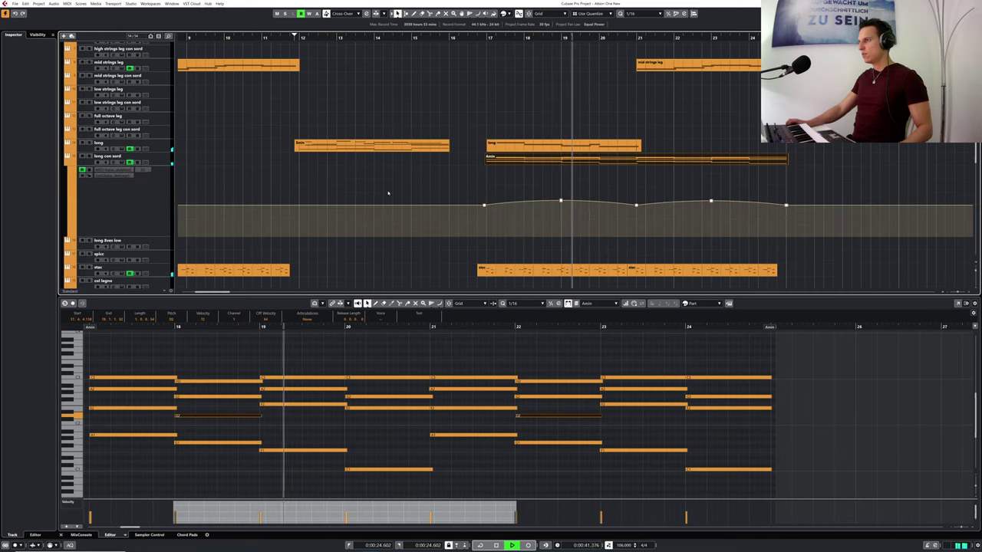
click(532, 186)
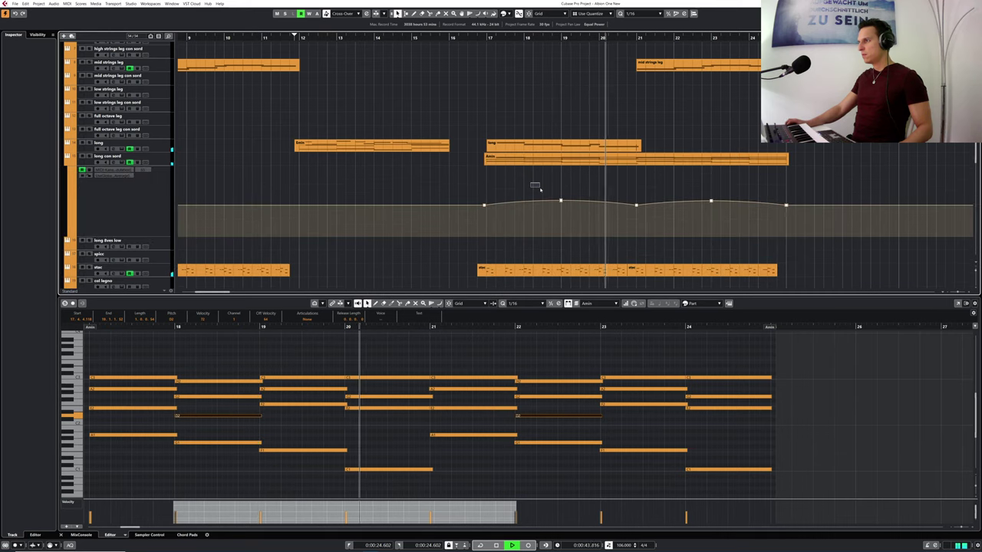
drag(462, 180, 798, 230)
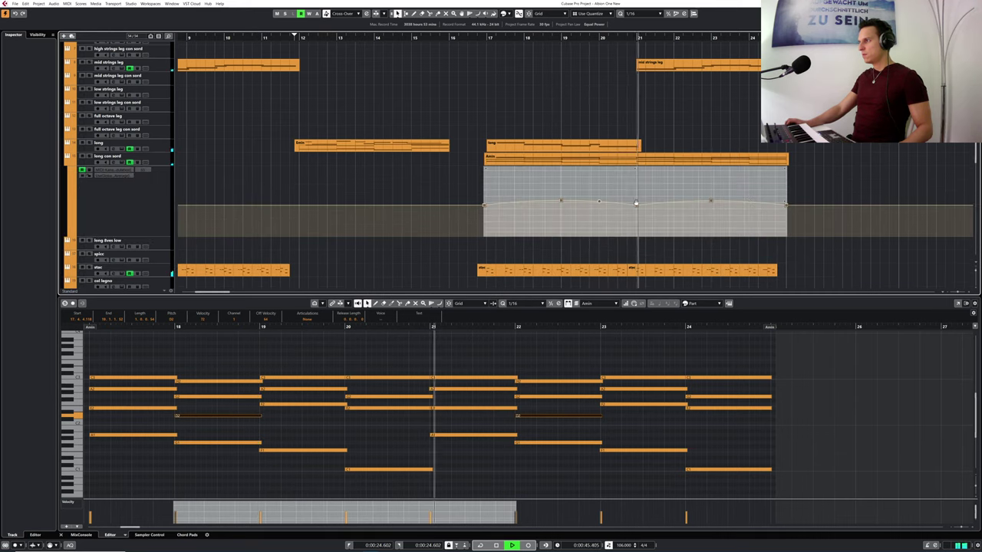
drag(637, 207, 638, 210)
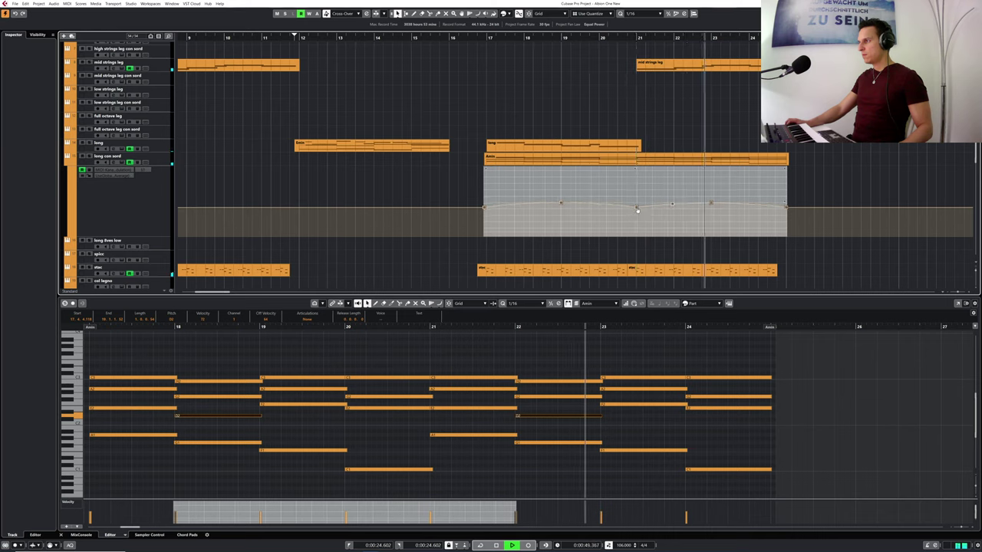
click(66, 162)
key(space)
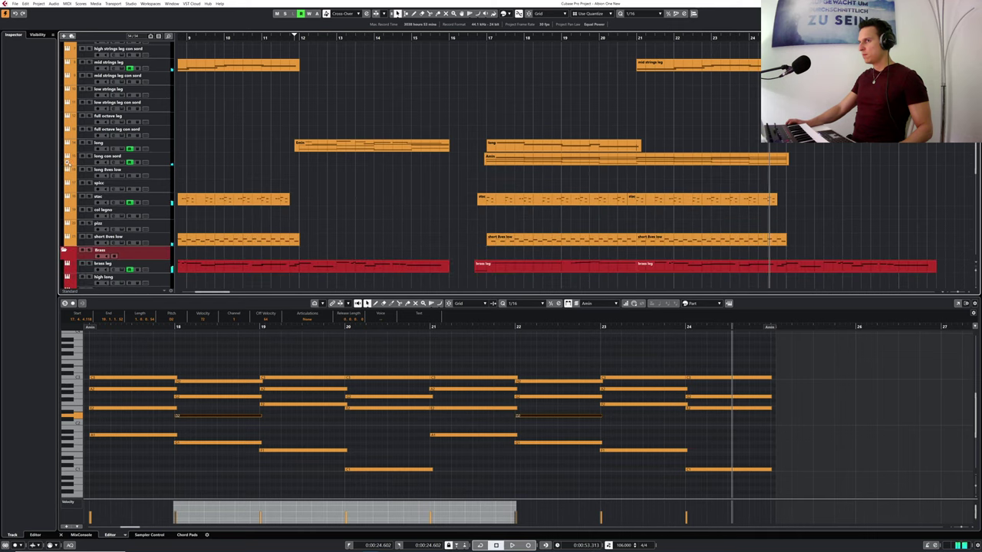
- Raise the long con sord modulation points slightly so the curve starts at 53, and audition from bar 17
click(66, 162)
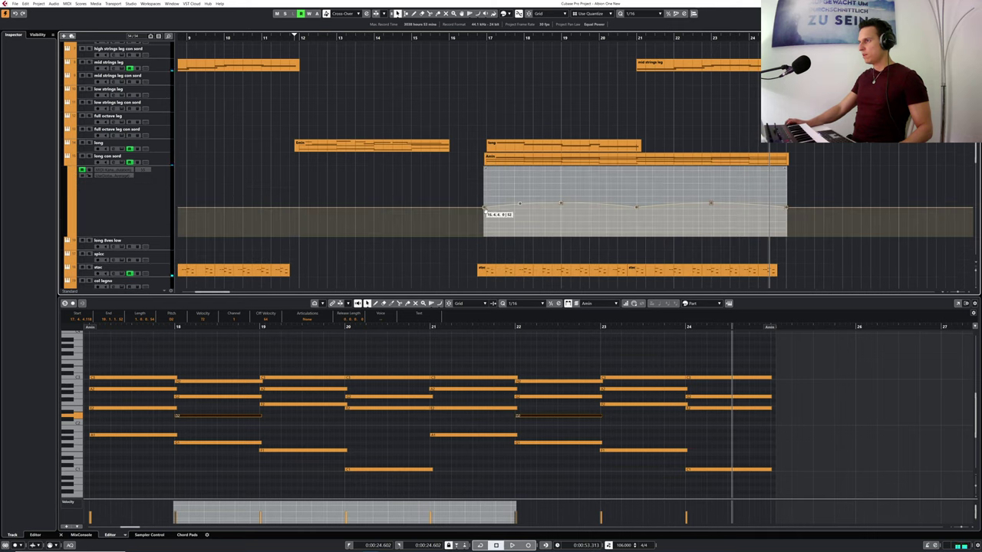
drag(484, 208, 484, 207)
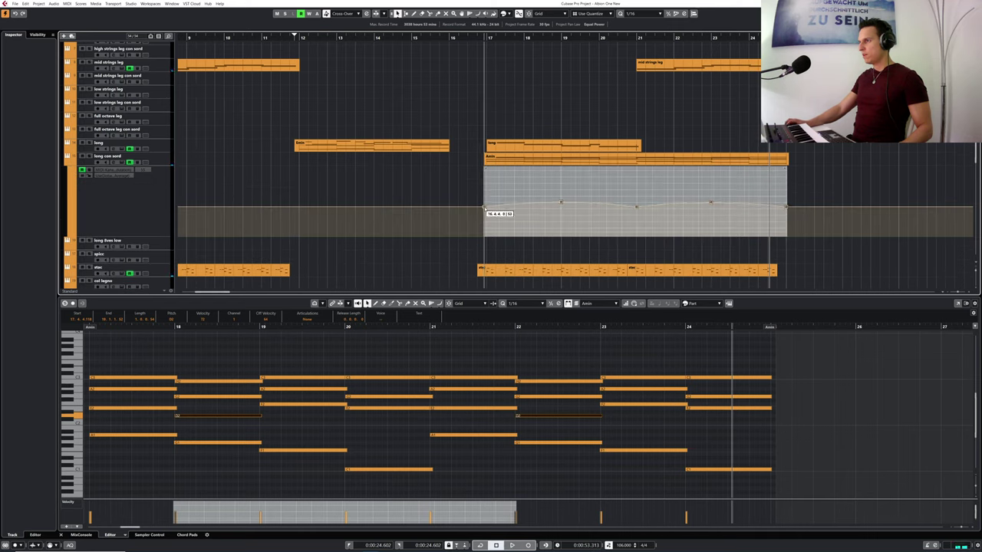
click(482, 38)
key(space)
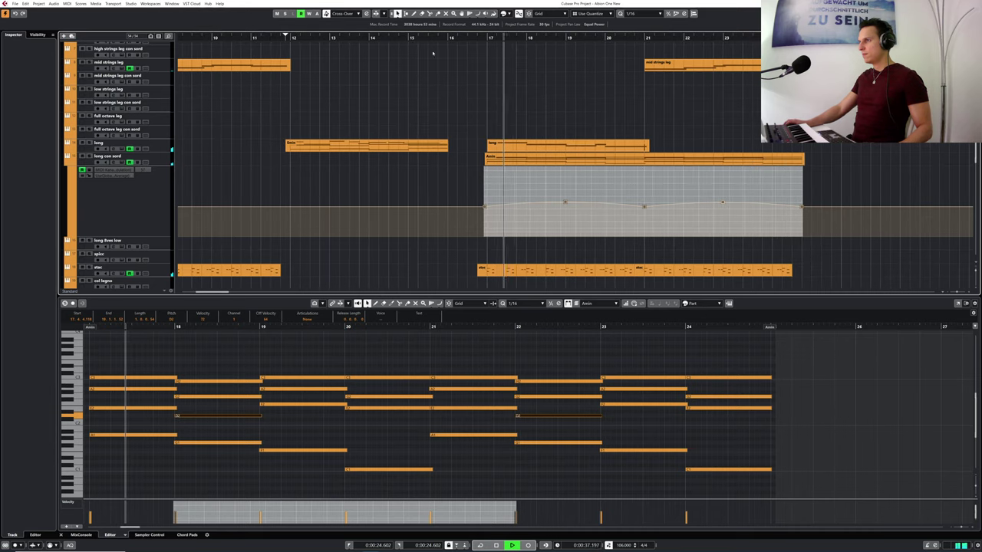
click(66, 161)
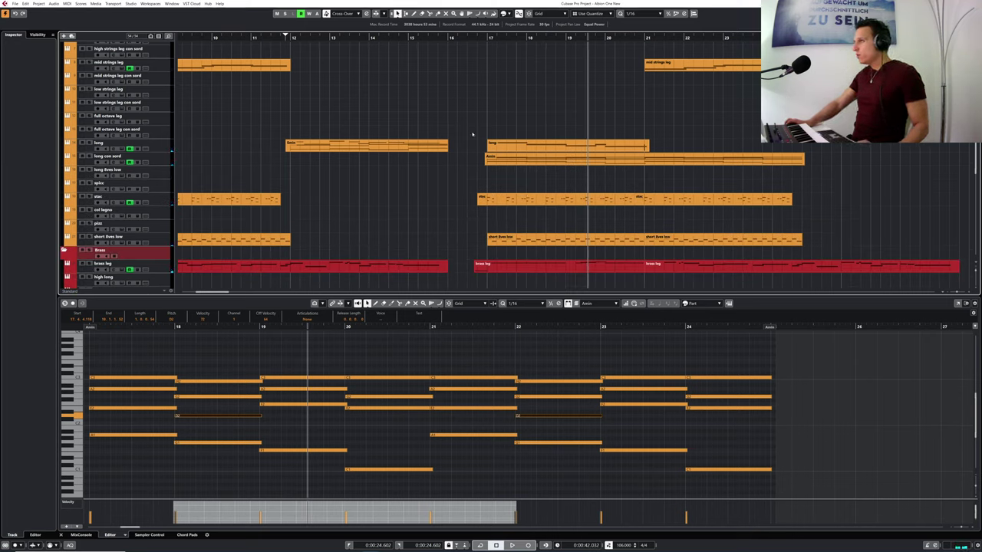
- Play a short descending spicc figure at bar 17 over the arrangement and insert it as a part through retrospective recording
click(86, 187)
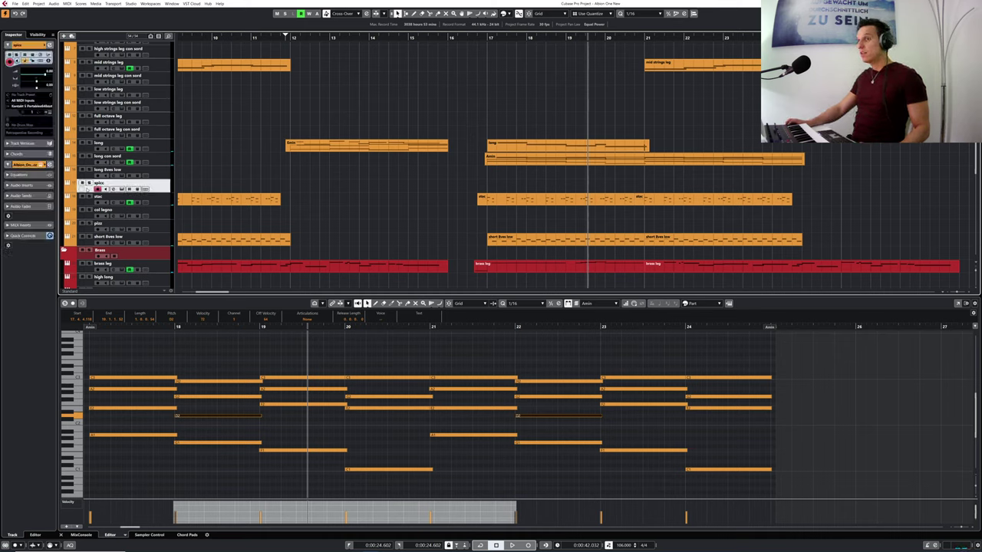
click(476, 38)
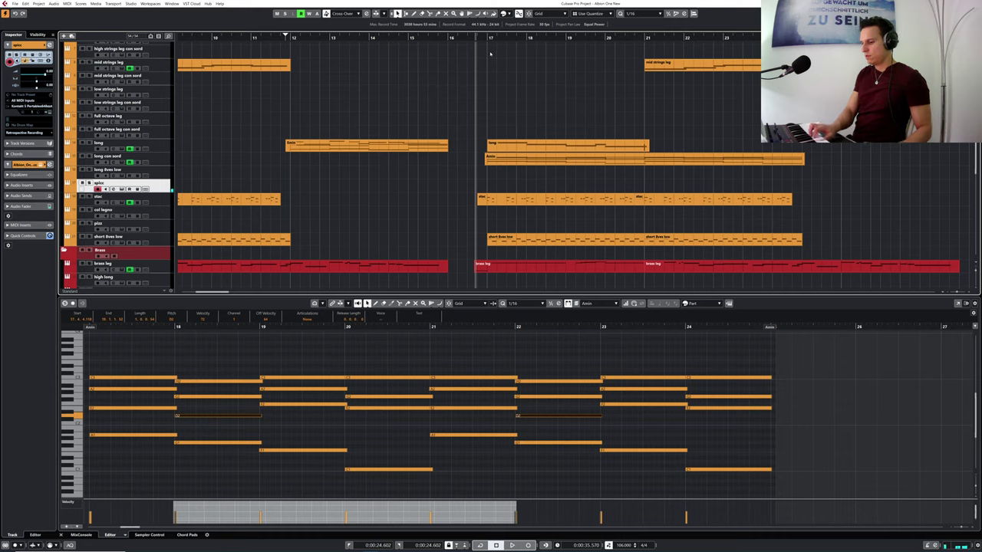
key(space)
key(KP_Subtract)
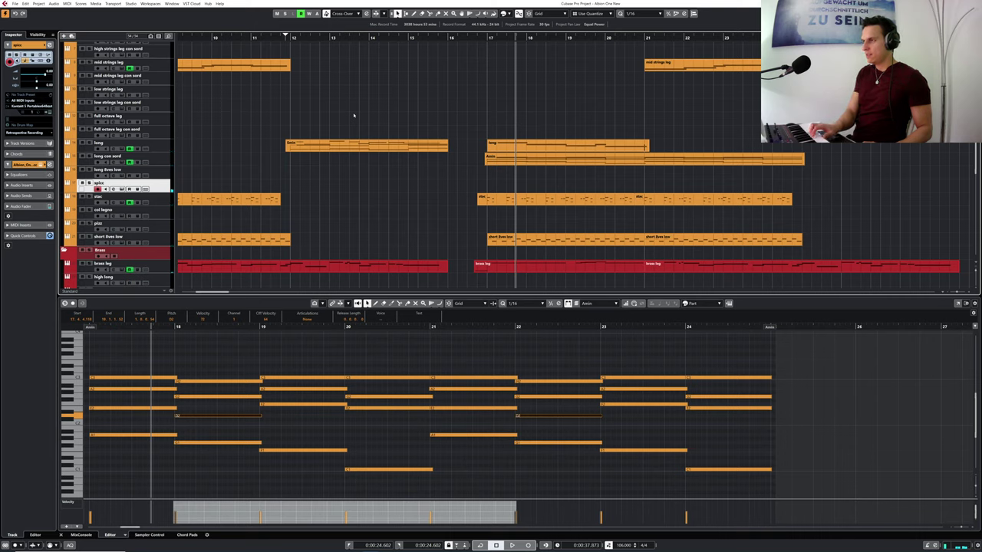
key(KP_Subtract)
key(space)
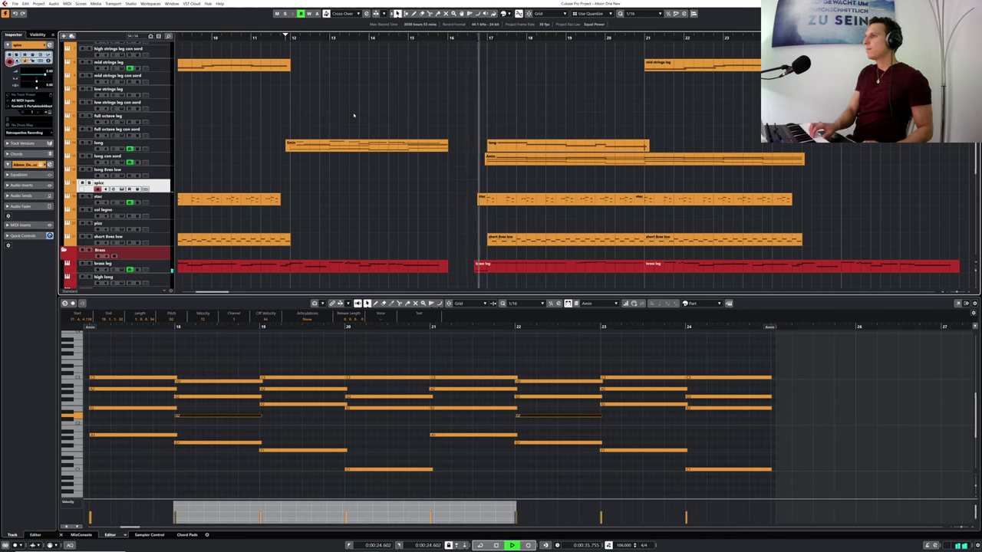
key(space)
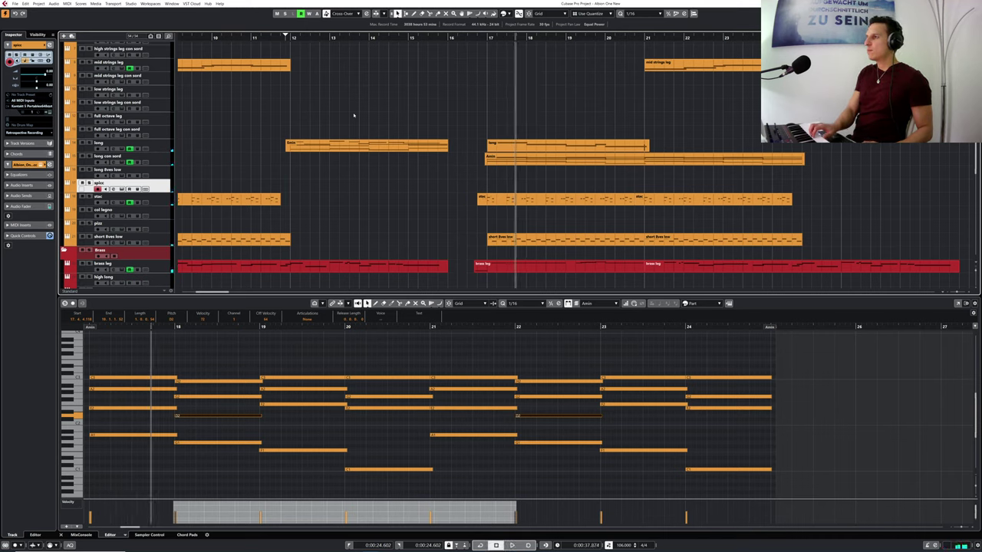
key(KP_Subtract)
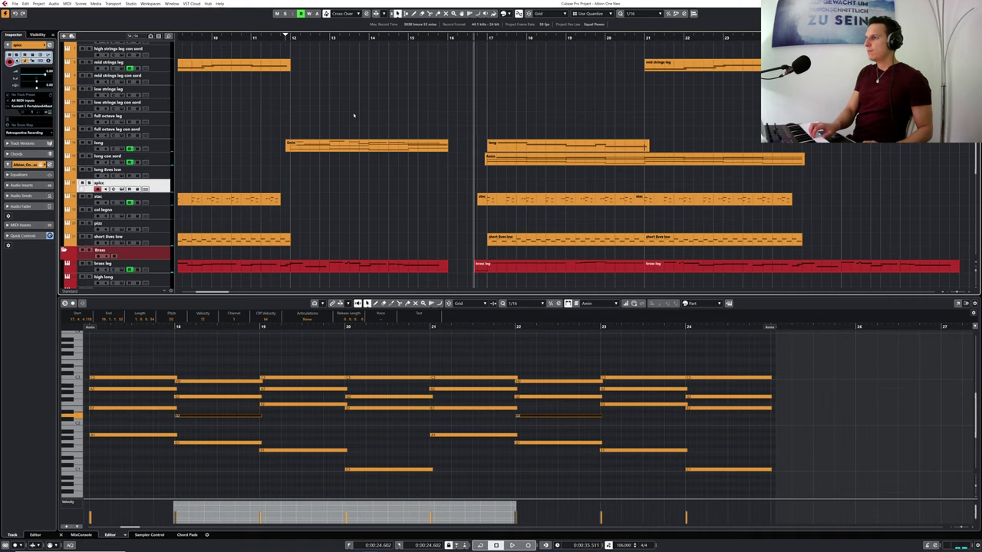
key(space)
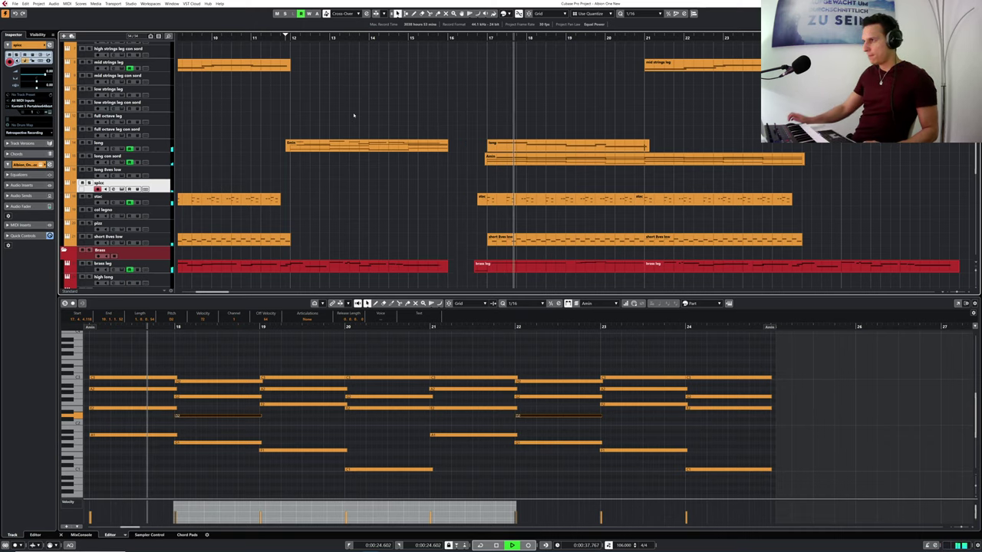
key(shift+KP_Multiply)
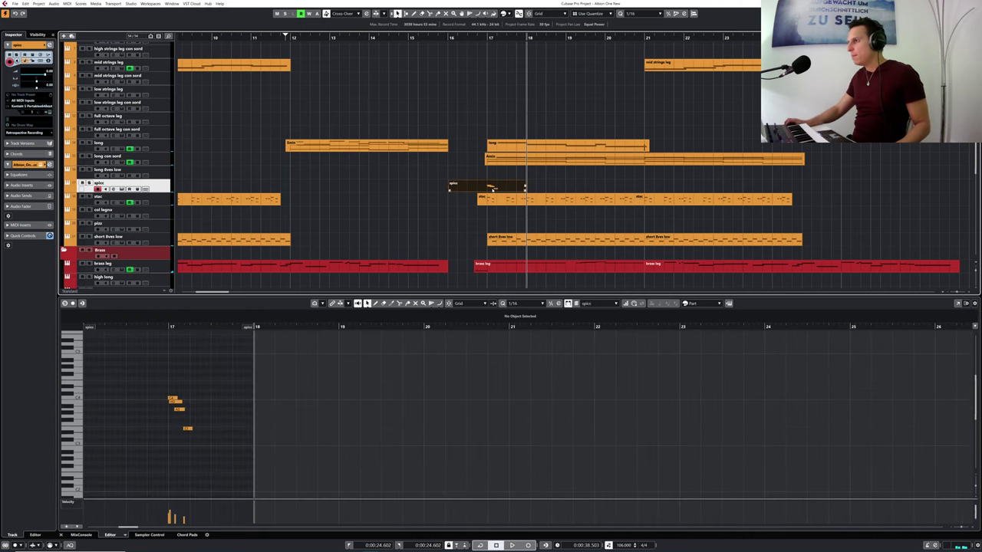
- Select the four recorded spicc notes at bar 17 and quantize them
click(157, 327)
drag(157, 328, 170, 345)
drag(197, 386, 270, 443)
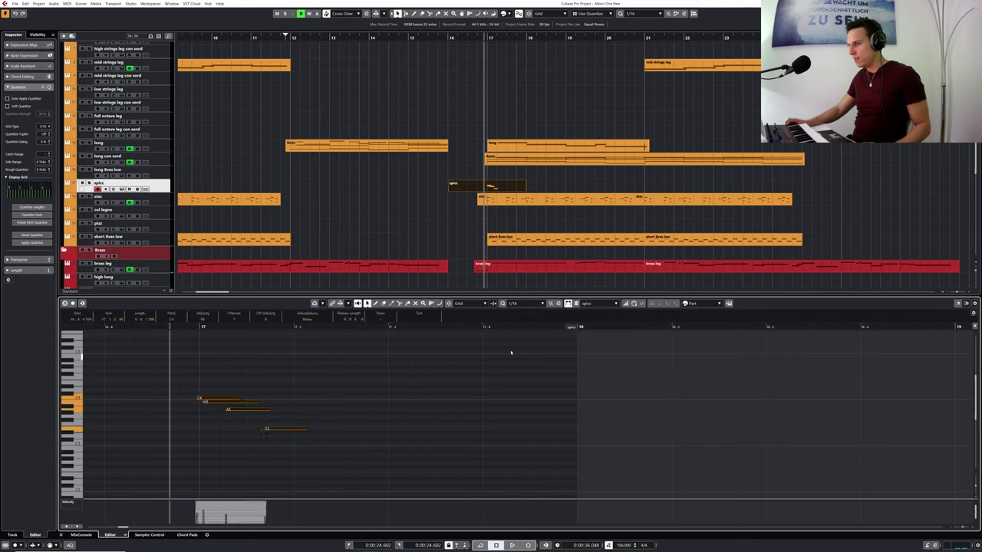
click(514, 303)
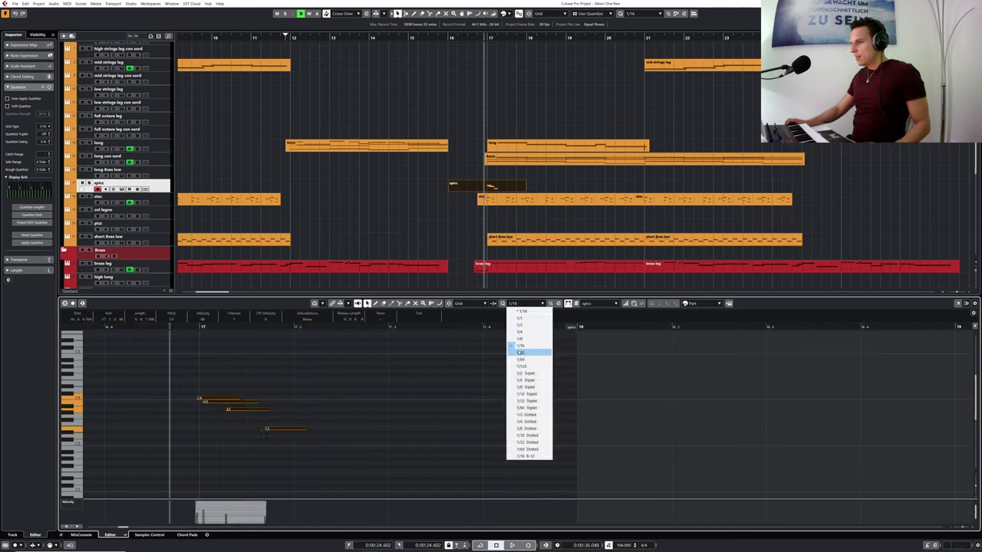
click(206, 402)
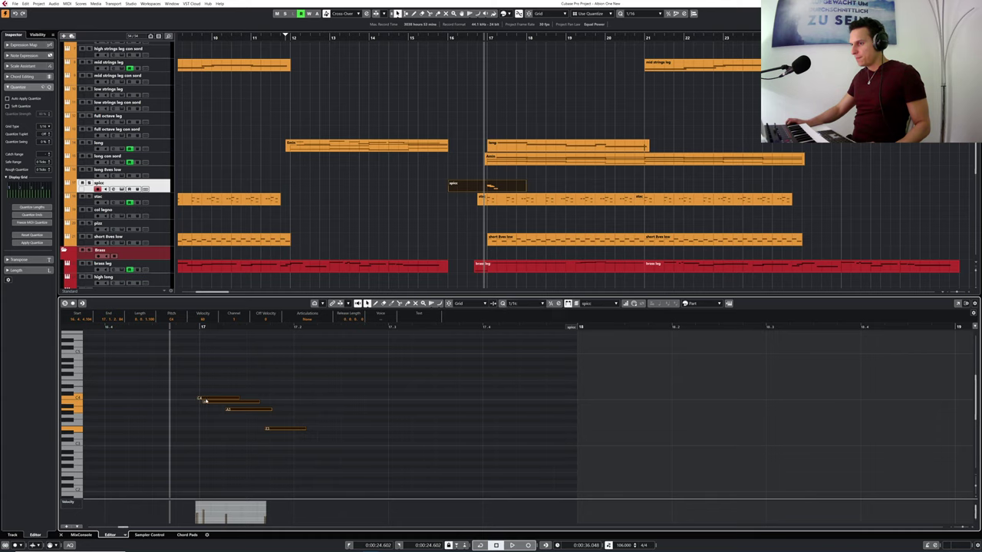
click(206, 399)
drag(196, 383, 316, 470)
key(q)
- Move the spicc notes after C4 so all four start on consecutive sixteenths in the first beat of bar 17
click(218, 410)
drag(222, 403, 255, 411)
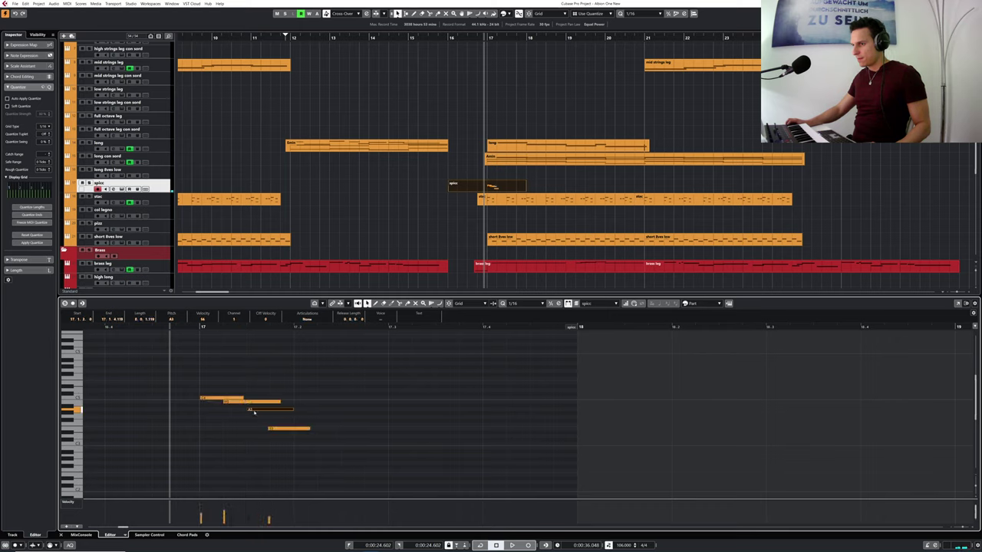
click(275, 434)
click(277, 430)
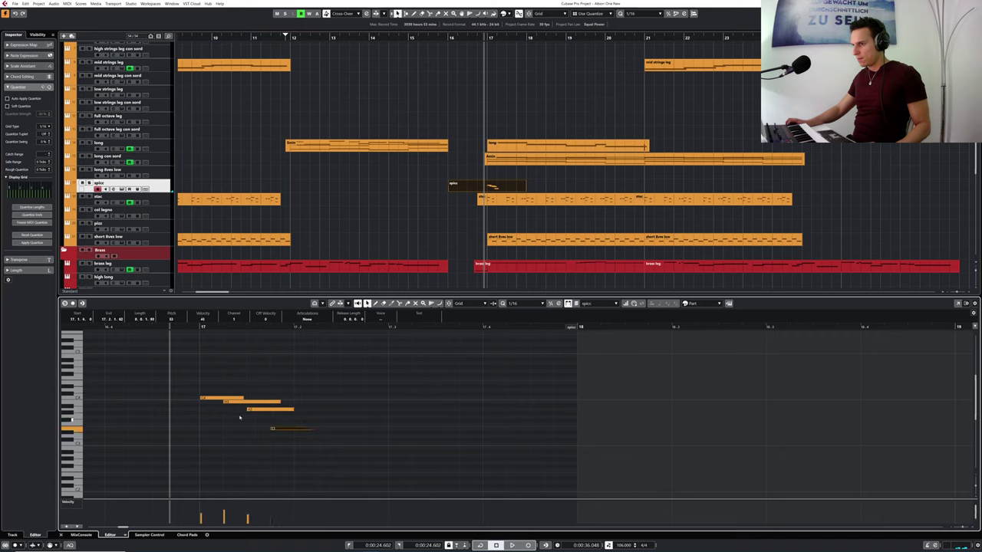
- Shorten the four spicc notes, quantize their ends to a sixteenth, and cut them to about half that length
click(203, 398)
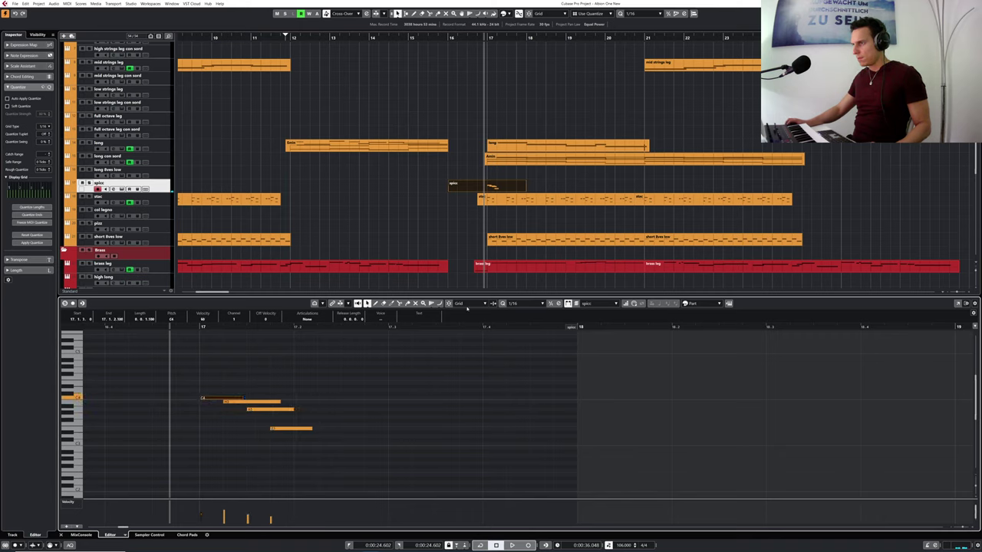
drag(223, 378, 245, 403)
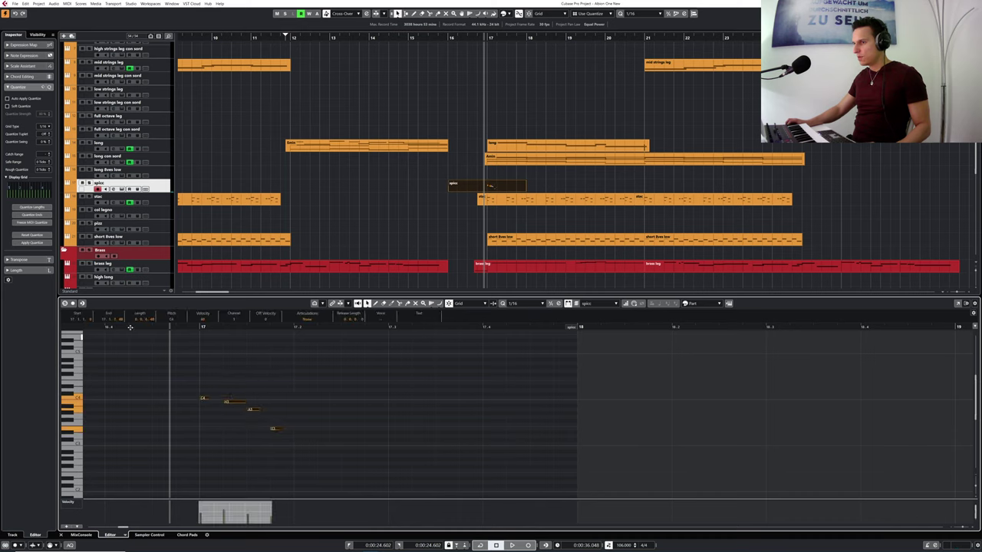
click(31, 214)
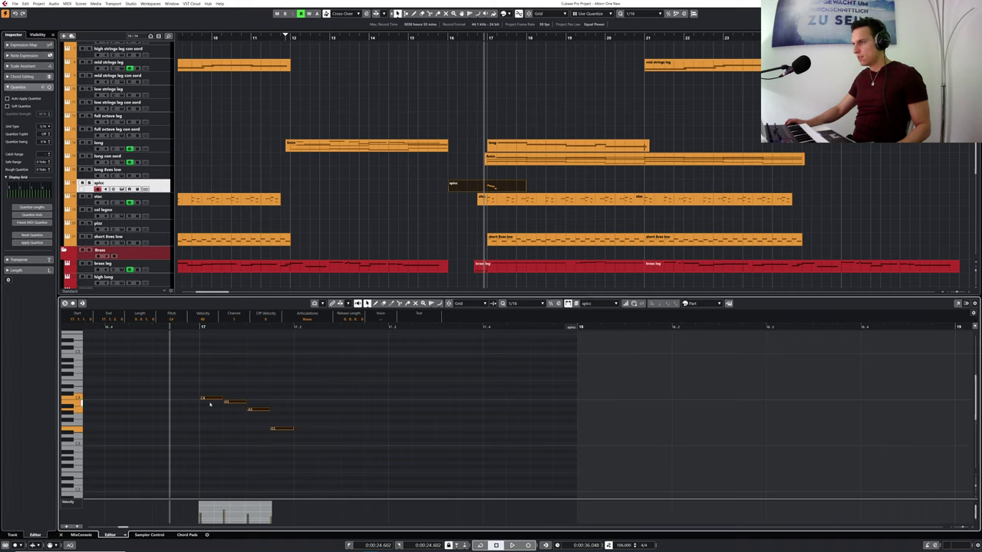
drag(225, 399, 212, 402)
- Audition the spicc figure from bar 17 with the arrangement and lengthen its four notes slightly
click(201, 328)
key(space)
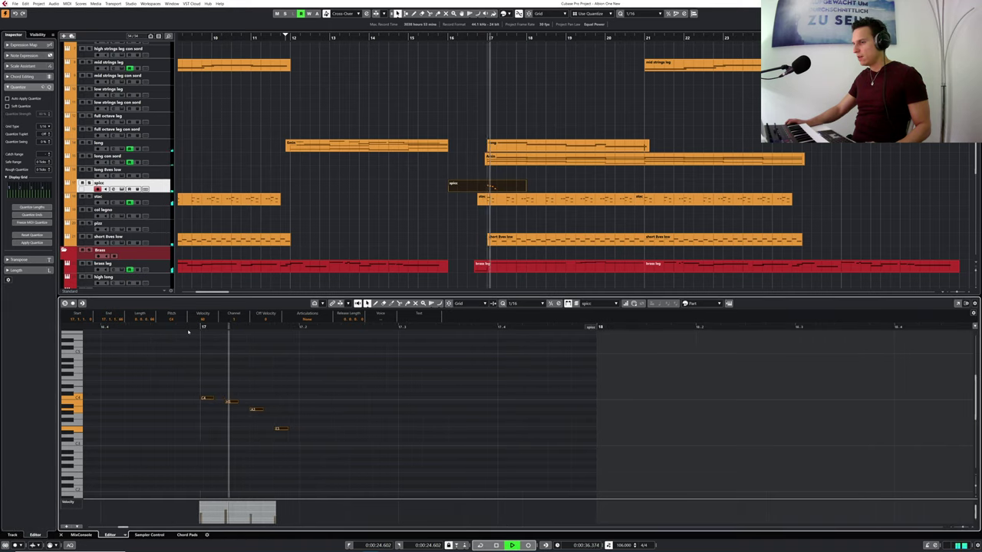
click(189, 329)
key(space)
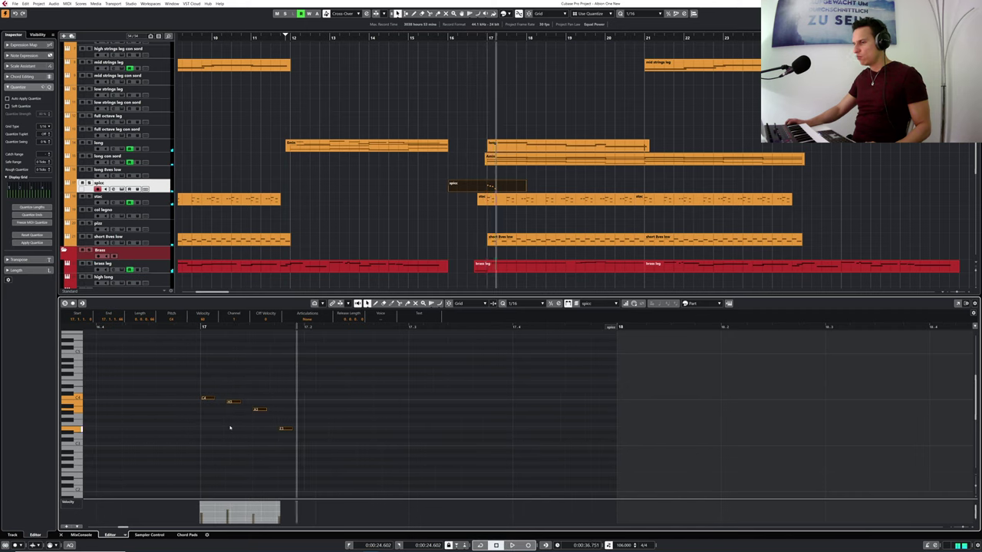
drag(214, 398, 219, 398)
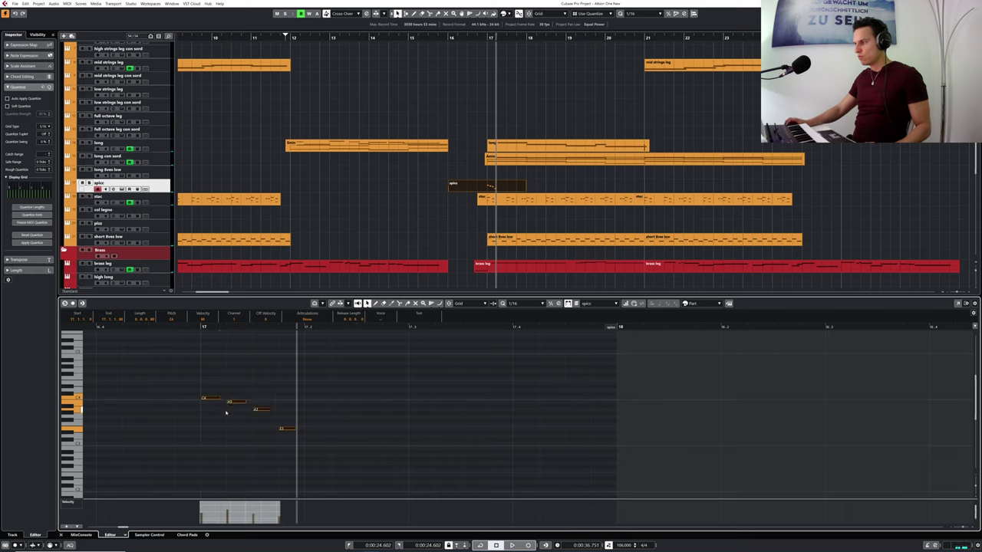
- Transpose the four spicc notes at bar 17 down an octave to C3, B2, A2 and E2
click(191, 327)
key(space)
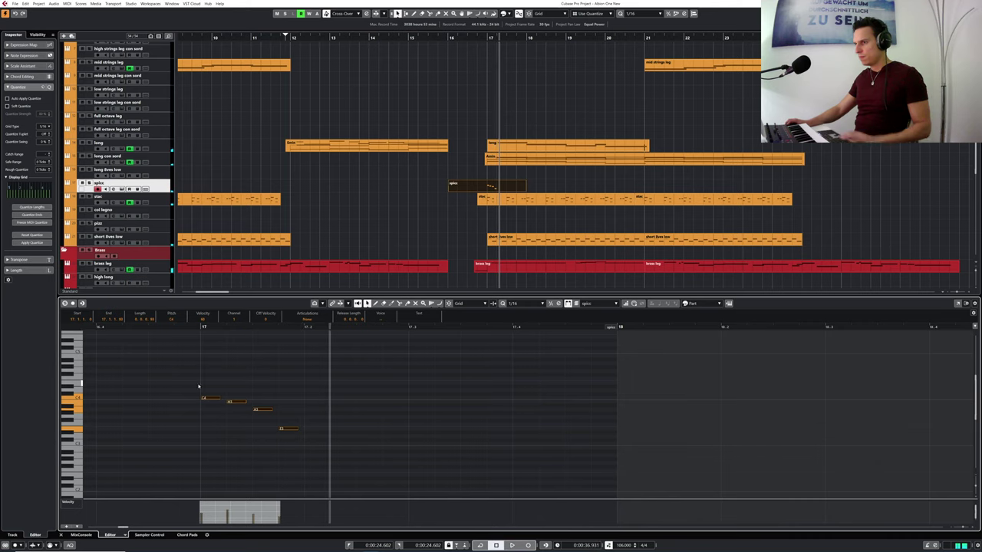
scroll(211, 375, down, 3)
scroll(231, 416, up, 2)
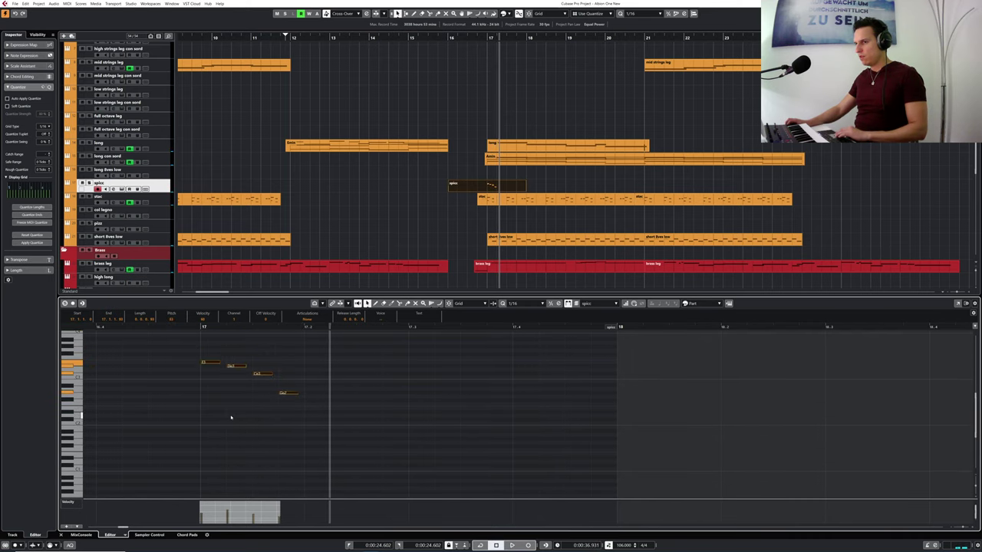
scroll(231, 417, up, 2)
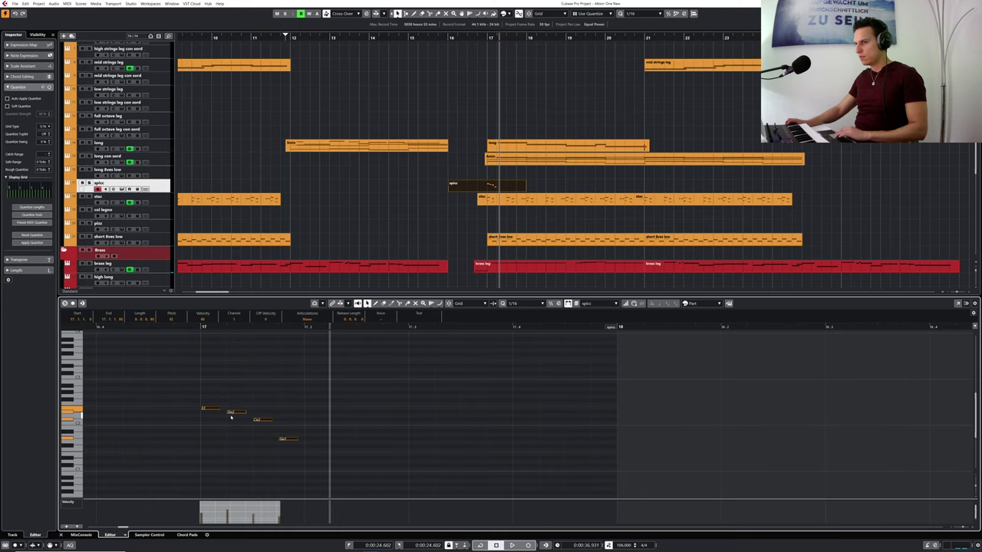
scroll(231, 416, down, 3)
key(Up)
key(Up)
key(Up)
key(Up)
key(Down)
key(Down)
key(Down)
key(Down)
key(Down)
key(Down)
key(Down)
key(Down)
key(Down)
key(Down)
key(Down)
key(Down)
- Audition the lowered spicc figure with the arrangement from bar 17
click(197, 327)
key(space)
click(185, 327)
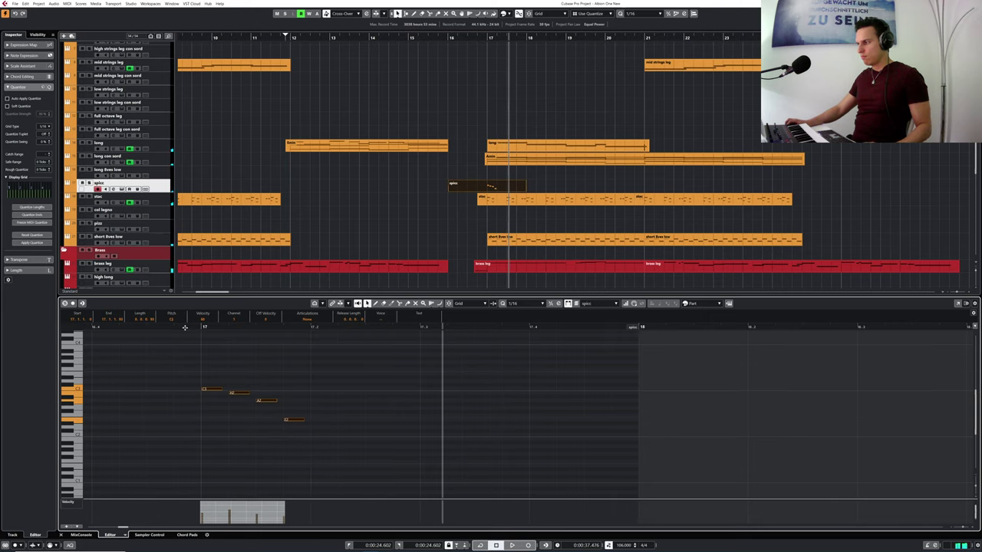
click(201, 338)
key(space)
- Raise the velocity of the C3 spicc note to 102 and play the figure from bar 17
drag(224, 361, 201, 405)
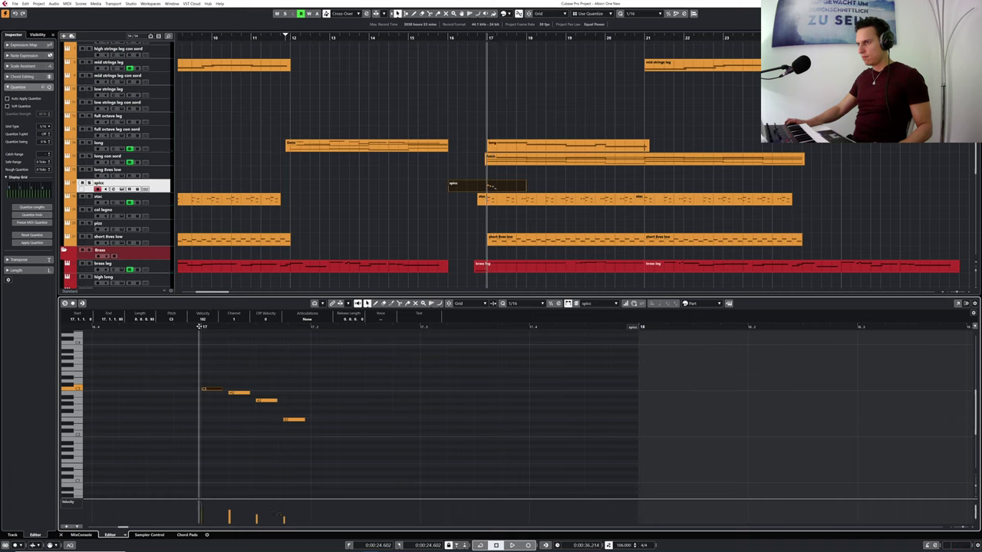
key(space)
key(space)
key(Right)
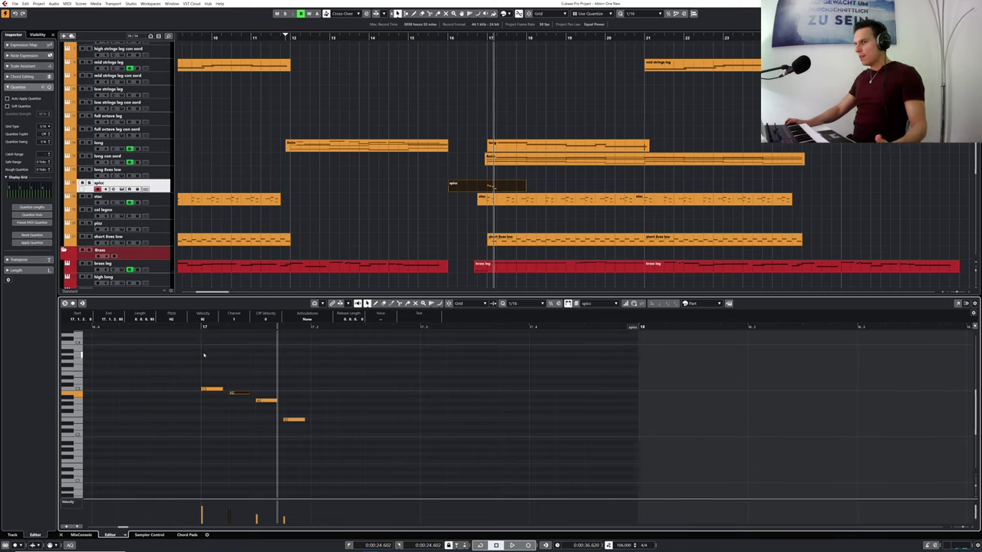
- Raise the velocities of the A2 and E2 spicc notes closer to the first two and audition the figure
click(211, 399)
click(212, 391)
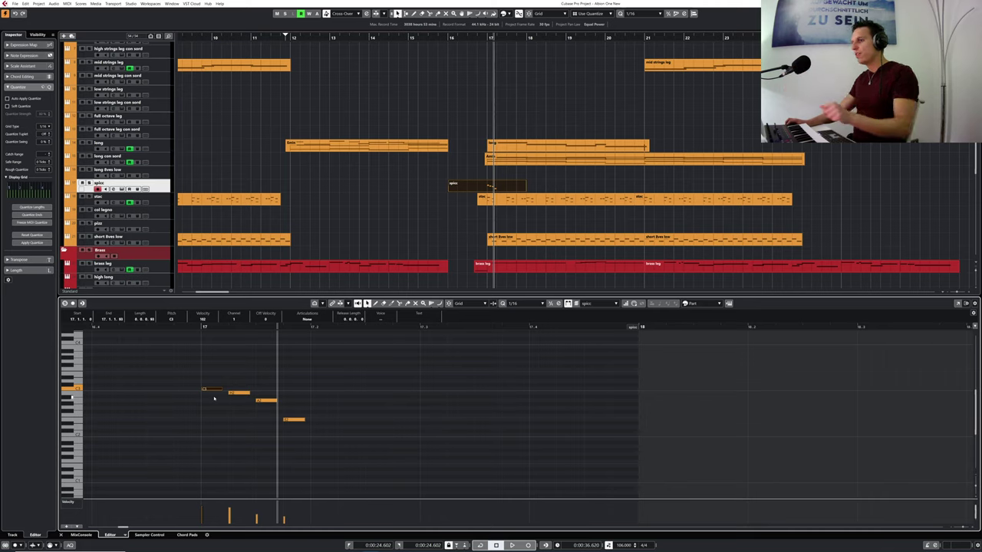
click(267, 392)
click(266, 400)
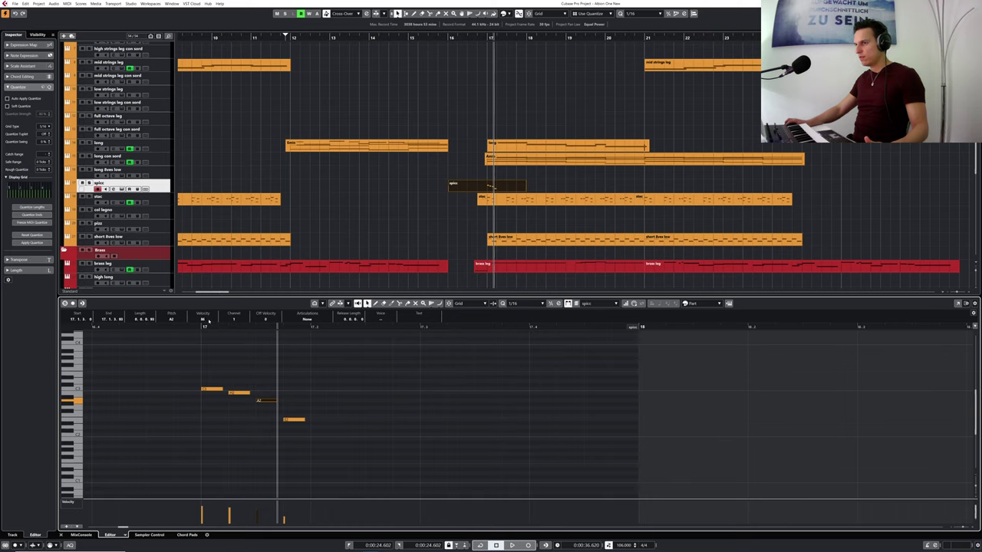
click(235, 393)
click(265, 400)
click(294, 420)
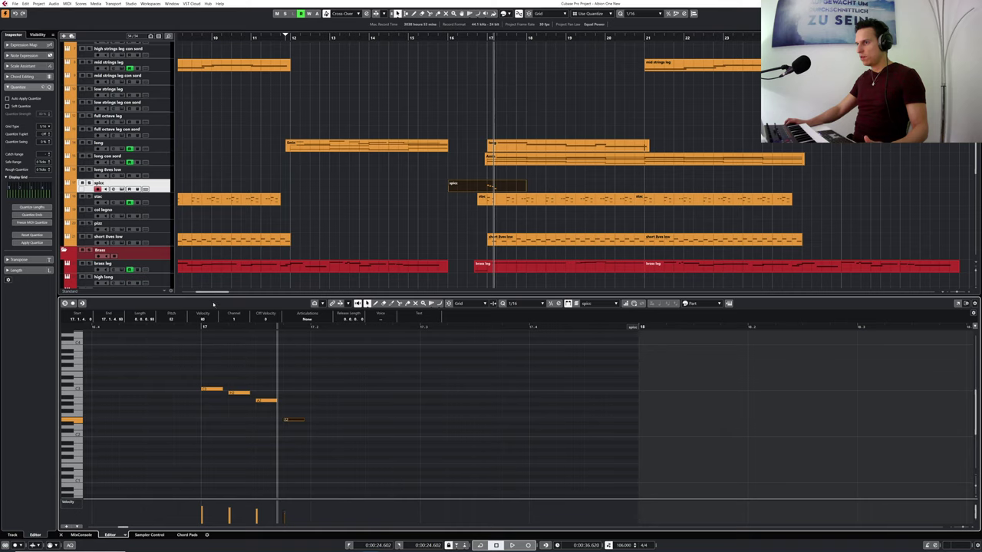
click(204, 325)
key(space)
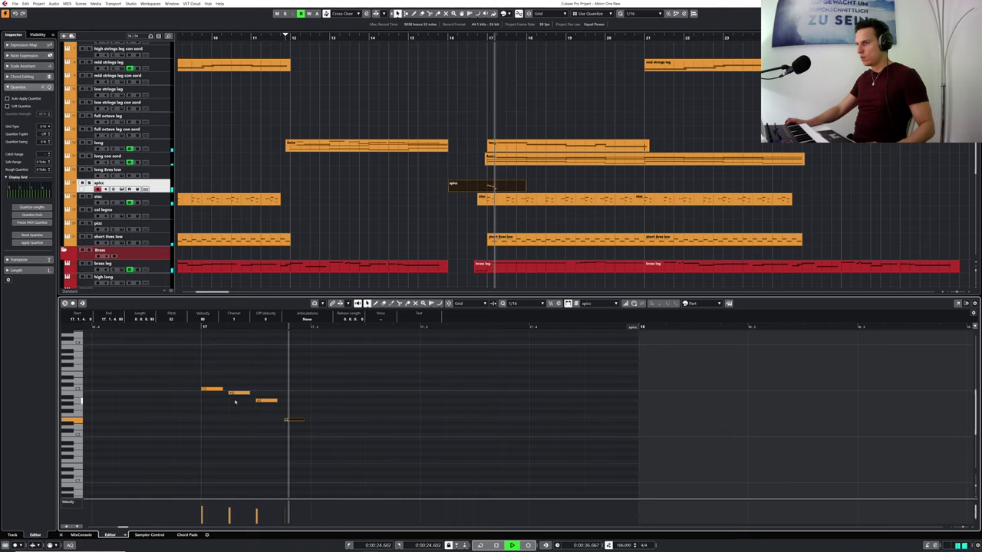
- Duplicate the four spicc notes an octave higher, starting on C4, and audition the doubled figure with the arrangement
drag(195, 371, 278, 422)
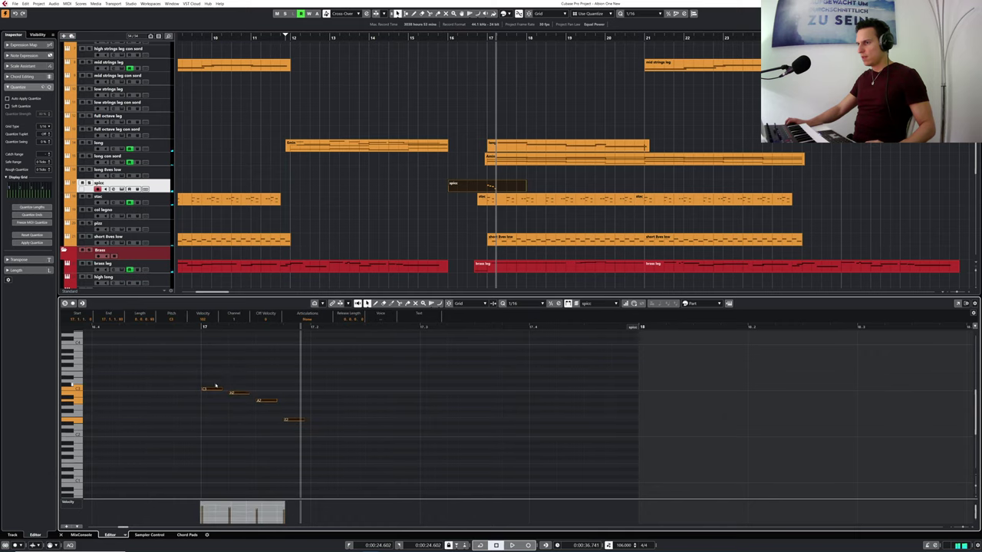
mouse_move(209, 391)
mouse_down()
mouse_move(209, 342)
mouse_move(208, 393)
mouse_up()
drag(197, 327, 202, 320)
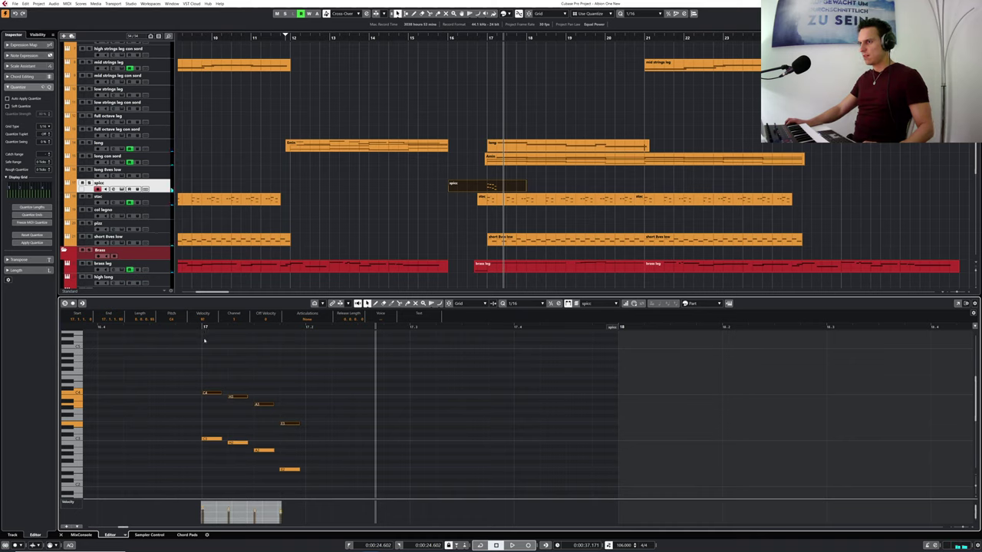
click(198, 326)
key(space)
key(space)
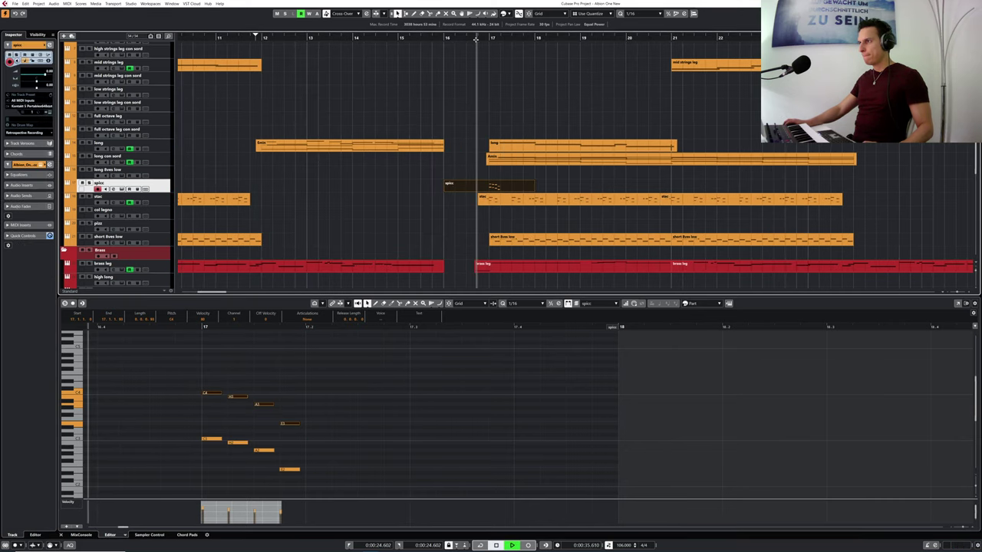
key(space)
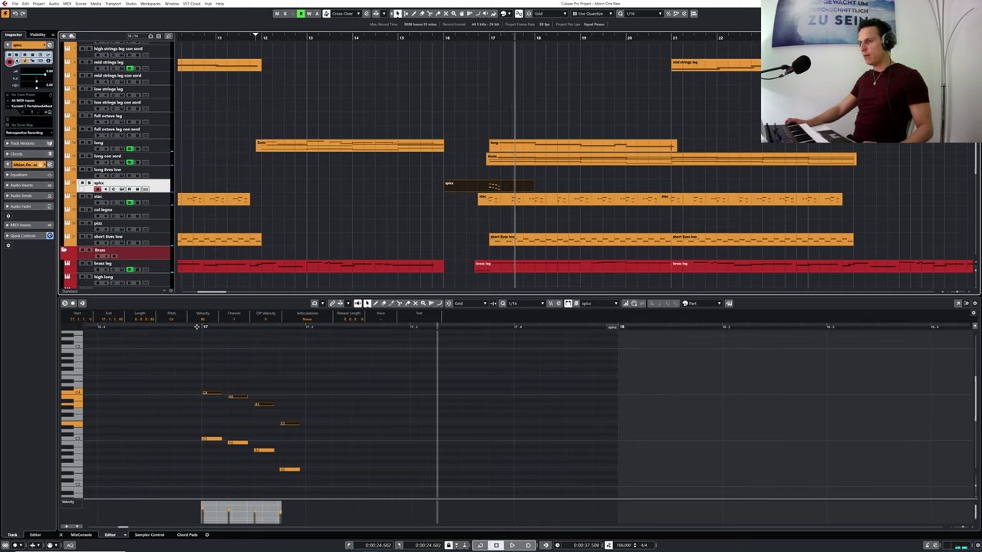
- Open the spicc track's Kontakt instrument, play the figure from bar 17 to check its sound, and close the instrument
click(185, 368)
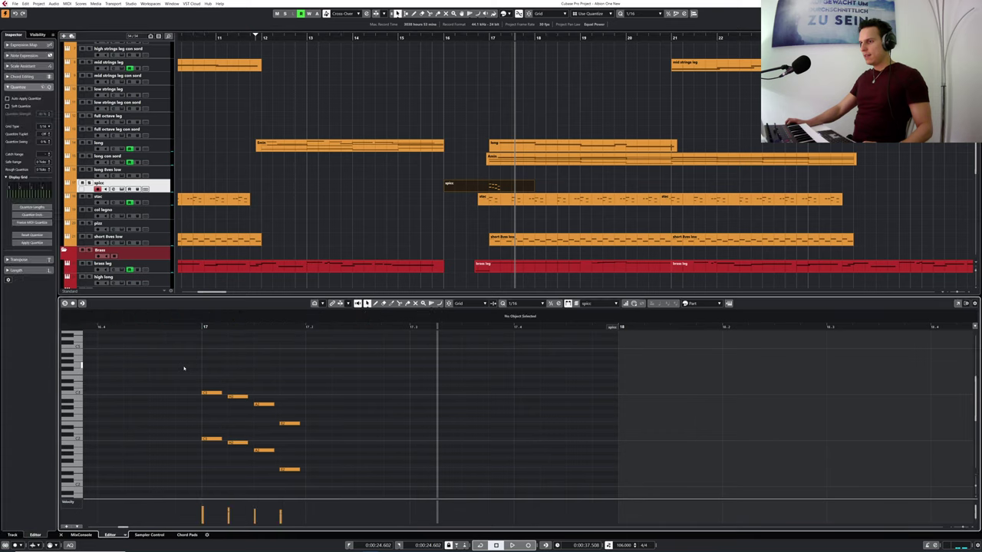
click(122, 189)
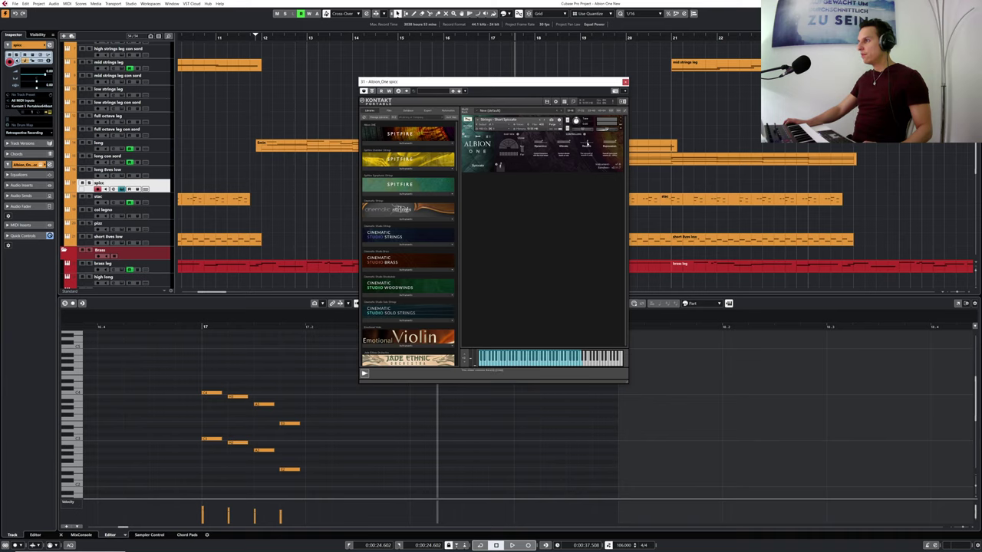
click(206, 328)
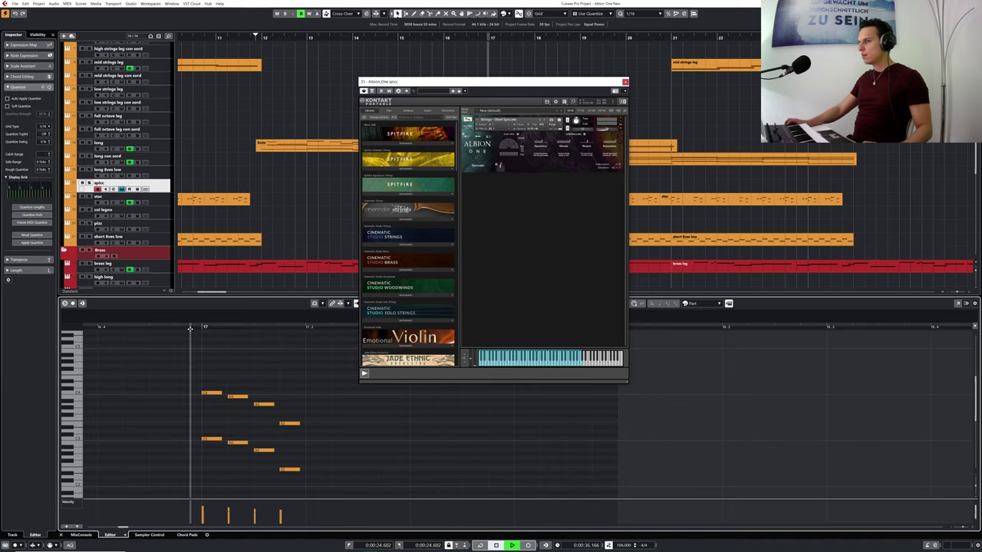
click(189, 329)
key(space)
key(space)
click(625, 81)
- Copy the eight-note octave figure to the second beat of bar 17 with snap enabled, and play both beats
drag(182, 376, 309, 488)
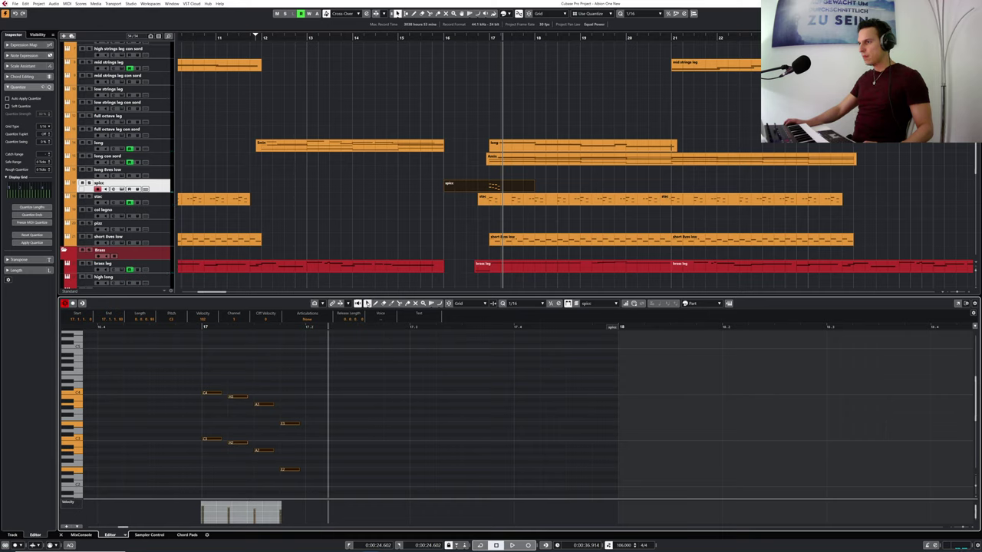
click(449, 304)
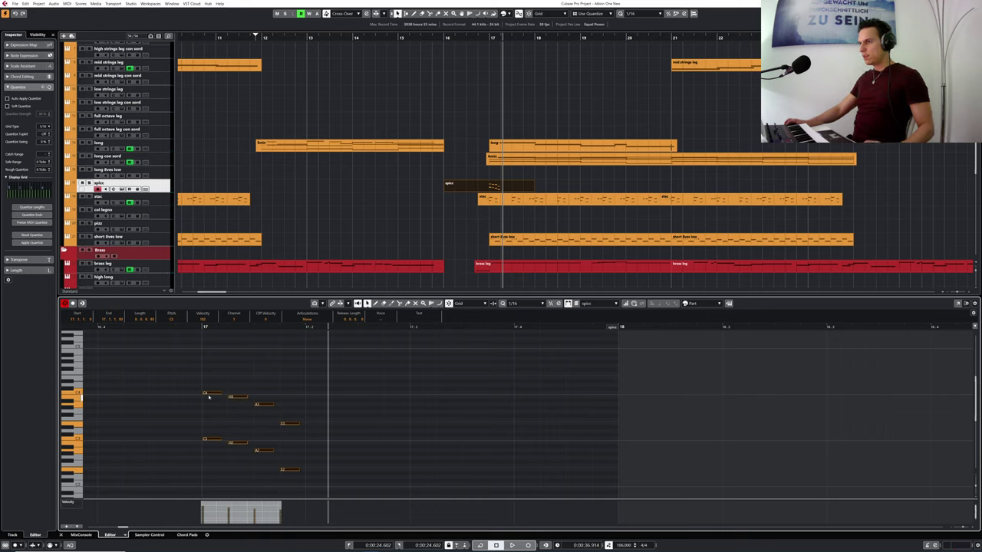
drag(210, 395, 311, 395)
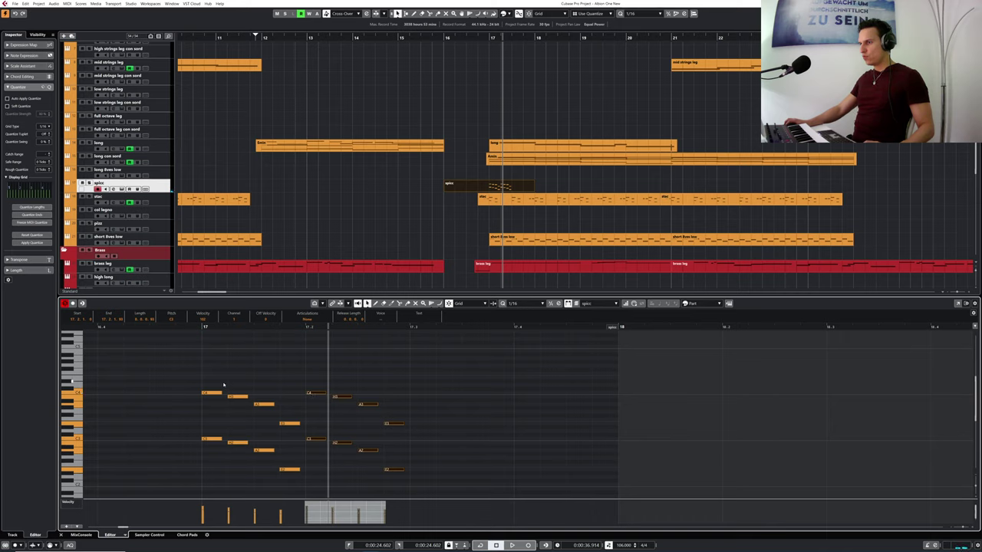
drag(230, 328, 201, 331)
key(space)
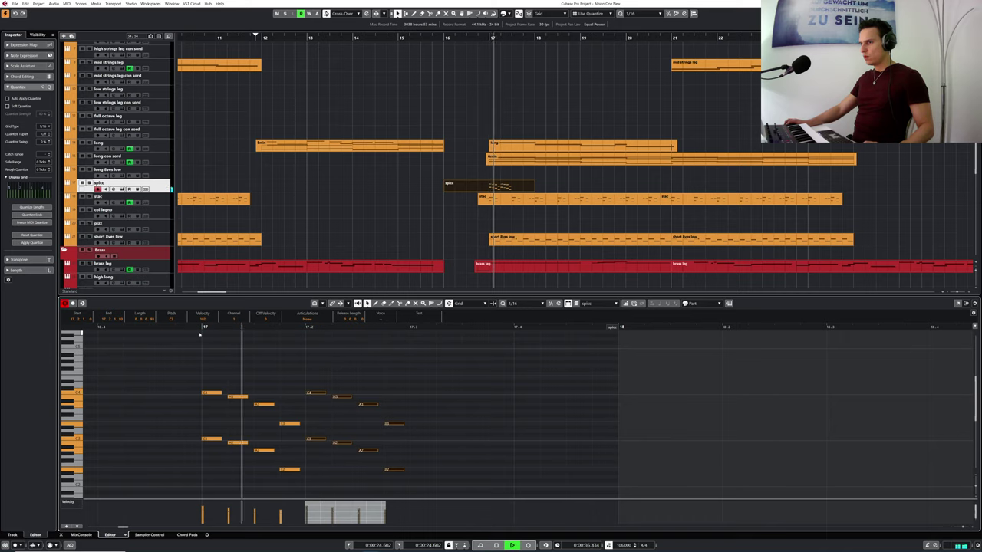
key(space)
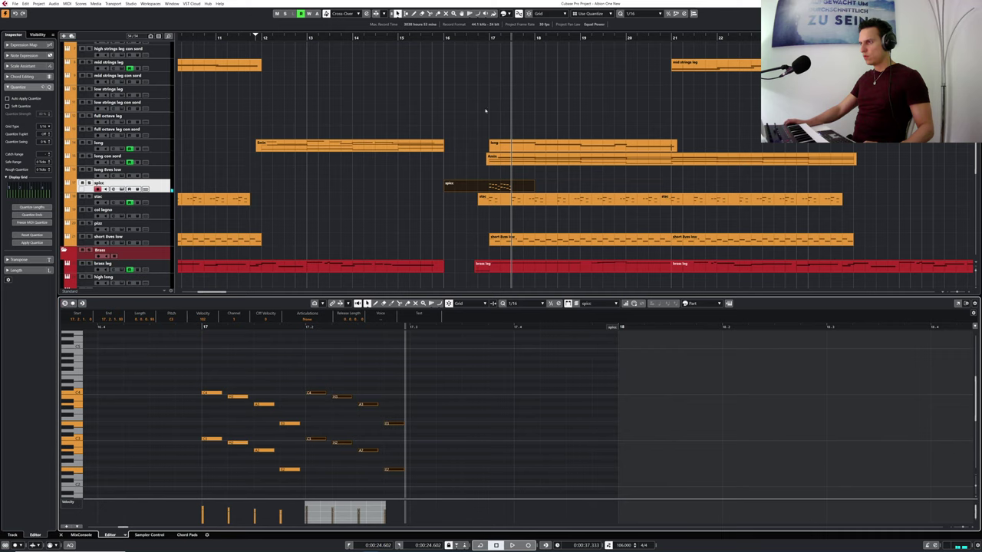
- Audition the transition into bar 17 with the repeated spicc figure from shortly before the bar
key(space)
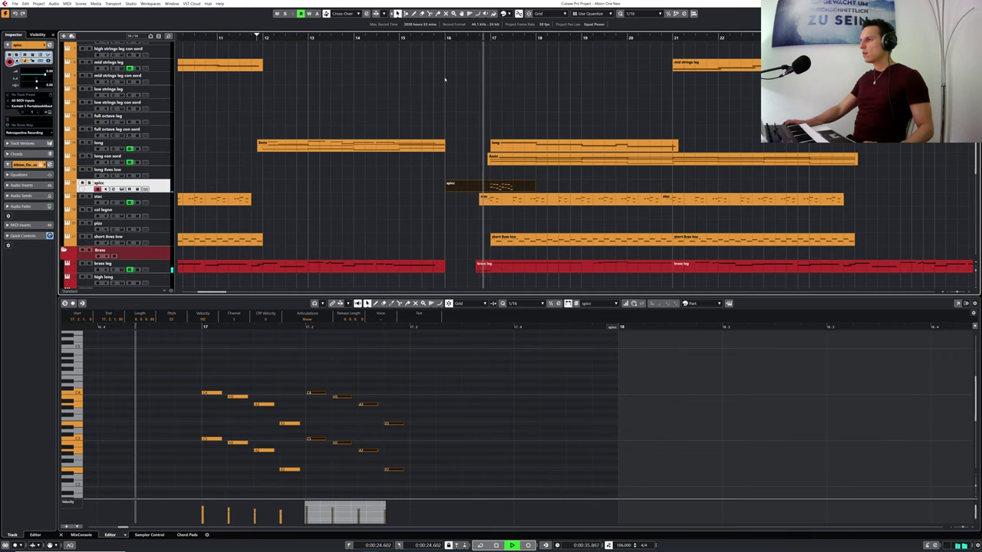
key(space)
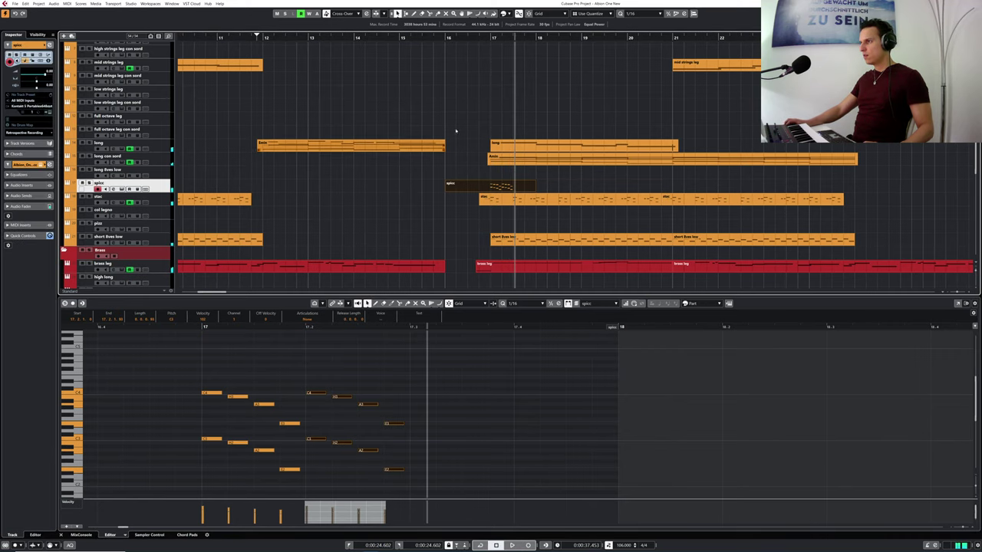
drag(485, 39, 438, 38)
key(space)
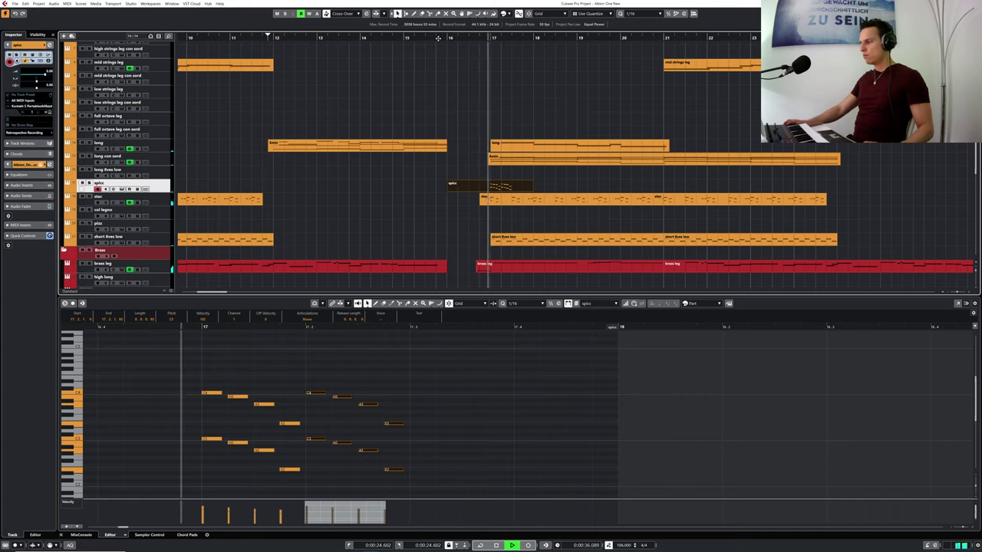
key(space)
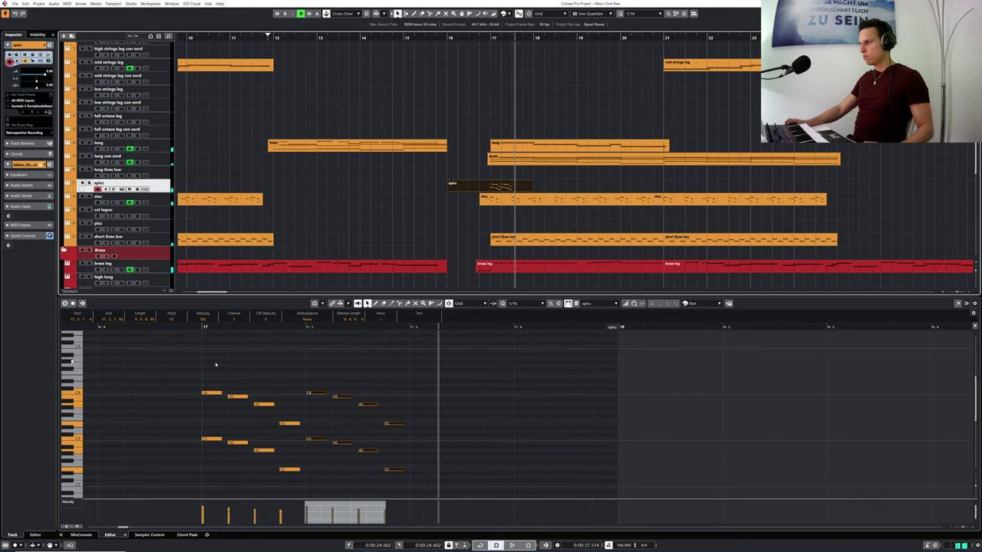
- Copy the spicc notes of beats 1 and 2 to beats 3 and 4 of bar 17, and play the bar
drag(194, 367, 406, 473)
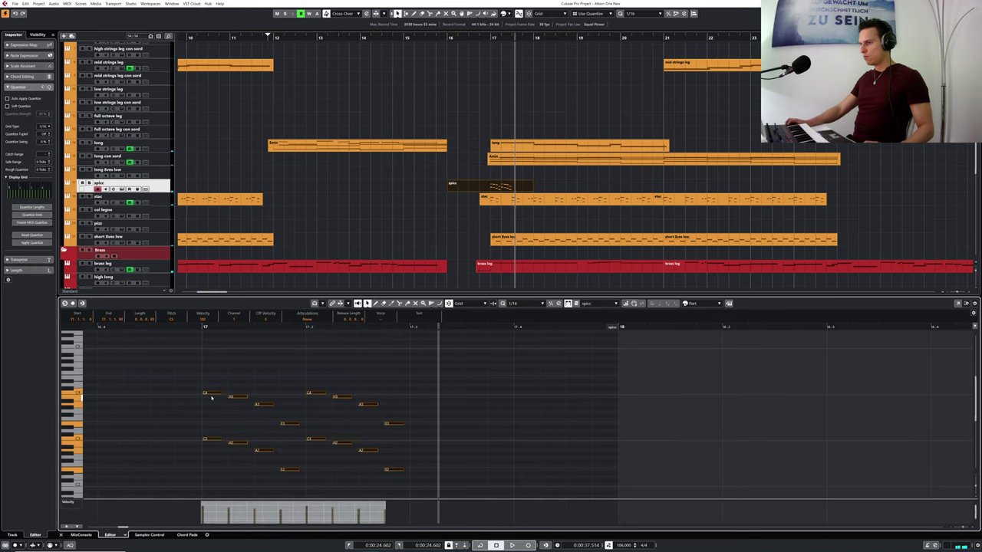
drag(205, 394, 414, 398)
key(space)
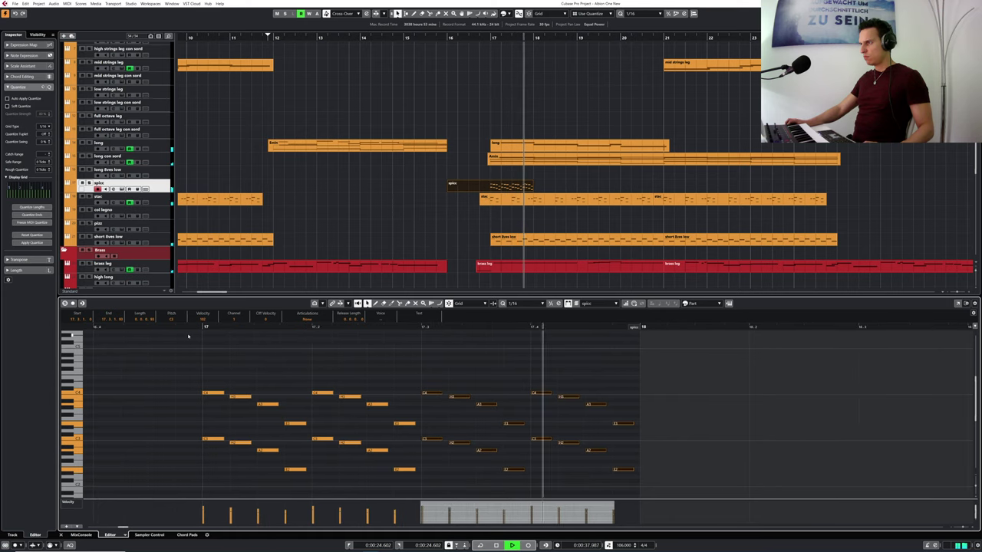
key(space)
- Copy the spicc notes of bar 17's last two beats to the start of bar 18, a semitone lower from B, and audition them
drag(422, 378, 641, 485)
drag(428, 393, 643, 398)
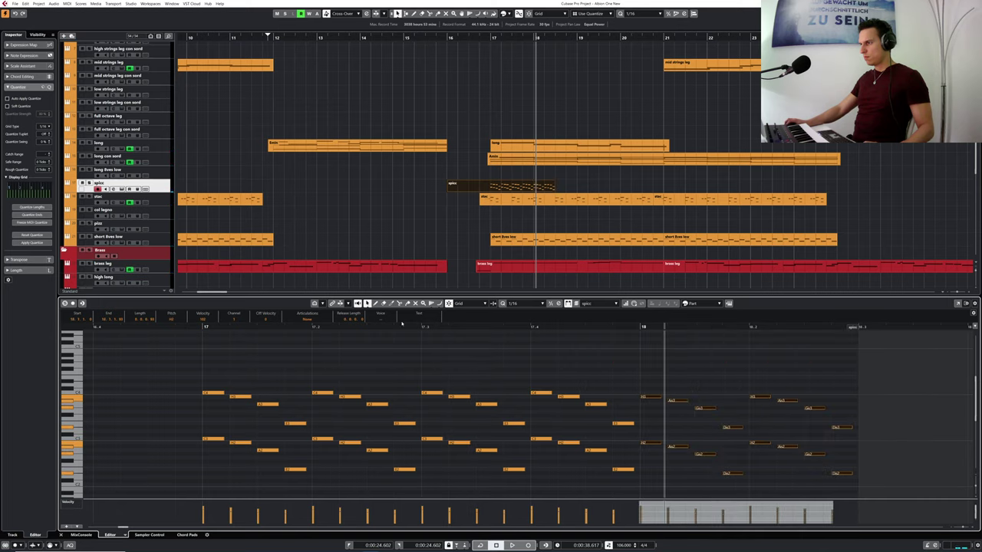
drag(401, 328, 468, 335)
key(space)
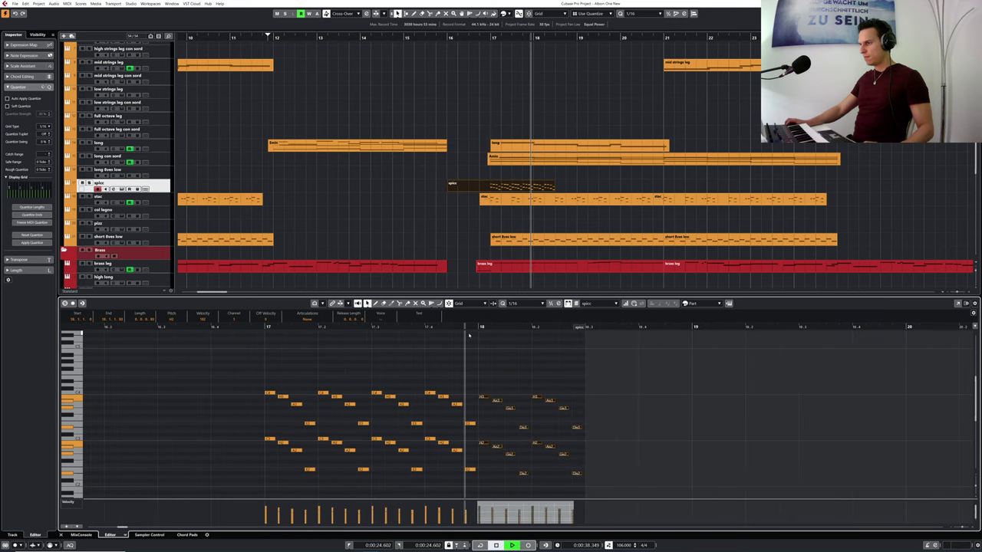
key(space)
- Lower the bar 18 spicc notes following each B by a semitone to A, G and D in both octaves, and audition from bar 17
drag(496, 392, 501, 454)
drag(514, 454, 514, 469)
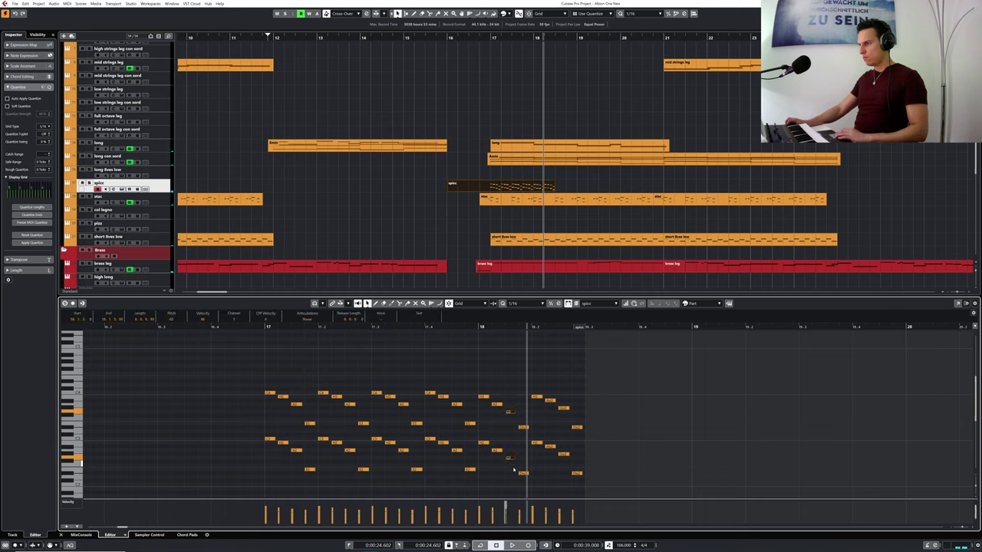
drag(517, 415, 524, 454)
drag(549, 389, 547, 464)
key(Down)
drag(569, 398, 560, 463)
drag(581, 413, 581, 479)
key(Down)
click(258, 328)
key(space)
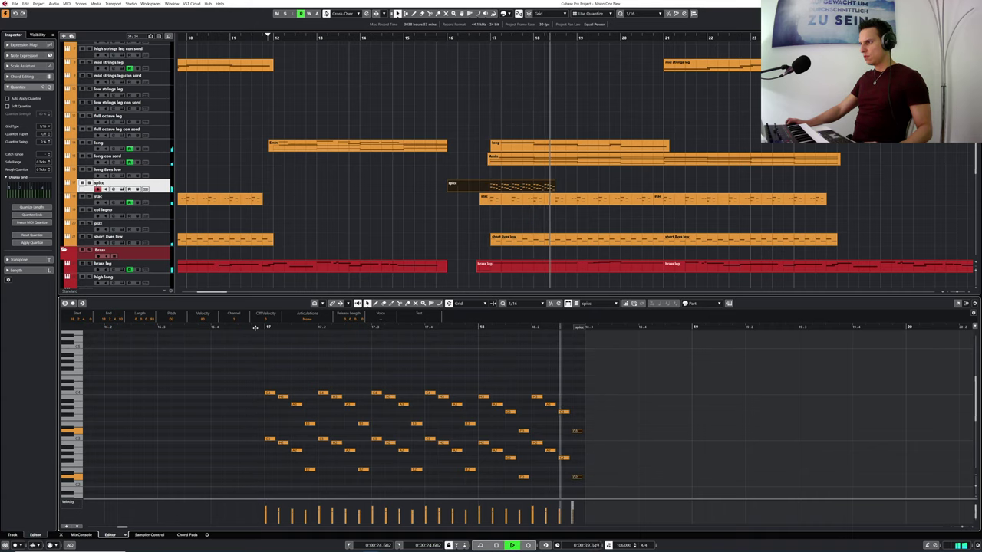
key(space)
- Copy bar 18's spicc figure to its third and fourth beats, and bar 17's first two beats to the start of bar 19
drag(483, 377, 616, 485)
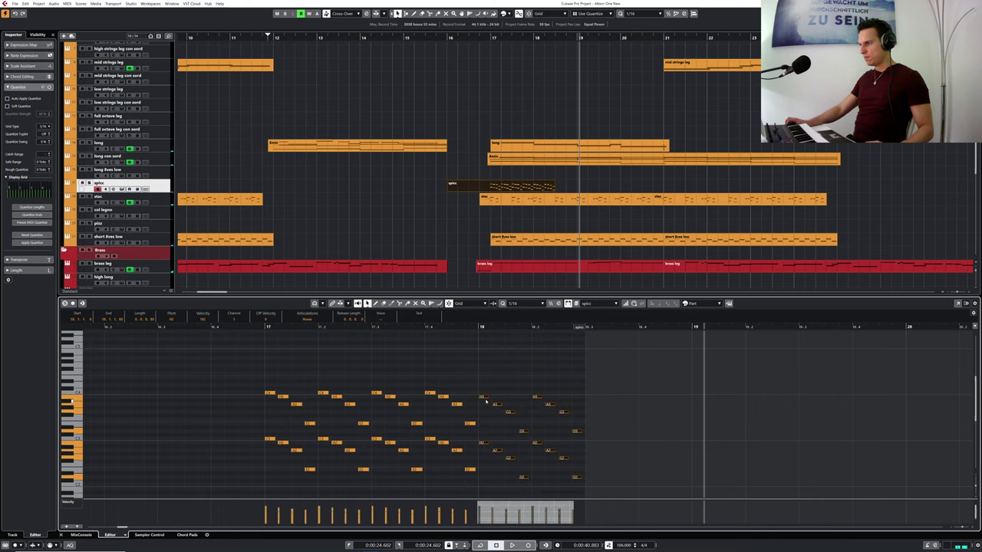
drag(484, 398, 589, 398)
drag(256, 374, 366, 481)
drag(268, 394, 696, 394)
drag(668, 326, 672, 356)
- Copy bar 19's first two spicc beats to beat 3 starting on E, and lower the first group's following notes to D, C and G in both octaves
drag(485, 394, 570, 382)
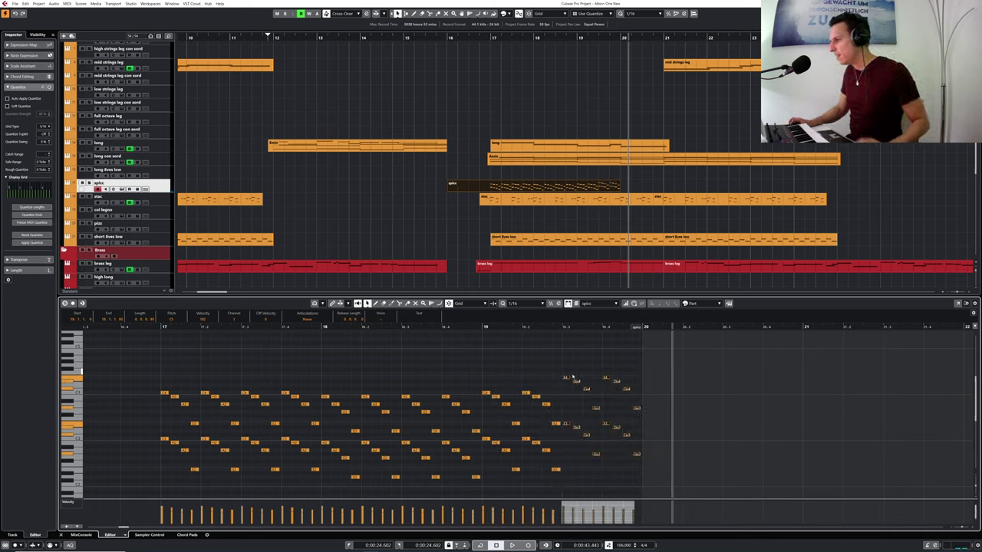
click(571, 377)
key(Down)
key(Down)
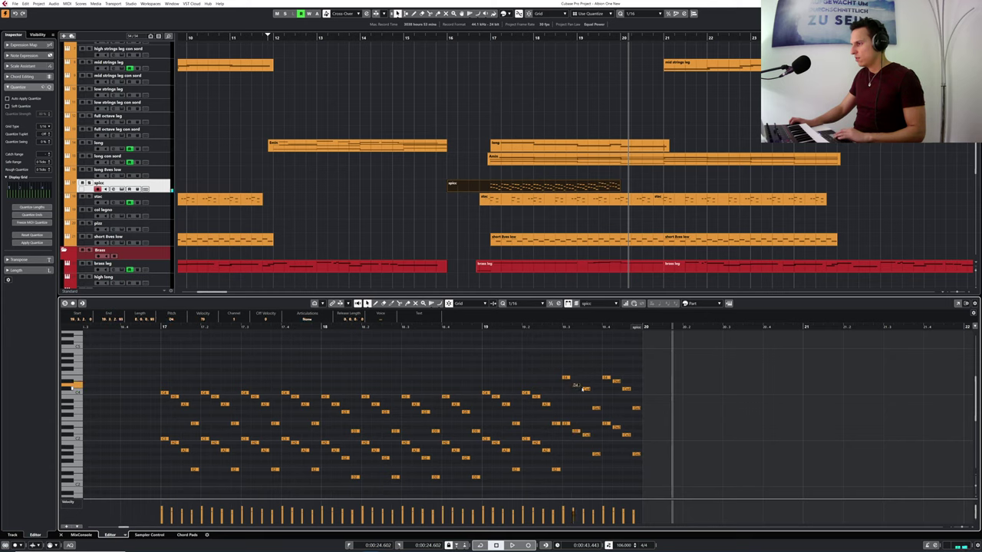
click(590, 406)
drag(587, 452, 585, 437)
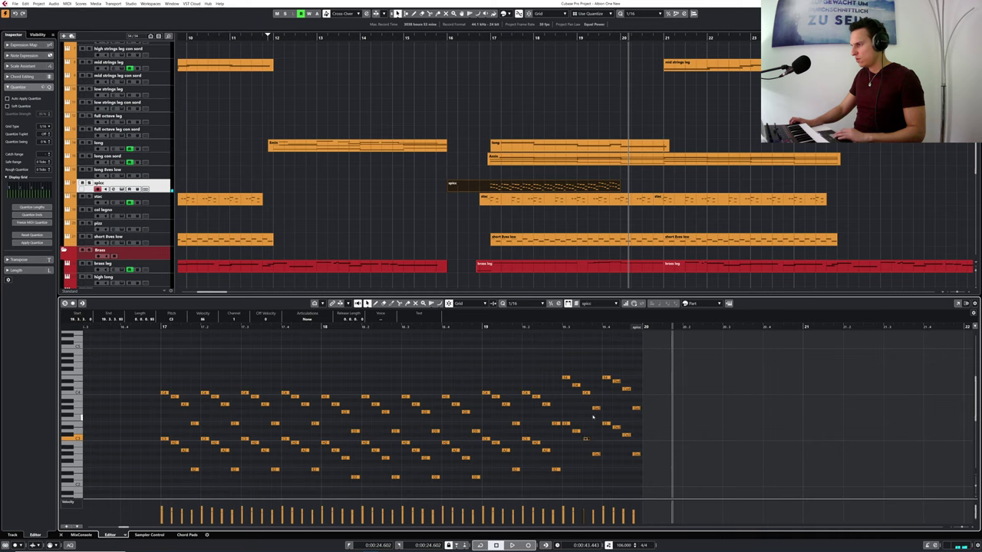
drag(592, 400, 596, 461)
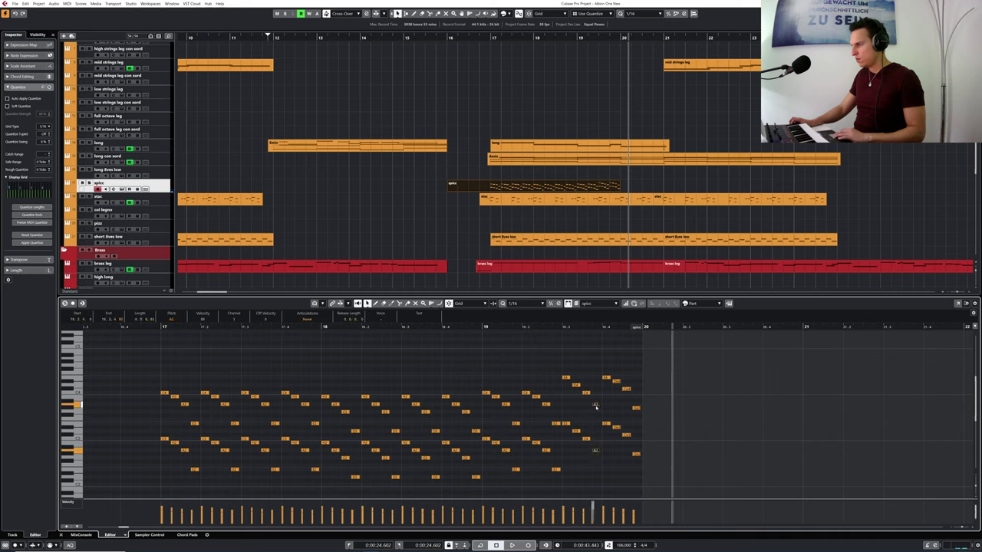
drag(596, 407, 596, 414)
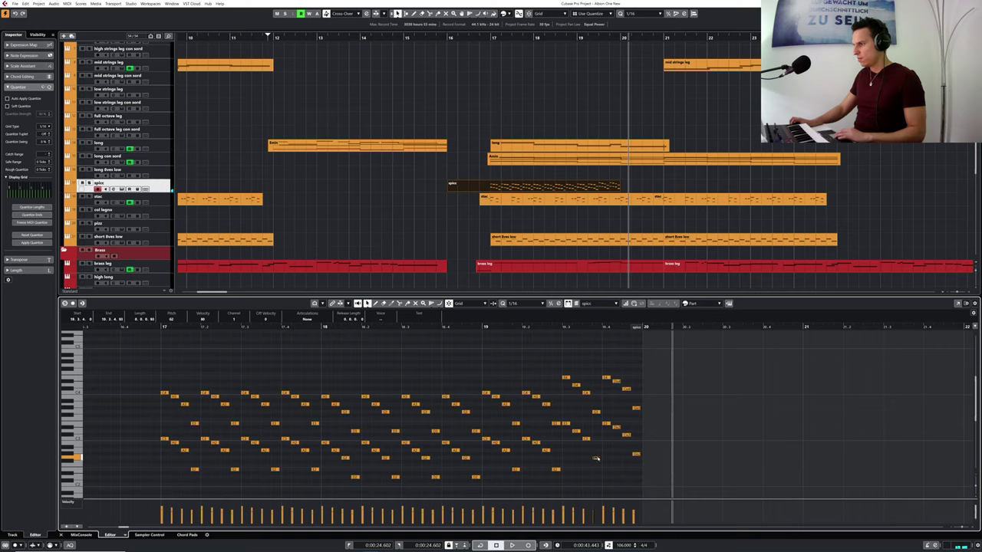
- Lower the fourth-beat spicc notes after E in bar 19 to D, C and G in both octaves, and audition from bar 17
mouse_move(600, 368)
mouse_down()
mouse_move(647, 454)
mouse_move(592, 360)
mouse_up()
drag(622, 438, 625, 449)
click(628, 398)
key(Down)
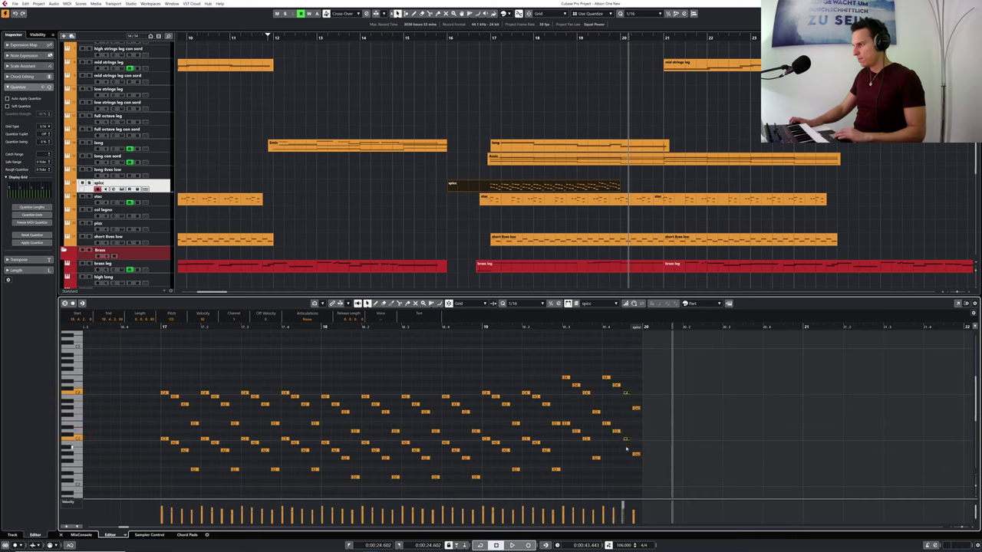
drag(639, 399, 638, 454)
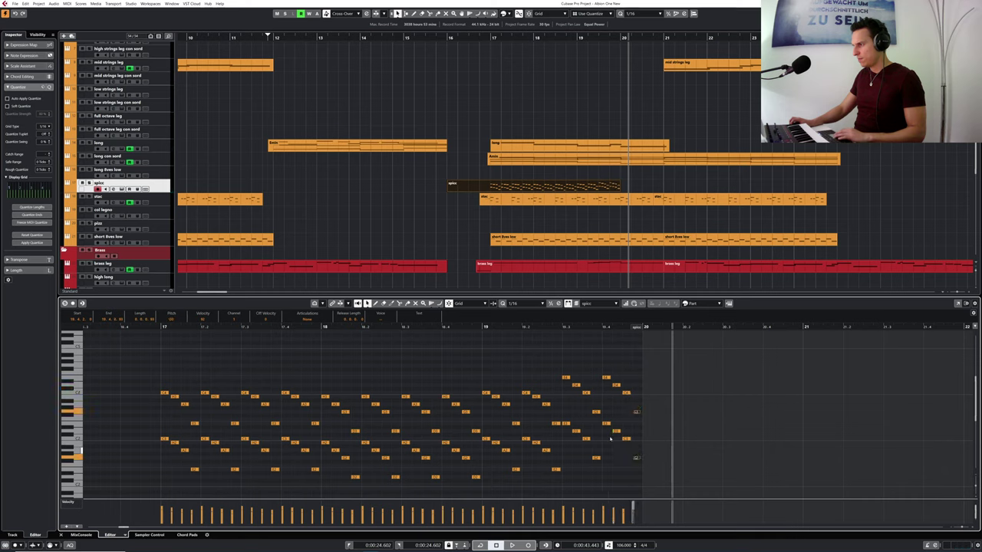
click(153, 328)
key(space)
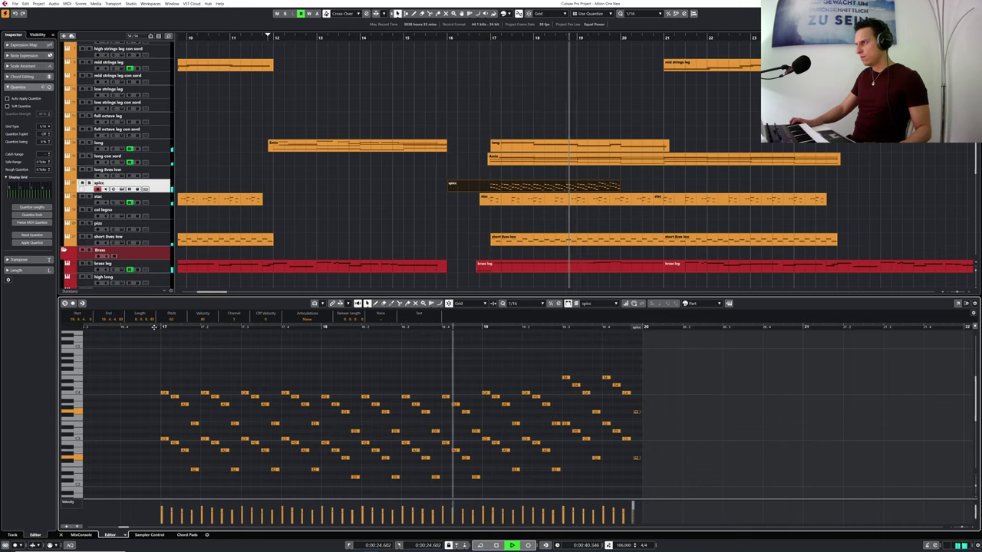
key(space)
- Move the E figure to the start of bar 20, copy bar 19's first two beats to its last two, and play from bar 19
drag(562, 368, 655, 476)
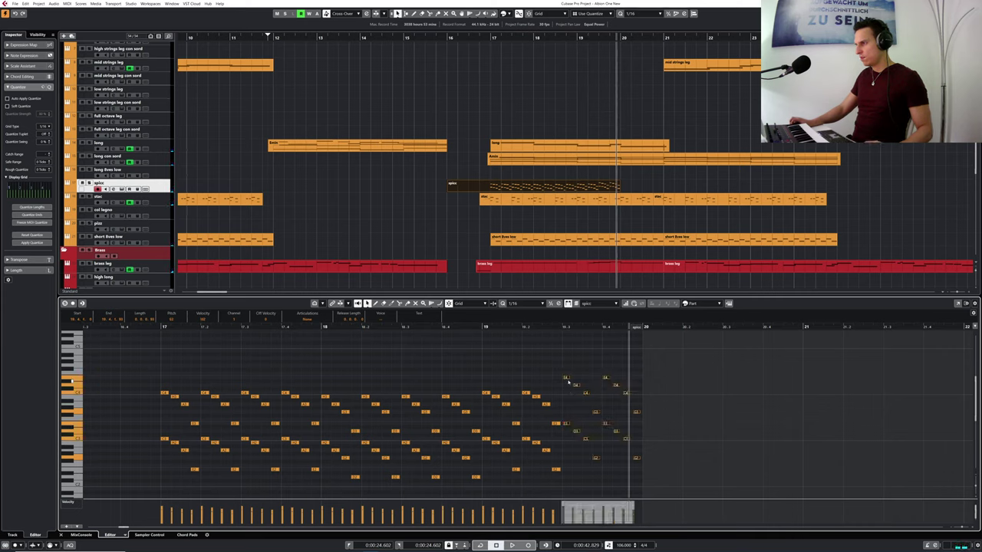
drag(570, 382, 645, 379)
drag(484, 380, 571, 489)
drag(484, 395, 566, 394)
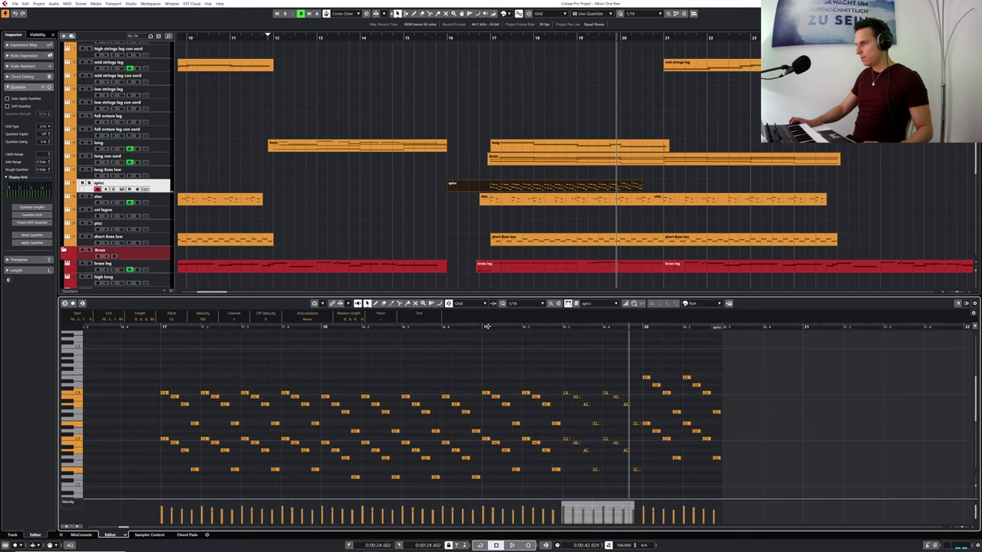
drag(486, 327, 485, 326)
key(space)
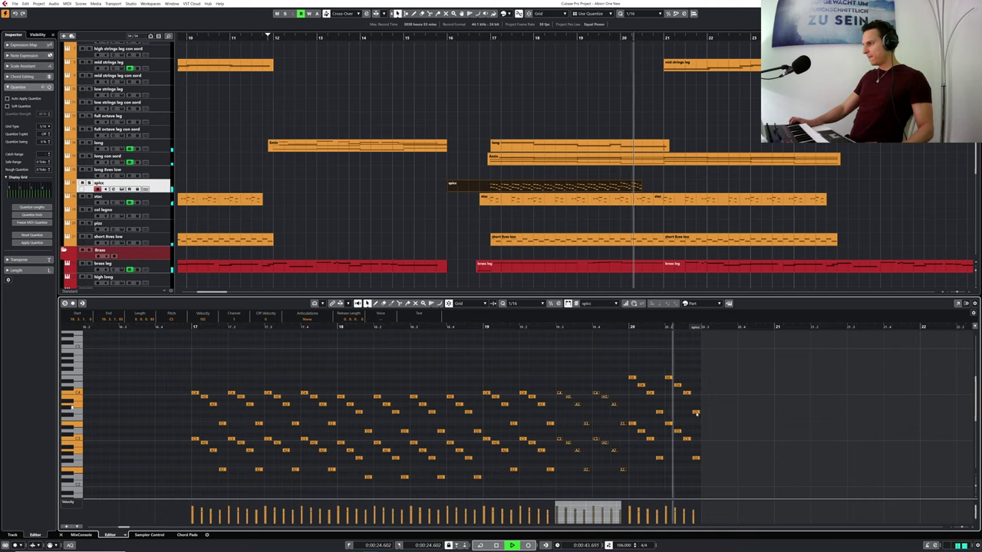
- Copy bar 20's spicc figure to its third and fourth beats, and audition from just before bar 20
drag(631, 367, 724, 483)
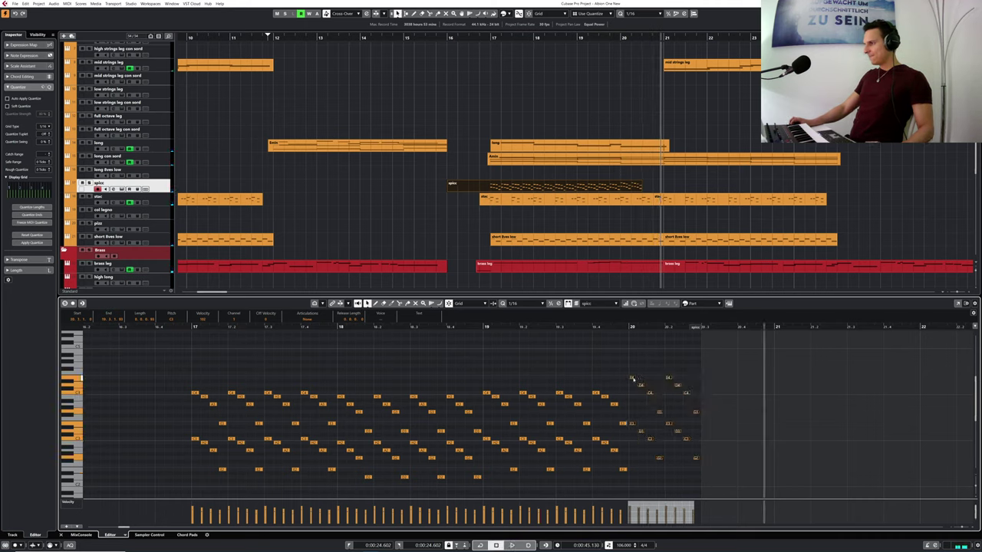
drag(631, 378, 704, 378)
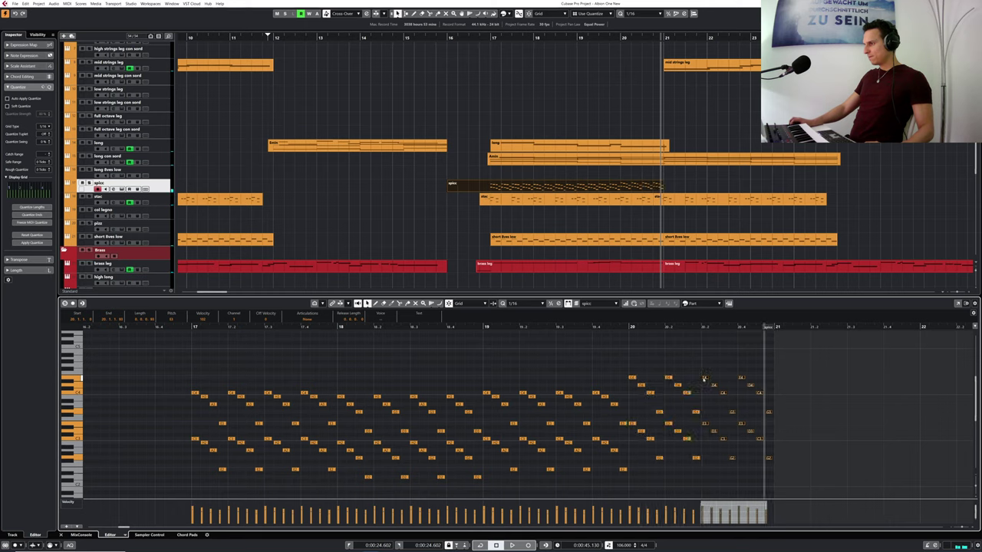
click(621, 329)
key(space)
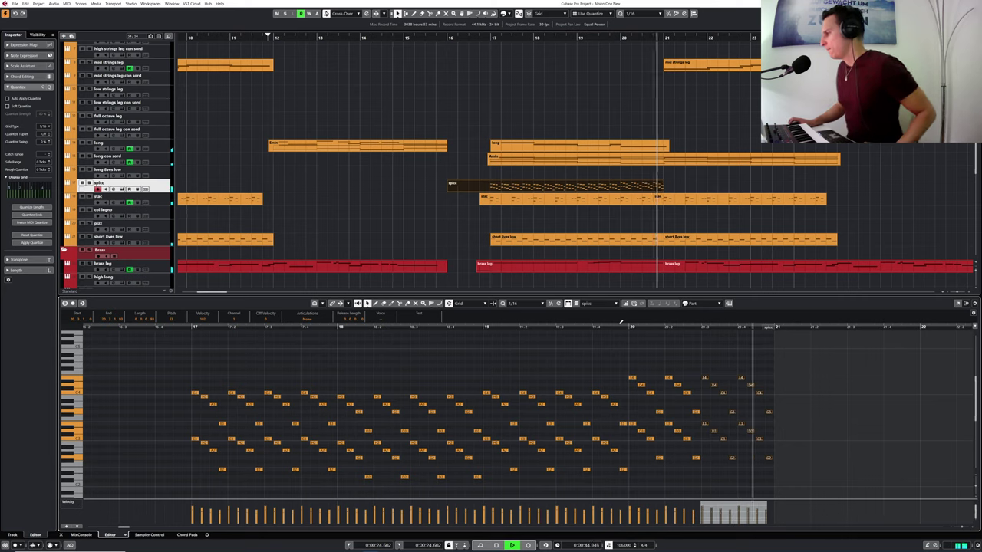
- Trim the start of the spicc part to bar 17 and place the playback position there
drag(450, 191, 490, 190)
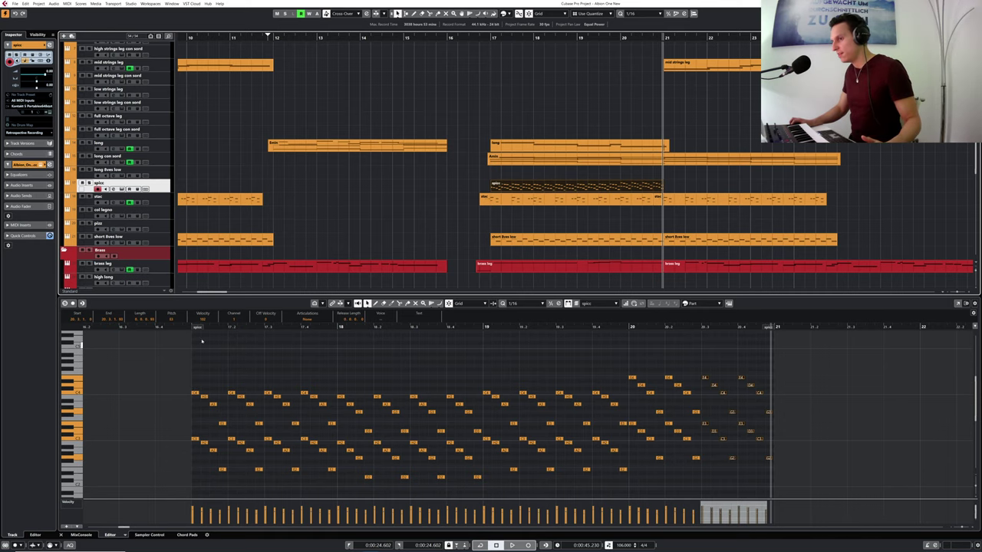
drag(213, 330, 210, 214)
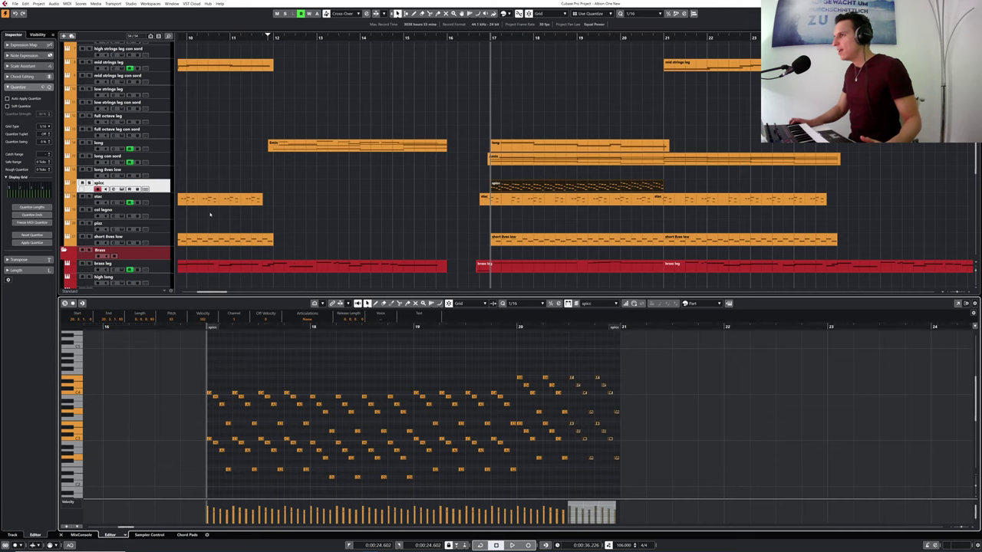
- Show an automation lane for the spicc track and assign it to the MIDI parameter CC 11 (Expression)
click(66, 190)
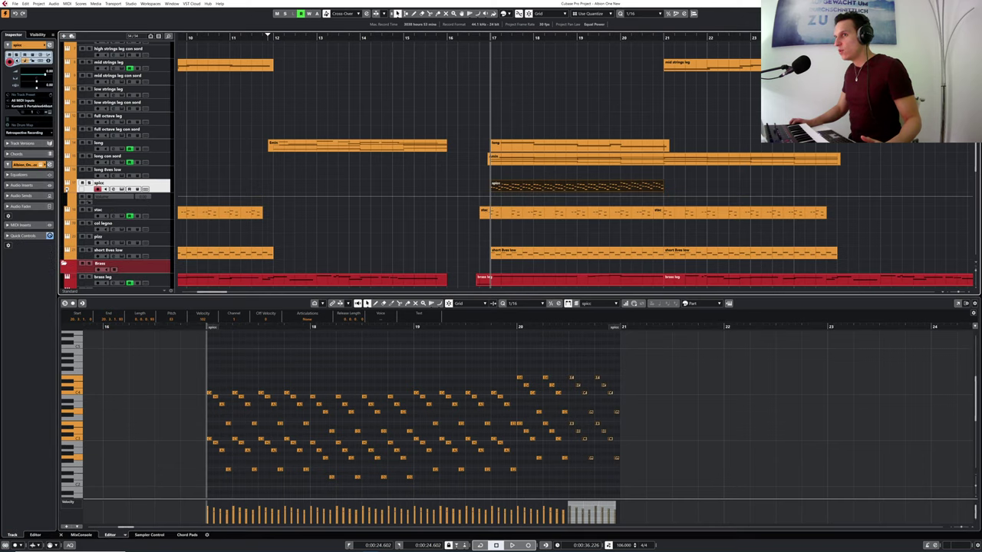
click(105, 201)
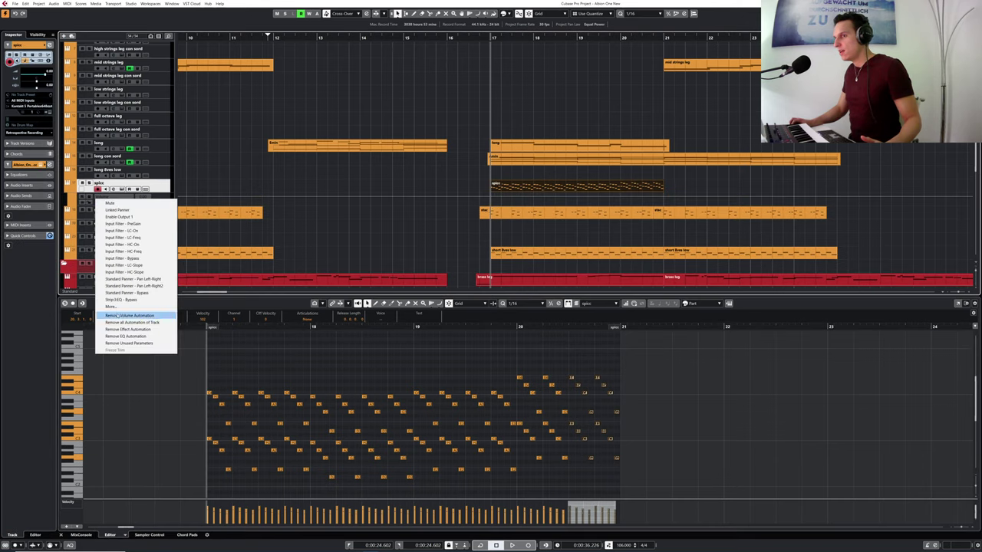
click(112, 306)
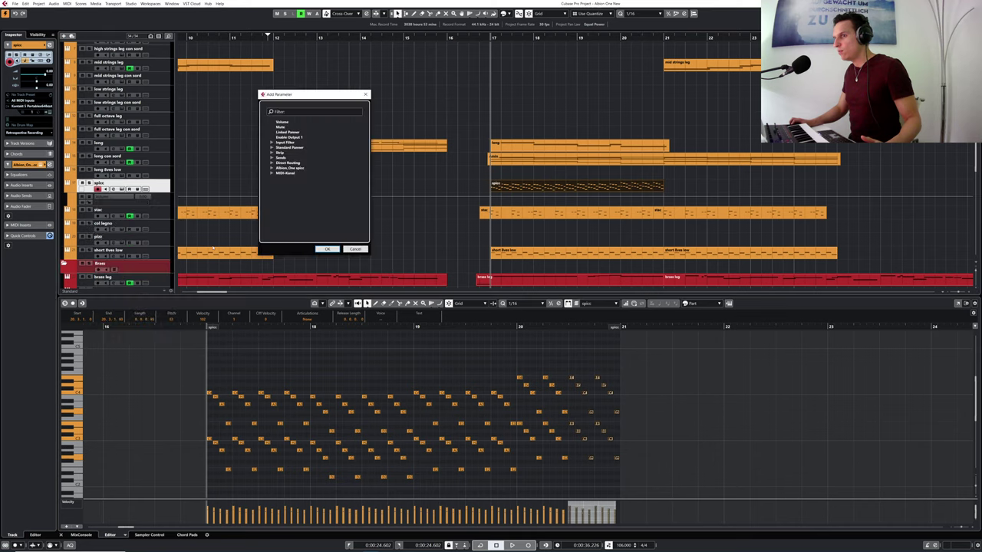
click(299, 112)
text(expre)
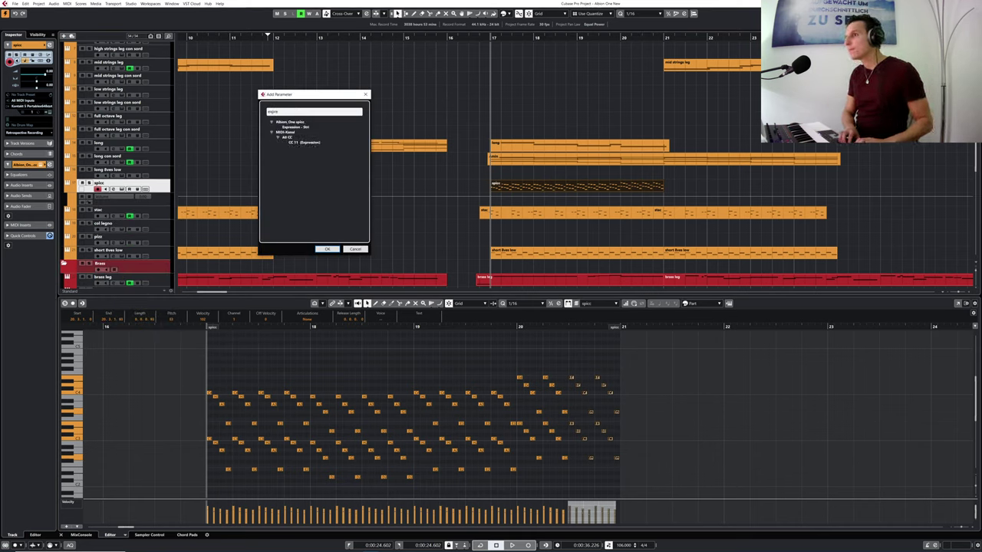
click(303, 143)
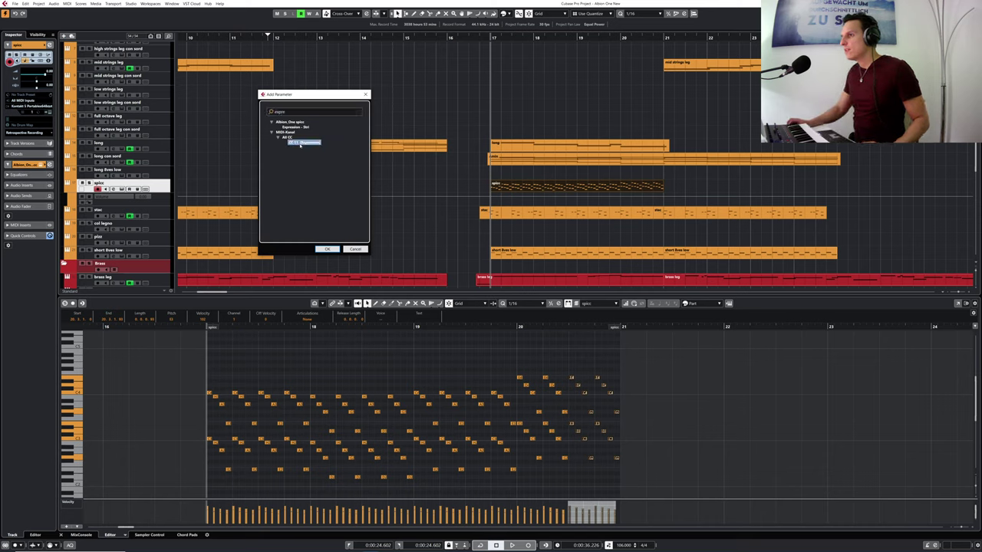
double_click(300, 144)
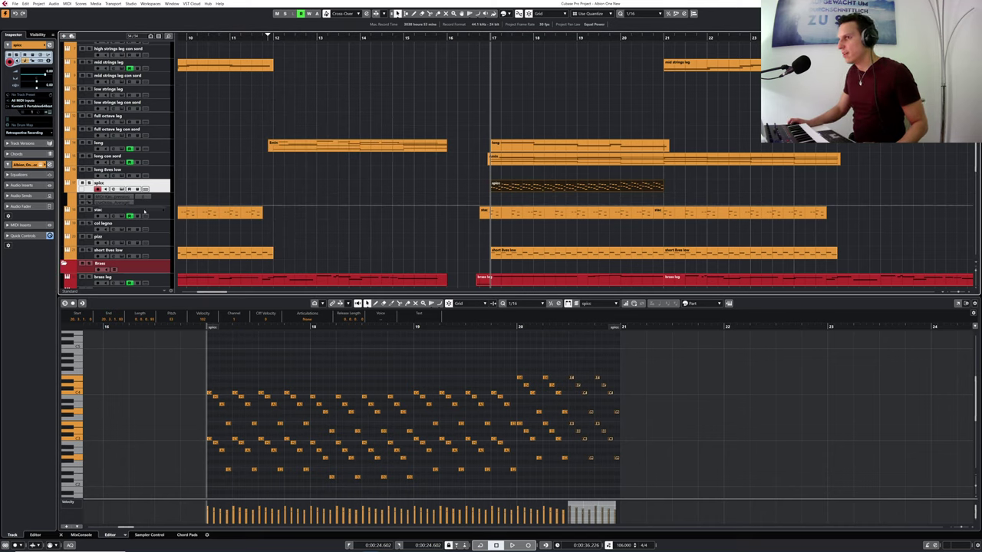
- Enlarge the expression lane and draw a falling ramp from about 107 at bar 17 to a lower point on its third beat
drag(149, 205, 150, 212)
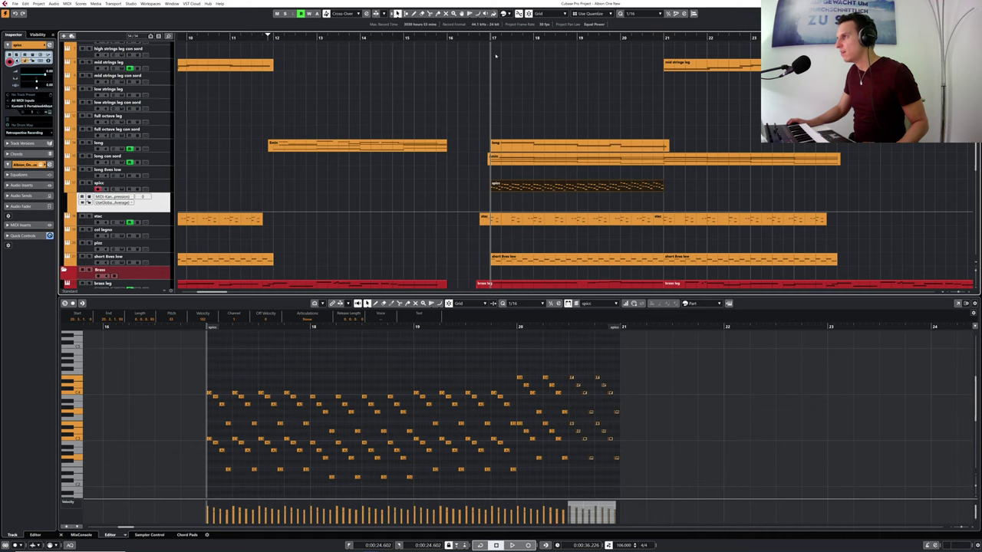
scroll(495, 56, up, 3)
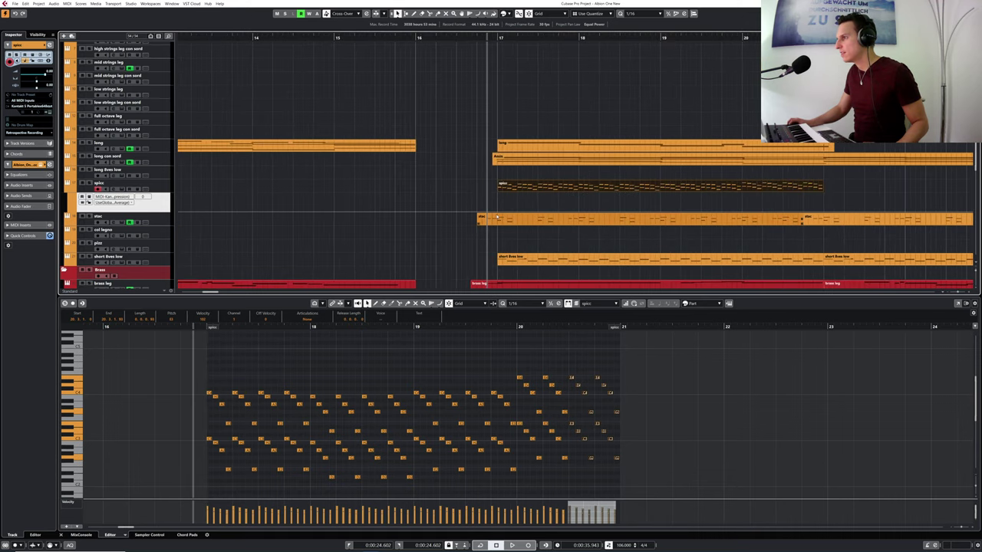
mouse_move(498, 210)
mouse_down()
mouse_move(499, 193)
mouse_move(540, 198)
mouse_up()
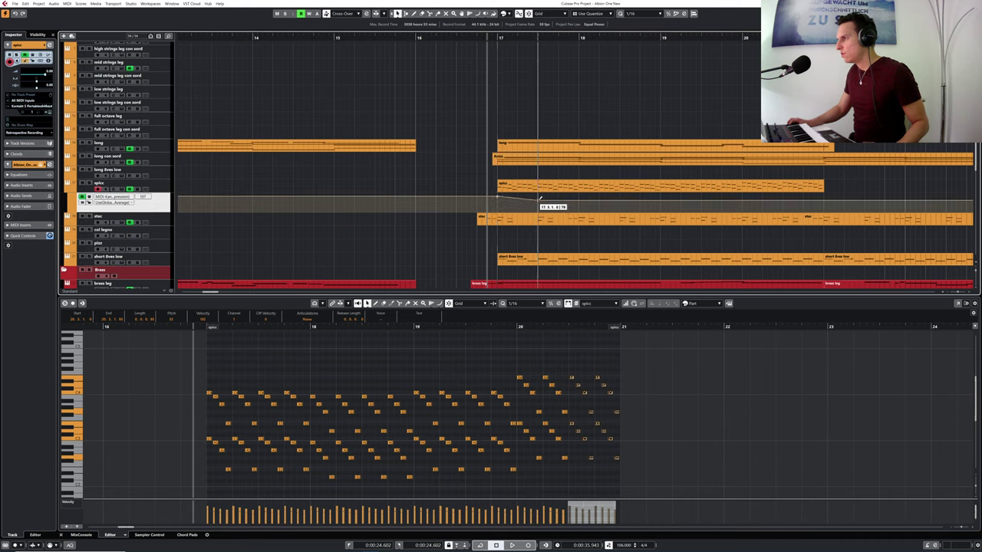
drag(540, 198, 540, 202)
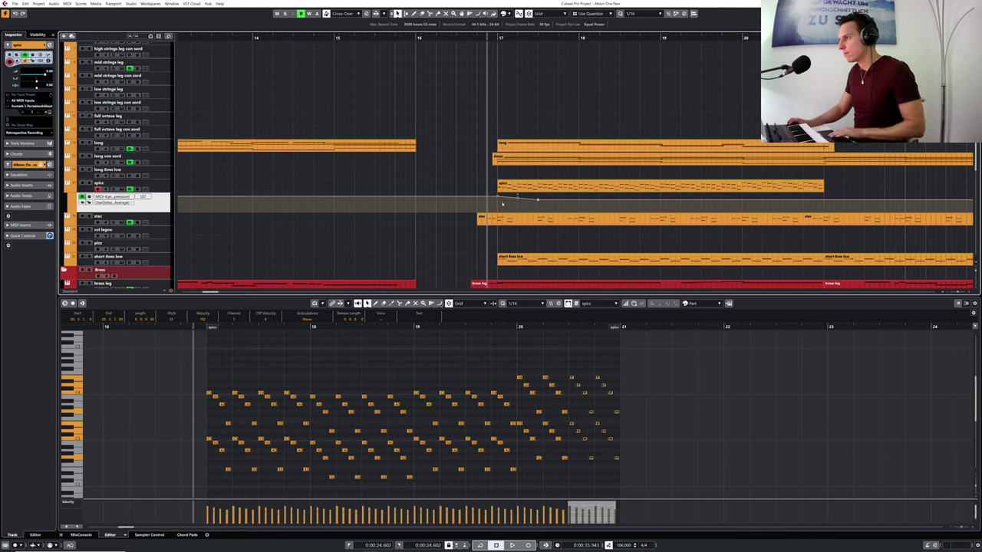
click(496, 199)
click(499, 198)
drag(500, 197, 500, 195)
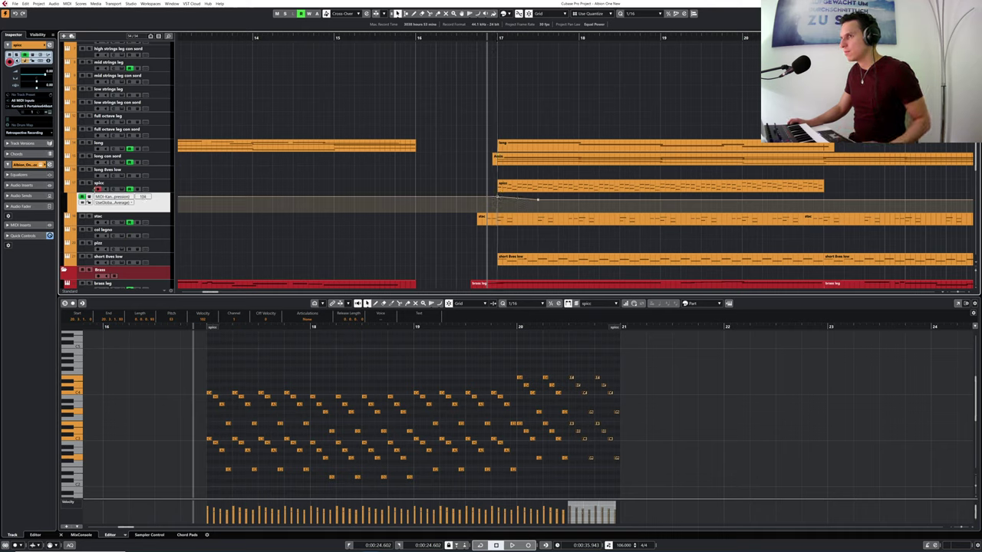
- Solo the spicc track, adjust the expression point on bar 17's third beat, and audition the ramp before and after
click(90, 185)
key(space)
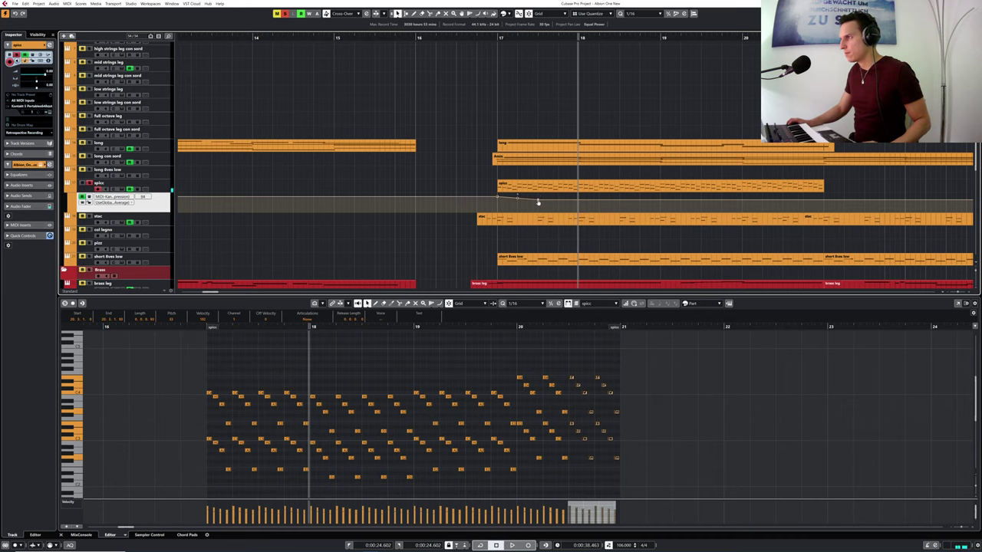
drag(538, 204, 537, 207)
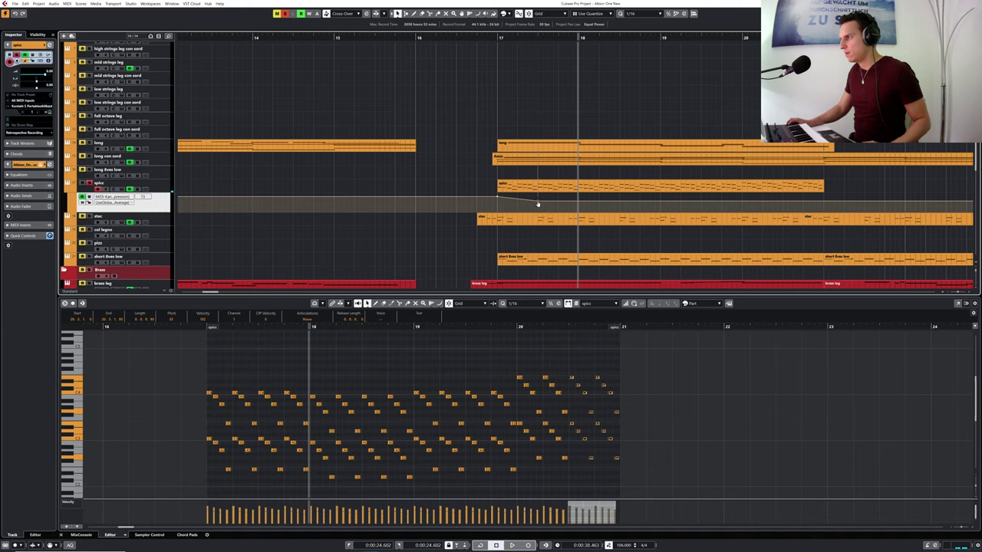
key(space)
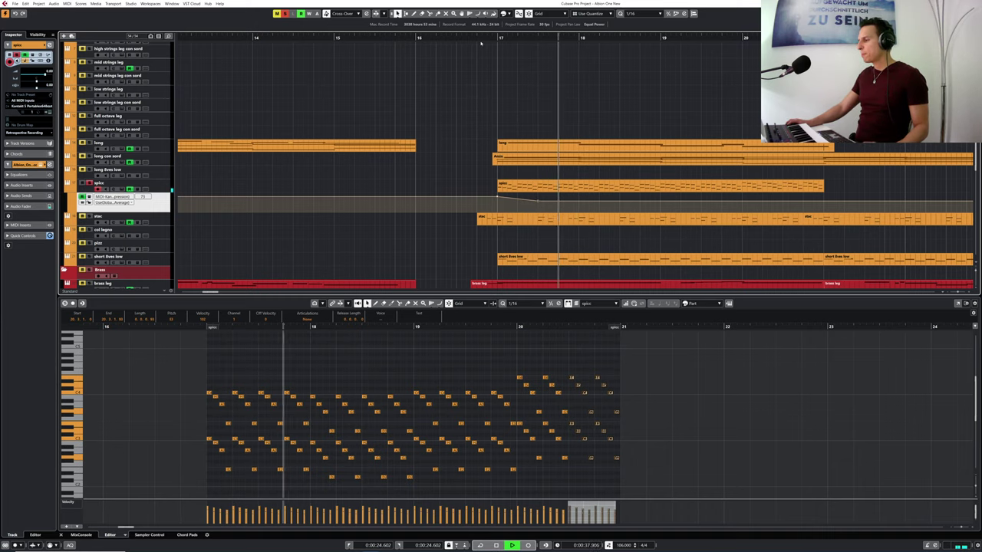
key(space)
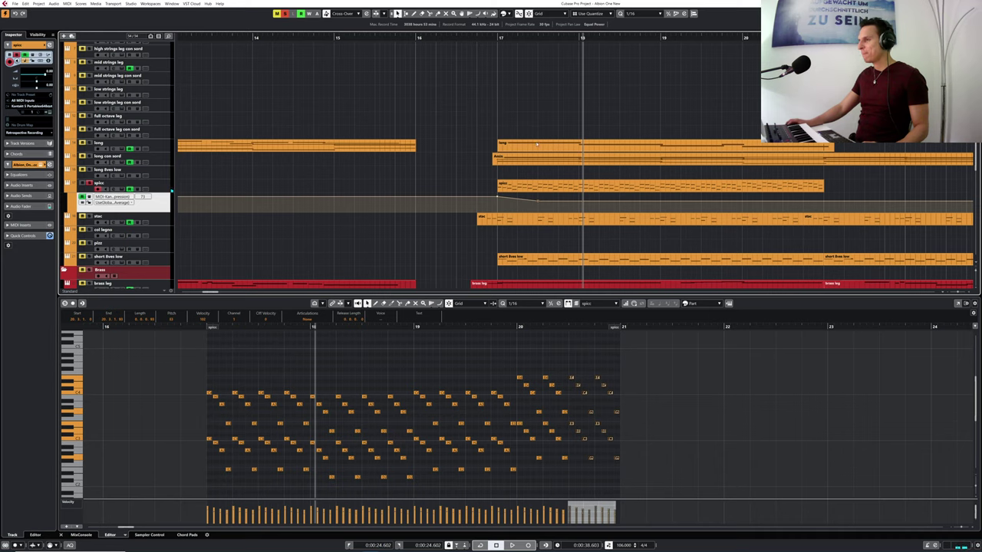
- Fine-tune the spicc expression ramp's end point on the third beat of bar 17
click(497, 199)
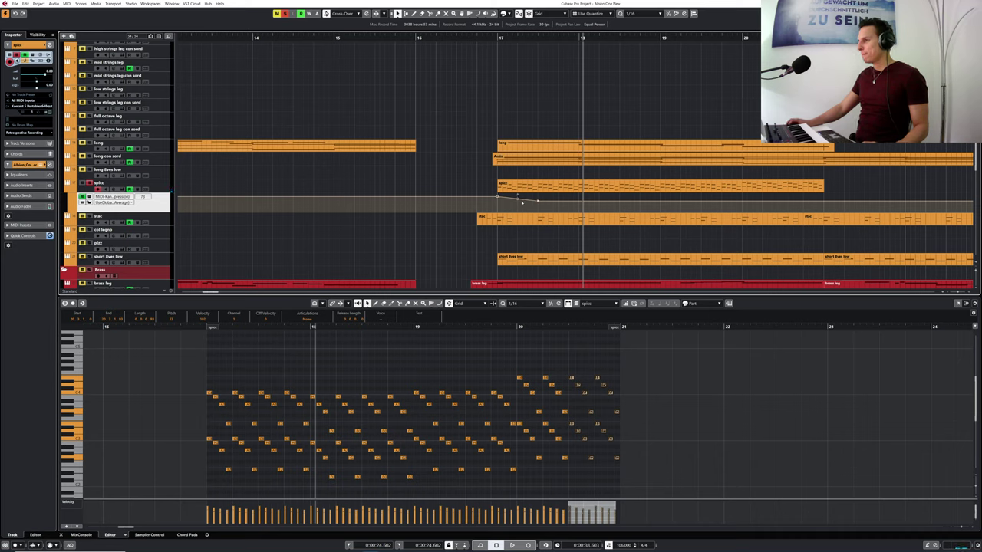
drag(540, 206, 538, 201)
click(497, 200)
- Make the spicc expression lane much taller, select the ramp's points in bar 17, and play from the start of that bar
click(146, 215)
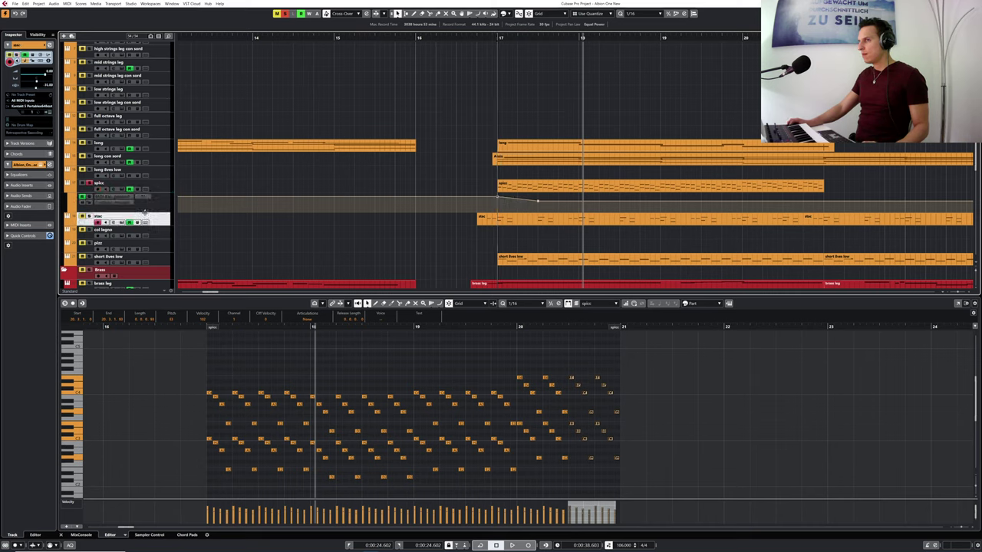
click(146, 211)
drag(144, 212, 145, 231)
drag(550, 222, 497, 198)
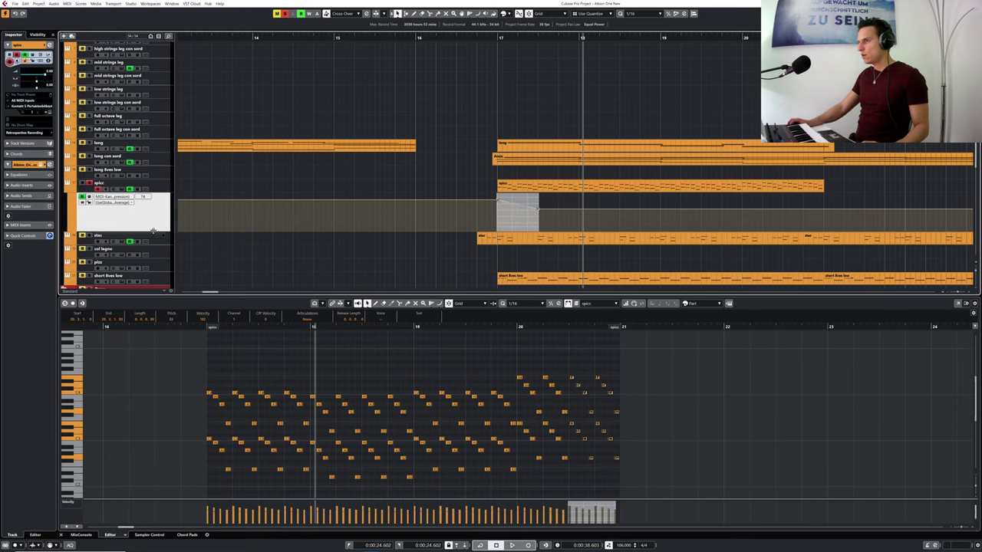
drag(154, 230, 159, 258)
key(space)
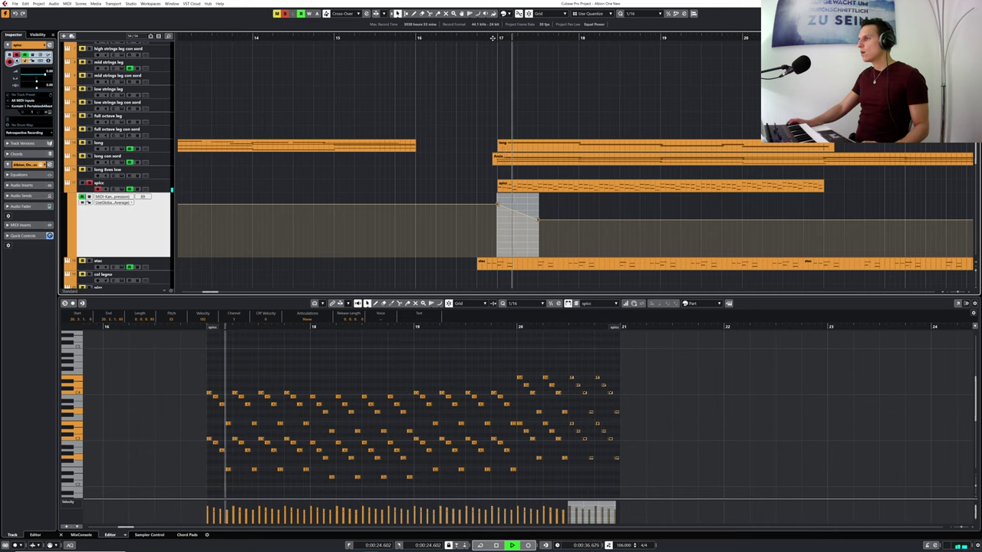
key(space)
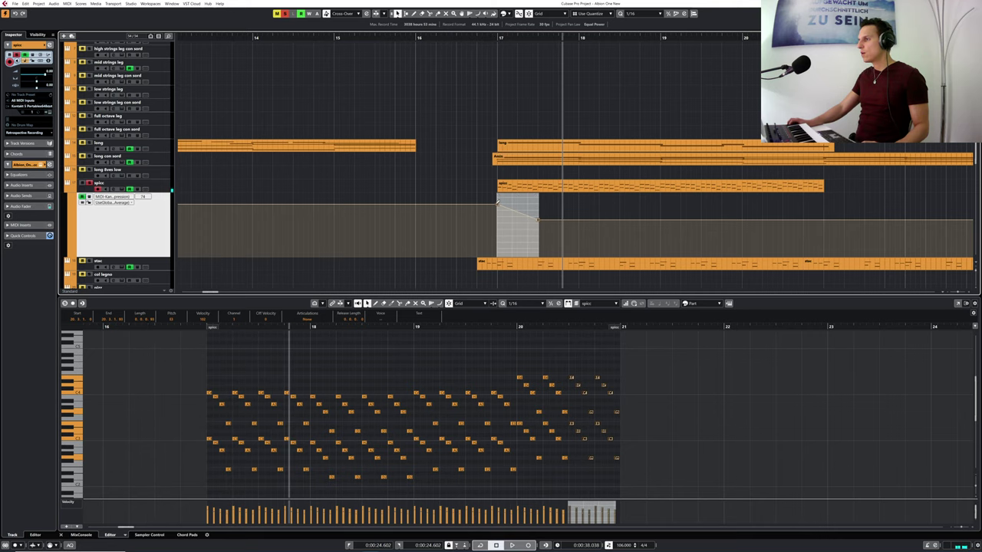
drag(497, 206, 538, 205)
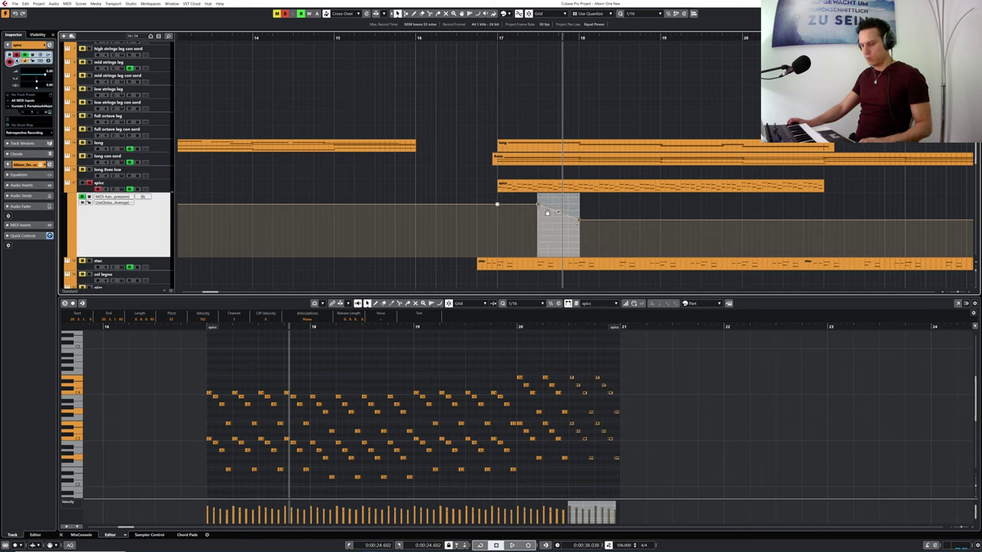
key(ctrl+z)
- Copy the spicc expression ramp to the third beat of bar 17, bar 18 and bar 18's third beat, and audition from bar 17
drag(492, 196, 551, 231)
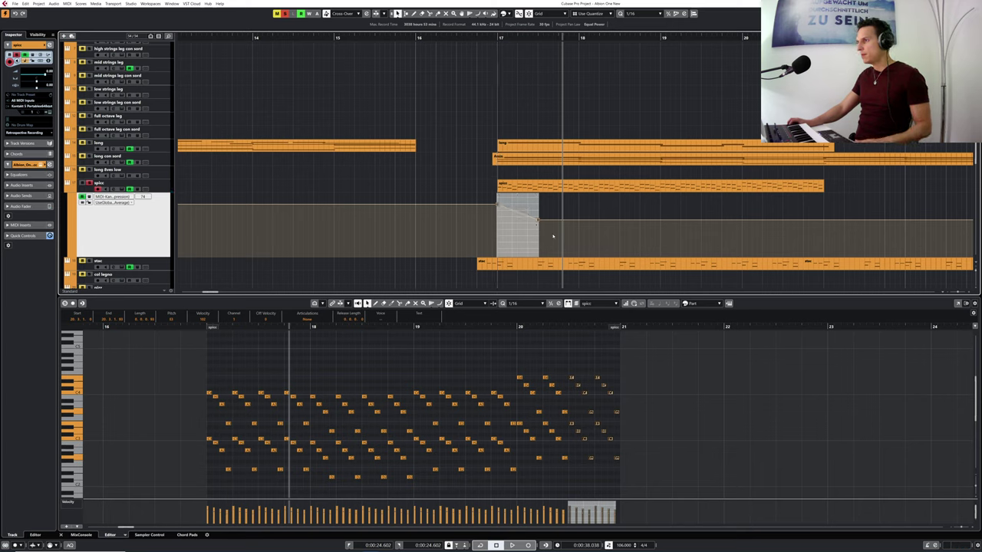
click(539, 39)
key(ctrl+v)
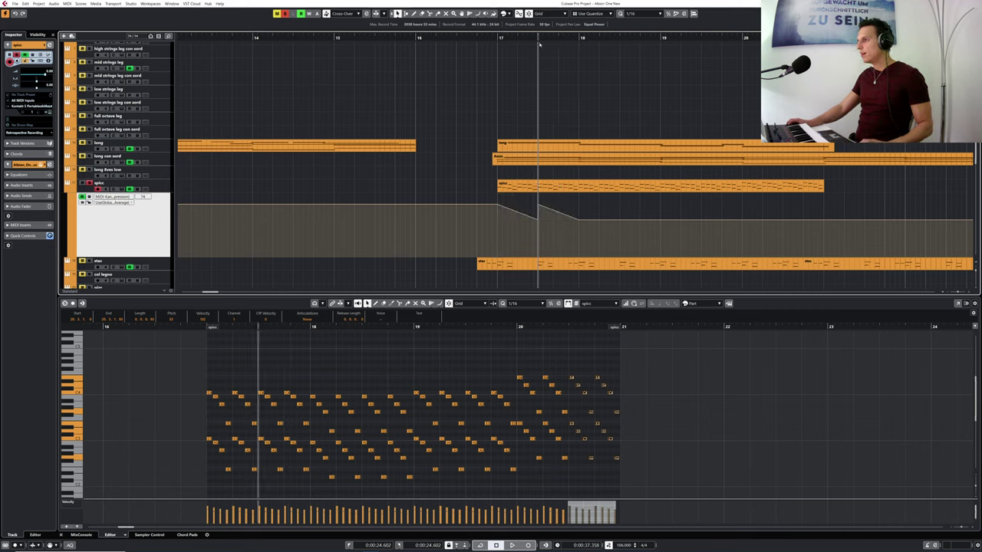
click(578, 37)
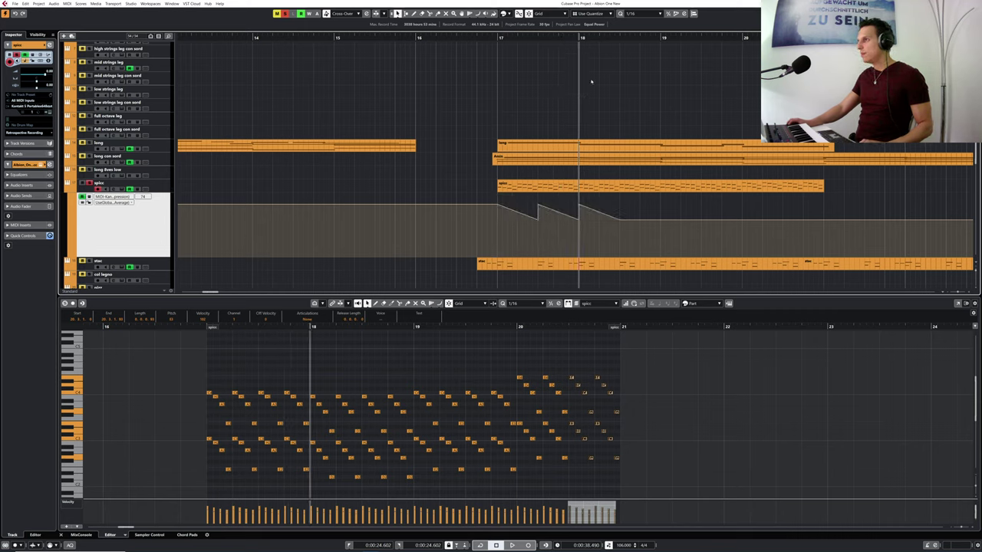
click(618, 36)
click(497, 37)
key(space)
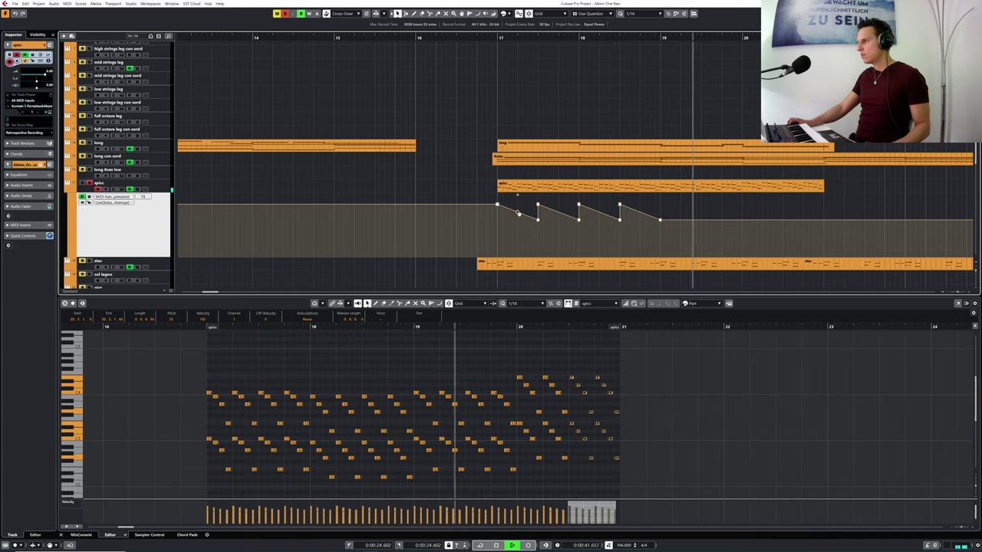
key(space)
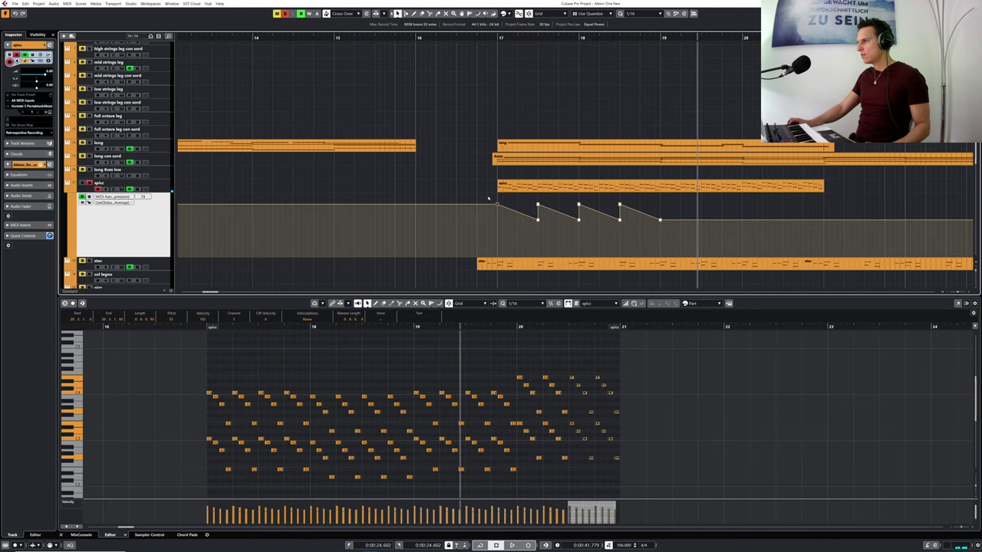
- Duplicate the four expression ramps of bars 17 and 18 so they repeat from bar 19
mouse_move(497, 196)
mouse_down()
mouse_move(657, 235)
mouse_move(660, 257)
mouse_up()
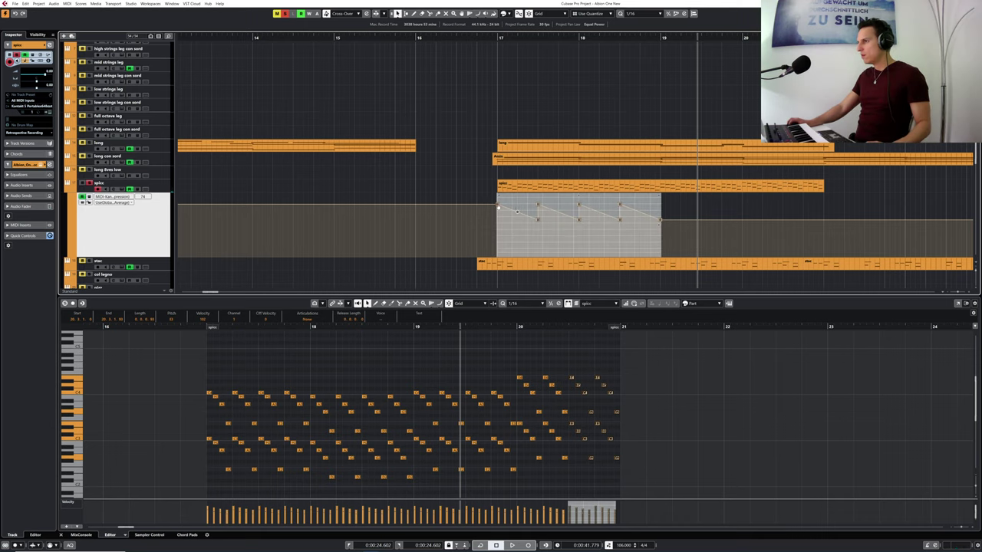
drag(499, 206, 661, 207)
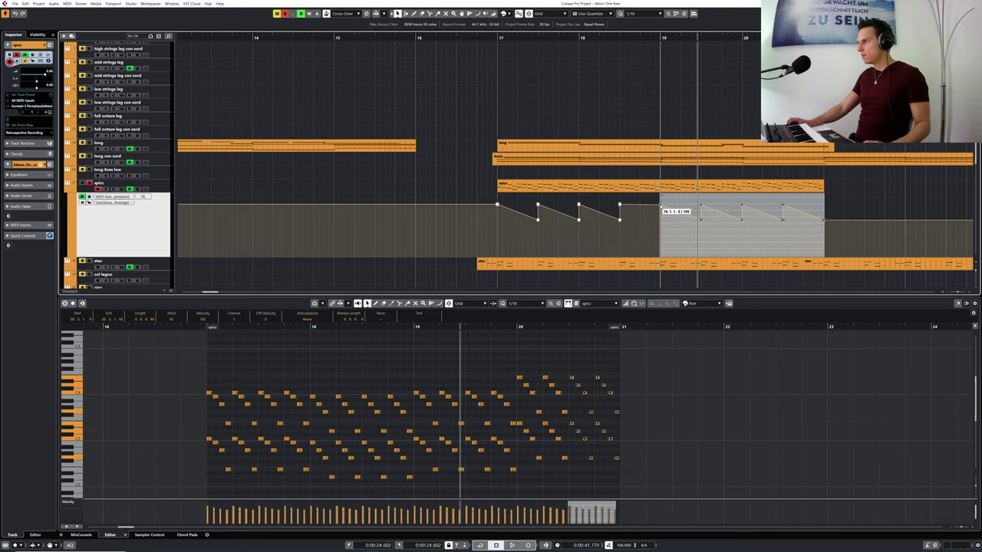
key(ctrl+z)
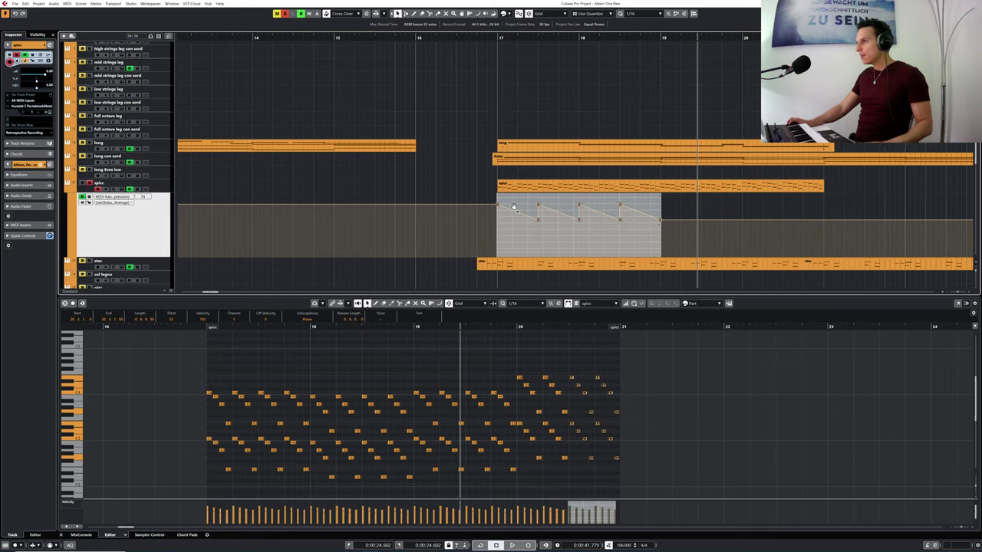
click(664, 38)
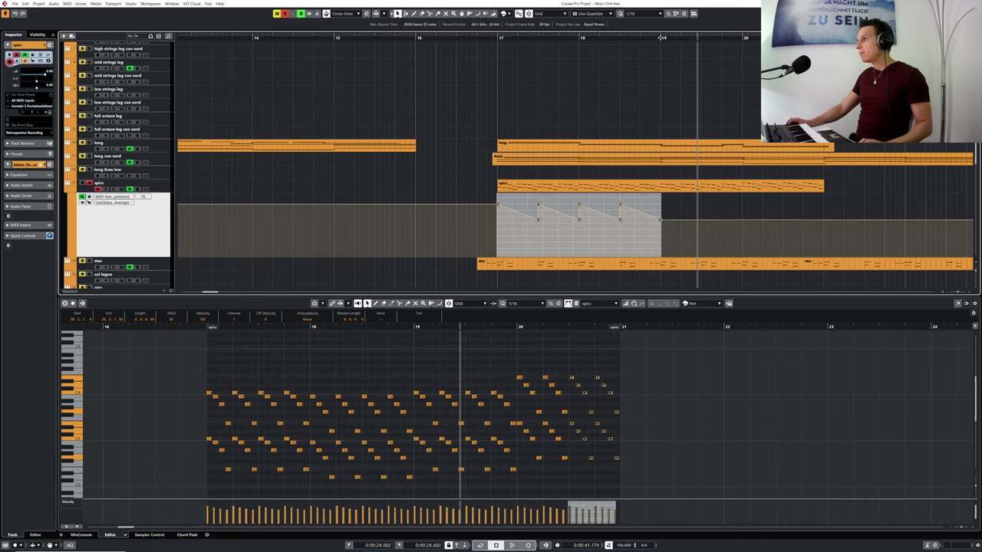
key(ctrl+v)
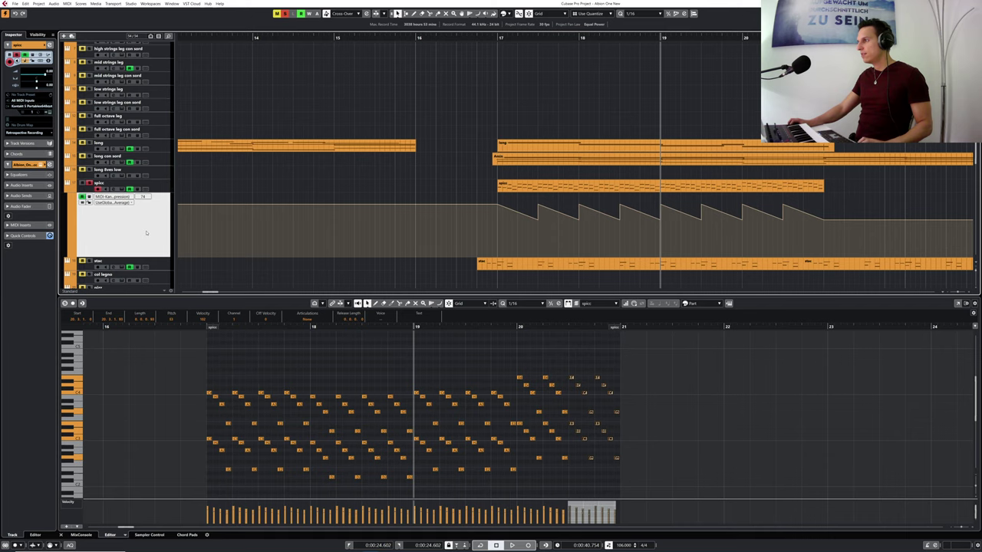
- Audition the repeated ramps from bar 17 and hide the spicc track's automation lane
click(497, 40)
key(space)
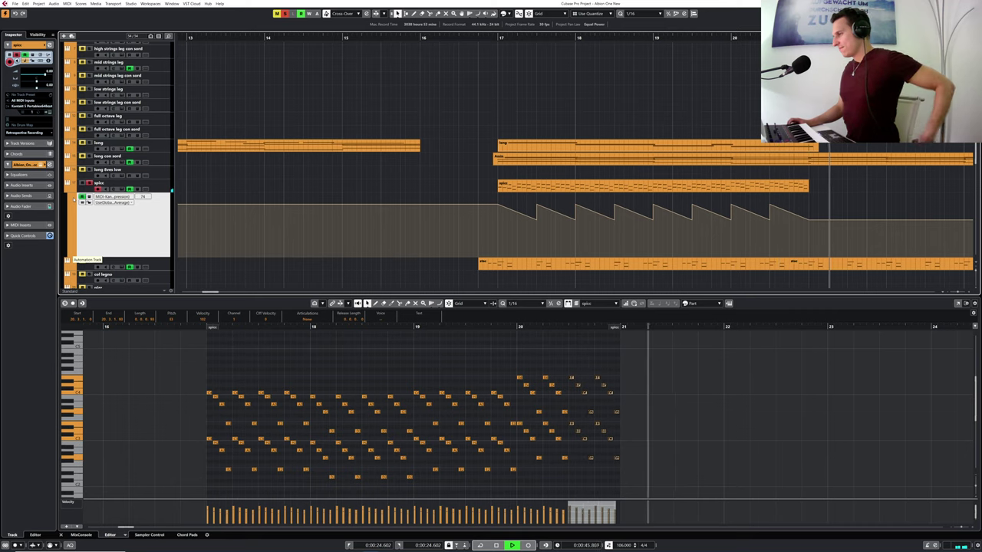
key(space)
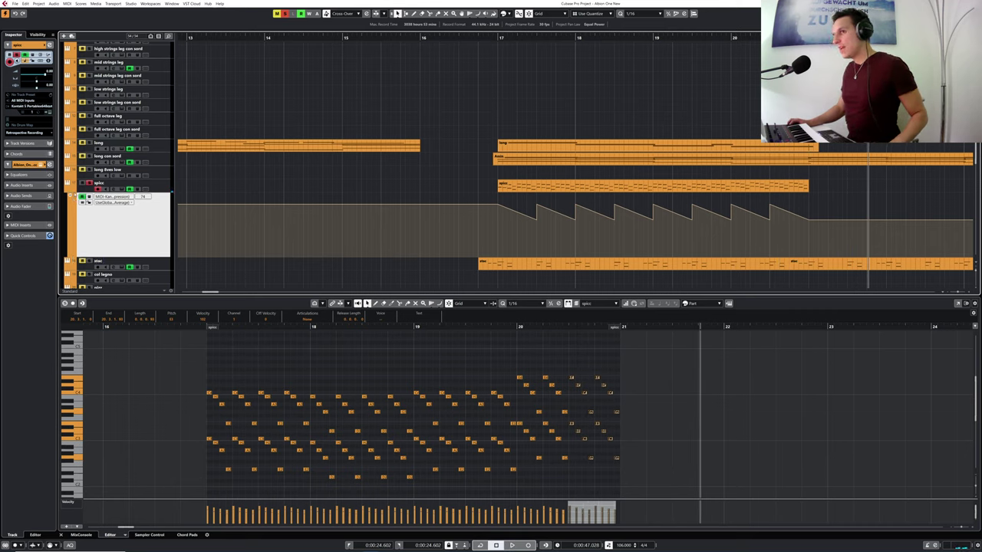
click(67, 190)
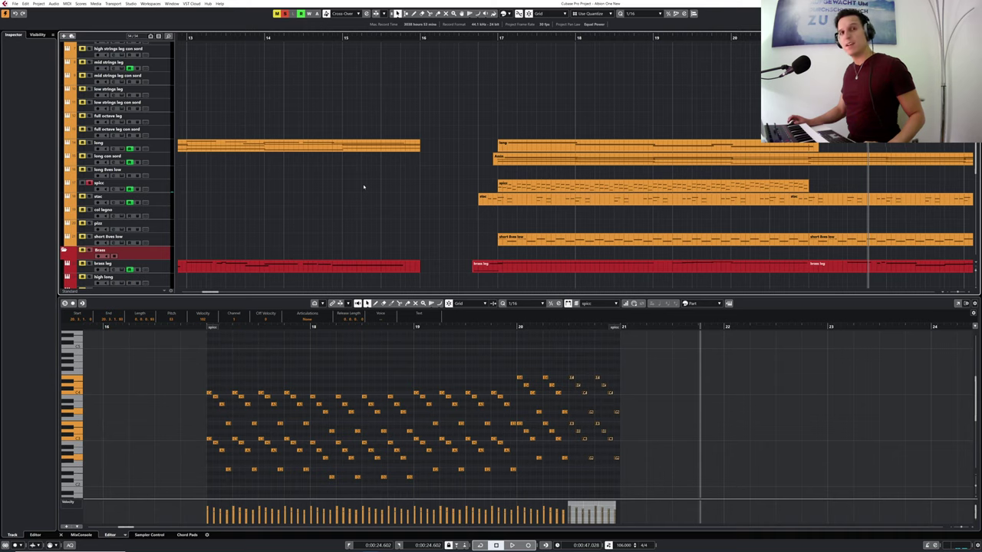
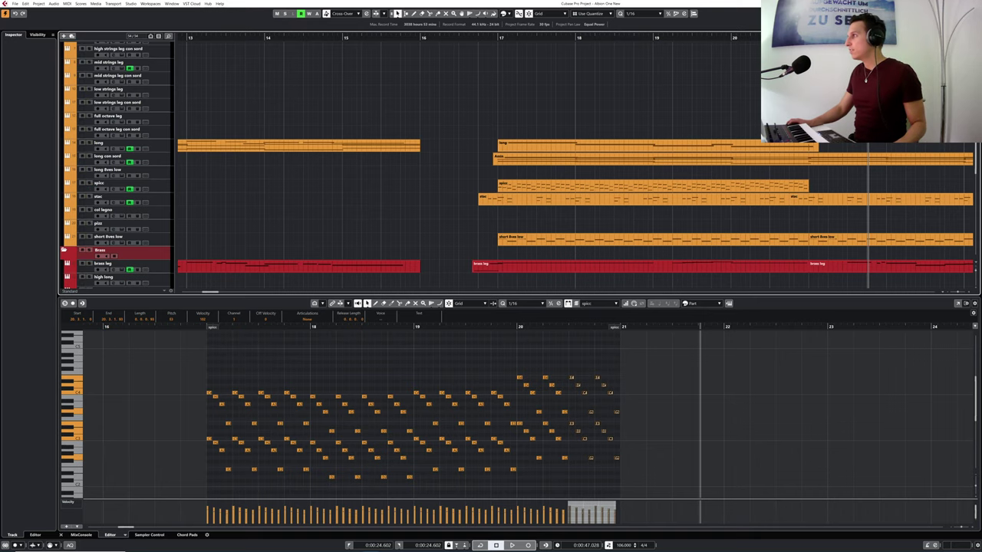
- Expand the Woodwinds folder and copy the spicc part at bar 17 onto its high short track
key(Return)
click(508, 185)
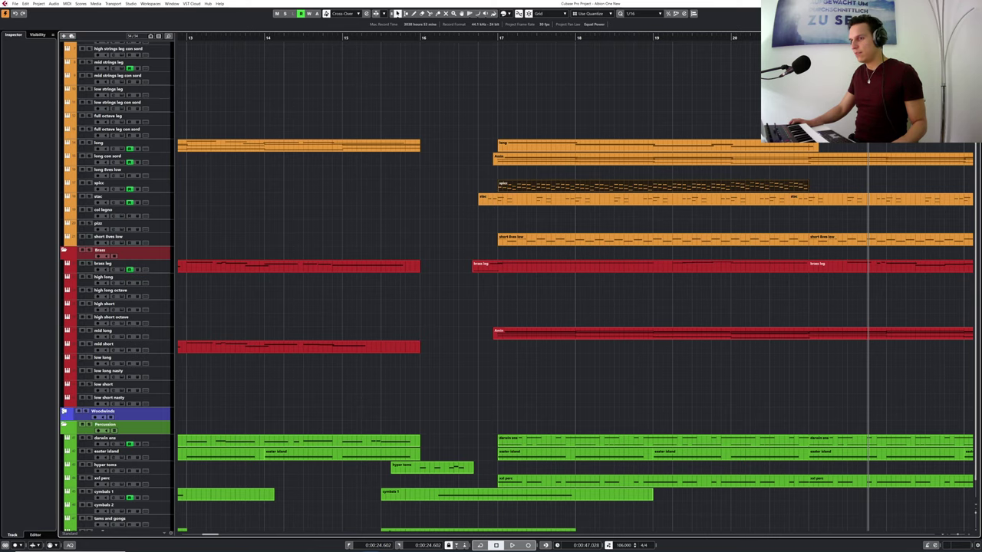
click(64, 412)
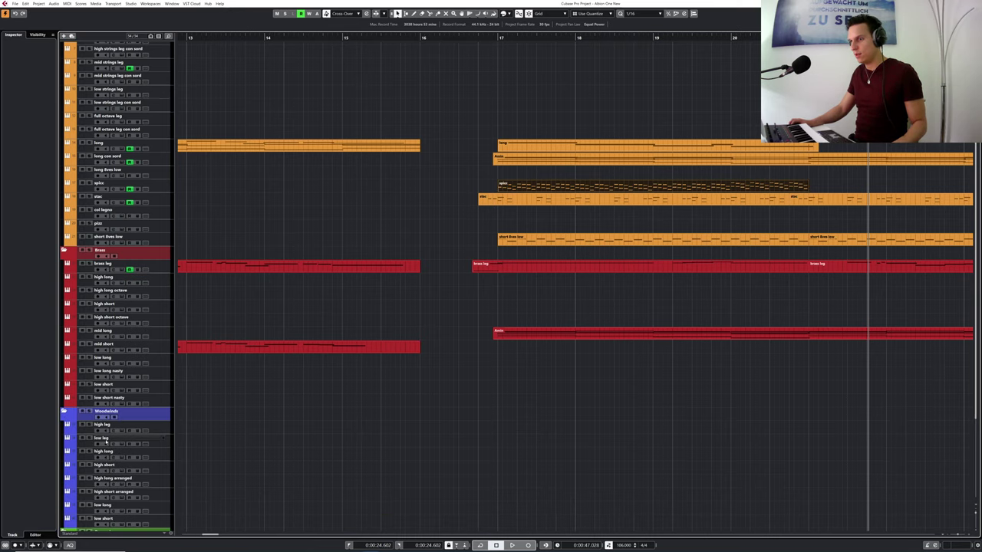
scroll(138, 463, down, 3)
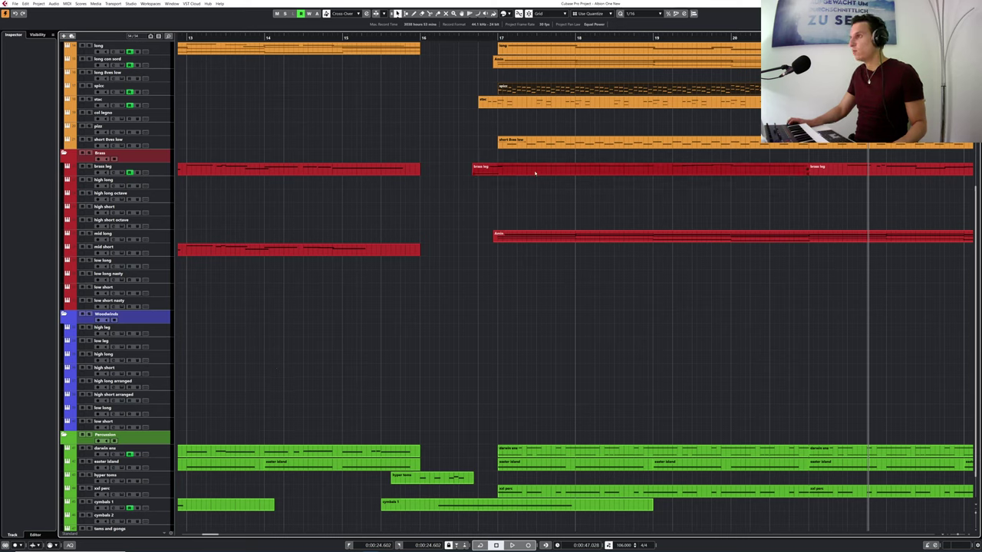
drag(519, 93, 519, 373)
- Solo the woodwinds high short track and start playback from just before bar 17
click(478, 38)
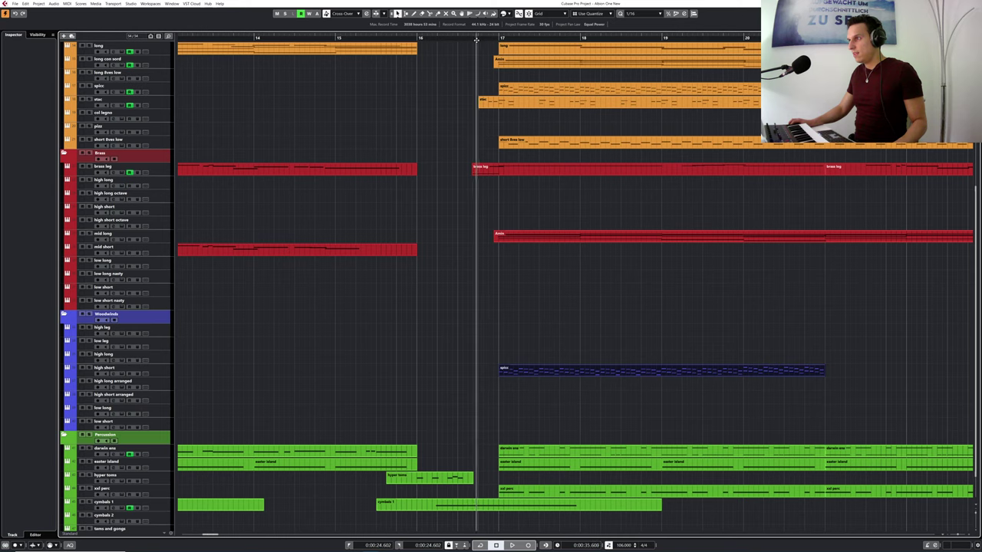
click(88, 368)
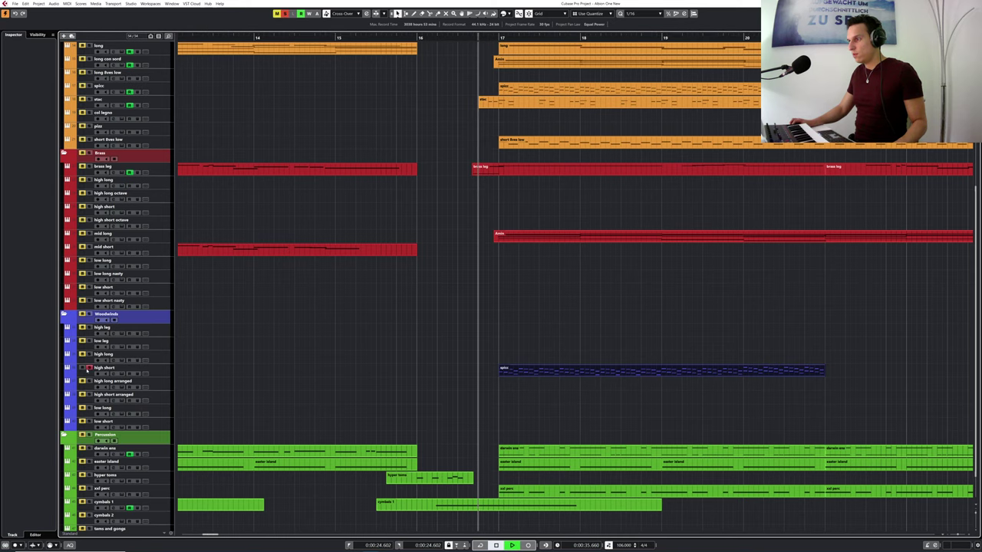
key(space)
- Open the high short part, transpose all its notes up one octave, and audition it from just before bar 17
double_click(527, 372)
drag(112, 328, 591, 481)
key(Up)
key(Up)
key(Up)
key(Up)
key(Up)
key(Up)
key(Up)
key(Up)
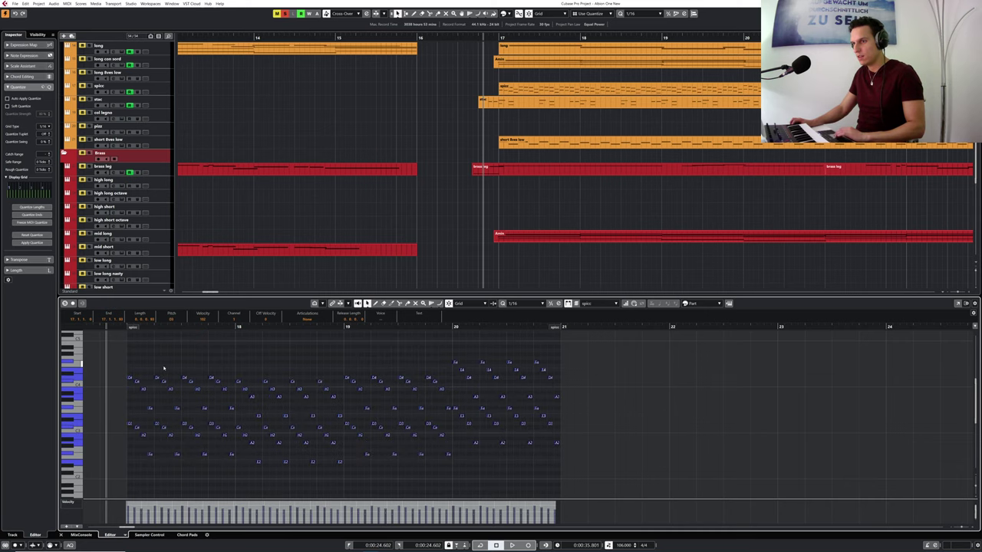
key(Up)
key(Up)
key(Up)
key(Up)
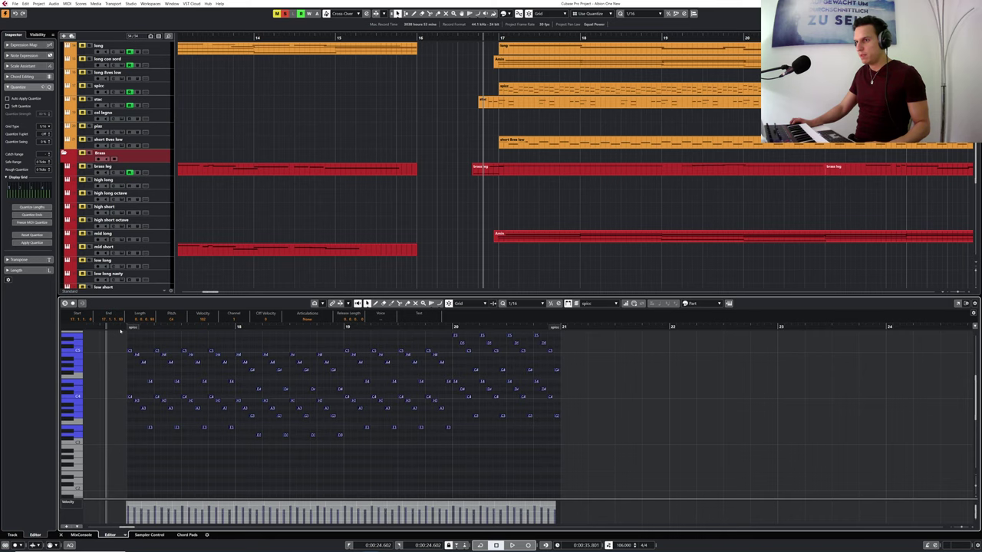
click(114, 327)
key(space)
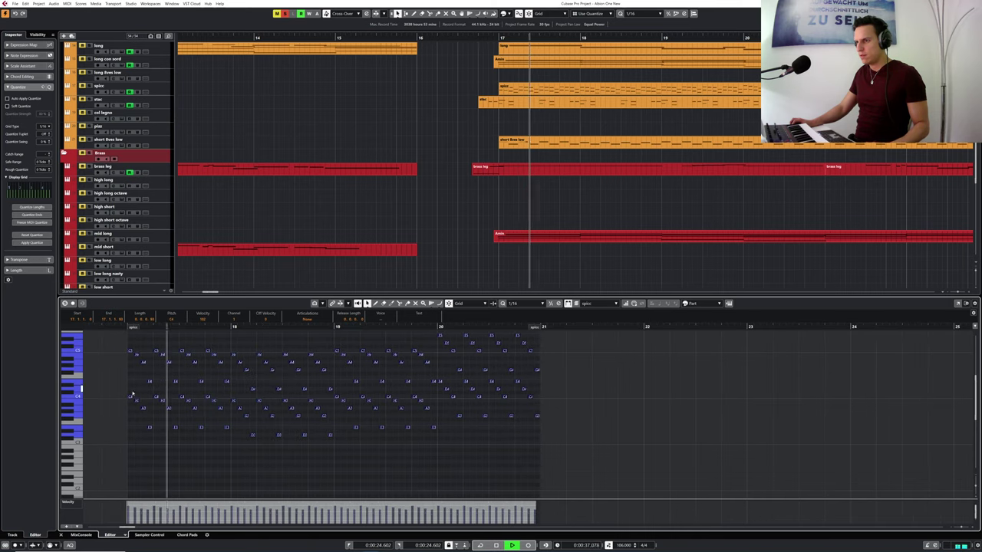
key(space)
- Delete the lower octave notes of the high short part across bars 17 to 20 and audition the remaining line
drag(122, 391, 237, 434)
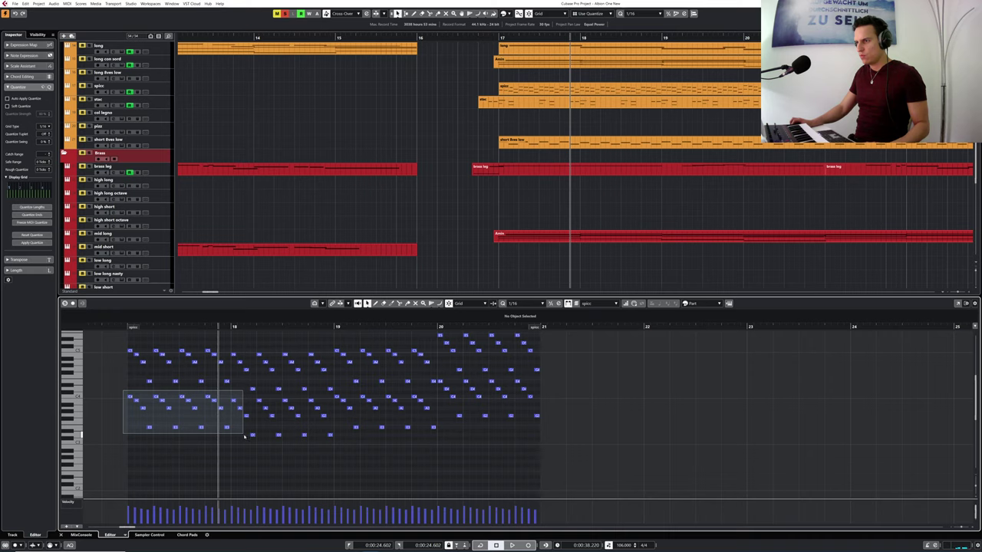
drag(263, 441, 127, 394)
drag(201, 410, 432, 454)
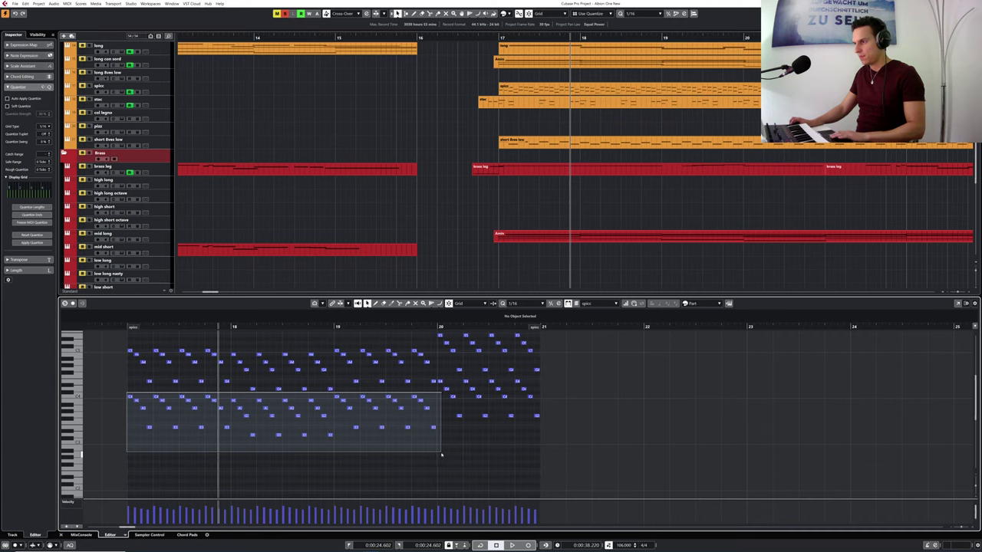
drag(438, 454, 439, 455)
key(Delete)
drag(439, 380, 548, 432)
key(Delete)
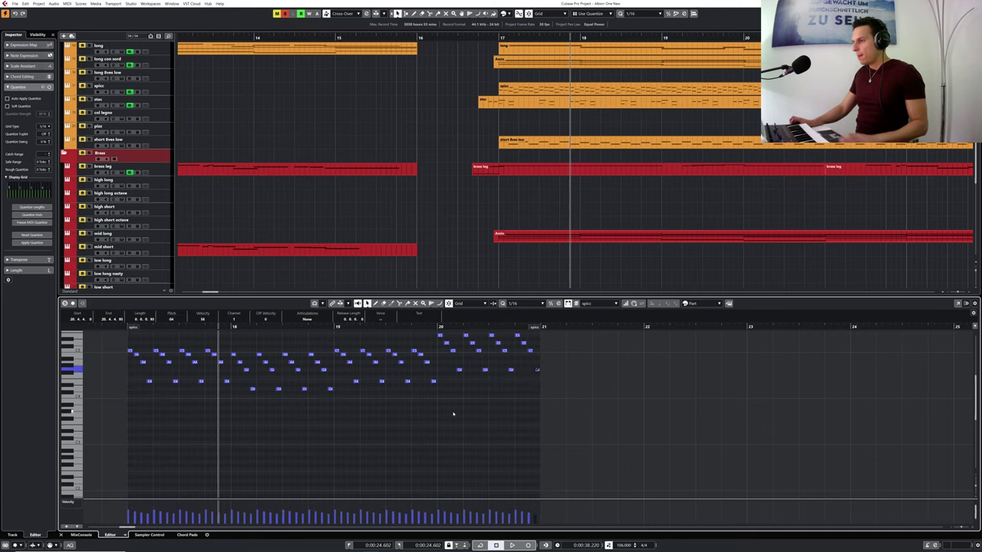
scroll(310, 402, up, 3)
click(123, 327)
key(space)
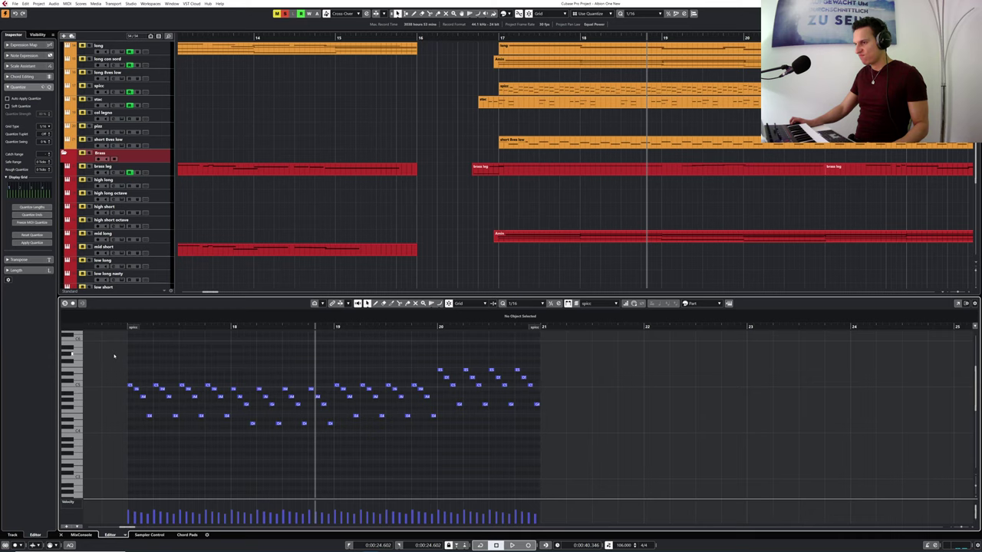
- Open the high short track's Kontakt instrument, play from before bar 17 to check its sound, and close it
scroll(506, 226, down, 3)
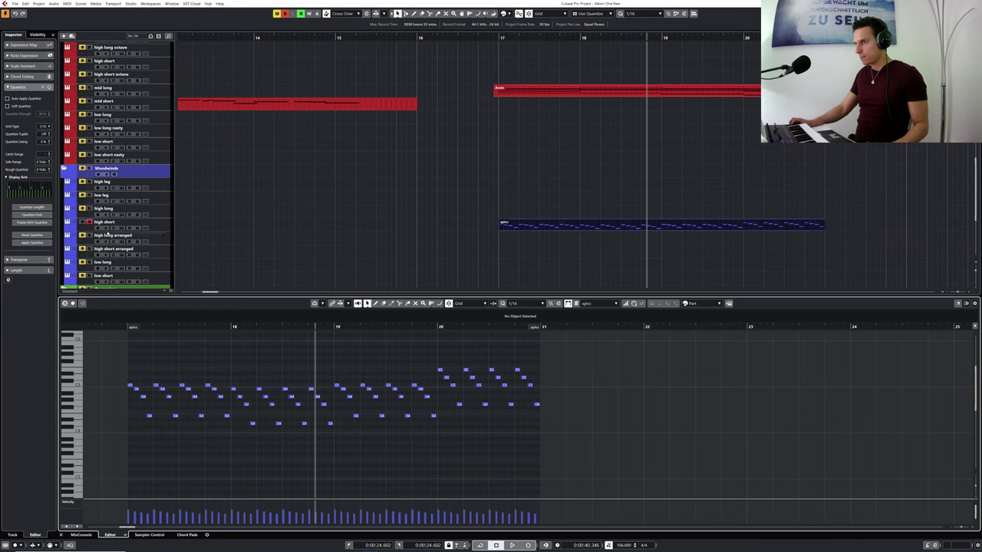
click(123, 229)
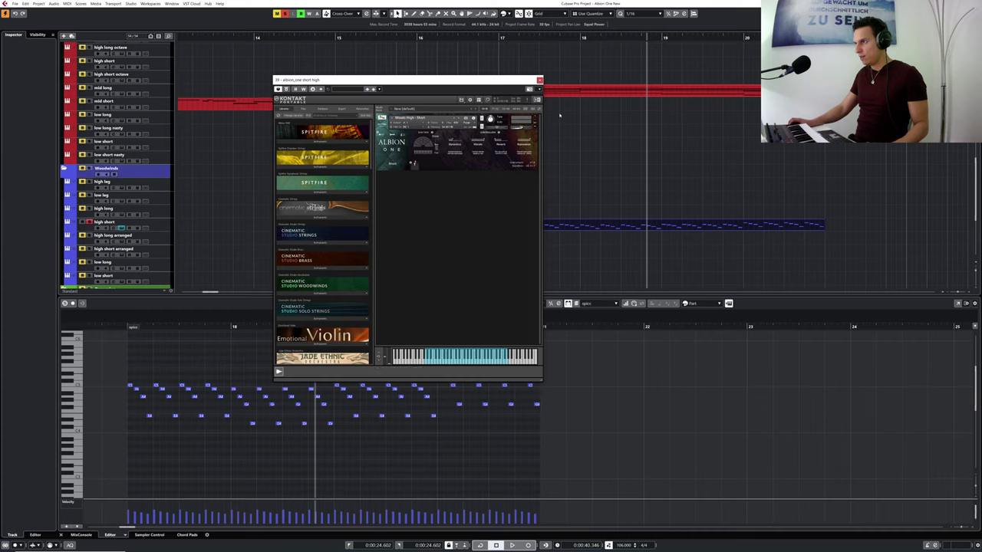
click(463, 42)
key(space)
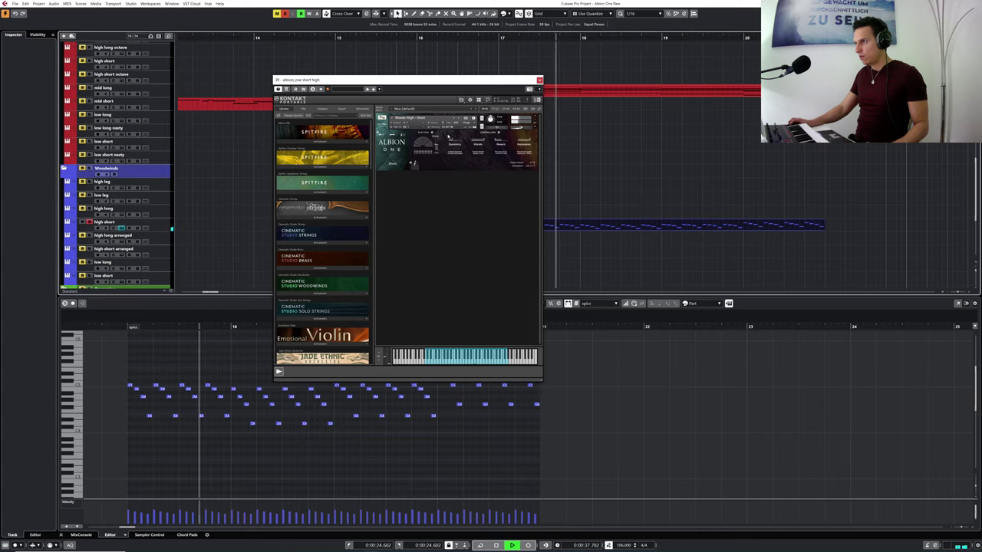
drag(464, 82, 494, 74)
click(569, 72)
key(space)
- Lower the velocities of all high short notes across bars 17 to 20 and audition them from just before bar 17
drag(125, 361, 554, 453)
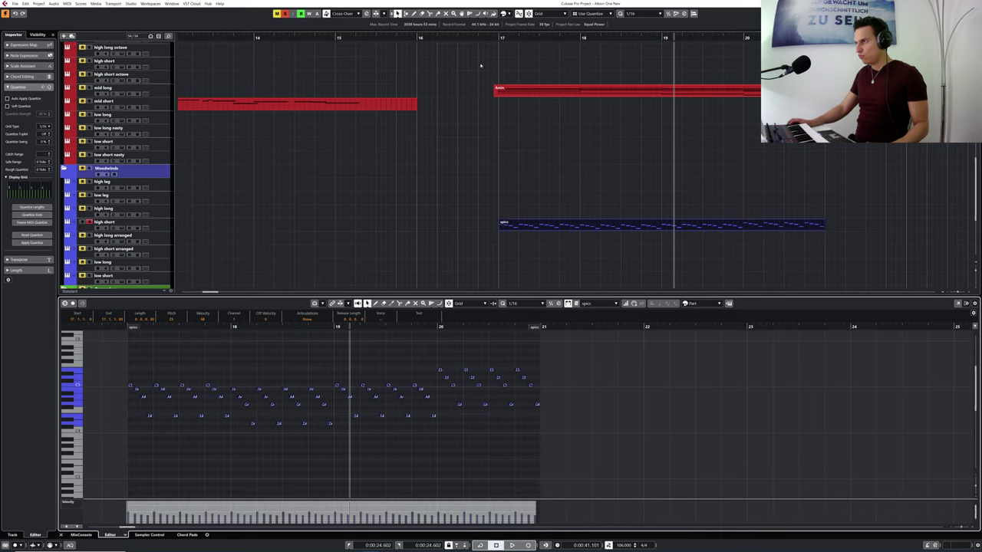
click(492, 40)
key(space)
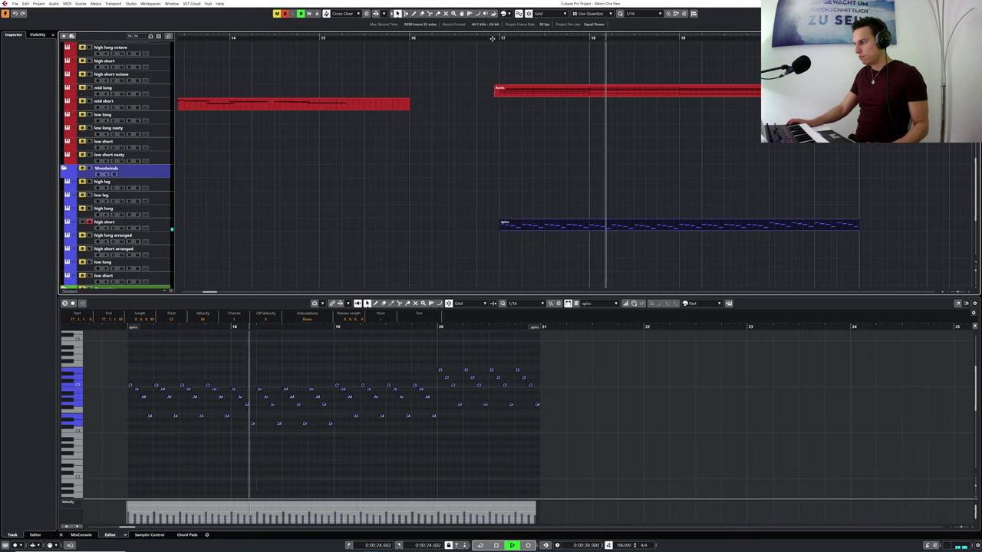
key(space)
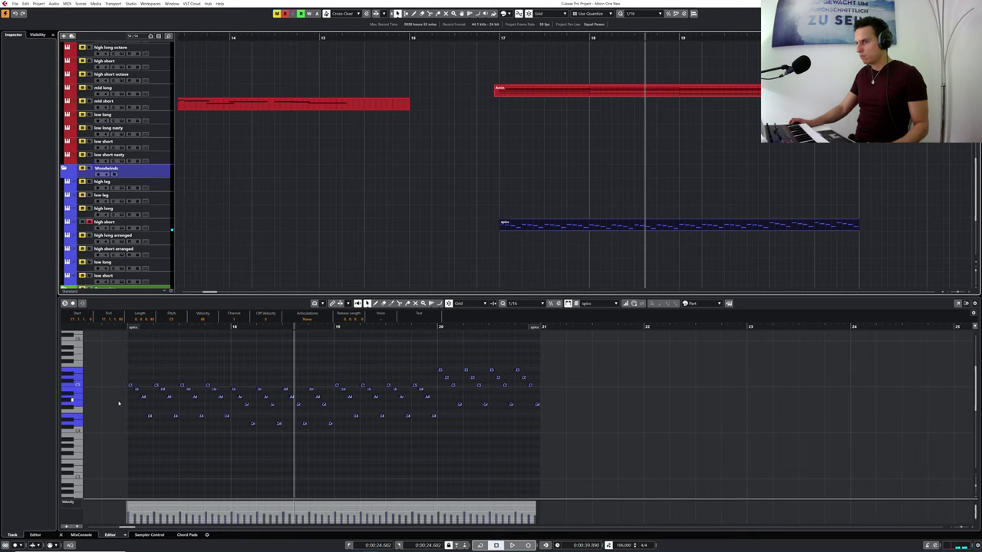
- Reduce the velocity of the whole high short line once more and replay its opening at bar 17
key(ctrl+a)
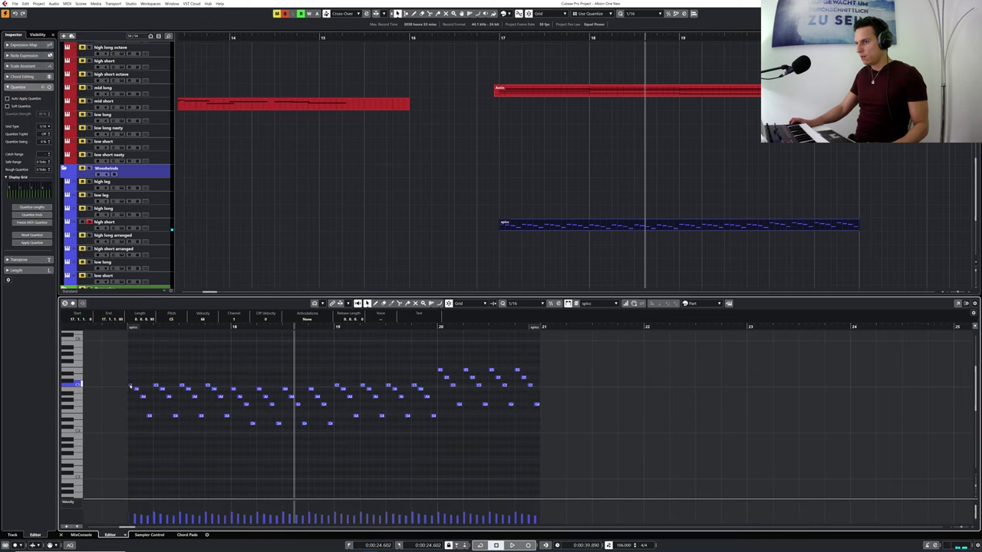
drag(120, 349, 537, 449)
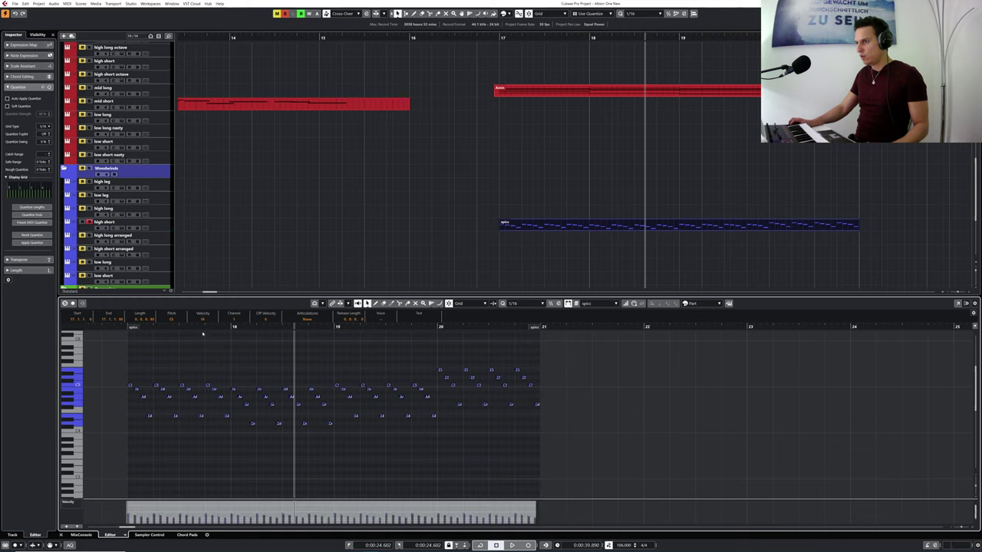
click(117, 328)
key(space)
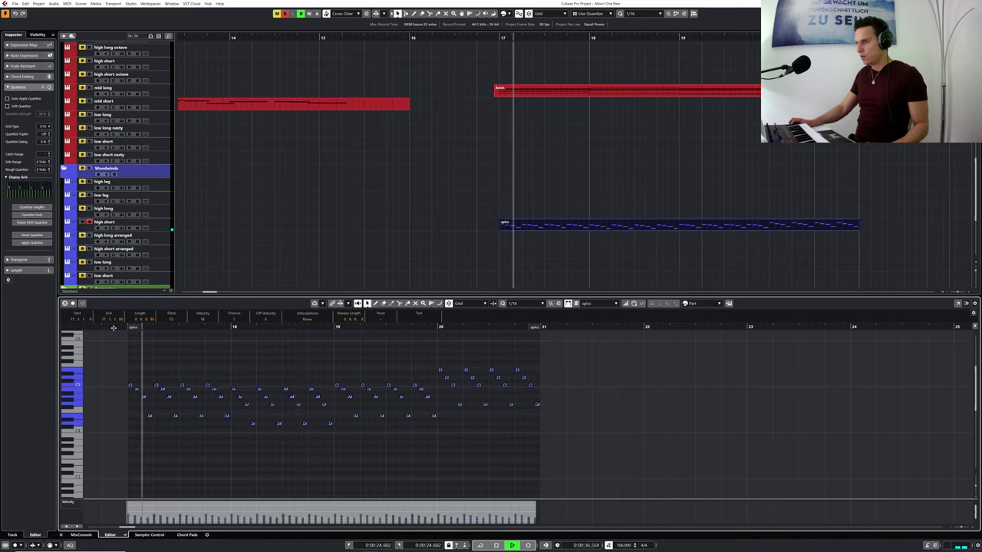
key(space)
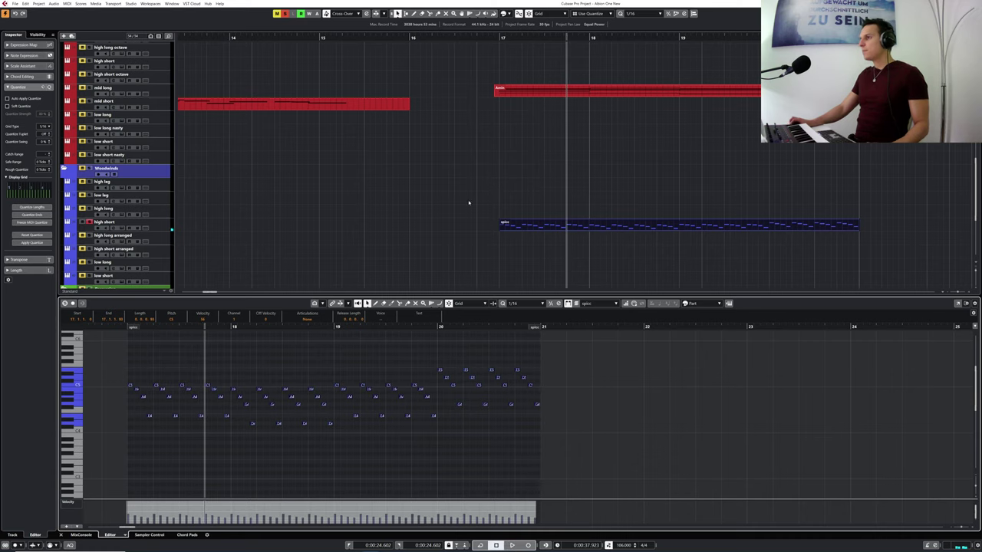
- Solo the spicc strings alongside the high short woodwinds, audition both from just before bar 17, and select all high short notes
scroll(469, 203, up, 5)
scroll(388, 89, up, 2)
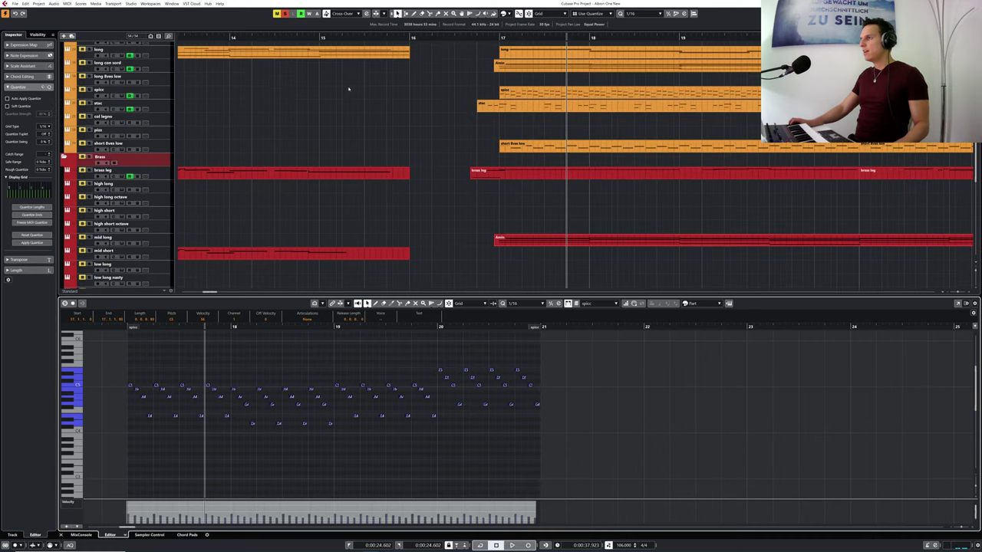
click(89, 89)
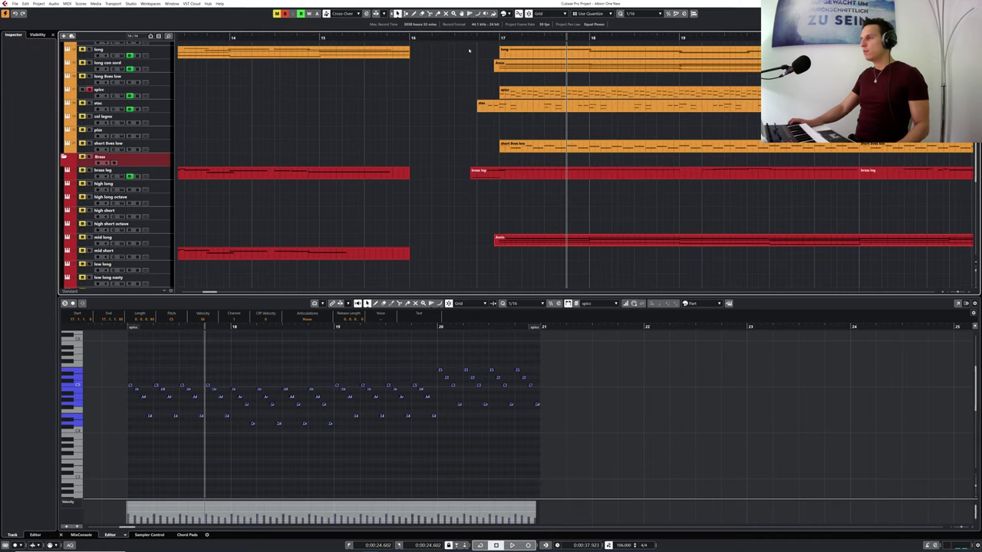
drag(470, 38, 484, 39)
key(space)
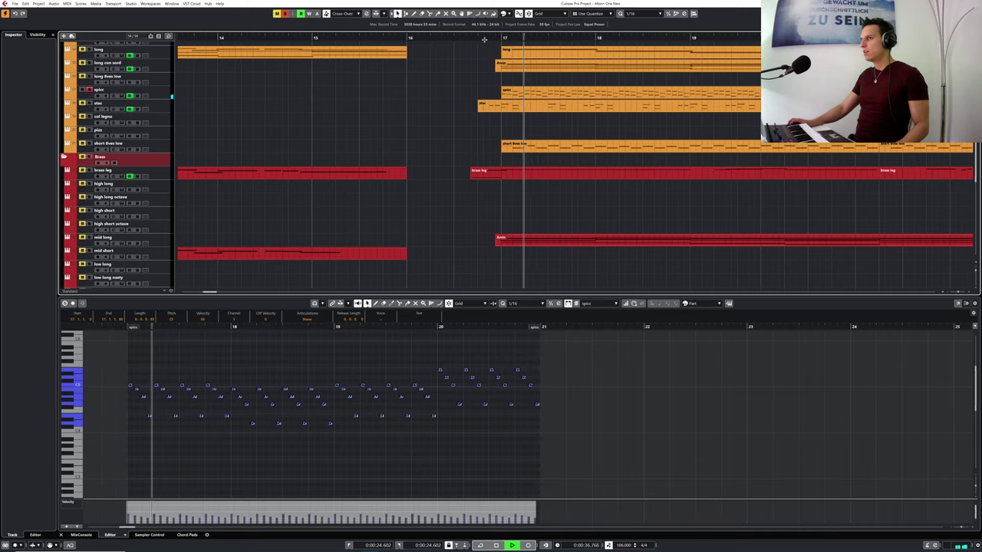
scroll(457, 121, down, 5)
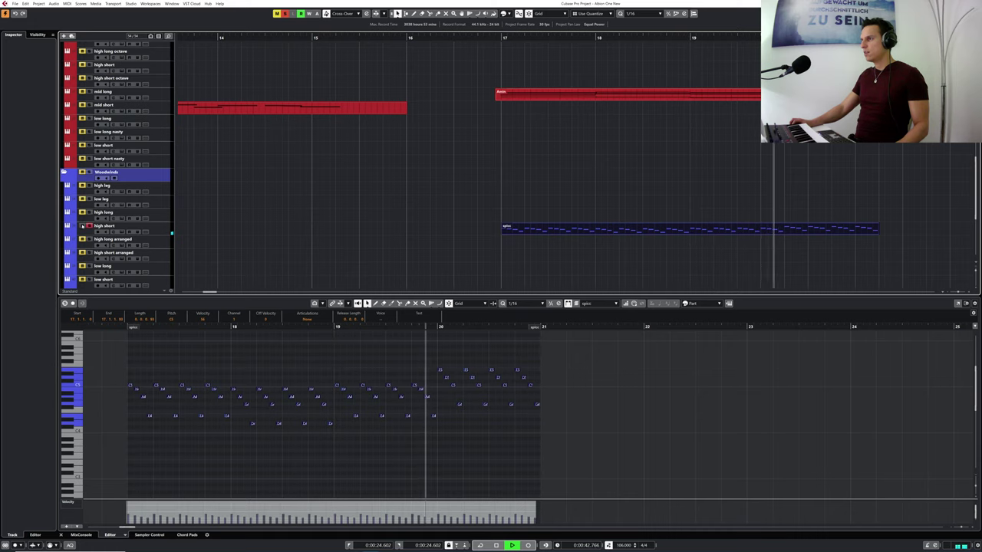
key(space)
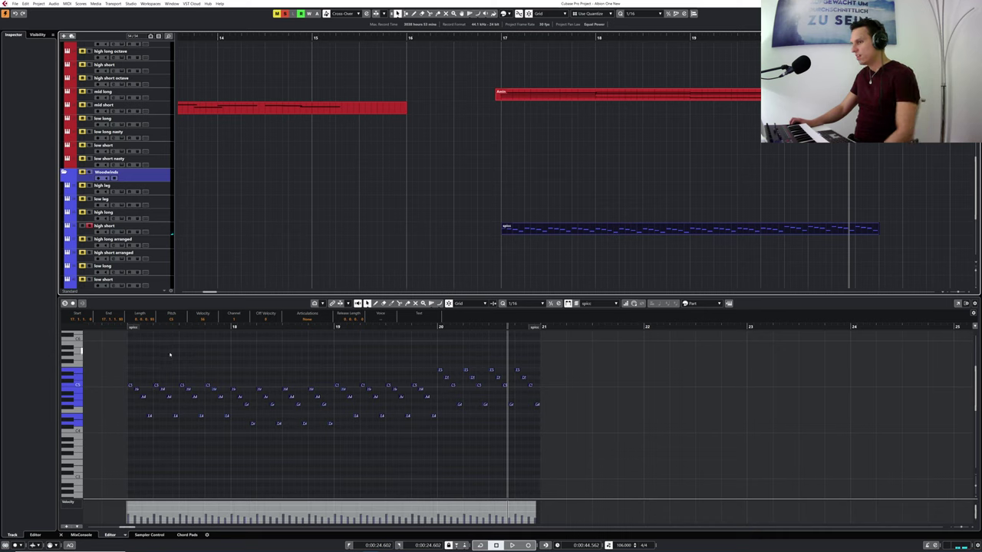
drag(119, 352, 575, 465)
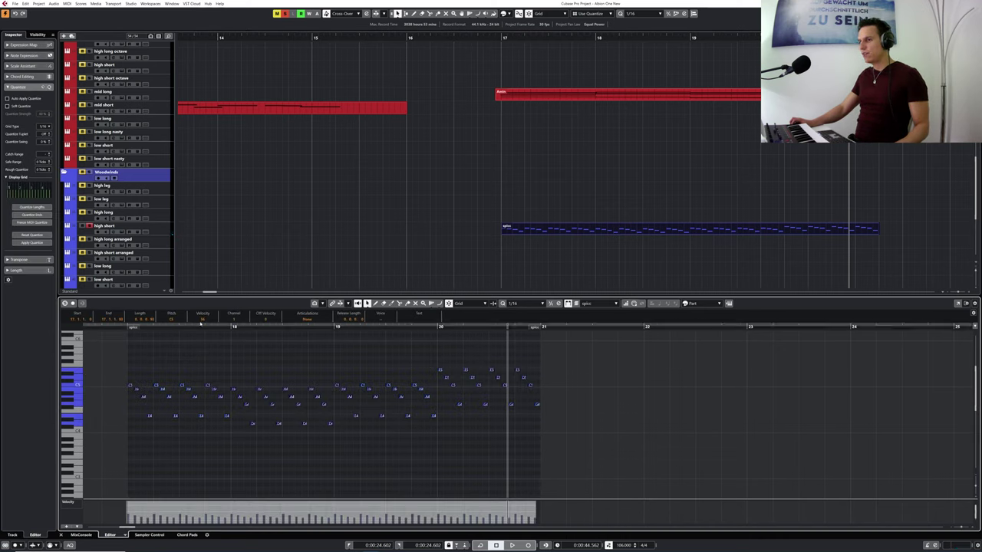
- Show the high short track's MIDI expression automation lane, enable automation reading, and enlarge the lane
click(66, 233)
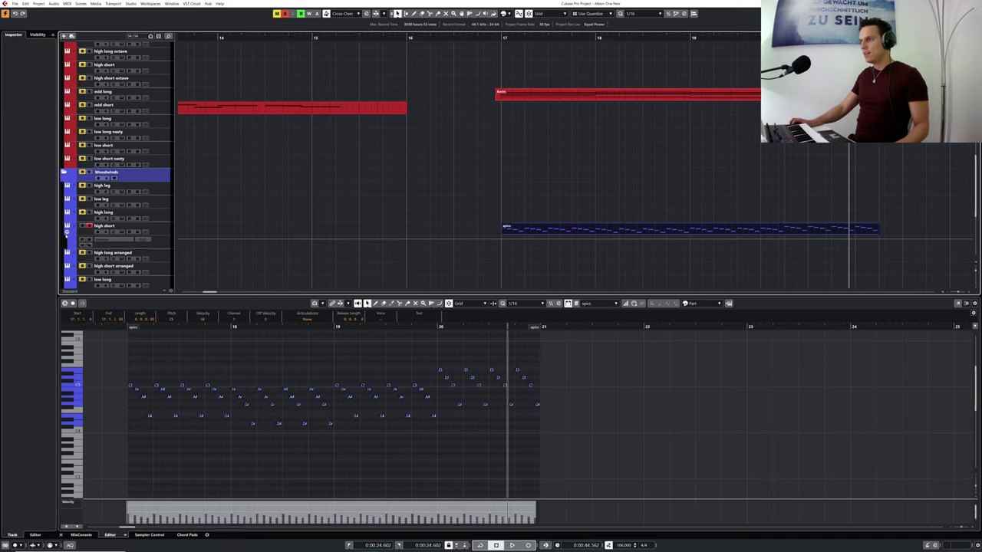
click(146, 240)
click(127, 248)
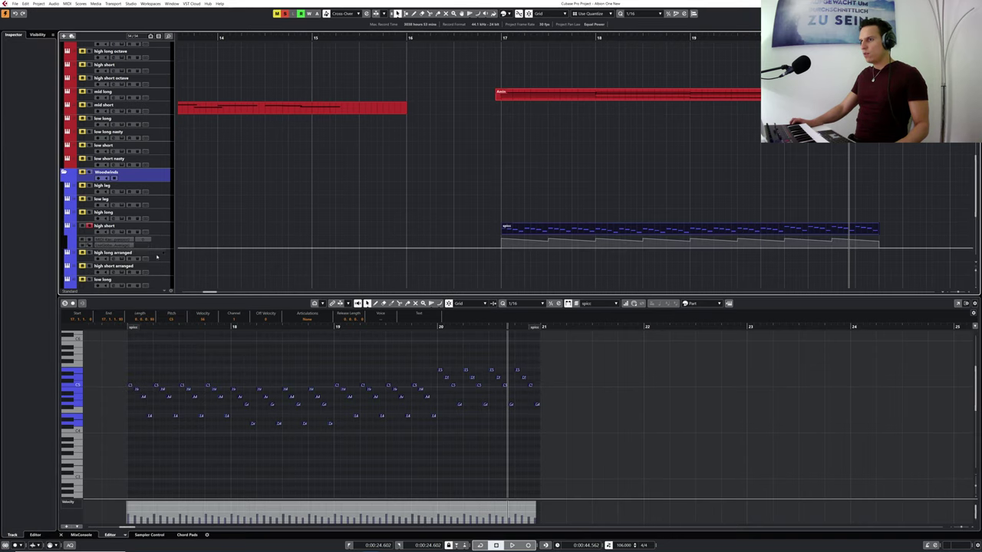
click(81, 240)
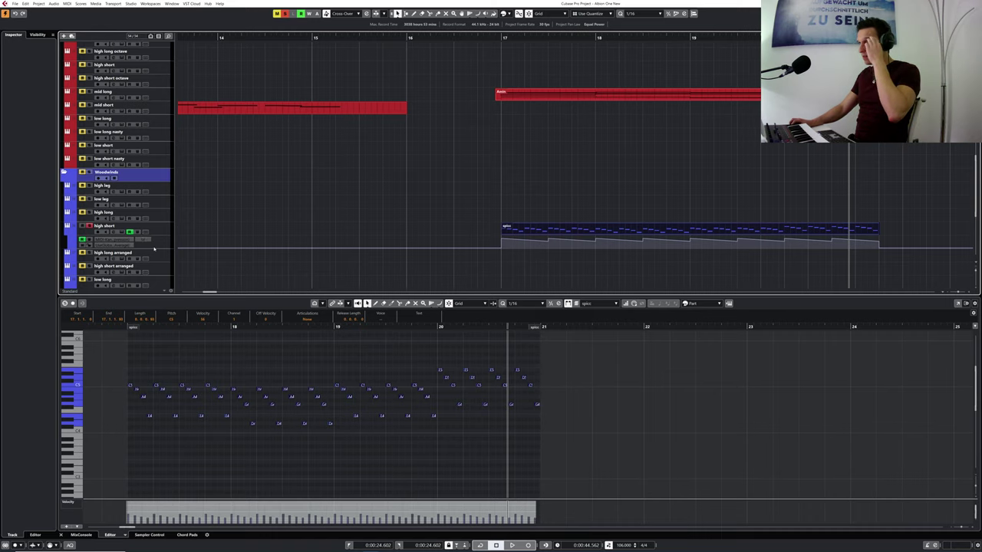
click(155, 248)
drag(154, 250, 162, 292)
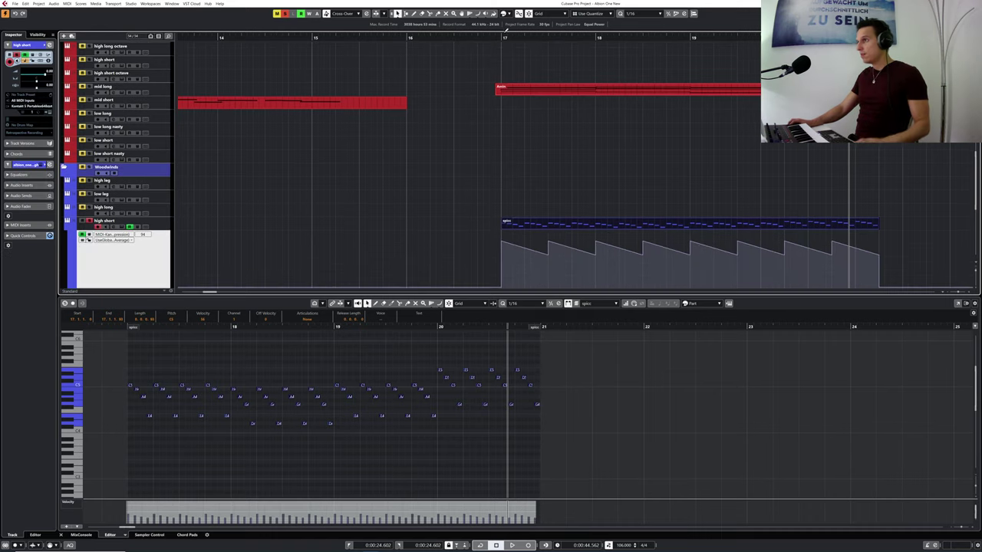
- Audition the high short line with its expression automation, clear all solos, and play the full arrangement from about bar 15
click(491, 37)
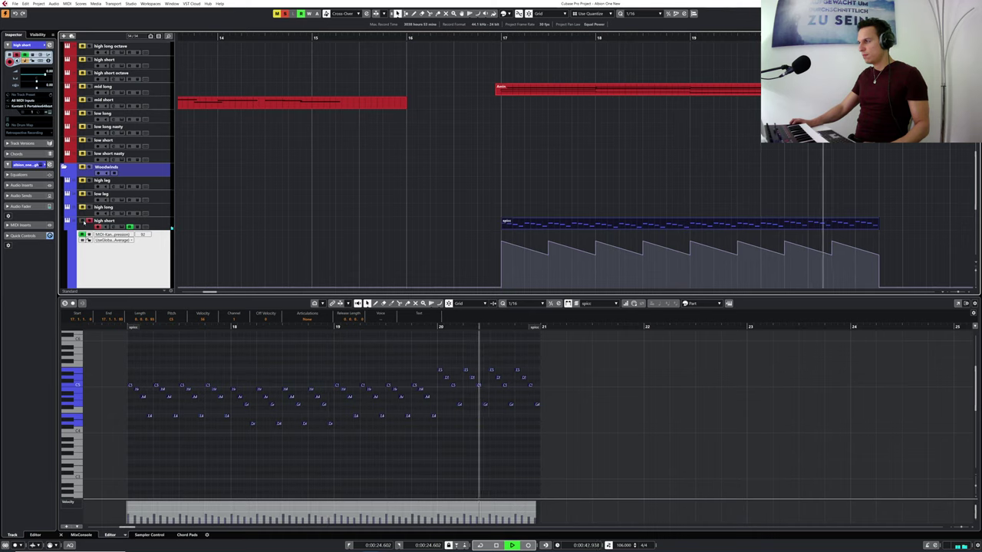
key(space)
click(284, 13)
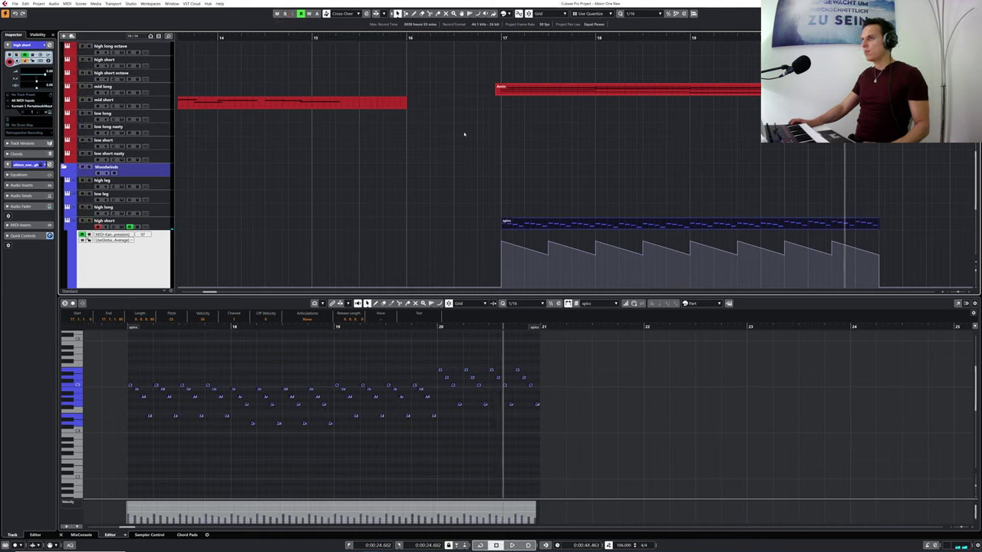
drag(408, 38, 348, 38)
key(space)
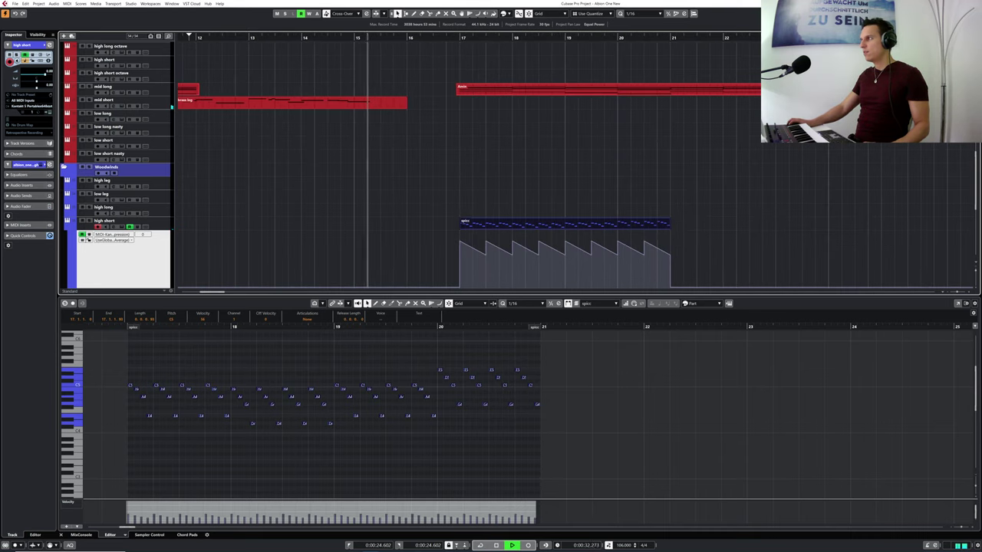
key(Return)
click(666, 222)
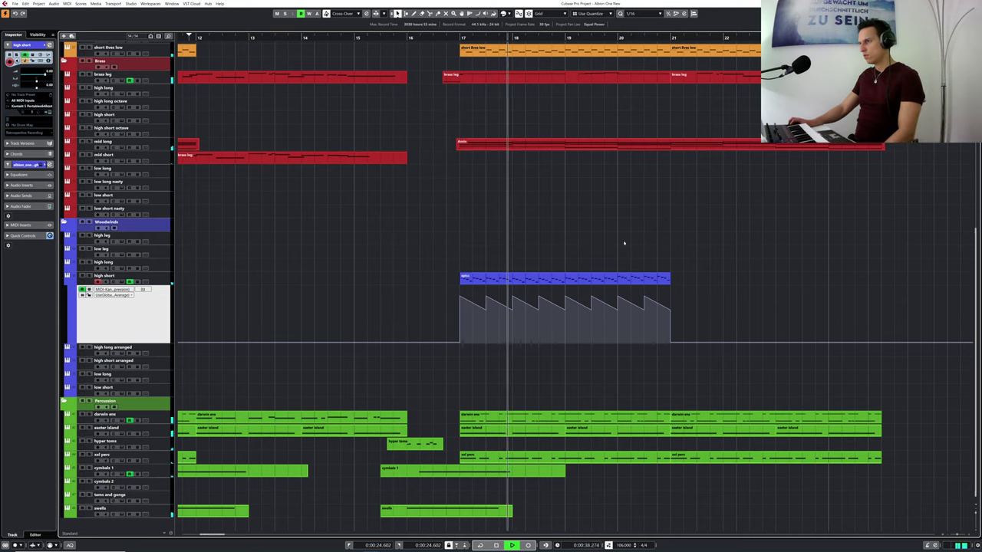
- Solo the high short woodwinds, play them from just before bar 17, and inspect their expression automation lane
click(66, 283)
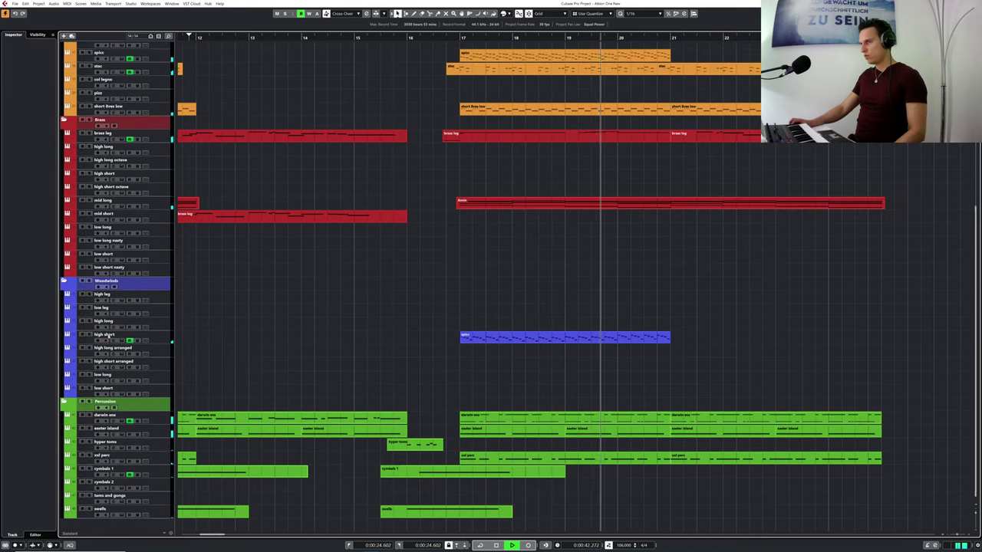
click(82, 335)
click(88, 335)
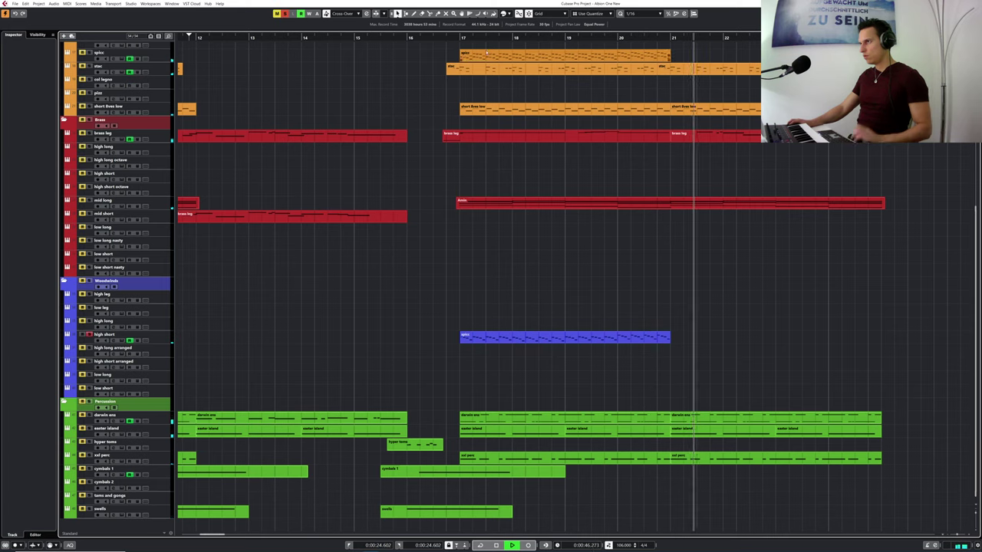
click(447, 43)
key(space)
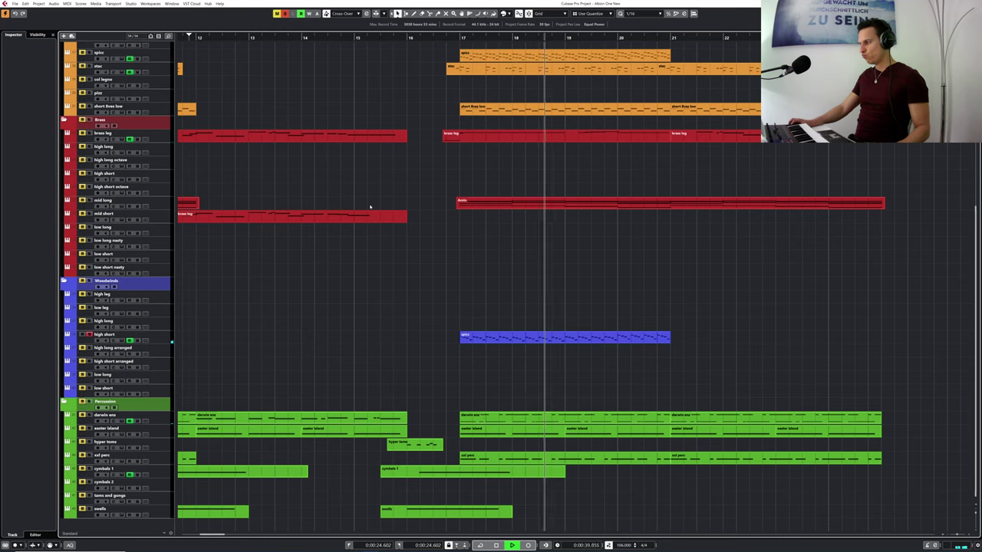
click(67, 343)
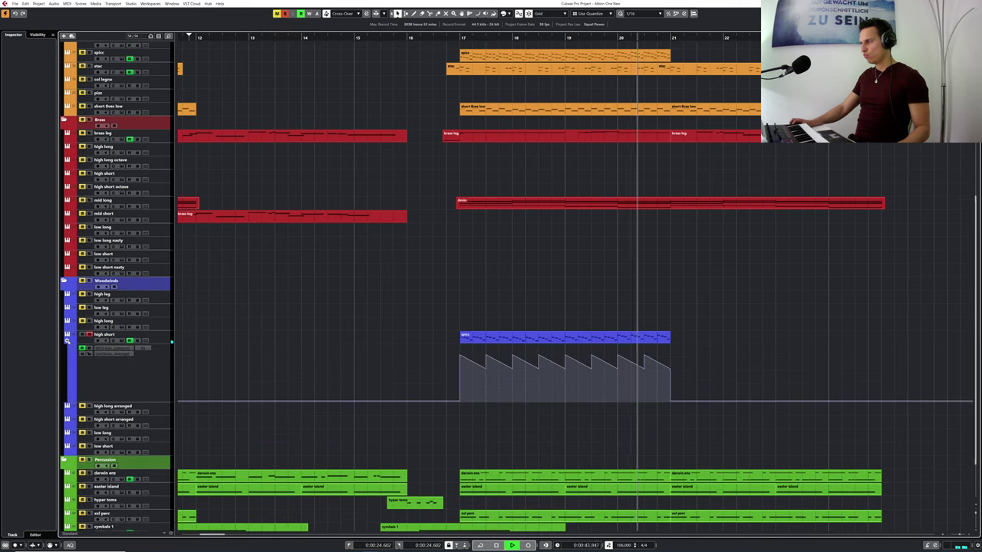
key(space)
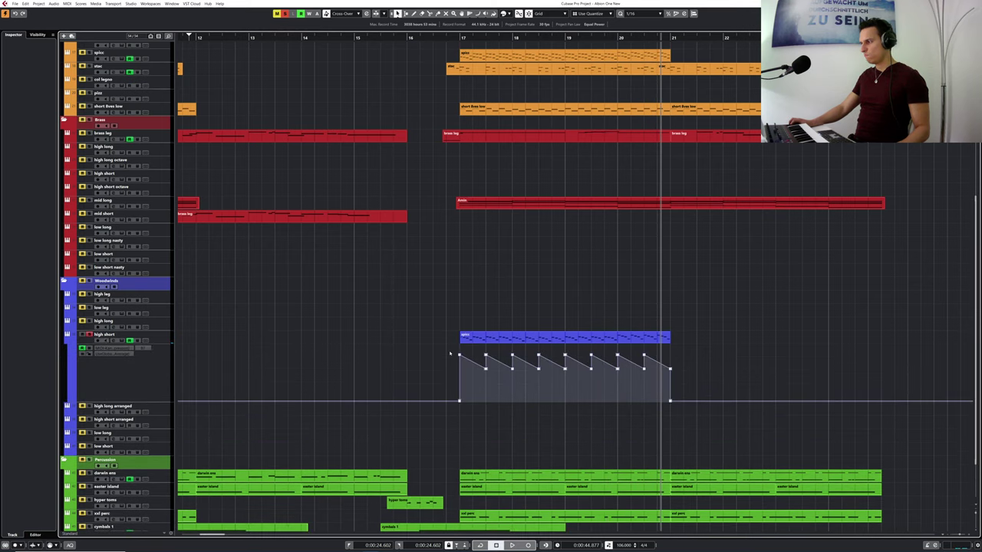
- Open the high short part in the key editor, select its first note, and play from just before bar 17
click(470, 339)
double_click(470, 339)
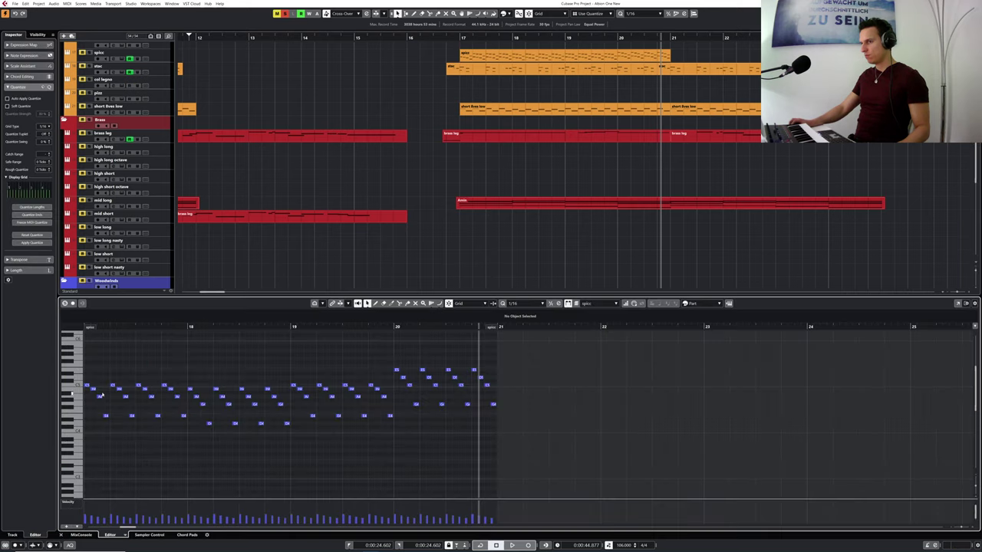
click(87, 386)
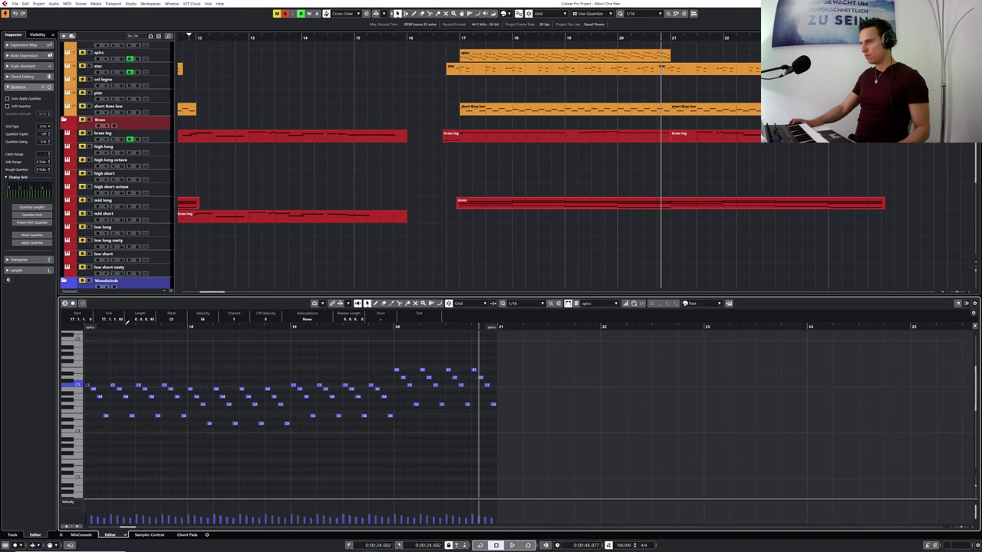
drag(122, 326, 98, 336)
key(space)
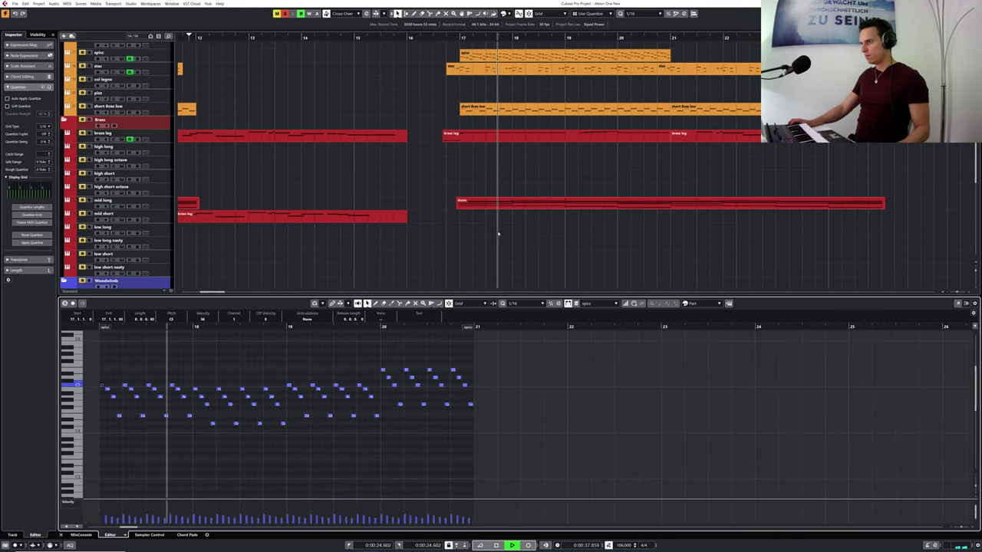
- Check the high short track's Kontakt instrument during unsoloed playback from before bar 17, and close its window
scroll(499, 234, down, 4)
click(121, 243)
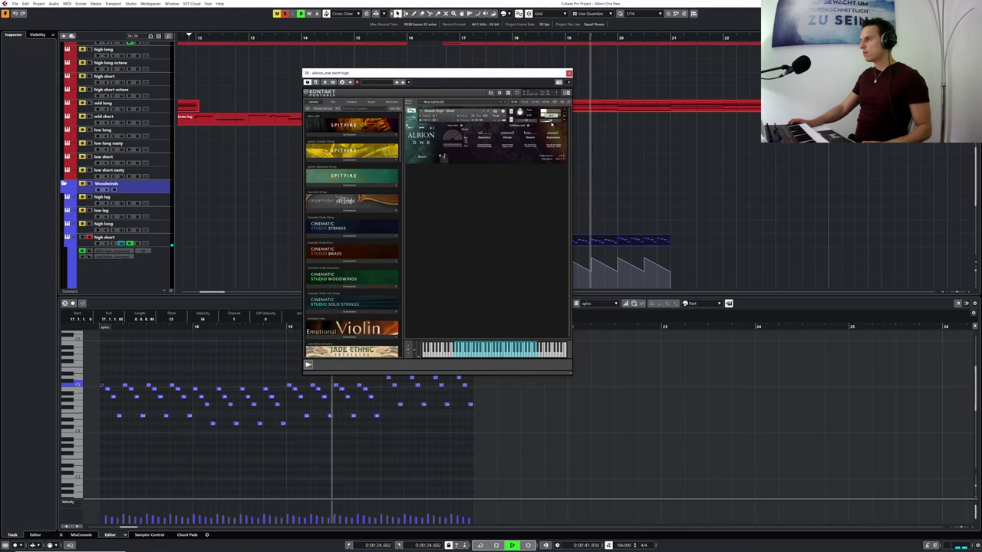
click(432, 39)
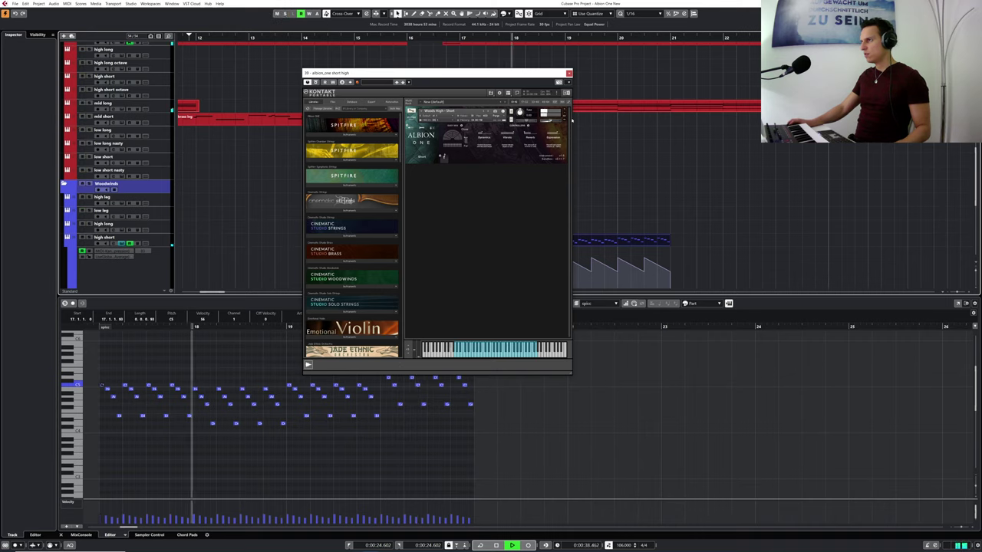
click(569, 74)
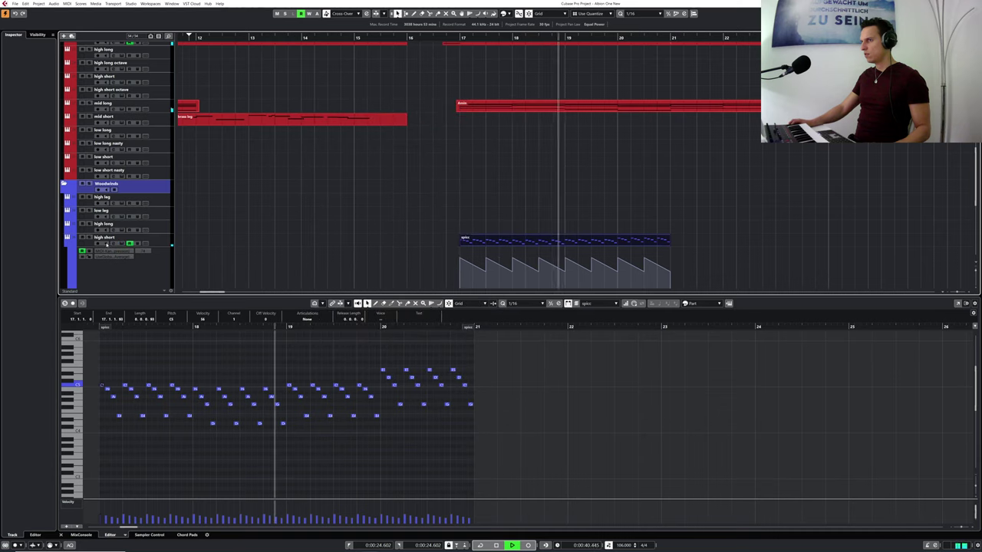
- Mute and unmute the high short track during full playback to compare the mix with and without it, and stop
click(83, 238)
click(82, 238)
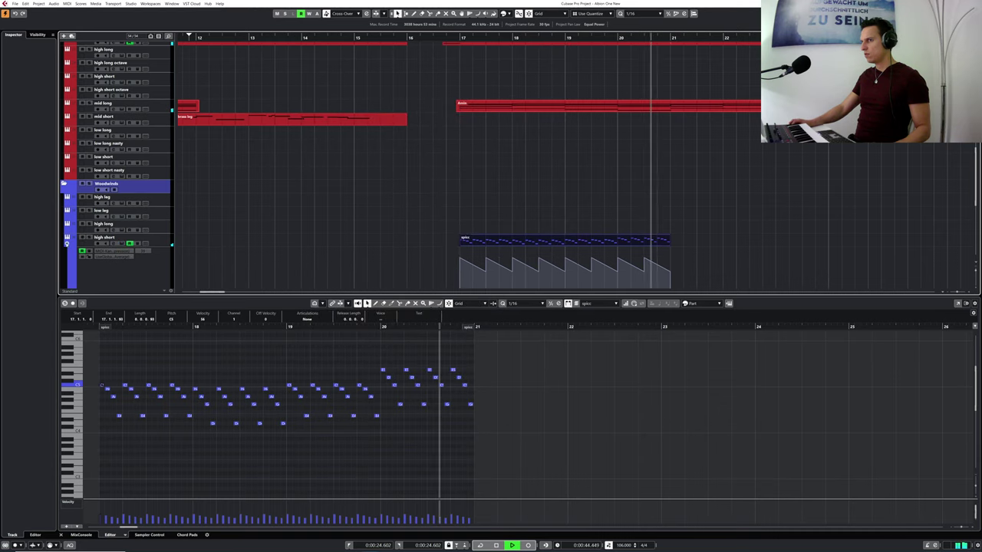
key(space)
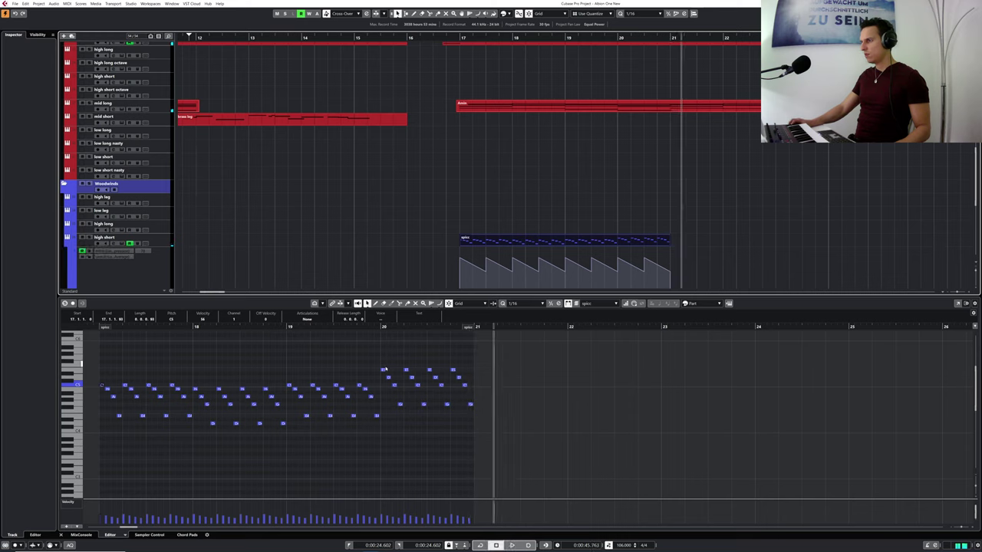
- Select all high short notes in bar 20, adjust their velocity, and play the passage to hear the change
drag(383, 363, 486, 425)
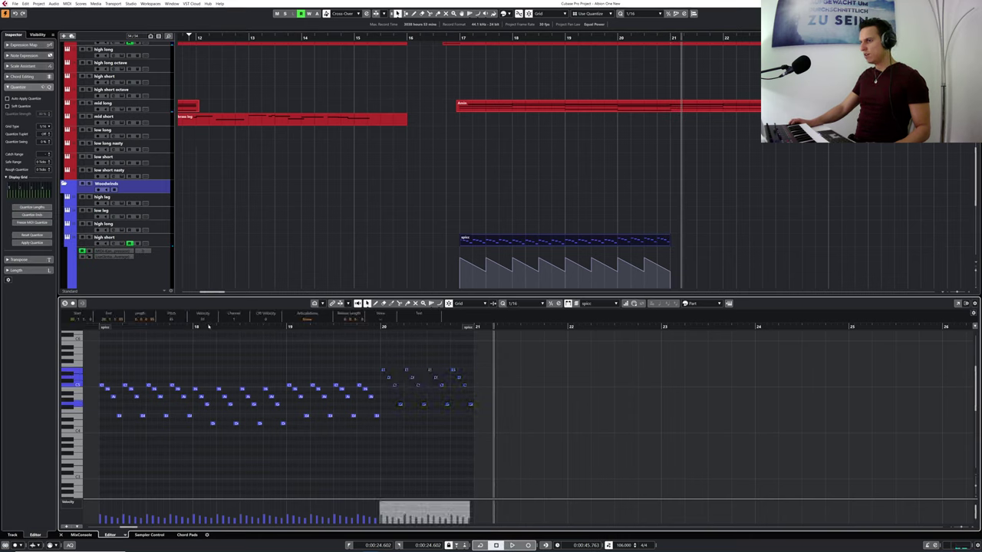
click(550, 38)
key(space)
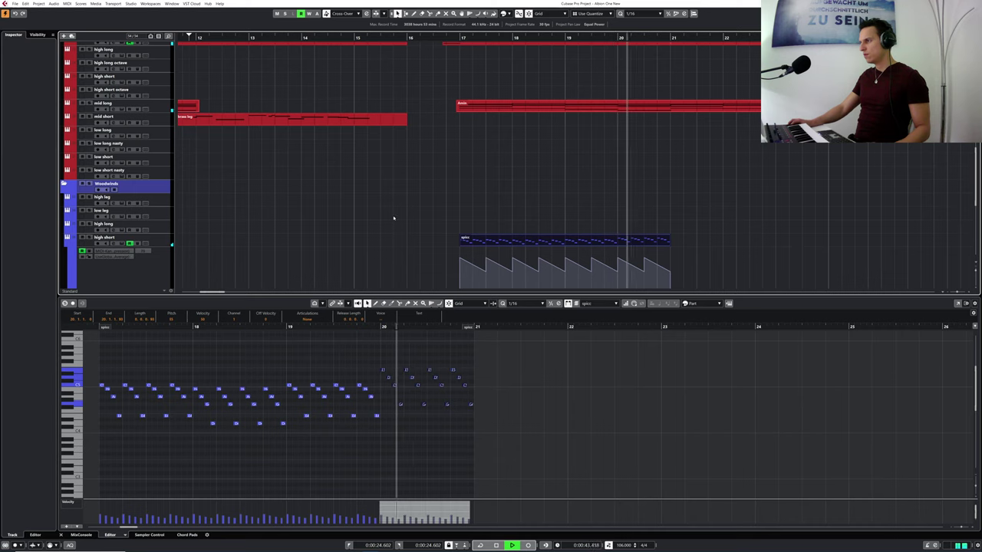
key(space)
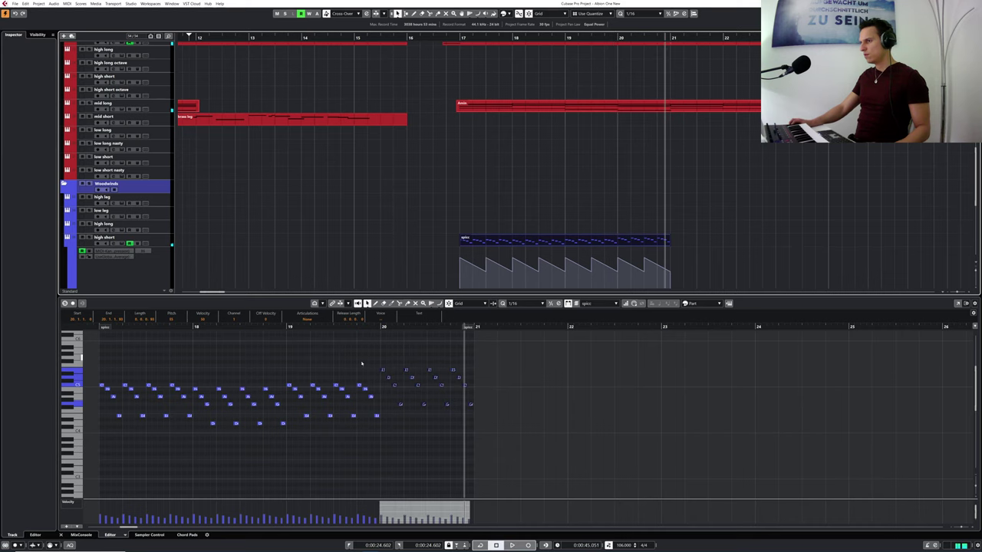
- Adjust the velocity of only the highest notes in bar 20 and play the passage from shortly after bar 19
drag(369, 356, 449, 369)
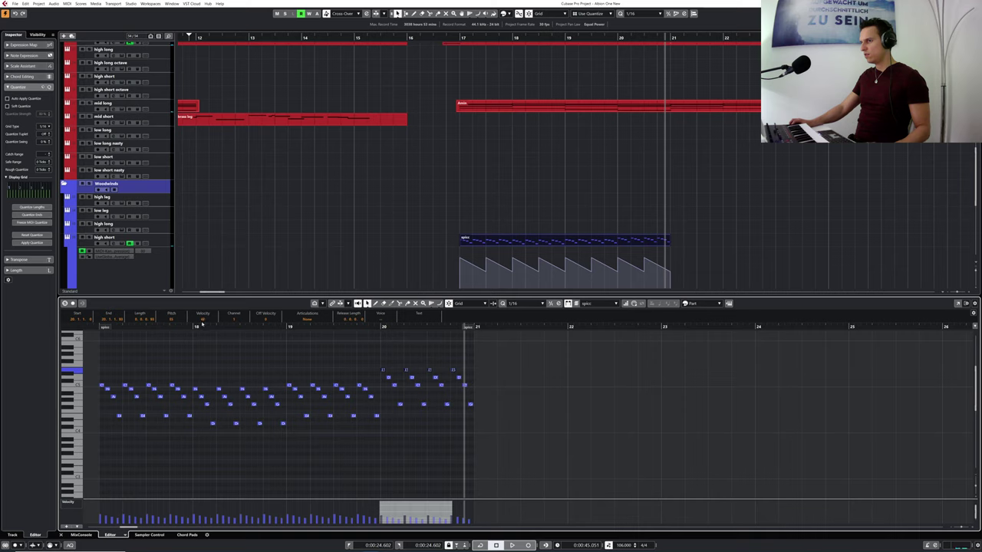
click(580, 37)
key(space)
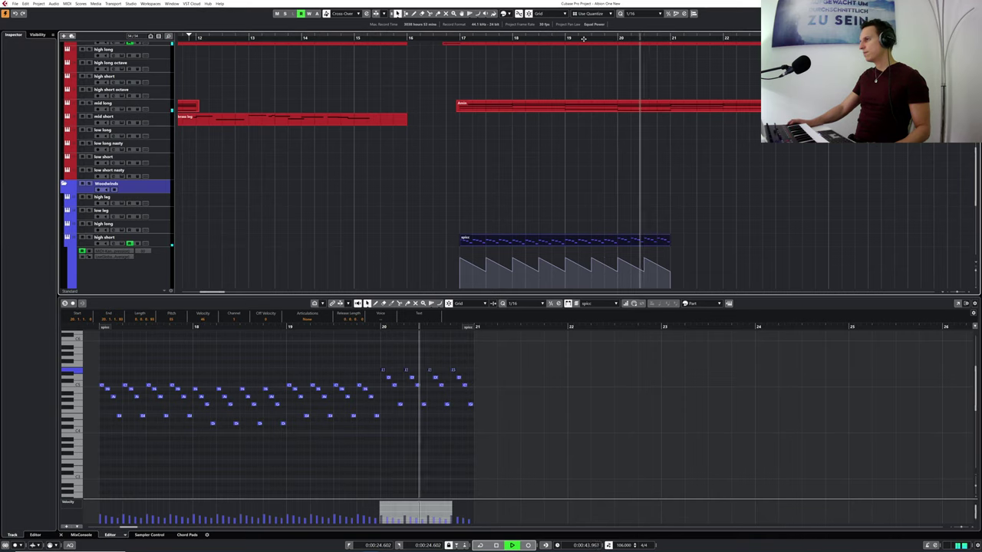
key(space)
- Clear the note selection and play the high short part from just before bar 20
click(384, 372)
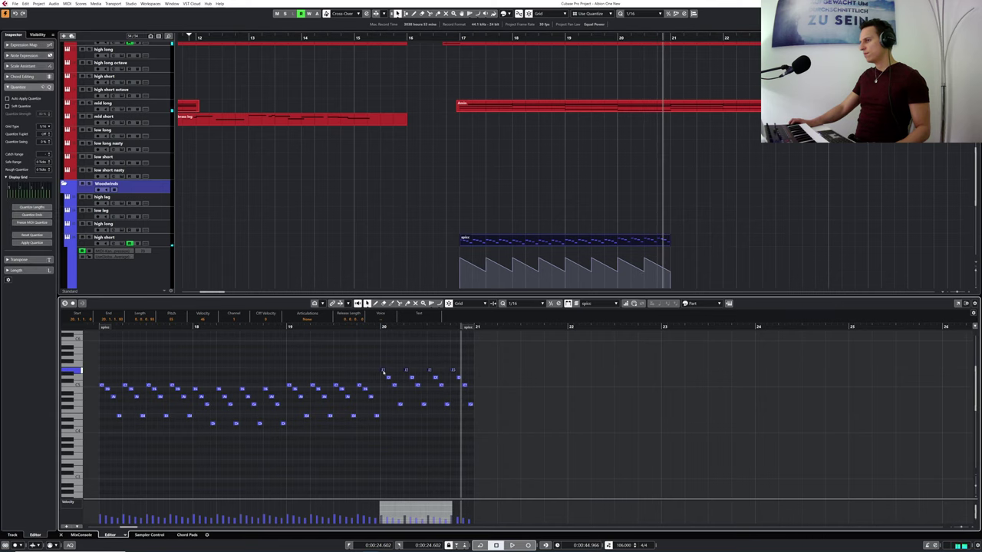
click(384, 372)
drag(376, 362, 441, 354)
click(613, 36)
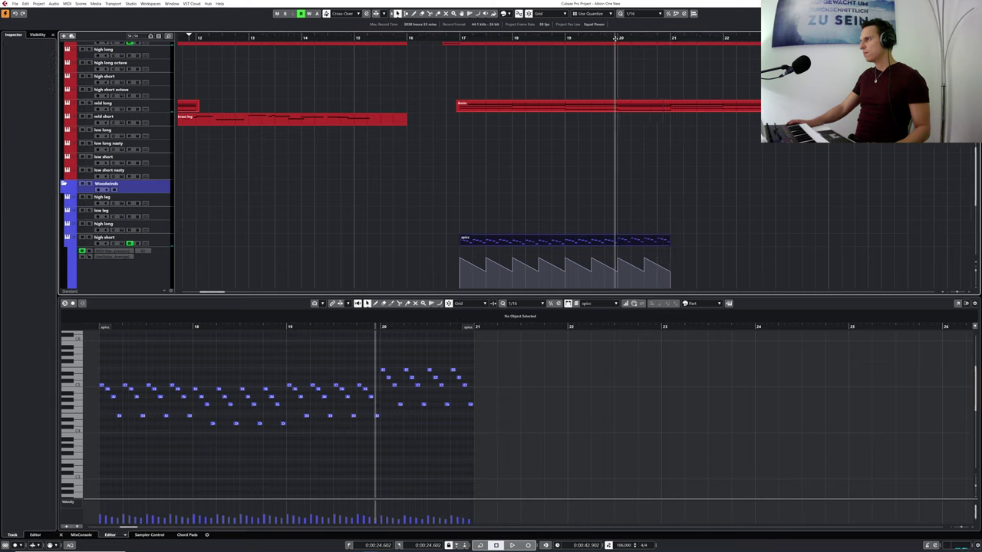
key(space)
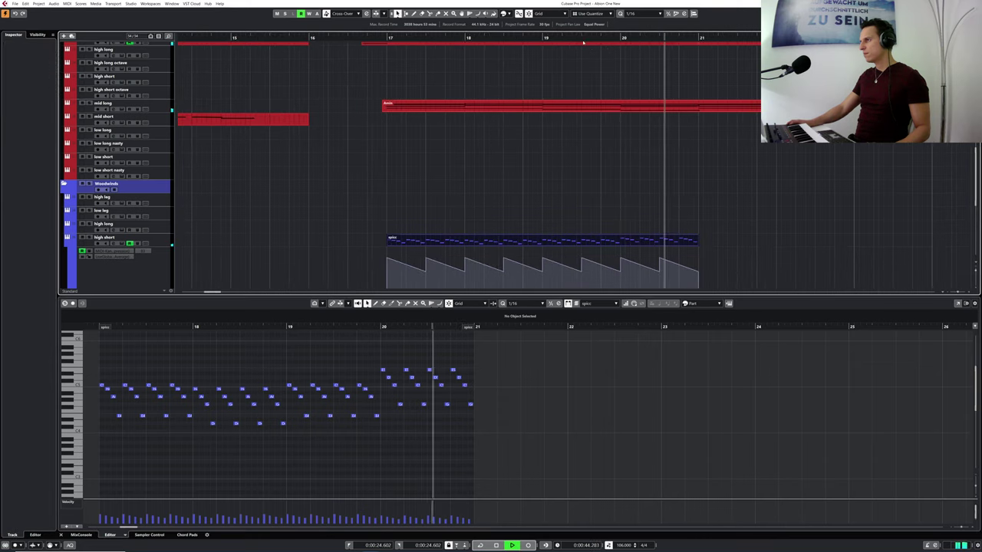
key(space)
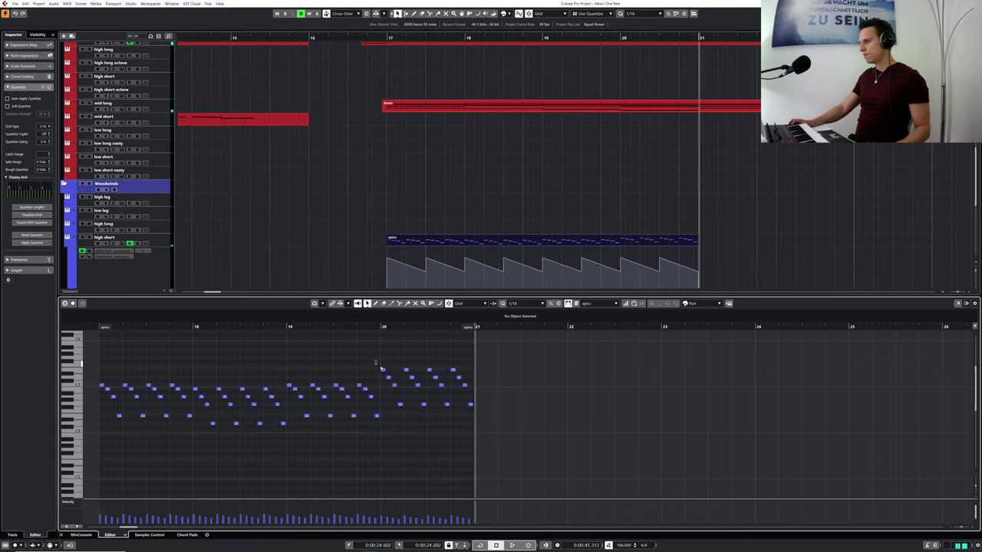
- Reselect the highest notes in bar 20, readjust their velocity, and play the passage again
drag(388, 371, 477, 379)
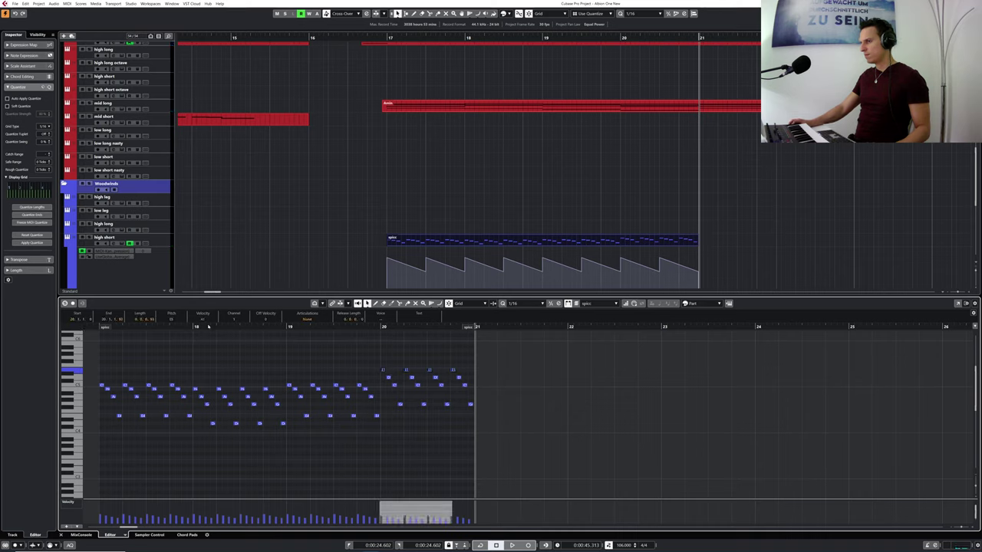
drag(352, 327, 310, 328)
key(space)
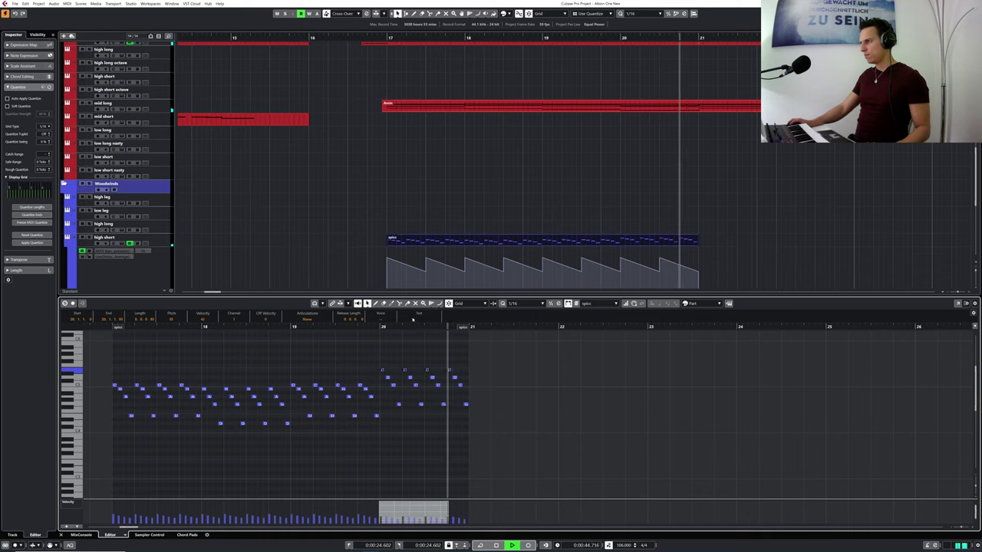
key(space)
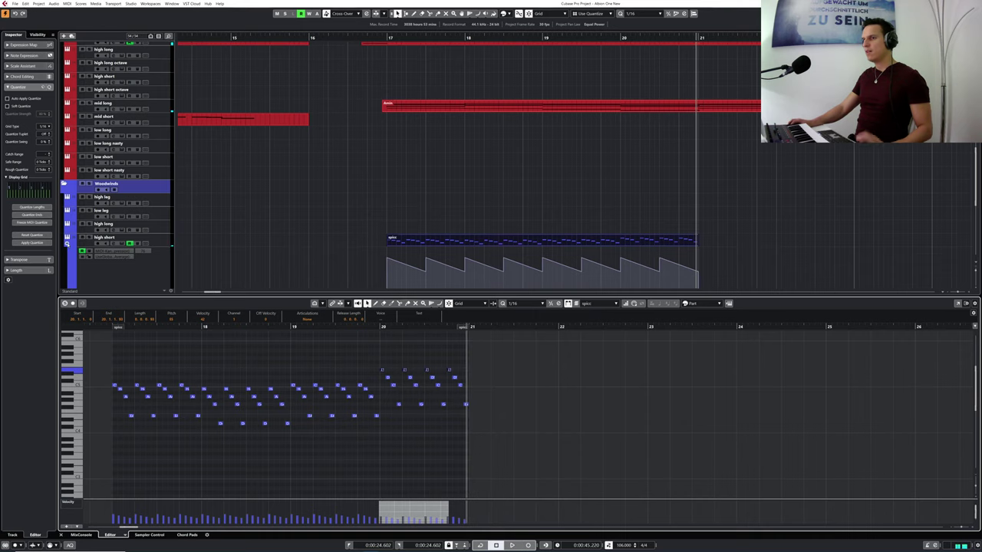
- Hide the high short automation lane and the key editor, and duplicate the spicc and high short parts to bar 21
click(68, 244)
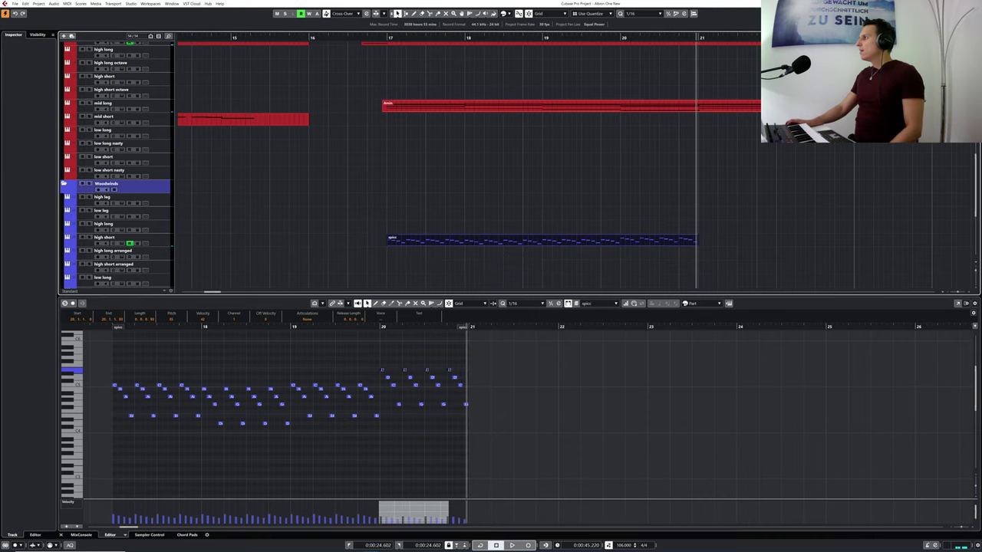
key(Return)
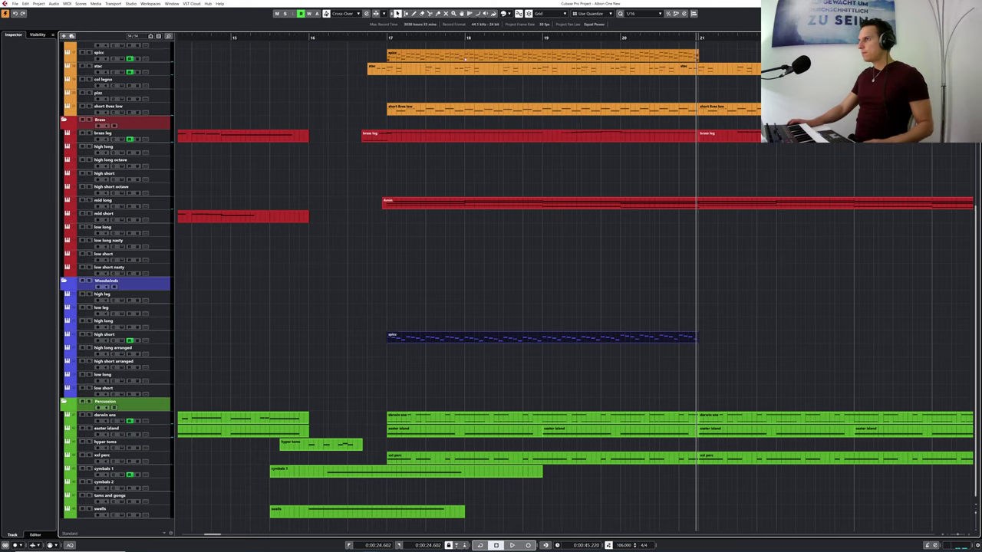
click(465, 58)
shift+click(540, 336)
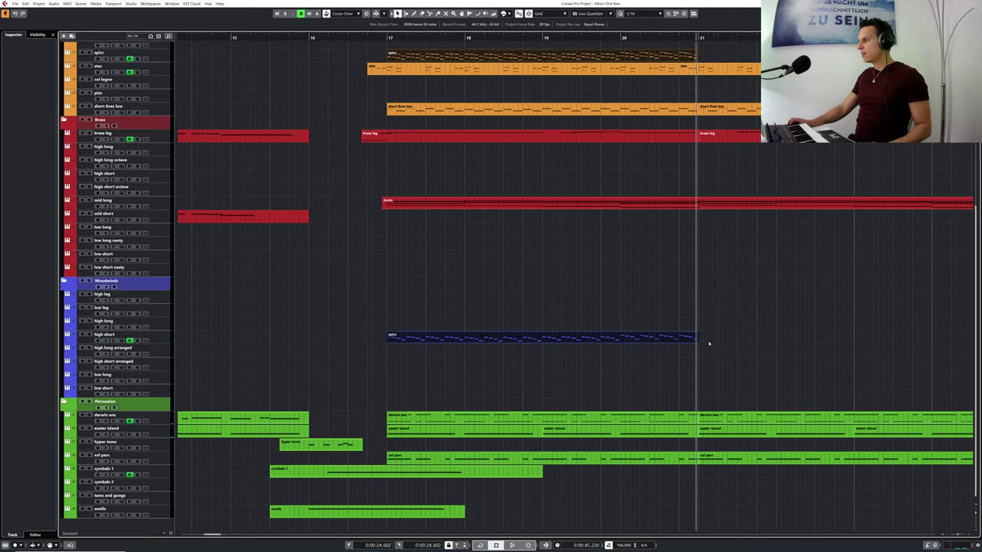
key(ctrl+d)
scroll(327, 270, right, 1)
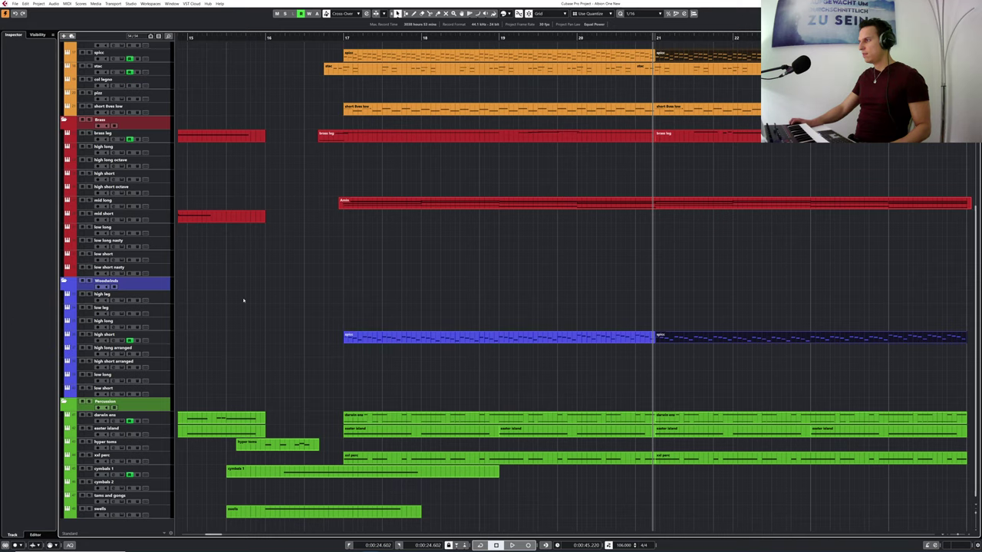
click(438, 93)
scroll(442, 101, up, 3)
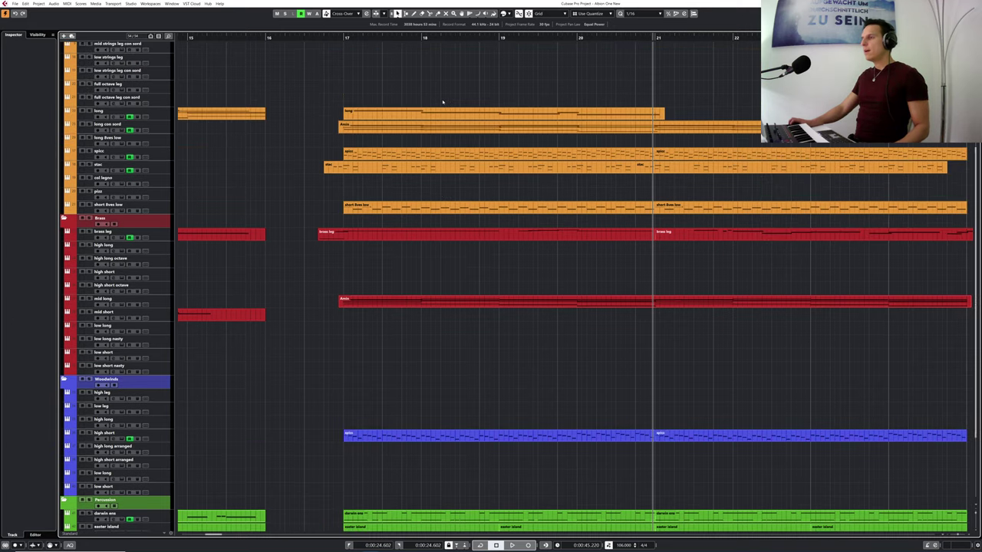
scroll(327, 37, down, 4)
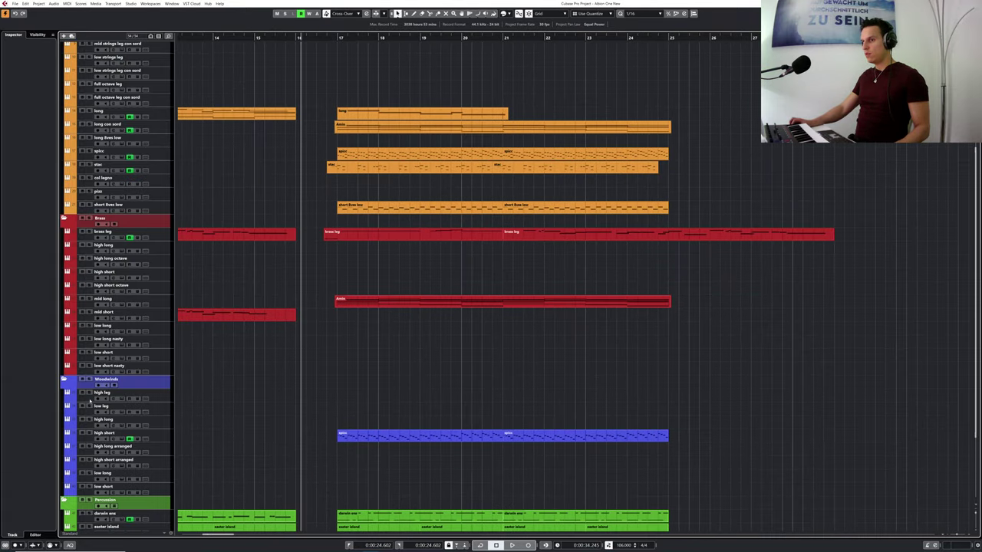
- Select the high leg woodwinds track, open its Kontakt instrument beside the arrangement, and place the playhead between bars 16 and 17
click(89, 401)
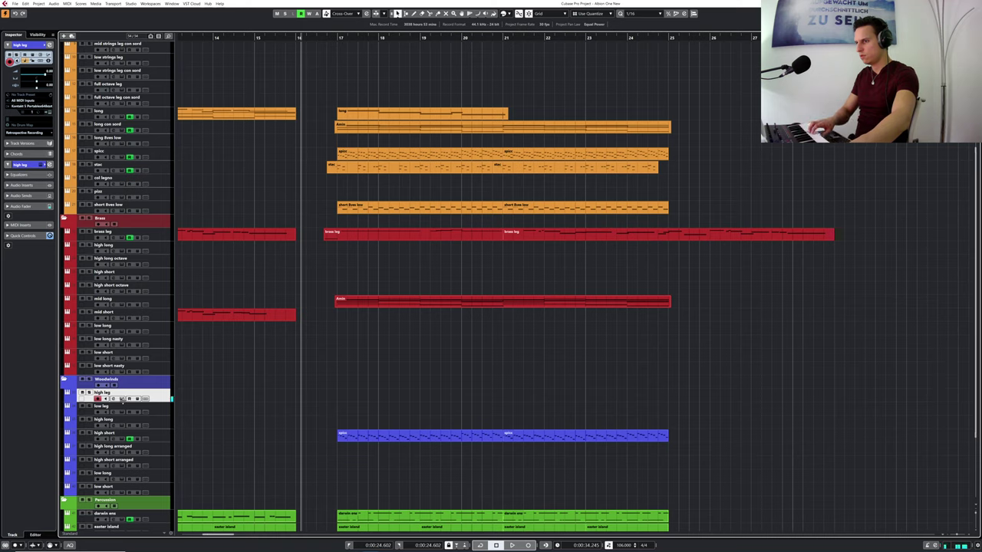
click(121, 399)
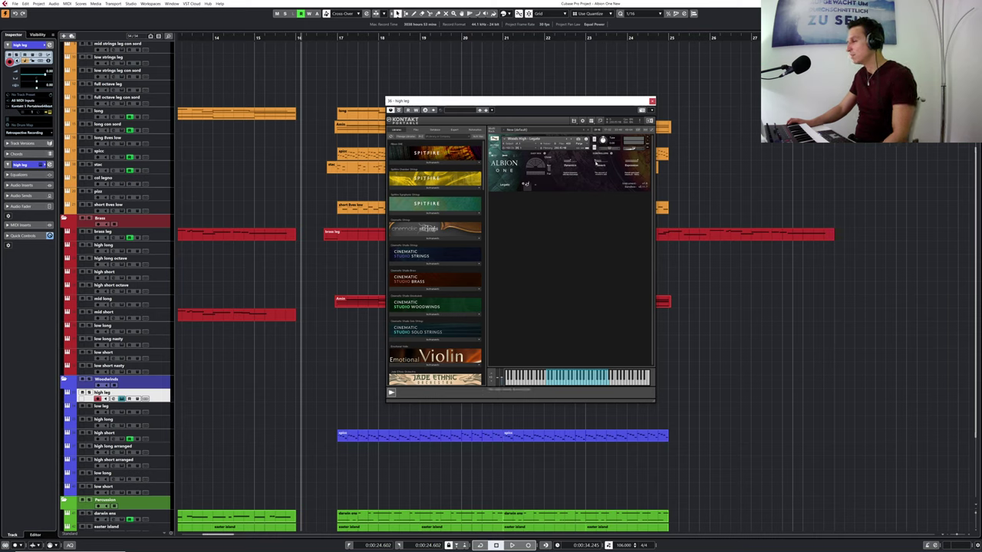
drag(503, 102, 802, 199)
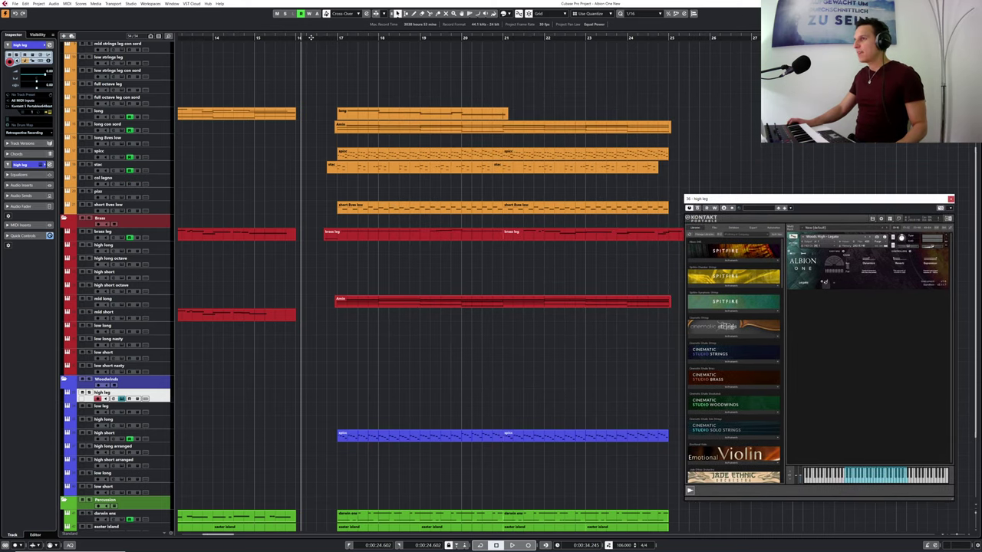
drag(309, 38, 306, 36)
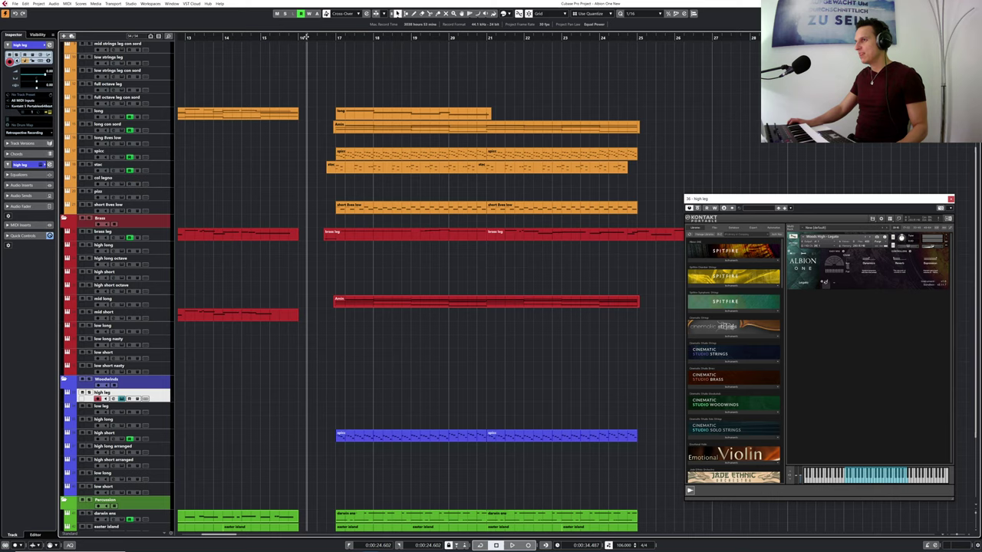
mouse_move(304, 37)
mouse_down()
mouse_move(285, 38)
mouse_move(296, 45)
mouse_up()
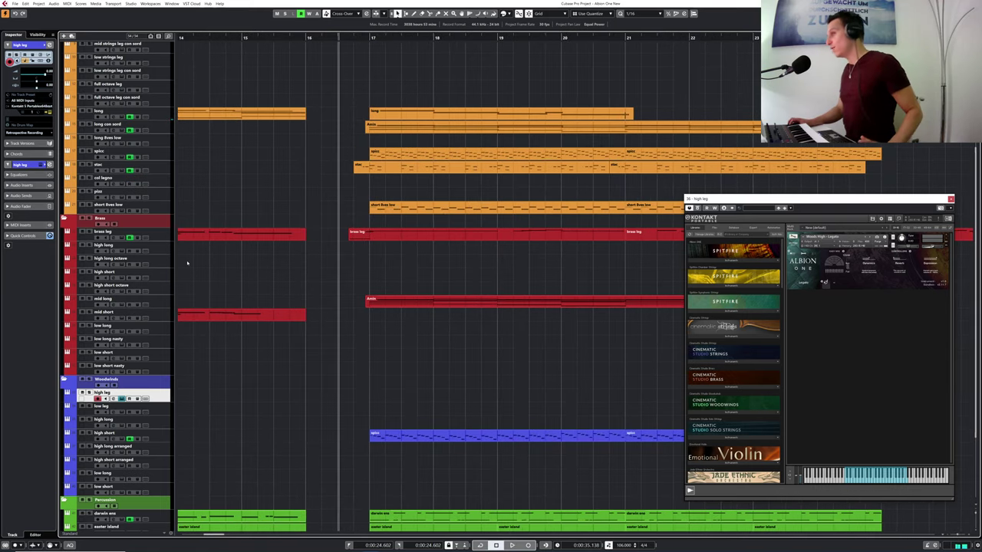
- Play the arrangement from just before bar 15, and again from bar 18, to try out a high leg line
click(225, 37)
key(space)
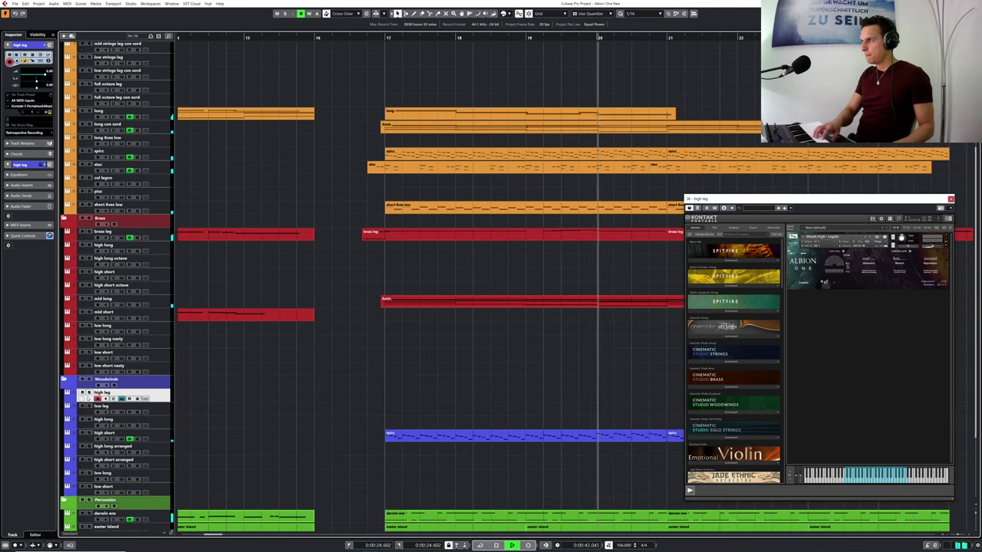
key(space)
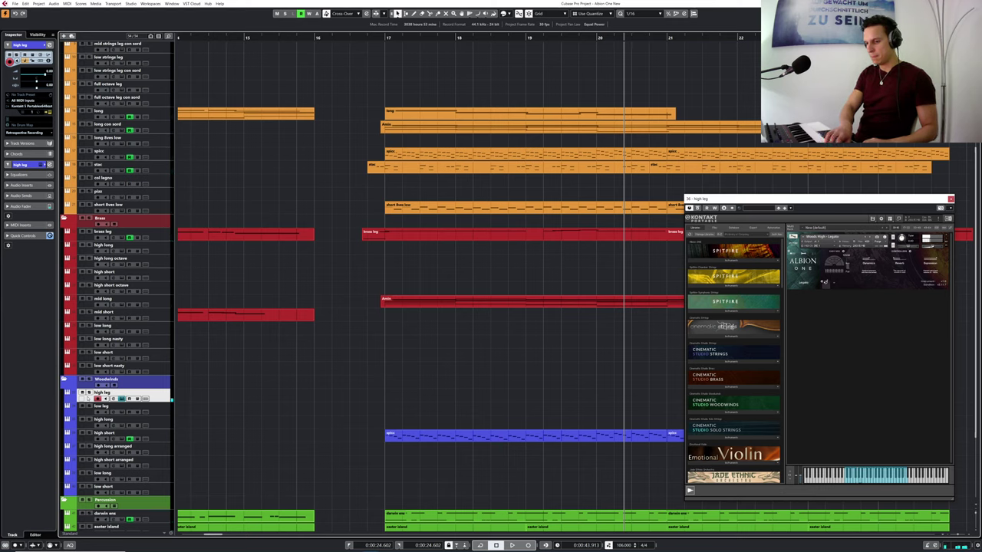
key(KP_Subtract)
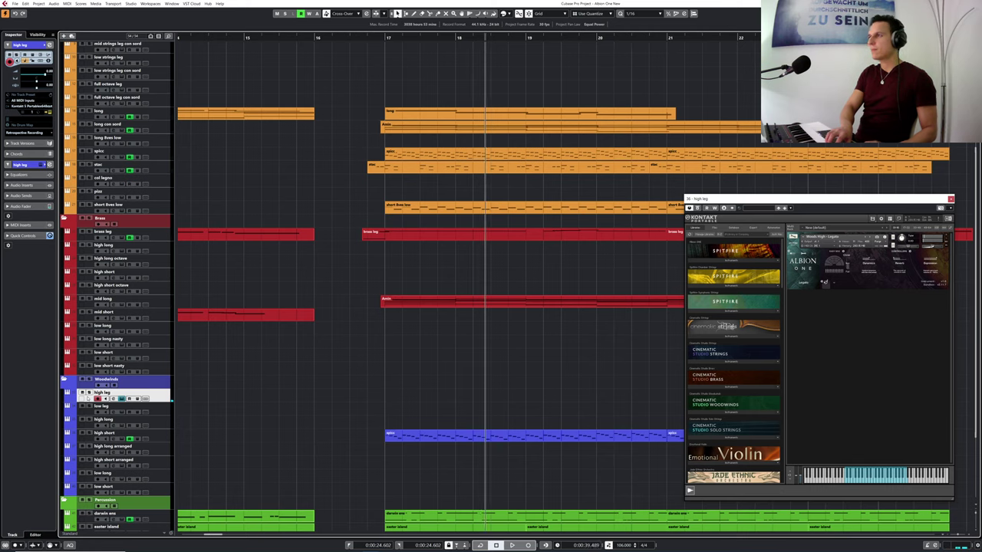
key(KP_Enter)
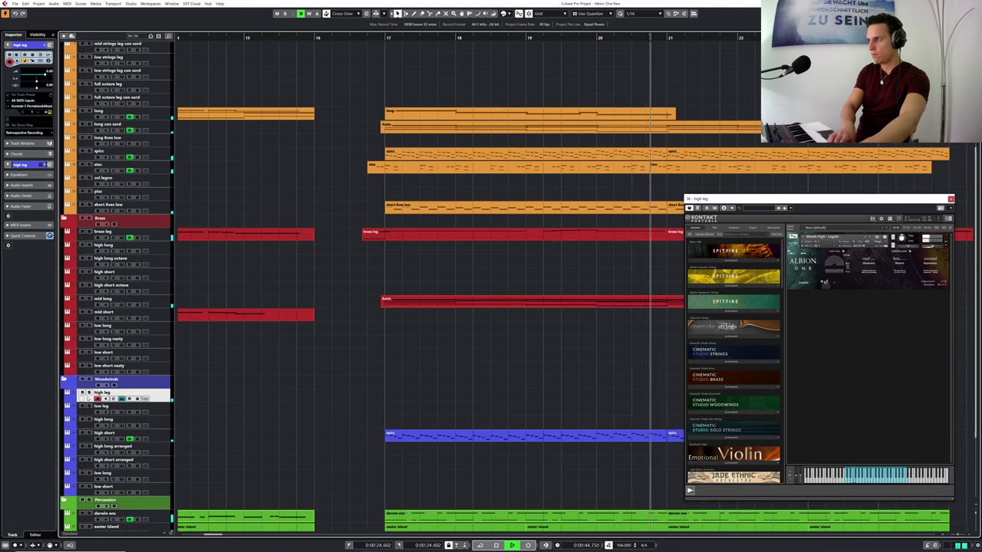
key(space)
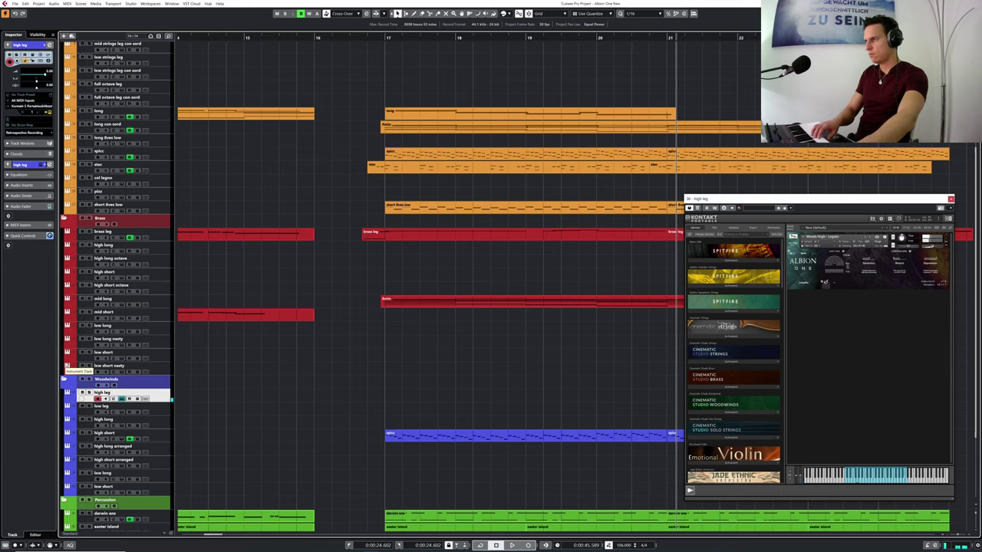
- Replay the arrangement from the middle of bar 19 and again from bar 17 to rehearse the high leg line up to bar 21
key(KP_Subtract)
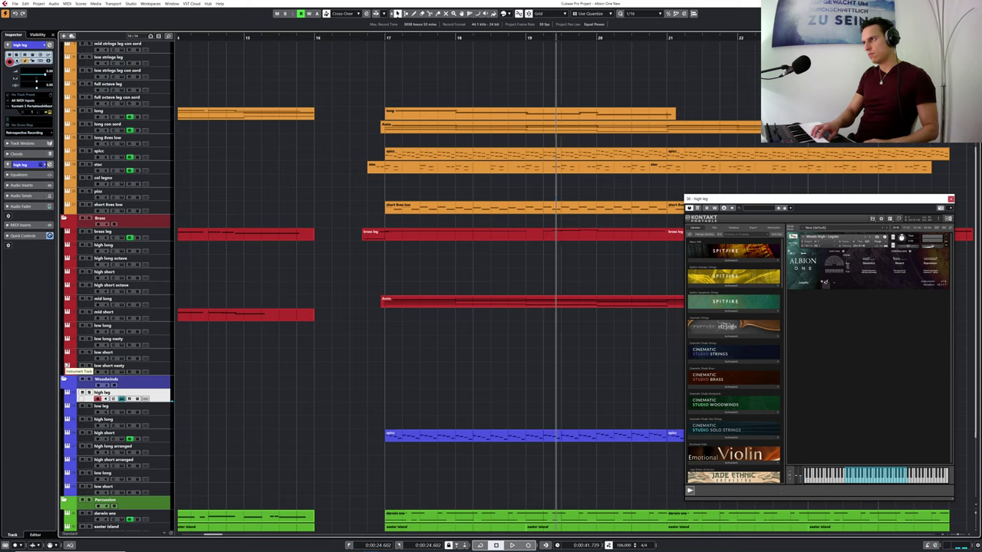
key(space)
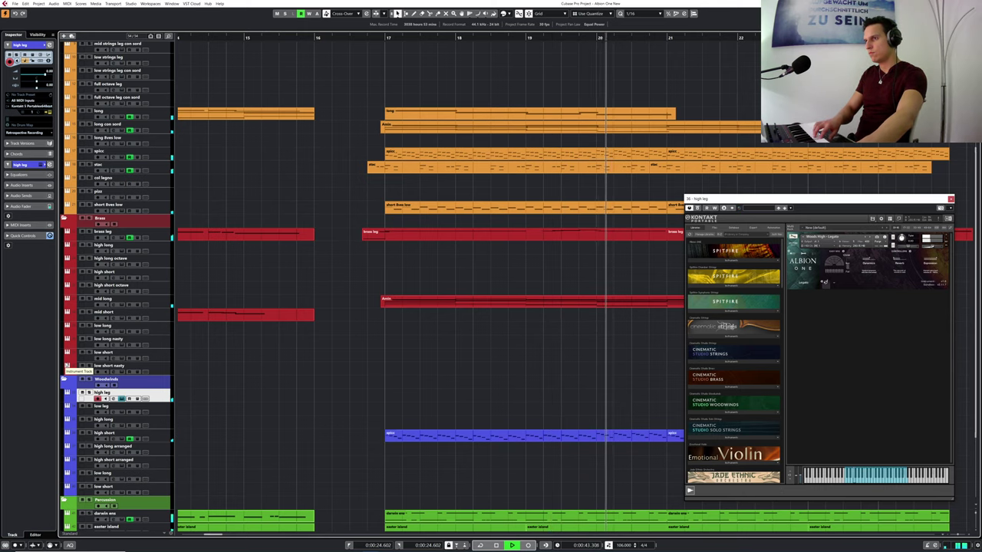
key(space)
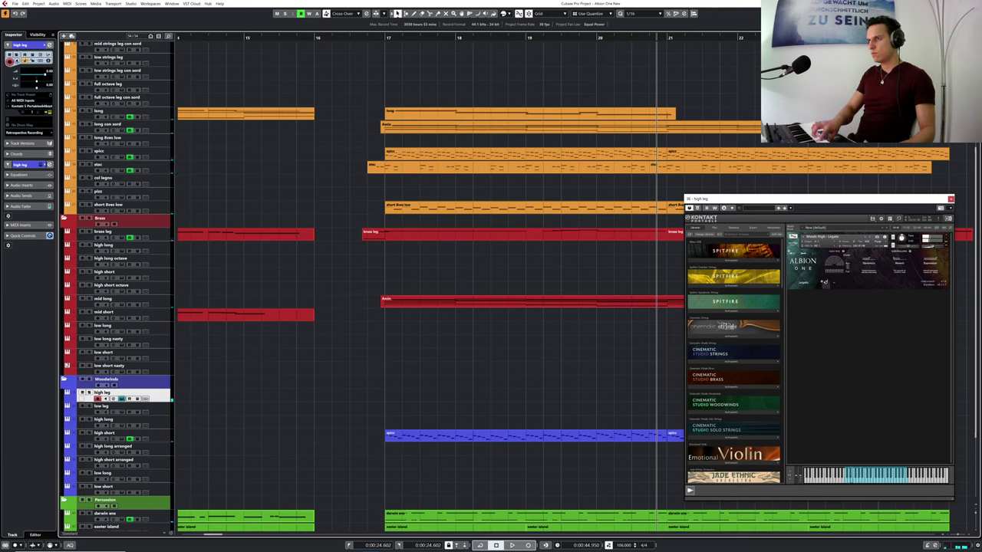
key(KP_Subtract)
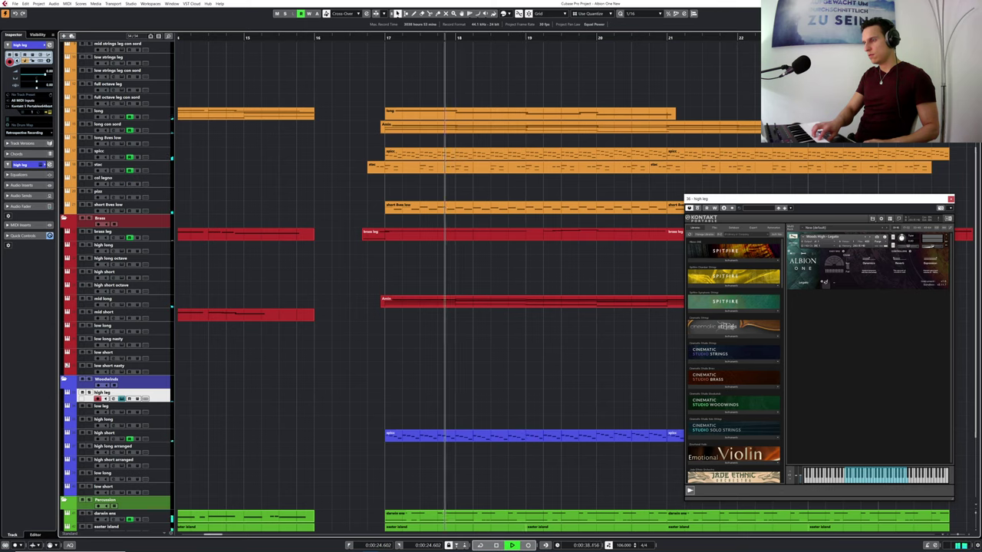
key(space)
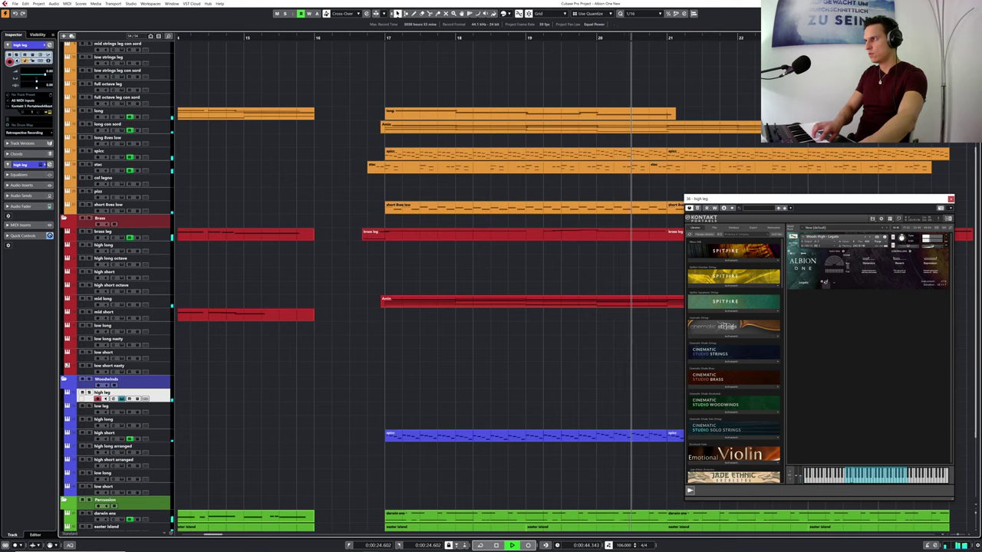
key(space)
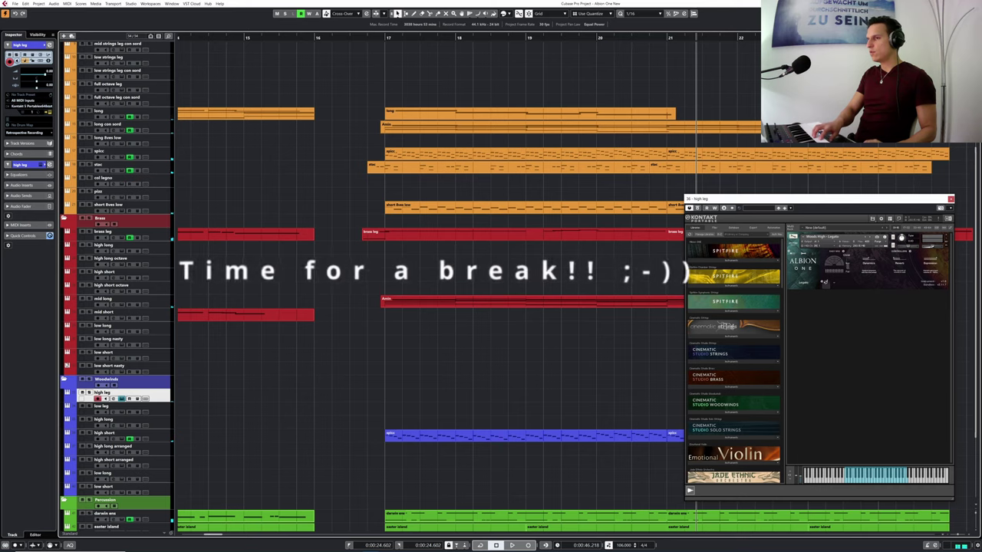
key(KP_Subtract)
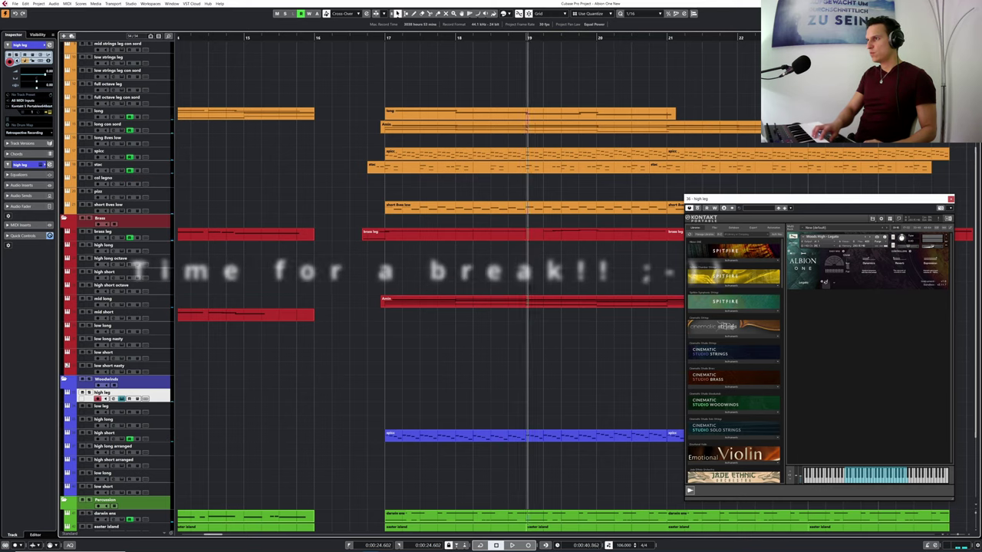
- Replay short stretches around bars 18 and 19 to work out the middle of the high leg line
key(space)
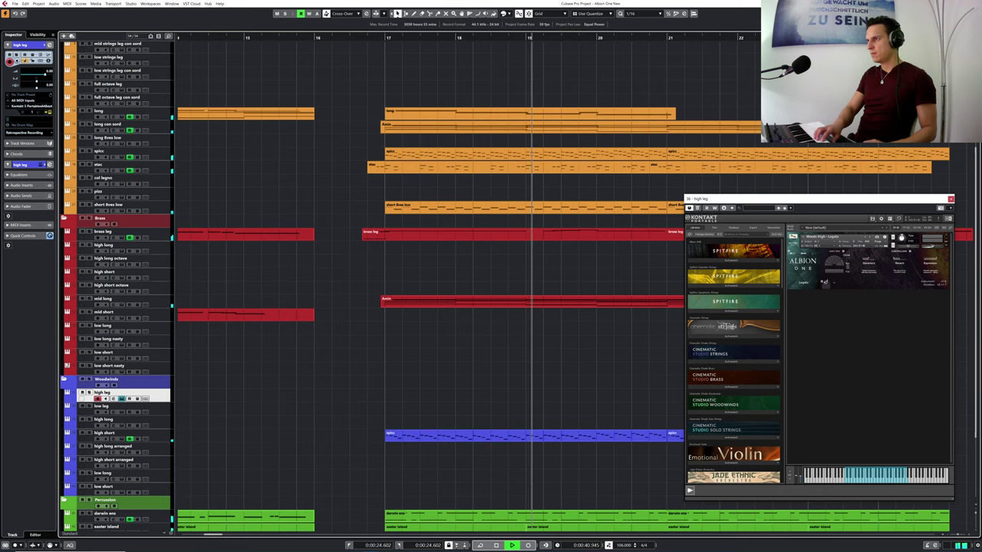
key(space)
key(KP_Subtract)
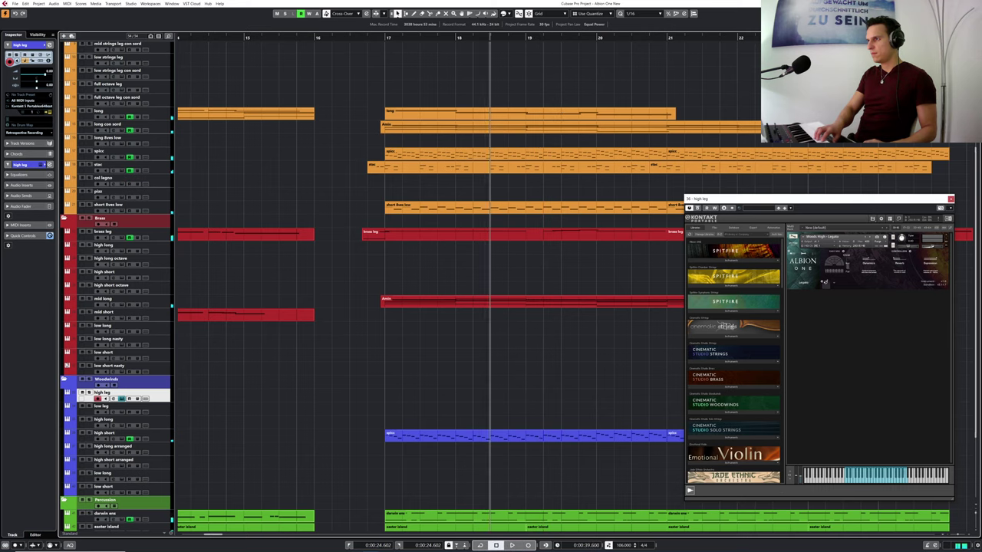
key(space)
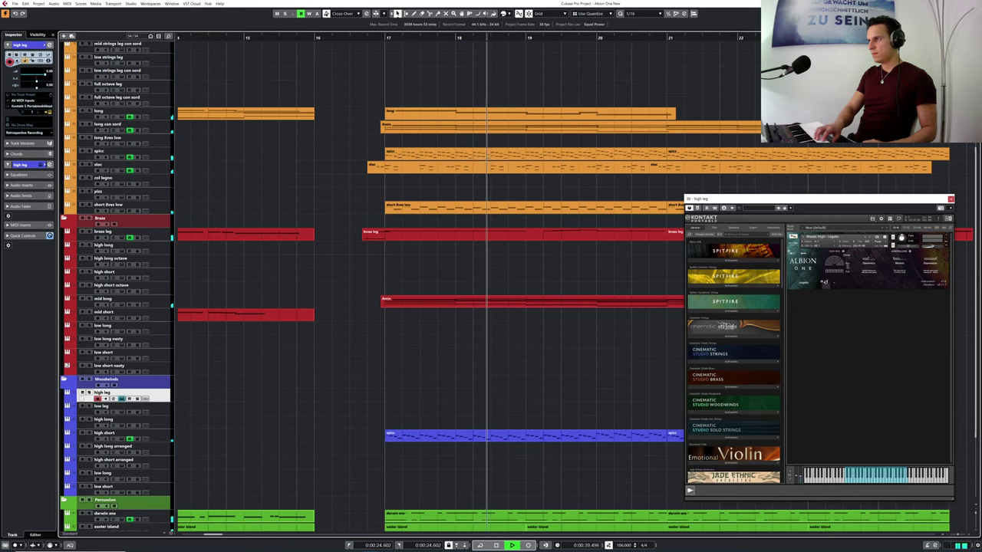
key(space)
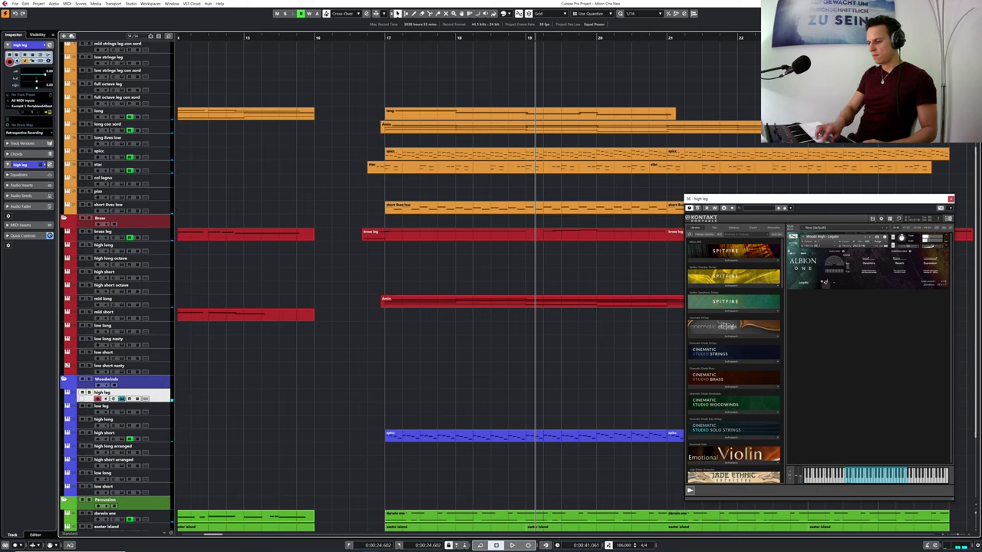
key(KP_Subtract)
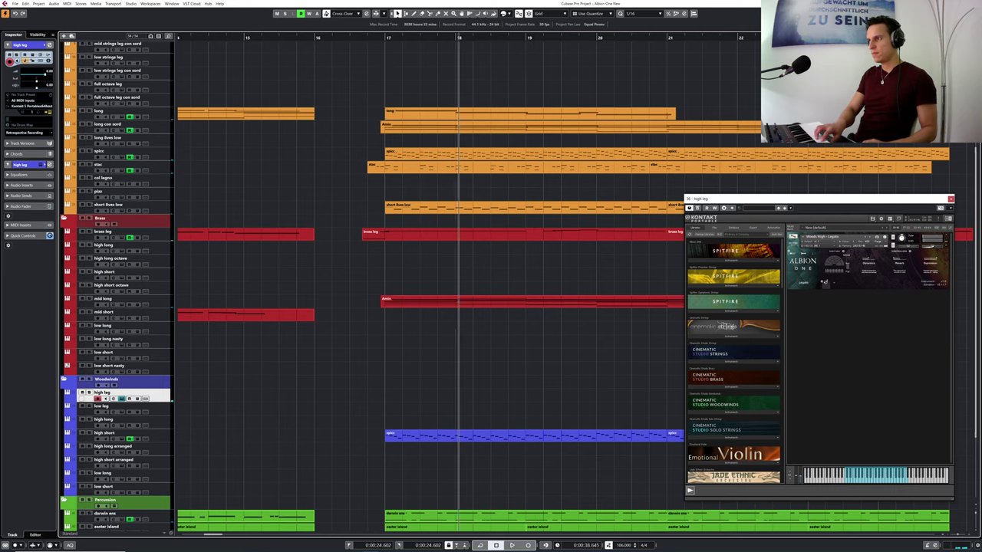
key(space)
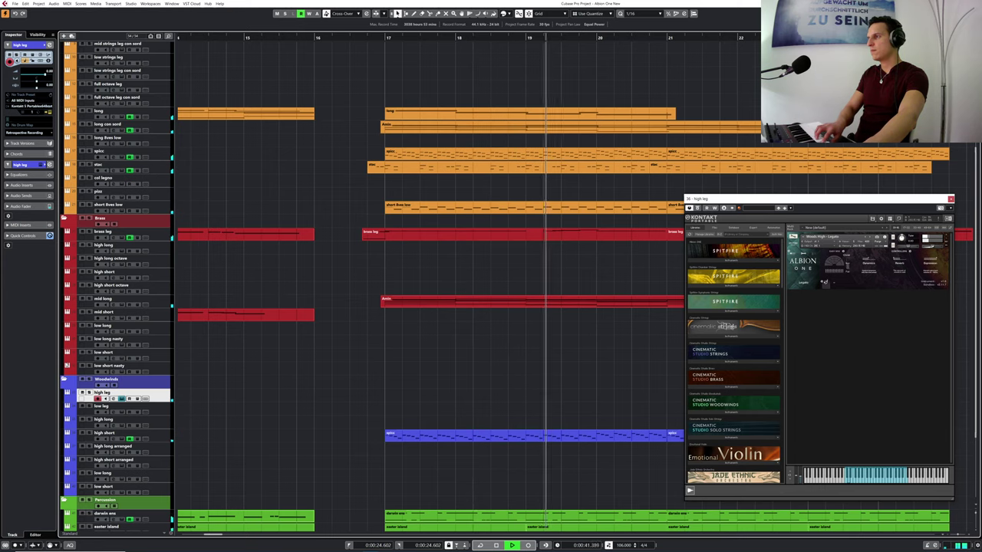
key(space)
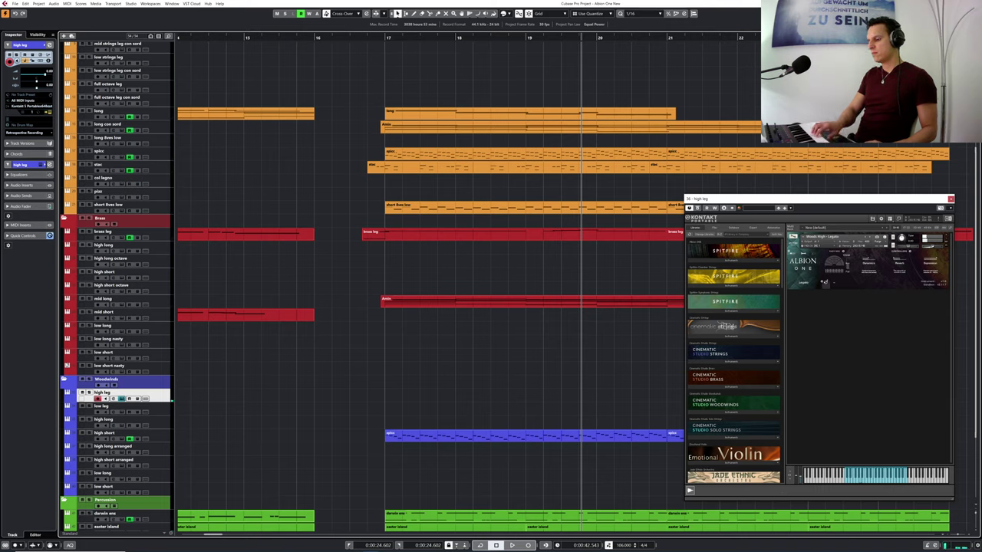
- Play the passage from just before bar 17 into bar 20, and return the playhead to its start
key(KP_Subtract)
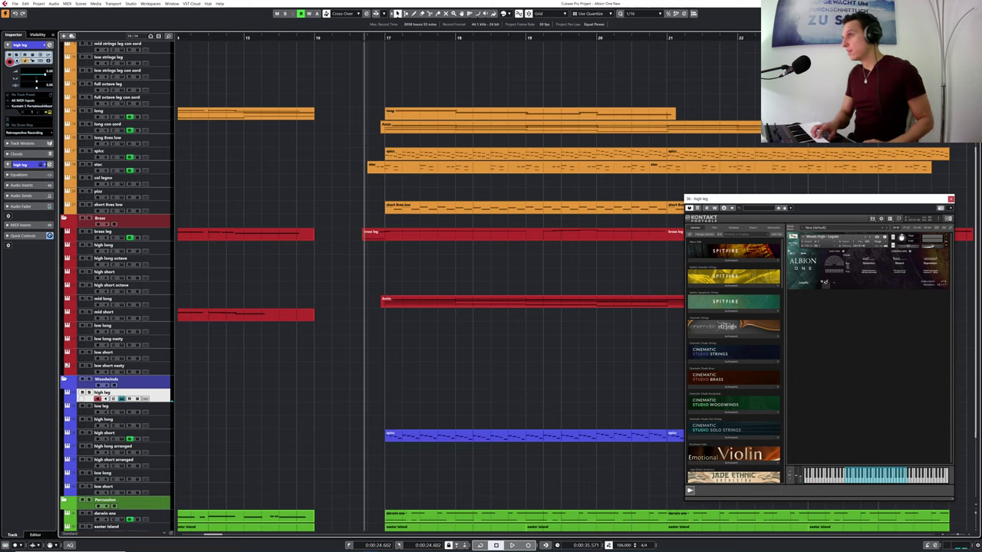
key(space)
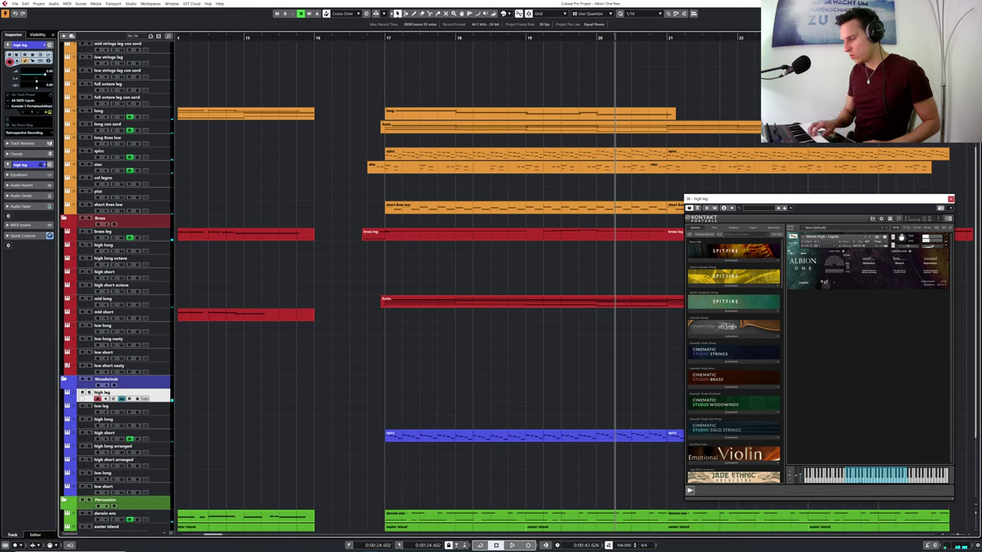
key(KP_Subtract)
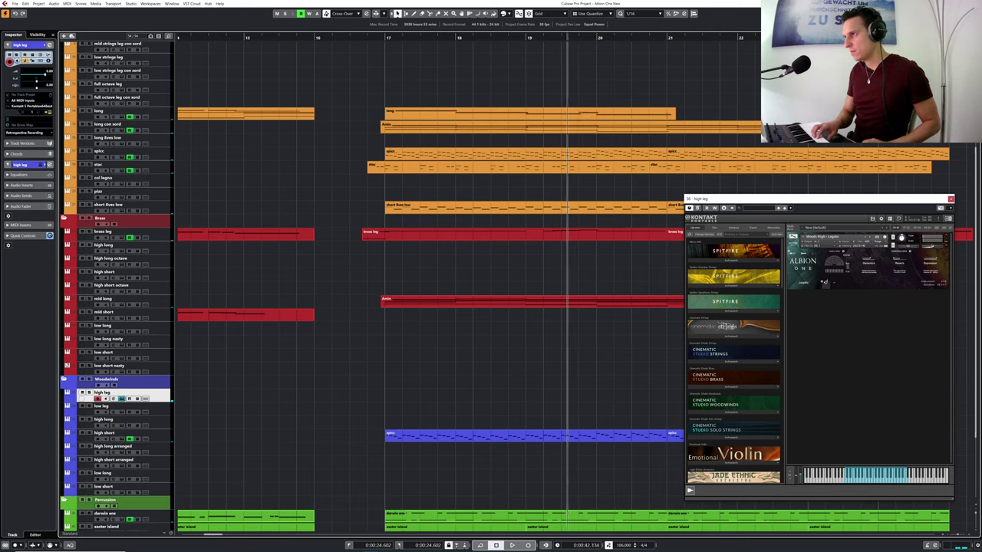
key(KP_Subtract)
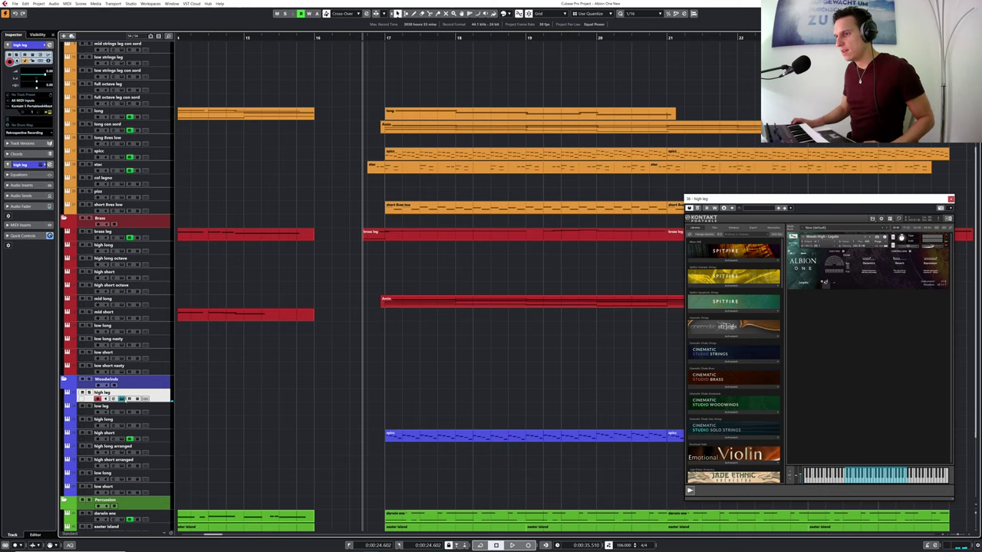
- Perform the high leg line during playback from midway between bars 16 and 17, and insert it as a part with retrospective recording
click(122, 399)
click(122, 398)
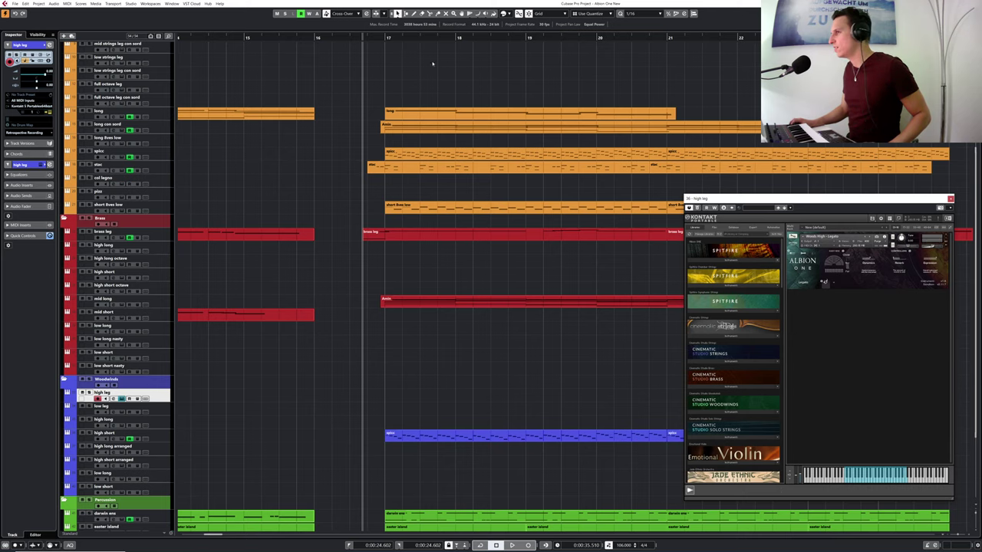
drag(356, 38, 356, 33)
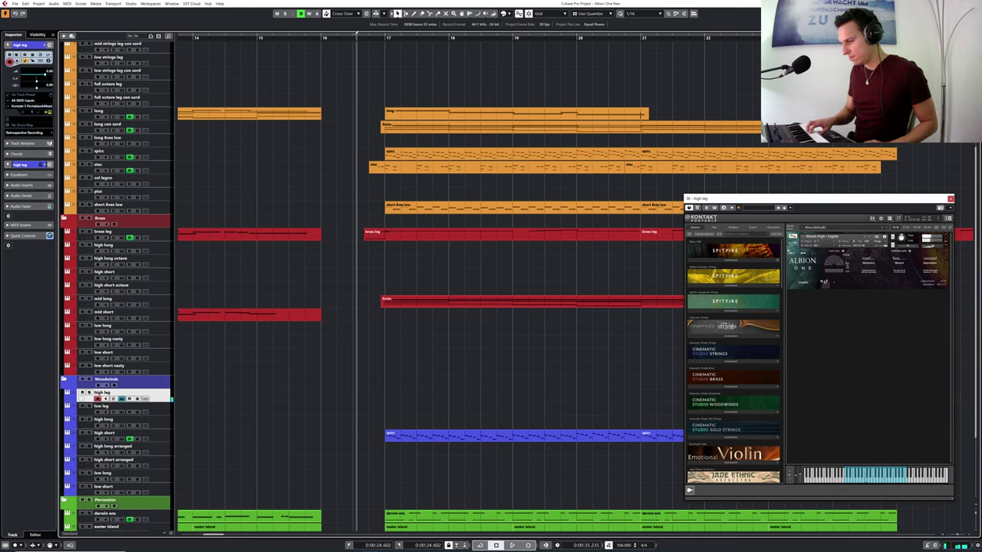
key(space)
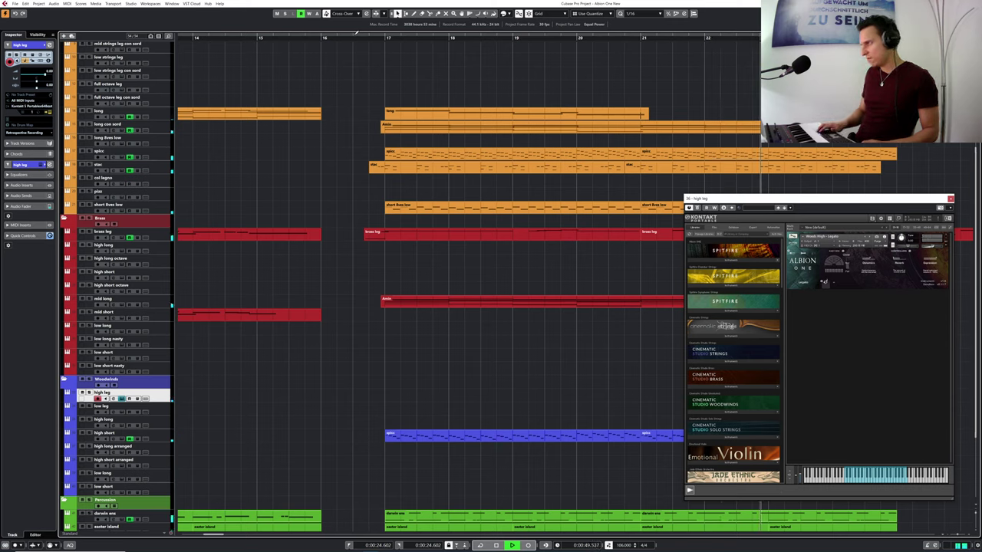
key(shift+KP_Multiply)
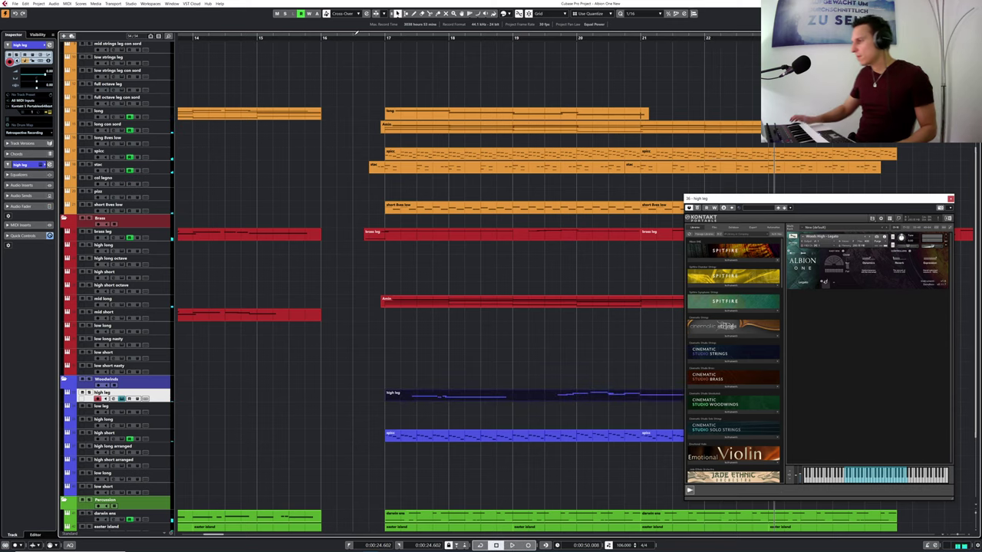
- Open the new high leg part in the key editor and play its phrase from just before bar 20
double_click(578, 400)
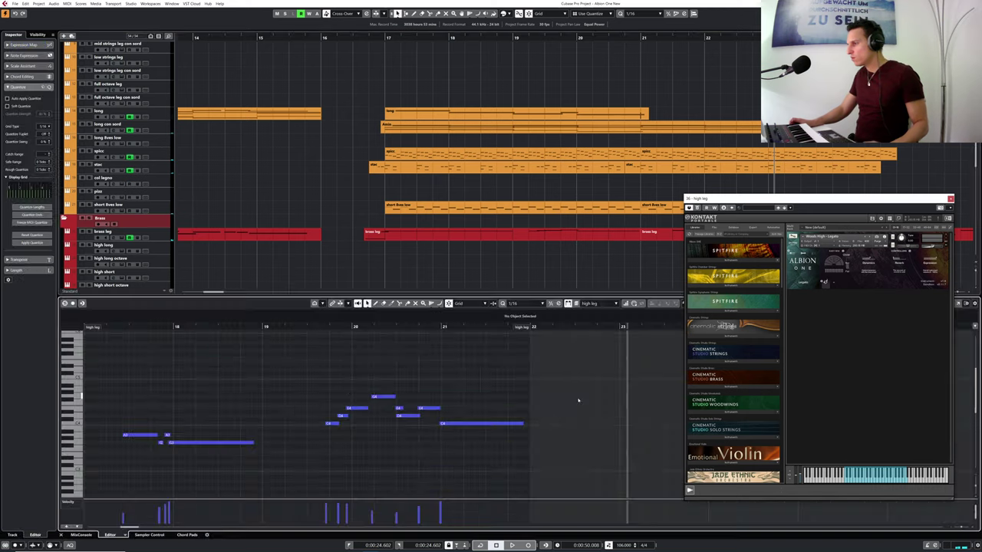
drag(319, 331, 337, 387)
key(space)
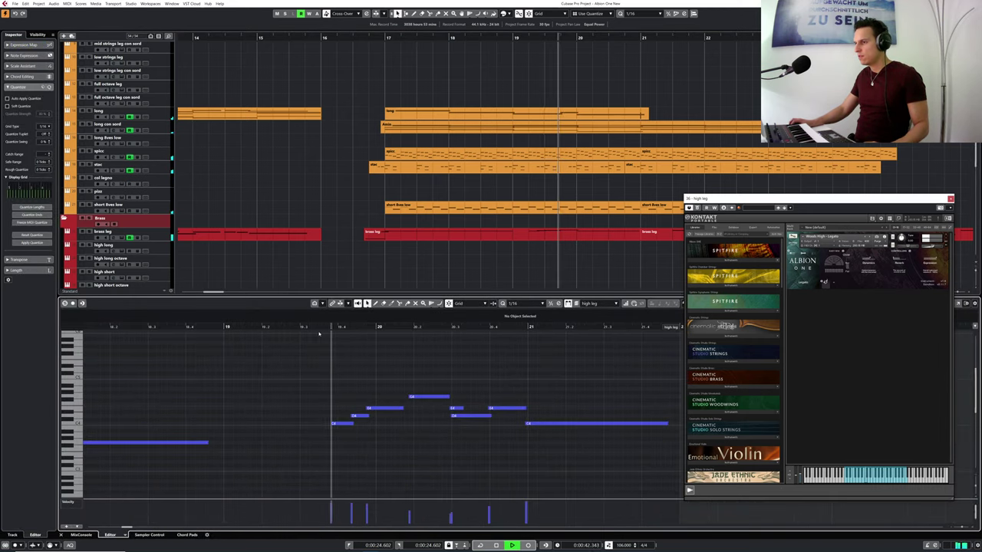
key(space)
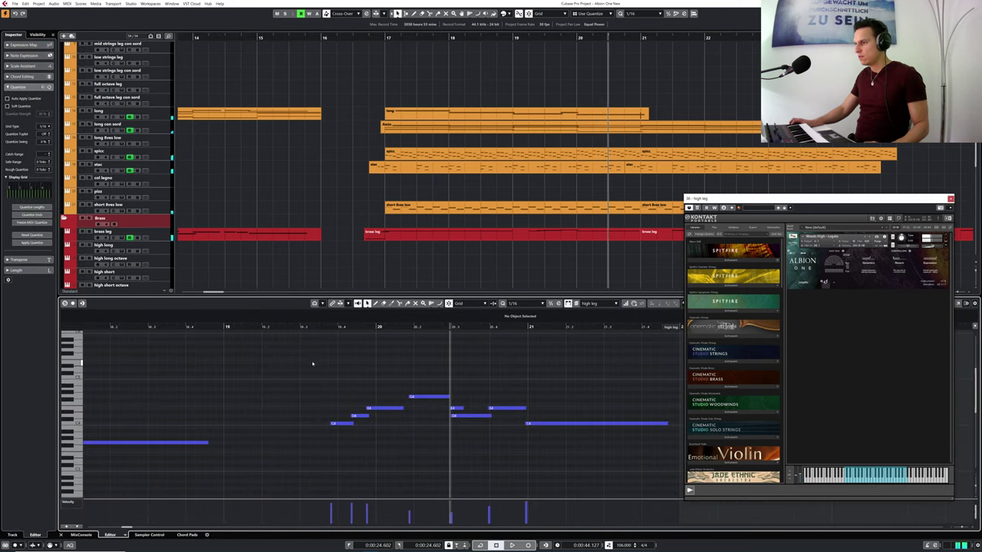
- Shift the phrase around bar 20 slightly later, refine the positions and lengths of its rising notes, and play it back
drag(308, 361, 559, 438)
drag(341, 424, 345, 423)
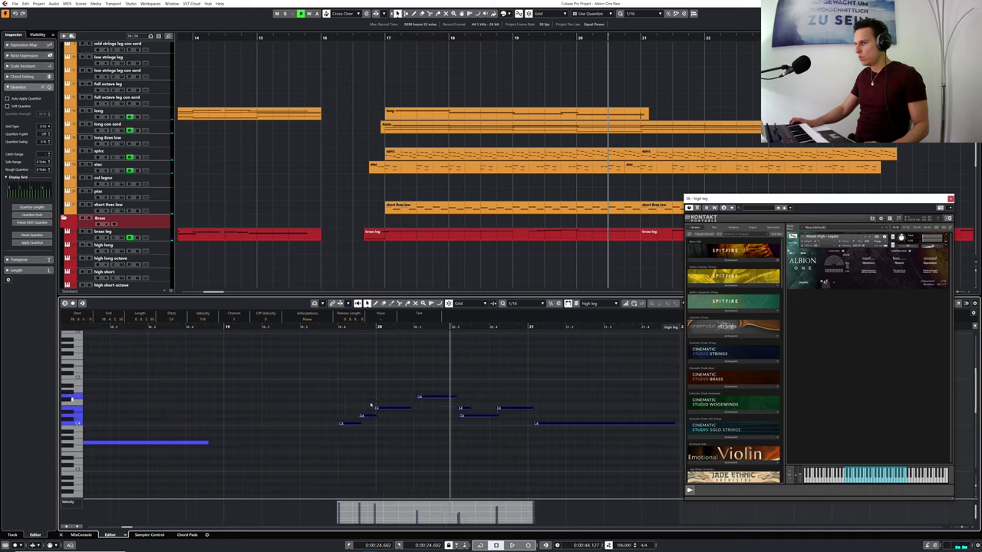
click(369, 404)
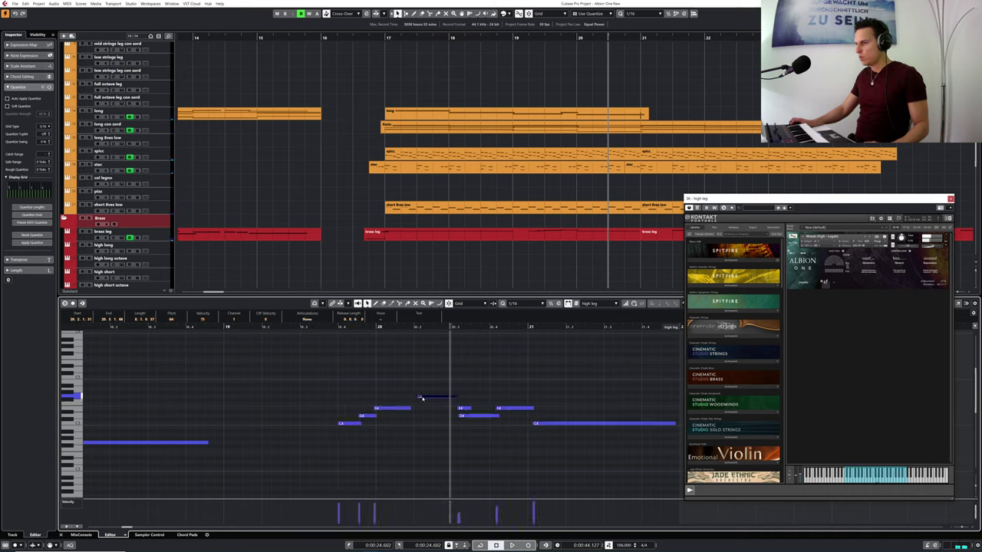
drag(324, 371, 431, 450)
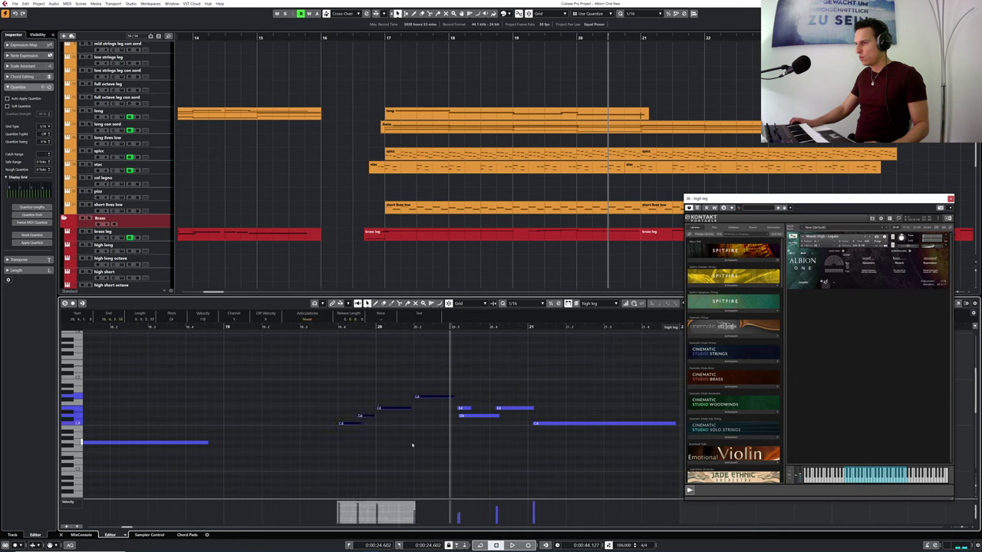
click(379, 424)
drag(374, 415, 376, 418)
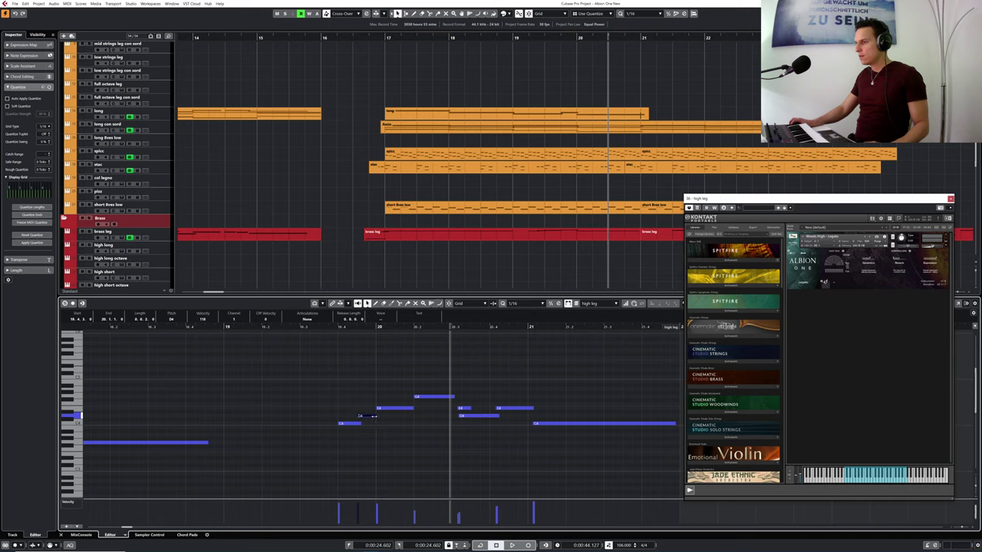
drag(375, 416, 378, 417)
drag(338, 329, 335, 327)
key(space)
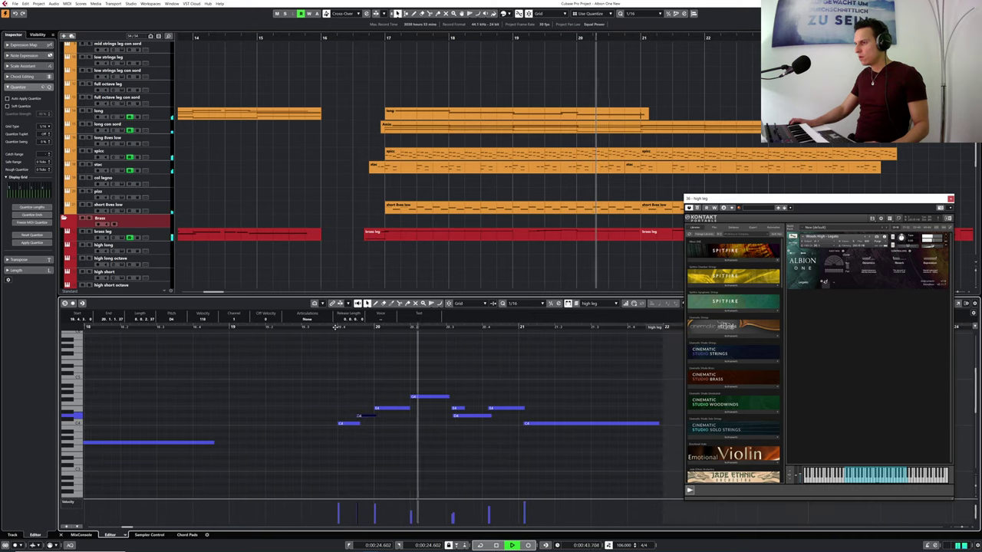
- Delete the extra short E4 in bar 20, move the following D4, E4 and C4 earlier, and replay the phrase
drag(455, 409, 500, 425)
key(Delete)
key(space)
drag(363, 328, 348, 328)
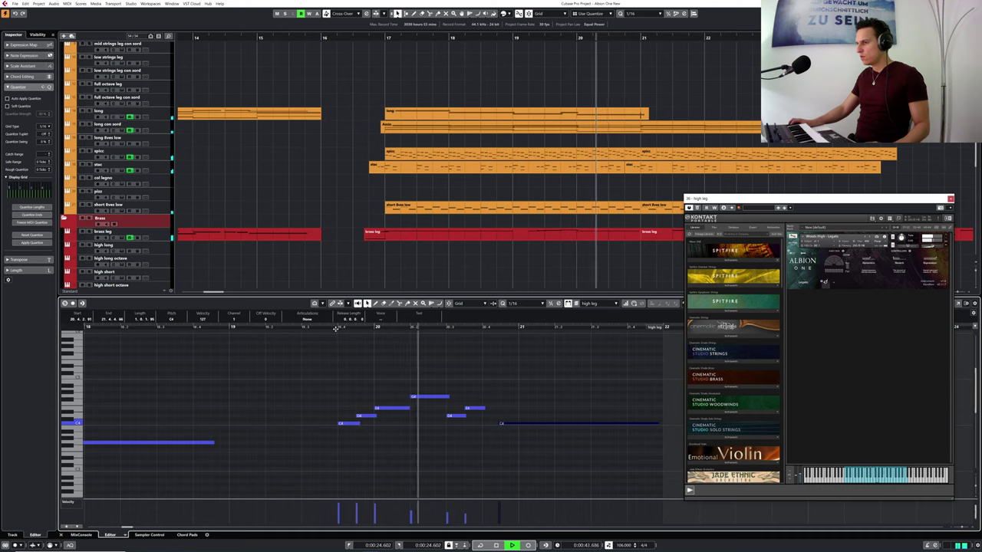
key(space)
- Lengthen the last D4 and E4 in bar 20, start the long C4 at bar 21, and play from before bar 17
drag(471, 409, 525, 426)
drag(461, 393, 521, 410)
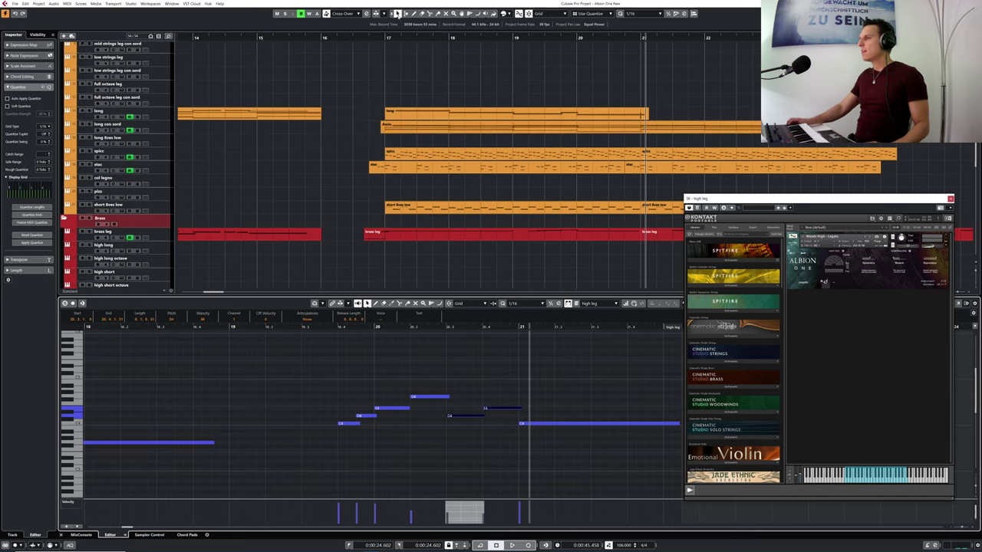
click(365, 36)
key(space)
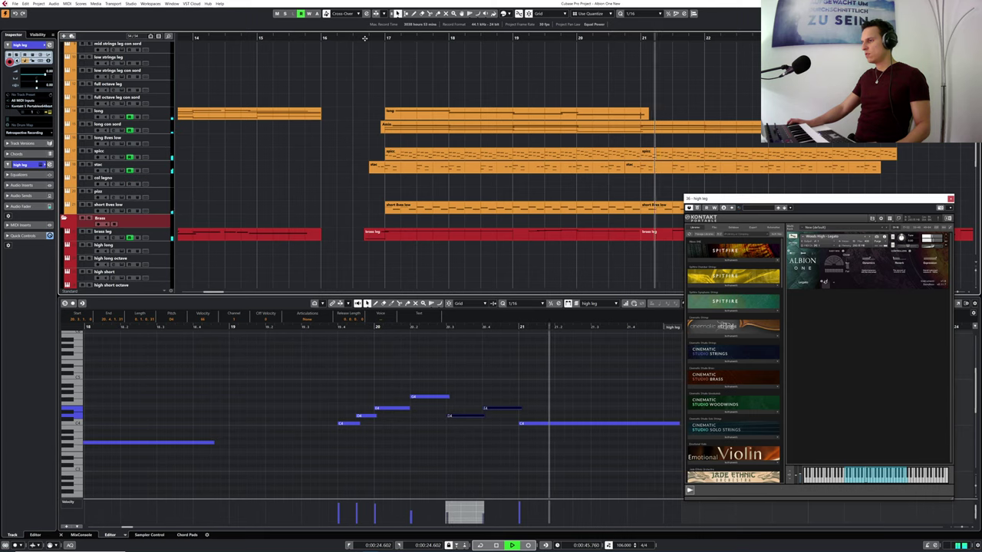
key(space)
- Adjust the velocities of the high leg phrase notes around bar 20 and replay the passage from just before bar 17
click(340, 508)
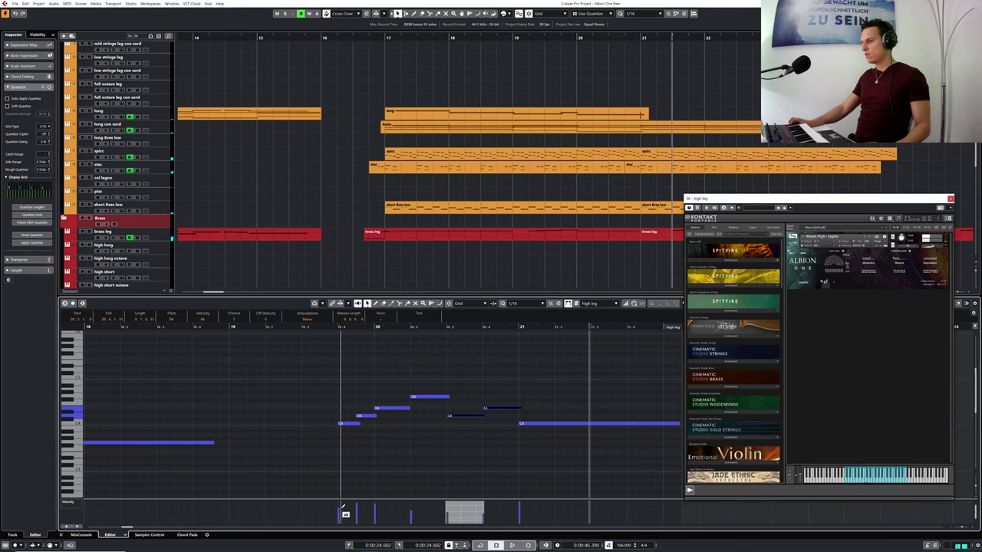
click(358, 505)
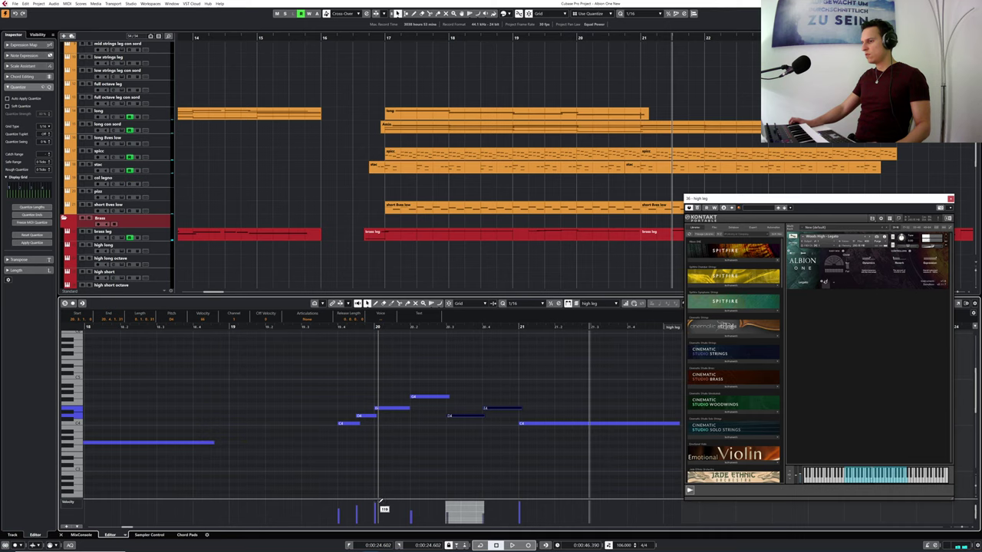
click(412, 507)
click(448, 509)
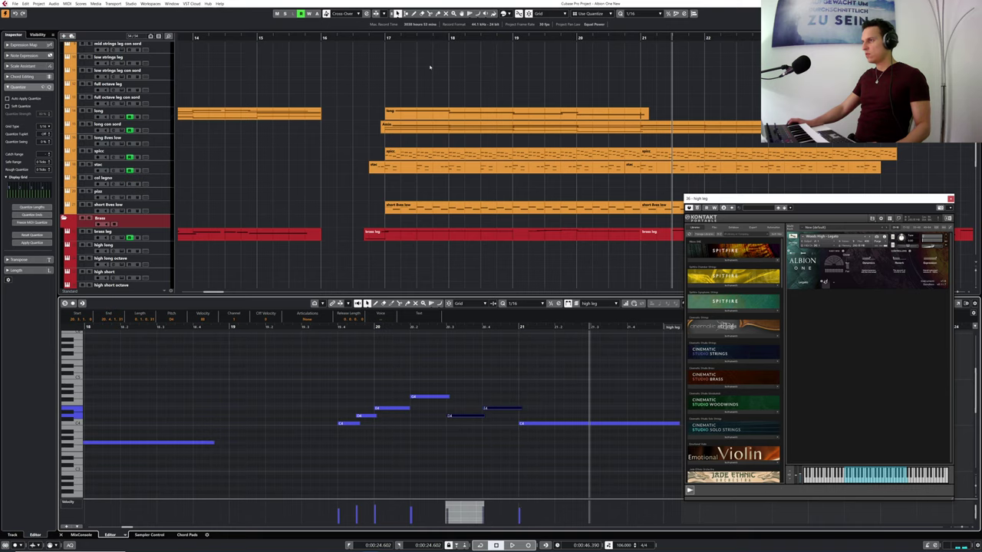
drag(395, 38, 384, 26)
click(767, 201)
drag(768, 201, 576, 89)
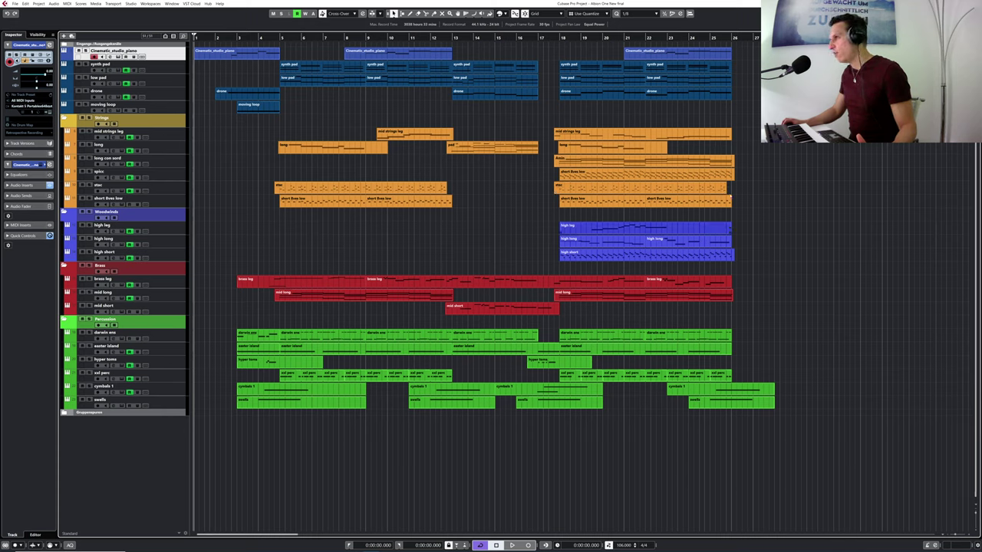
- Open the Cinematic_studio_piano part starting at bar 8 in the key editor and play its melody from just before bar 9
double_click(367, 54)
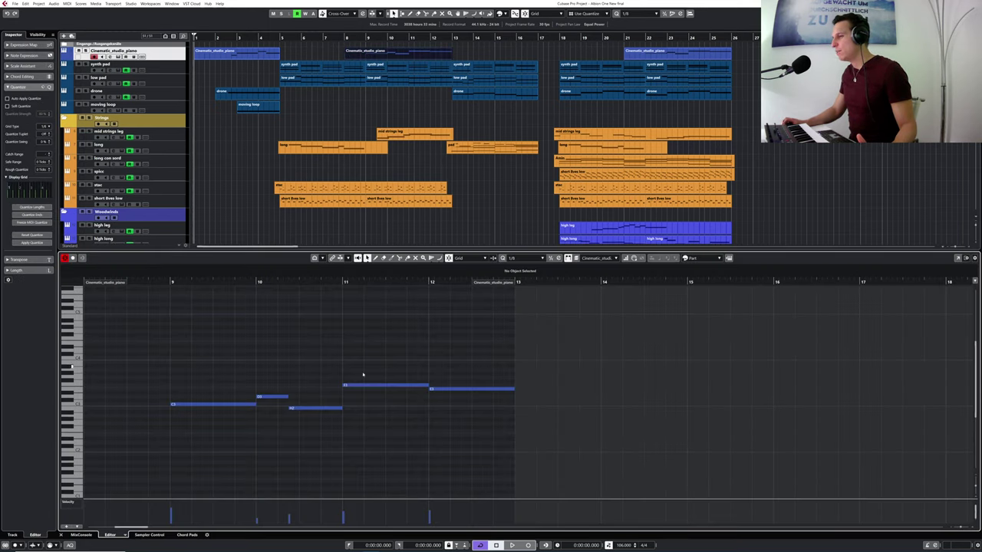
click(165, 283)
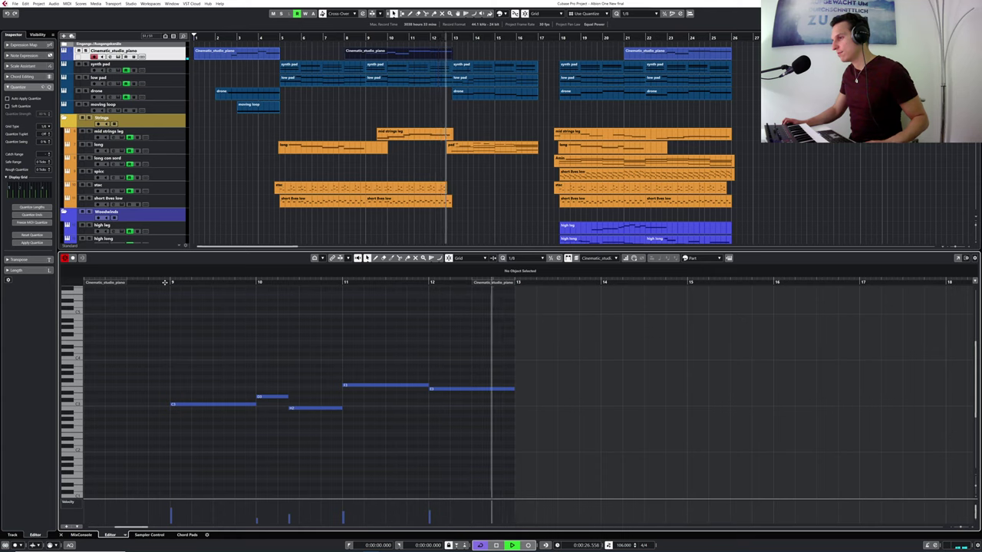
key(space)
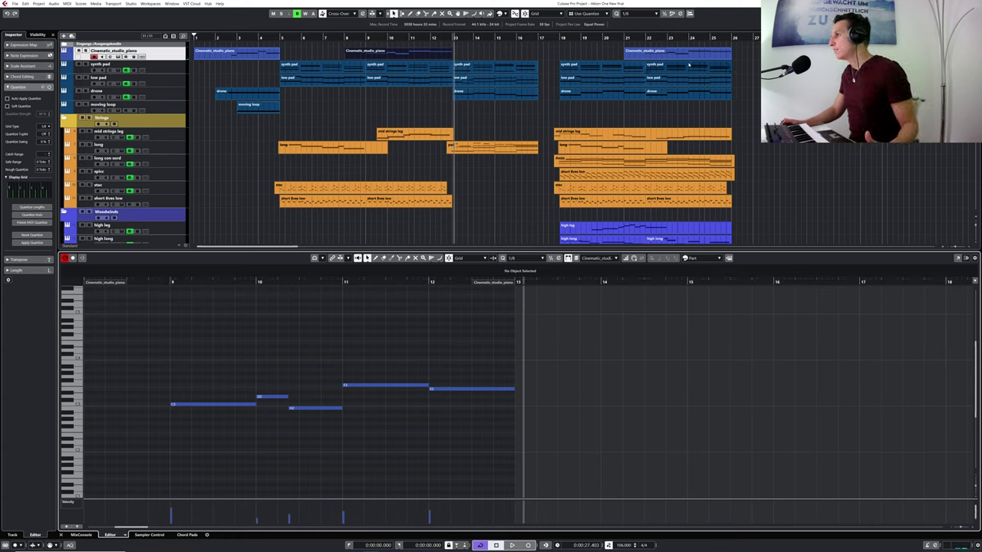
- Show the second mid strings leg part together with the last two brass leg parts in the key editor and play them from before bar 18
click(648, 136)
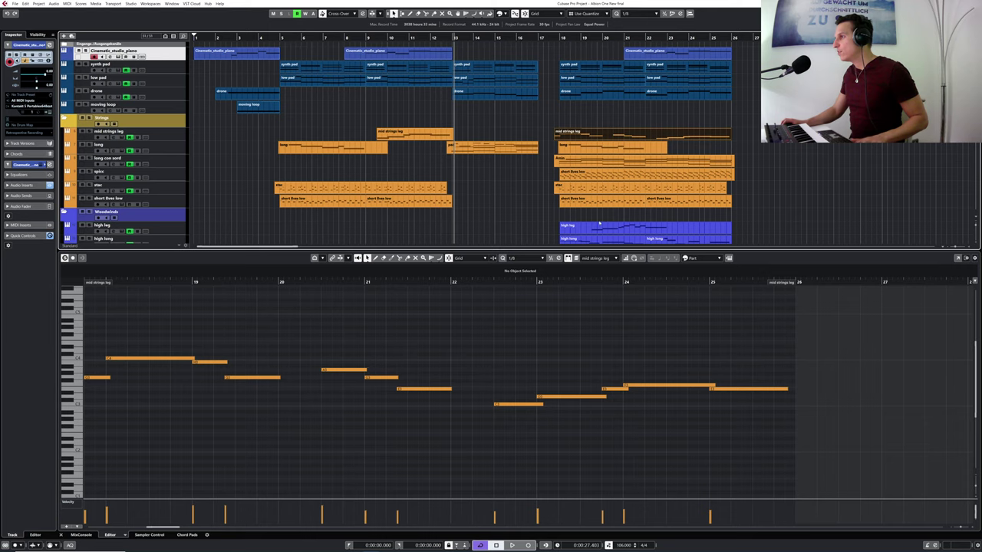
scroll(600, 224, down, 4)
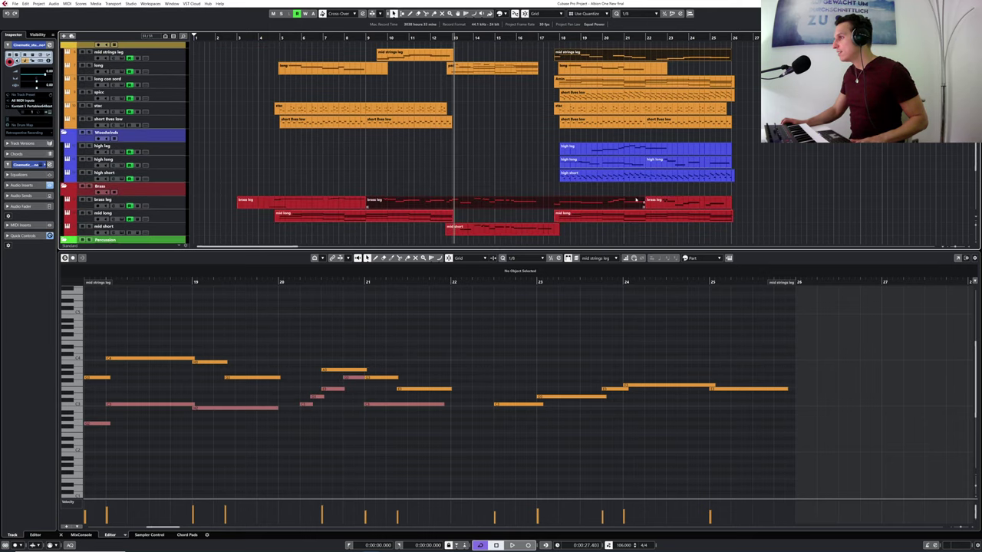
shift+click(662, 204)
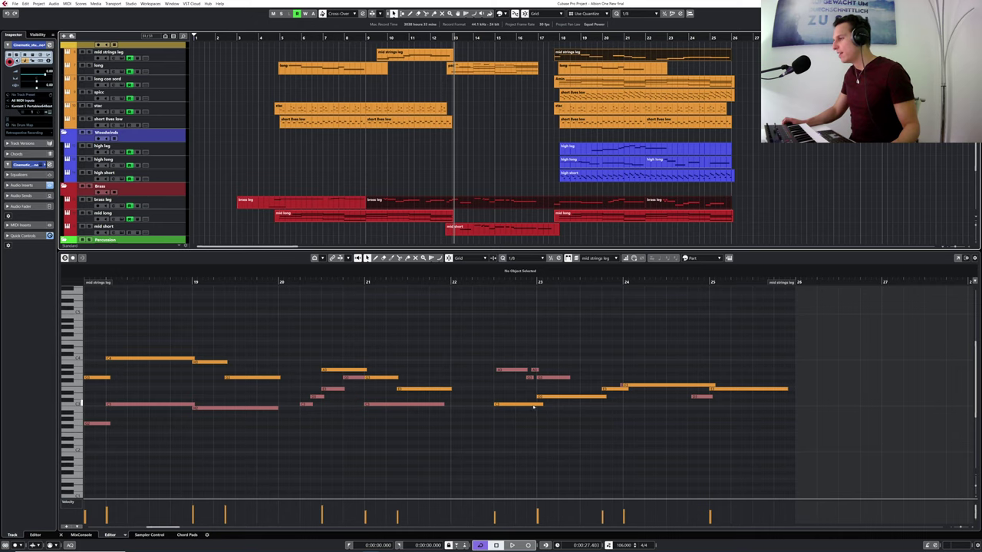
mouse_move(106, 282)
mouse_down()
mouse_move(83, 289)
mouse_move(113, 284)
mouse_move(103, 287)
mouse_up()
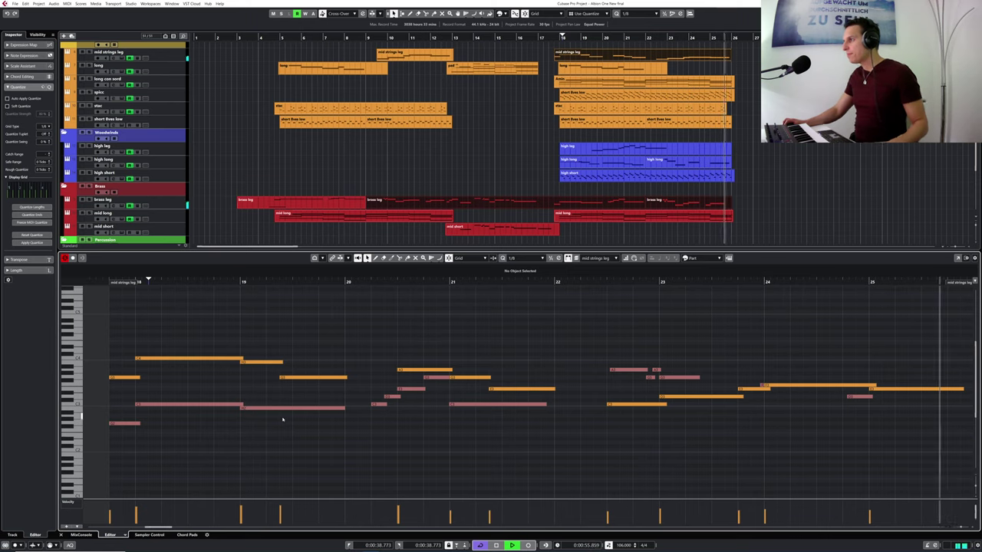
key(space)
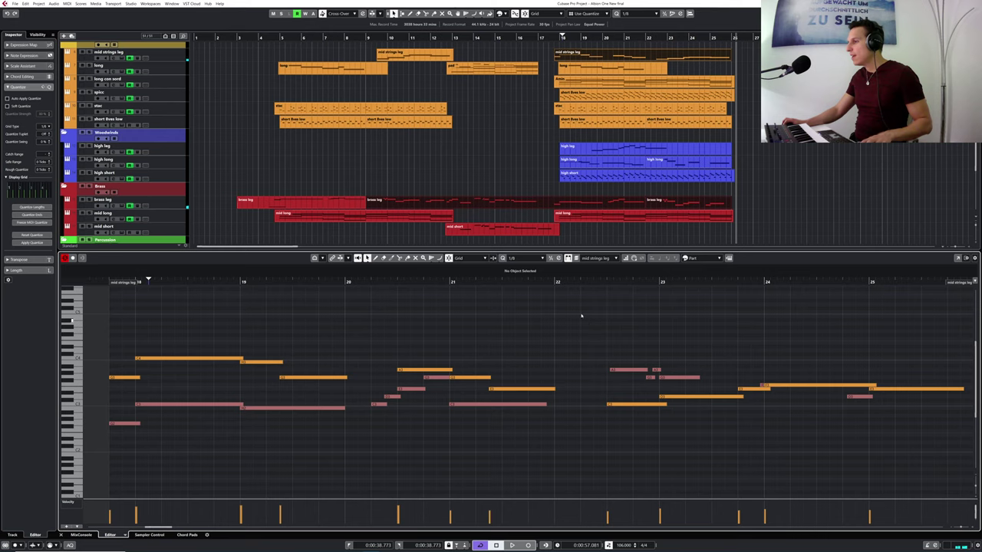
- Add both high long parts to the key editor view, audition their first notes, and play the combined lines from before bar 18
shift+click(589, 161)
shift+click(653, 162)
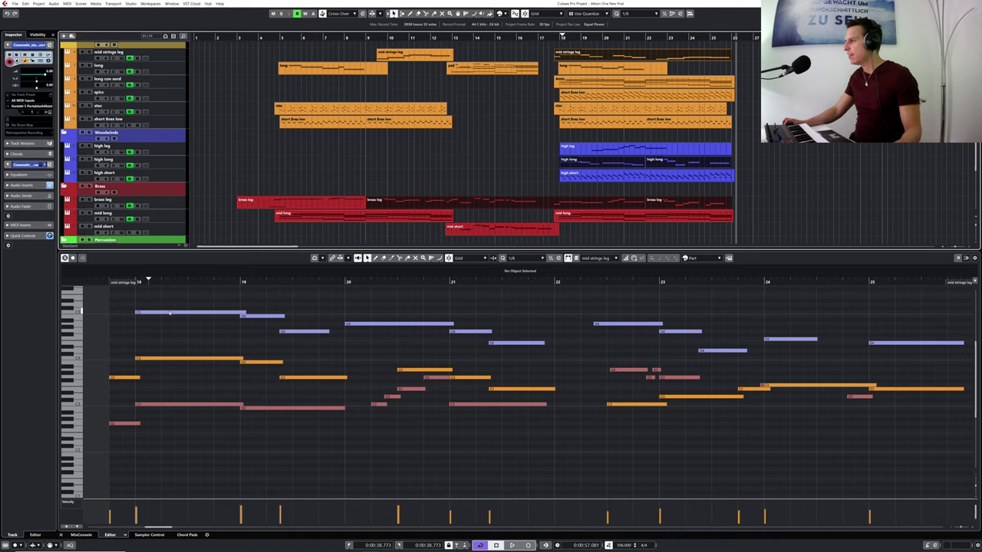
click(169, 313)
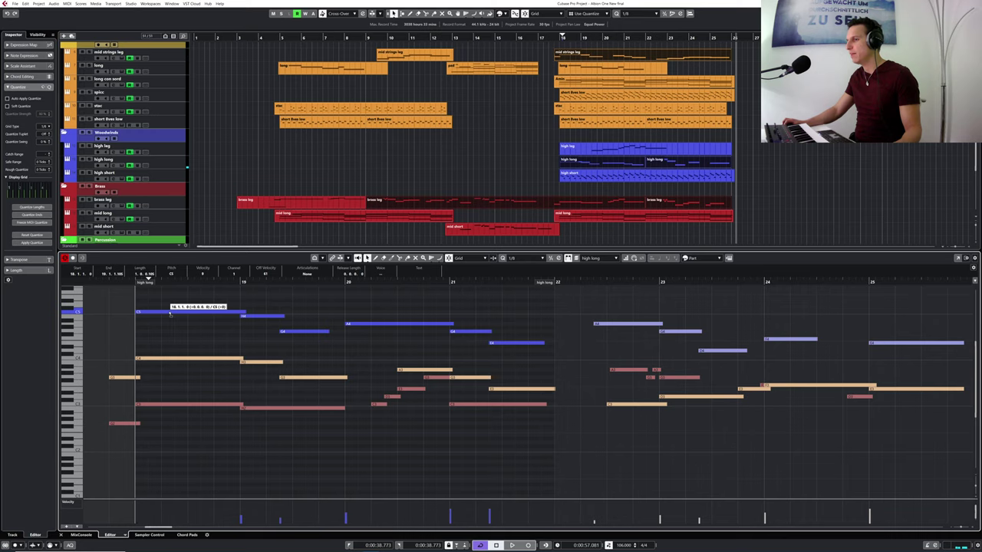
click(258, 317)
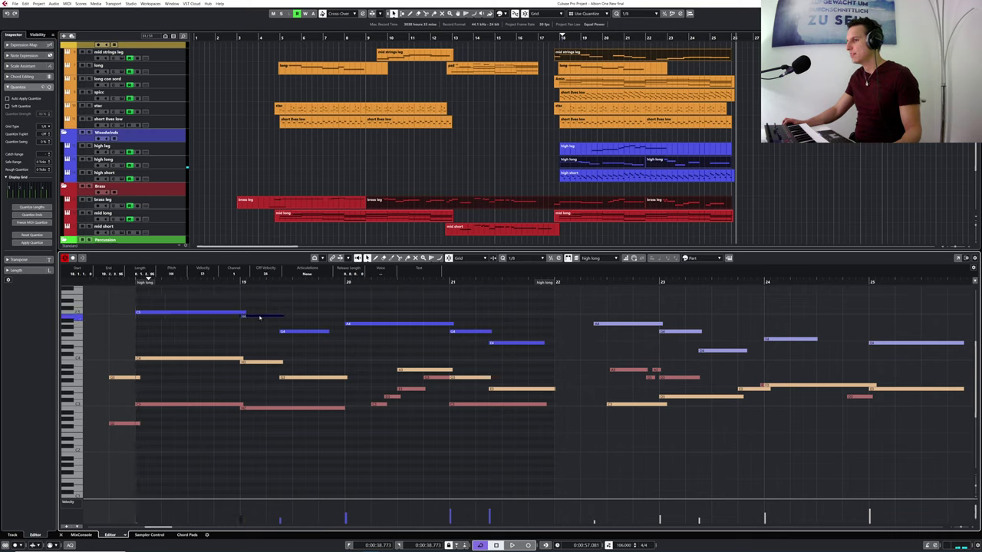
click(107, 280)
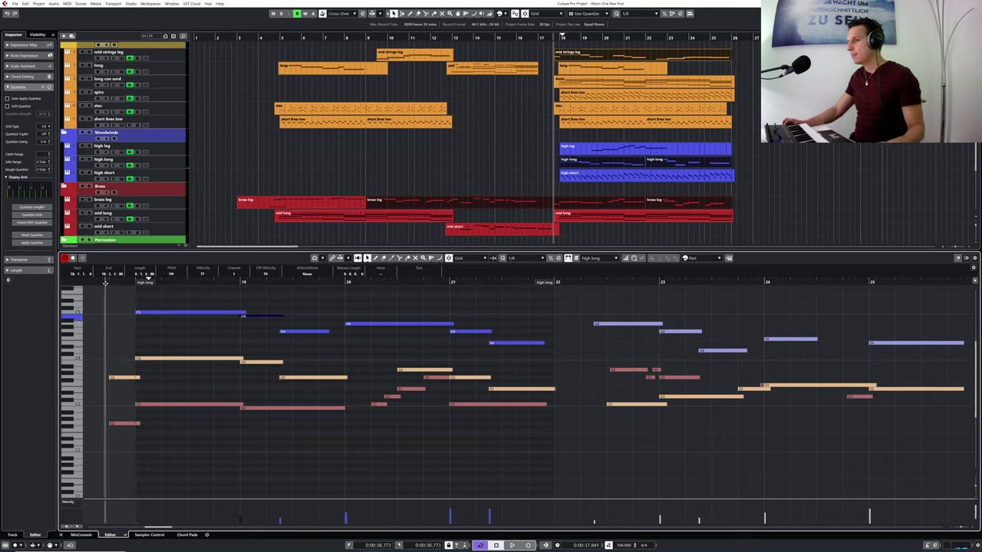
click(173, 332)
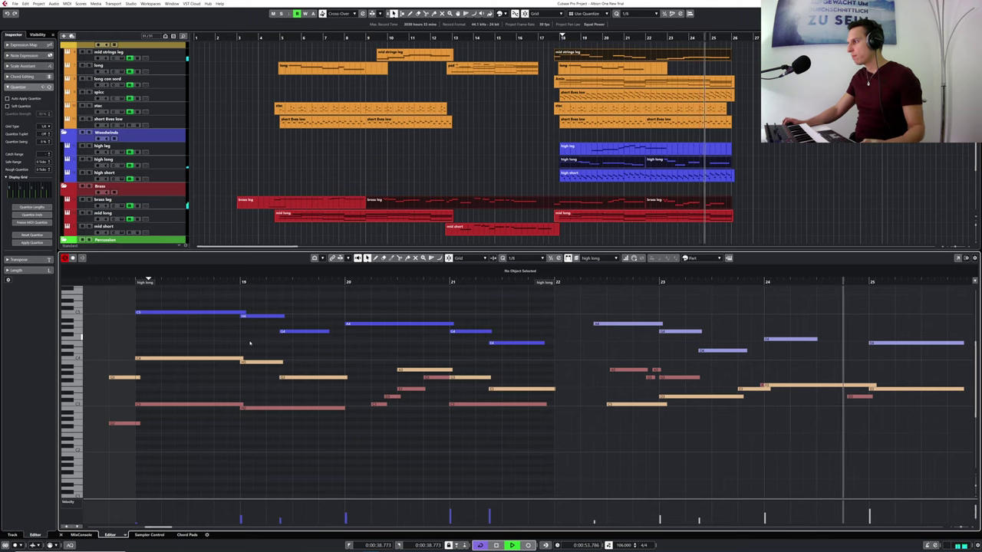
key(space)
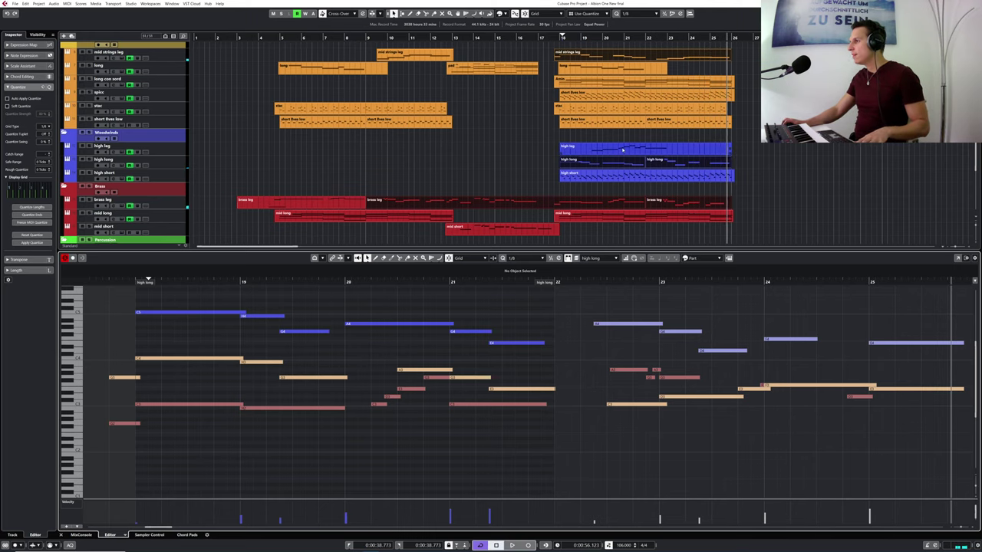
- Add the high leg part to the key editor comparison, clear the part selection, and close the editor
click(623, 150)
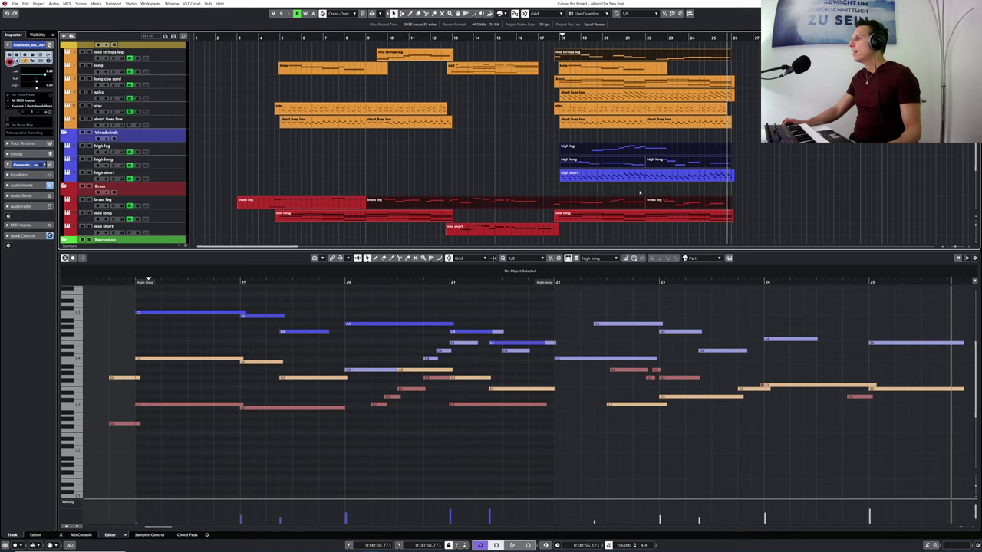
click(812, 178)
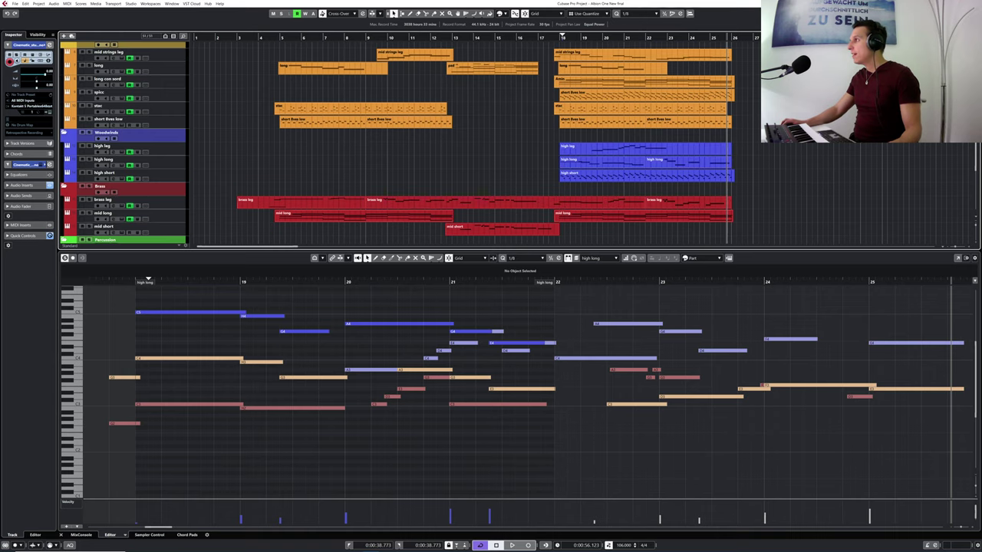
key(ctrl+e)
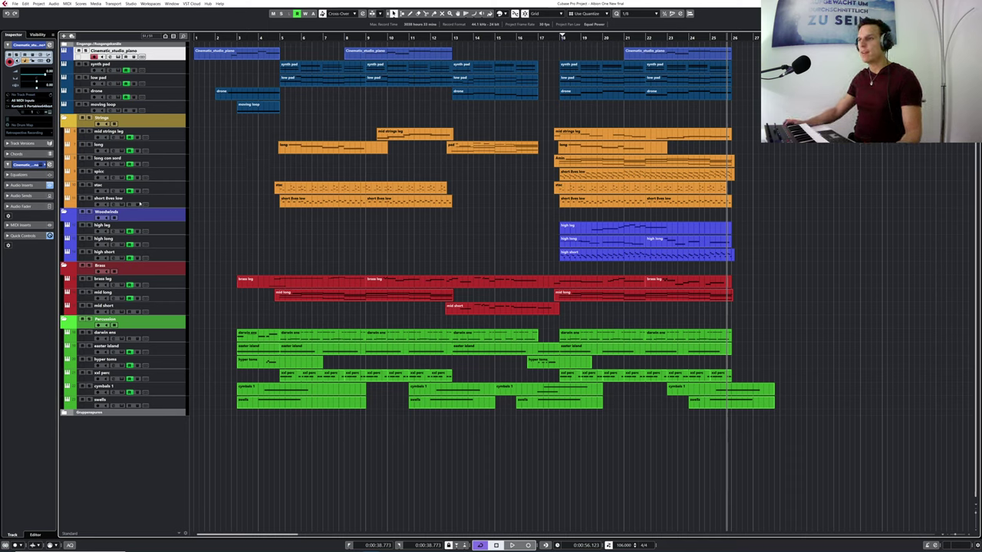
- Select the mid strings leg track and return the play position to the start of the project
click(159, 205)
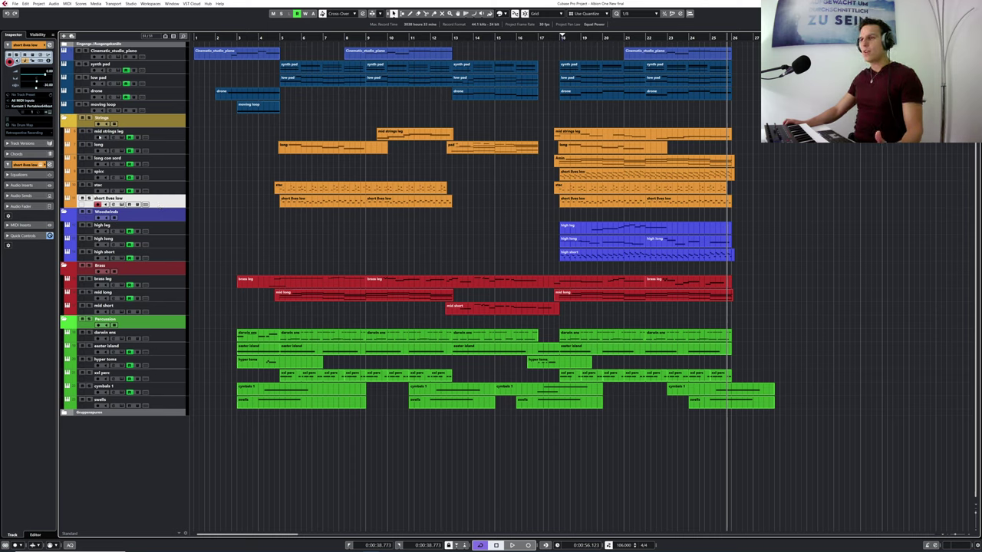
click(85, 138)
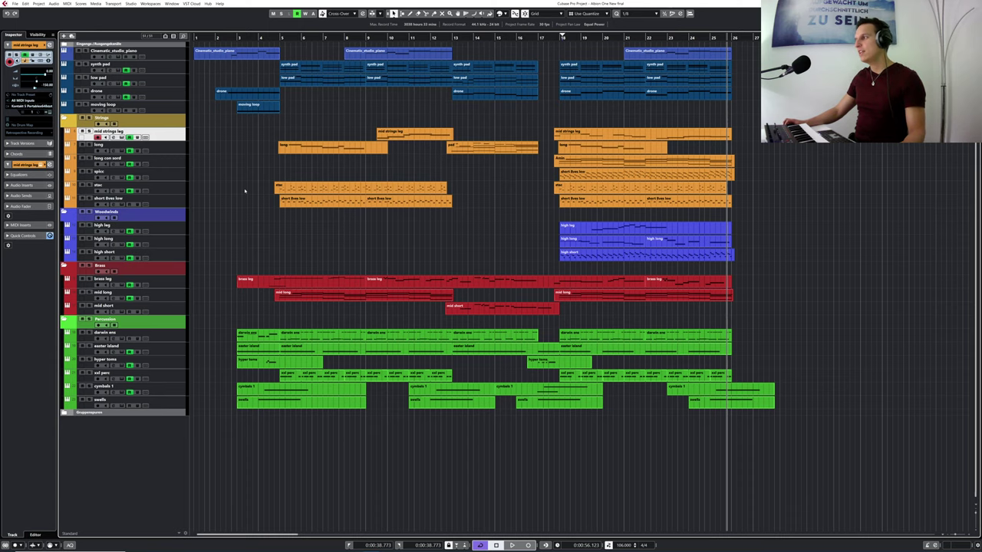
drag(216, 37, 185, 44)
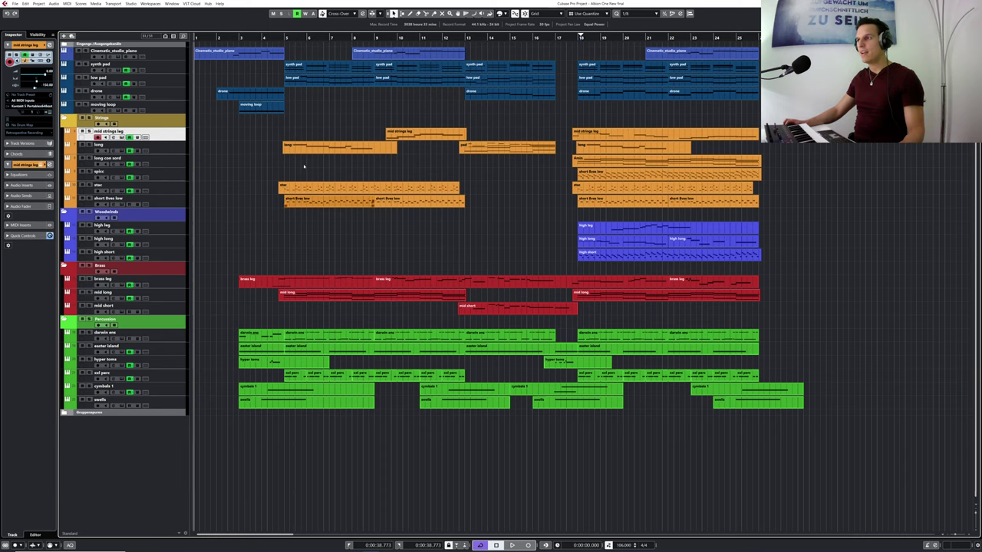